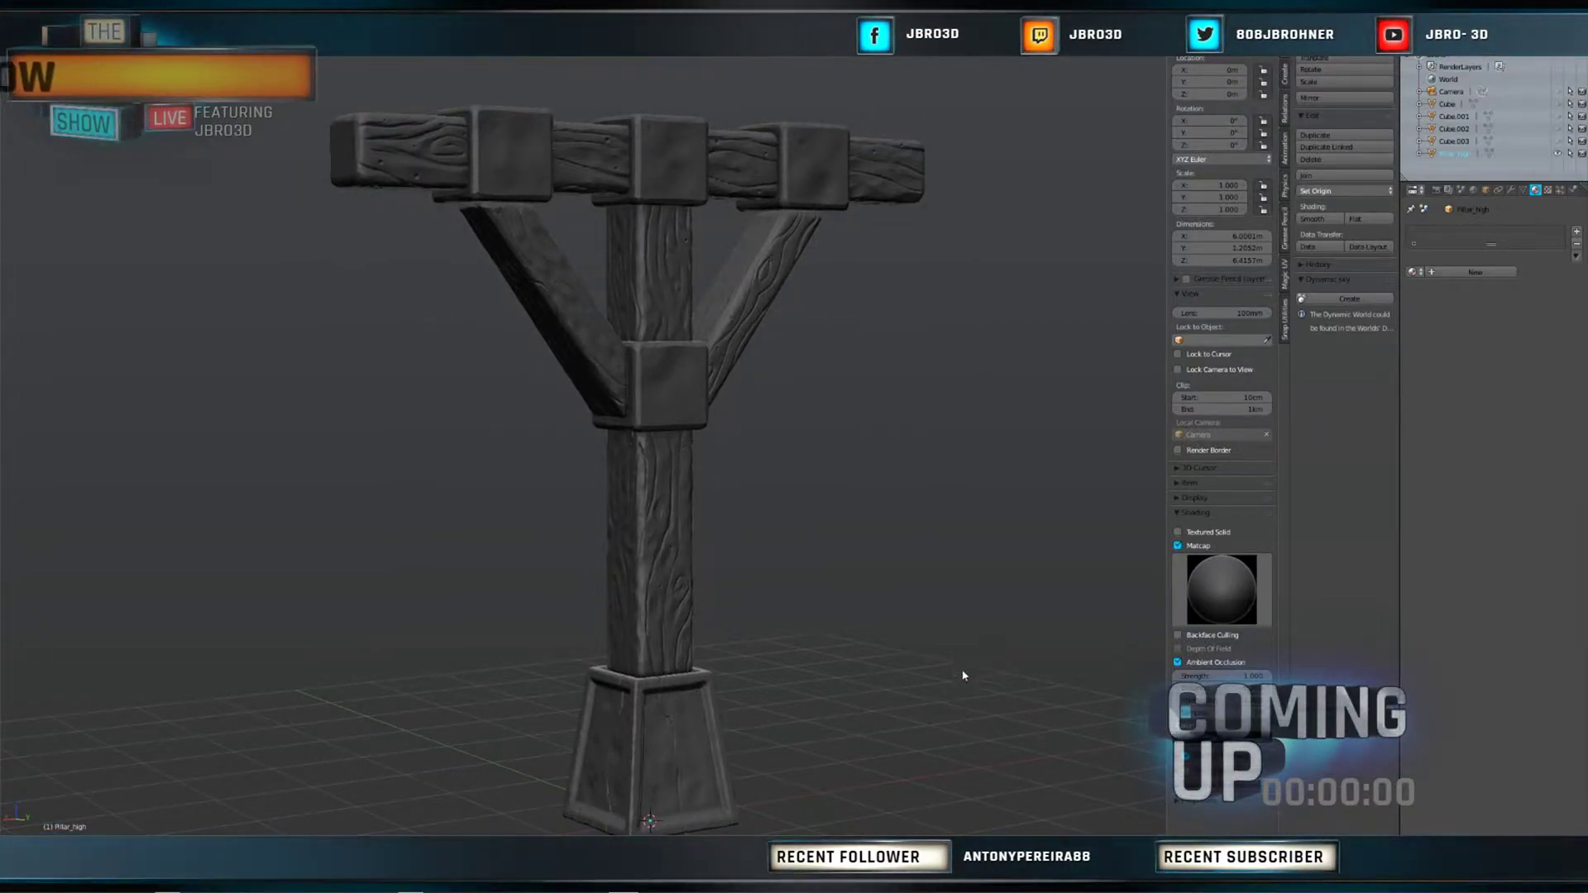
{"action": "middle_click_drag", "start_coordinate": [936, 617], "coordinate": [995, 591]}
{"action": "scroll", "coordinate": [996, 593], "scroll_direction": "up", "scroll_amount": 2}
{"action": "scroll", "coordinate": [996, 602], "scroll_direction": "down", "scroll_amount": 3}
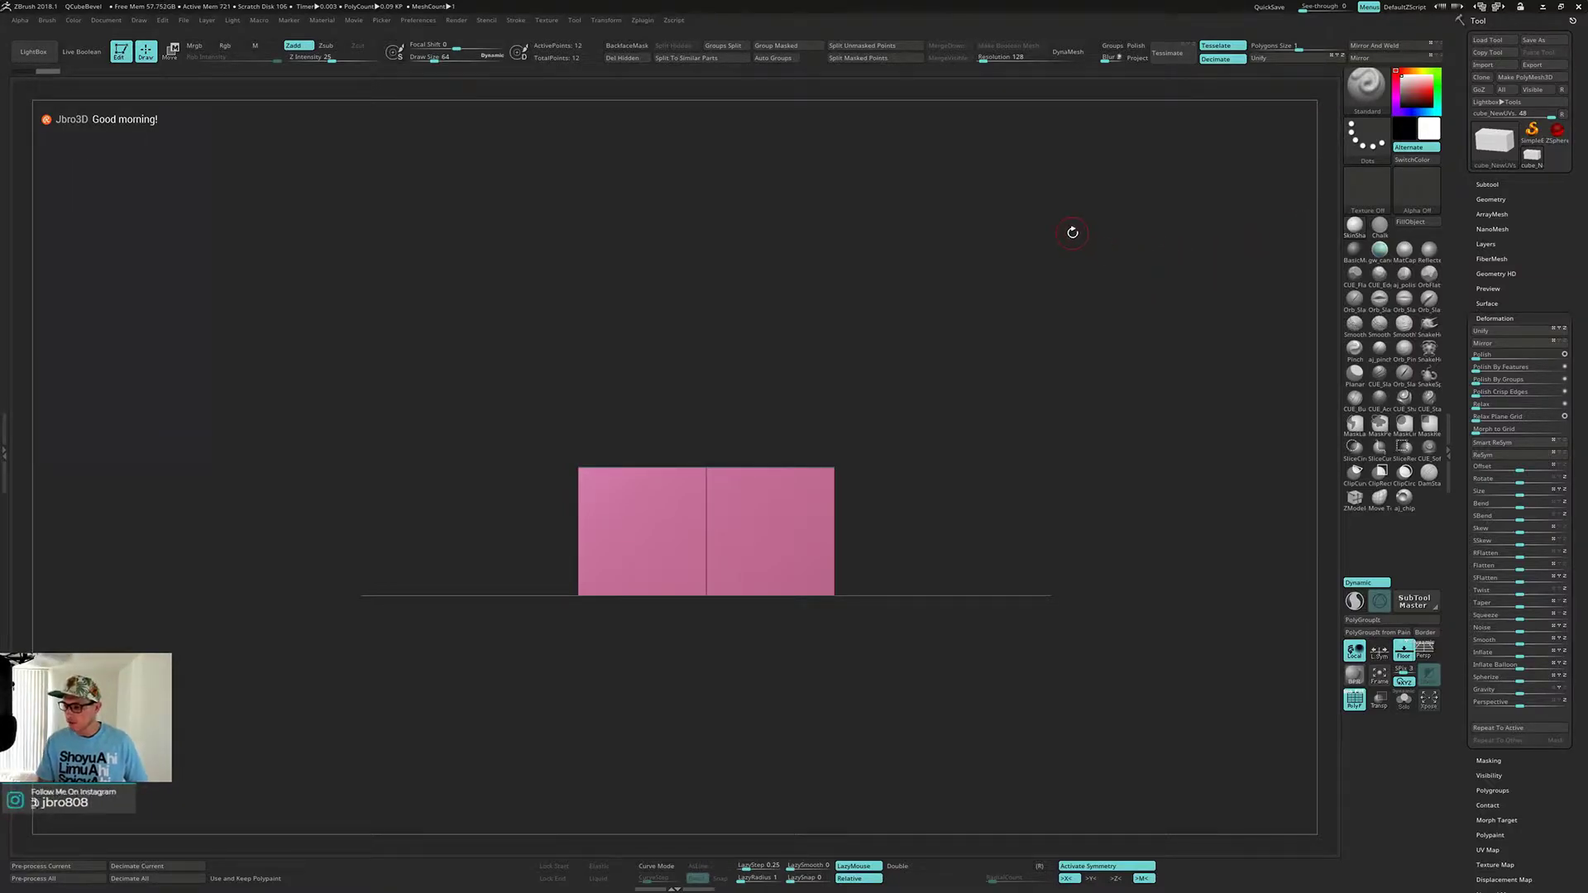
{"action": "left_click_drag", "start_coordinate": [1073, 233], "coordinate": [1029, 366], "text": "alt"}
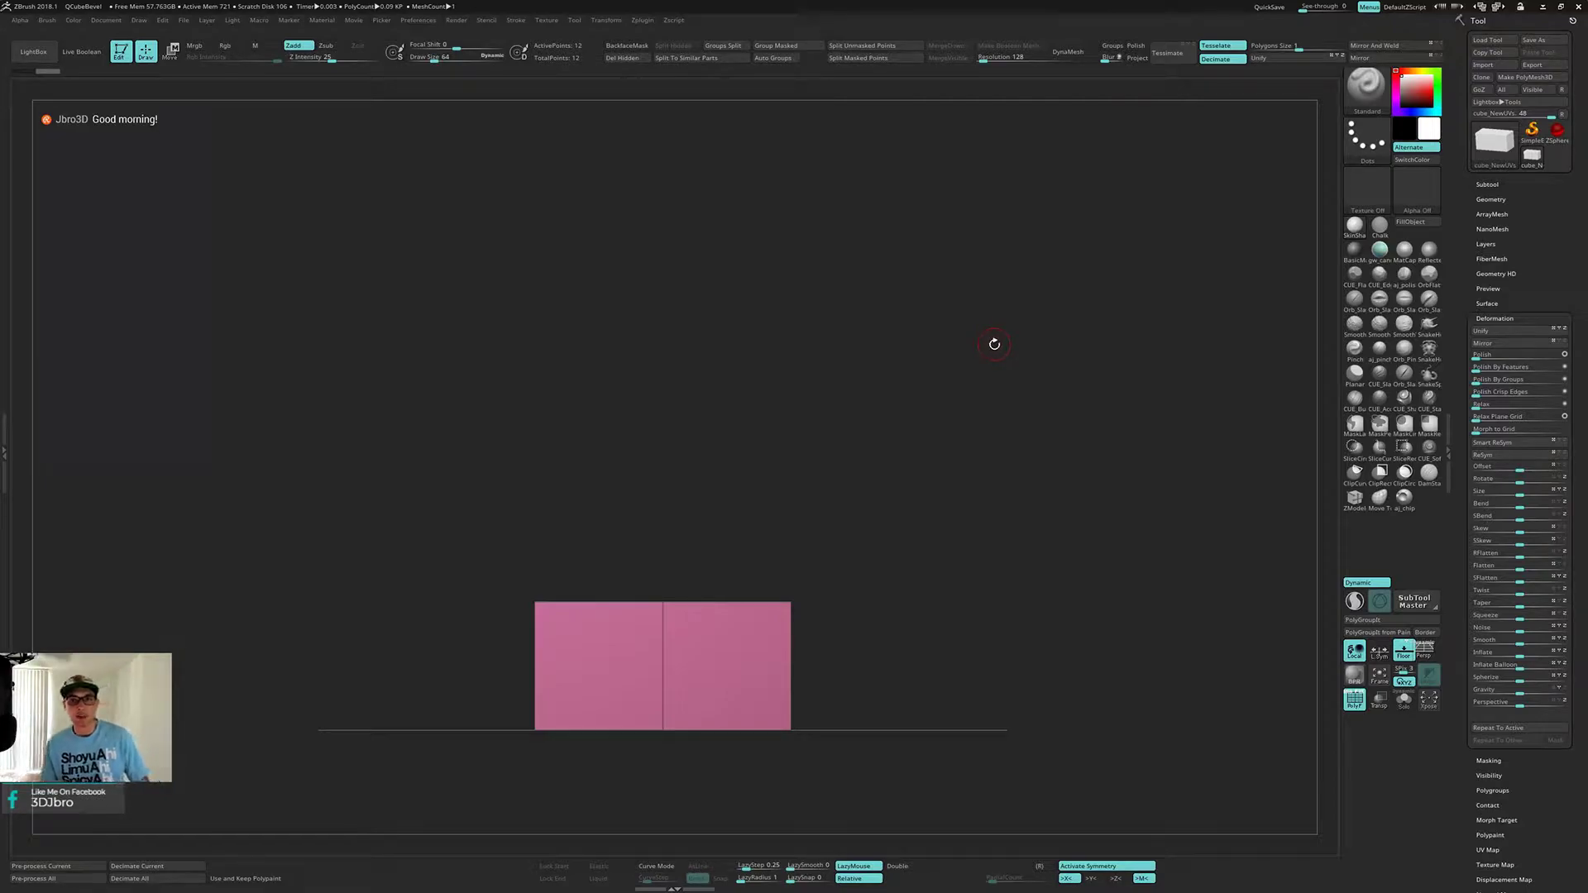
{"action": "left_click_drag", "start_coordinate": [995, 347], "coordinate": [984, 380]}
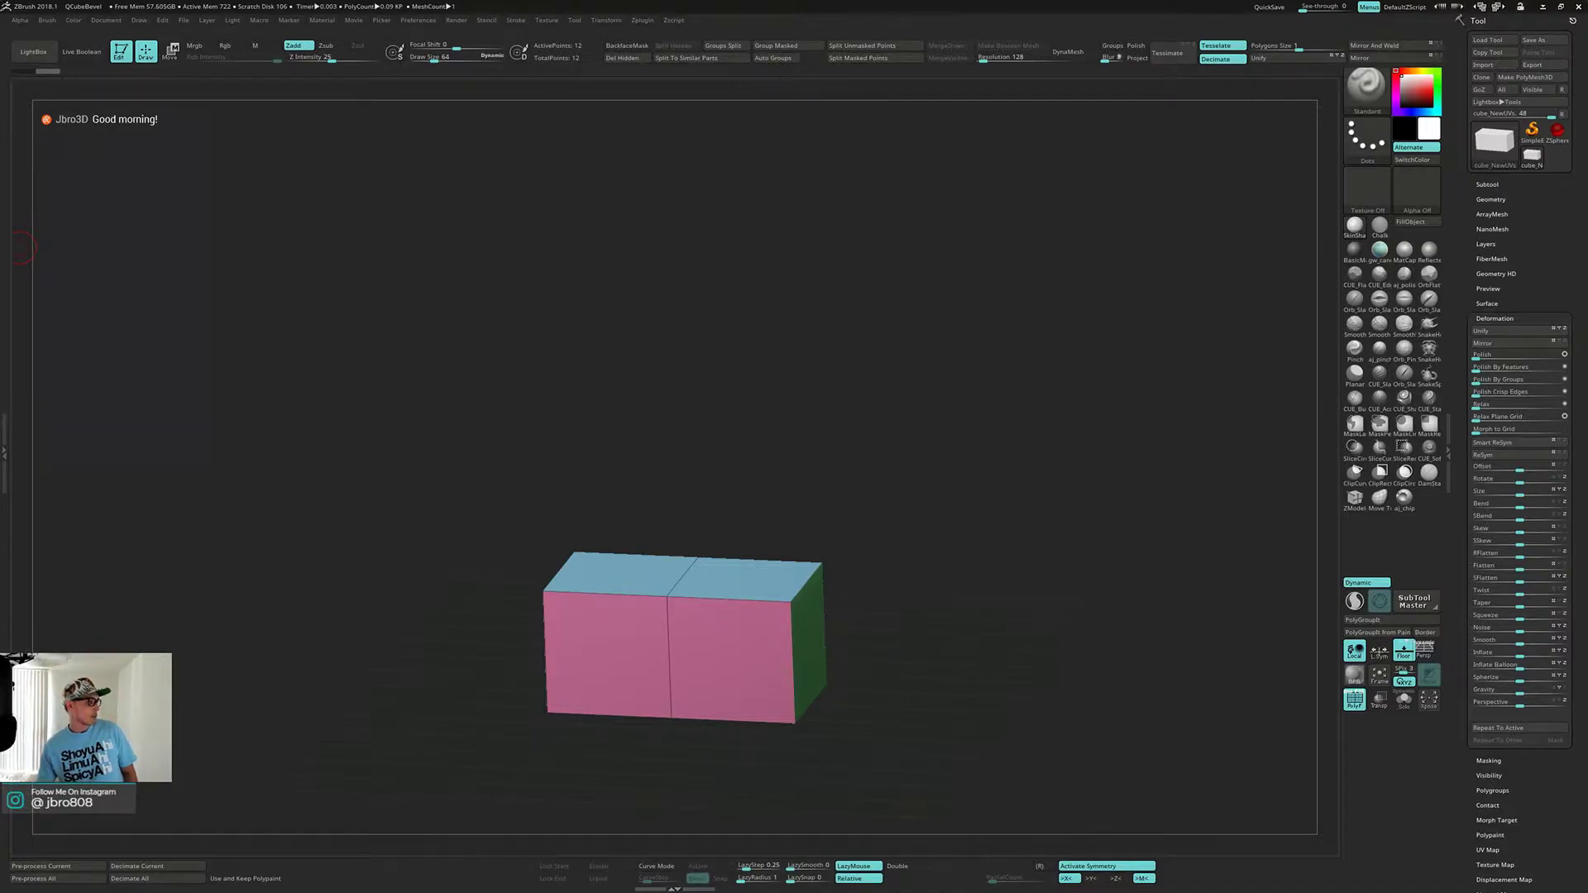
- Bring the browser with the ArtStation Stylized Lantern reference into view, examine the artwork, and move the window away again
{"action": "left_click_drag", "start_coordinate": [0, 248], "coordinate": [340, 226]}
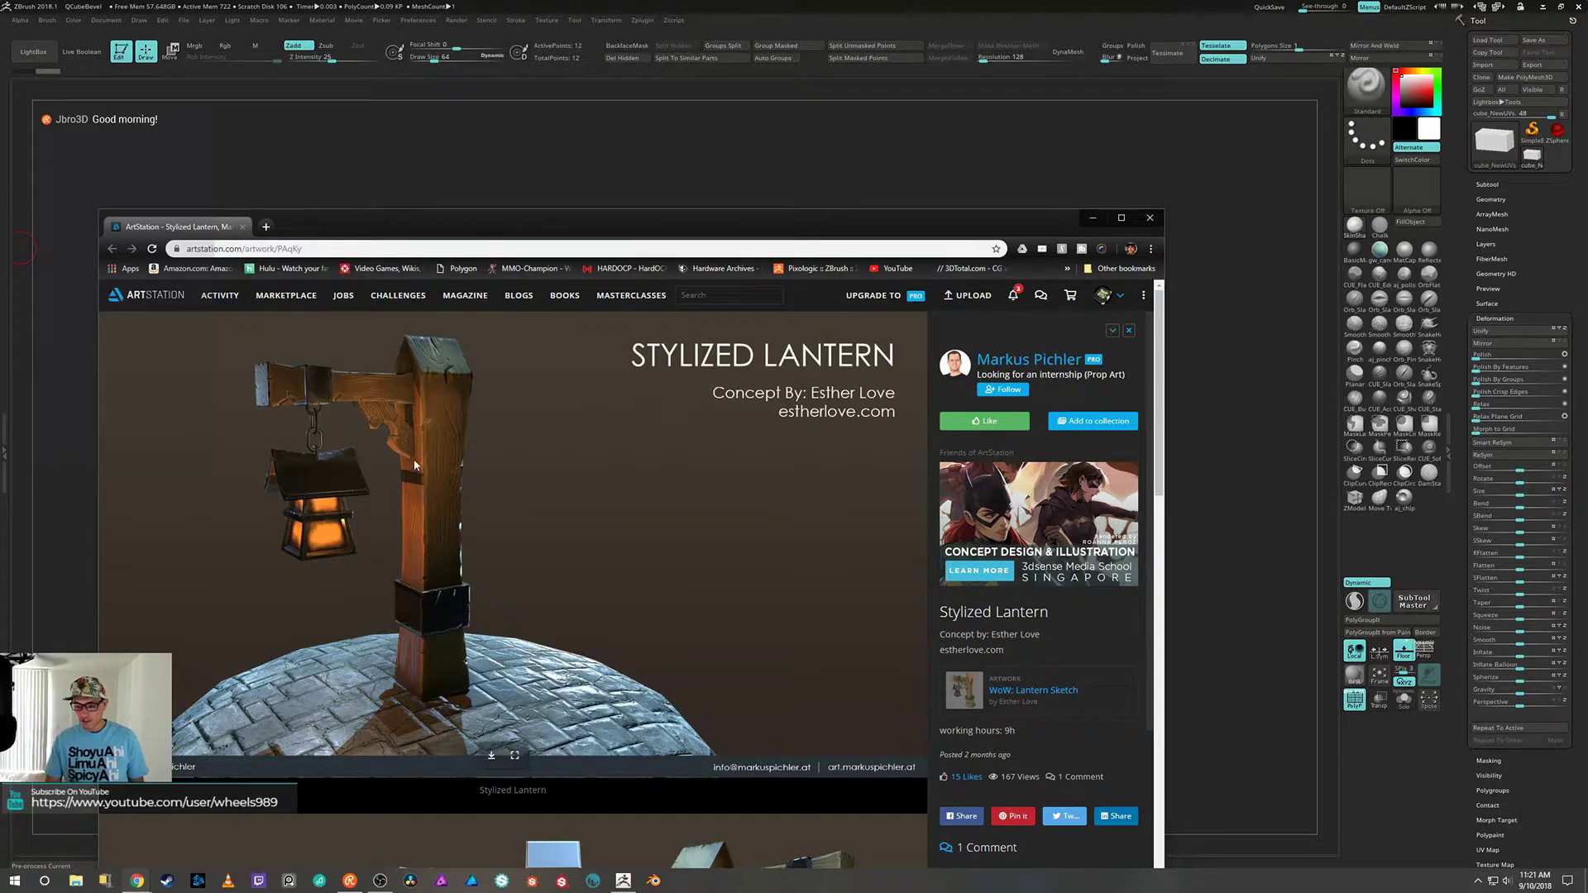
{"action": "left_click_drag", "start_coordinate": [991, 220], "coordinate": [0, 289]}
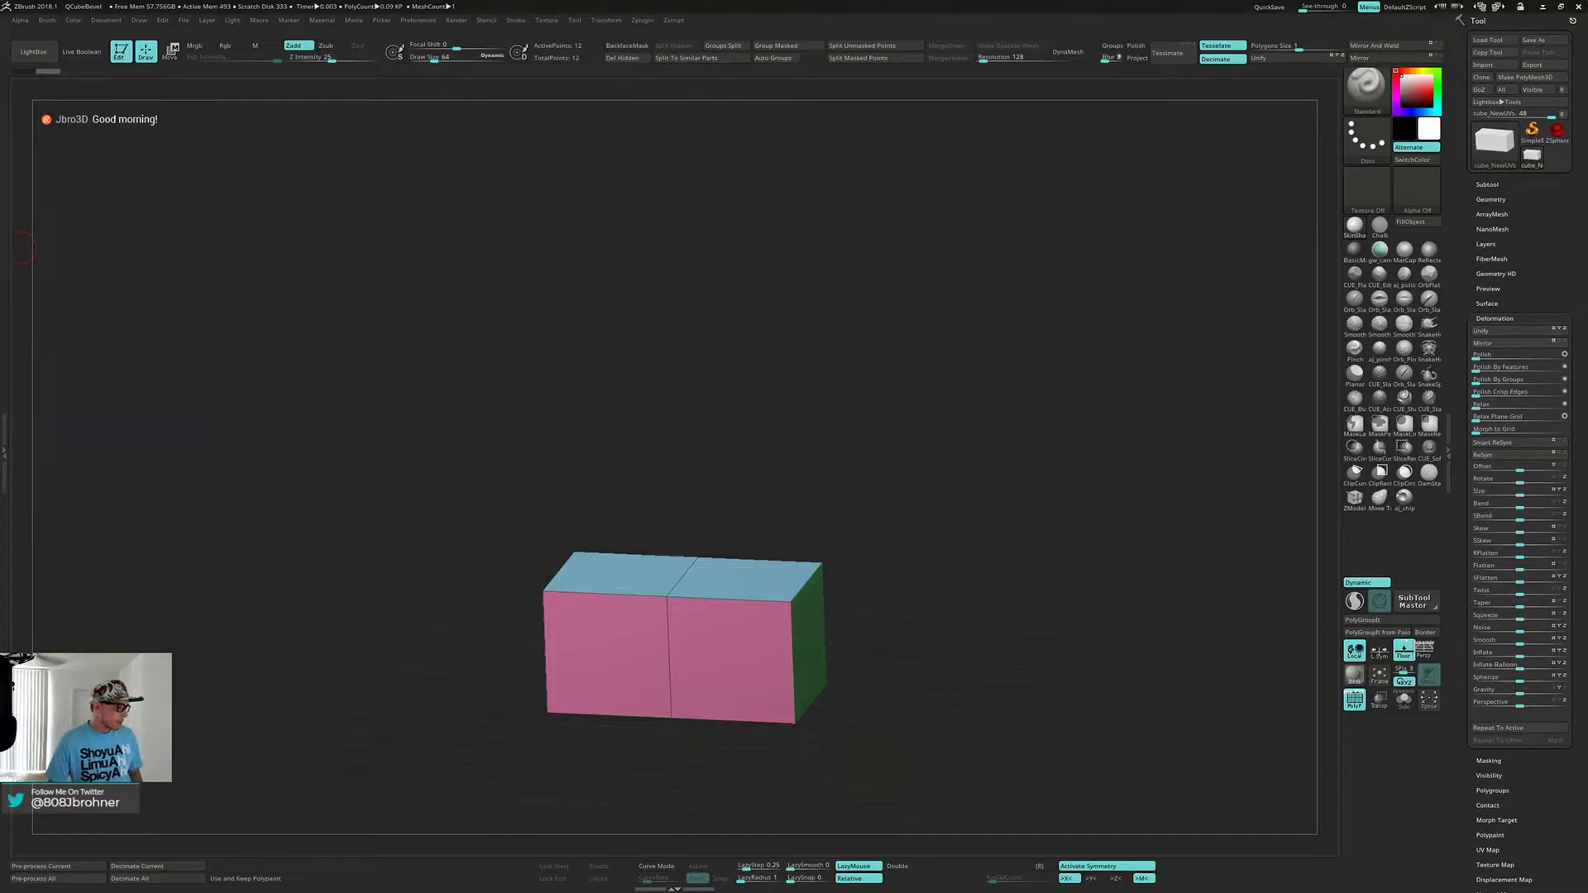
{"action": "left_click_drag", "start_coordinate": [0, 249], "coordinate": [511, 197]}
{"action": "left_click_drag", "start_coordinate": [506, 198], "coordinate": [20, 248]}
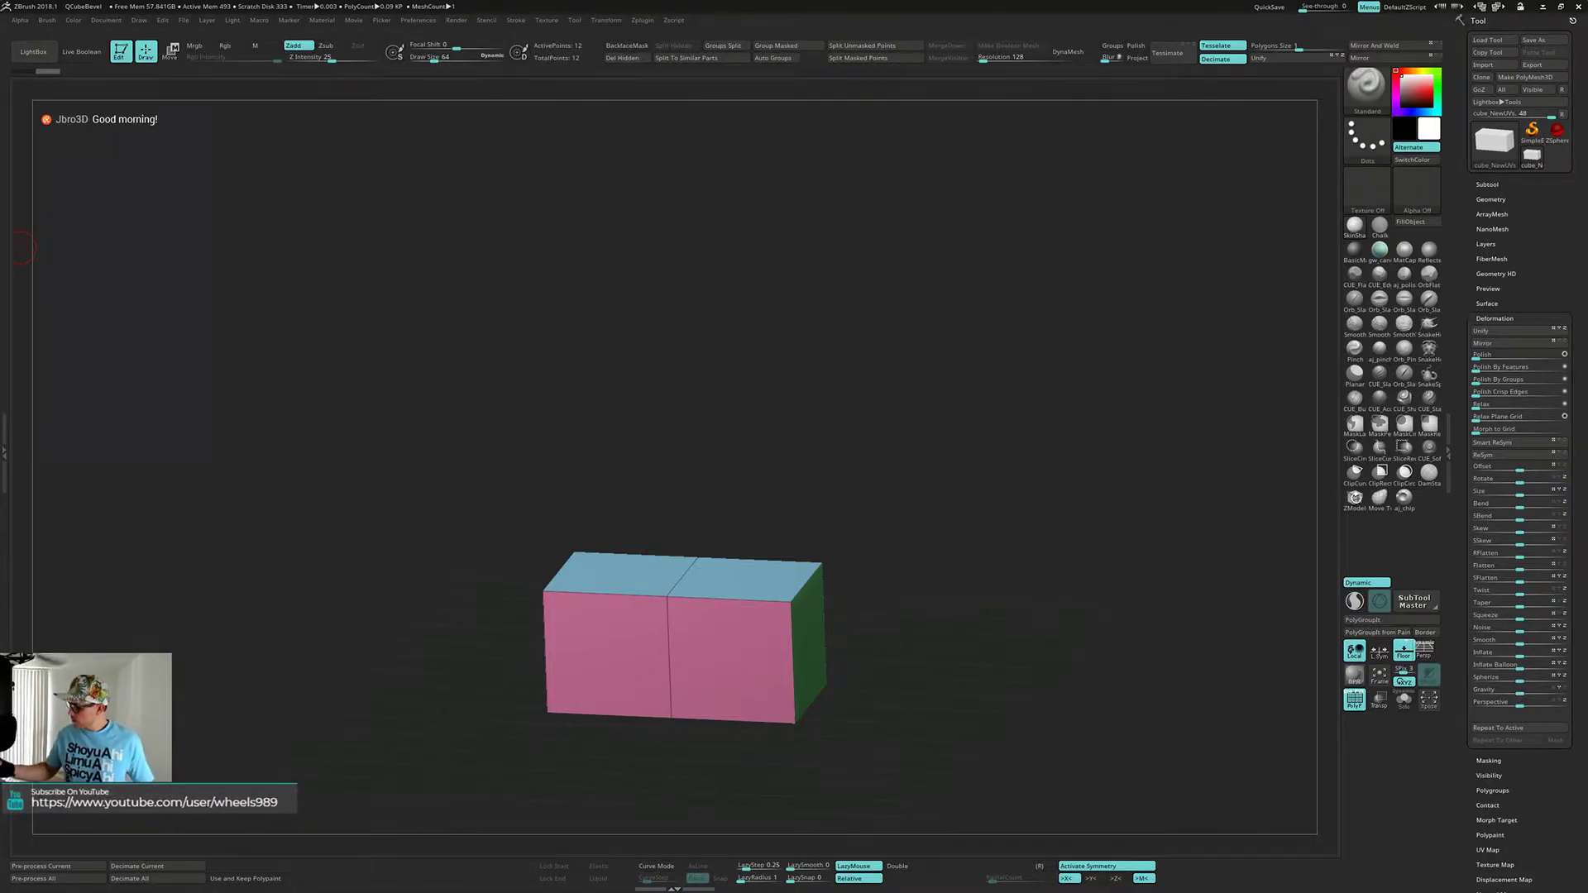
- Delete the middle edge loop of the two-segment box with the ZModeler brush
{"action": "left_click", "coordinate": [1355, 499]}
{"action": "mouse_move", "coordinate": [1035, 539]}
{"action": "left_mouse_down", "text": "shift"}
{"action": "mouse_move", "coordinate": [981, 543]}
{"action": "mouse_move", "coordinate": [1008, 506]}
{"action": "mouse_move", "coordinate": [1012, 574]}
{"action": "mouse_move", "coordinate": [1017, 518]}
{"action": "mouse_move", "coordinate": [1009, 544]}
{"action": "left_mouse_up", "text": "shift"}
{"action": "left_click_drag", "start_coordinate": [906, 529], "coordinate": [931, 559]}
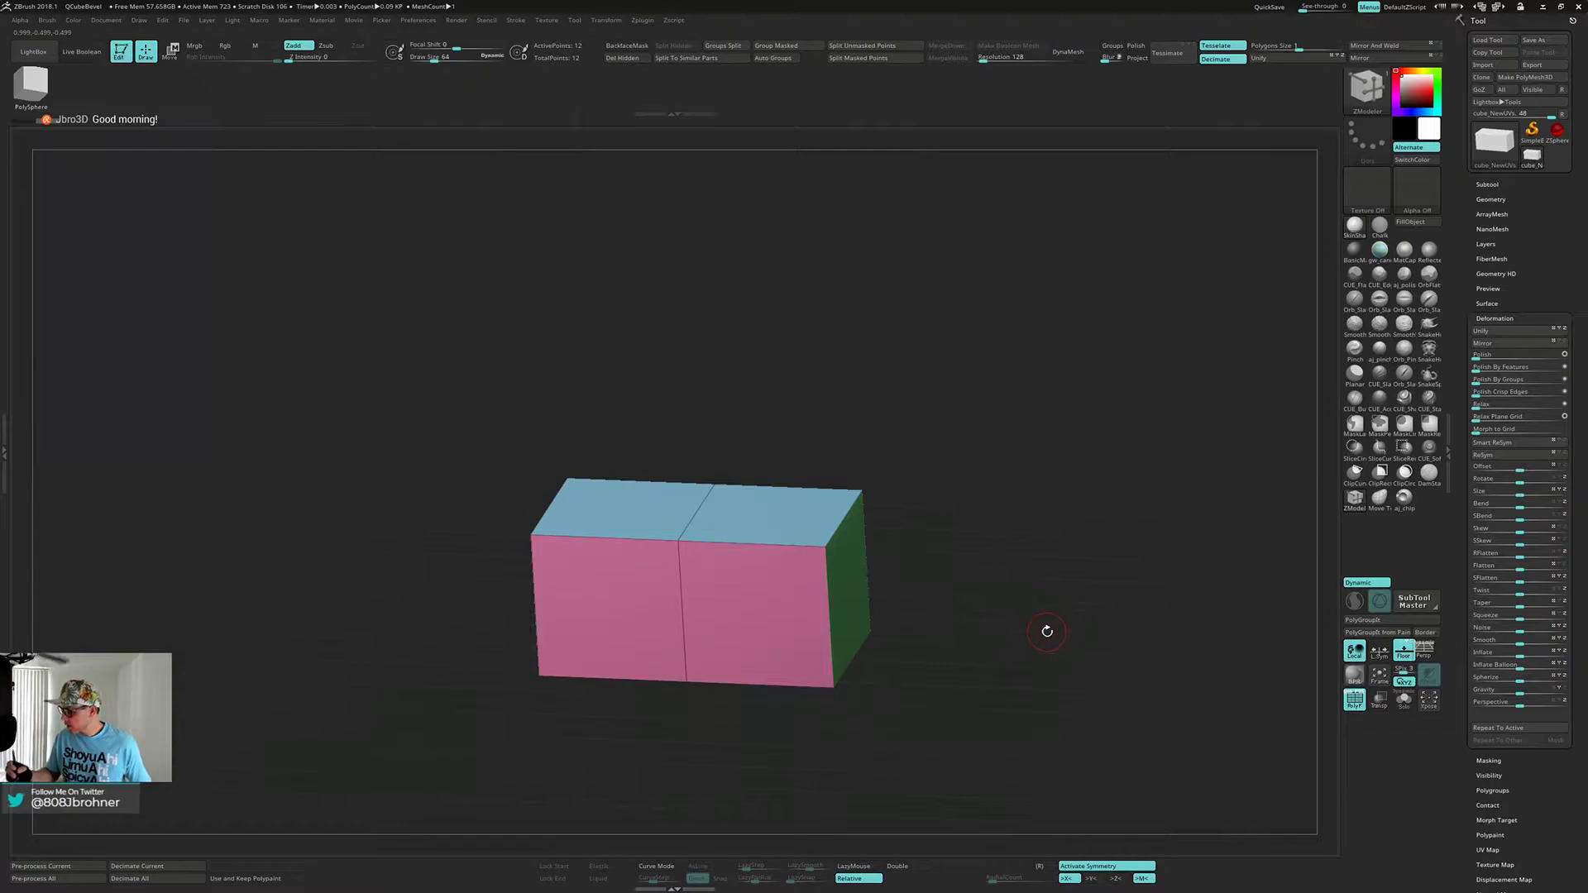
{"action": "left_click_drag", "start_coordinate": [996, 632], "coordinate": [1001, 601]}
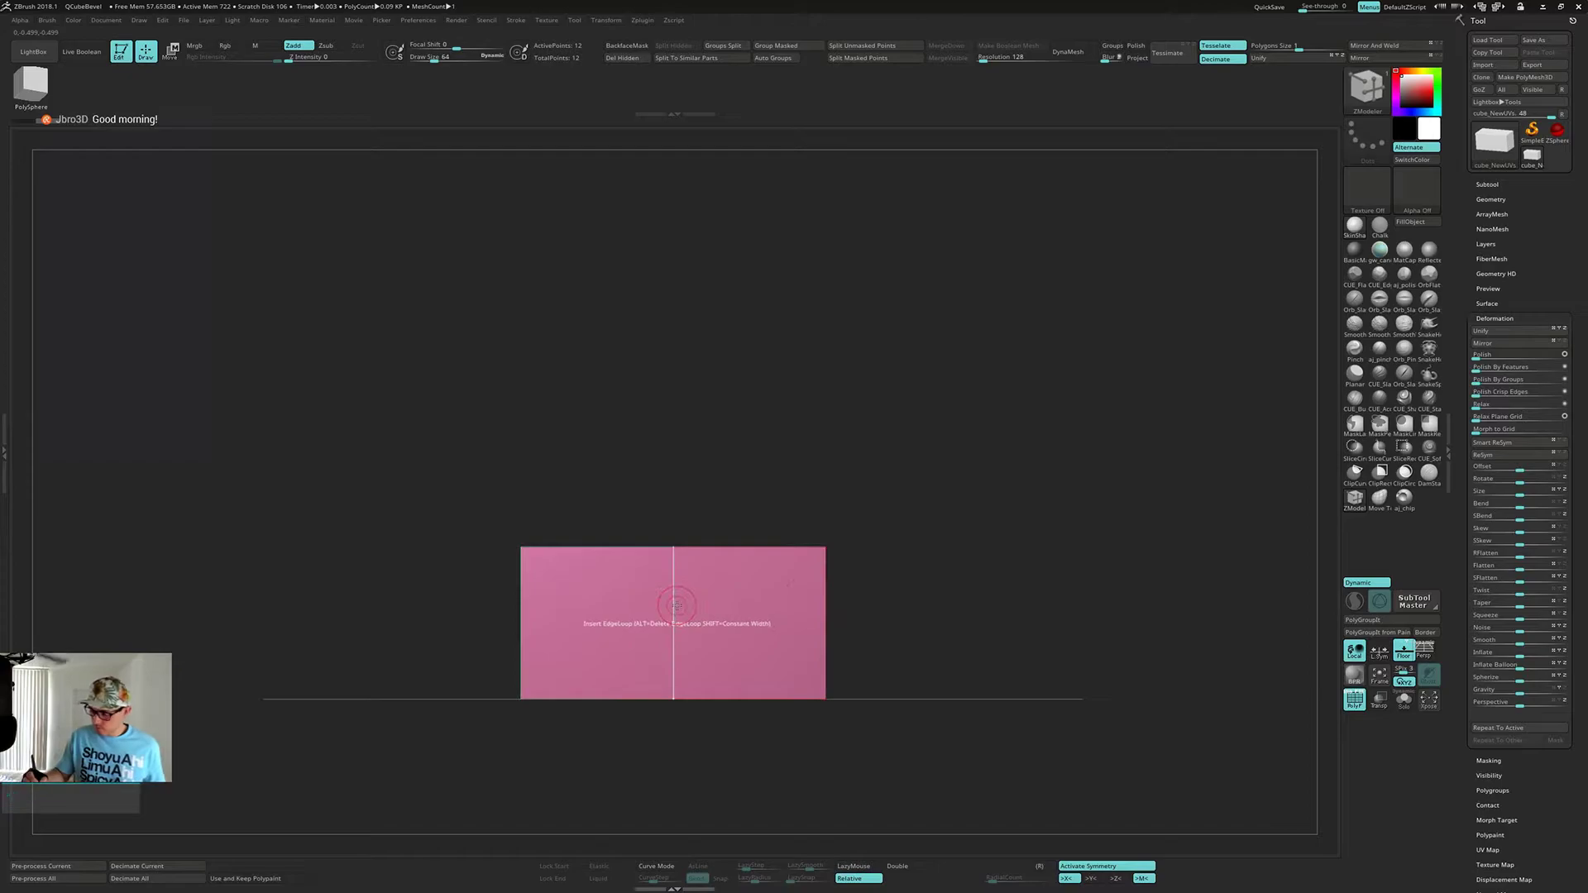
{"action": "left_click_drag", "start_coordinate": [773, 471], "coordinate": [768, 509]}
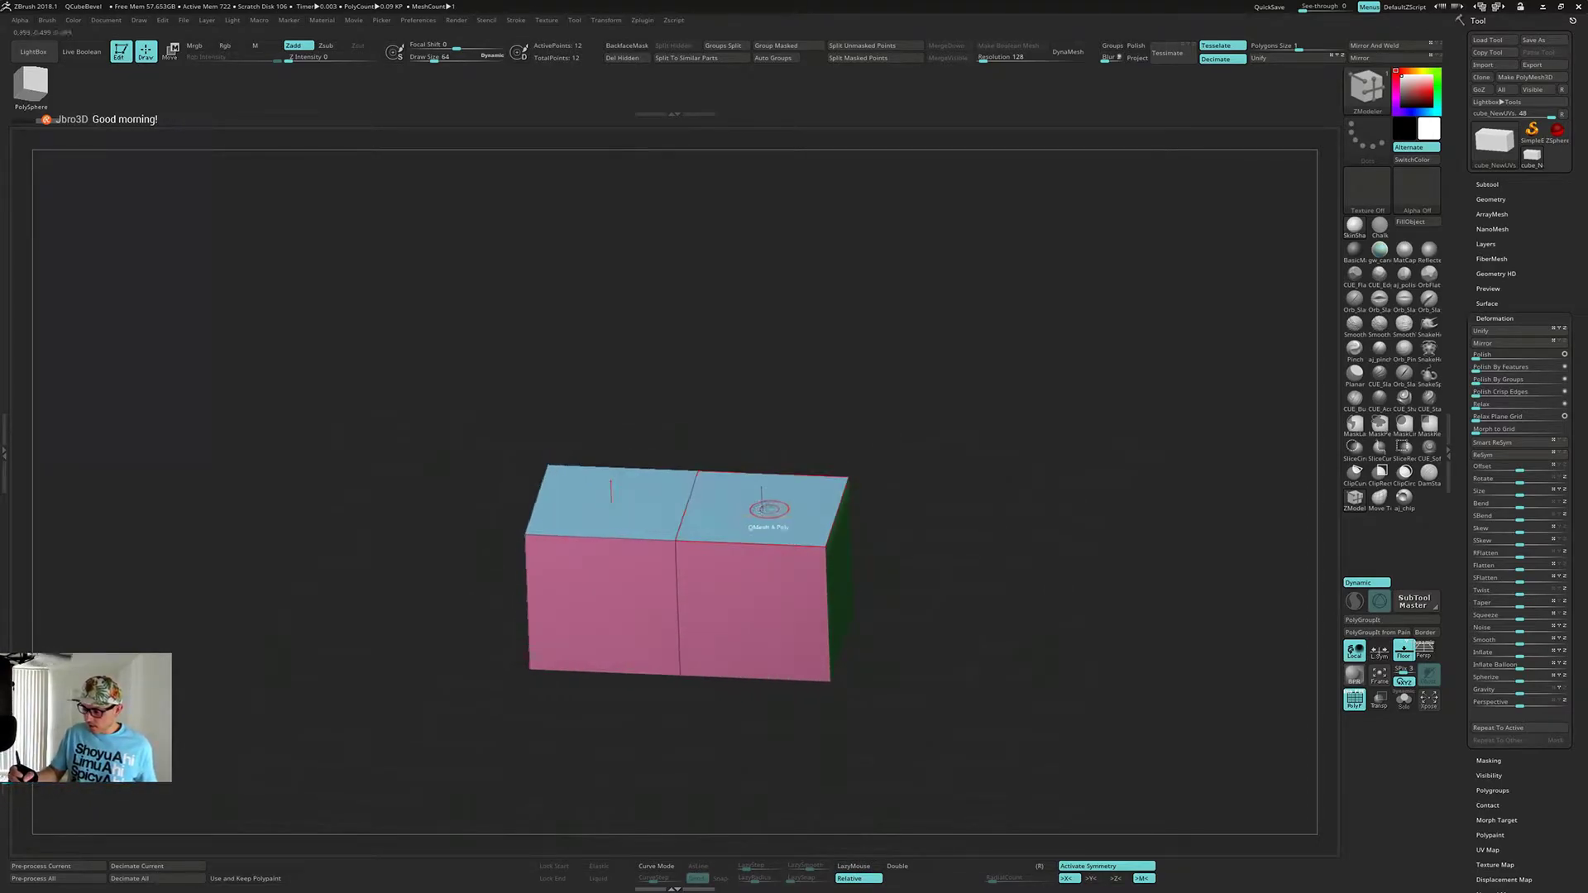
{"action": "left_click", "coordinate": [690, 503], "text": "alt"}
{"action": "mouse_move", "coordinate": [935, 513]}
{"action": "left_mouse_down", "text": "shift"}
{"action": "mouse_move", "coordinate": [952, 488]}
{"action": "mouse_move", "coordinate": [958, 514]}
{"action": "mouse_move", "coordinate": [931, 561]}
{"action": "mouse_move", "coordinate": [944, 519]}
{"action": "left_mouse_up", "text": "shift"}
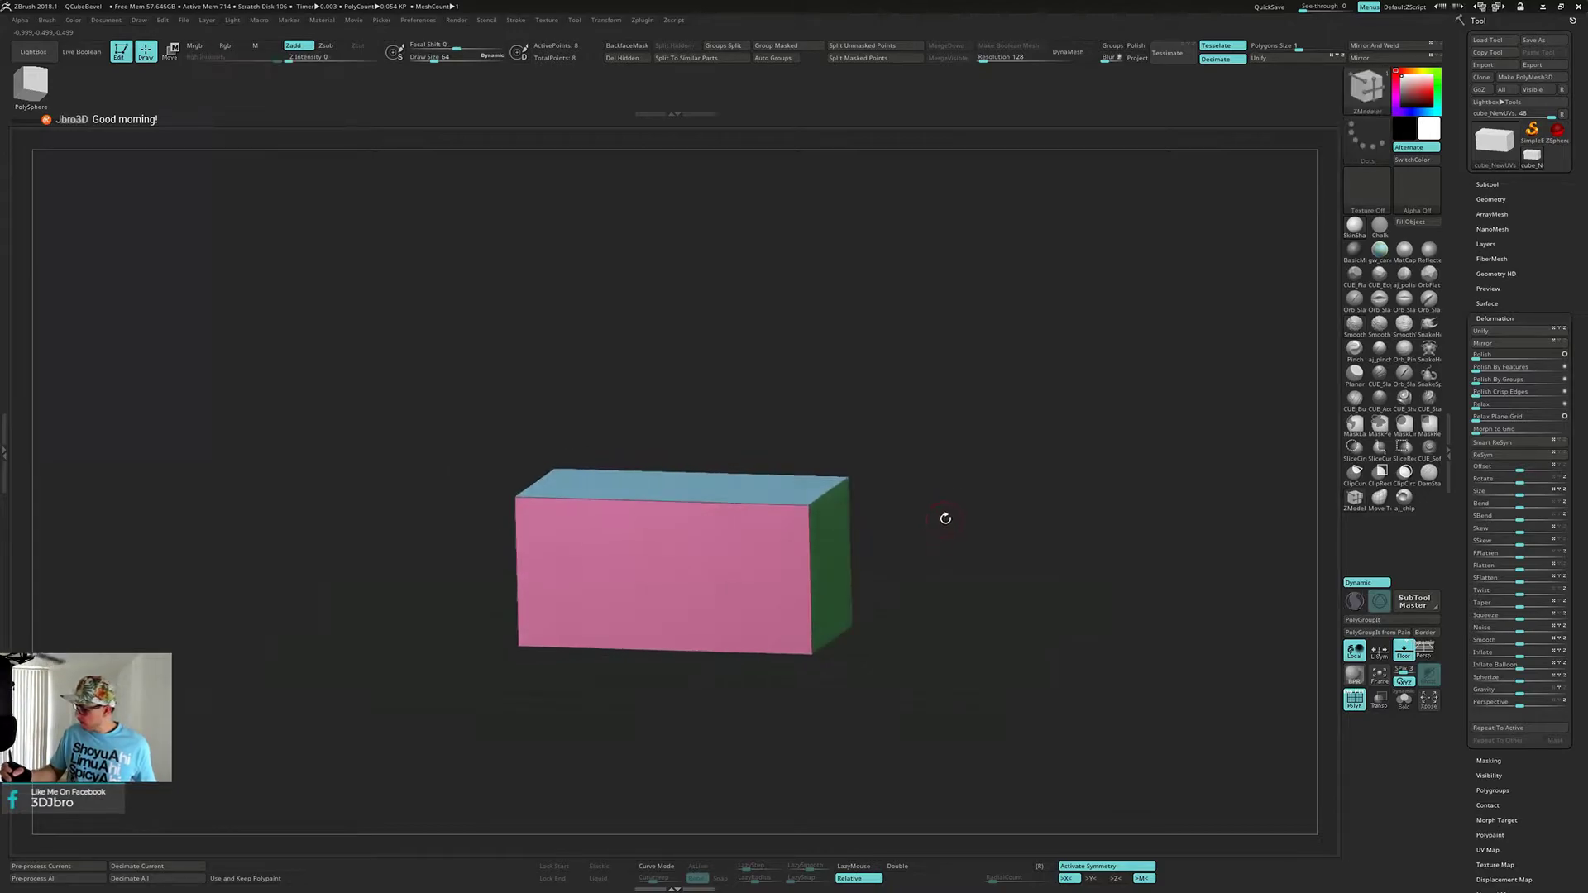
- Re-initialize the mesh as a QCube with X, Y and Z resolution set to 1
{"action": "left_click_drag", "start_coordinate": [1460, 787], "coordinate": [1461, 658]}
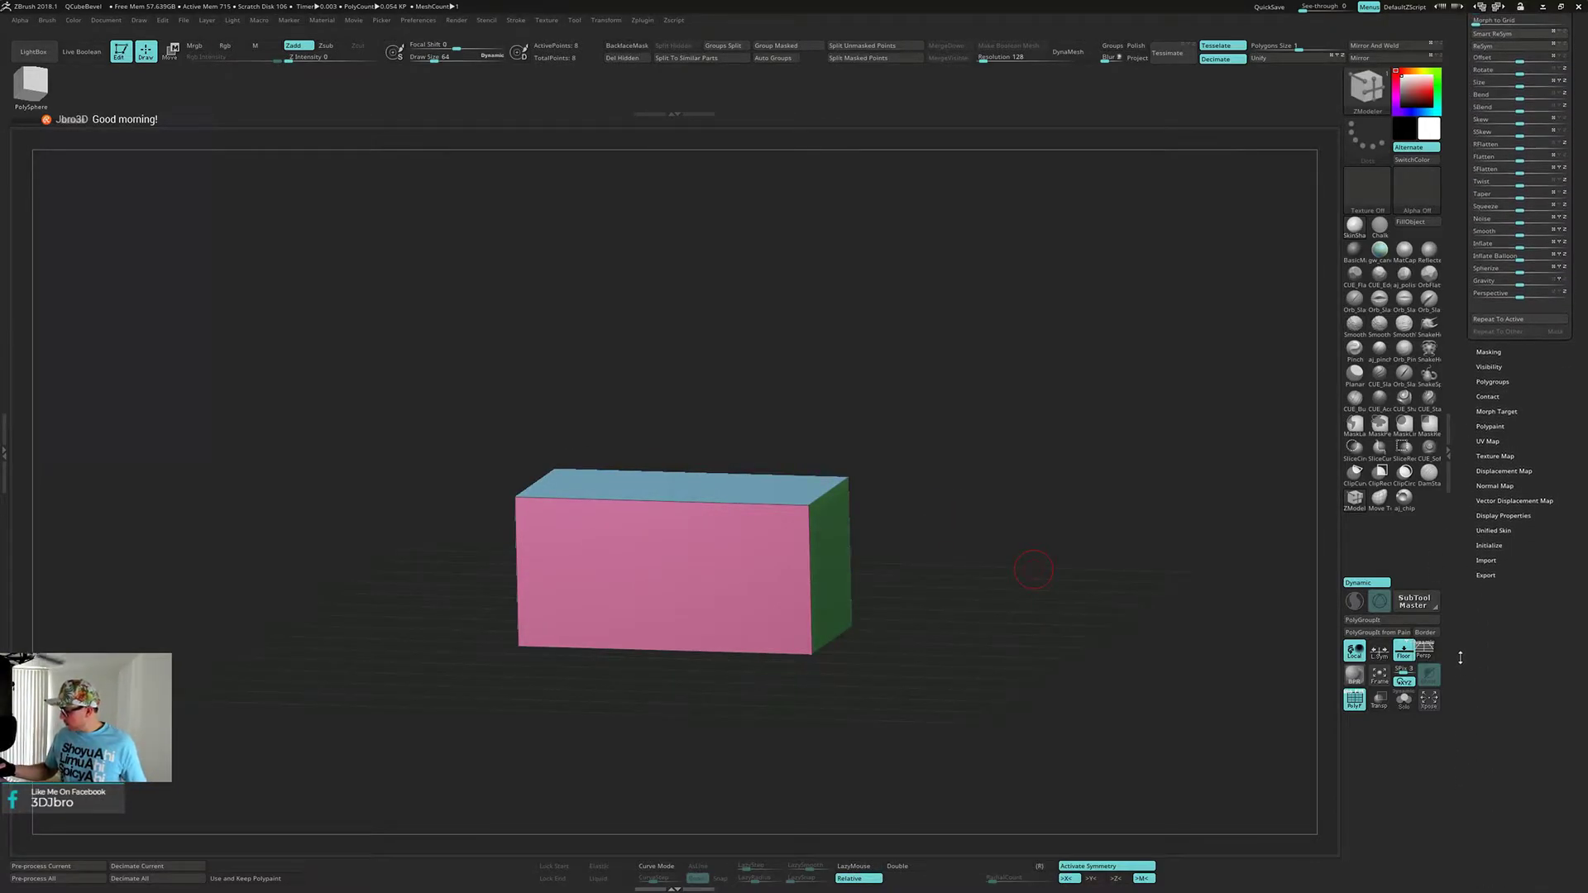
{"action": "left_click", "coordinate": [1494, 545]}
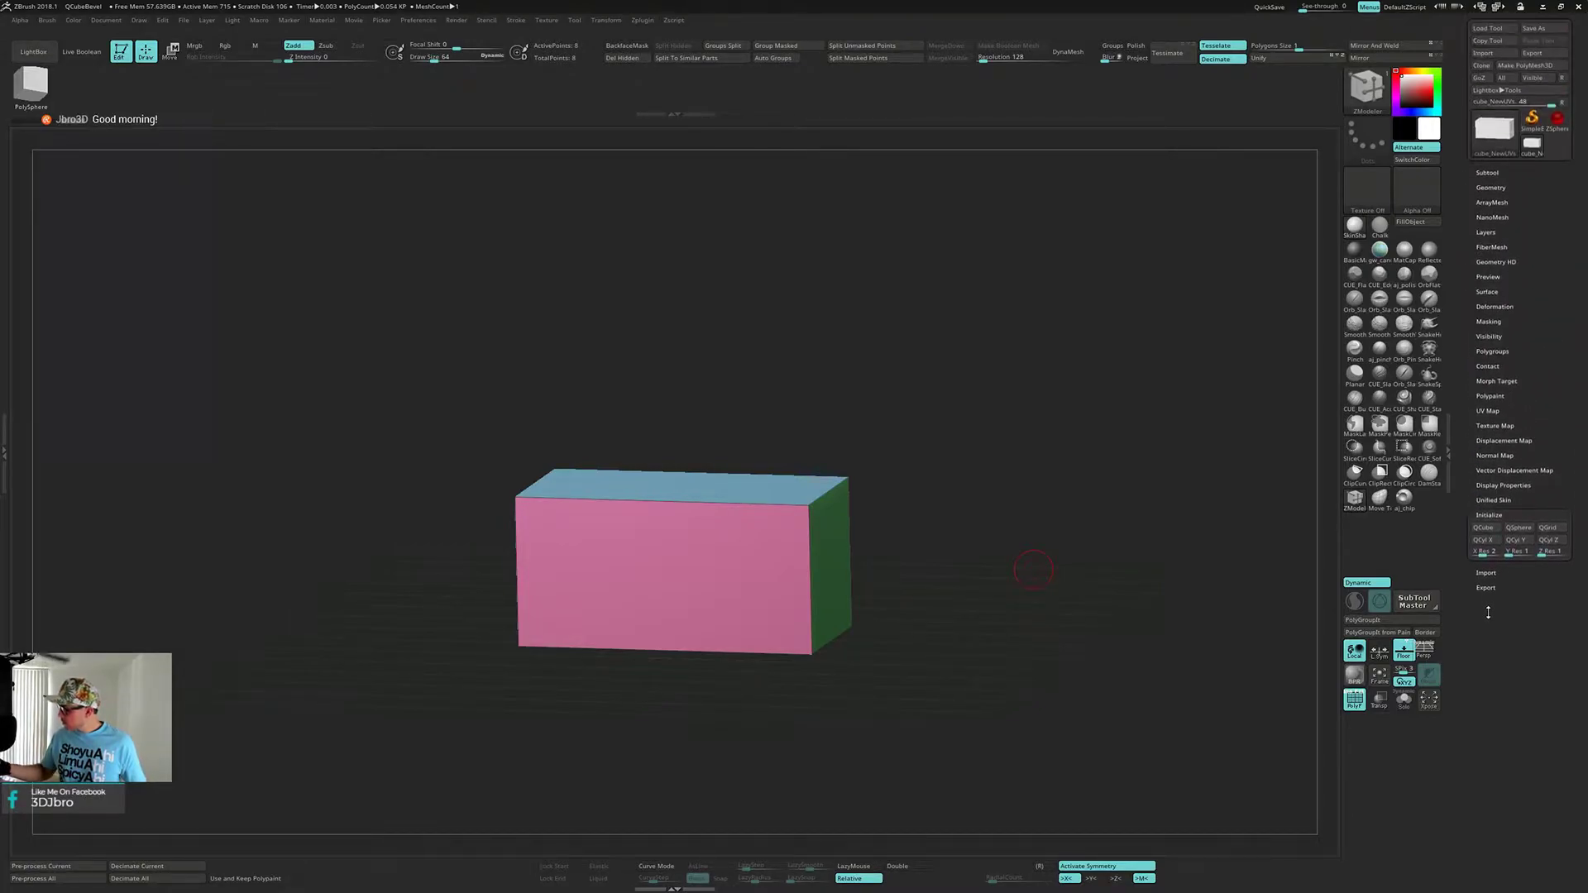
{"action": "left_click", "coordinate": [1484, 523]}
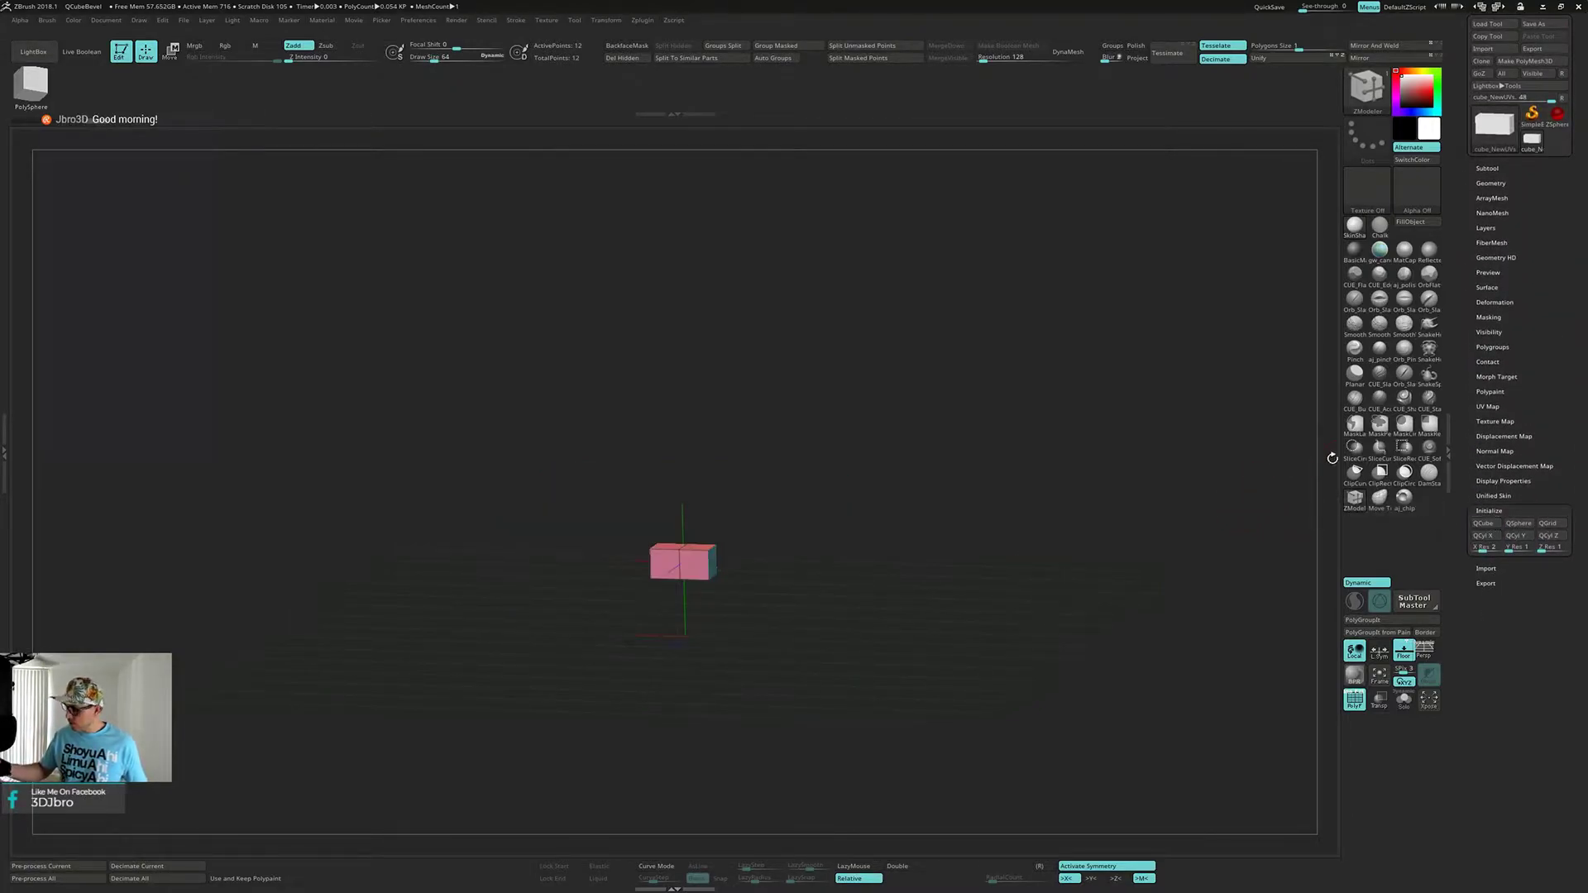
{"action": "left_click_drag", "start_coordinate": [1150, 546], "coordinate": [1142, 574]}
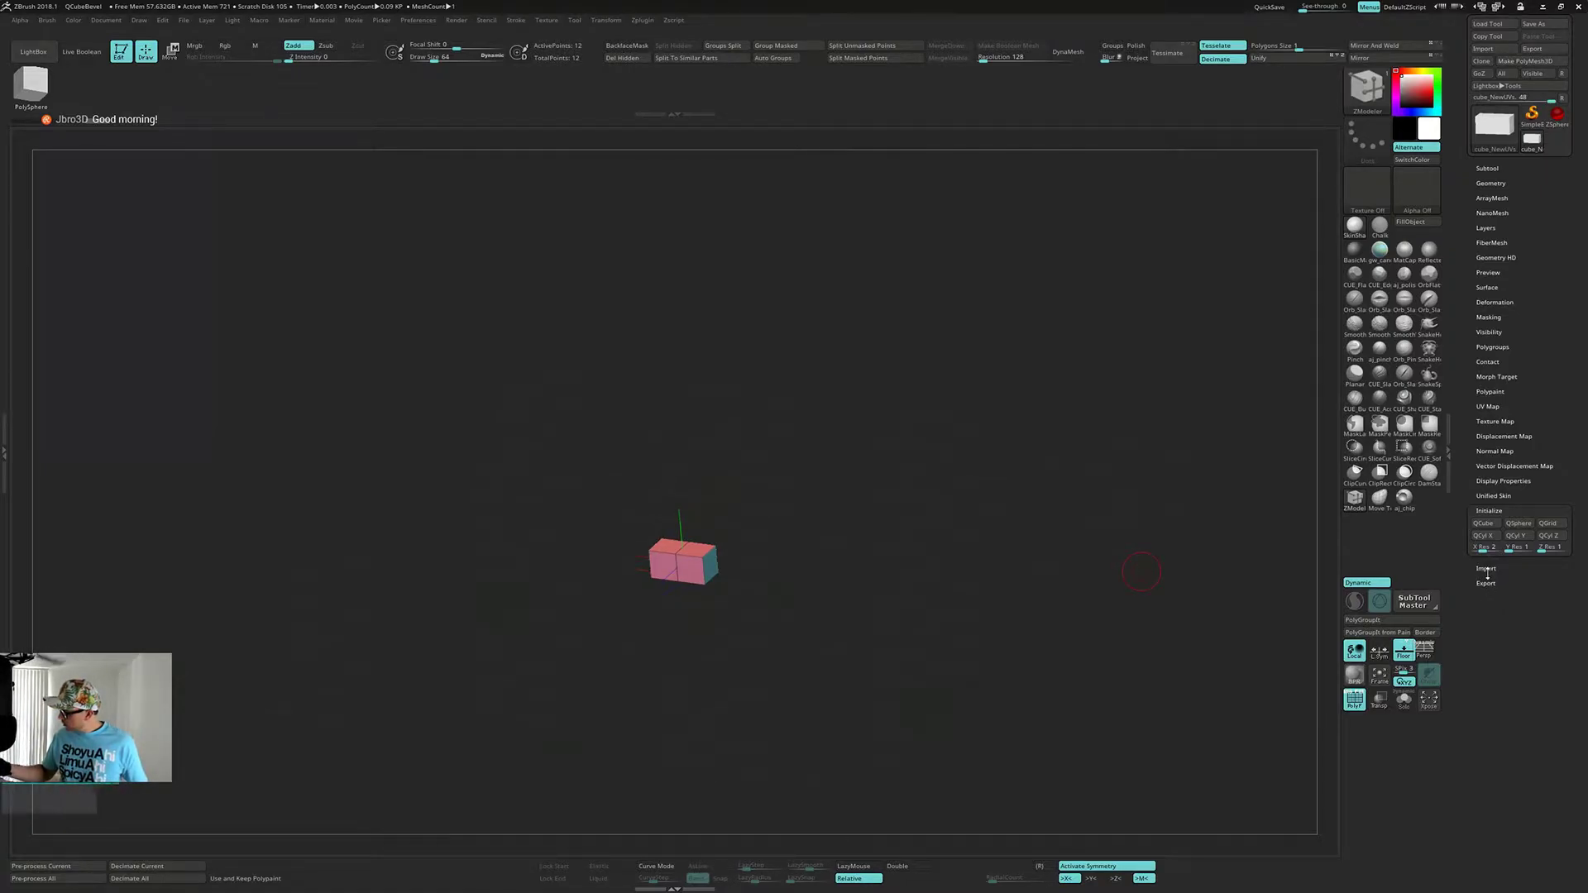
{"action": "left_click_drag", "start_coordinate": [1483, 552], "coordinate": [1476, 552]}
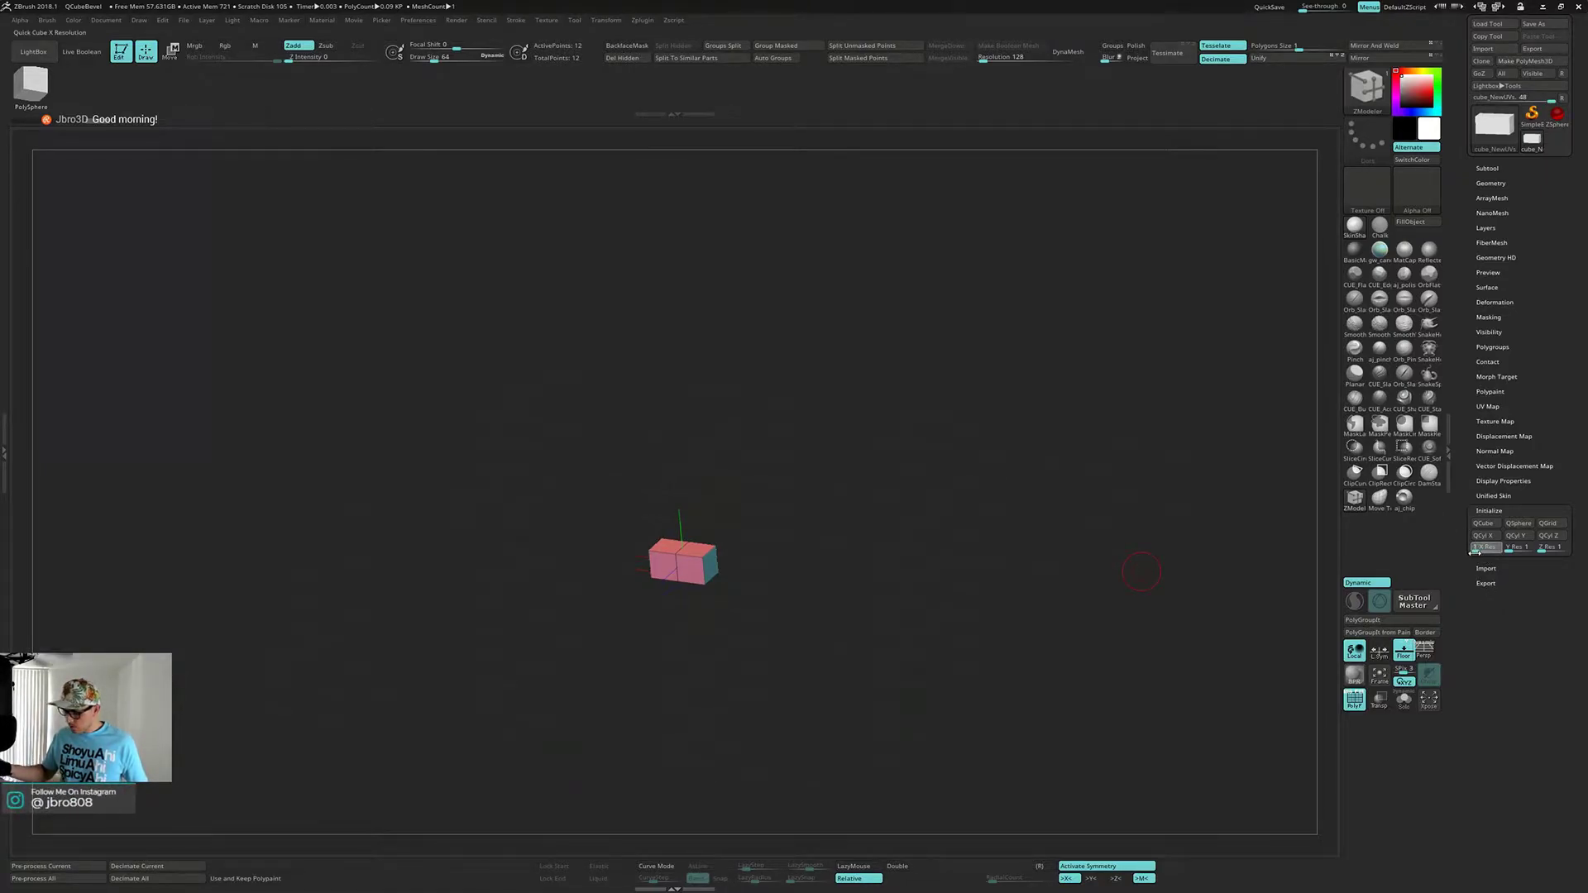
{"action": "left_click", "coordinate": [1510, 552]}
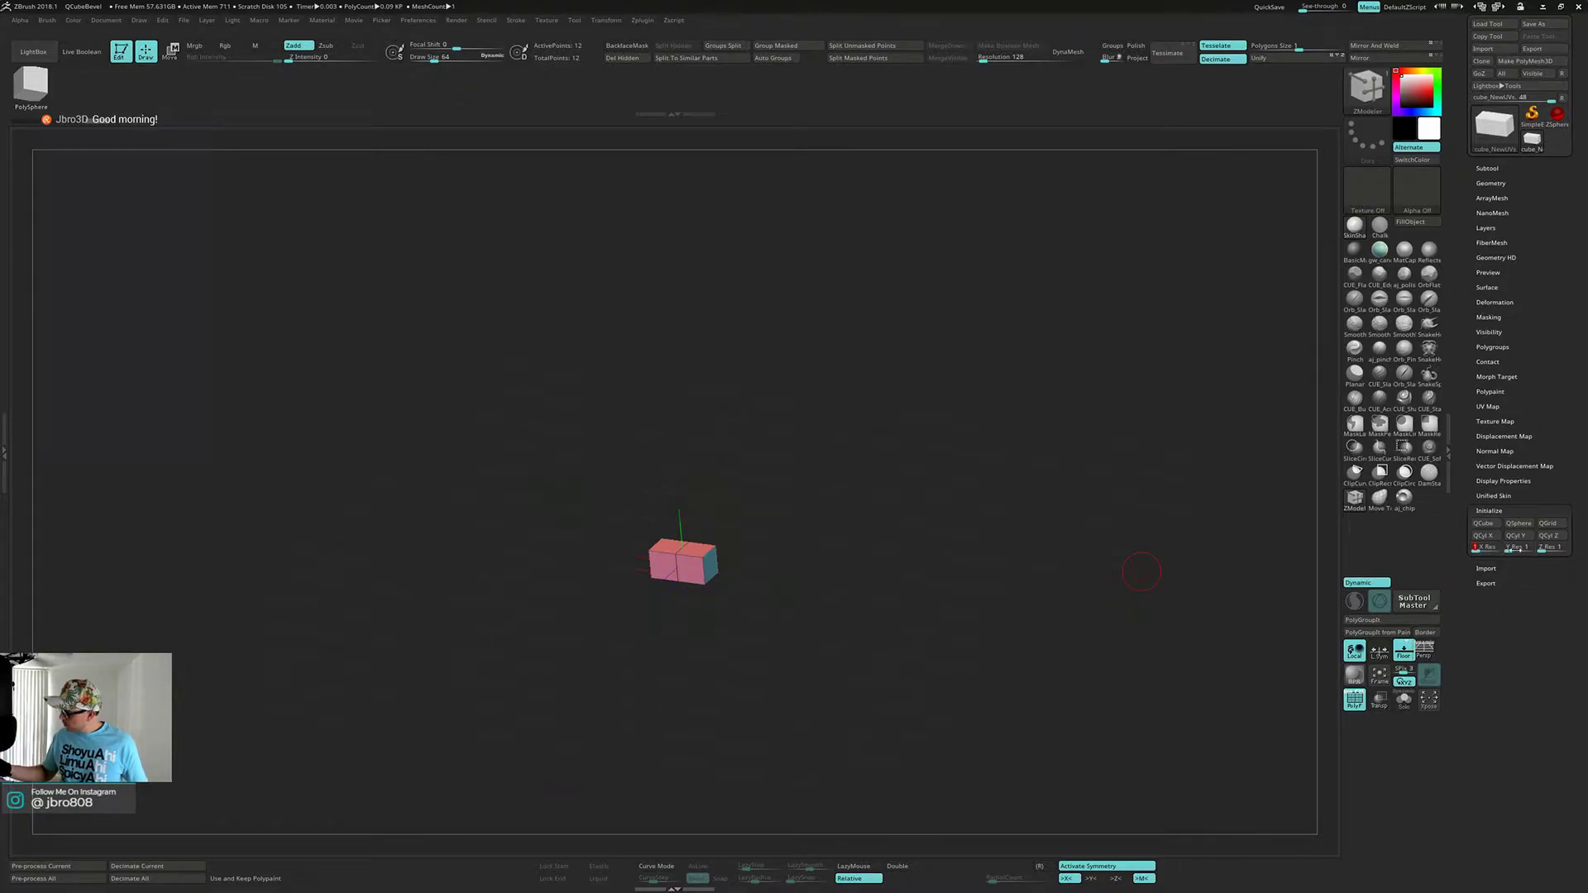
{"action": "left_click", "coordinate": [1485, 523]}
{"action": "mouse_move", "coordinate": [1111, 553]}
{"action": "left_mouse_down", "text": "shift"}
{"action": "mouse_move", "coordinate": [1134, 525]}
{"action": "mouse_move", "coordinate": [1132, 568]}
{"action": "left_mouse_up", "text": "shift"}
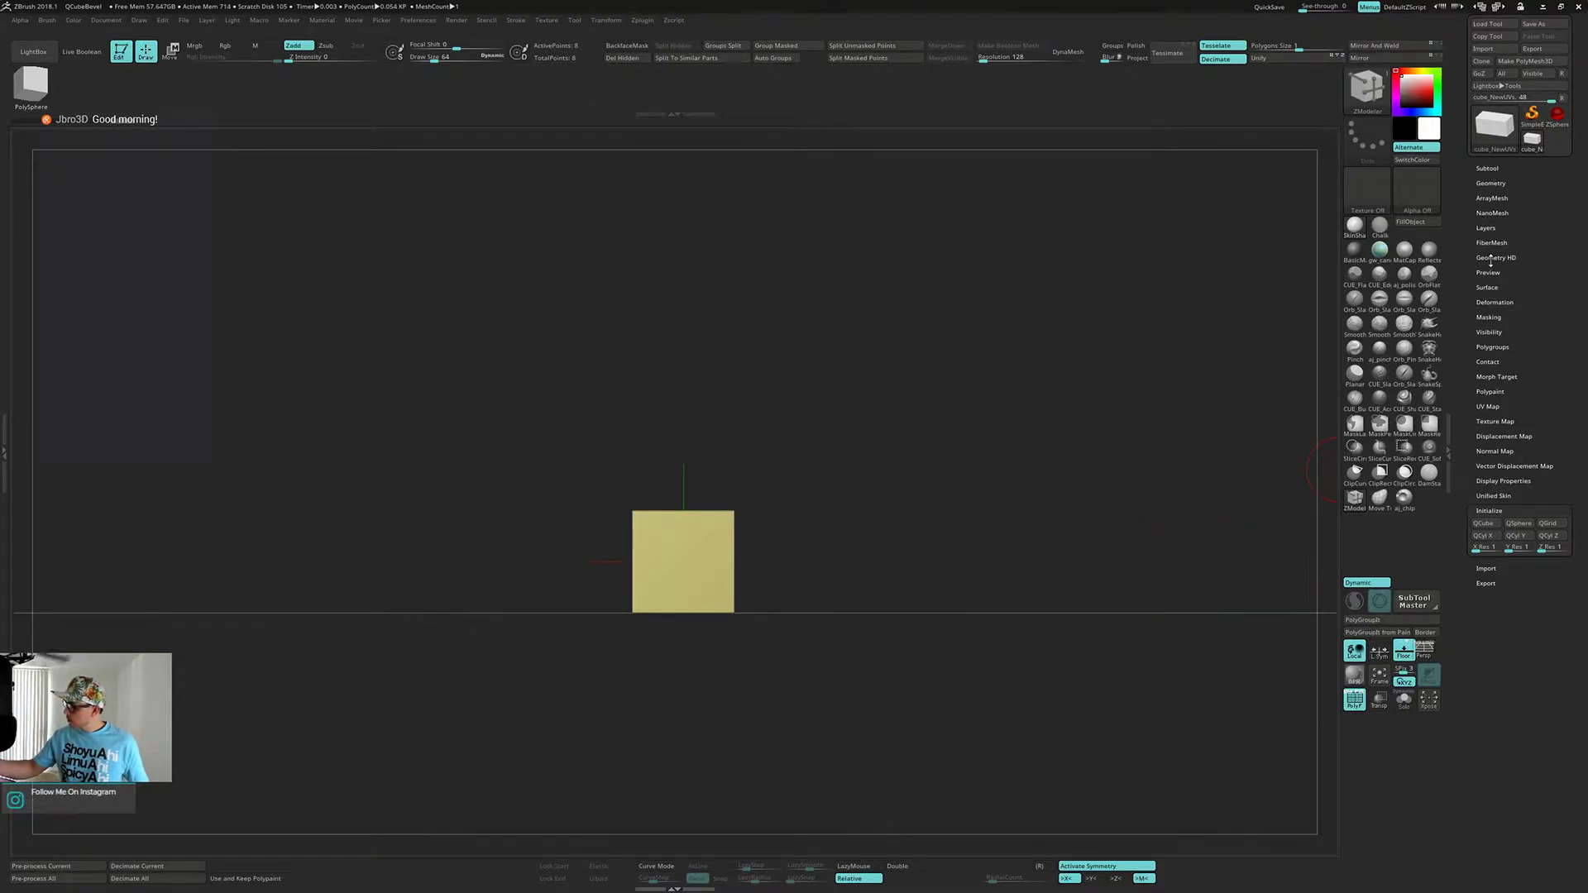
{"action": "left_click", "coordinate": [1485, 523]}
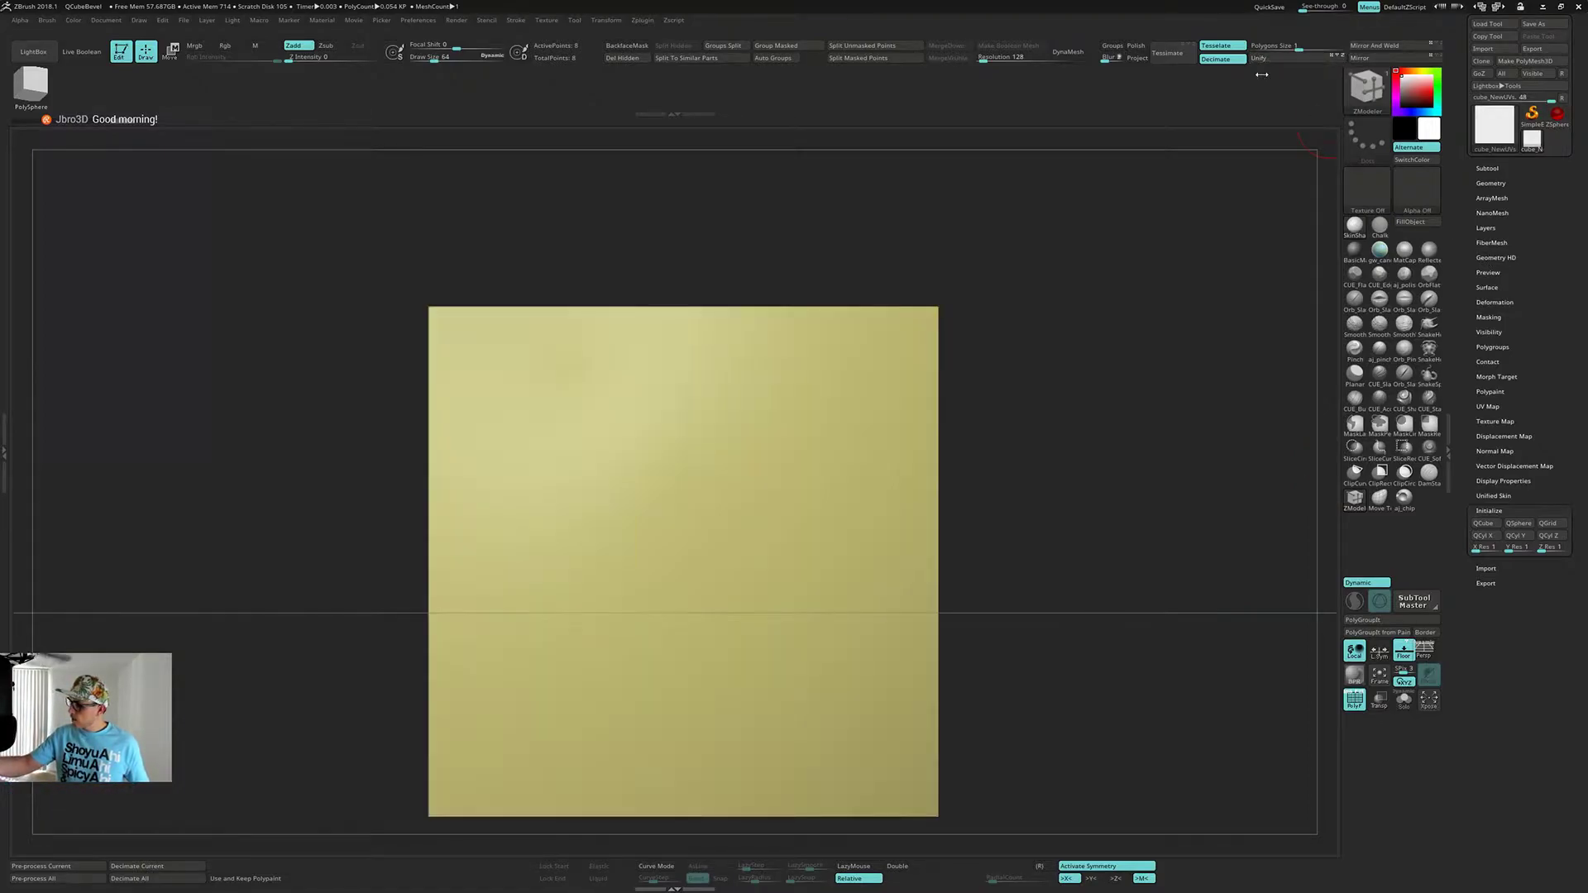
- Hide the floor grid and stretch the cube upward into a tall block, using a mask and the transform gizmo
{"action": "left_click_drag", "start_coordinate": [1087, 399], "coordinate": [937, 523], "text": "alt"}
{"action": "left_click", "coordinate": [1402, 650]}
{"action": "mouse_move", "coordinate": [552, 407]}
{"action": "left_mouse_down", "text": "ctrl"}
{"action": "mouse_move", "coordinate": [644, 492]}
{"action": "mouse_move", "coordinate": [854, 524]}
{"action": "left_mouse_up", "text": "ctrl"}
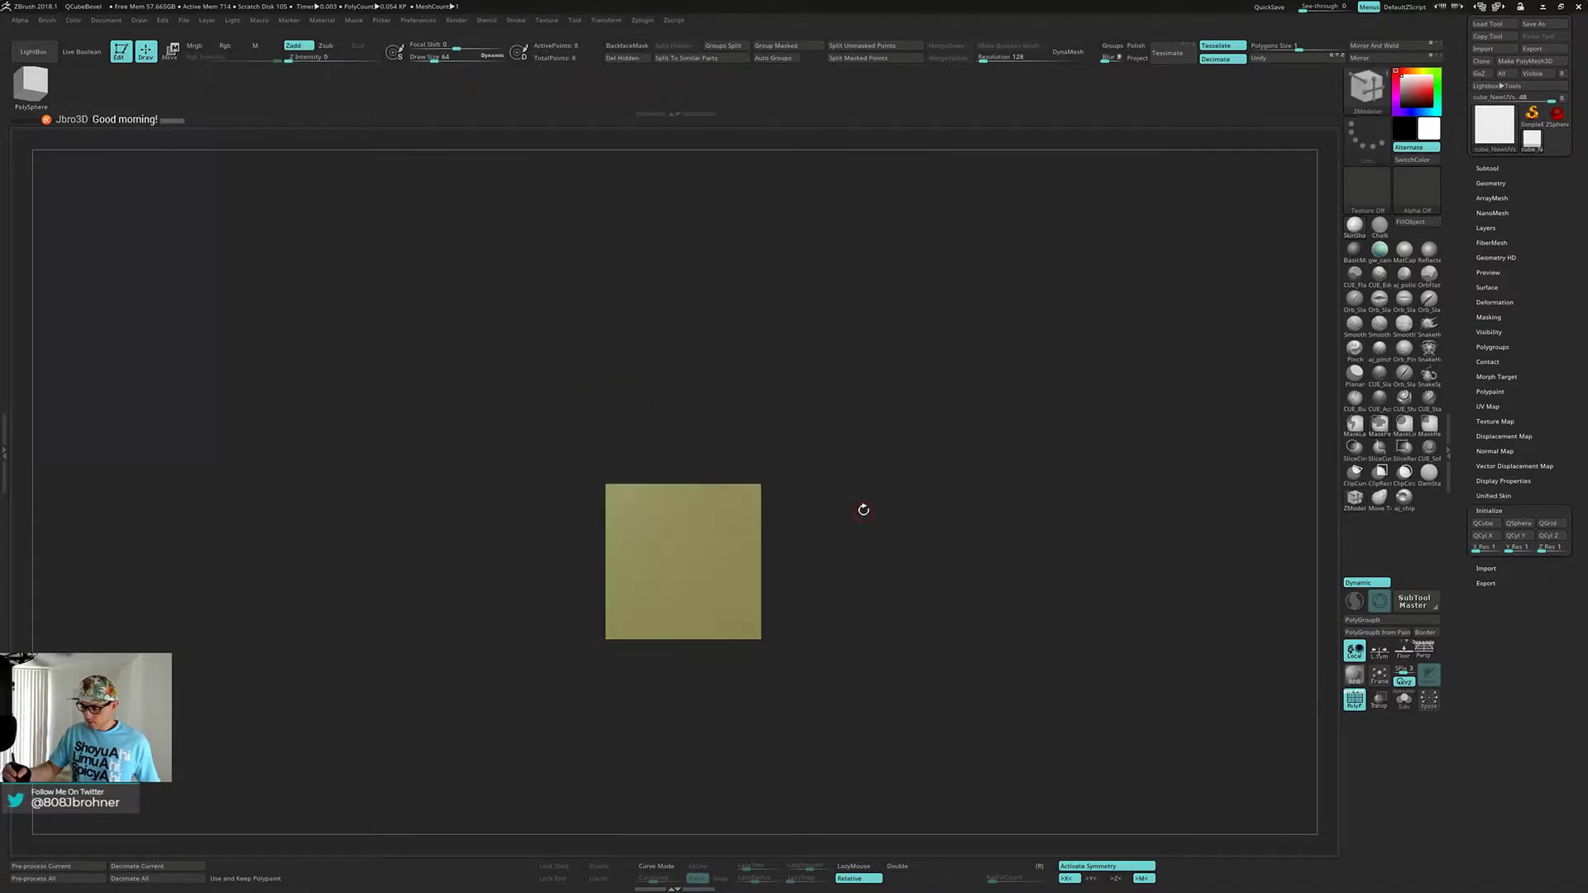
{"action": "key", "text": "w"}
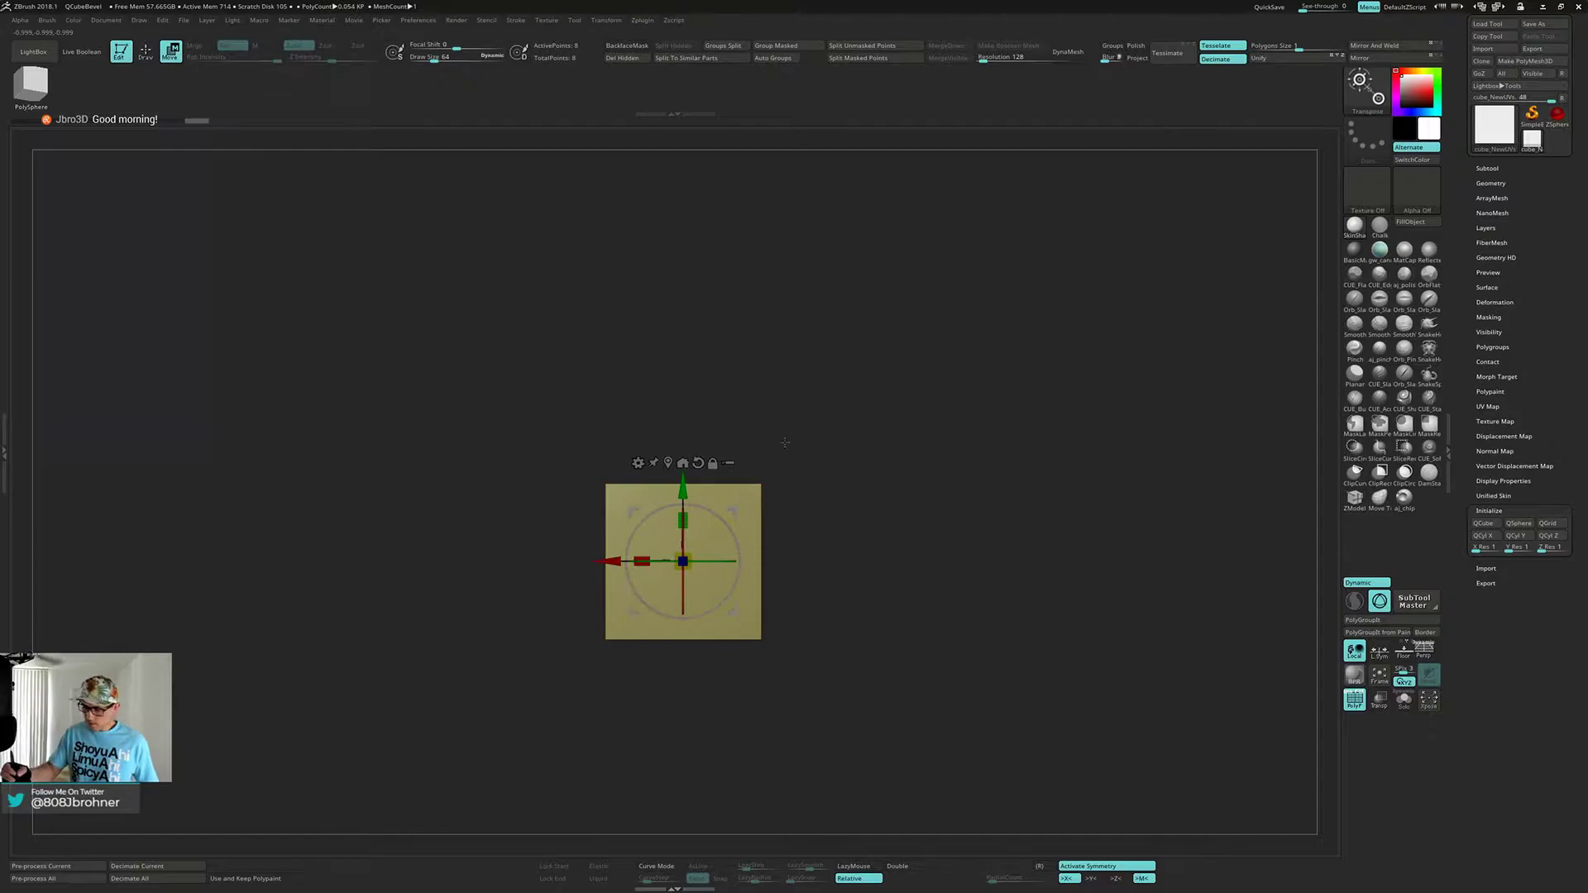
{"action": "left_click", "coordinate": [670, 461]}
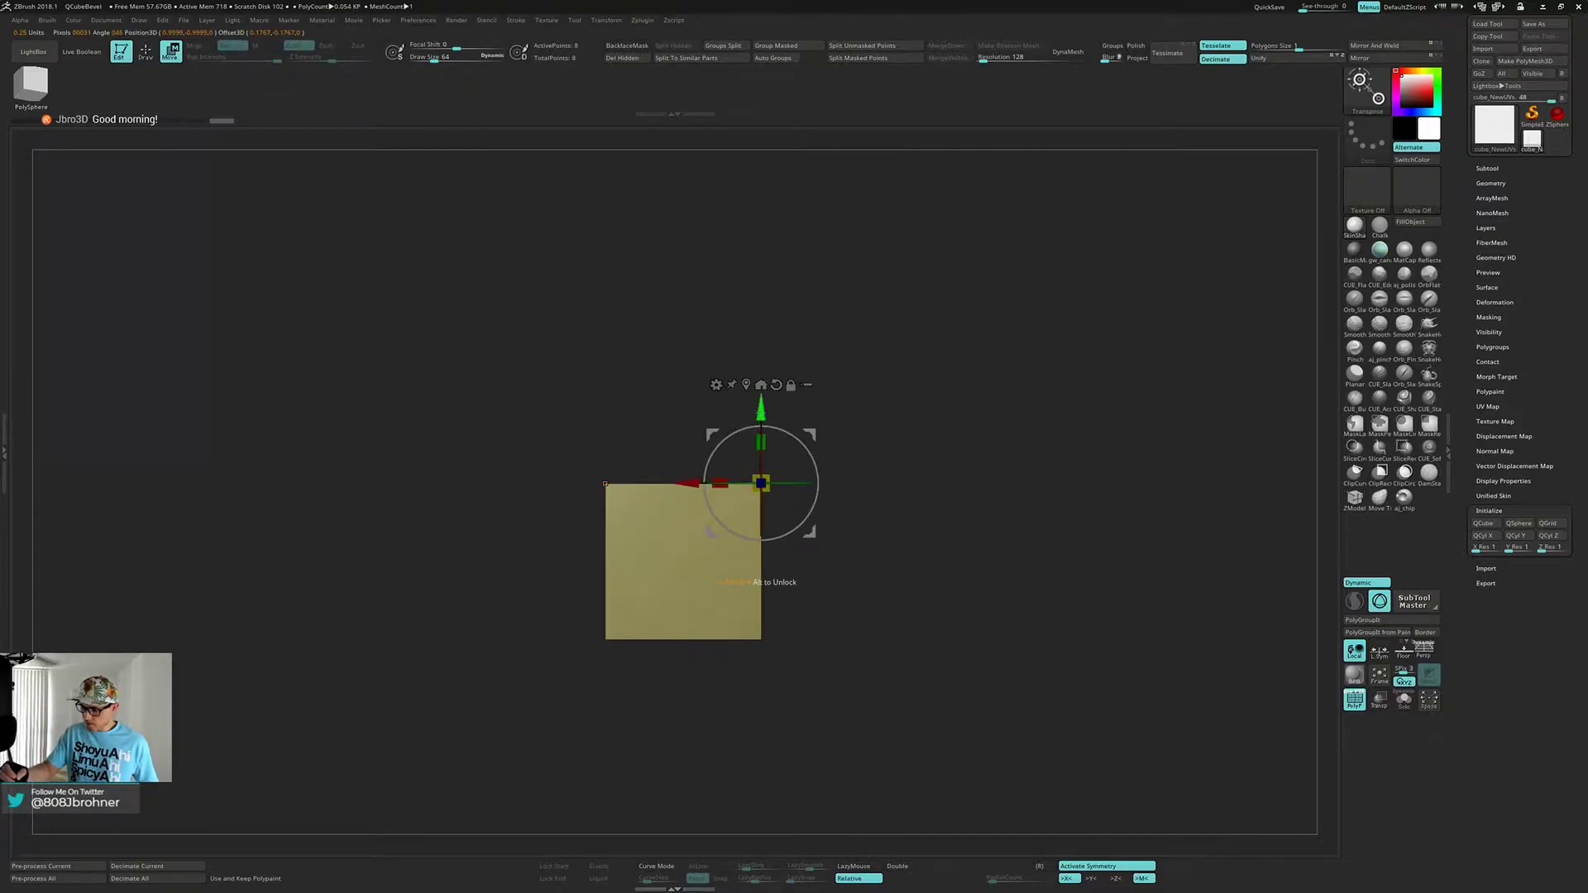
{"action": "left_click", "coordinate": [747, 385]}
{"action": "left_click_drag", "start_coordinate": [690, 395], "coordinate": [681, 282]}
{"action": "left_click_drag", "start_coordinate": [950, 420], "coordinate": [925, 461]}
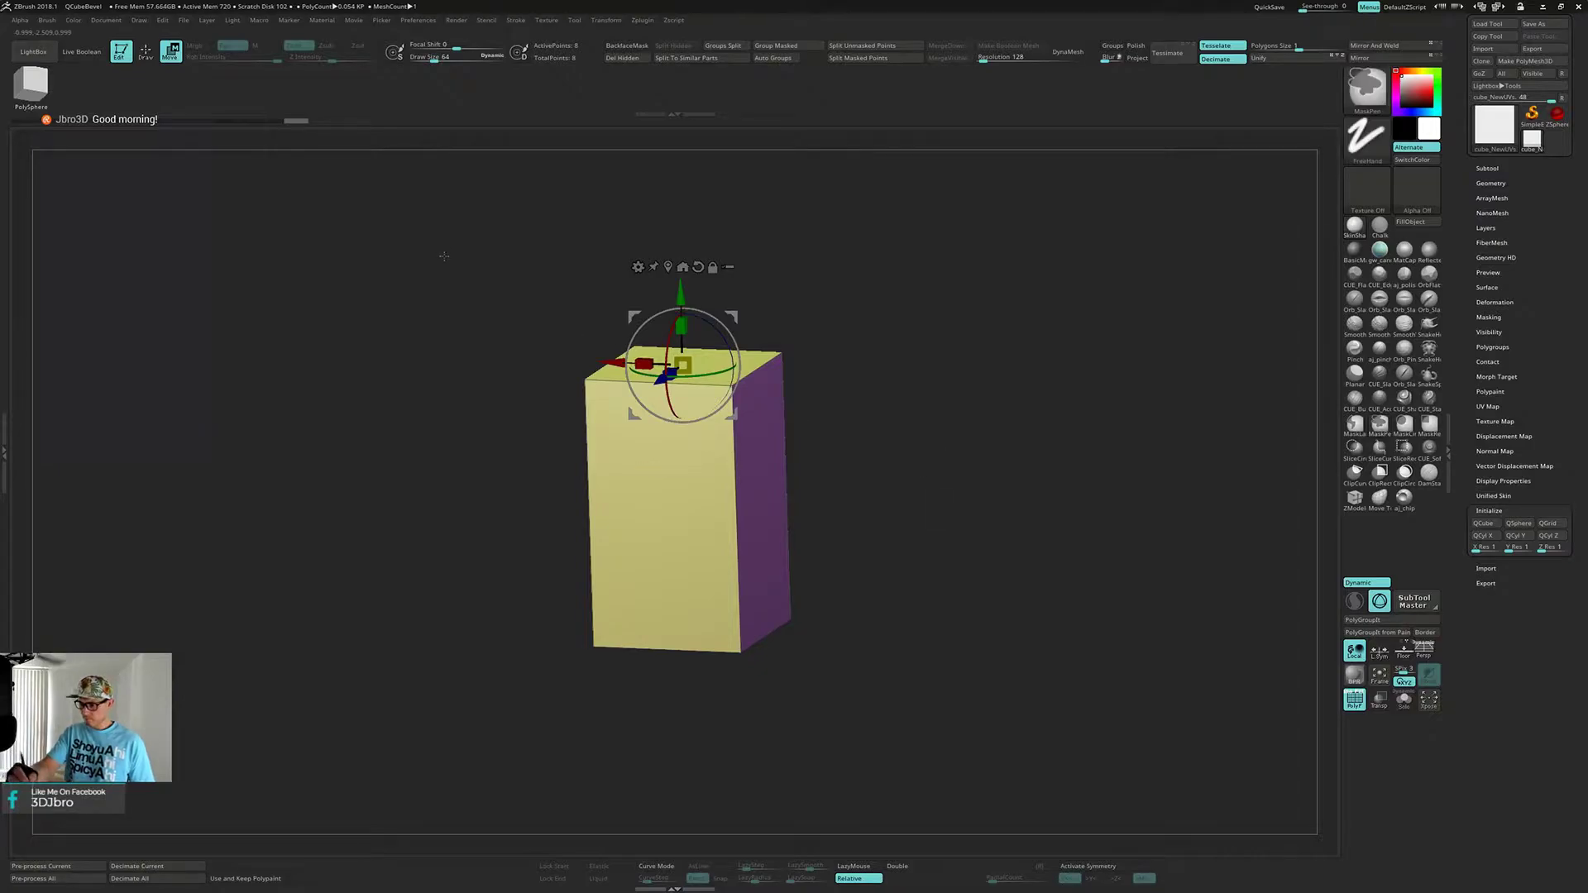
- Mask the whole tall block, turn it into a single polygroup, and return to Draw mode
{"action": "left_click_drag", "start_coordinate": [444, 256], "coordinate": [887, 705], "text": "ctrl"}
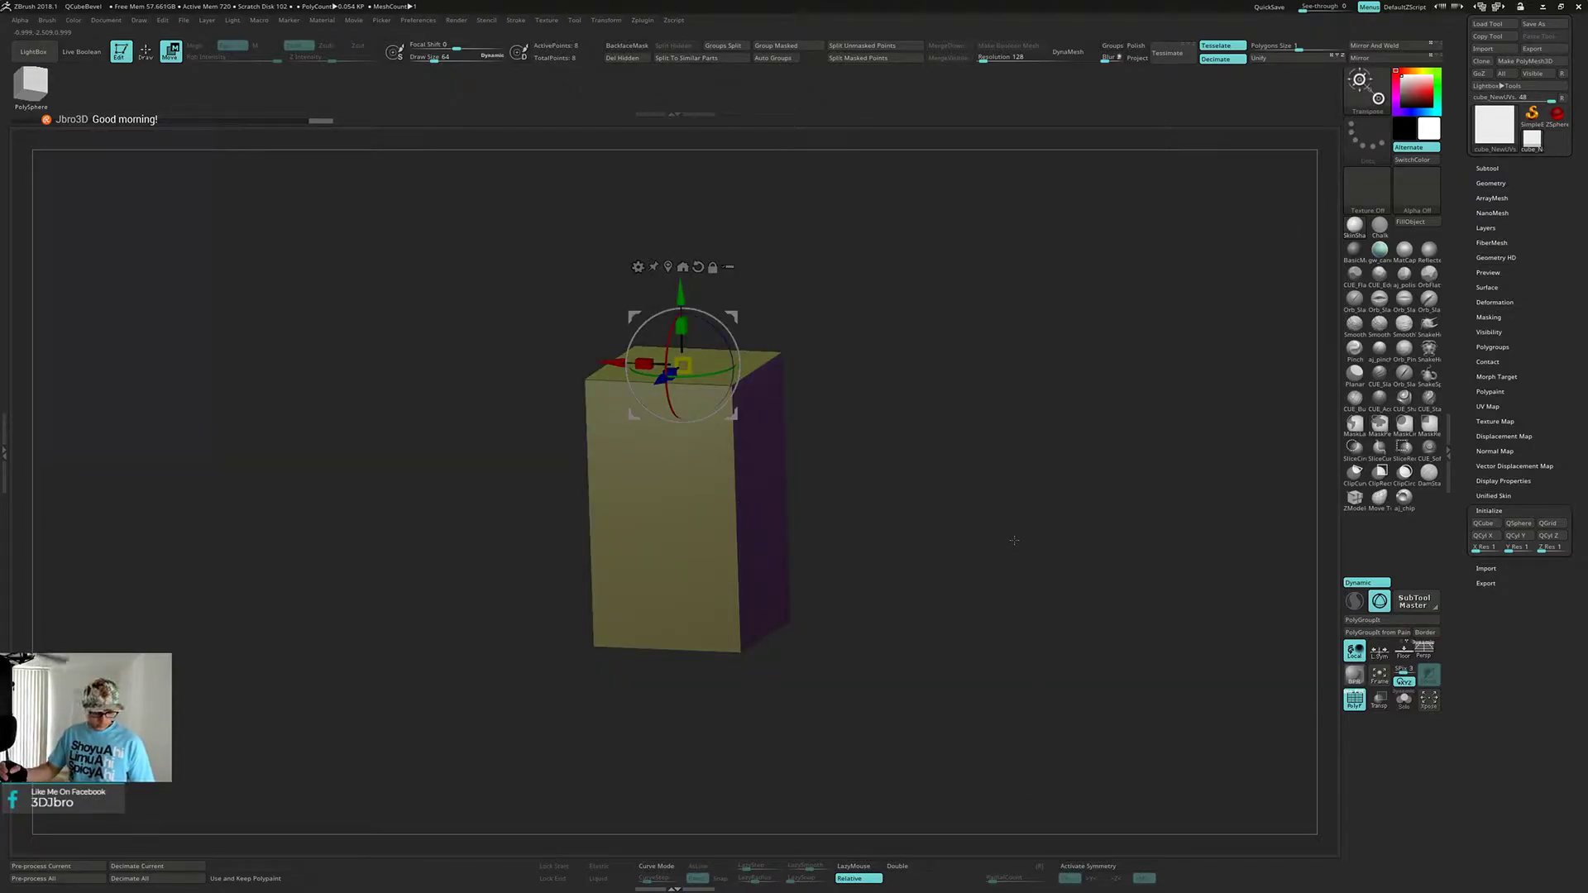
{"action": "key", "text": "ctrl+w"}
{"action": "mouse_move", "coordinate": [1013, 540]}
{"action": "left_mouse_down", "text": "shift"}
{"action": "mouse_move", "coordinate": [1028, 519]}
{"action": "mouse_move", "coordinate": [1005, 571]}
{"action": "mouse_move", "coordinate": [1034, 553]}
{"action": "mouse_move", "coordinate": [1007, 536]}
{"action": "mouse_move", "coordinate": [1024, 549]}
{"action": "mouse_move", "coordinate": [1001, 601]}
{"action": "mouse_move", "coordinate": [982, 561]}
{"action": "mouse_move", "coordinate": [995, 522]}
{"action": "left_mouse_up", "text": "shift"}
{"action": "key", "text": "q"}
{"action": "left_click_drag", "start_coordinate": [925, 563], "coordinate": [983, 577], "text": "alt"}
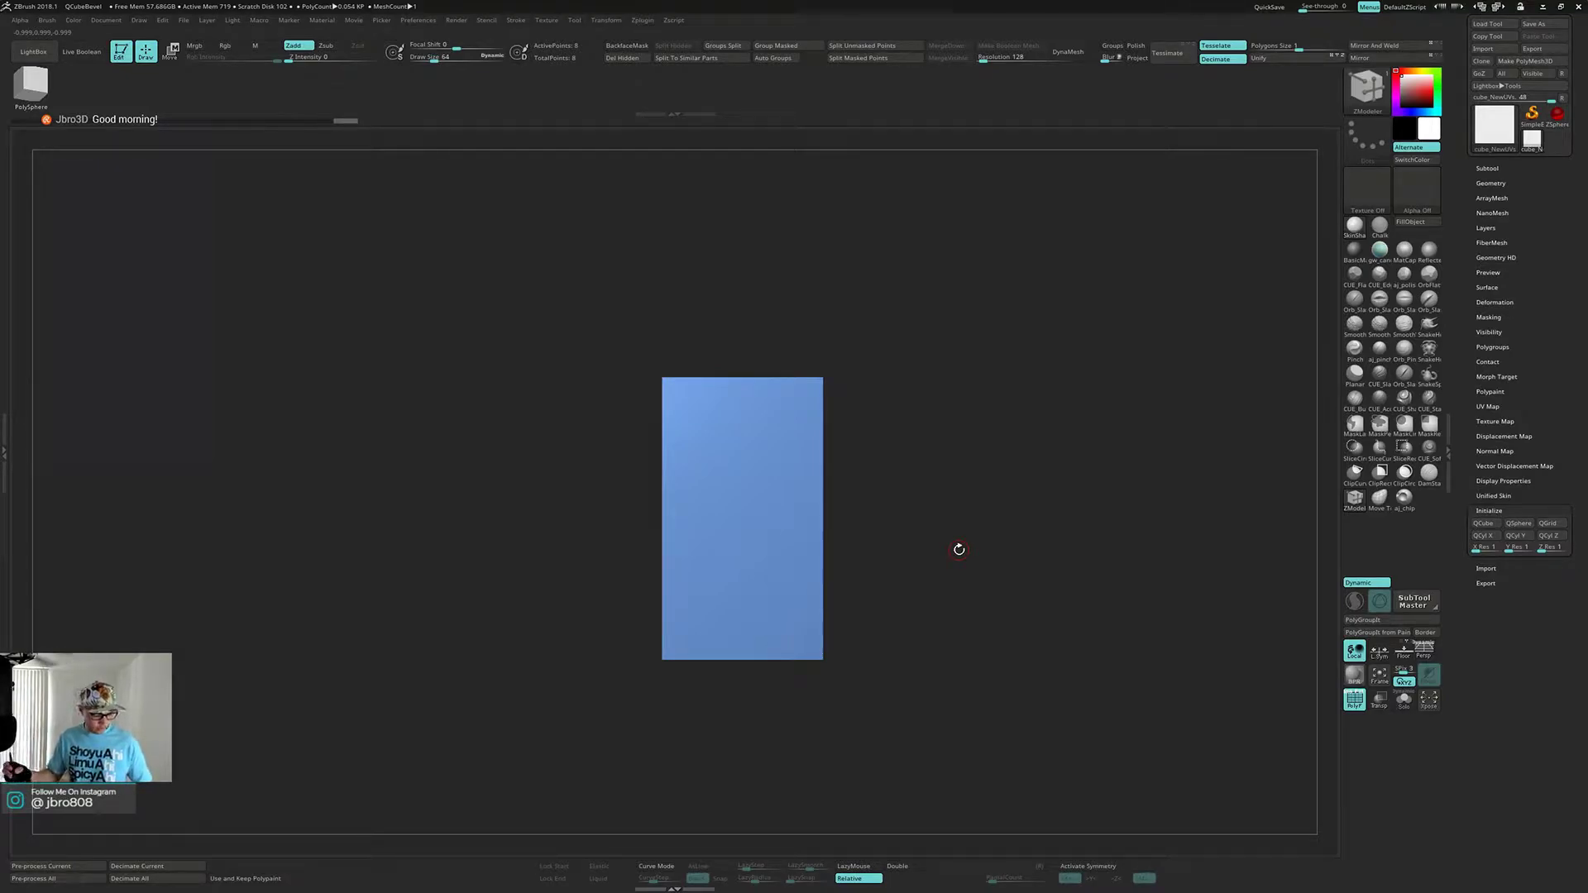
{"action": "mouse_move", "coordinate": [940, 589]}
{"action": "left_mouse_down"}
{"action": "mouse_move", "coordinate": [961, 661]}
{"action": "mouse_move", "coordinate": [950, 584]}
{"action": "mouse_move", "coordinate": [930, 580]}
{"action": "left_mouse_up"}
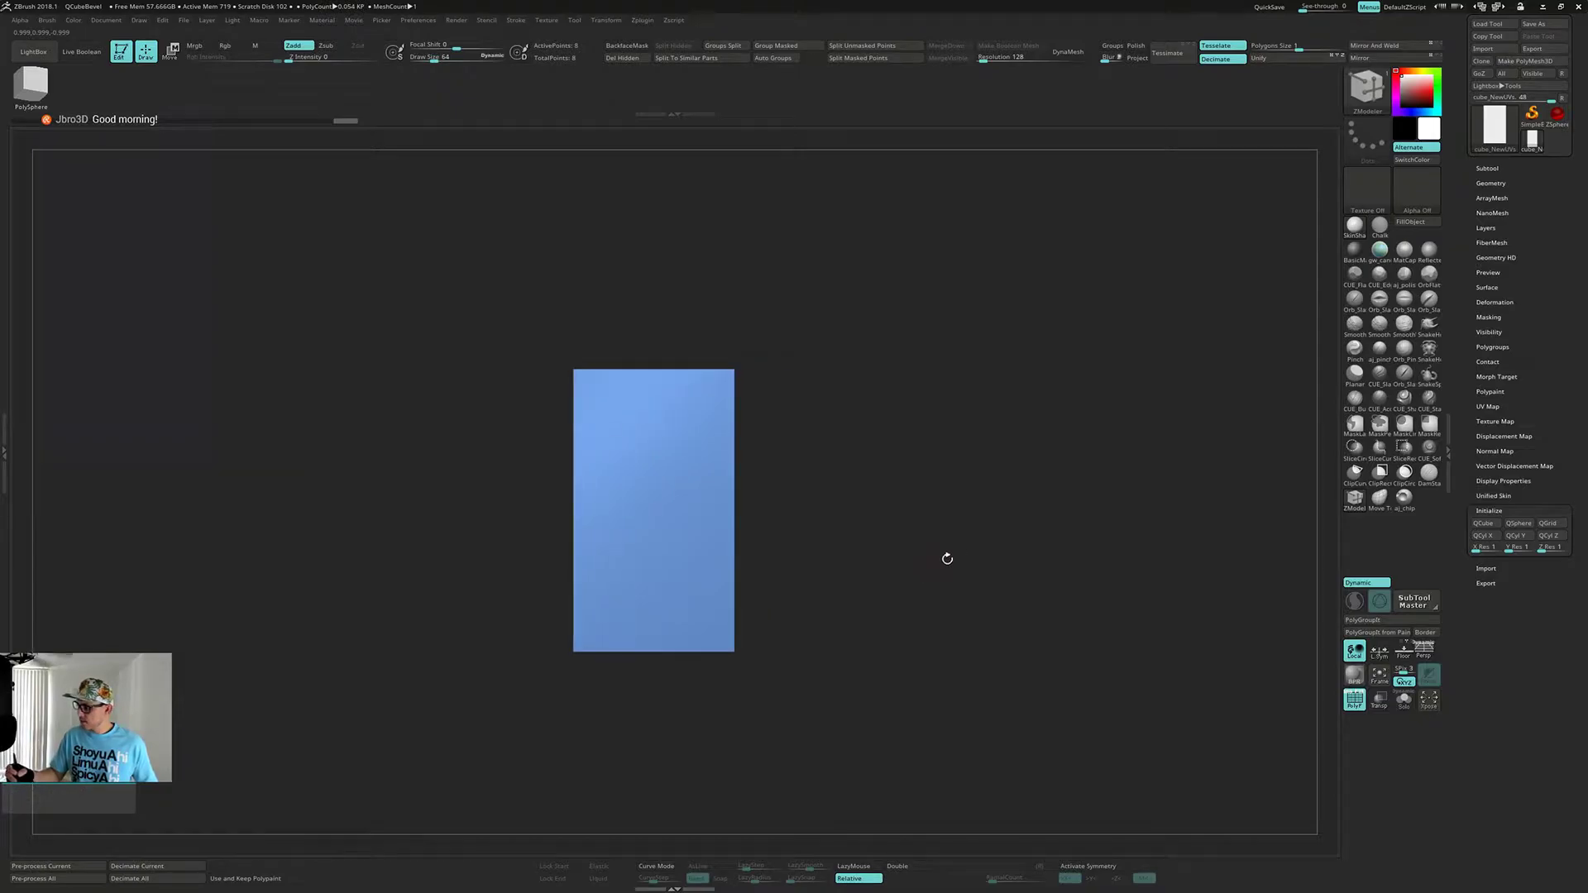
- Show the subtool list and divide the tall block into a higher subdivision level
{"action": "left_click", "coordinate": [1498, 167]}
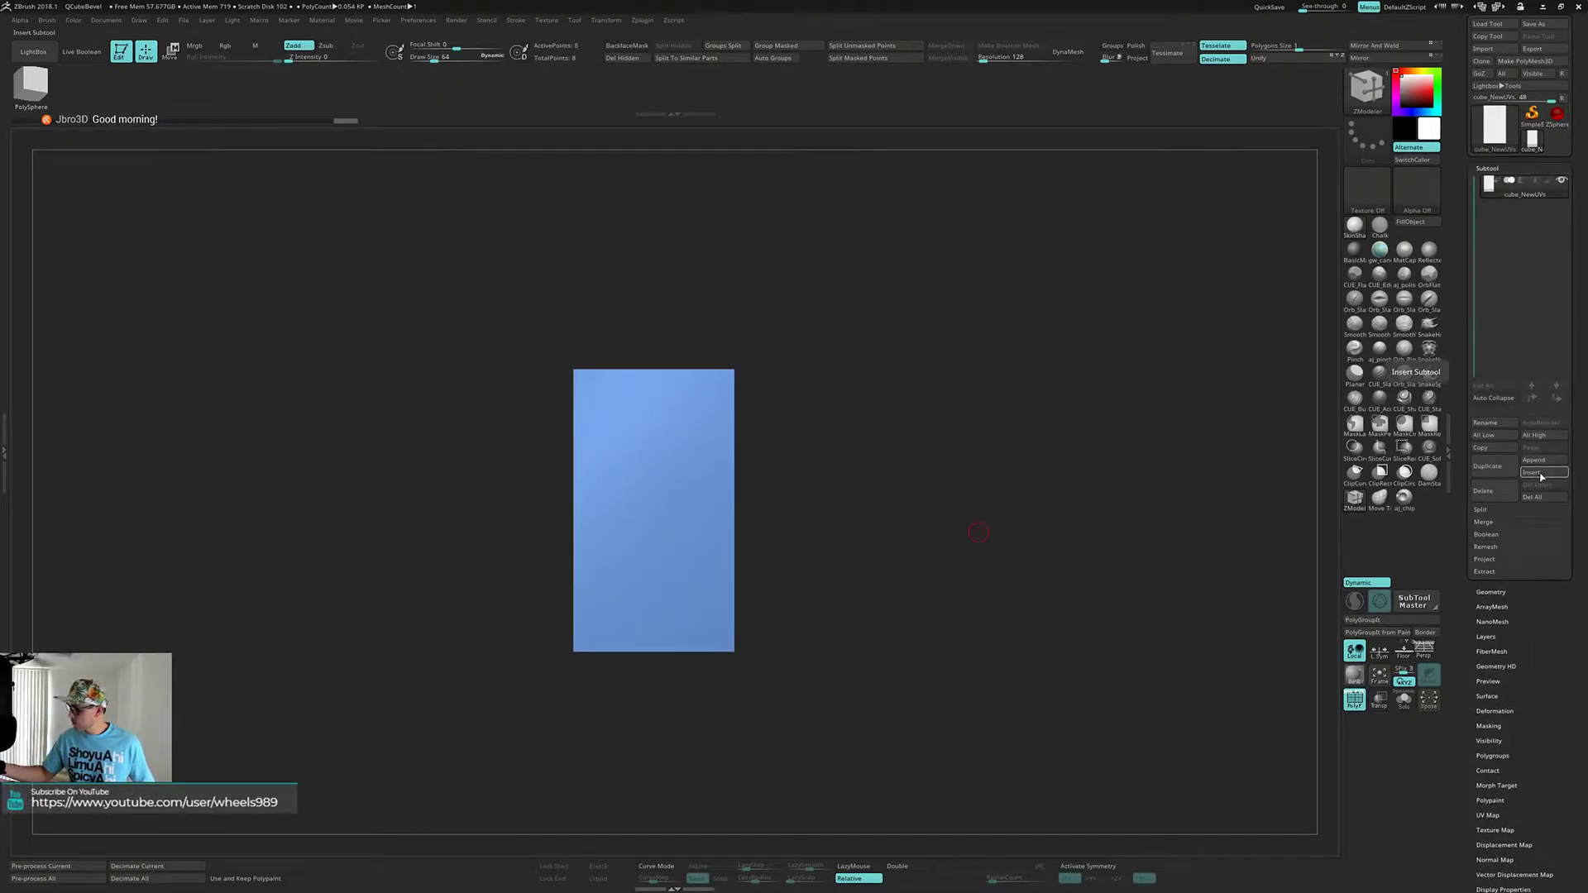
{"action": "left_click_drag", "start_coordinate": [845, 509], "coordinate": [798, 459]}
{"action": "key", "text": "ctrl"}
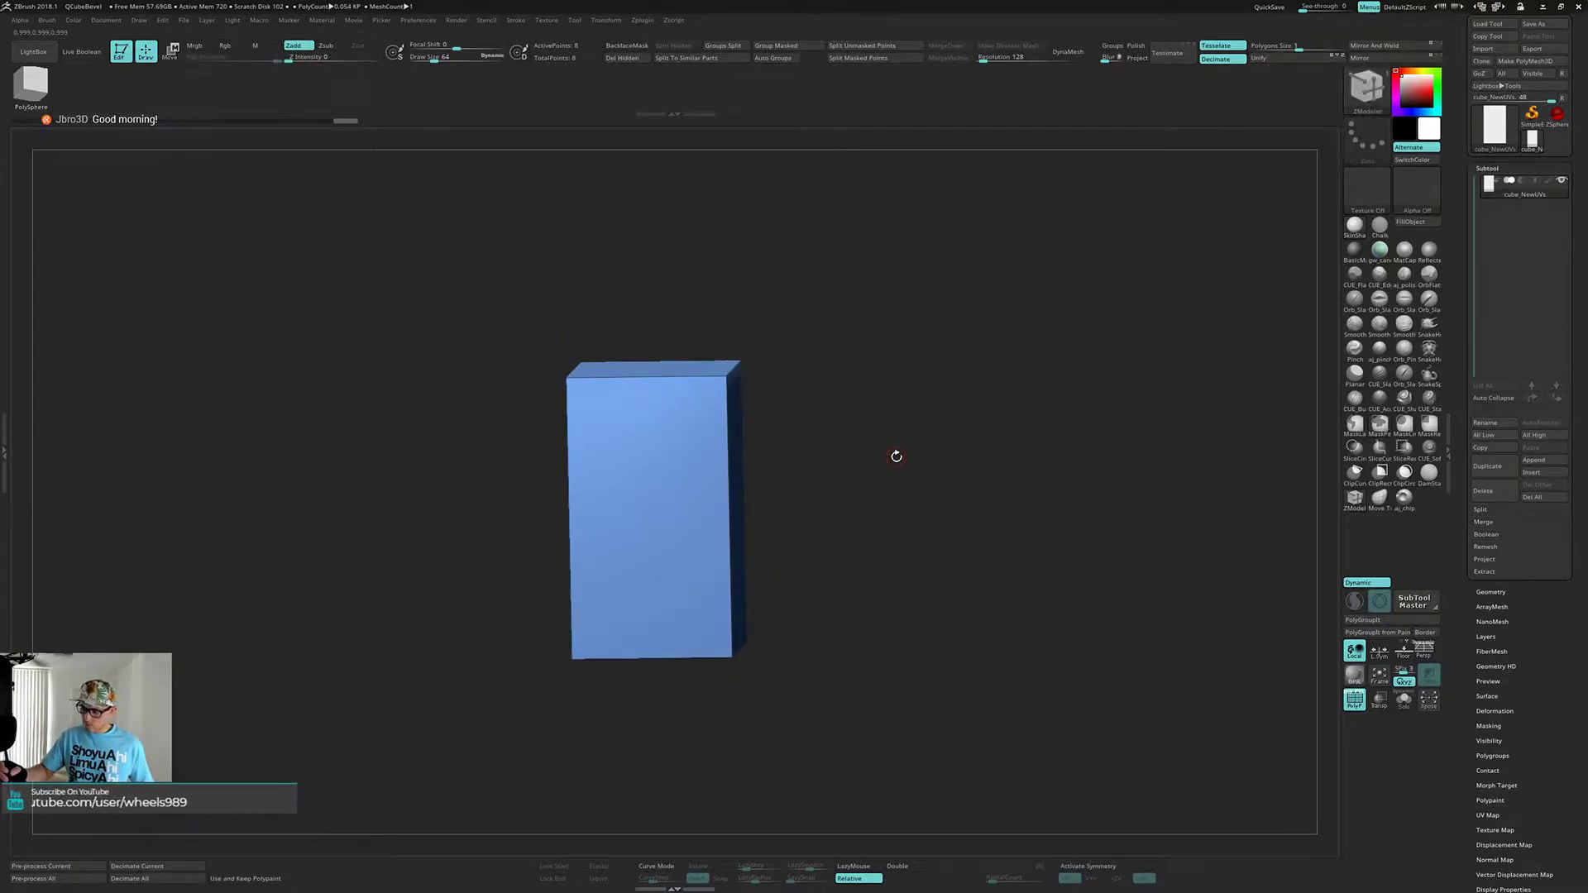
{"action": "key", "text": "ctrl+d"}
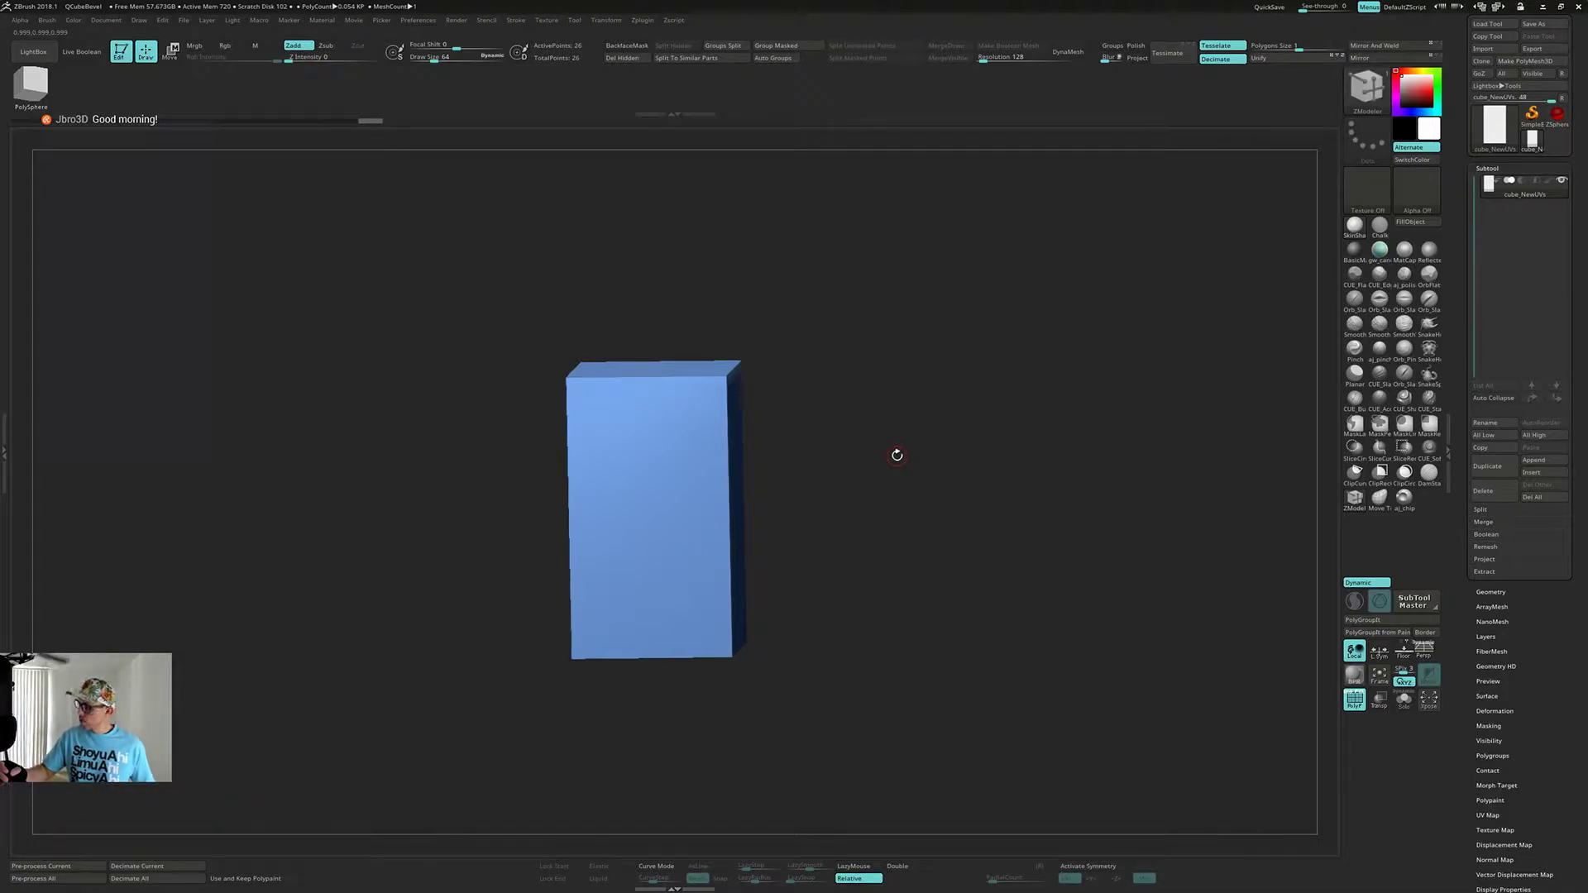
{"action": "mouse_move", "coordinate": [905, 457]}
{"action": "left_mouse_down"}
{"action": "mouse_move", "coordinate": [907, 496]}
{"action": "mouse_move", "coordinate": [924, 413]}
{"action": "mouse_move", "coordinate": [917, 482]}
{"action": "left_mouse_up"}
{"action": "key", "text": "shift"}
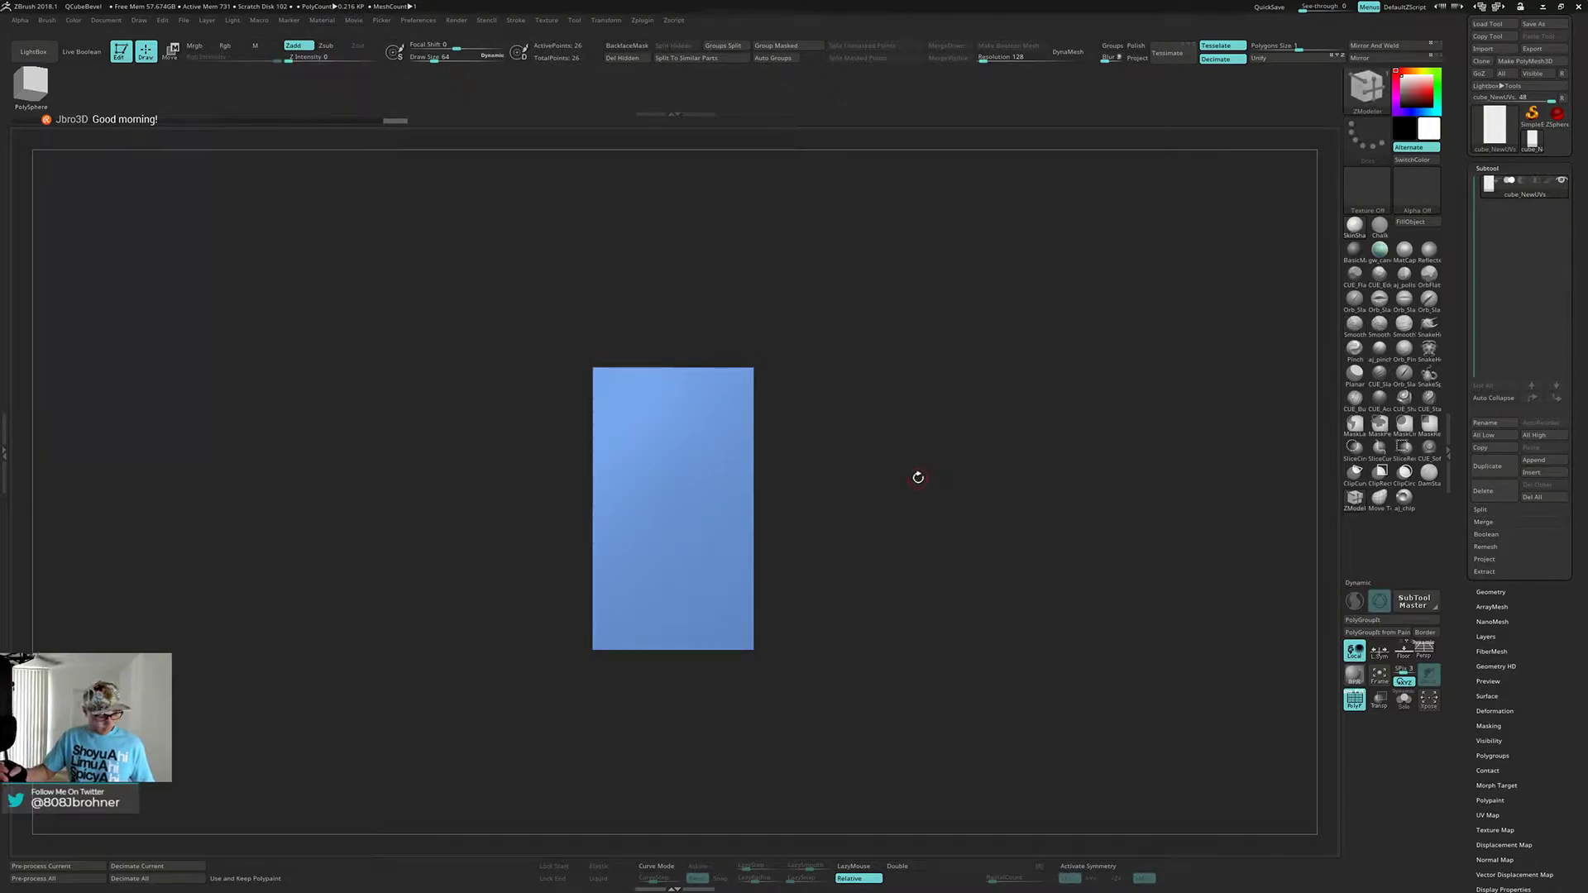
- Try shifting the block sideways along the X axis with the gizmo, and undo the move
{"action": "key", "text": "w"}
{"action": "left_click_drag", "start_coordinate": [606, 364], "coordinate": [675, 364]}
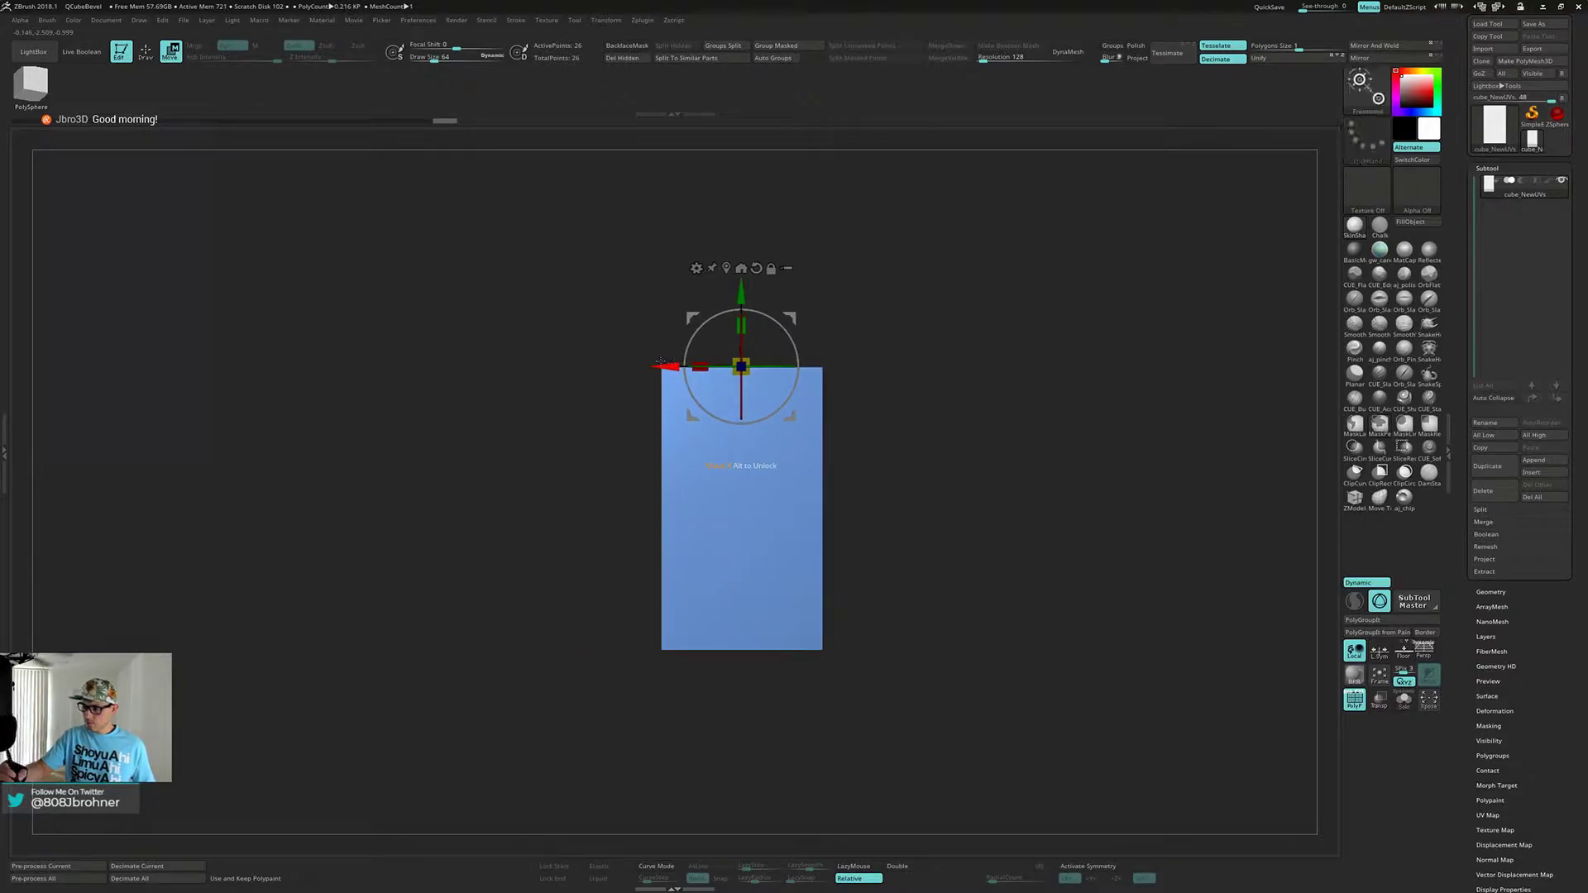
{"action": "left_click_drag", "start_coordinate": [925, 376], "coordinate": [1007, 429]}
{"action": "key", "text": "ctrl+z"}
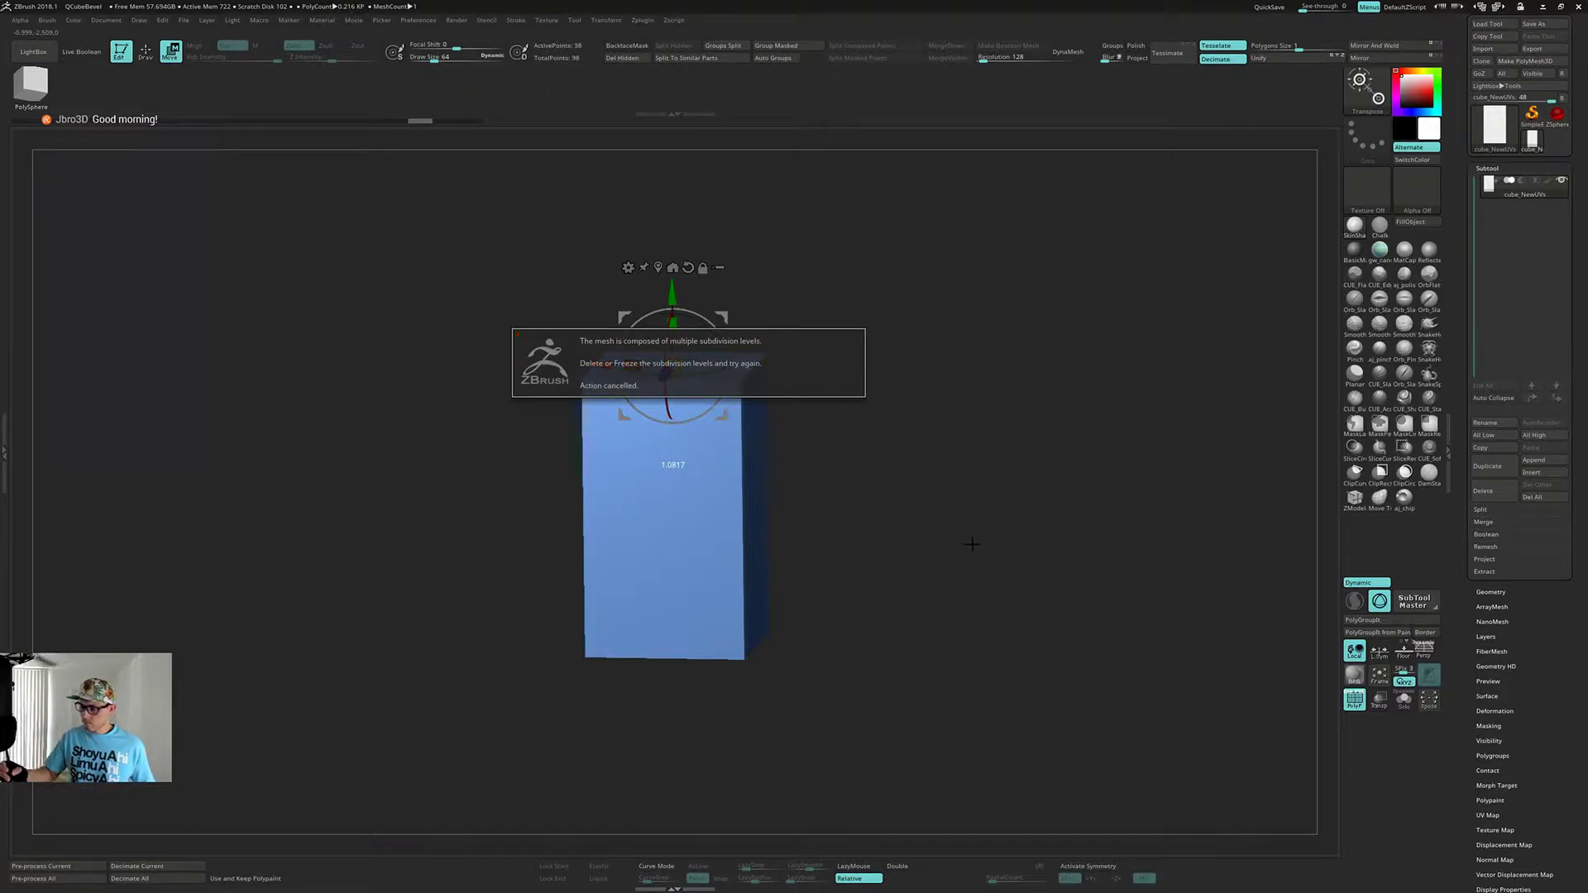
{"action": "key", "text": "ctrl+shift+z"}
{"action": "key", "text": "ctrl+shift+z"}
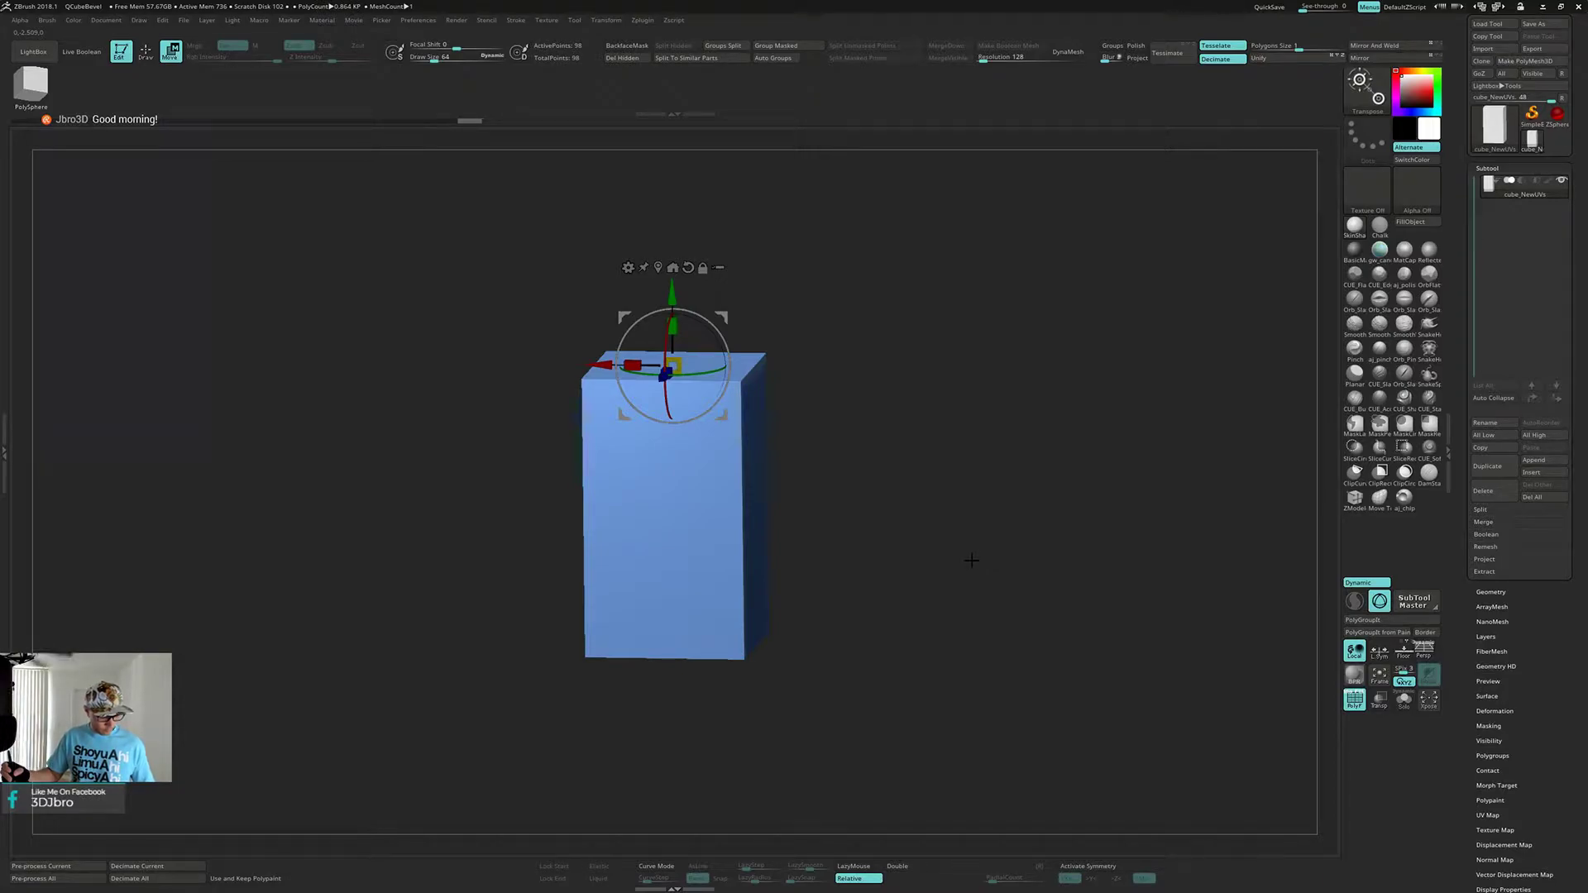
- Duplicate the block subtool and assign the copy its own polygroup while the original is temporarily hidden
{"action": "mouse_move", "coordinate": [970, 560]}
{"action": "left_mouse_down", "text": "shift"}
{"action": "mouse_move", "coordinate": [982, 536]}
{"action": "mouse_move", "coordinate": [976, 552]}
{"action": "left_mouse_up", "text": "shift"}
{"action": "left_click", "coordinate": [1501, 468]}
{"action": "left_click", "coordinate": [1562, 181]}
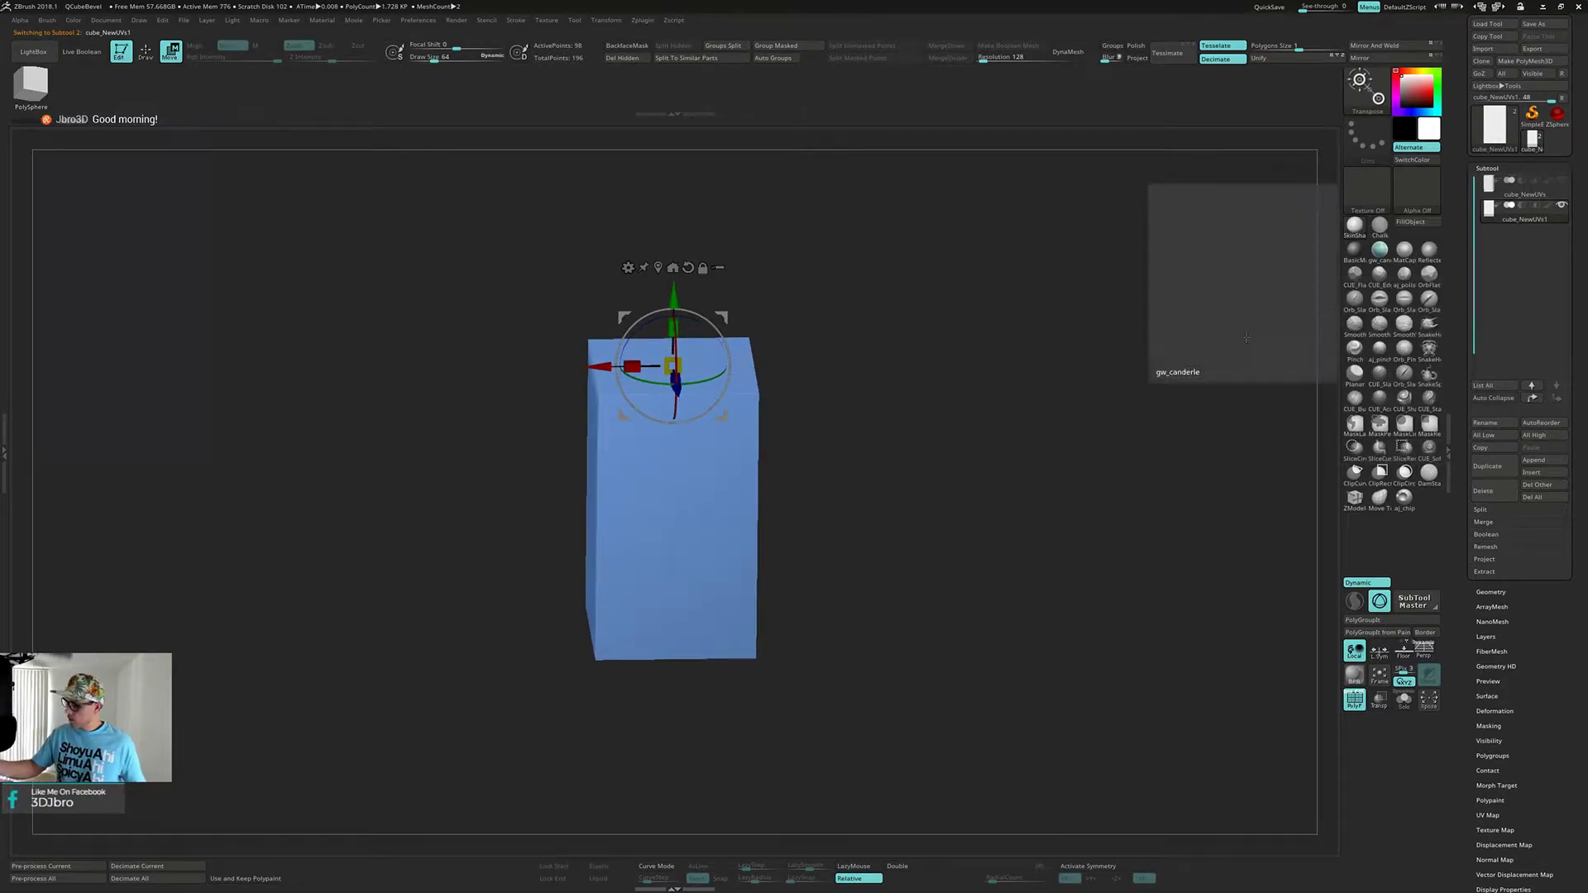
{"action": "key", "text": "ctrl+w"}
{"action": "left_click_drag", "start_coordinate": [1099, 485], "coordinate": [1046, 420], "text": "shift"}
{"action": "left_click", "coordinate": [1561, 180]}
- Scale the duplicated block slightly with the gizmo from a straight front view, and inspect it at an angle
{"action": "mouse_move", "coordinate": [1045, 410]}
{"action": "left_mouse_down"}
{"action": "mouse_move", "coordinate": [1046, 543]}
{"action": "mouse_move", "coordinate": [1036, 437]}
{"action": "left_mouse_up"}
{"action": "left_click_drag", "start_coordinate": [885, 521], "coordinate": [915, 544], "text": "alt"}
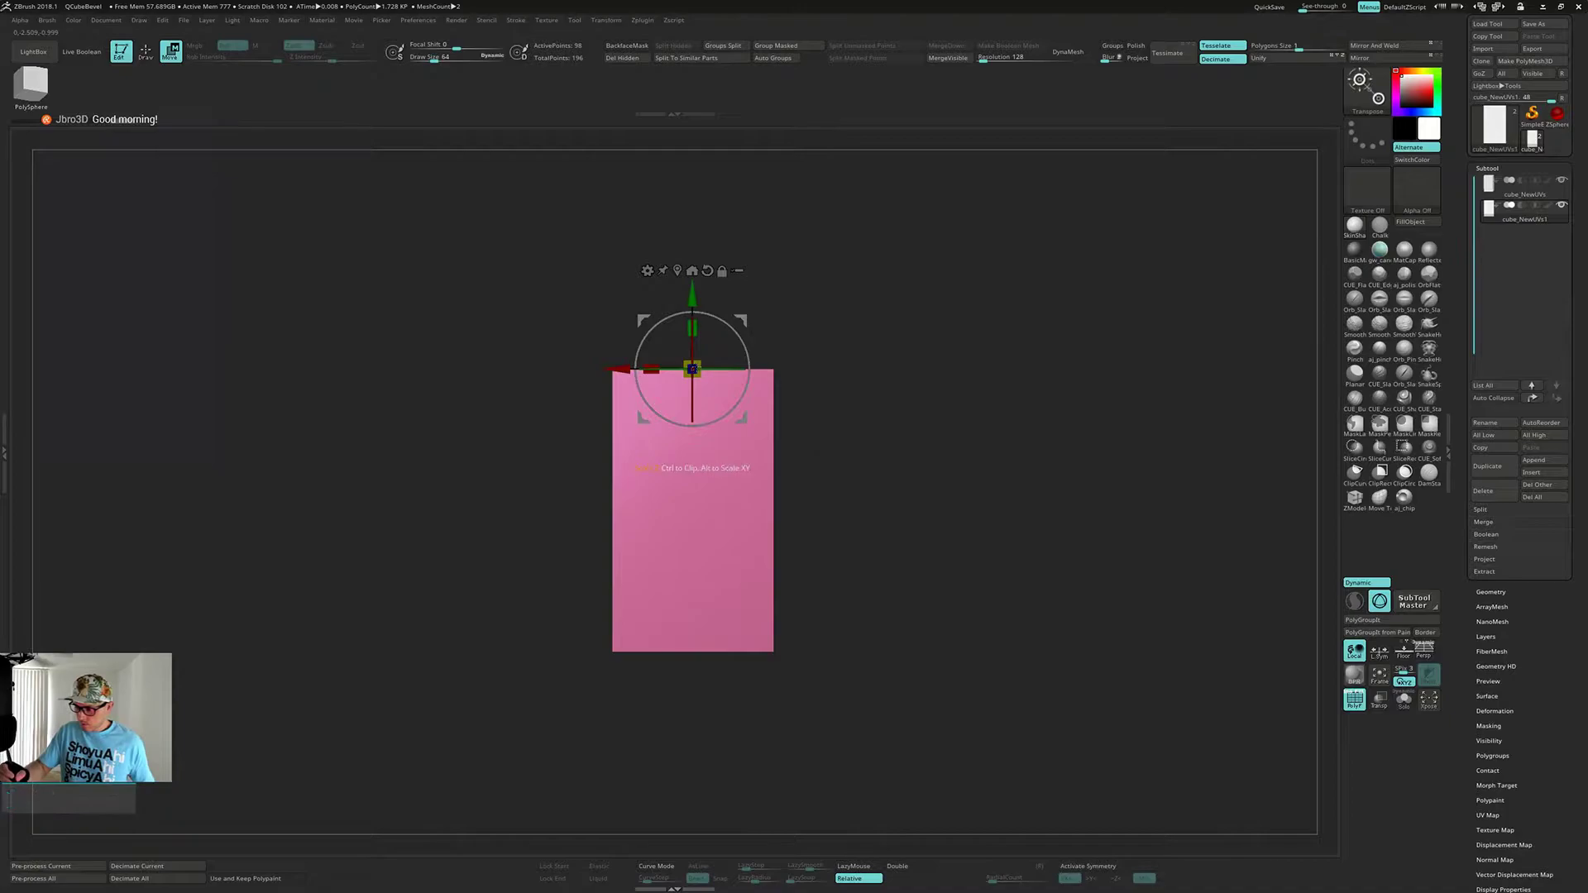
{"action": "left_click_drag", "start_coordinate": [699, 363], "coordinate": [708, 362], "text": "ctrl+alt"}
{"action": "left_click_drag", "start_coordinate": [815, 355], "coordinate": [867, 413]}
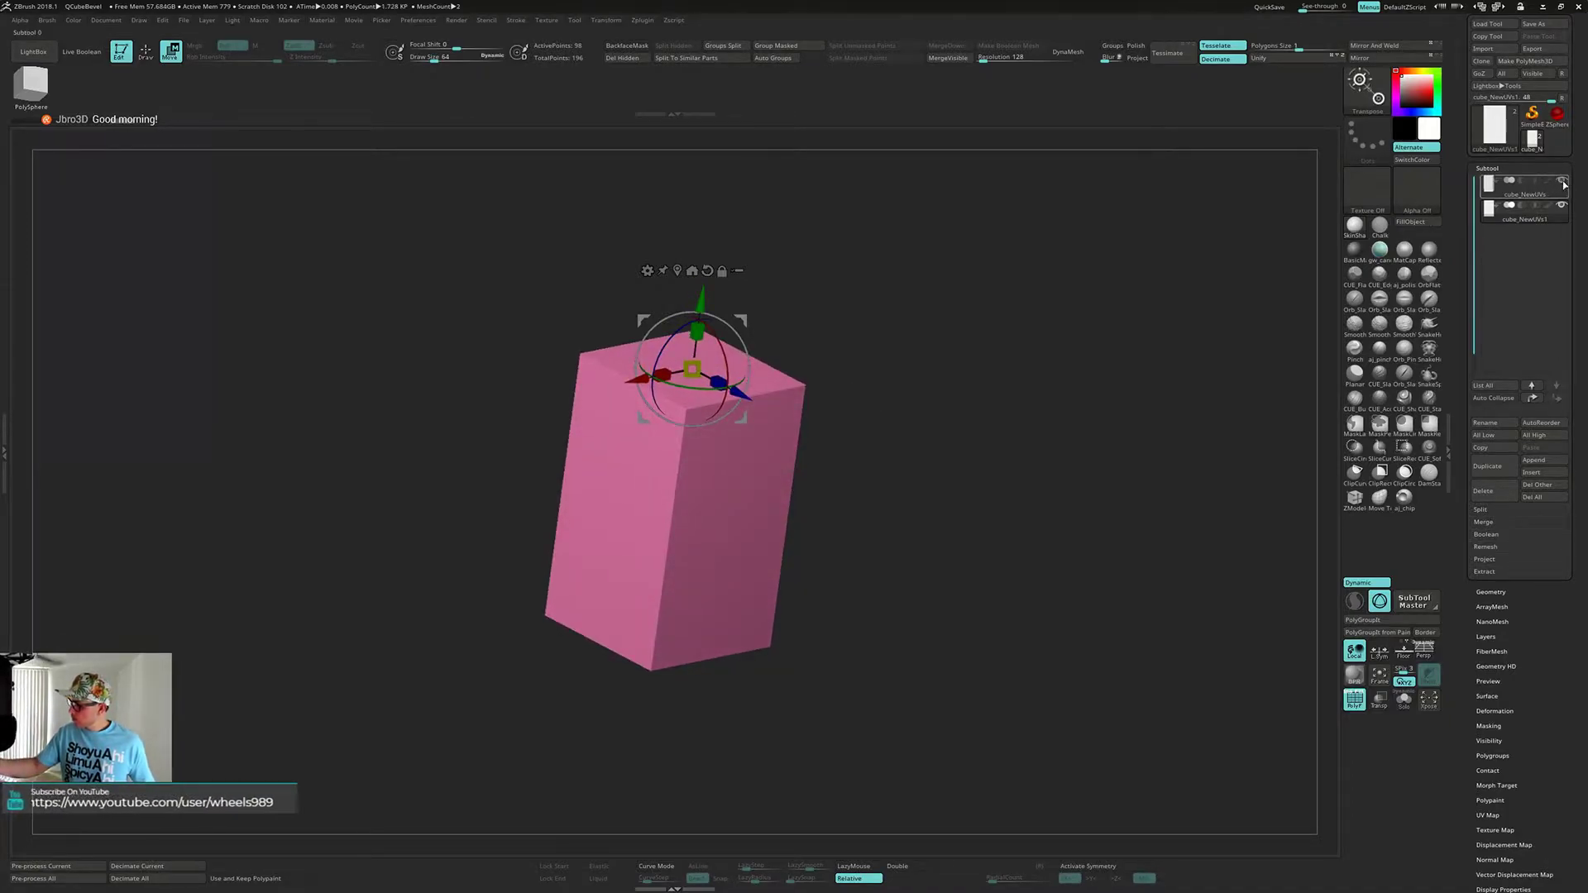
- Shrink the duplicated block to a small block with the gizmo, view it from the top, and unhide the original block
{"action": "left_click_drag", "start_coordinate": [693, 369], "coordinate": [685, 387], "text": "alt"}
{"action": "left_click_drag", "start_coordinate": [643, 437], "coordinate": [638, 451]}
{"action": "left_click_drag", "start_coordinate": [819, 370], "coordinate": [856, 484]}
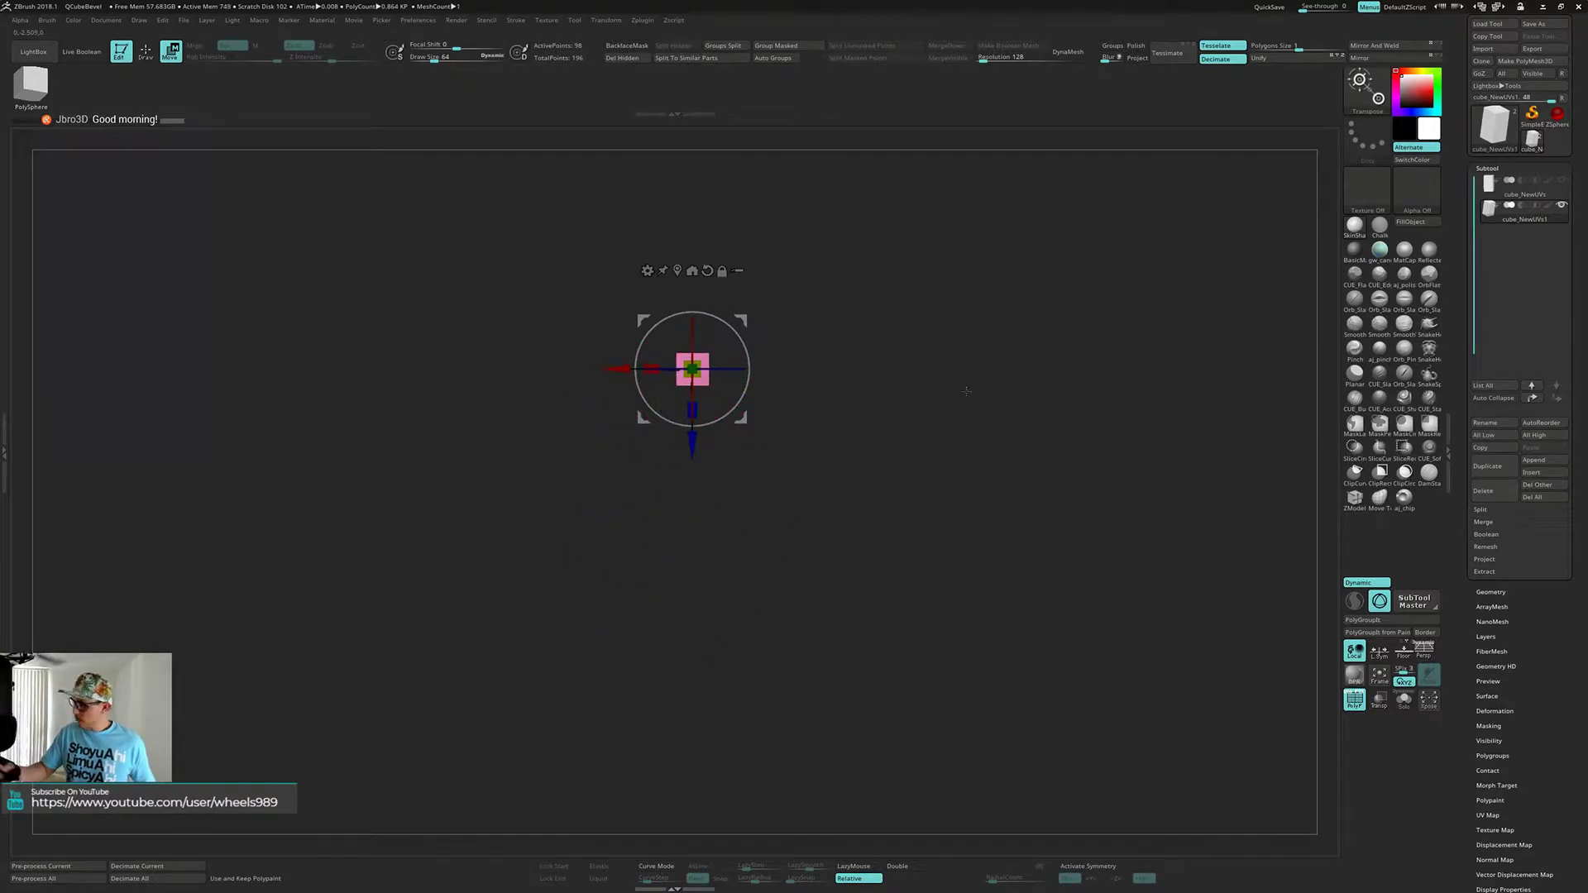
{"action": "left_click", "coordinate": [1561, 180]}
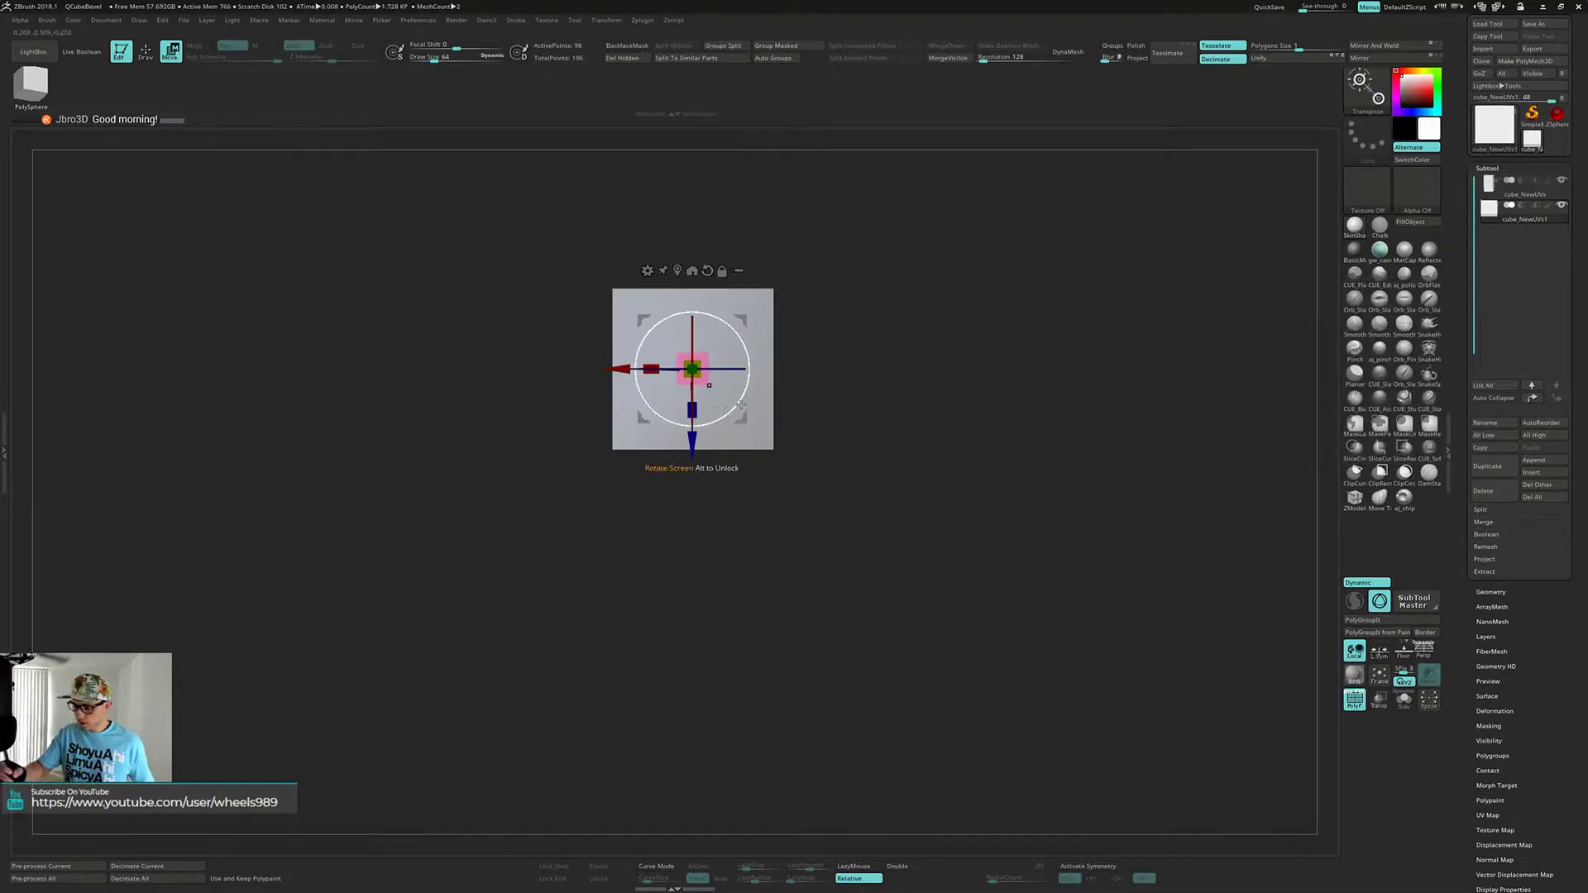
- Move the small block onto one corner of the large block in top view, scale it down further, and centre it on the corner
{"action": "left_click_drag", "start_coordinate": [692, 451], "coordinate": [776, 523]}
{"action": "right_click_drag", "start_coordinate": [911, 455], "coordinate": [897, 685], "text": "ctrl"}
{"action": "left_click_drag", "start_coordinate": [697, 448], "coordinate": [702, 447]}
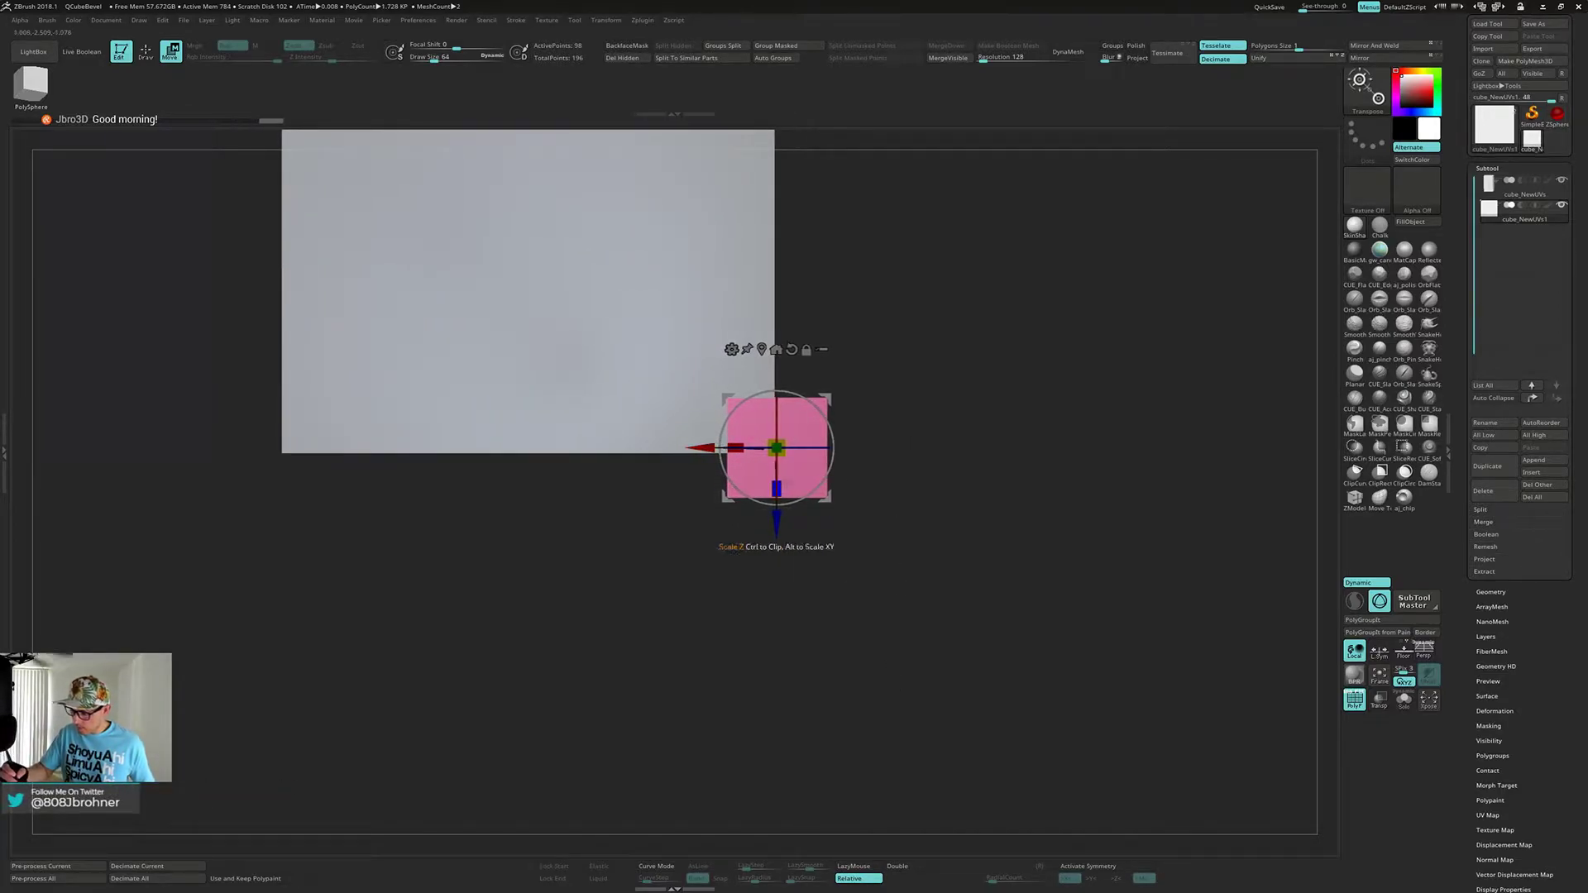
{"action": "left_click_drag", "start_coordinate": [776, 520], "coordinate": [776, 524]}
{"action": "left_click_drag", "start_coordinate": [703, 453], "coordinate": [698, 452]}
{"action": "left_click_drag", "start_coordinate": [773, 527], "coordinate": [773, 529]}
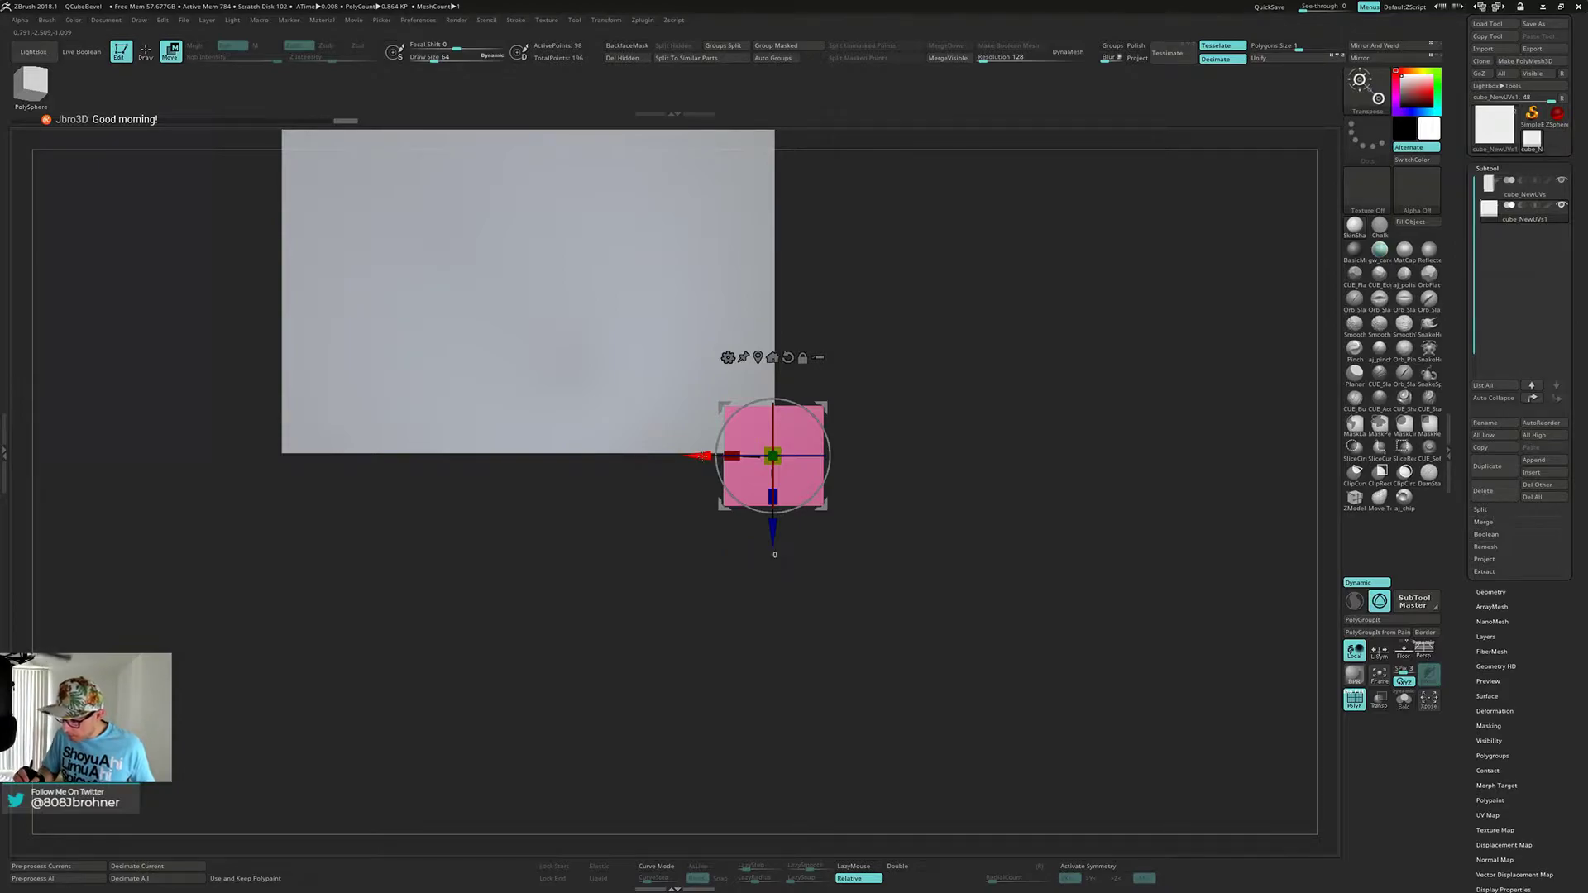
{"action": "left_click_drag", "start_coordinate": [702, 456], "coordinate": [705, 456]}
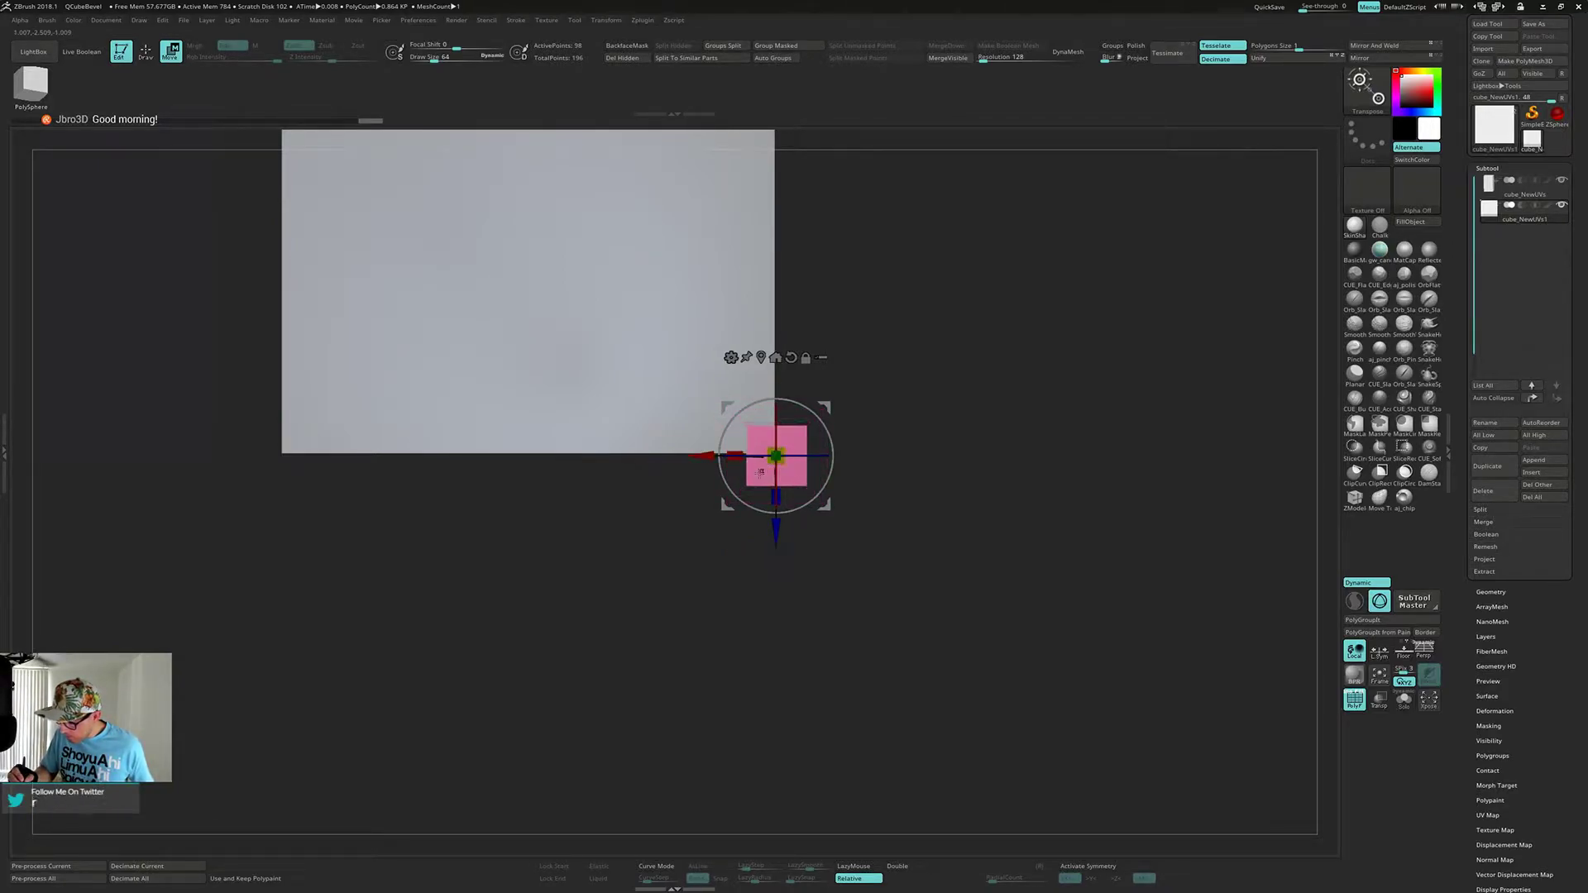
{"action": "left_click_drag", "start_coordinate": [774, 527], "coordinate": [773, 530]}
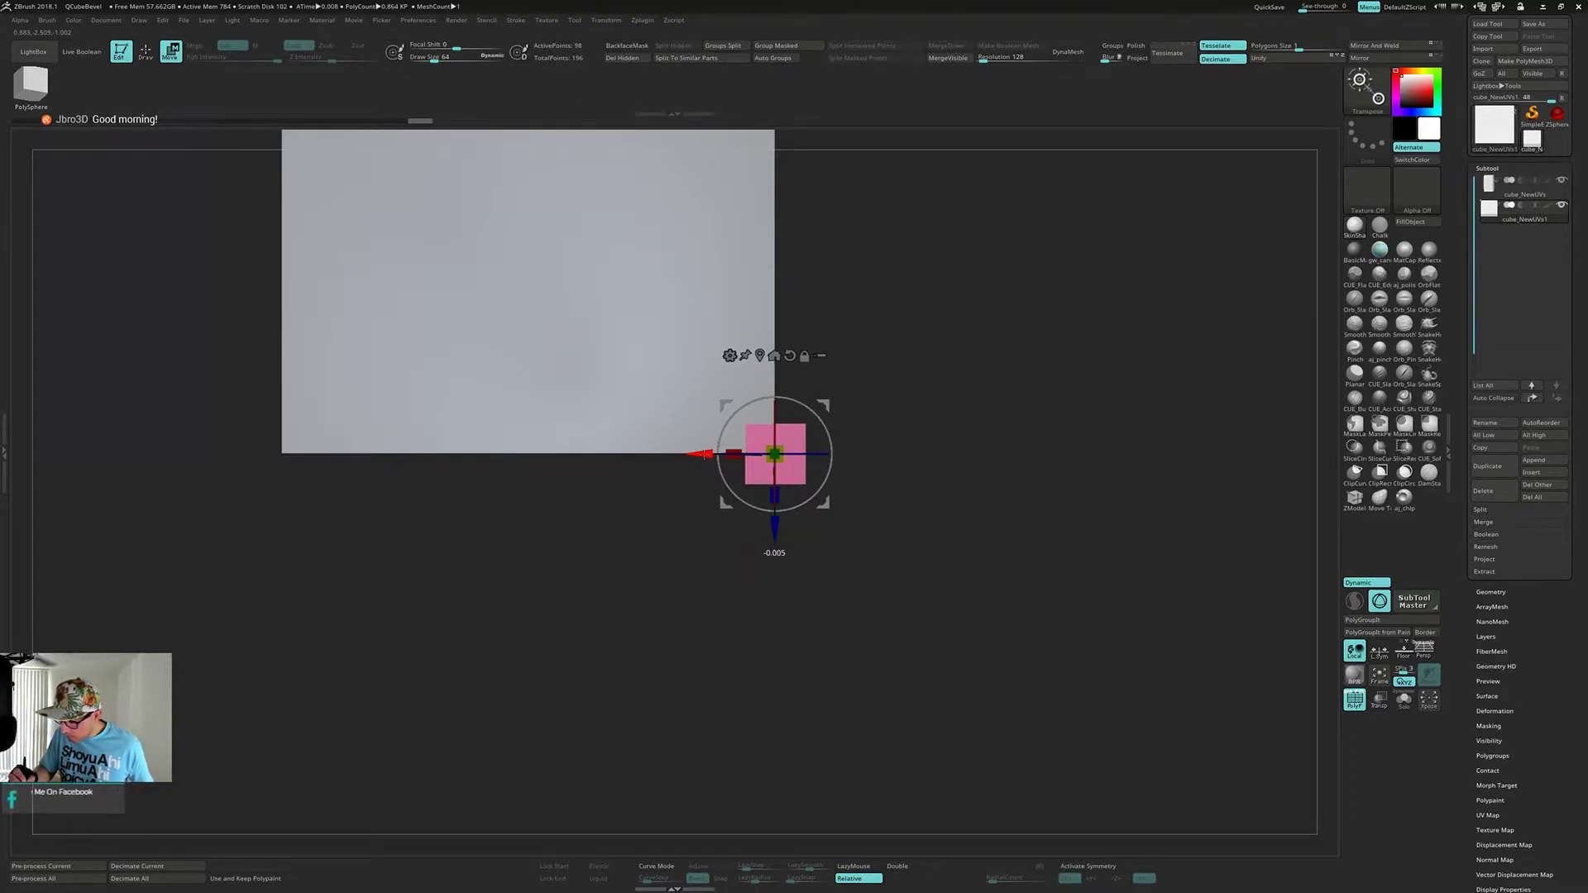
- Stretch the small block along Y in front view into a thin corner post and shift it to match the large block's height
{"action": "left_click_drag", "start_coordinate": [879, 479], "coordinate": [888, 398]}
{"action": "left_click_drag", "start_coordinate": [918, 555], "coordinate": [886, 305], "text": "alt"}
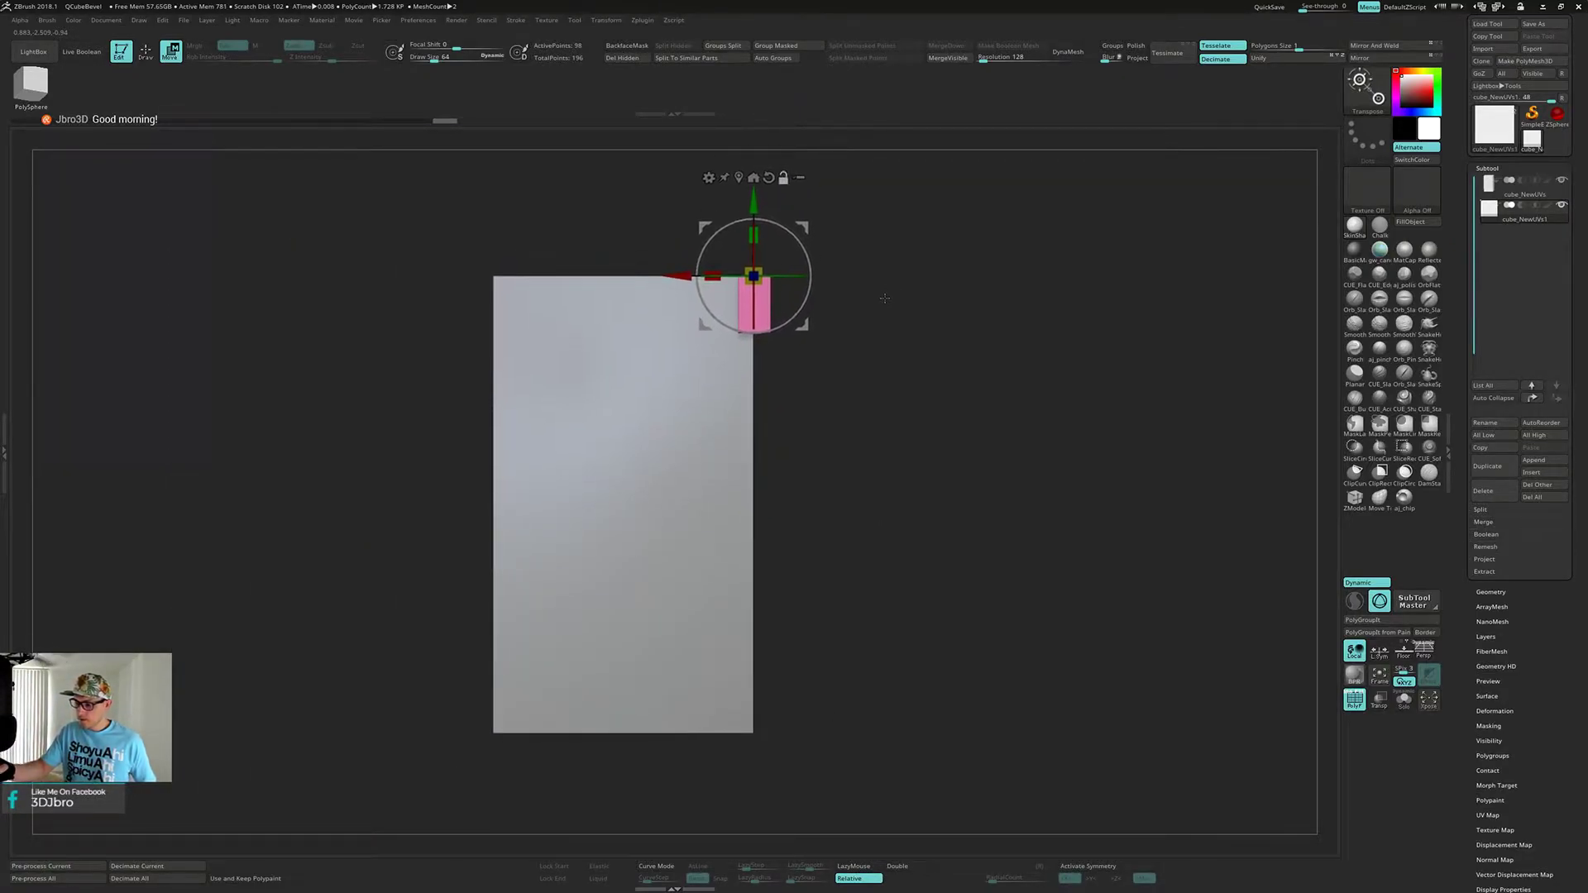
{"action": "left_click_drag", "start_coordinate": [747, 305], "coordinate": [747, 567]}
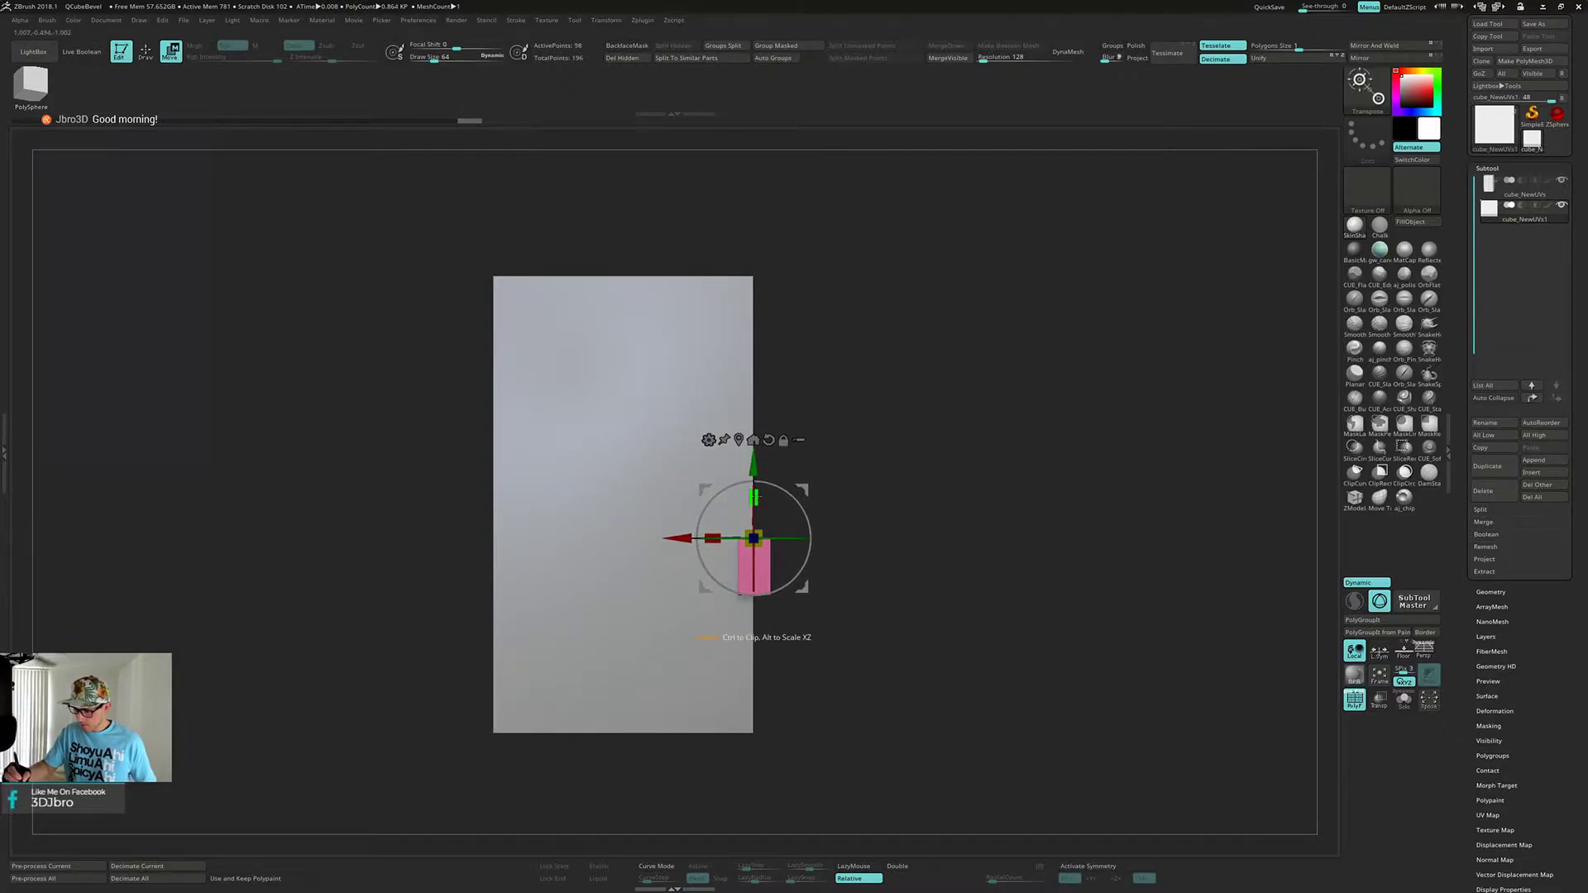
{"action": "left_click_drag", "start_coordinate": [754, 497], "coordinate": [755, 468]}
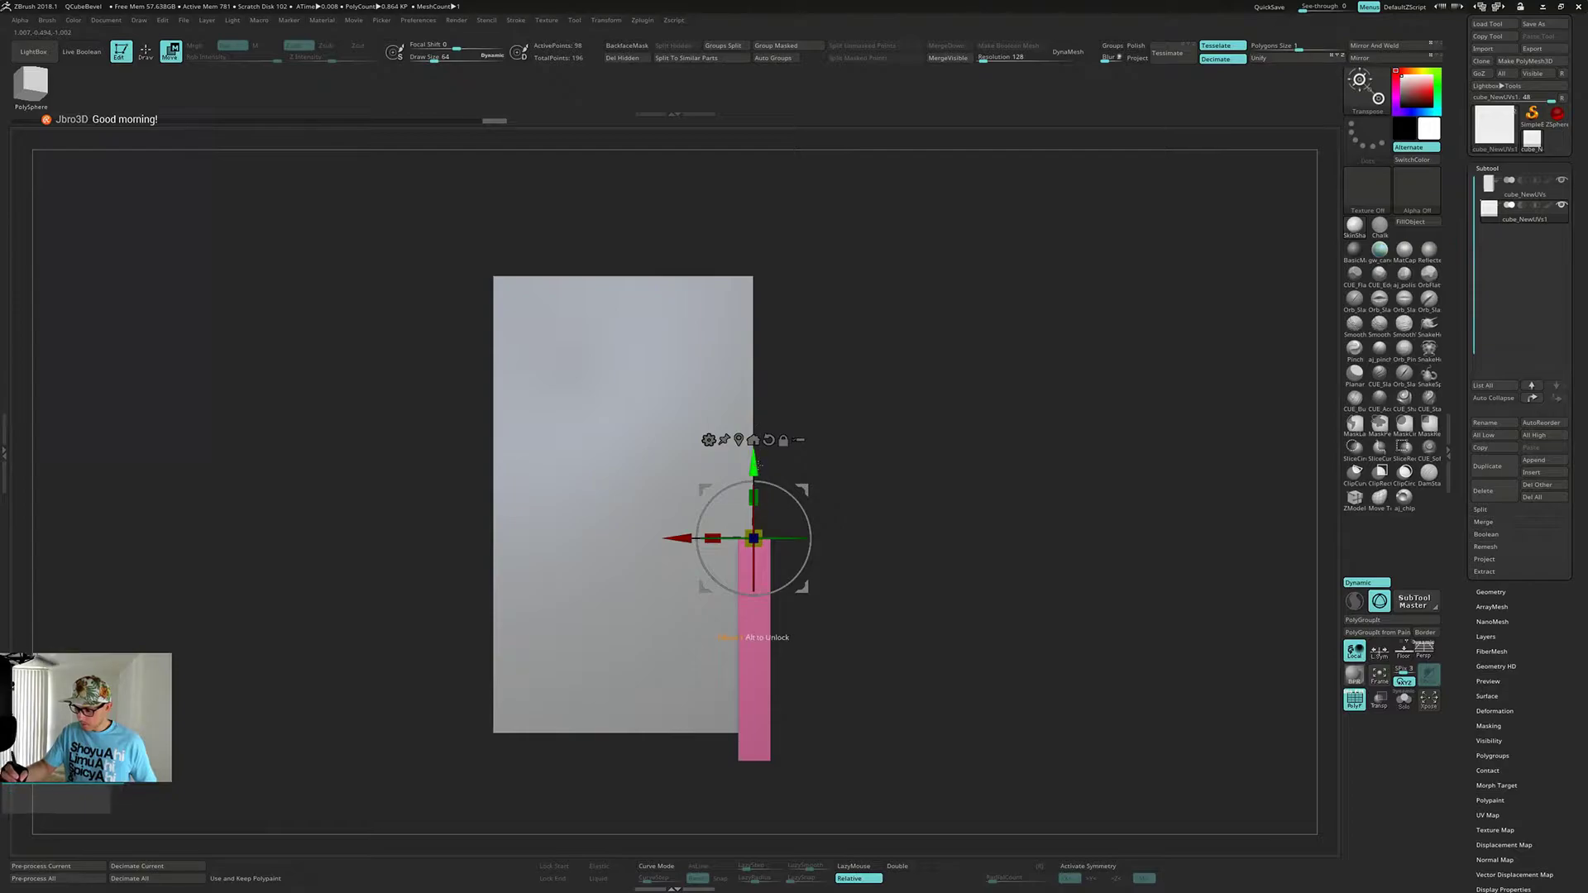
{"action": "left_click", "coordinate": [753, 440]}
{"action": "left_click_drag", "start_coordinate": [754, 574], "coordinate": [753, 433]}
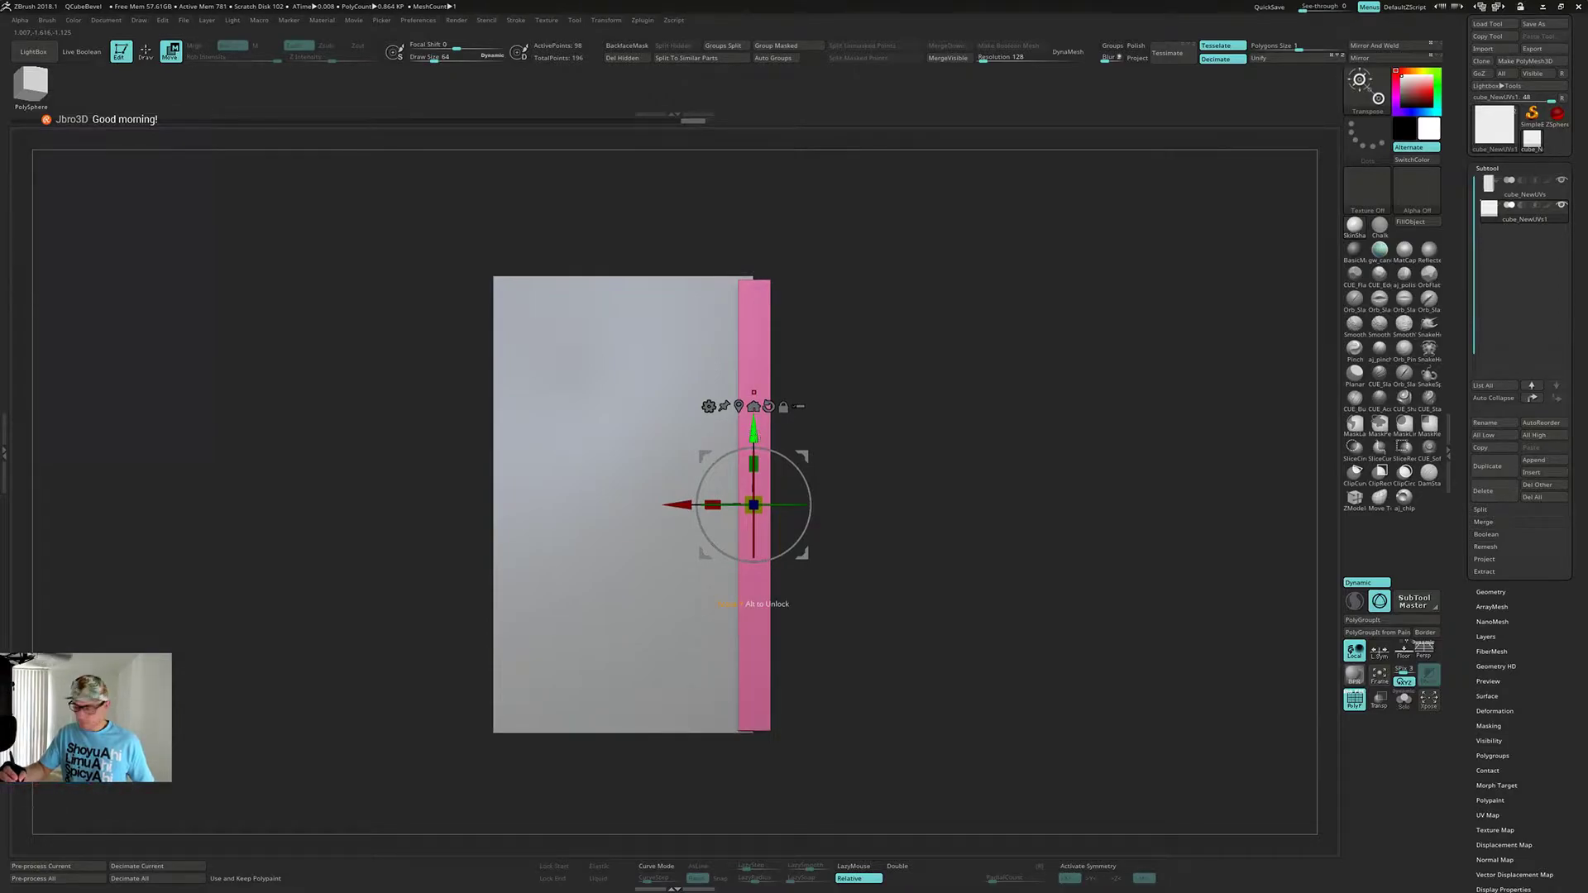
{"action": "left_click_drag", "start_coordinate": [758, 459], "coordinate": [759, 457]}
- Mirror the corner post across the X axis with SubTool Master, merging the result into one subtool
{"action": "left_click_drag", "start_coordinate": [904, 498], "coordinate": [928, 467]}
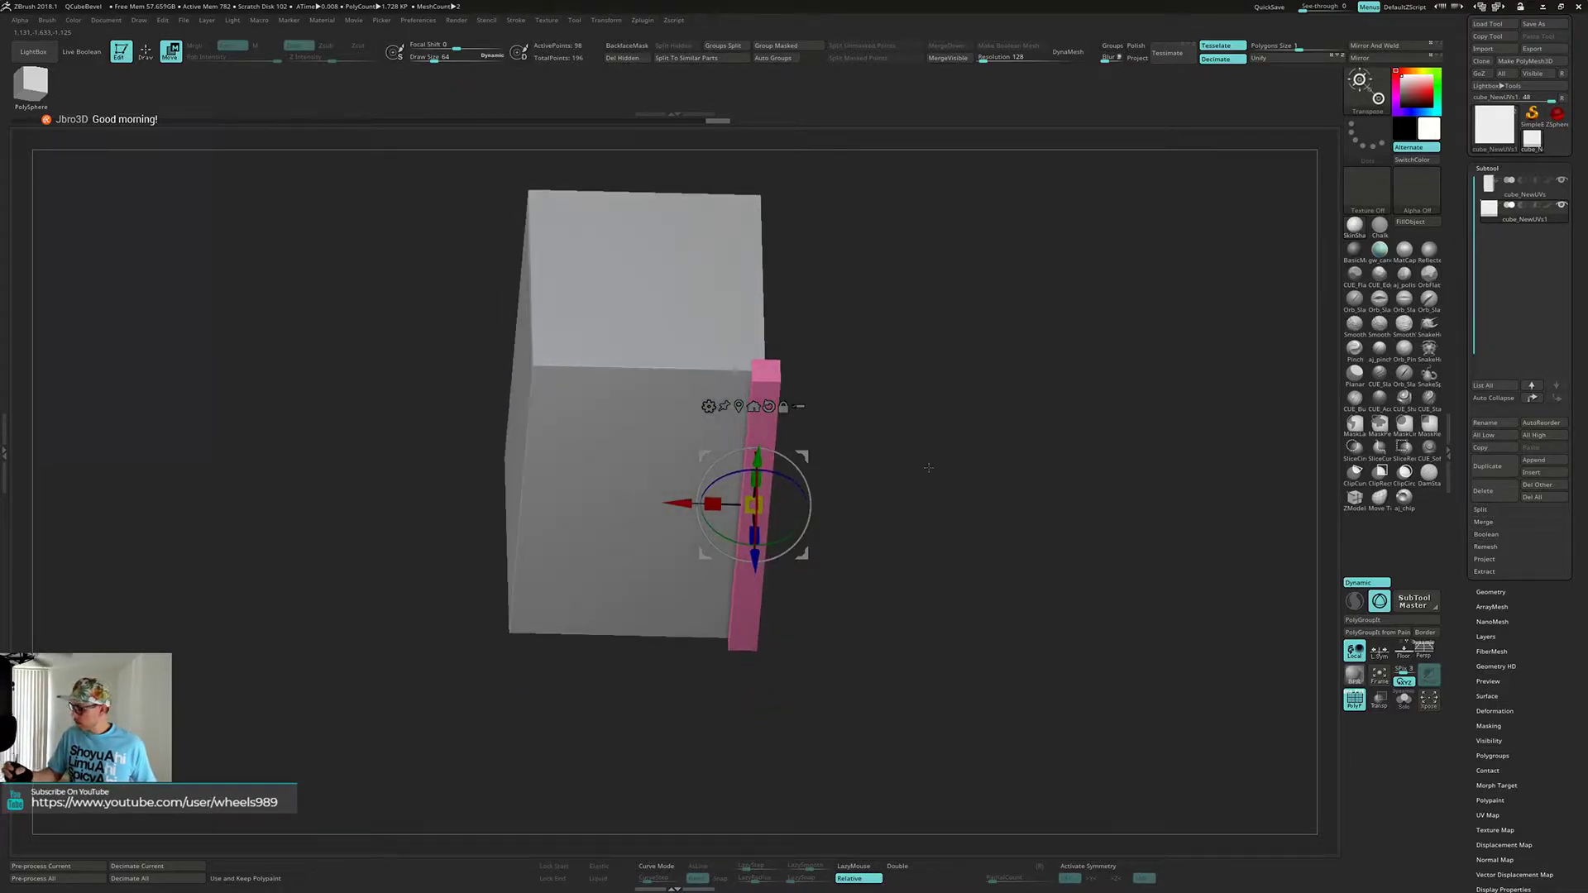
{"action": "left_click", "coordinate": [1415, 601]}
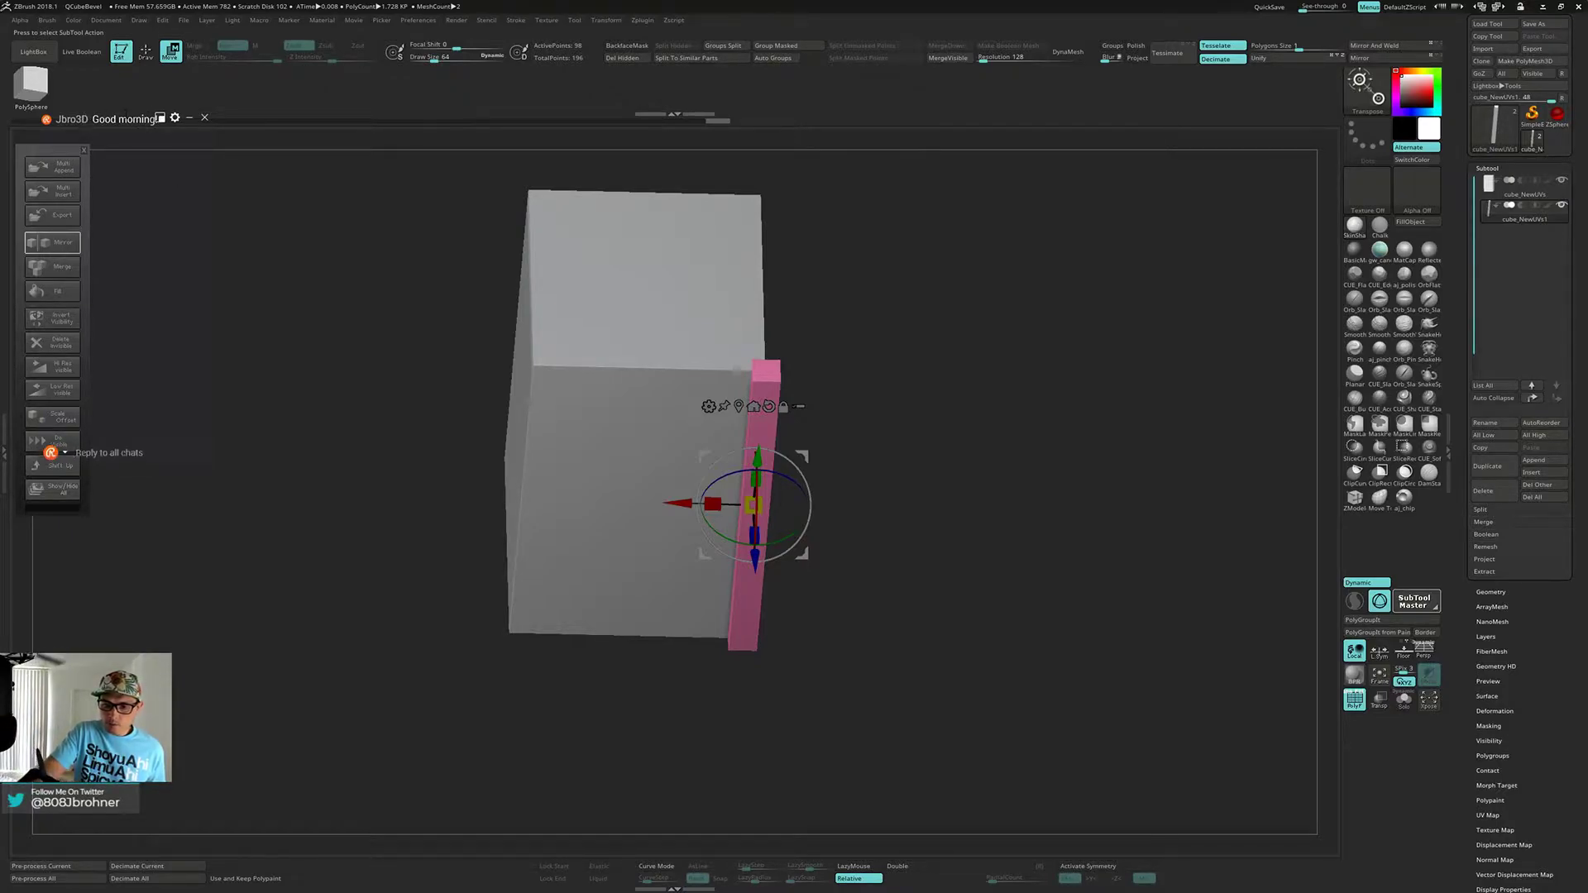
{"action": "left_click", "coordinate": [72, 120]}
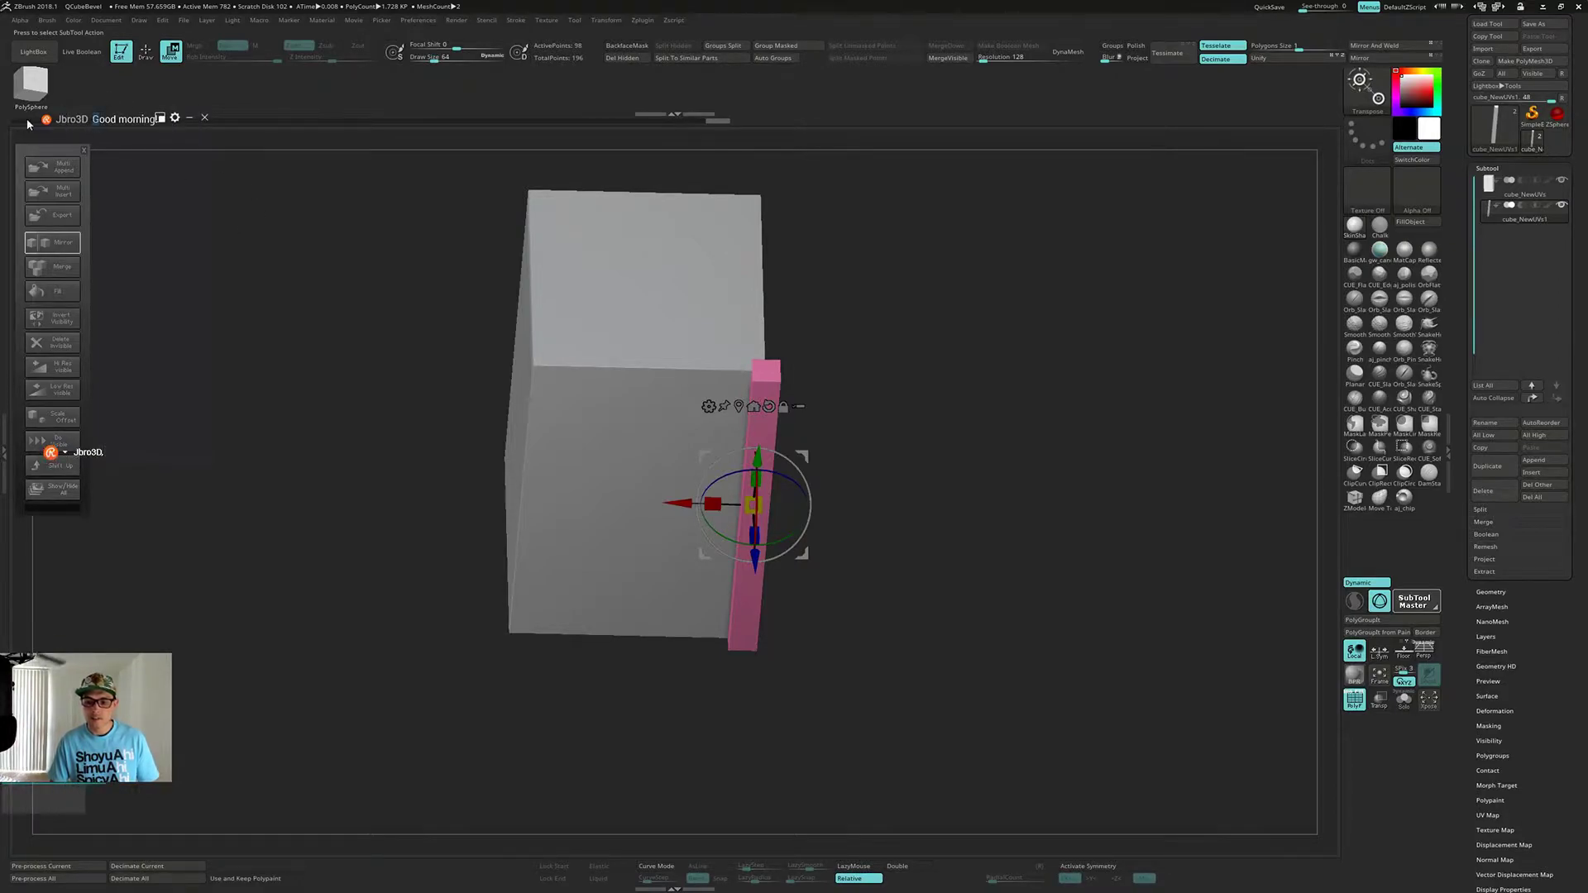
{"action": "left_click", "coordinate": [162, 120]}
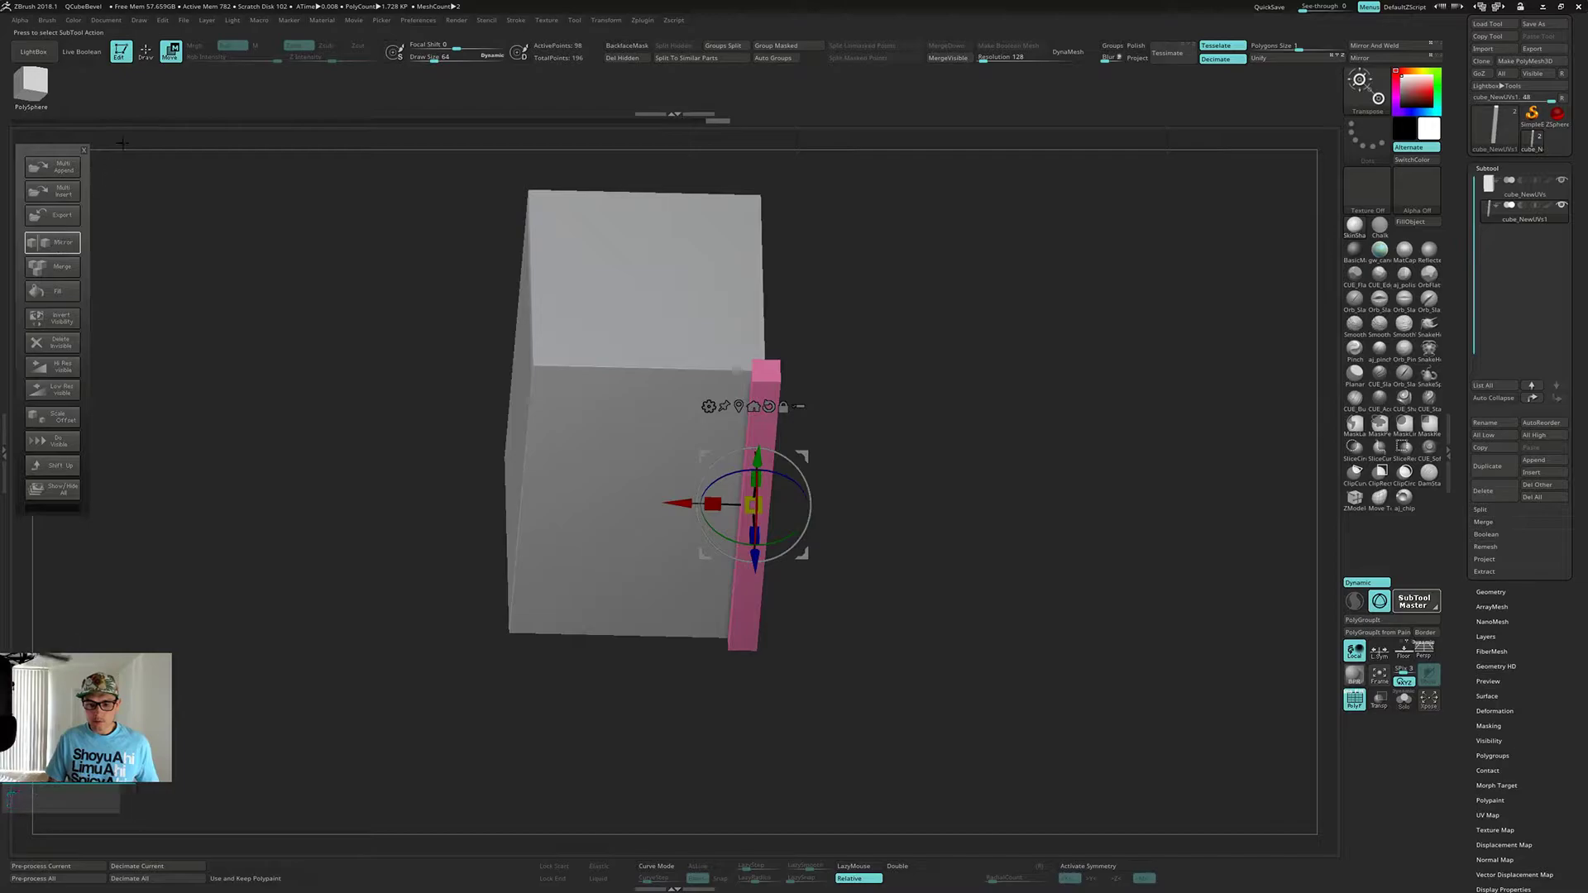
{"action": "left_click", "coordinate": [64, 240]}
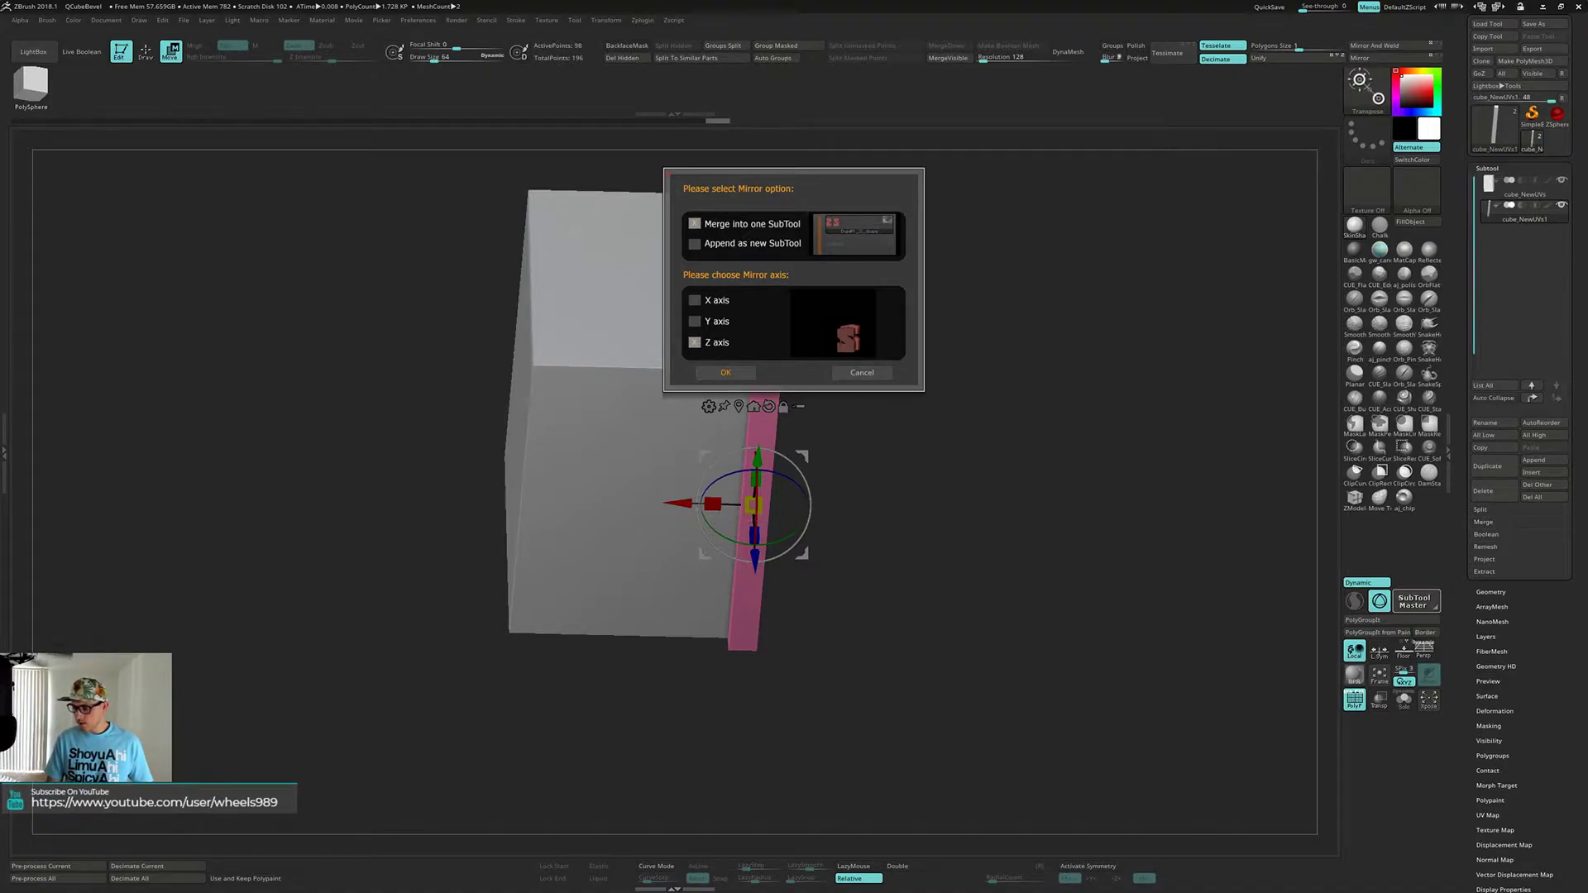
{"action": "left_click", "coordinate": [695, 301]}
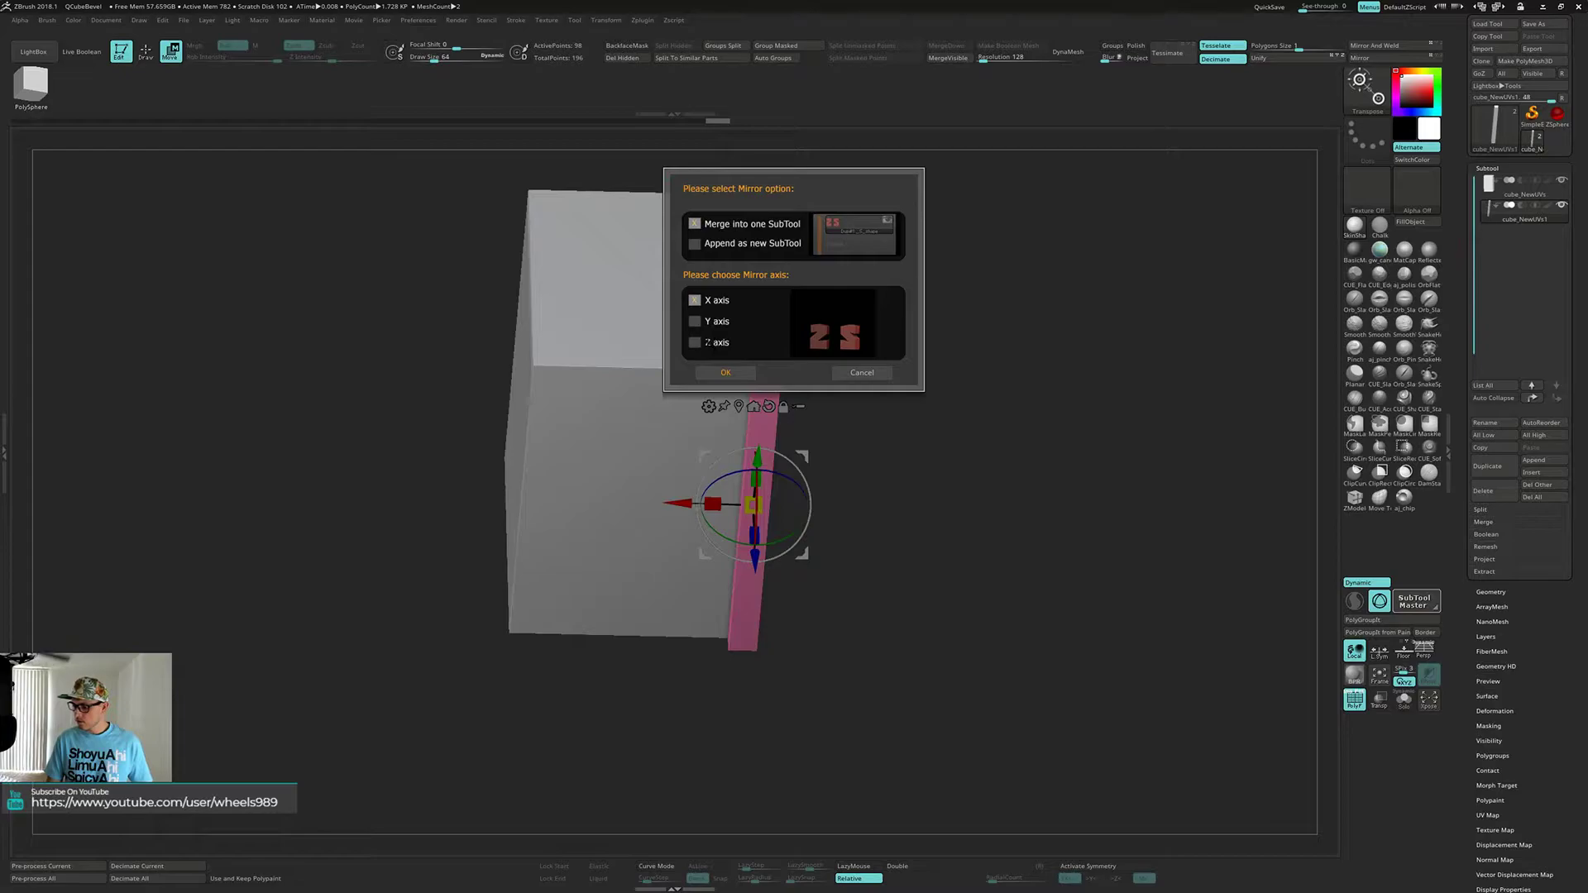
{"action": "left_click", "coordinate": [718, 372]}
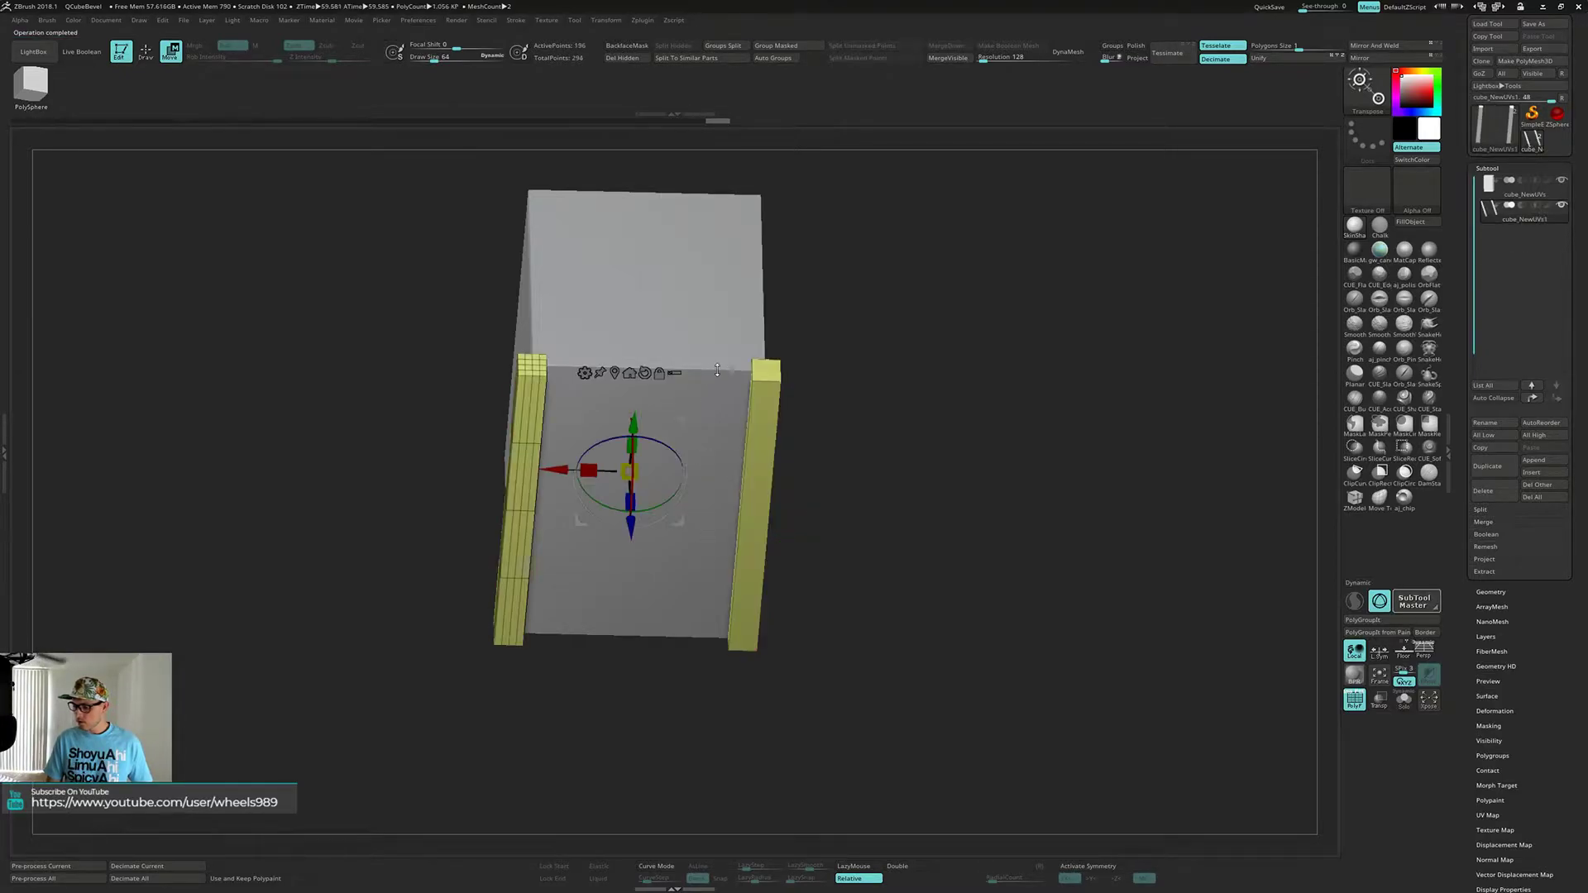
{"action": "left_click_drag", "start_coordinate": [1022, 269], "coordinate": [938, 391]}
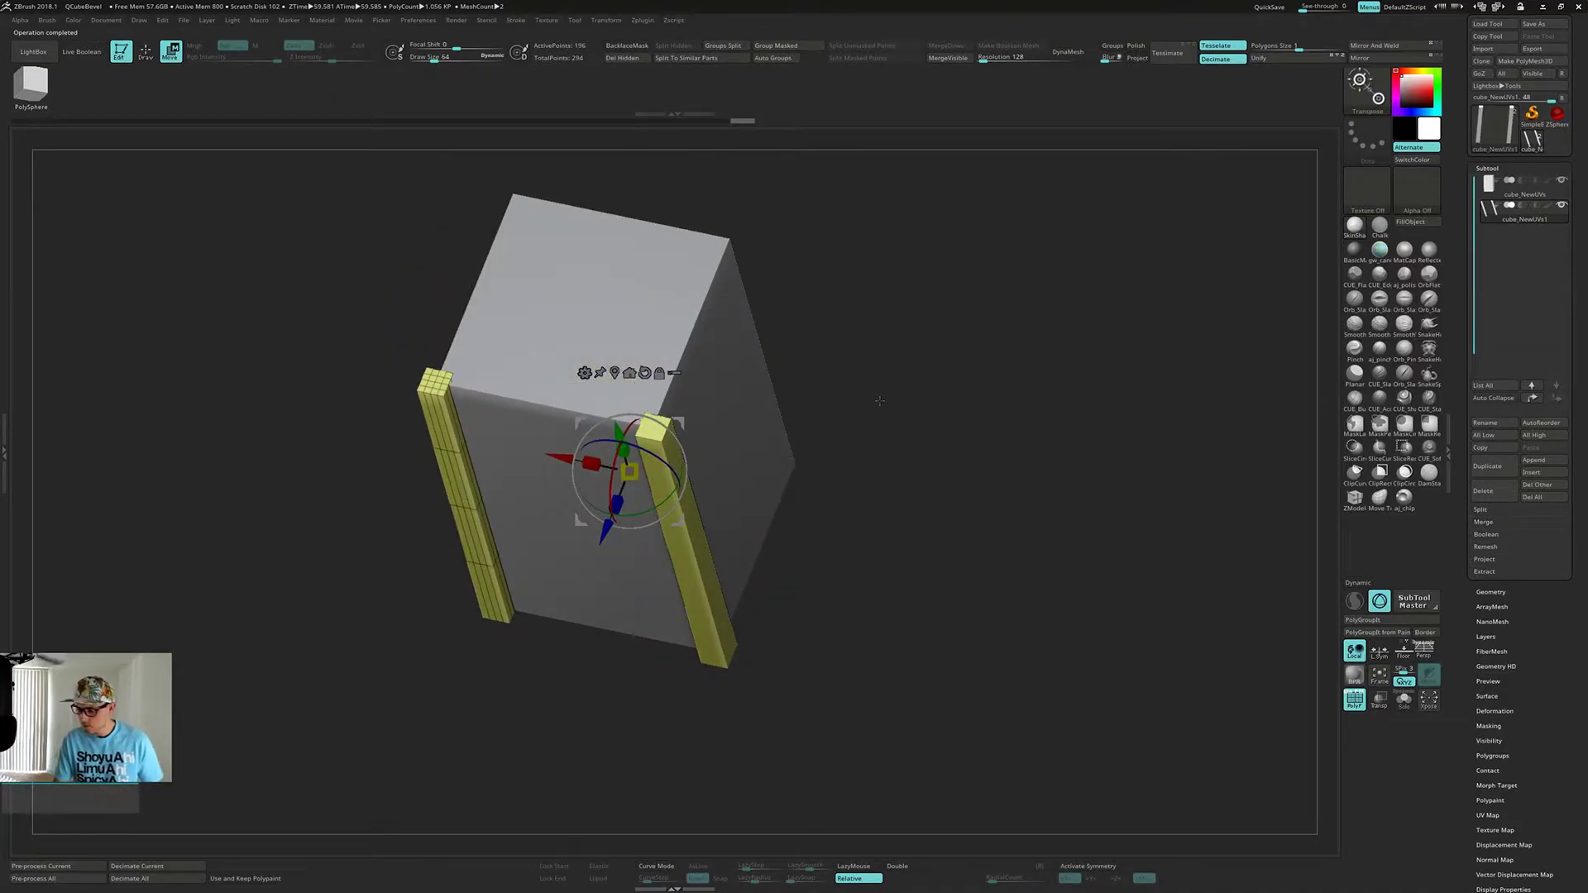
- Activate X symmetry and try to insert an edge loop across a corner post with the ZModeler brush
{"action": "key", "text": "shift+f"}
{"action": "key", "text": "shift+f"}
{"action": "left_click_drag", "start_coordinate": [863, 386], "coordinate": [880, 420], "text": "shift"}
{"action": "left_click_drag", "start_coordinate": [899, 394], "coordinate": [878, 437]}
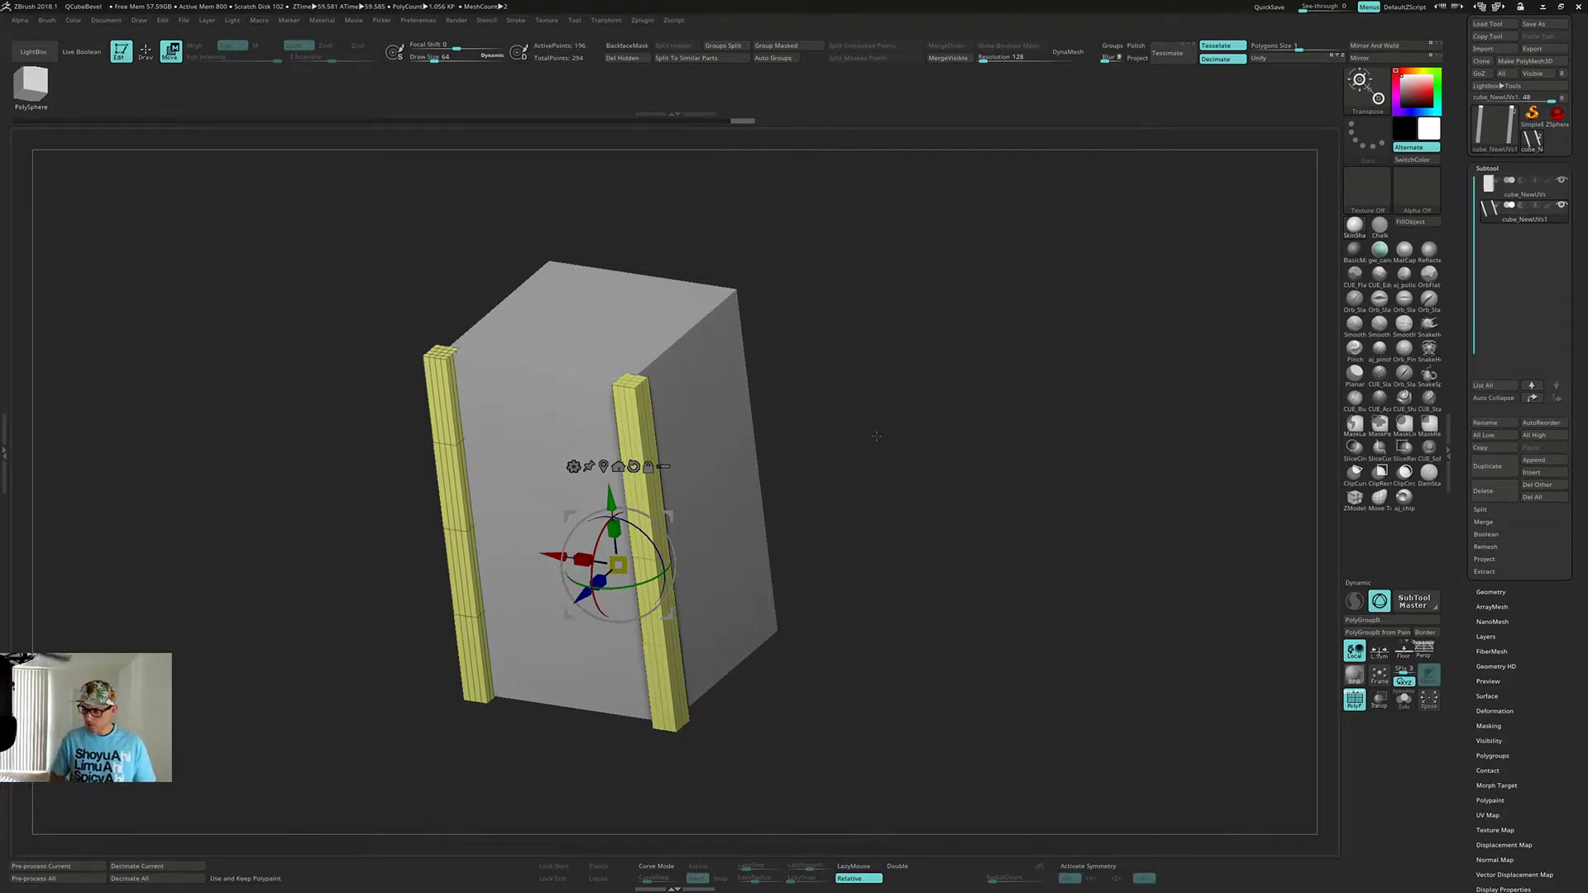
{"action": "left_click_drag", "start_coordinate": [880, 658], "coordinate": [897, 648]}
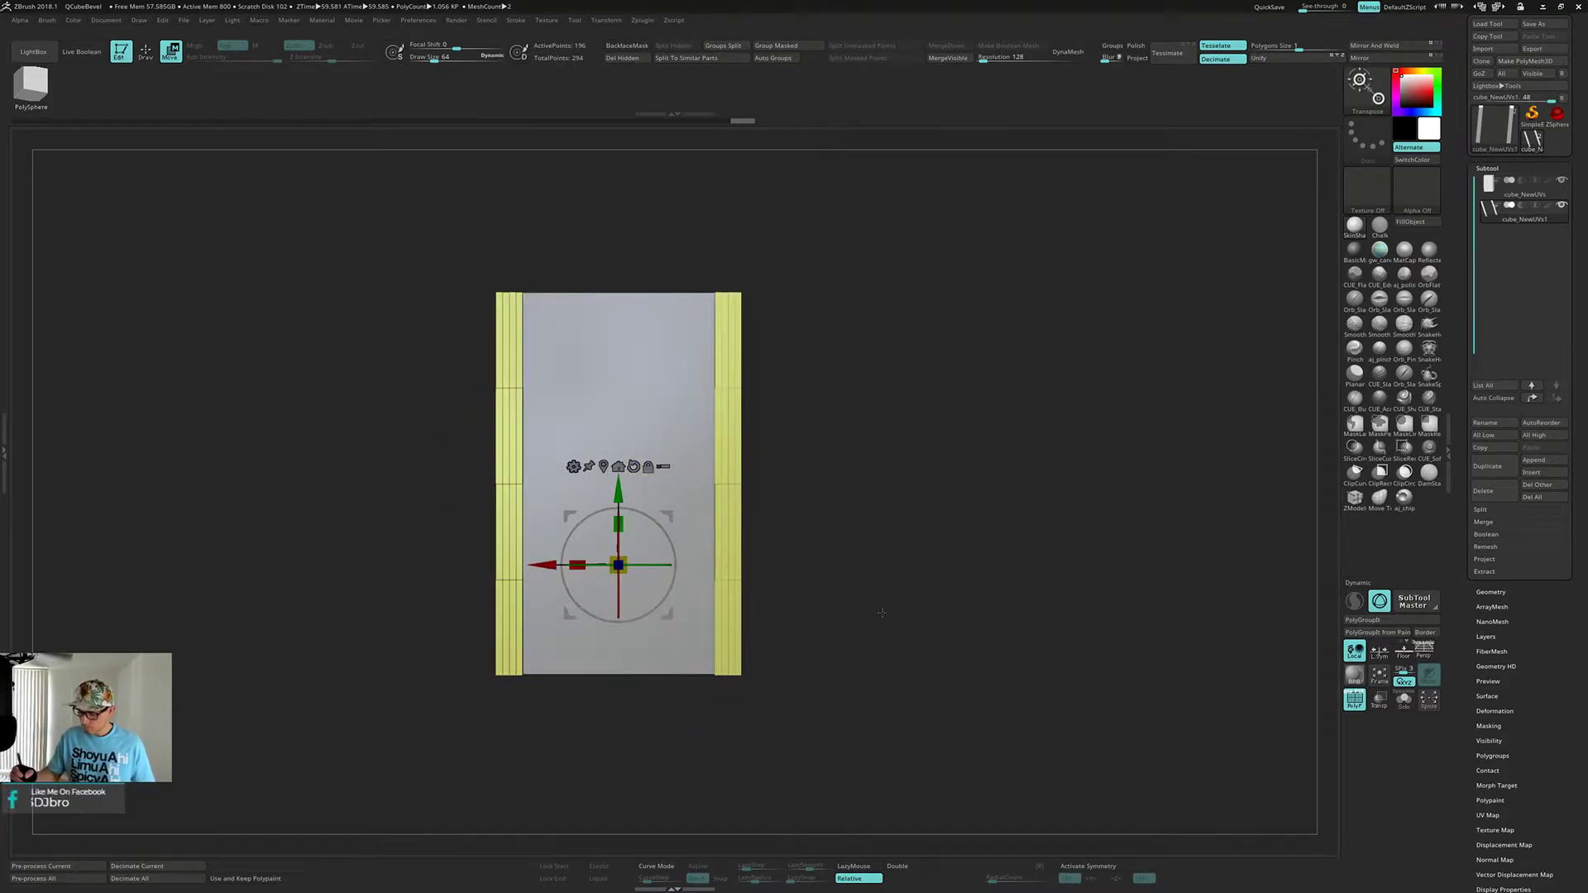
{"action": "key", "text": "x"}
{"action": "left_click_drag", "start_coordinate": [780, 397], "coordinate": [931, 485]}
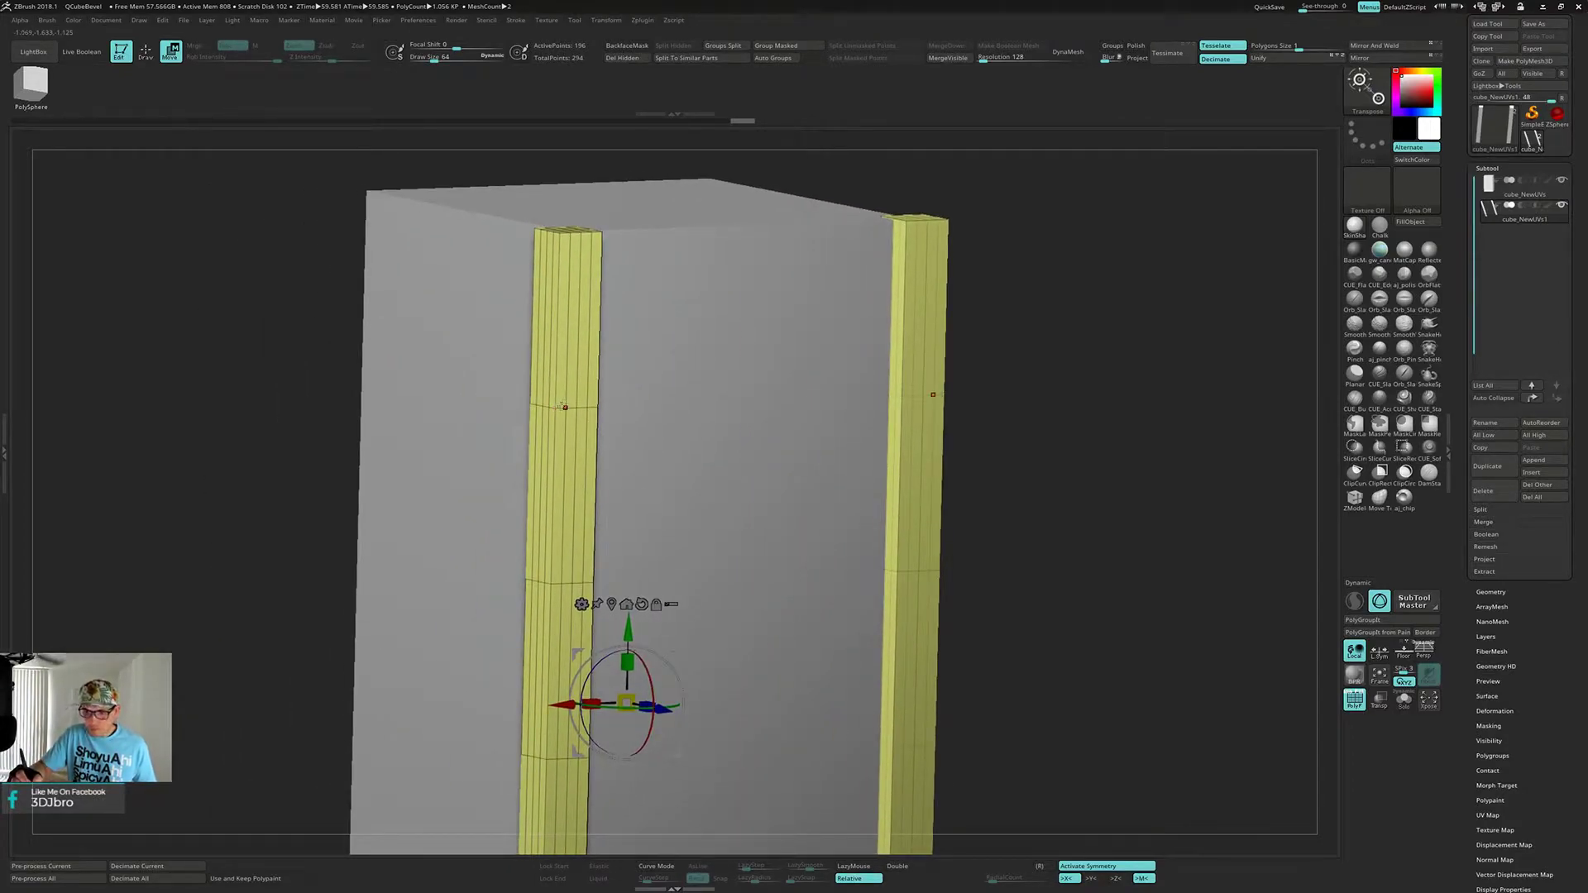
{"action": "left_click_drag", "start_coordinate": [769, 401], "coordinate": [768, 358], "text": "alt"}
{"action": "key", "text": "q"}
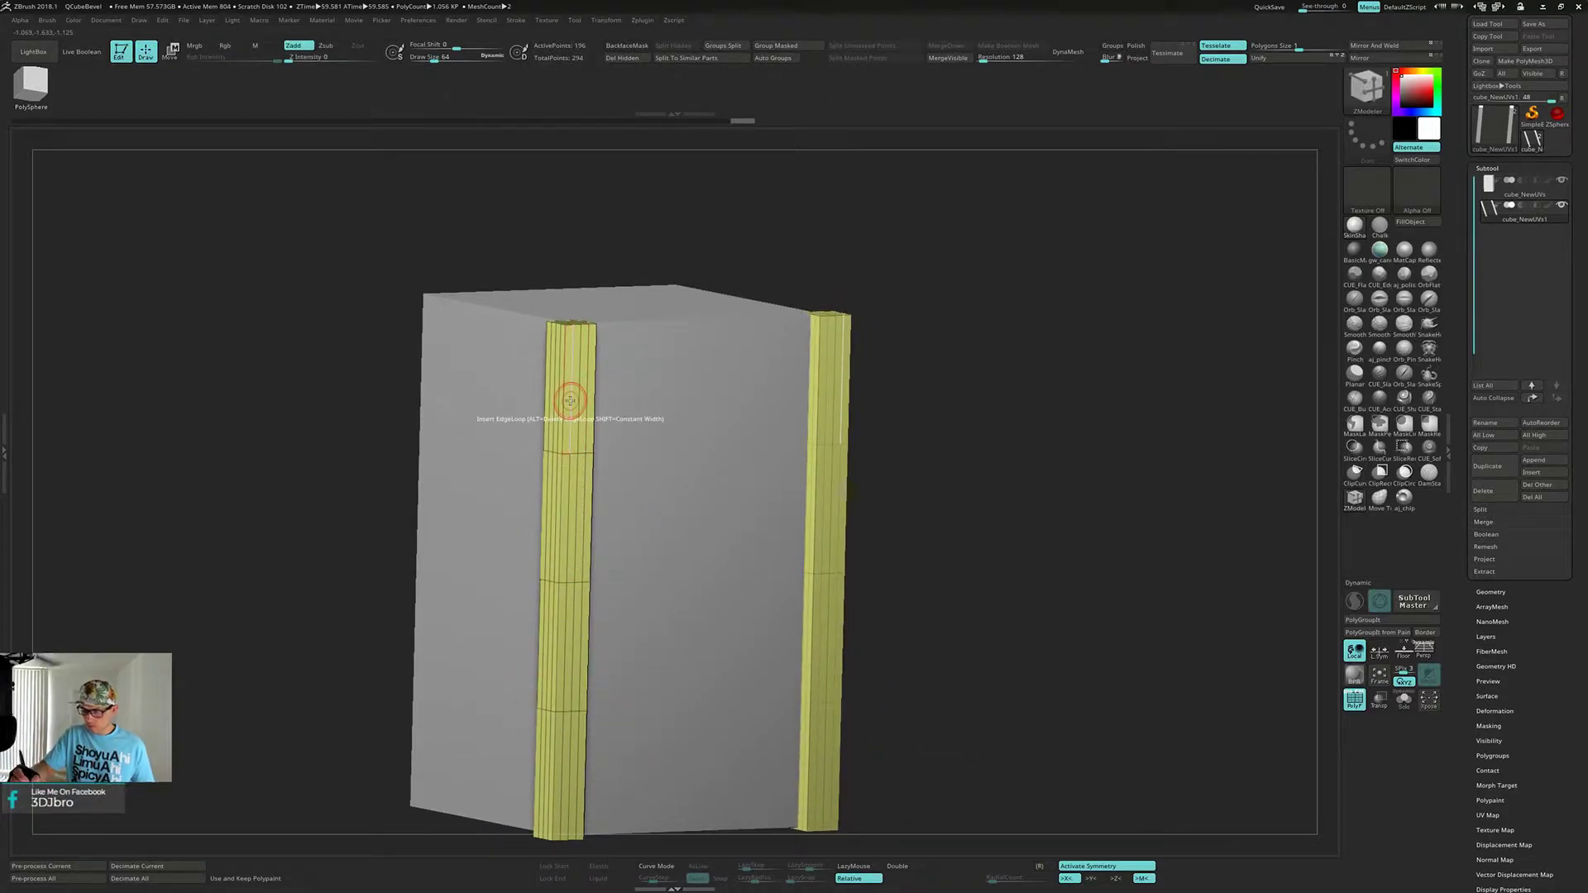
{"action": "left_click", "coordinate": [570, 401]}
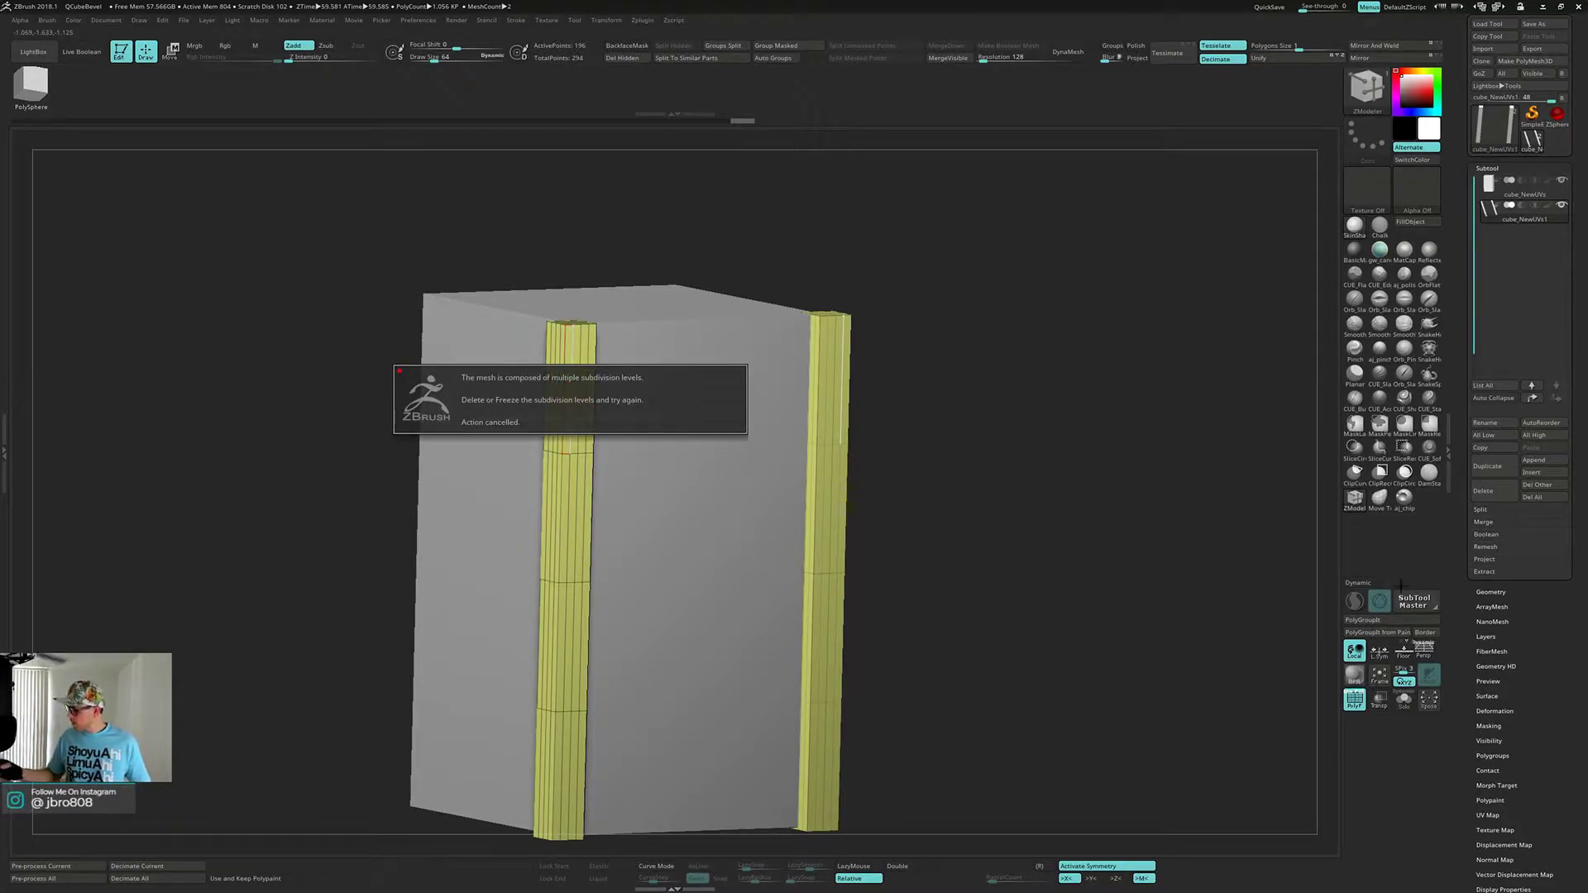
- Lower the posts subtool to its lowest subdivision level and delete the higher levels
{"action": "left_click", "coordinate": [1489, 593]}
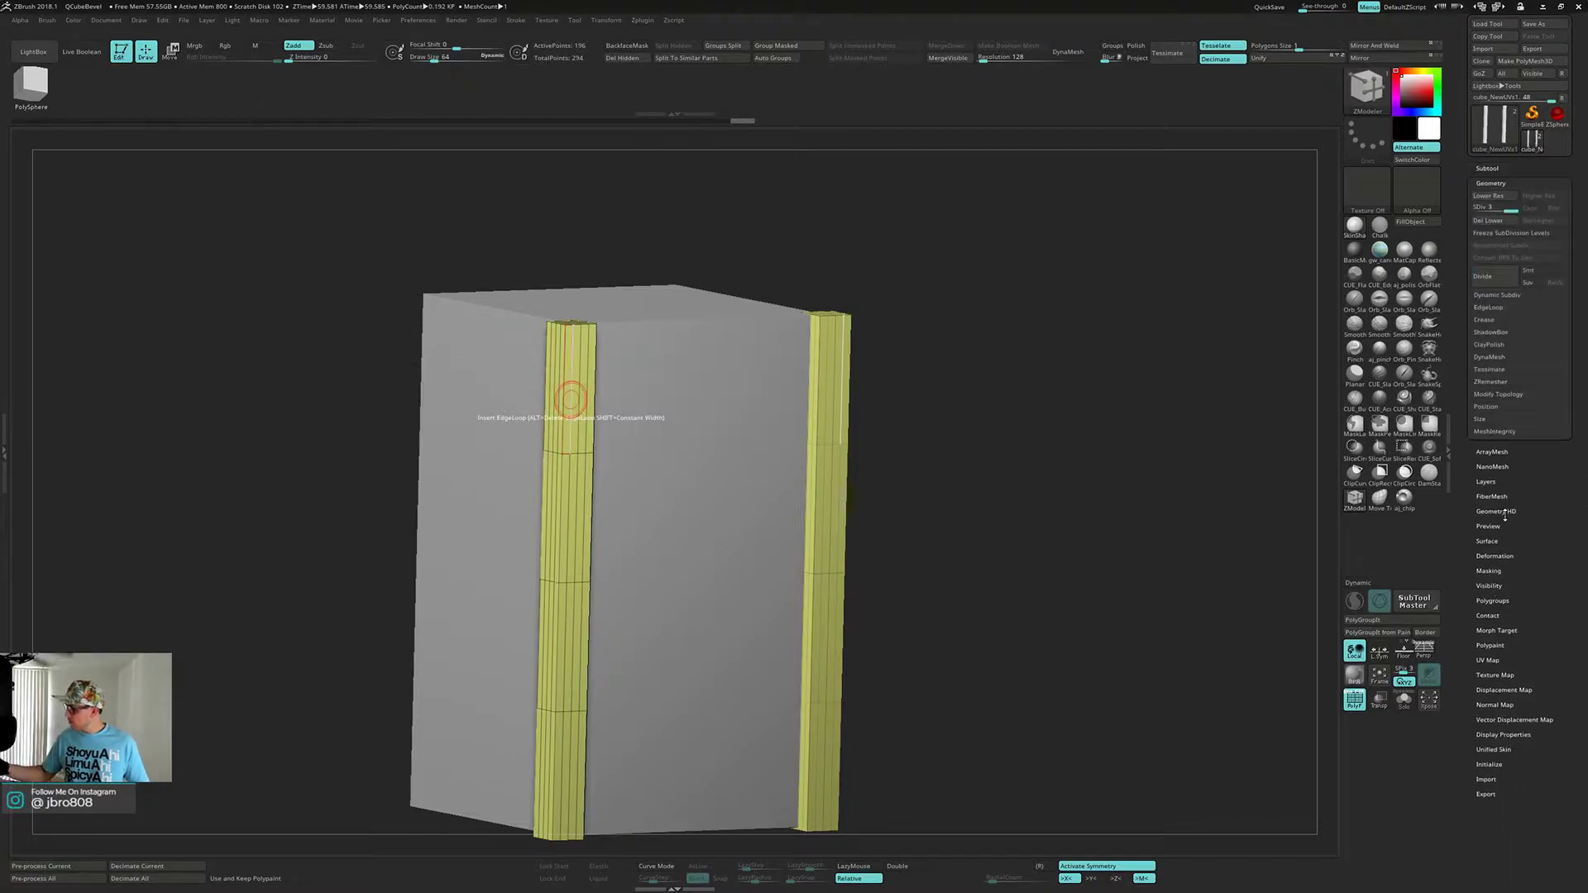
{"action": "left_click", "coordinate": [1506, 199]}
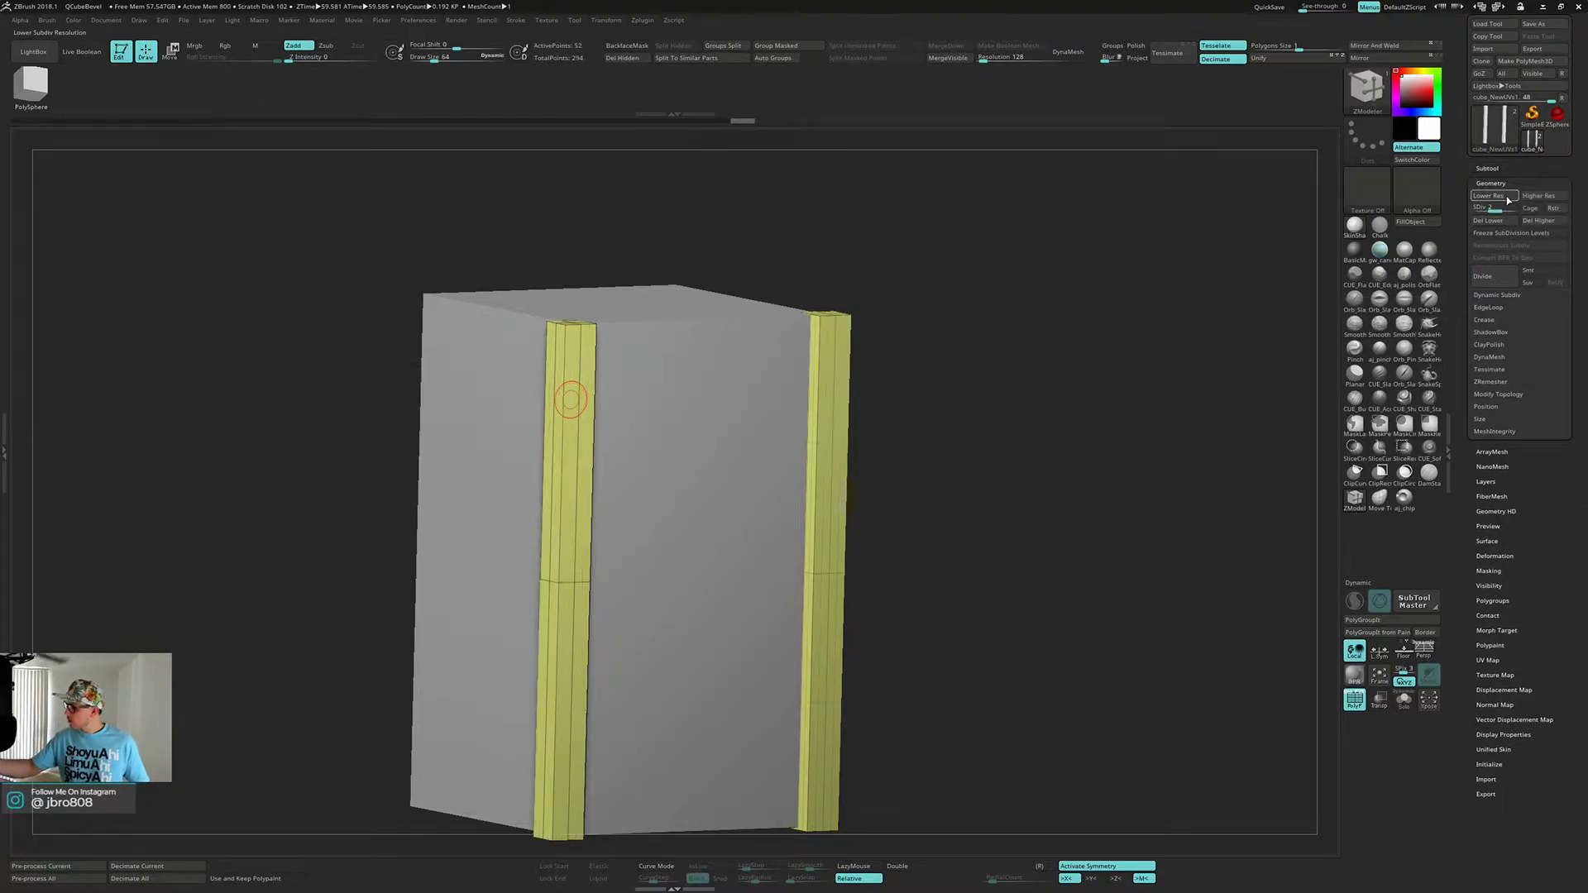
{"action": "left_click", "coordinate": [1494, 196]}
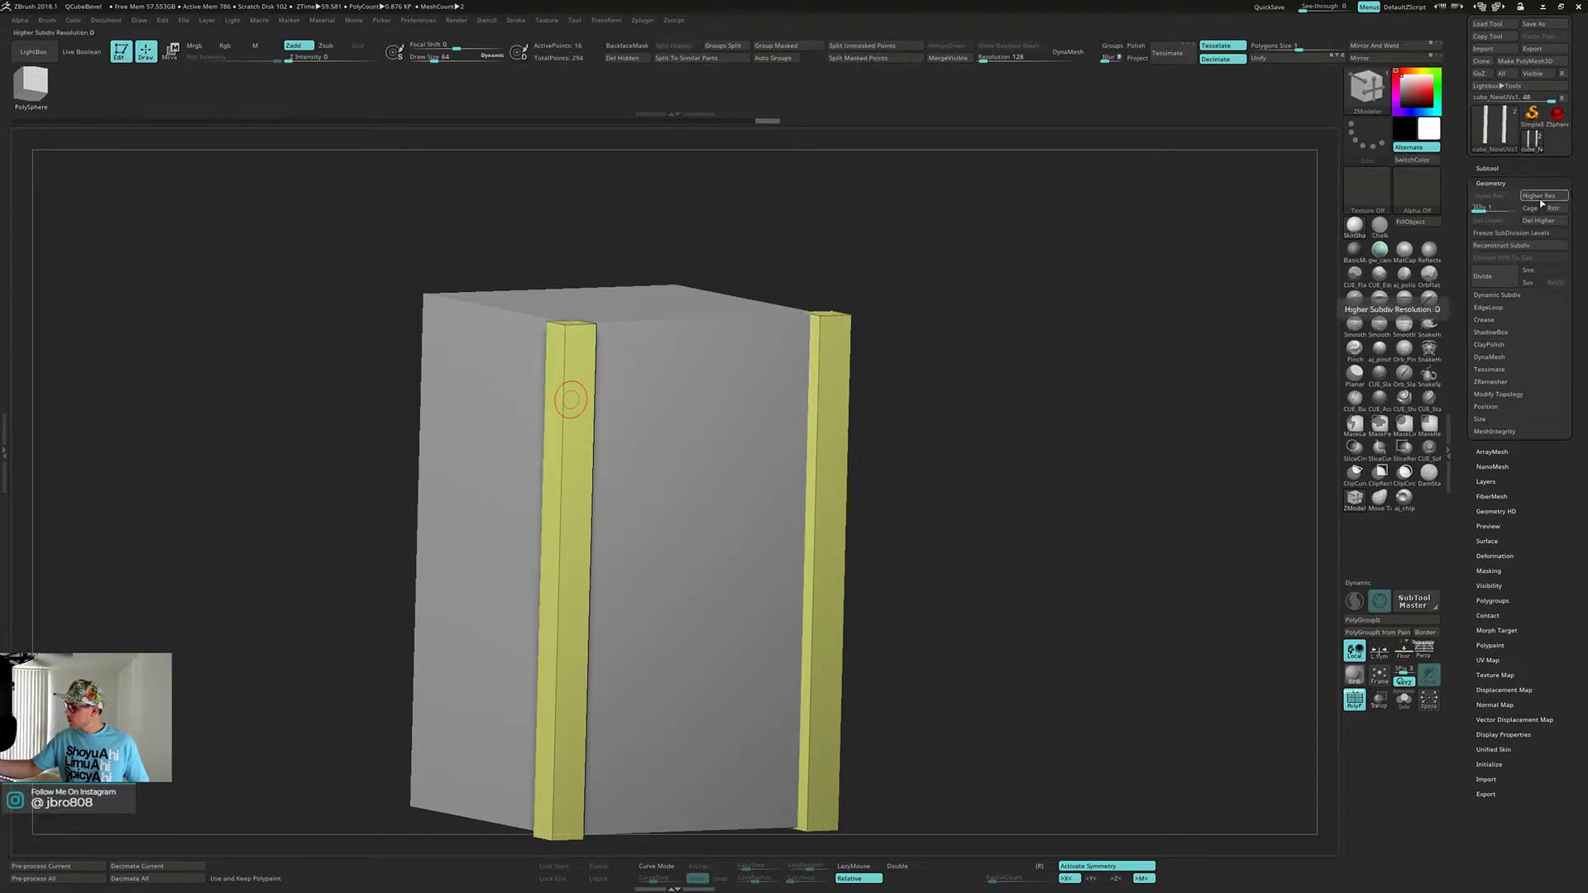
{"action": "left_click", "coordinate": [1538, 222]}
- Mirror the pair of posts onto the block's two opposite corners with SubTool Master, merging them into one subtool
{"action": "left_click_drag", "start_coordinate": [1085, 493], "coordinate": [934, 505], "text": "shift"}
{"action": "key", "text": "w"}
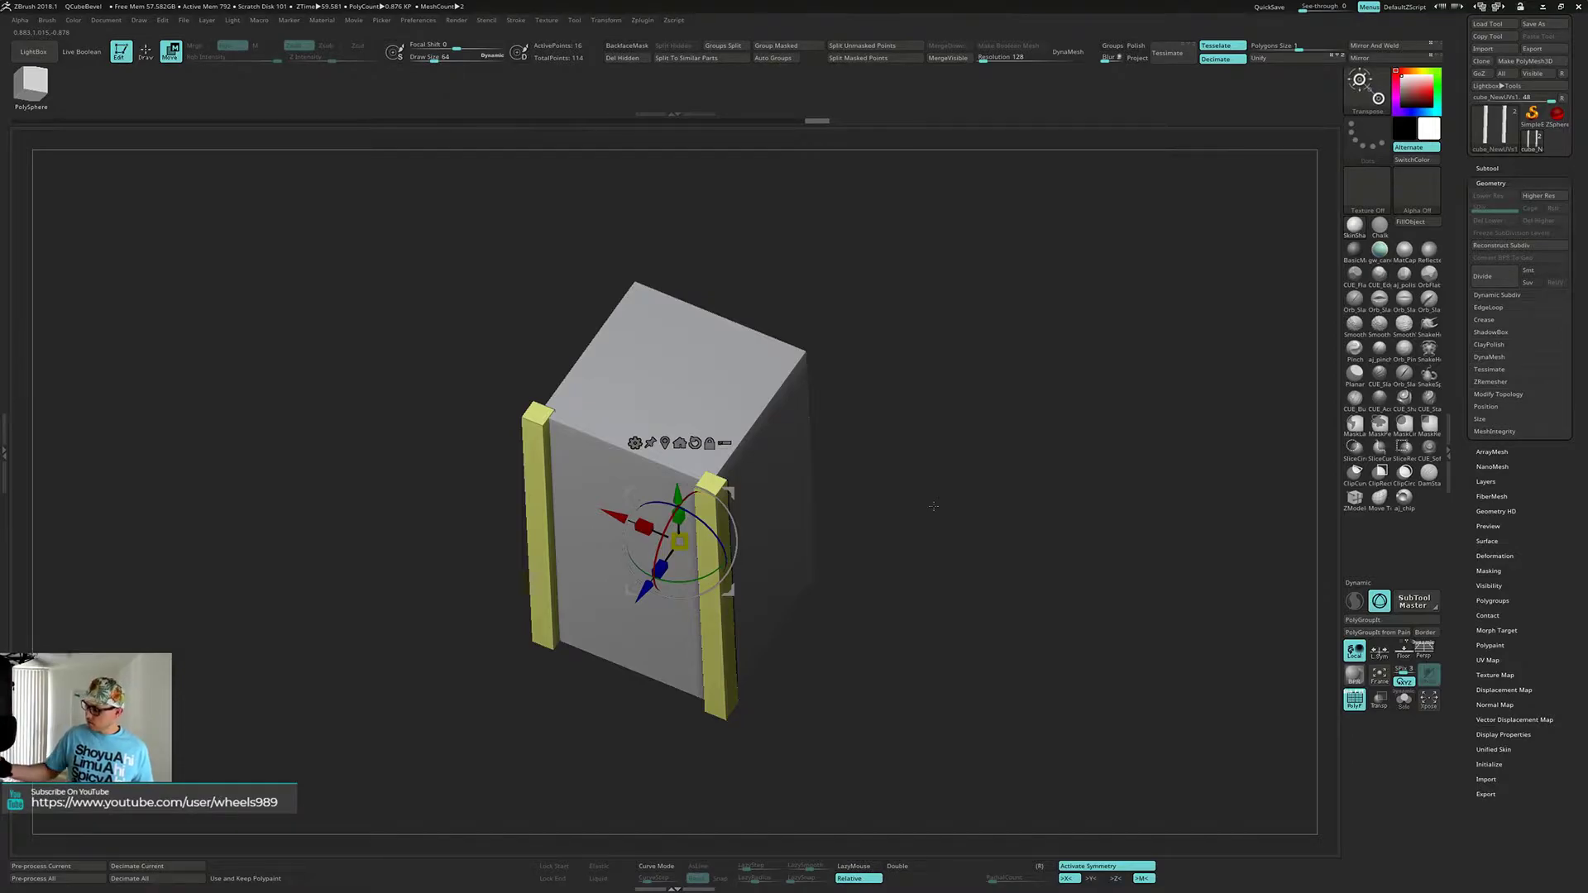
{"action": "left_click", "coordinate": [1414, 601]}
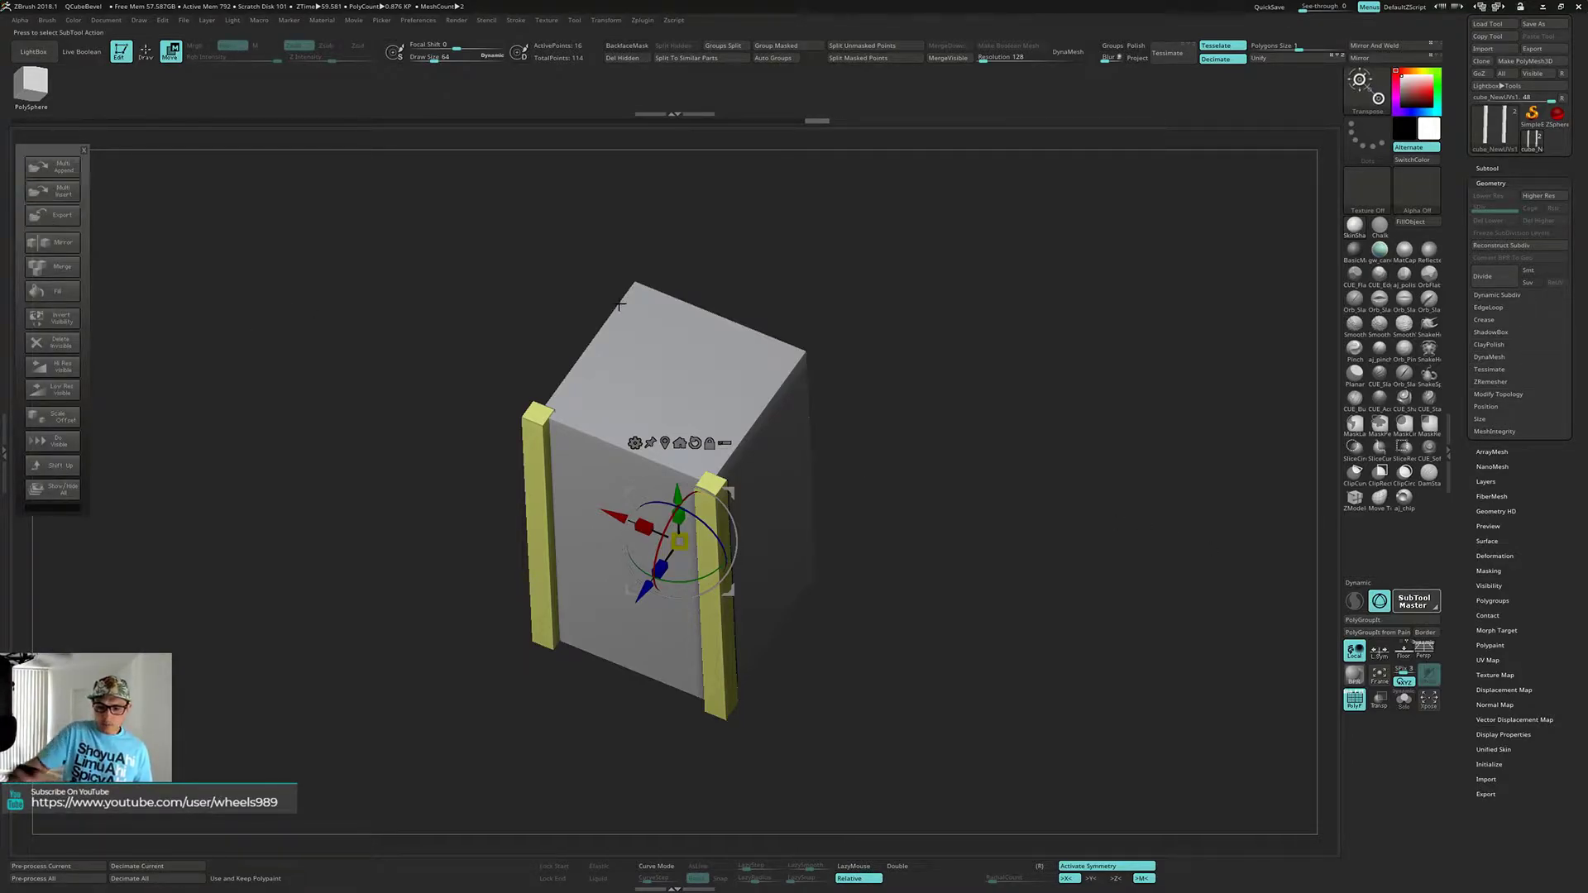
{"action": "left_click", "coordinate": [51, 242]}
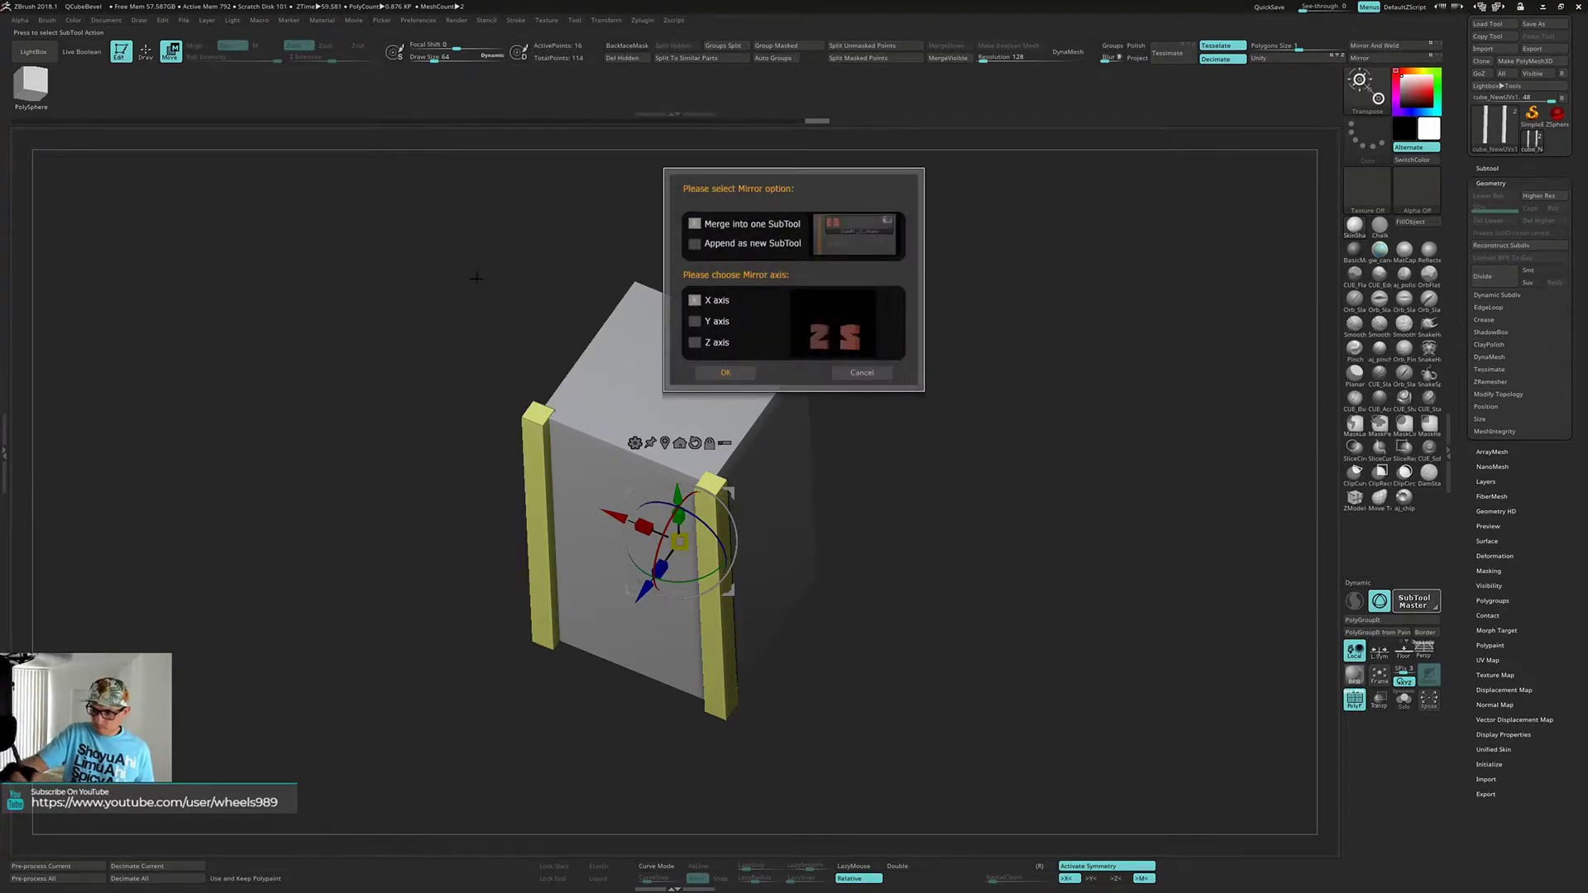
{"action": "left_click", "coordinate": [727, 375]}
{"action": "mouse_move", "coordinate": [943, 600]}
{"action": "left_mouse_down"}
{"action": "mouse_move", "coordinate": [991, 561]}
{"action": "mouse_move", "coordinate": [960, 521]}
{"action": "mouse_move", "coordinate": [999, 558]}
{"action": "mouse_move", "coordinate": [993, 616]}
{"action": "mouse_move", "coordinate": [940, 580]}
{"action": "mouse_move", "coordinate": [966, 604]}
{"action": "mouse_move", "coordinate": [968, 637]}
{"action": "mouse_move", "coordinate": [951, 633]}
{"action": "mouse_move", "coordinate": [973, 631]}
{"action": "left_mouse_up"}
- Try extending the tops of the corner posts upward with ZModeler QMesh, and undo the extrusions
{"action": "key", "text": "q"}
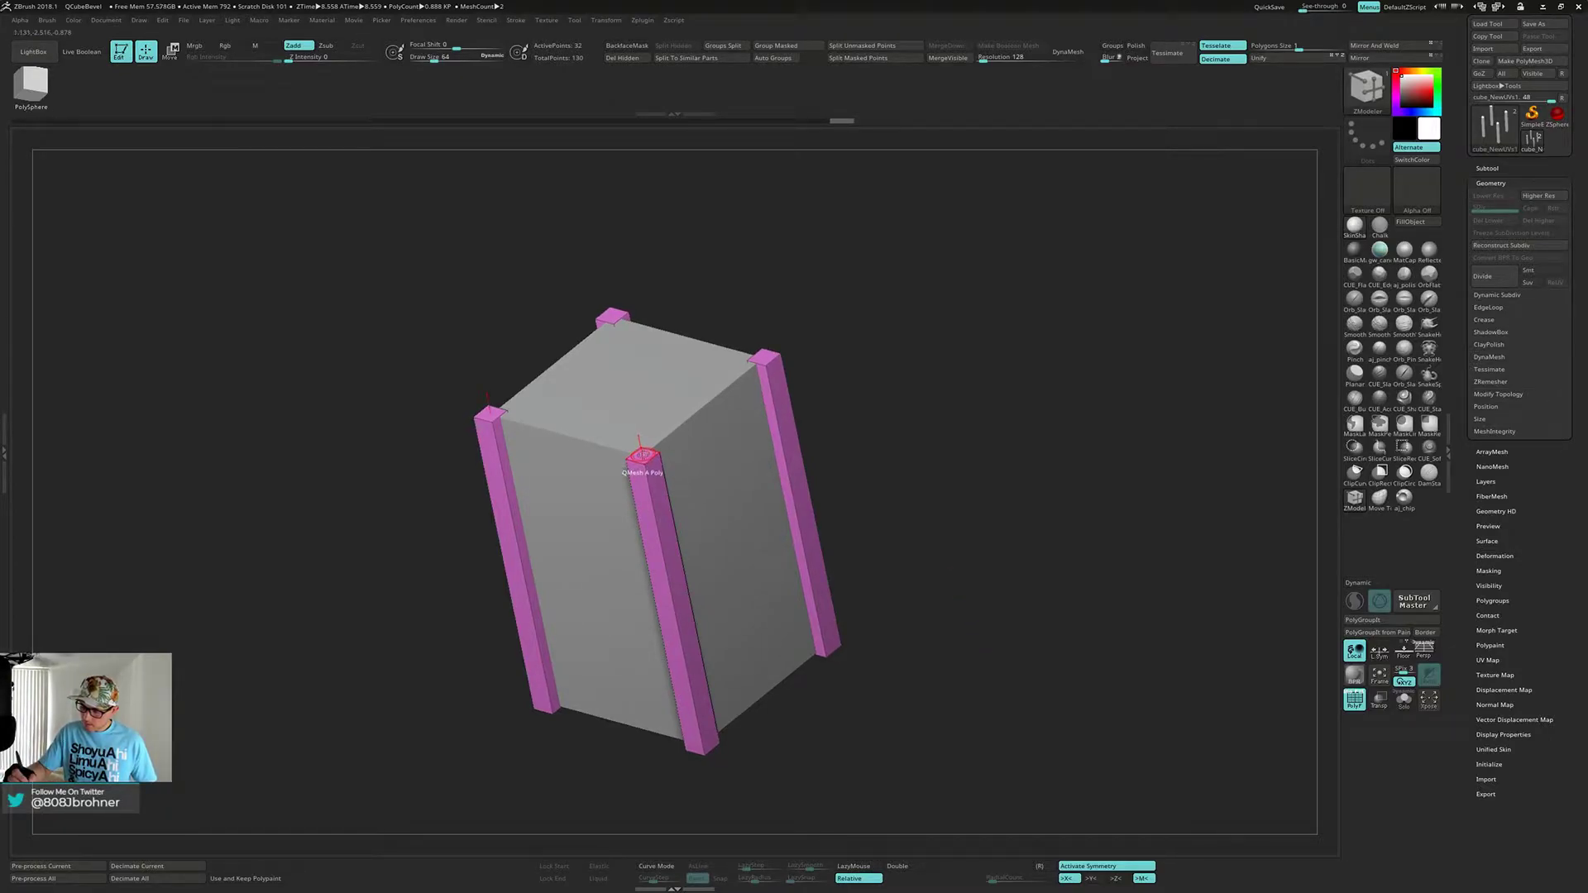
{"action": "mouse_move", "coordinate": [642, 456]}
{"action": "right_mouse_down"}
{"action": "mouse_move", "coordinate": [704, 451]}
{"action": "mouse_move", "coordinate": [642, 447]}
{"action": "right_mouse_up"}
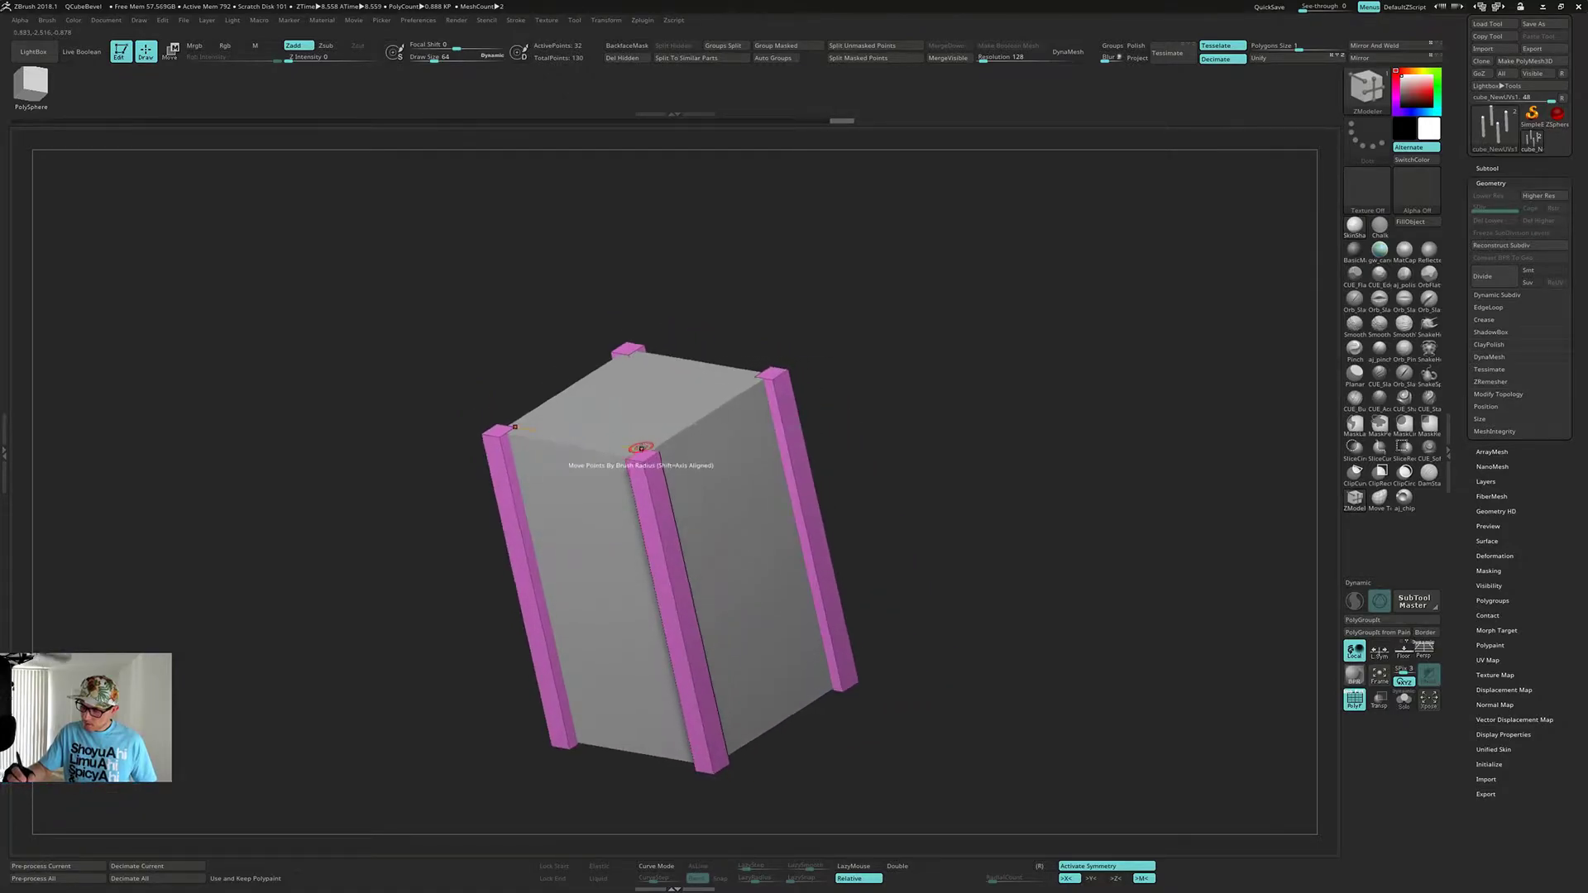
{"action": "key", "text": "ctrl+z"}
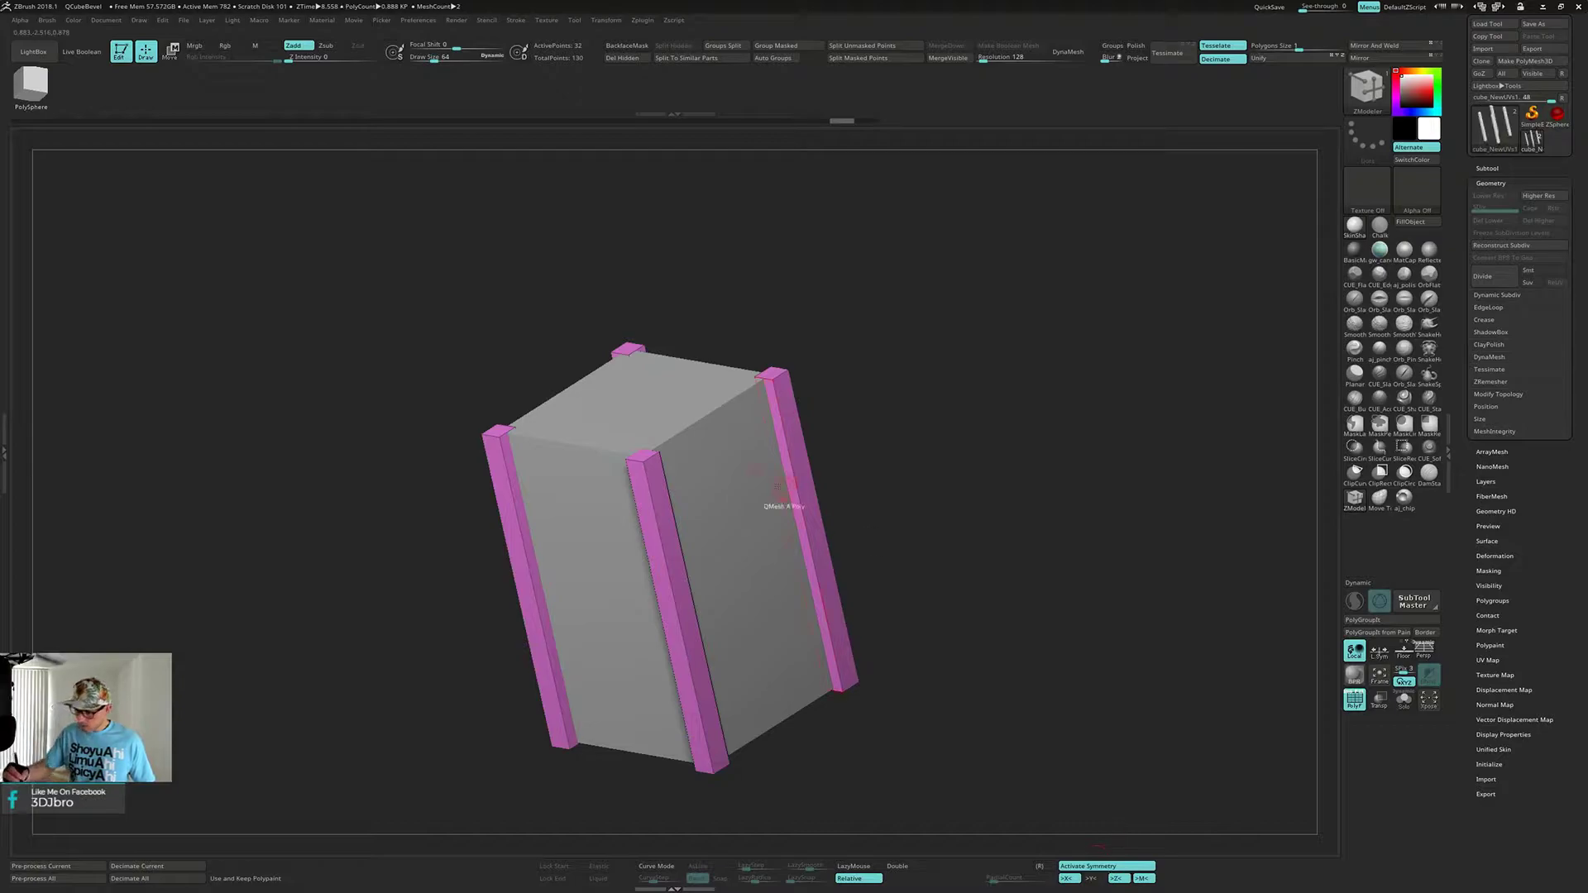
{"action": "left_click_drag", "start_coordinate": [643, 456], "coordinate": [638, 443]}
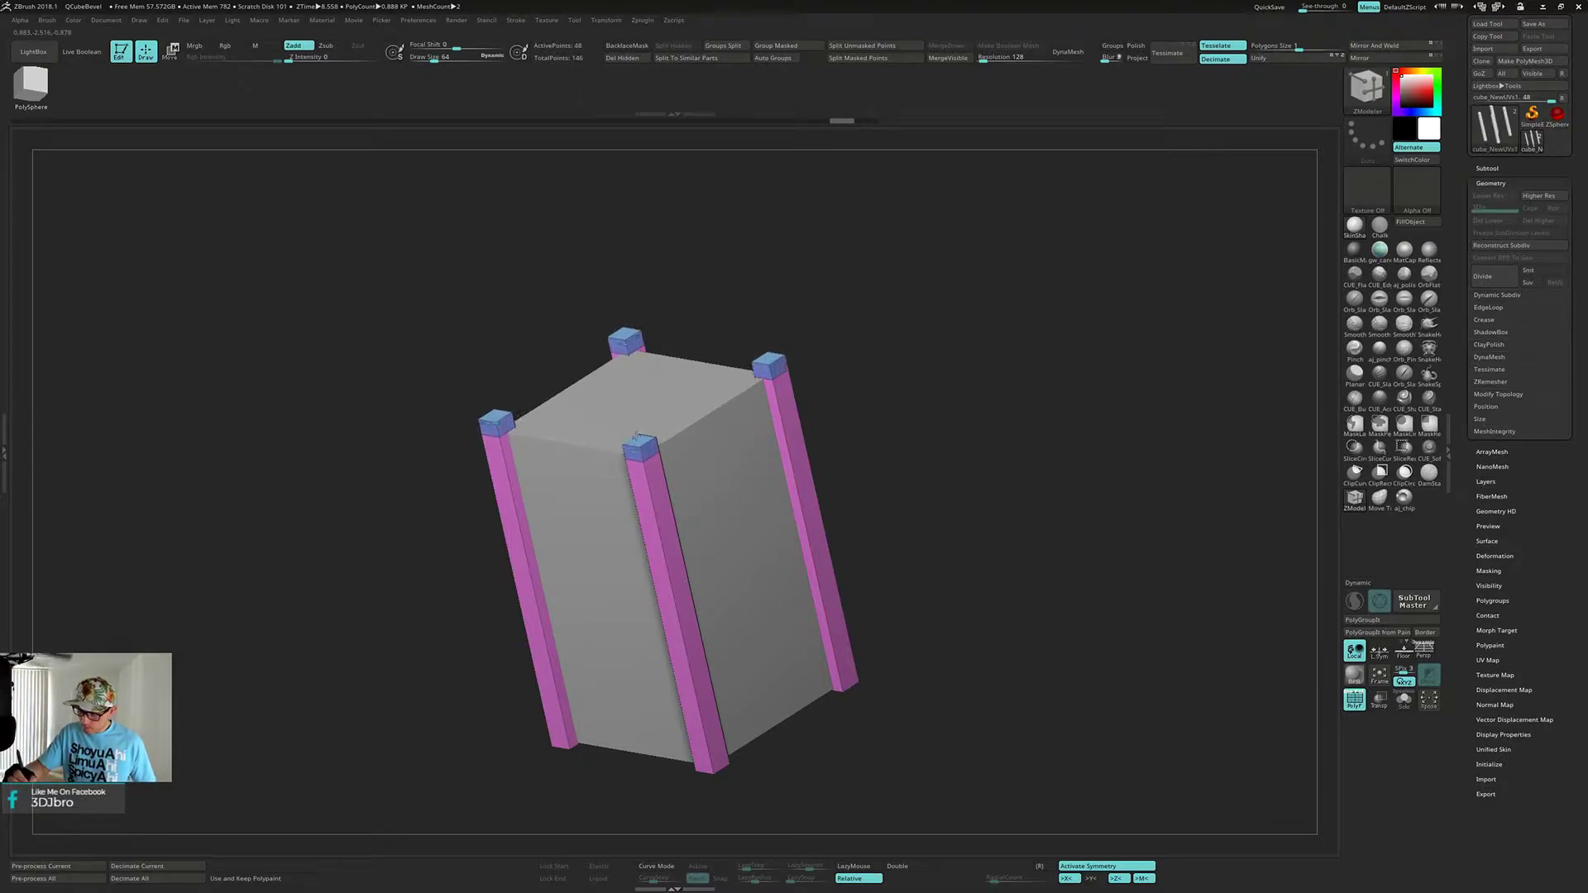
{"action": "left_click_drag", "start_coordinate": [815, 418], "coordinate": [819, 375]}
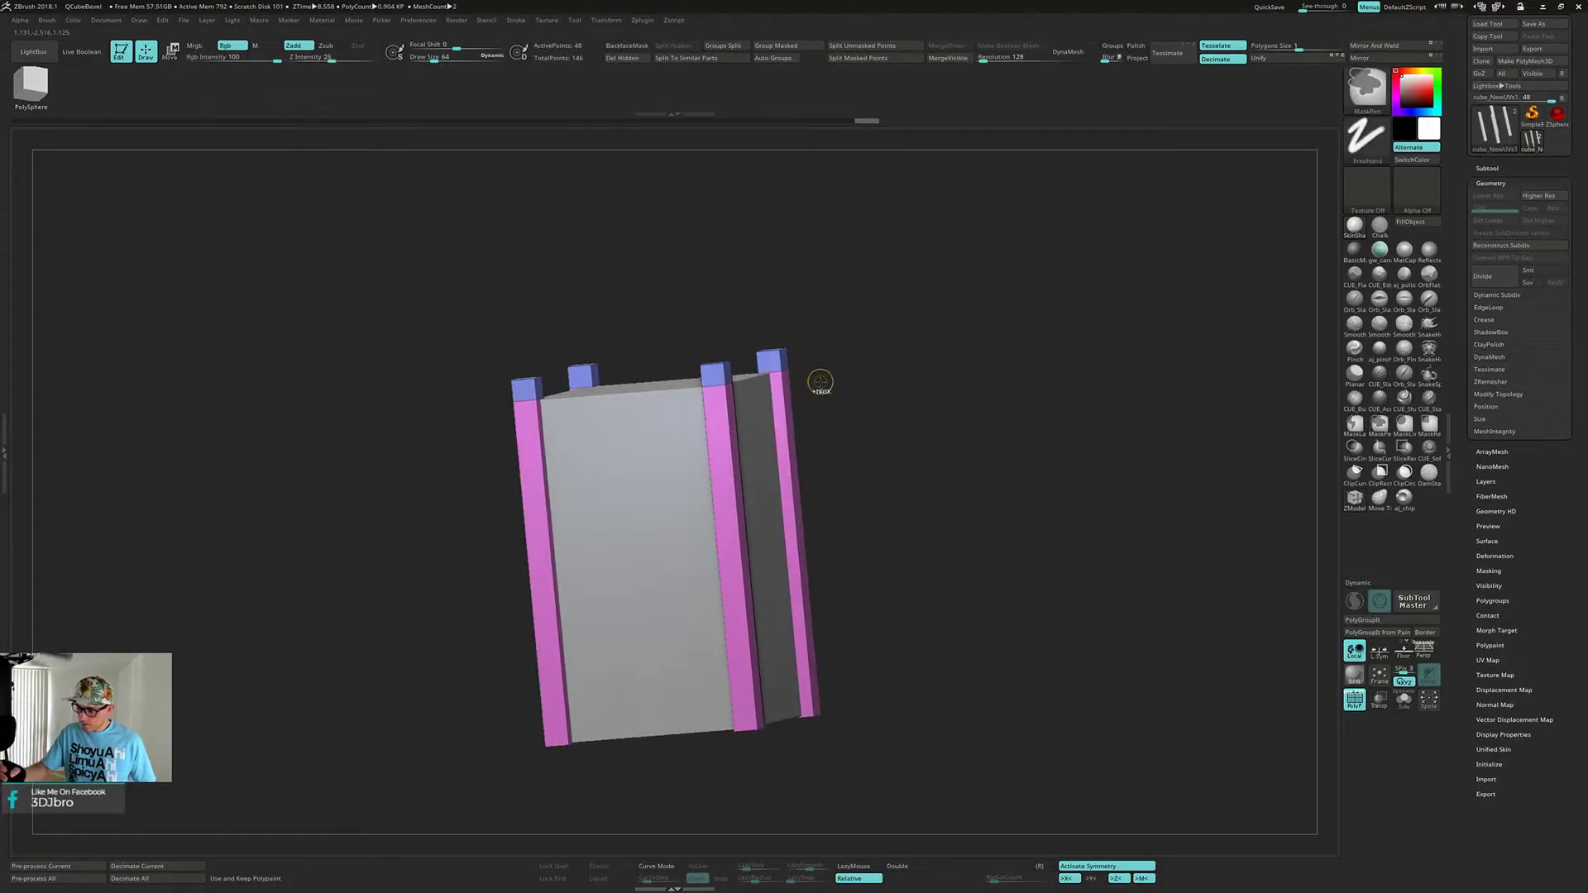
{"action": "key", "text": "ctrl+z"}
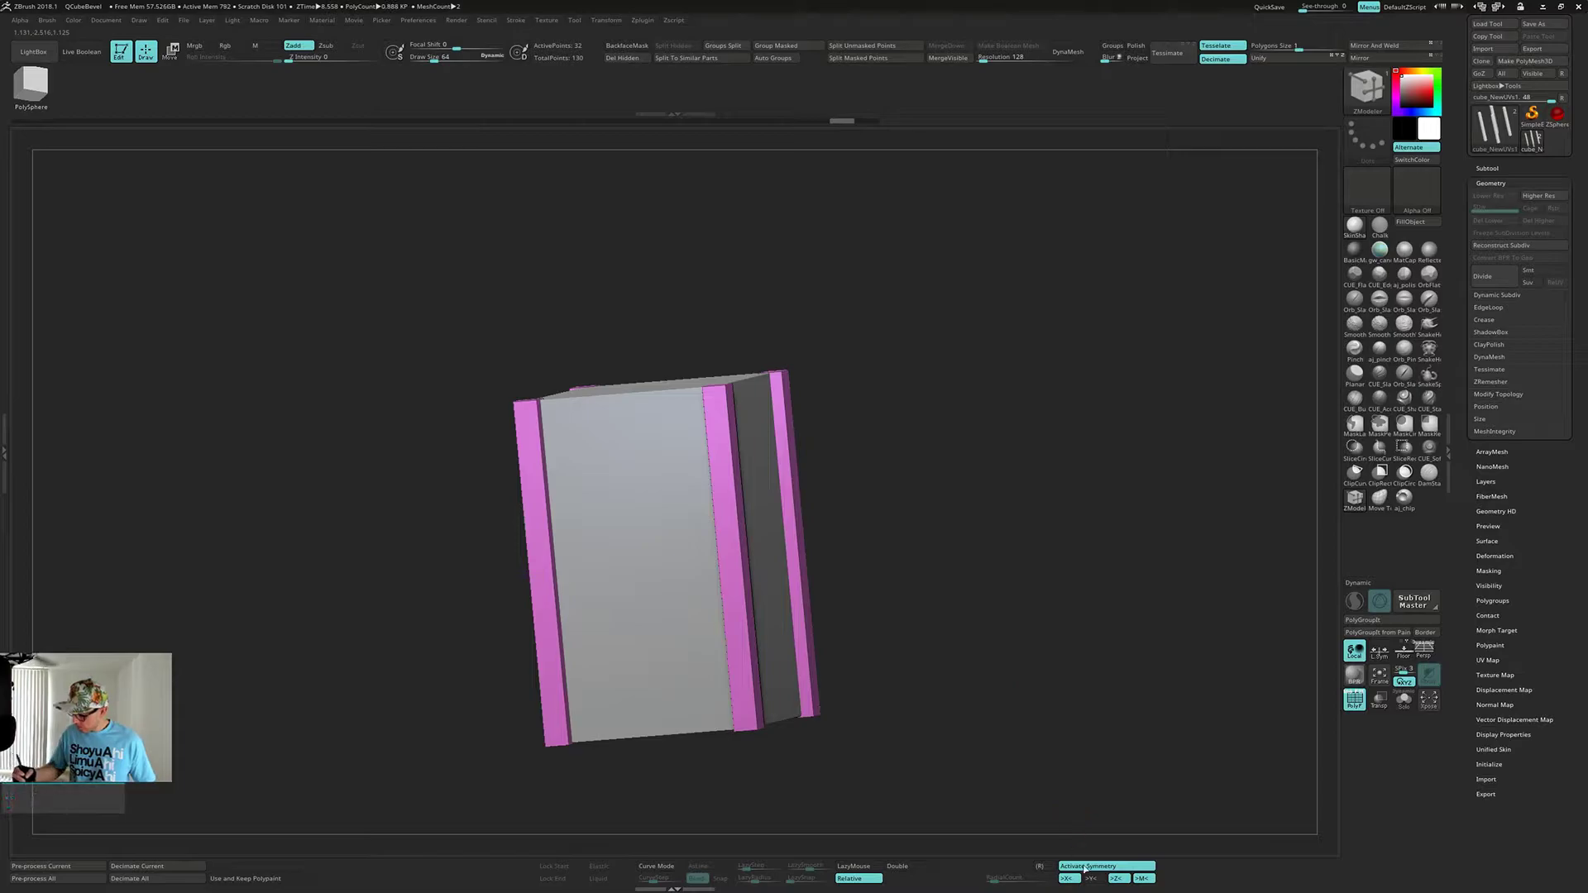
- Enable Y and local symmetry and extrude both ends of the four corner posts past the block with ZModeler
{"action": "left_click", "coordinate": [1092, 879]}
{"action": "left_click_drag", "start_coordinate": [993, 662], "coordinate": [951, 745]}
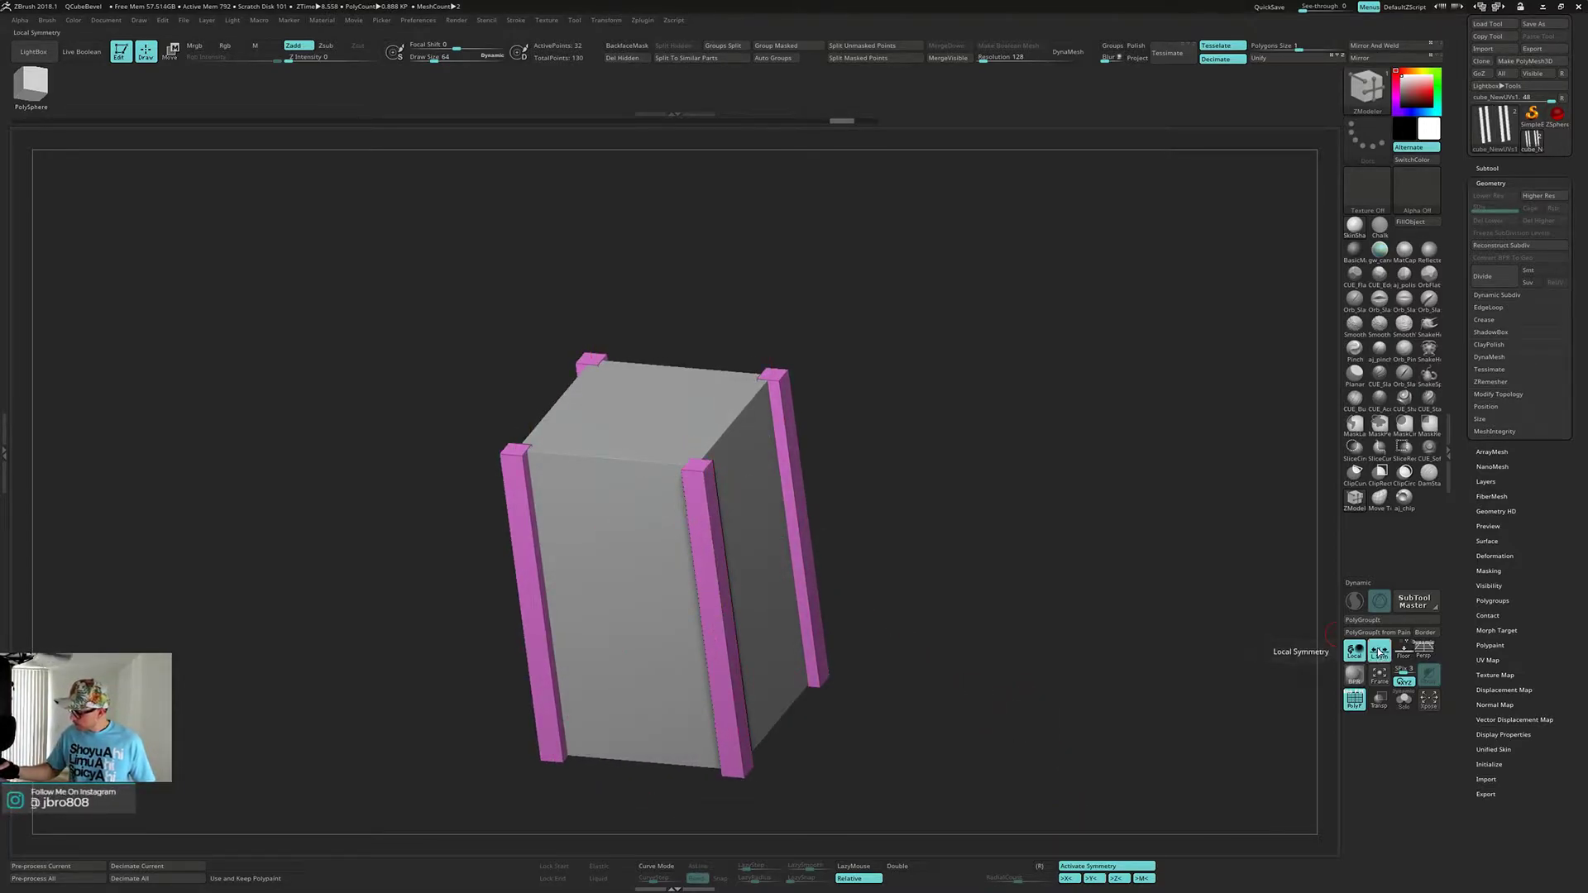
{"action": "left_click_drag", "start_coordinate": [812, 447], "coordinate": [840, 375], "text": "shift"}
{"action": "left_click_drag", "start_coordinate": [839, 375], "coordinate": [773, 399]}
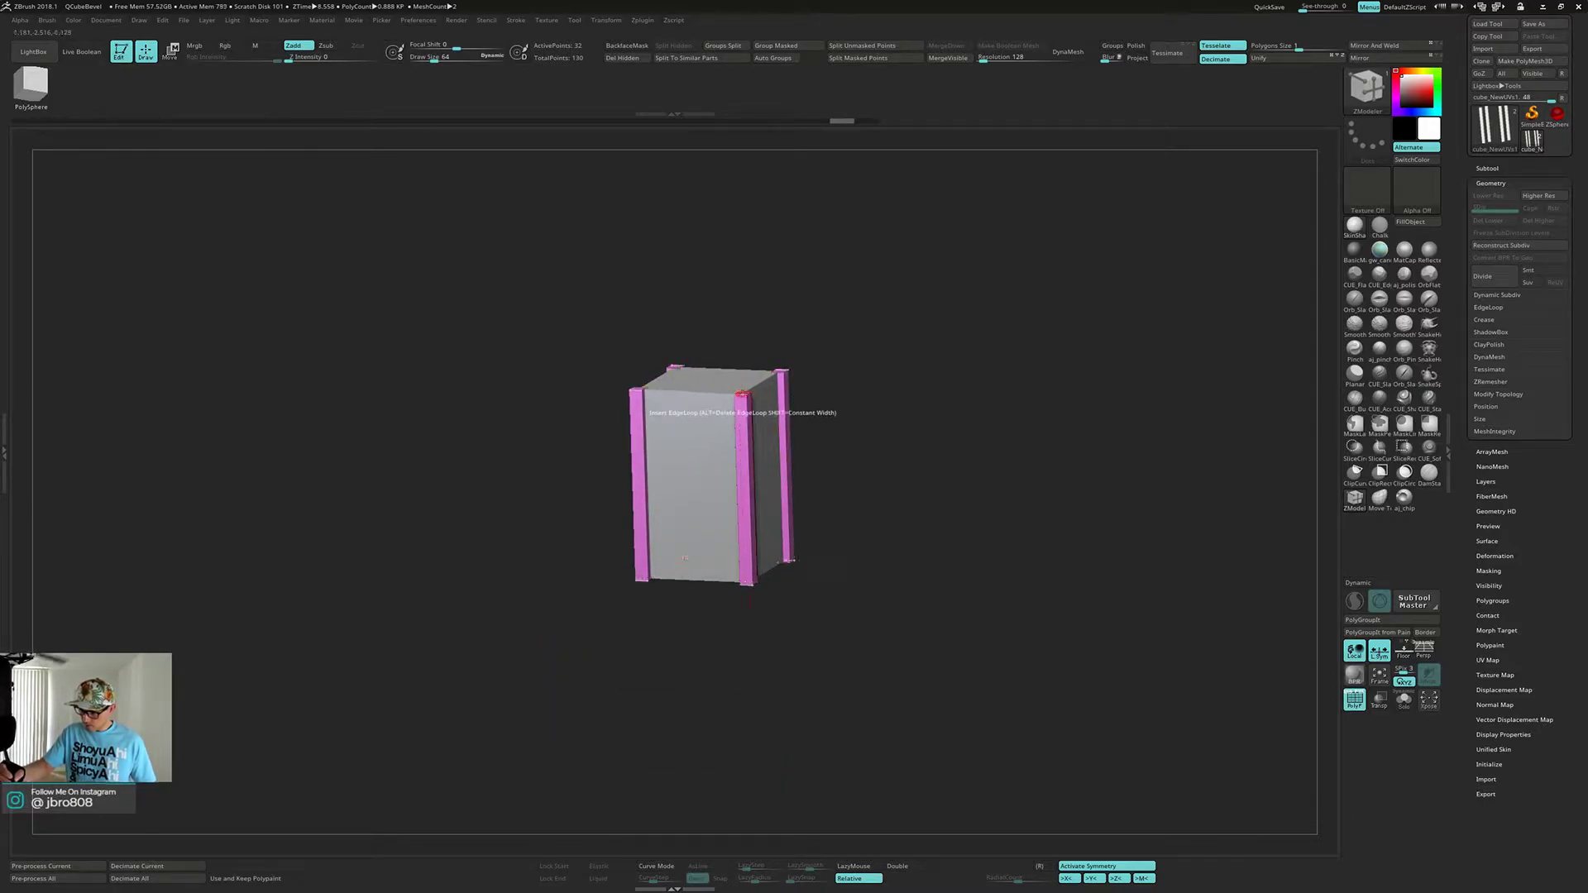
{"action": "left_click_drag", "start_coordinate": [815, 345], "coordinate": [705, 471]}
{"action": "mouse_move", "coordinate": [706, 471]}
{"action": "right_mouse_down"}
{"action": "mouse_move", "coordinate": [733, 464]}
{"action": "mouse_move", "coordinate": [735, 513]}
{"action": "mouse_move", "coordinate": [727, 486]}
{"action": "right_mouse_up"}
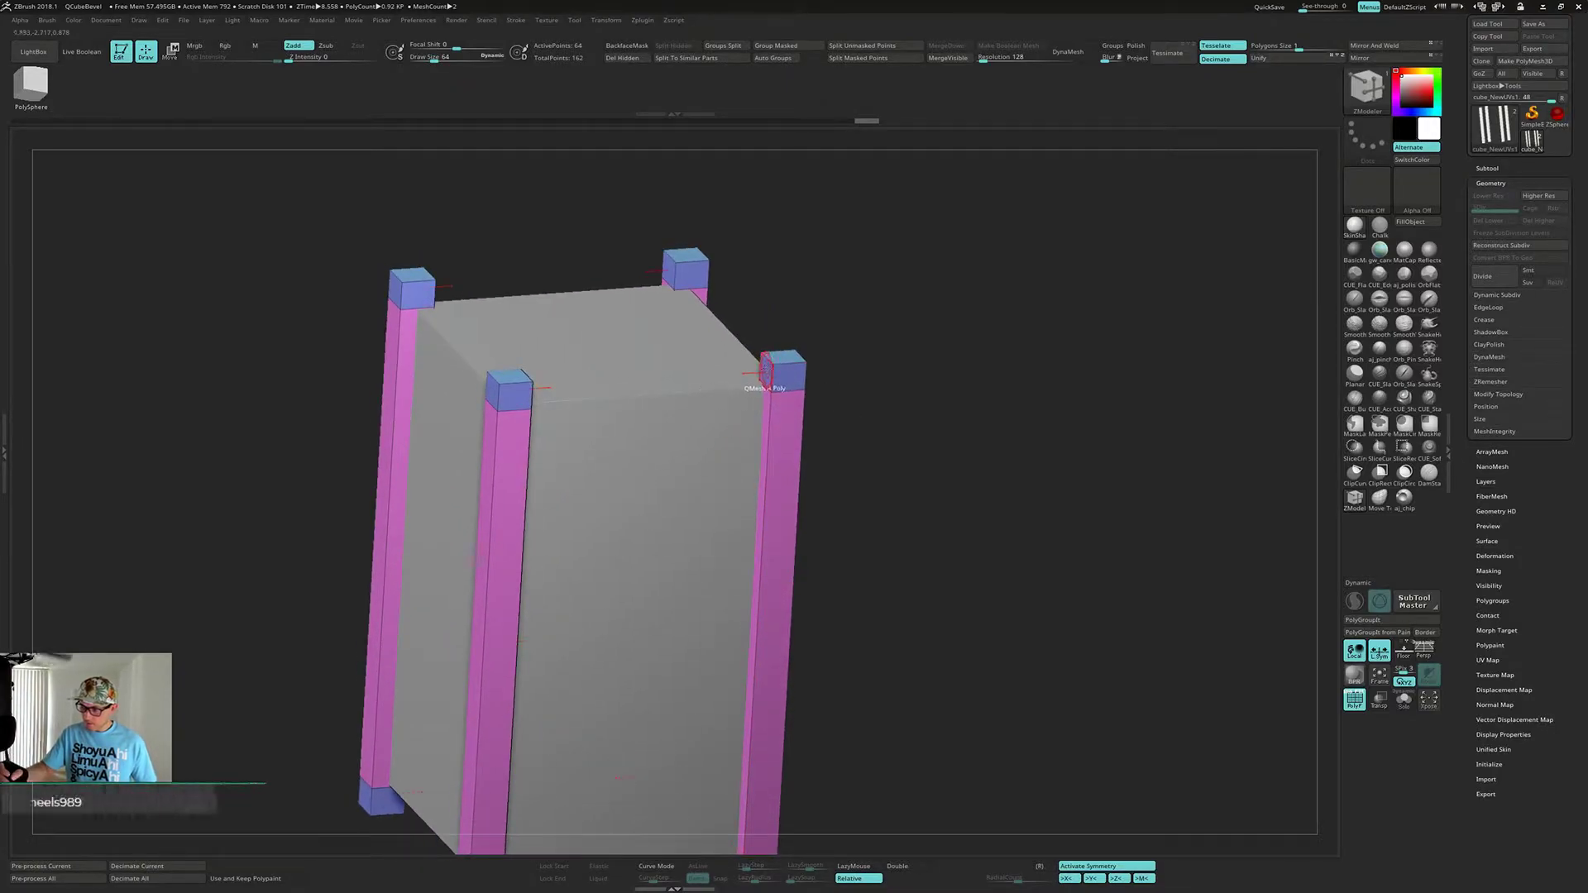
- Set the ZModeler polygon action to Bridge with Two Polys and bridge the facing post ends along two opposite sides of the block
{"action": "key", "text": "space"}
{"action": "left_click", "coordinate": [678, 396]}
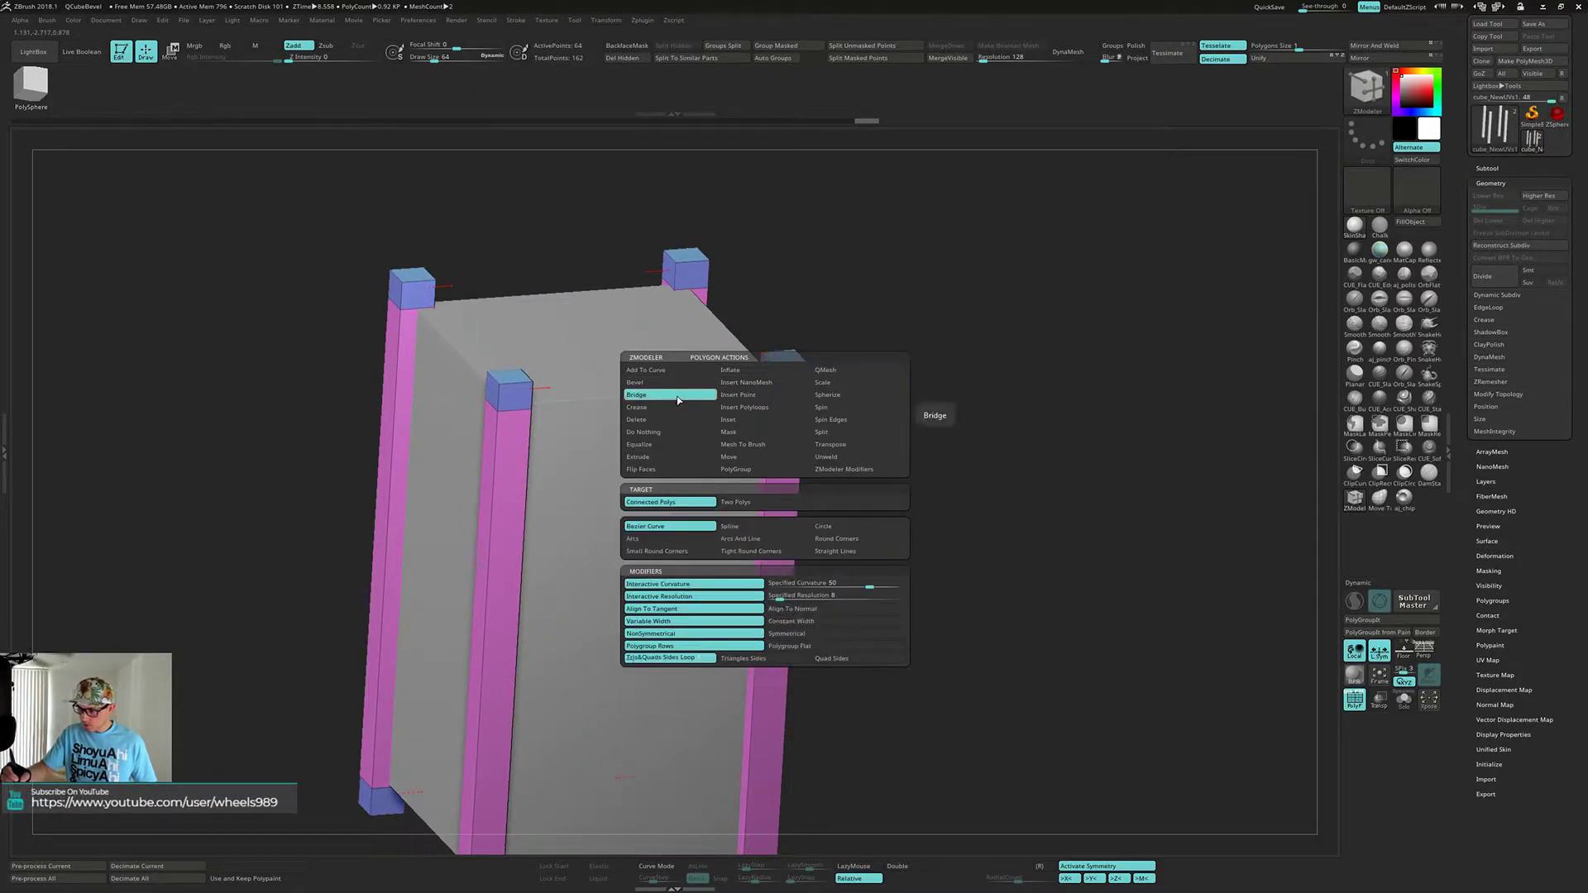
{"action": "left_click", "coordinate": [735, 502]}
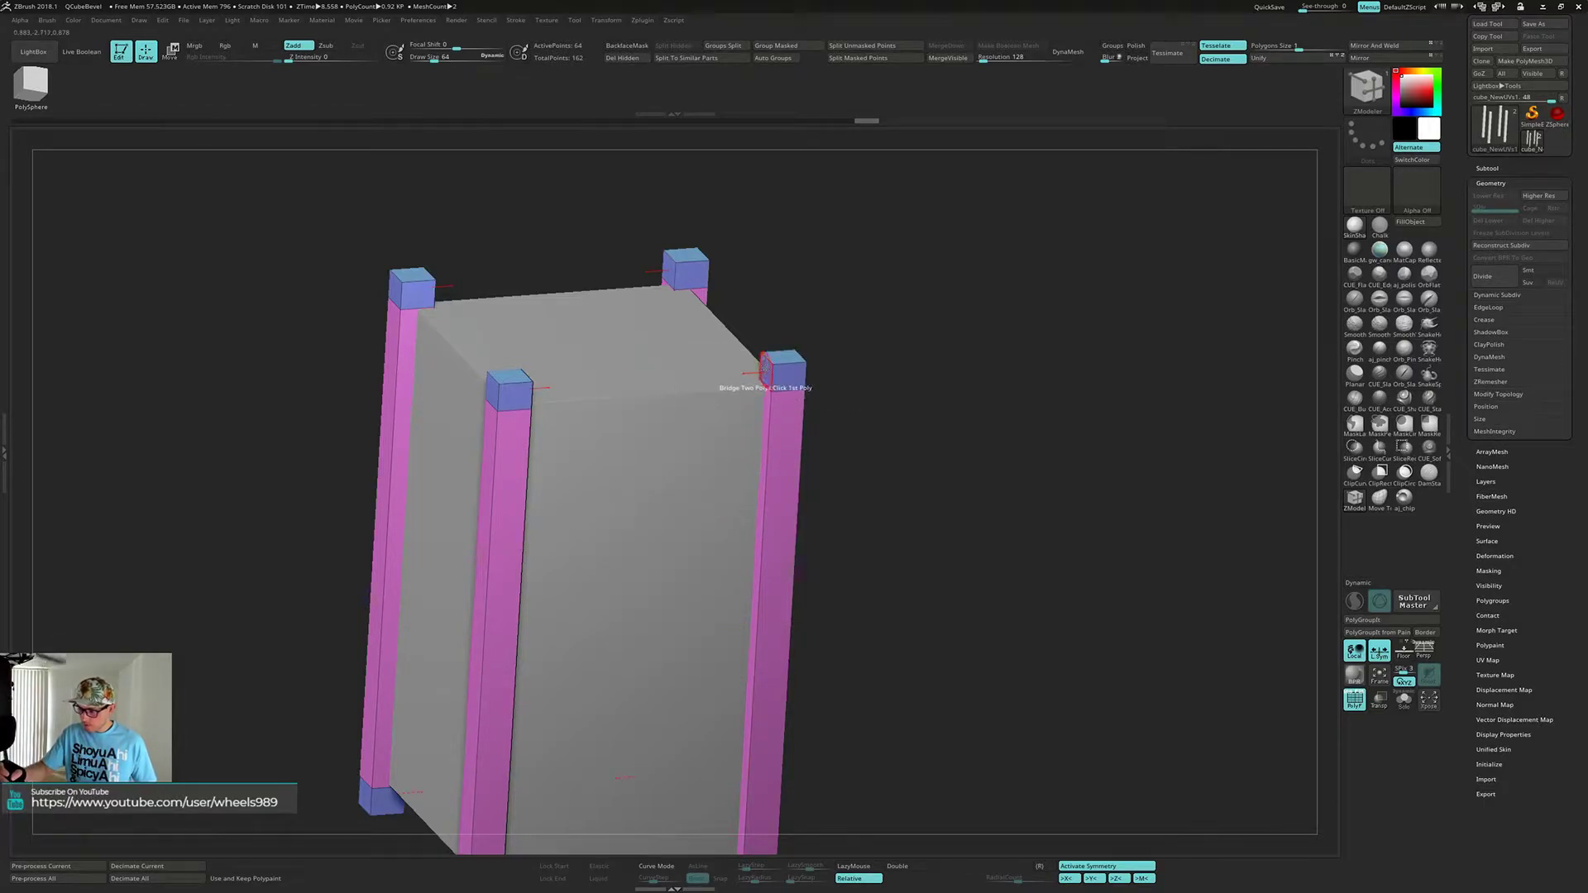
{"action": "right_click_drag", "start_coordinate": [765, 376], "coordinate": [705, 379]}
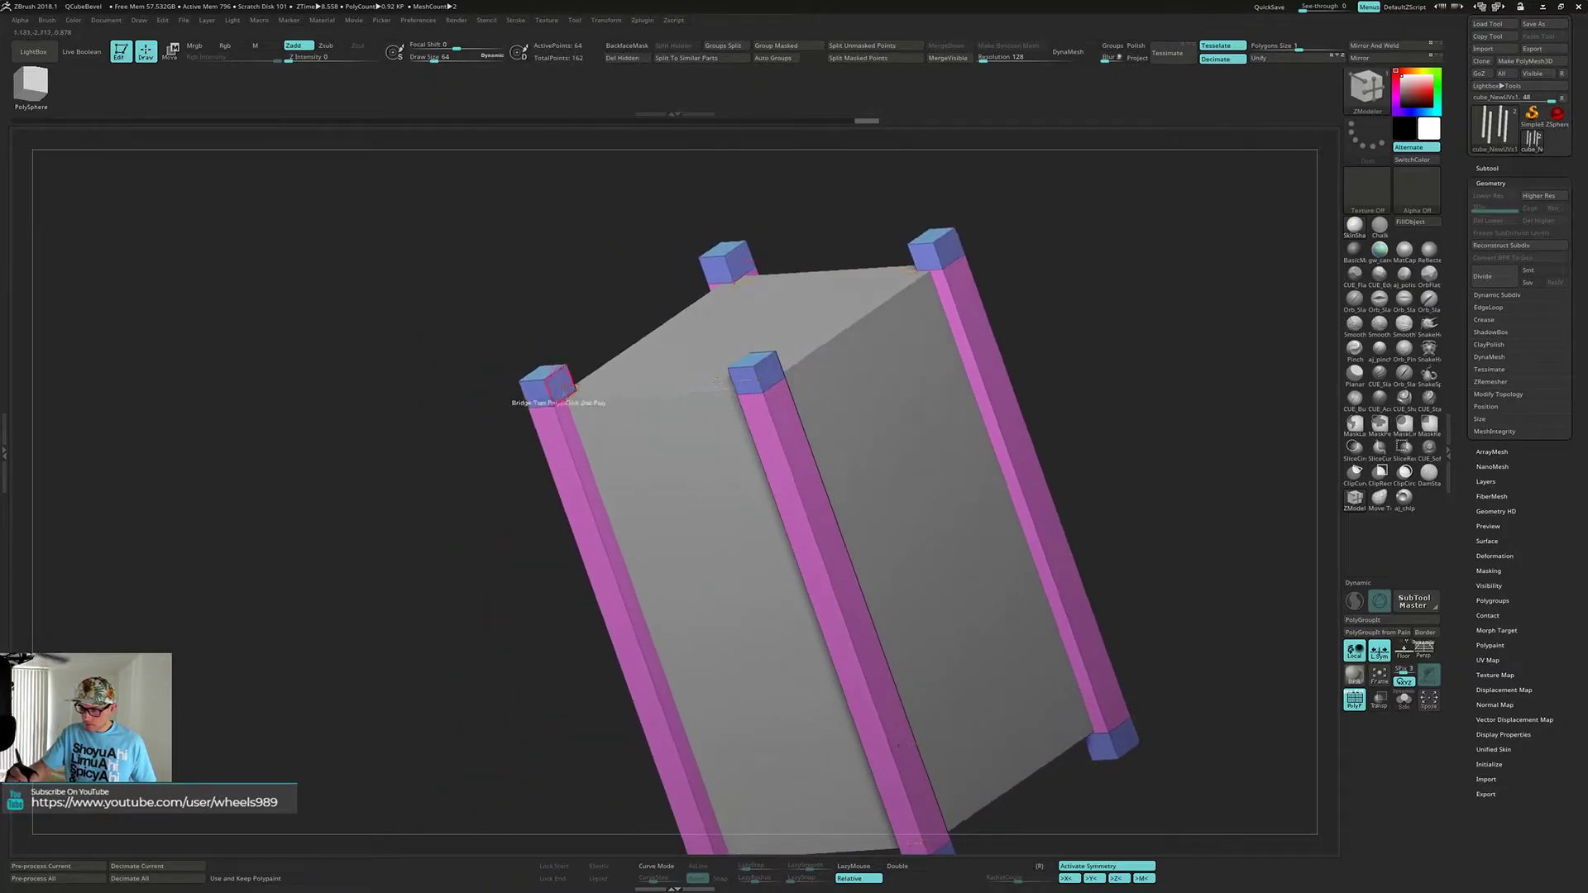
{"action": "left_click", "coordinate": [560, 382]}
{"action": "right_click_drag", "start_coordinate": [853, 388], "coordinate": [819, 319]}
{"action": "left_click", "coordinate": [927, 257]}
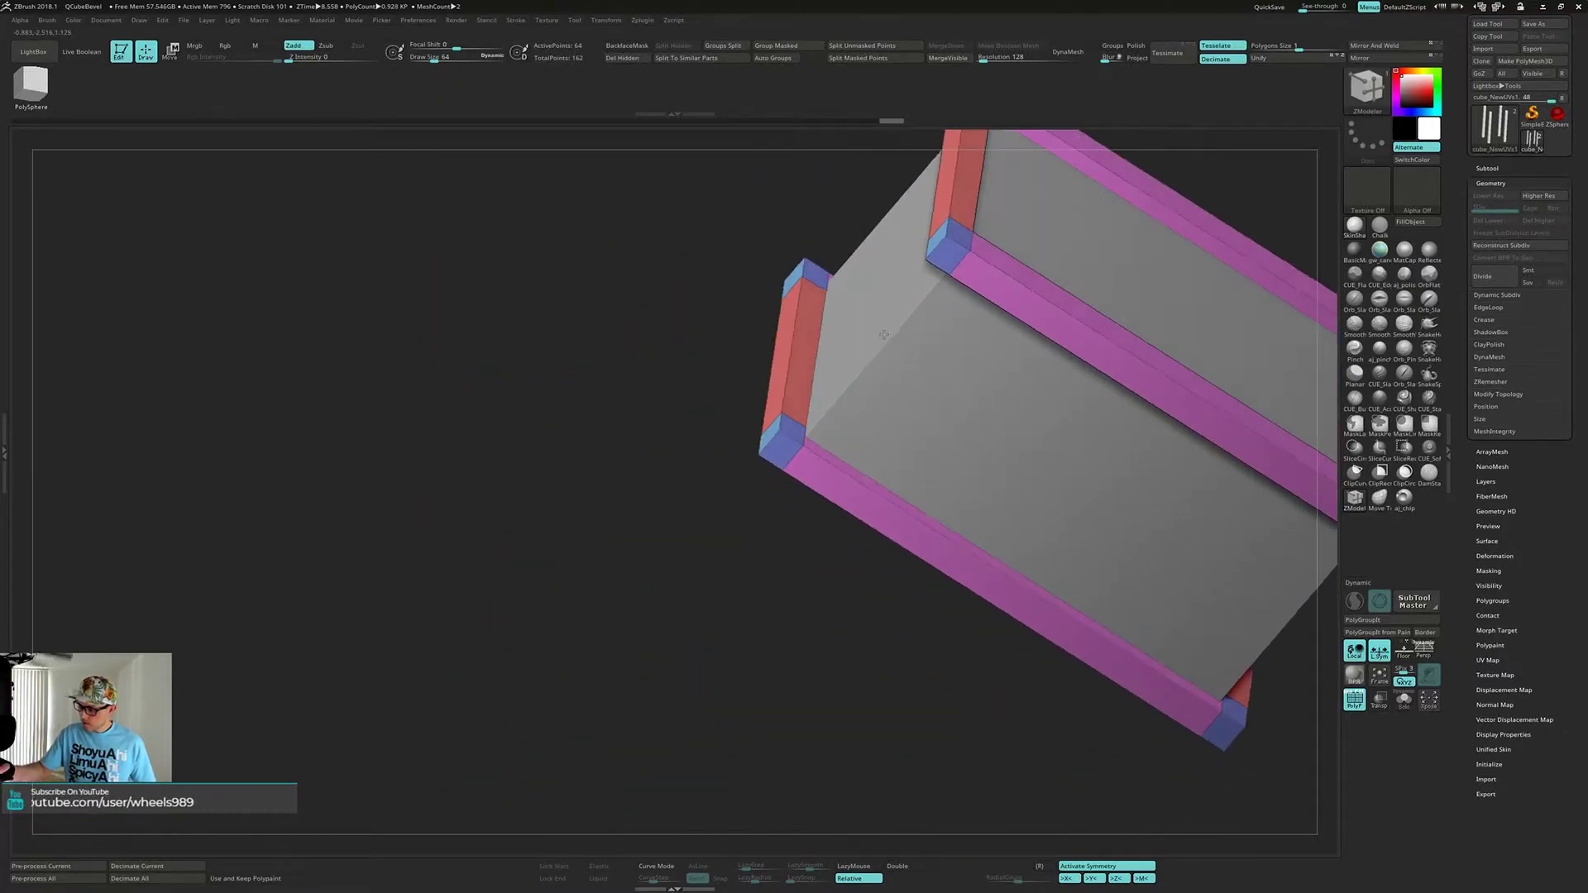
- Bridge the post ends along a third side of the block and try bridging the remaining open side
{"action": "left_click", "coordinate": [789, 428]}
{"action": "right_click_drag", "start_coordinate": [792, 432], "coordinate": [831, 440]}
{"action": "right_click_drag", "start_coordinate": [513, 295], "coordinate": [936, 587]}
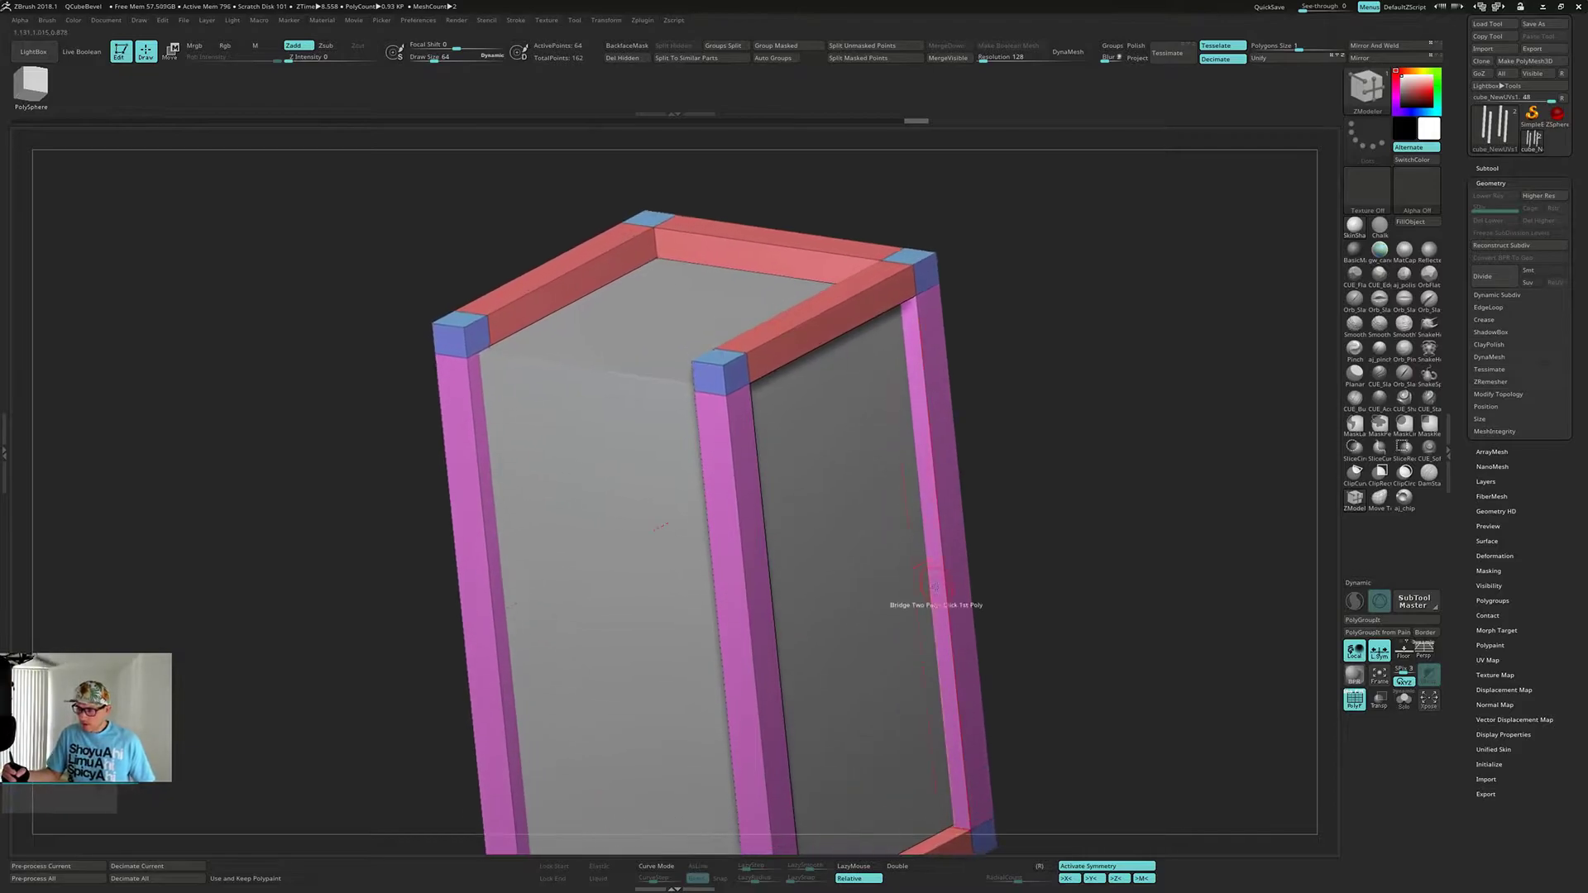
{"action": "right_click_drag", "start_coordinate": [1059, 541], "coordinate": [992, 552]}
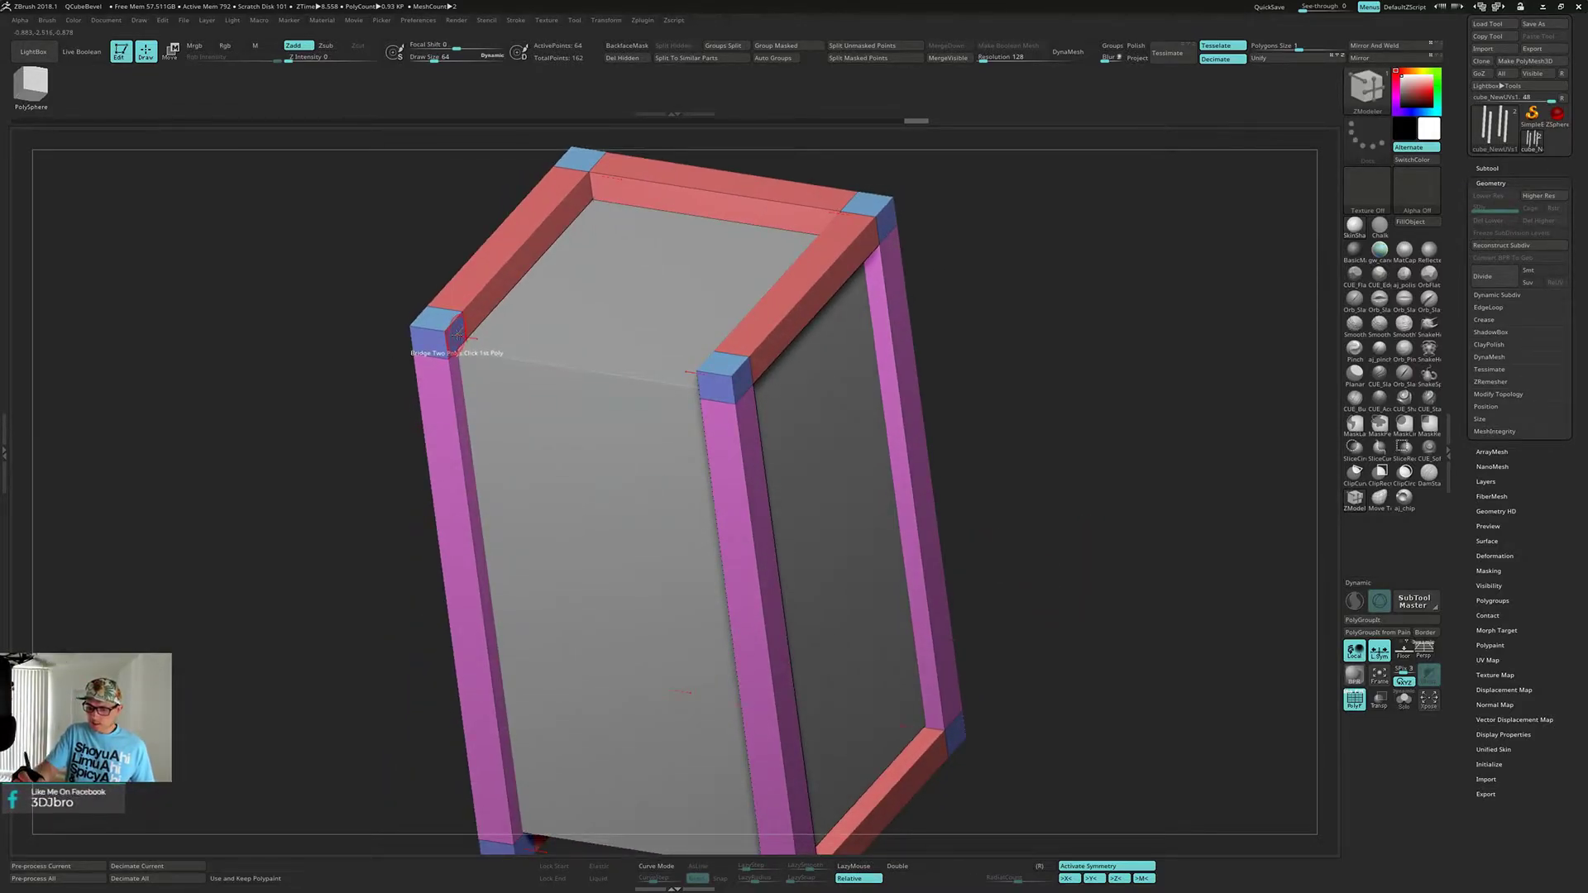
{"action": "right_click_drag", "start_coordinate": [513, 337], "coordinate": [649, 362]}
- Apply Mirror And Weld to the frame of posts and rails
{"action": "right_click_drag", "start_coordinate": [1101, 511], "coordinate": [1086, 599], "text": "shift"}
{"action": "right_click_drag", "start_coordinate": [1120, 685], "coordinate": [1096, 571], "text": "ctrl"}
{"action": "right_click_drag", "start_coordinate": [1164, 423], "coordinate": [1130, 443], "text": "shift"}
{"action": "right_click_drag", "start_coordinate": [923, 518], "coordinate": [1089, 590], "text": "alt"}
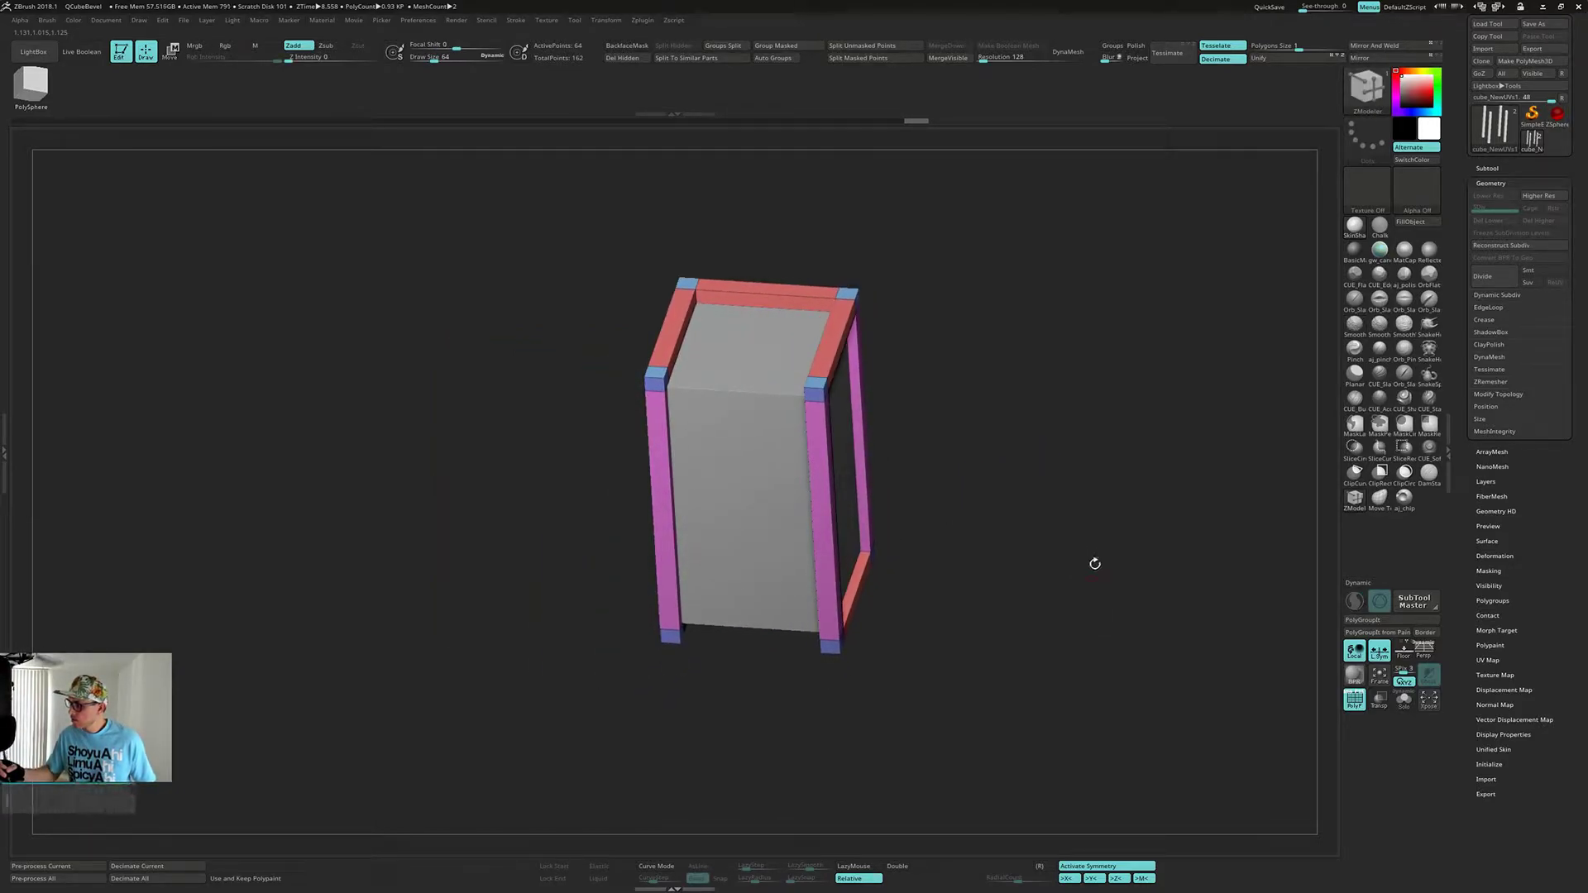
{"action": "left_click", "coordinate": [1439, 46]}
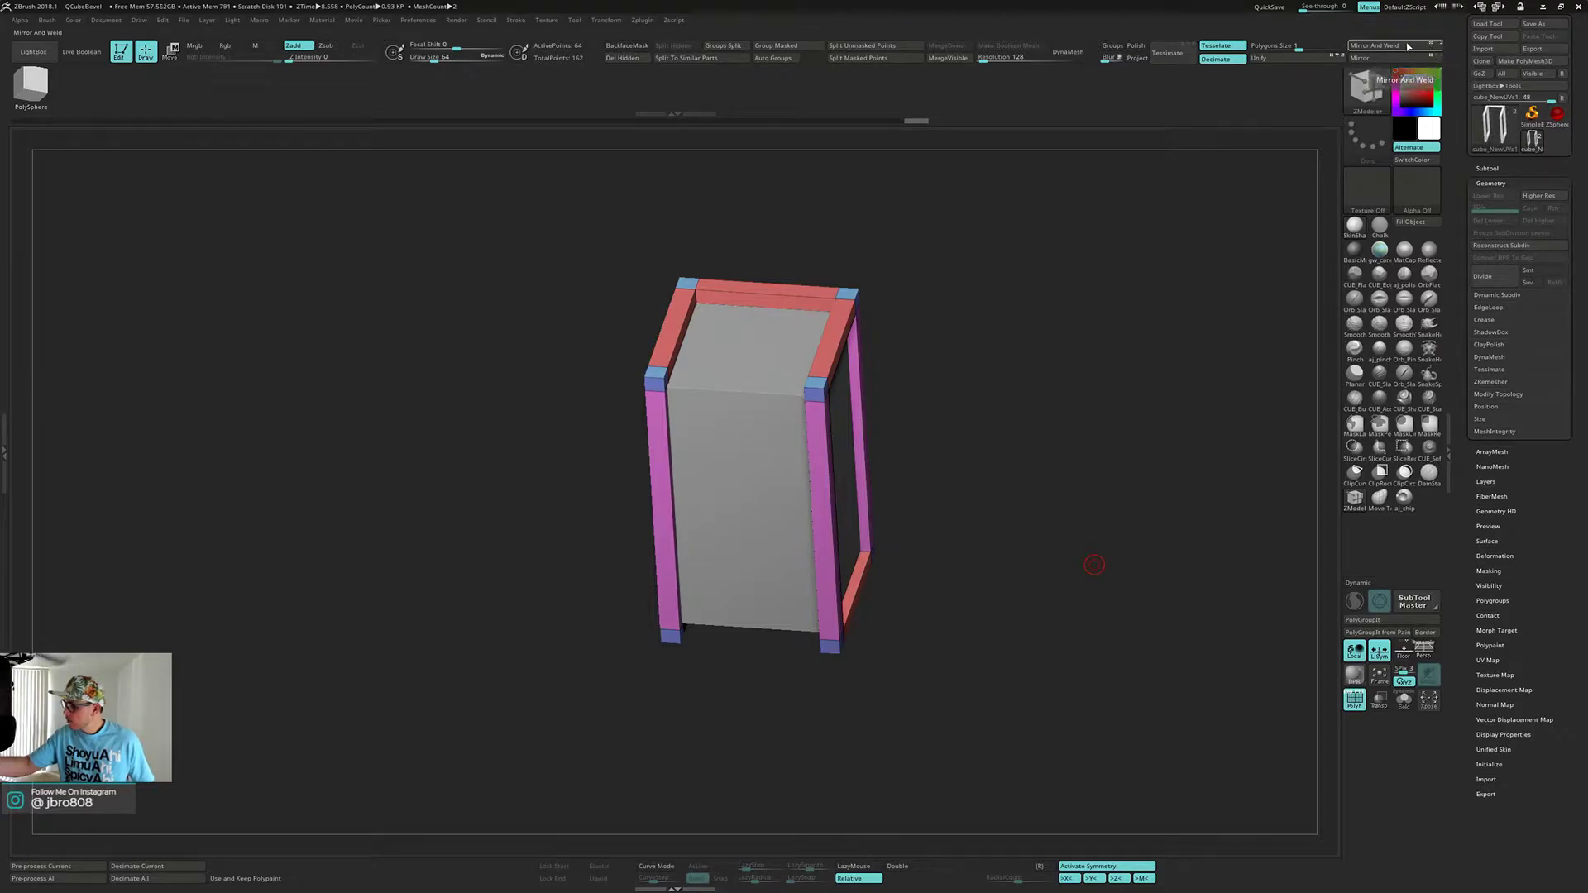
{"action": "left_click", "coordinate": [1409, 47]}
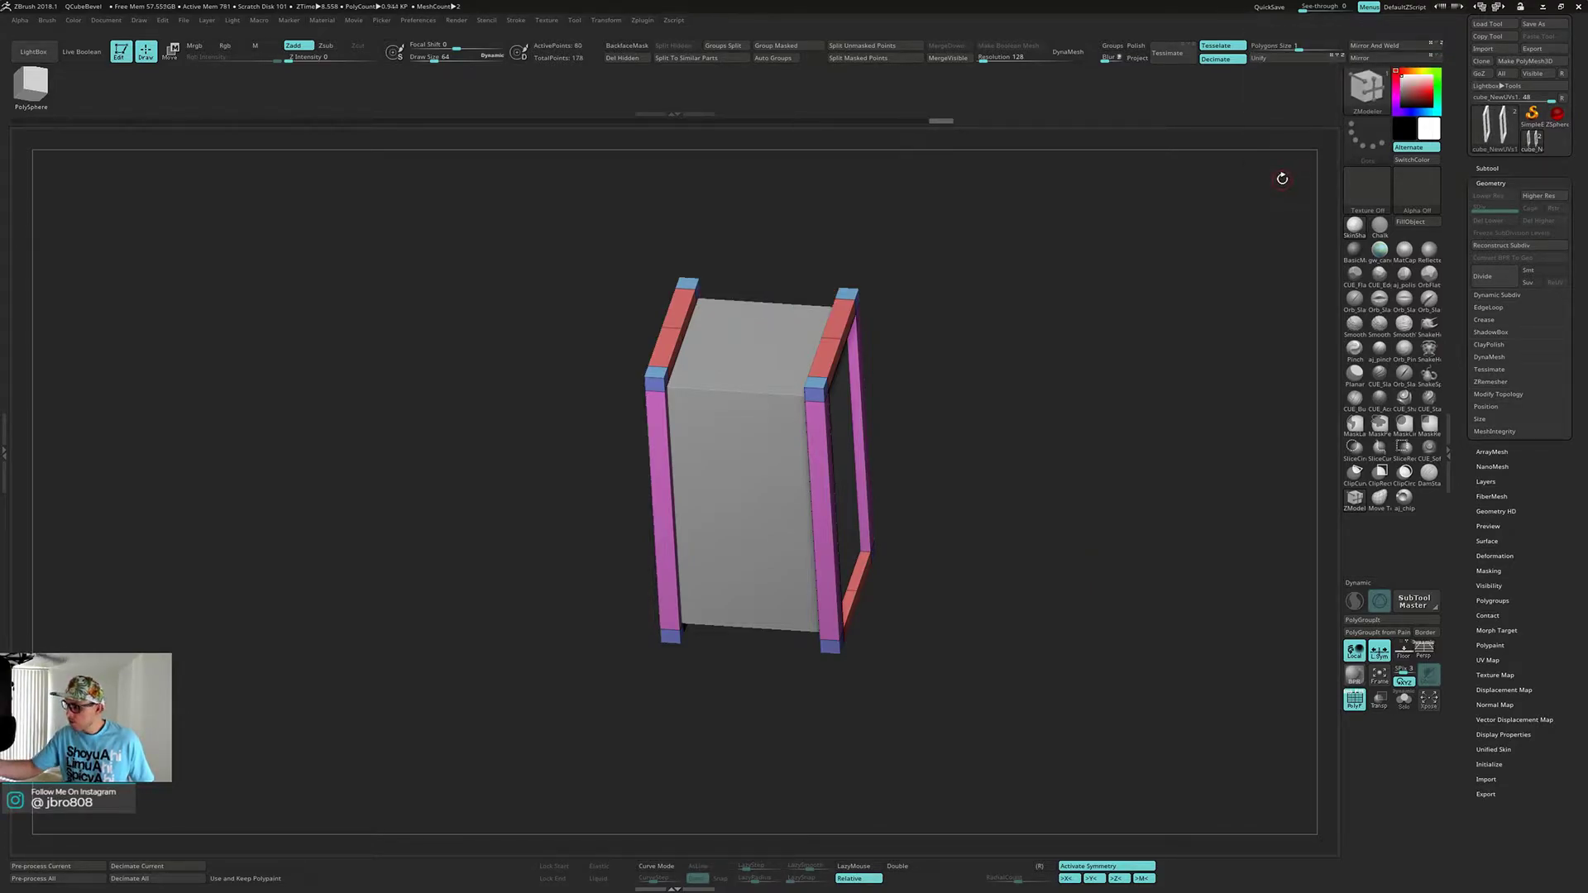
- Bridge the post ends across one of the frame's open sides
{"action": "left_click_drag", "start_coordinate": [1148, 302], "coordinate": [1016, 415]}
{"action": "left_click_drag", "start_coordinate": [1016, 415], "coordinate": [881, 438], "text": "alt"}
{"action": "left_click_drag", "start_coordinate": [712, 407], "coordinate": [693, 403]}
{"action": "left_click_drag", "start_coordinate": [1141, 381], "coordinate": [791, 390]}
{"action": "left_click_drag", "start_coordinate": [993, 380], "coordinate": [815, 382]}
{"action": "left_click", "coordinate": [804, 347]}
{"action": "left_click", "coordinate": [804, 348]}
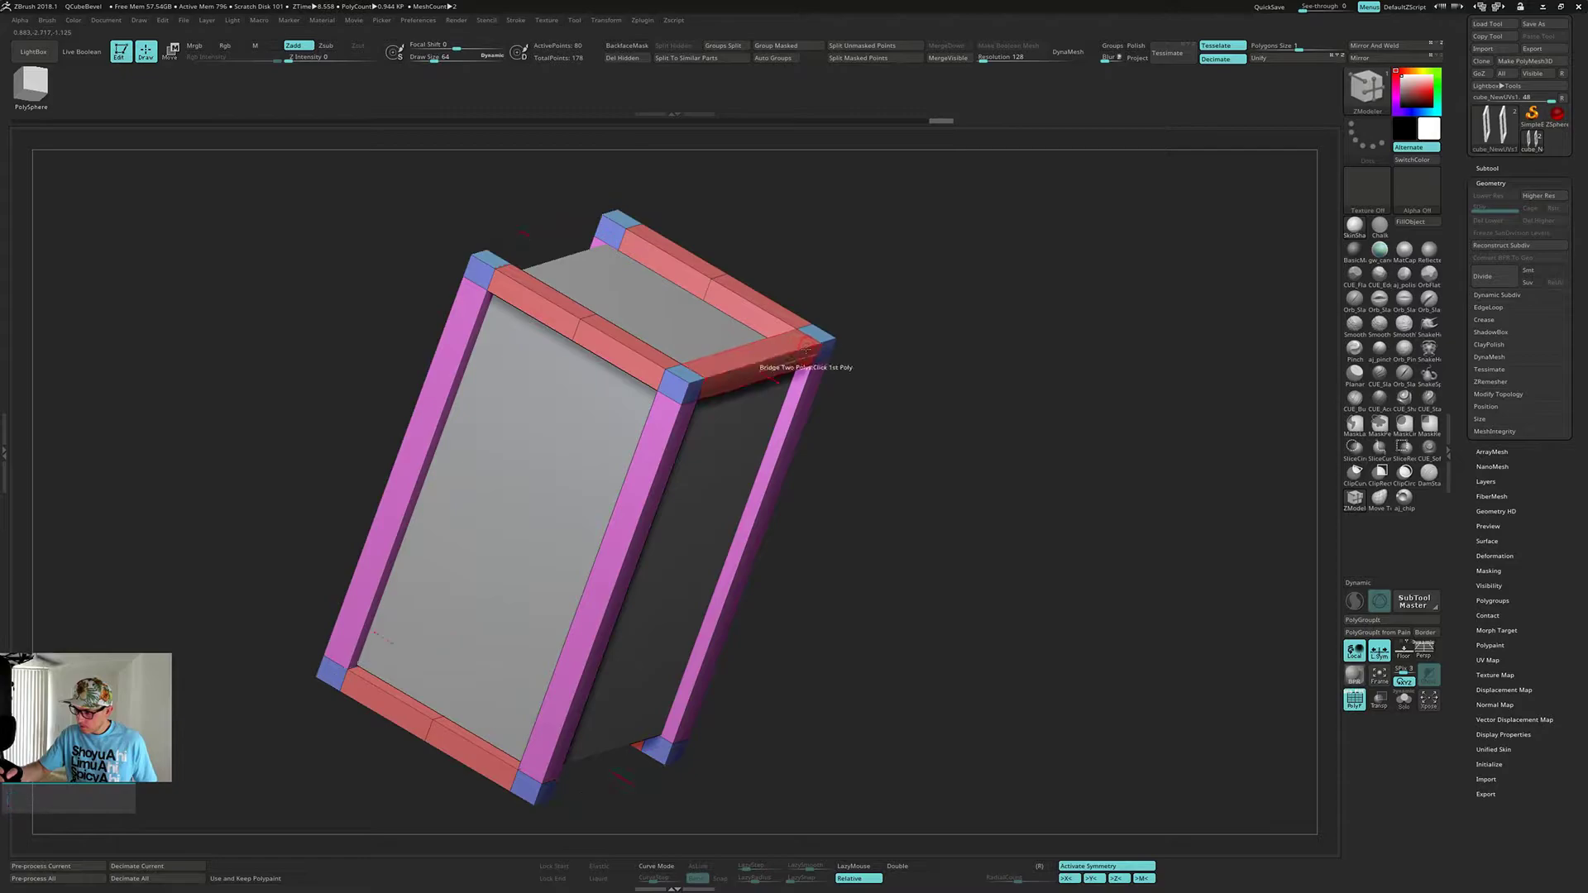
{"action": "left_click_drag", "start_coordinate": [619, 274], "coordinate": [643, 281]}
{"action": "mouse_move", "coordinate": [644, 282]}
{"action": "right_mouse_down"}
{"action": "mouse_move", "coordinate": [717, 295]}
{"action": "mouse_move", "coordinate": [646, 312]}
{"action": "right_mouse_up"}
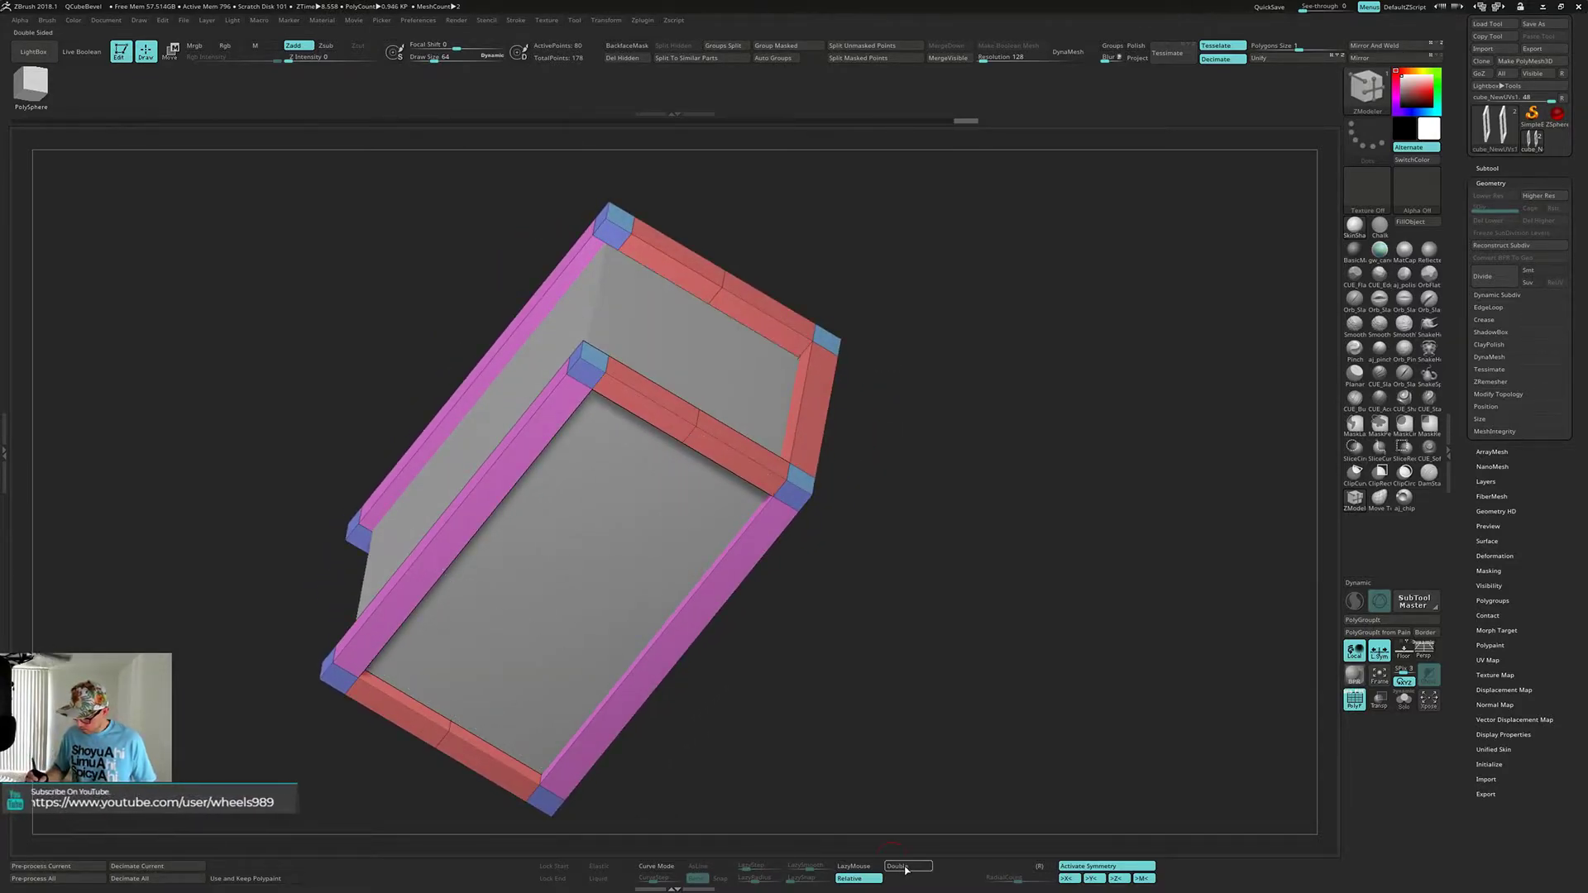
- Turn on double-sided display and complete the frame's missing rails with Mirror And Weld
{"action": "right_click_drag", "start_coordinate": [919, 621], "coordinate": [806, 499]}
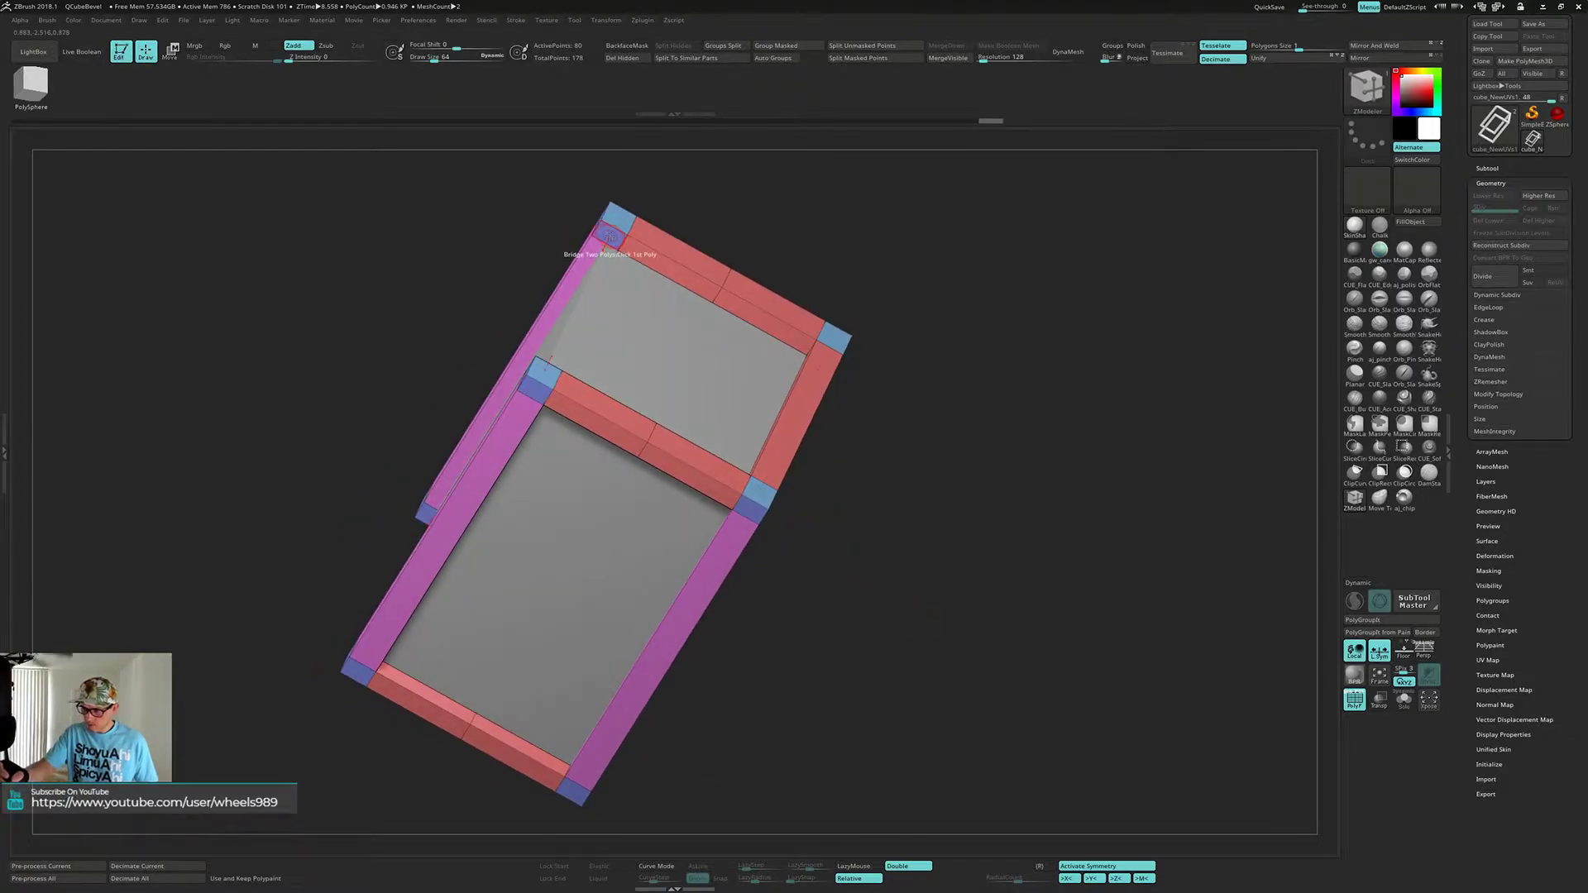
{"action": "right_click_drag", "start_coordinate": [611, 239], "coordinate": [549, 341]}
{"action": "right_click_drag", "start_coordinate": [443, 414], "coordinate": [488, 430]}
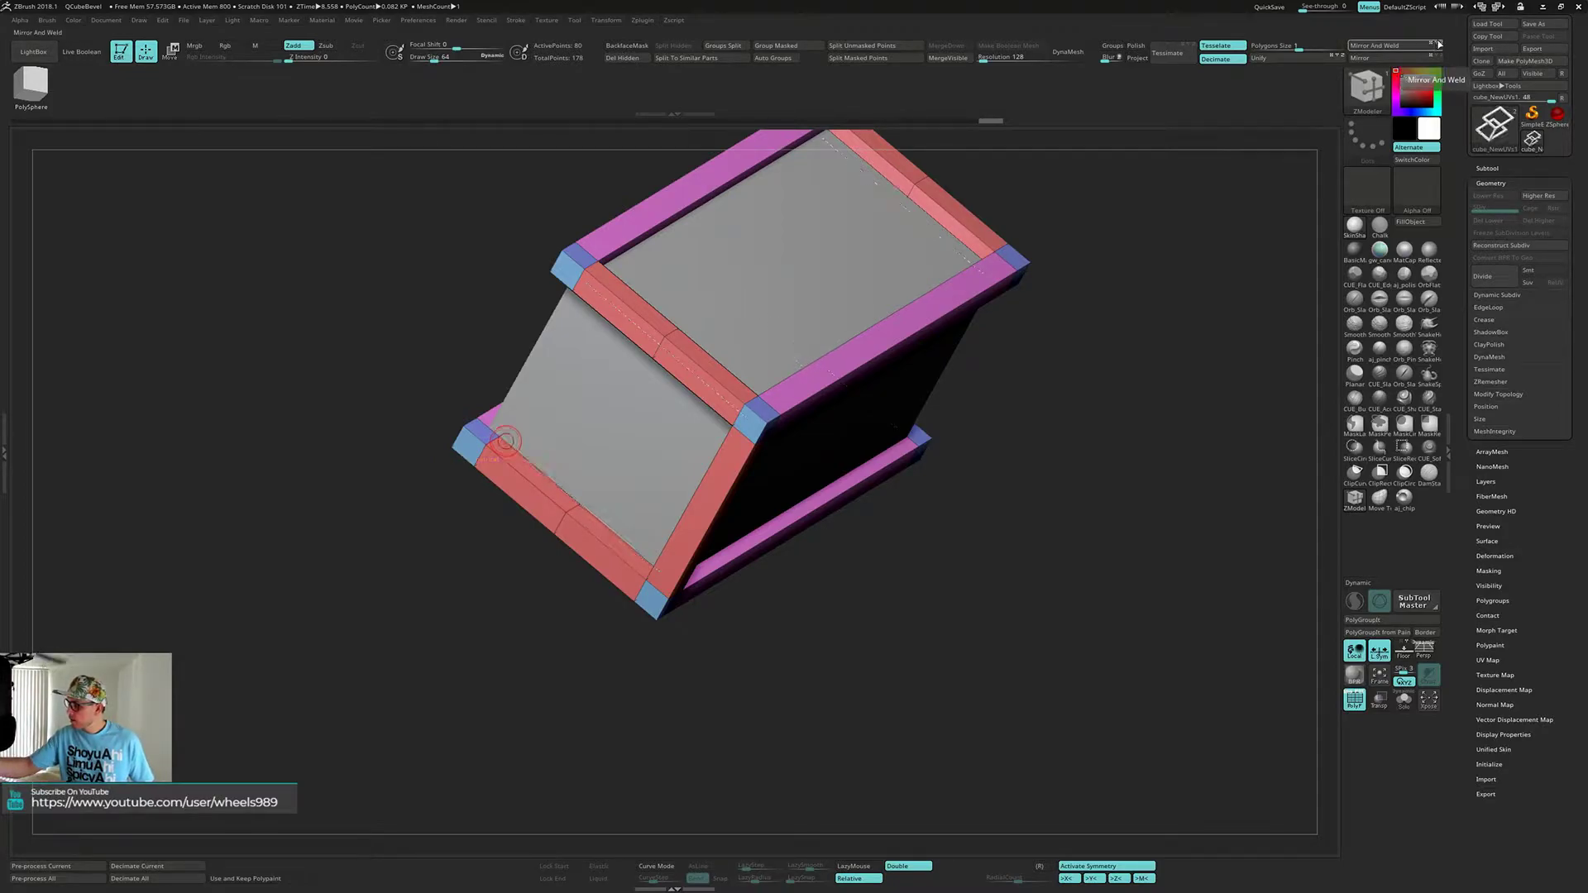
{"action": "left_click", "coordinate": [1413, 45]}
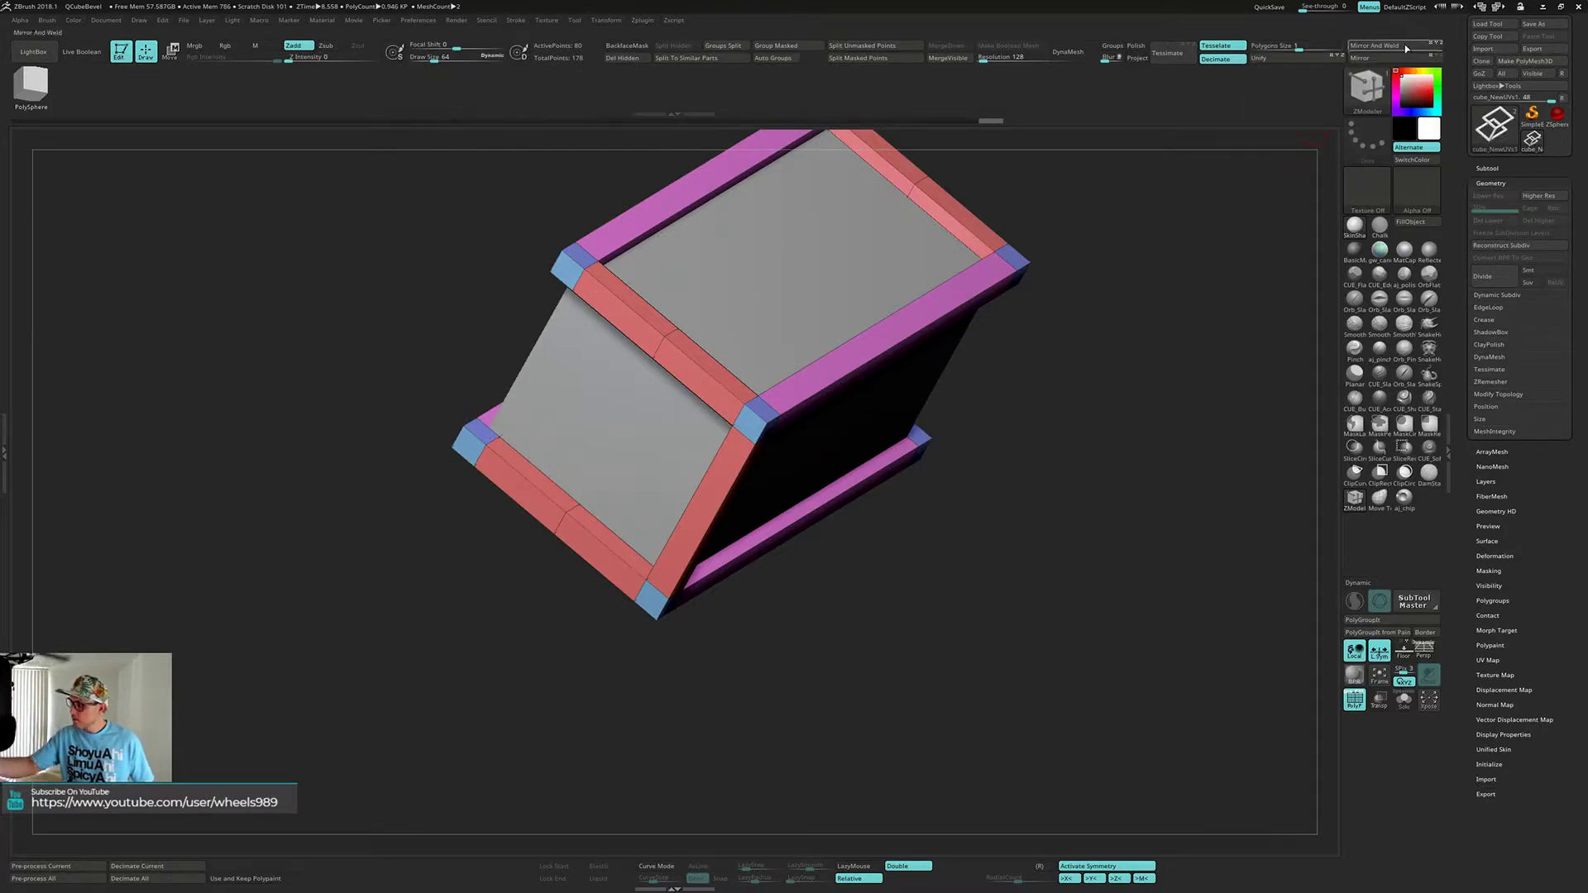
{"action": "left_click_drag", "start_coordinate": [1092, 427], "coordinate": [1053, 495]}
{"action": "left_click_drag", "start_coordinate": [1035, 585], "coordinate": [1037, 545], "text": "alt"}
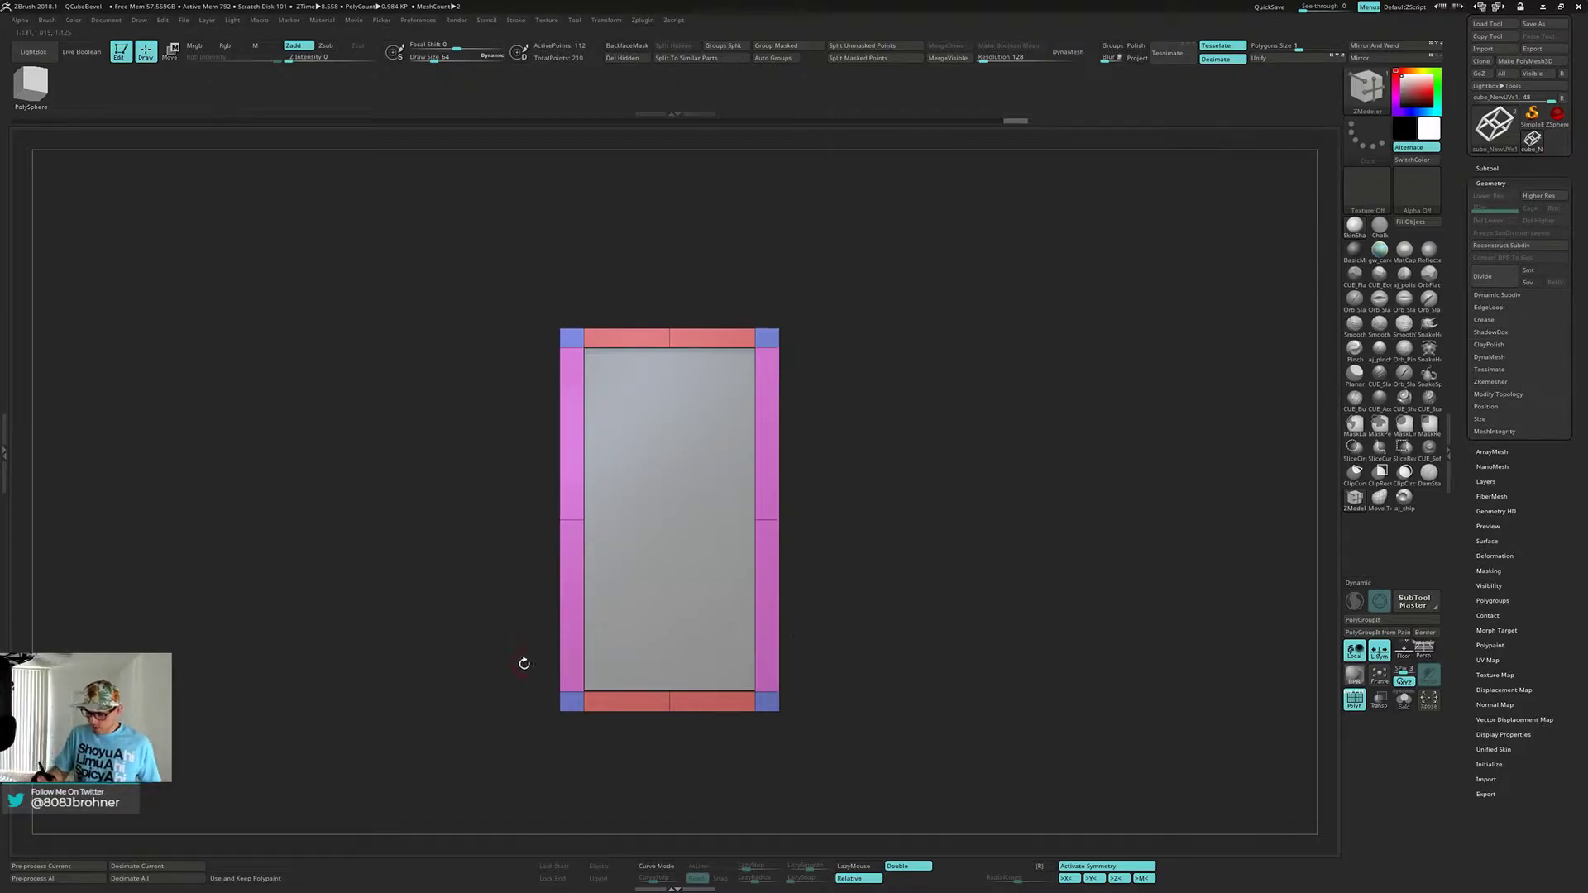
- Turn off symmetry and clear the trial mask from the frame
{"action": "left_click_drag", "start_coordinate": [498, 661], "coordinate": [845, 750], "text": "ctrl"}
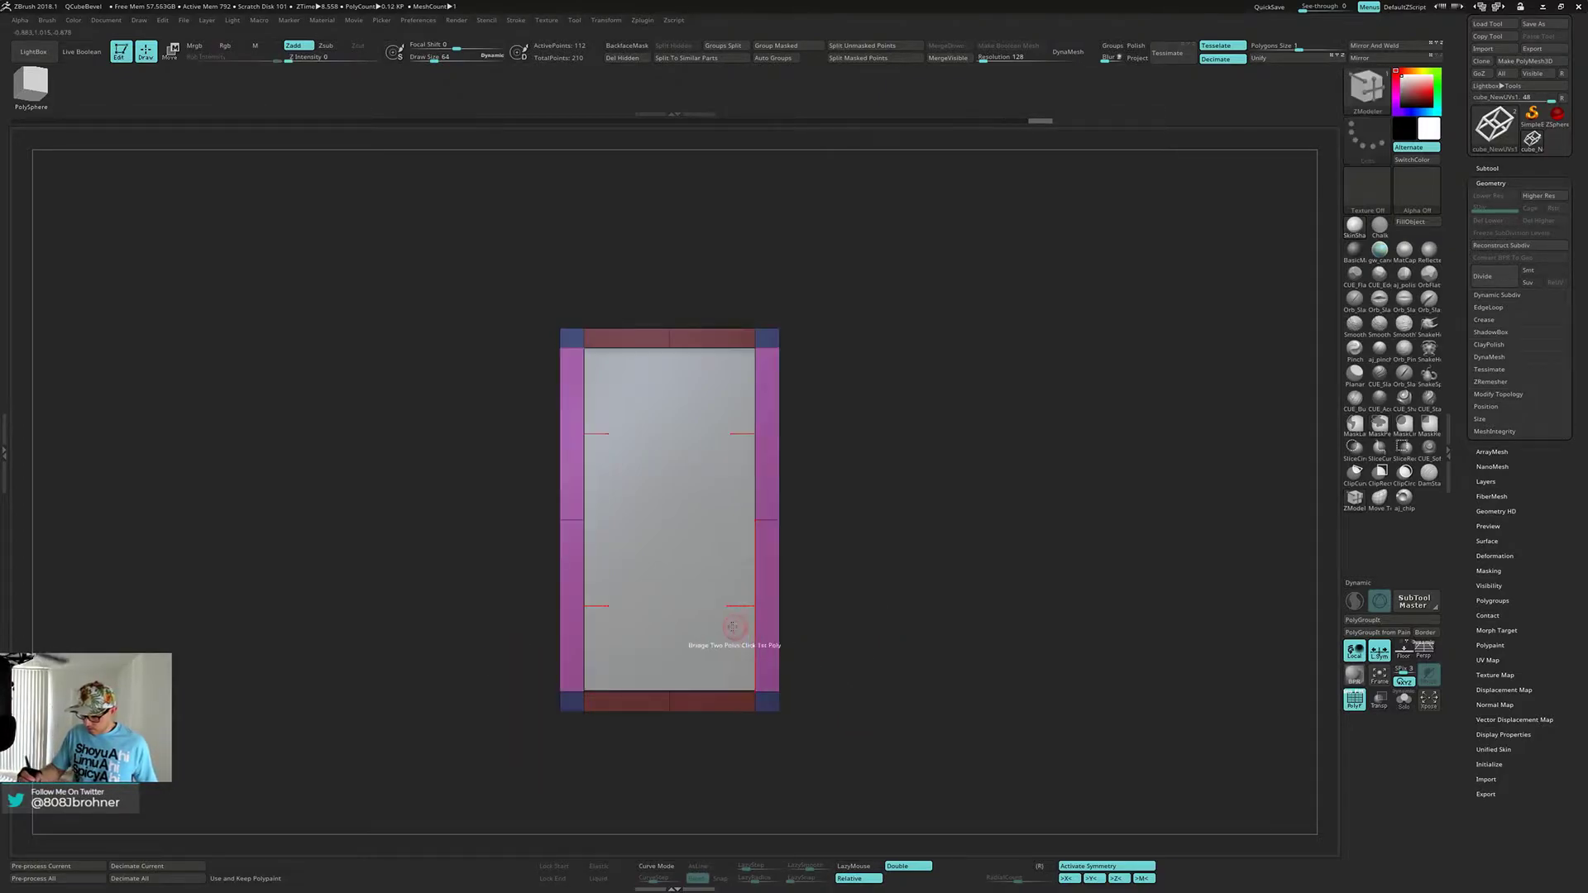
{"action": "left_click", "coordinate": [905, 610], "text": "ctrl"}
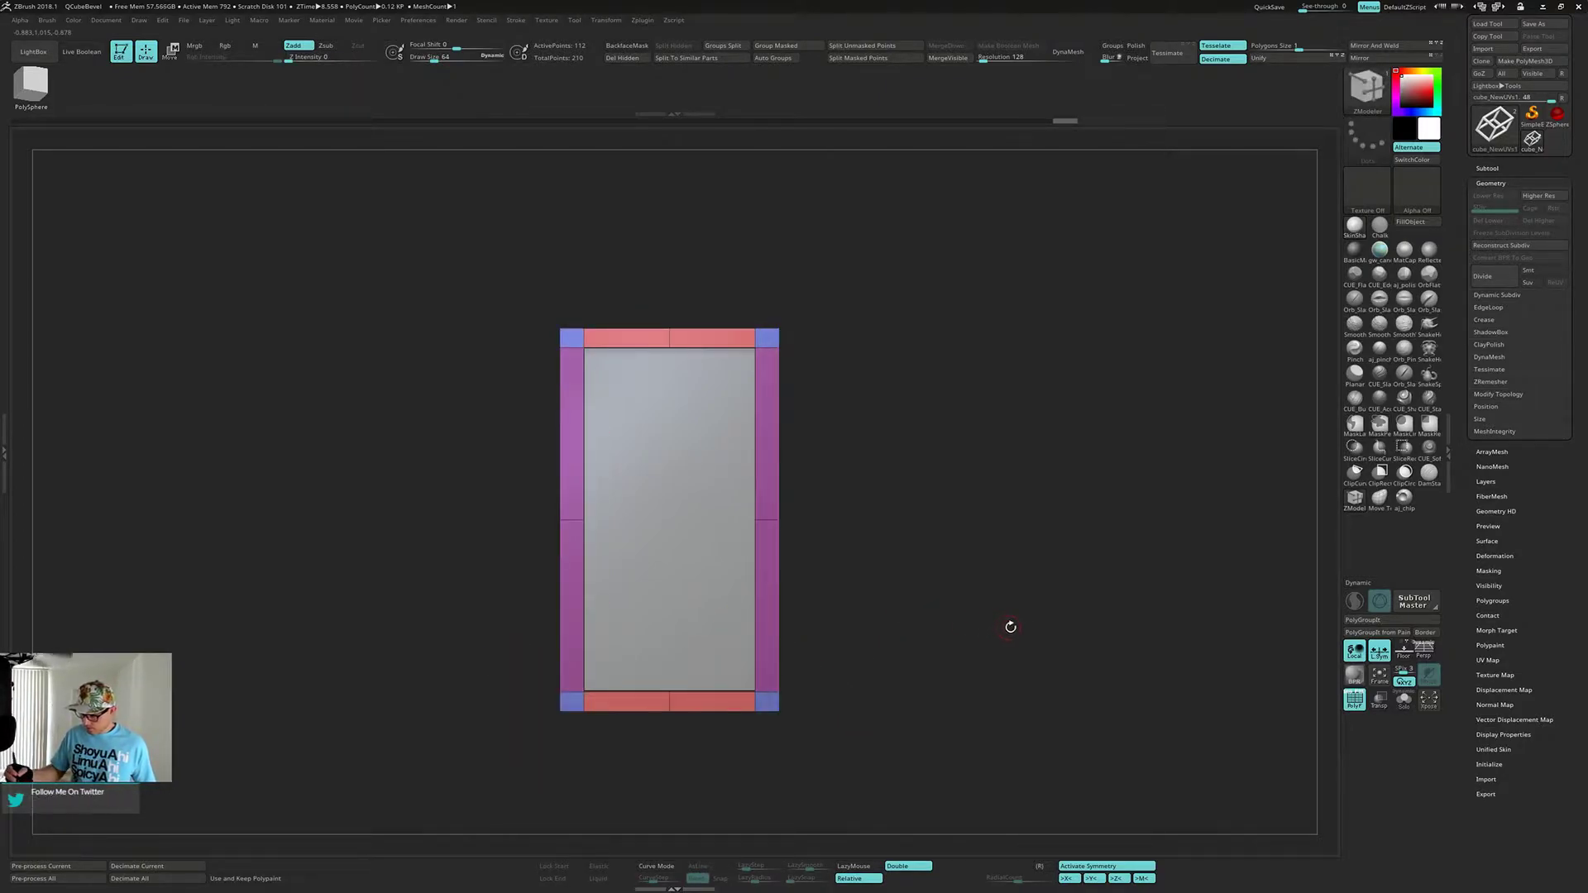
{"action": "key", "text": "x"}
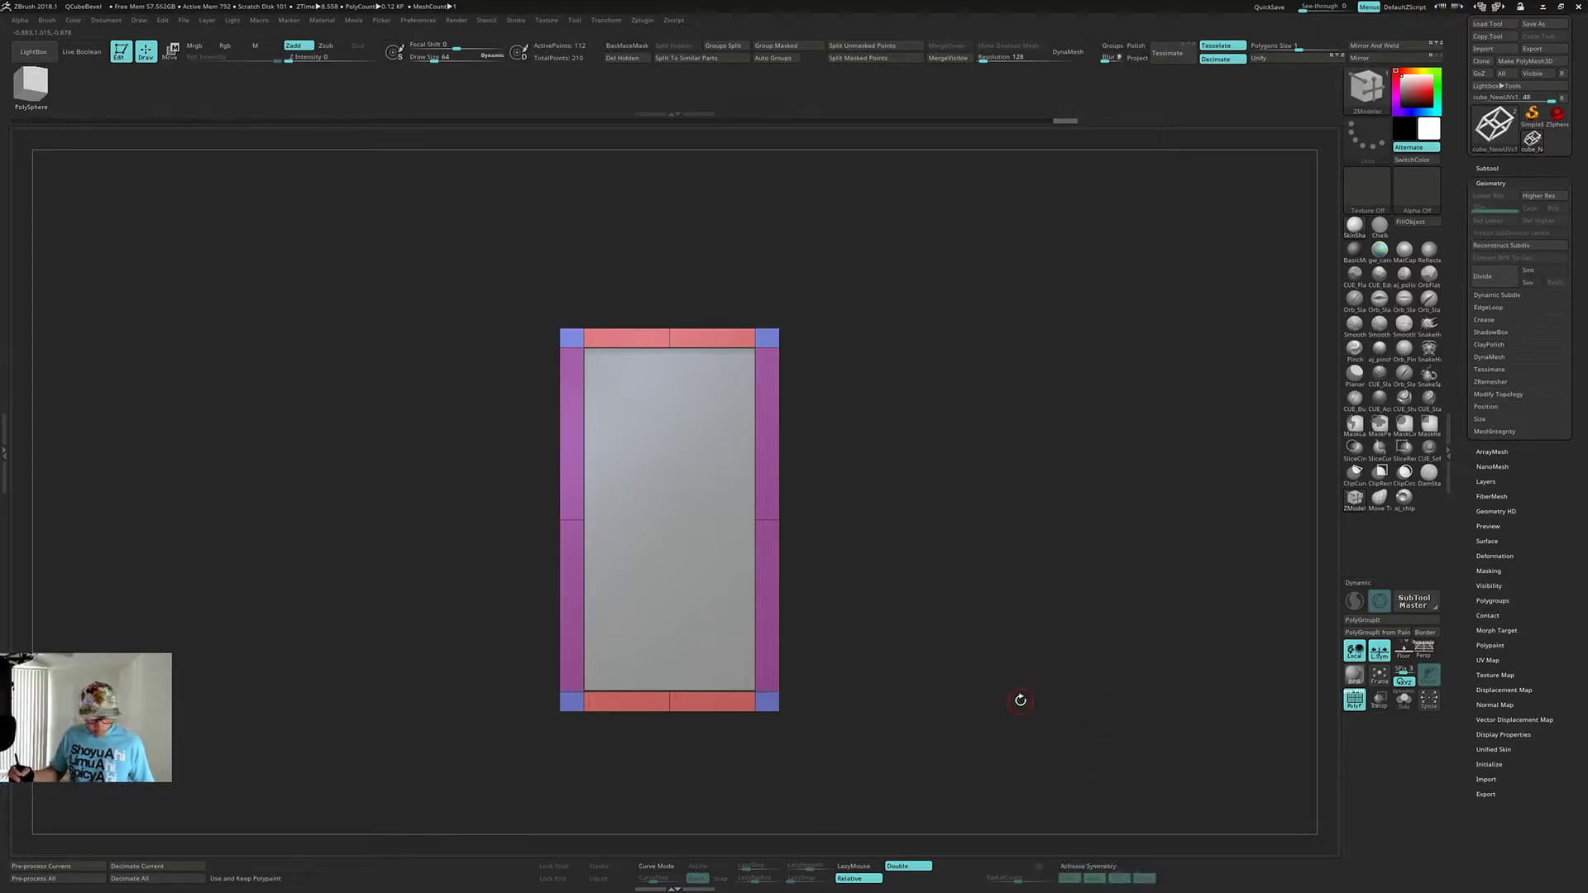
{"action": "left_click_drag", "start_coordinate": [1053, 637], "coordinate": [1051, 685], "text": "ctrl"}
- Mask the frame's upper half, center the gizmo on the unmasked lower half and nudge that half vertically
{"action": "left_click_drag", "start_coordinate": [513, 661], "coordinate": [851, 750], "text": "ctrl"}
{"action": "key", "text": "w"}
{"action": "left_click", "coordinate": [653, 495]}
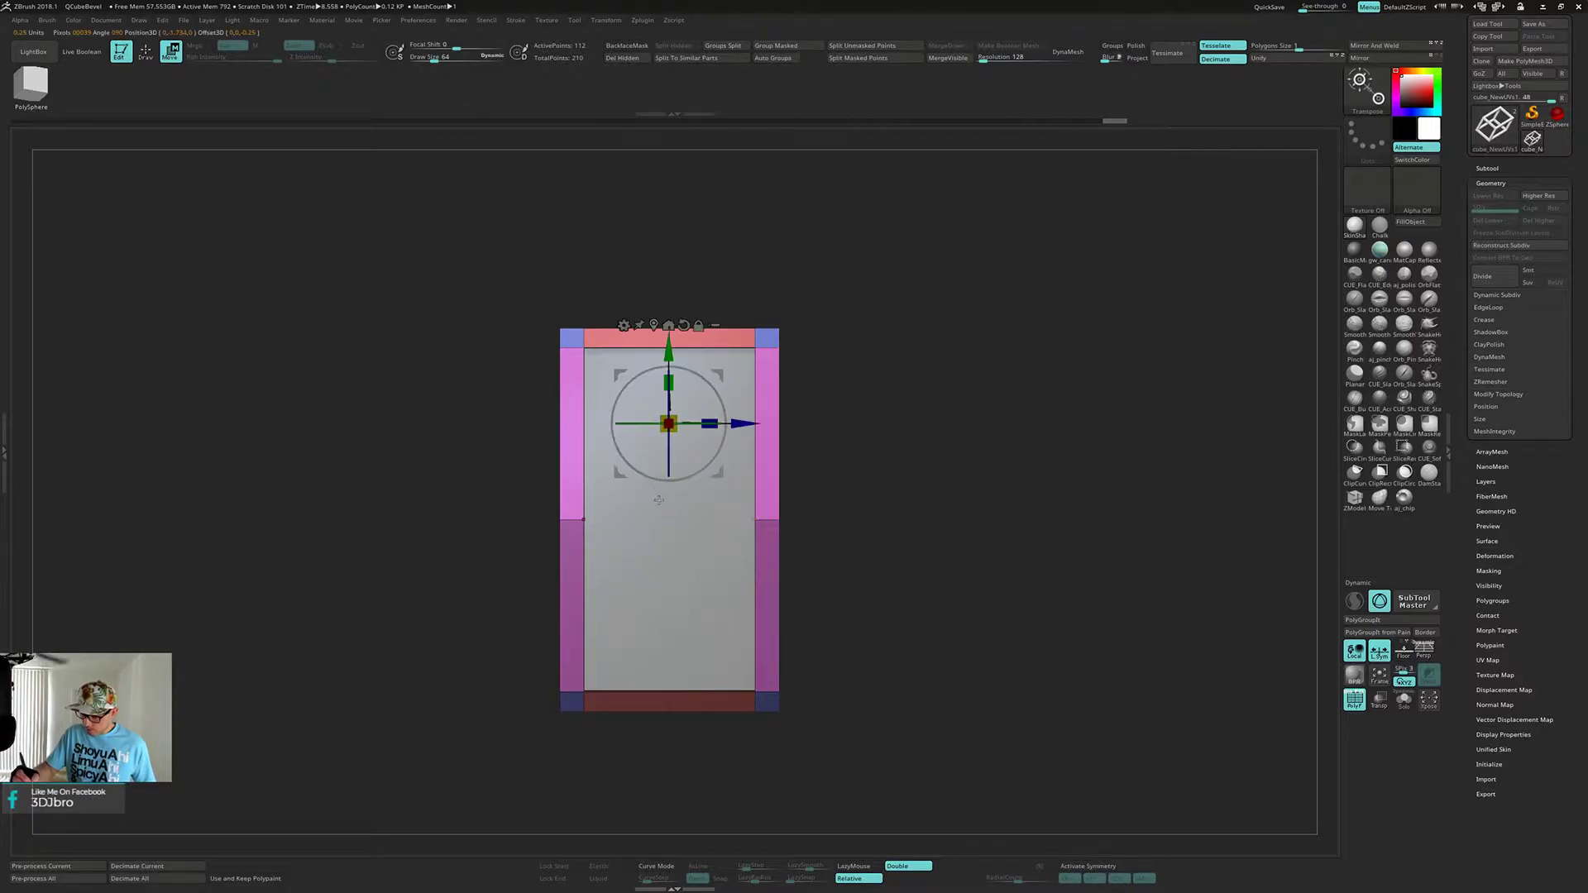
{"action": "left_click", "coordinate": [768, 258], "text": "ctrl"}
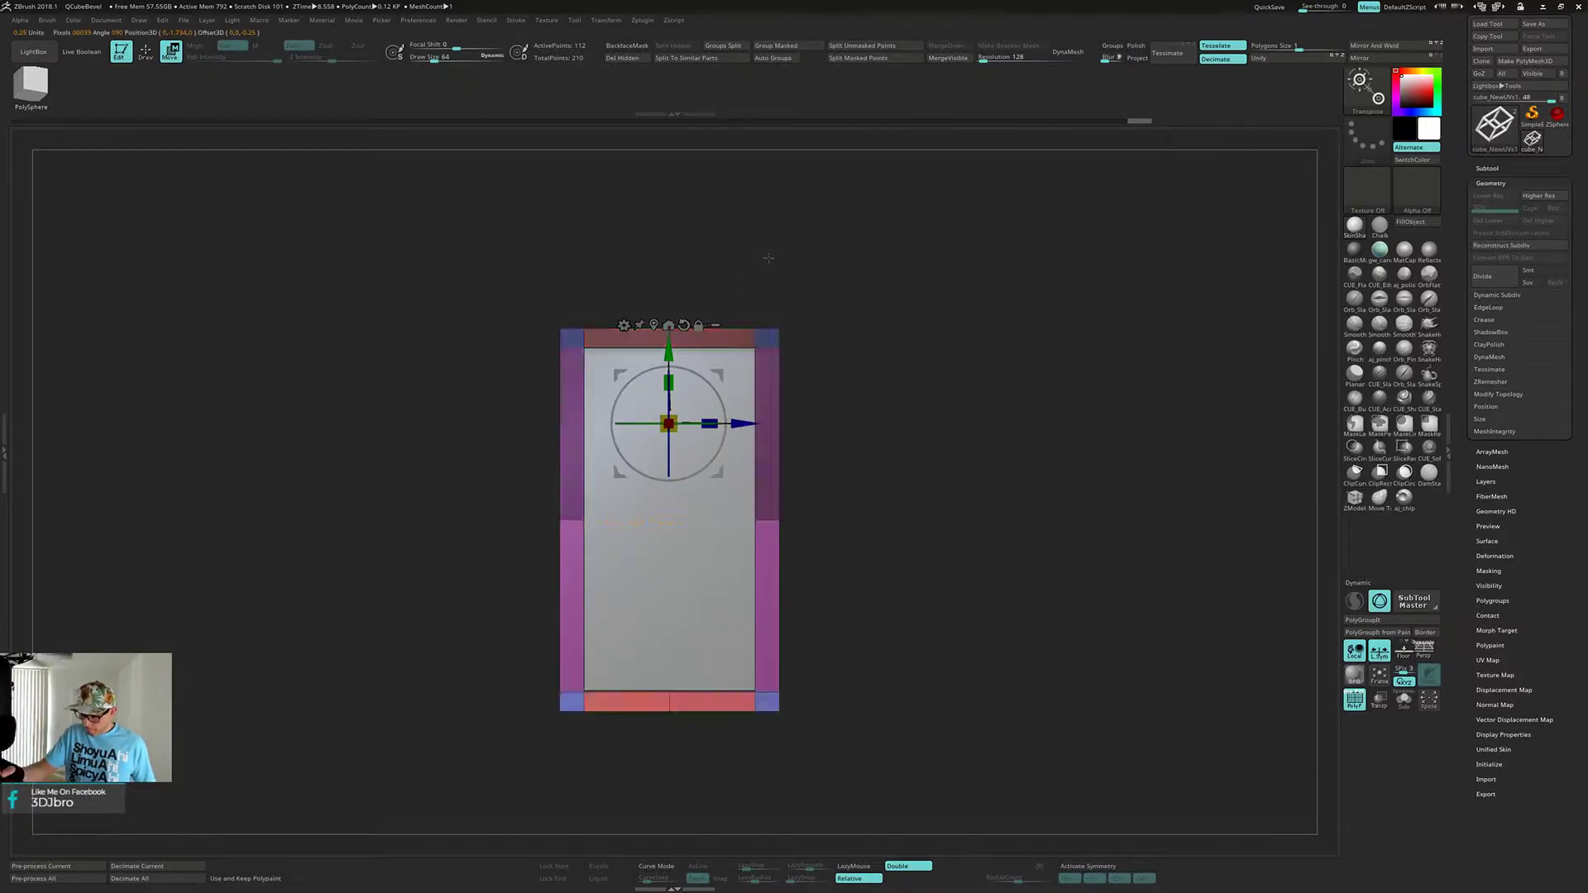
{"action": "left_click", "coordinate": [654, 326]}
{"action": "left_click_drag", "start_coordinate": [666, 622], "coordinate": [669, 619]}
{"action": "mouse_move", "coordinate": [895, 532]}
{"action": "left_mouse_down"}
{"action": "mouse_move", "coordinate": [949, 552]}
{"action": "mouse_move", "coordinate": [921, 536]}
{"action": "mouse_move", "coordinate": [948, 526]}
{"action": "mouse_move", "coordinate": [950, 567]}
{"action": "mouse_move", "coordinate": [956, 538]}
{"action": "mouse_move", "coordinate": [907, 527]}
{"action": "left_mouse_up"}
{"action": "key", "text": "q"}
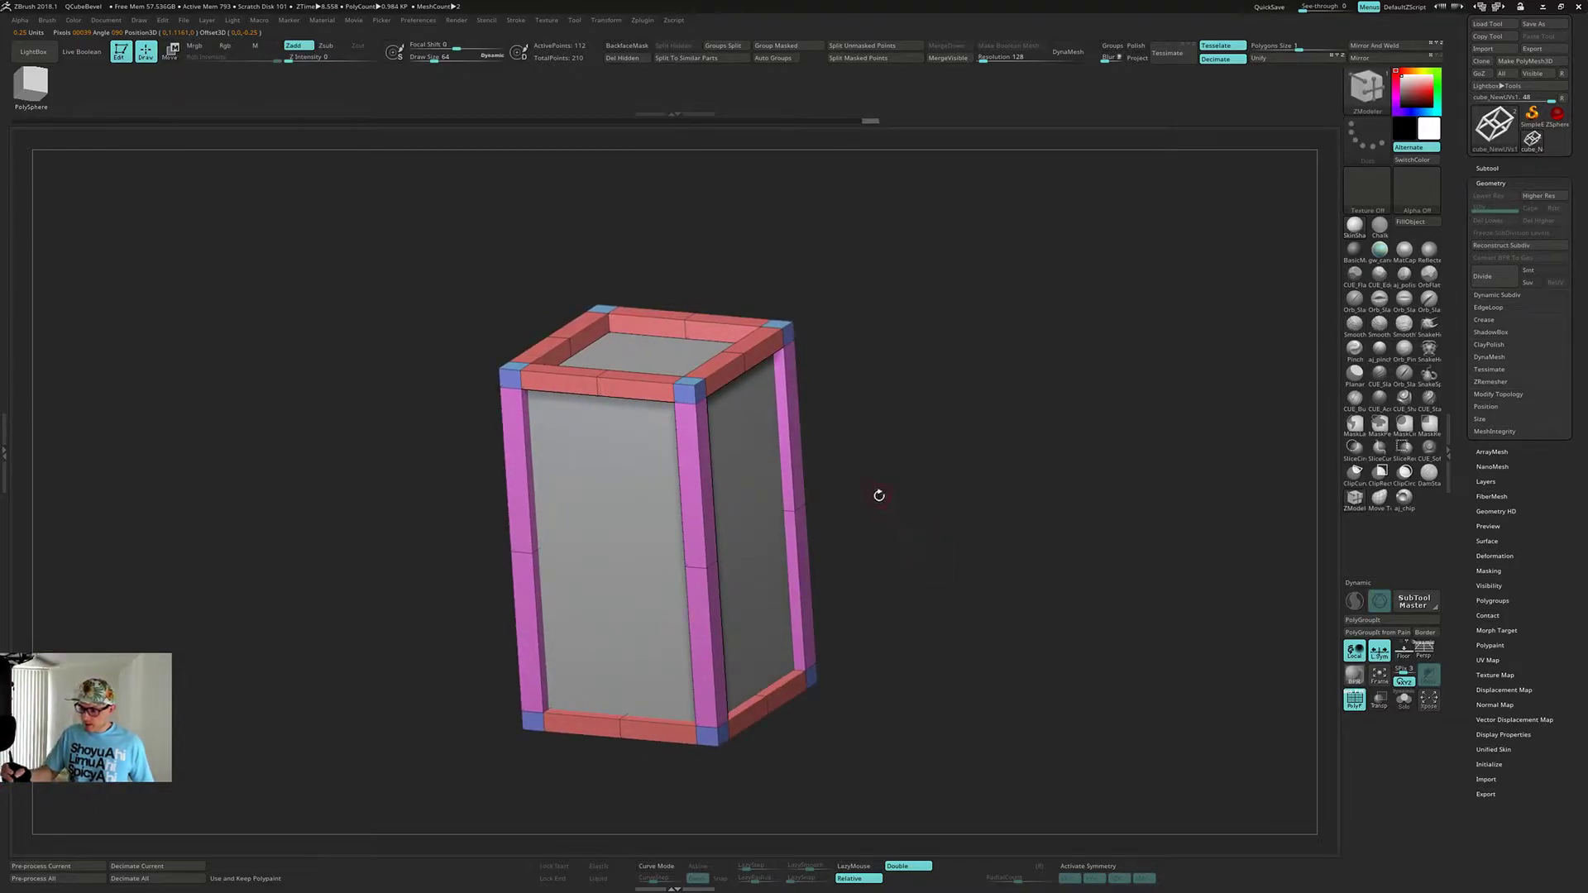
- Combine the whole frame into a single polygroup
{"action": "key", "text": "ctrl+w"}
{"action": "mouse_move", "coordinate": [903, 455]}
{"action": "left_mouse_down"}
{"action": "mouse_move", "coordinate": [955, 432]}
{"action": "mouse_move", "coordinate": [928, 452]}
{"action": "mouse_move", "coordinate": [926, 480]}
{"action": "mouse_move", "coordinate": [927, 450]}
{"action": "left_mouse_up"}
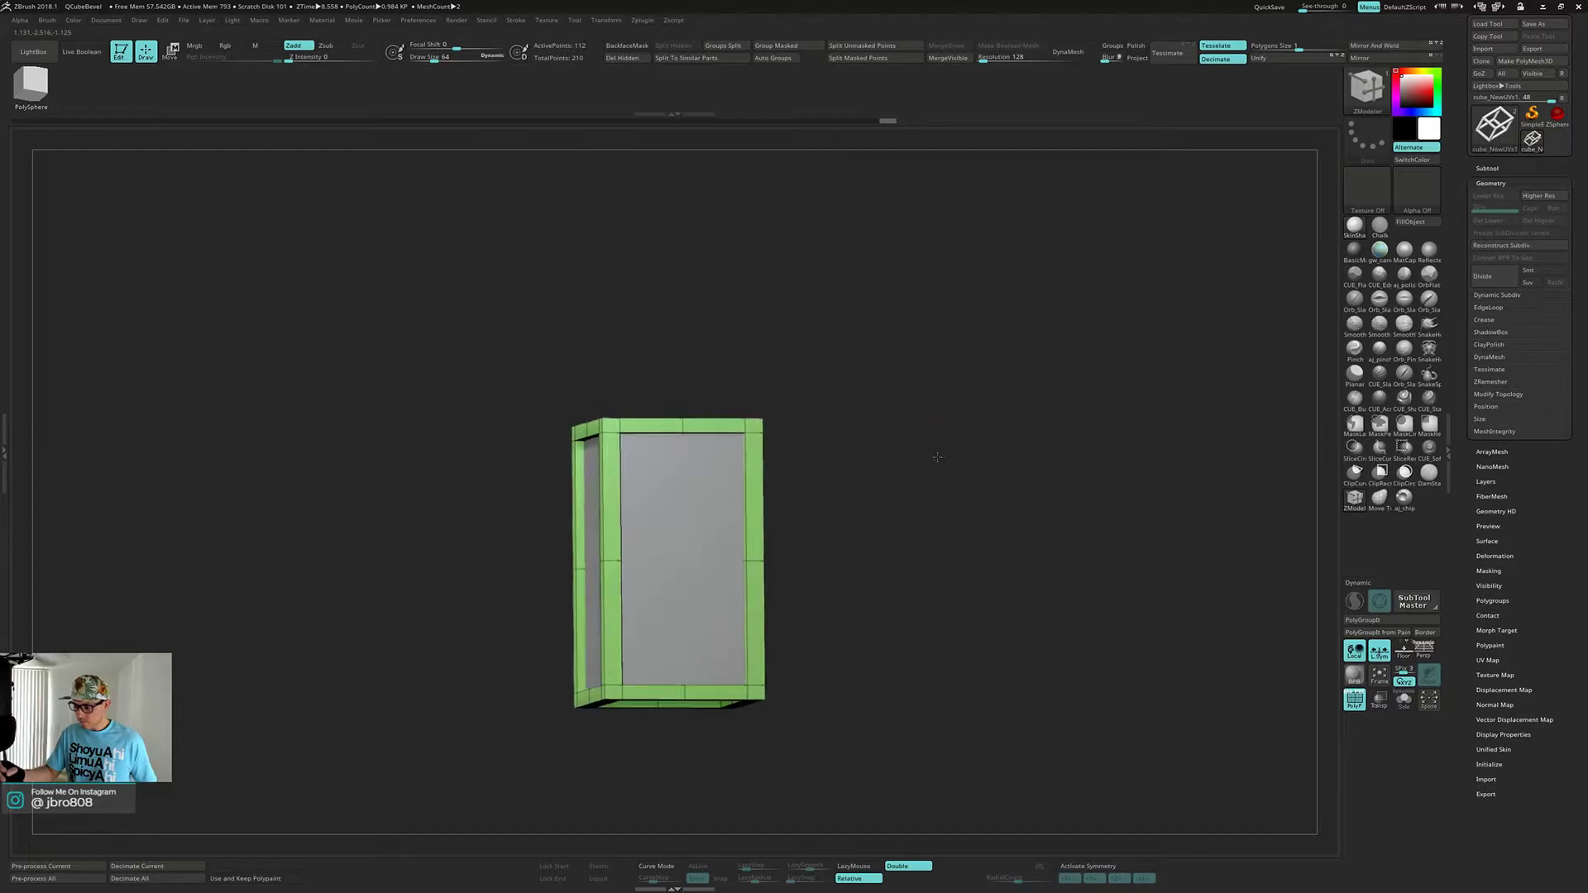
{"action": "left_click_drag", "start_coordinate": [930, 510], "coordinate": [910, 472]}
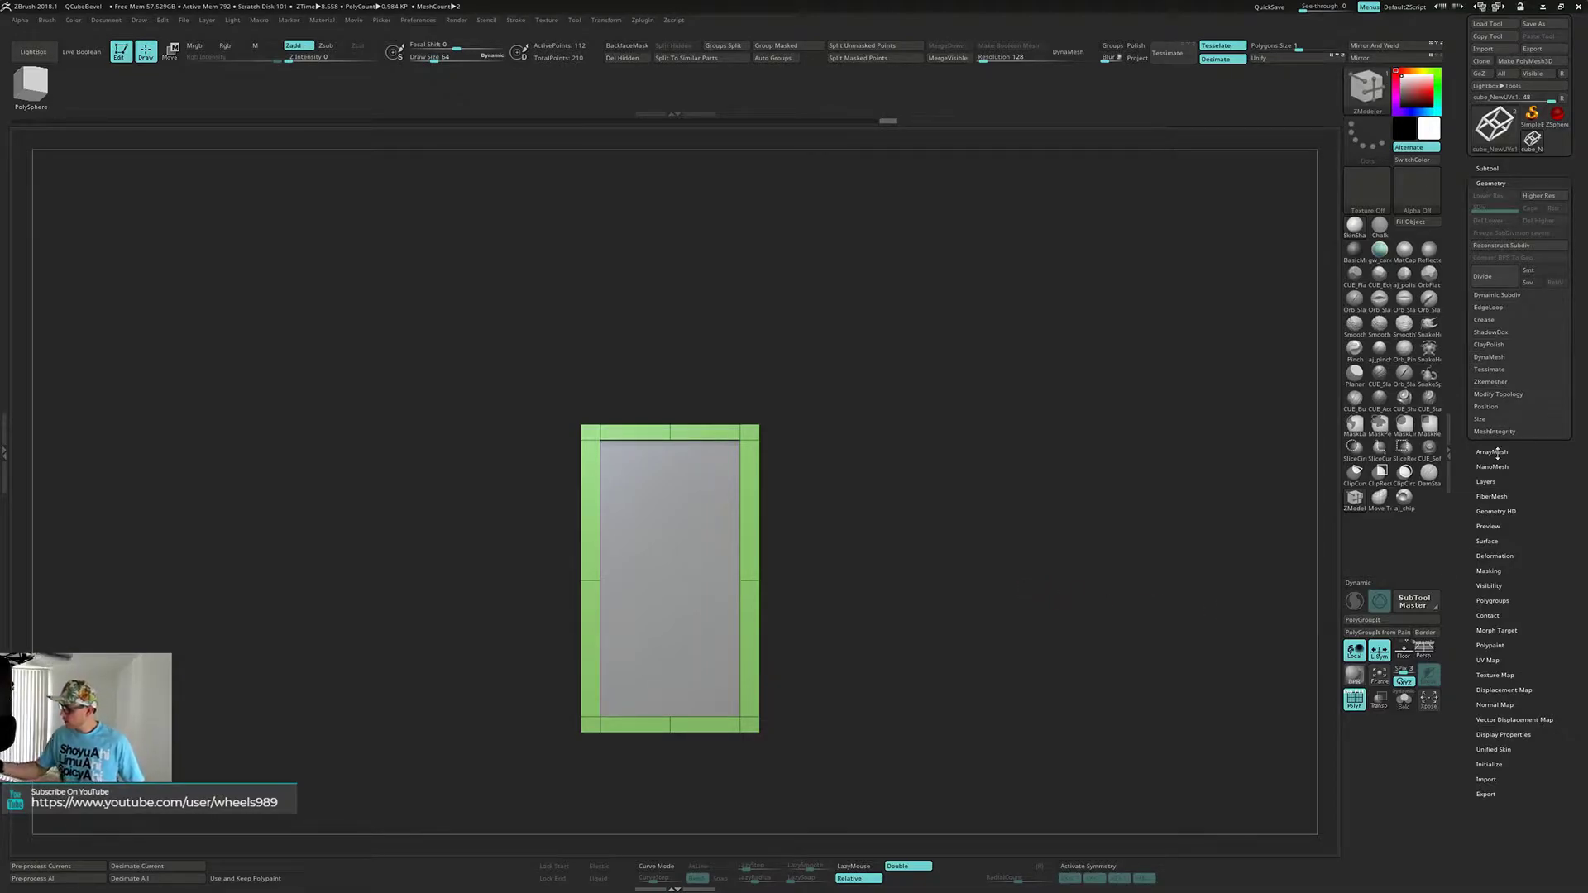
- Load the Cone3D primitive, switch back to the pillar tool and insert the cone as a new subtool
{"action": "left_click", "coordinate": [1509, 168]}
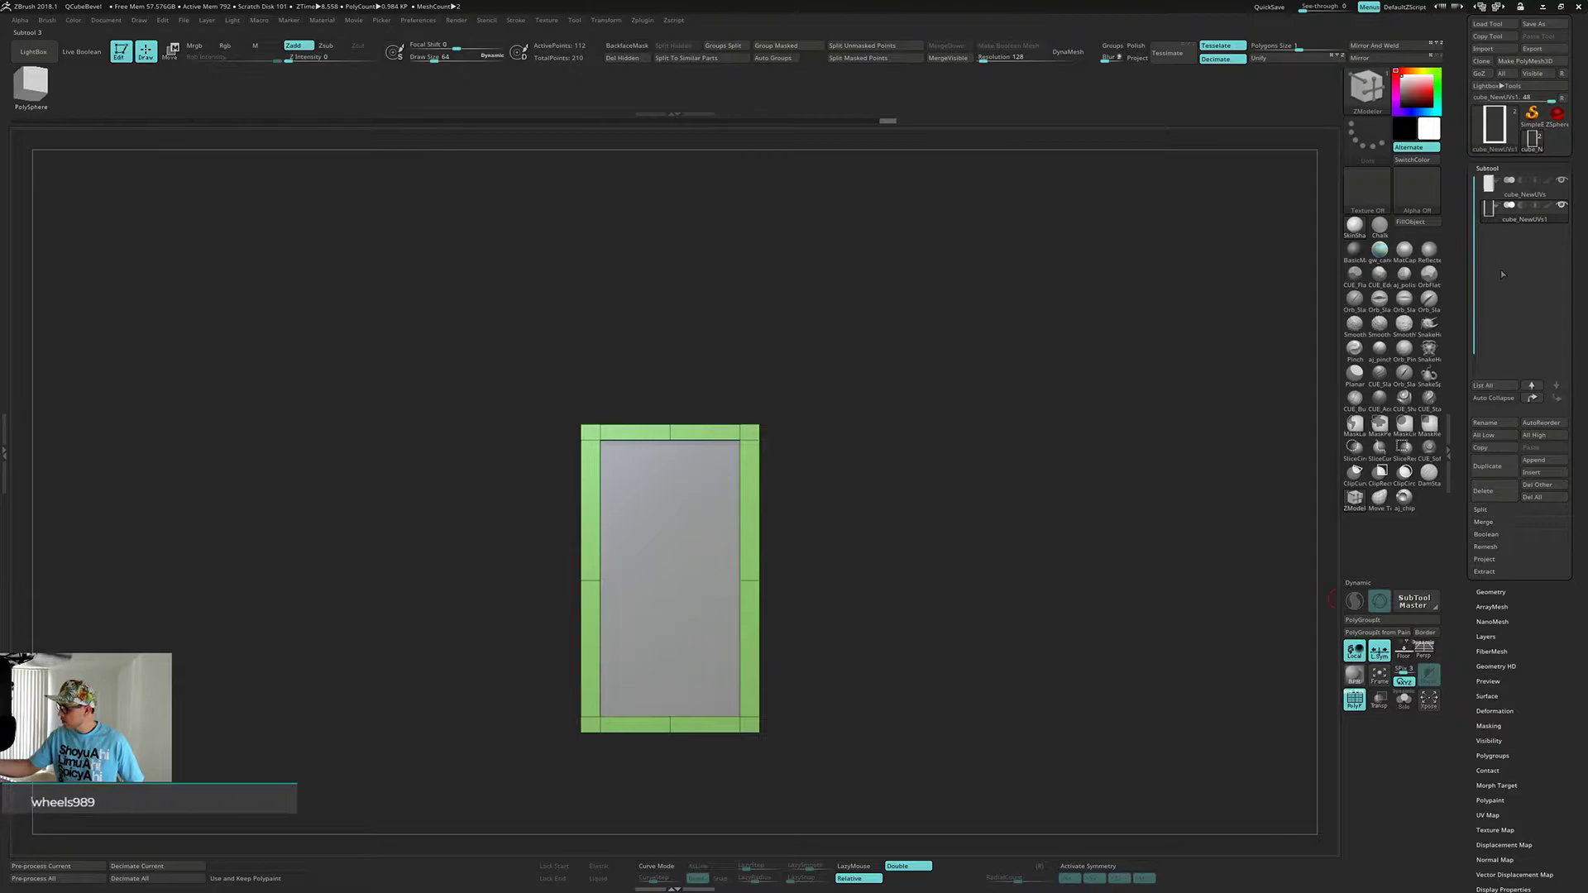
{"action": "mouse_move", "coordinate": [1512, 140]}
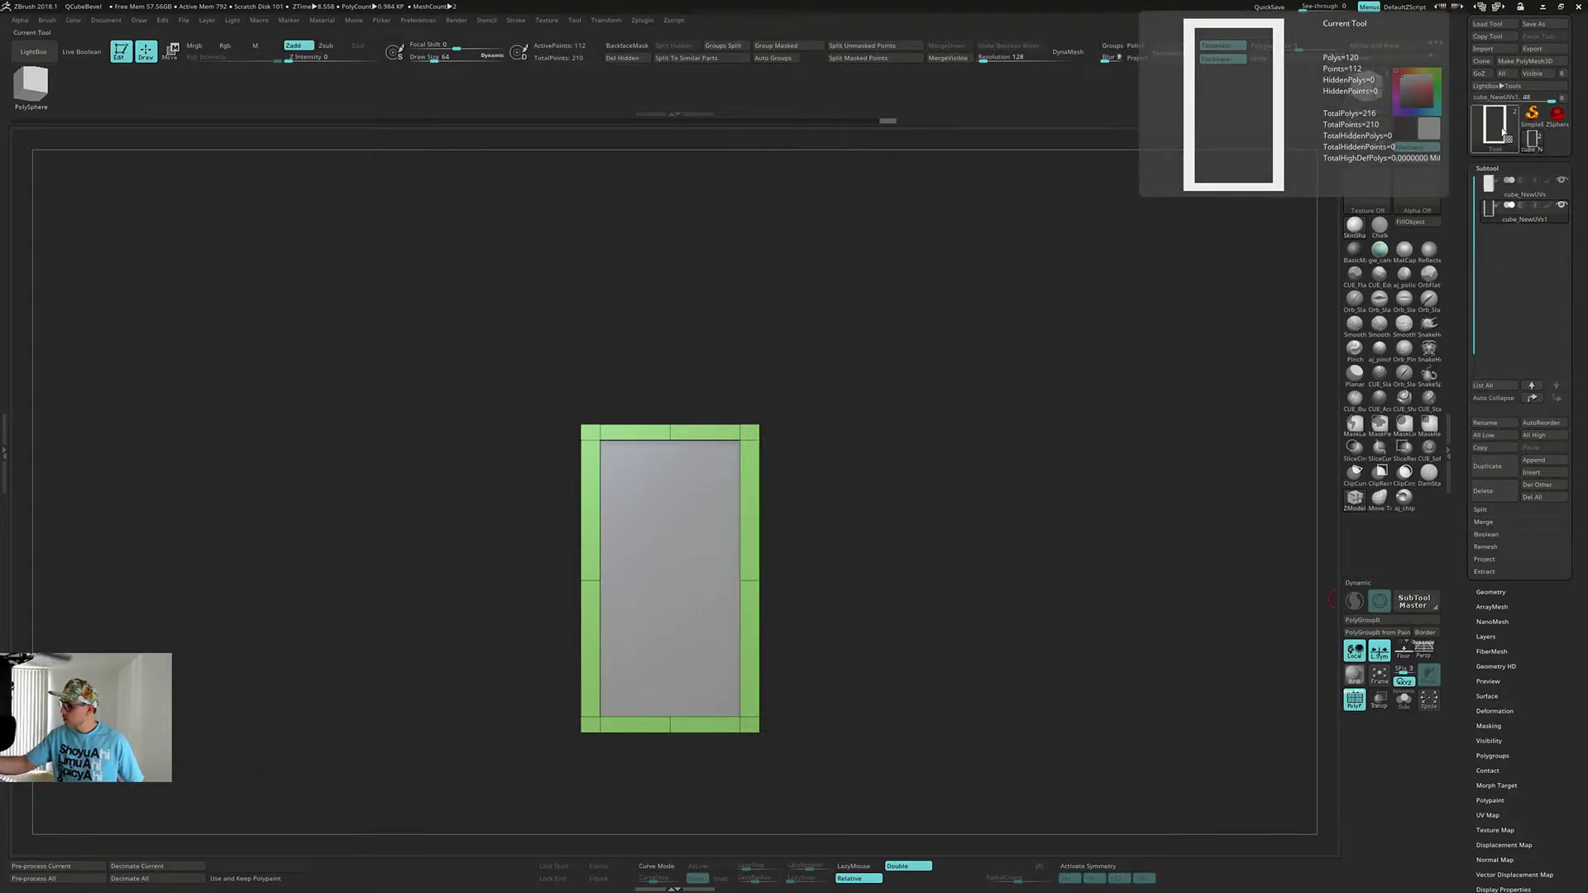
{"action": "left_click", "coordinate": [1504, 133]}
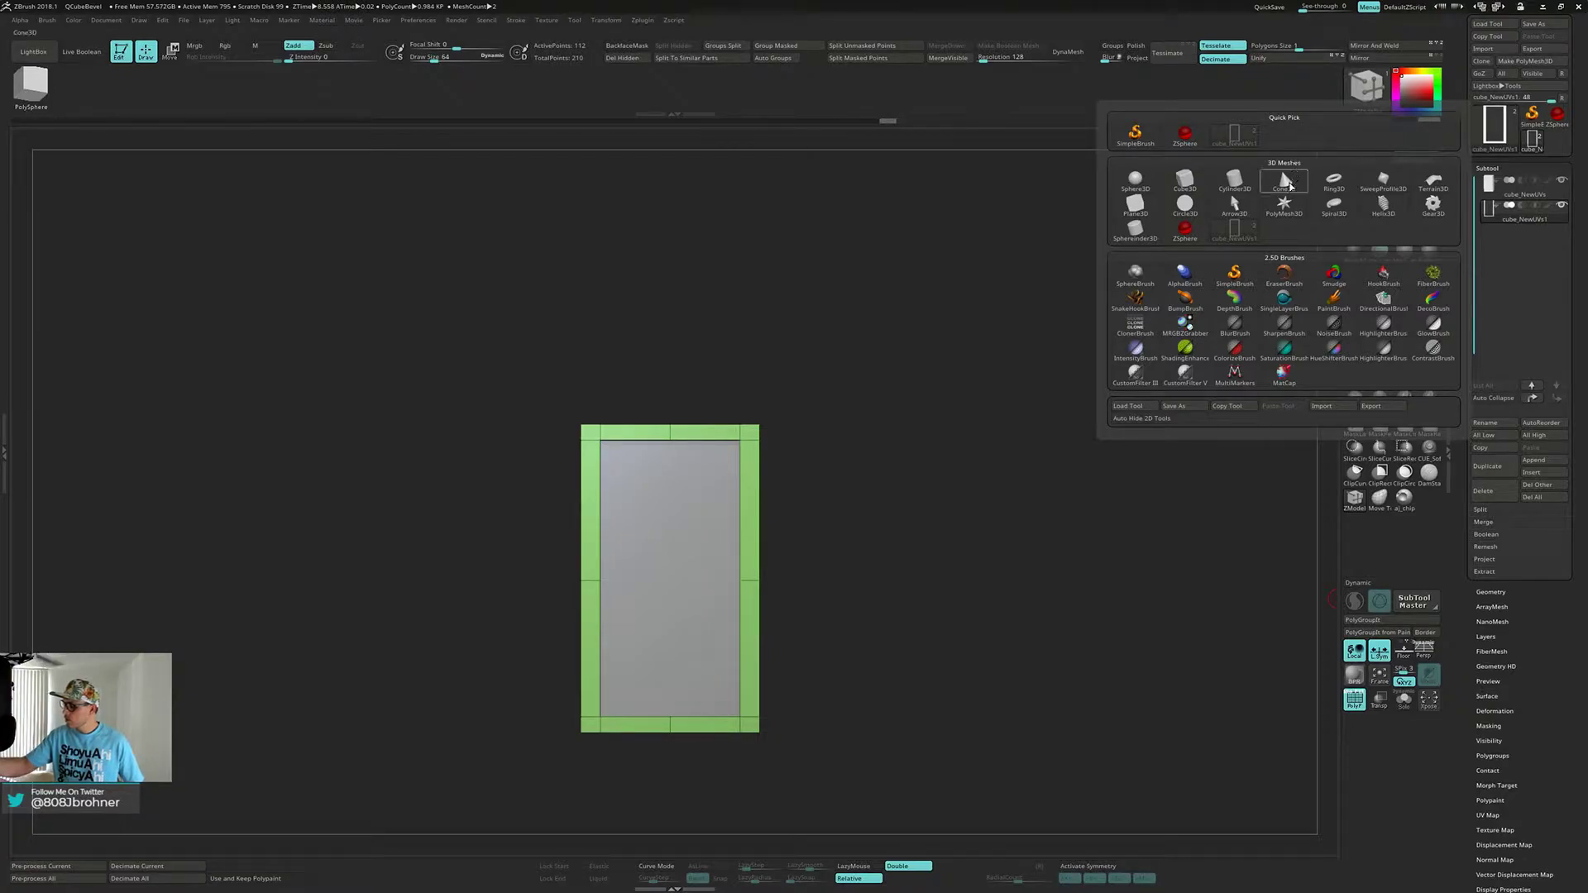
{"action": "left_click", "coordinate": [1287, 183]}
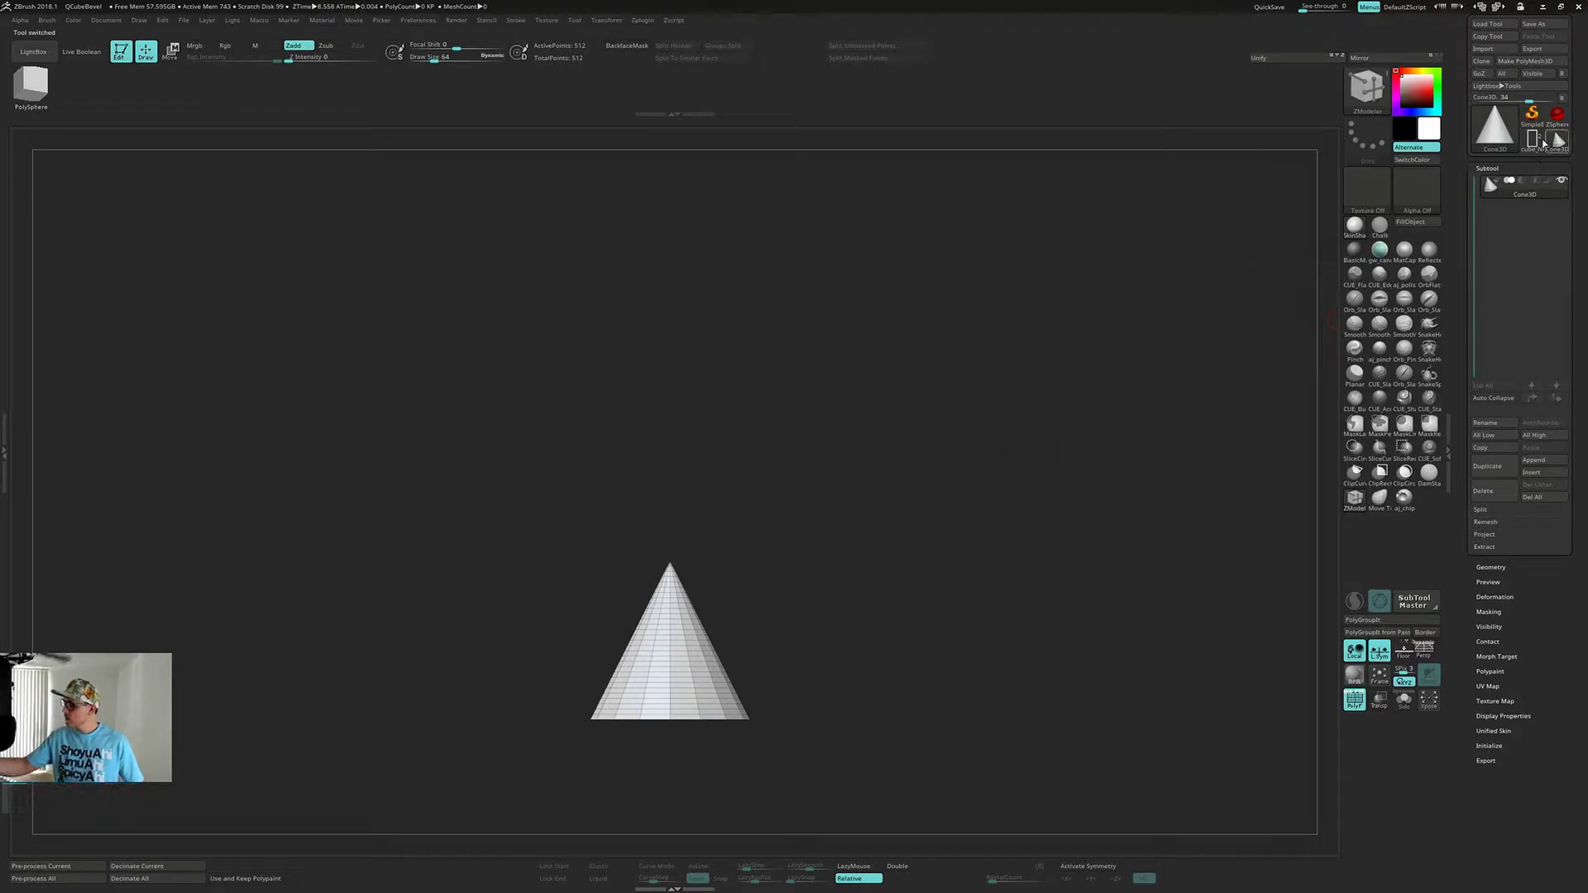
{"action": "left_click", "coordinate": [1536, 141]}
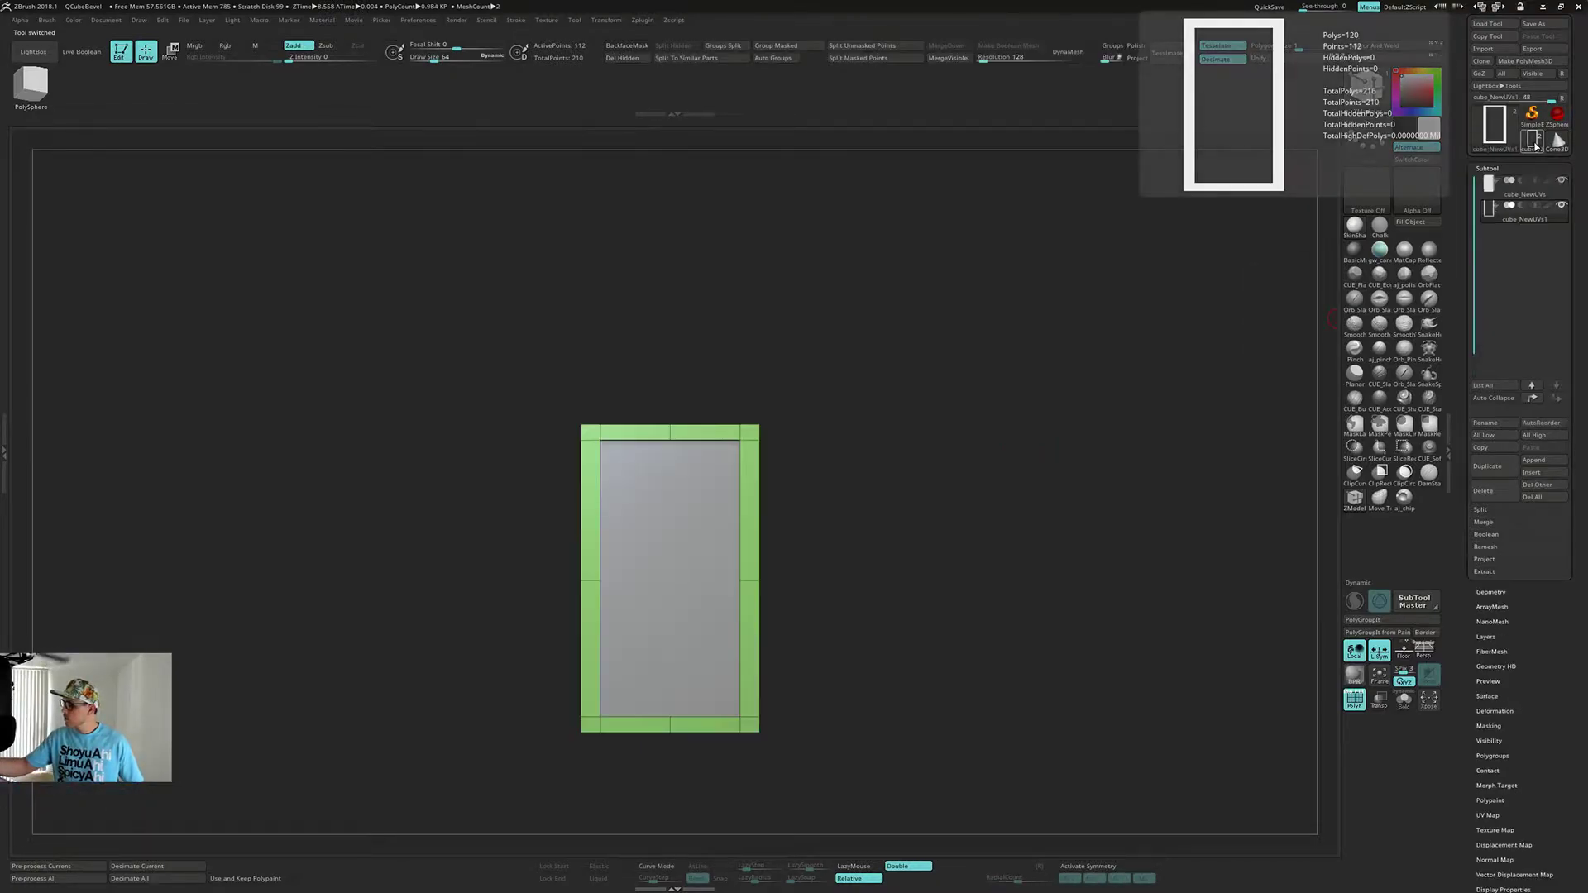
{"action": "left_click", "coordinate": [1539, 474]}
{"action": "left_click", "coordinate": [1238, 495]}
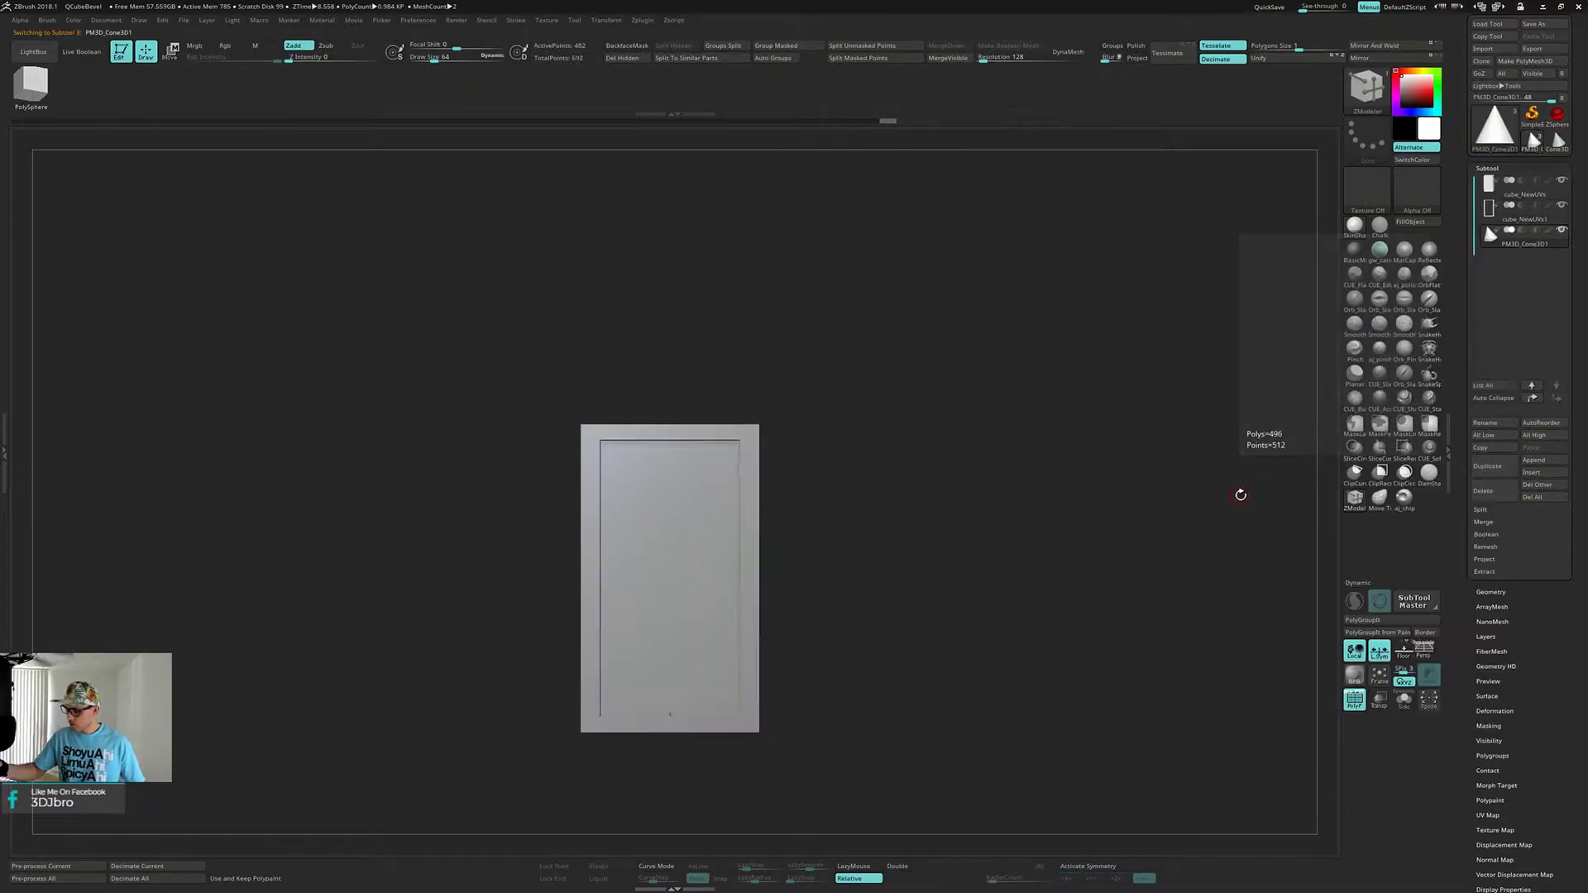
- Move the cone up with the gizmo so it sits on top of the frame as a roof
{"action": "left_click_drag", "start_coordinate": [1125, 518], "coordinate": [1093, 499]}
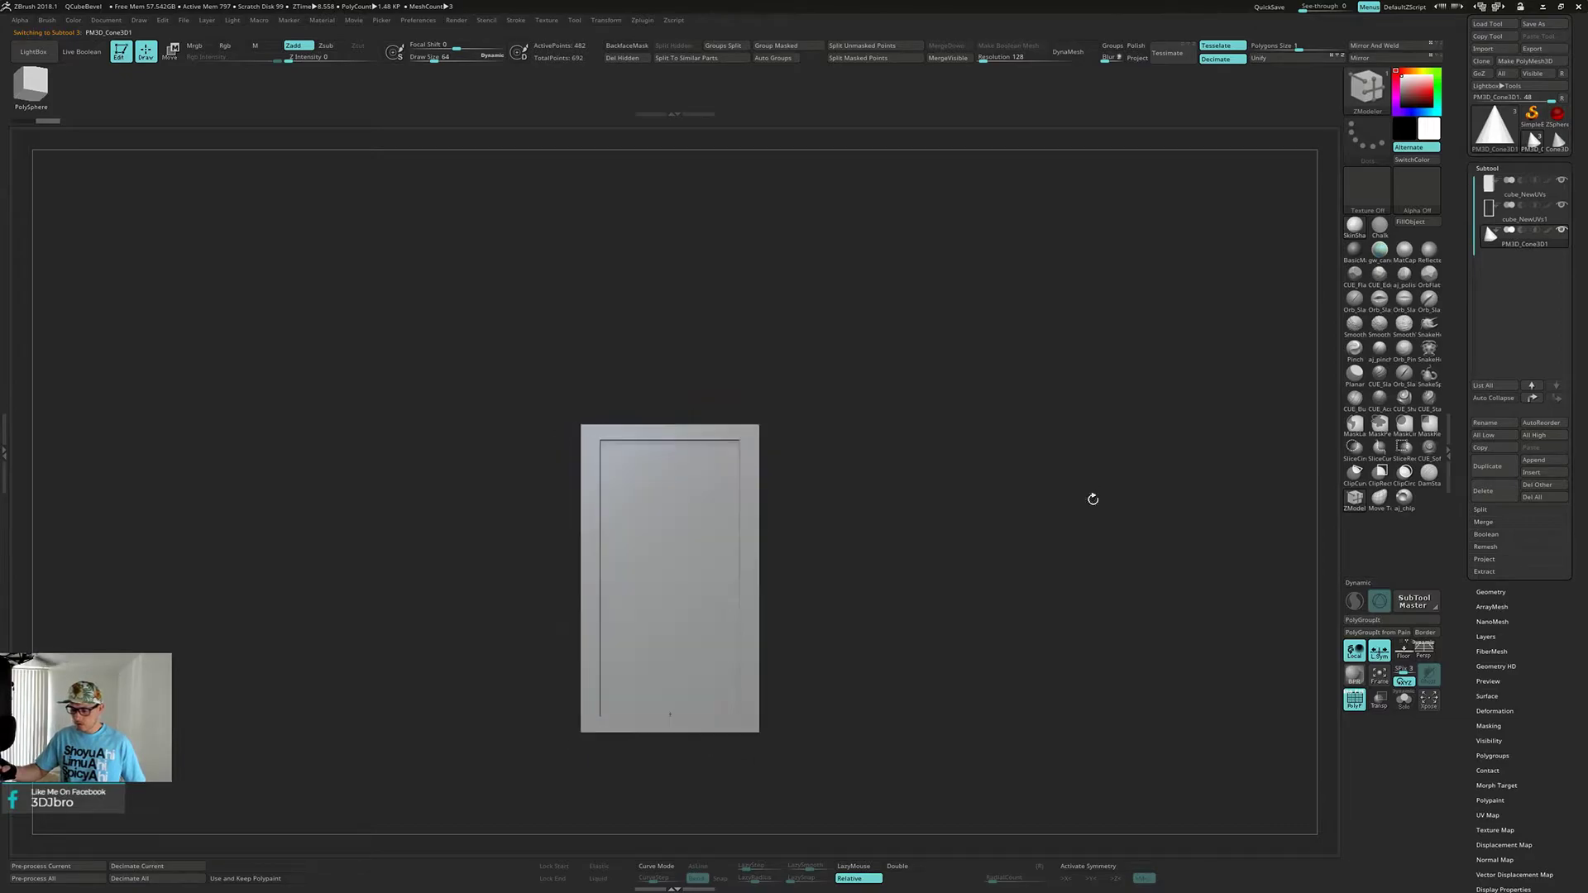
{"action": "key", "text": "w"}
{"action": "left_click_drag", "start_coordinate": [670, 553], "coordinate": [679, 268]}
{"action": "left_click_drag", "start_coordinate": [832, 350], "coordinate": [885, 571]}
{"action": "mouse_move", "coordinate": [885, 520]}
{"action": "left_mouse_down"}
{"action": "mouse_move", "coordinate": [897, 596]}
{"action": "mouse_move", "coordinate": [887, 545]}
{"action": "left_mouse_up"}
- Apply a Deformer Soft lattice to the cone roof and add more lattice divisions vertically and horizontally
{"action": "left_click", "coordinate": [613, 332]}
{"action": "left_click", "coordinate": [613, 332]}
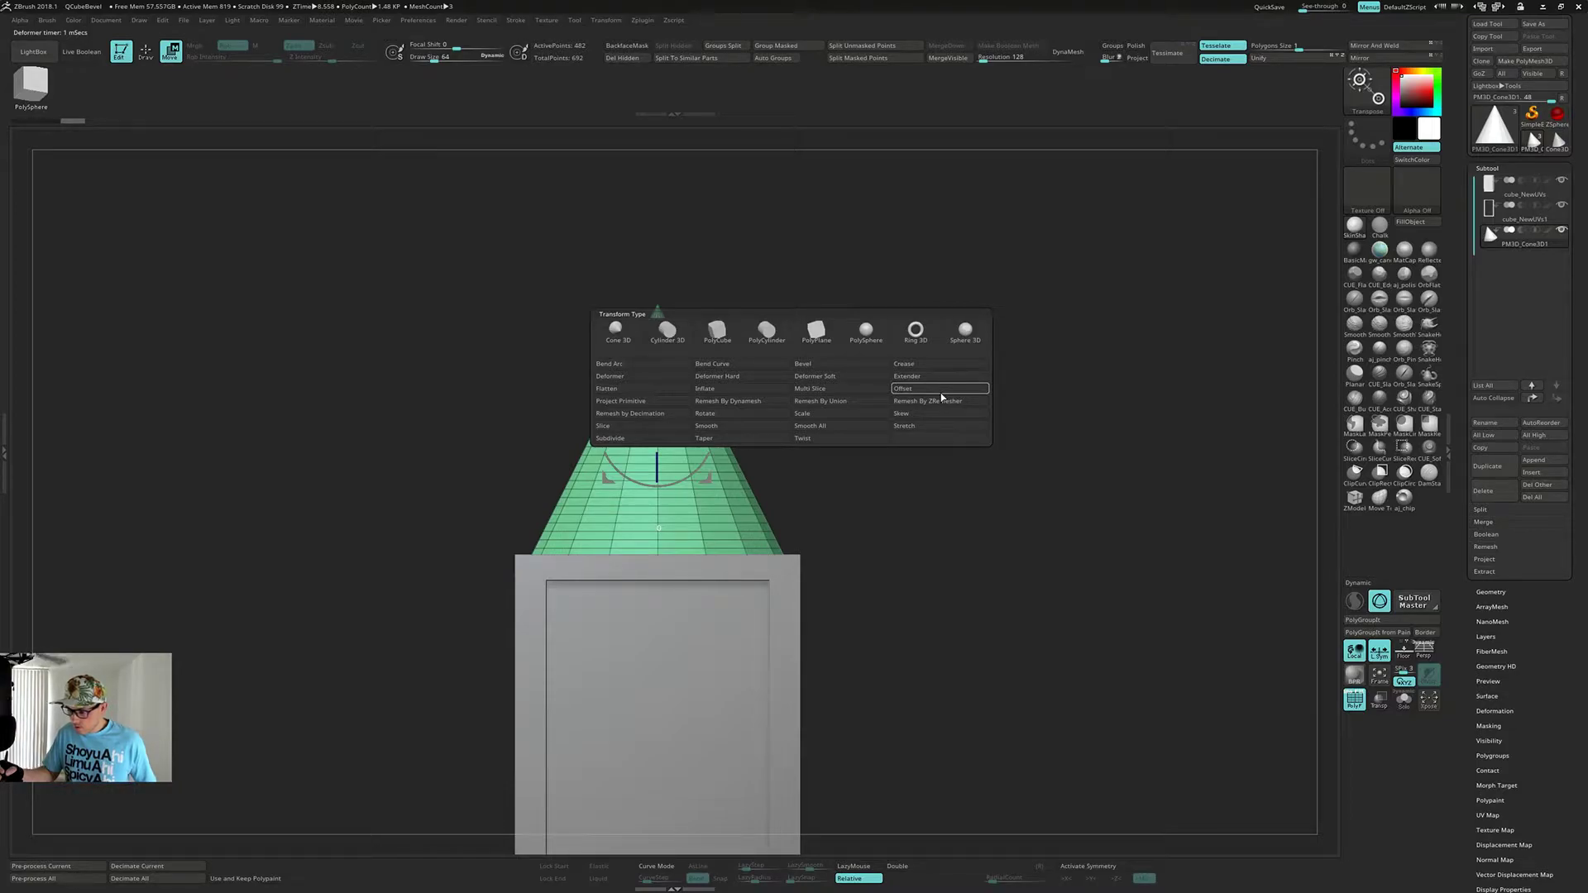
{"action": "left_click", "coordinate": [838, 377]}
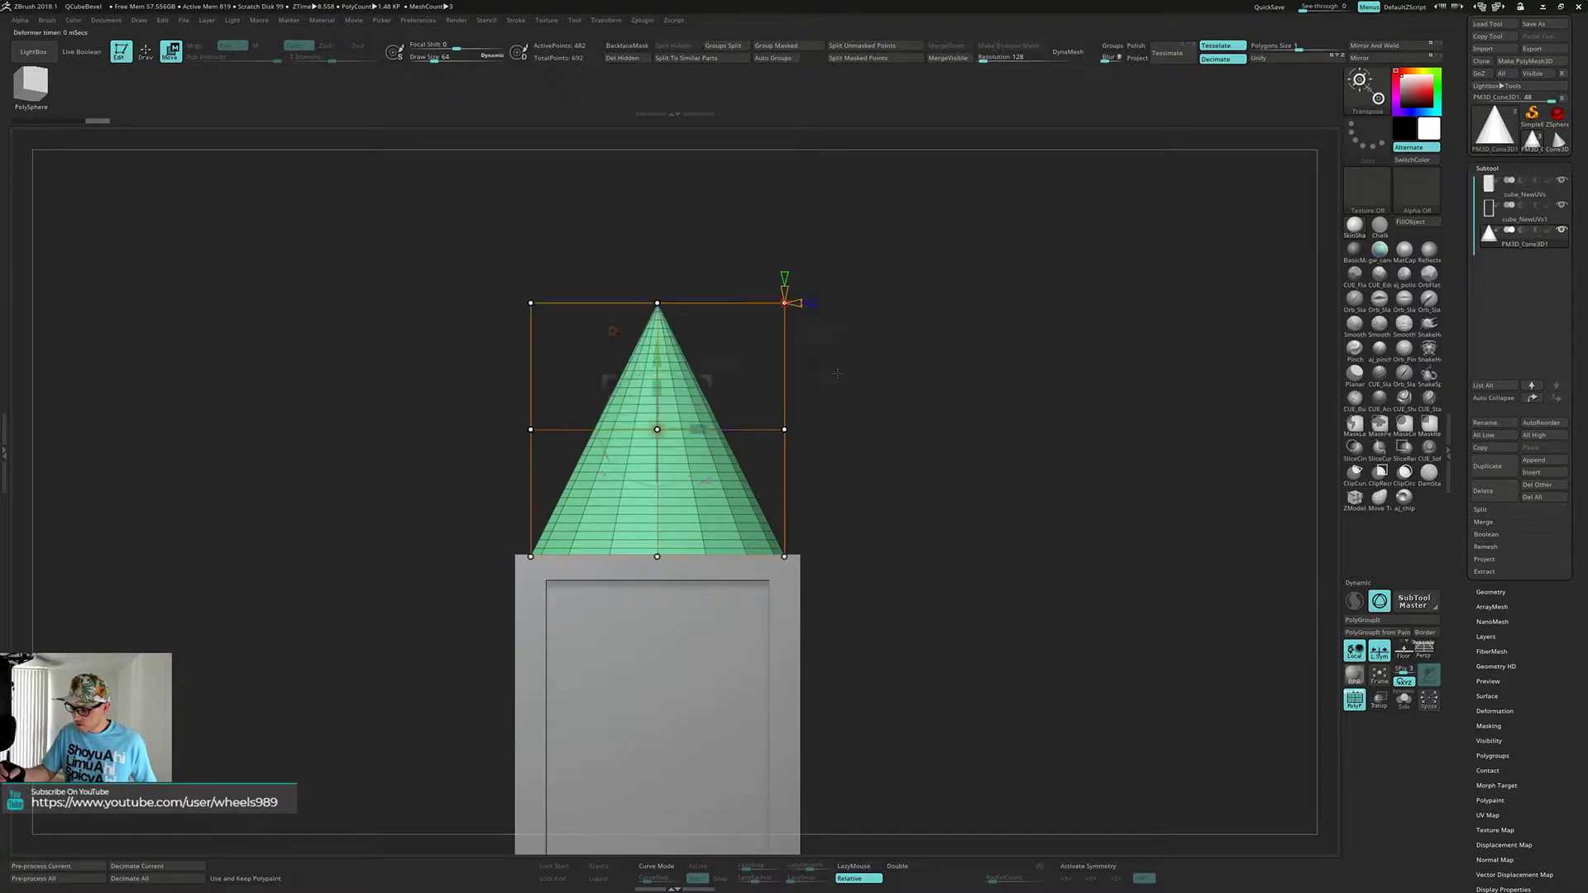
{"action": "mouse_move", "coordinate": [838, 374]}
{"action": "left_mouse_down"}
{"action": "mouse_move", "coordinate": [843, 417]}
{"action": "mouse_move", "coordinate": [841, 394]}
{"action": "left_mouse_up"}
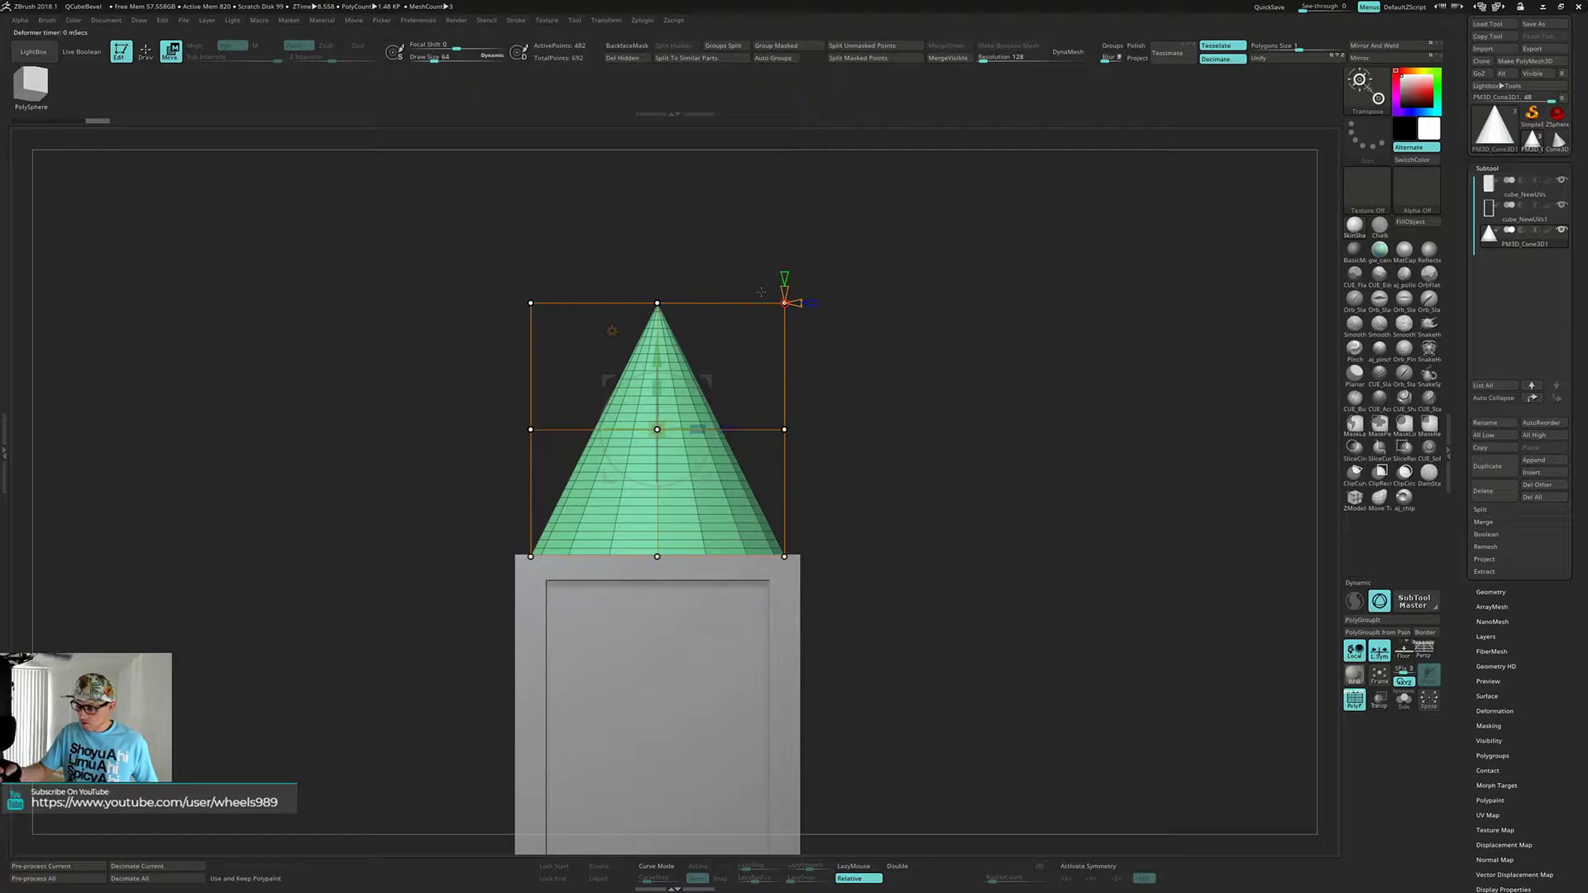
{"action": "left_click_drag", "start_coordinate": [840, 356], "coordinate": [876, 386]}
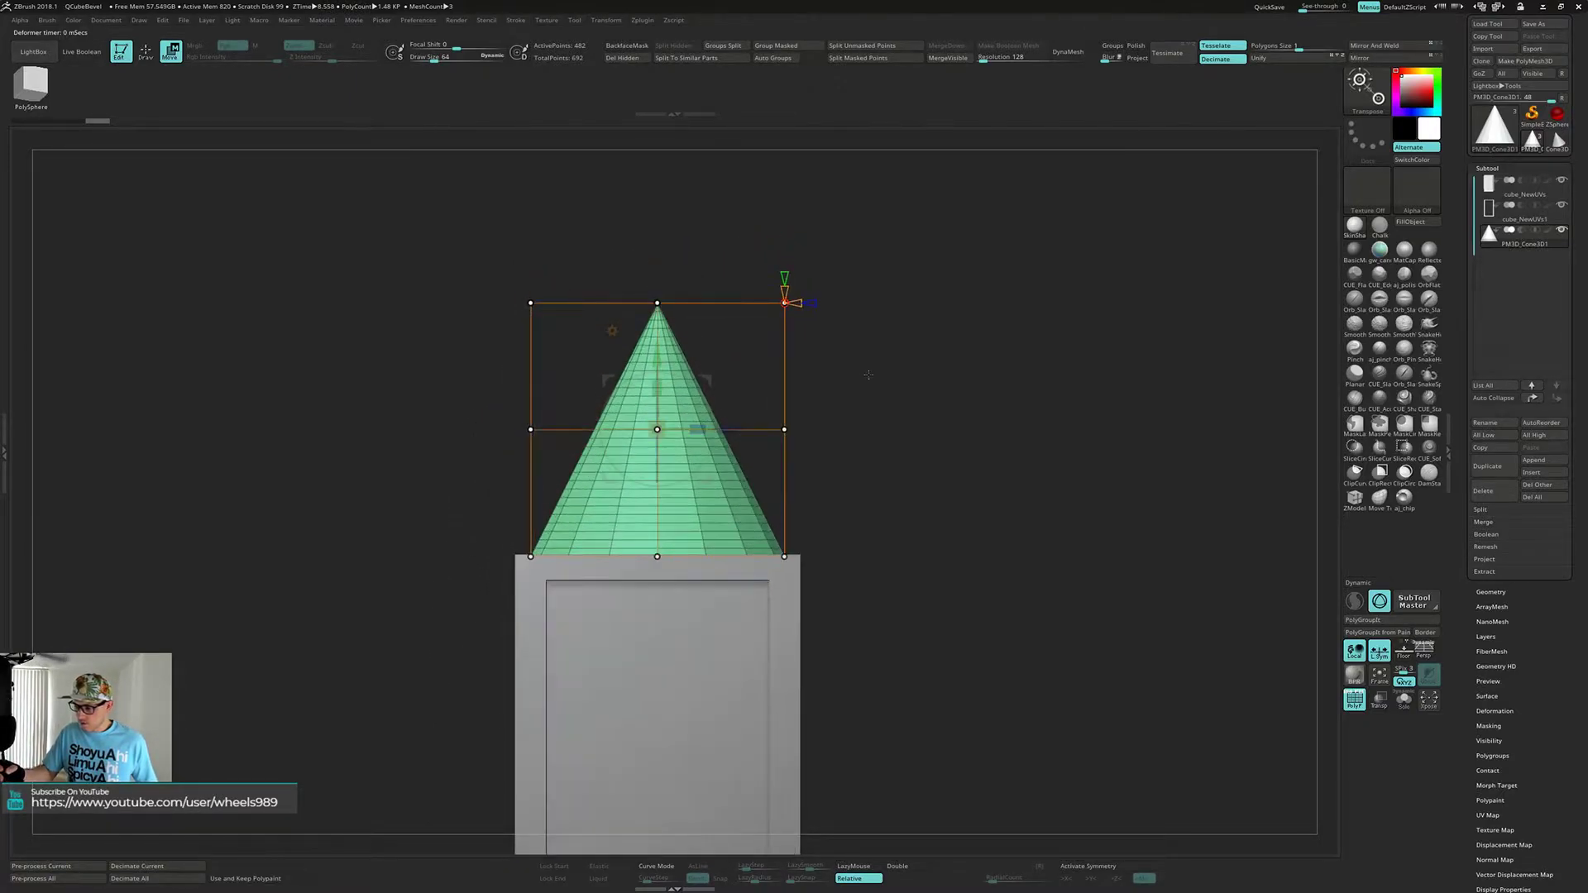
{"action": "left_click", "coordinate": [784, 302]}
{"action": "left_click", "coordinate": [785, 303], "text": "alt"}
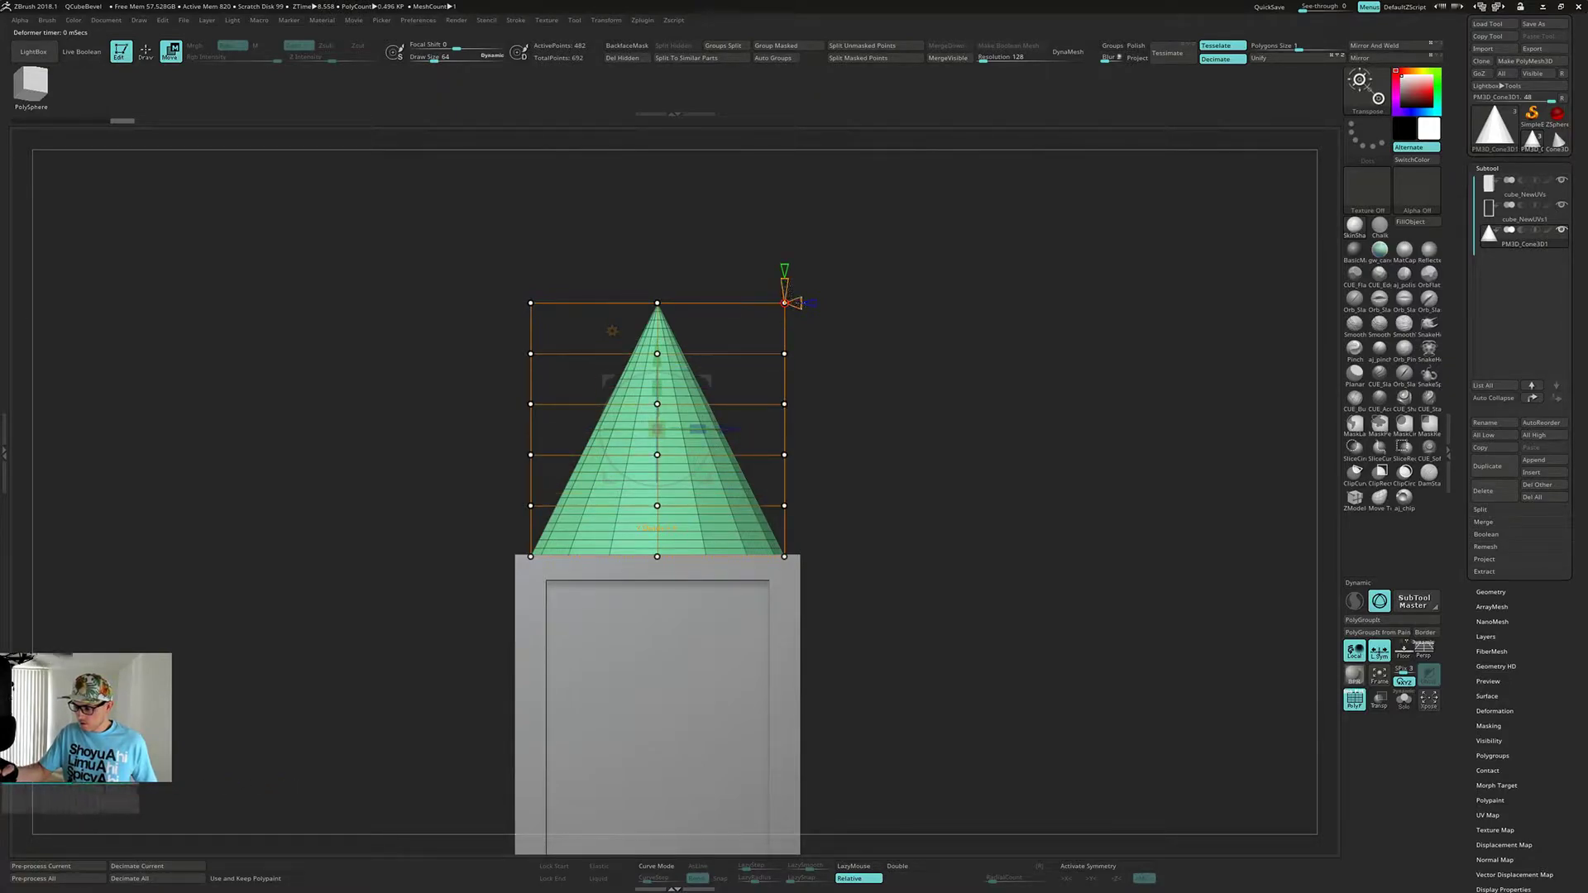
{"action": "left_click", "coordinate": [785, 303]}
{"action": "mouse_move", "coordinate": [843, 266]}
{"action": "left_mouse_down"}
{"action": "mouse_move", "coordinate": [858, 289]}
{"action": "mouse_move", "coordinate": [855, 266]}
{"action": "left_mouse_up"}
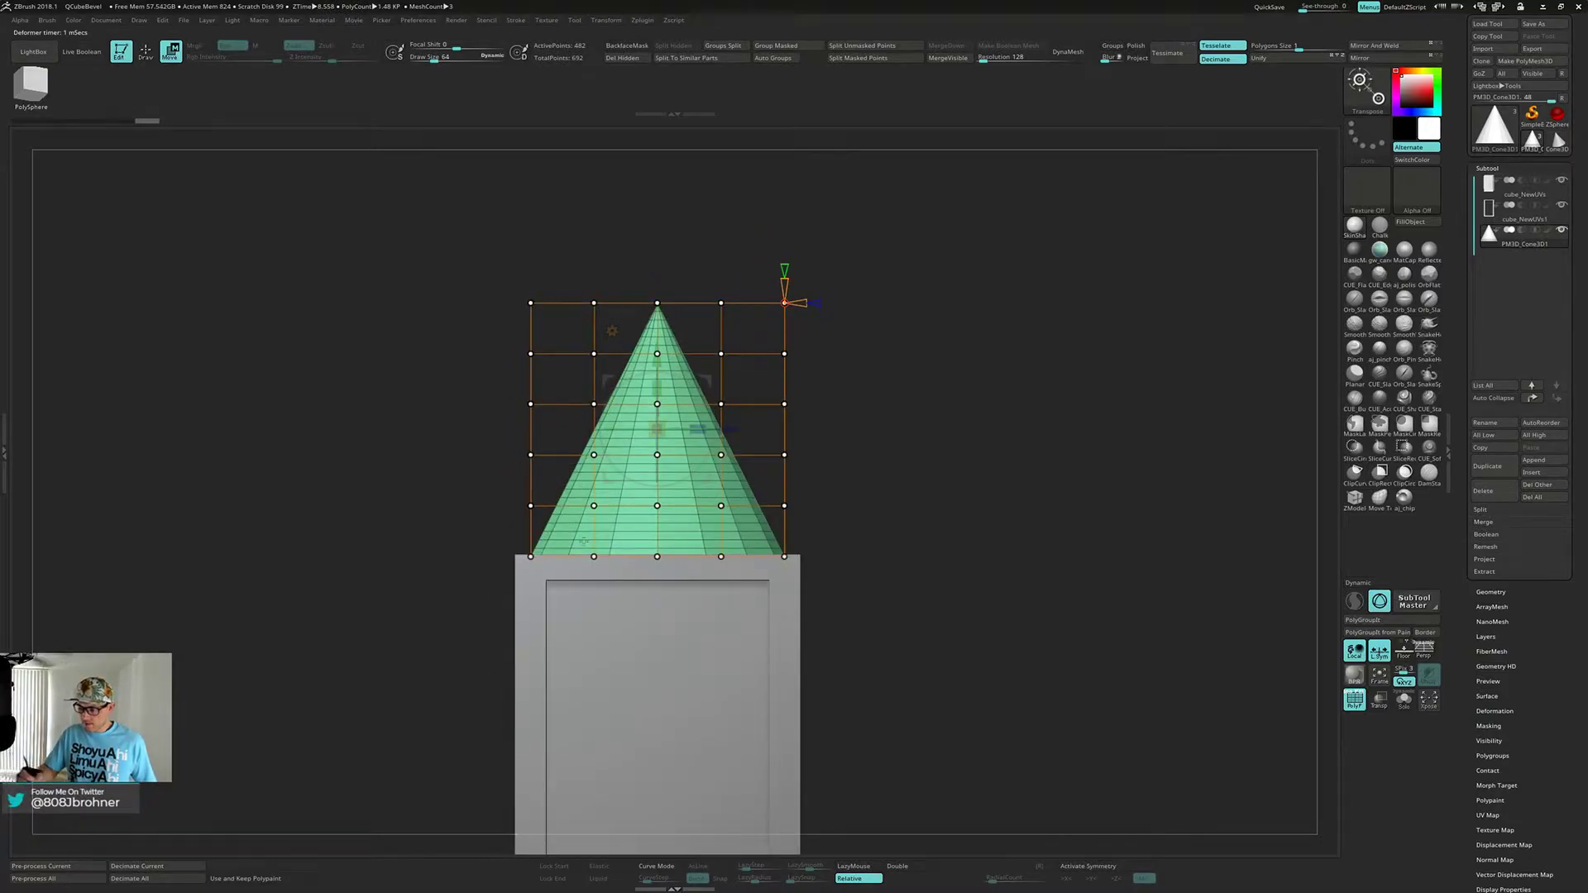
- Mask the lattice's upper points, try scaling the lower part of the cone outward and undo the last change
{"action": "key", "text": "ctrl"}
{"action": "mouse_move", "coordinate": [472, 269]}
{"action": "left_mouse_down", "text": "ctrl"}
{"action": "mouse_move", "coordinate": [852, 390]}
{"action": "mouse_move", "coordinate": [854, 420]}
{"action": "left_mouse_up", "text": "ctrl"}
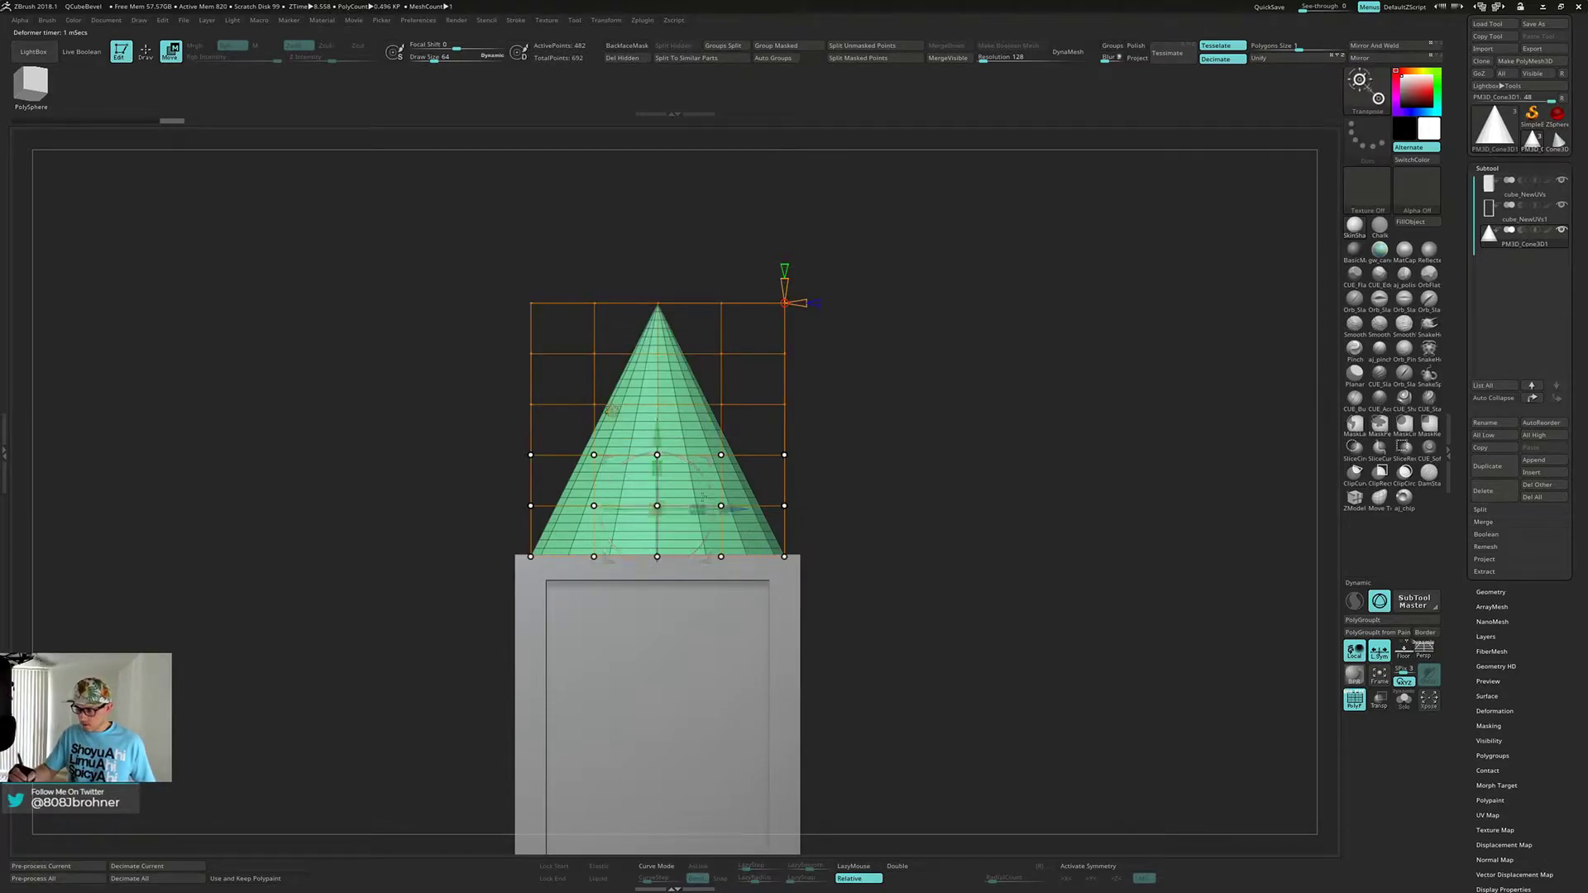
{"action": "left_click_drag", "start_coordinate": [743, 455], "coordinate": [746, 559]}
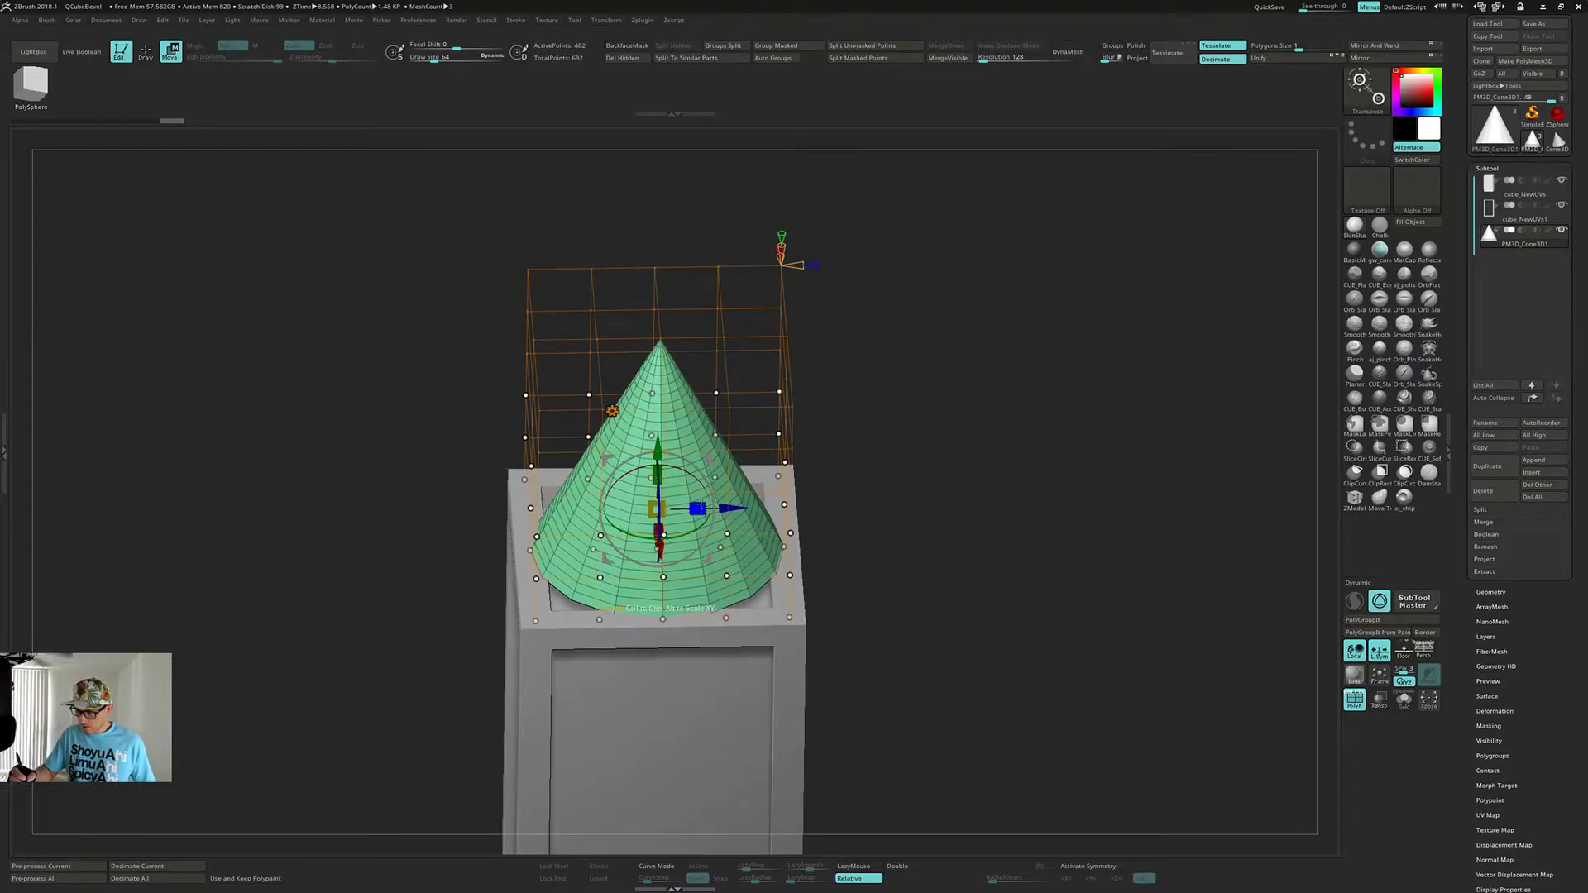
{"action": "left_click_drag", "start_coordinate": [699, 507], "coordinate": [946, 488]}
{"action": "key", "text": "ctrl+z"}
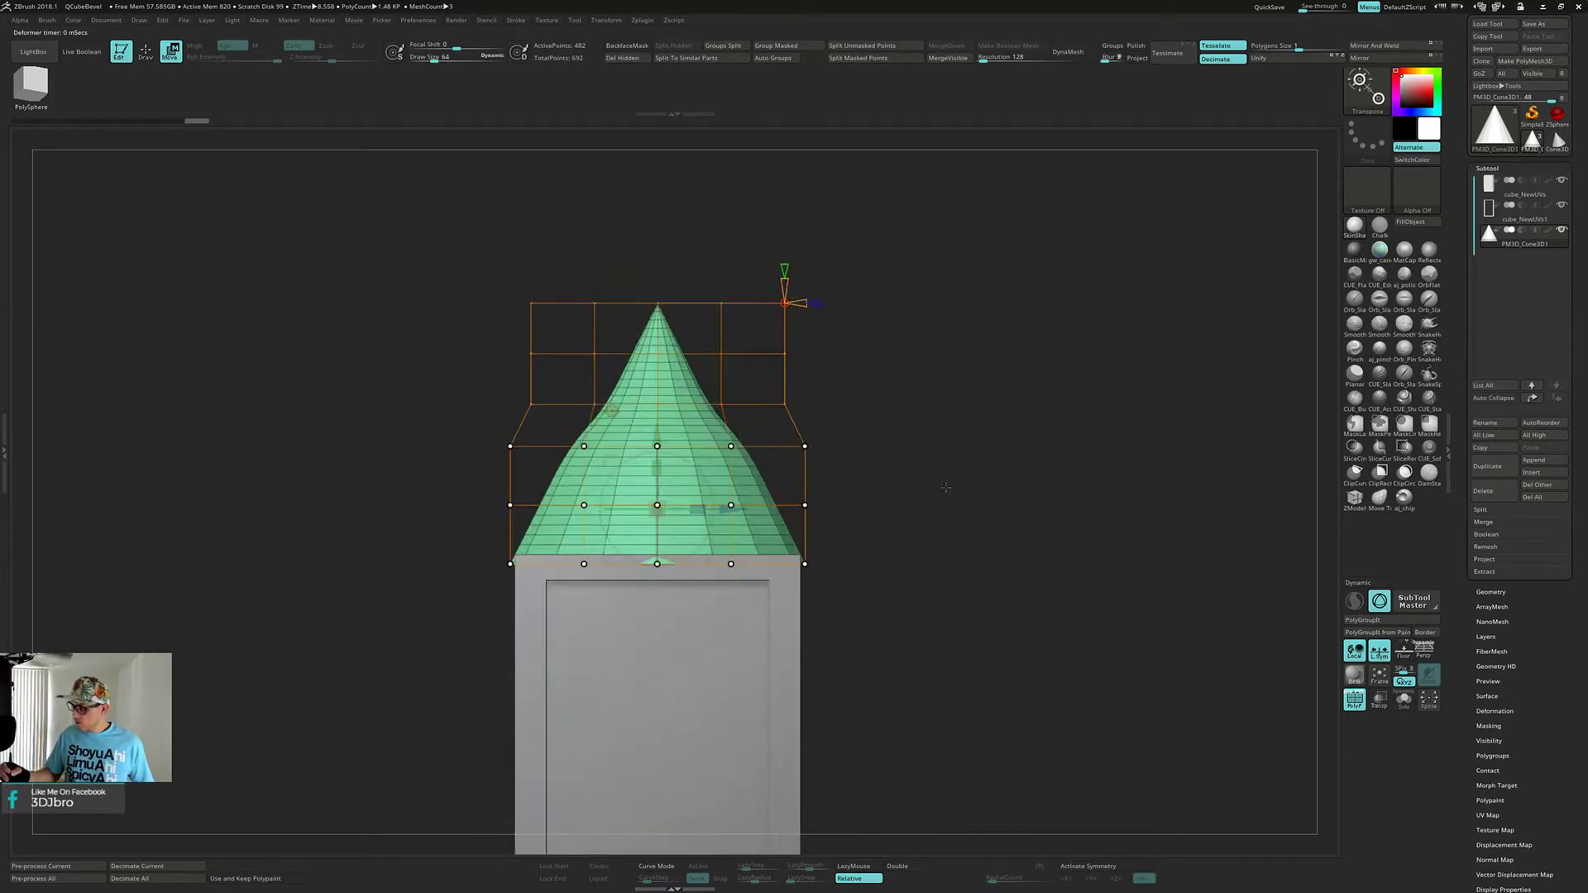
- Delete the cone subtool and insert a Cube3D as a new subtool in its place
{"action": "left_click", "coordinate": [1485, 491]}
{"action": "left_click", "coordinate": [1381, 517]}
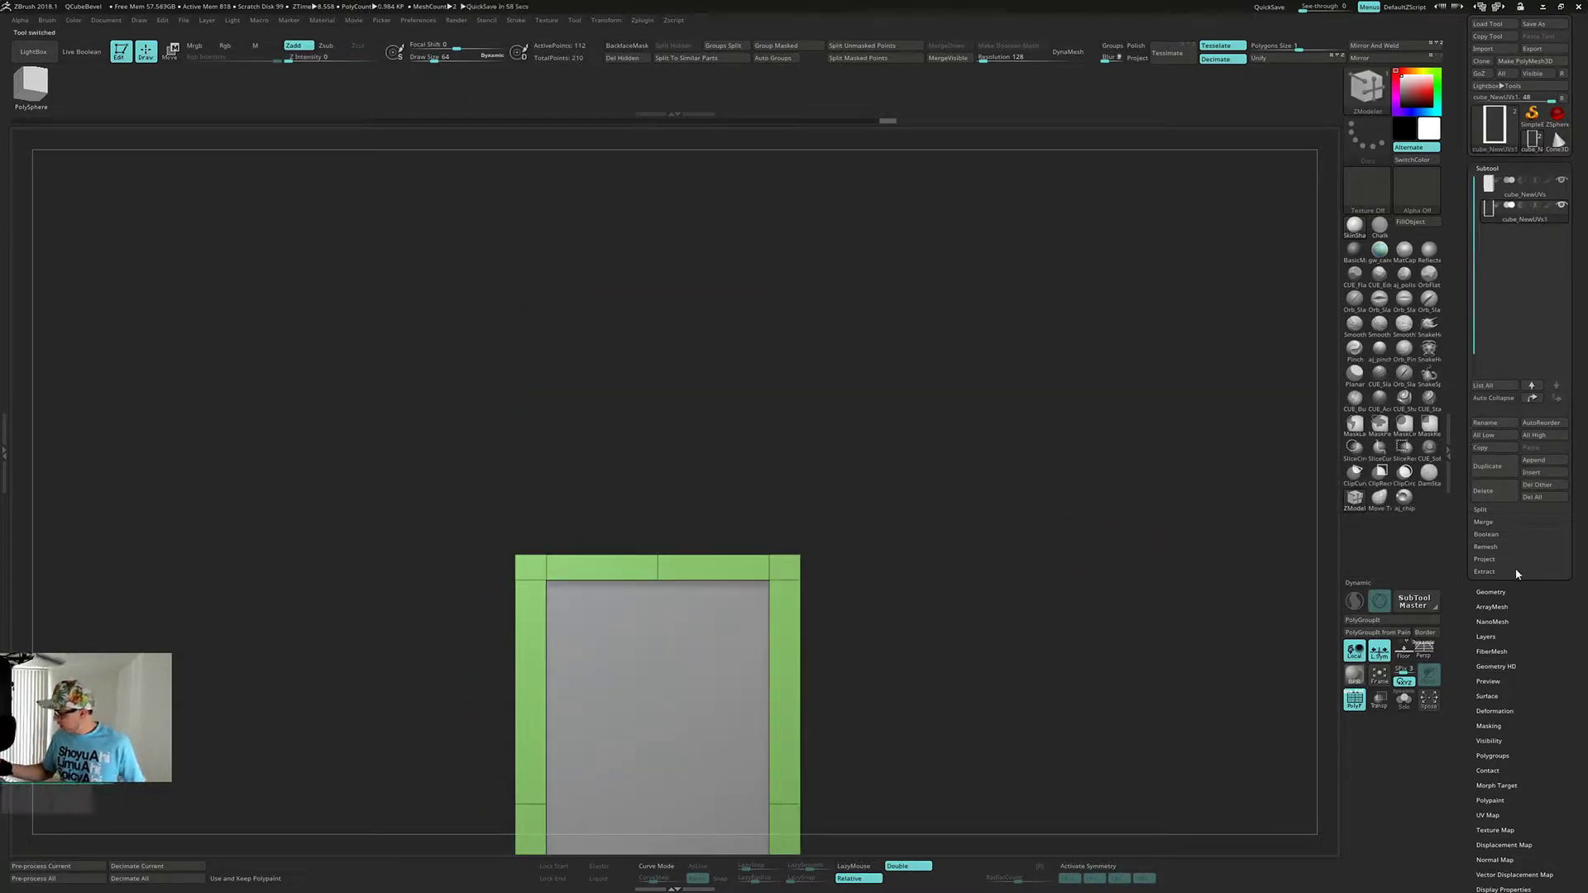
{"action": "left_click", "coordinate": [1540, 474]}
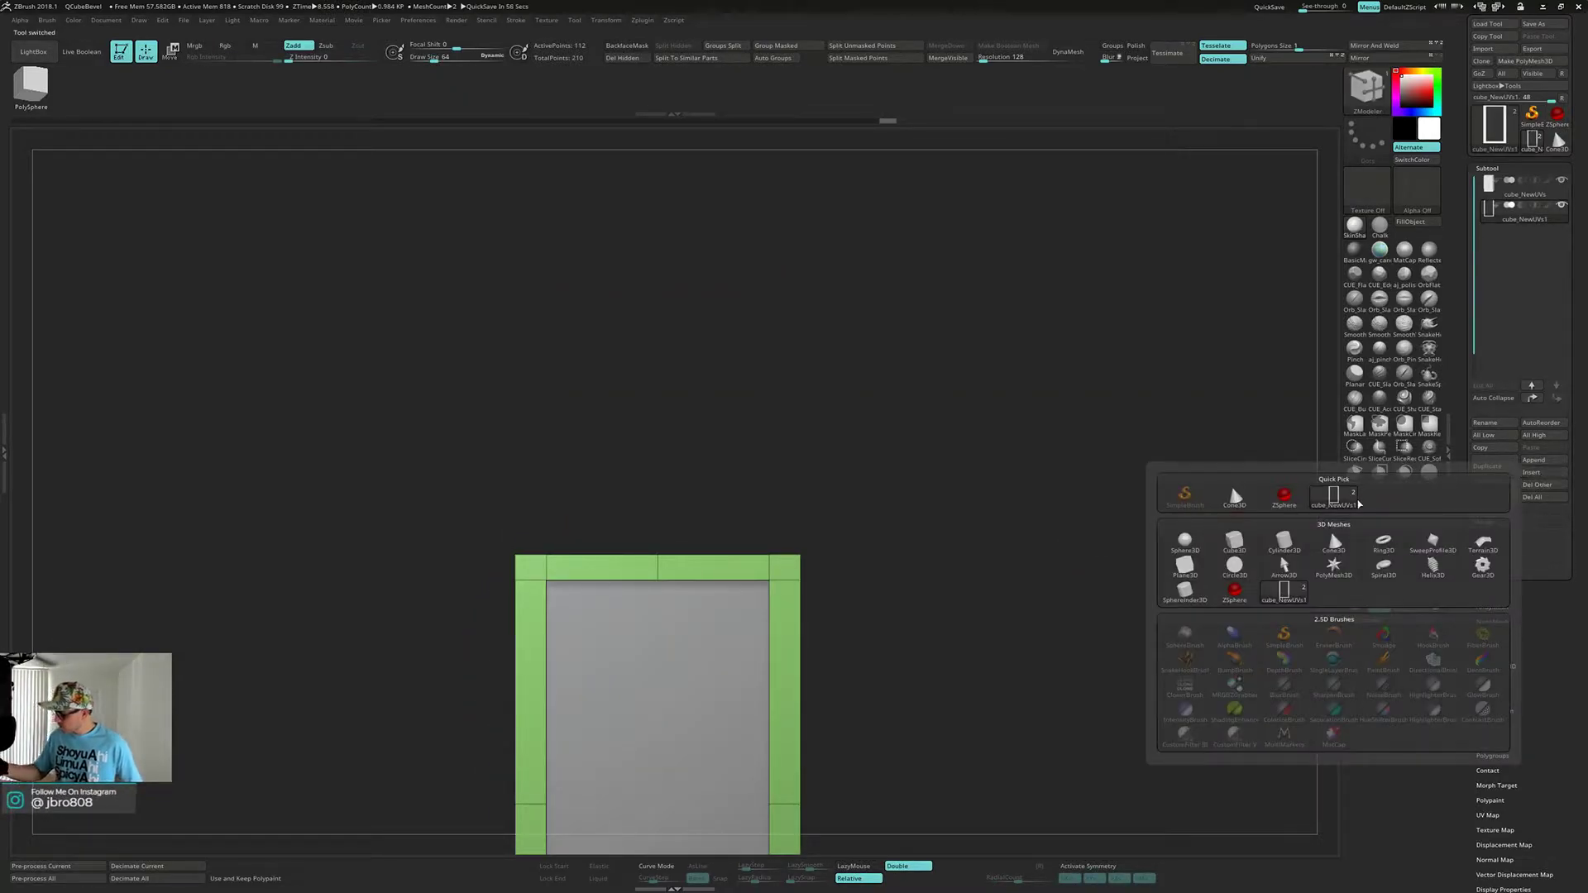
{"action": "left_click", "coordinate": [1237, 542]}
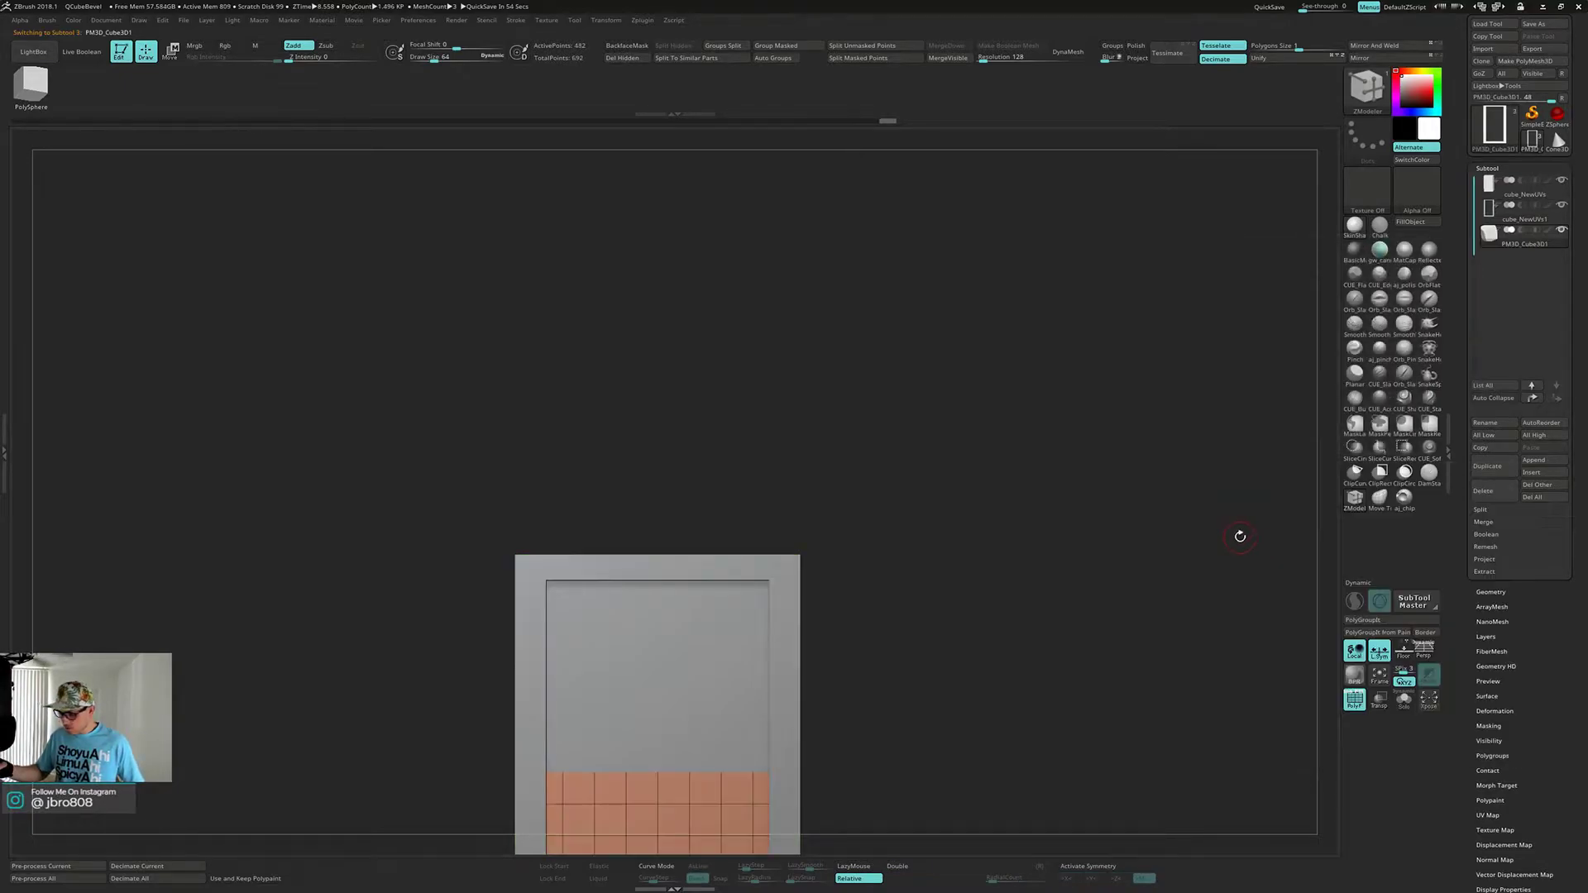
- Move the inserted cube straight up with the gizmo to the top of the frame
{"action": "left_click_drag", "start_coordinate": [970, 622], "coordinate": [975, 449], "text": "alt"}
{"action": "key", "text": "w"}
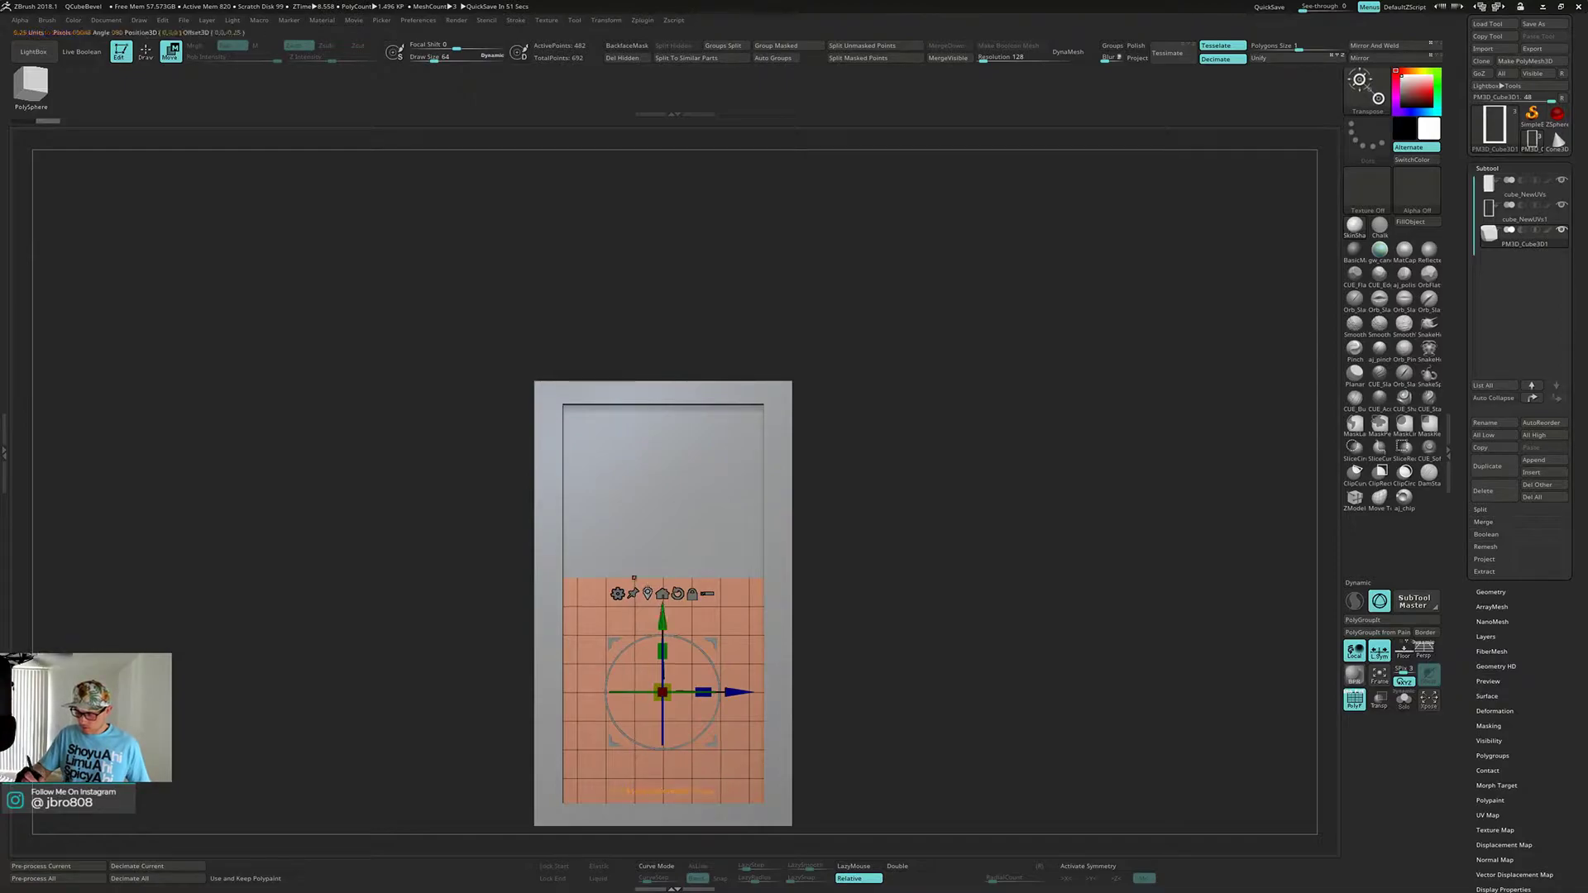
{"action": "left_click_drag", "start_coordinate": [662, 612], "coordinate": [658, 231]}
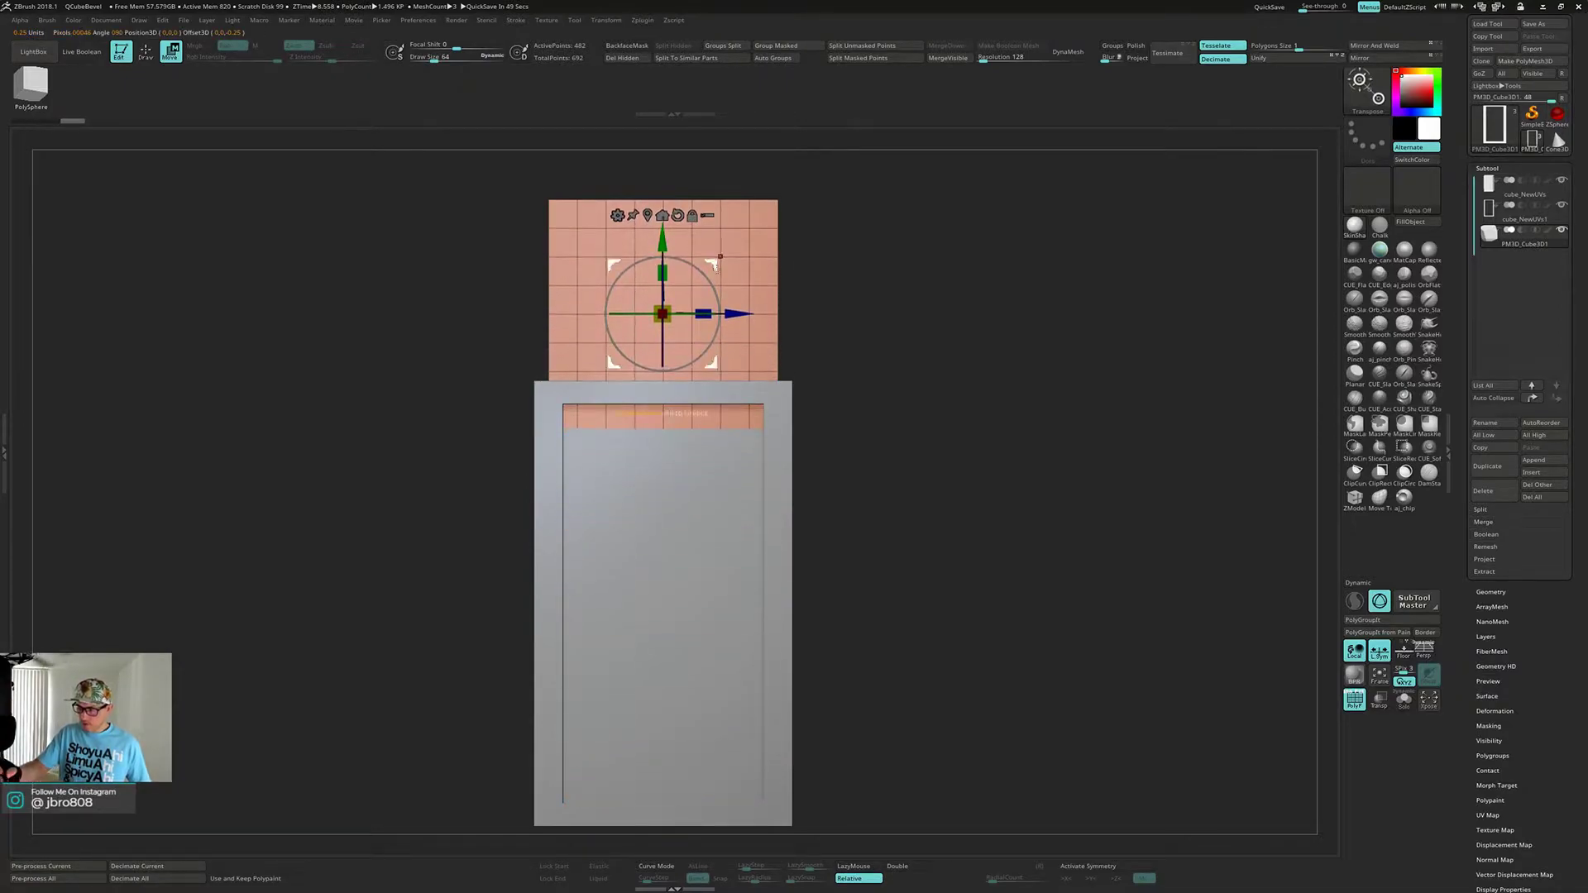
{"action": "left_click_drag", "start_coordinate": [801, 389], "coordinate": [796, 475], "text": "alt"}
{"action": "mouse_move", "coordinate": [796, 488]}
{"action": "left_mouse_down"}
{"action": "mouse_move", "coordinate": [821, 509]}
{"action": "mouse_move", "coordinate": [845, 497]}
{"action": "mouse_move", "coordinate": [833, 556]}
{"action": "mouse_move", "coordinate": [801, 557]}
{"action": "mouse_move", "coordinate": [798, 502]}
{"action": "left_mouse_up"}
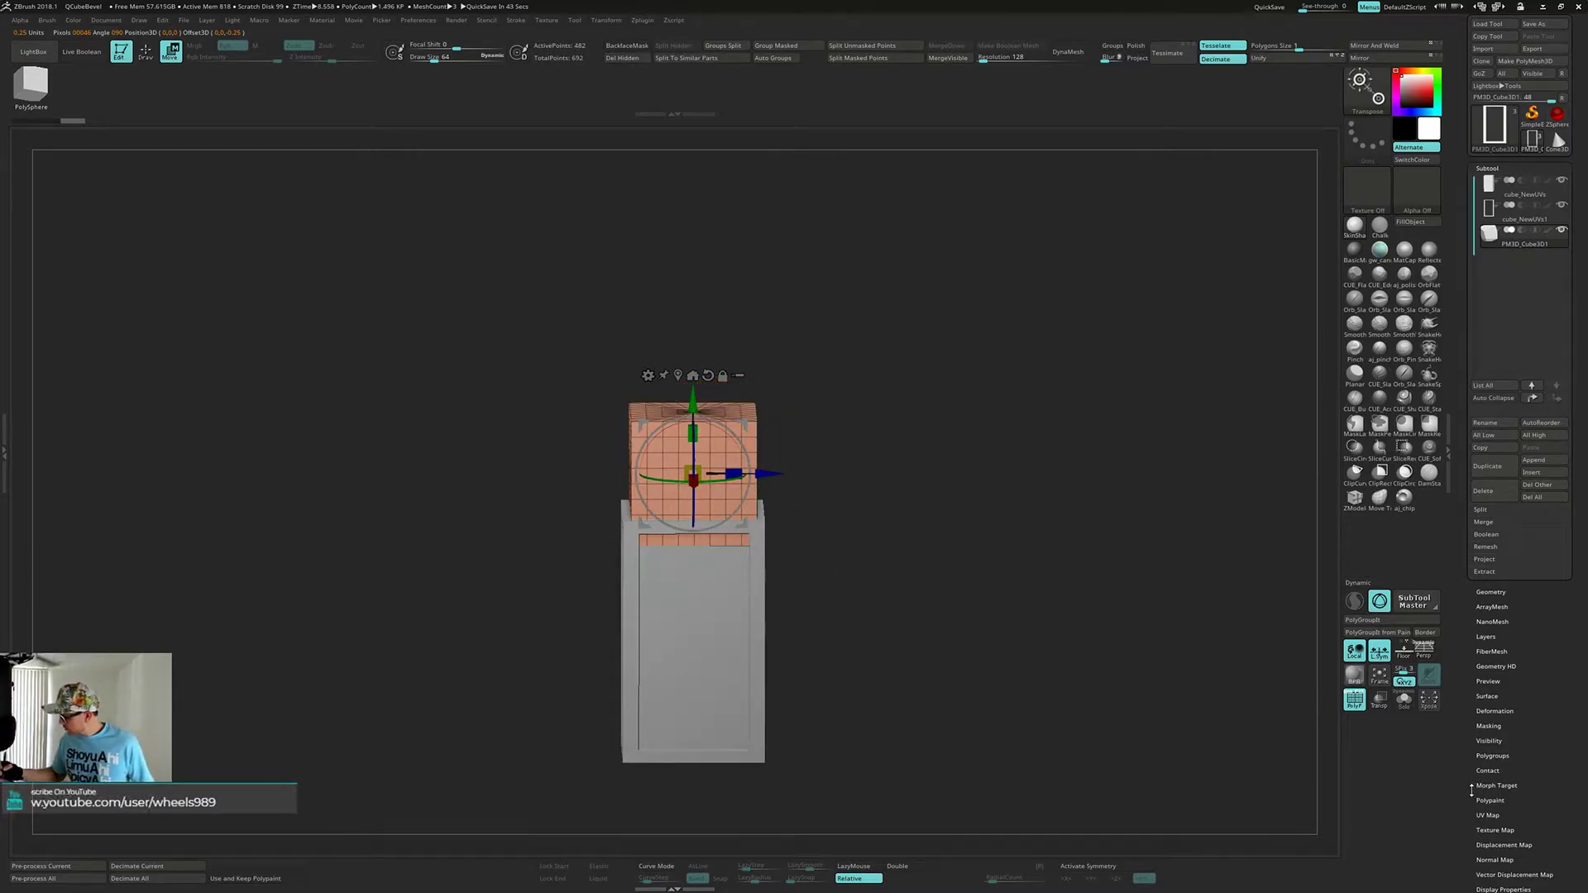
- Reinitialize the cube as a QSphere, raise it toward the frame's top and center the gizmo on it
{"action": "scroll", "coordinate": [1472, 786], "scroll_direction": "down", "scroll_amount": 4}
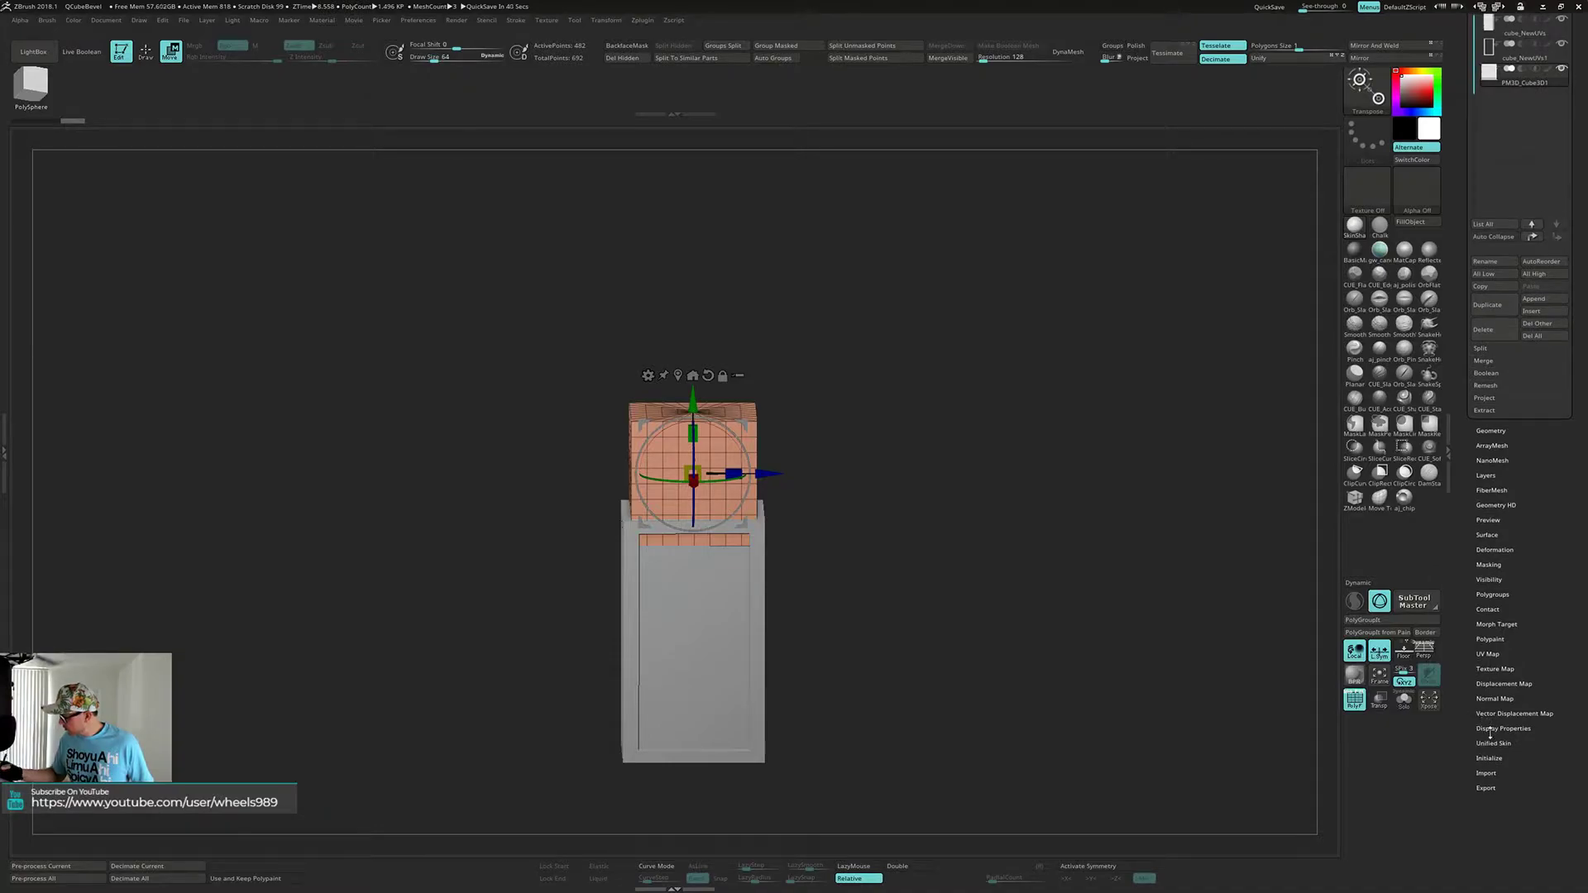
{"action": "left_click", "coordinate": [1490, 758]}
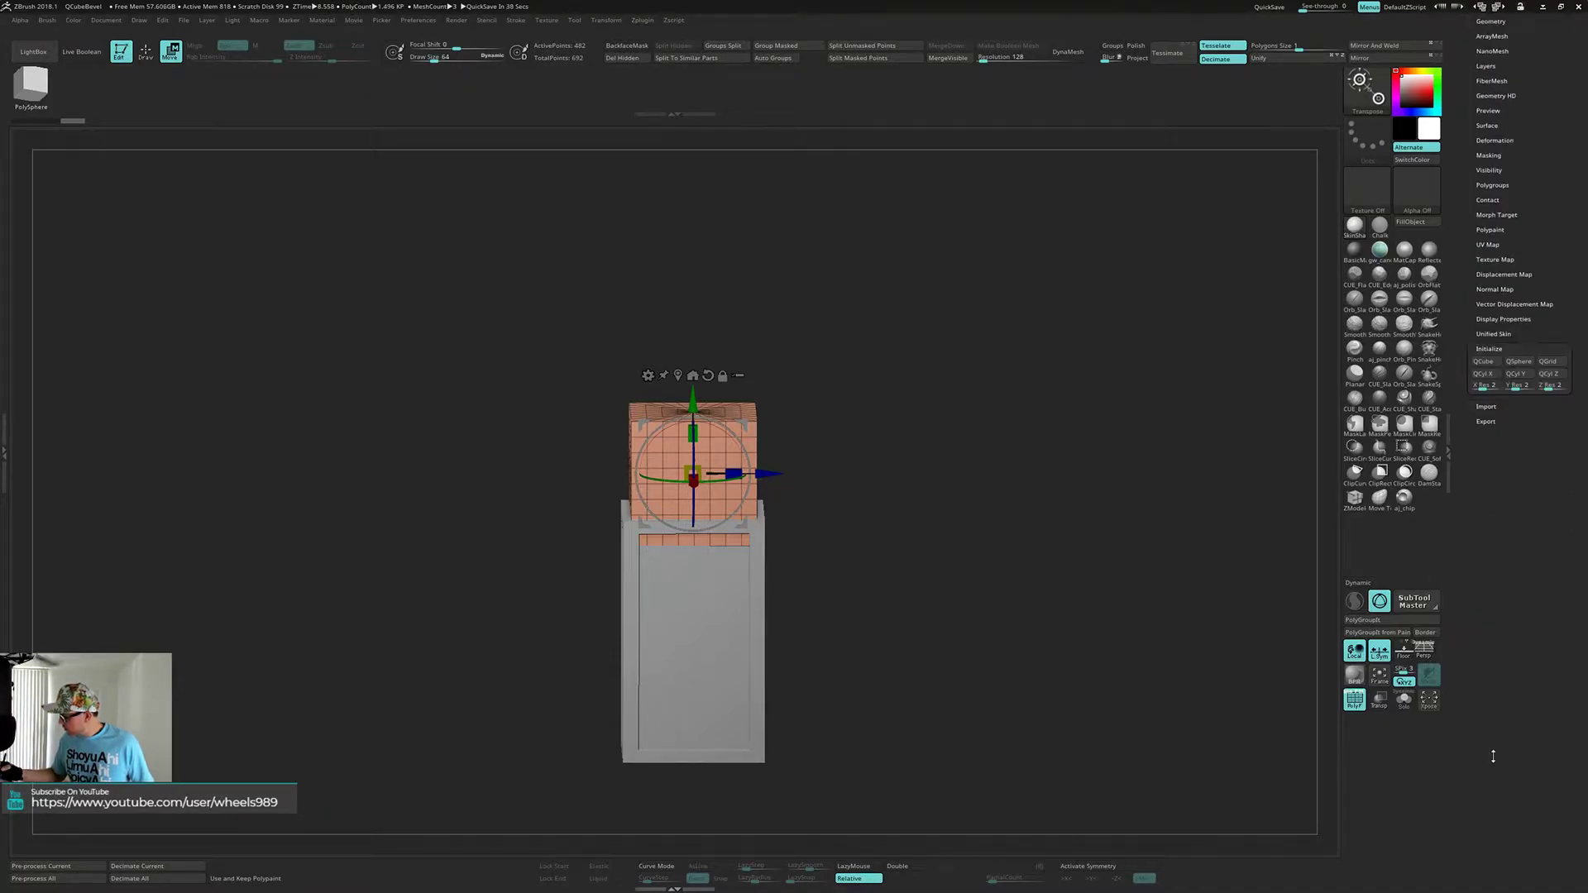
{"action": "left_click", "coordinate": [1526, 364]}
{"action": "mouse_move", "coordinate": [840, 399]}
{"action": "left_mouse_down"}
{"action": "mouse_move", "coordinate": [862, 354]}
{"action": "mouse_move", "coordinate": [834, 371]}
{"action": "left_mouse_up"}
{"action": "left_click_drag", "start_coordinate": [695, 400], "coordinate": [695, 214]}
{"action": "left_click", "coordinate": [678, 188]}
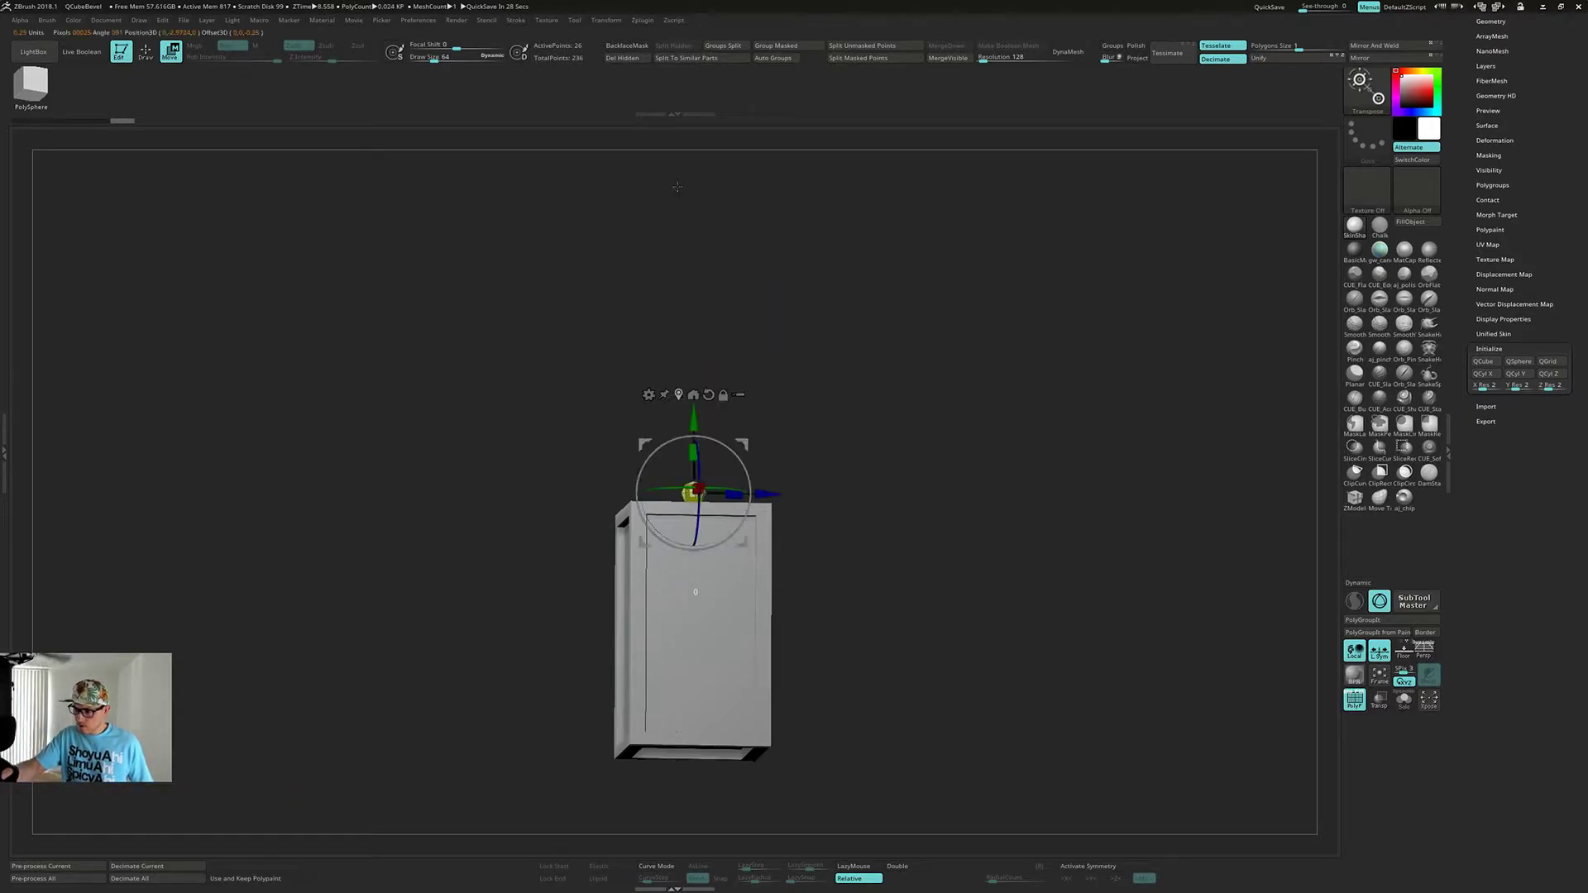
- Resize the tiny sphere with Unify
{"action": "right_click_drag", "start_coordinate": [799, 395], "coordinate": [914, 331], "text": "shift"}
{"action": "right_click_drag", "start_coordinate": [914, 331], "coordinate": [867, 518], "text": "alt"}
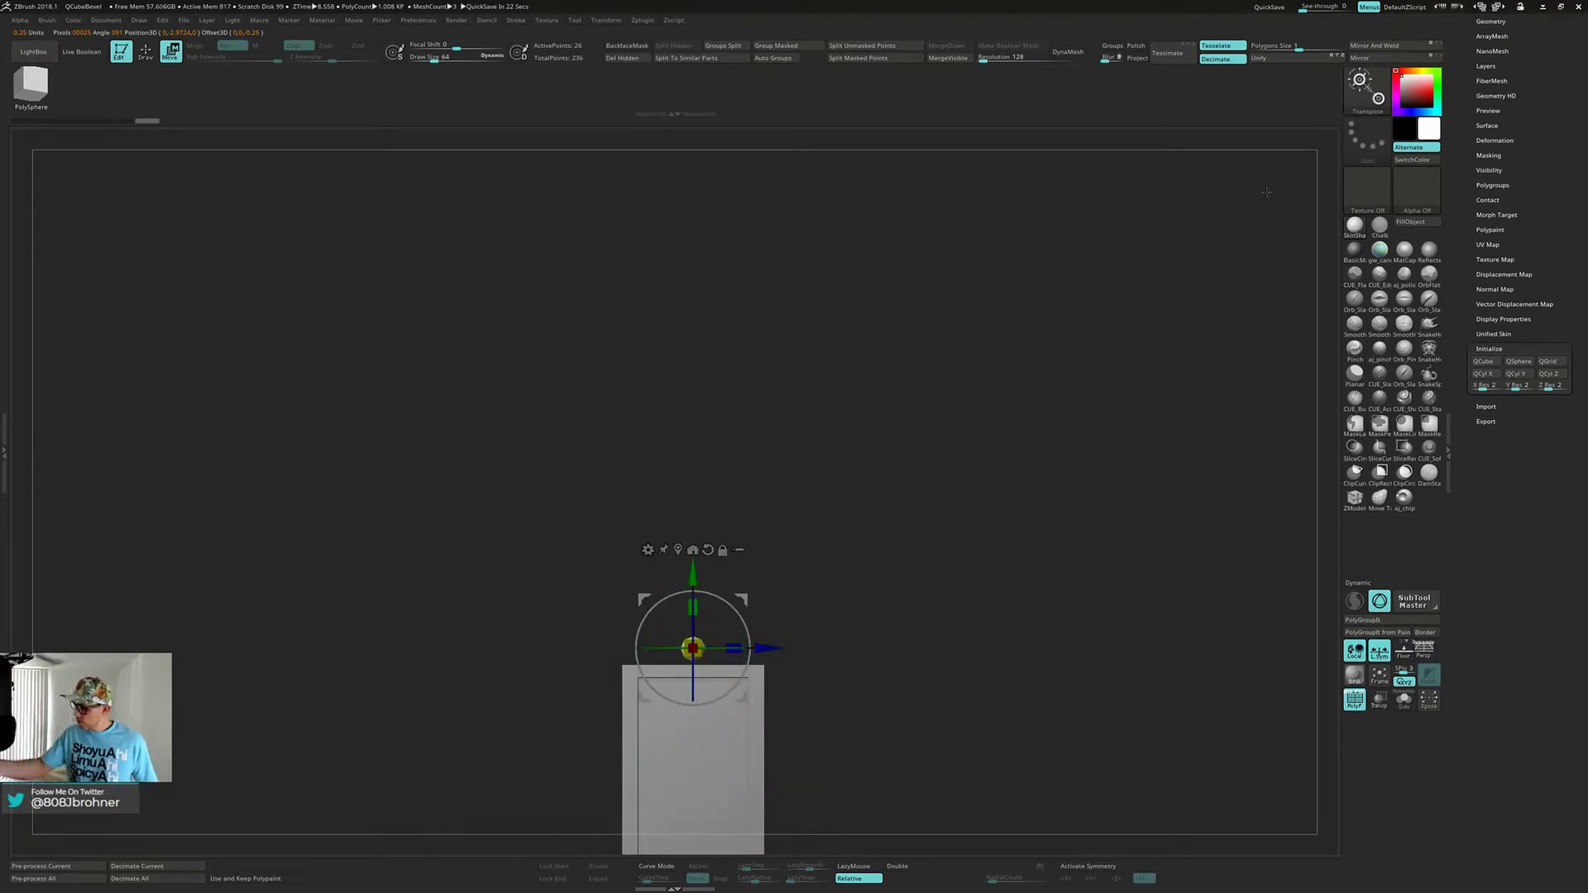
{"action": "left_click", "coordinate": [1267, 61]}
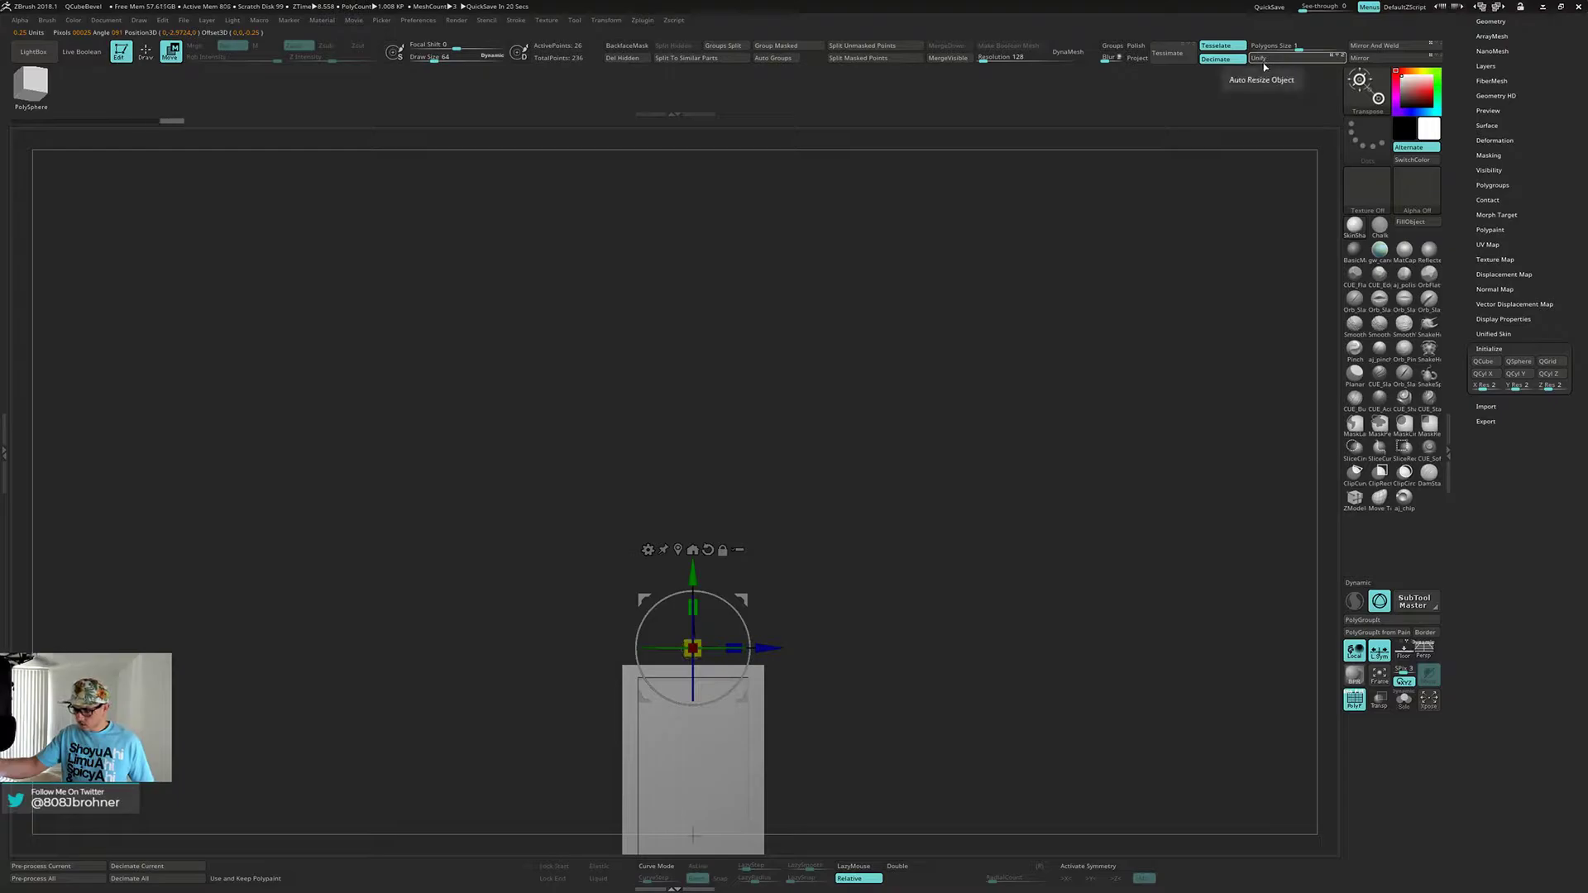
{"action": "right_click_drag", "start_coordinate": [844, 603], "coordinate": [865, 396], "text": "alt"}
{"action": "right_click_drag", "start_coordinate": [865, 396], "coordinate": [828, 576], "text": "alt"}
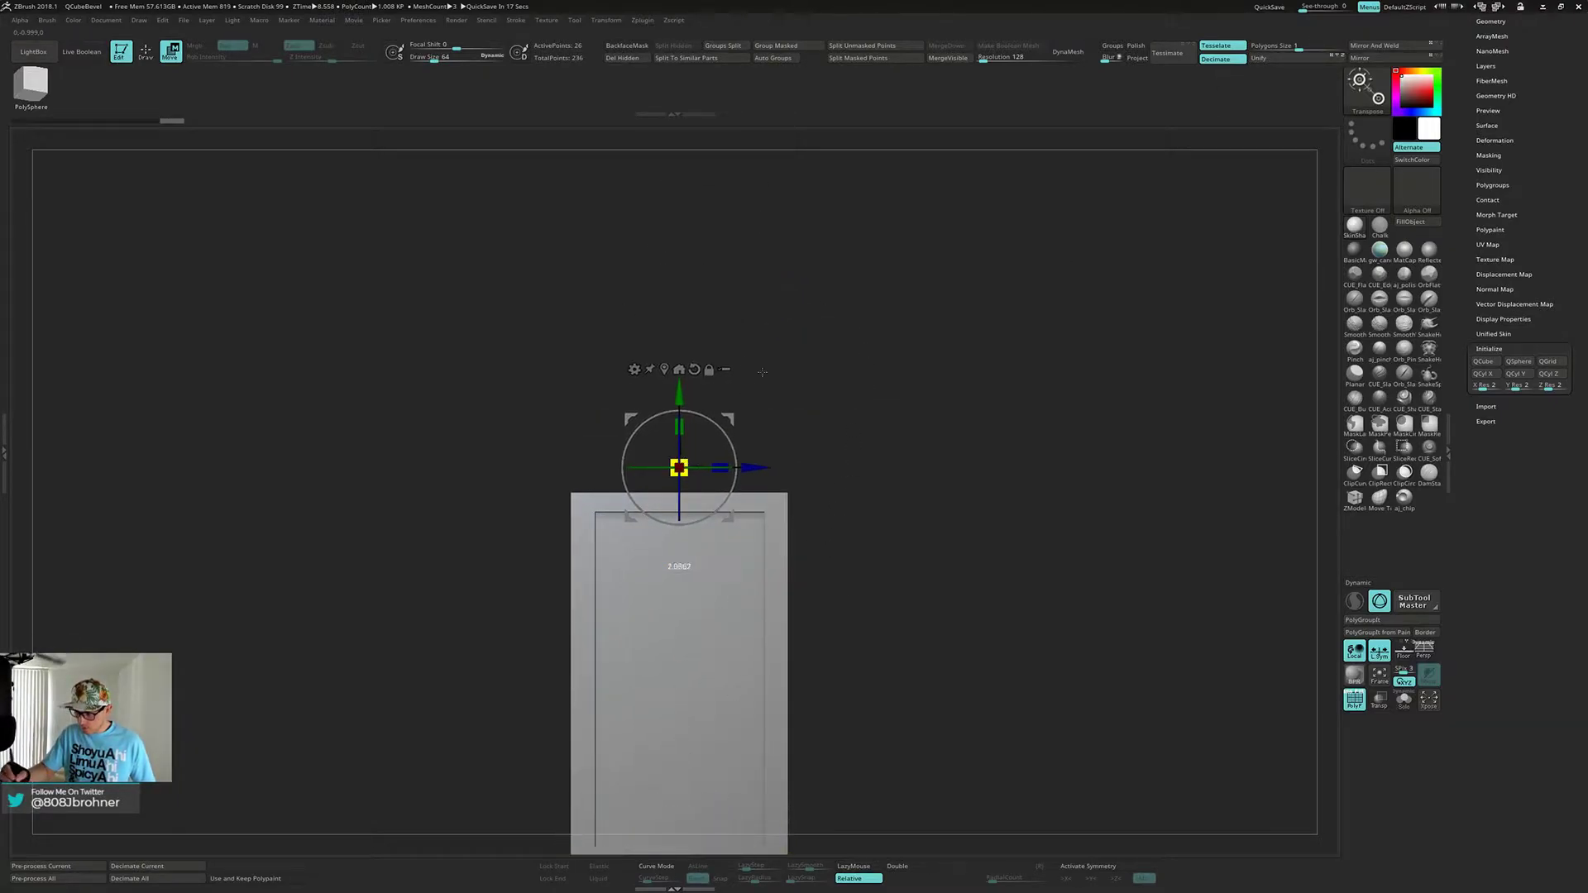
- Scale up the sphere, center the gizmo on it and move it up above the frame
{"action": "left_click_drag", "start_coordinate": [773, 368], "coordinate": [771, 372]}
{"action": "left_click", "coordinate": [665, 370]}
{"action": "right_click_drag", "start_coordinate": [858, 594], "coordinate": [828, 486], "text": "alt"}
{"action": "left_click_drag", "start_coordinate": [648, 565], "coordinate": [652, 269]}
- Show only the sphere and put its lower half into a separate polygroup using a mask
{"action": "right_click_drag", "start_coordinate": [837, 331], "coordinate": [833, 431]}
{"action": "key", "text": "alt+s"}
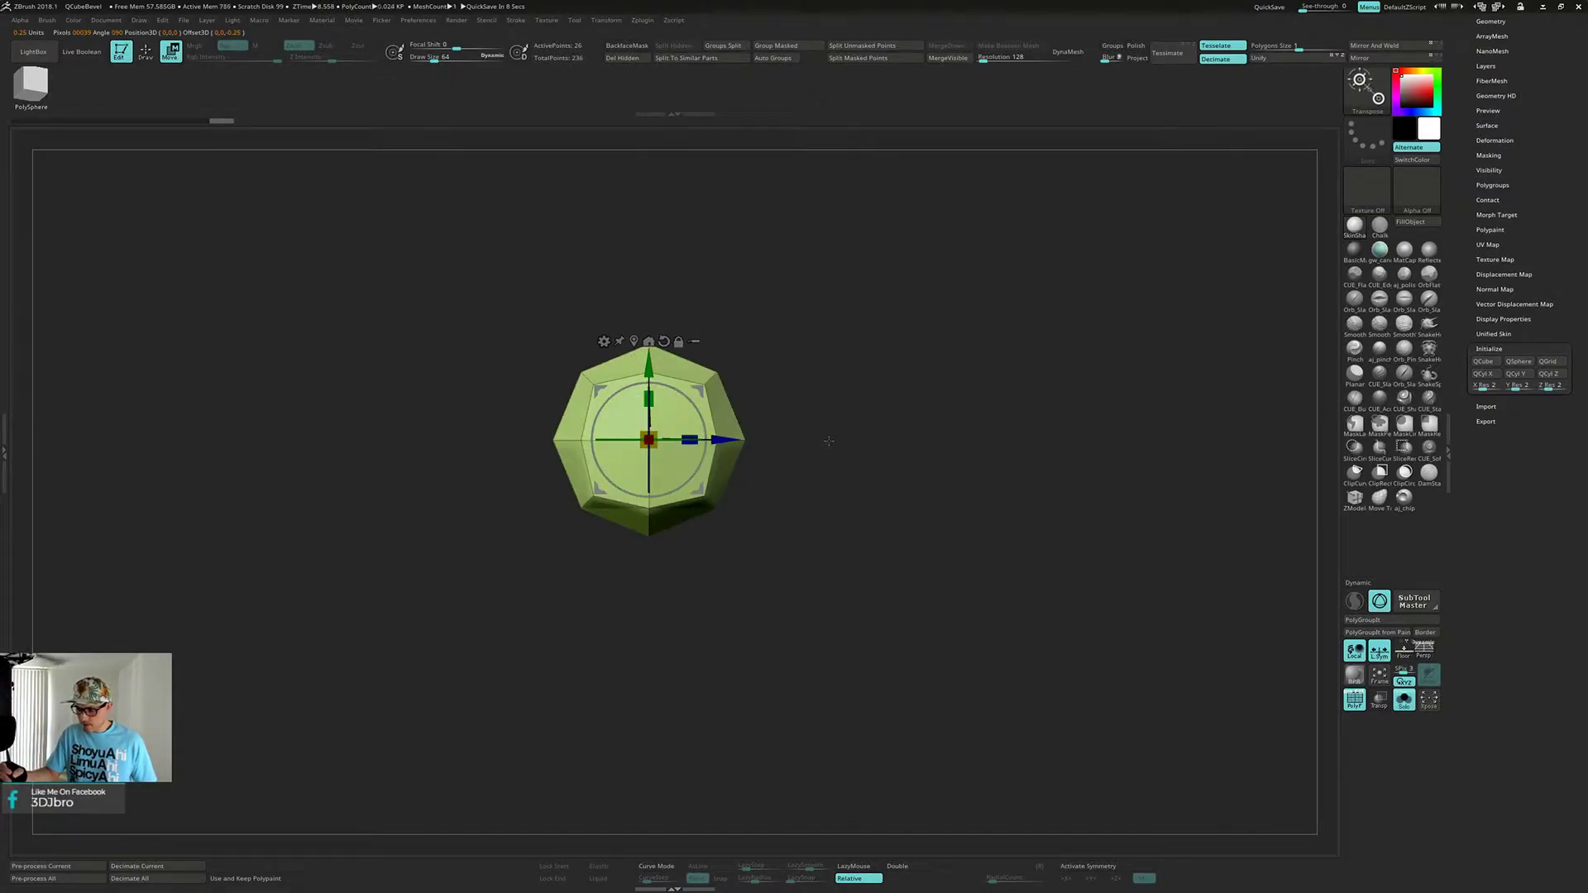
{"action": "key", "text": "q"}
{"action": "left_click_drag", "start_coordinate": [459, 412], "coordinate": [873, 568], "text": "ctrl"}
{"action": "left_click_drag", "start_coordinate": [497, 280], "coordinate": [800, 420], "text": "ctrl"}
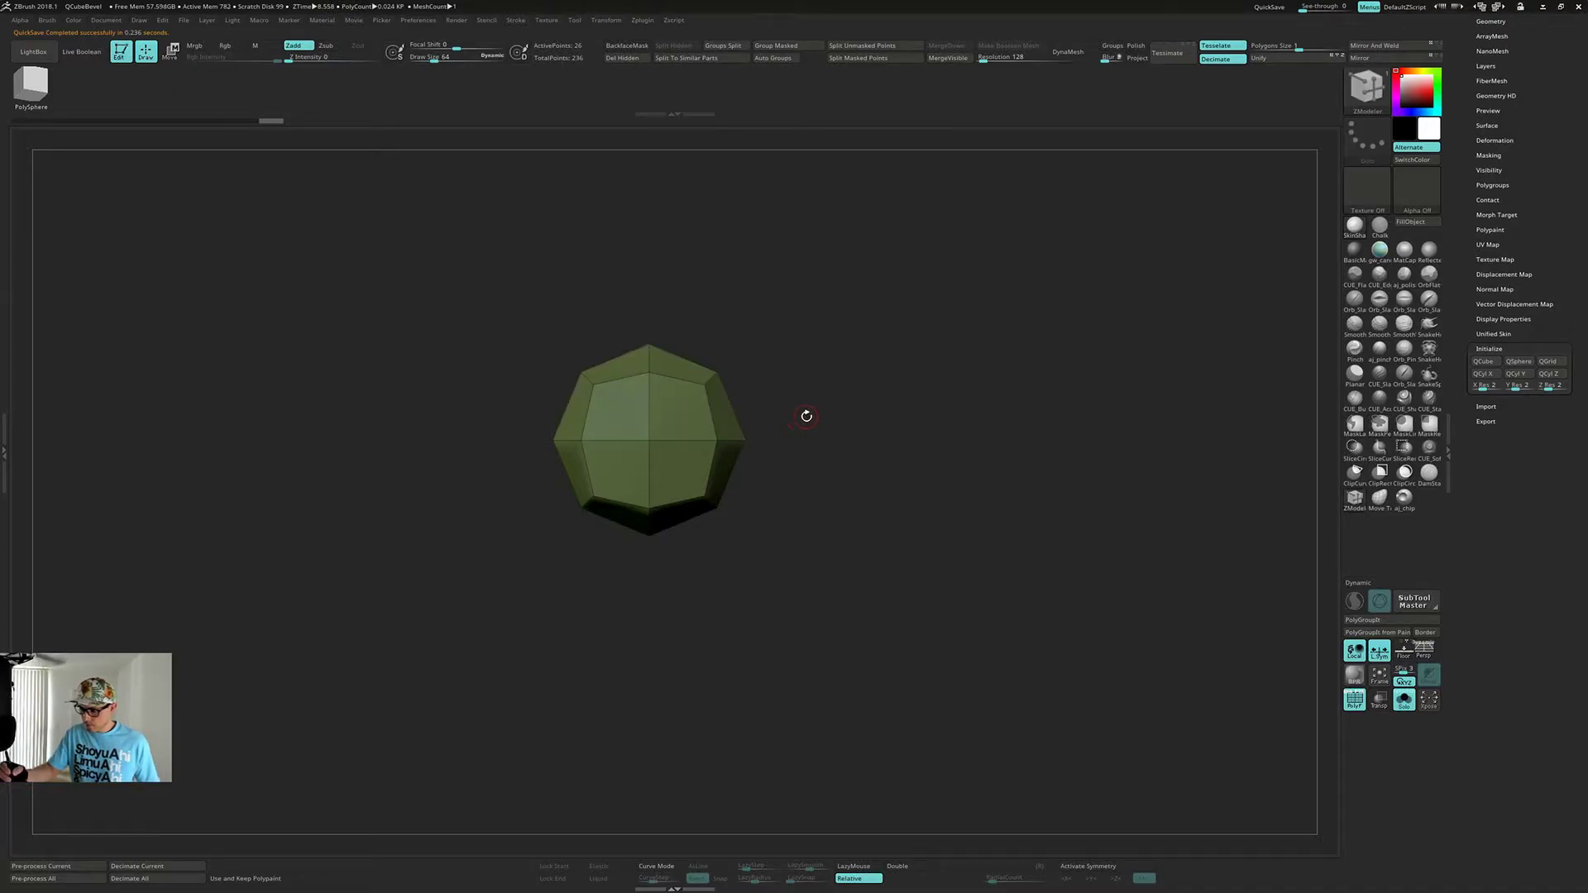
{"action": "left_click_drag", "start_coordinate": [489, 290], "coordinate": [822, 374], "text": "ctrl+alt"}
{"action": "key", "text": "ctrl+w"}
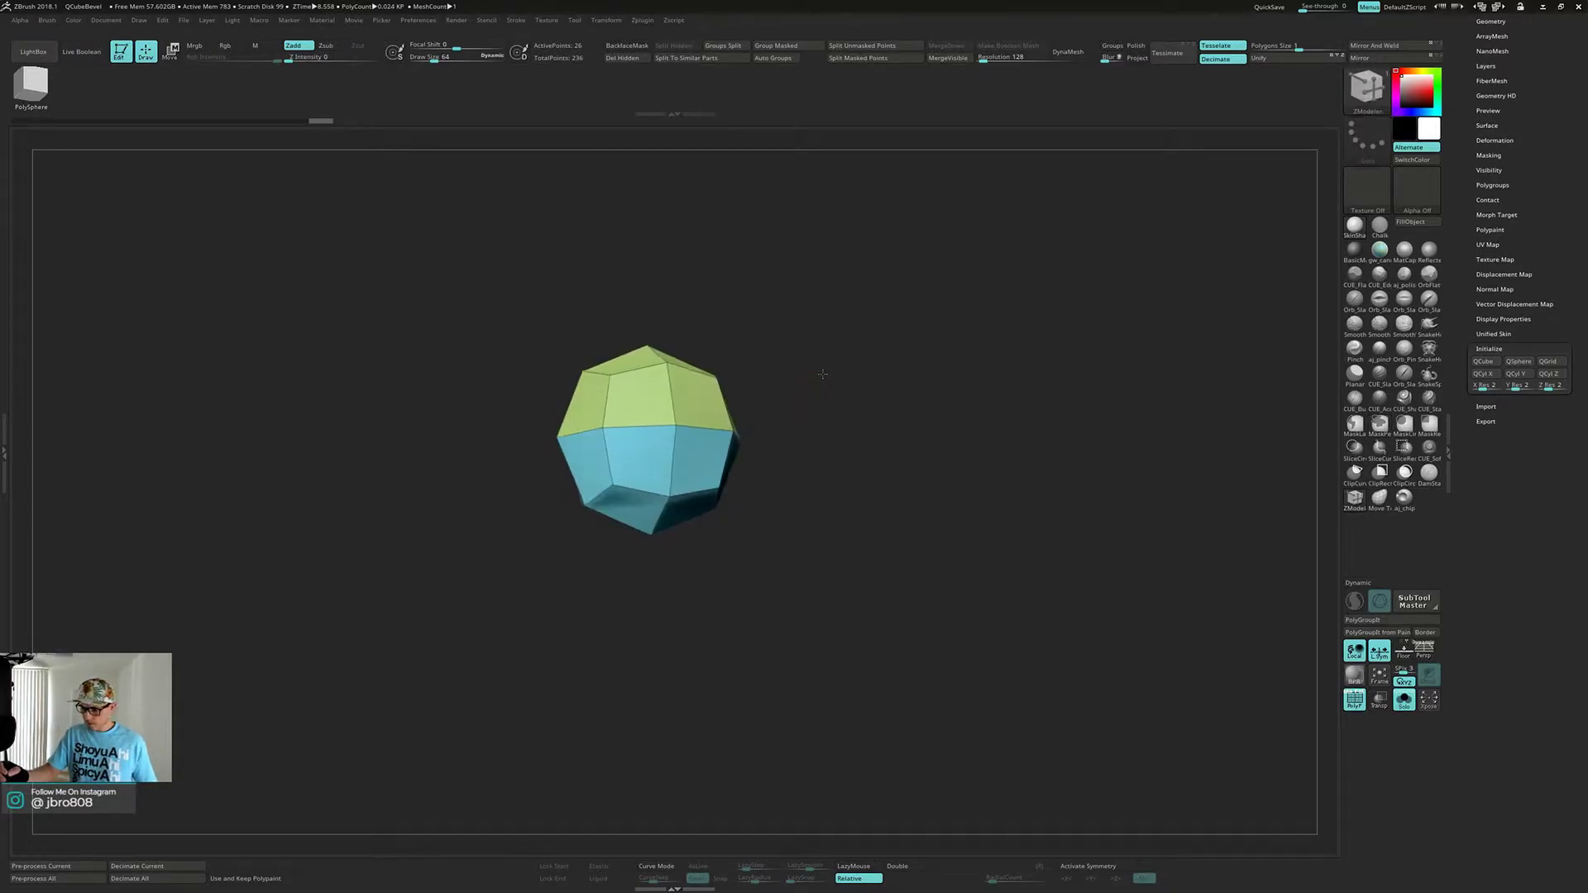
- Isolate the sphere's upper half, turn on double-sided display and delete the hidden lower half
{"action": "left_click", "coordinate": [681, 420], "text": "ctrl+shift"}
{"action": "left_click_drag", "start_coordinate": [775, 445], "coordinate": [760, 408]}
{"action": "left_click", "coordinate": [905, 867]}
{"action": "left_click_drag", "start_coordinate": [919, 714], "coordinate": [901, 692]}
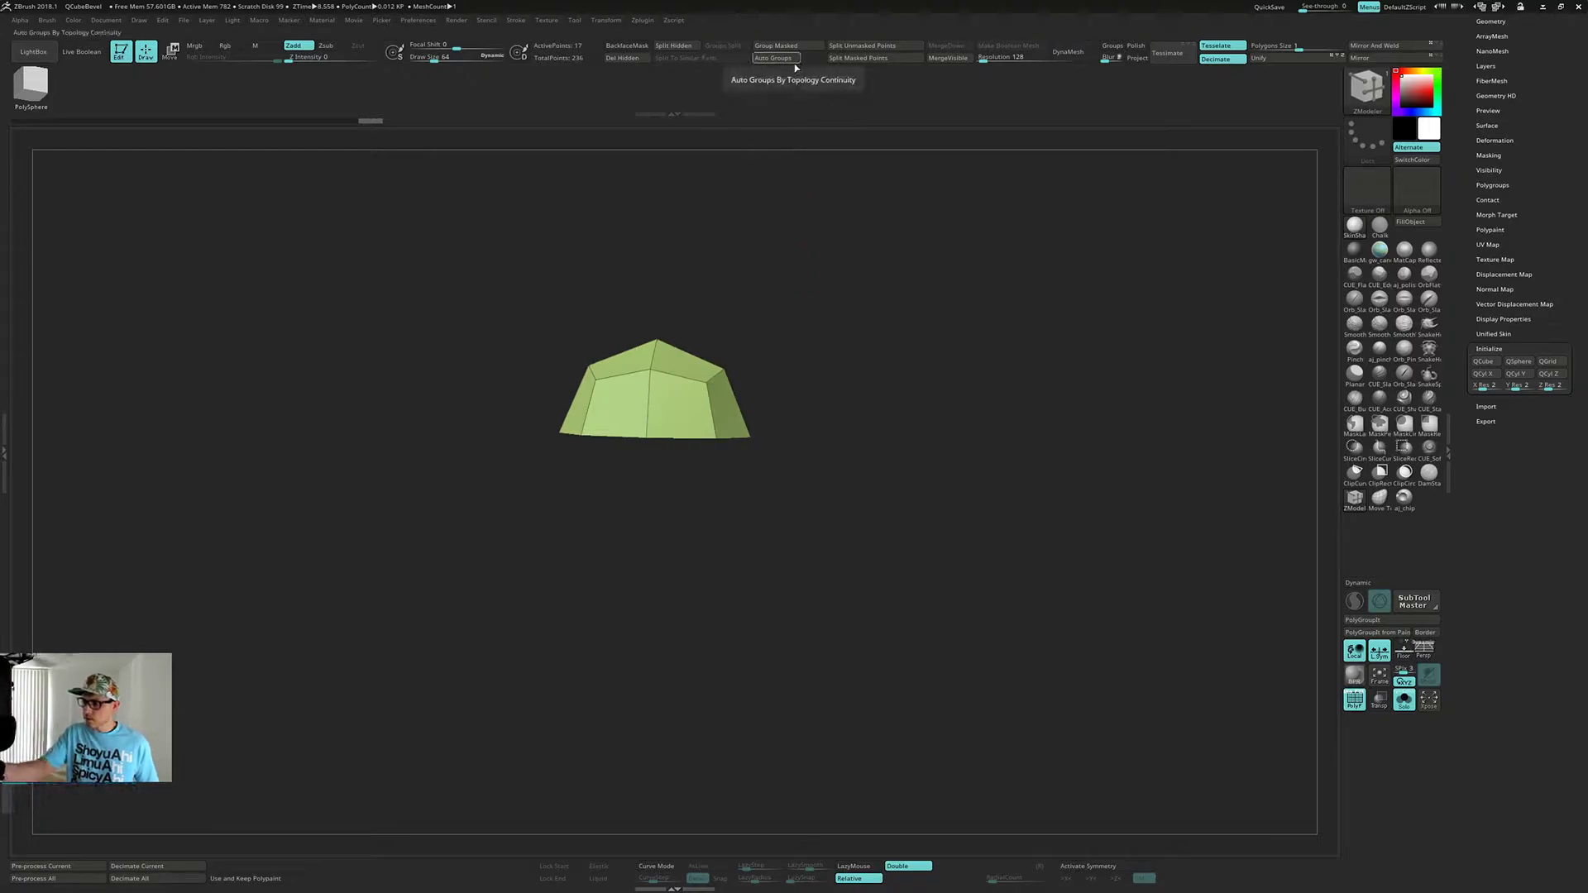
{"action": "left_click", "coordinate": [622, 58]}
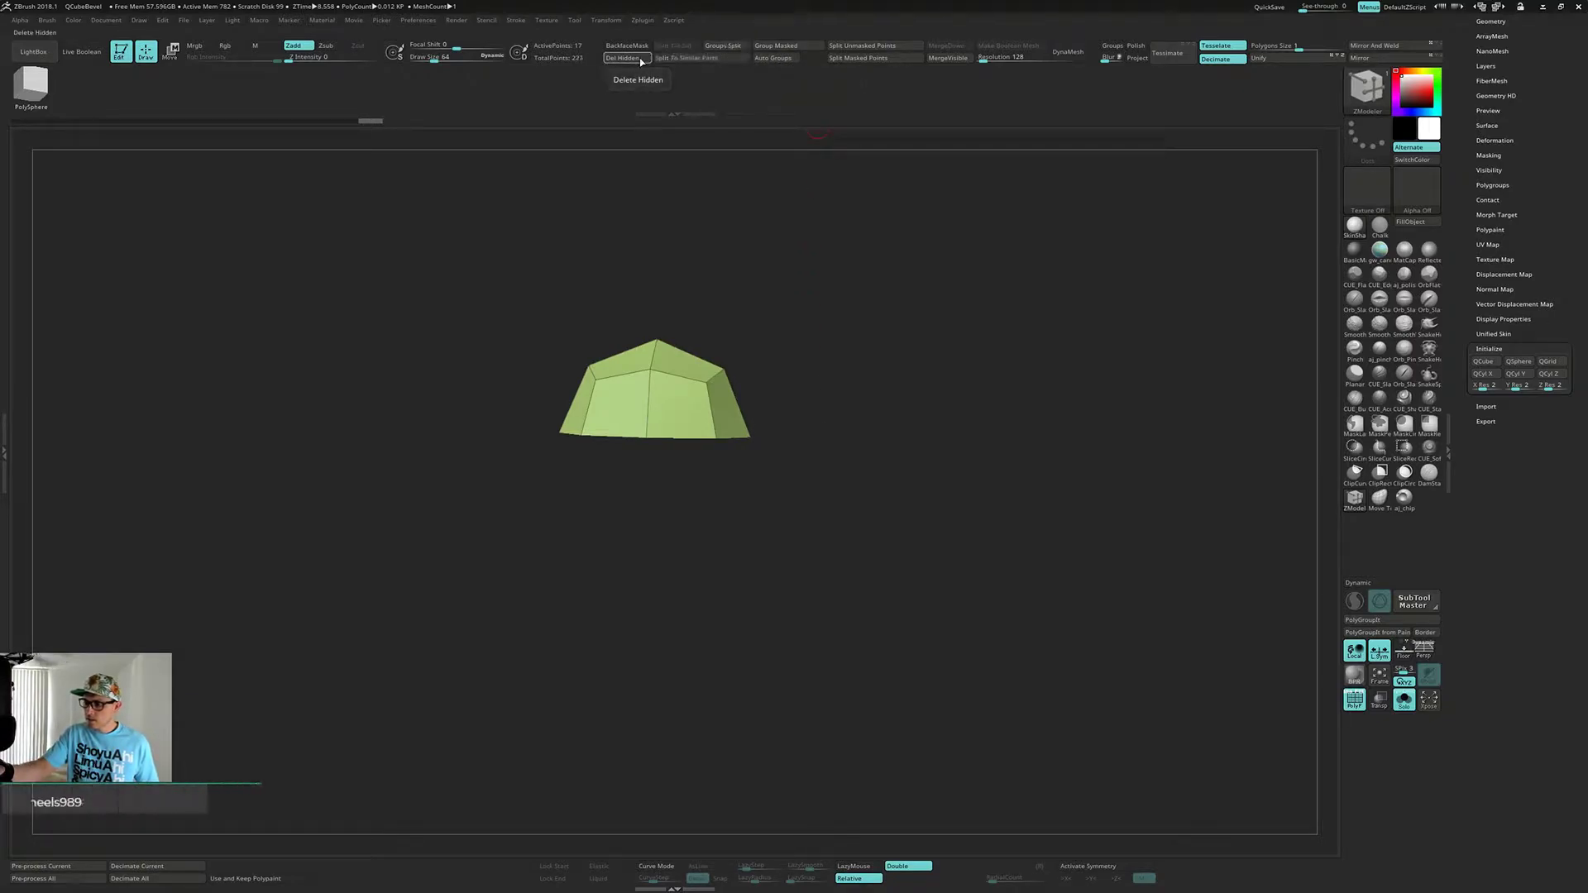
- Scale the half-sphere up until it overhangs the frame, then flatten it vertically and seat it on the frame's top
{"action": "left_click_drag", "start_coordinate": [873, 446], "coordinate": [858, 504], "text": "shift"}
{"action": "key", "text": "w"}
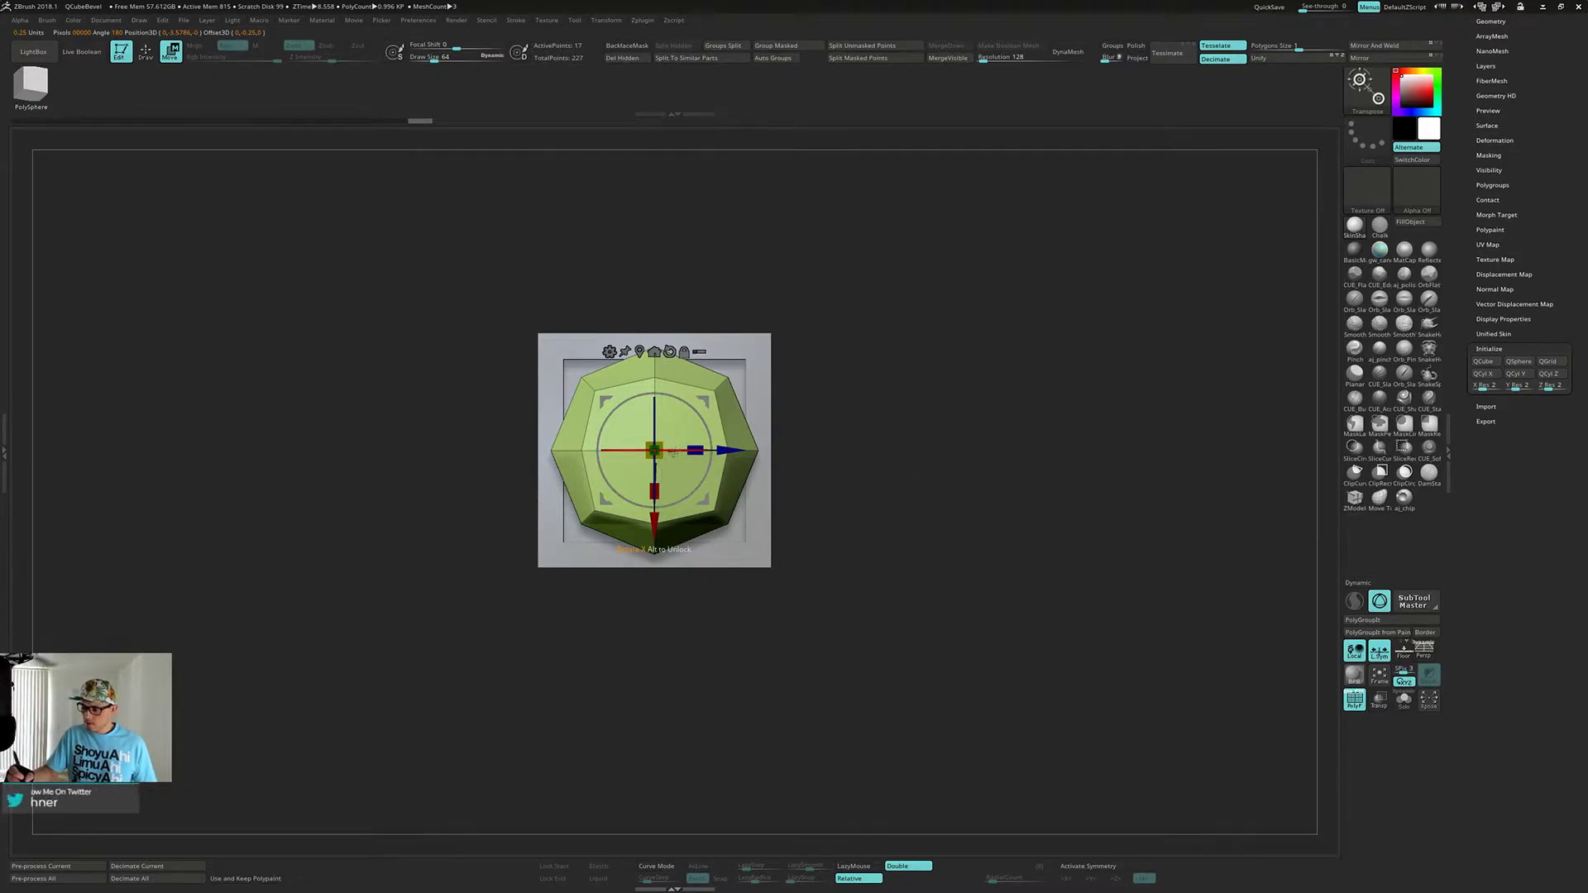
{"action": "left_click_drag", "start_coordinate": [662, 444], "coordinate": [701, 400]}
{"action": "left_click_drag", "start_coordinate": [895, 496], "coordinate": [891, 413]}
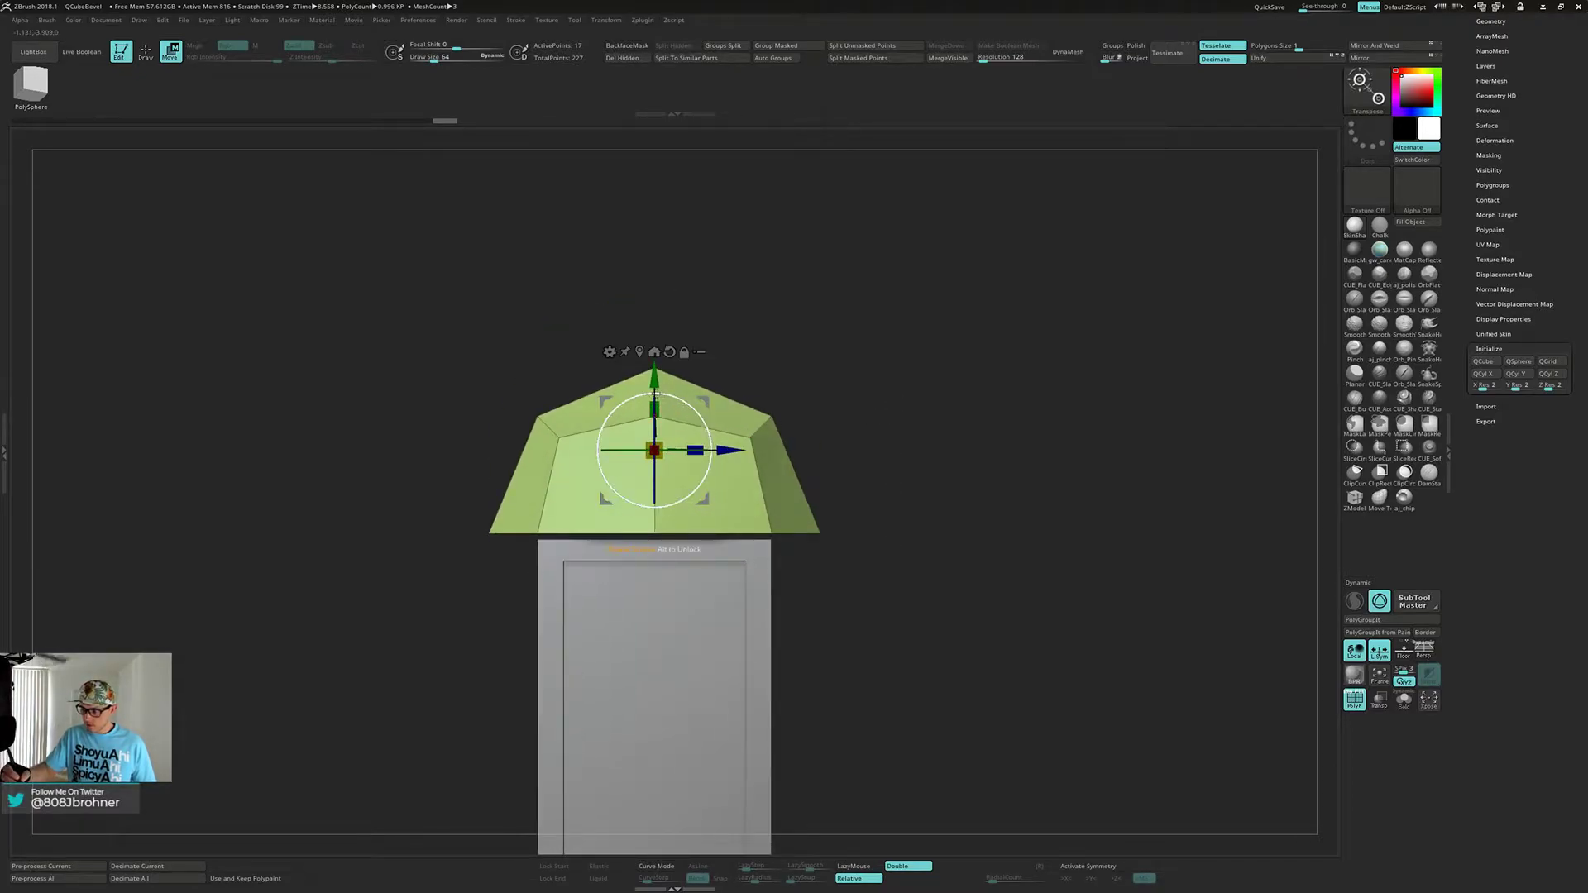
{"action": "left_click_drag", "start_coordinate": [657, 391], "coordinate": [656, 392]}
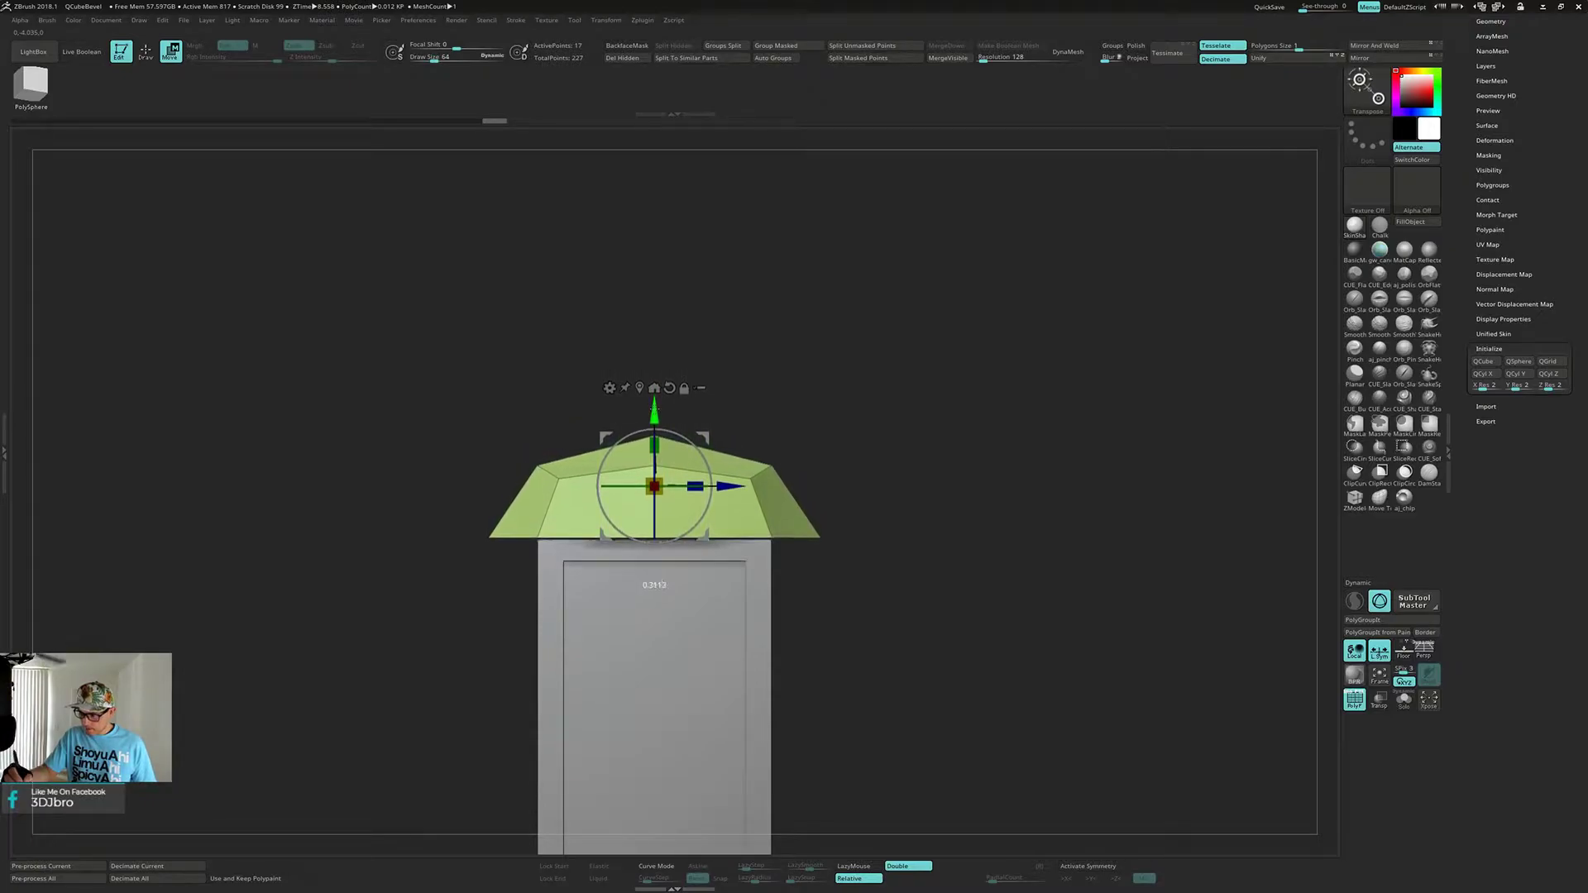
- Show only the roof and cap its open underside with the ZModeler edge action Close set to Convex Hole
{"action": "left_click_drag", "start_coordinate": [880, 594], "coordinate": [892, 489], "text": "alt"}
{"action": "mouse_move", "coordinate": [880, 620]}
{"action": "left_mouse_down"}
{"action": "mouse_move", "coordinate": [844, 579]}
{"action": "mouse_move", "coordinate": [857, 550]}
{"action": "mouse_move", "coordinate": [866, 603]}
{"action": "mouse_move", "coordinate": [887, 452]}
{"action": "mouse_move", "coordinate": [872, 460]}
{"action": "left_mouse_up"}
{"action": "key", "text": "q"}
{"action": "key", "text": "alt+s"}
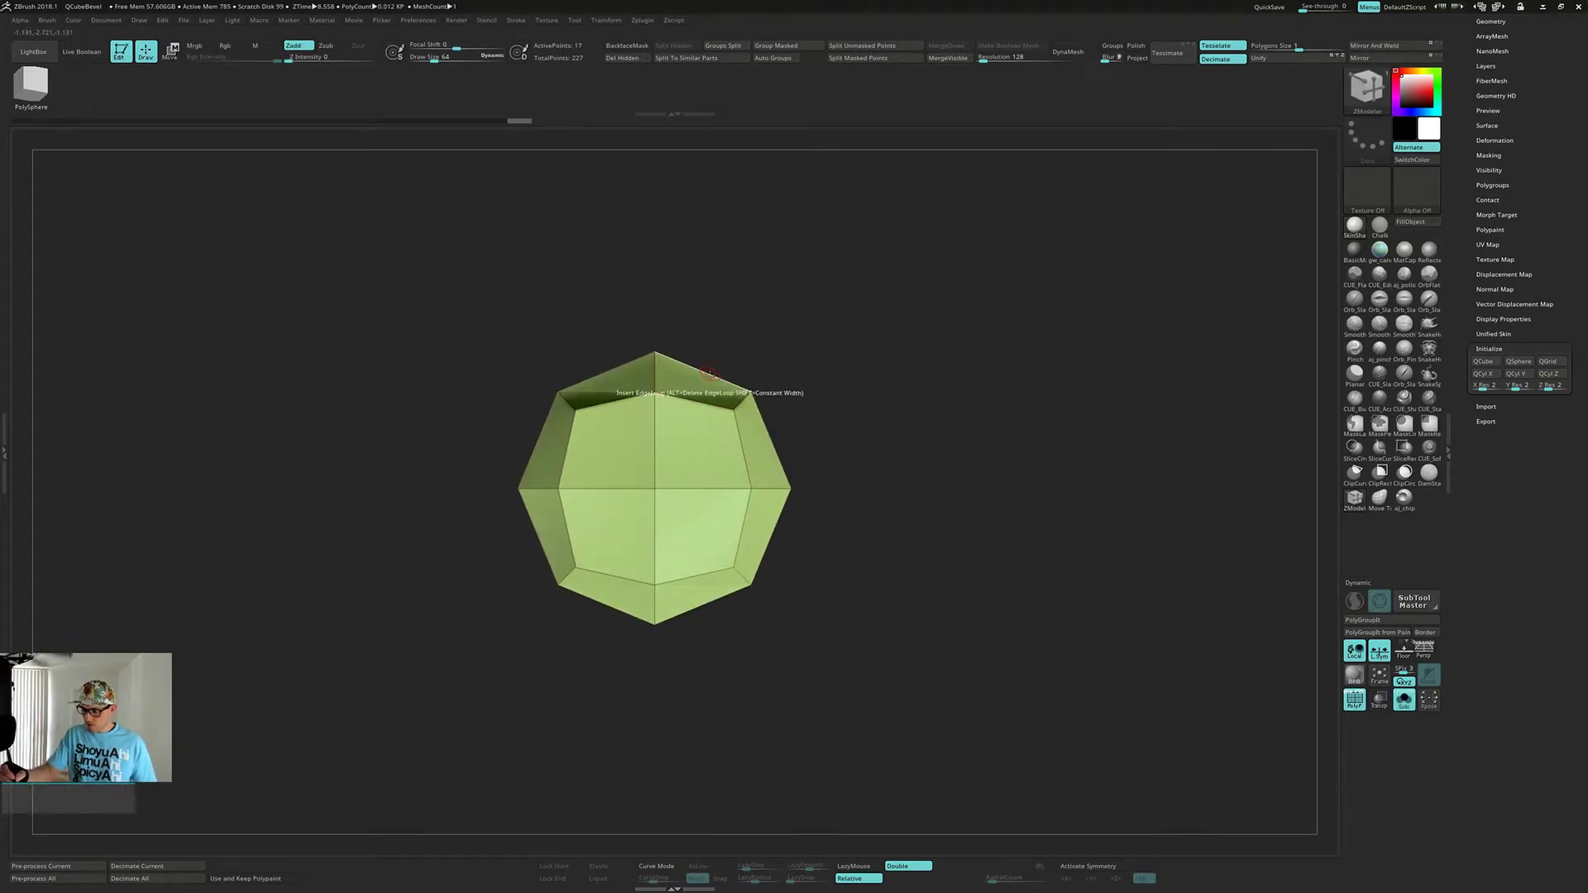
{"action": "left_click_drag", "start_coordinate": [767, 407], "coordinate": [722, 382]}
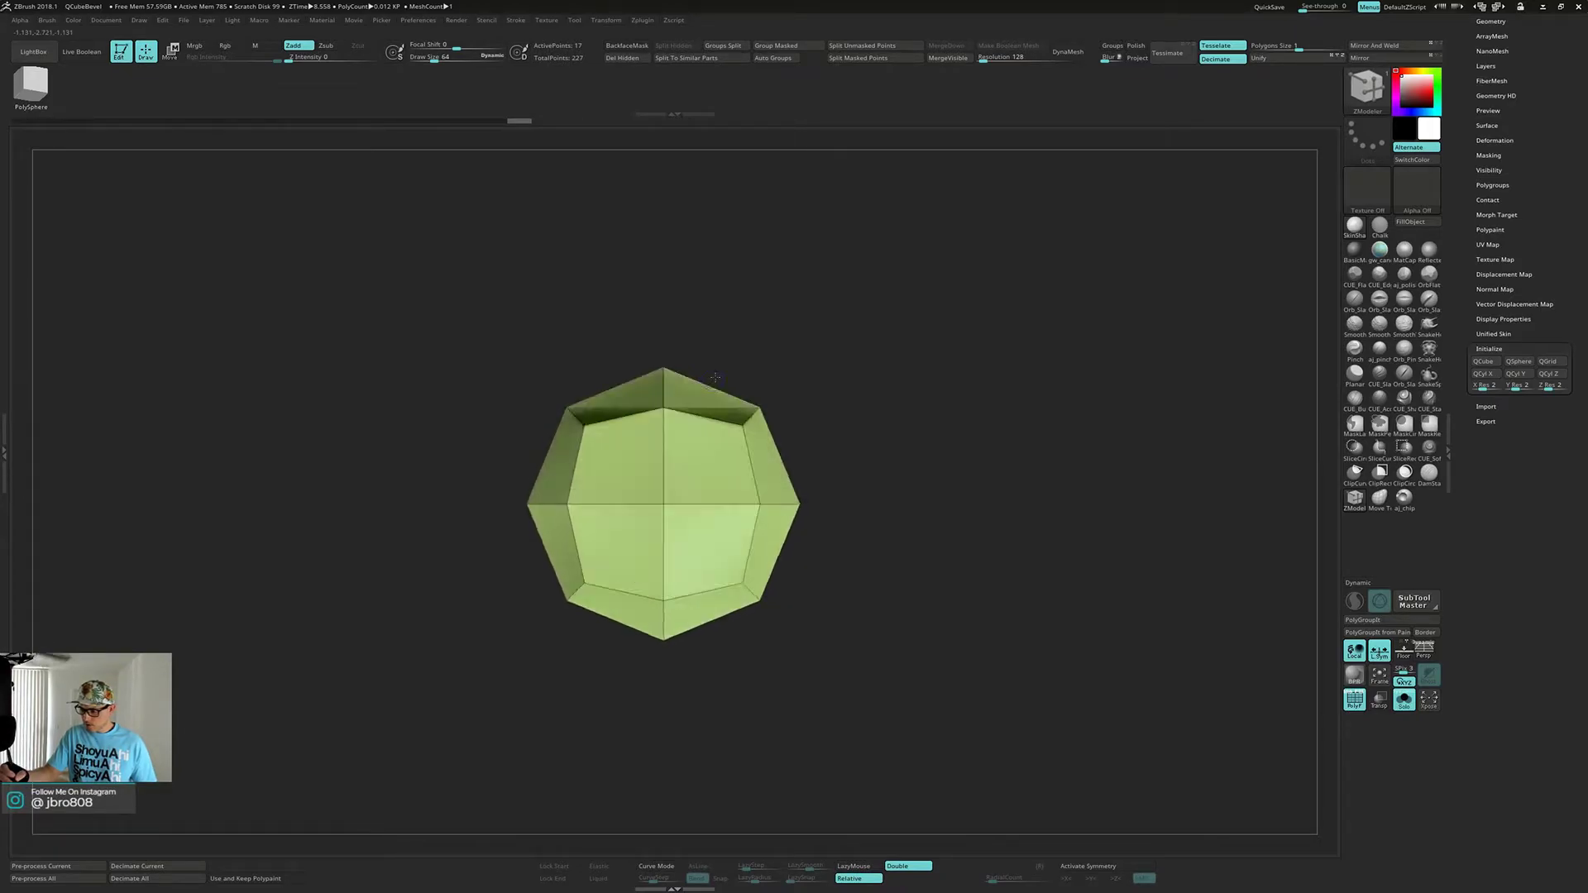
{"action": "key", "text": "space"}
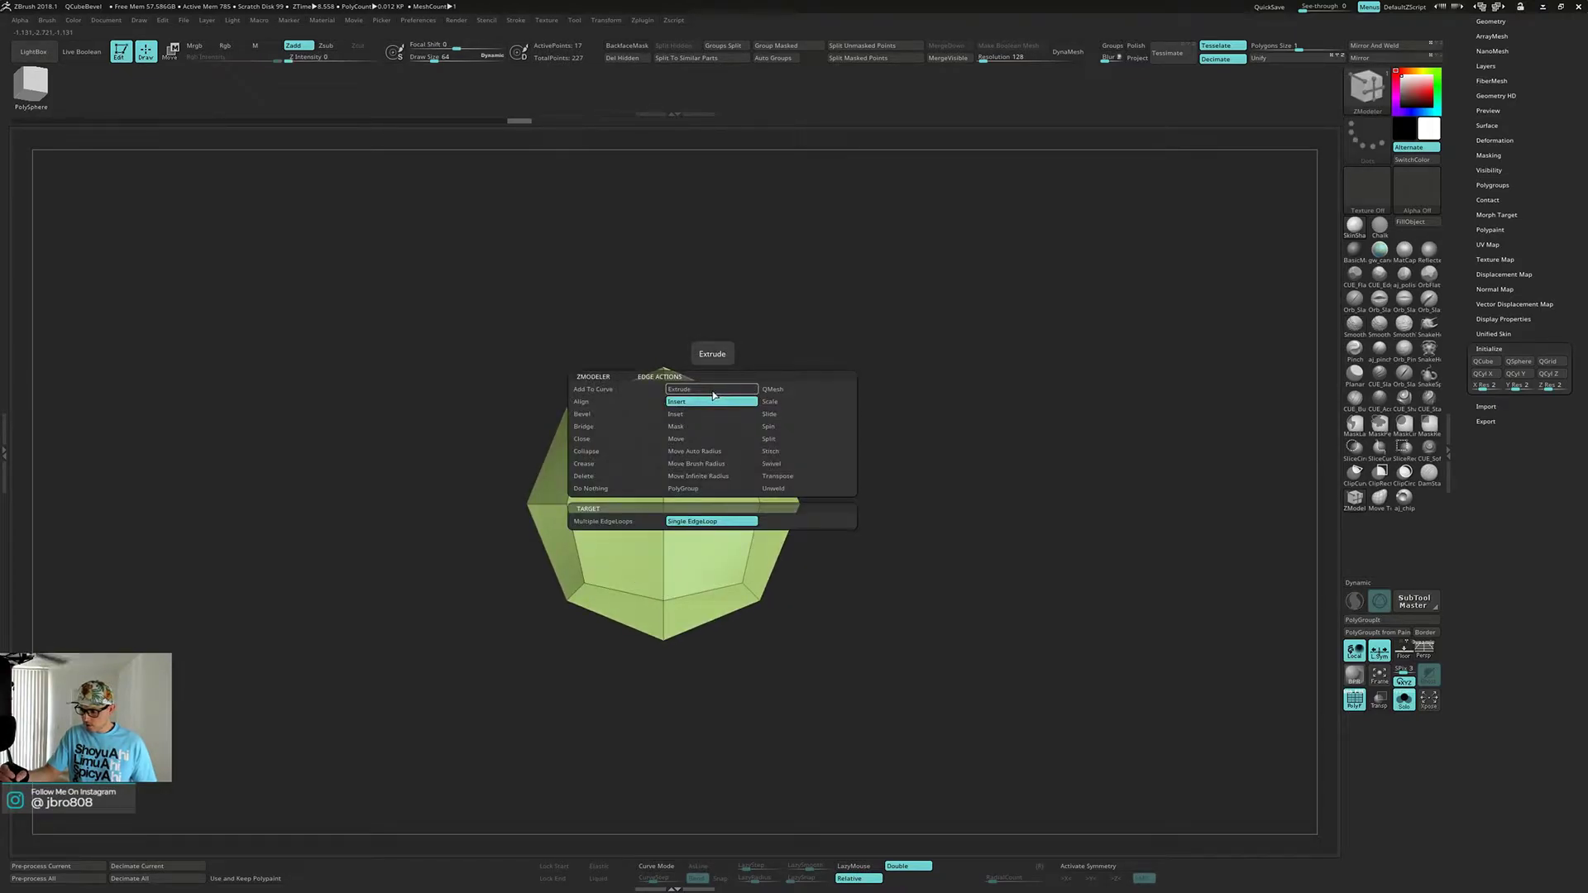
{"action": "left_click", "coordinate": [609, 444]}
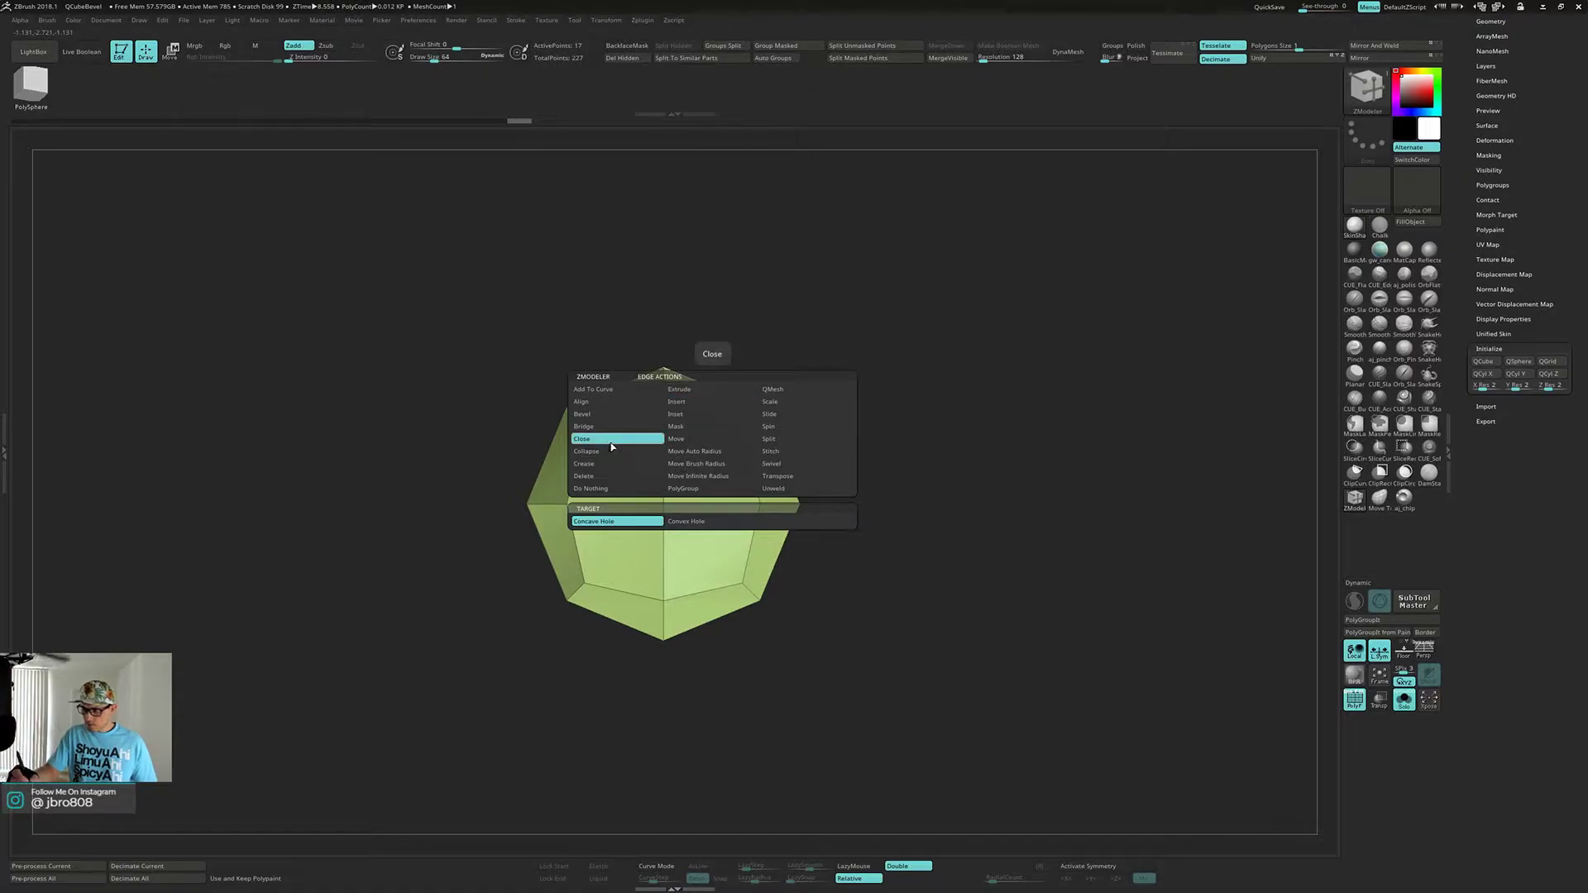
{"action": "left_click", "coordinate": [689, 525]}
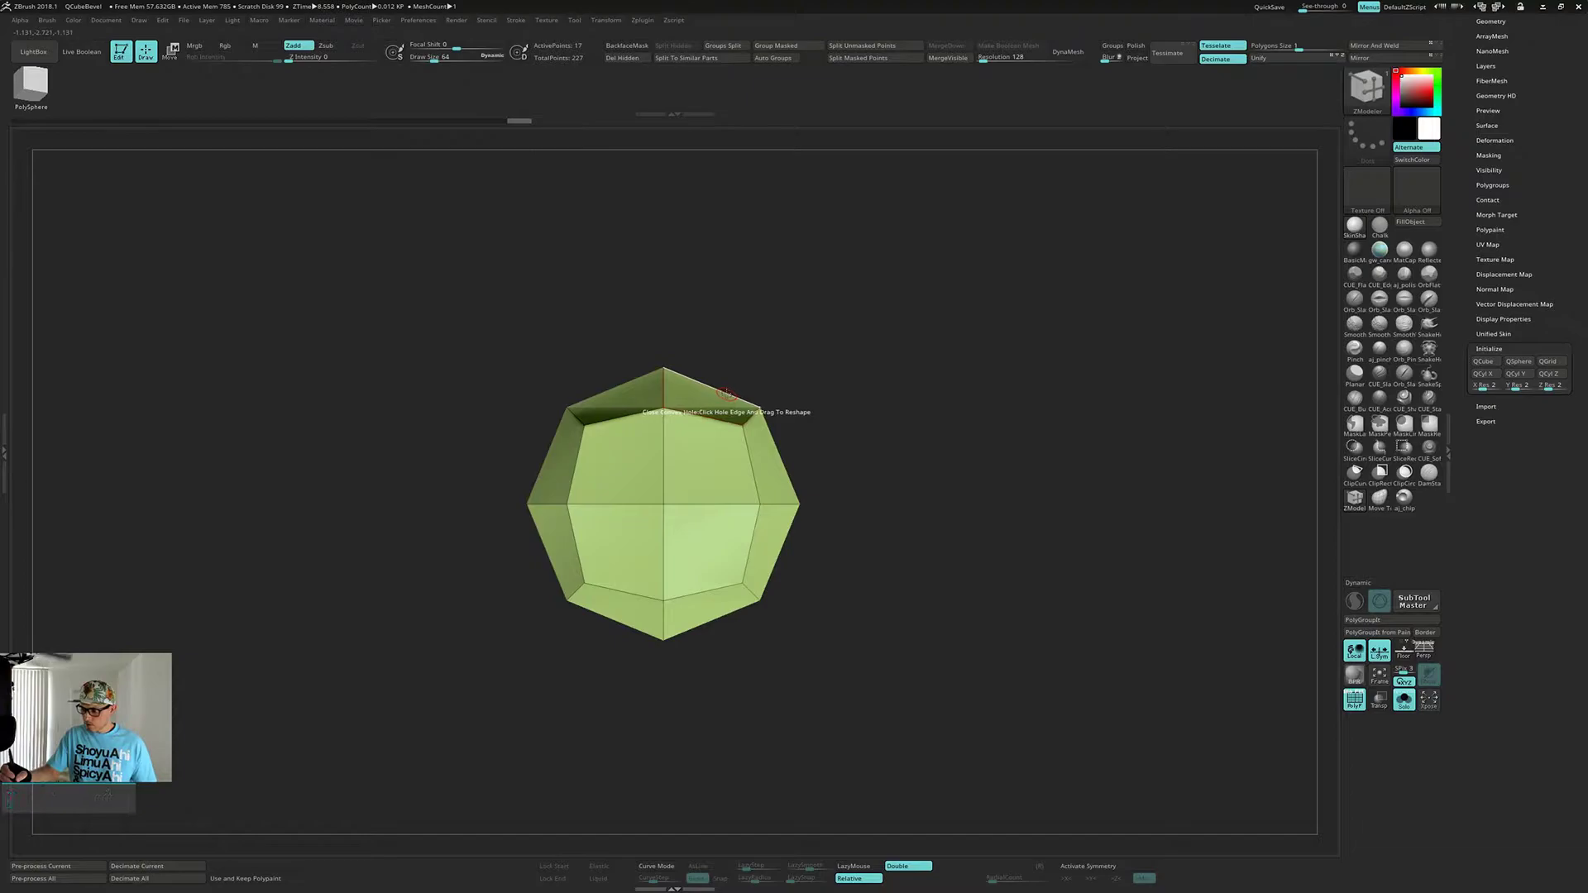
{"action": "left_click", "coordinate": [726, 393]}
{"action": "left_click_drag", "start_coordinate": [755, 340], "coordinate": [902, 417]}
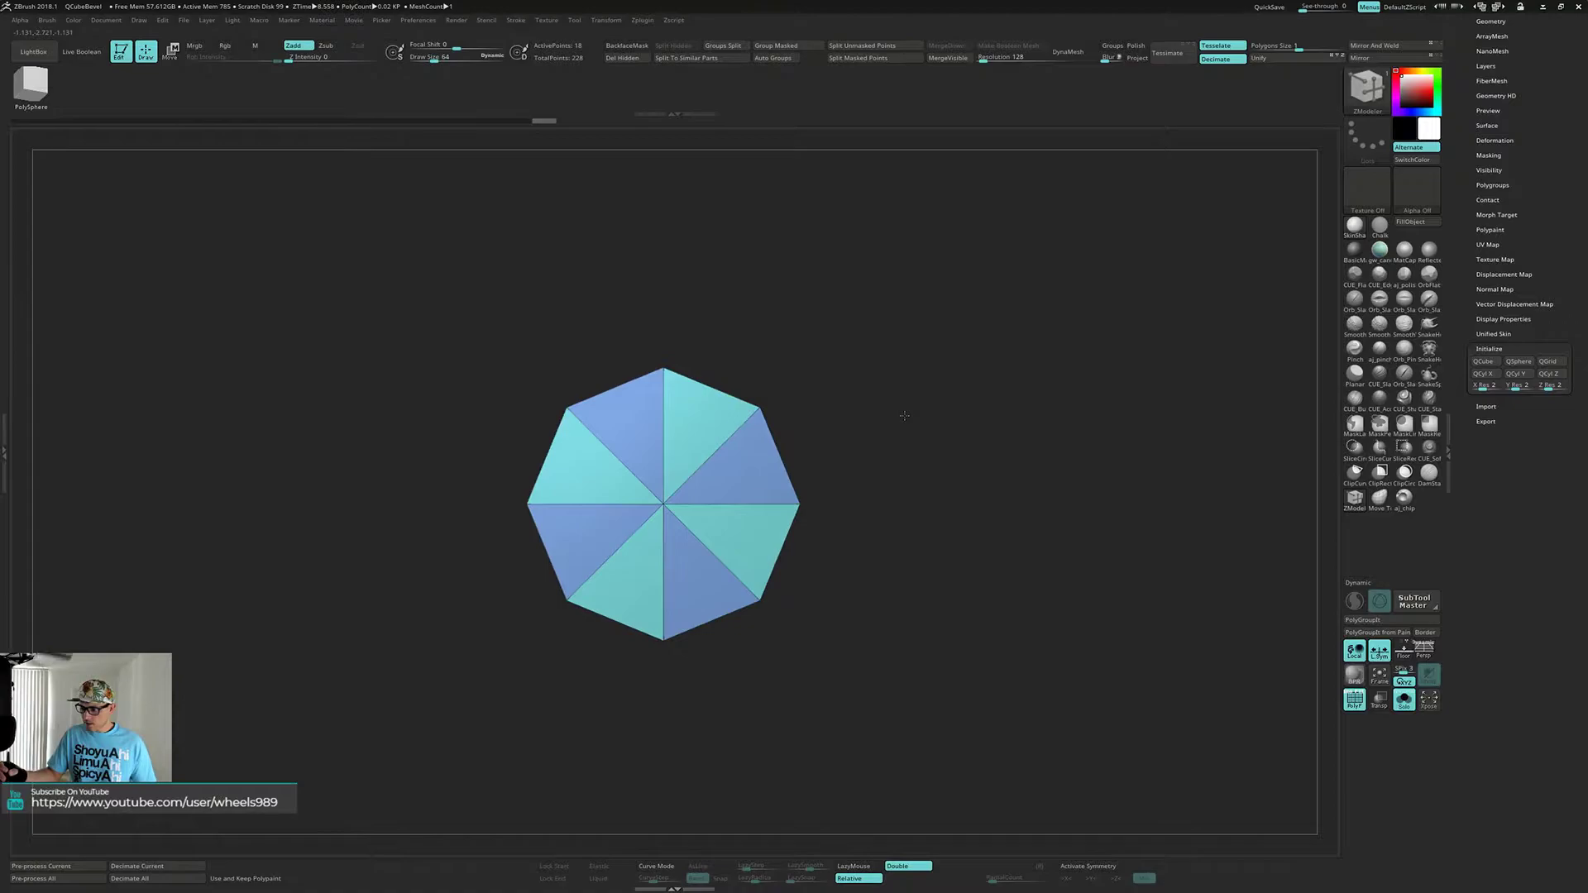
- Try inserting two edge loops around the roof's capped underside with the ZModeler edge action Insert
{"action": "key", "text": "space"}
{"action": "left_click", "coordinate": [719, 445]}
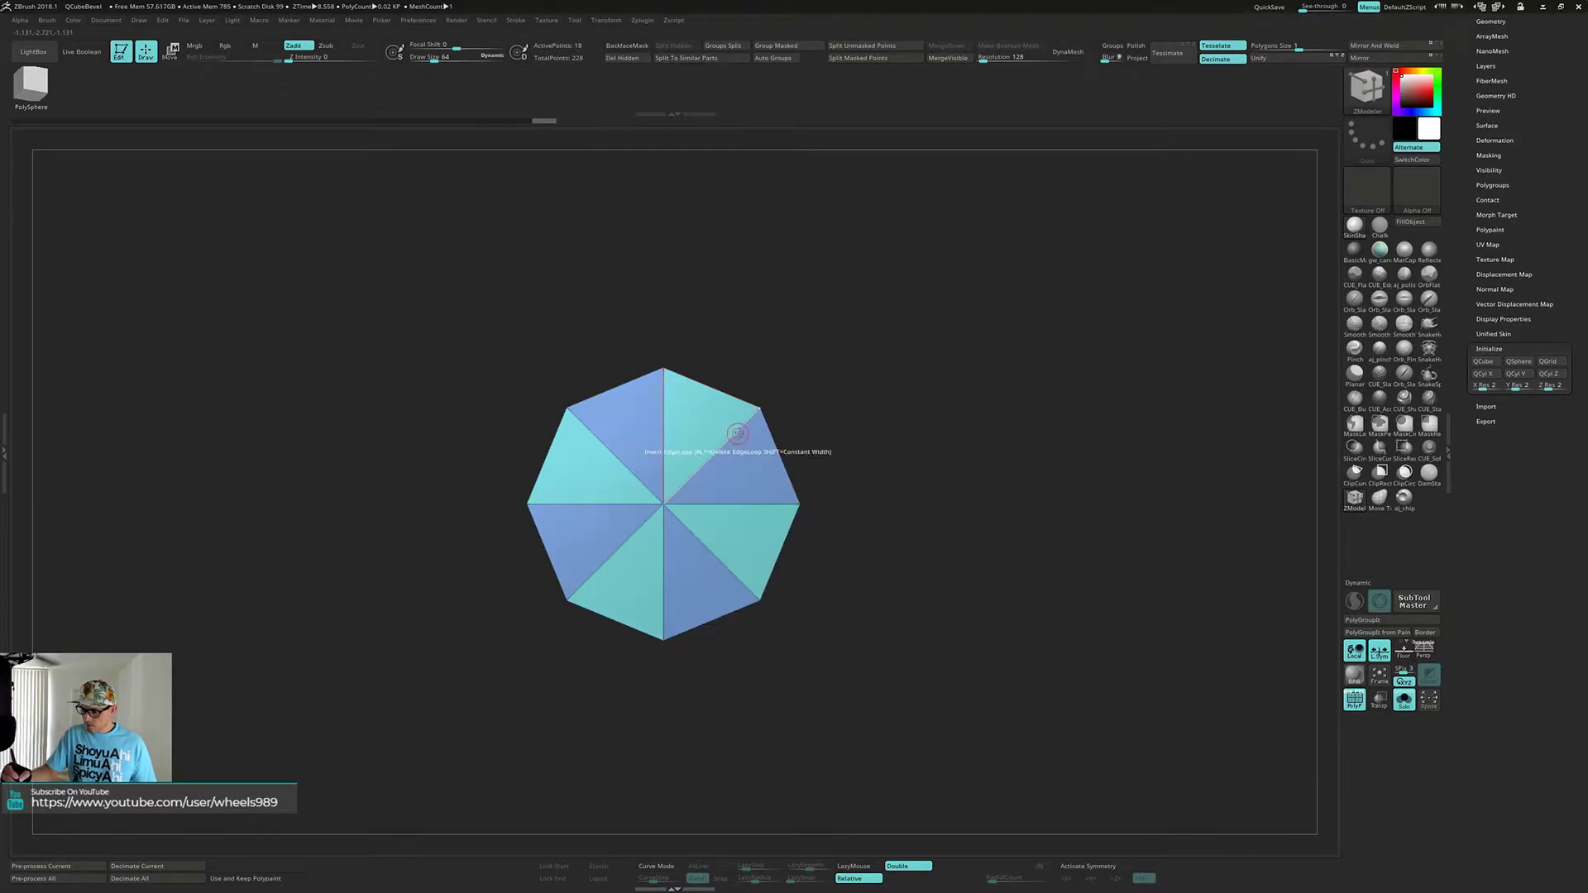
{"action": "left_click", "coordinate": [743, 425]}
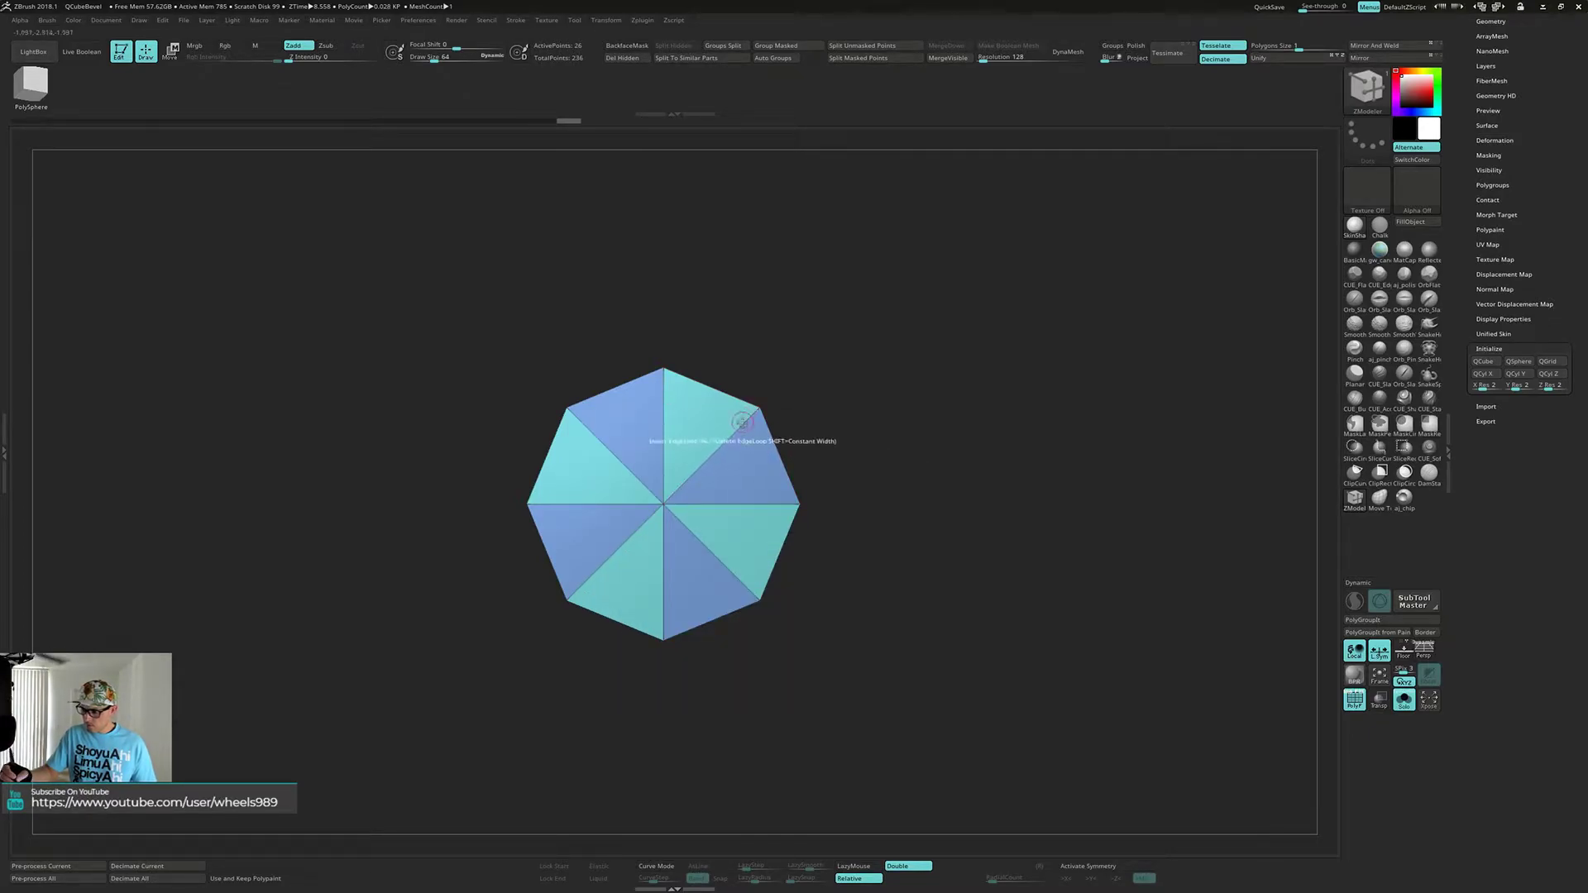
{"action": "right_click_drag", "start_coordinate": [759, 434], "coordinate": [726, 451]}
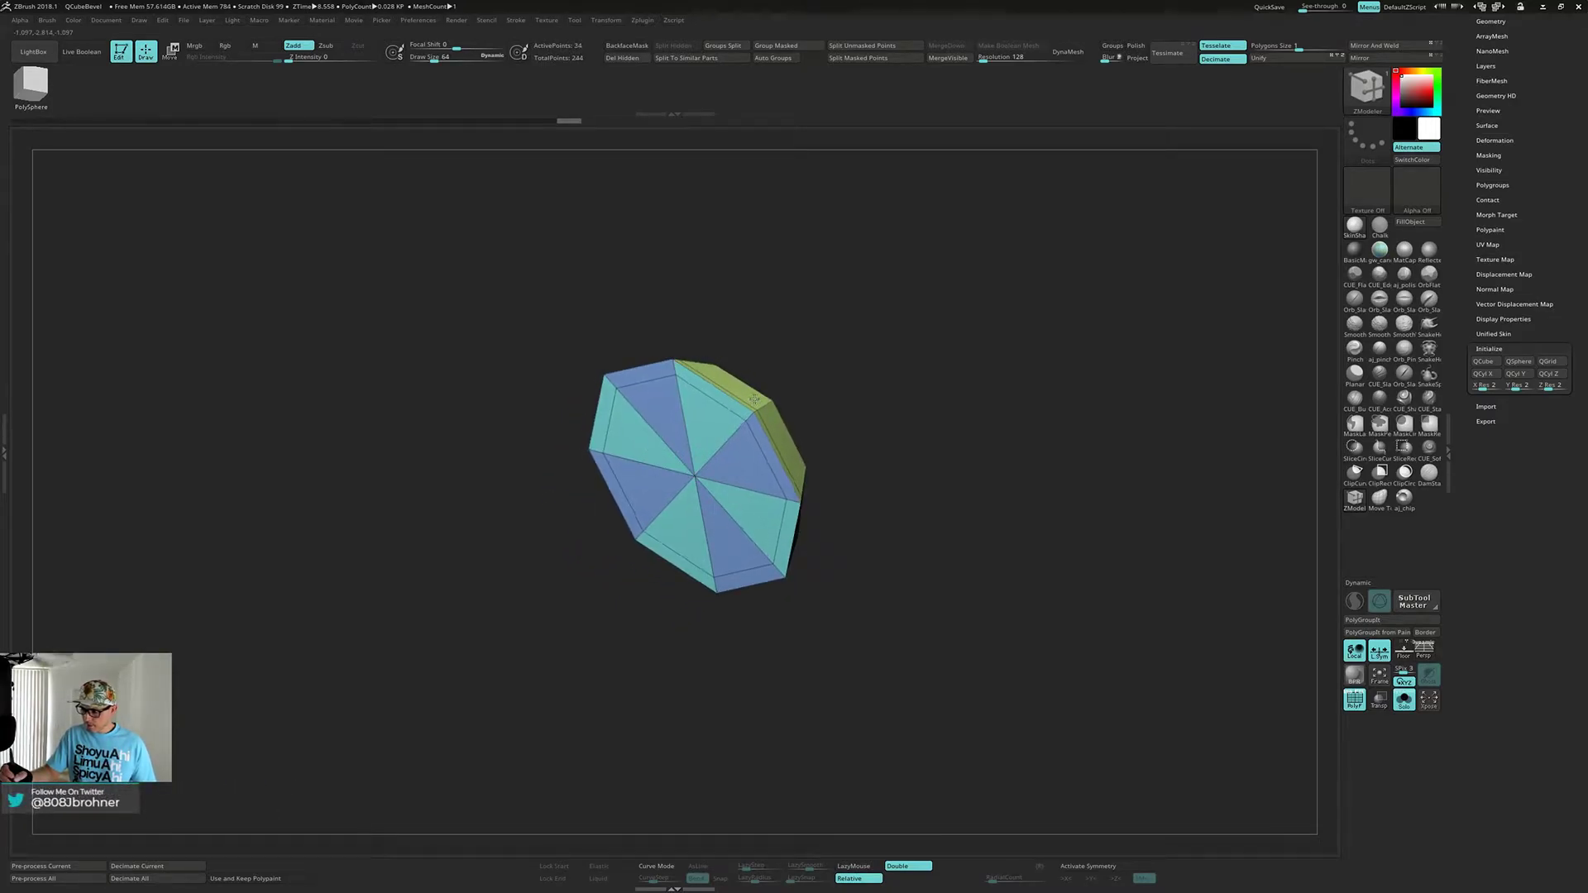
{"action": "right_click_drag", "start_coordinate": [809, 369], "coordinate": [783, 294]}
- Undo the inserted edge loops and the Convex Hole cap on the roof's underside
{"action": "key", "text": "ctrl+shift+z"}
{"action": "mouse_move", "coordinate": [924, 529]}
{"action": "right_mouse_down", "text": "shift"}
{"action": "mouse_move", "coordinate": [922, 645]}
{"action": "mouse_move", "coordinate": [960, 557]}
{"action": "mouse_move", "coordinate": [913, 556]}
{"action": "mouse_move", "coordinate": [902, 609]}
{"action": "mouse_move", "coordinate": [915, 618]}
{"action": "mouse_move", "coordinate": [923, 551]}
{"action": "right_mouse_up", "text": "shift"}
{"action": "key", "text": "ctrl+z"}
{"action": "key", "text": "ctrl+z"}
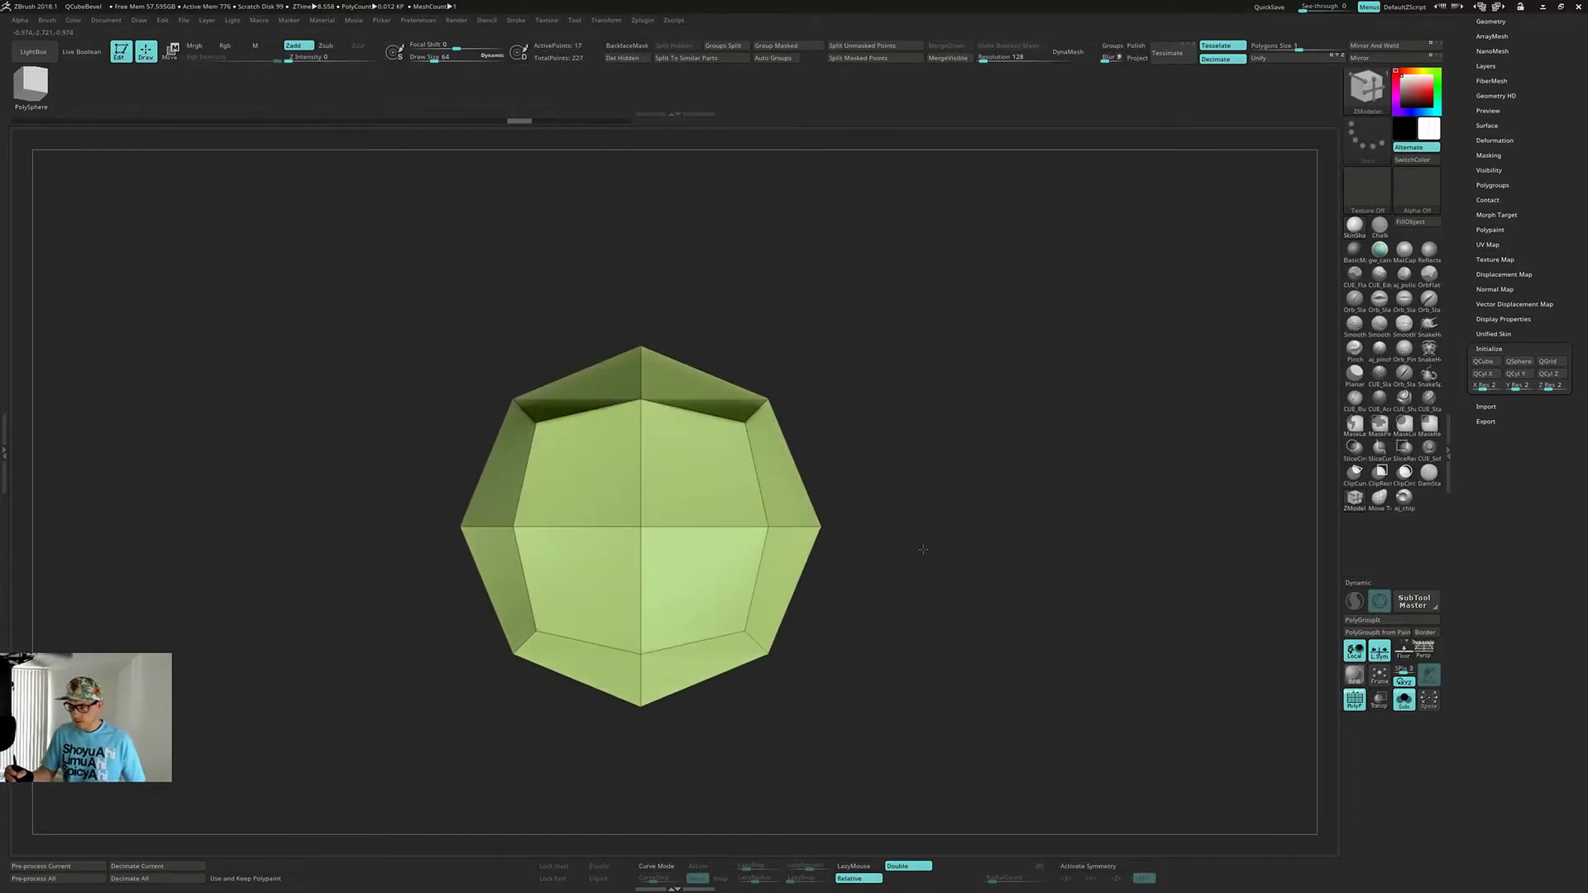
- Bridge the two central pairs of opposite rim edges across the roof's open underside with the ZModeler edge action Bridge
{"action": "key", "text": "space"}
{"action": "left_click", "coordinate": [615, 410]}
{"action": "left_click", "coordinate": [705, 374]}
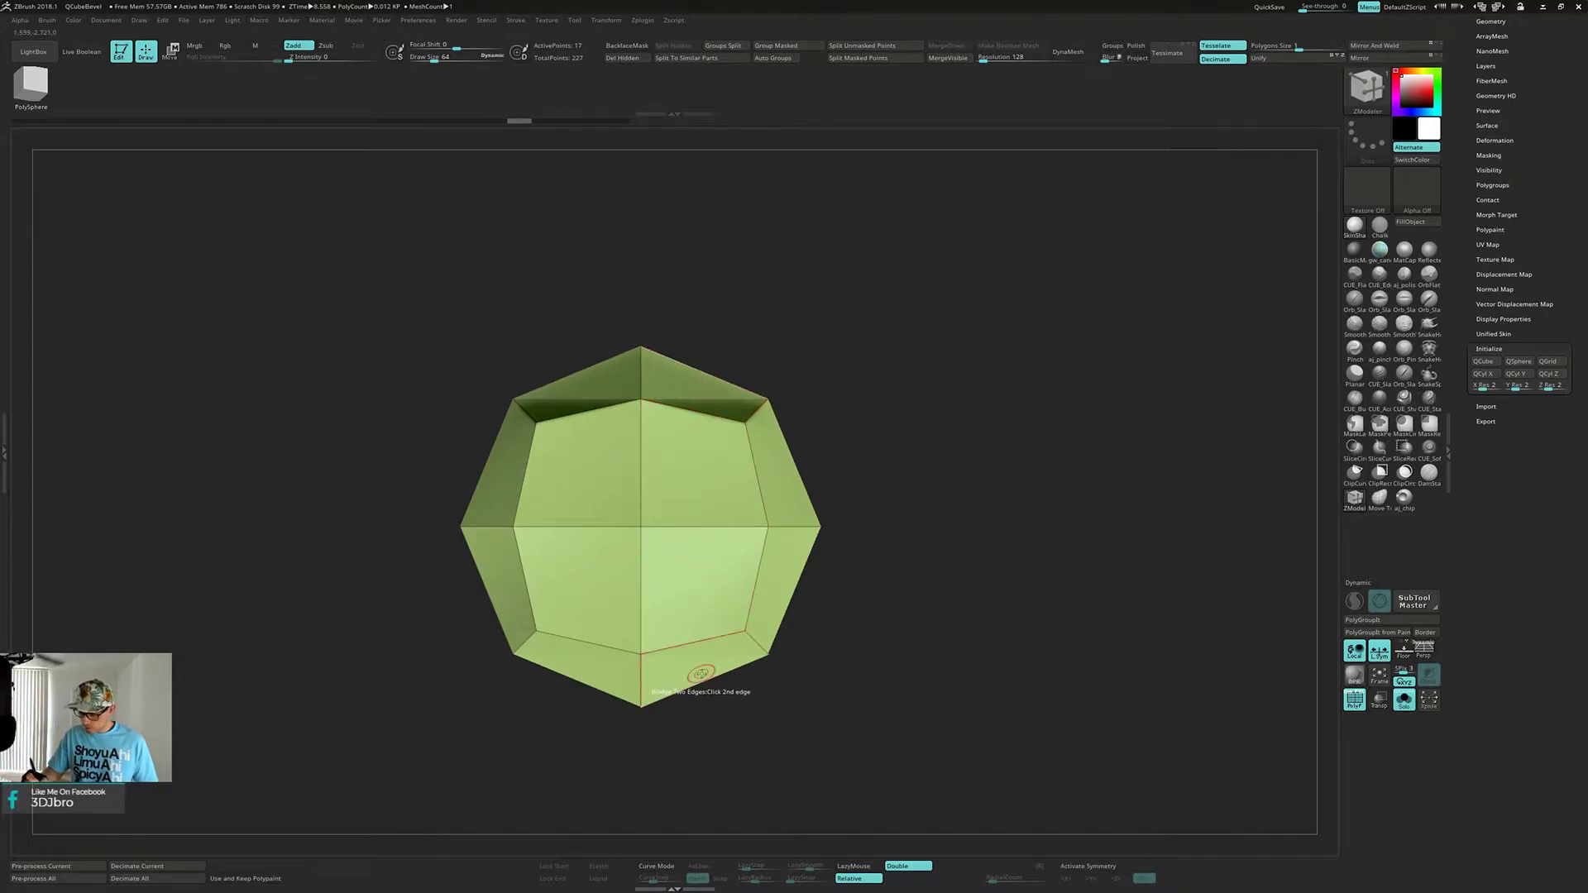
{"action": "left_click", "coordinate": [705, 682]}
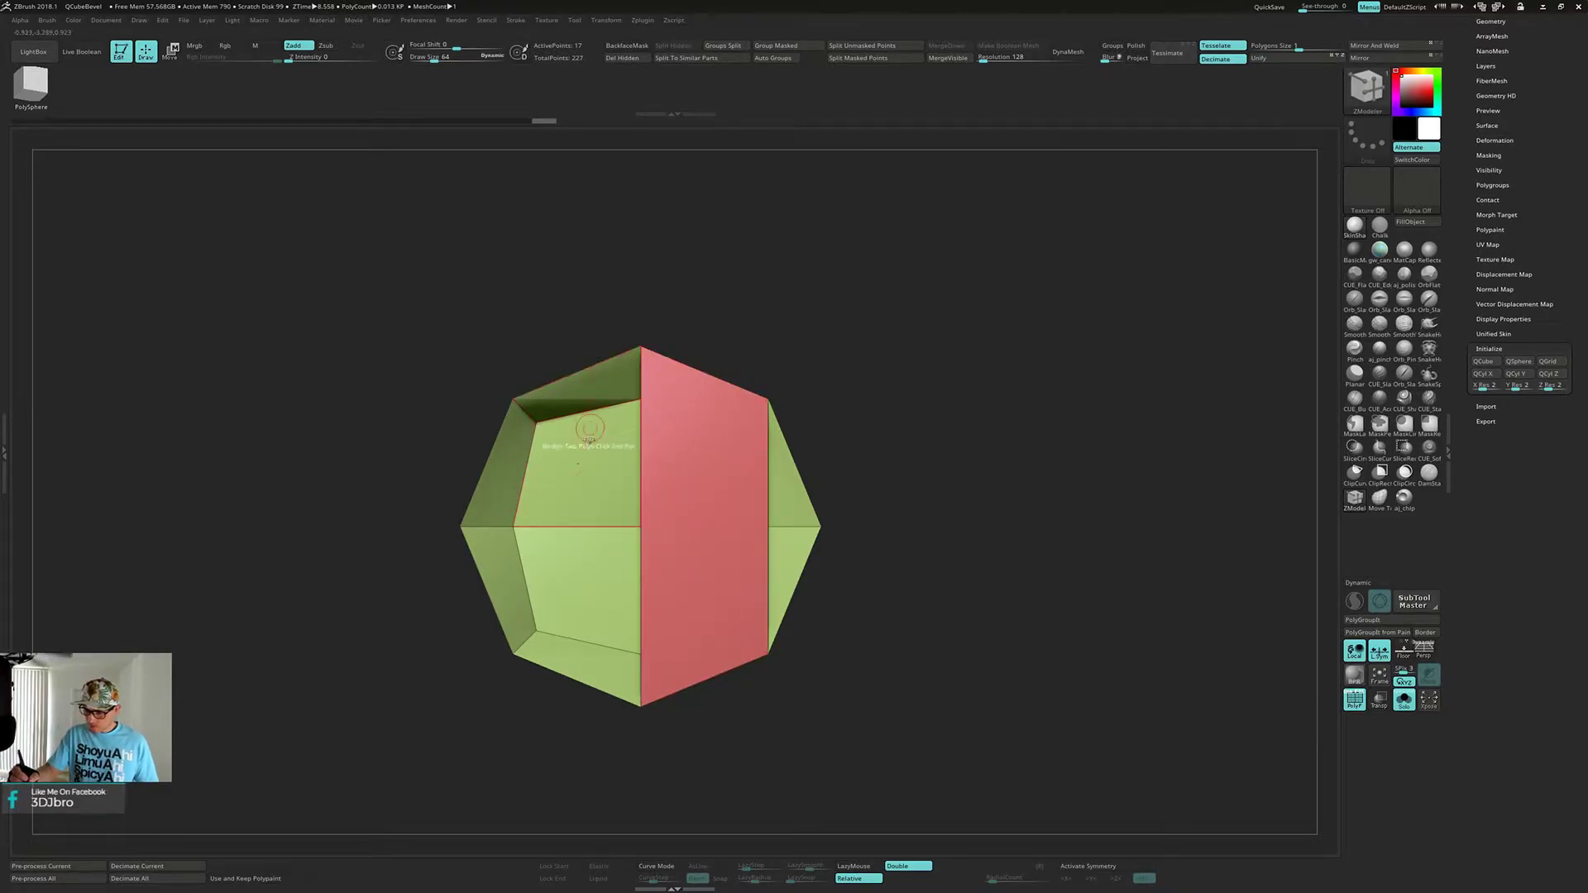
{"action": "left_click", "coordinate": [590, 416]}
{"action": "left_click", "coordinate": [579, 685]}
{"action": "mouse_move", "coordinate": [865, 496]}
{"action": "left_mouse_down"}
{"action": "mouse_move", "coordinate": [914, 502]}
{"action": "mouse_move", "coordinate": [869, 501]}
{"action": "left_mouse_up"}
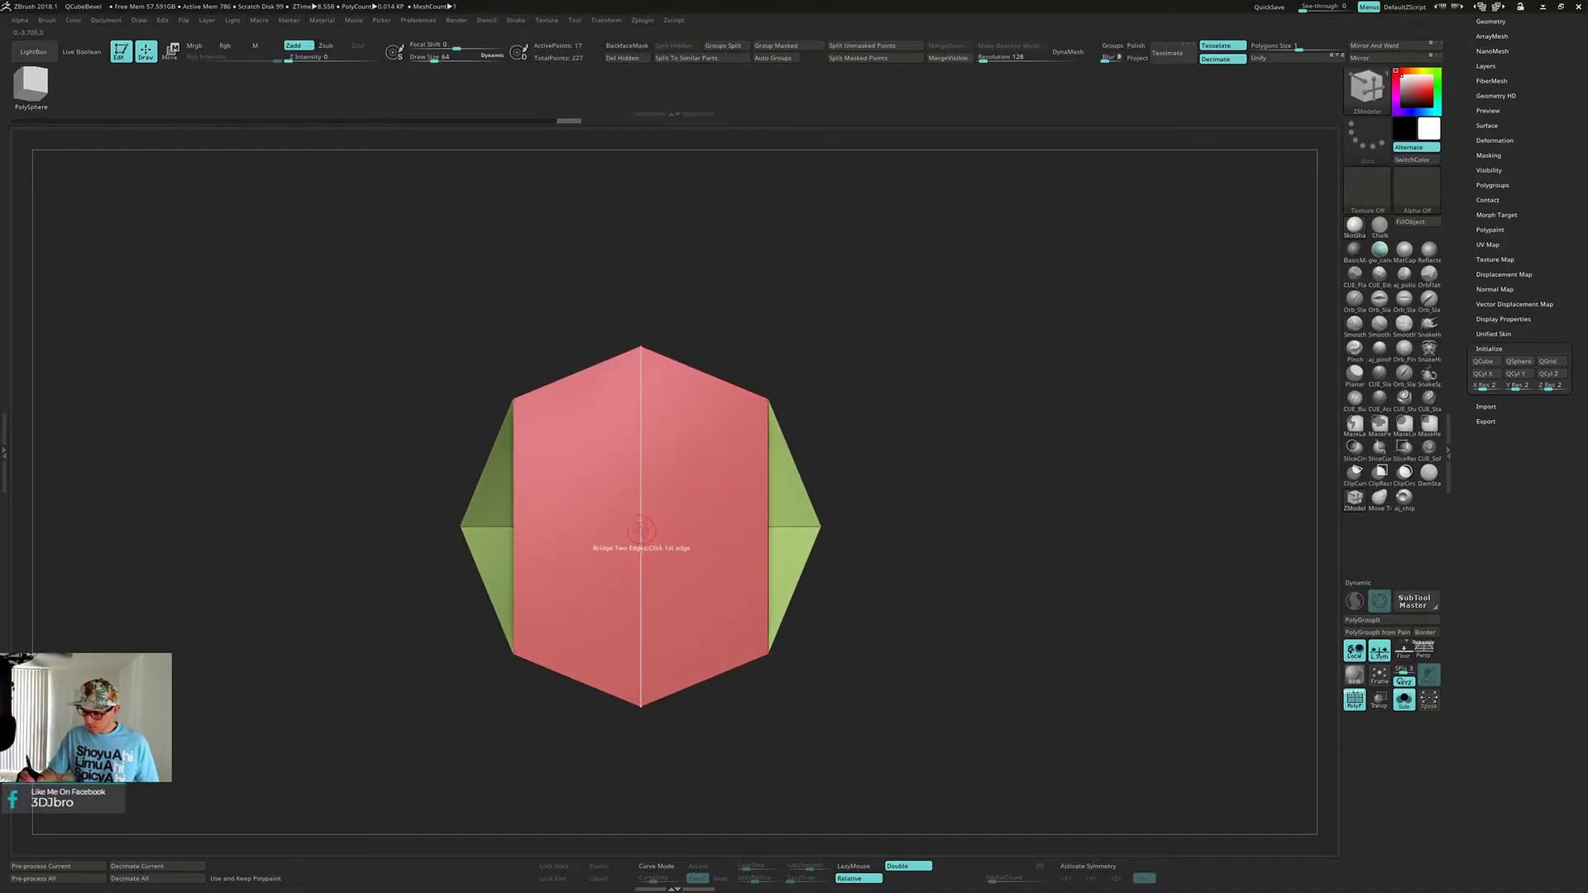
- Insert a single edge loop across the middle of the two bridged underside faces, perpendicular to their shared edge
{"action": "key", "text": "space"}
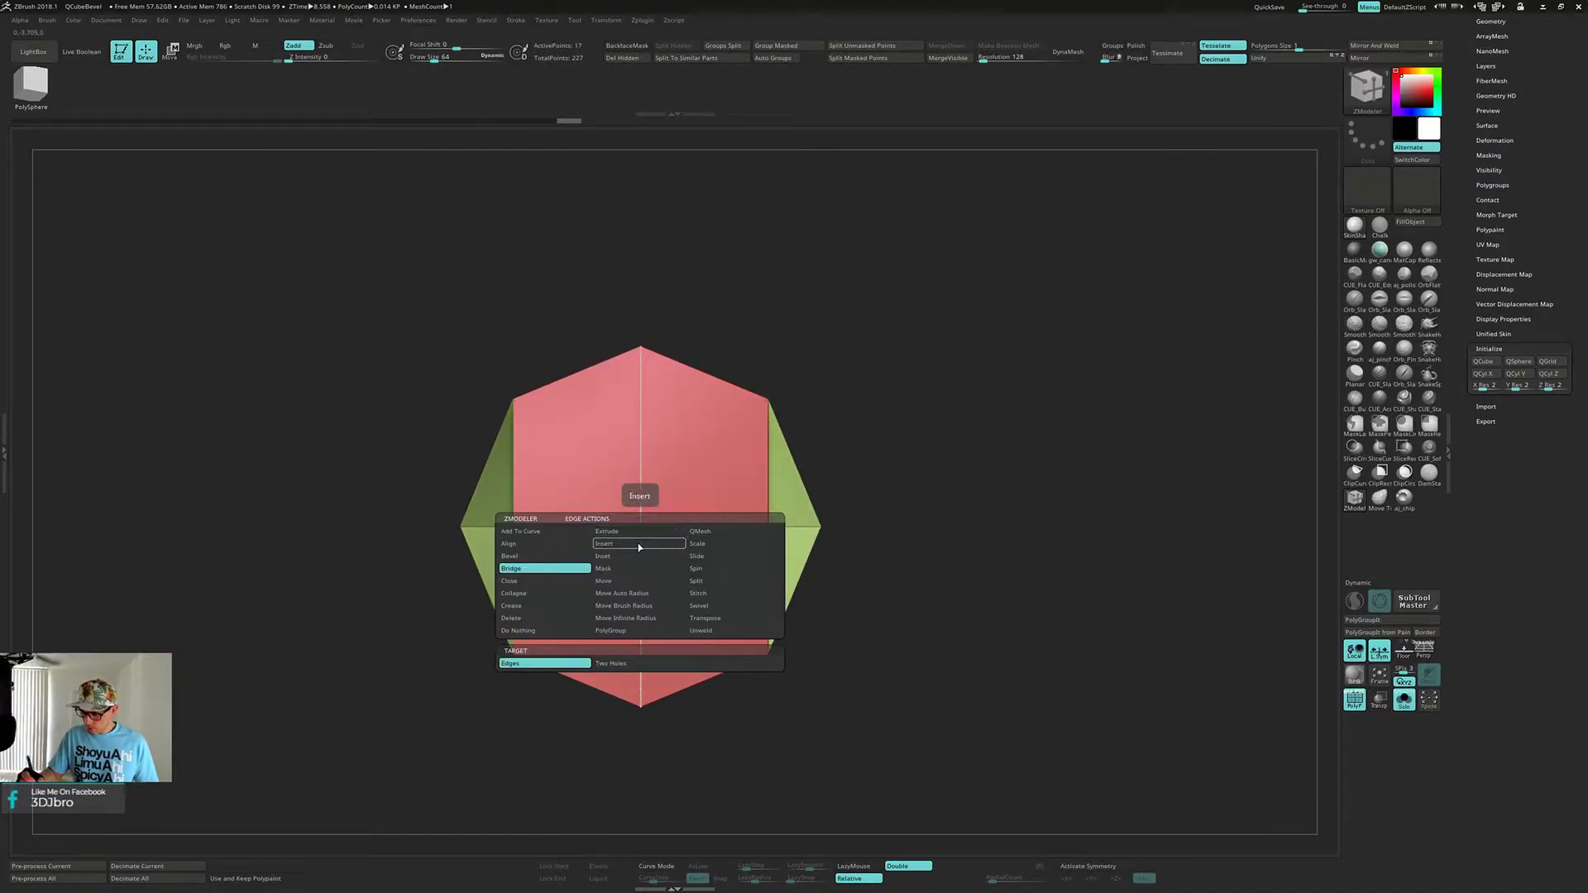
{"action": "left_click", "coordinate": [640, 543]}
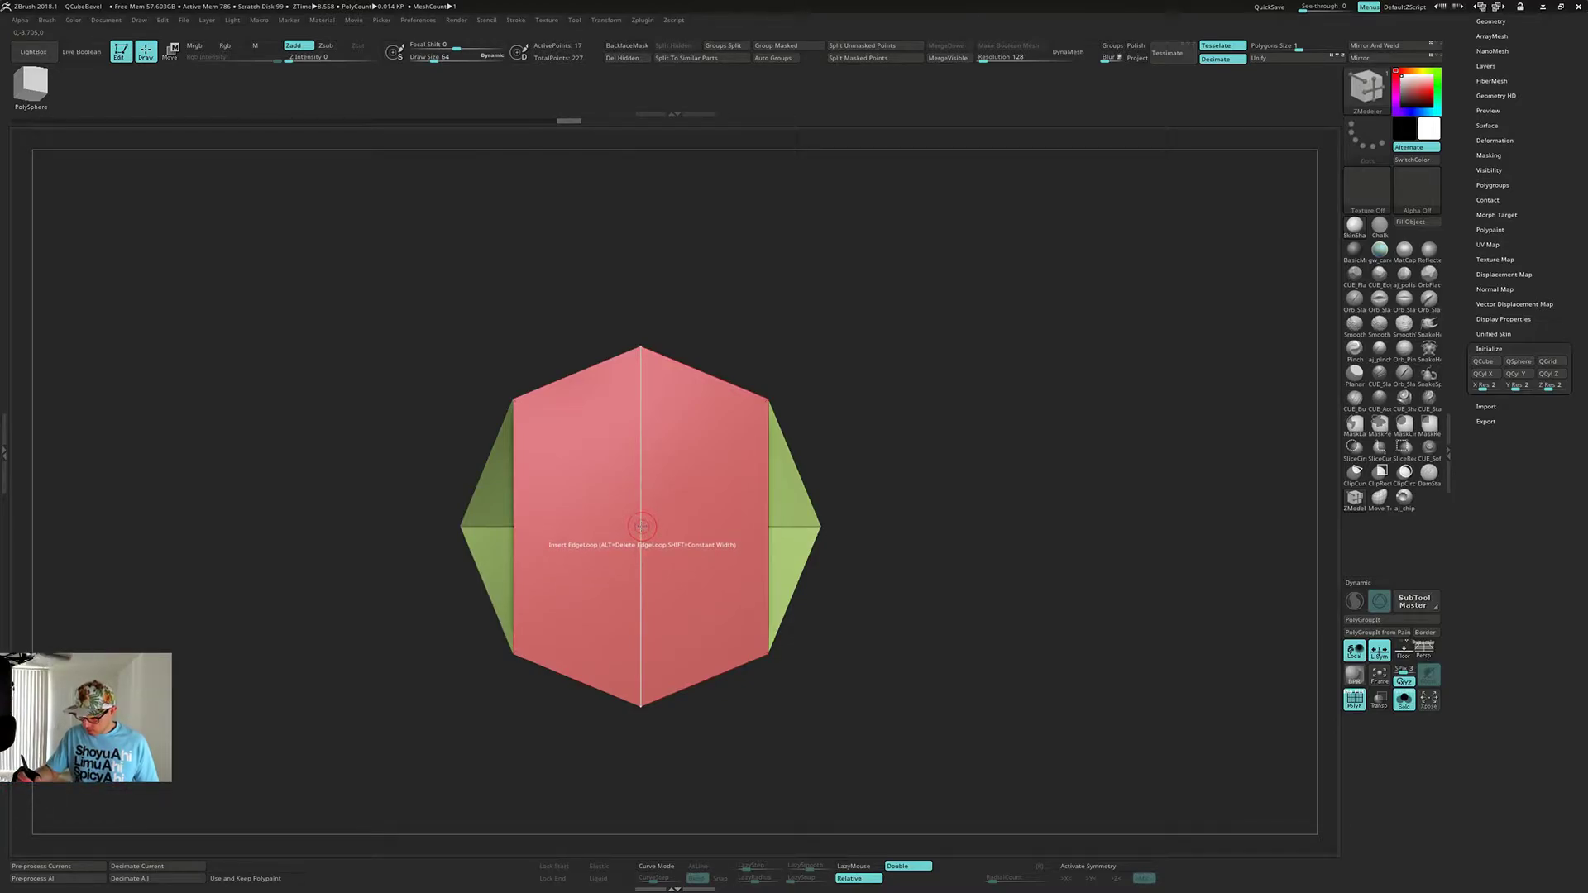
{"action": "left_click", "coordinate": [641, 525]}
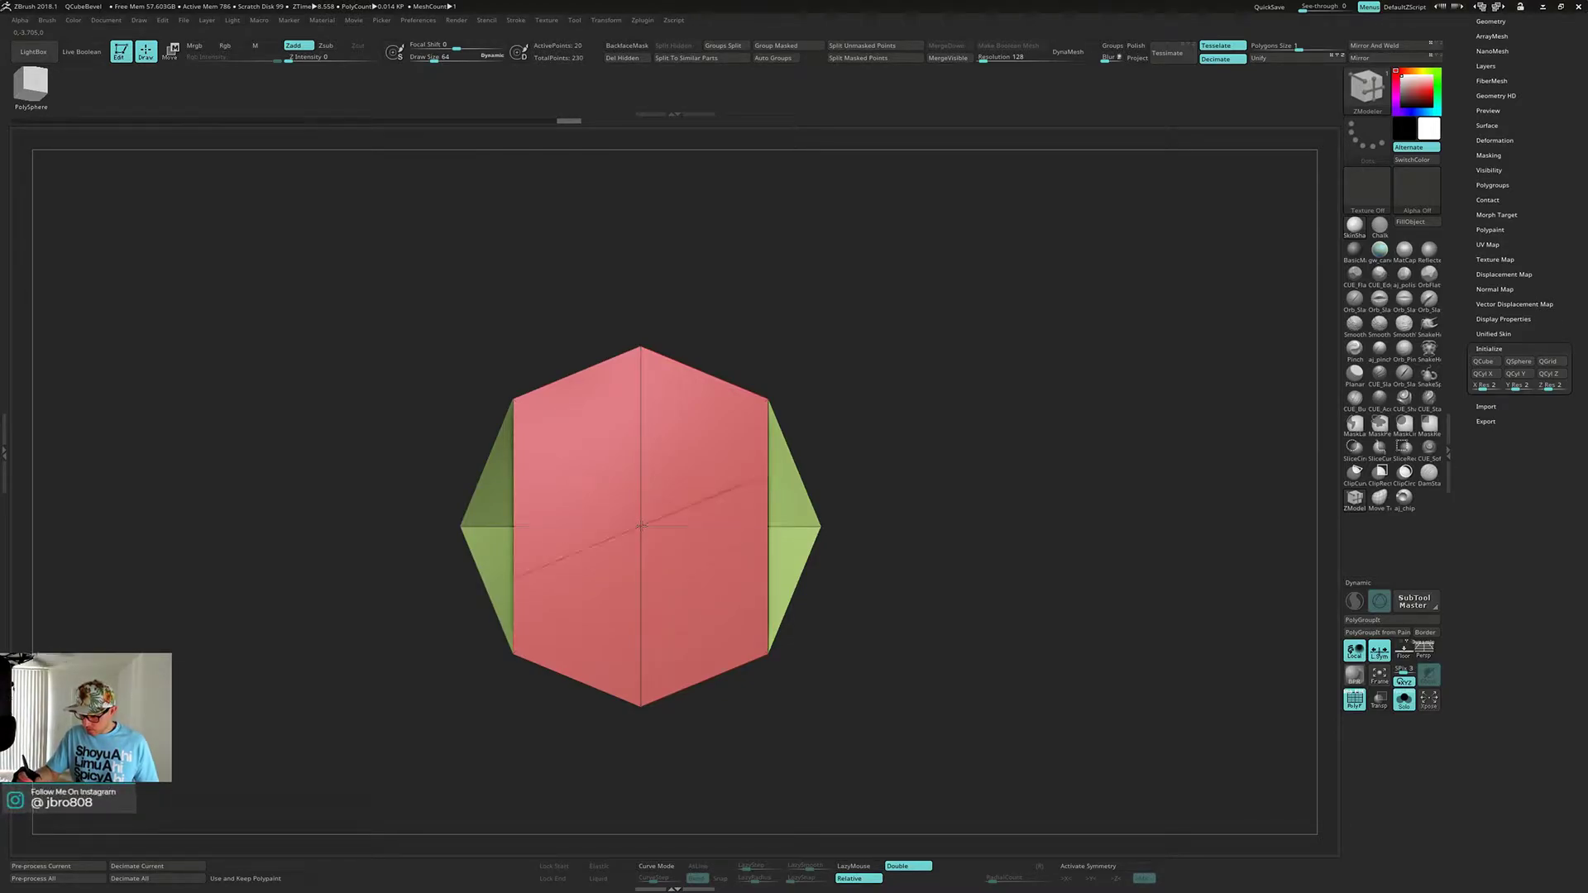
{"action": "left_click_drag", "start_coordinate": [641, 526], "coordinate": [642, 527]}
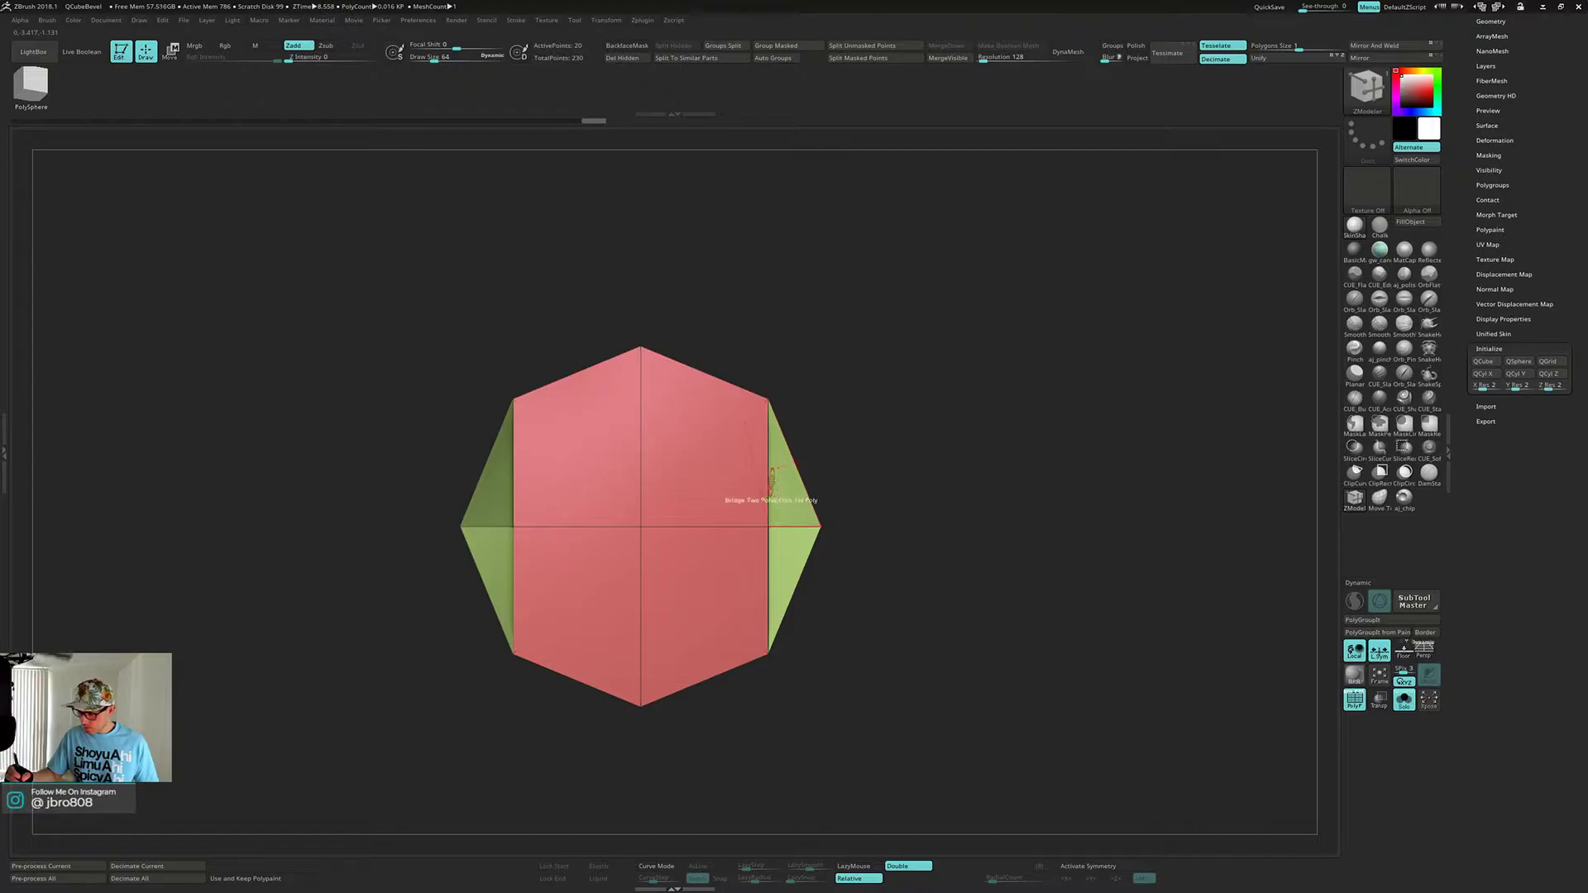
{"action": "key", "text": "space"}
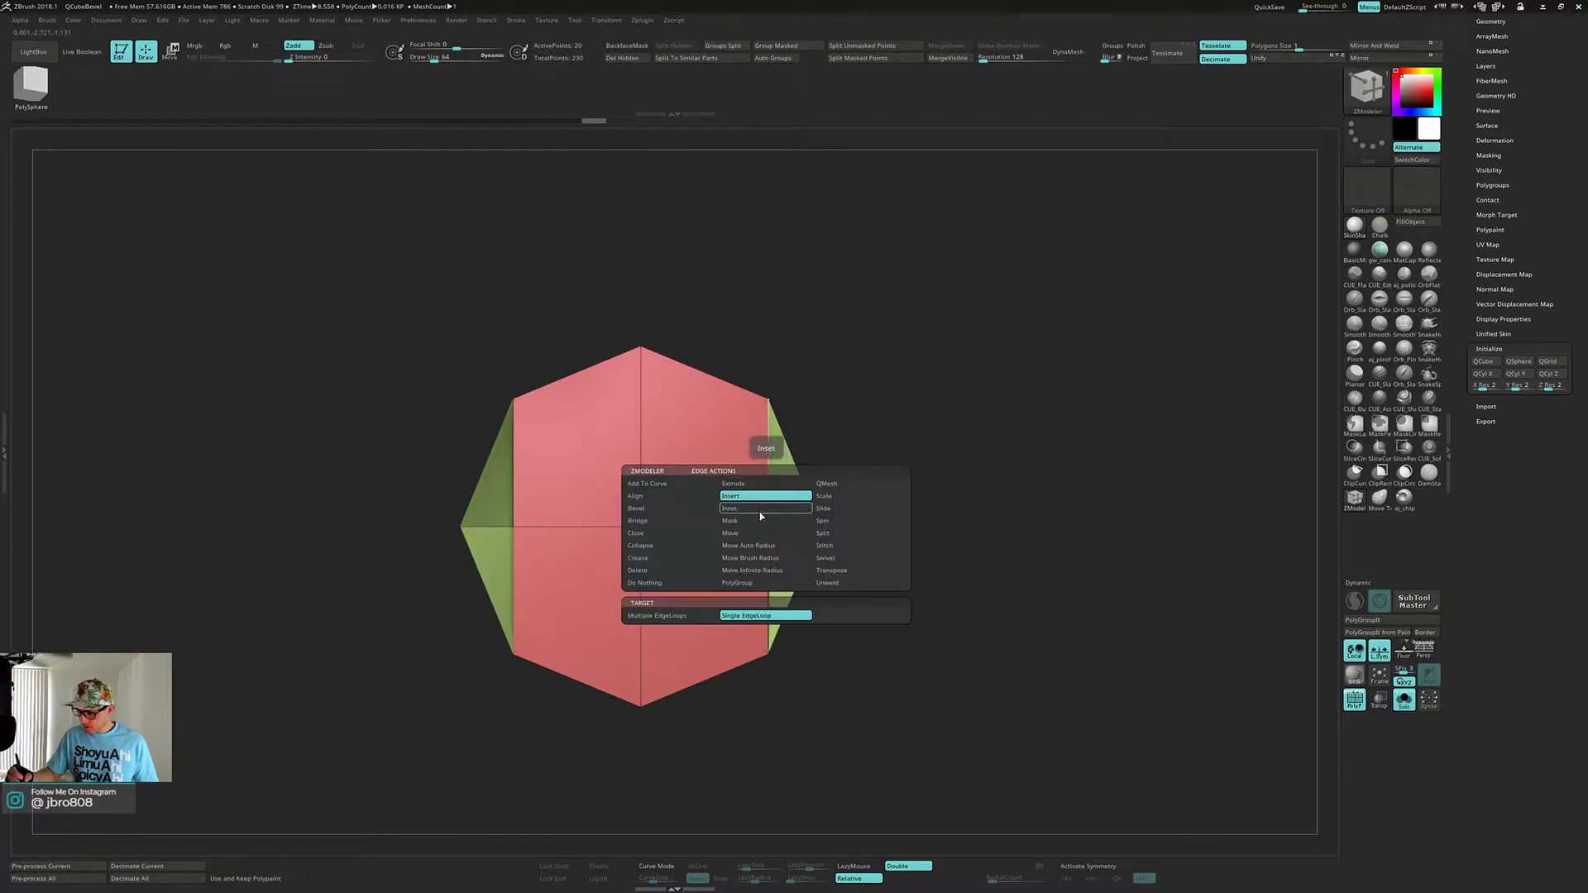
{"action": "left_click", "coordinate": [638, 521]}
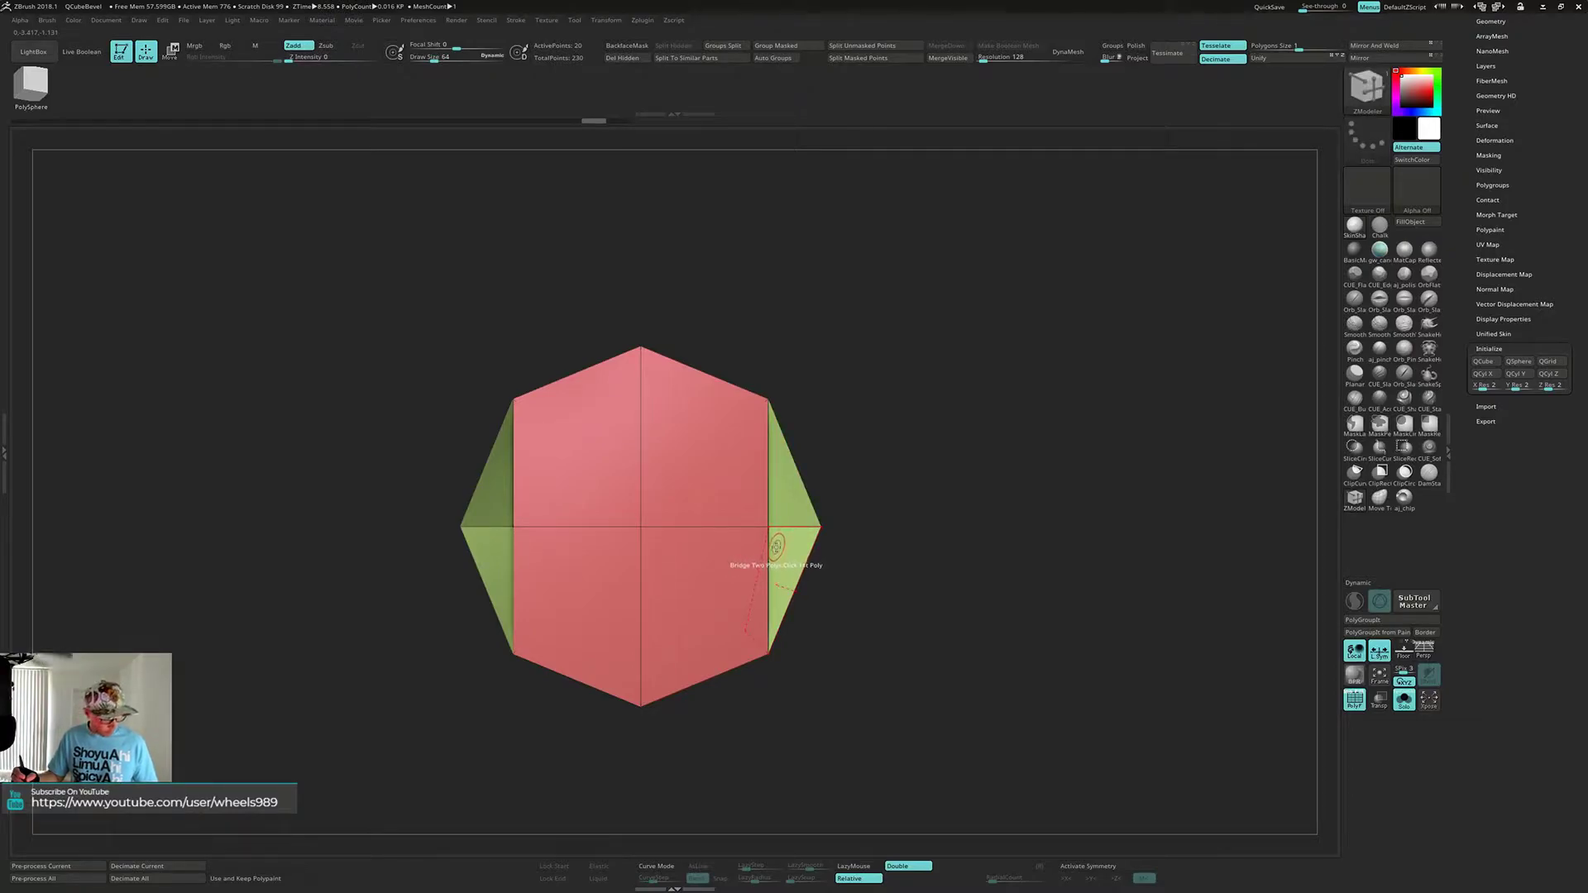
{"action": "key", "text": "space"}
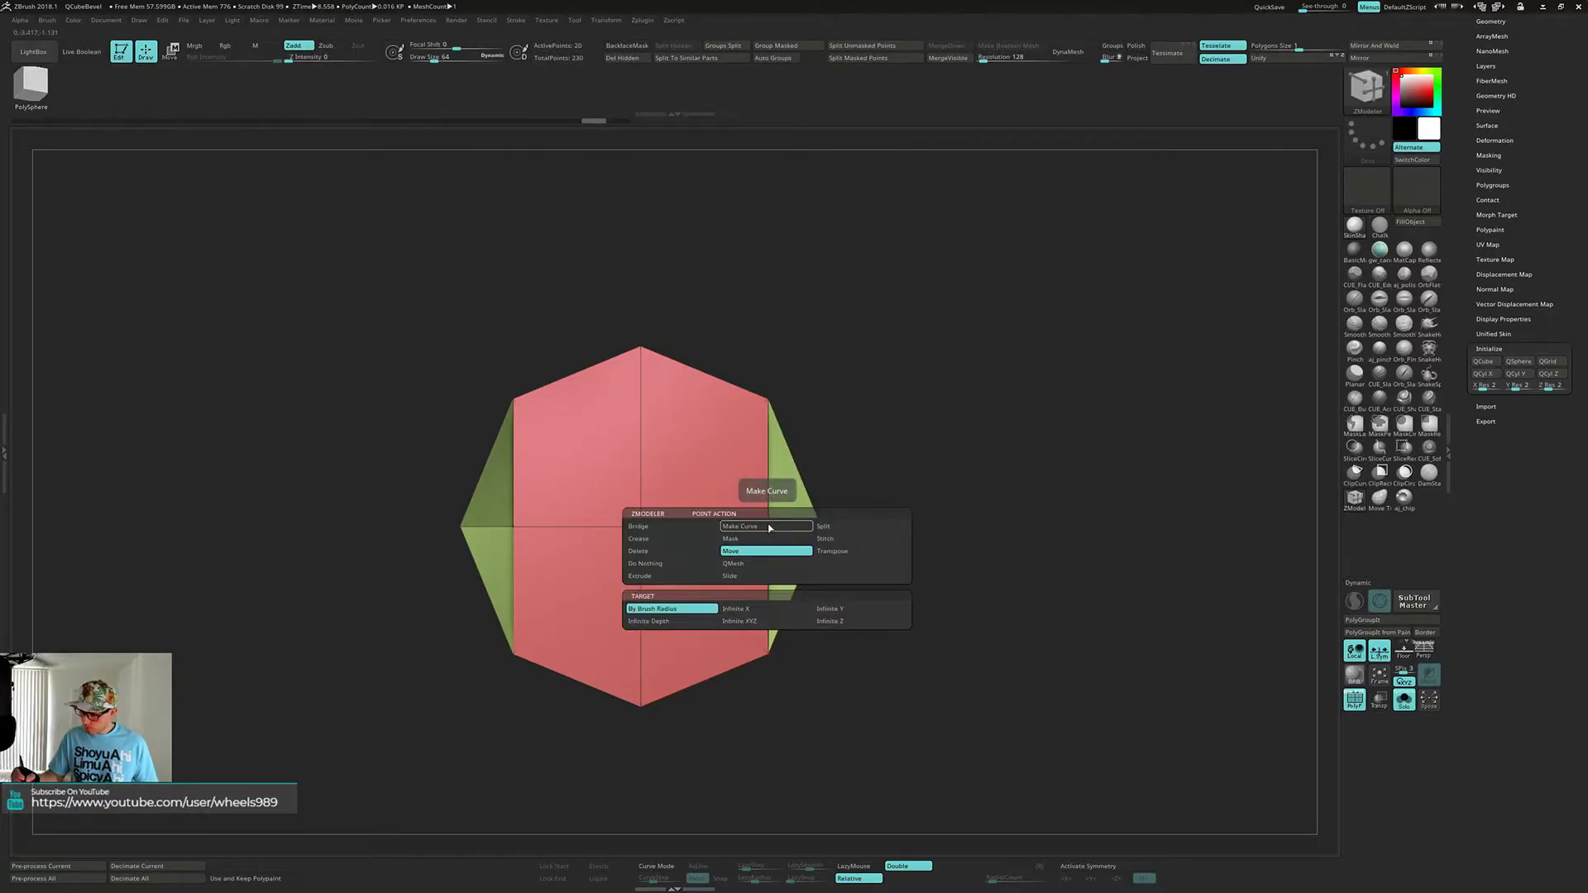
{"action": "right_click_drag", "start_coordinate": [776, 511], "coordinate": [879, 848]}
{"action": "left_click", "coordinate": [919, 866]}
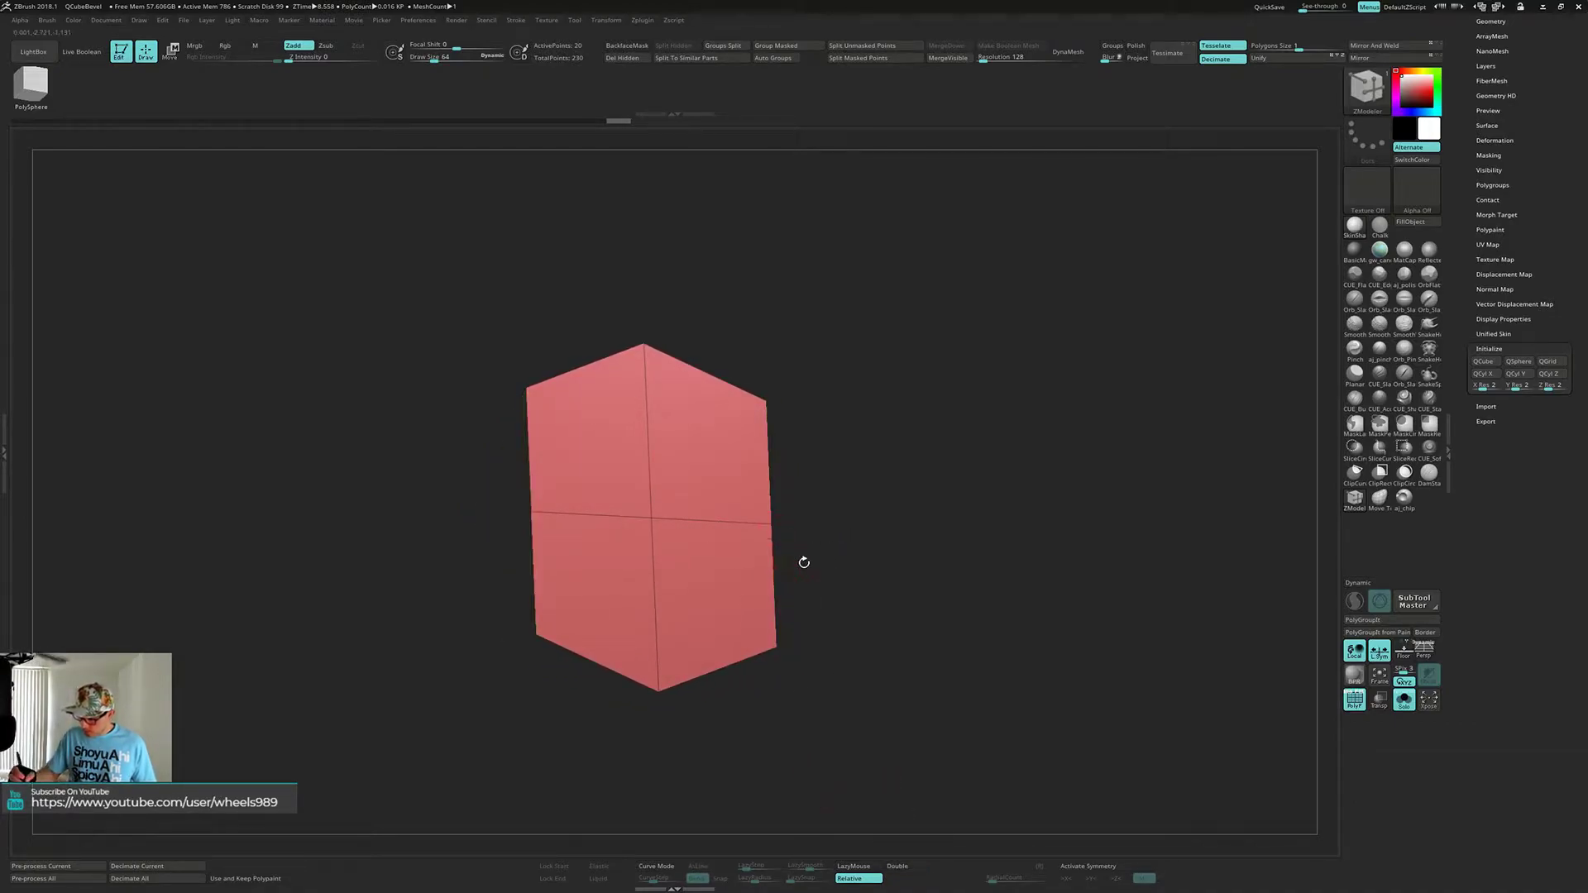
{"action": "left_click", "coordinate": [909, 865]}
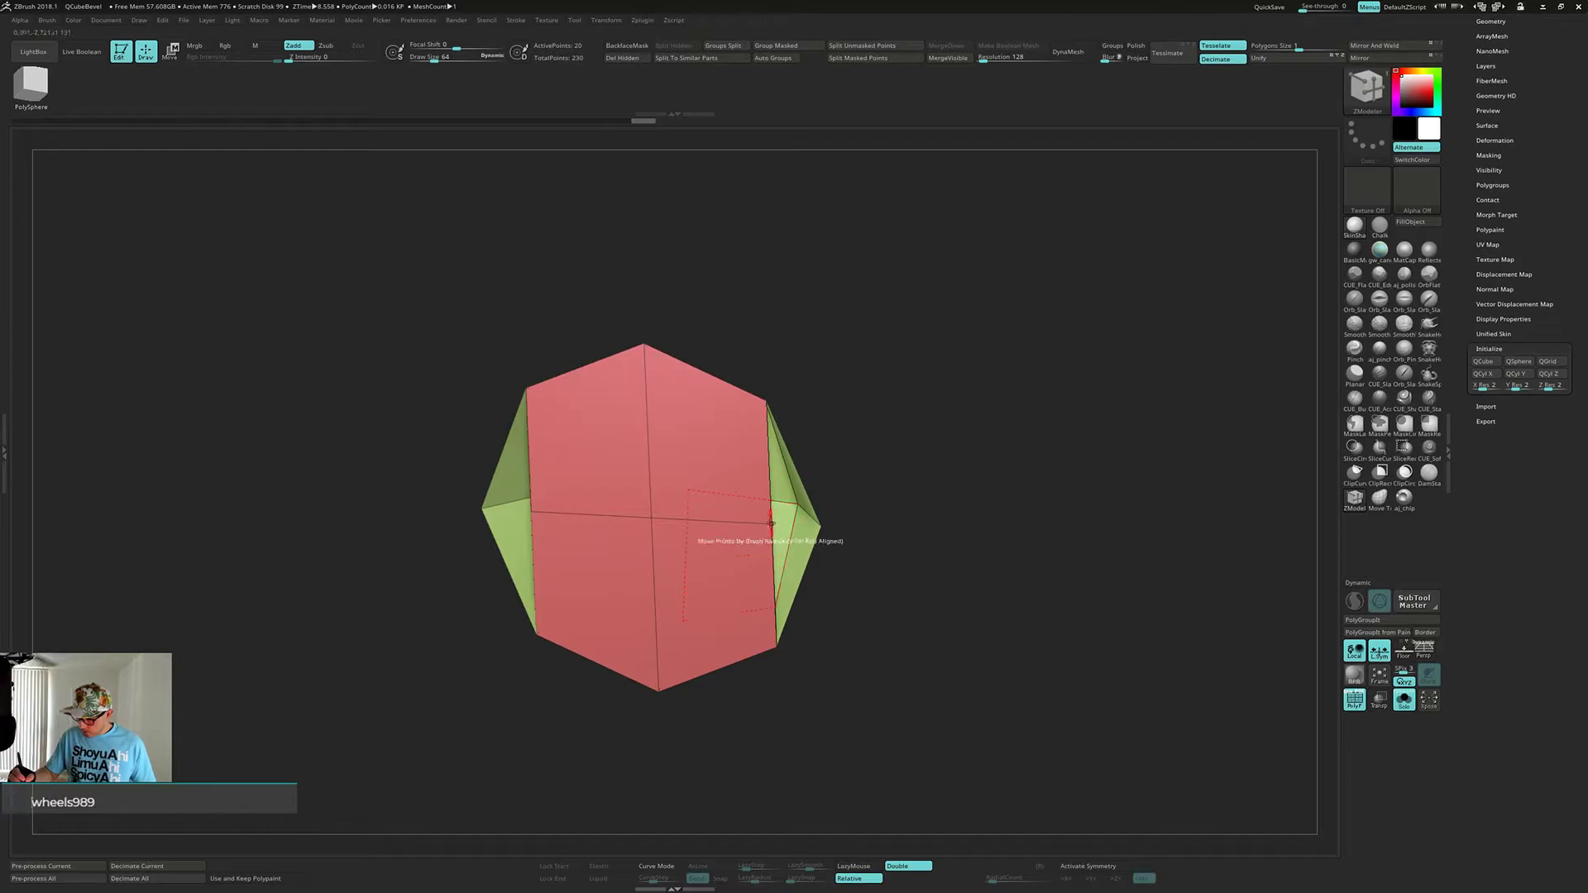
- Close both side gaps of the underside by stitching each side midpoint to its outermost rim corner with the point action Stitch
{"action": "key", "text": "space"}
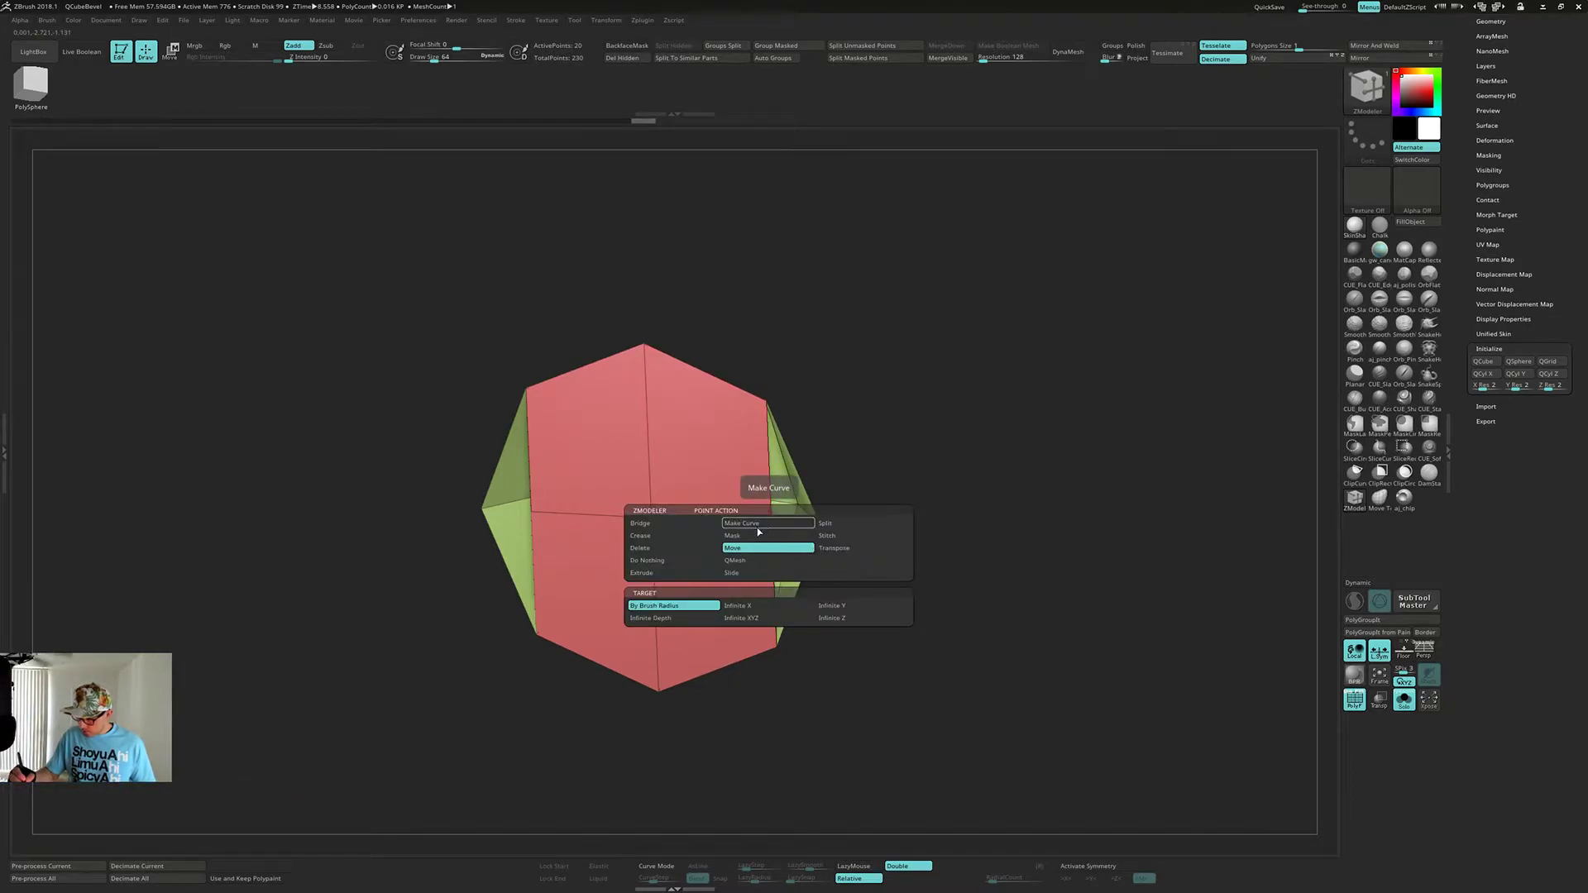
{"action": "left_click", "coordinate": [827, 536]}
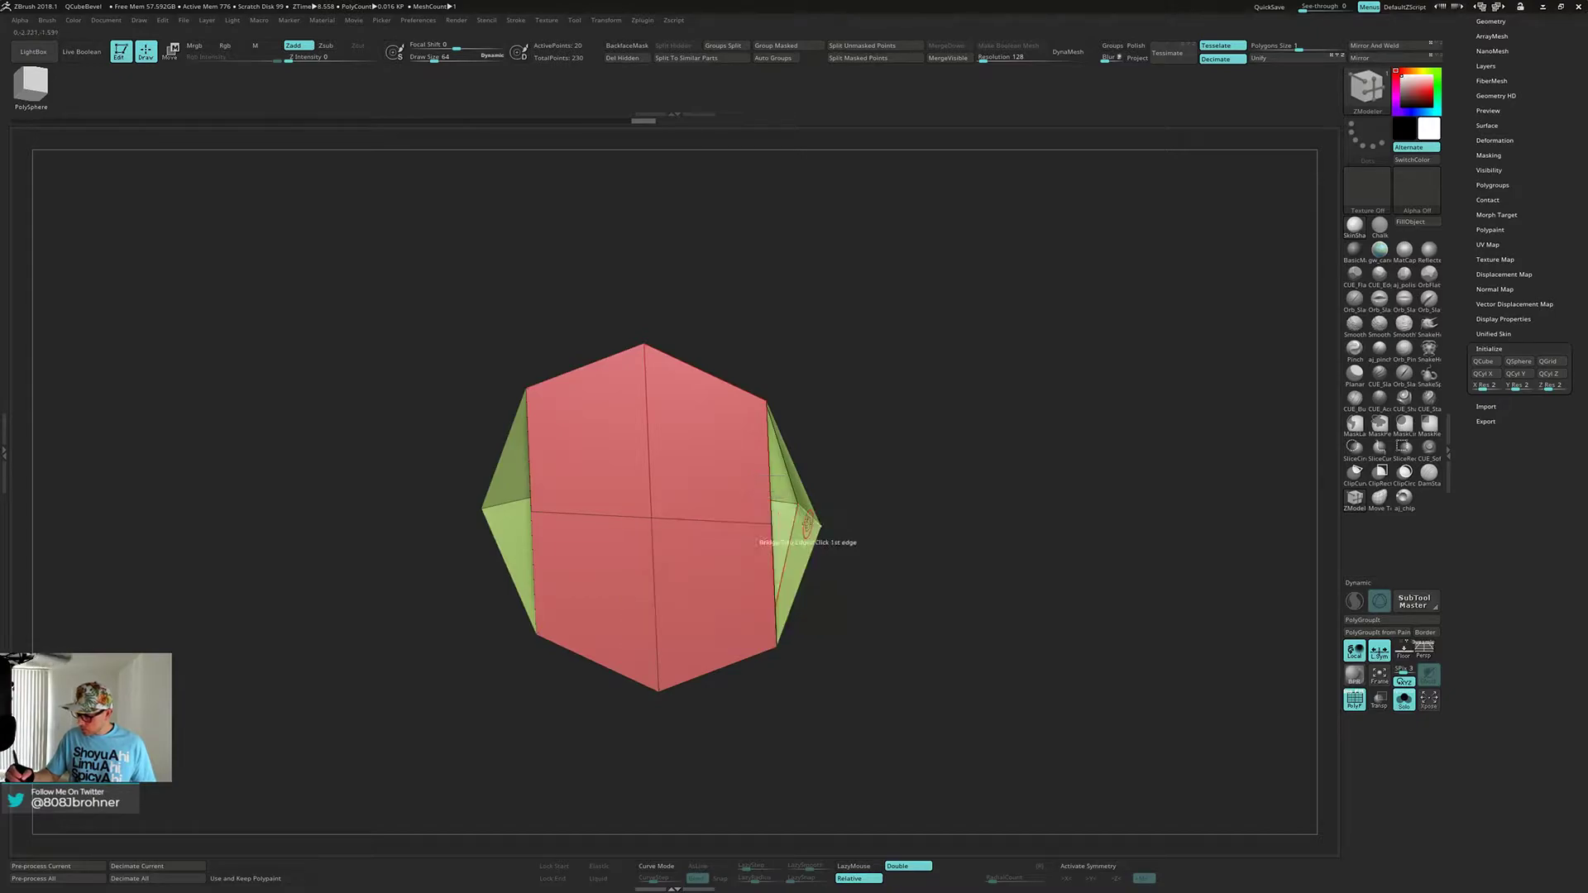
{"action": "left_click", "coordinate": [771, 523]}
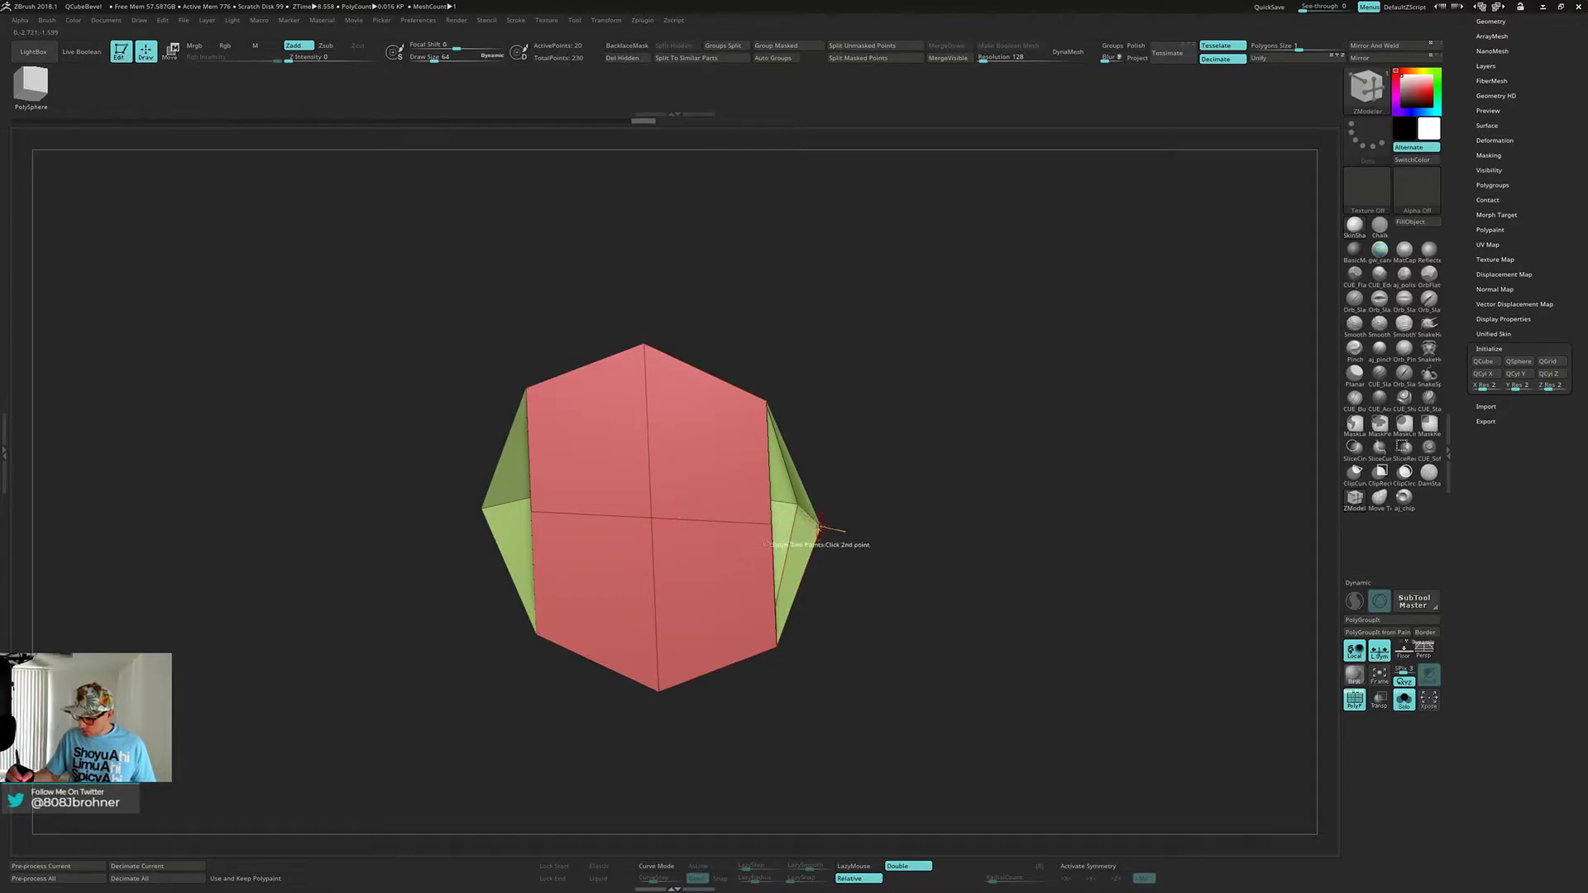
{"action": "left_click", "coordinate": [818, 527]}
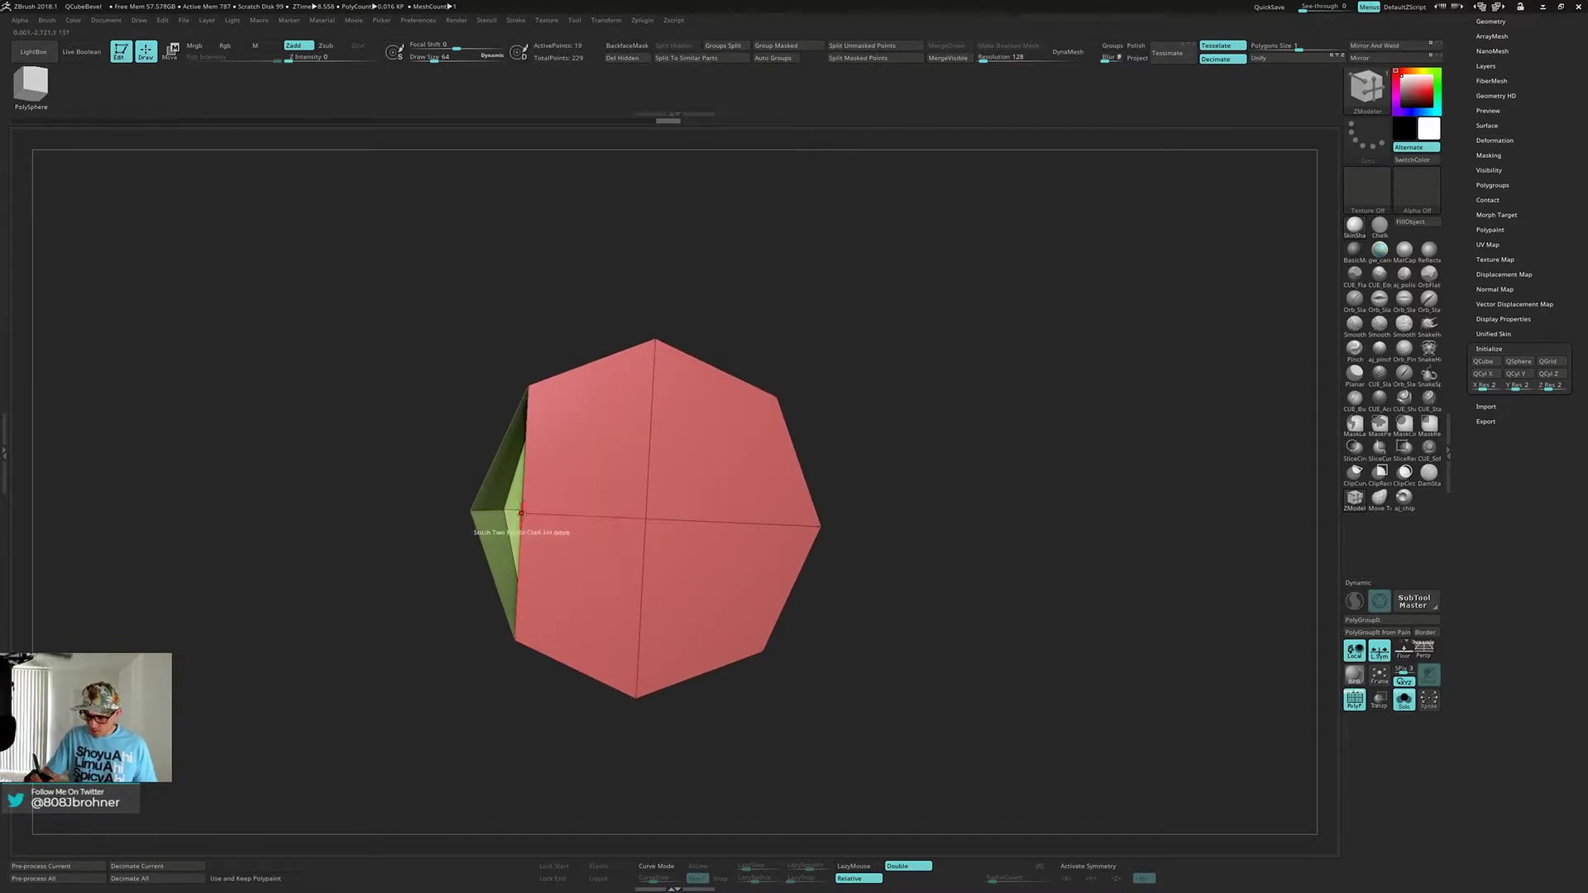
{"action": "right_click_drag", "start_coordinate": [524, 514], "coordinate": [501, 516]}
{"action": "left_click", "coordinate": [521, 512]}
{"action": "left_click", "coordinate": [474, 510]}
{"action": "mouse_move", "coordinate": [896, 501]}
{"action": "right_mouse_down"}
{"action": "mouse_move", "coordinate": [918, 482]}
{"action": "mouse_move", "coordinate": [893, 511]}
{"action": "mouse_move", "coordinate": [893, 561]}
{"action": "right_mouse_up"}
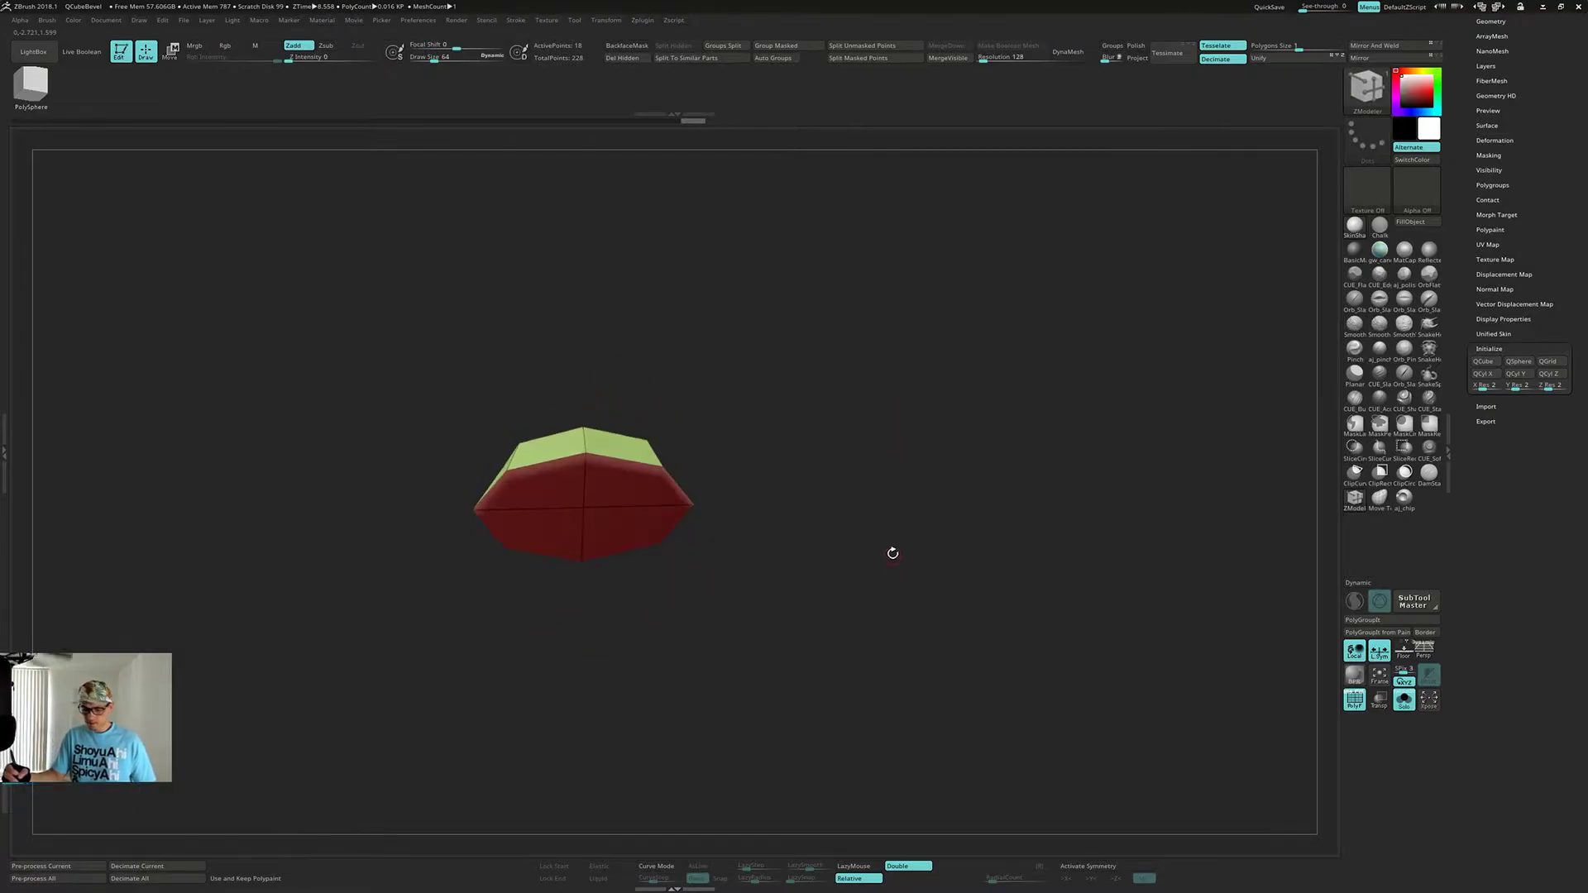
- Put the whole roof into a single polygroup and show the lantern frame again
{"action": "key", "text": "ctrl+w"}
{"action": "mouse_move", "coordinate": [890, 501]}
{"action": "right_mouse_down"}
{"action": "mouse_move", "coordinate": [889, 532]}
{"action": "mouse_move", "coordinate": [925, 468]}
{"action": "mouse_move", "coordinate": [860, 482]}
{"action": "mouse_move", "coordinate": [907, 476]}
{"action": "mouse_move", "coordinate": [892, 542]}
{"action": "mouse_move", "coordinate": [891, 475]}
{"action": "right_mouse_up"}
{"action": "key", "text": "alt+s"}
{"action": "right_click_drag", "start_coordinate": [890, 585], "coordinate": [887, 655]}
- Examine the roof's shape and overhang on the lantern frame from several sides, with and without the polygroup wireframe
{"action": "key", "text": "w"}
{"action": "right_click_drag", "start_coordinate": [755, 477], "coordinate": [735, 490], "text": "shift"}
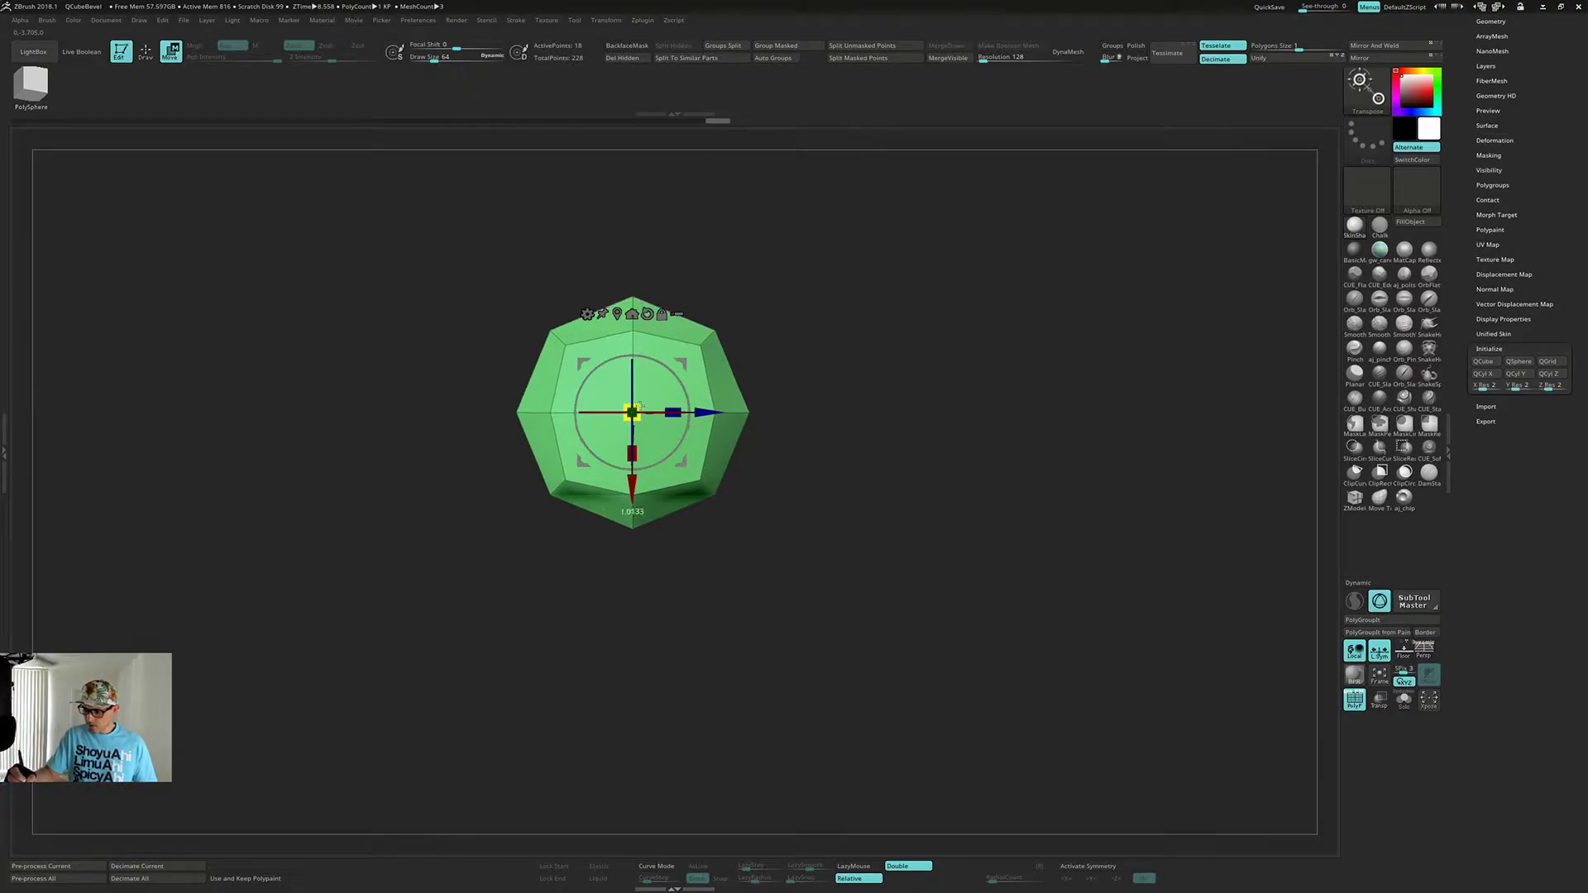
{"action": "right_click_drag", "start_coordinate": [804, 463], "coordinate": [820, 409]}
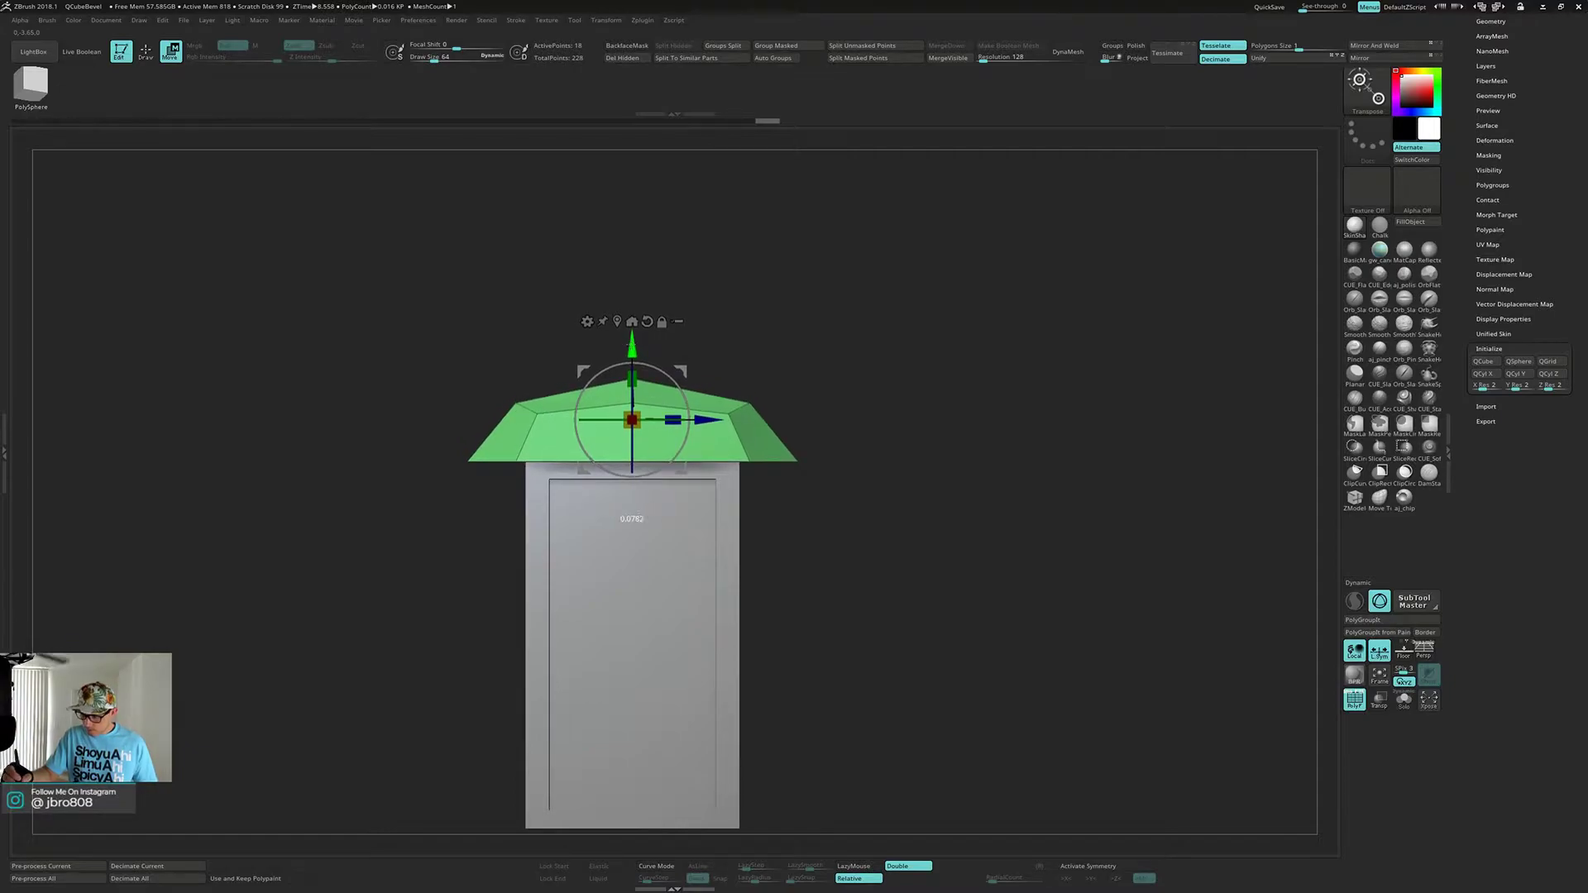
{"action": "mouse_move", "coordinate": [840, 486]}
{"action": "right_mouse_down"}
{"action": "mouse_move", "coordinate": [883, 489]}
{"action": "mouse_move", "coordinate": [876, 456]}
{"action": "mouse_move", "coordinate": [847, 473]}
{"action": "mouse_move", "coordinate": [847, 514]}
{"action": "mouse_move", "coordinate": [869, 486]}
{"action": "mouse_move", "coordinate": [856, 530]}
{"action": "mouse_move", "coordinate": [837, 431]}
{"action": "mouse_move", "coordinate": [848, 558]}
{"action": "mouse_move", "coordinate": [855, 477]}
{"action": "right_mouse_up"}
{"action": "key", "text": "q"}
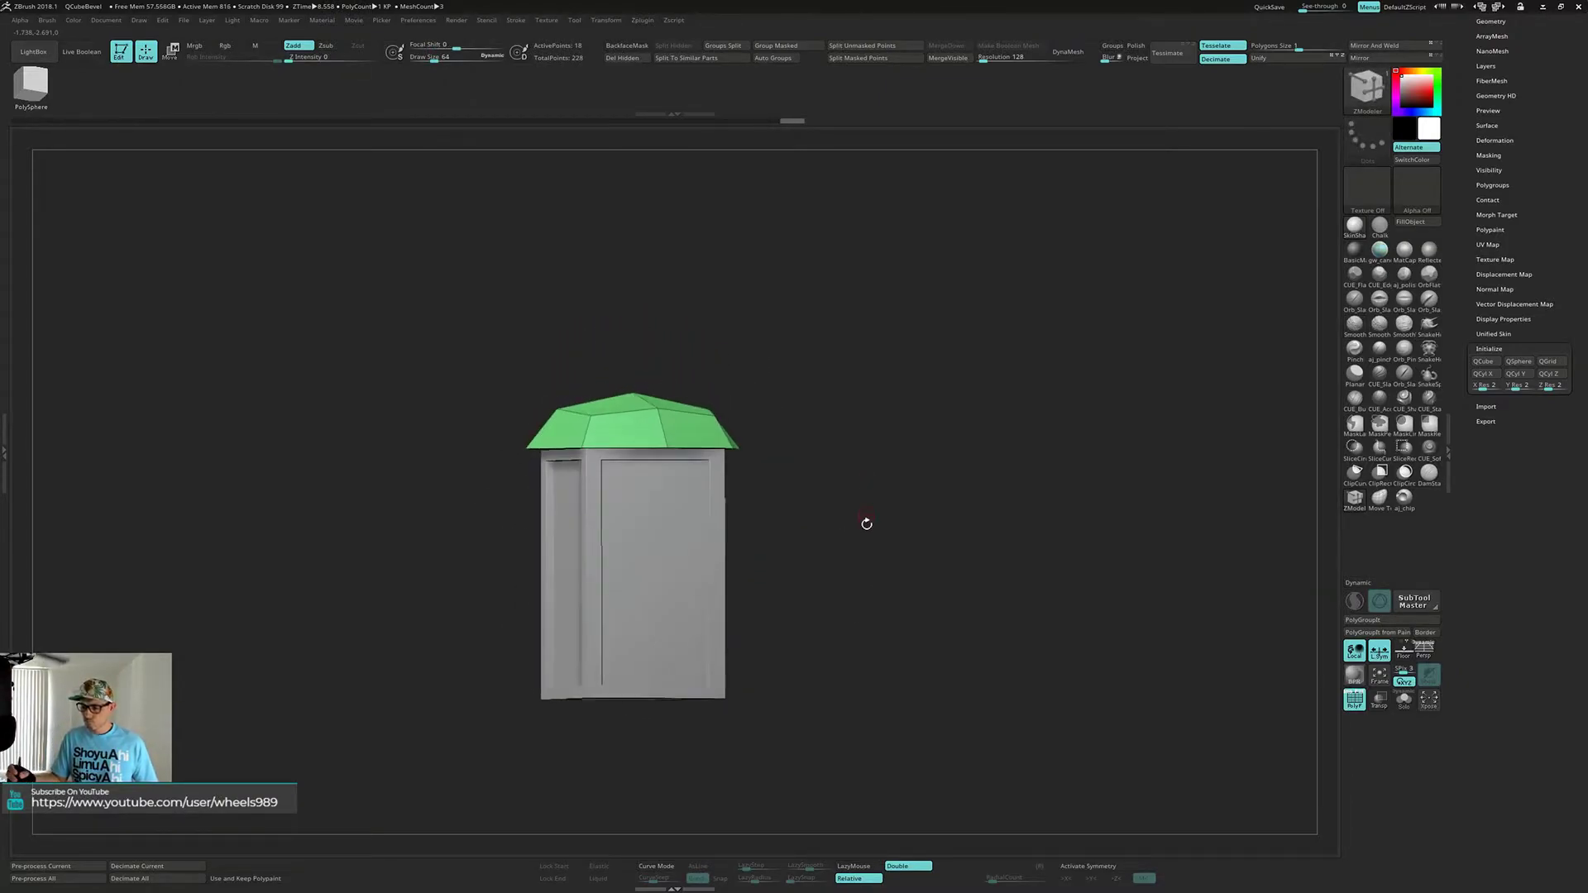
{"action": "right_click_drag", "start_coordinate": [849, 571], "coordinate": [907, 532]}
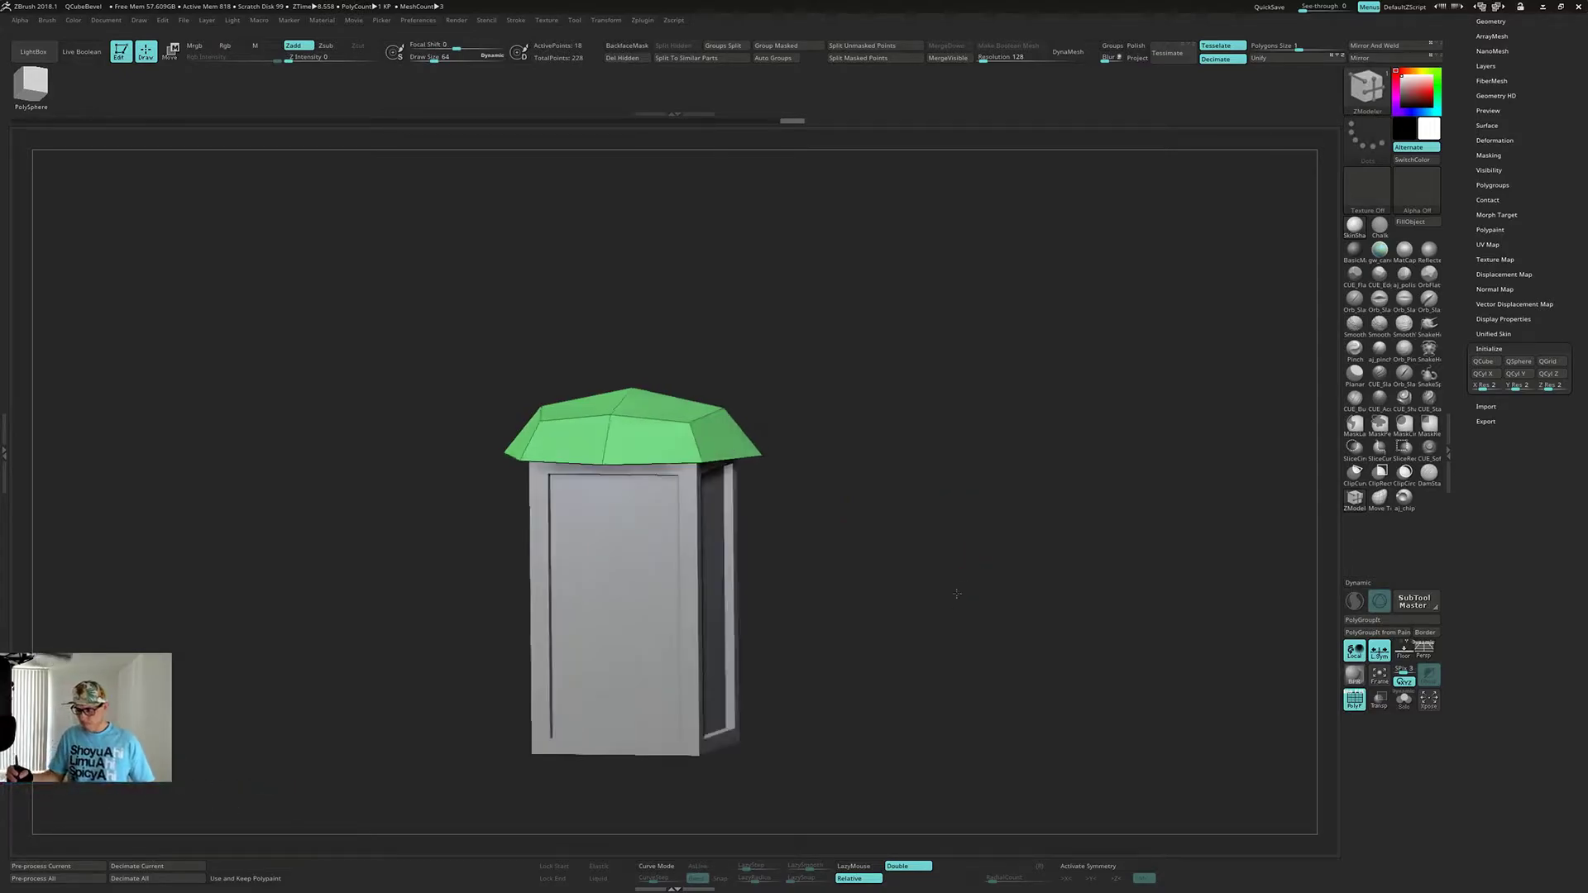
{"action": "right_click_drag", "start_coordinate": [974, 666], "coordinate": [962, 576]}
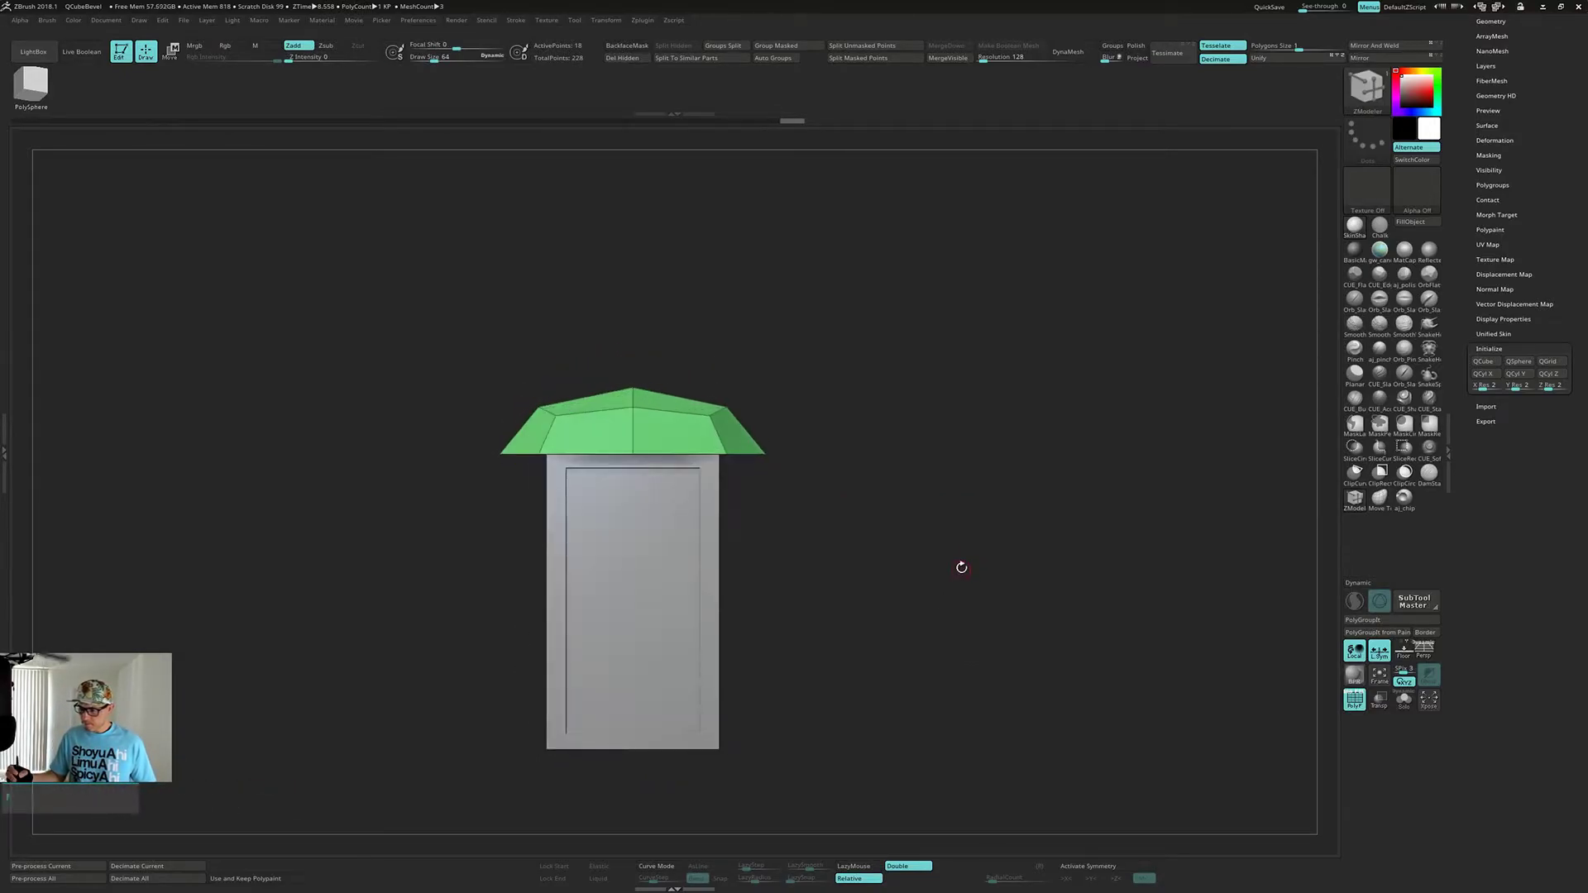
{"action": "left_click_drag", "start_coordinate": [996, 571], "coordinate": [957, 541]}
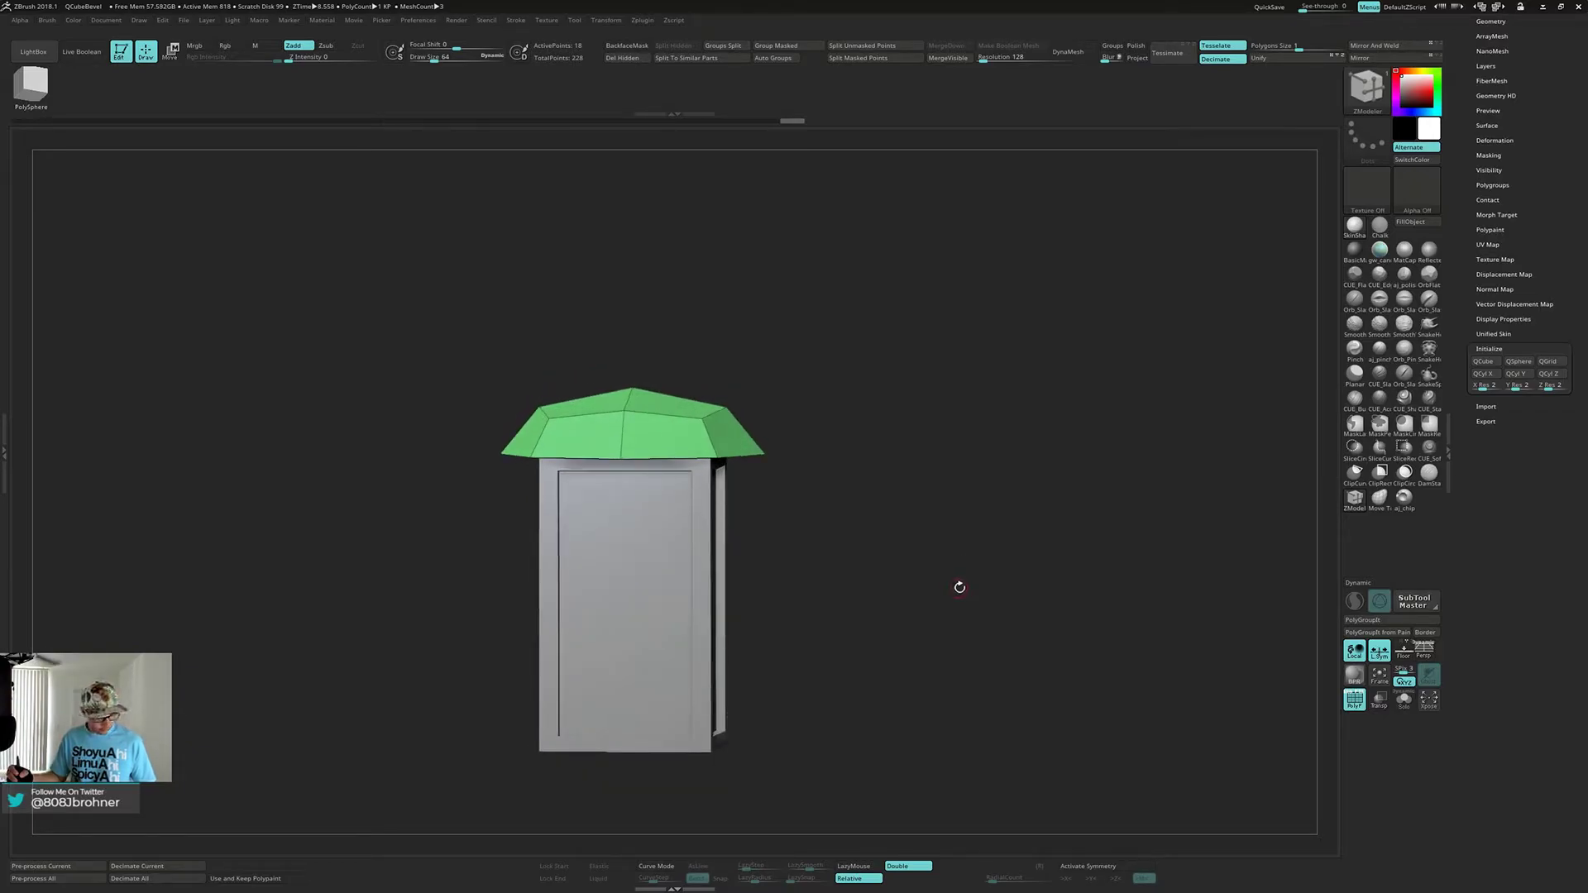
{"action": "key", "text": "shift+f"}
{"action": "mouse_move", "coordinate": [971, 546]}
{"action": "left_mouse_down"}
{"action": "mouse_move", "coordinate": [941, 566]}
{"action": "mouse_move", "coordinate": [974, 534]}
{"action": "mouse_move", "coordinate": [973, 598]}
{"action": "mouse_move", "coordinate": [948, 592]}
{"action": "mouse_move", "coordinate": [965, 594]}
{"action": "mouse_move", "coordinate": [964, 630]}
{"action": "mouse_move", "coordinate": [968, 550]}
{"action": "left_mouse_up"}
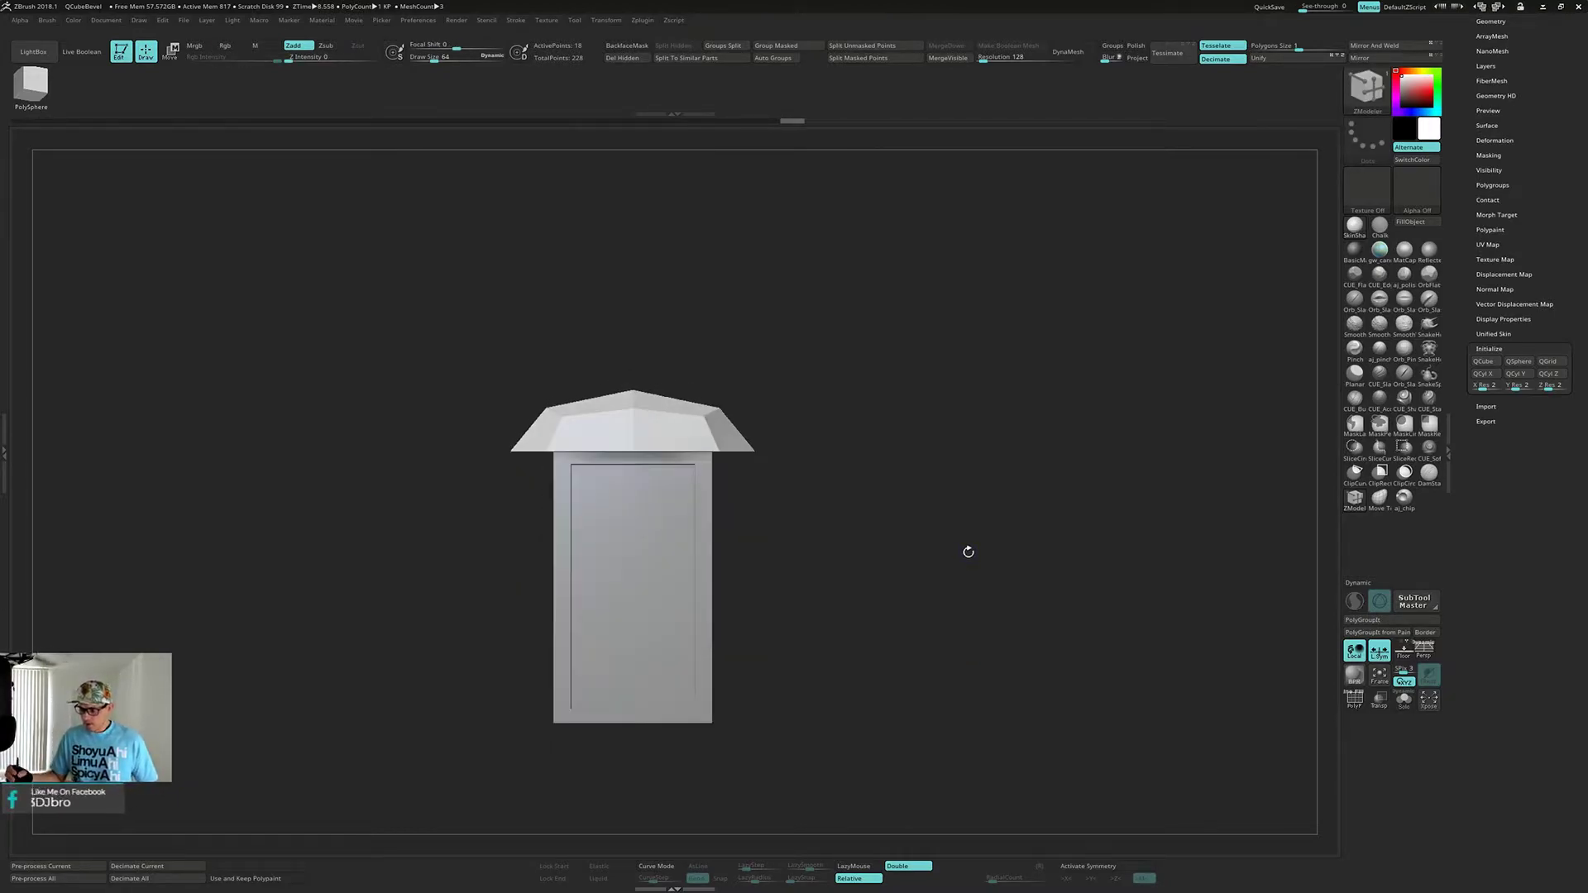
{"action": "left_click_drag", "start_coordinate": [961, 564], "coordinate": [958, 606], "text": "alt"}
{"action": "key", "text": "shift+f"}
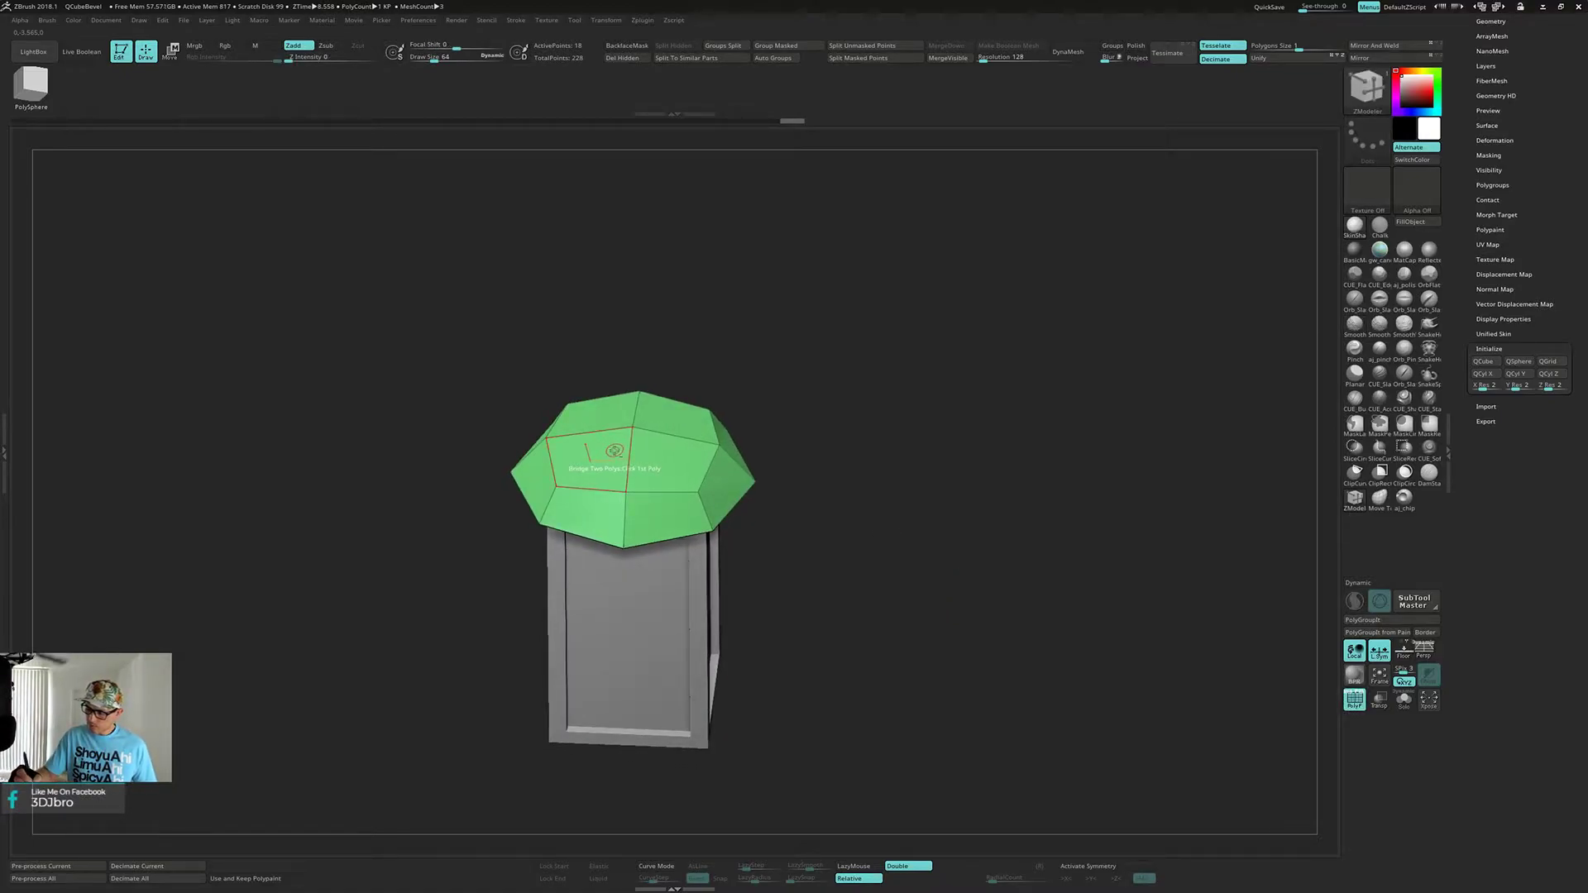
- Set the ZModeler polygon action to QMesh and mark the roof's four top faces as a temporary polygroup
{"action": "key", "text": "space"}
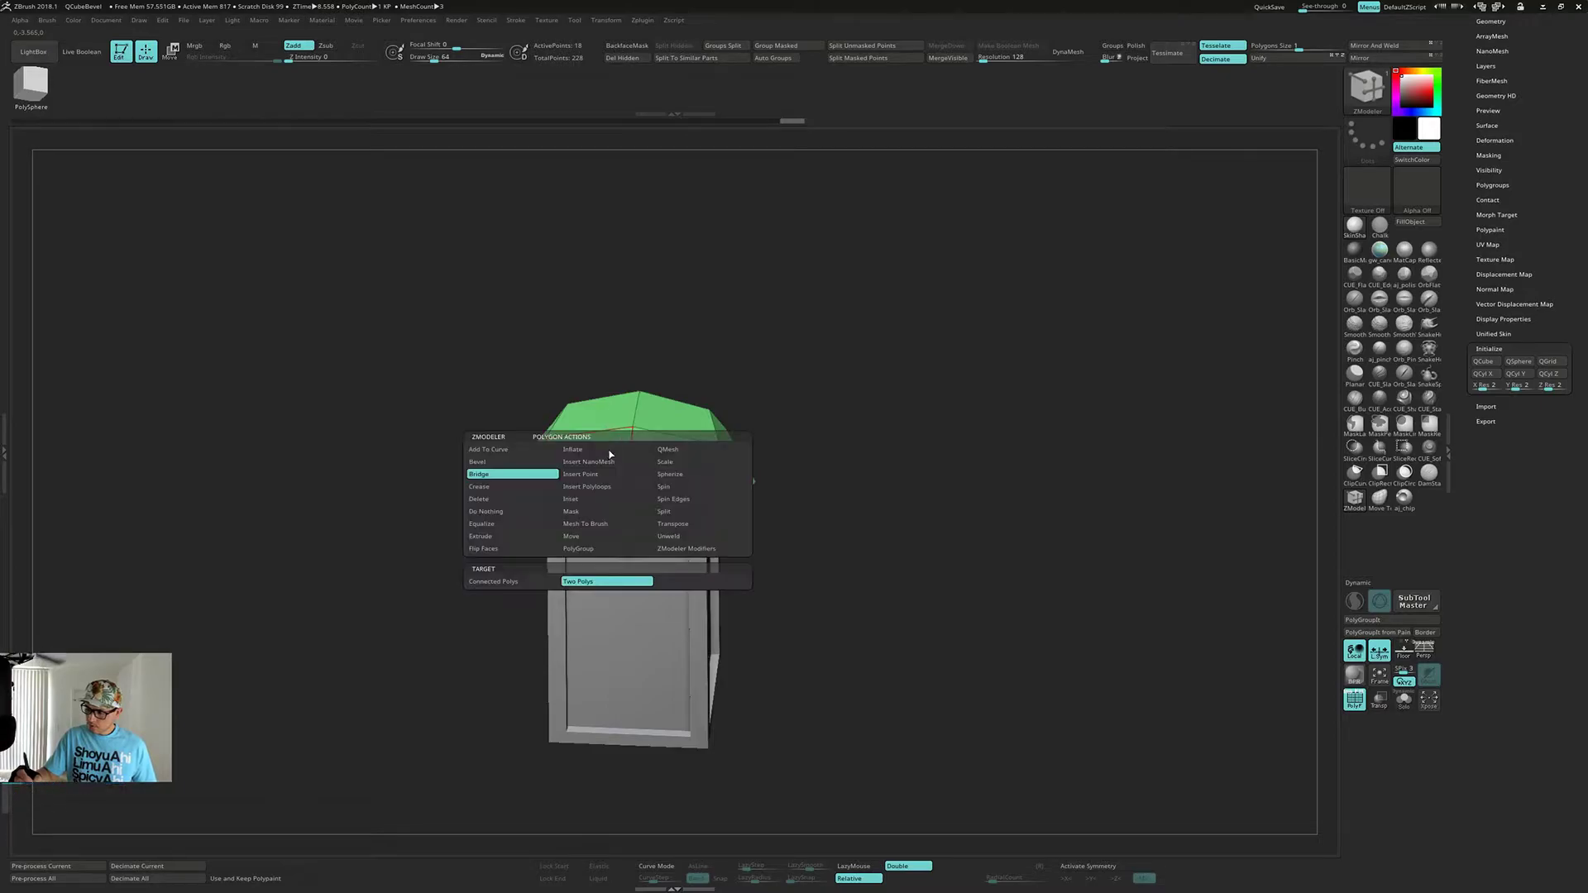
{"action": "left_click", "coordinate": [650, 449]}
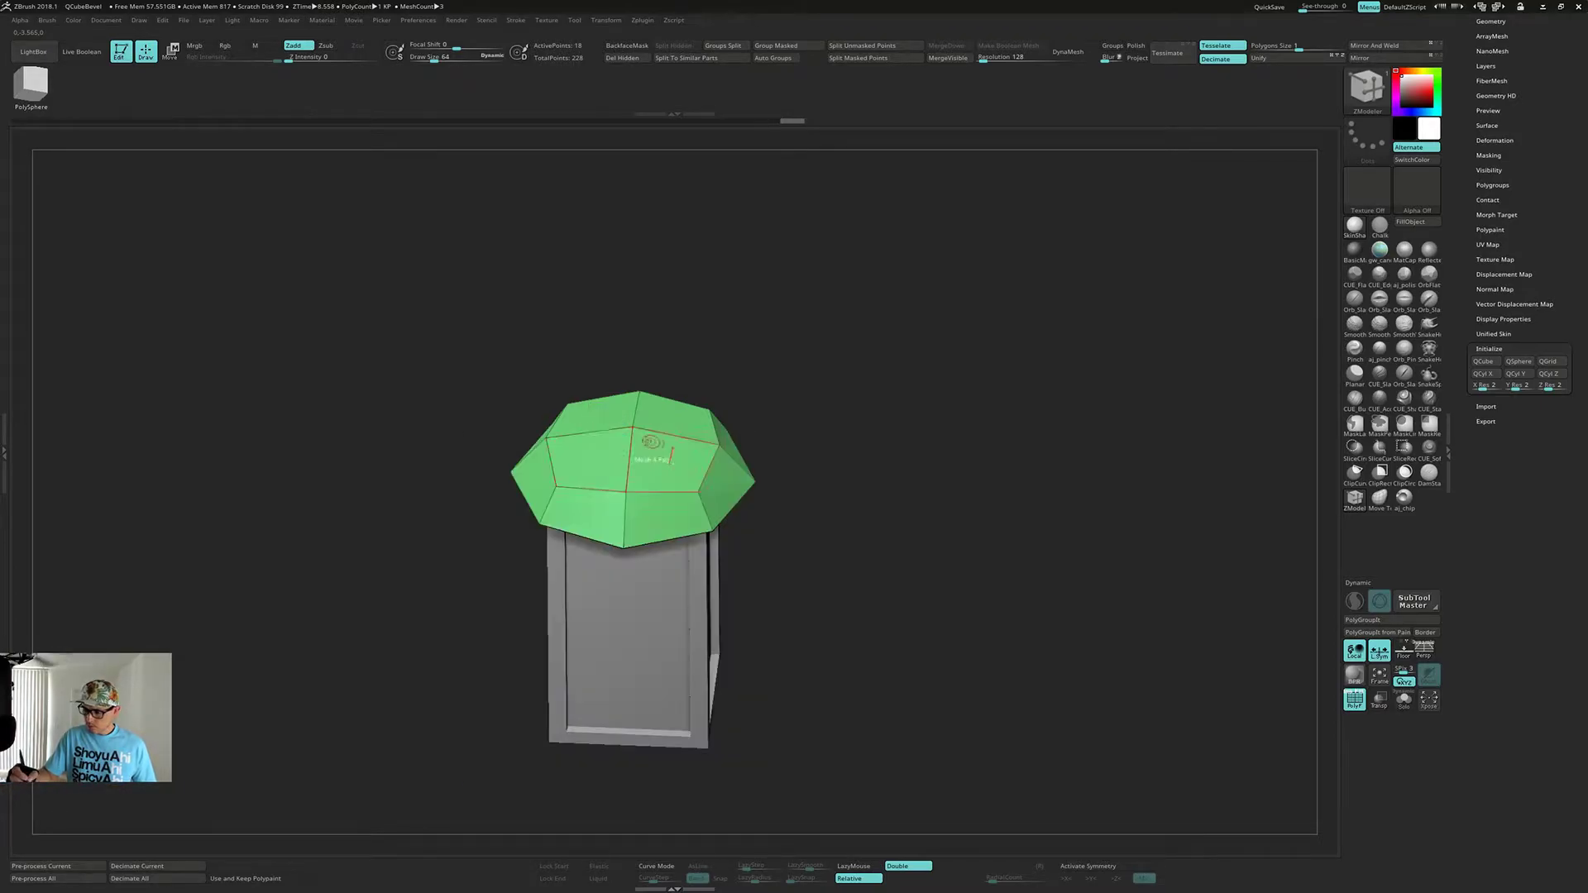
{"action": "left_click", "coordinate": [602, 457], "text": "alt"}
{"action": "left_click", "coordinate": [611, 419], "text": "alt"}
{"action": "left_click", "coordinate": [663, 420], "text": "alt"}
{"action": "left_click", "coordinate": [663, 457], "text": "alt"}
{"action": "right_click_drag", "start_coordinate": [663, 457], "coordinate": [656, 409]}
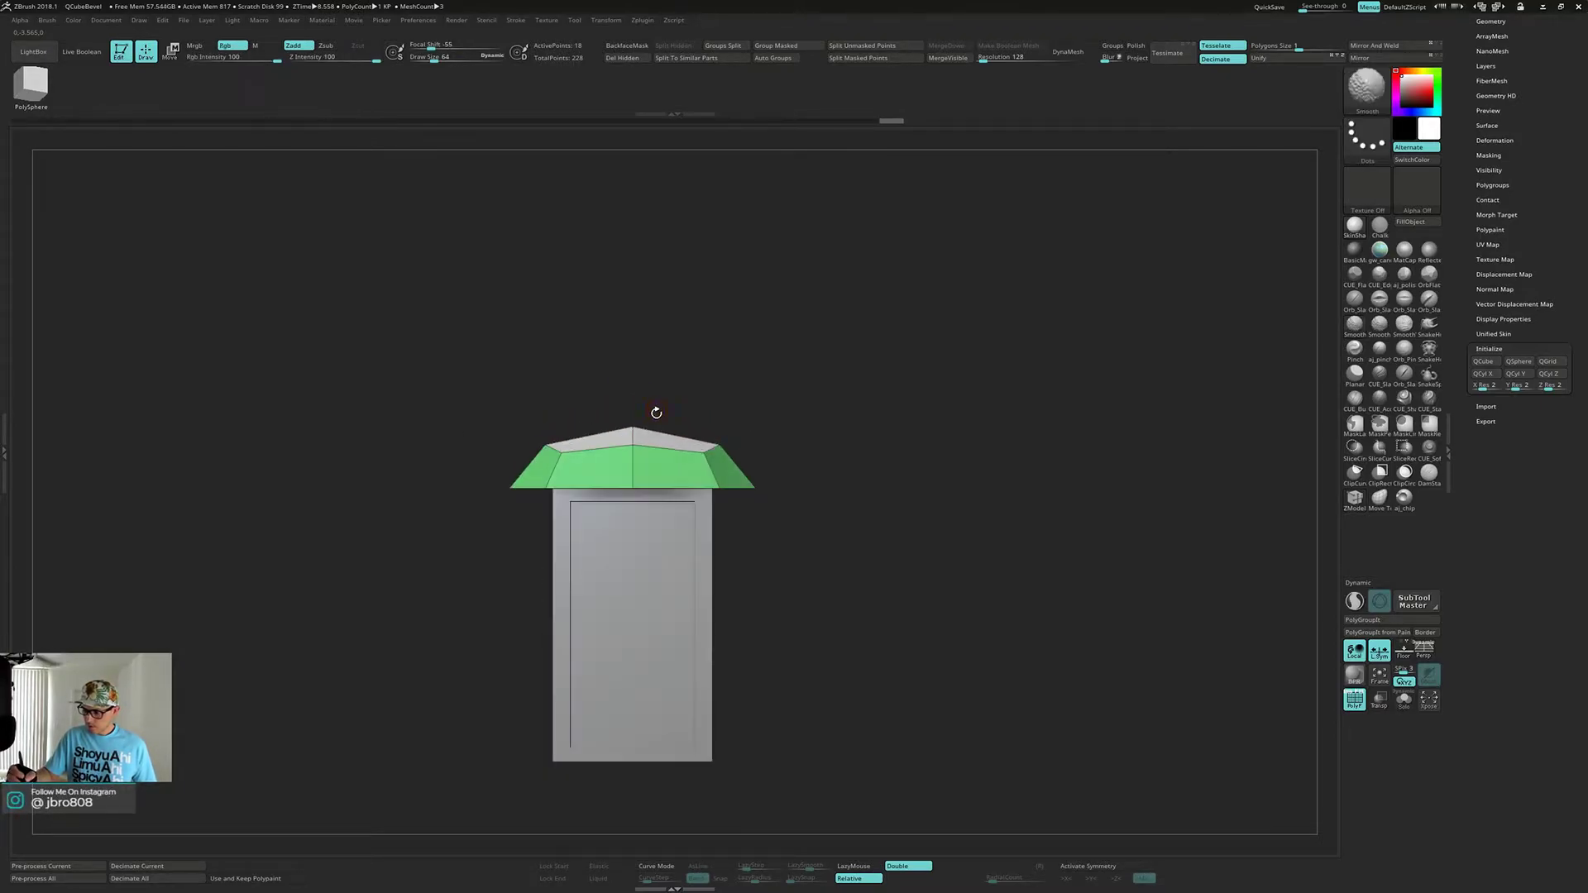
- Try extruding the marked top faces of the roof upward with QMesh
{"action": "left_click_drag", "start_coordinate": [658, 451], "coordinate": [660, 372]}
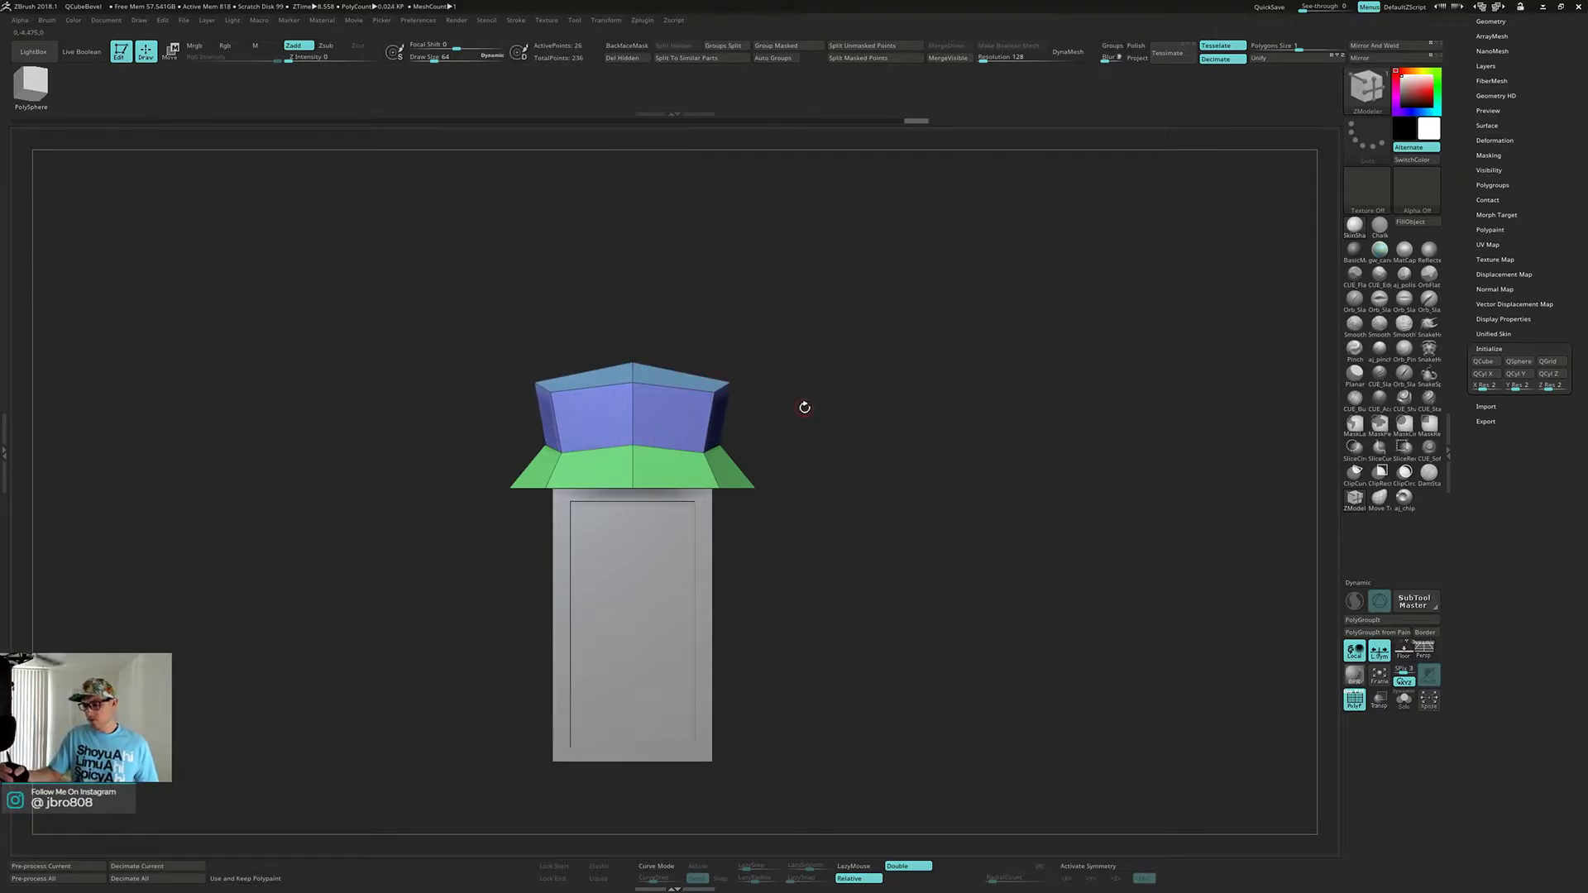
{"action": "key", "text": "ctrl+z"}
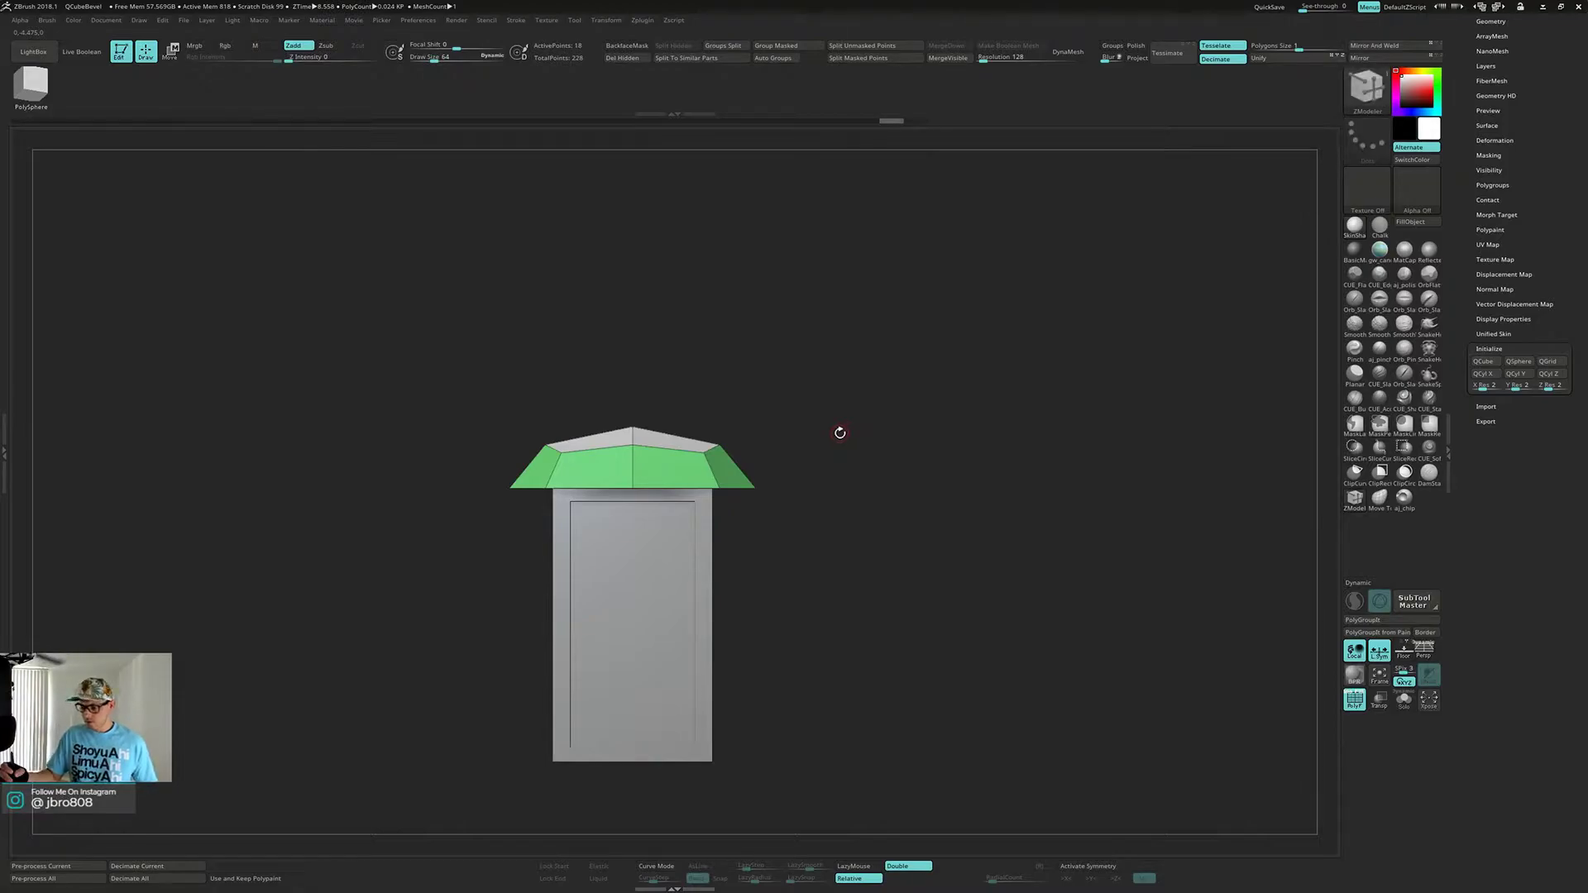
- Set the ZModeler polygon action to Extrude and pull the roof's four marked top faces upward into a taller tier
{"action": "key", "text": "space"}
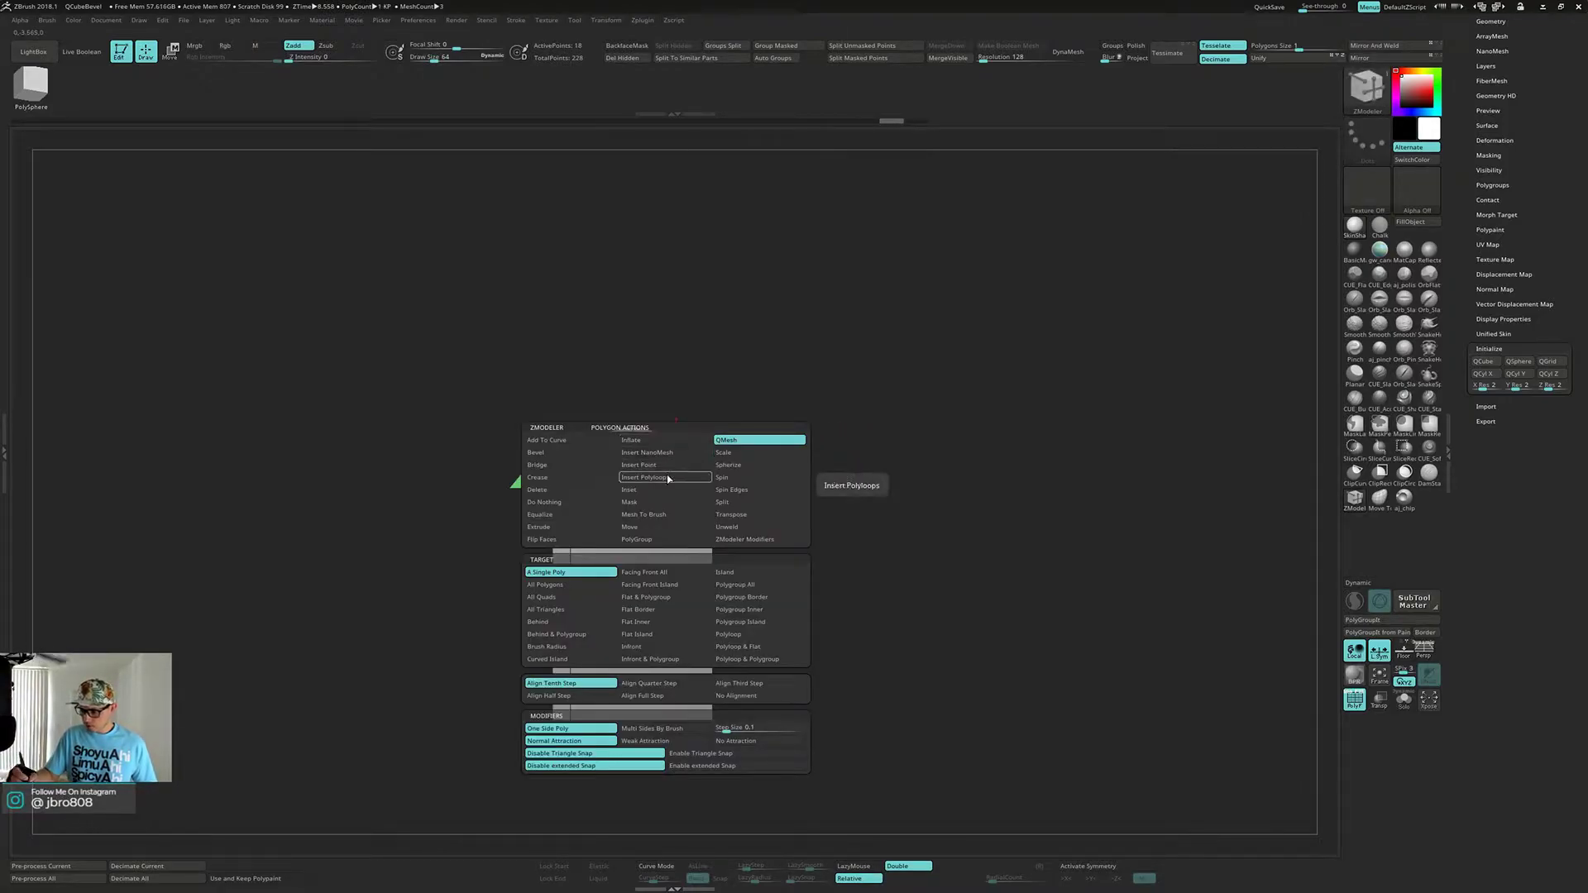
{"action": "left_click", "coordinate": [562, 527]}
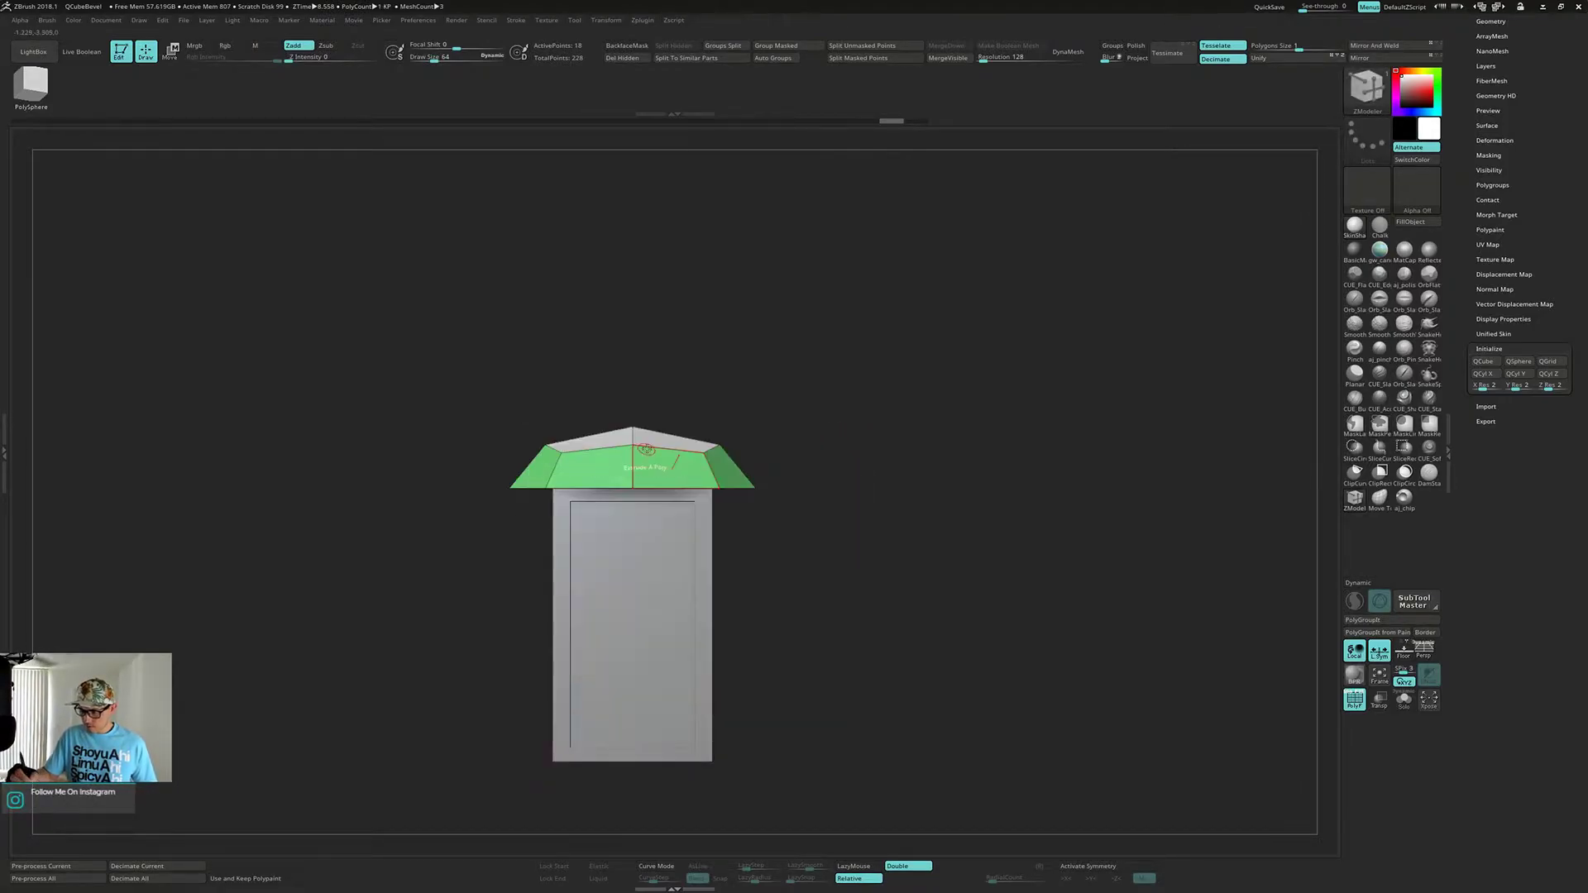
{"action": "left_click_drag", "start_coordinate": [653, 435], "coordinate": [655, 340]}
{"action": "key", "text": "ctrl+z"}
{"action": "left_click_drag", "start_coordinate": [720, 347], "coordinate": [777, 390]}
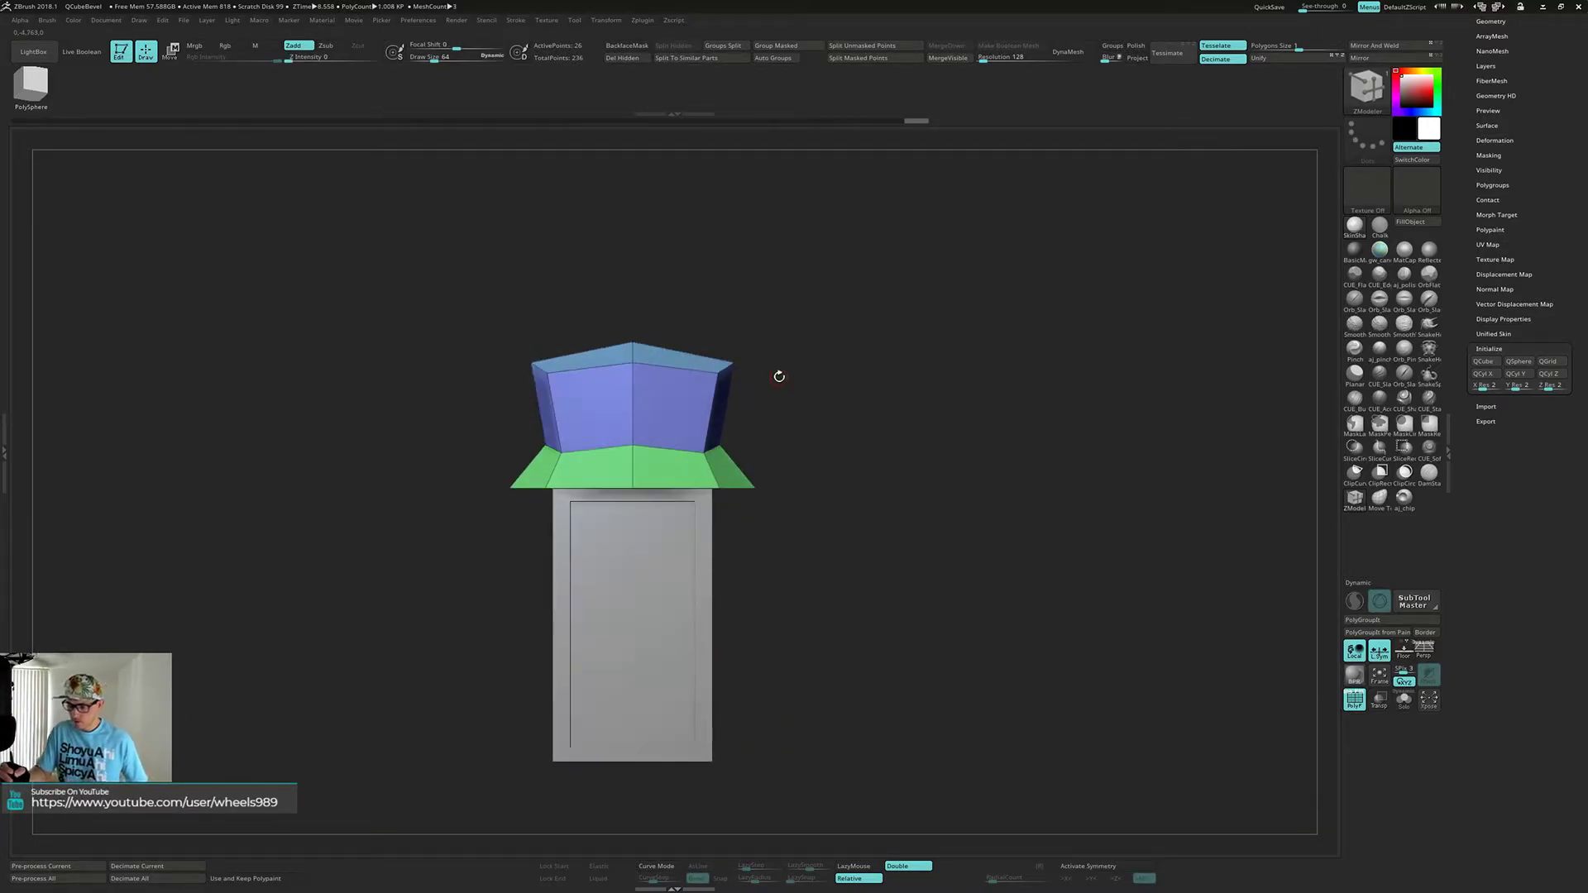
- Mask everything on the roof except its top cap and centre the transform gizmo on the unmasked cap
{"action": "key", "text": "w"}
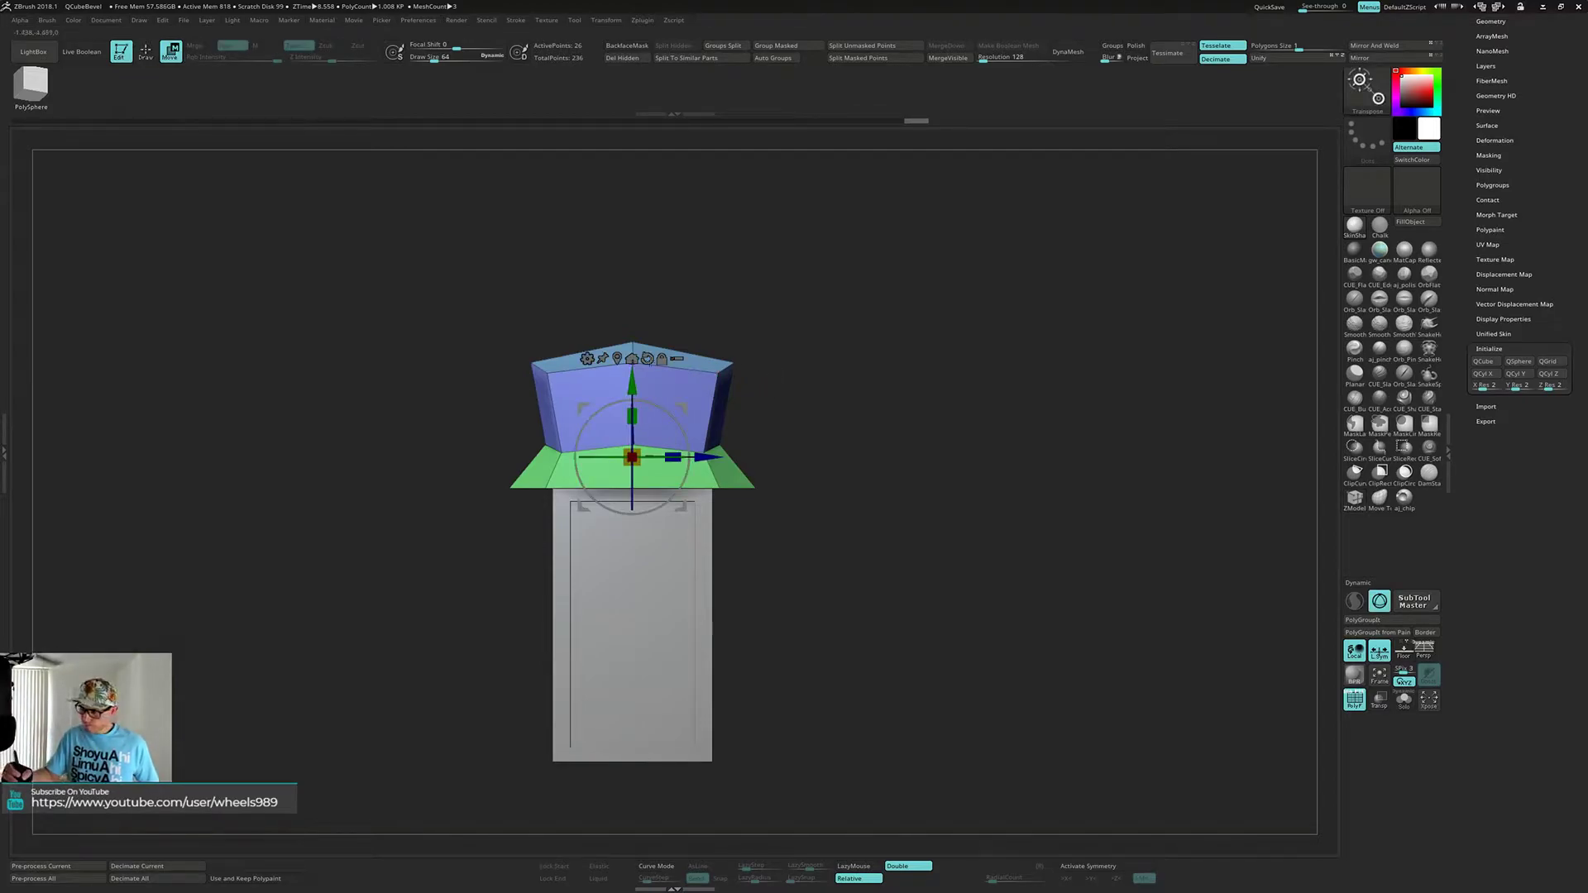
{"action": "left_click_drag", "start_coordinate": [496, 273], "coordinate": [776, 385], "text": "ctrl"}
{"action": "left_click", "coordinate": [681, 276], "text": "ctrl"}
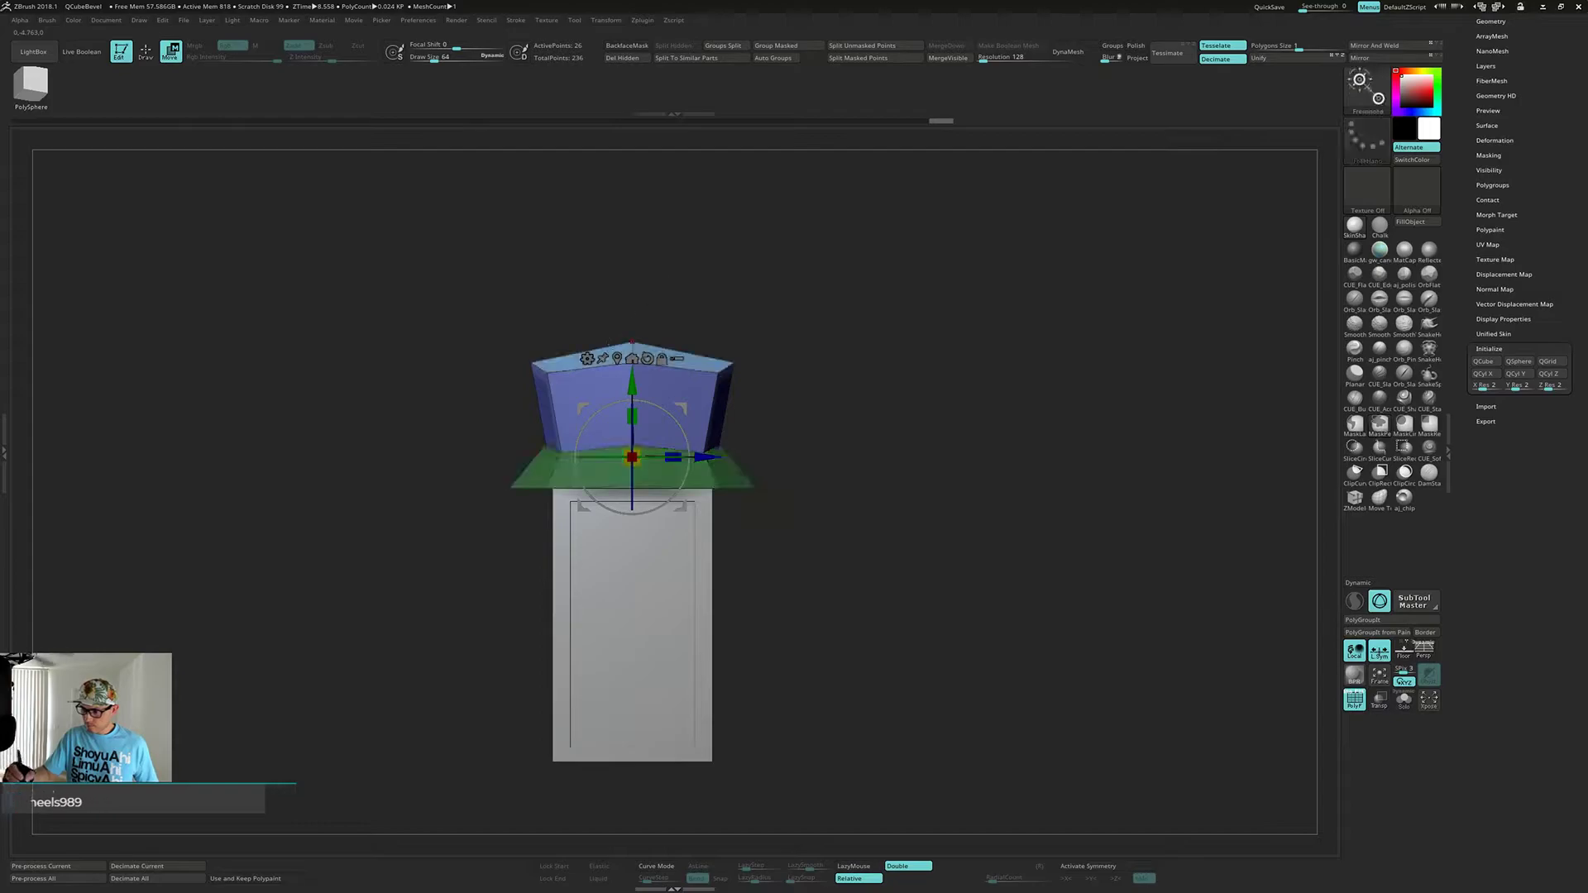
{"action": "left_click", "coordinate": [617, 359]}
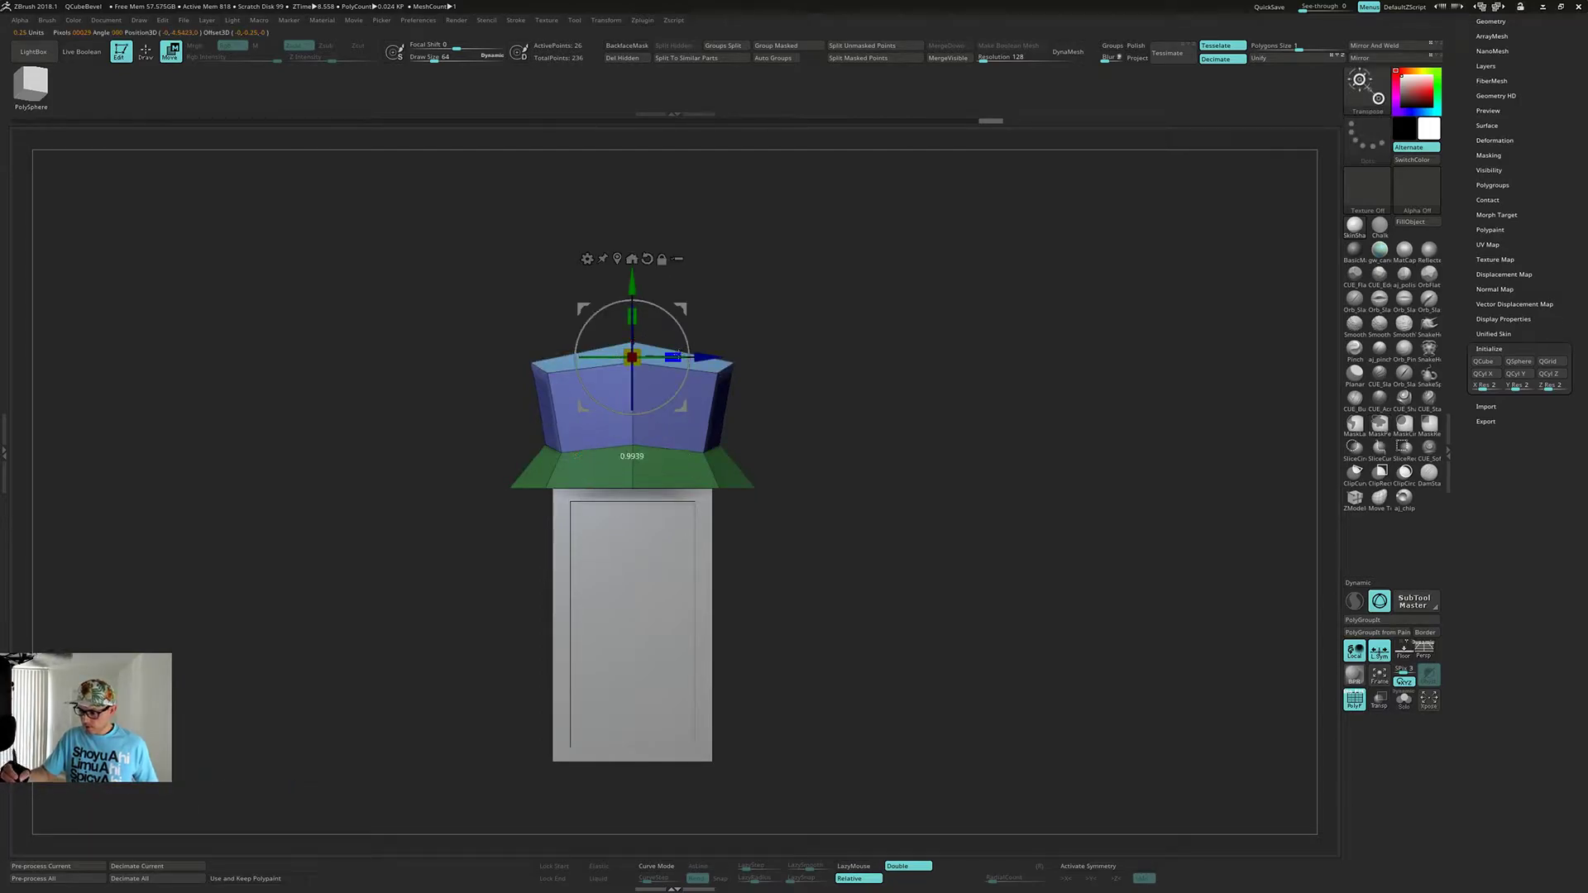
- Scale the roof's top cap inward uniformly, lower it slightly so the upper tier tapers, and clear the mask
{"action": "left_click_drag", "start_coordinate": [673, 358], "coordinate": [659, 359]}
{"action": "key", "text": "ctrl+z"}
{"action": "left_click_drag", "start_coordinate": [798, 316], "coordinate": [792, 427]}
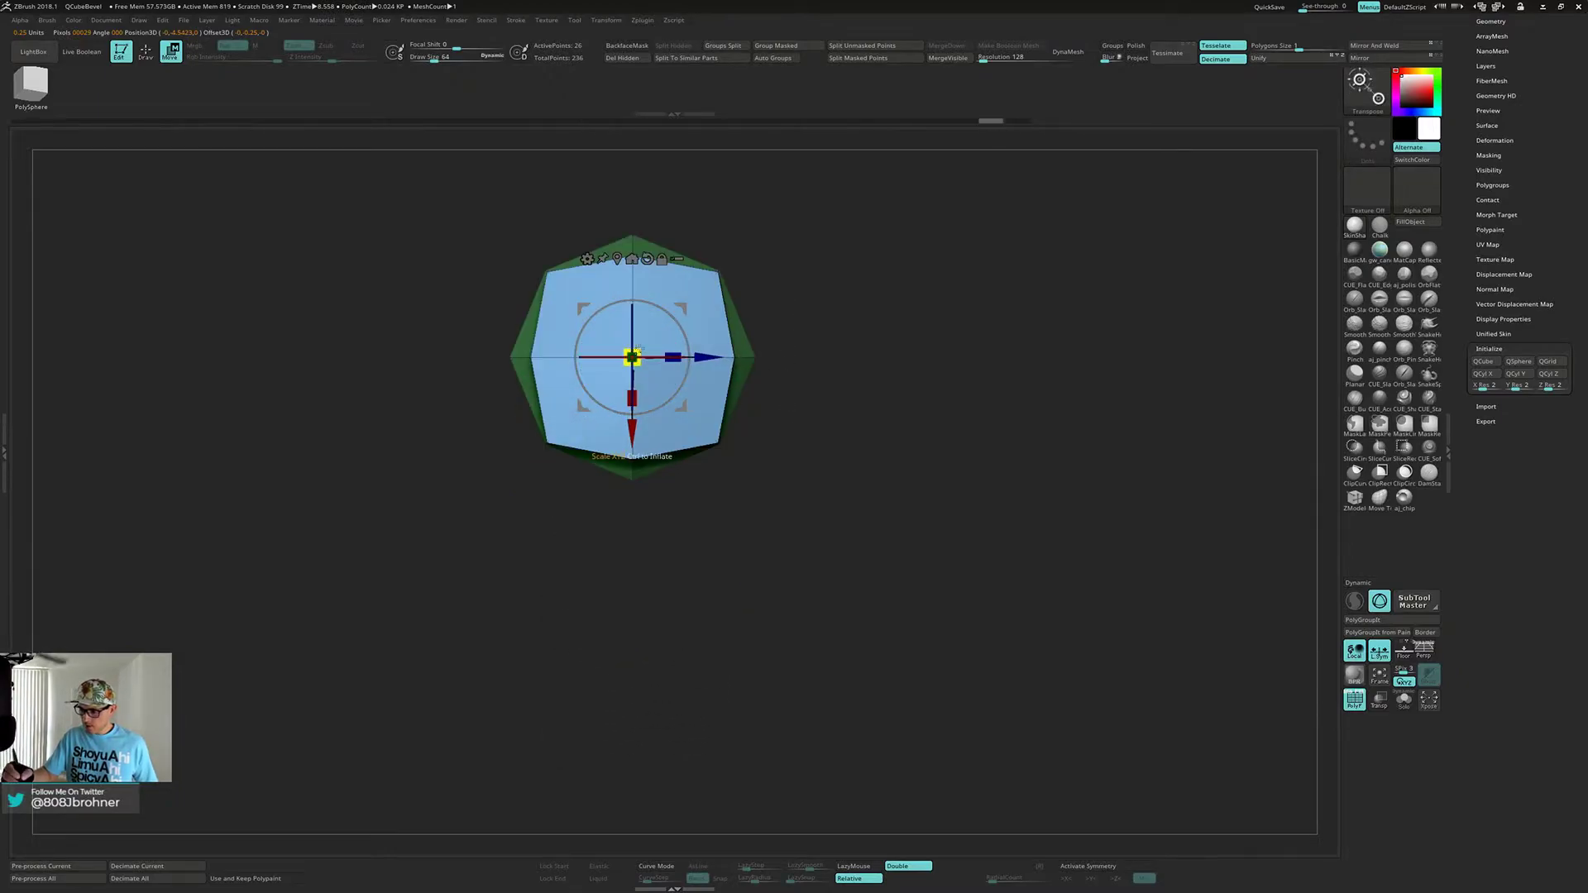
{"action": "left_click_drag", "start_coordinate": [638, 351], "coordinate": [627, 368]}
{"action": "left_click_drag", "start_coordinate": [808, 365], "coordinate": [862, 326], "text": "shift"}
{"action": "left_click_drag", "start_coordinate": [632, 282], "coordinate": [632, 299]}
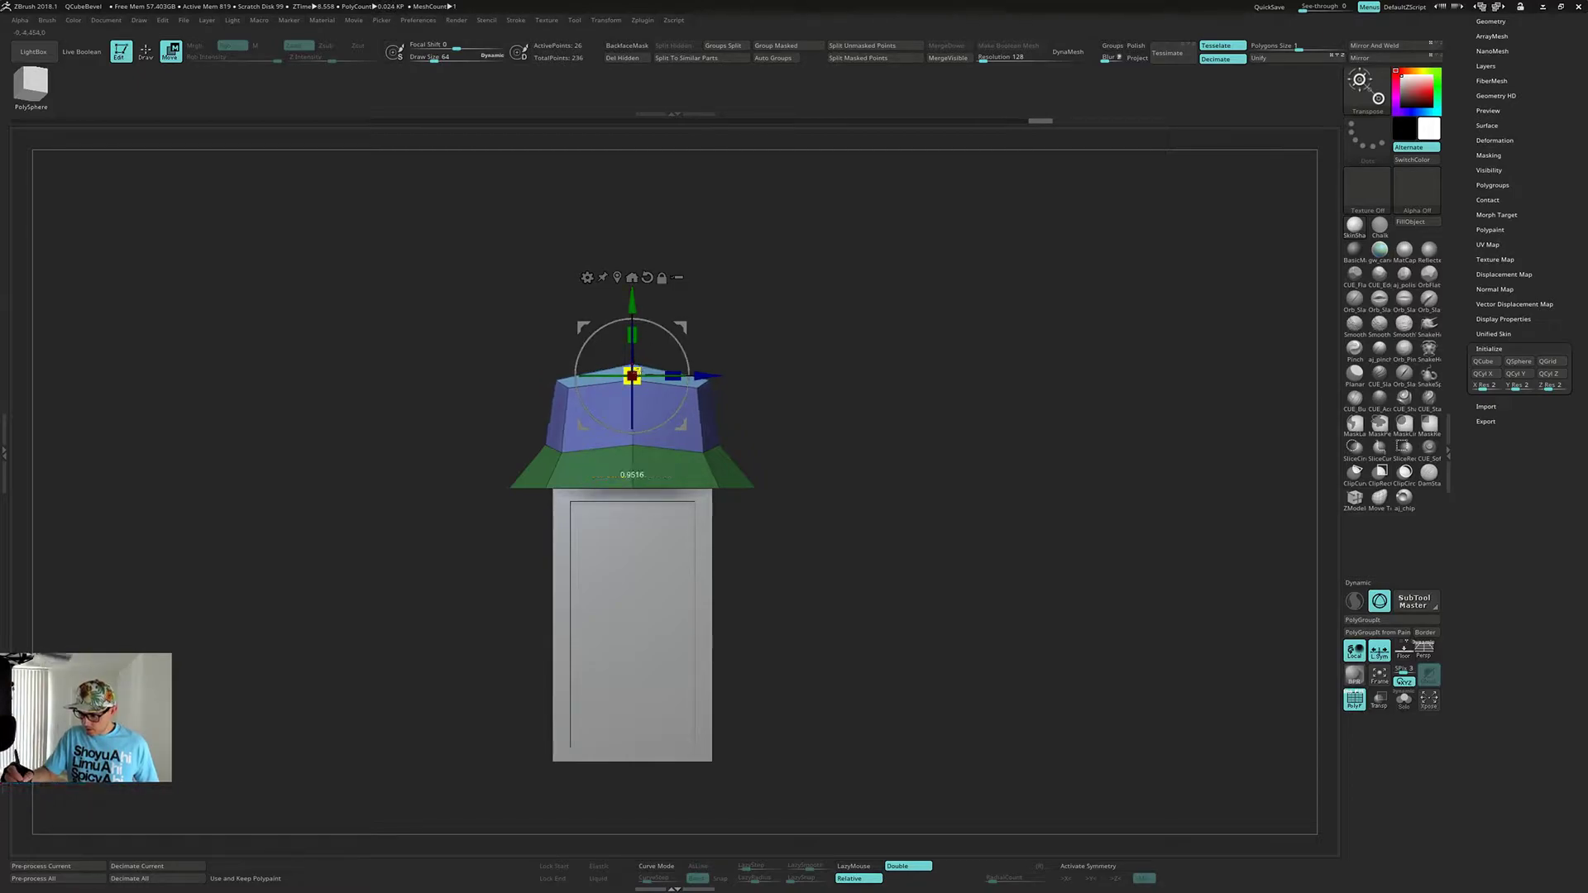
{"action": "mouse_move", "coordinate": [834, 377]}
{"action": "left_mouse_down"}
{"action": "mouse_move", "coordinate": [795, 419]}
{"action": "mouse_move", "coordinate": [776, 405]}
{"action": "mouse_move", "coordinate": [801, 393]}
{"action": "left_mouse_up"}
{"action": "key", "text": "q"}
{"action": "left_click", "coordinate": [883, 402], "text": "ctrl"}
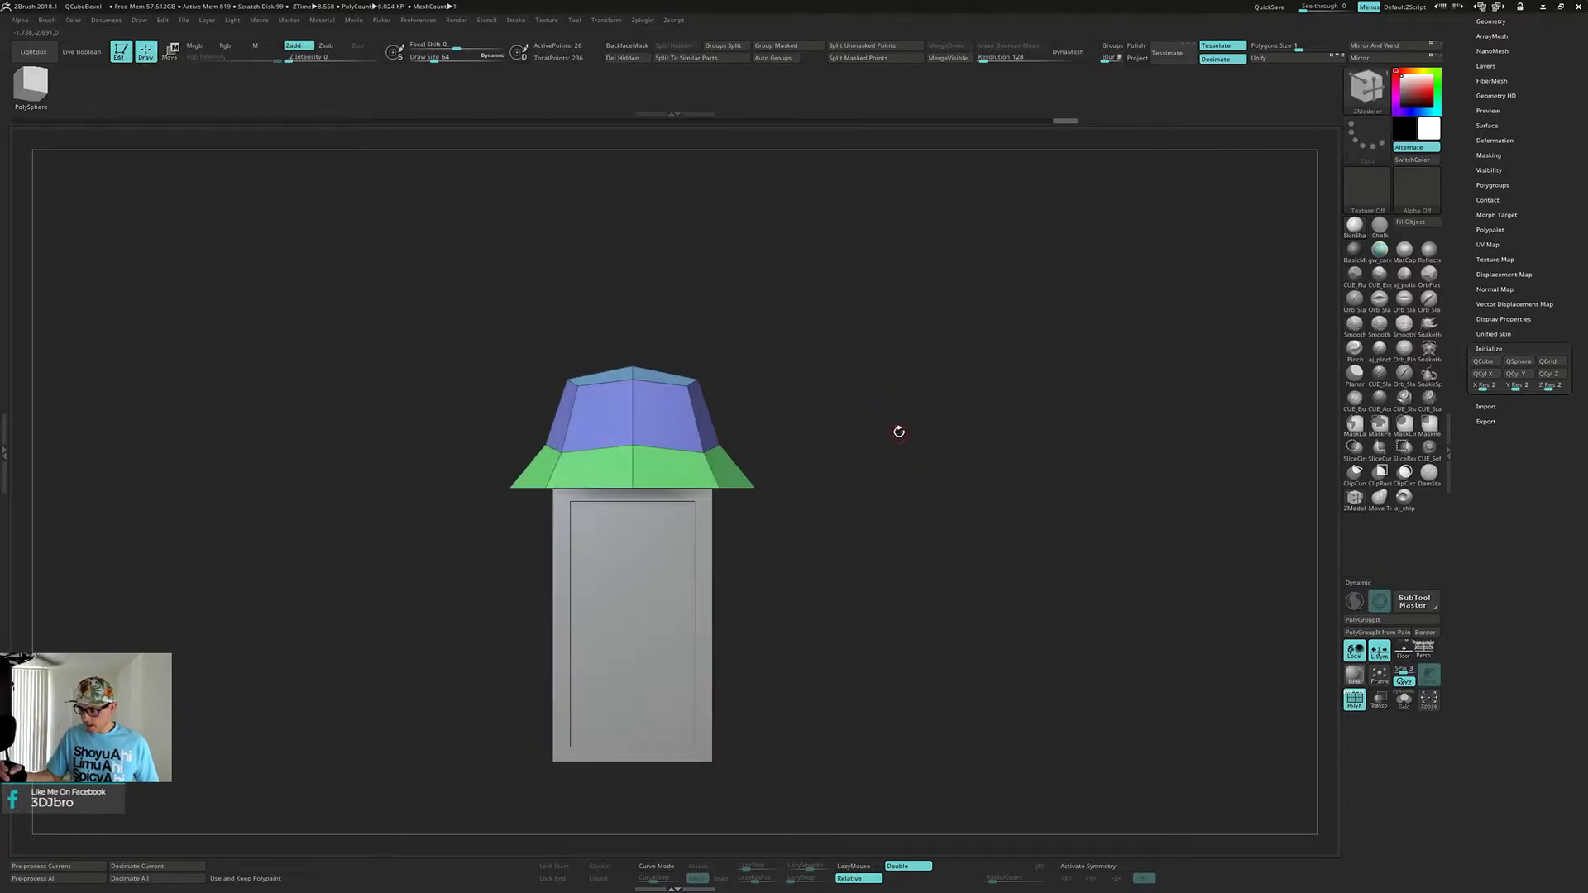
- Merge the whole roof into a single polygroup and isolate it from the lantern frame
{"action": "left_click_drag", "start_coordinate": [912, 524], "coordinate": [896, 447]}
{"action": "key", "text": "ctrl+w"}
{"action": "key", "text": "alt+s"}
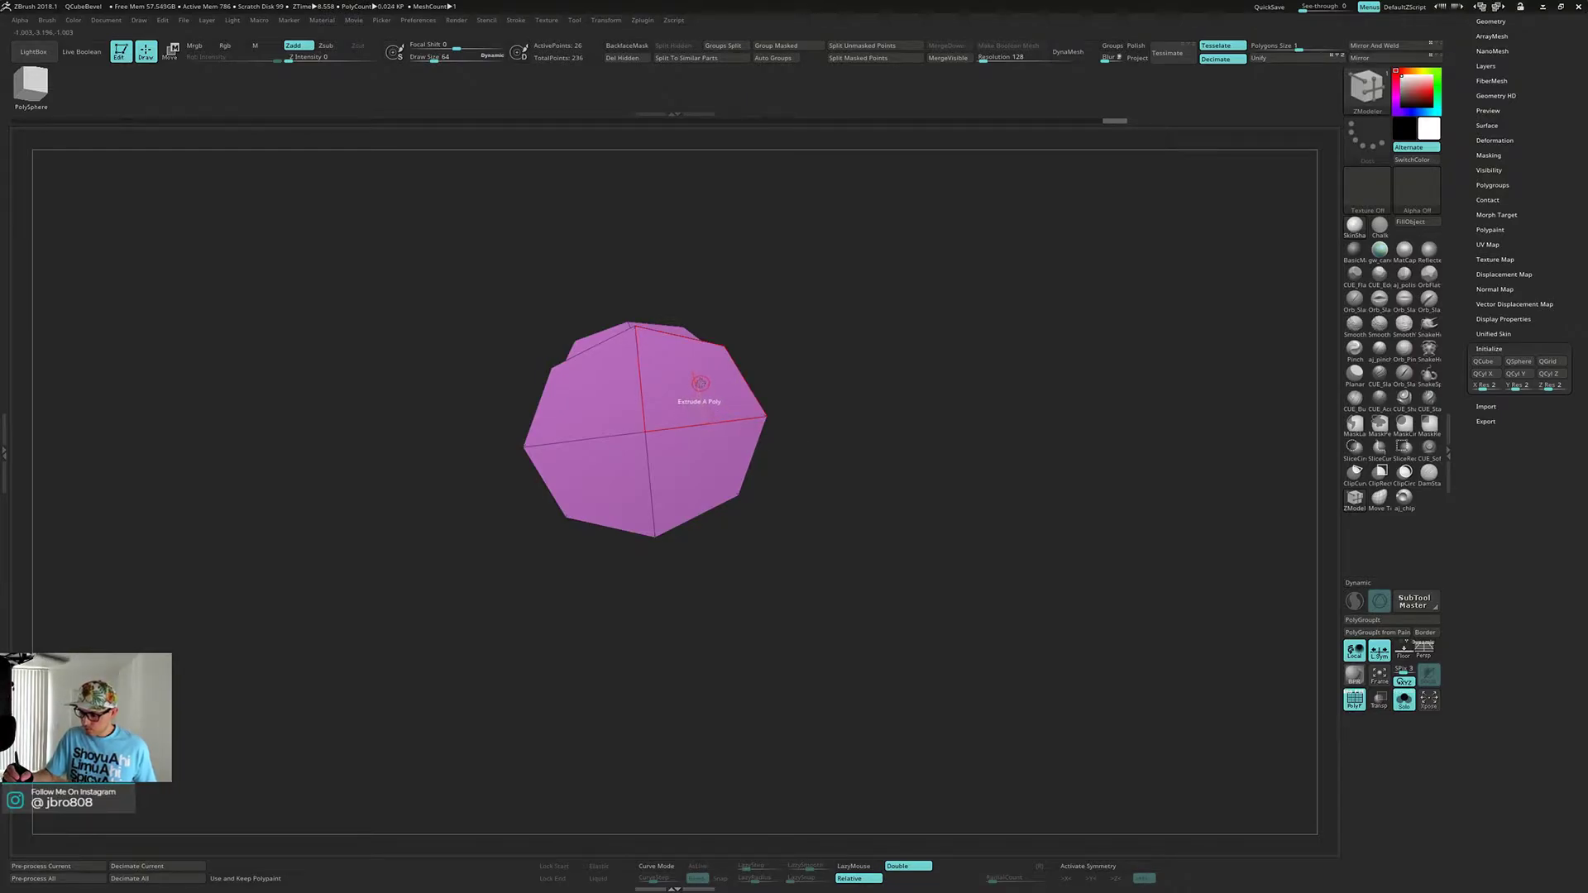
- Set the ZModeler polygon action to Inset and mark the roof's four underside faces as a temporary polygroup
{"action": "right_click_drag", "start_coordinate": [696, 390], "coordinate": [695, 399]}
{"action": "key", "text": "space"}
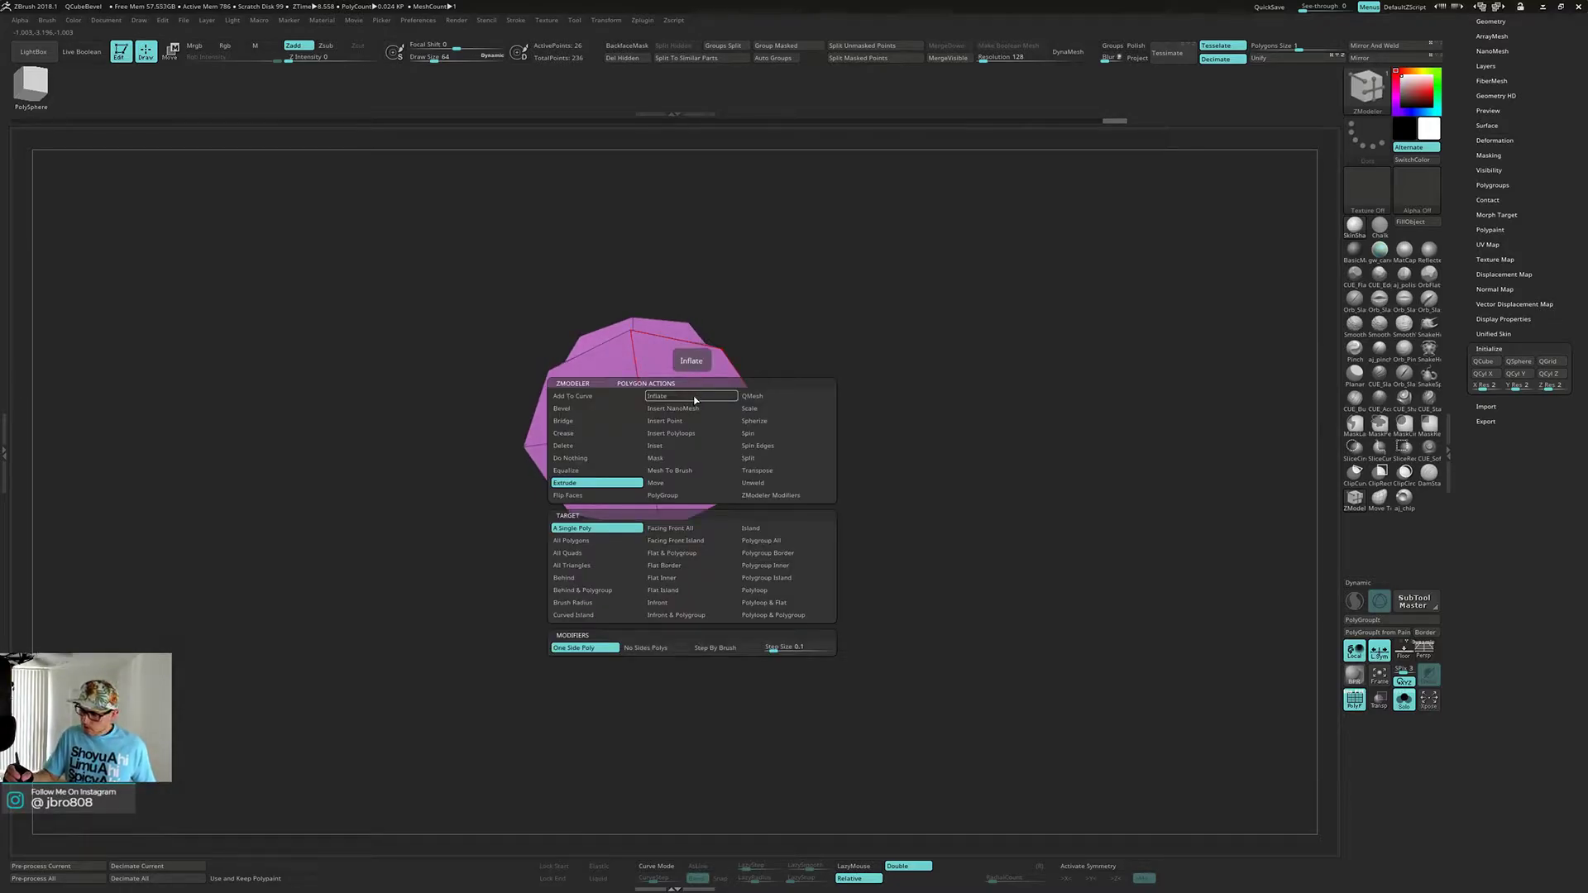
{"action": "left_click", "coordinate": [692, 445]}
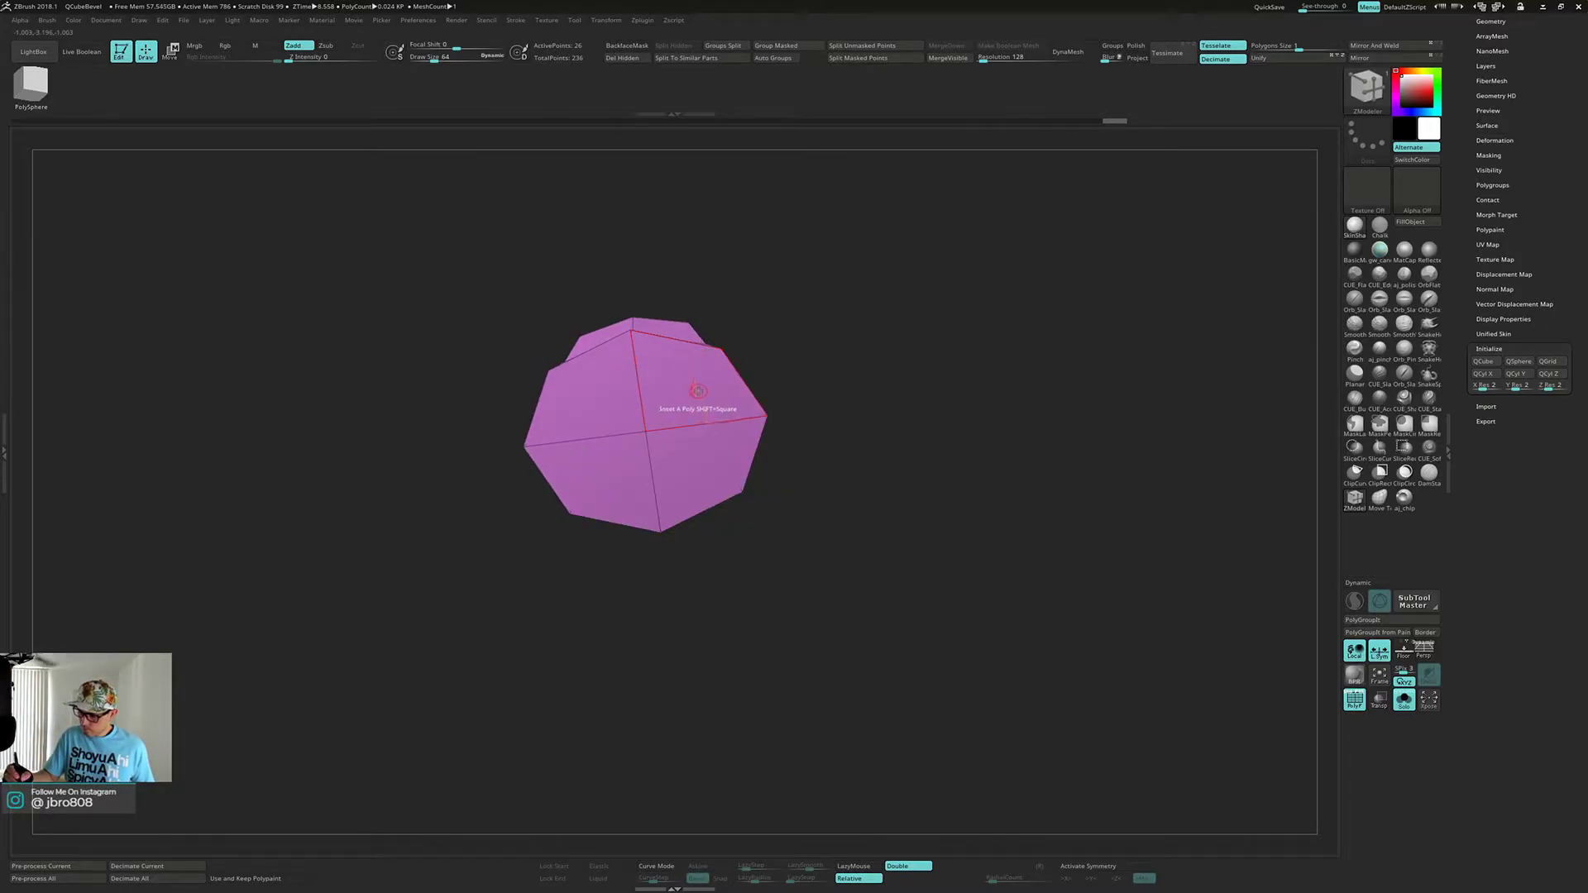
{"action": "left_click", "coordinate": [696, 394], "text": "alt"}
{"action": "left_click", "coordinate": [615, 404], "text": "alt"}
{"action": "left_click", "coordinate": [620, 460], "text": "alt"}
{"action": "left_click", "coordinate": [694, 462], "text": "alt"}
{"action": "left_click_drag", "start_coordinate": [699, 388], "coordinate": [700, 386]}
{"action": "key", "text": "ctrl+z"}
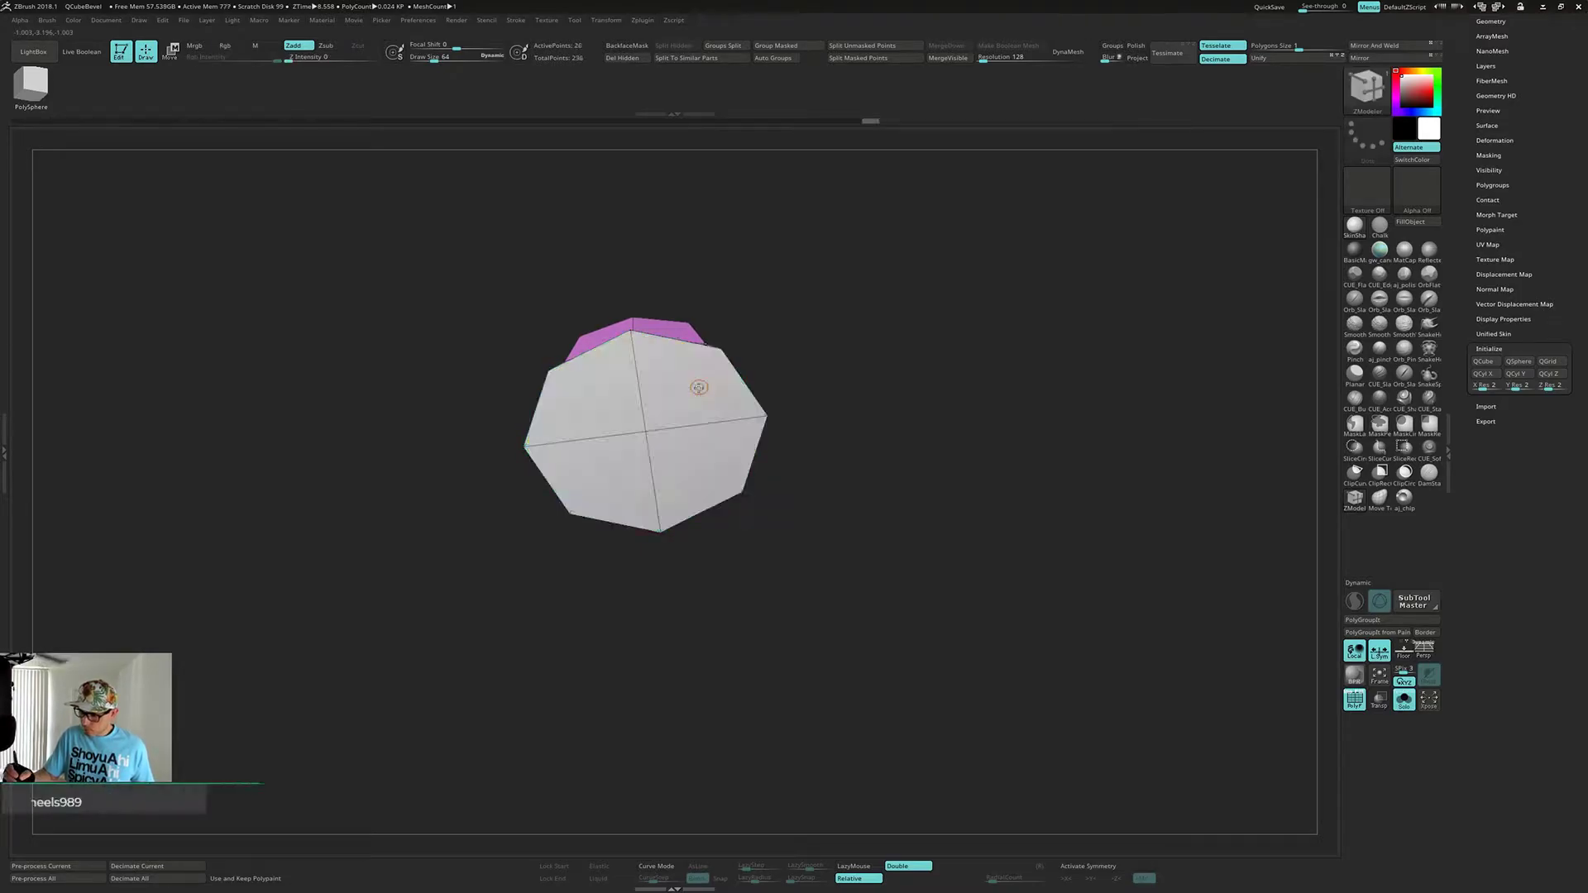
- Try insetting the roof's underside faces with the Flat & Polygroup target
{"action": "key", "text": "space"}
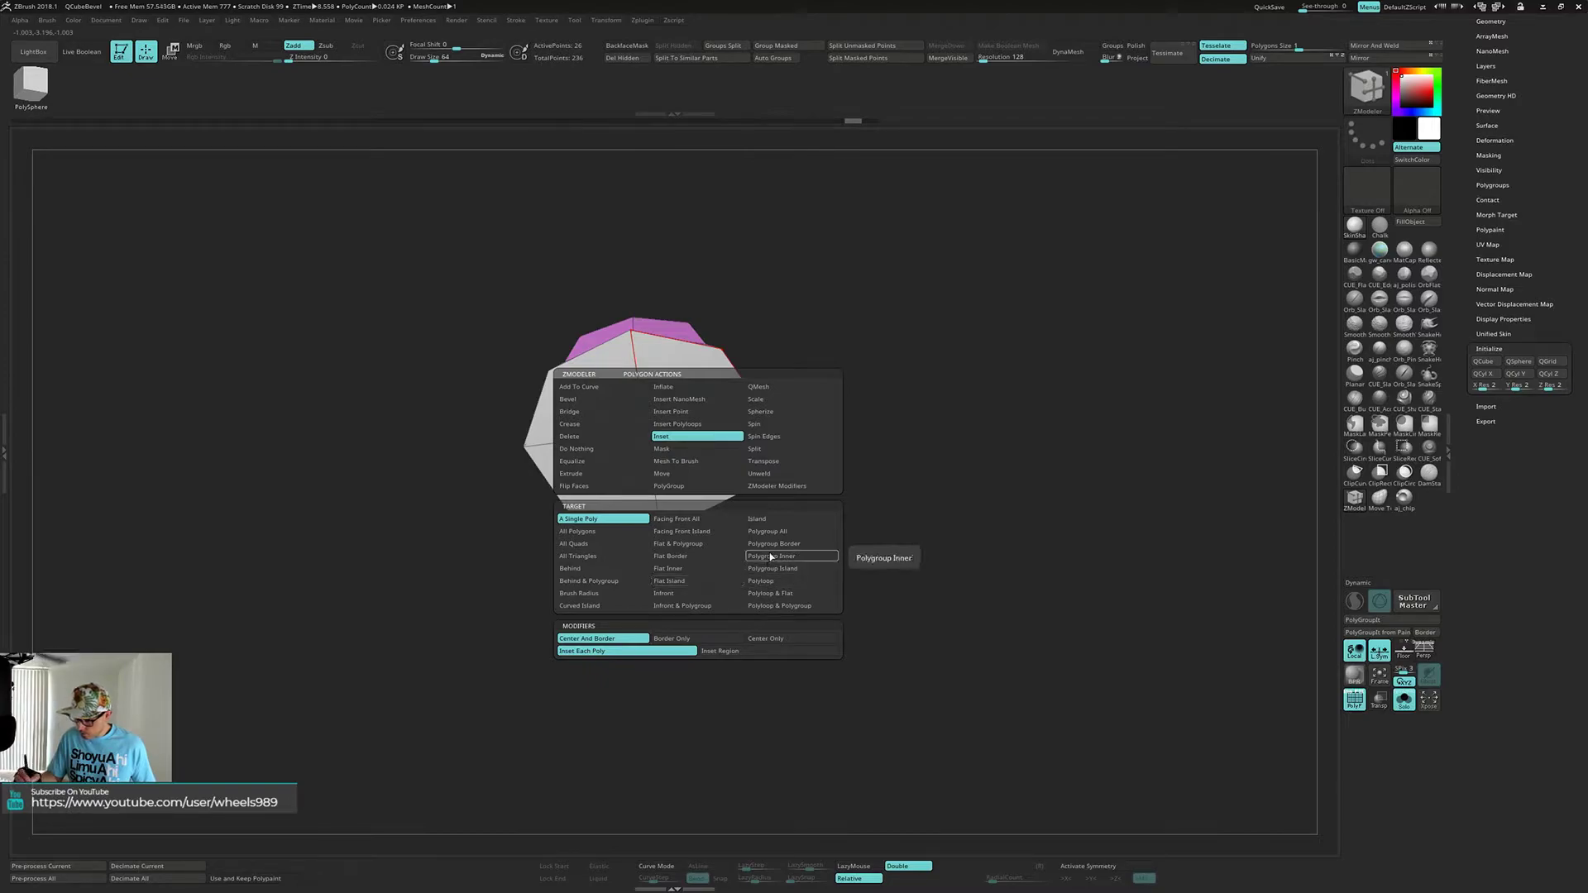
{"action": "left_click", "coordinate": [710, 544]}
{"action": "key", "text": "ctrl+z"}
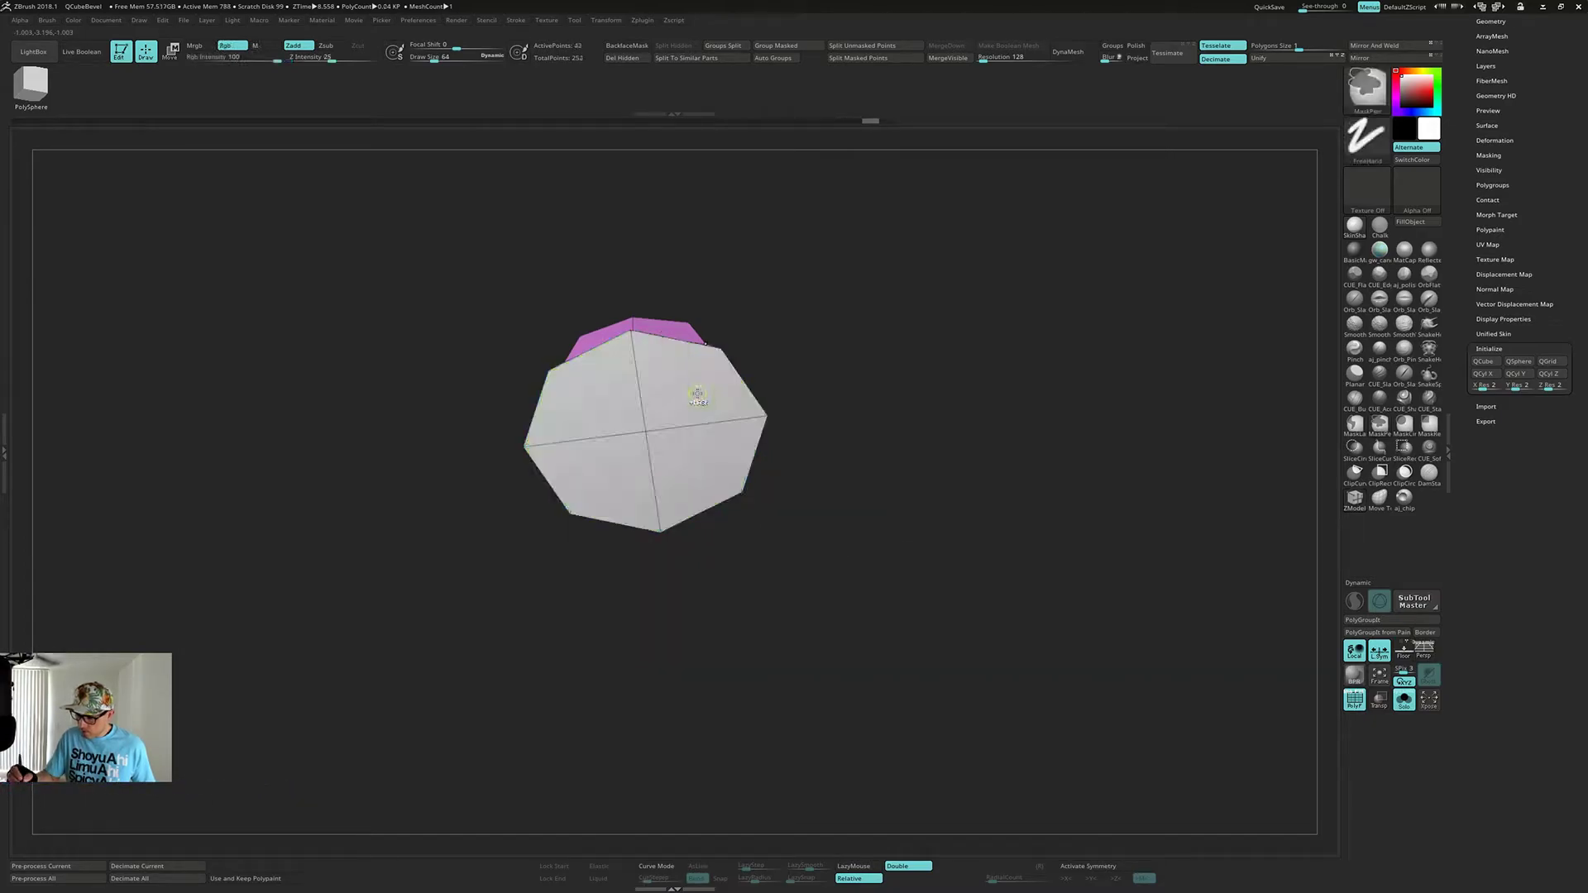
- Set the Inset target to Polygroup All with the Inset Region modifier
{"action": "left_click_drag", "start_coordinate": [826, 399], "coordinate": [695, 388], "text": "alt"}
{"action": "key", "text": "space"}
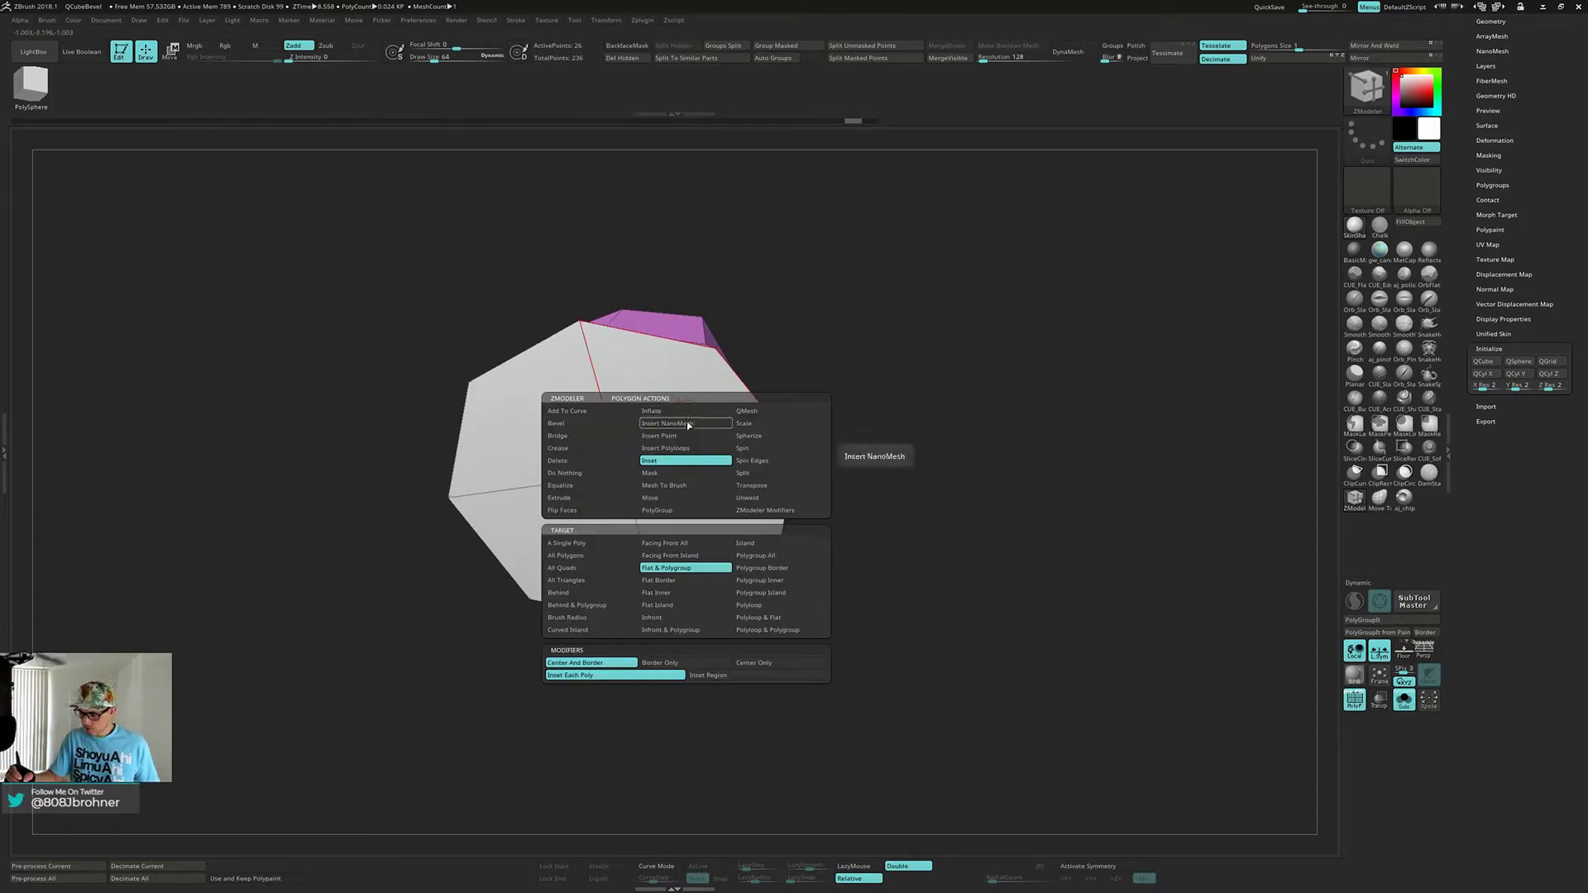
{"action": "left_click", "coordinate": [766, 555]}
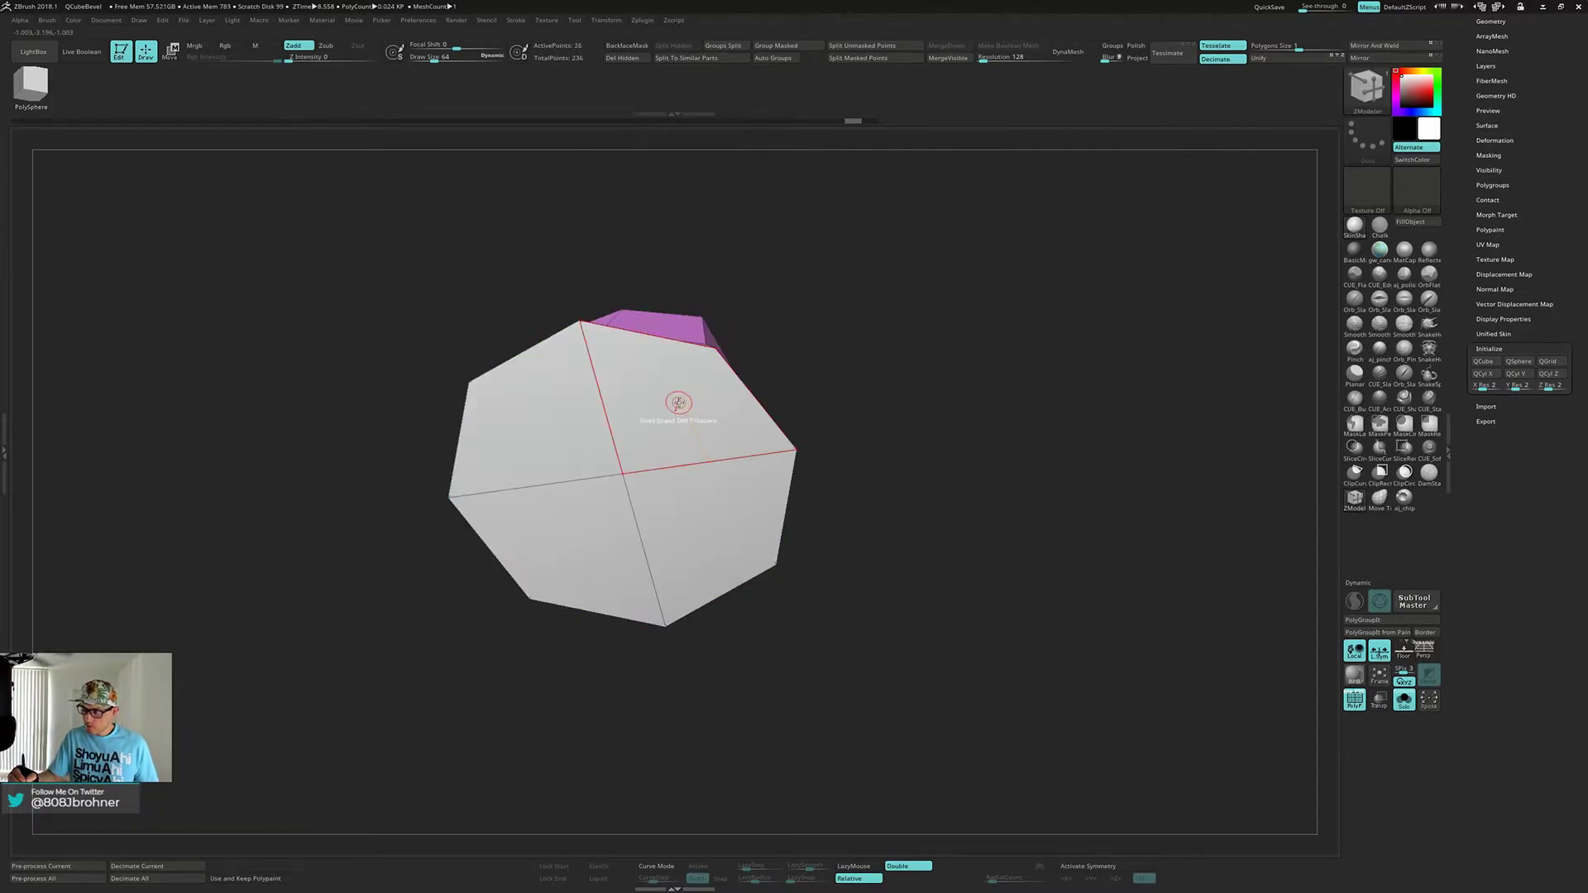
{"action": "key", "text": "space"}
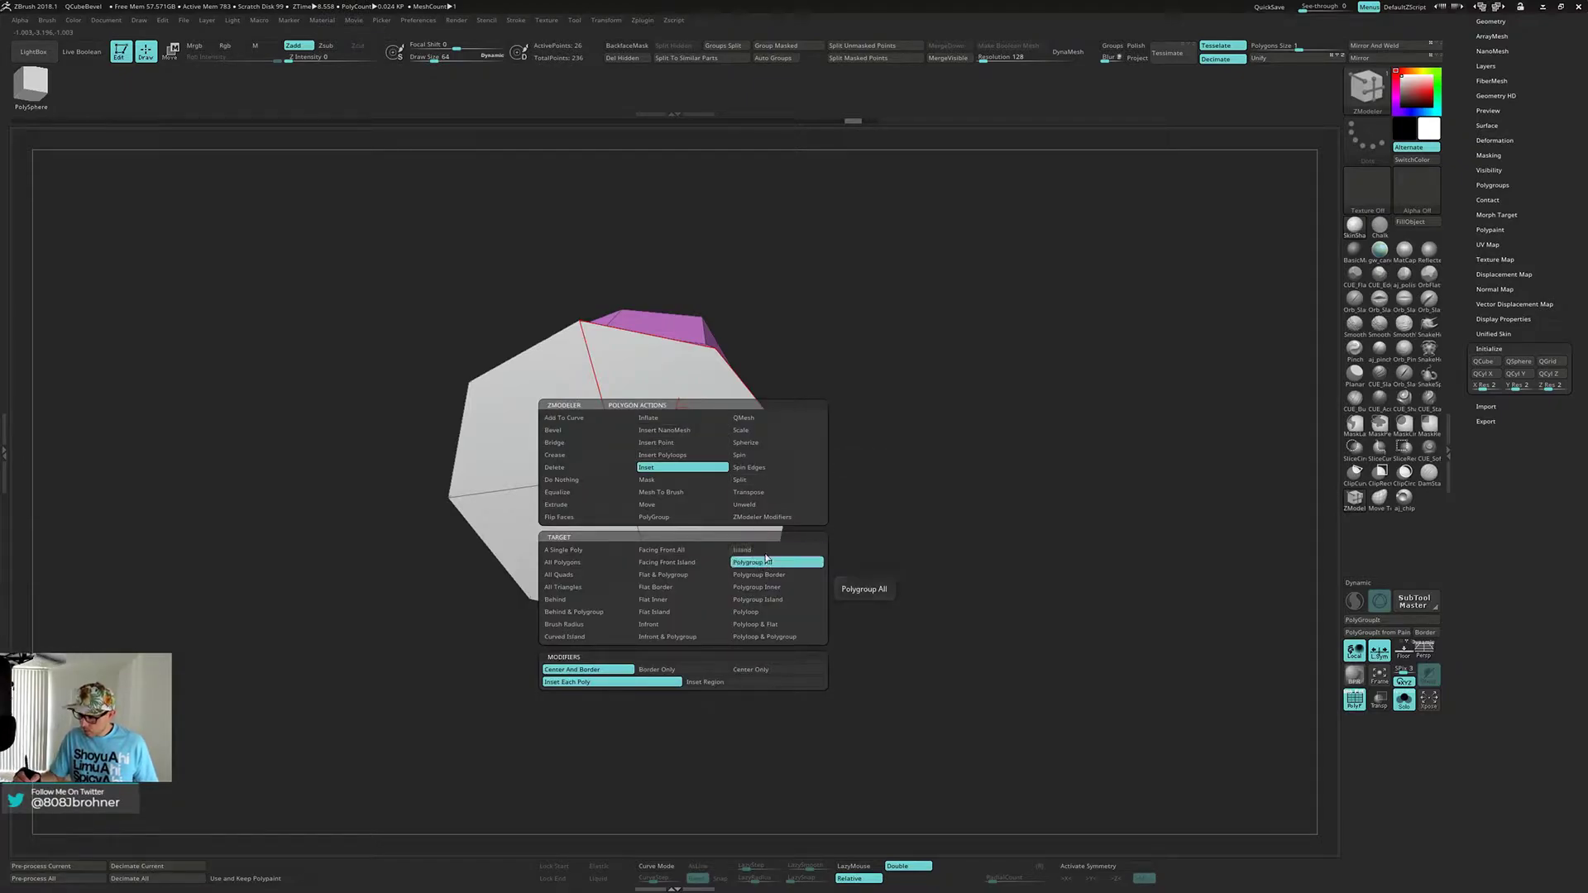
{"action": "left_click", "coordinate": [821, 556]}
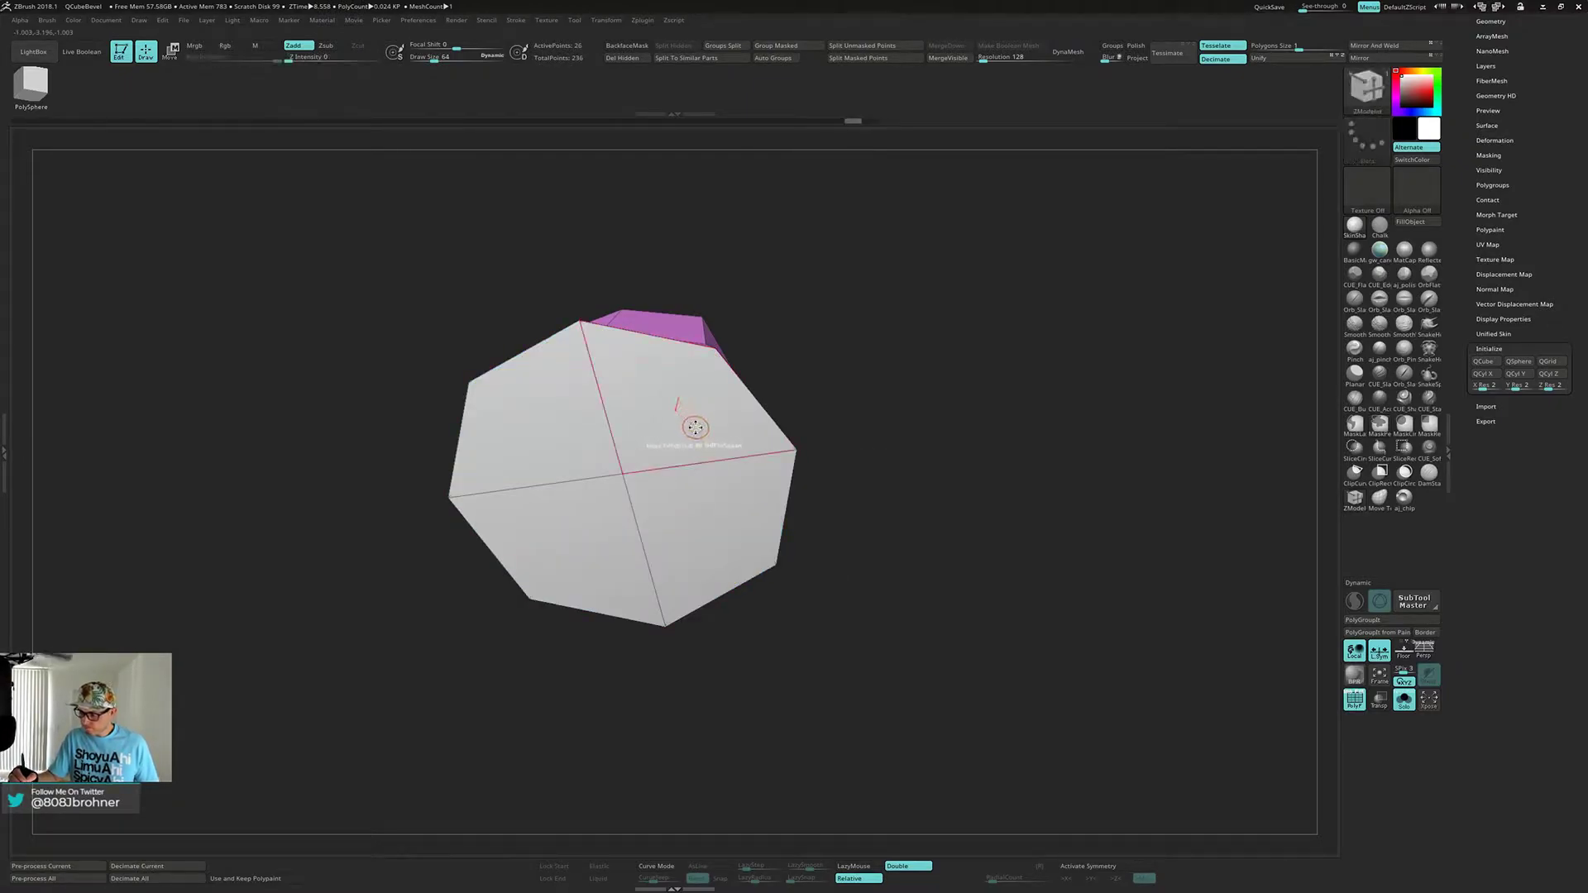
{"action": "key", "text": "space"}
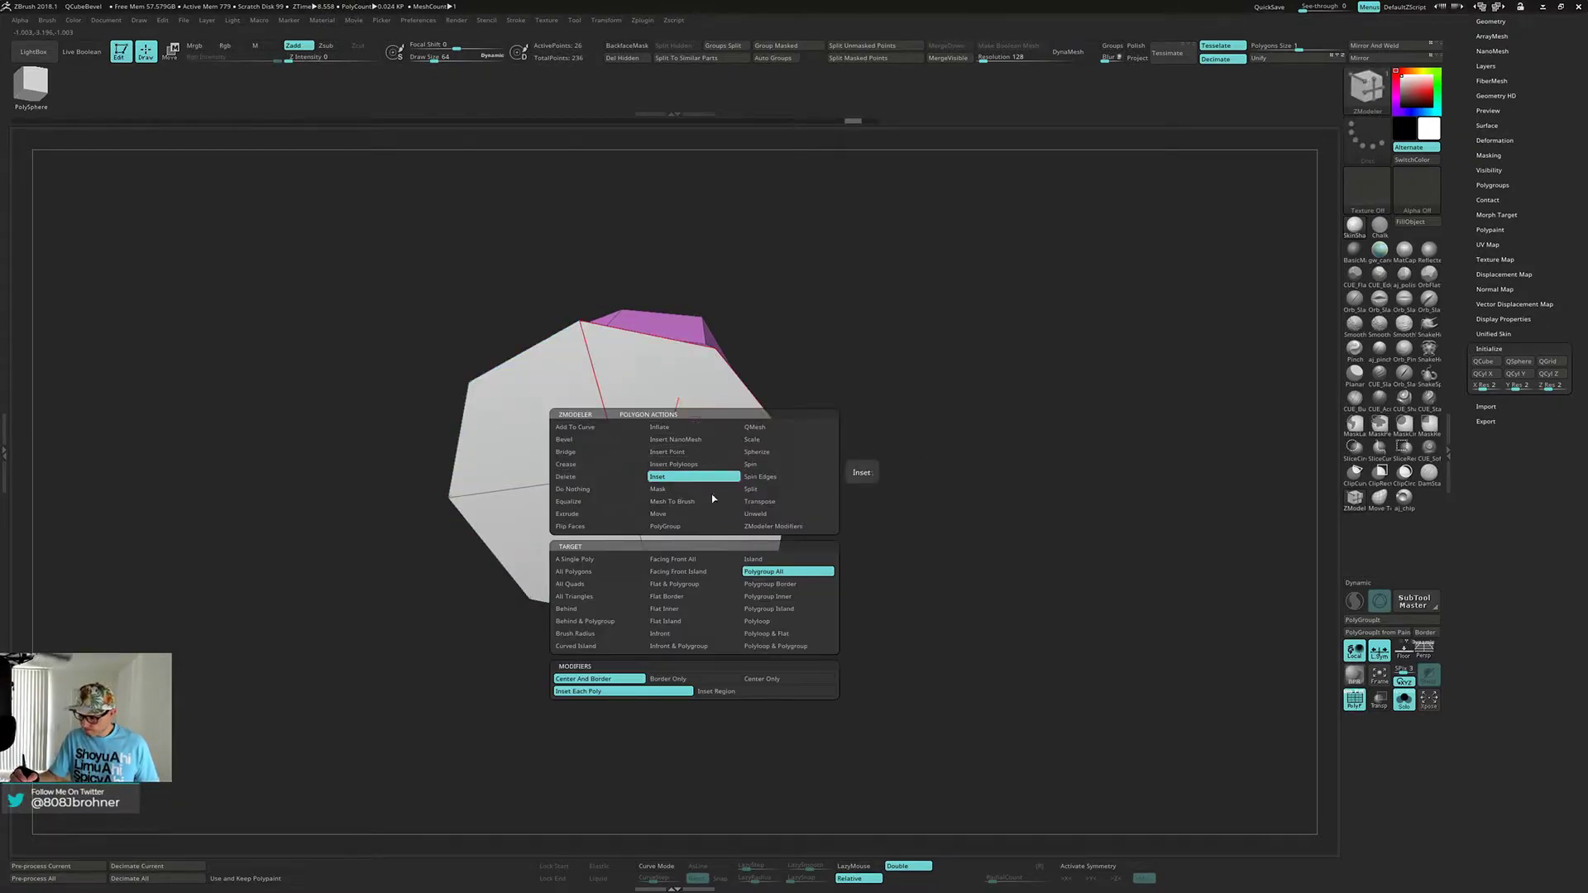
{"action": "left_click", "coordinate": [759, 687]}
- Try insetting the roof's underside as one region and compare the rim against the lantern frame
{"action": "left_click_drag", "start_coordinate": [692, 412], "coordinate": [687, 433]}
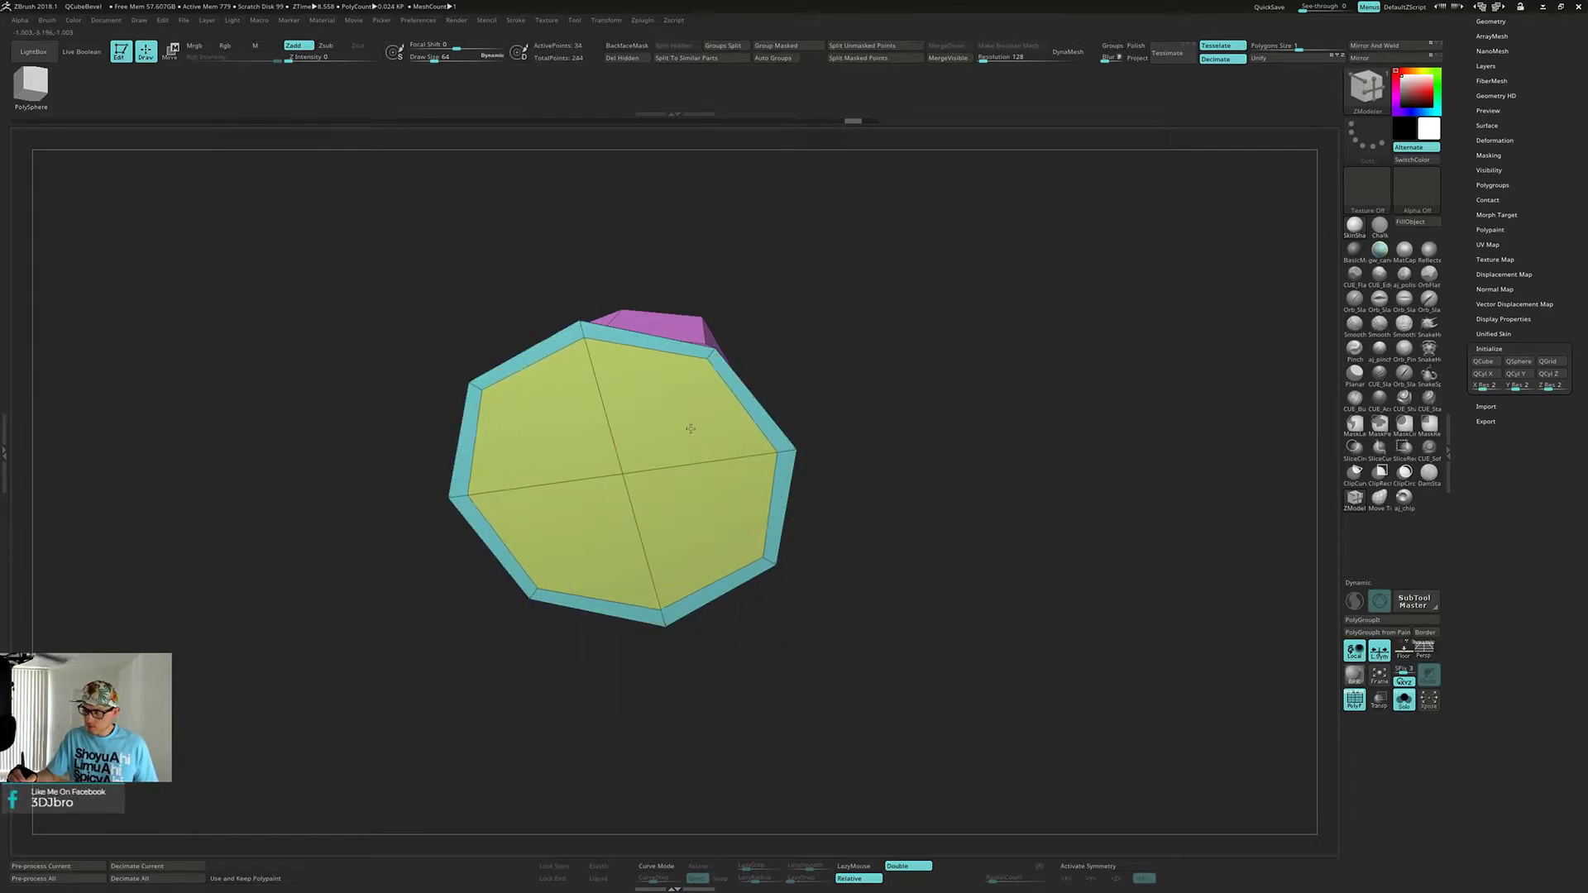
{"action": "key", "text": "ctrl+z"}
{"action": "key", "text": "ctrl+z"}
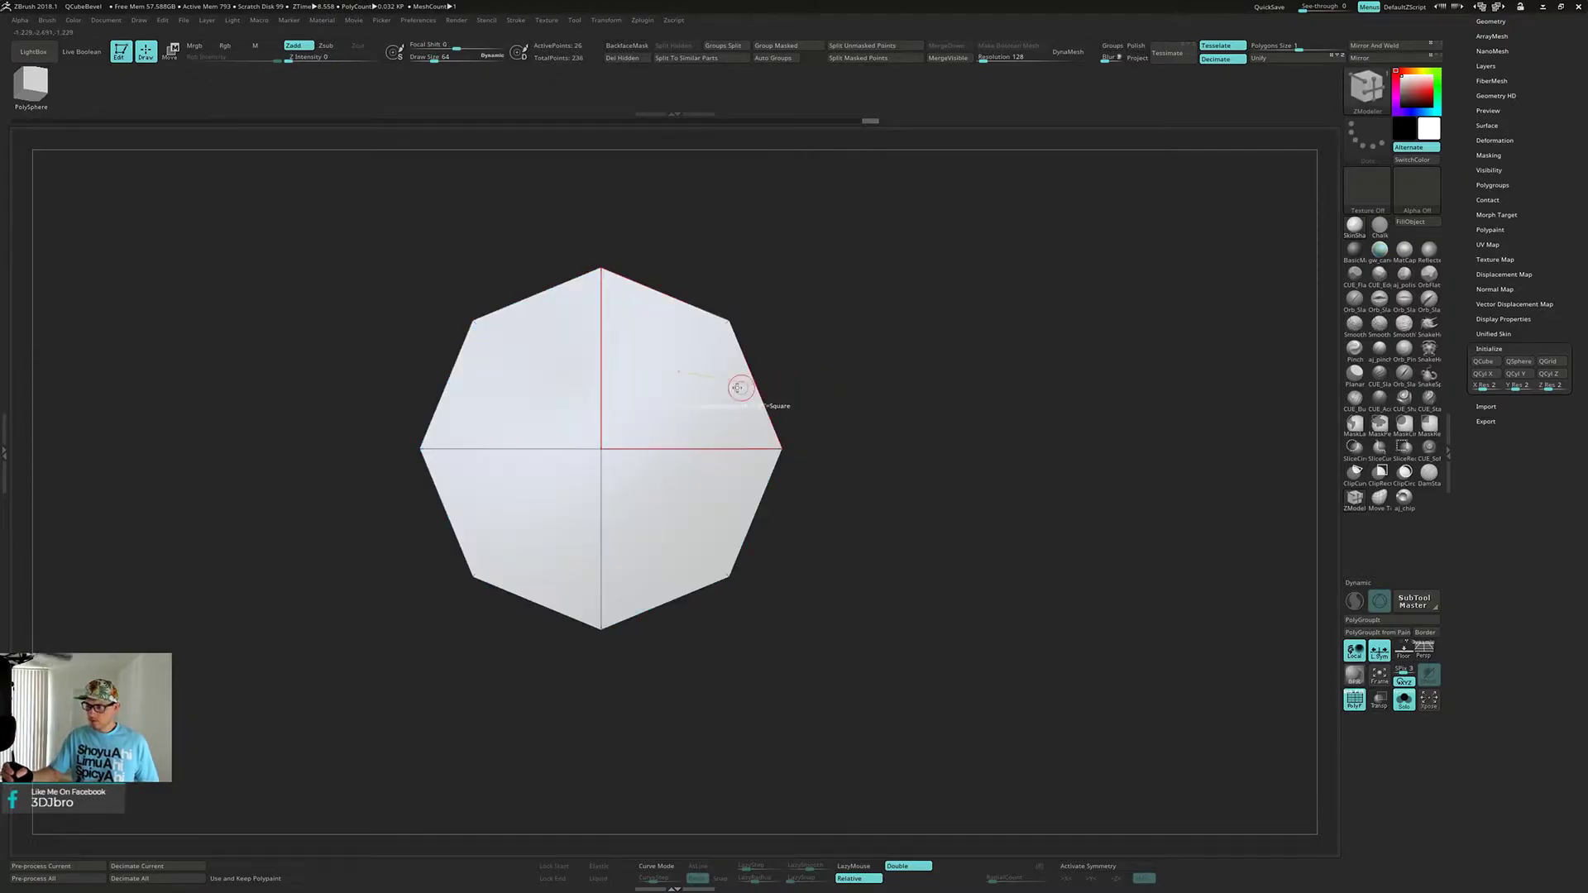
{"action": "left_click_drag", "start_coordinate": [680, 370], "coordinate": [671, 389]}
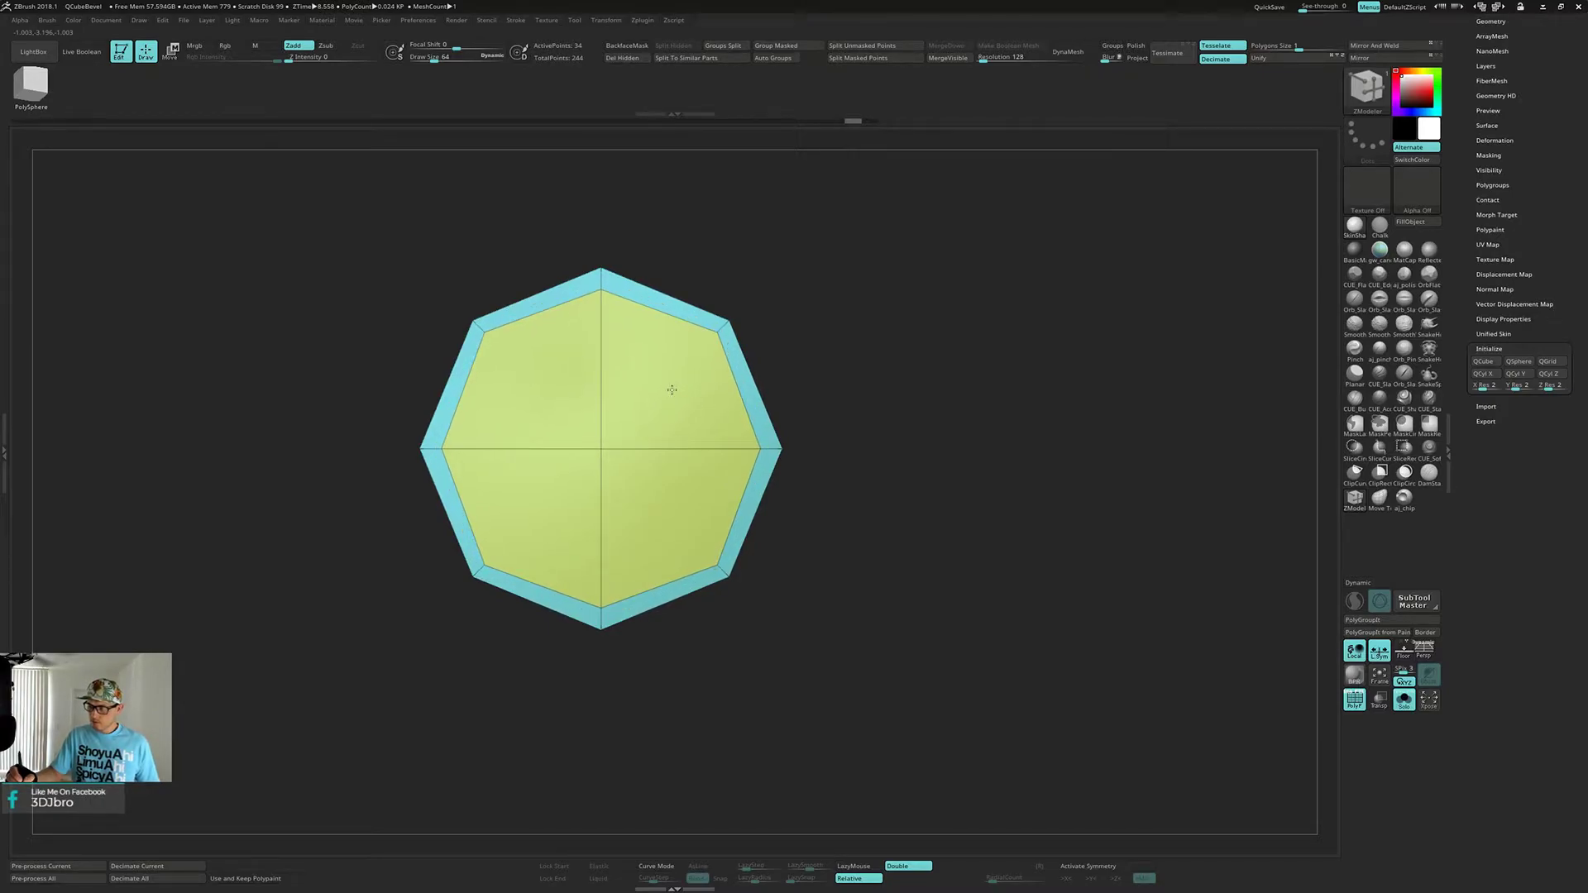
{"action": "key", "text": "alt+s"}
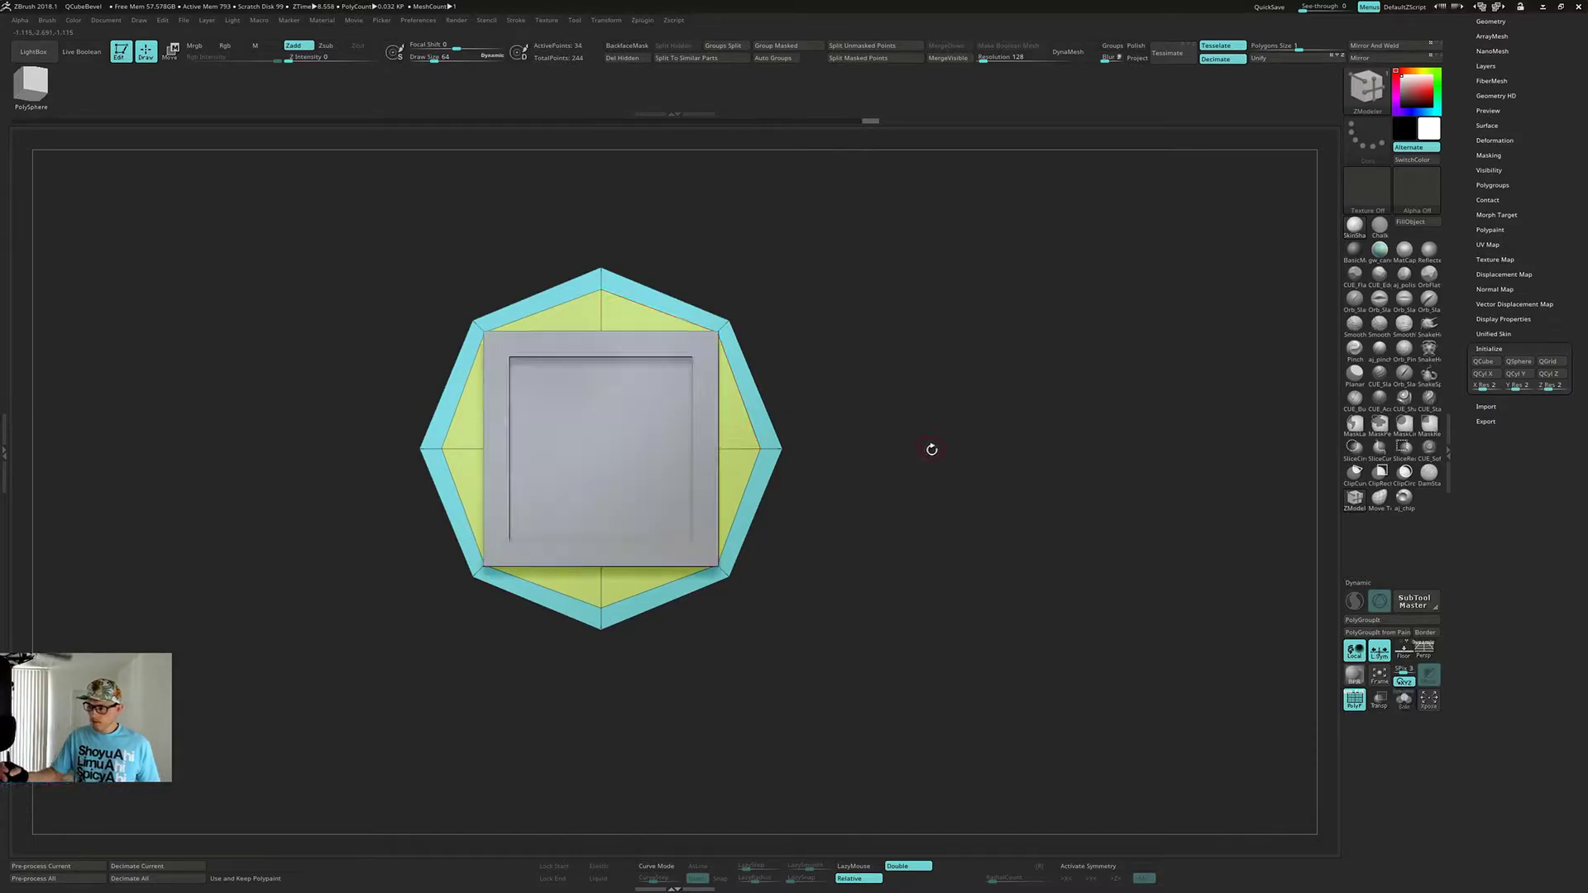
{"action": "mouse_move", "coordinate": [931, 453]}
{"action": "left_mouse_down"}
{"action": "mouse_move", "coordinate": [929, 482]}
{"action": "mouse_move", "coordinate": [931, 452]}
{"action": "left_mouse_up"}
{"action": "key", "text": "ctrl+z"}
- Try narrower inset widths on the roof's underside with the lantern frame as reference
{"action": "left_click_drag", "start_coordinate": [737, 395], "coordinate": [730, 401]}
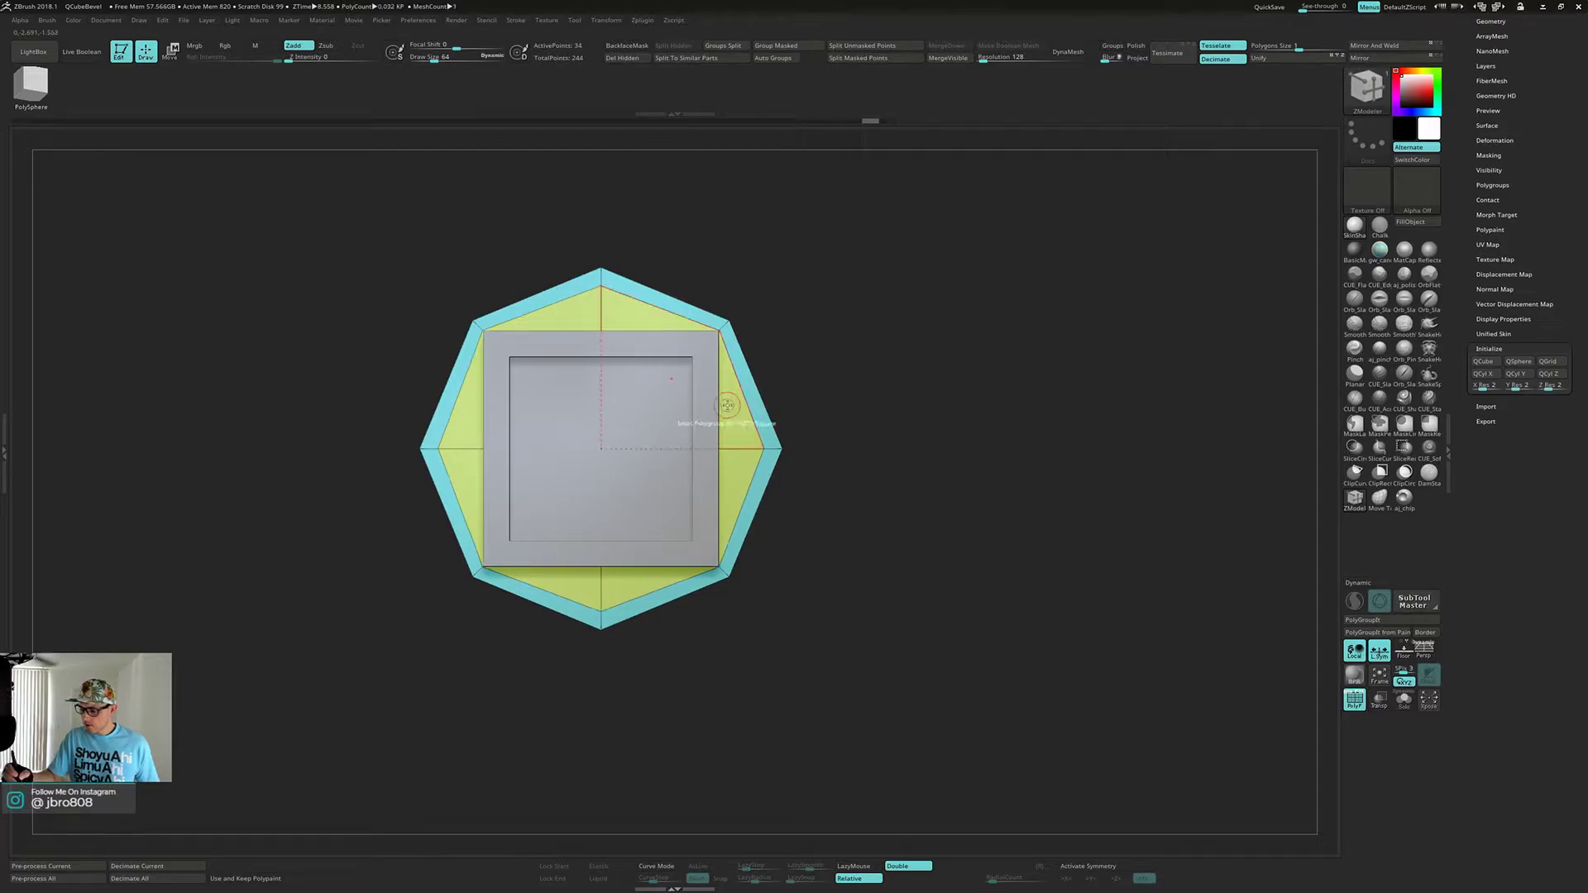
{"action": "left_click_drag", "start_coordinate": [903, 384], "coordinate": [874, 425]}
{"action": "key", "text": "shift+s"}
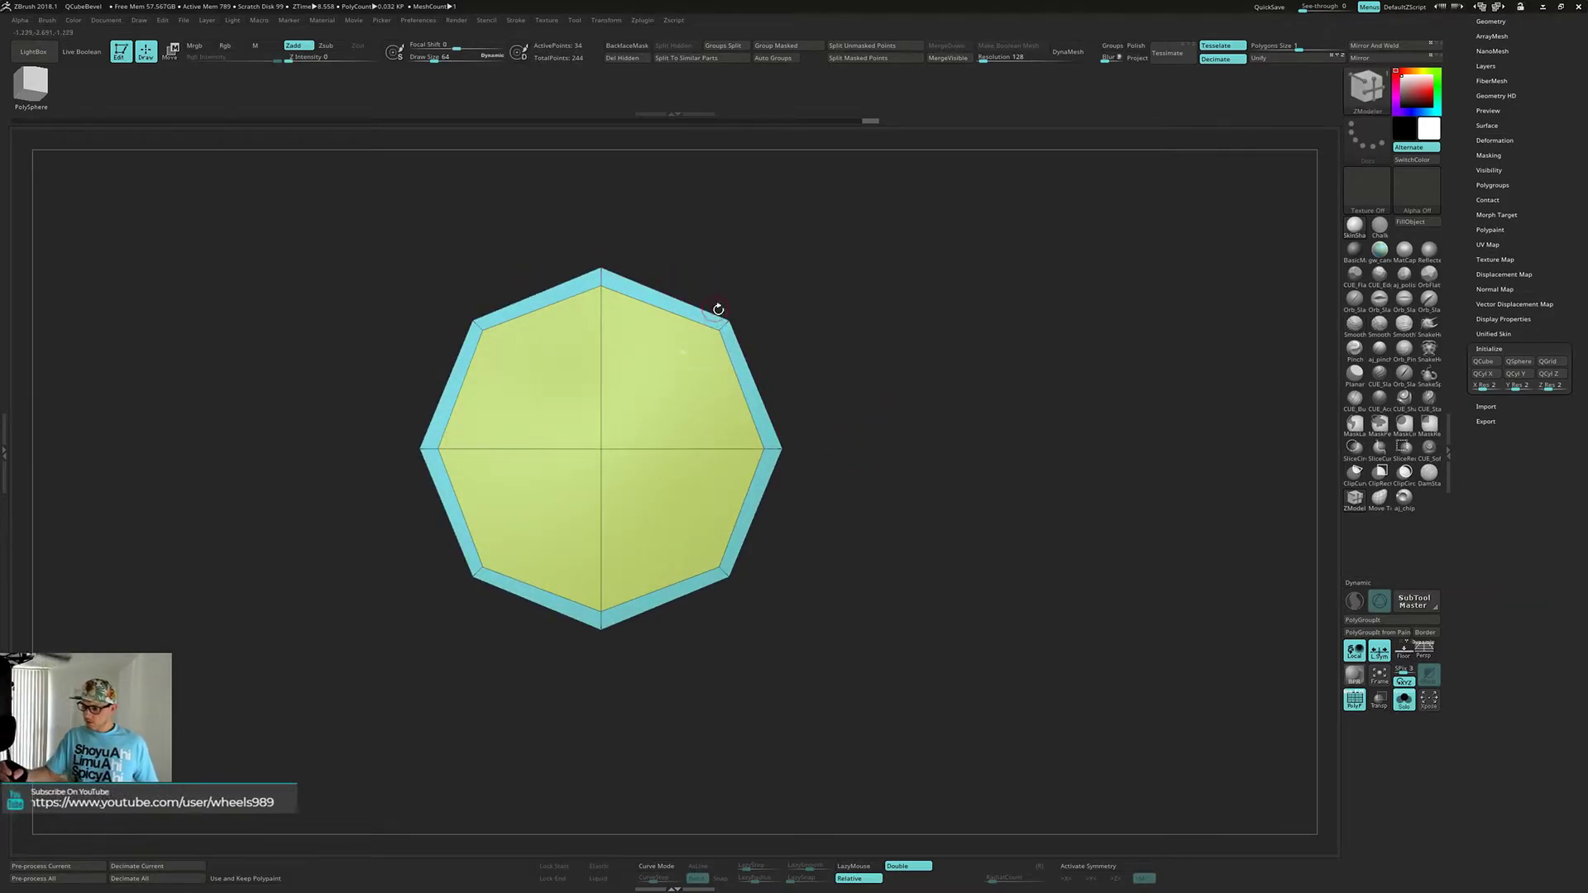
{"action": "key", "text": "ctrl+z"}
{"action": "left_click_drag", "start_coordinate": [742, 401], "coordinate": [734, 412]}
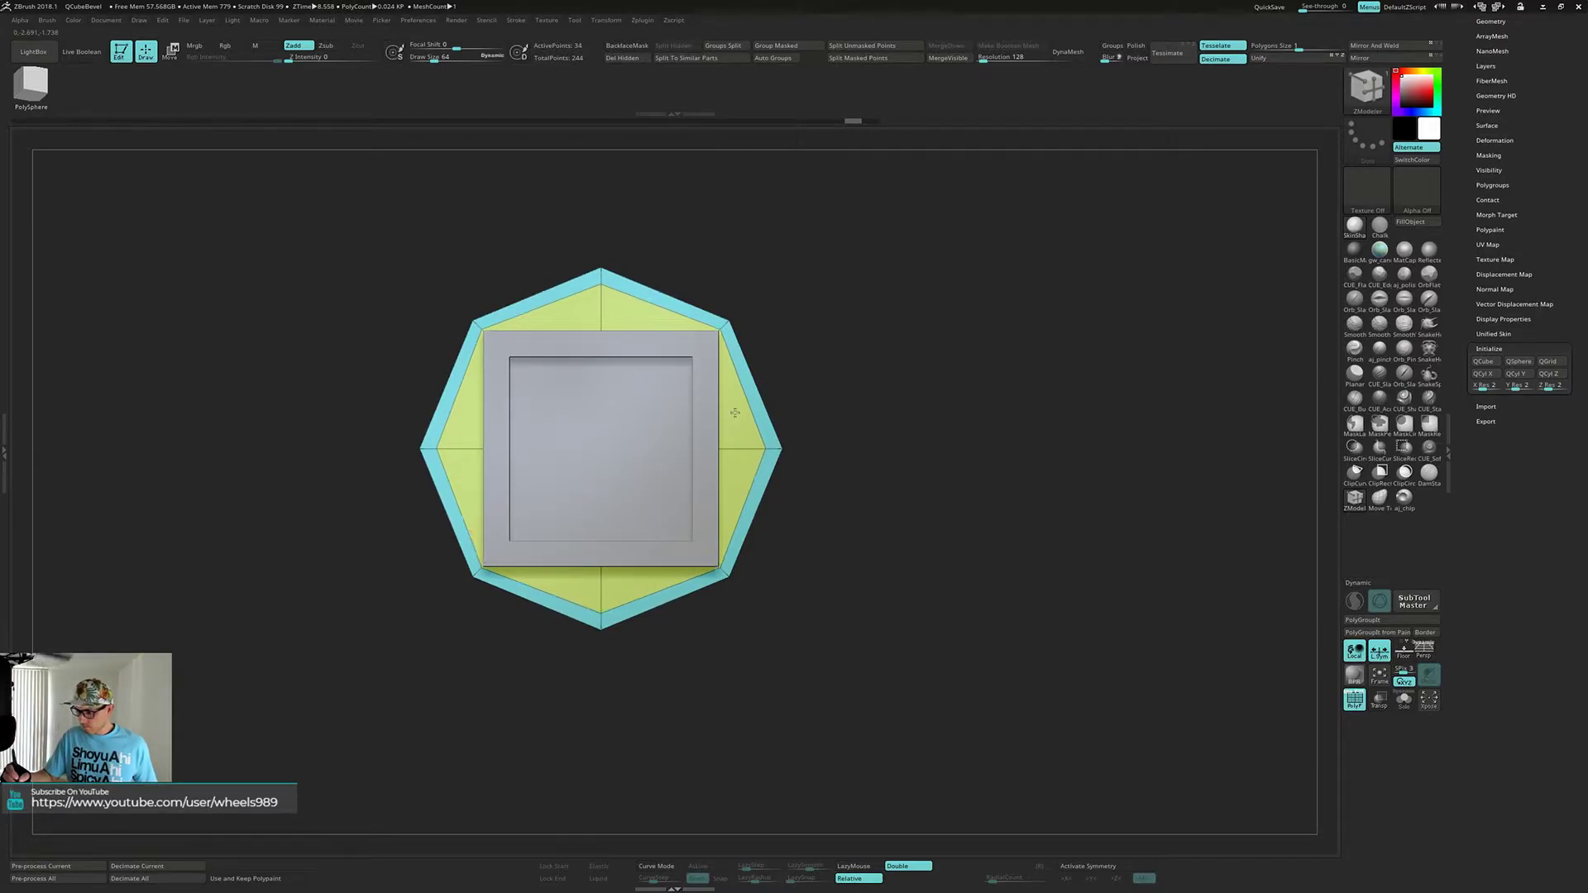
{"action": "key", "text": "ctrl+z"}
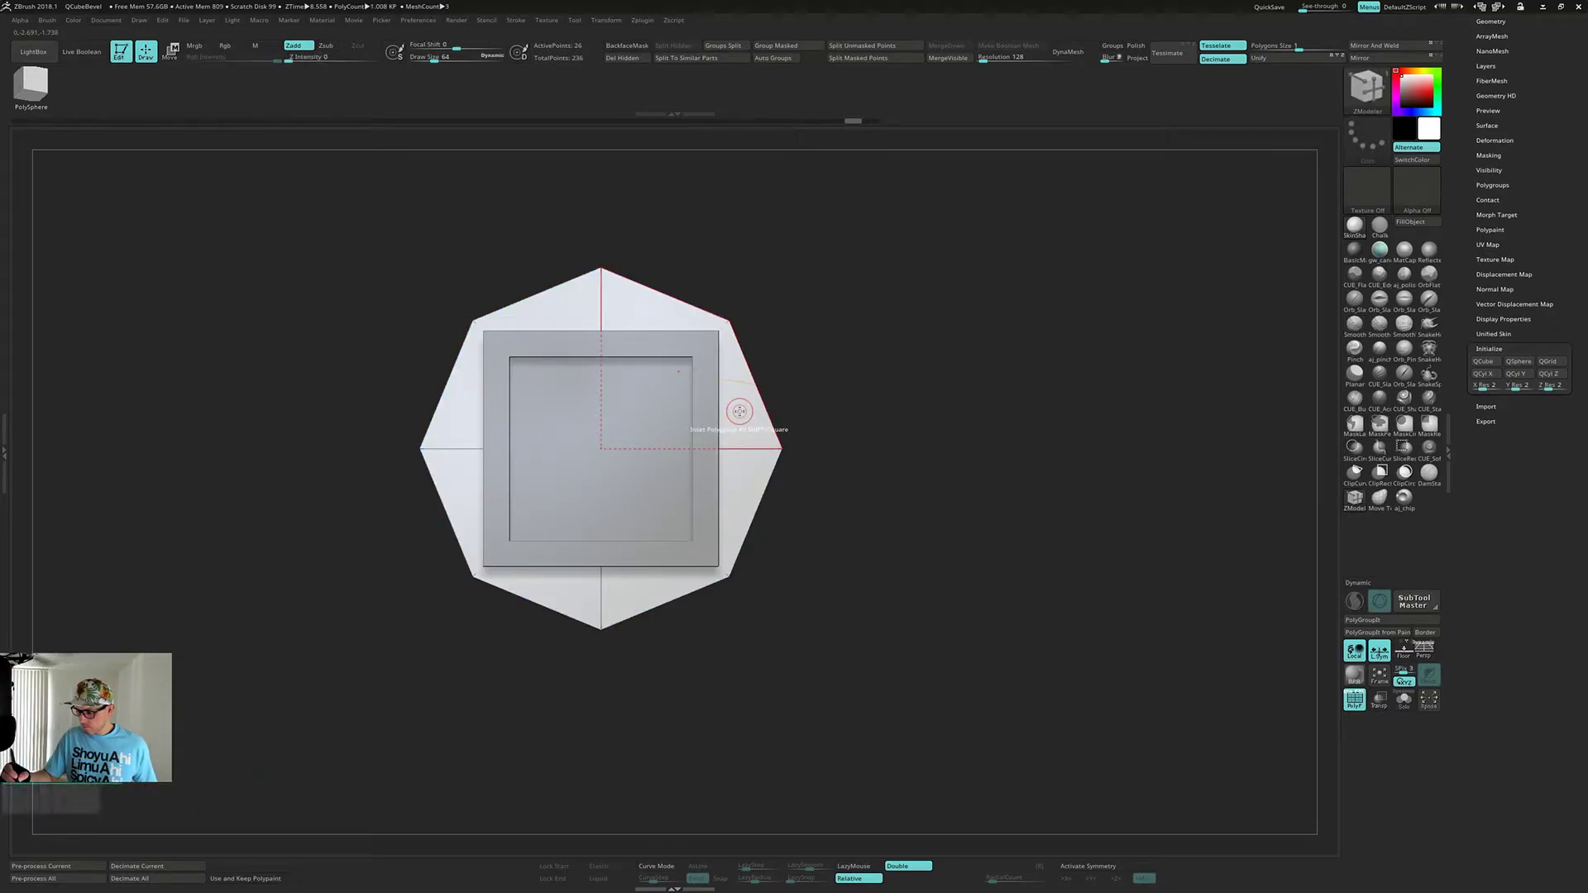
- Inset the roof's underside as one region, leaving a narrow rim outside the lantern frame's corners, and isolate the roof
{"action": "key", "text": "shift"}
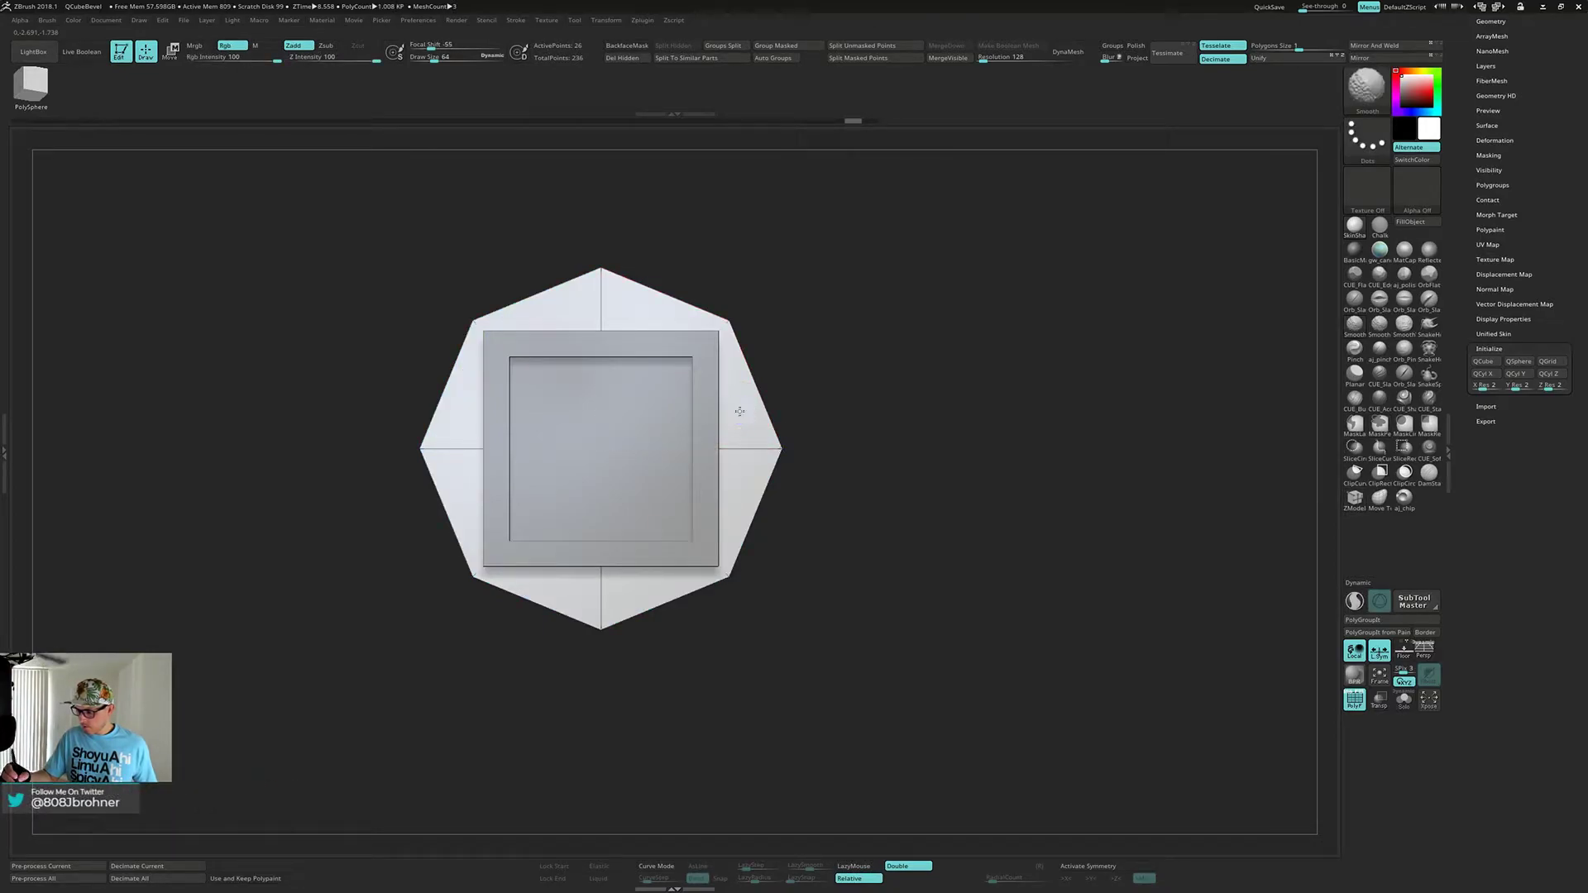
{"action": "left_click_drag", "start_coordinate": [737, 414], "coordinate": [729, 421]}
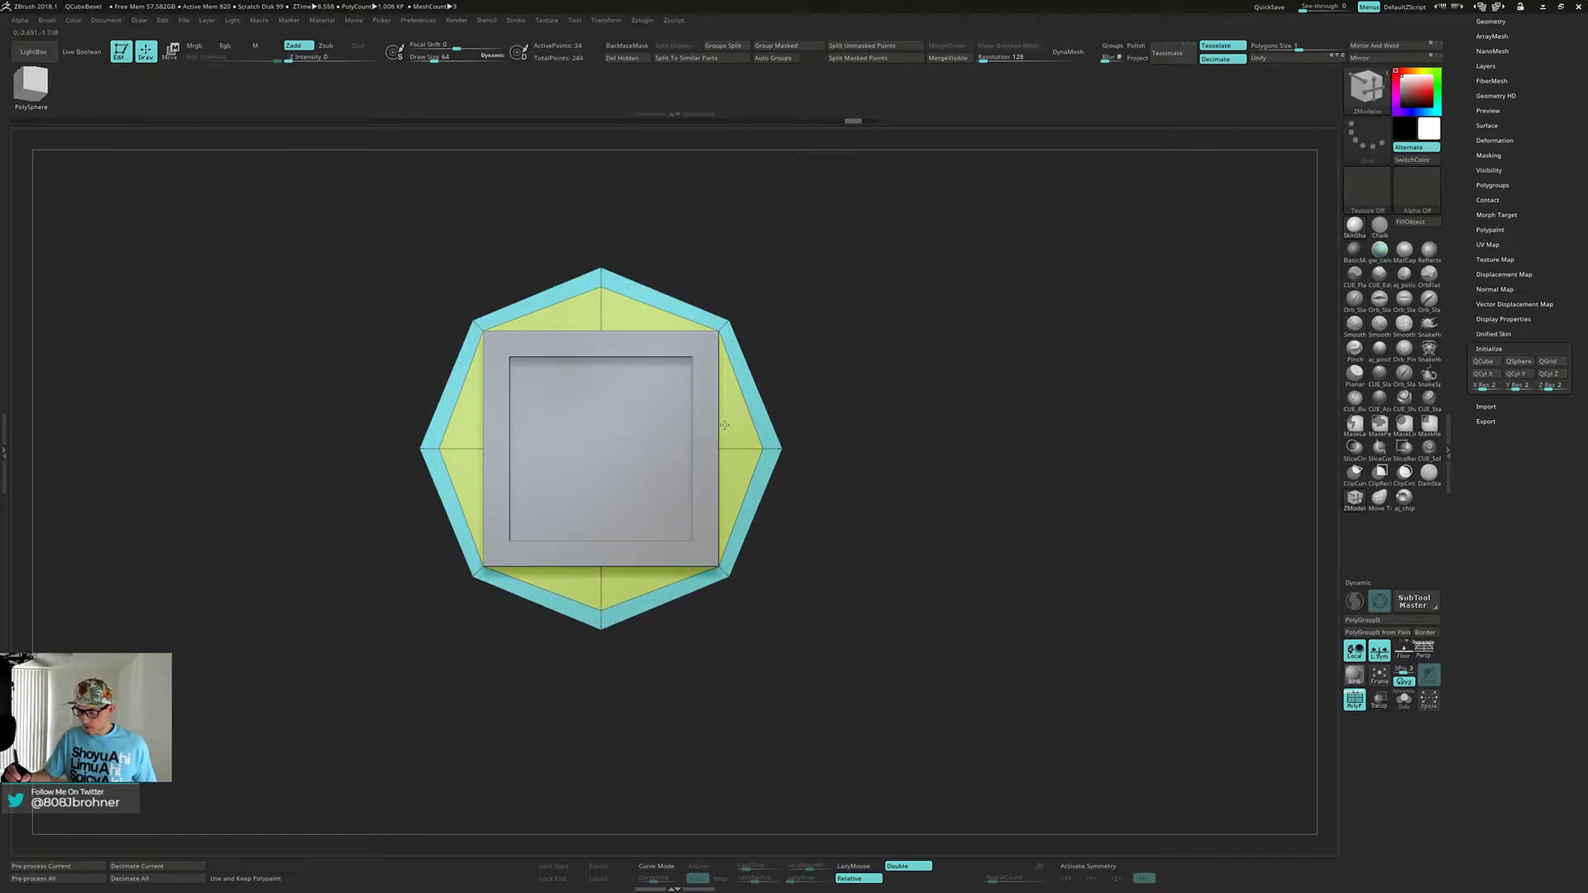
{"action": "left_click_drag", "start_coordinate": [725, 425], "coordinate": [725, 423]}
{"action": "key", "text": "shift"}
{"action": "mouse_move", "coordinate": [732, 425]}
{"action": "right_mouse_down"}
{"action": "mouse_move", "coordinate": [753, 468]}
{"action": "mouse_move", "coordinate": [722, 473]}
{"action": "mouse_move", "coordinate": [717, 429]}
{"action": "mouse_move", "coordinate": [731, 476]}
{"action": "mouse_move", "coordinate": [752, 385]}
{"action": "mouse_move", "coordinate": [719, 465]}
{"action": "mouse_move", "coordinate": [736, 536]}
{"action": "mouse_move", "coordinate": [720, 482]}
{"action": "mouse_move", "coordinate": [728, 401]}
{"action": "mouse_move", "coordinate": [730, 542]}
{"action": "mouse_move", "coordinate": [712, 393]}
{"action": "right_mouse_up"}
{"action": "key", "text": "alt+s"}
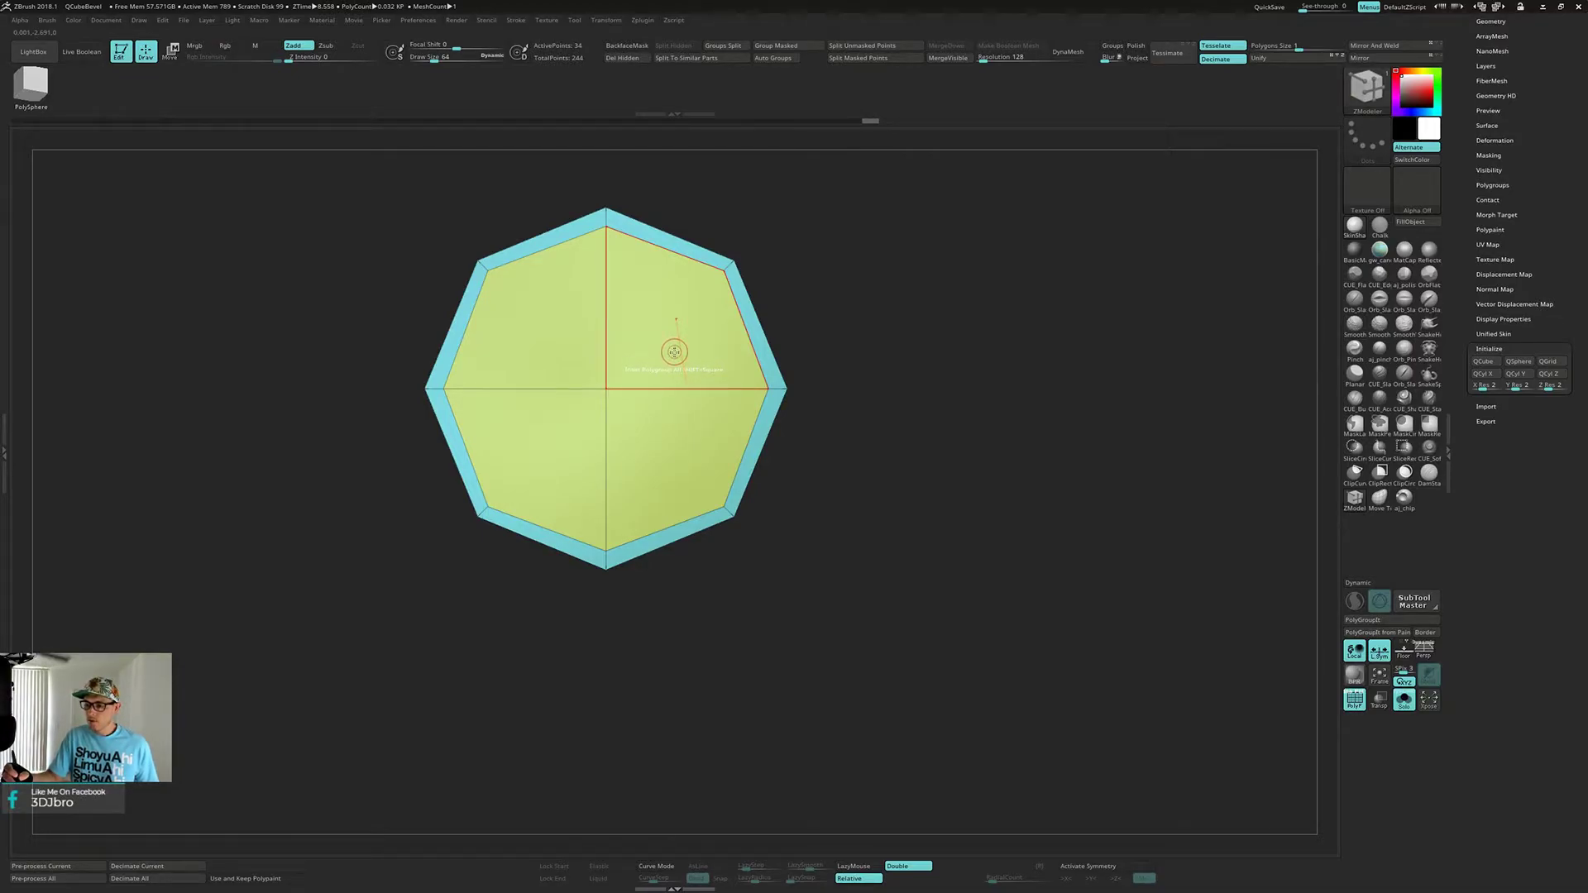
- Show only the inner inset polygroup of the roof's underside, hiding the rim and the rest of the roof
{"action": "right_click_drag", "start_coordinate": [676, 347], "coordinate": [676, 401]}
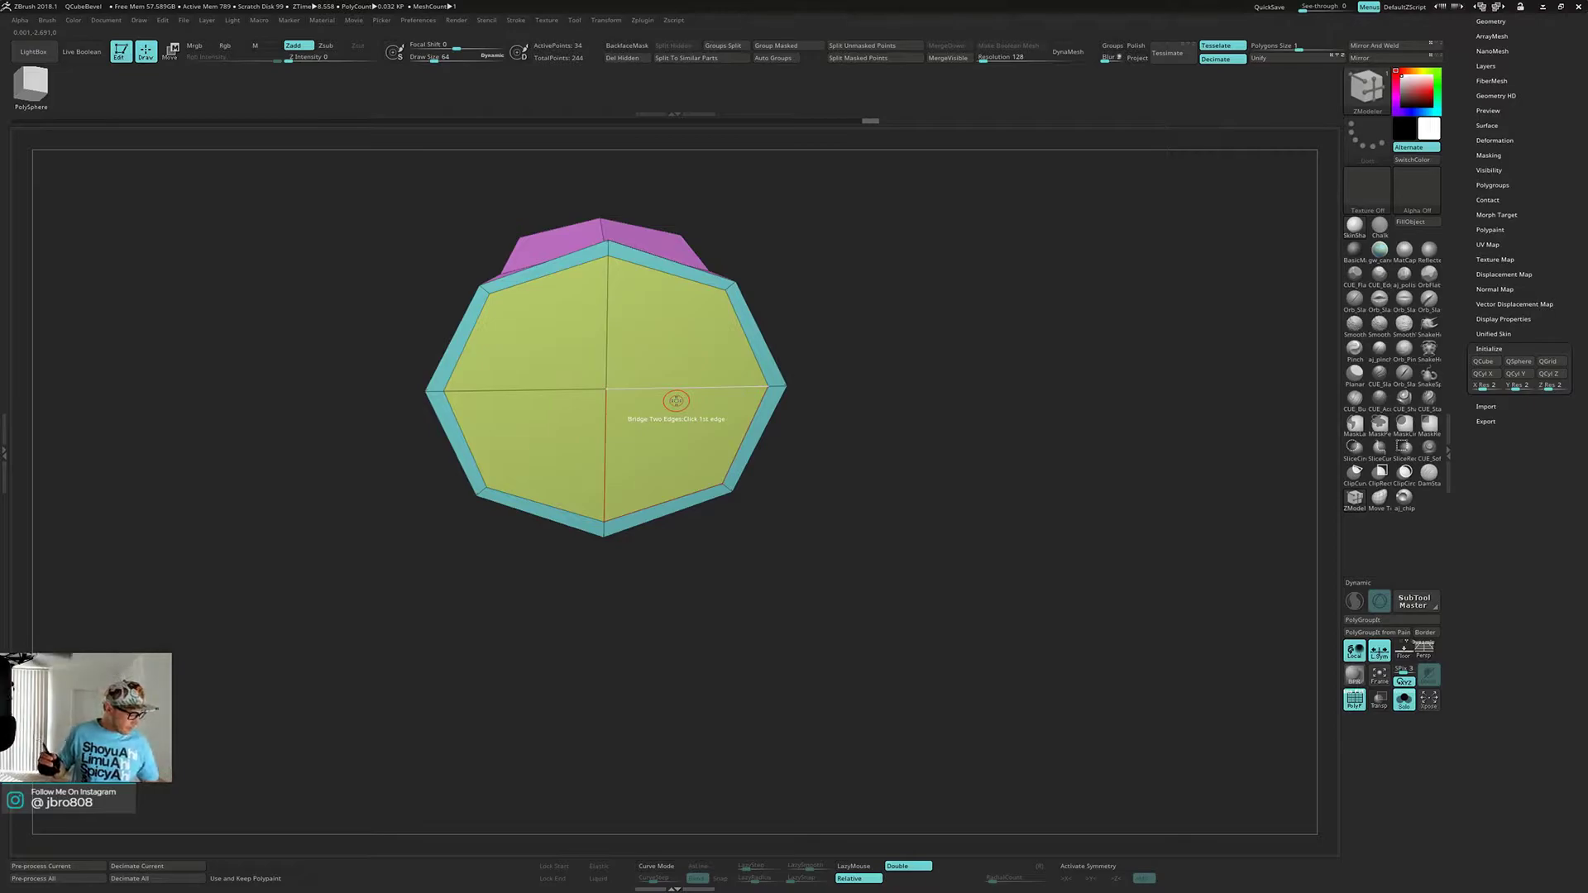
{"action": "mouse_move", "coordinate": [867, 498]}
{"action": "left_mouse_down"}
{"action": "mouse_move", "coordinate": [851, 543]}
{"action": "mouse_move", "coordinate": [858, 455]}
{"action": "mouse_move", "coordinate": [855, 535]}
{"action": "mouse_move", "coordinate": [857, 515]}
{"action": "left_mouse_up"}
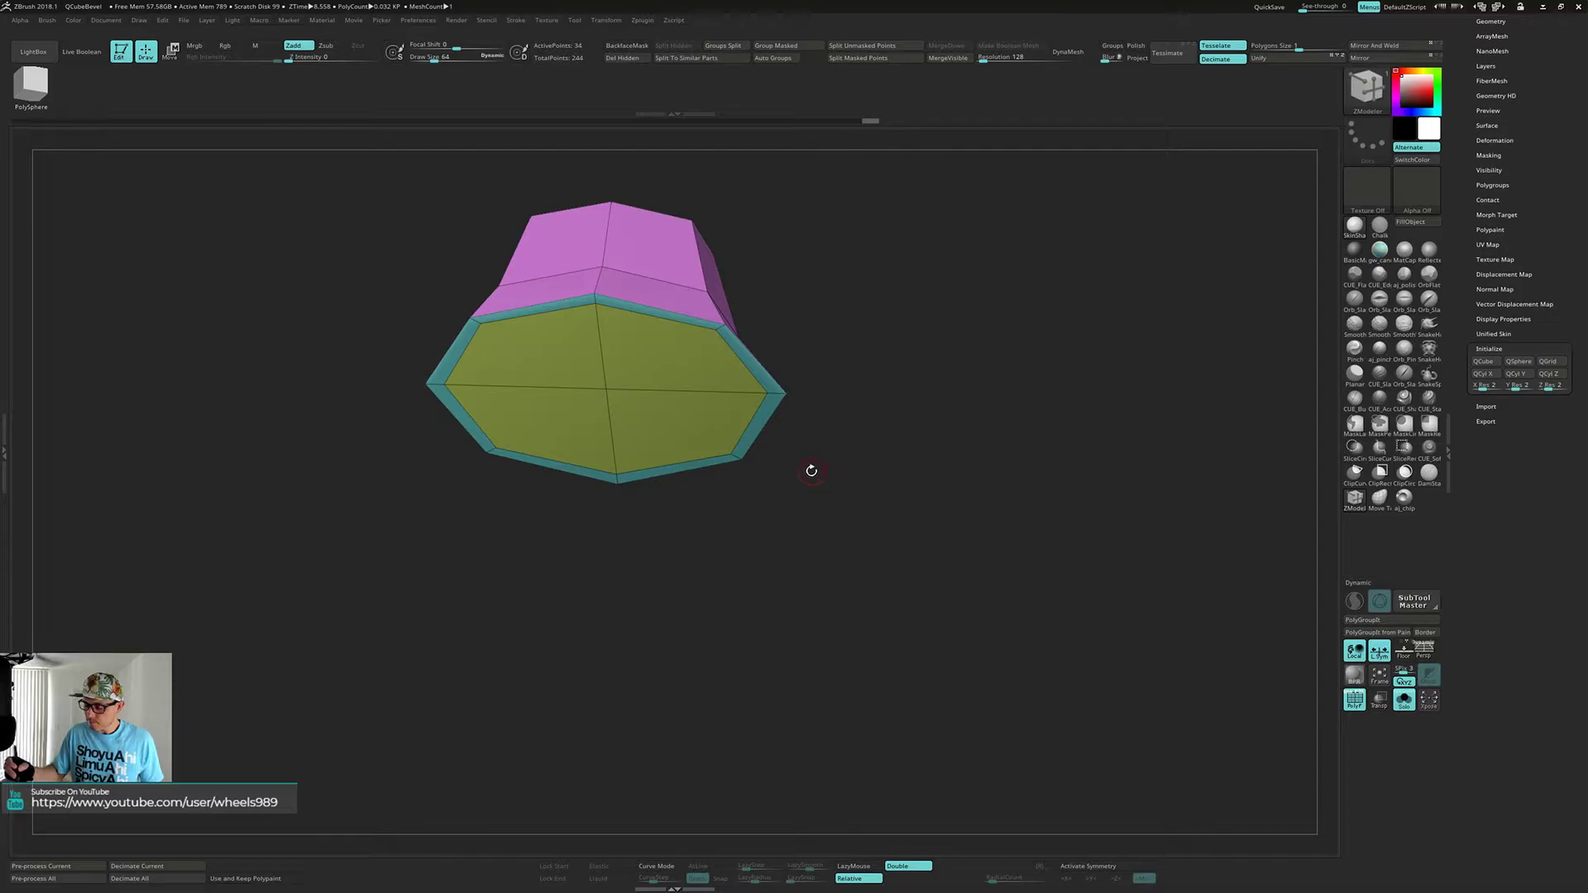
{"action": "left_click", "coordinate": [687, 411], "text": "ctrl+shift"}
{"action": "mouse_move", "coordinate": [687, 430]}
{"action": "left_mouse_down"}
{"action": "mouse_move", "coordinate": [695, 479]}
{"action": "mouse_move", "coordinate": [696, 455]}
{"action": "left_mouse_up"}
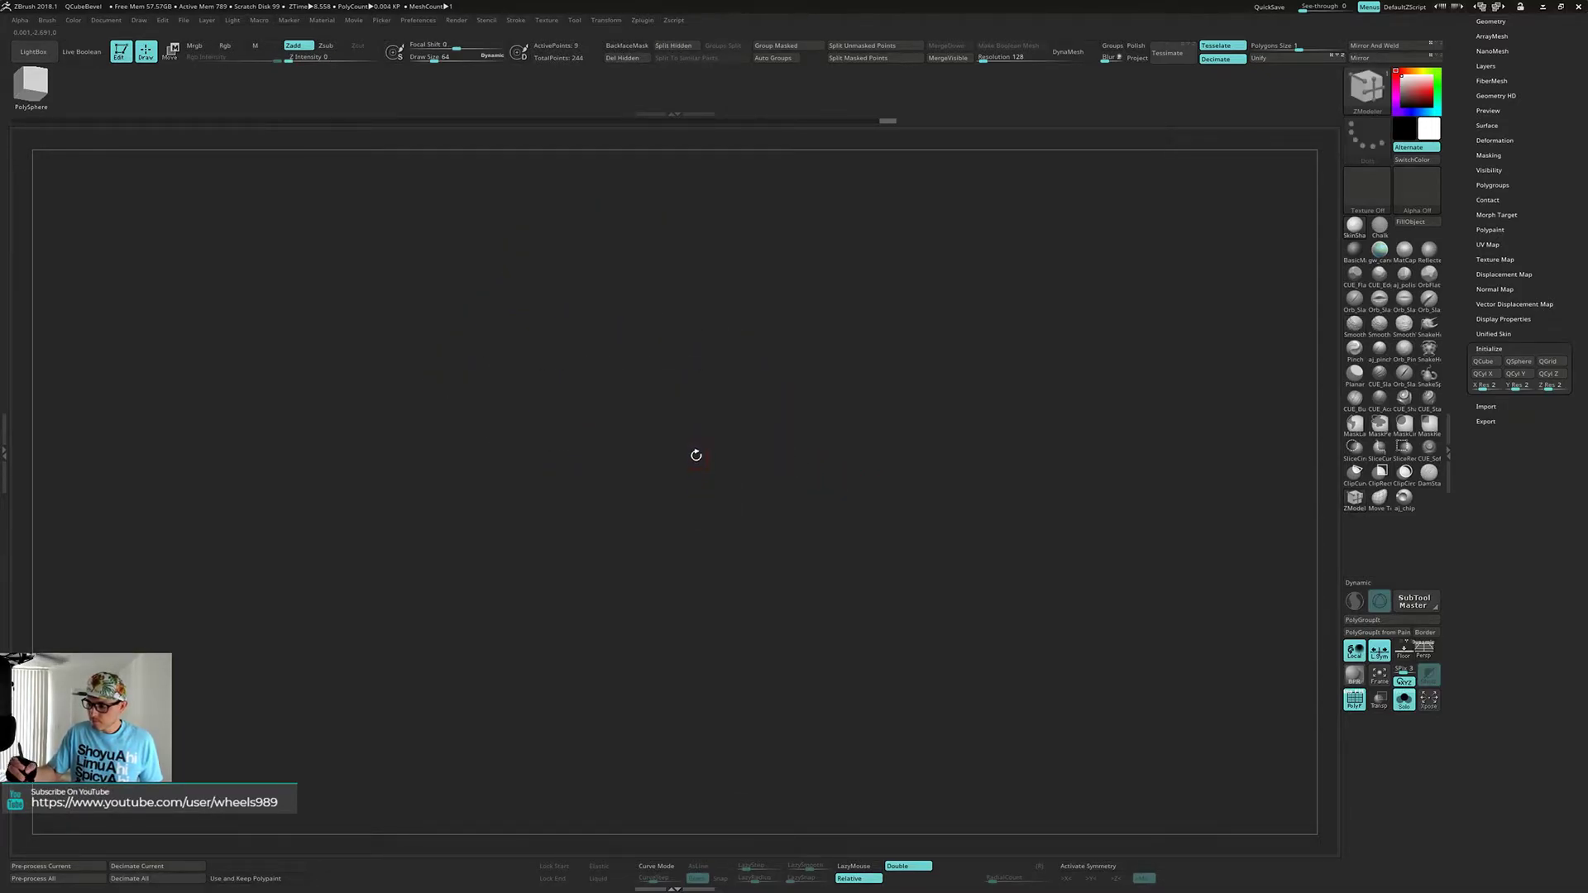
{"action": "left_click_drag", "start_coordinate": [891, 688], "coordinate": [869, 735]}
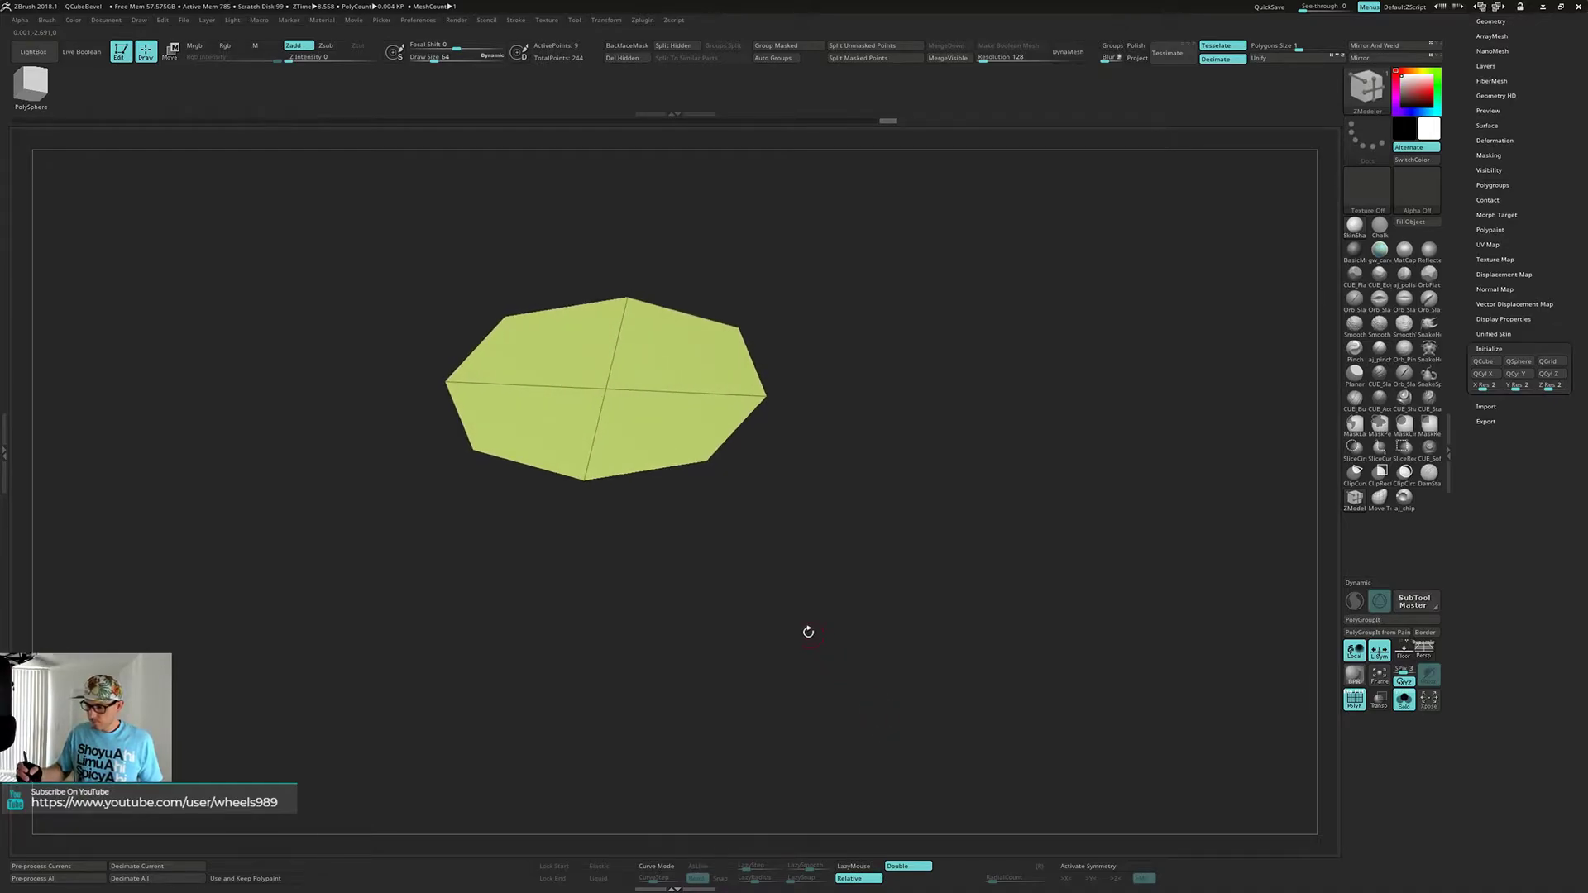
- Extrude the roof underside's inner polygons together upward to form a hollow inside the roof
{"action": "left_click_drag", "start_coordinate": [769, 569], "coordinate": [780, 672], "text": "alt"}
{"action": "key", "text": "space"}
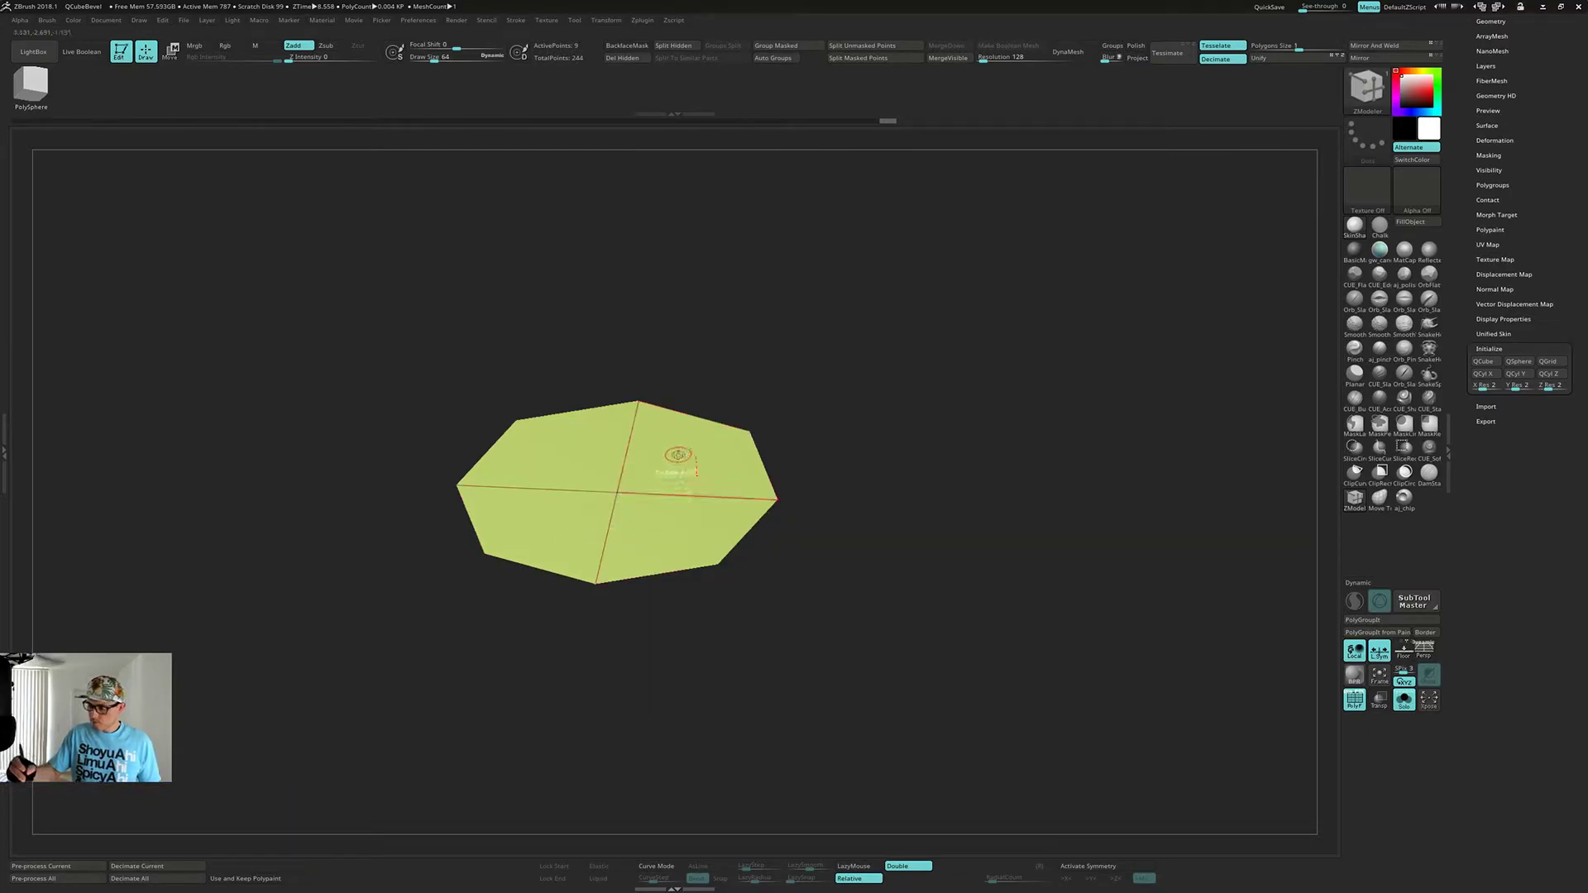
{"action": "left_click_drag", "start_coordinate": [680, 454], "coordinate": [678, 391]}
{"action": "key", "text": "ctrl+z"}
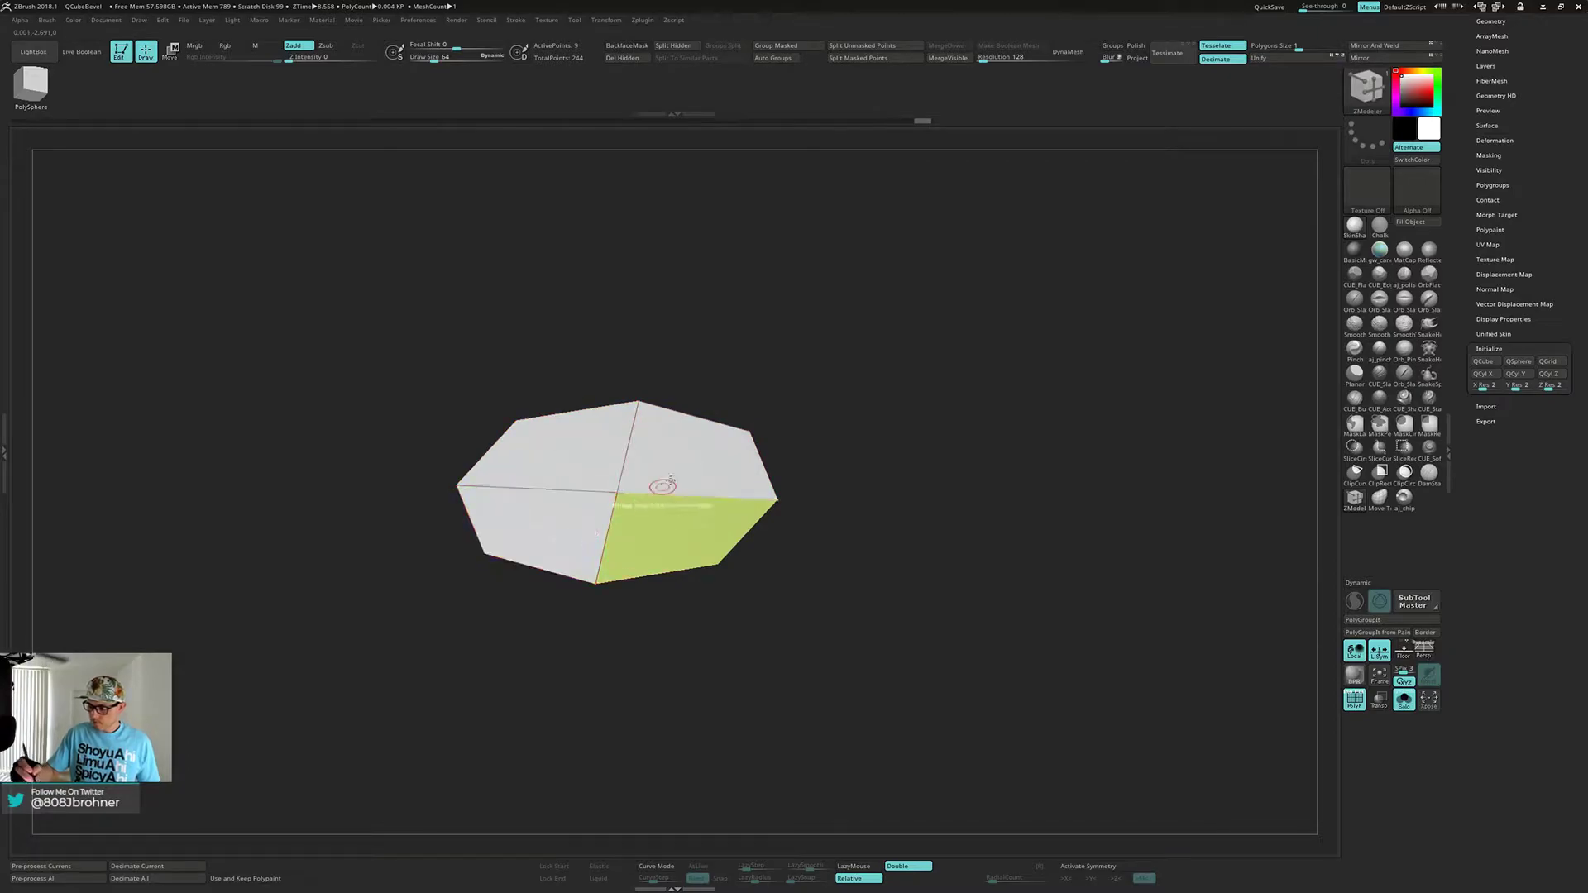
{"action": "left_click_drag", "start_coordinate": [686, 460], "coordinate": [682, 332]}
{"action": "mouse_move", "coordinate": [795, 350]}
{"action": "left_mouse_down"}
{"action": "mouse_move", "coordinate": [787, 332]}
{"action": "mouse_move", "coordinate": [793, 428]}
{"action": "mouse_move", "coordinate": [862, 426]}
{"action": "mouse_move", "coordinate": [867, 441]}
{"action": "mouse_move", "coordinate": [810, 367]}
{"action": "left_mouse_up"}
- Narrow and lower the roof hollow's ceiling so it sits inside the outer roof shape, checking against the full roof
{"action": "key", "text": "w"}
{"action": "left_click_drag", "start_coordinate": [618, 424], "coordinate": [593, 469]}
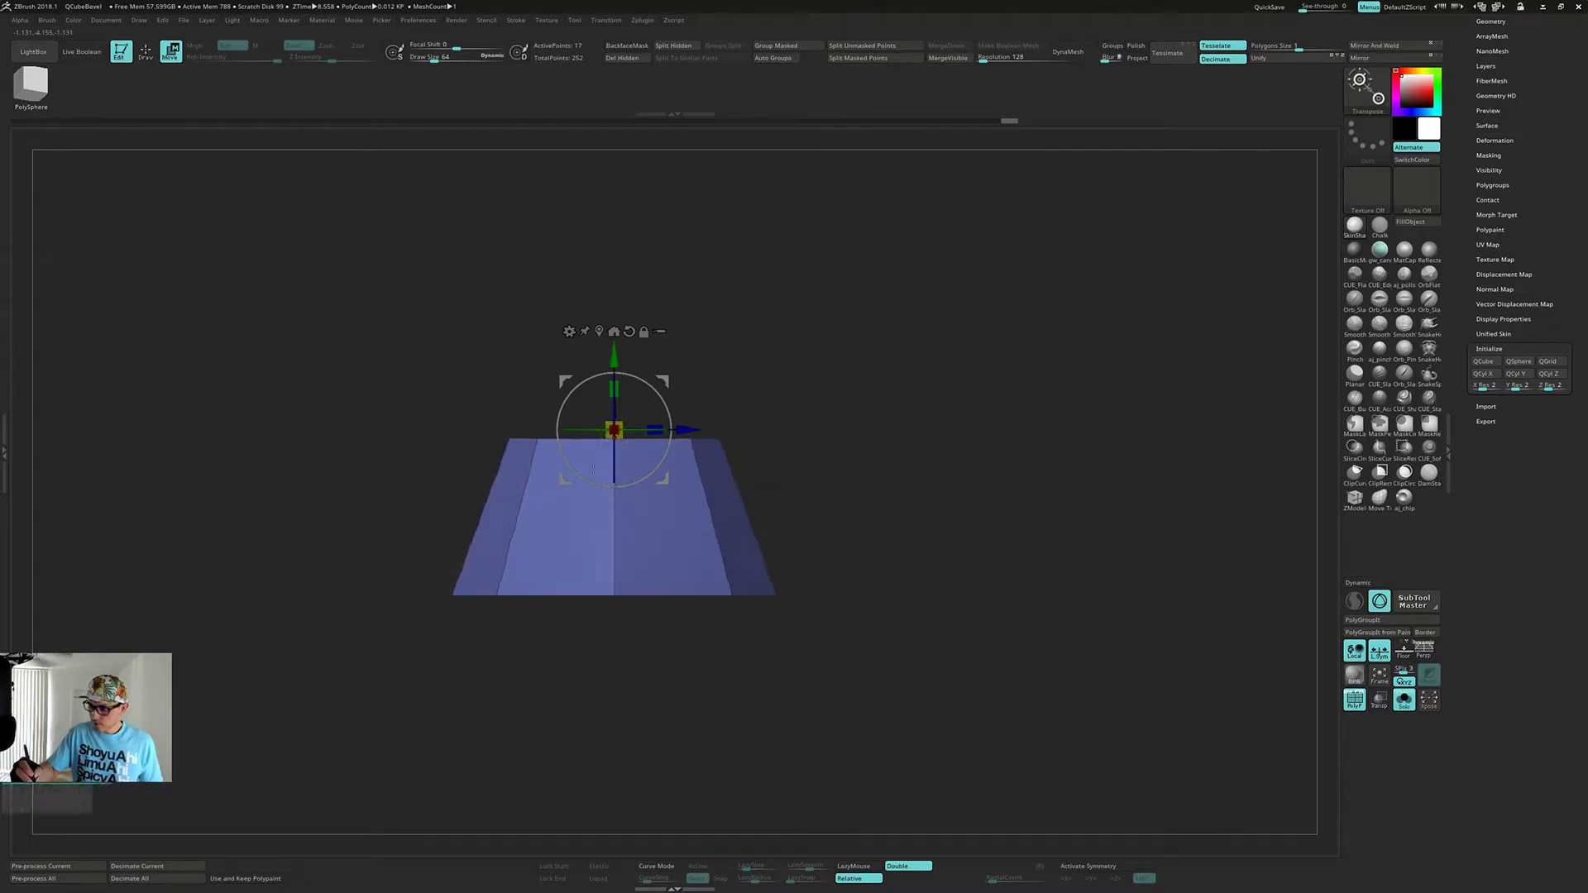
{"action": "left_click", "coordinate": [1033, 485], "text": "ctrl+shift"}
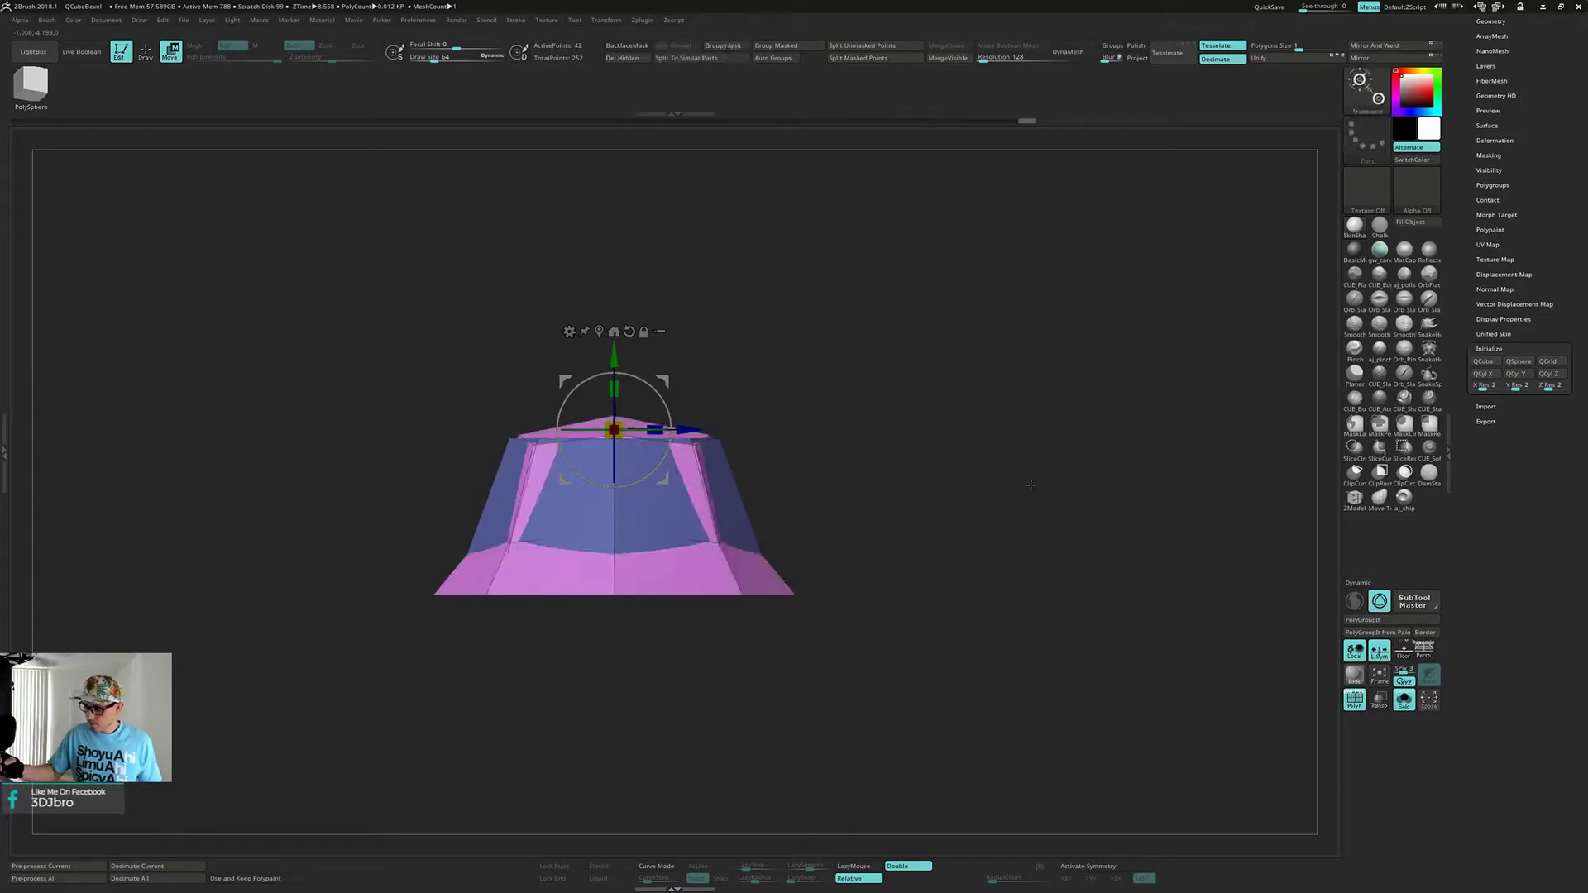
{"action": "mouse_move", "coordinate": [1024, 485]}
{"action": "left_mouse_down"}
{"action": "mouse_move", "coordinate": [1029, 445]}
{"action": "mouse_move", "coordinate": [1018, 478]}
{"action": "left_mouse_up"}
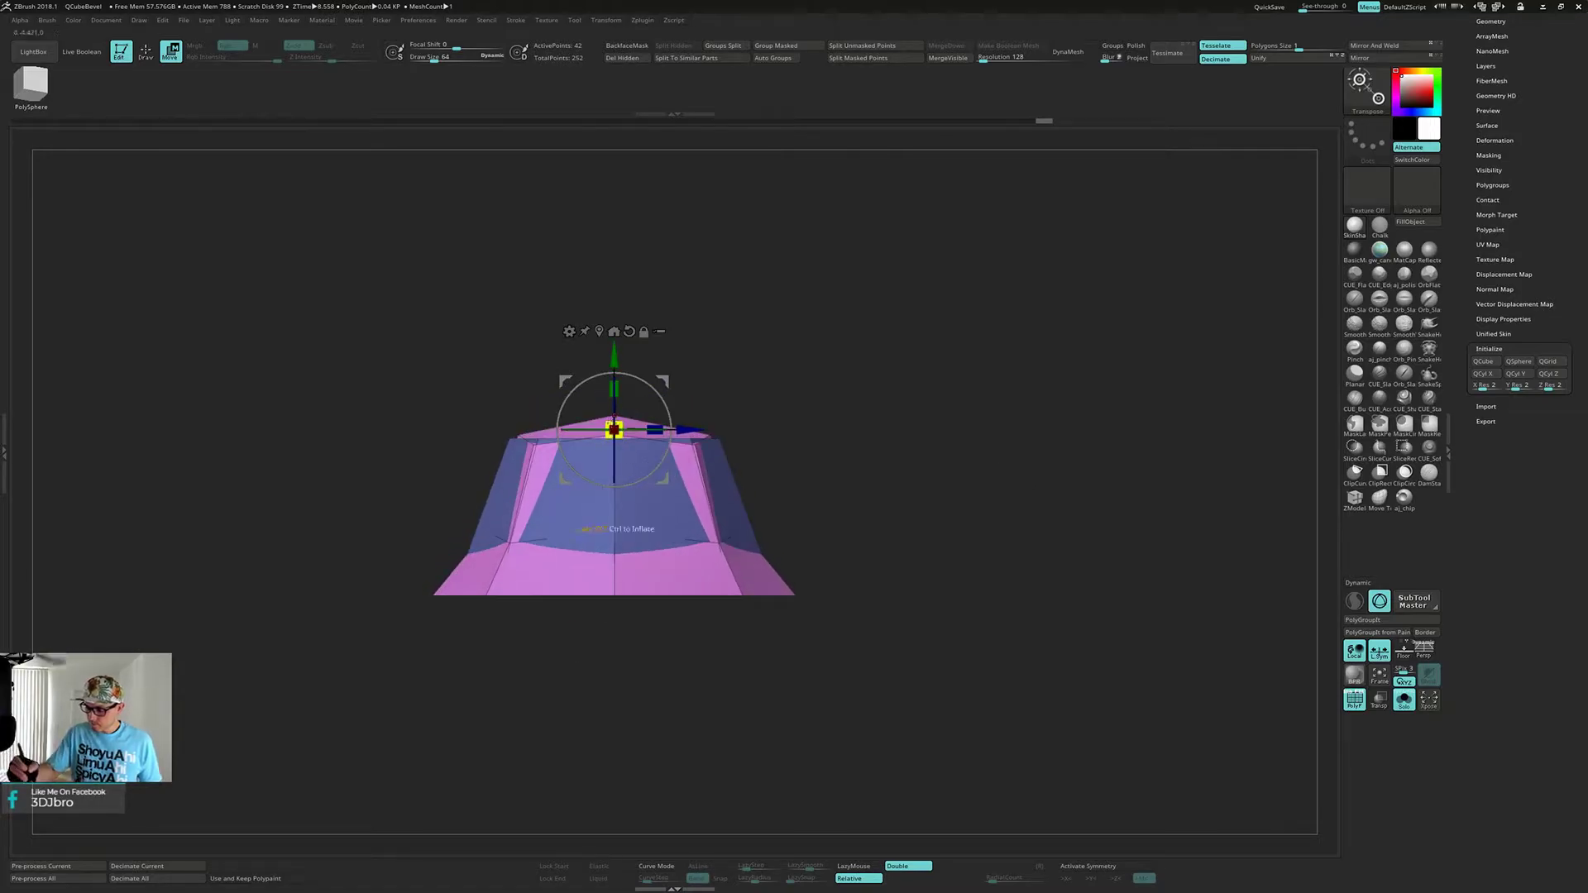
{"action": "mouse_move", "coordinate": [781, 422]}
{"action": "left_mouse_down"}
{"action": "mouse_move", "coordinate": [798, 381]}
{"action": "mouse_move", "coordinate": [798, 439]}
{"action": "left_mouse_up"}
{"action": "left_click", "coordinate": [709, 451], "text": "ctrl+shift"}
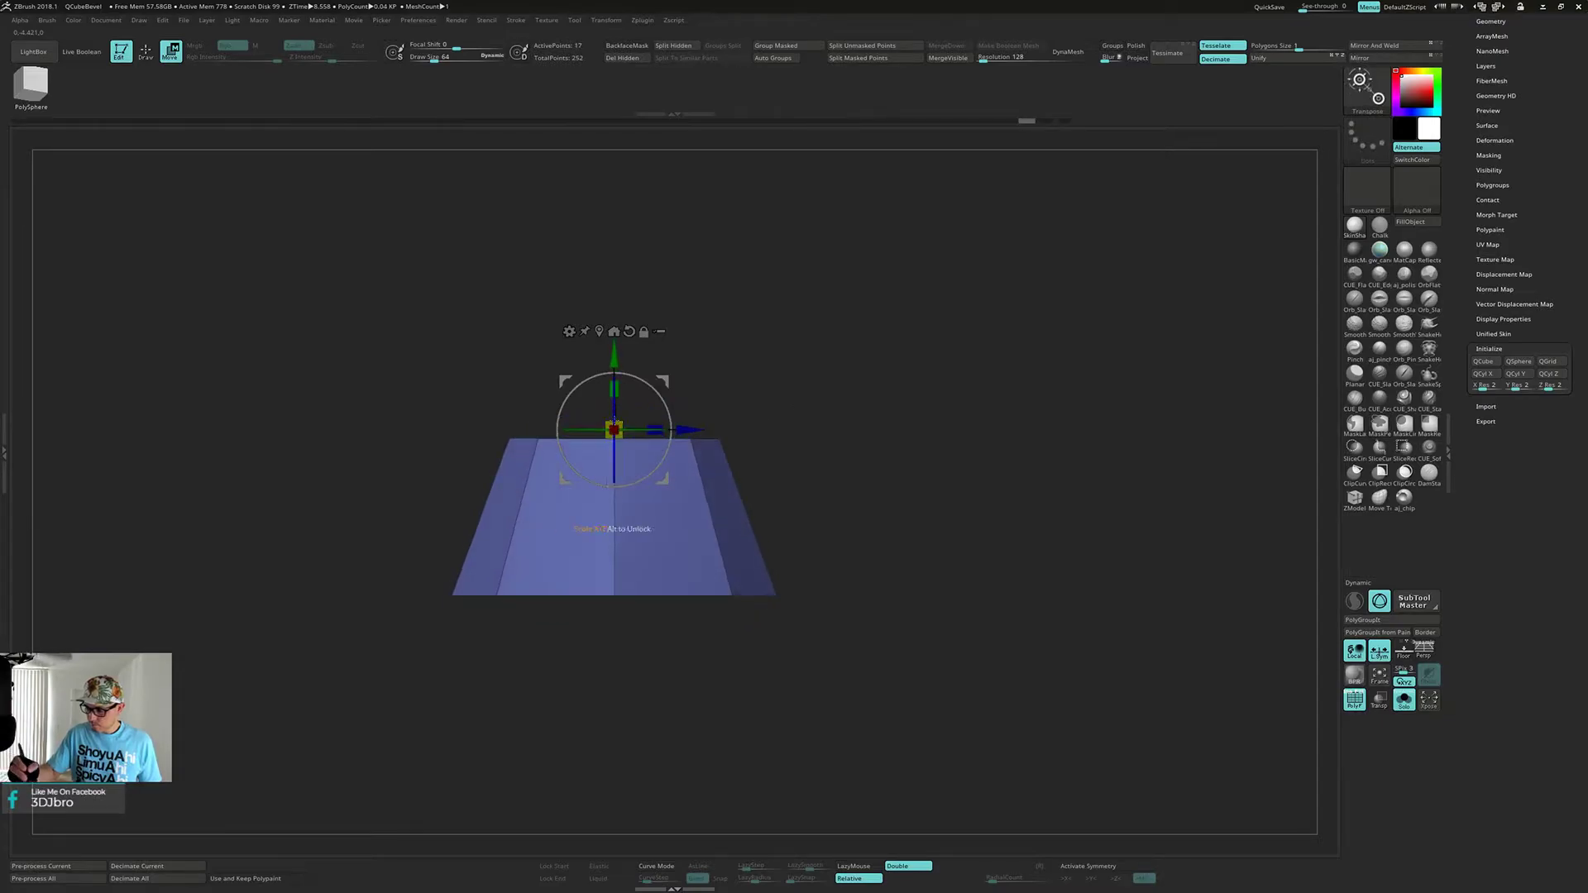
{"action": "left_click_drag", "start_coordinate": [614, 429], "coordinate": [614, 489]}
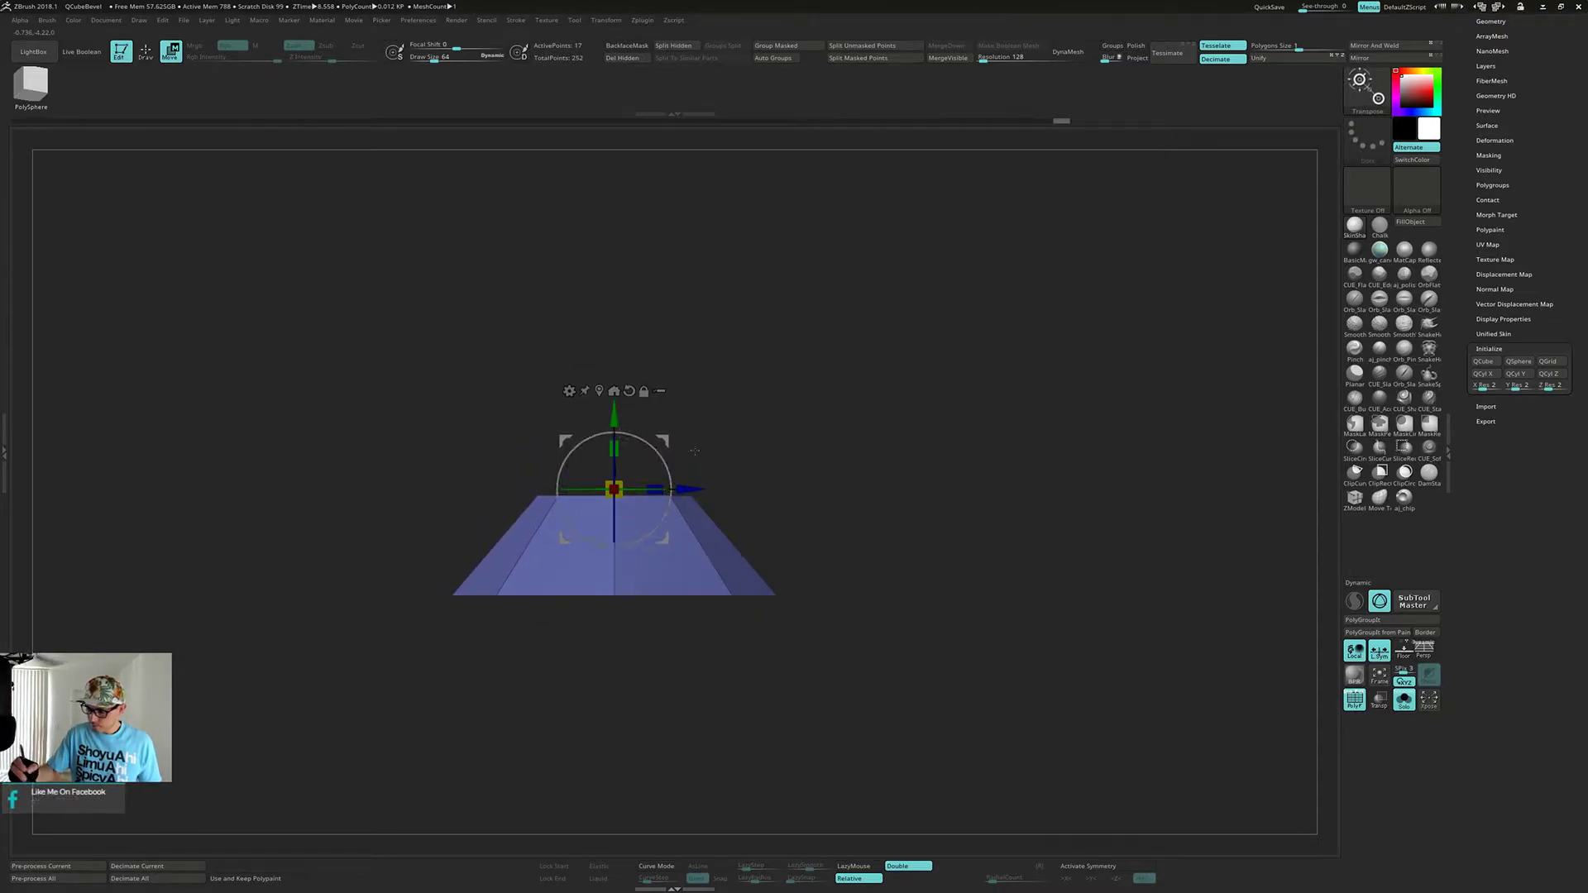
{"action": "left_click", "coordinate": [910, 478], "text": "ctrl+shift"}
{"action": "left_click_drag", "start_coordinate": [921, 479], "coordinate": [851, 289]}
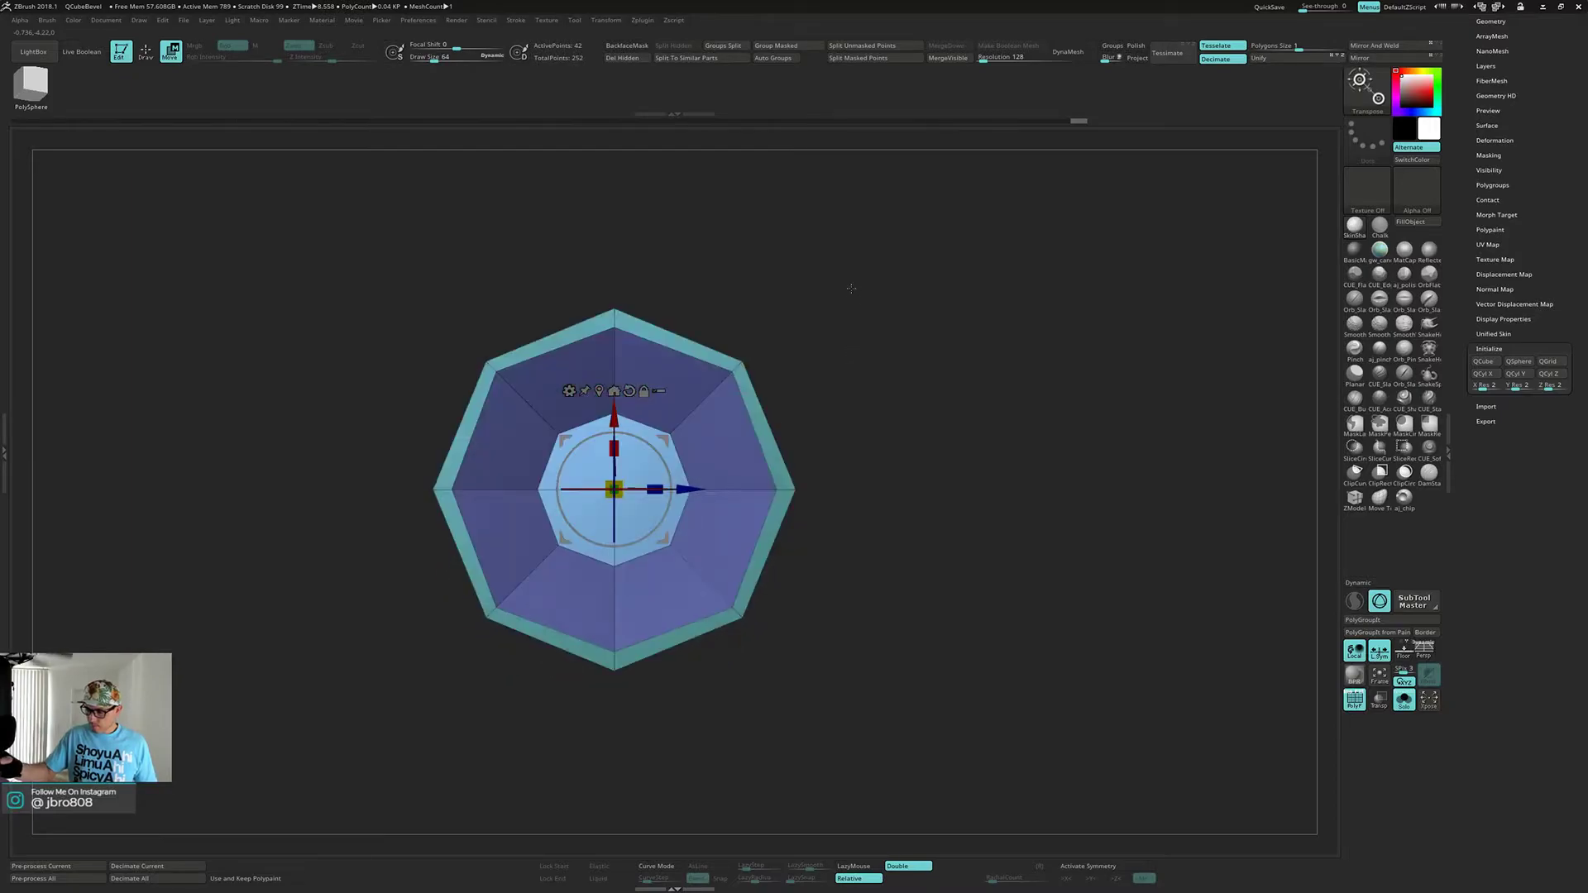
- Try masking the ceiling of the isolated roof hollow, clear the mask and show the whole roof
{"action": "key", "text": "q"}
{"action": "key", "text": "ctrl+shift"}
{"action": "left_click", "coordinate": [649, 457], "text": "ctrl+shift"}
{"action": "mouse_move", "coordinate": [650, 457]}
{"action": "right_mouse_down"}
{"action": "mouse_move", "coordinate": [665, 582]}
{"action": "mouse_move", "coordinate": [643, 511]}
{"action": "right_mouse_up"}
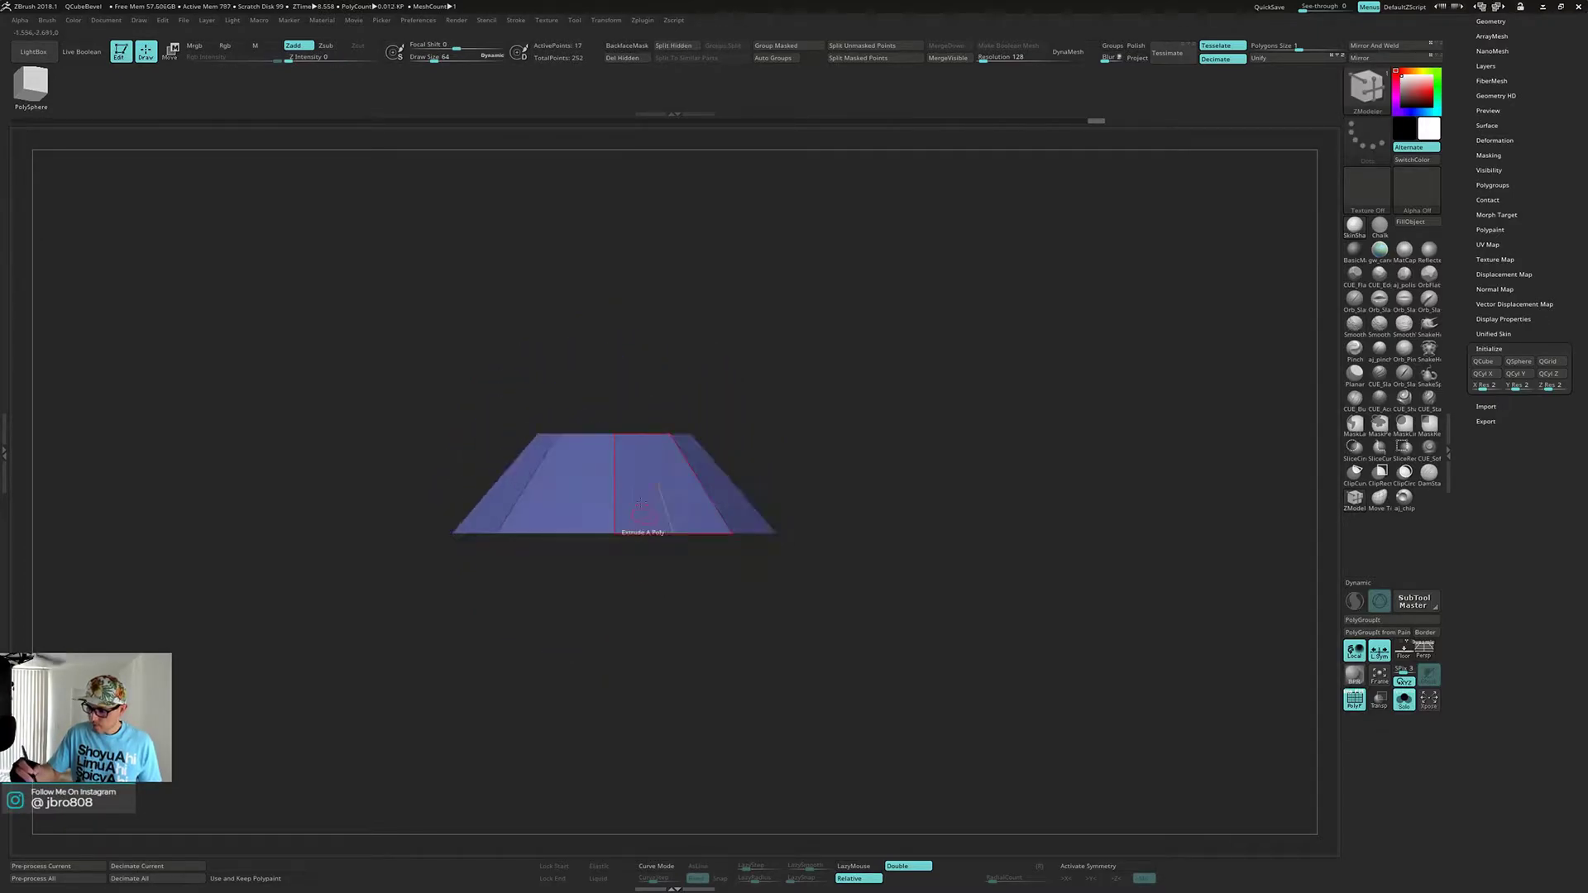
{"action": "mouse_move", "coordinate": [486, 345]}
{"action": "left_mouse_down", "text": "ctrl"}
{"action": "mouse_move", "coordinate": [567, 433]}
{"action": "mouse_move", "coordinate": [738, 450]}
{"action": "left_mouse_up", "text": "ctrl"}
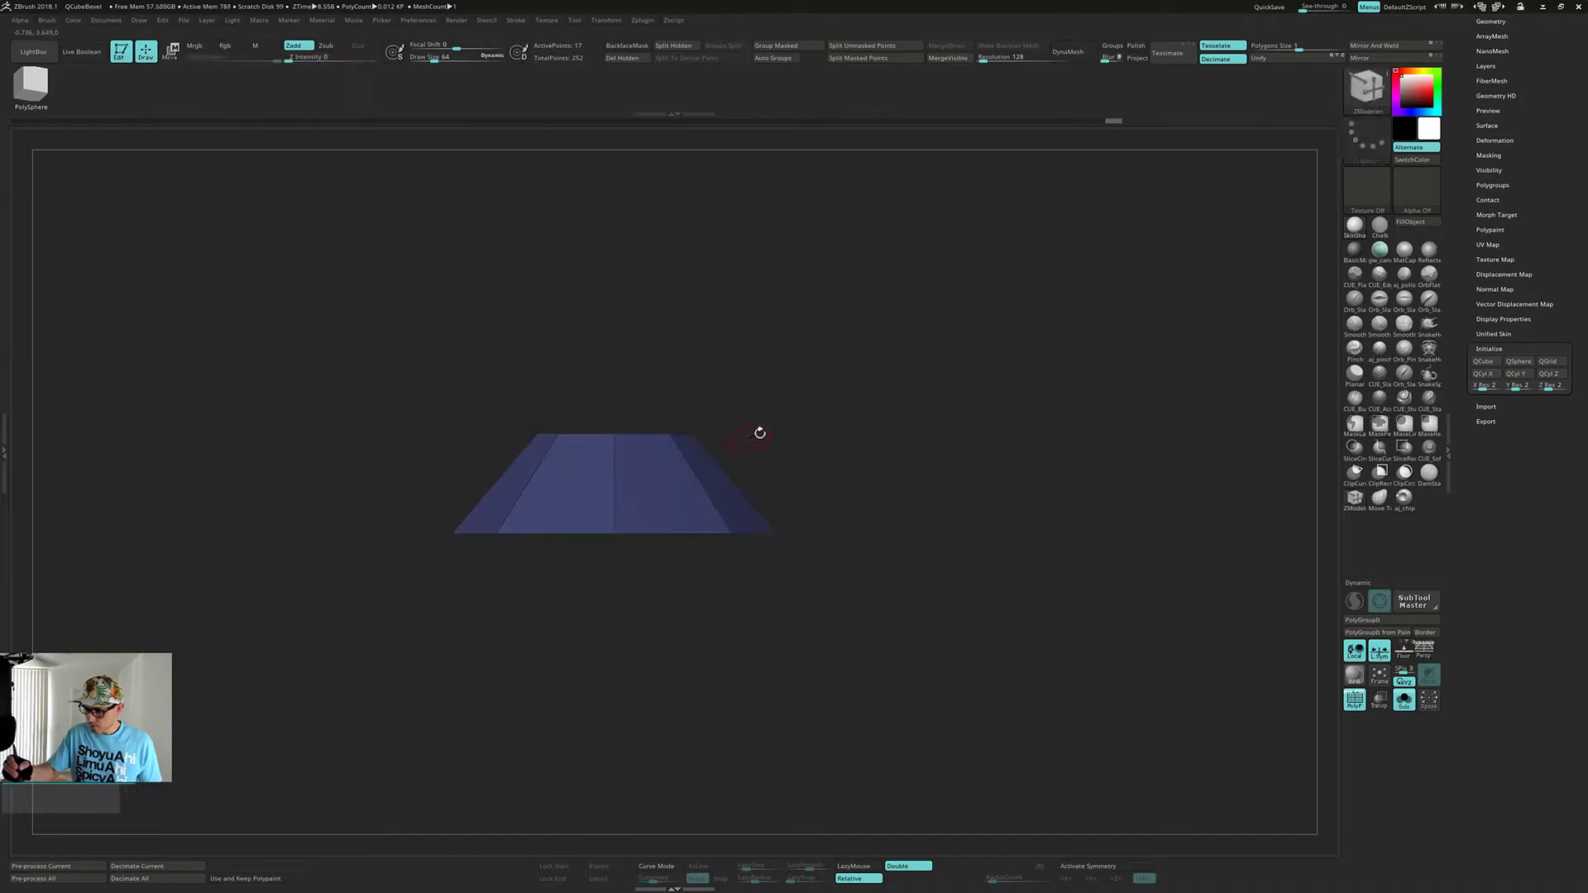
{"action": "right_click_drag", "start_coordinate": [790, 420], "coordinate": [791, 469]}
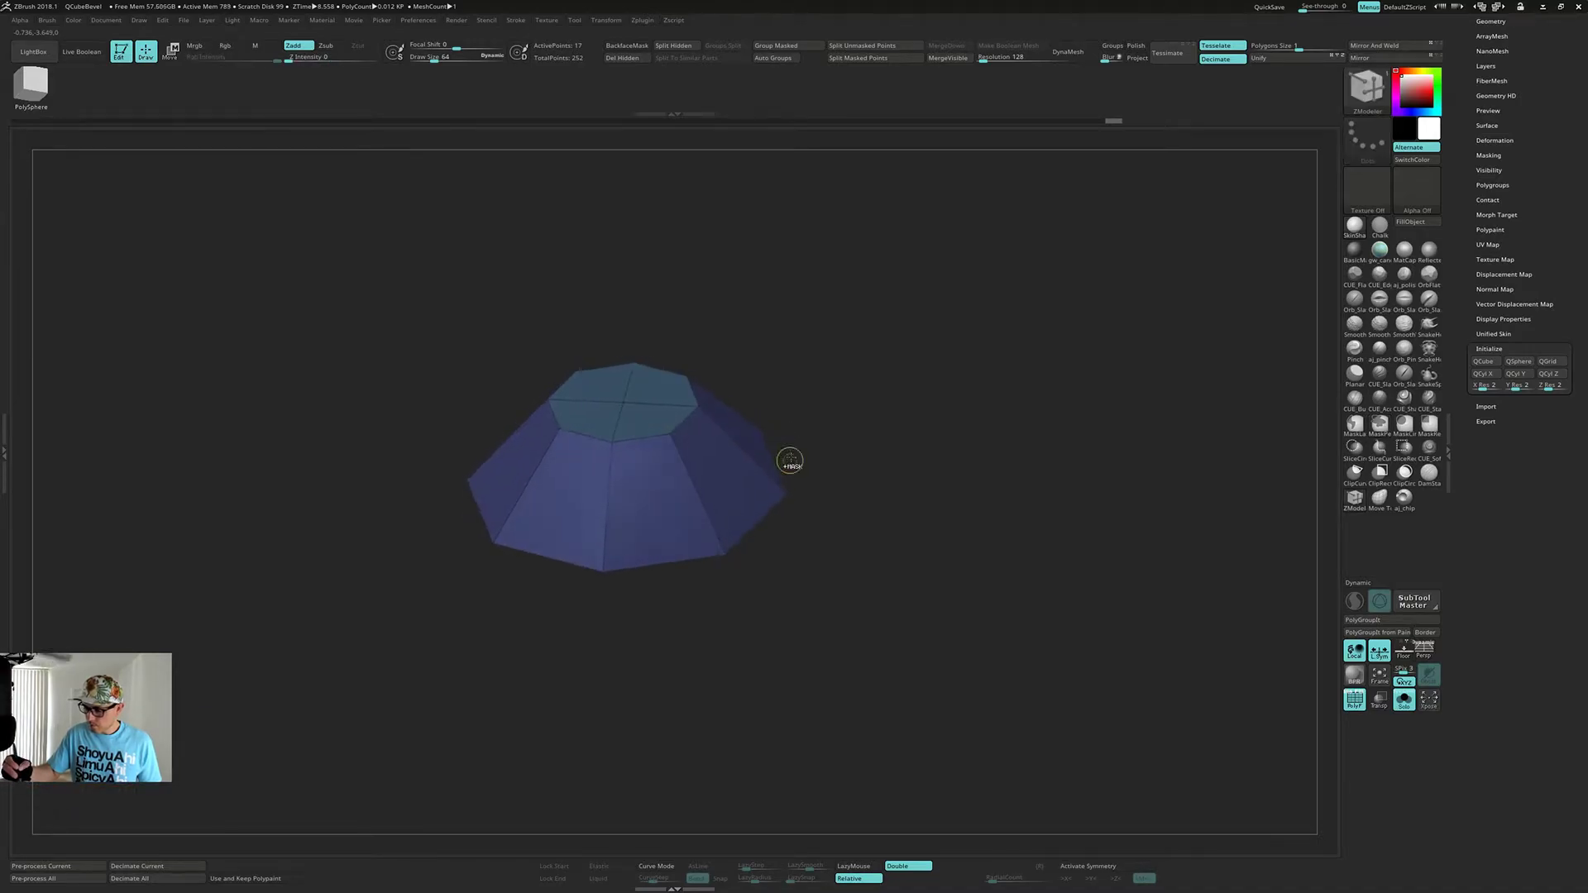
{"action": "left_click_drag", "start_coordinate": [837, 395], "coordinate": [845, 388], "text": "ctrl"}
{"action": "right_click_drag", "start_coordinate": [844, 388], "coordinate": [836, 300]}
{"action": "left_click", "coordinate": [1007, 443], "text": "ctrl+shift"}
{"action": "mouse_move", "coordinate": [994, 445]}
{"action": "right_mouse_down"}
{"action": "mouse_move", "coordinate": [983, 472]}
{"action": "mouse_move", "coordinate": [988, 446]}
{"action": "right_mouse_up"}
- Try recentering and shifting the transform gizmo on the unmasked roof, and undo the change
{"action": "key", "text": "w"}
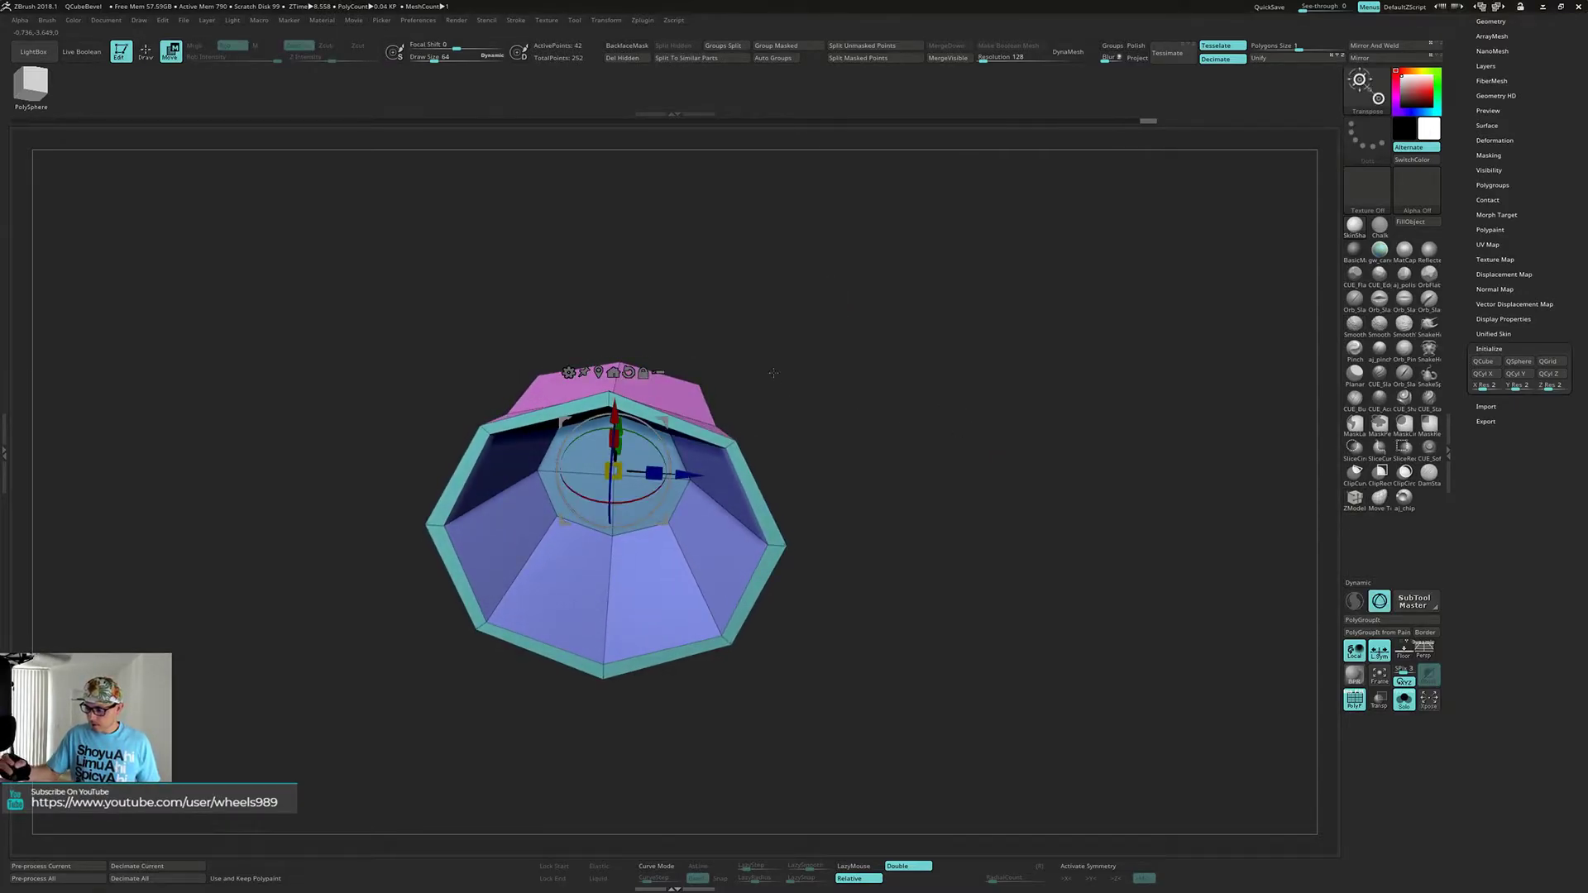
{"action": "right_click_drag", "start_coordinate": [772, 377], "coordinate": [752, 394], "text": "shift"}
{"action": "left_click", "coordinate": [599, 372]}
{"action": "mouse_move", "coordinate": [614, 324]}
{"action": "right_mouse_down"}
{"action": "mouse_move", "coordinate": [614, 242]}
{"action": "mouse_move", "coordinate": [614, 282]}
{"action": "right_mouse_up"}
{"action": "right_click_drag", "start_coordinate": [693, 365], "coordinate": [693, 306]}
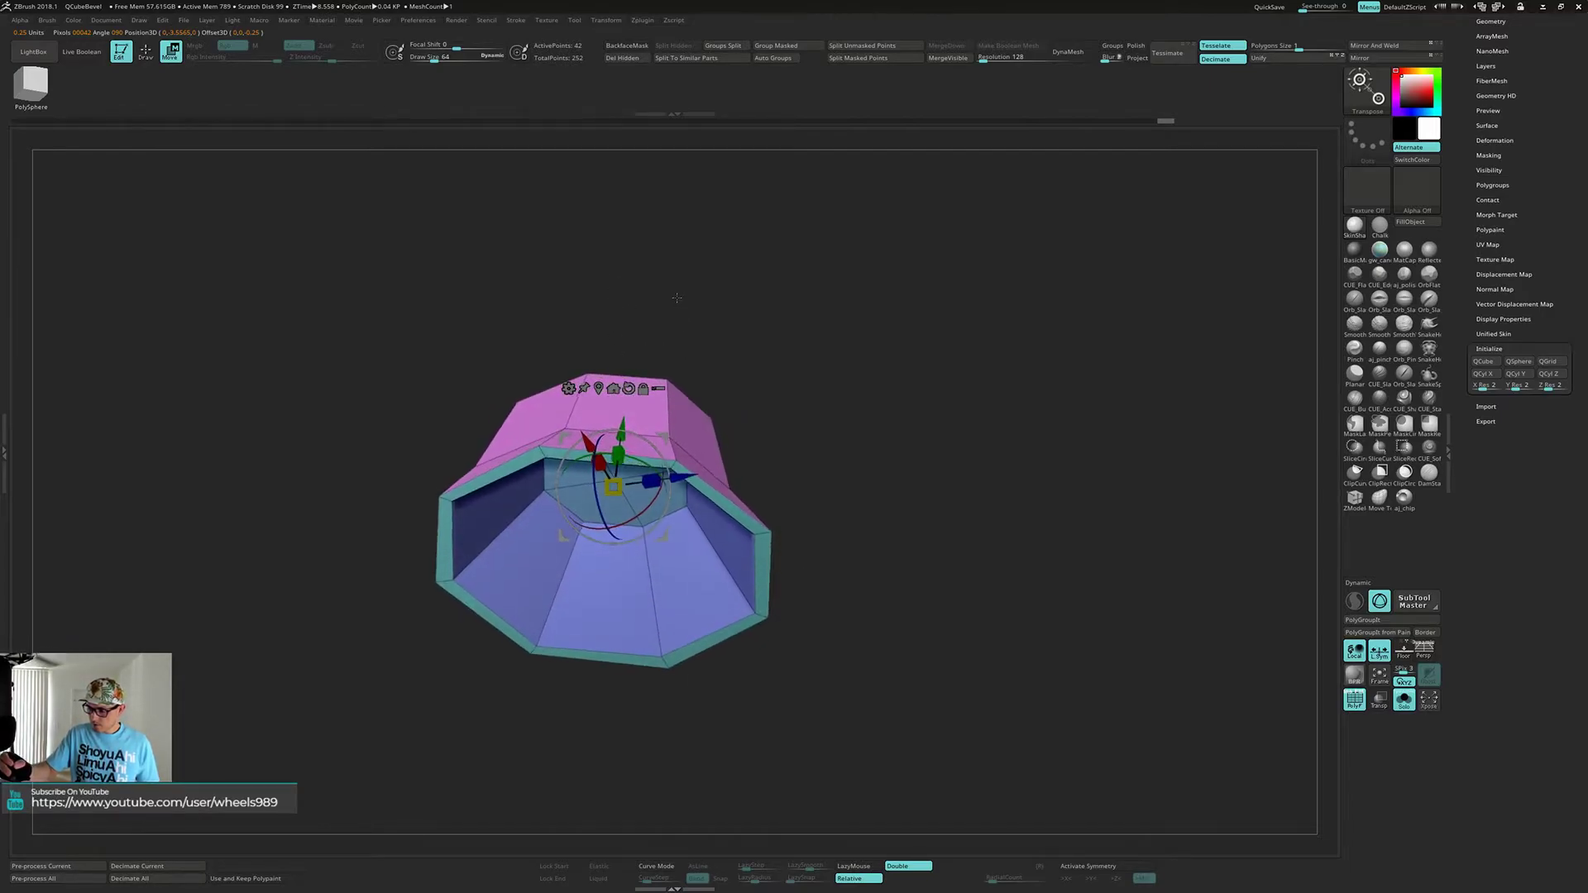
{"action": "left_click", "coordinate": [1380, 703]}
{"action": "right_click_drag", "start_coordinate": [1103, 631], "coordinate": [1030, 715]}
{"action": "left_click", "coordinate": [1386, 705]}
{"action": "right_click_drag", "start_coordinate": [733, 567], "coordinate": [688, 518]}
{"action": "right_click_drag", "start_coordinate": [634, 471], "coordinate": [622, 463]}
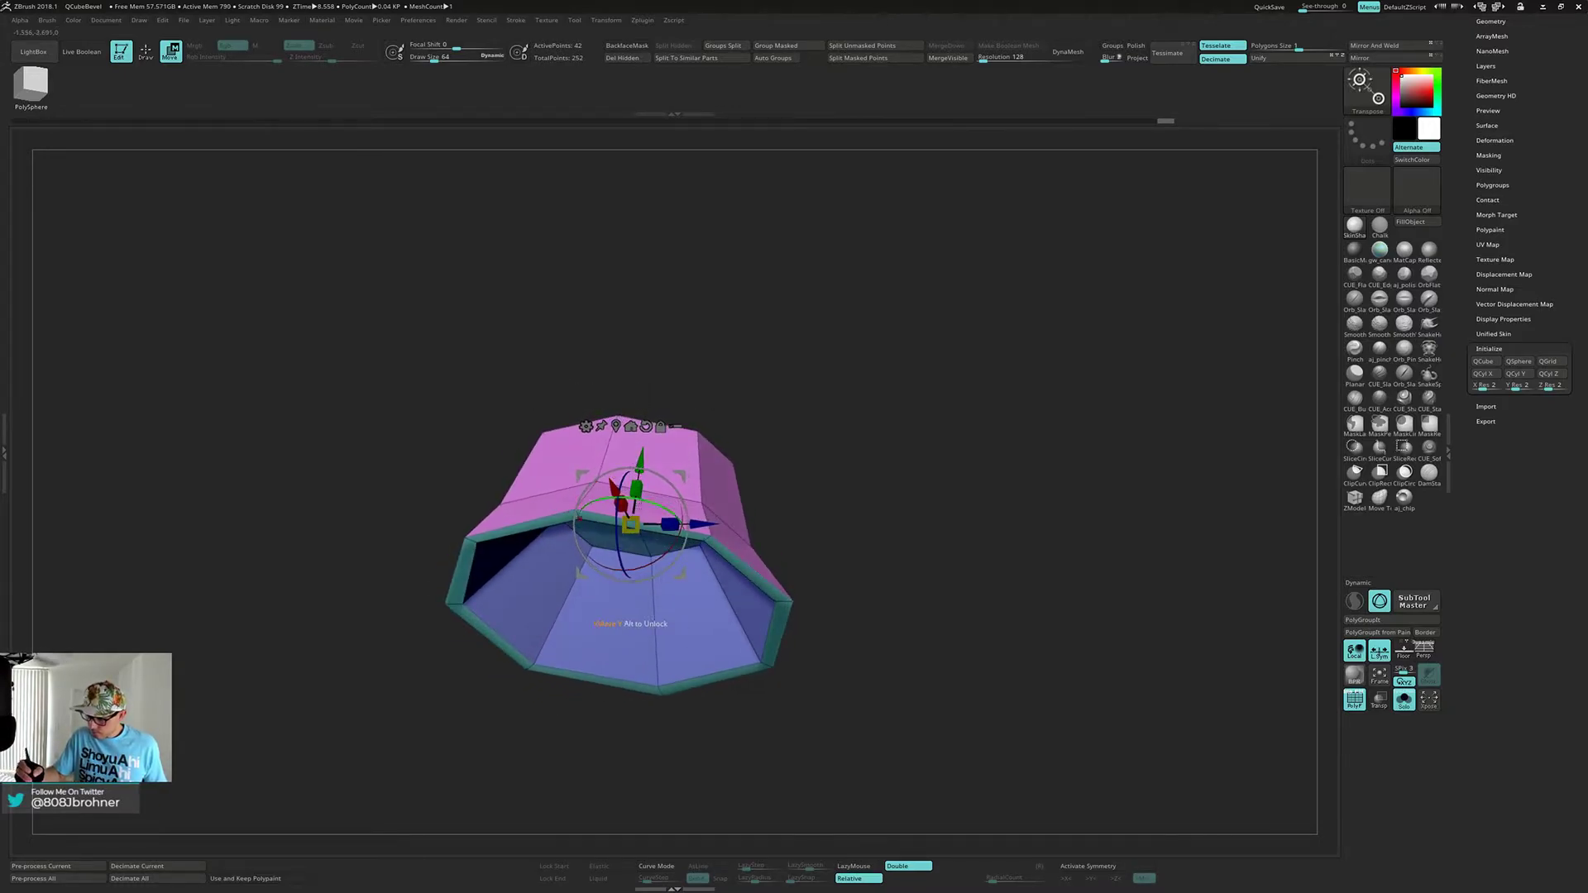
{"action": "left_click_drag", "start_coordinate": [636, 518], "coordinate": [649, 511]}
{"action": "key", "text": "ctrl+z"}
{"action": "right_click_drag", "start_coordinate": [687, 488], "coordinate": [702, 429]}
- Mask the four ceiling polygons of the roof hollow one by one with the ZModeler Mask action, and invert the mask
{"action": "key", "text": "q"}
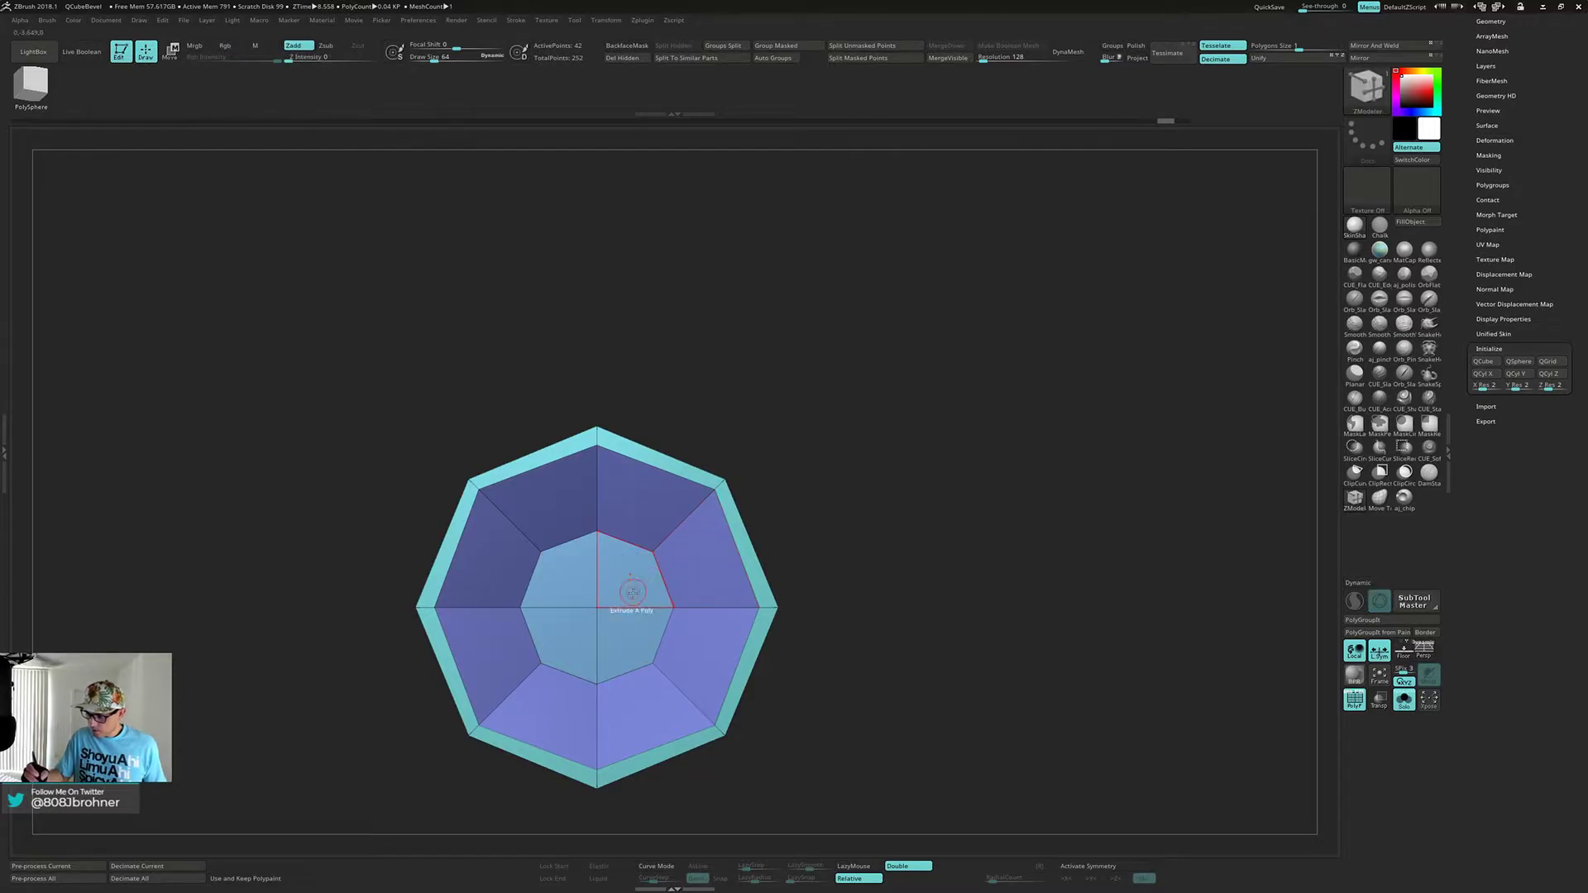
{"action": "key", "text": "space"}
{"action": "left_click", "coordinate": [632, 514]}
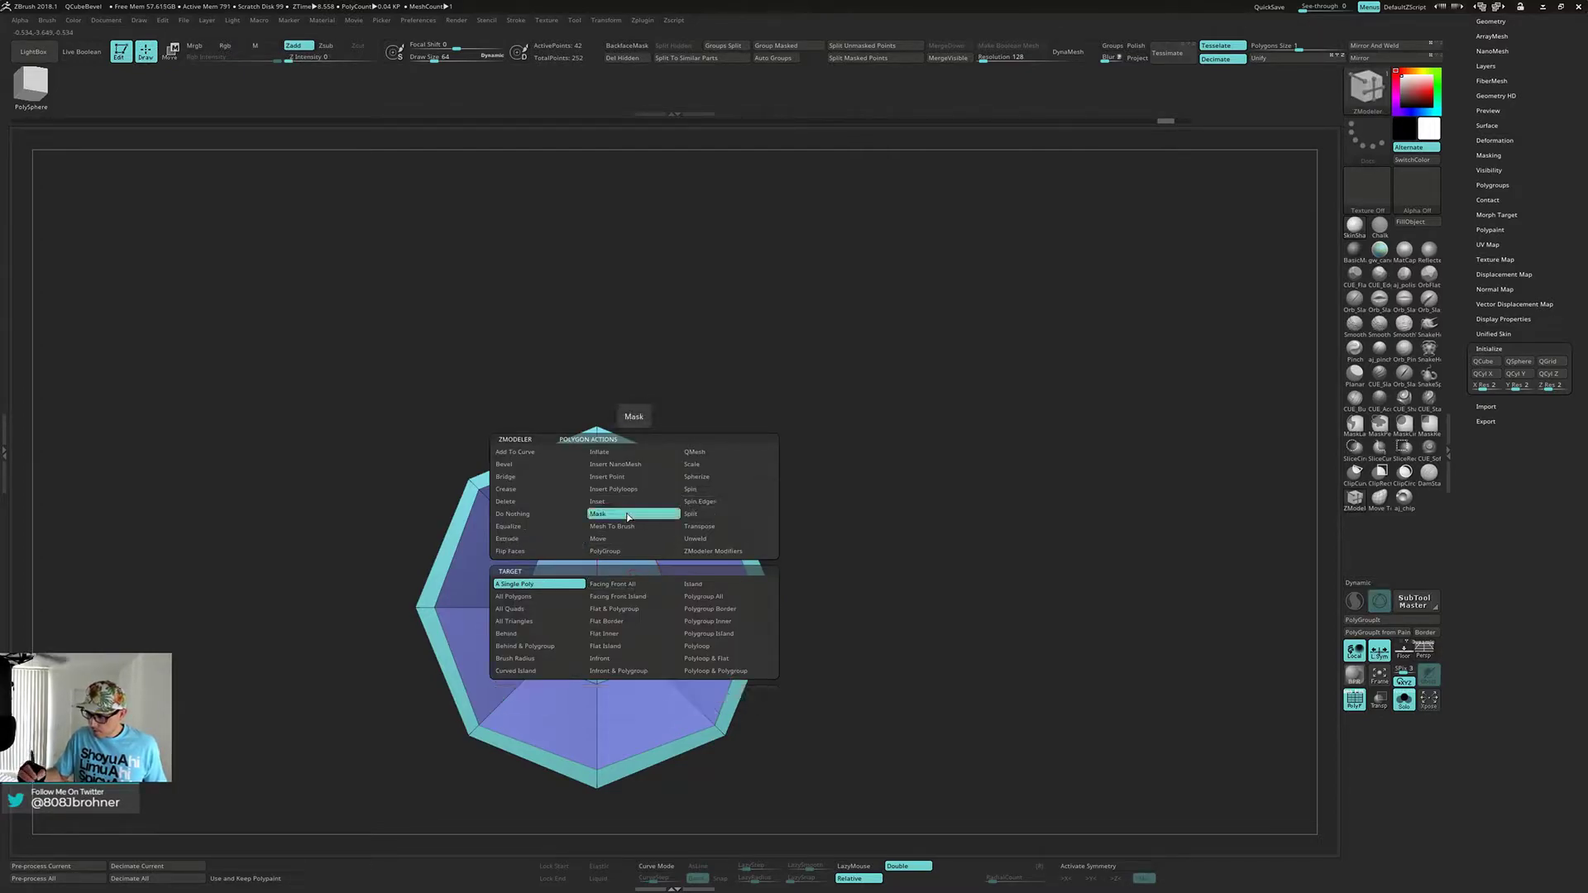
{"action": "key", "text": "ctrl"}
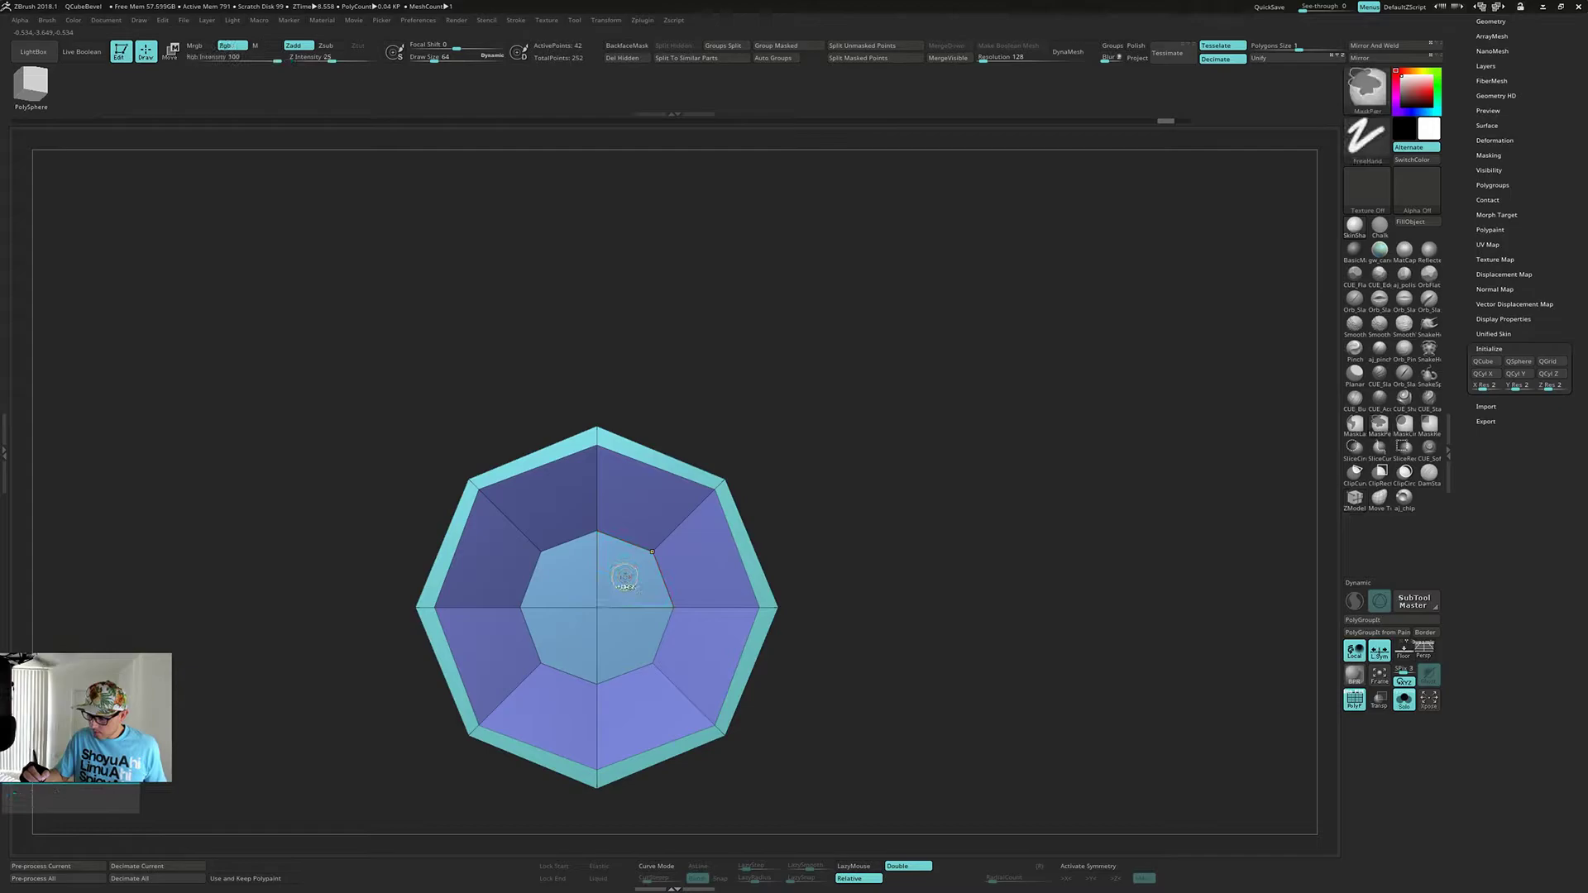
{"action": "left_click", "coordinate": [625, 581]}
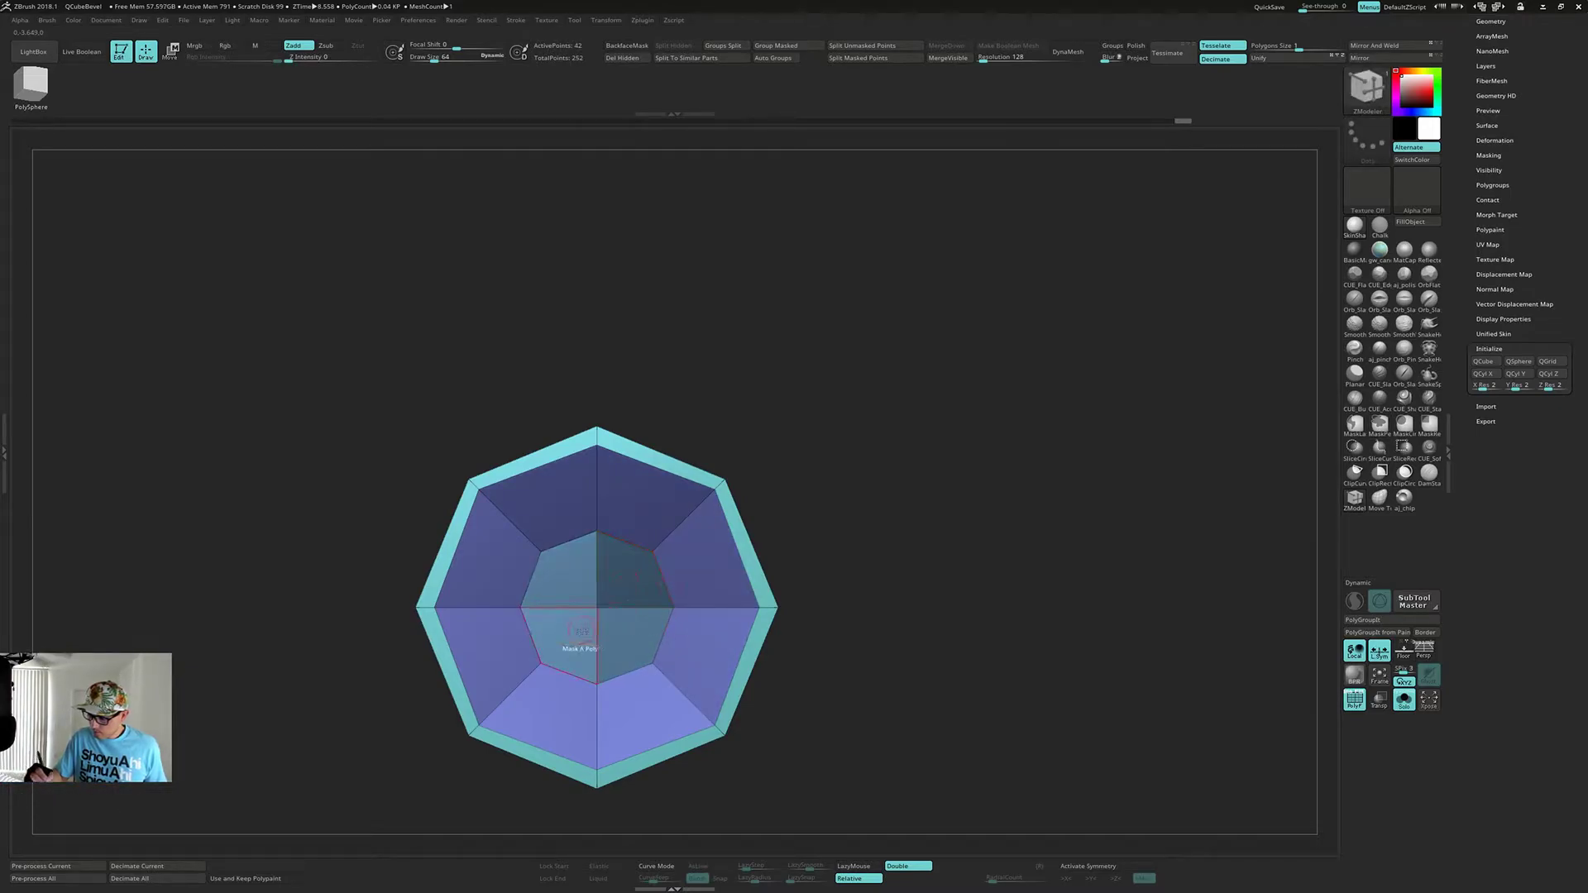
{"action": "left_click", "coordinate": [581, 631]}
{"action": "left_click", "coordinate": [571, 578]}
{"action": "left_click", "coordinate": [630, 634]}
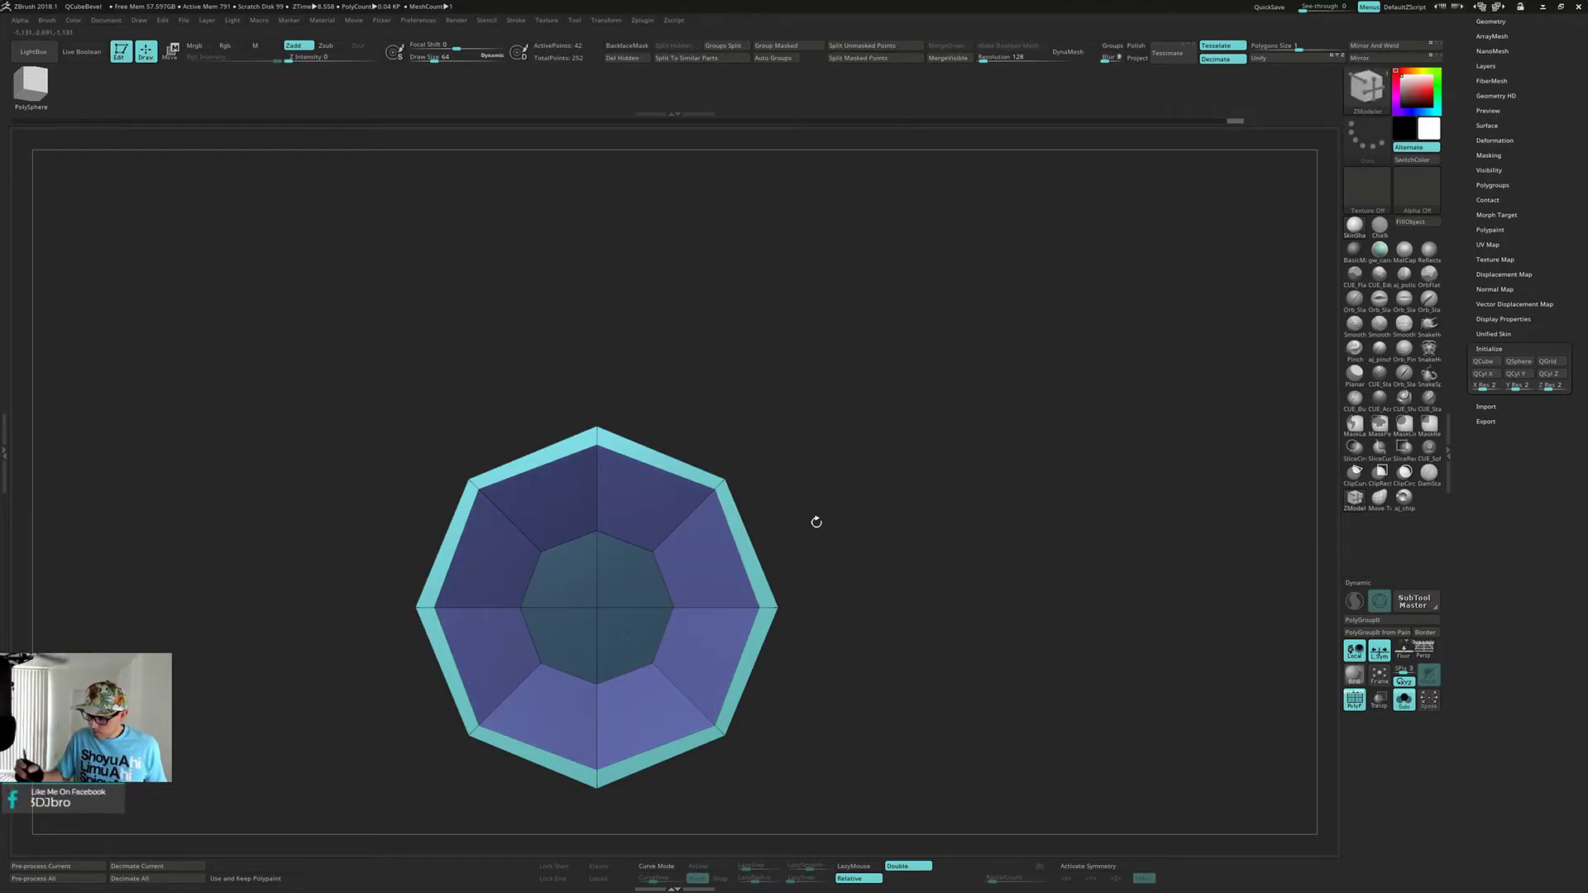
{"action": "left_click", "coordinate": [884, 539], "text": "ctrl"}
- Scale up the unmasked ceiling of the roof hollow to widen the cavity
{"action": "left_click_drag", "start_coordinate": [885, 546], "coordinate": [862, 517]}
{"action": "key", "text": "w"}
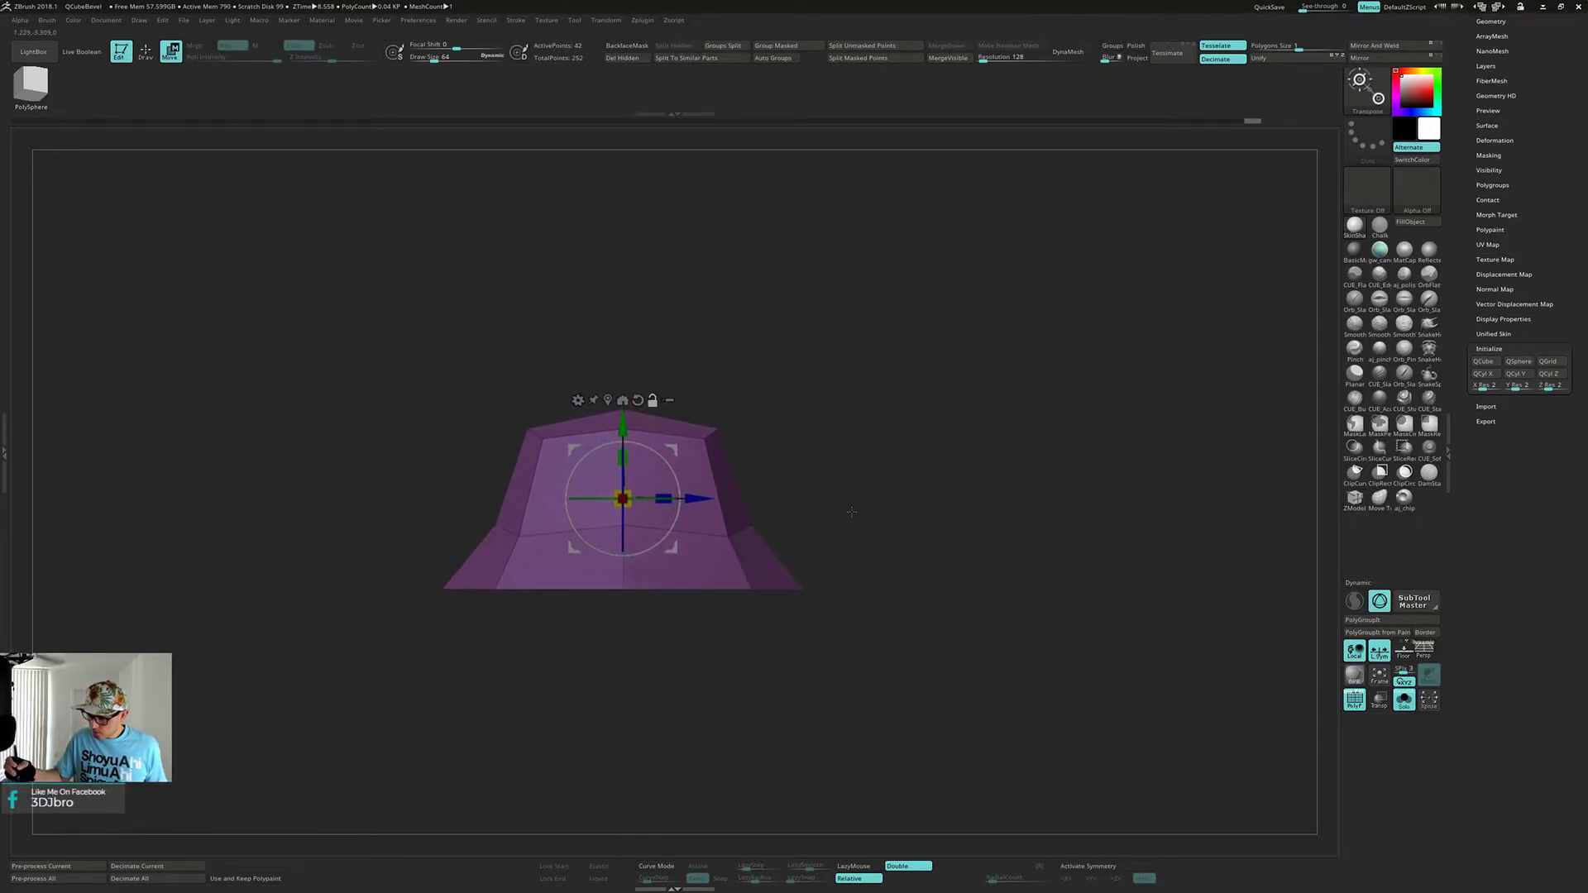
{"action": "left_click_drag", "start_coordinate": [664, 473], "coordinate": [666, 469]}
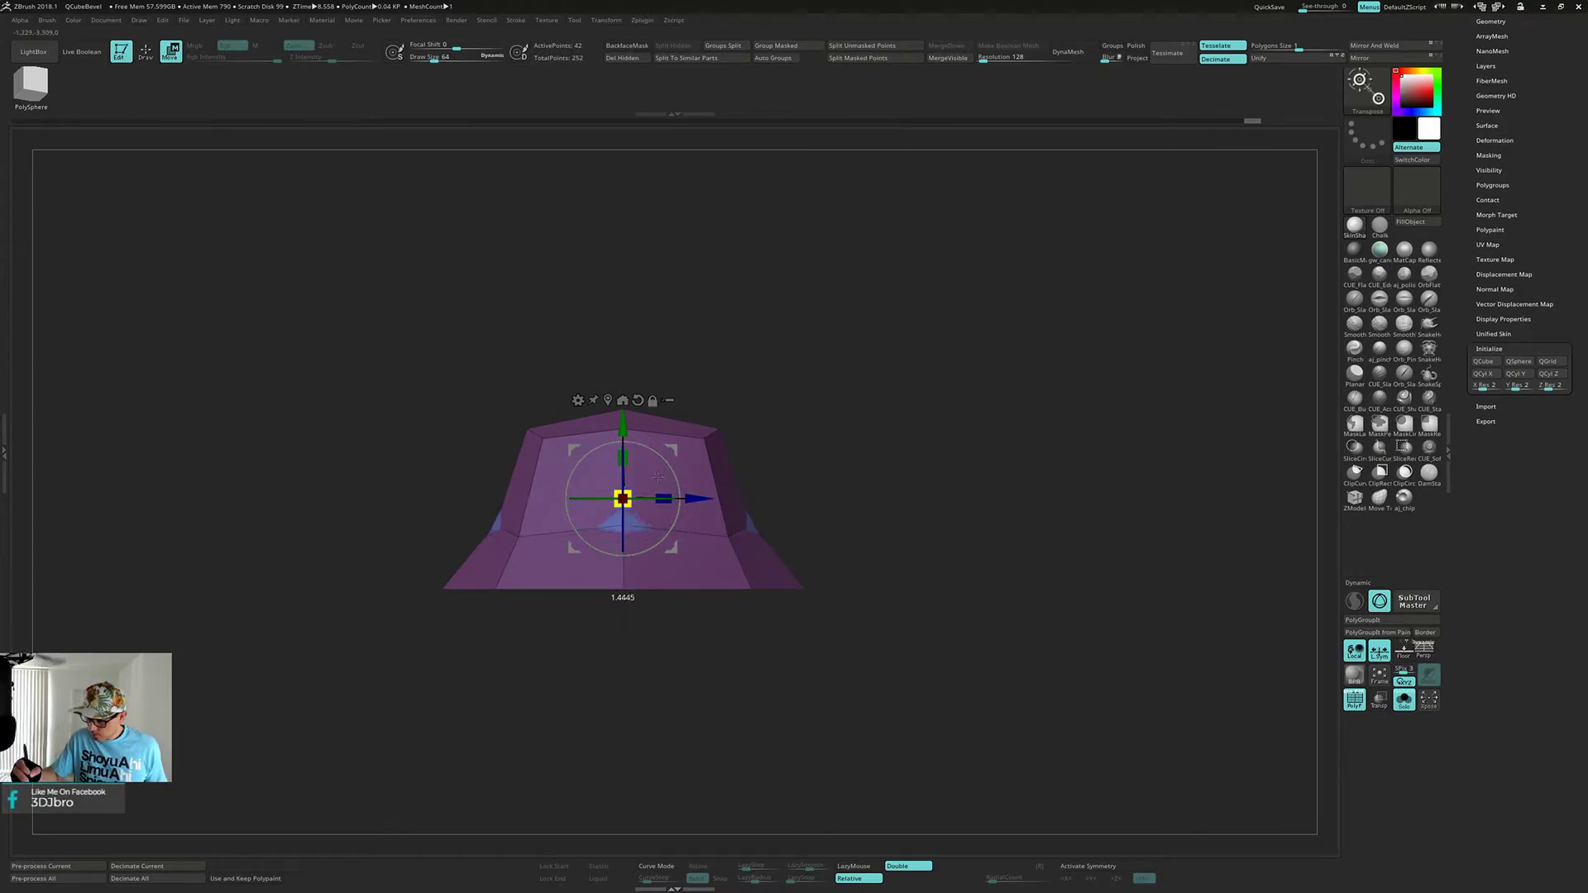
{"action": "left_click_drag", "start_coordinate": [814, 443], "coordinate": [817, 339]}
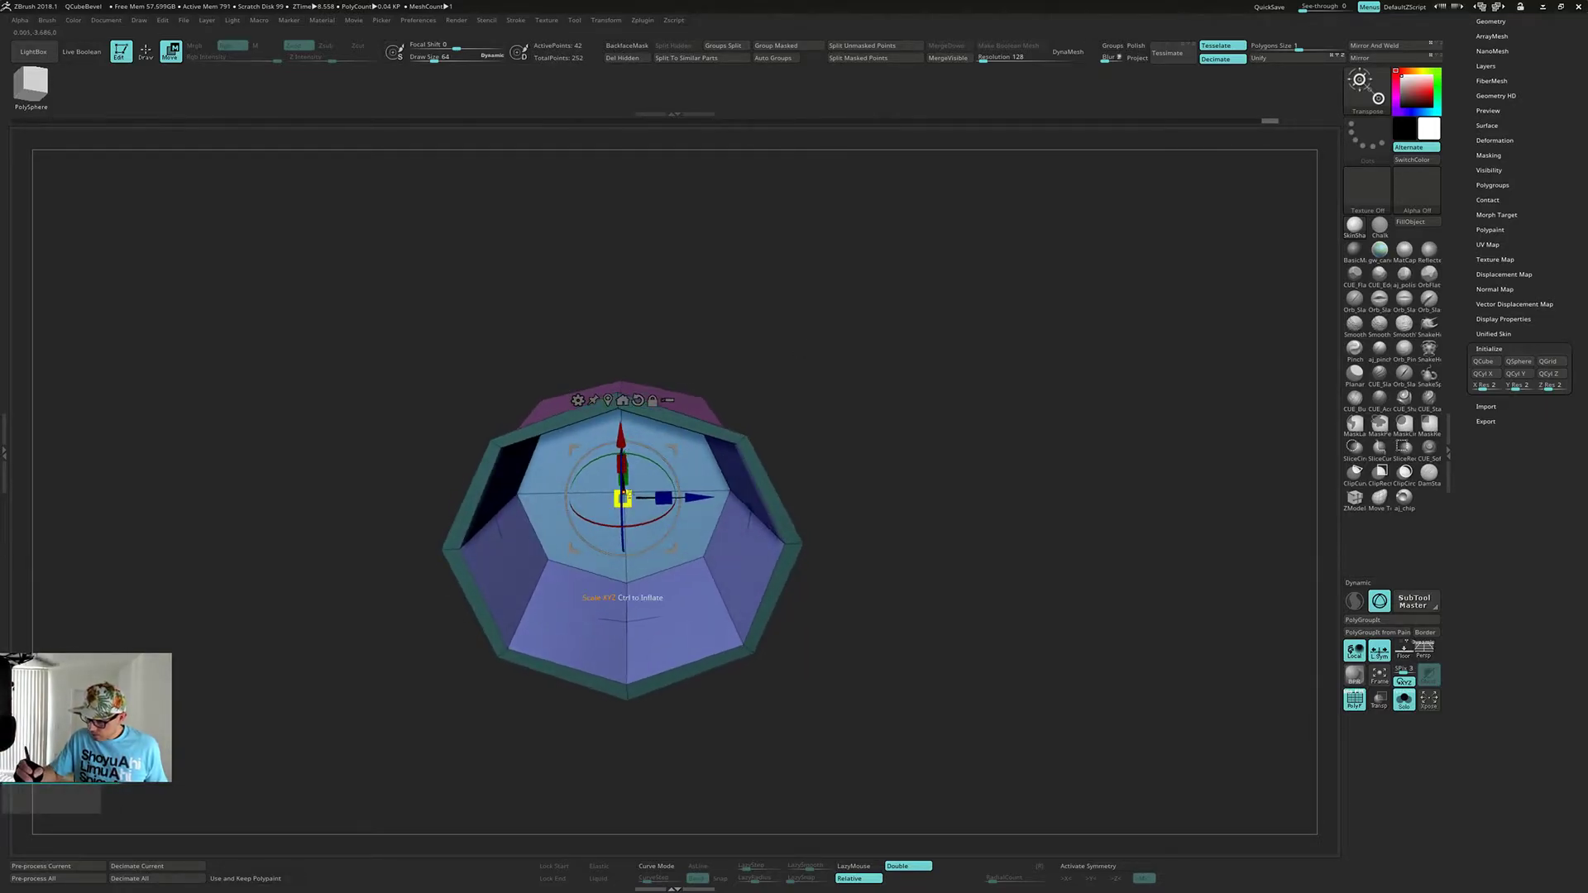
- Show the lantern body with the roof and examine from below how the hollow fits over the frame's top
{"action": "left_click_drag", "start_coordinate": [886, 553], "coordinate": [836, 536]}
{"action": "key", "text": "alt+s"}
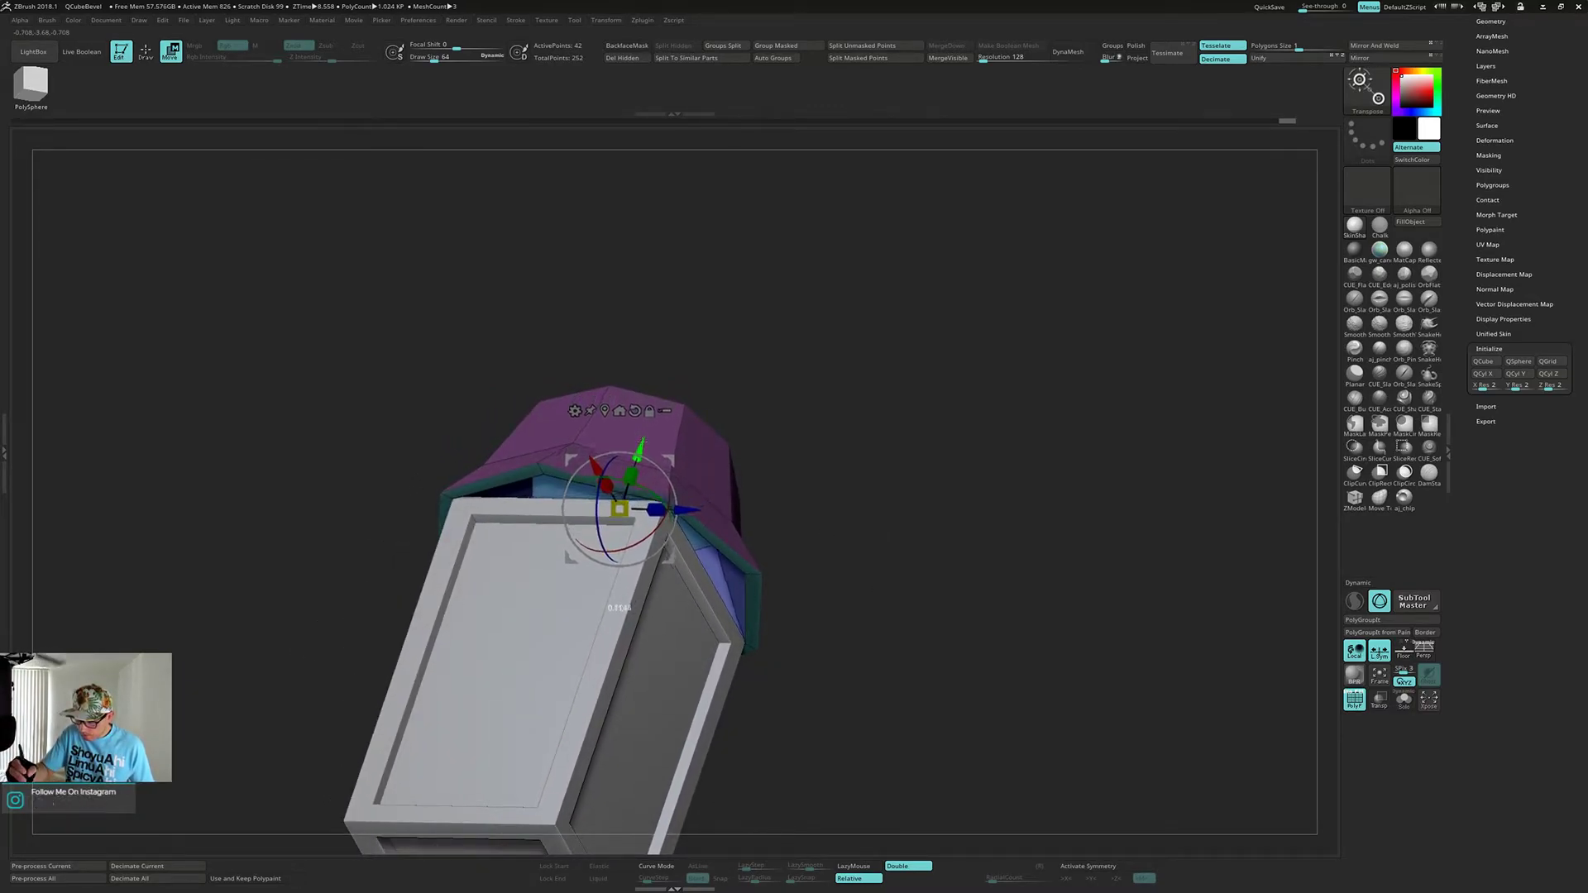
{"action": "left_click_drag", "start_coordinate": [810, 485], "coordinate": [752, 480]}
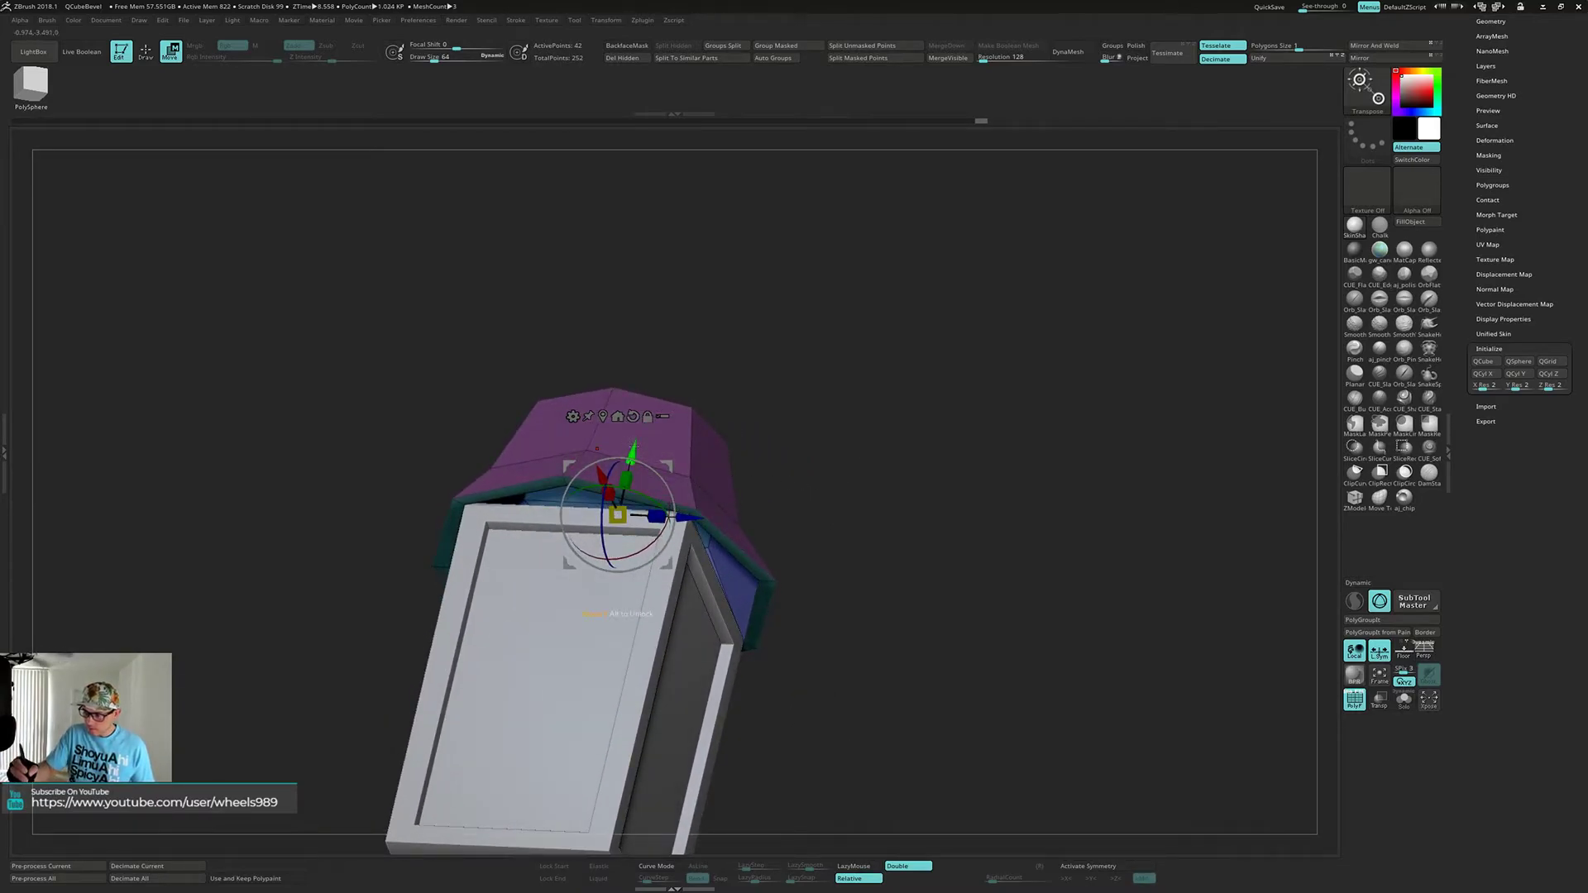
{"action": "mouse_move", "coordinate": [852, 530]}
{"action": "left_mouse_down"}
{"action": "mouse_move", "coordinate": [890, 497]}
{"action": "mouse_move", "coordinate": [866, 520]}
{"action": "left_mouse_up"}
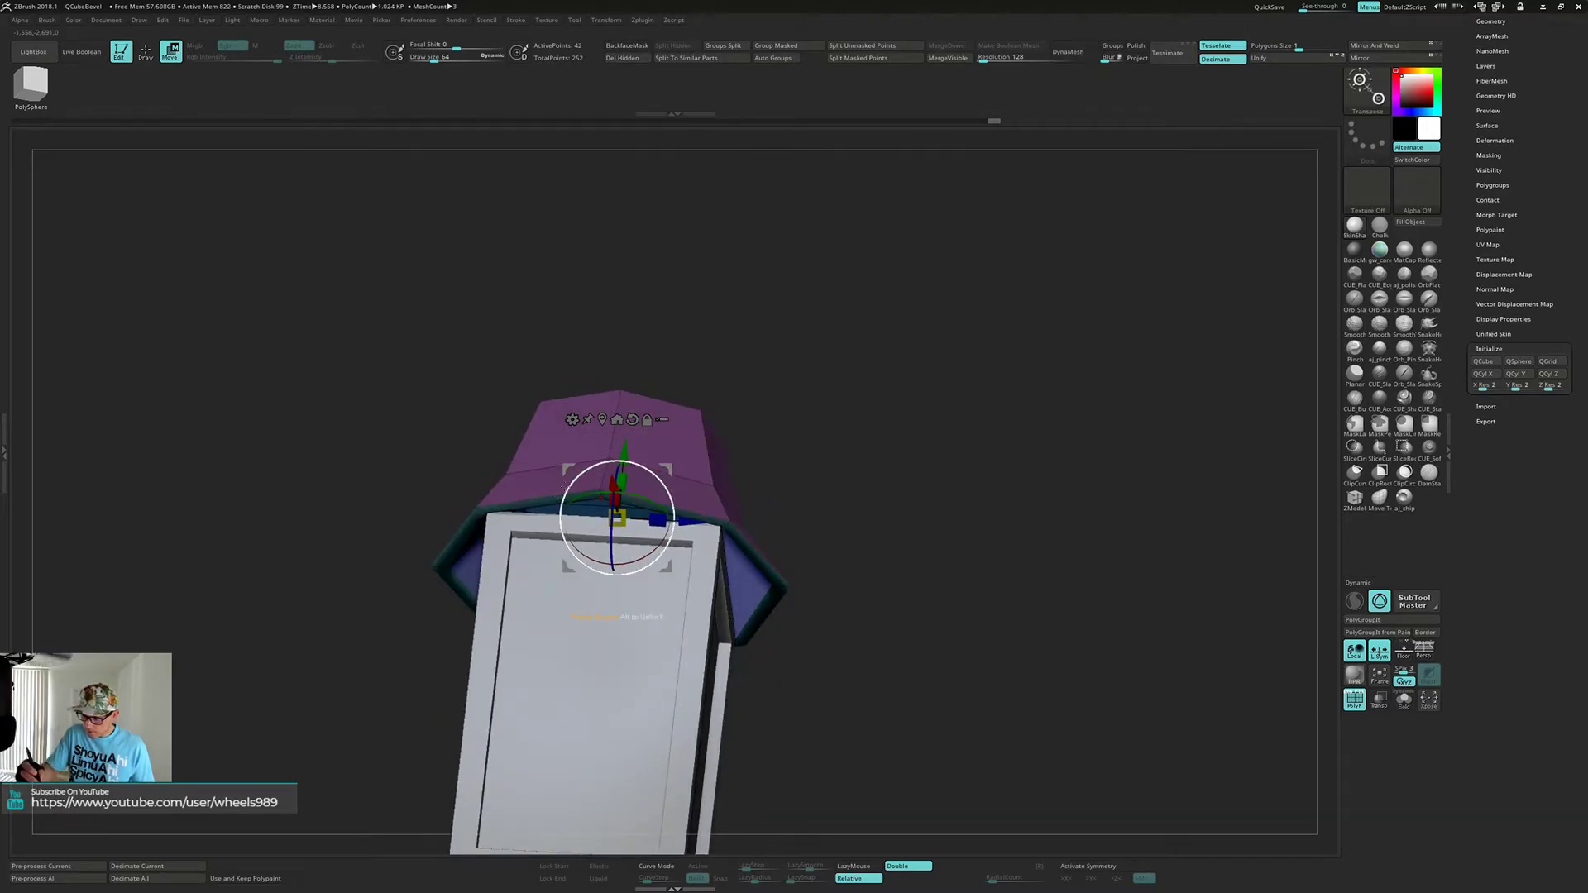
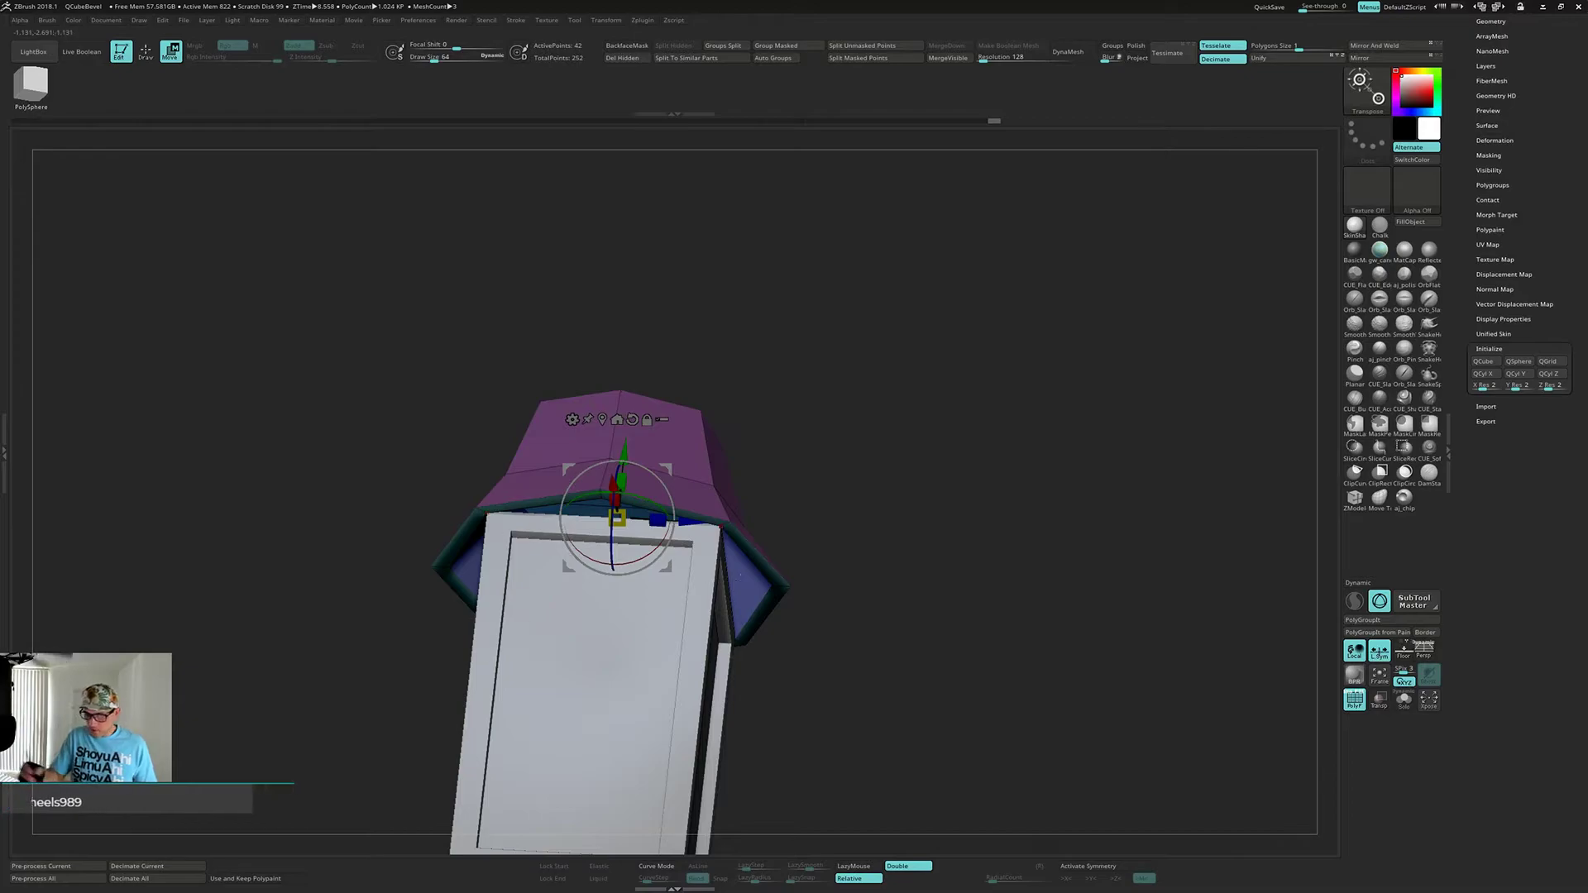
{"action": "key", "text": "shift+f"}
{"action": "mouse_move", "coordinate": [947, 658]}
{"action": "left_mouse_down"}
{"action": "mouse_move", "coordinate": [971, 529]}
{"action": "mouse_move", "coordinate": [943, 531]}
{"action": "mouse_move", "coordinate": [975, 503]}
{"action": "mouse_move", "coordinate": [954, 595]}
{"action": "mouse_move", "coordinate": [944, 565]}
{"action": "mouse_move", "coordinate": [967, 536]}
{"action": "mouse_move", "coordinate": [935, 576]}
{"action": "mouse_move", "coordinate": [915, 524]}
{"action": "left_mouse_up"}
{"action": "key", "text": "q"}
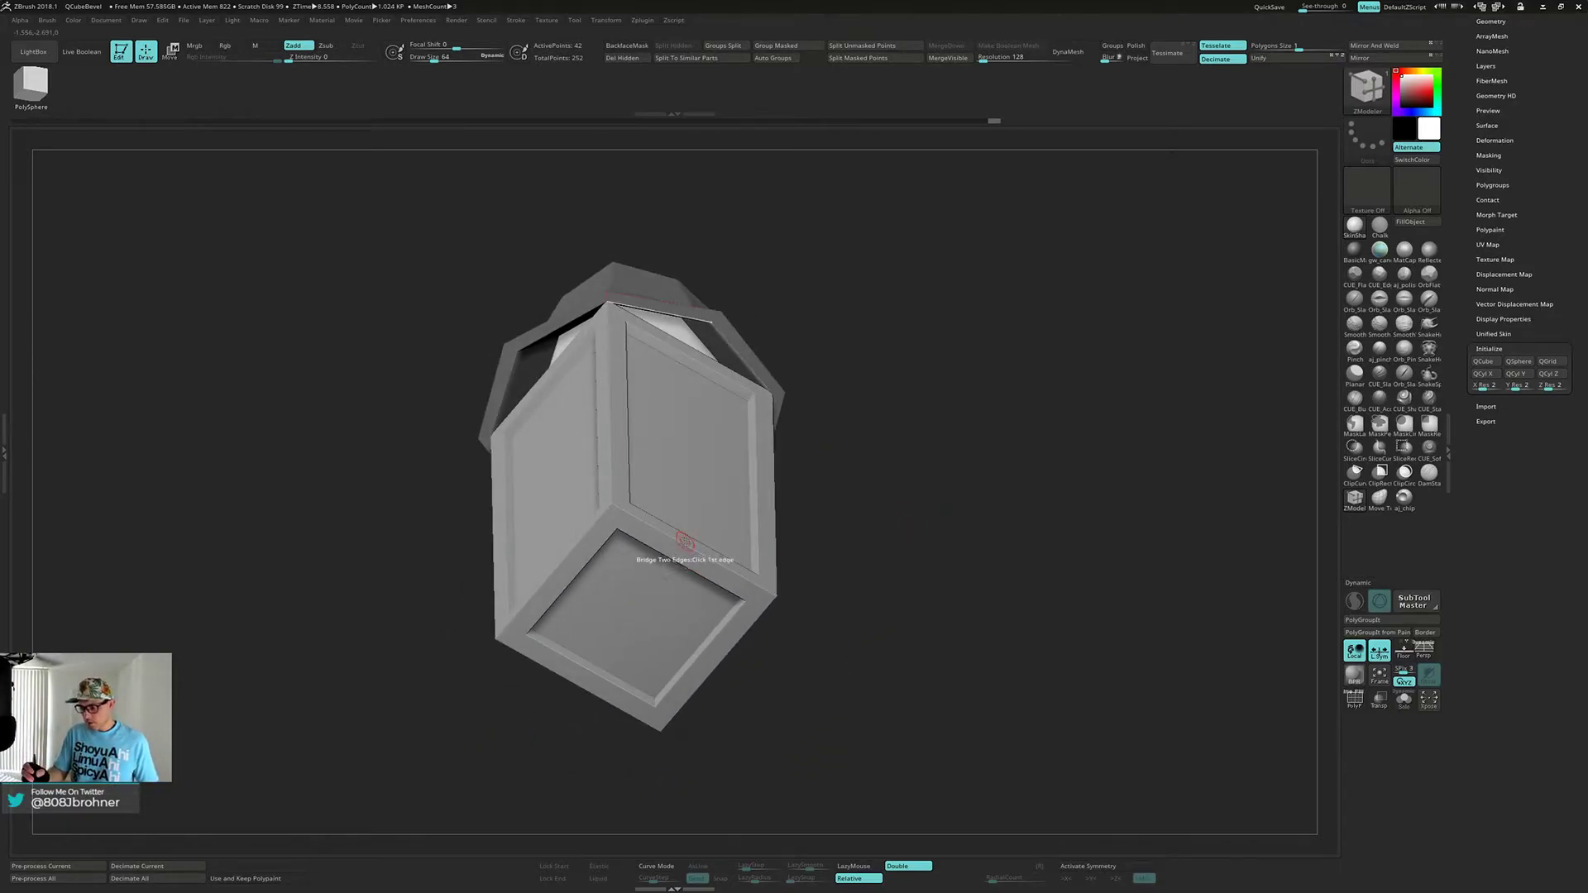
{"action": "right_click_drag", "start_coordinate": [694, 561], "coordinate": [684, 615]}
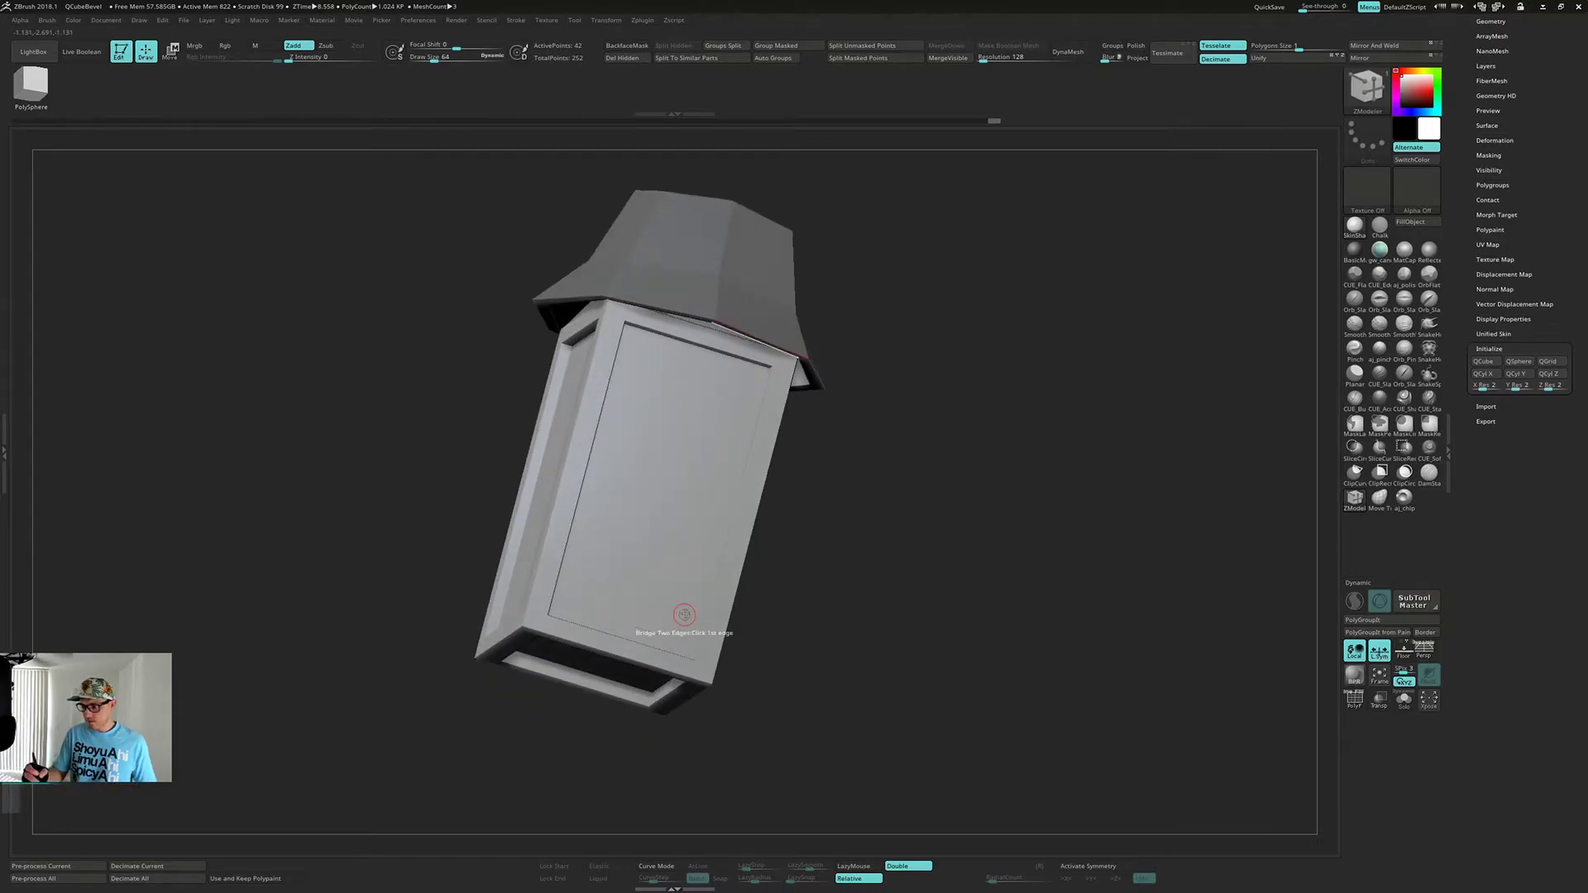
- Select the lantern frame subtool with its wireframe displayed, face it from the front, and activate X symmetry
{"action": "left_click", "coordinate": [744, 535], "text": "alt"}
{"action": "key", "text": "shift+f"}
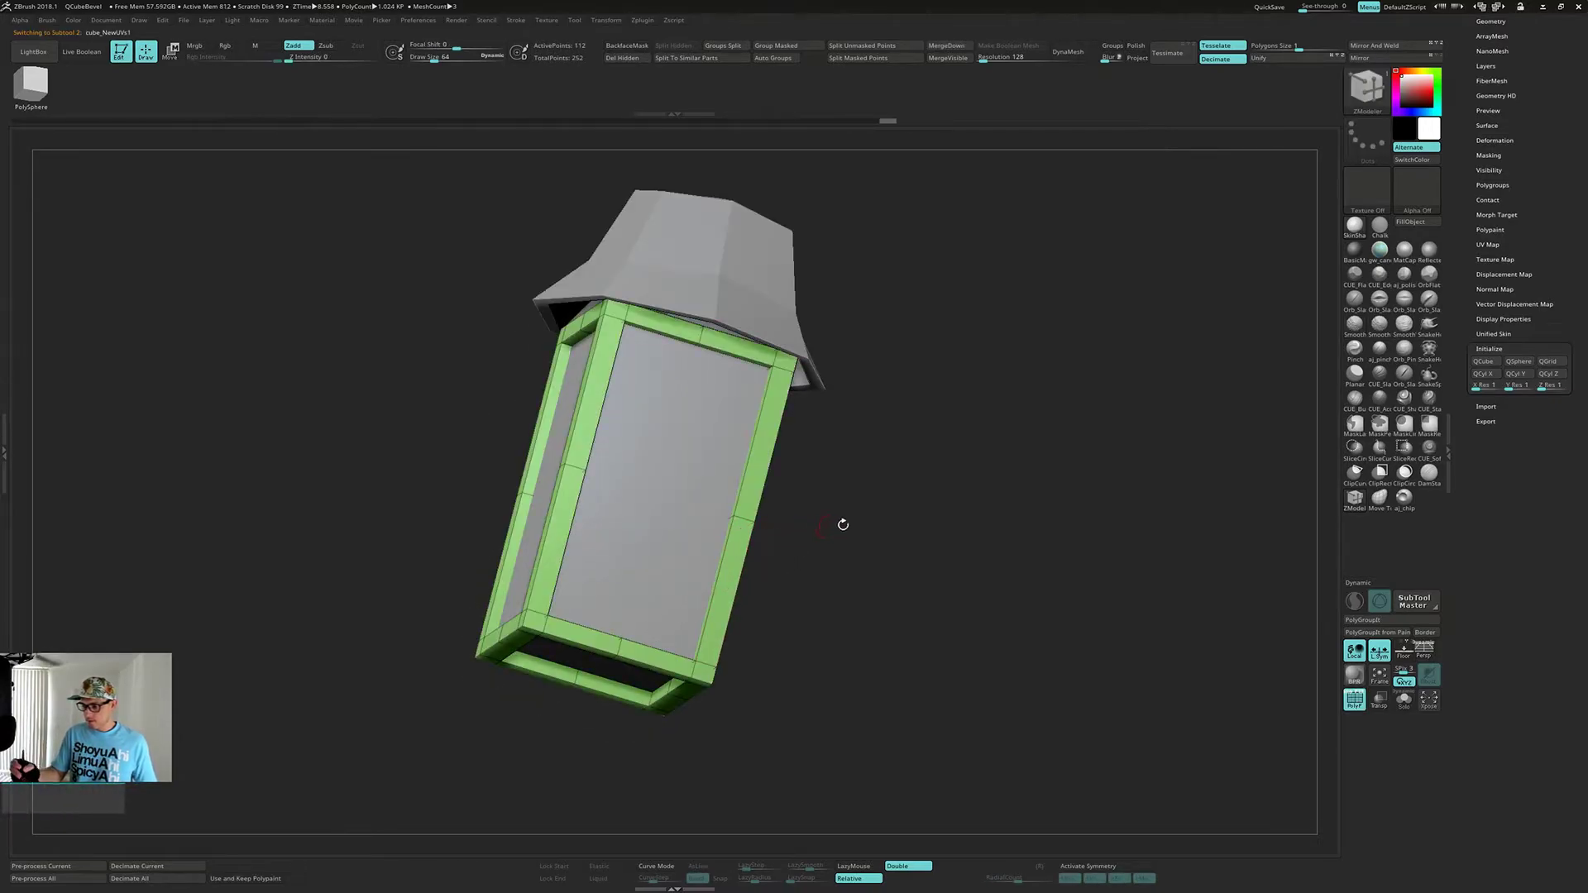
{"action": "left_click_drag", "start_coordinate": [830, 525], "coordinate": [842, 532], "text": "shift"}
{"action": "mouse_move", "coordinate": [956, 589]}
{"action": "left_mouse_down"}
{"action": "mouse_move", "coordinate": [936, 575]}
{"action": "mouse_move", "coordinate": [982, 582]}
{"action": "mouse_move", "coordinate": [955, 580]}
{"action": "left_mouse_up"}
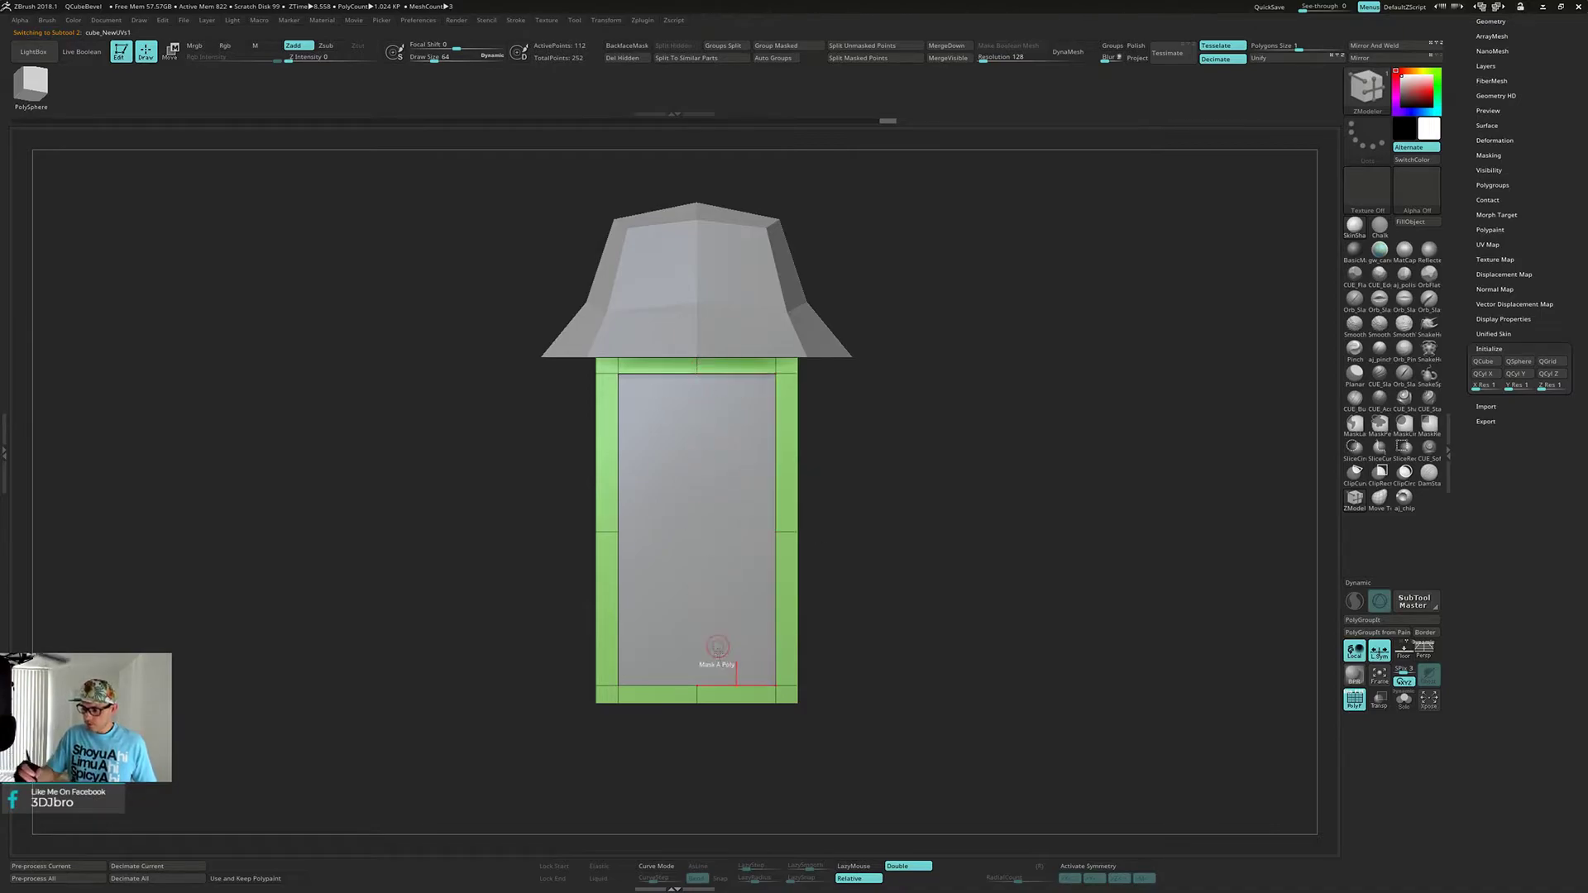
{"action": "right_click_drag", "start_coordinate": [719, 547], "coordinate": [785, 526]}
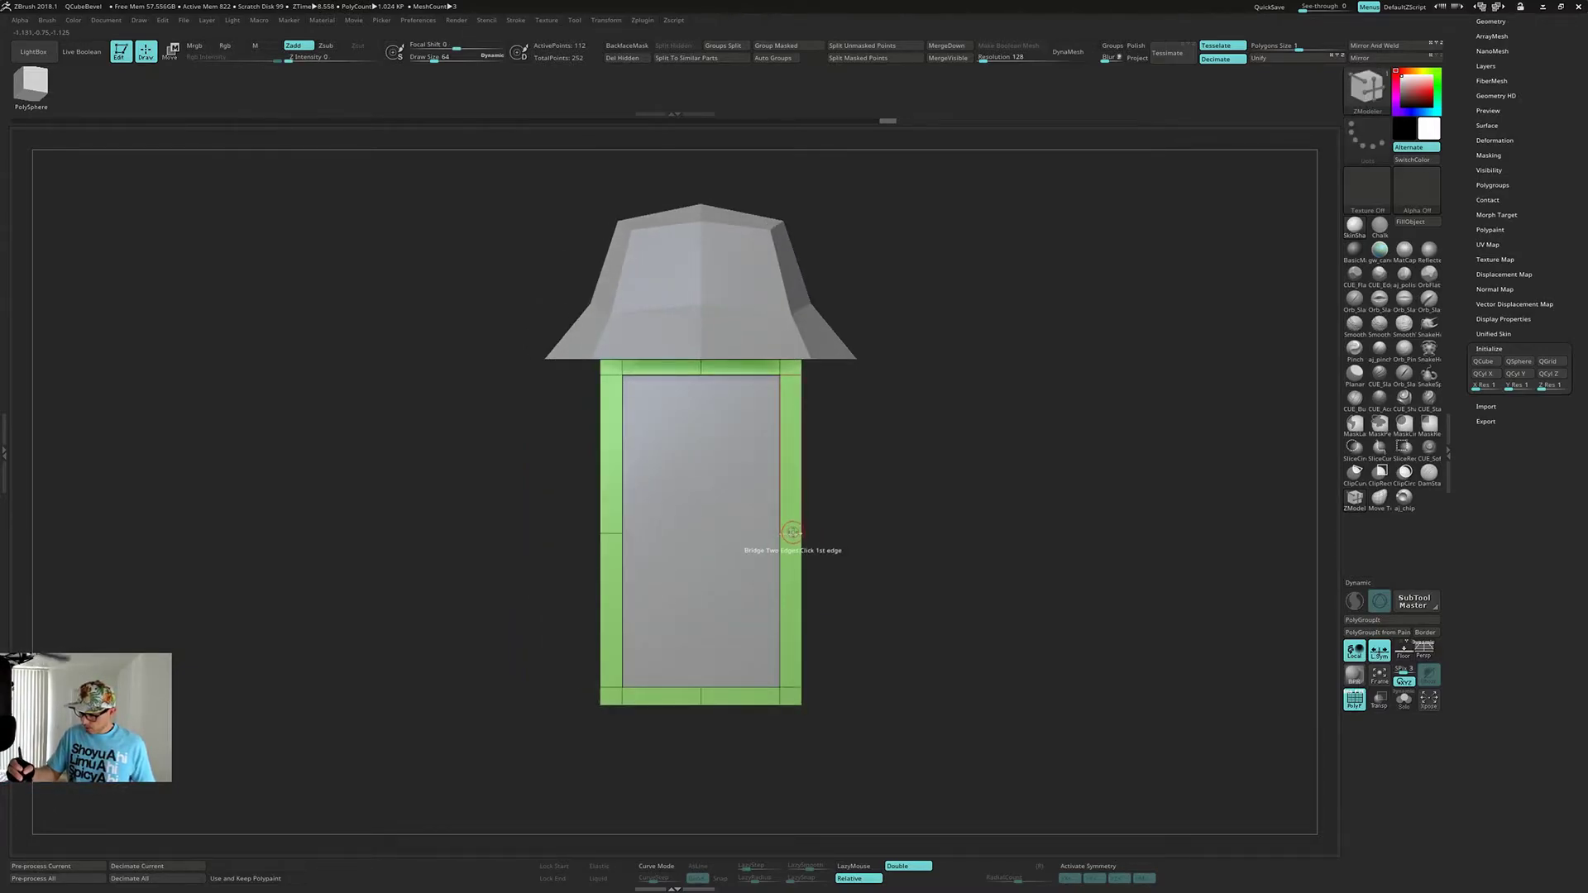
{"action": "key", "text": "x"}
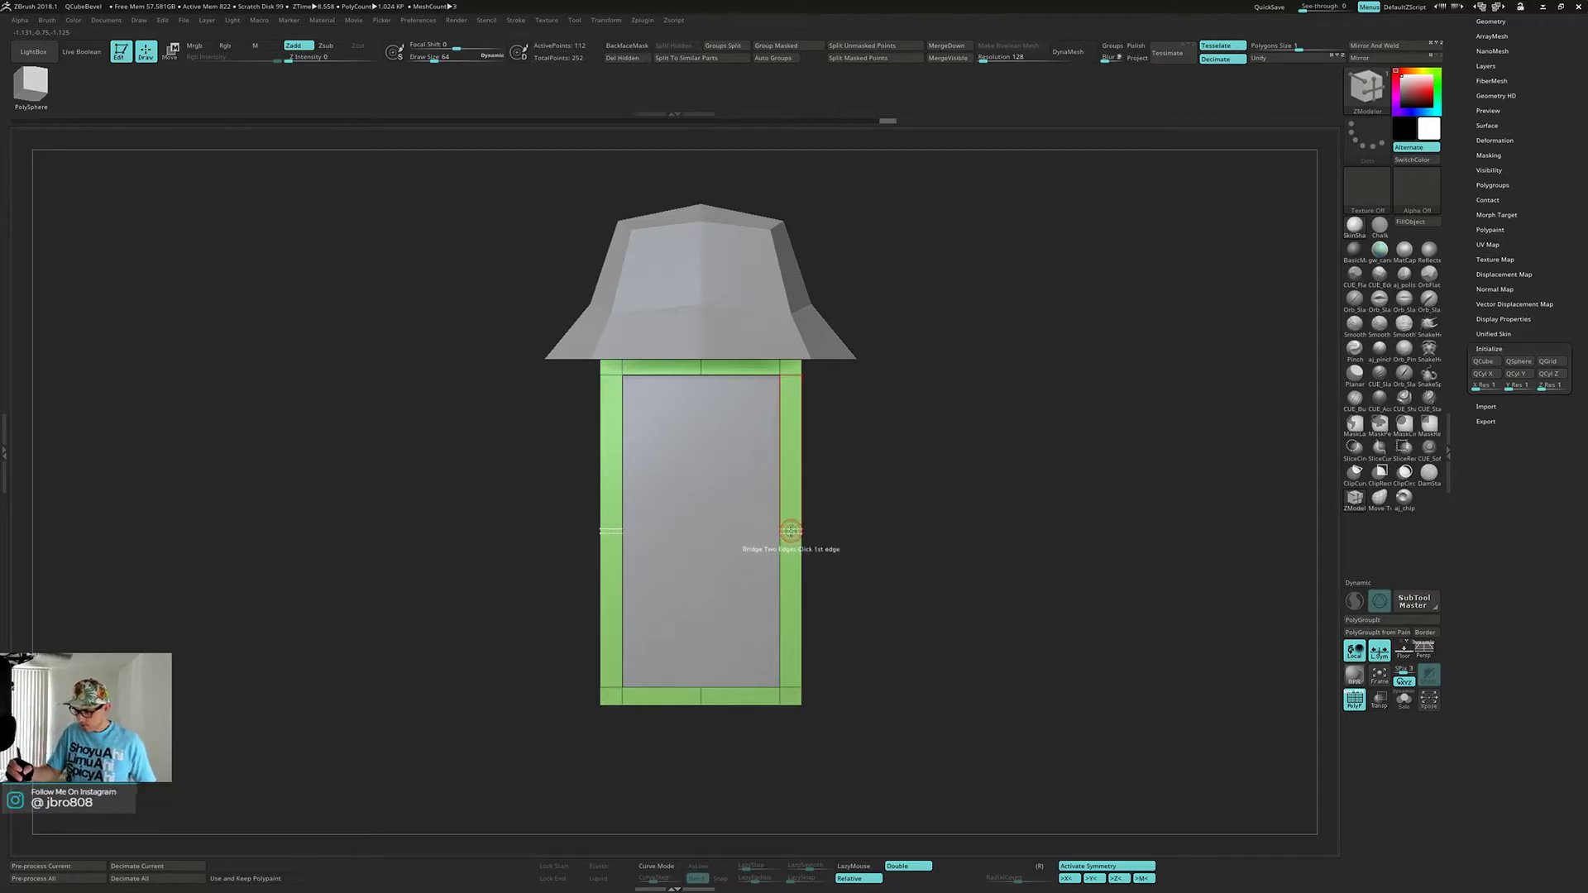
- Delete the edge loop at mid-height of the frame's vertical posts using the ZModeler edge Insert action
{"action": "key", "text": "space"}
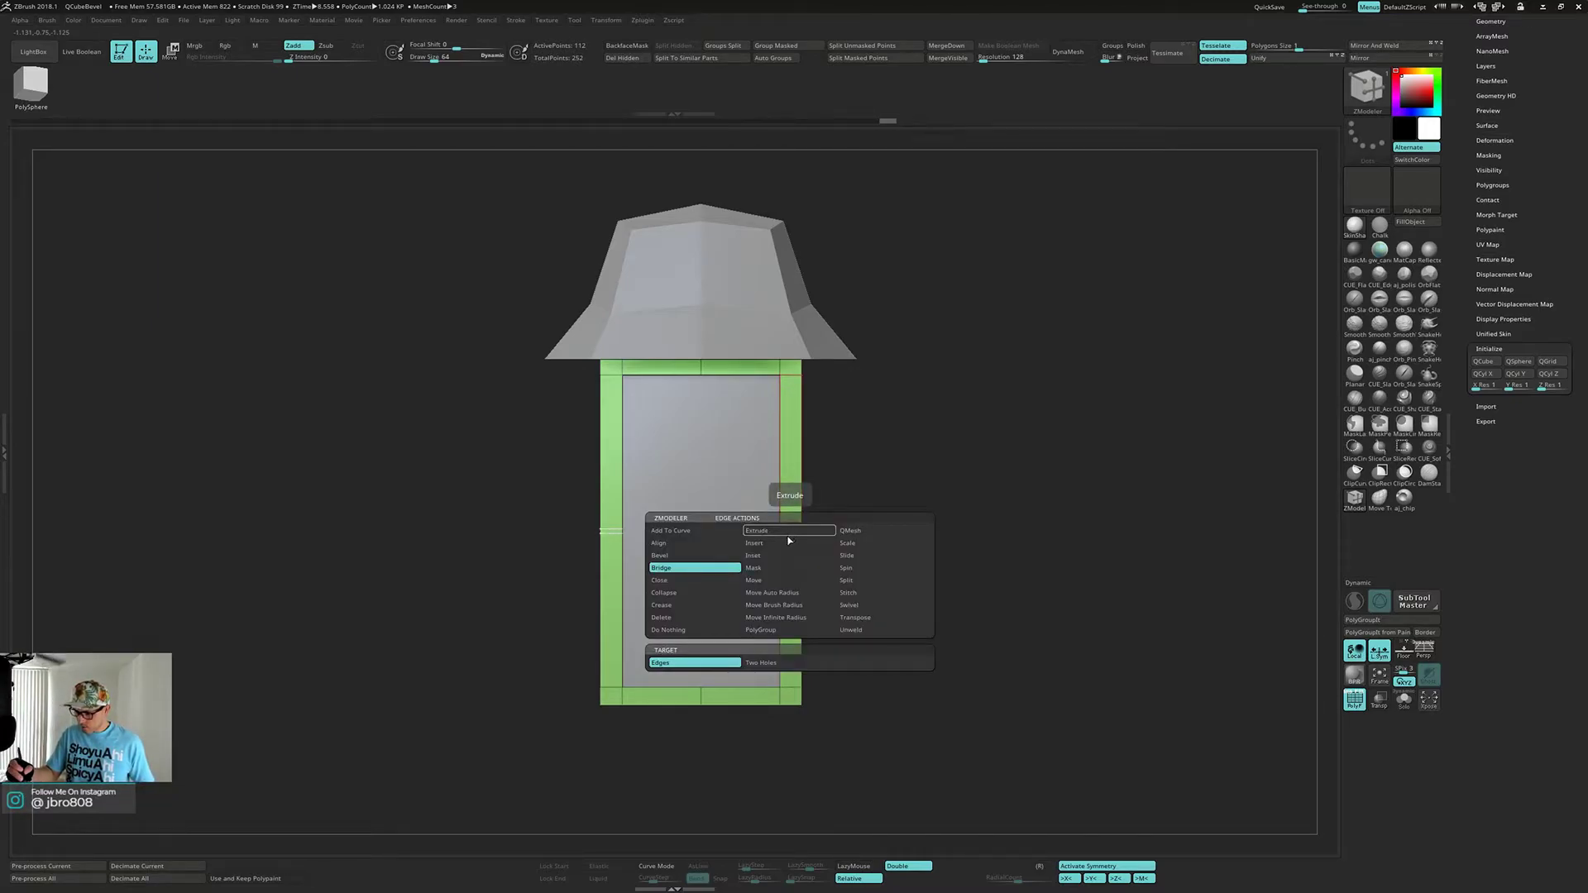
{"action": "left_click", "coordinate": [786, 544]}
{"action": "left_click", "coordinate": [786, 532]}
{"action": "mouse_move", "coordinate": [786, 532]}
{"action": "right_mouse_down"}
{"action": "mouse_move", "coordinate": [813, 515]}
{"action": "mouse_move", "coordinate": [793, 525]}
{"action": "right_mouse_up"}
{"action": "left_click", "coordinate": [792, 536], "text": "alt"}
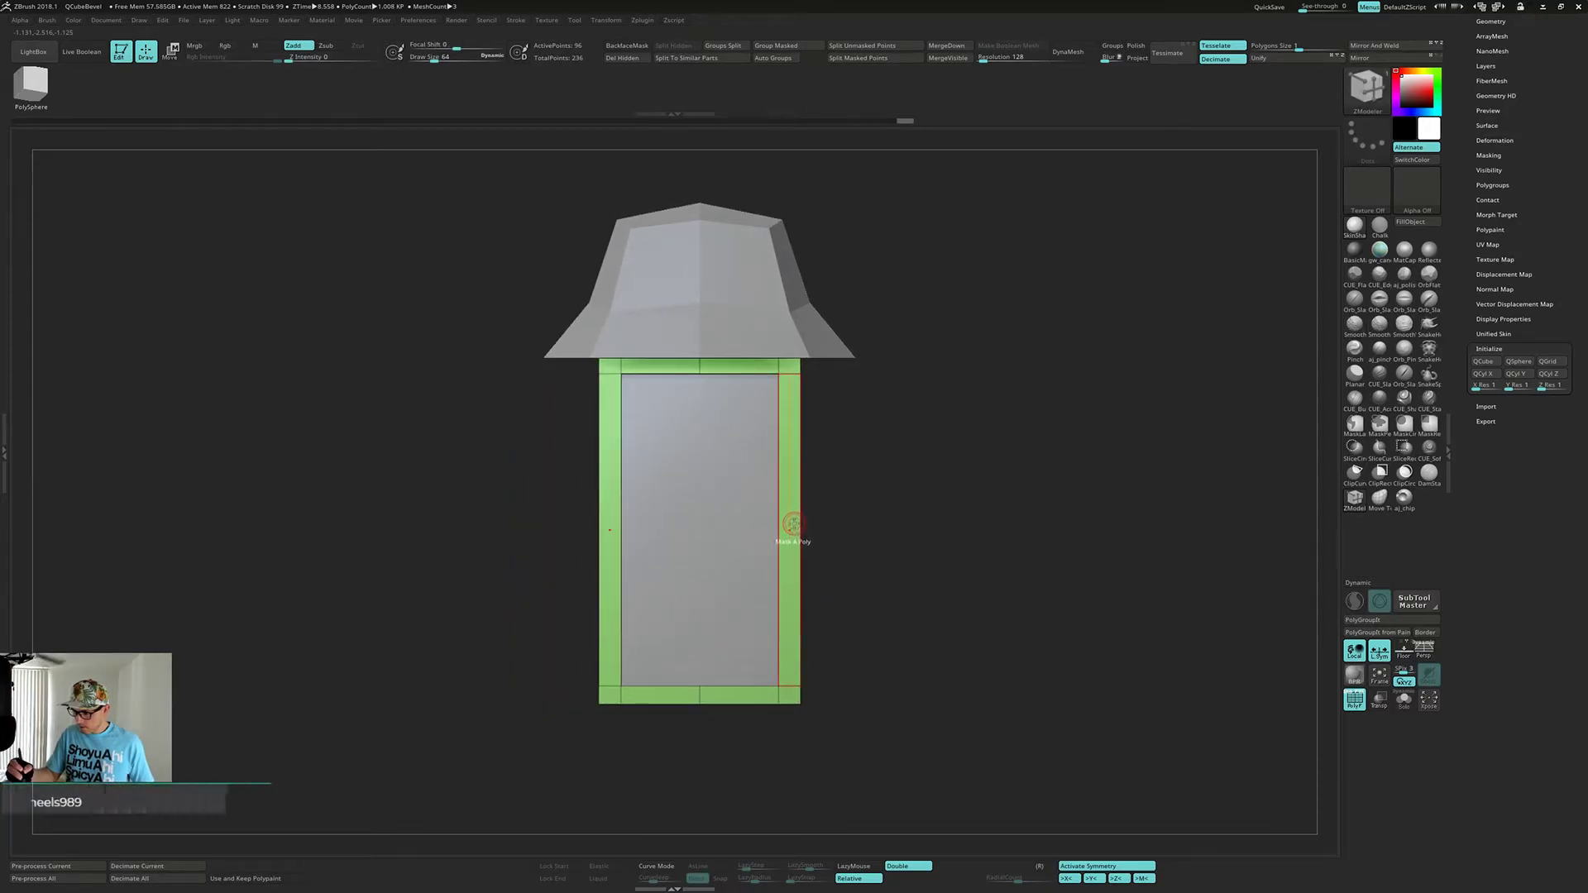
{"action": "mouse_move", "coordinate": [796, 525]}
{"action": "right_mouse_down"}
{"action": "mouse_move", "coordinate": [837, 508]}
{"action": "mouse_move", "coordinate": [813, 512]}
{"action": "right_mouse_up"}
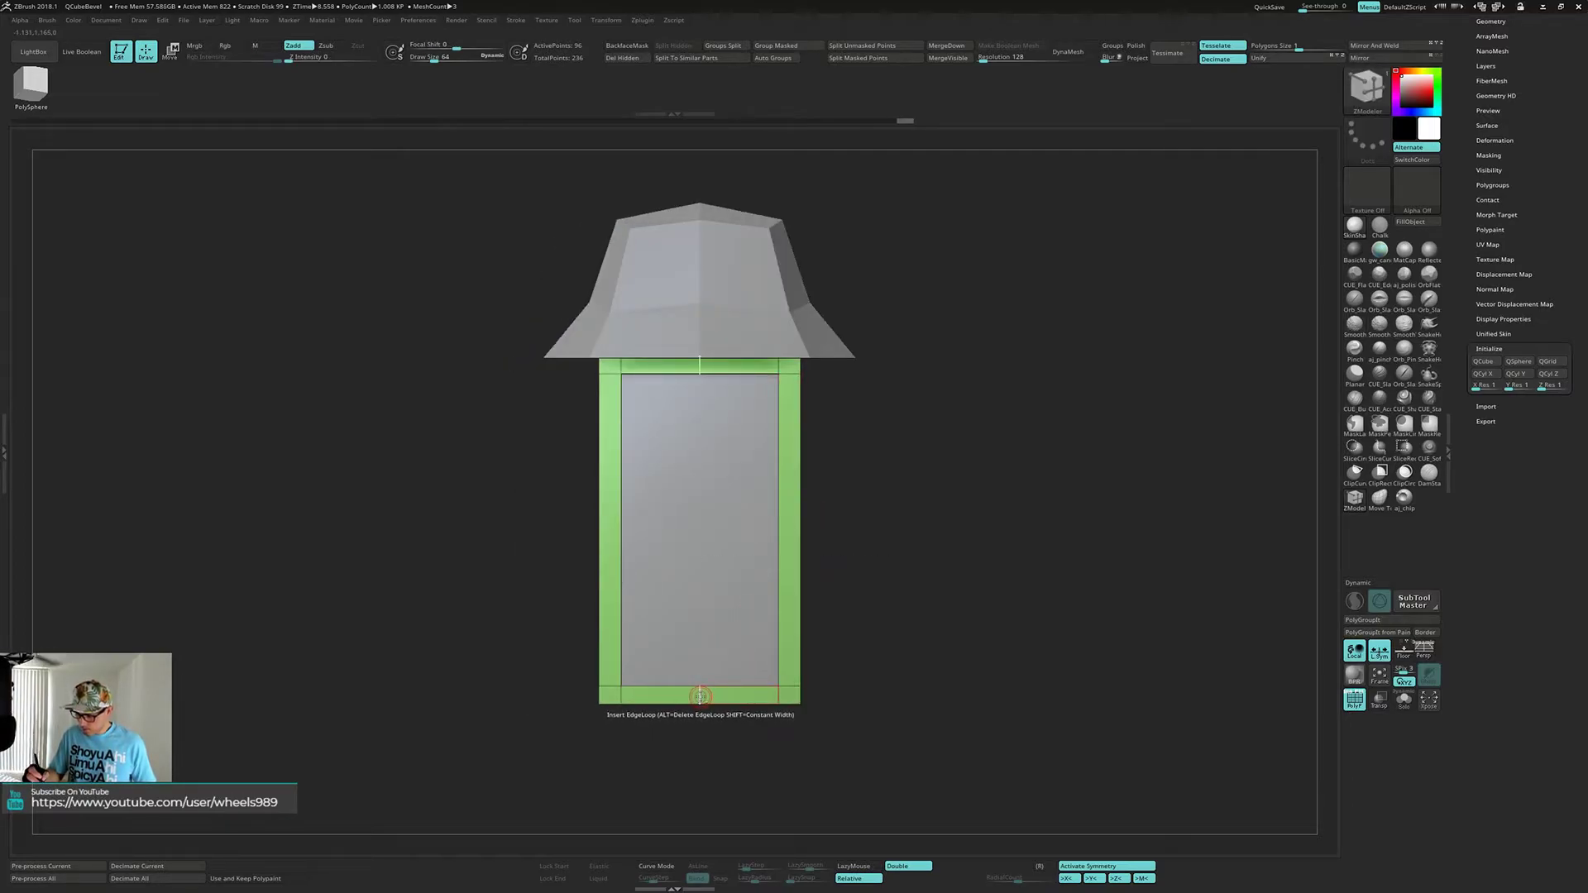
- Delete the edge loops at the middle of the frame's horizontal rails with the ZModeler edge Insert action
{"action": "right_click_drag", "start_coordinate": [702, 693], "coordinate": [632, 672]}
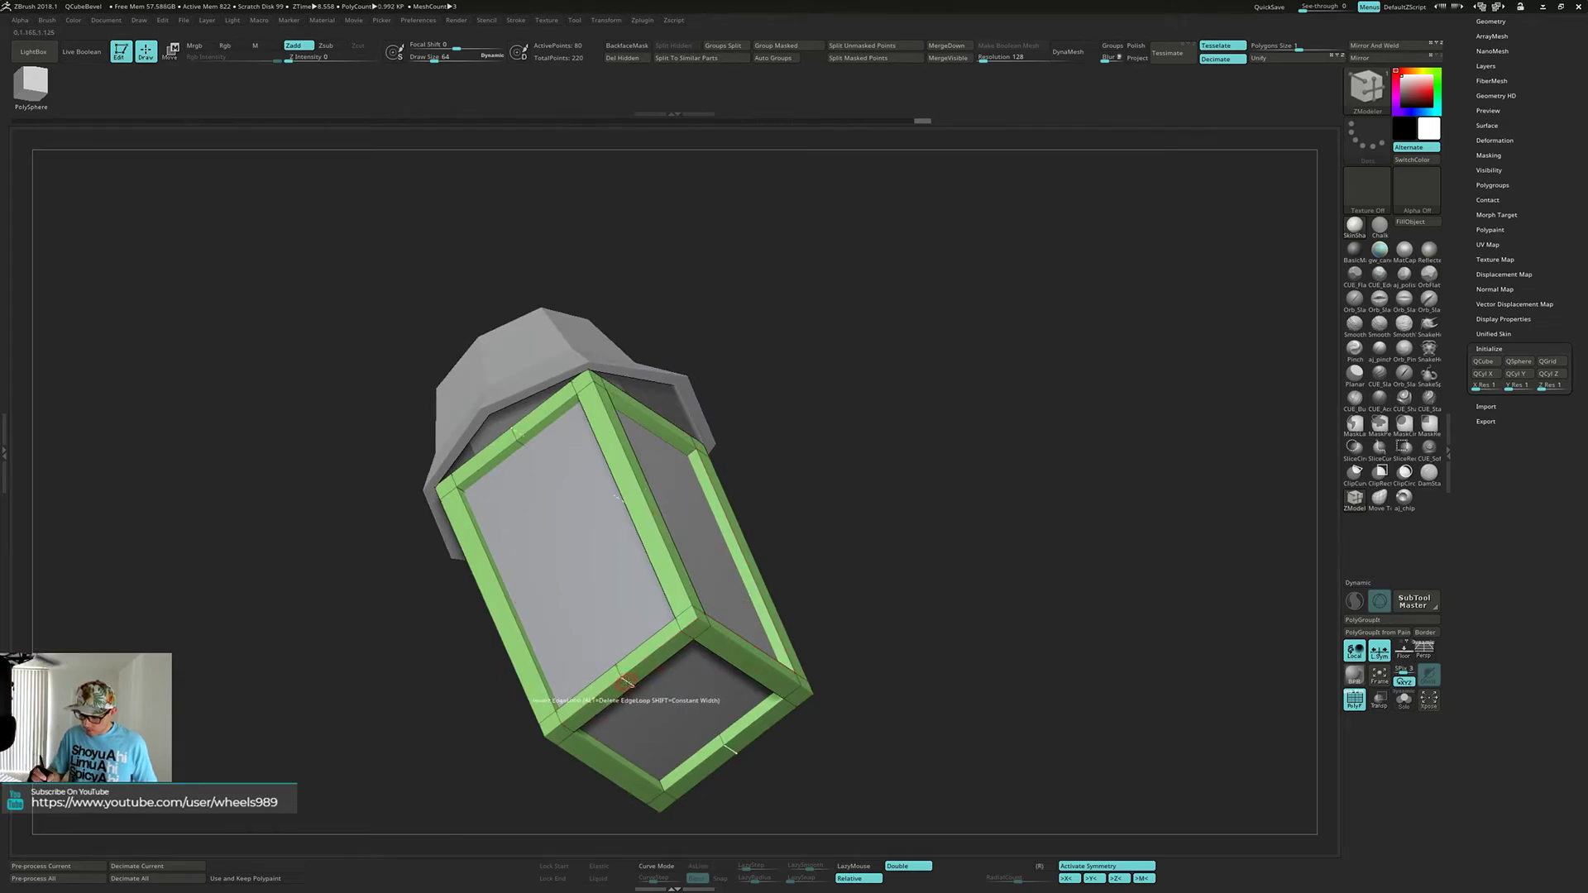
{"action": "mouse_move", "coordinate": [947, 593]}
{"action": "right_mouse_down", "text": "shift"}
{"action": "mouse_move", "coordinate": [933, 581]}
{"action": "mouse_move", "coordinate": [898, 600]}
{"action": "mouse_move", "coordinate": [911, 602]}
{"action": "right_mouse_up", "text": "shift"}
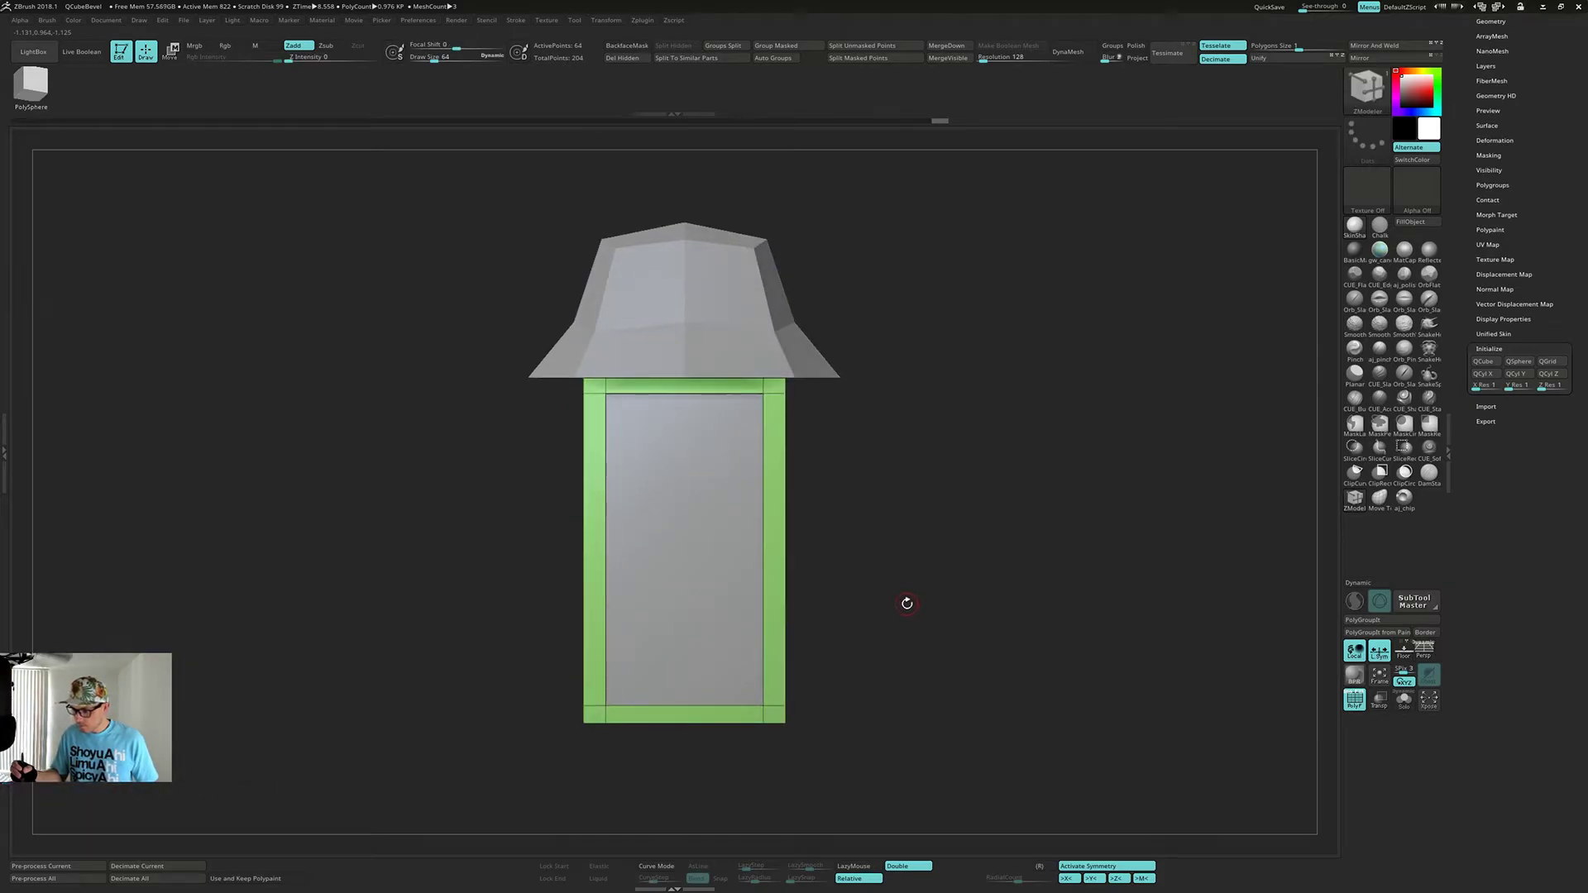
{"action": "right_click_drag", "start_coordinate": [776, 549], "coordinate": [765, 556]}
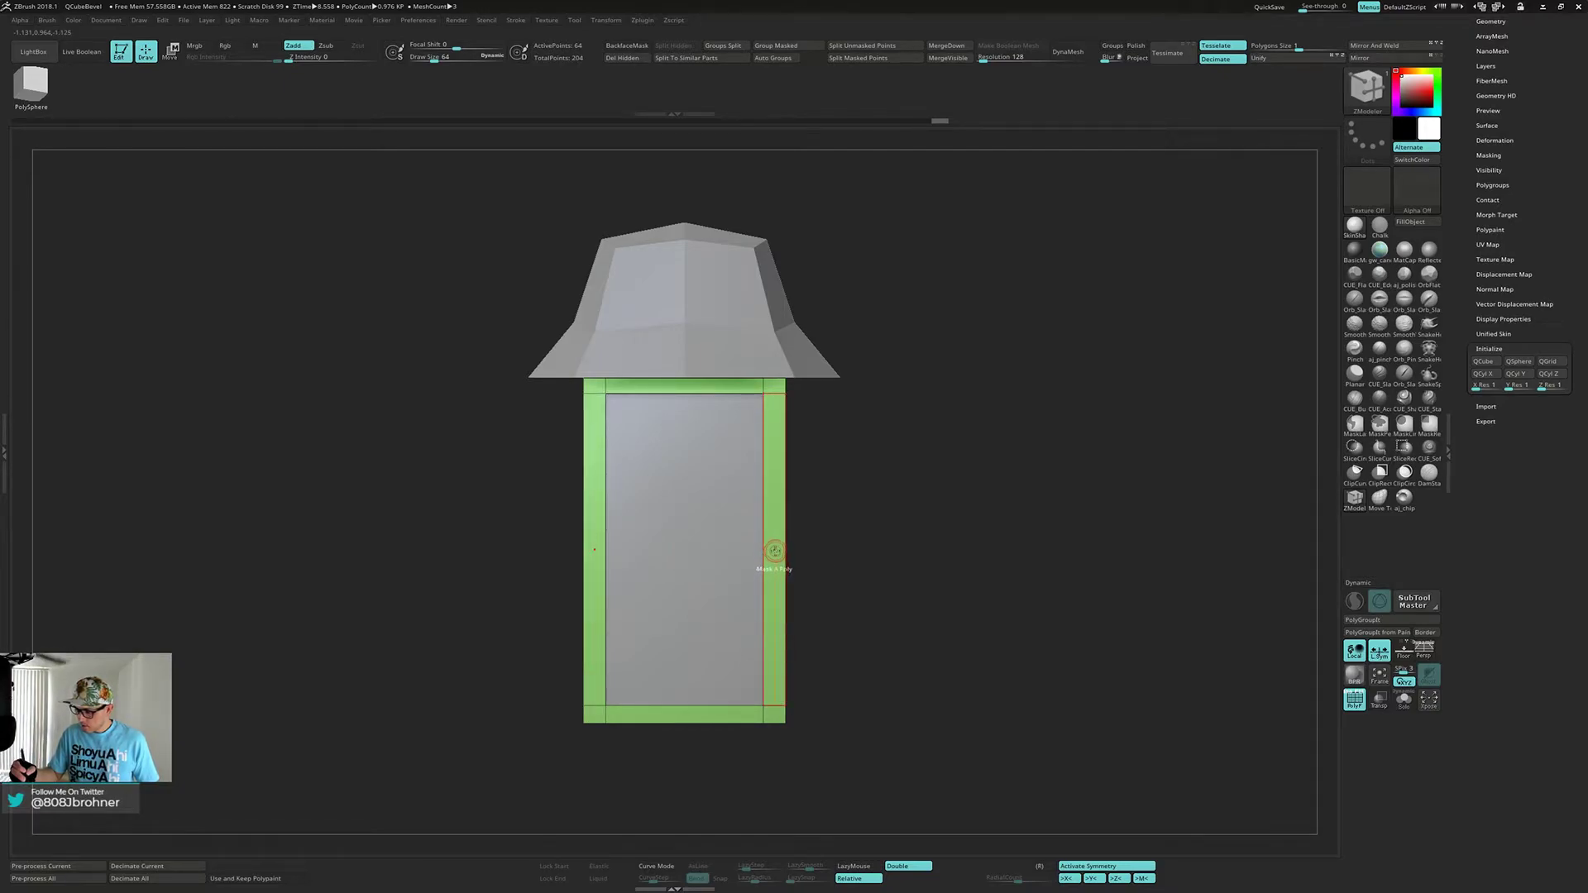
- Undo the edge loop deletions on the frame's posts and rails, and assign the whole frame to a single polygroup
{"action": "key", "text": "ctrl"}
{"action": "key", "text": "ctrl+z"}
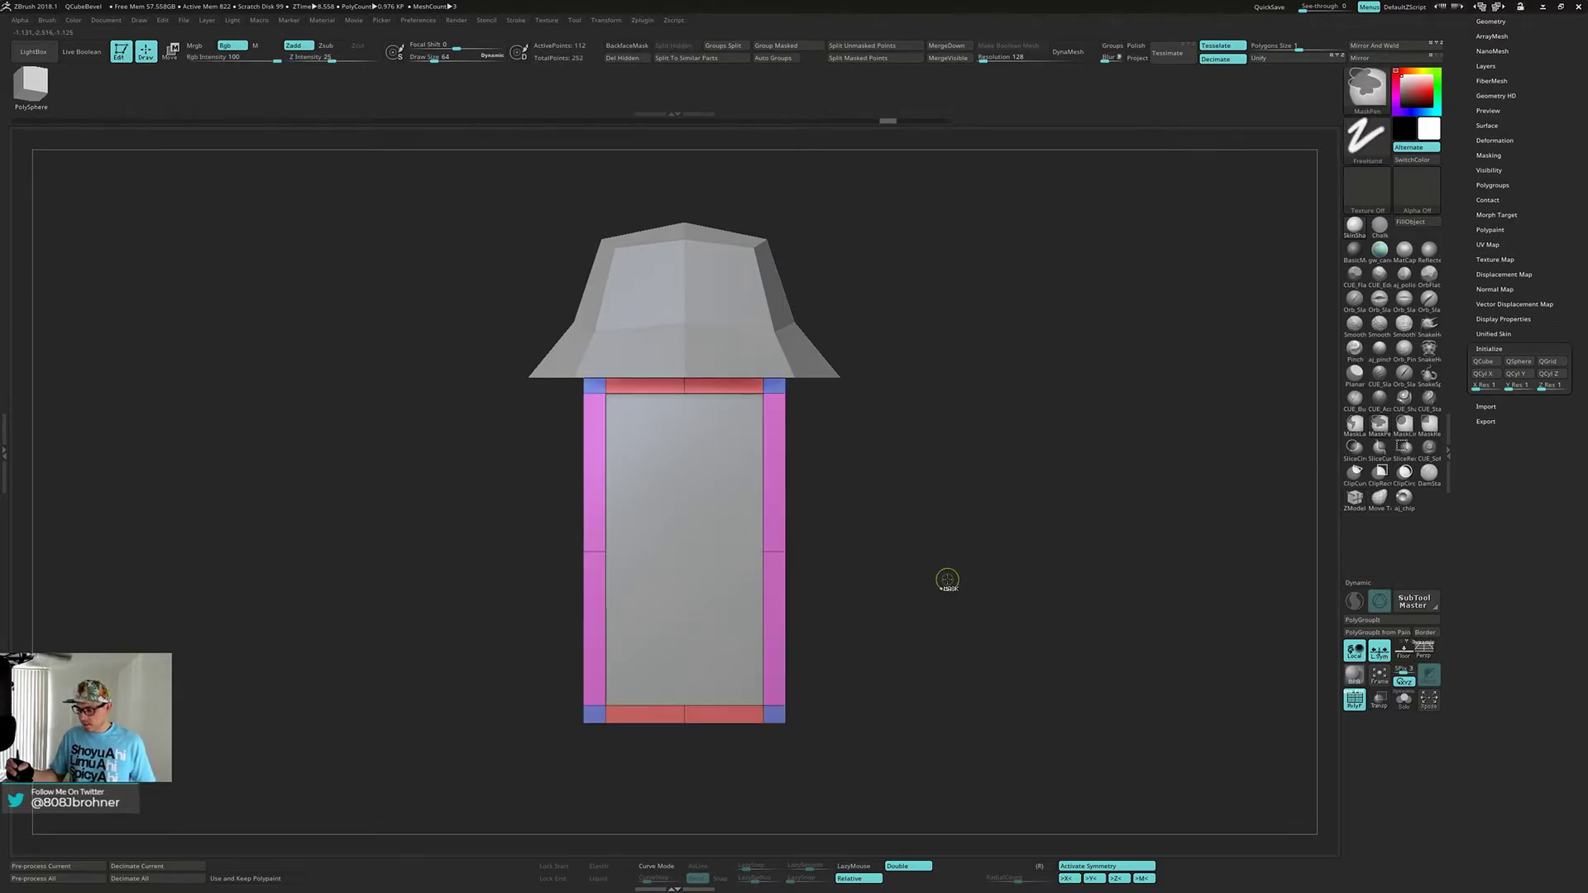
{"action": "key", "text": "ctrl+w"}
- Bevel the mid-height edge loop of the vertical posts into a narrow band using the ZModeler edge Bevel action
{"action": "left_click_drag", "start_coordinate": [942, 577], "coordinate": [800, 540]}
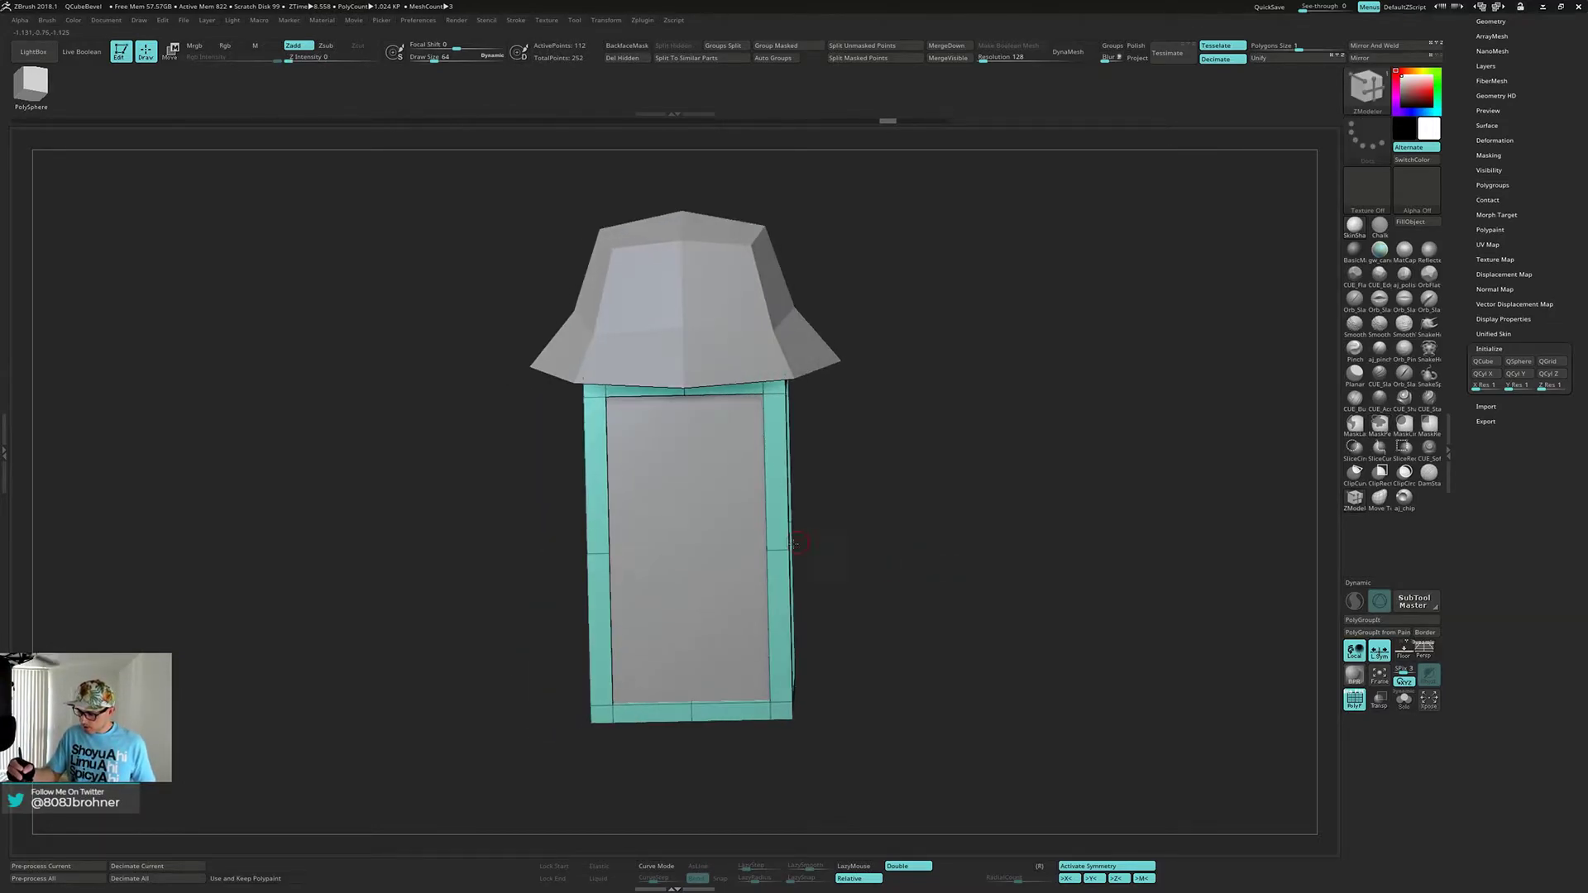
{"action": "key", "text": "space"}
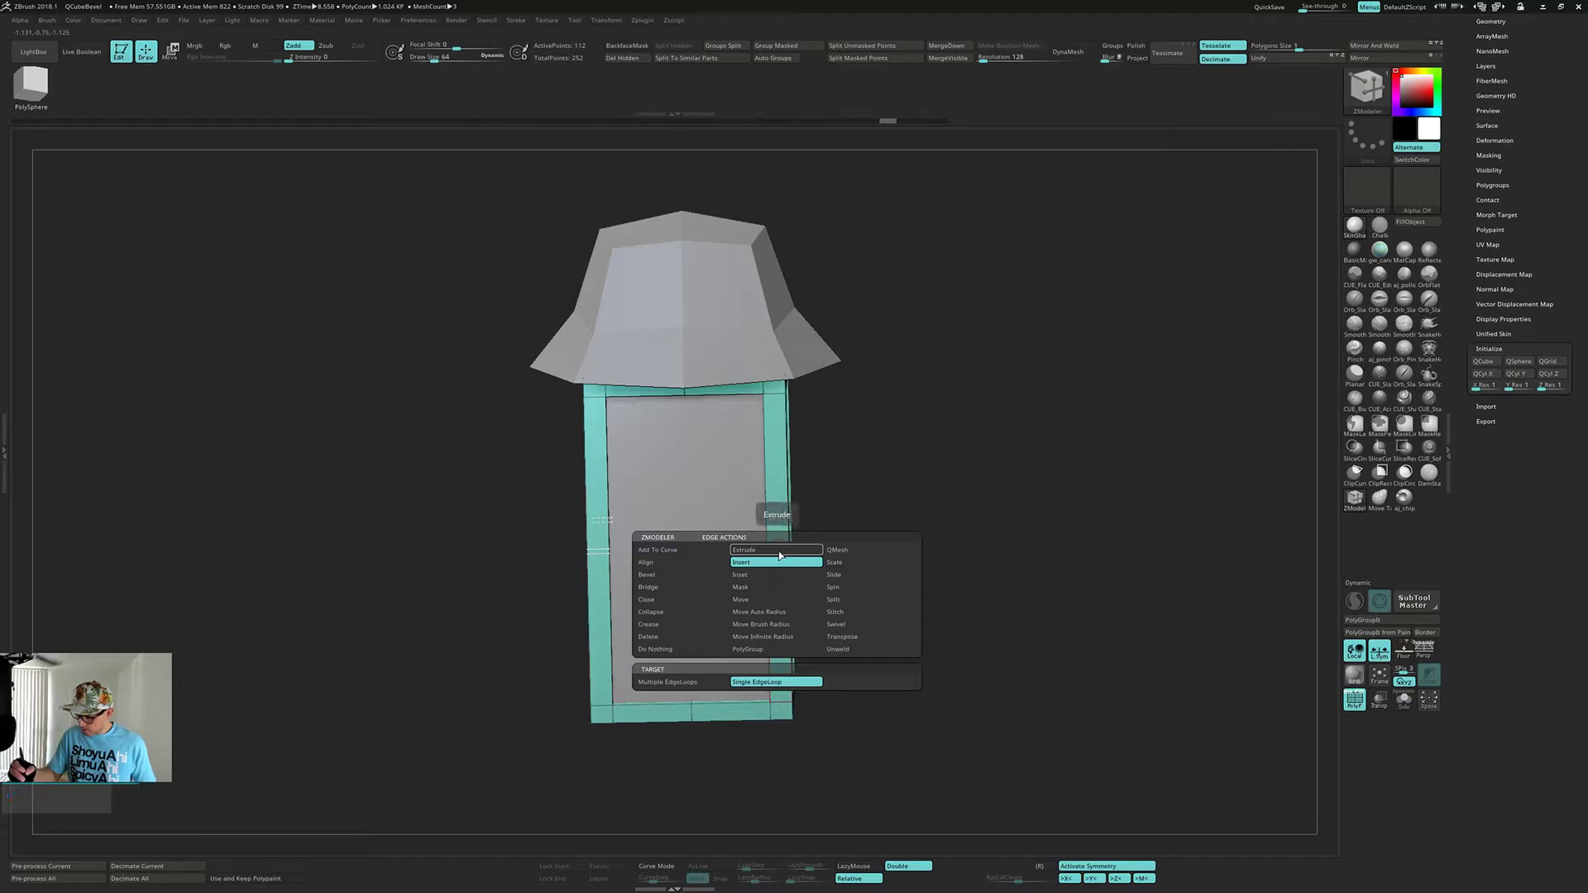
{"action": "left_click", "coordinate": [679, 578]}
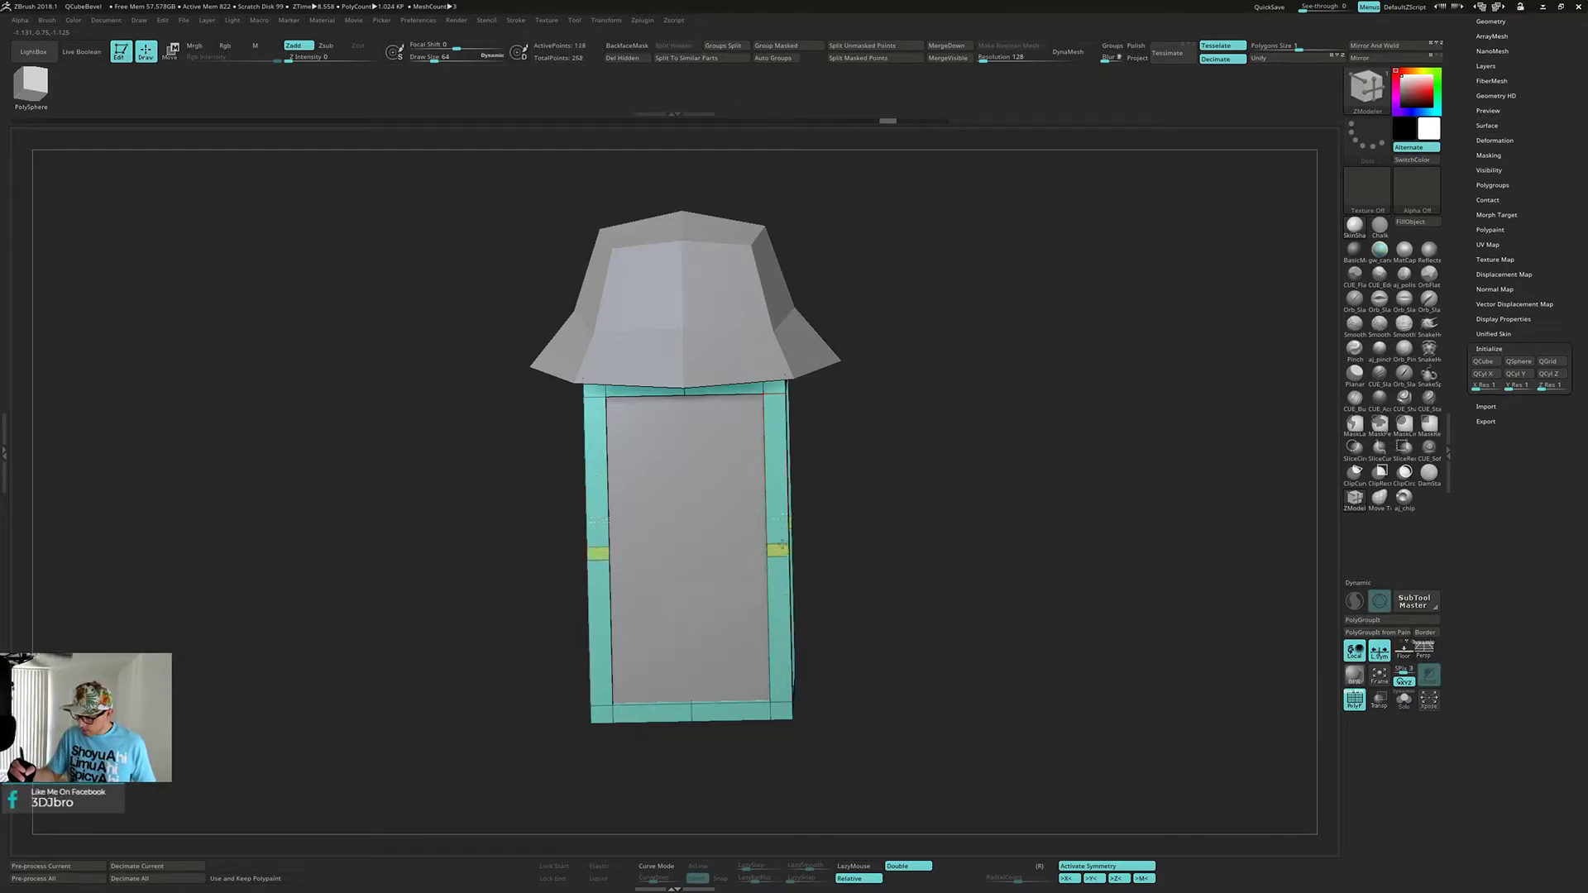
{"action": "right_click_drag", "start_coordinate": [782, 537], "coordinate": [751, 518]}
- Bridge the facing polygons of the post bands into mid-height crossbars with Two Polys, and complete the remaining side with Mirror And Weld
{"action": "key", "text": "space"}
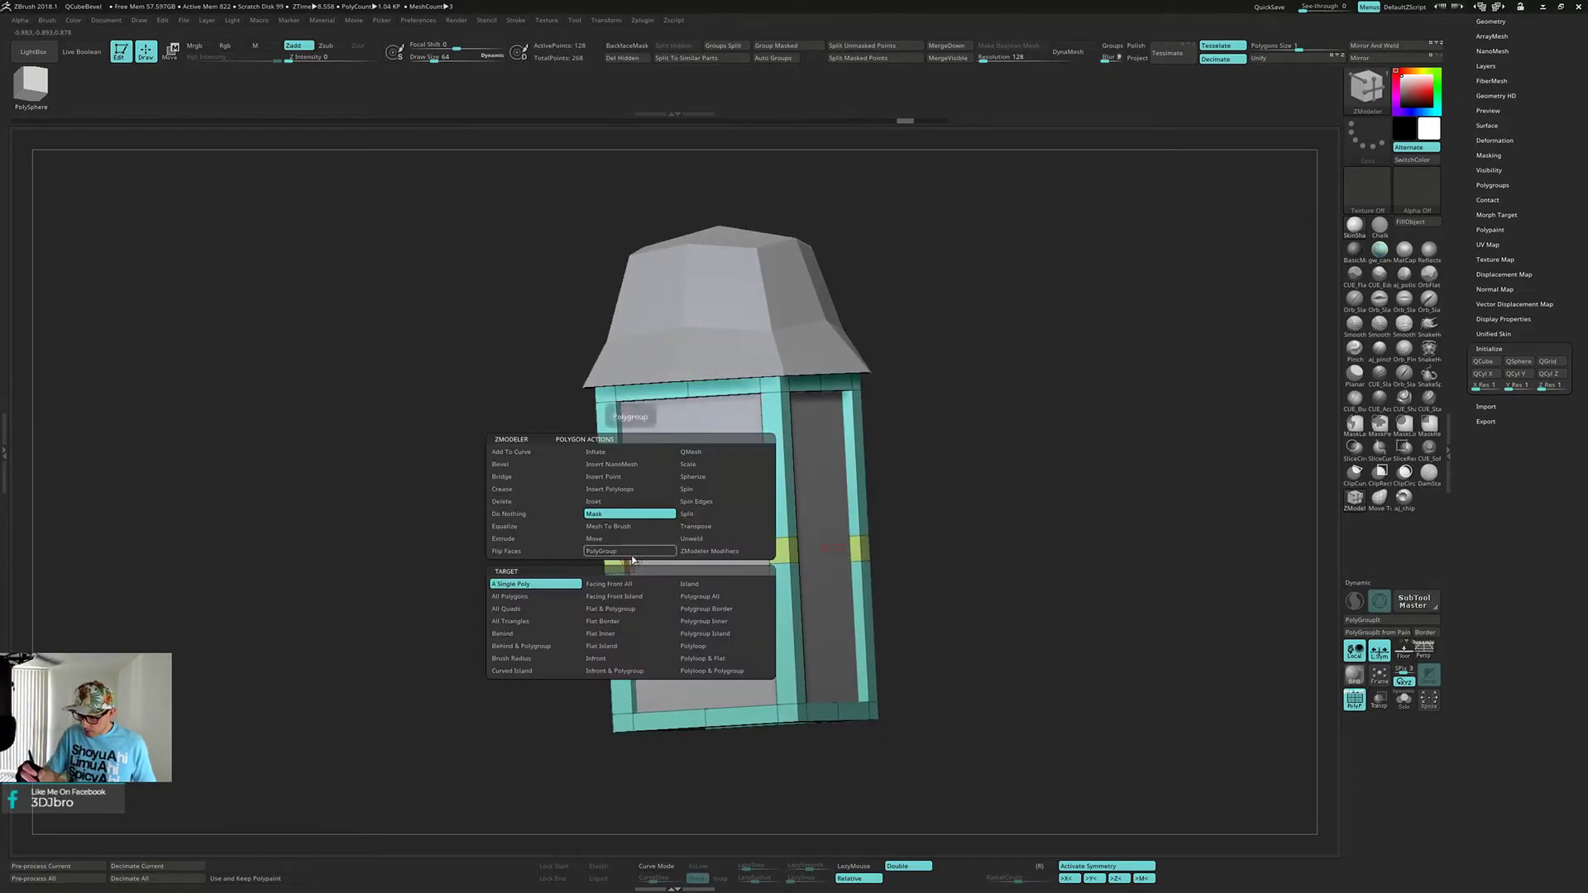
{"action": "left_click", "coordinate": [531, 479]}
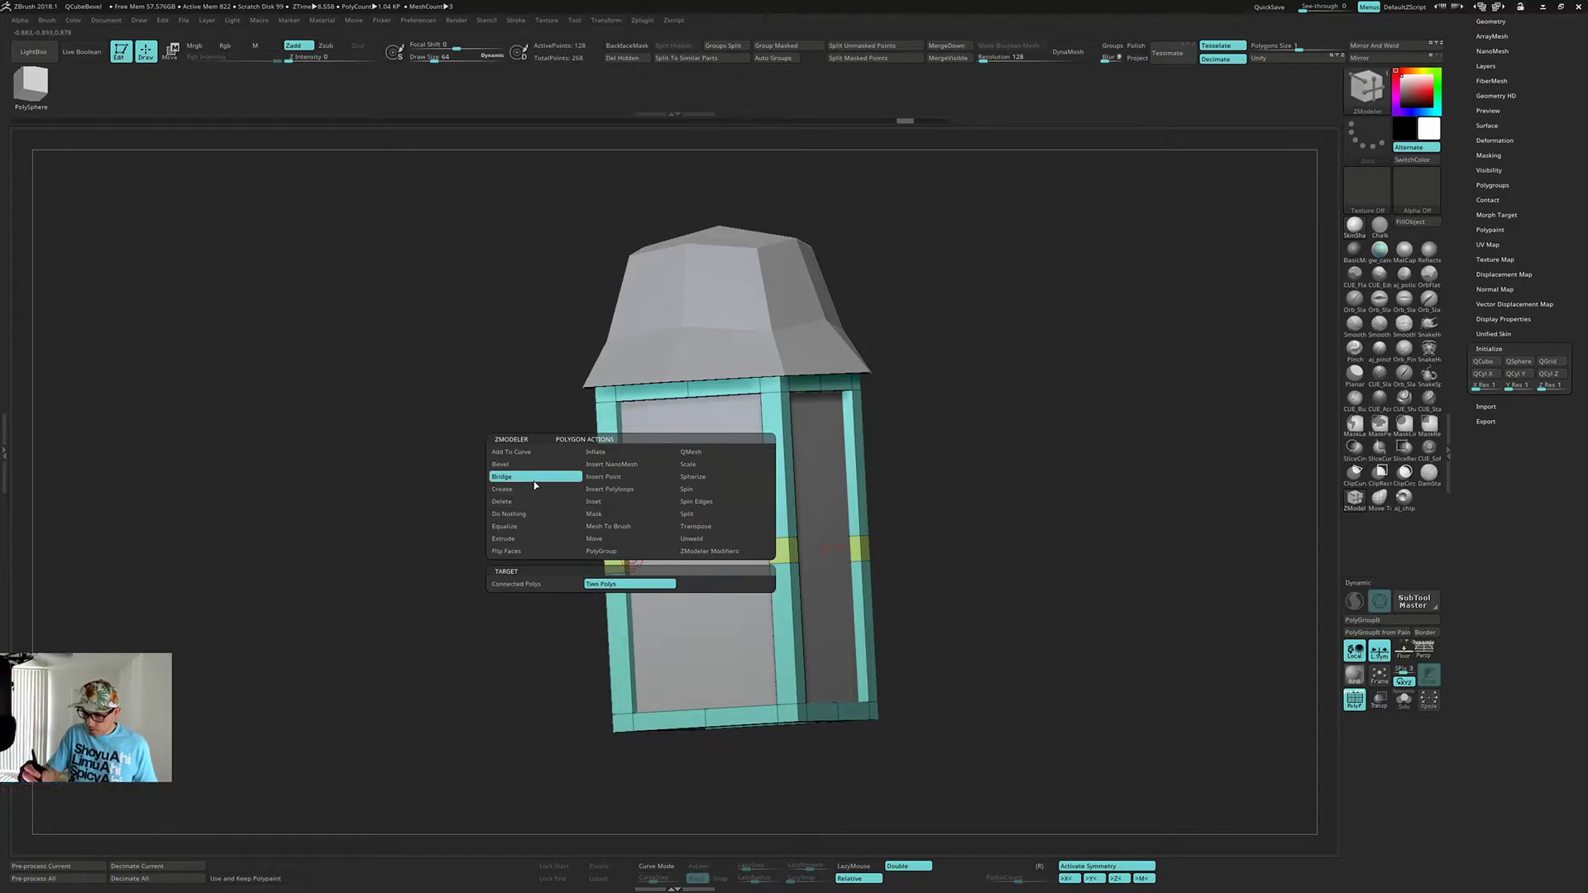
{"action": "key", "text": "alt+s"}
{"action": "right_click_drag", "start_coordinate": [628, 553], "coordinate": [608, 503]}
{"action": "right_click_drag", "start_coordinate": [940, 628], "coordinate": [1000, 618], "text": "alt"}
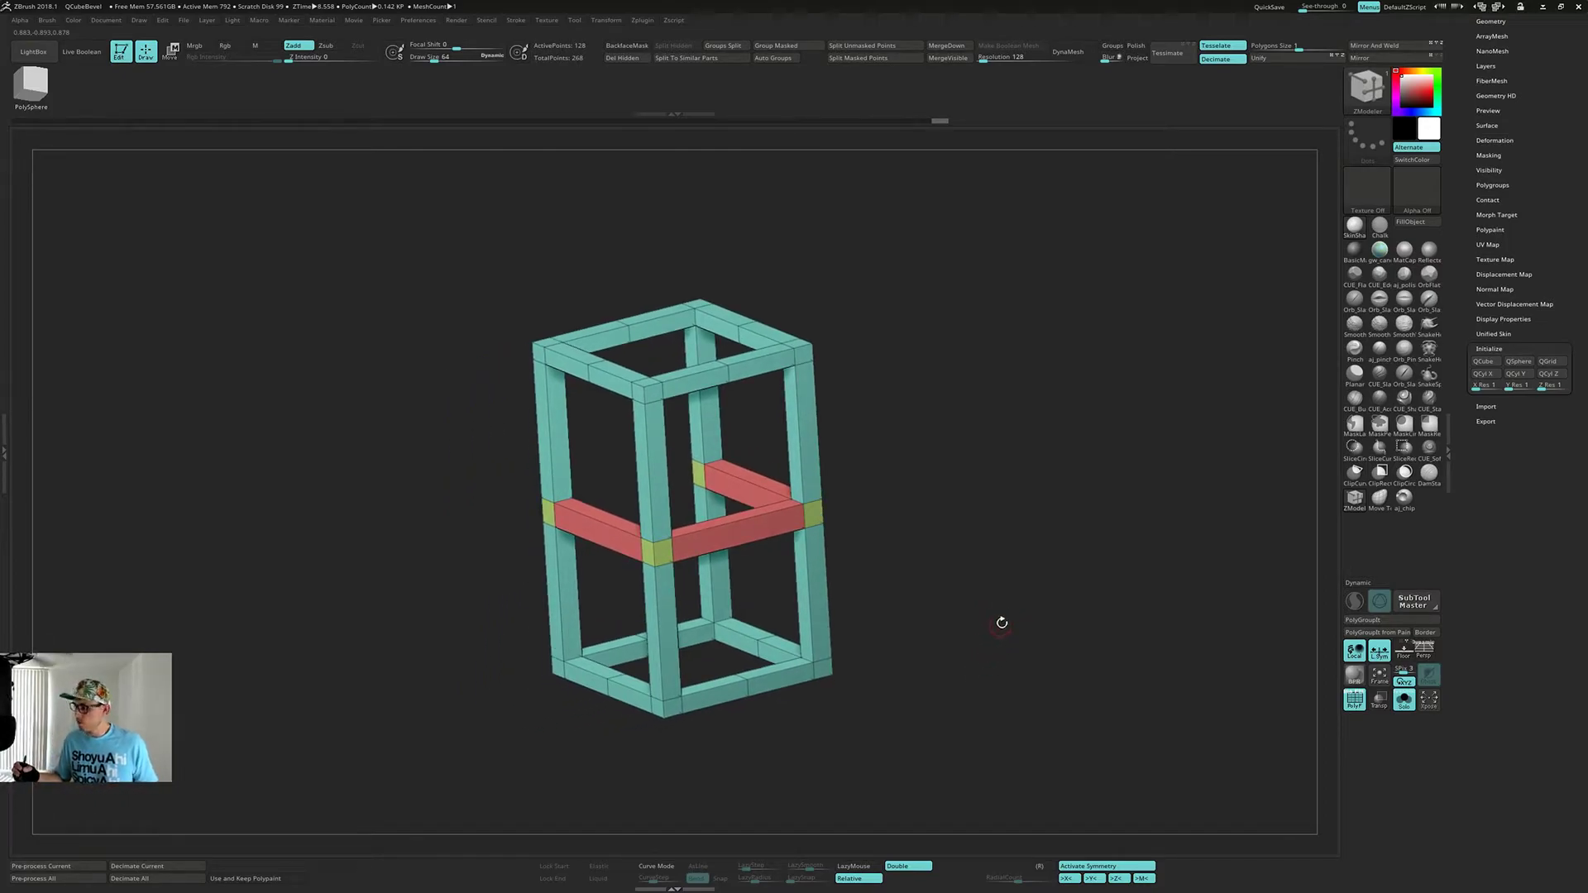
{"action": "left_click", "coordinate": [1379, 47]}
{"action": "right_click_drag", "start_coordinate": [981, 517], "coordinate": [906, 531]}
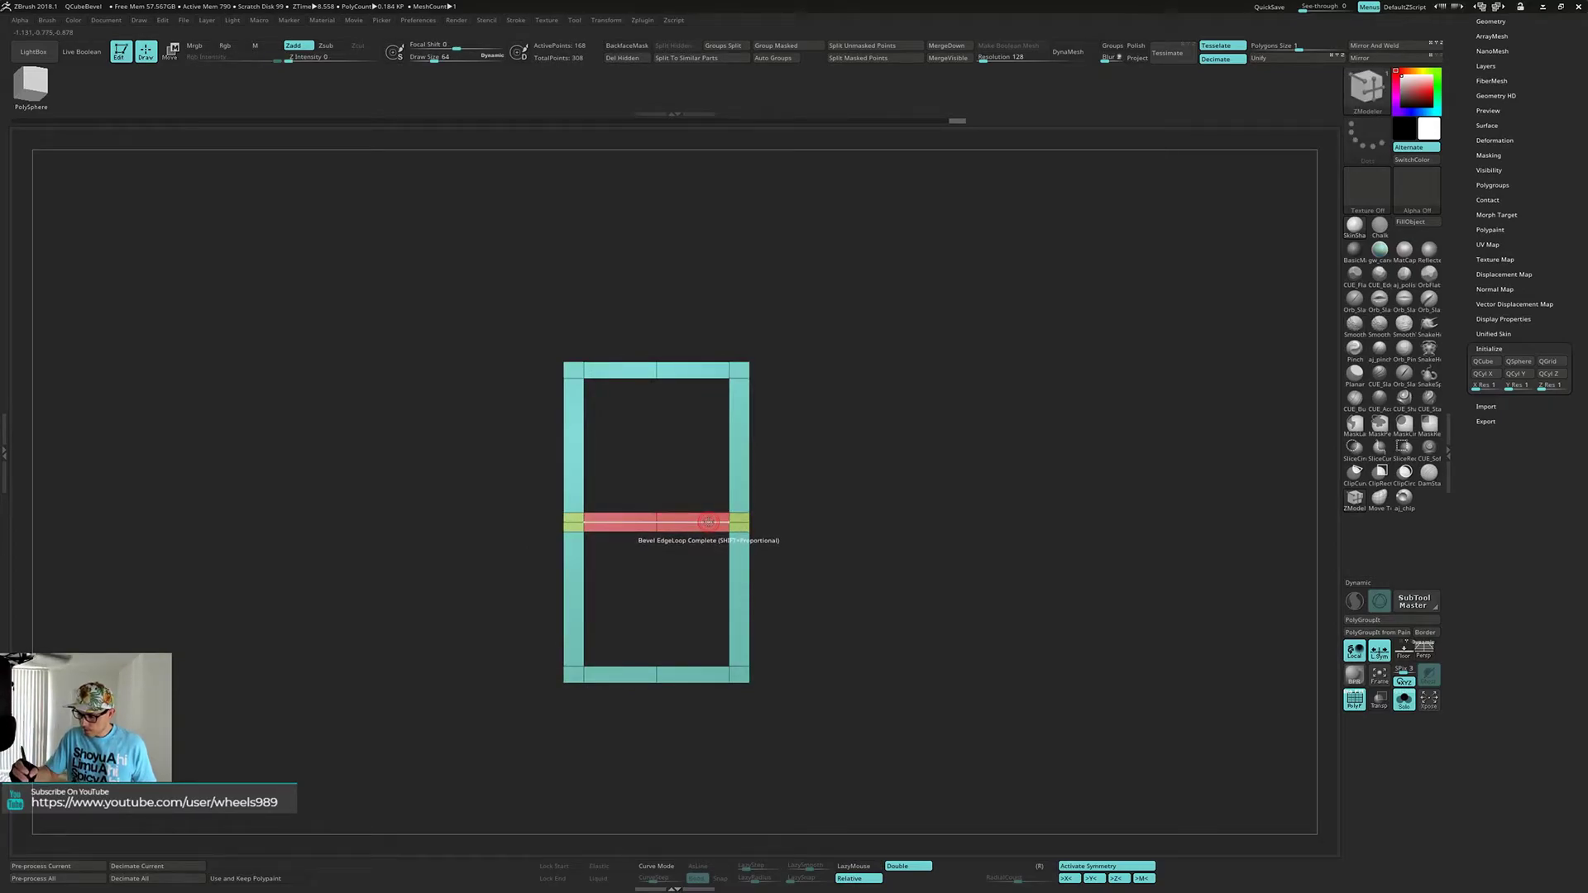
{"action": "right_click", "coordinate": [708, 521]}
{"action": "left_click", "coordinate": [709, 536]}
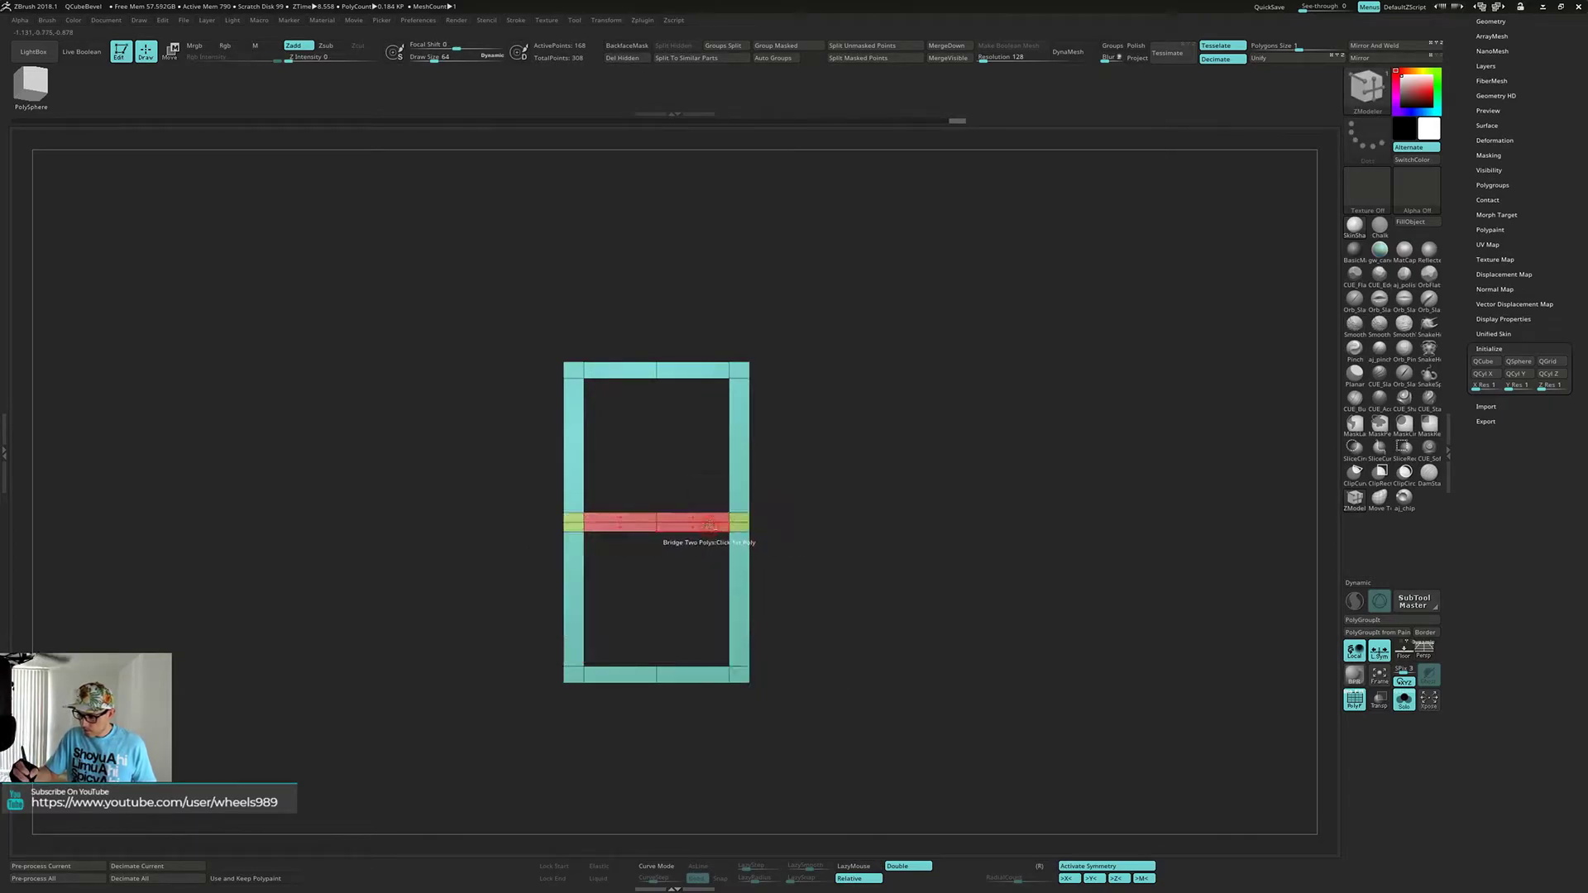
{"action": "mouse_move", "coordinate": [709, 523]}
{"action": "right_mouse_down"}
{"action": "mouse_move", "coordinate": [722, 549]}
{"action": "mouse_move", "coordinate": [694, 526]}
{"action": "mouse_move", "coordinate": [705, 531]}
{"action": "mouse_move", "coordinate": [710, 502]}
{"action": "right_mouse_up"}
{"action": "key", "text": "ctrl+z"}
{"action": "key", "text": "ctrl+shift+z"}
- Show the frame together with the roof and lantern body and examine the crossbars from the front and from below
{"action": "mouse_move", "coordinate": [858, 554]}
{"action": "right_mouse_down"}
{"action": "mouse_move", "coordinate": [868, 639]}
{"action": "mouse_move", "coordinate": [892, 558]}
{"action": "right_mouse_up"}
{"action": "right_click_drag", "start_coordinate": [966, 625], "coordinate": [1010, 577]}
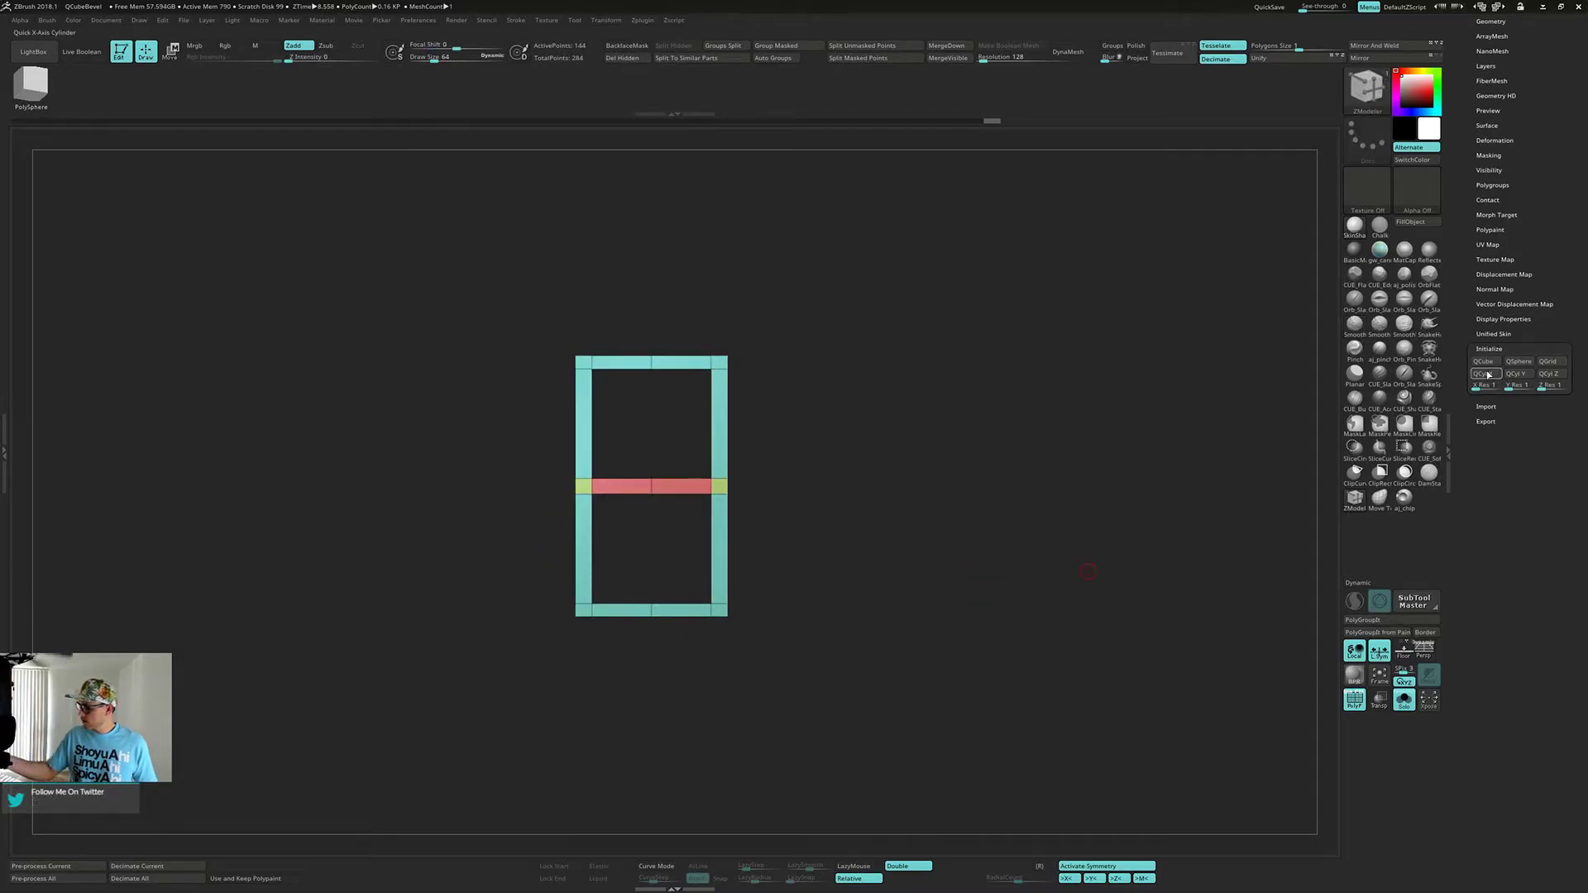
{"action": "right_click_drag", "start_coordinate": [921, 545], "coordinate": [931, 578], "text": "ctrl"}
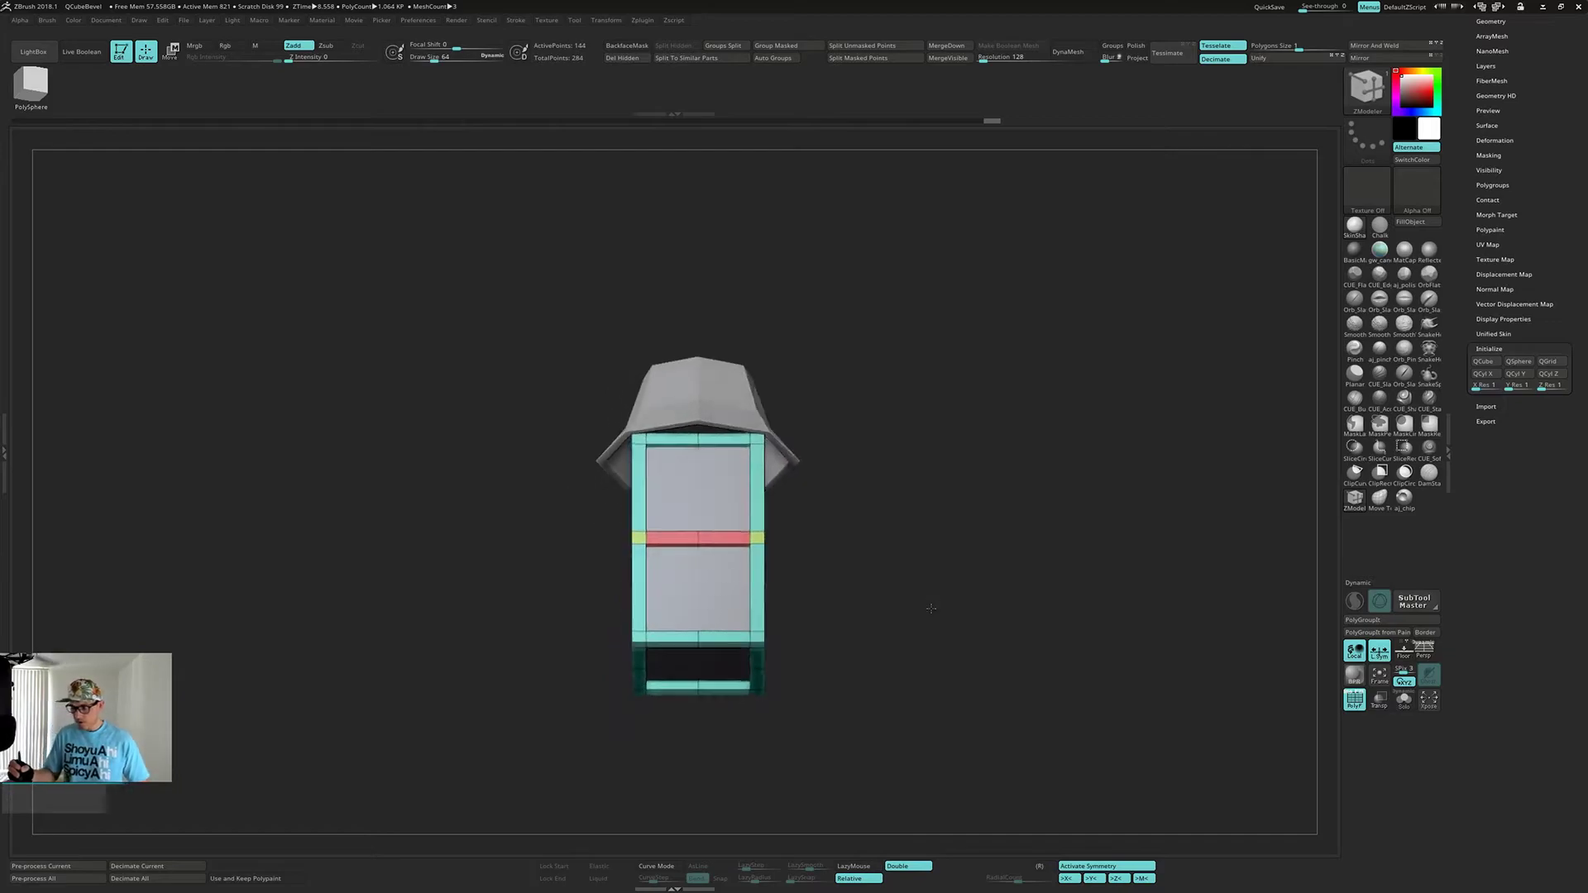
{"action": "mouse_move", "coordinate": [931, 625]}
{"action": "right_mouse_down", "text": "alt"}
{"action": "mouse_move", "coordinate": [941, 583]}
{"action": "mouse_move", "coordinate": [931, 597]}
{"action": "right_mouse_up", "text": "alt"}
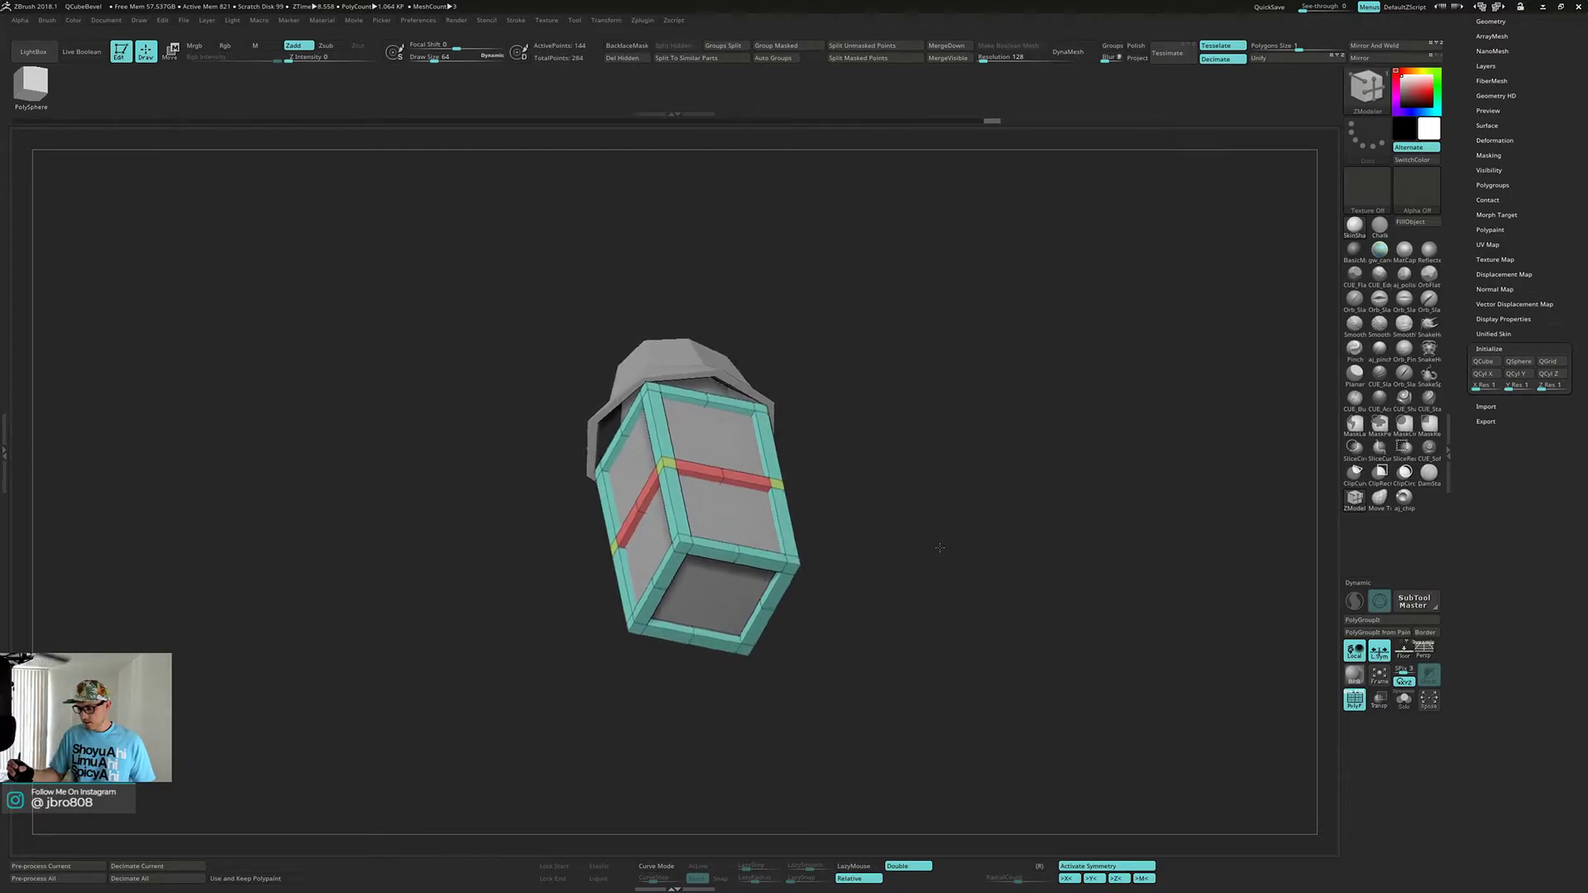
{"action": "right_click_drag", "start_coordinate": [933, 561], "coordinate": [853, 741]}
- Isolate the lantern frame and delete the side faces of its top and bottom rails with the ZModeler polygon Delete action
{"action": "key", "text": "alt+s"}
{"action": "right_click_drag", "start_coordinate": [885, 681], "coordinate": [891, 600]}
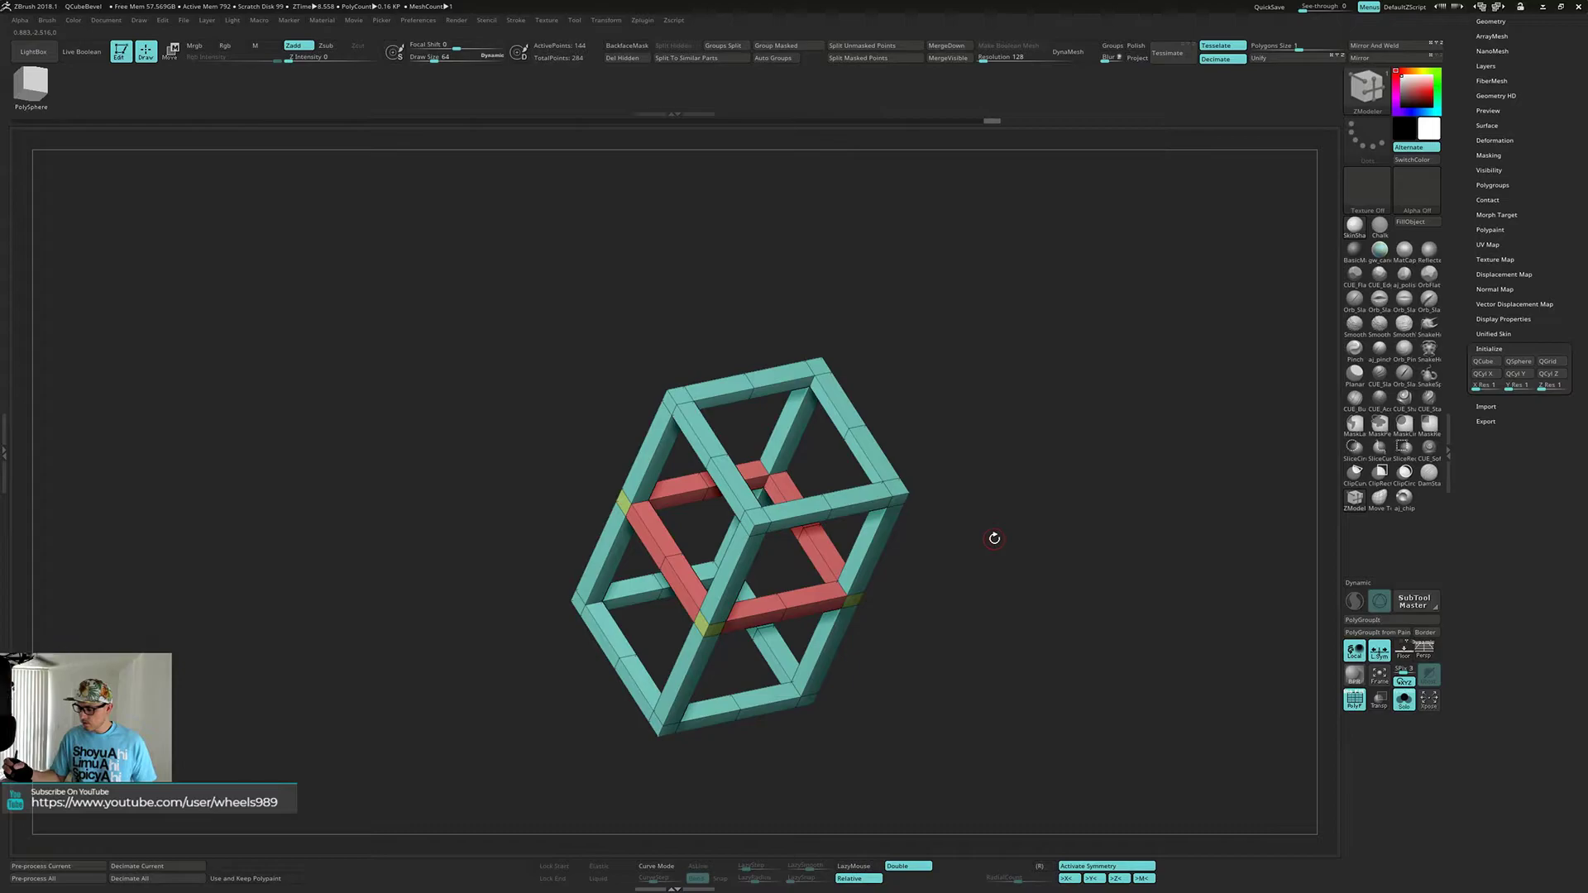
{"action": "left_click_drag", "start_coordinate": [995, 539], "coordinate": [991, 612]}
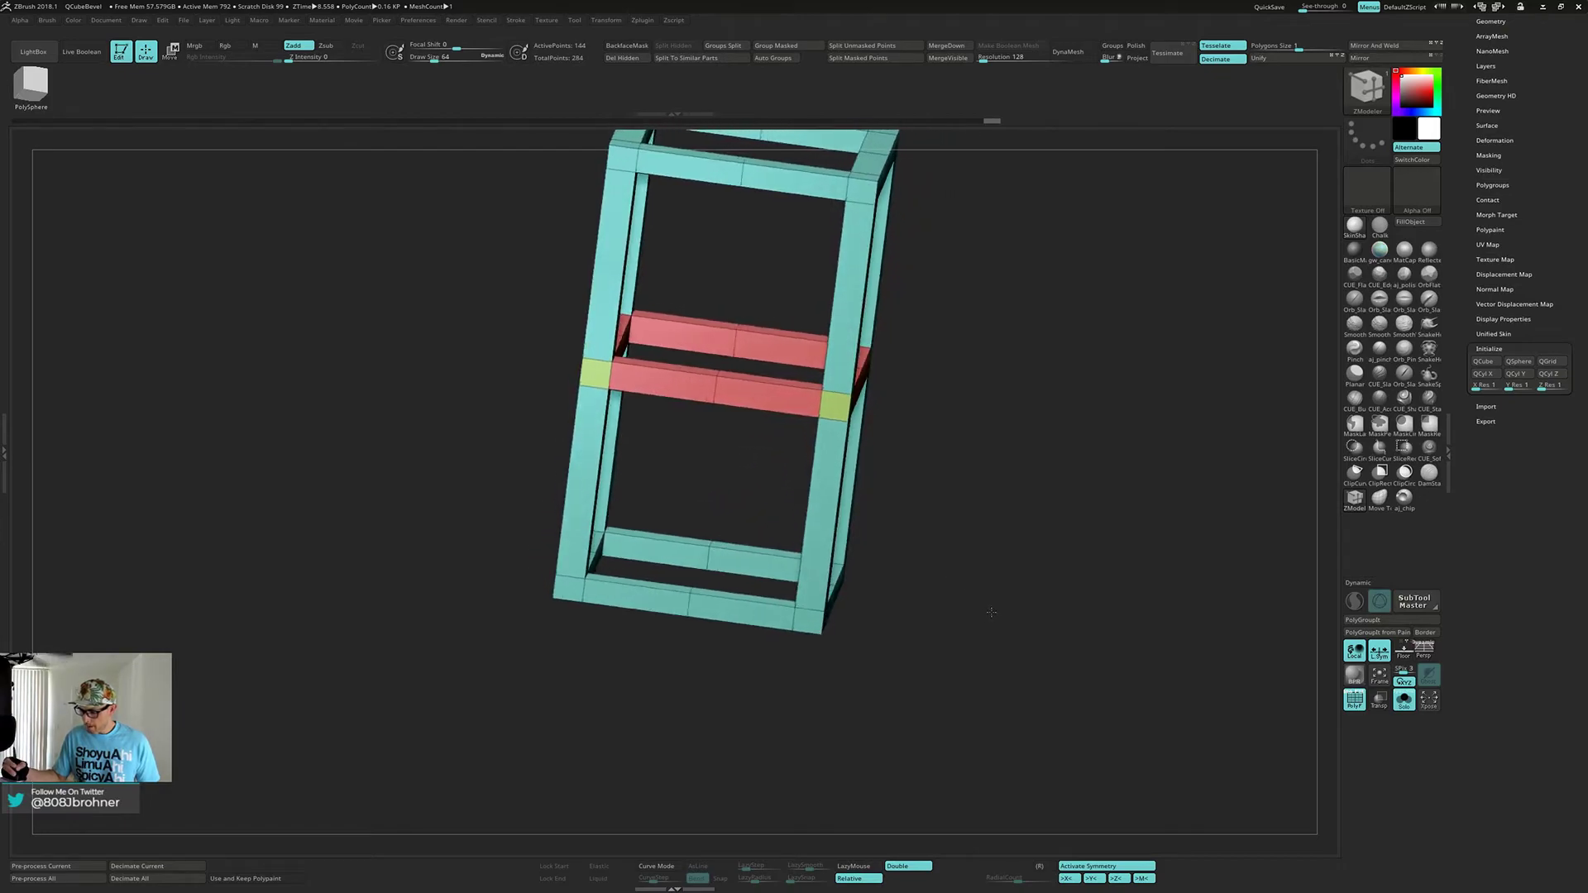
{"action": "key", "text": "space"}
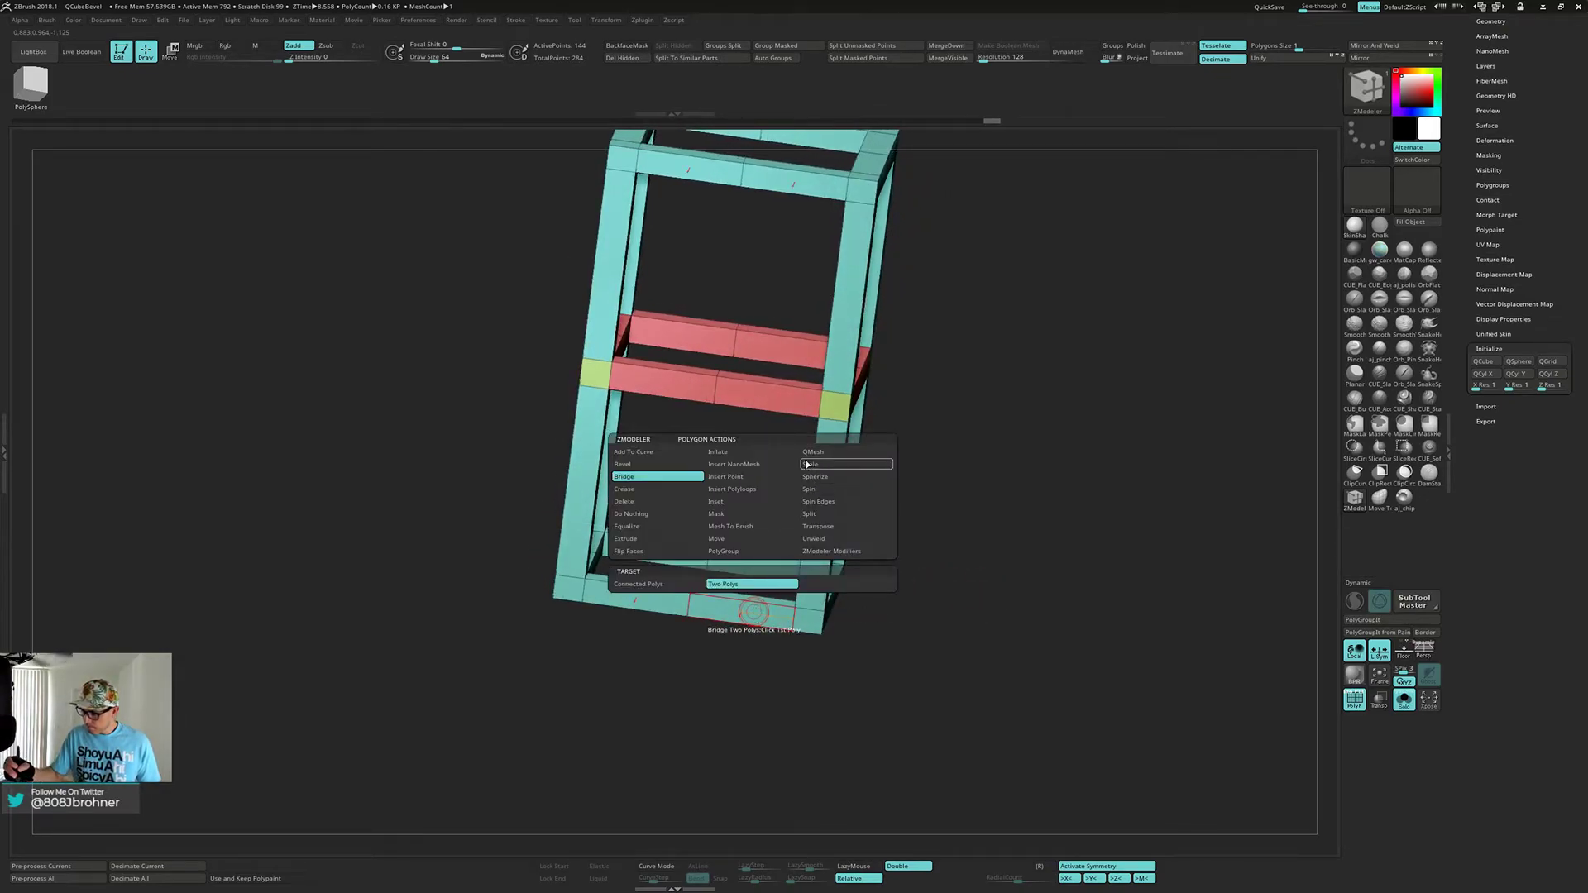
{"action": "left_click", "coordinate": [653, 502]}
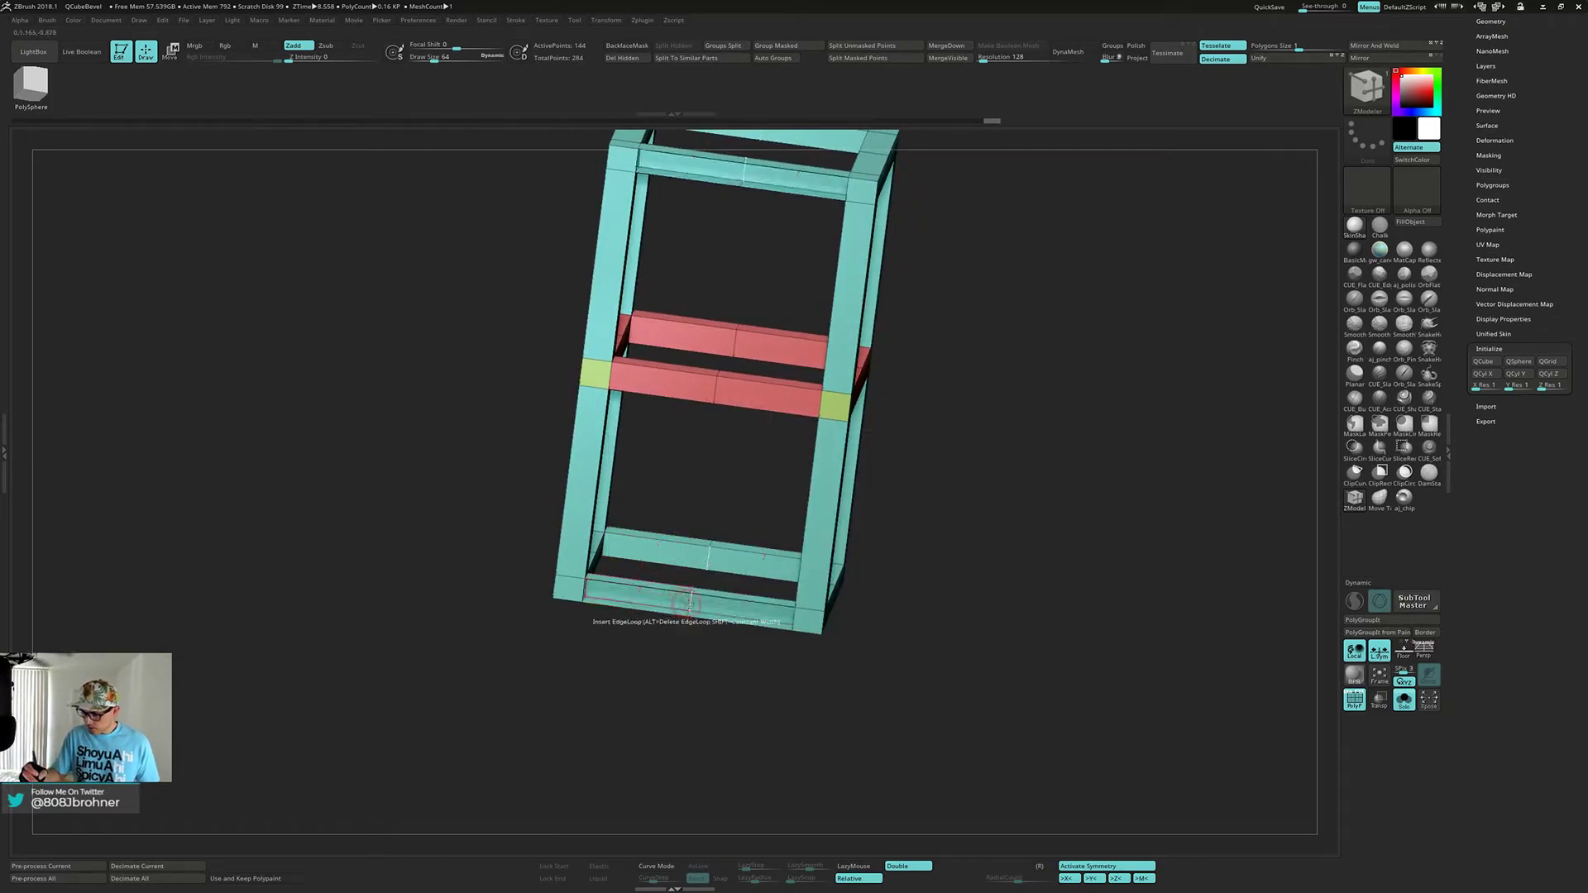
{"action": "left_click", "coordinate": [721, 598]}
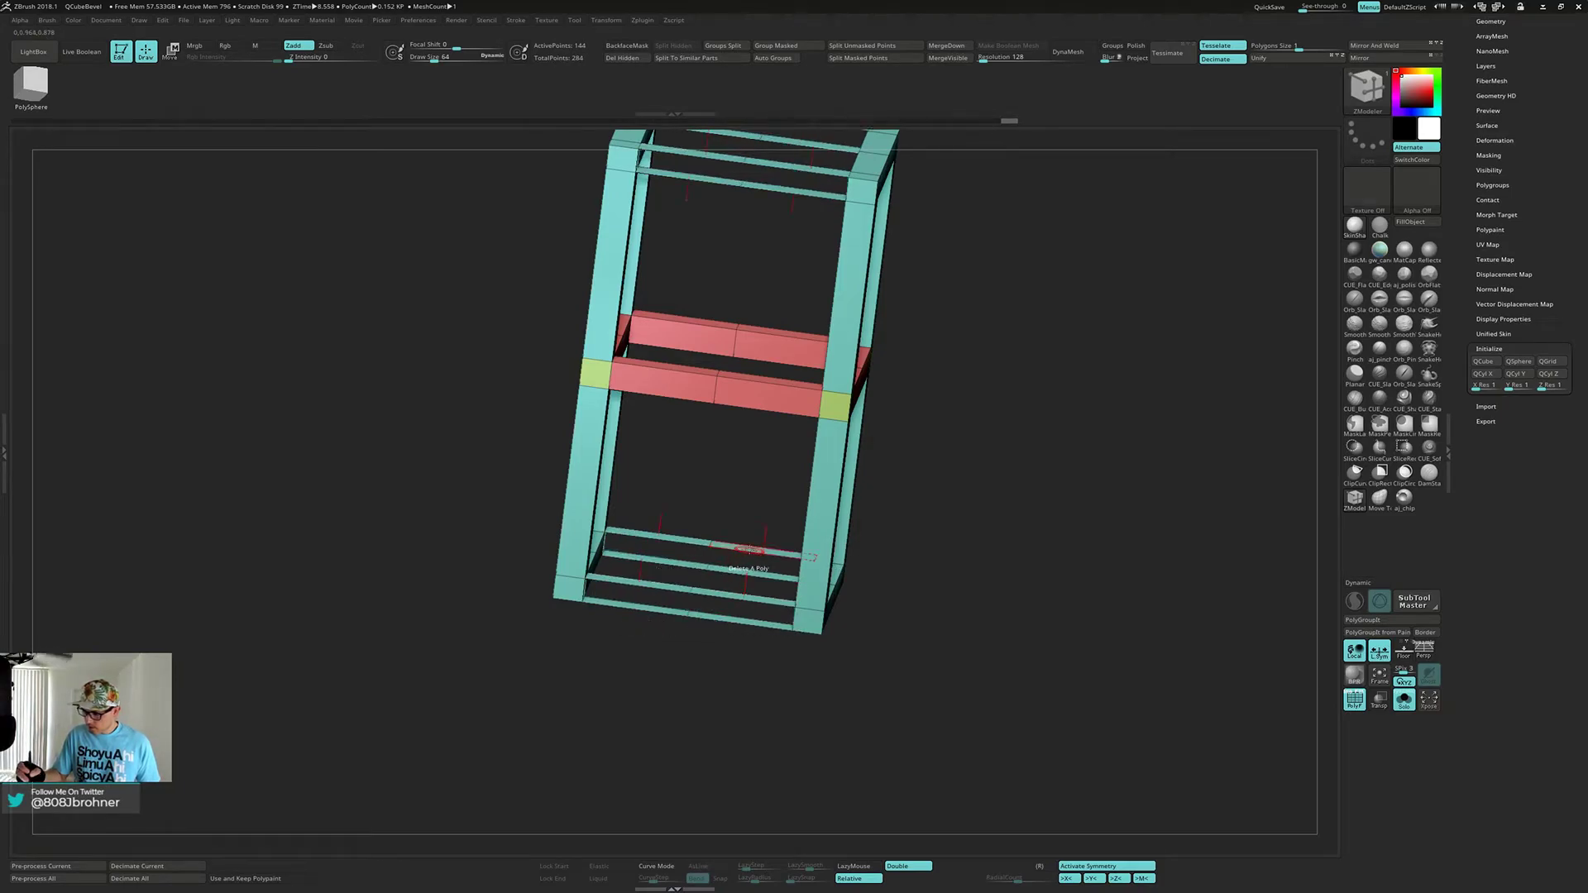
- Try to delete the polygons of the frame's front and back bottom rails, and undo the deletion
{"action": "left_click", "coordinate": [749, 550]}
{"action": "left_click", "coordinate": [743, 572]}
{"action": "left_click_drag", "start_coordinate": [743, 571], "coordinate": [735, 577]}
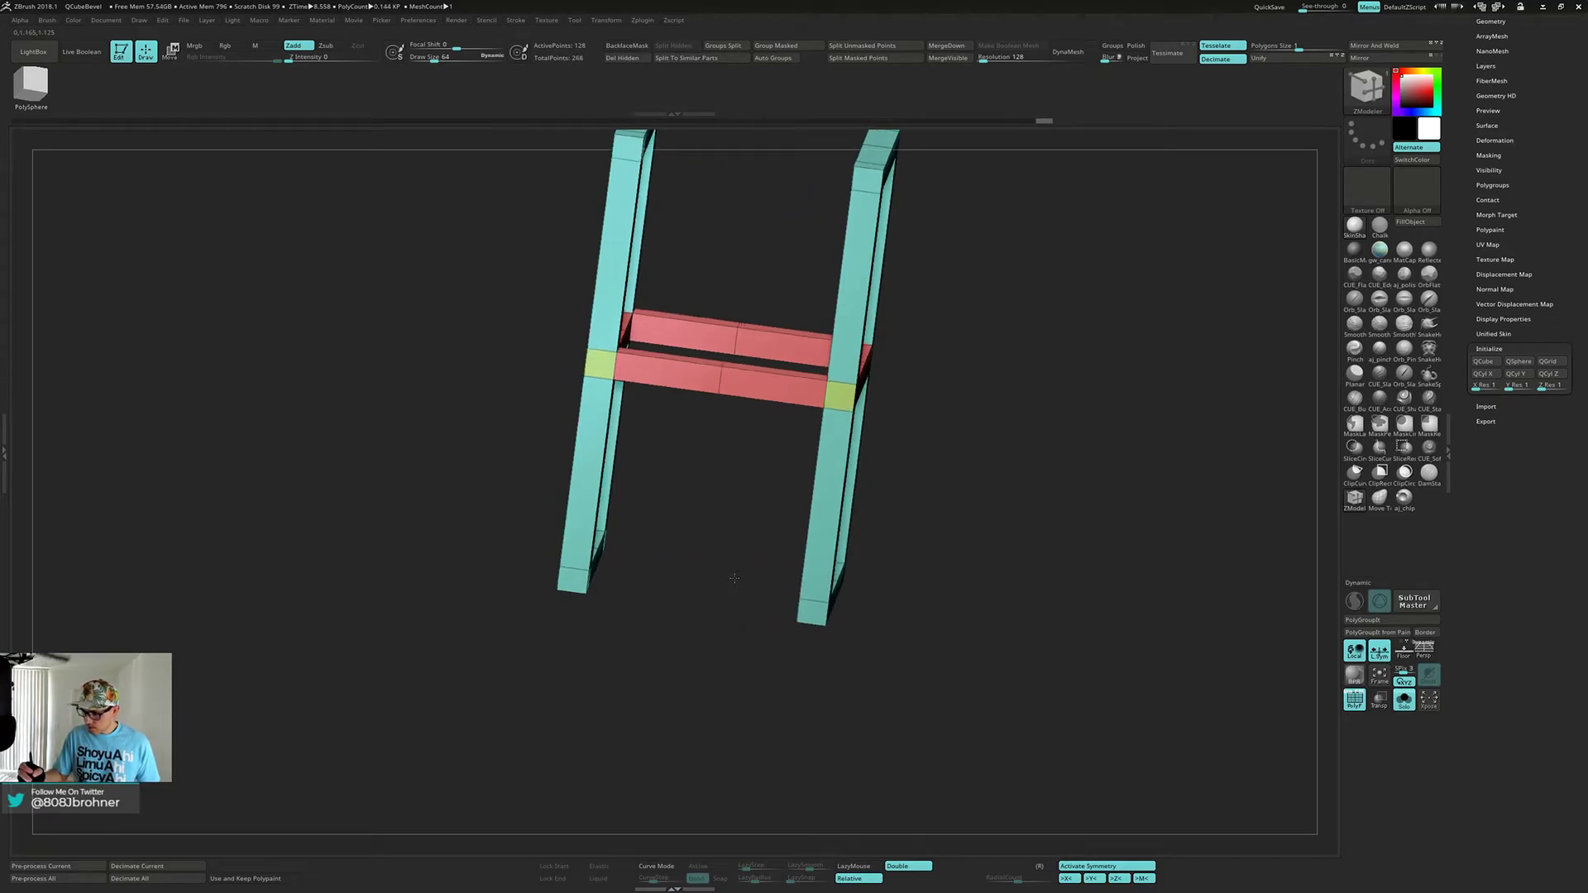
{"action": "key", "text": "ctrl+z"}
{"action": "key", "text": "ctrl+z"}
{"action": "key", "text": "ctrl+z"}
{"action": "key", "text": "ctrl+z"}
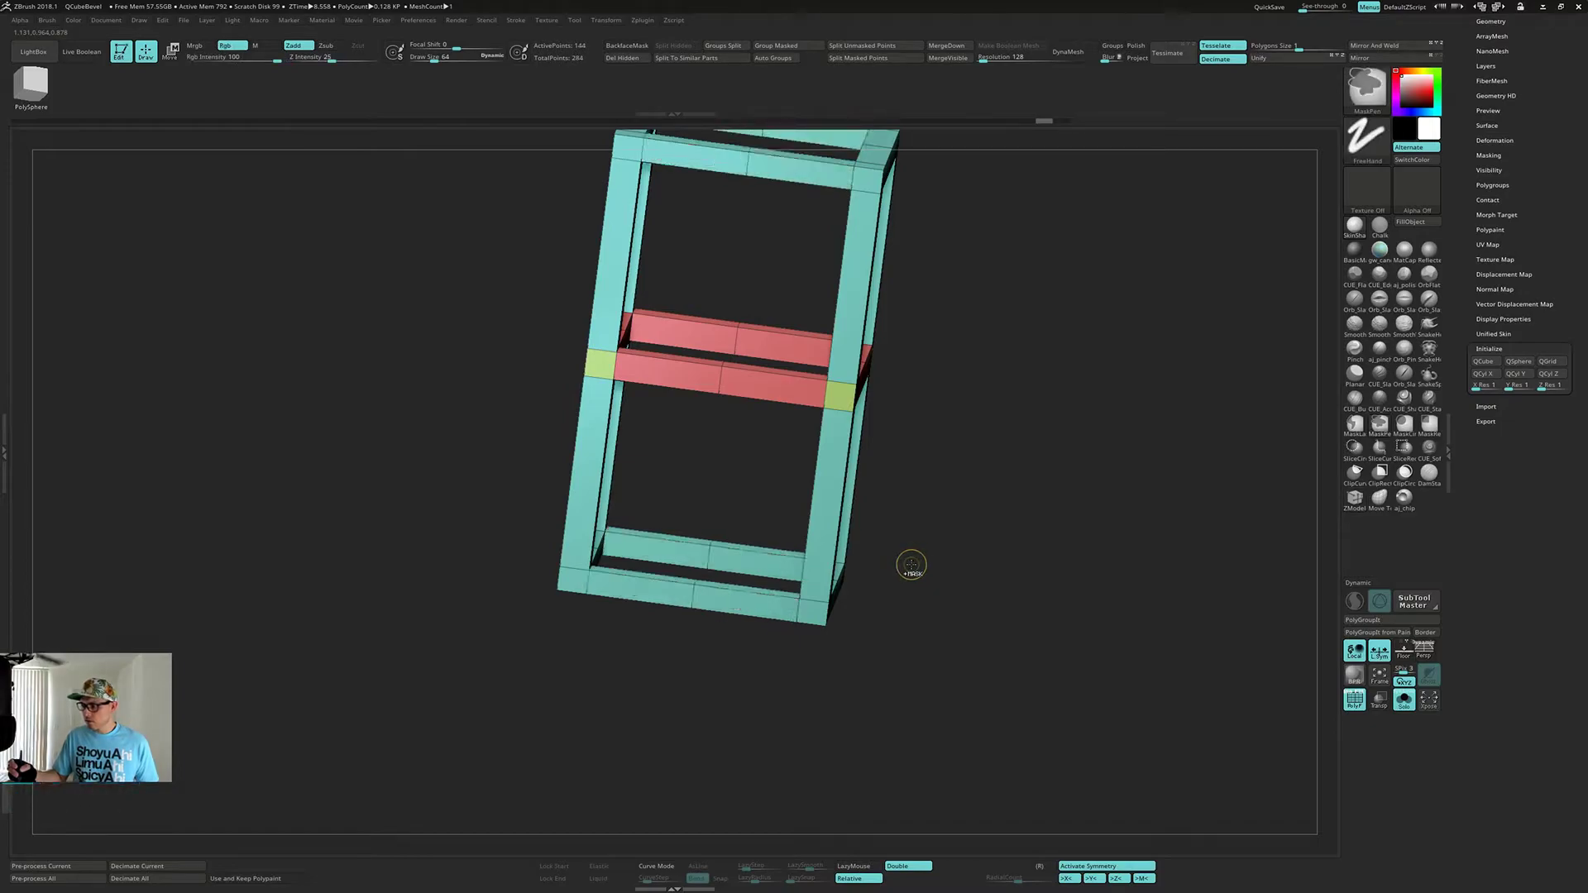
- Mask only the upper part of the frame, keeping the lower legs and bottom rails unmasked by working without symmetry
{"action": "left_click_drag", "start_coordinate": [954, 495], "coordinate": [929, 556], "text": "shift"}
{"action": "left_click_drag", "start_coordinate": [943, 487], "coordinate": [916, 634], "text": "alt"}
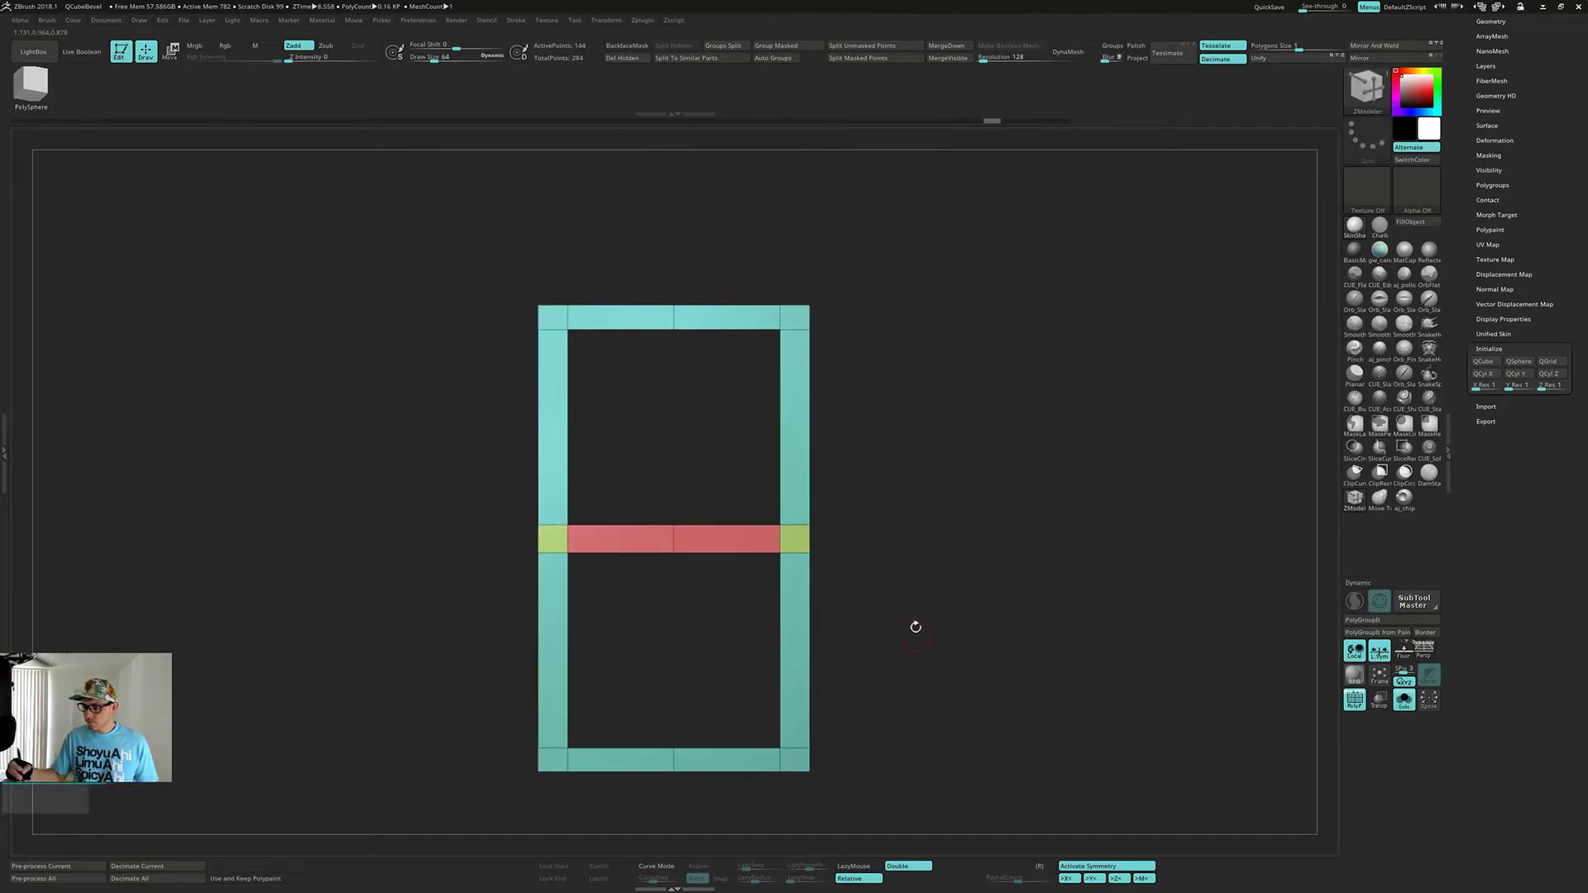
{"action": "left_click_drag", "start_coordinate": [460, 238], "coordinate": [865, 395], "text": "ctrl"}
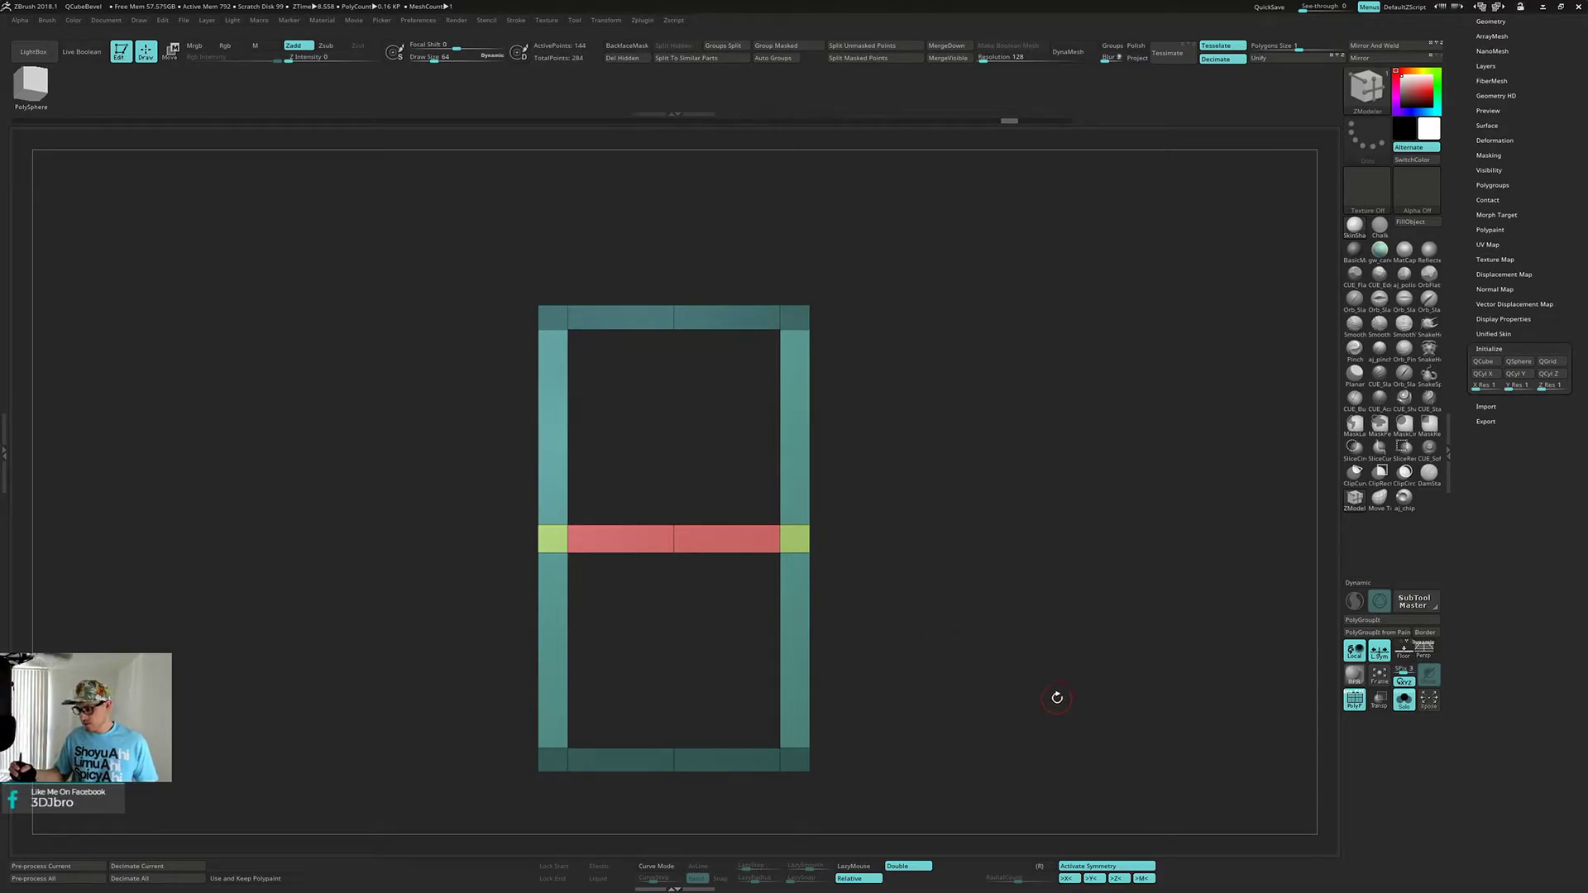
{"action": "key", "text": "x"}
{"action": "left_click_drag", "start_coordinate": [480, 698], "coordinate": [892, 805], "text": "ctrl+alt"}
{"action": "mouse_move", "coordinate": [903, 746]}
{"action": "left_mouse_down"}
{"action": "mouse_move", "coordinate": [916, 810]}
{"action": "mouse_move", "coordinate": [1007, 597]}
{"action": "mouse_move", "coordinate": [1008, 546]}
{"action": "left_mouse_up"}
{"action": "left_click_drag", "start_coordinate": [936, 687], "coordinate": [926, 648], "text": "alt"}
{"action": "key", "text": "x"}
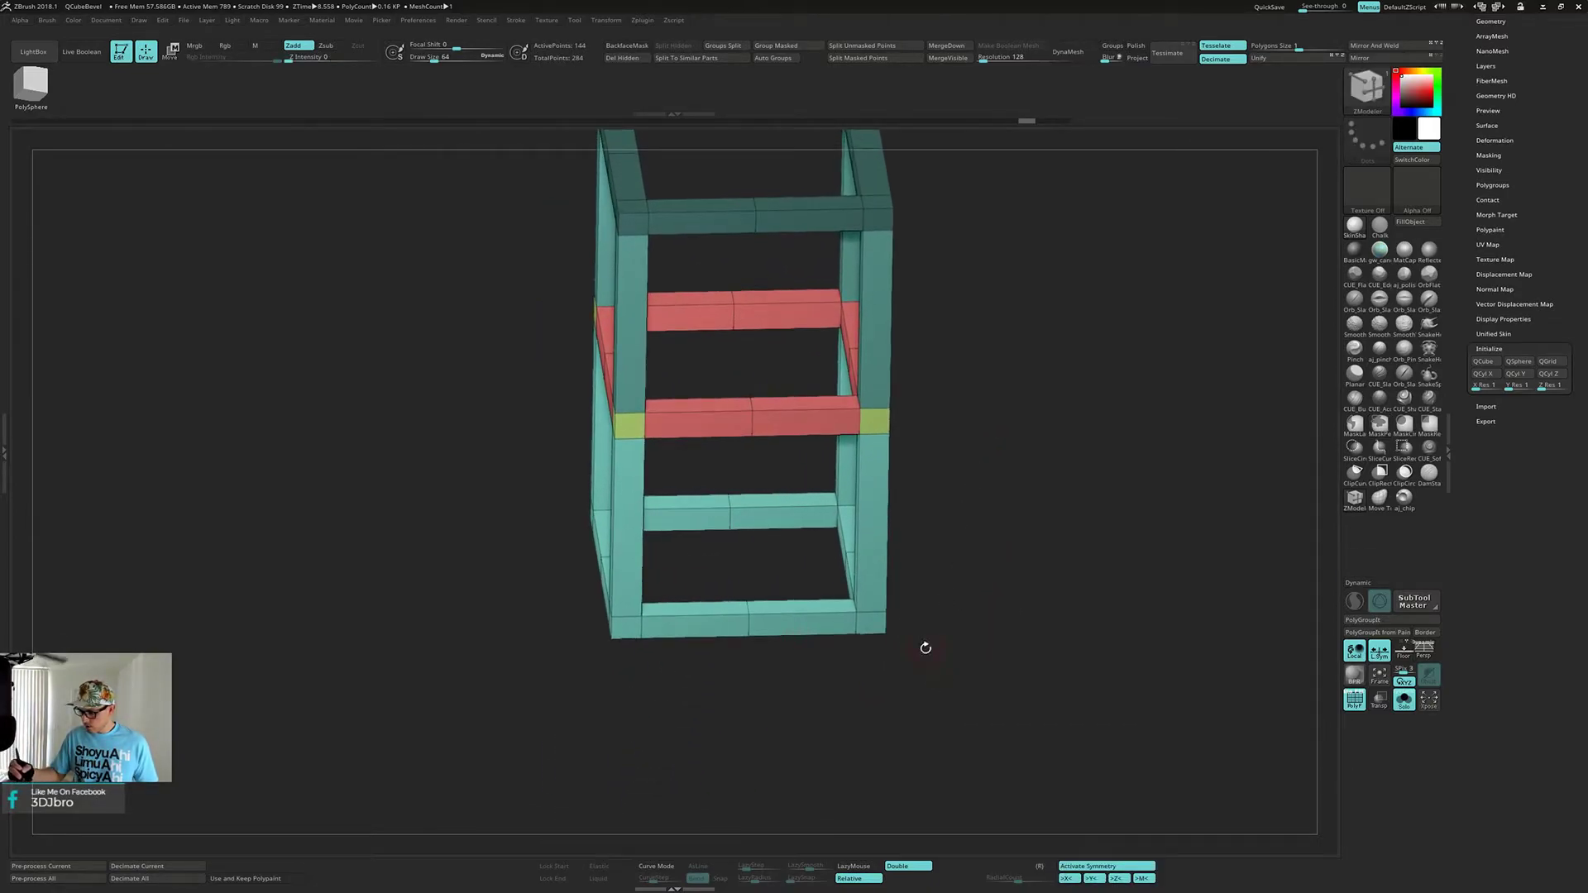
- Delete the polygons of the front and back bottom rails, leaving the two side rails between the legs
{"action": "left_click", "coordinate": [809, 619]}
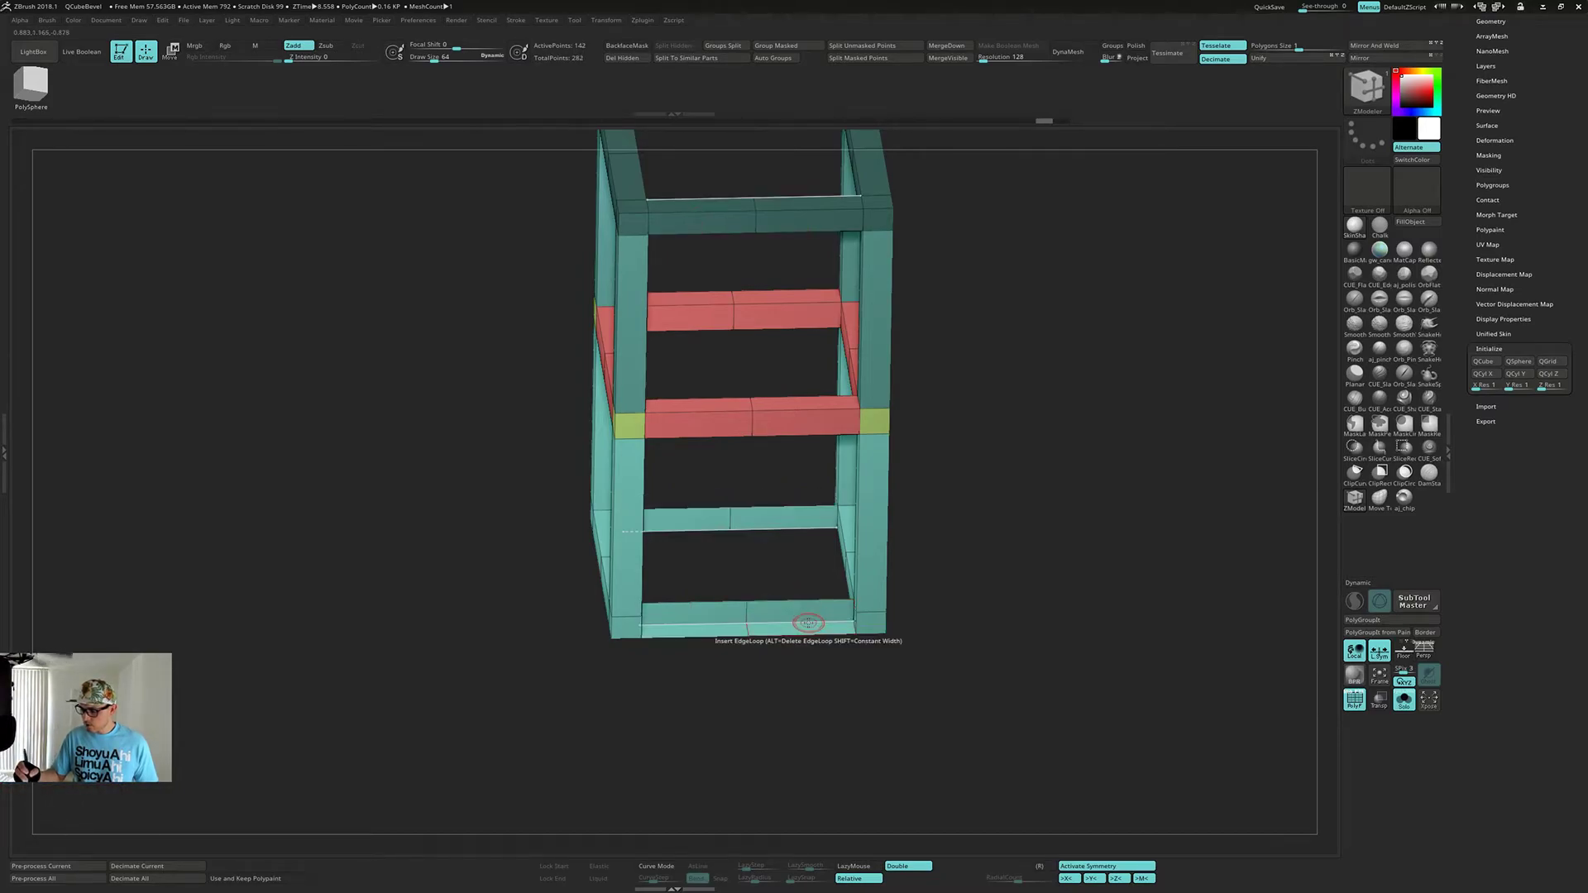
{"action": "left_click", "coordinate": [810, 618]}
{"action": "left_click", "coordinate": [809, 623]}
{"action": "left_click_drag", "start_coordinate": [798, 555], "coordinate": [791, 521]}
{"action": "left_click_drag", "start_coordinate": [791, 531], "coordinate": [792, 576], "text": "alt"}
{"action": "left_click_drag", "start_coordinate": [792, 575], "coordinate": [874, 589]}
{"action": "left_click", "coordinate": [777, 584]}
{"action": "left_click", "coordinate": [878, 590]}
{"action": "mouse_move", "coordinate": [911, 643]}
{"action": "left_mouse_down"}
{"action": "mouse_move", "coordinate": [855, 660]}
{"action": "mouse_move", "coordinate": [844, 632]}
{"action": "mouse_move", "coordinate": [825, 682]}
{"action": "mouse_move", "coordinate": [766, 743]}
{"action": "mouse_move", "coordinate": [760, 679]}
{"action": "mouse_move", "coordinate": [827, 712]}
{"action": "mouse_move", "coordinate": [936, 666]}
{"action": "left_mouse_up"}
{"action": "key", "text": "ctrl+z"}
{"action": "left_click_drag", "start_coordinate": [1160, 734], "coordinate": [965, 673], "text": "alt"}
- Try to close the holes at the bottom leg corners with the Close edge action targeting Convex Hole
{"action": "key", "text": "space"}
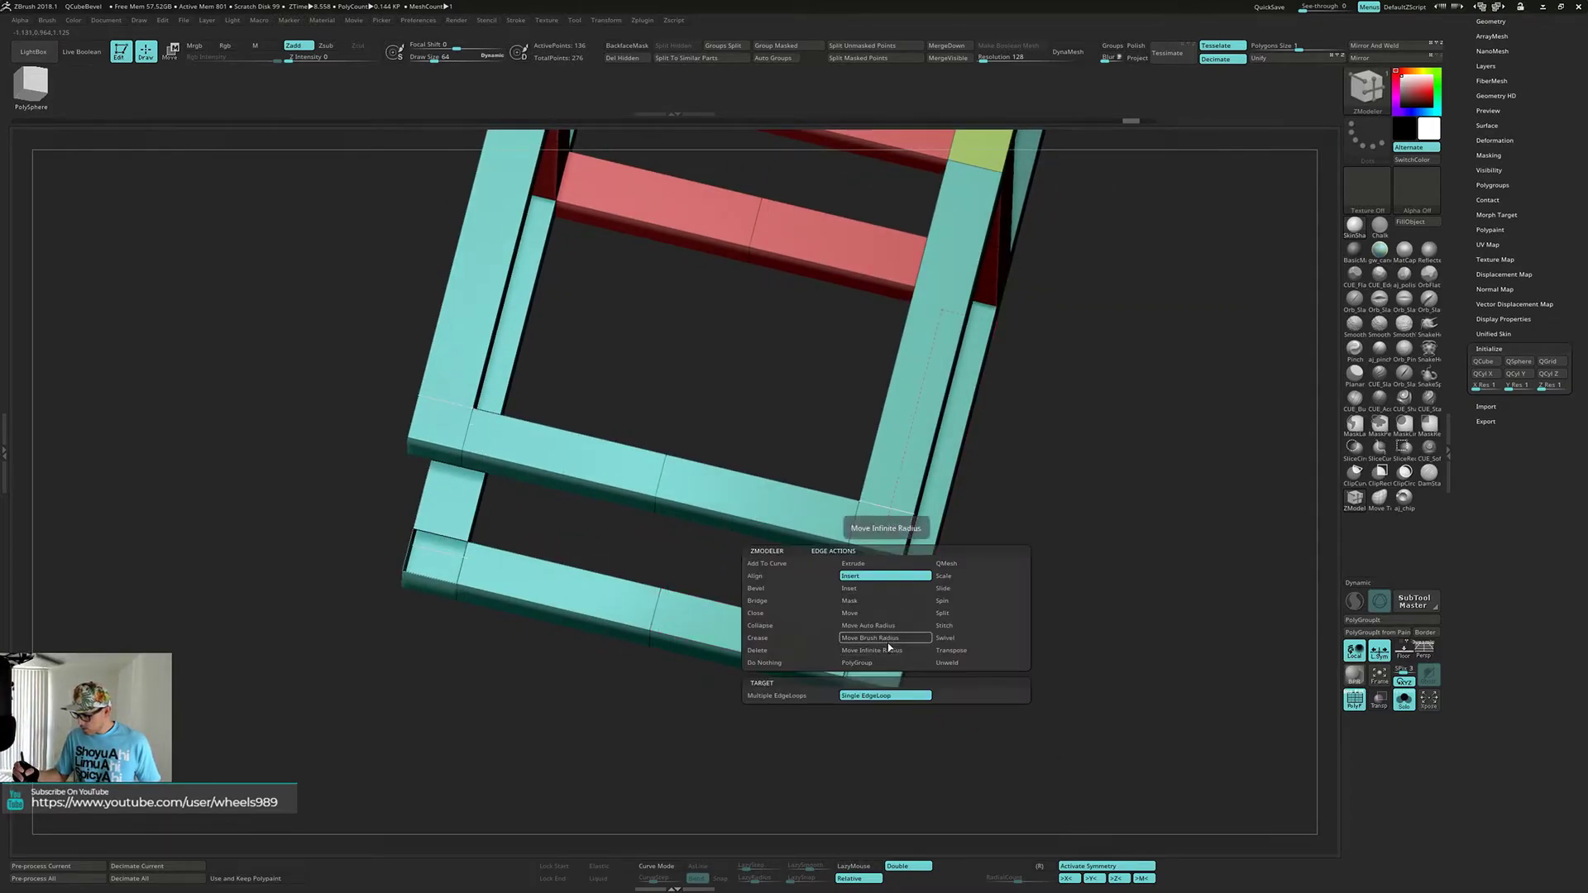
{"action": "left_click", "coordinate": [798, 620]}
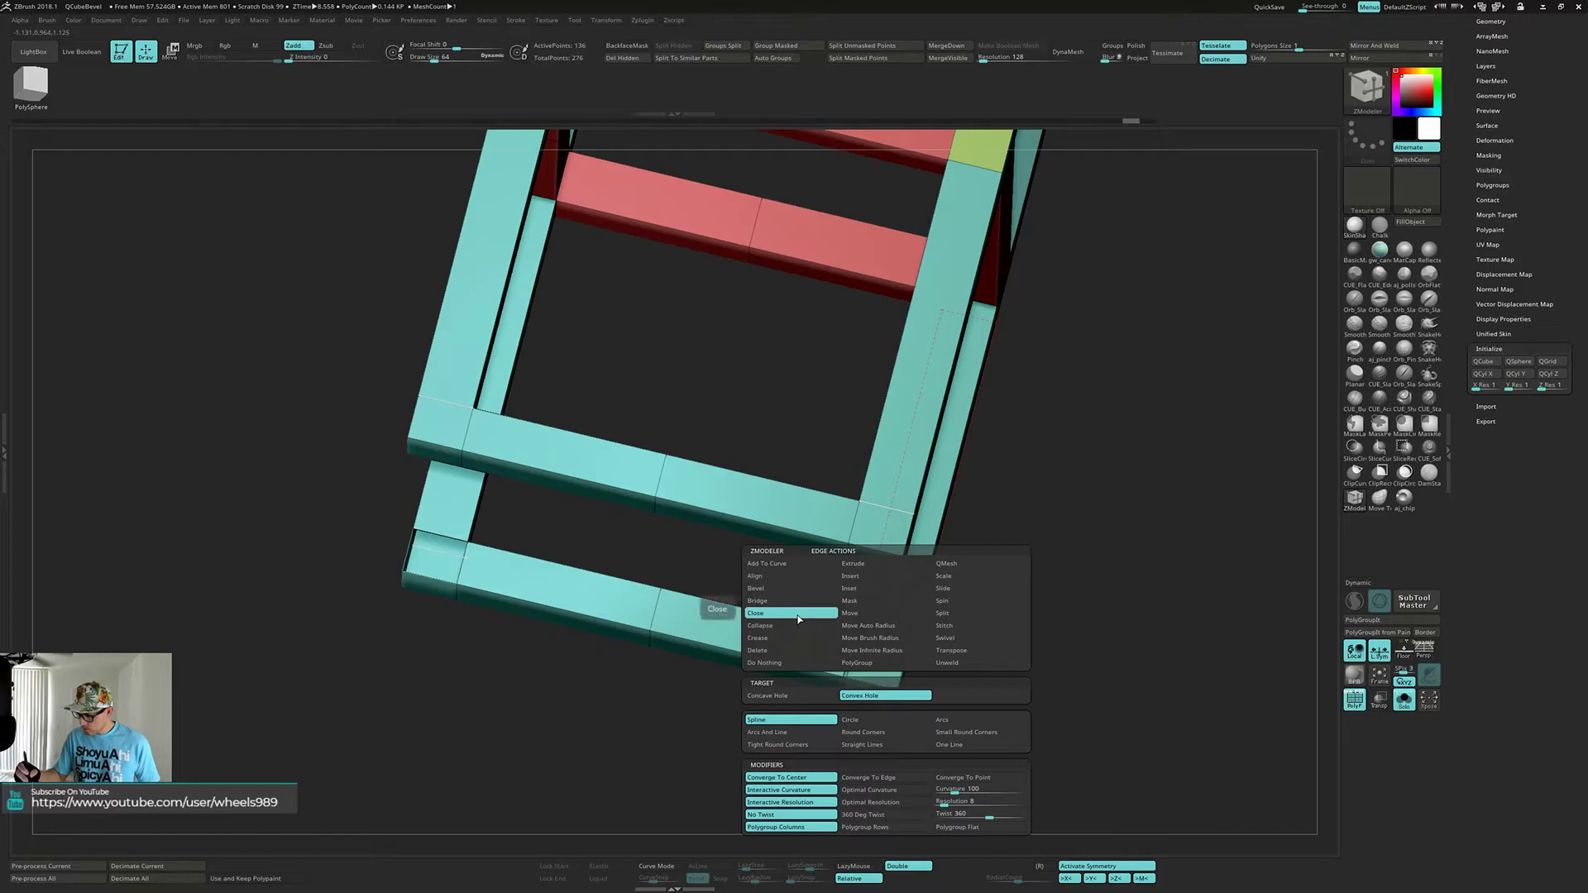
{"action": "left_click", "coordinate": [819, 699]}
{"action": "left_click_drag", "start_coordinate": [985, 662], "coordinate": [827, 660]}
{"action": "left_click", "coordinate": [815, 664]}
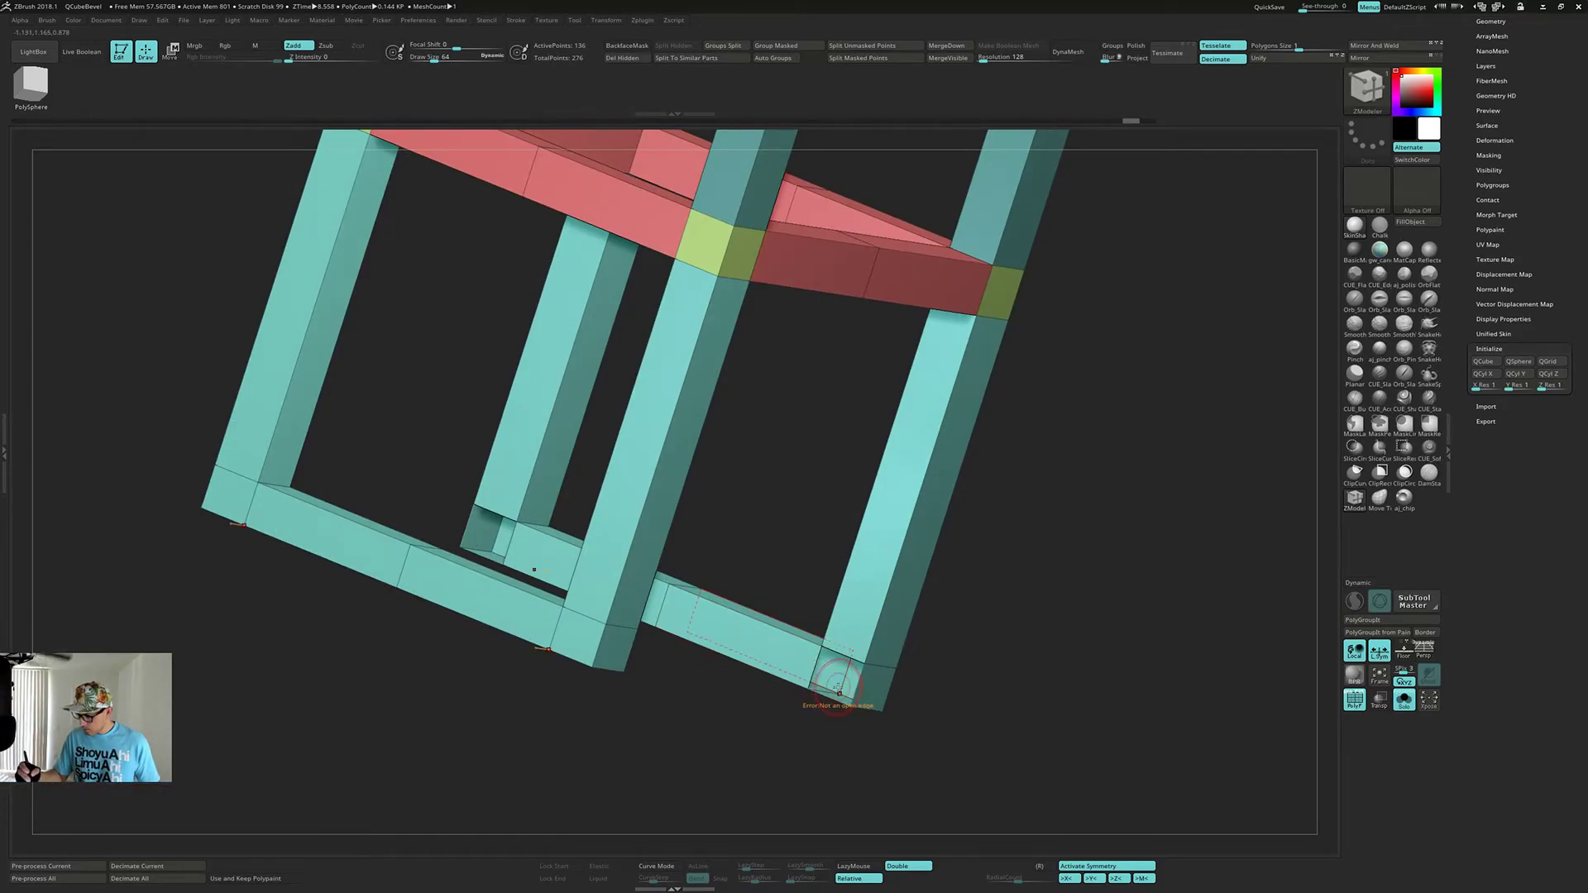
{"action": "right_click_drag", "start_coordinate": [851, 648], "coordinate": [852, 648]}
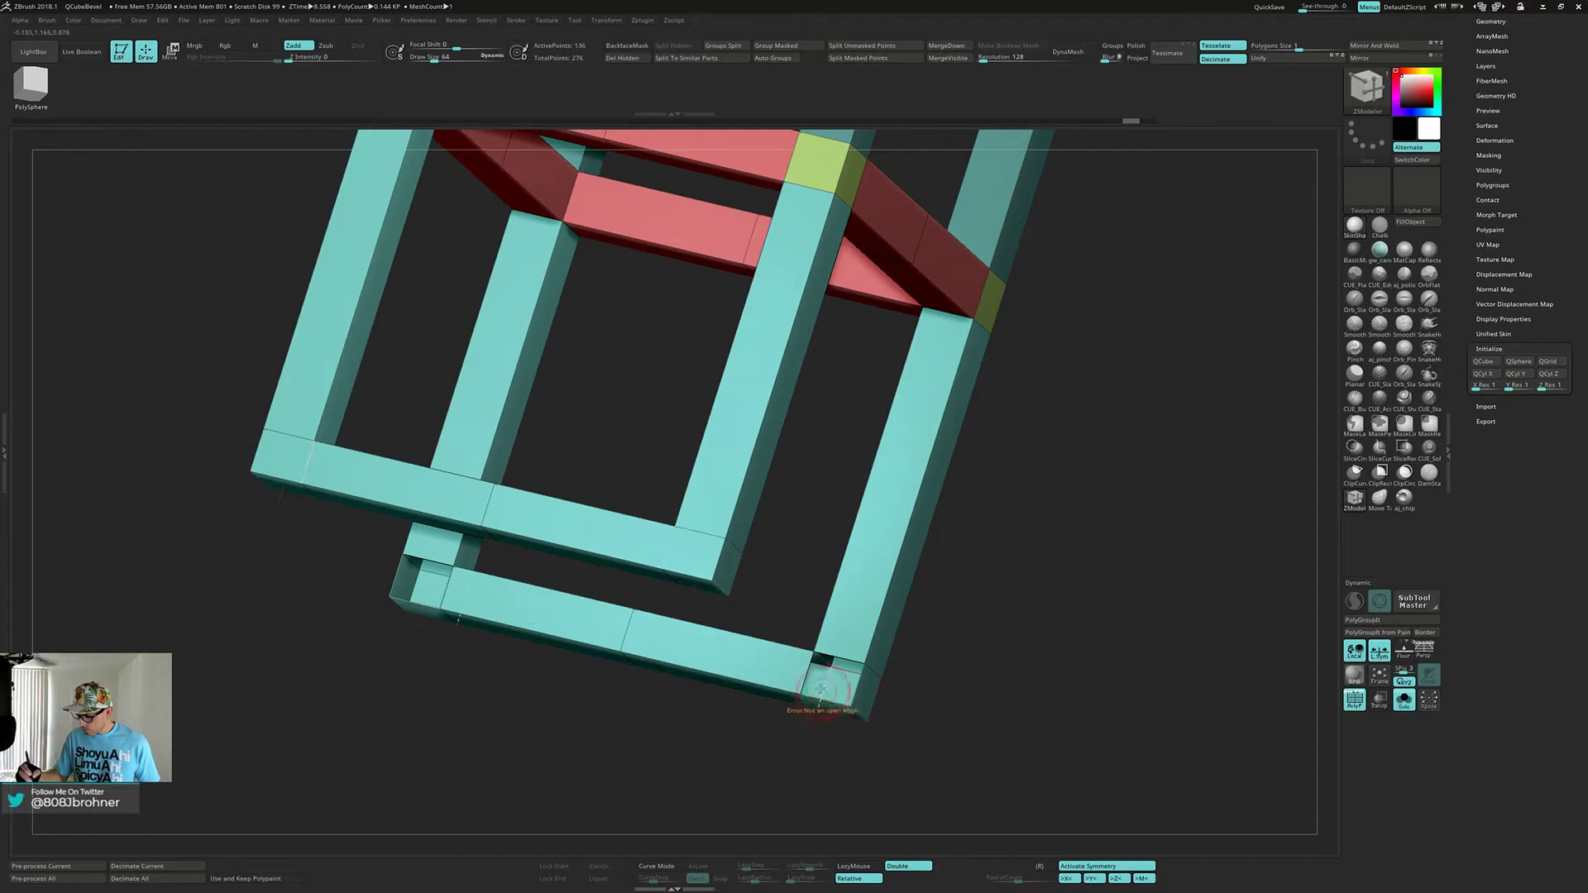
{"action": "right_click_drag", "start_coordinate": [840, 660], "coordinate": [834, 652]}
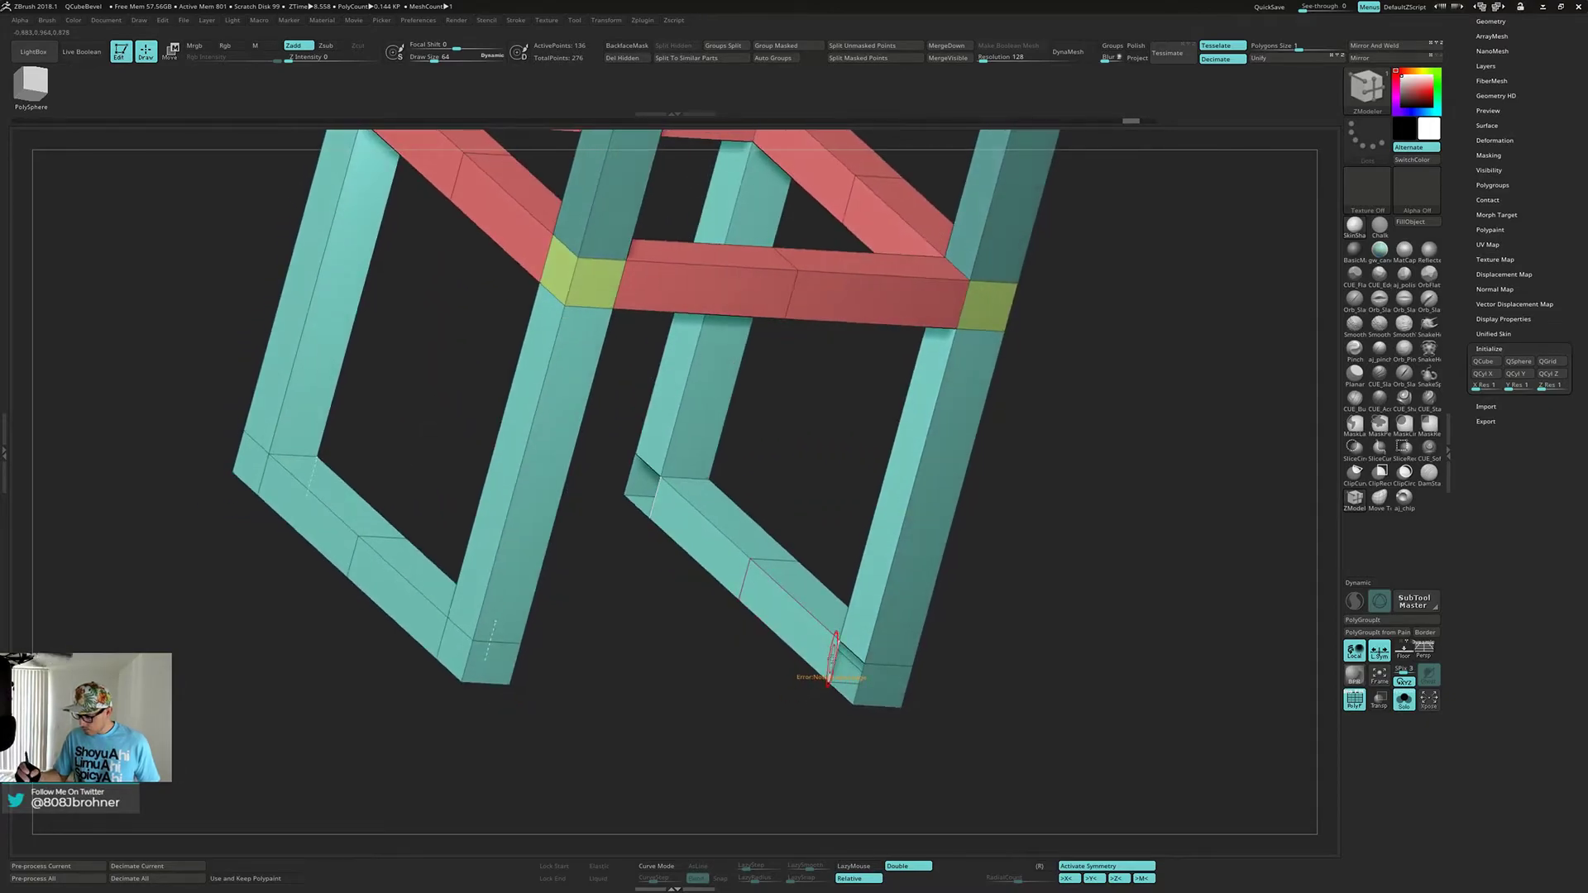
- Bridge the open edges at the bottom leg corners to fill the holes left by the deleted rails
{"action": "key", "text": "space"}
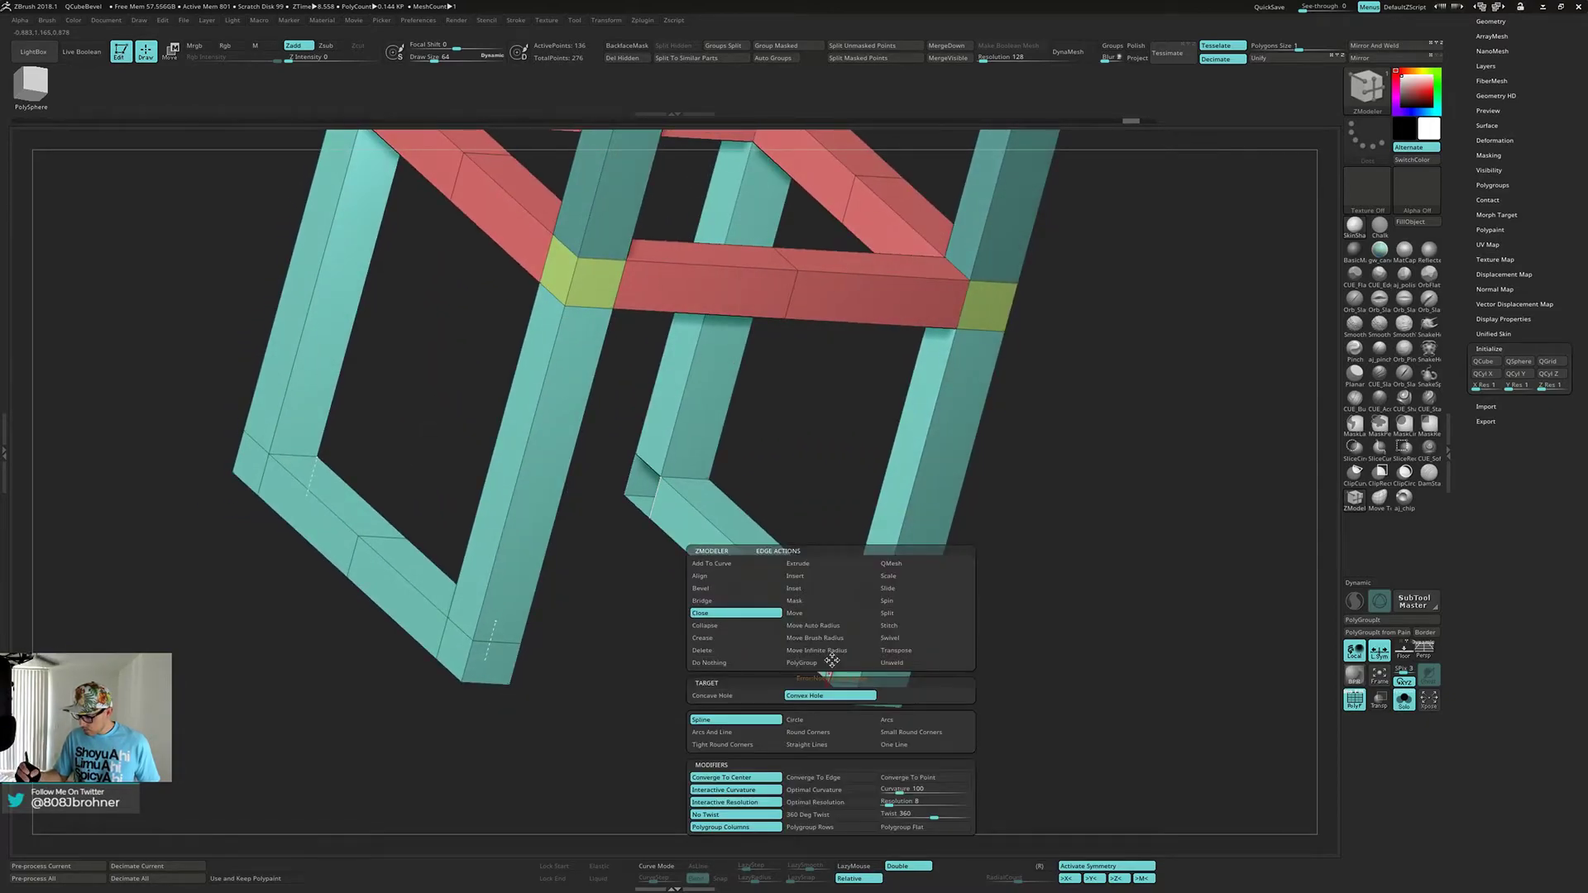
{"action": "left_click", "coordinate": [735, 601]}
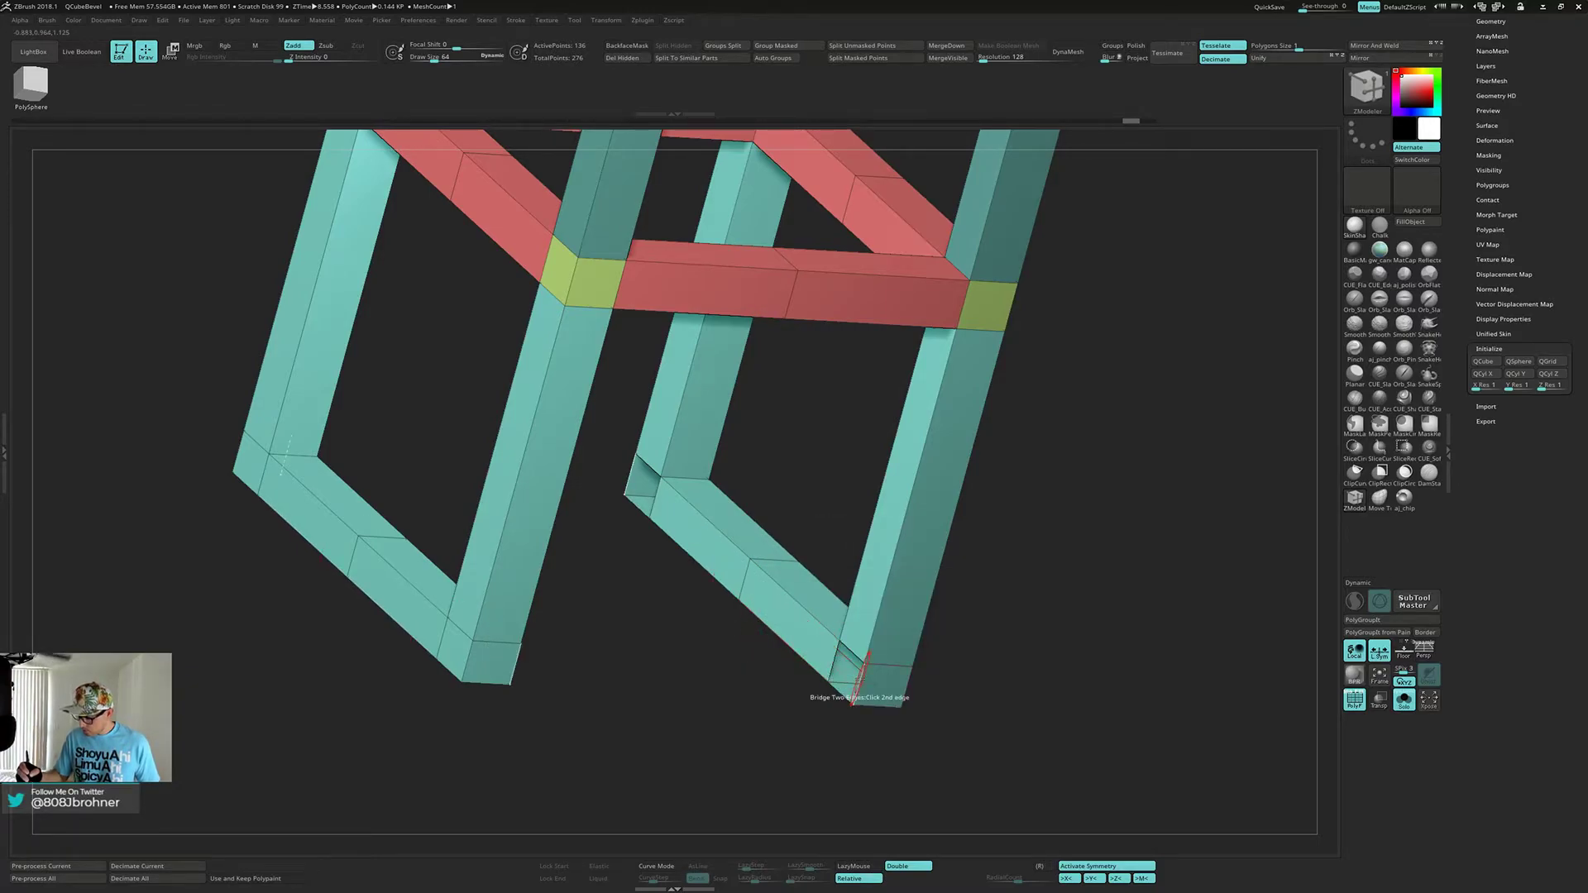
{"action": "left_click", "coordinate": [860, 680]}
{"action": "right_click_drag", "start_coordinate": [852, 672], "coordinate": [919, 626]}
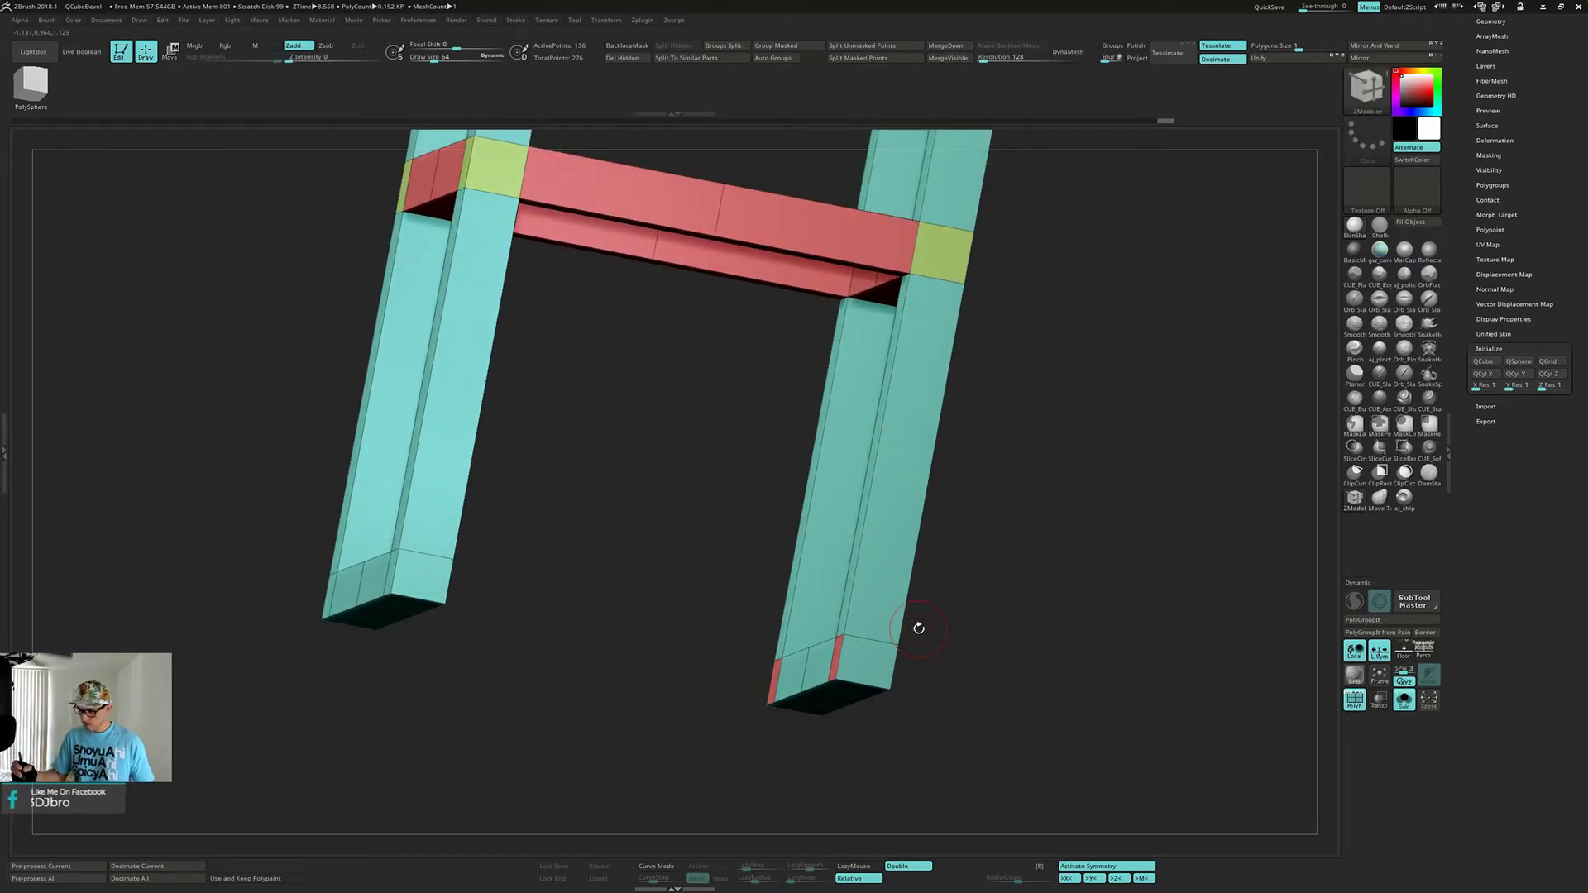
- Assign the whole frame to a single polygroup and view it straight from the front
{"action": "right_click_drag", "start_coordinate": [963, 639], "coordinate": [1014, 634]}
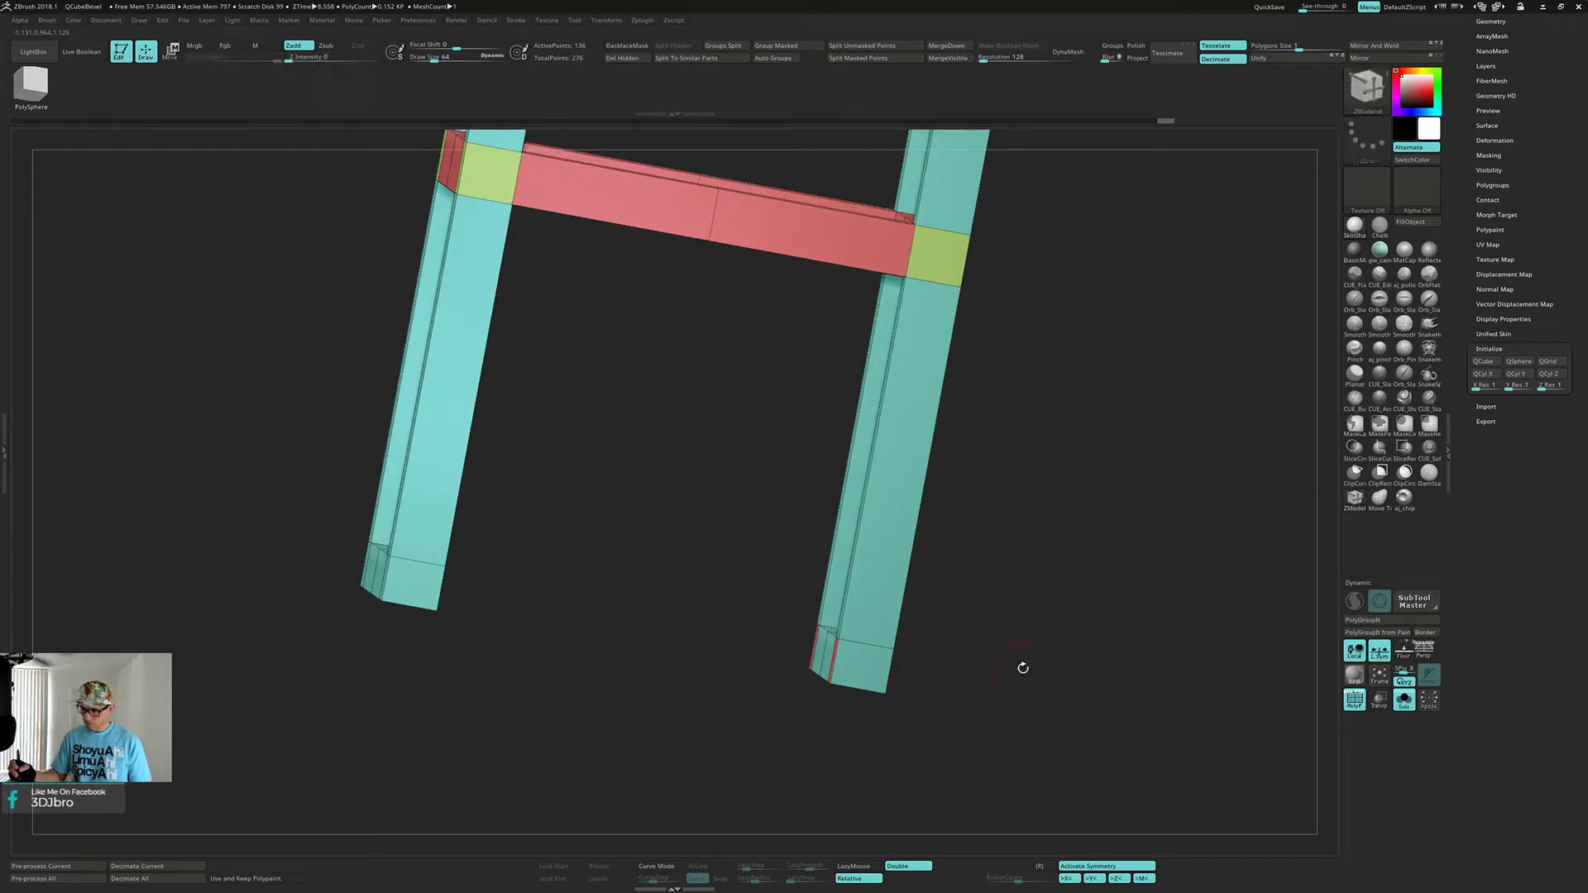
{"action": "key", "text": "shift+f"}
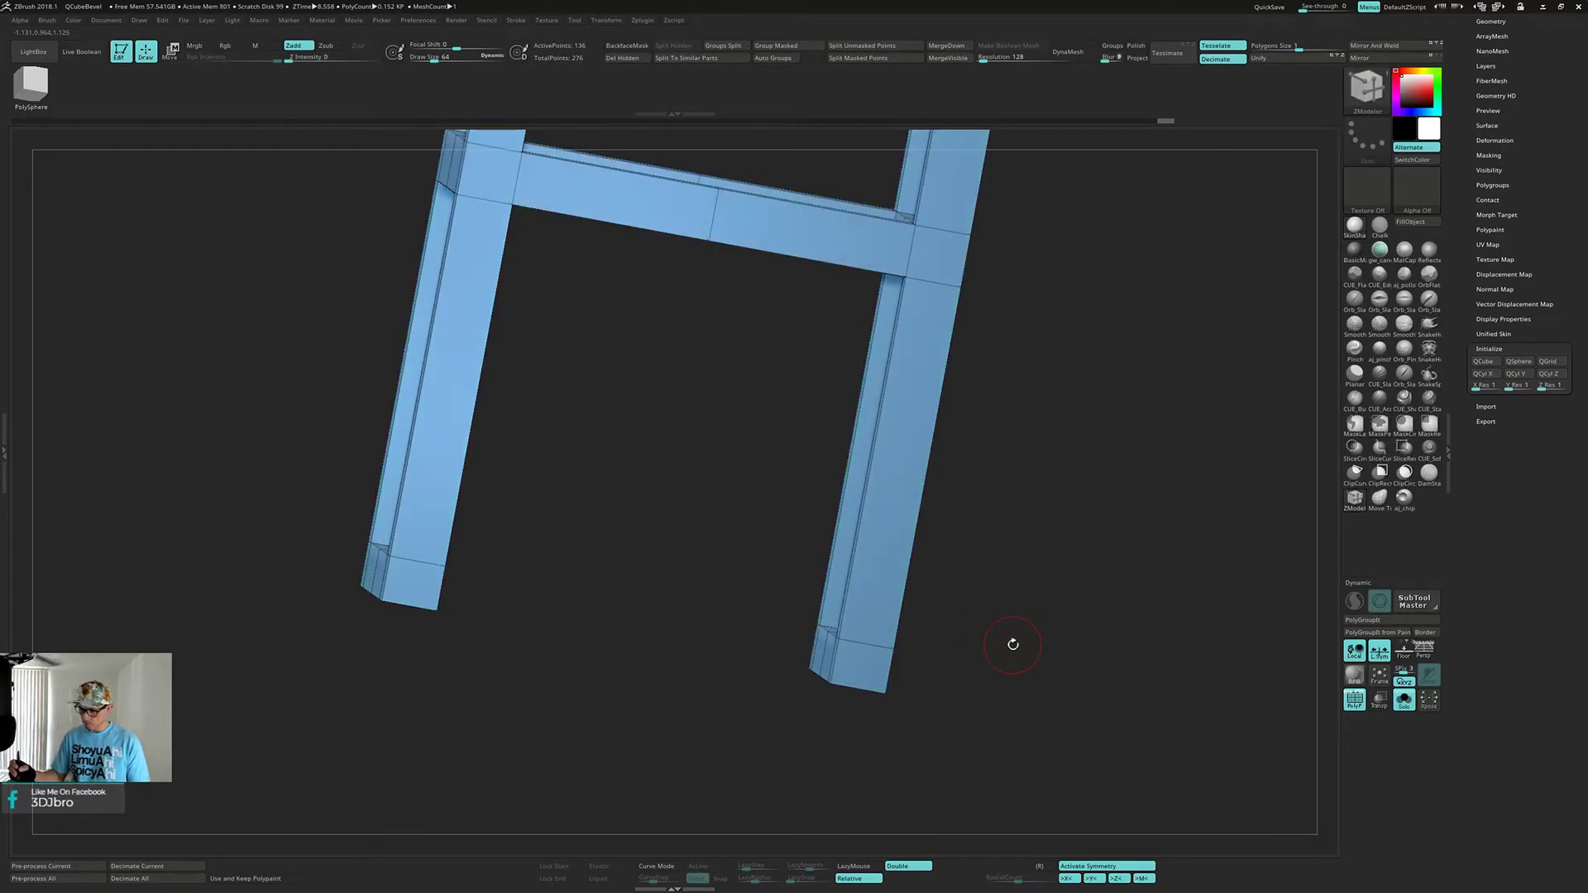
{"action": "left_click_drag", "start_coordinate": [1027, 636], "coordinate": [1013, 598]}
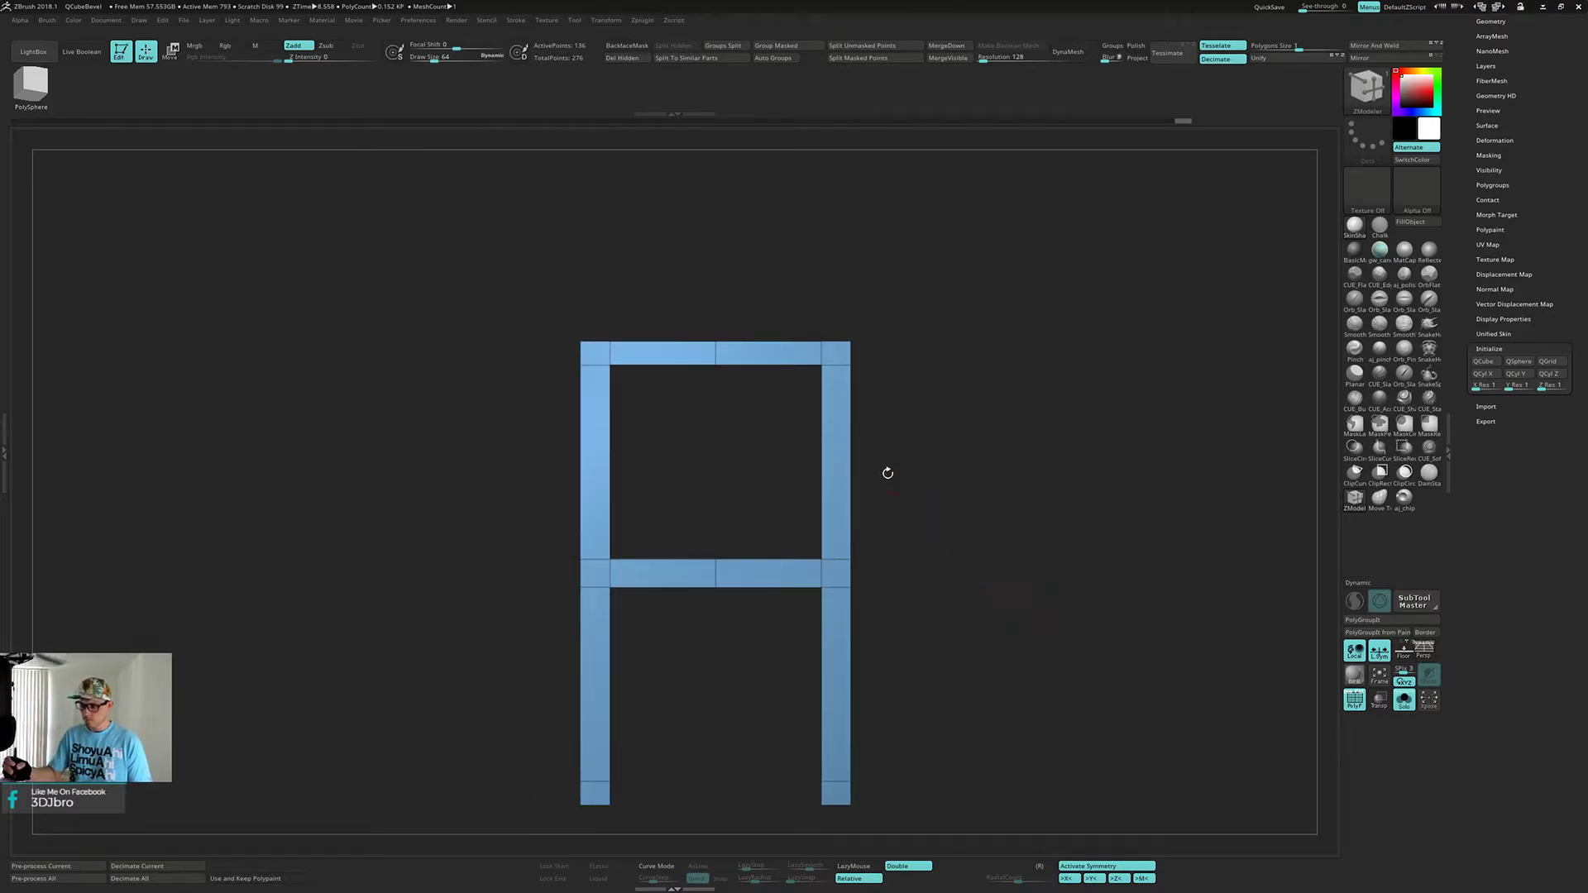
- Mask the upper part of the single-polygroup frame, leaving the lower legs unmasked
{"action": "left_click_drag", "start_coordinate": [489, 277], "coordinate": [942, 425], "text": "ctrl"}
{"action": "left_click_drag", "start_coordinate": [978, 491], "coordinate": [1000, 523]}
{"action": "key", "text": "x"}
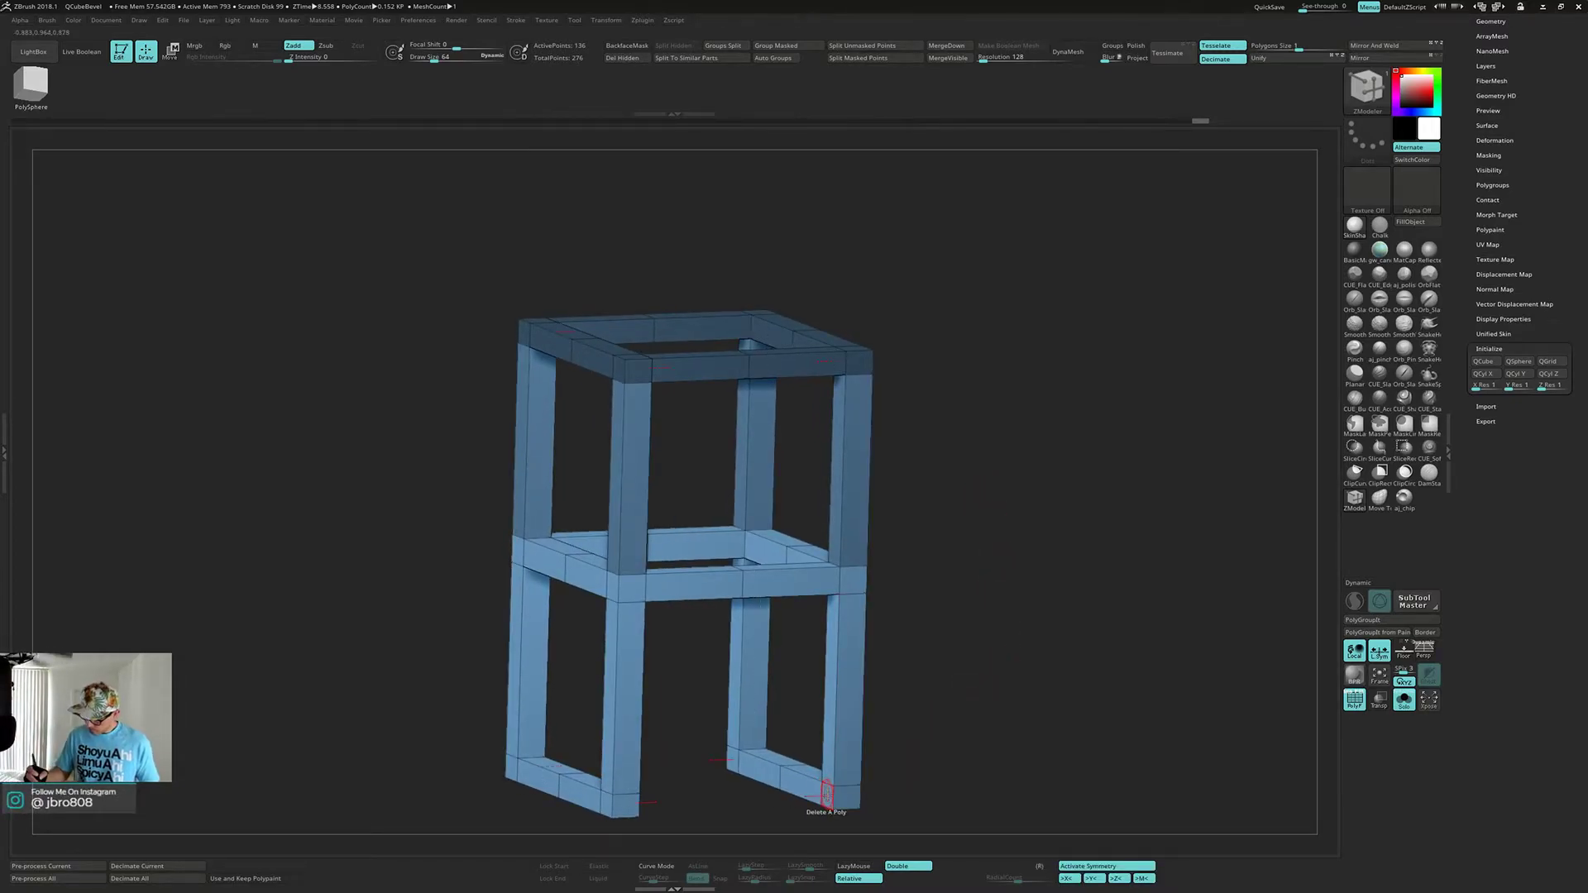
- Try to bridge the inner faces of the two bottom side rails using Bridge with Two Polys, and undo it
{"action": "left_click", "coordinate": [800, 786], "text": "alt"}
{"action": "left_click_drag", "start_coordinate": [951, 711], "coordinate": [979, 577]}
{"action": "key", "text": "space"}
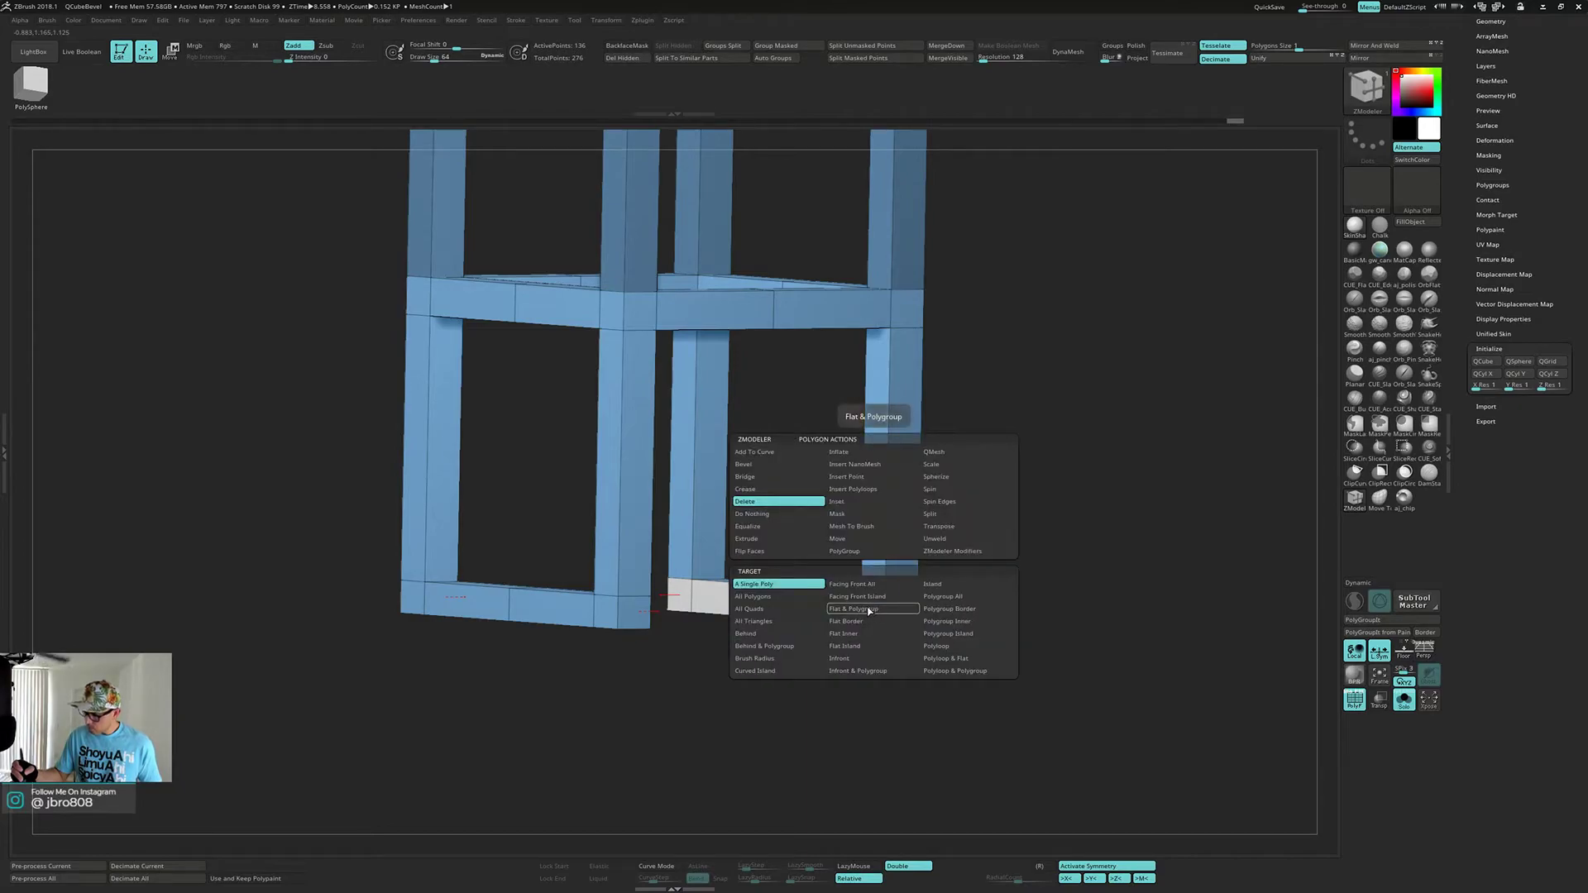
{"action": "left_click", "coordinate": [767, 478]}
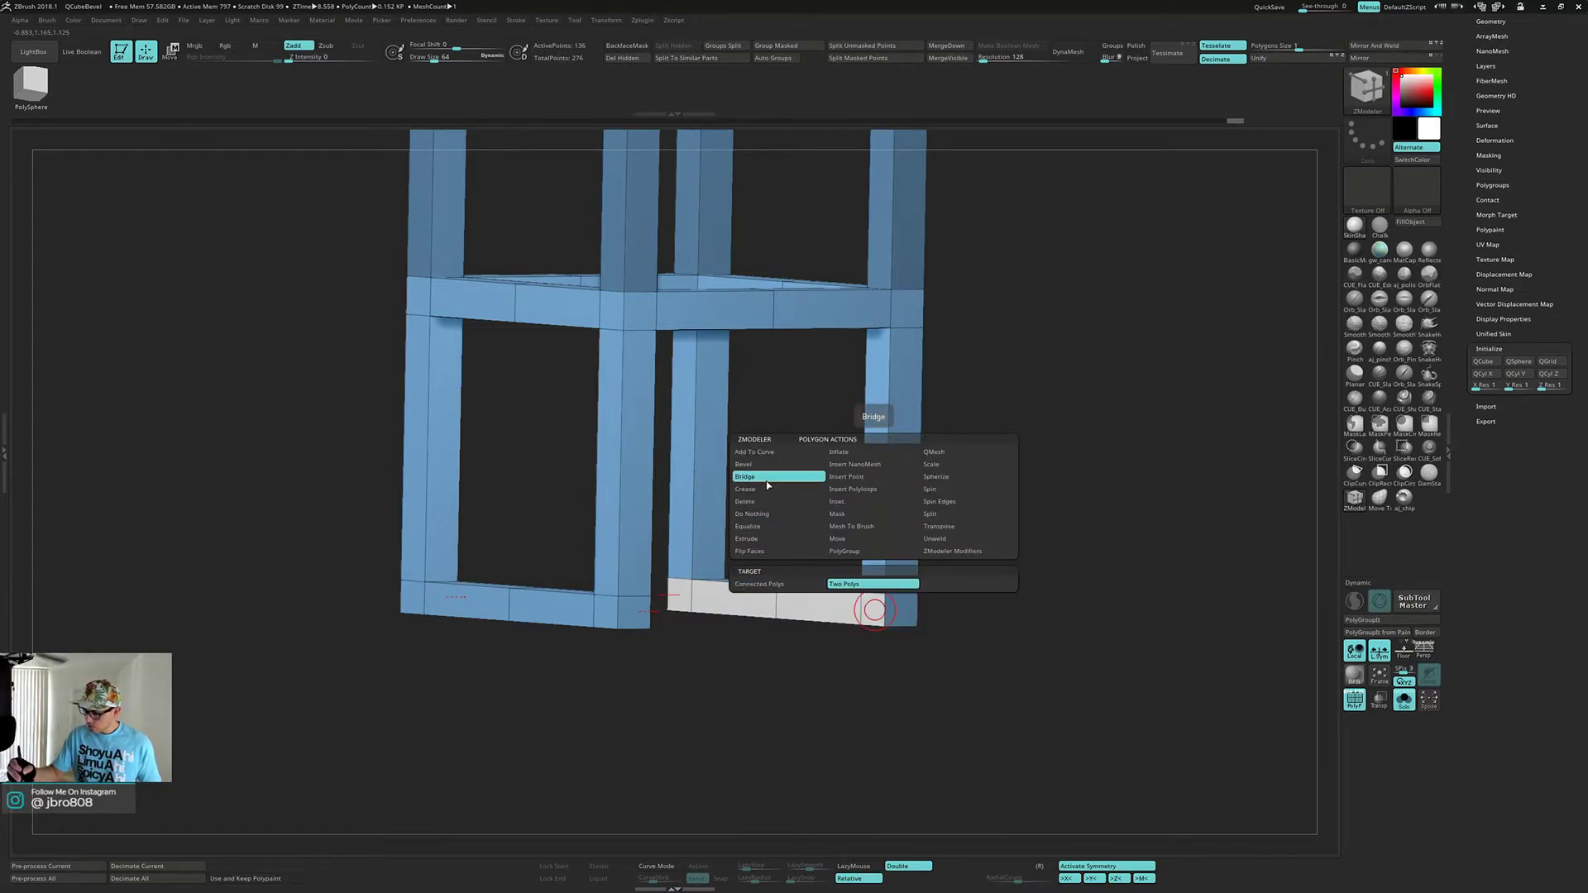
{"action": "left_click_drag", "start_coordinate": [849, 579], "coordinate": [754, 699]}
{"action": "left_click", "coordinate": [685, 617]}
{"action": "left_click_drag", "start_coordinate": [694, 549], "coordinate": [819, 553]}
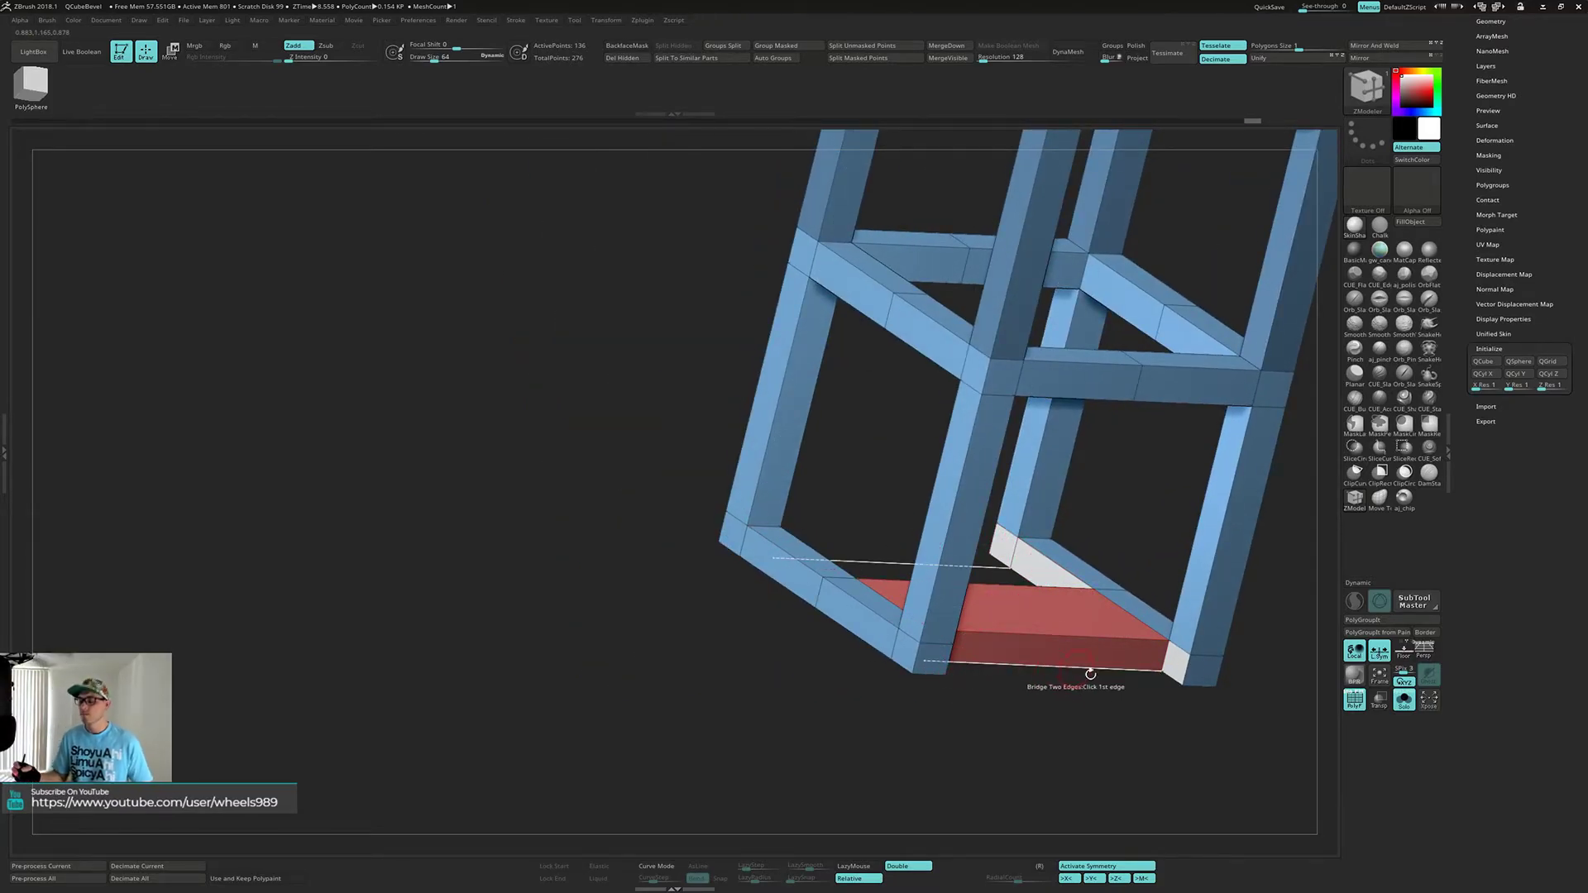
{"action": "left_click", "coordinate": [1181, 662]}
{"action": "mouse_move", "coordinate": [1146, 718]}
{"action": "left_mouse_down"}
{"action": "mouse_move", "coordinate": [1000, 716]}
{"action": "mouse_move", "coordinate": [942, 696]}
{"action": "mouse_move", "coordinate": [945, 671]}
{"action": "mouse_move", "coordinate": [929, 699]}
{"action": "mouse_move", "coordinate": [1031, 633]}
{"action": "left_mouse_up"}
{"action": "left_click", "coordinate": [977, 663]}
{"action": "key", "text": "ctrl+z"}
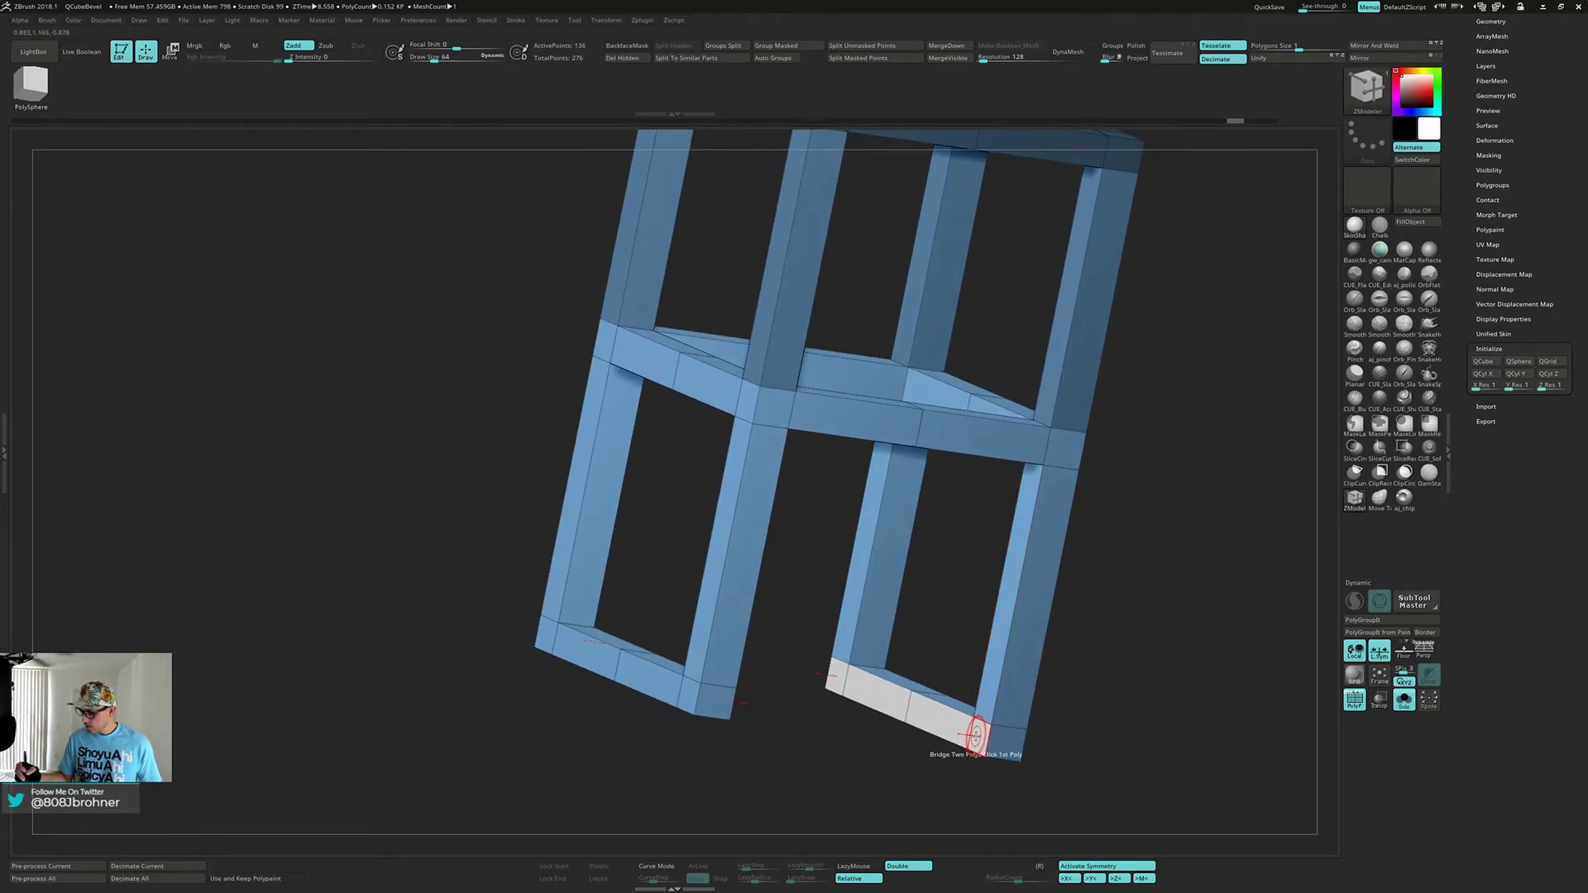
{"action": "key", "text": "ctrl"}
{"action": "key", "text": "ctrl+z"}
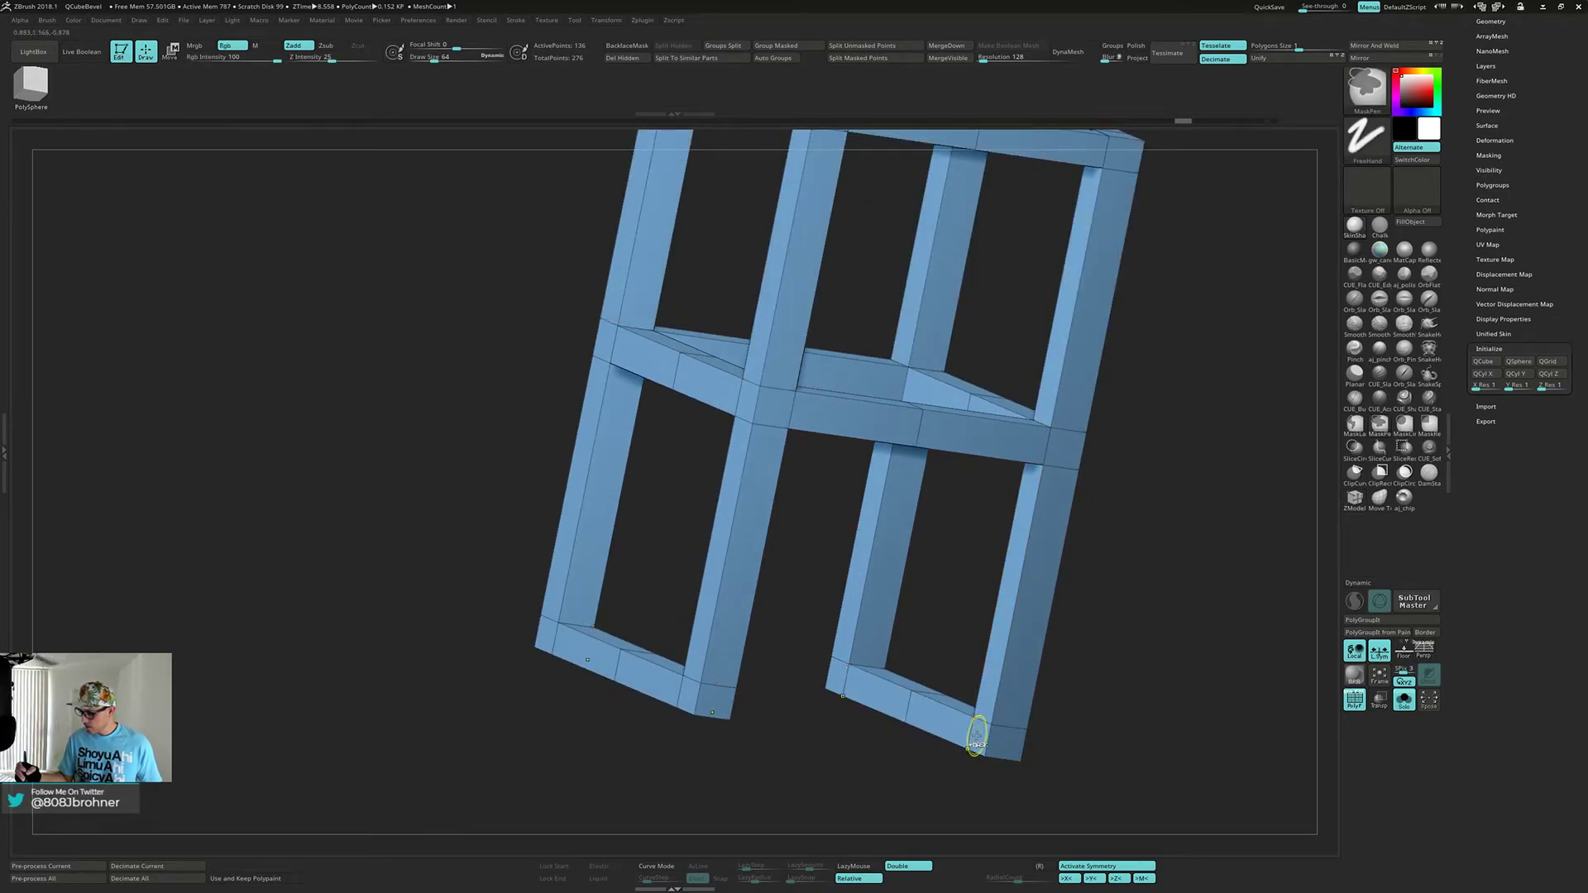
- Try to delete the inner faces of the bottom side rails without a mask, and undo the deletion
{"action": "mouse_move", "coordinate": [982, 721]}
{"action": "right_mouse_down"}
{"action": "mouse_move", "coordinate": [903, 714]}
{"action": "mouse_move", "coordinate": [980, 721]}
{"action": "right_mouse_up"}
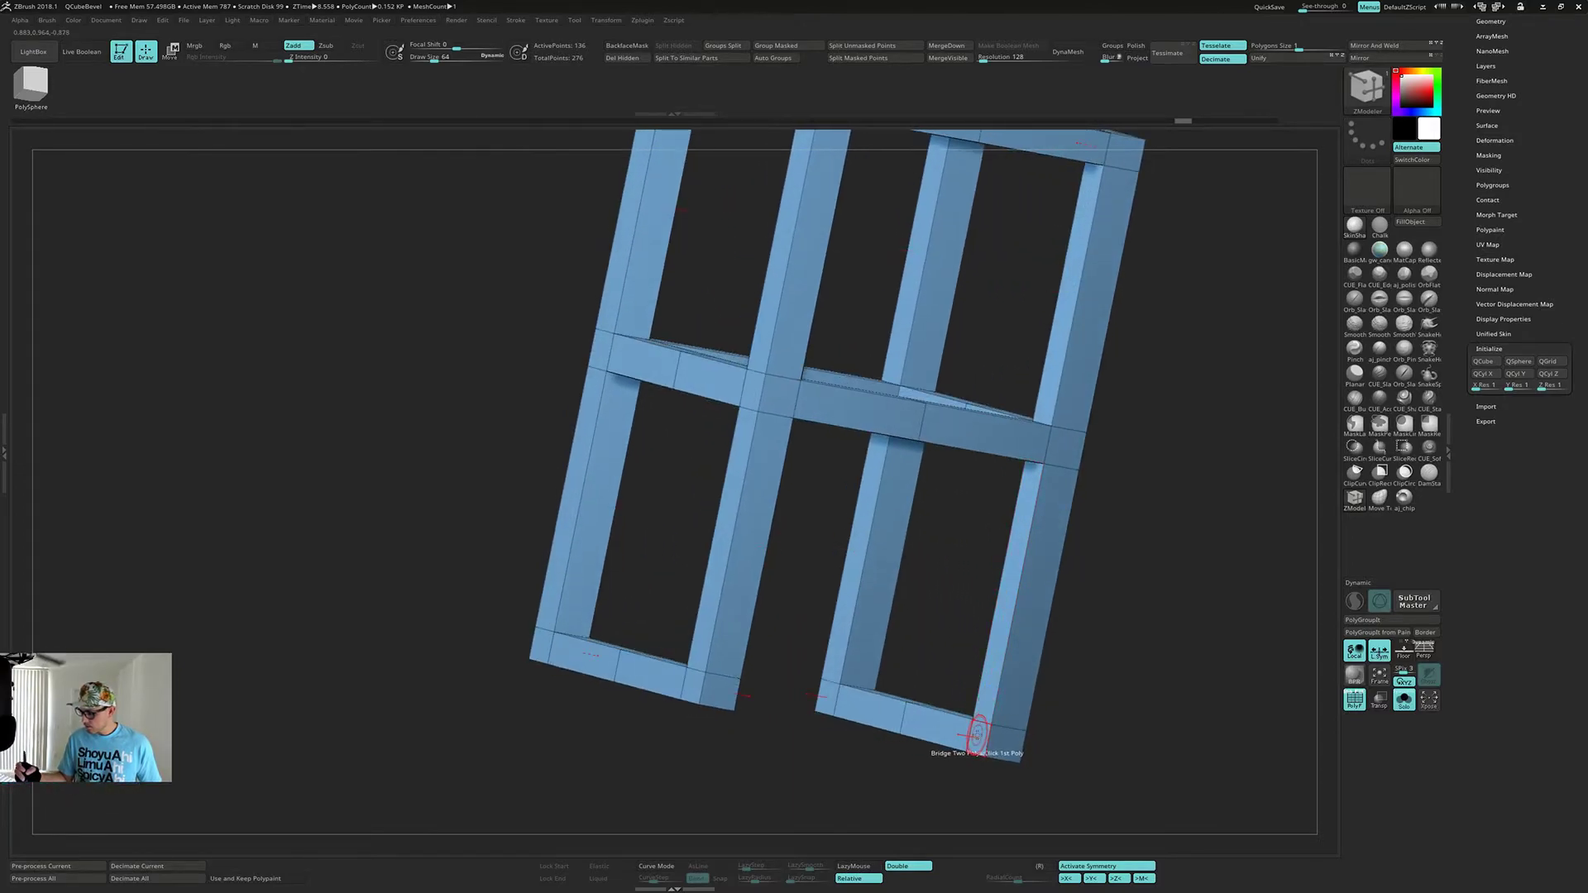
{"action": "key", "text": "space"}
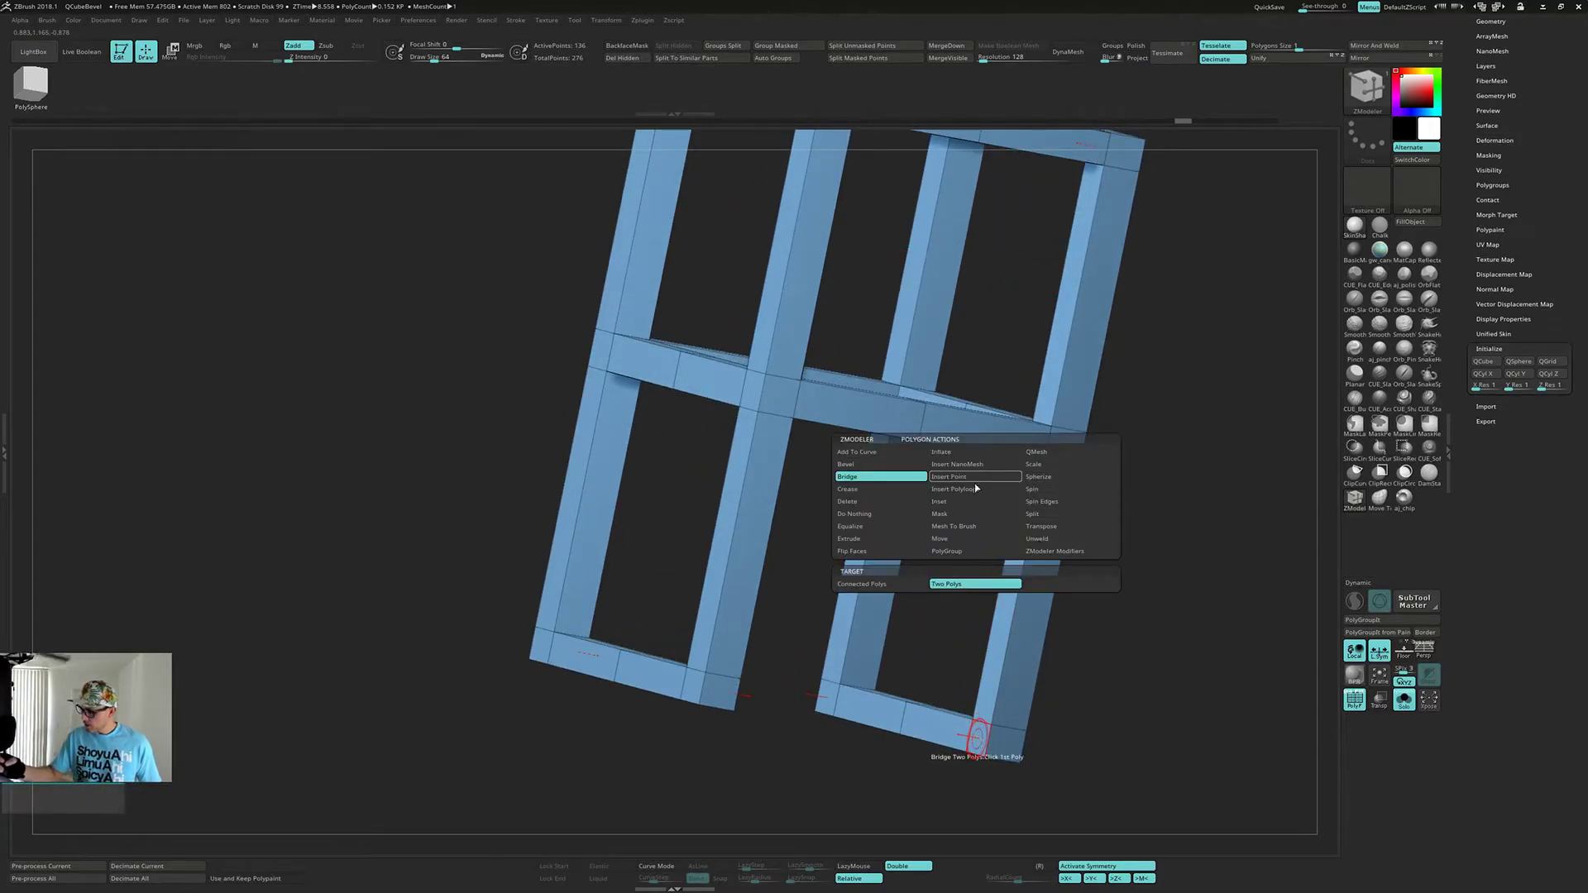
{"action": "left_click", "coordinate": [873, 502]}
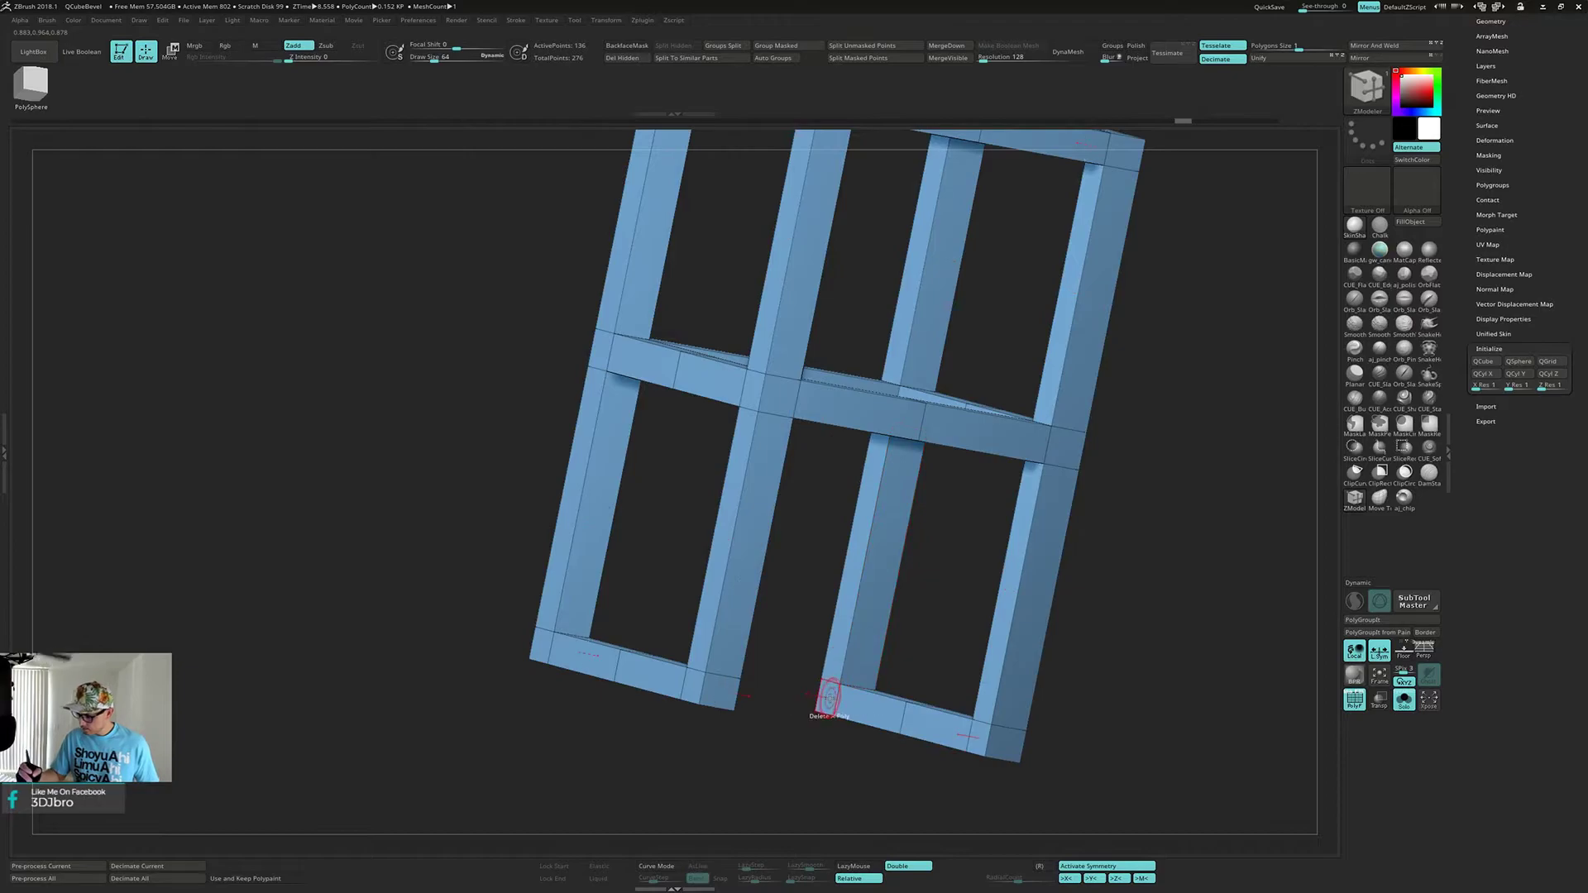
{"action": "left_click", "coordinate": [886, 713]}
{"action": "left_click", "coordinate": [949, 727]}
{"action": "left_click_drag", "start_coordinate": [1018, 720], "coordinate": [1066, 505]}
{"action": "key", "text": "ctrl+z"}
- Mask the top portion of the frame with symmetry off, and restore symmetry
{"action": "key", "text": "x"}
{"action": "left_click_drag", "start_coordinate": [654, 261], "coordinate": [997, 390], "text": "ctrl"}
{"action": "left_click_drag", "start_coordinate": [1006, 504], "coordinate": [1063, 513]}
{"action": "key", "text": "x"}
- Delete the inner-facing polygons of the two bottom side rails
{"action": "left_click", "coordinate": [957, 706]}
{"action": "left_click_drag", "start_coordinate": [1045, 633], "coordinate": [914, 636]}
{"action": "left_click_drag", "start_coordinate": [1020, 728], "coordinate": [1017, 811], "text": "alt"}
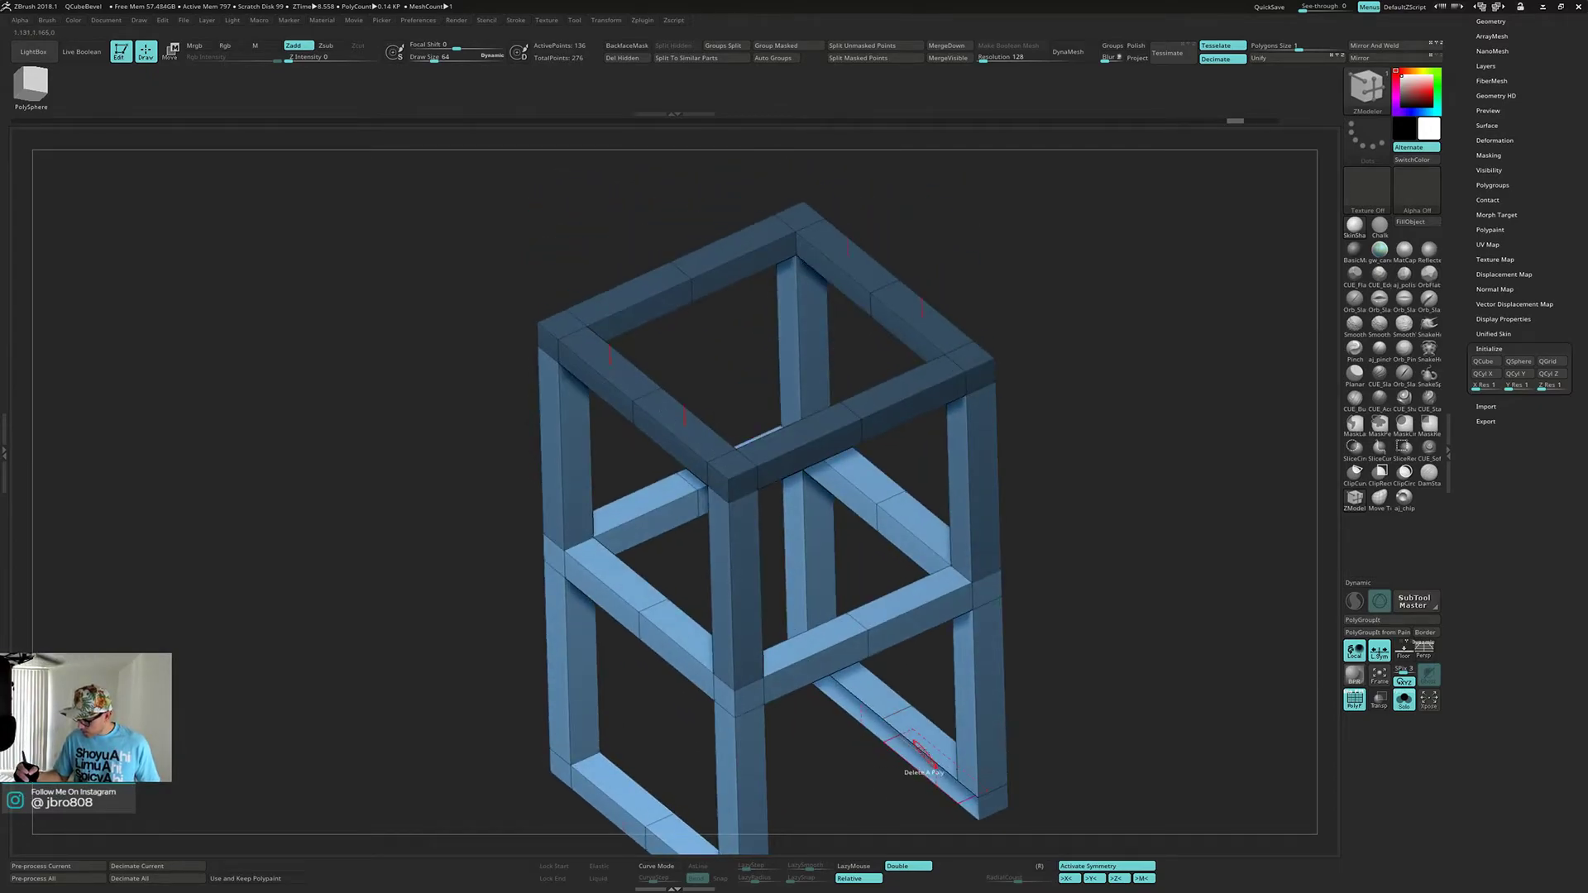
- Set the edge action to Bridge with the Two Holes target
{"action": "key", "text": "space"}
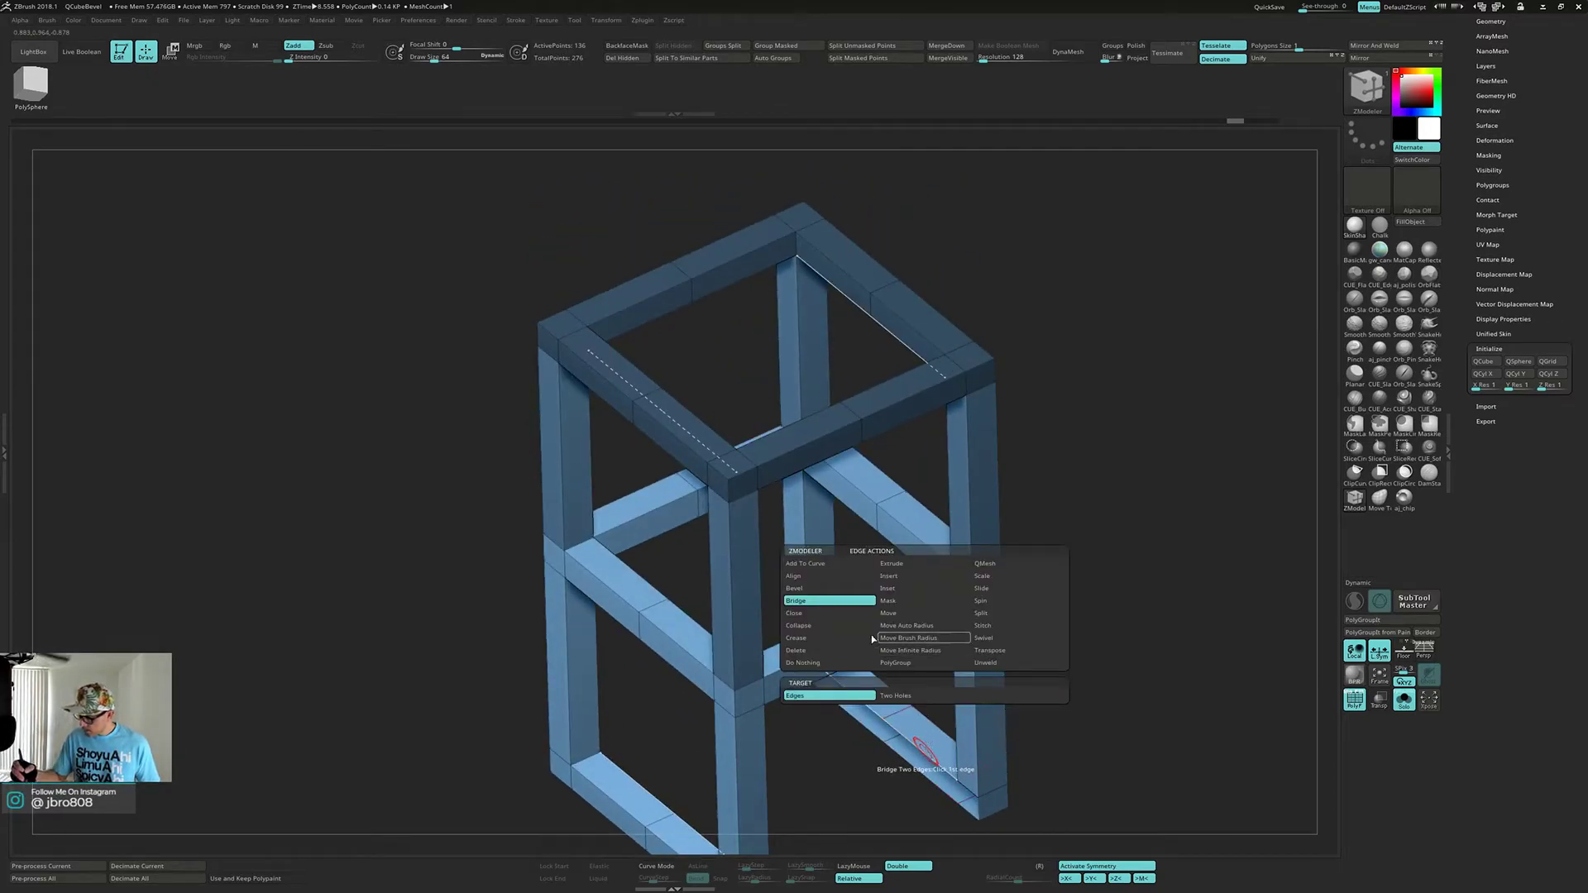
{"action": "left_click", "coordinate": [835, 613]}
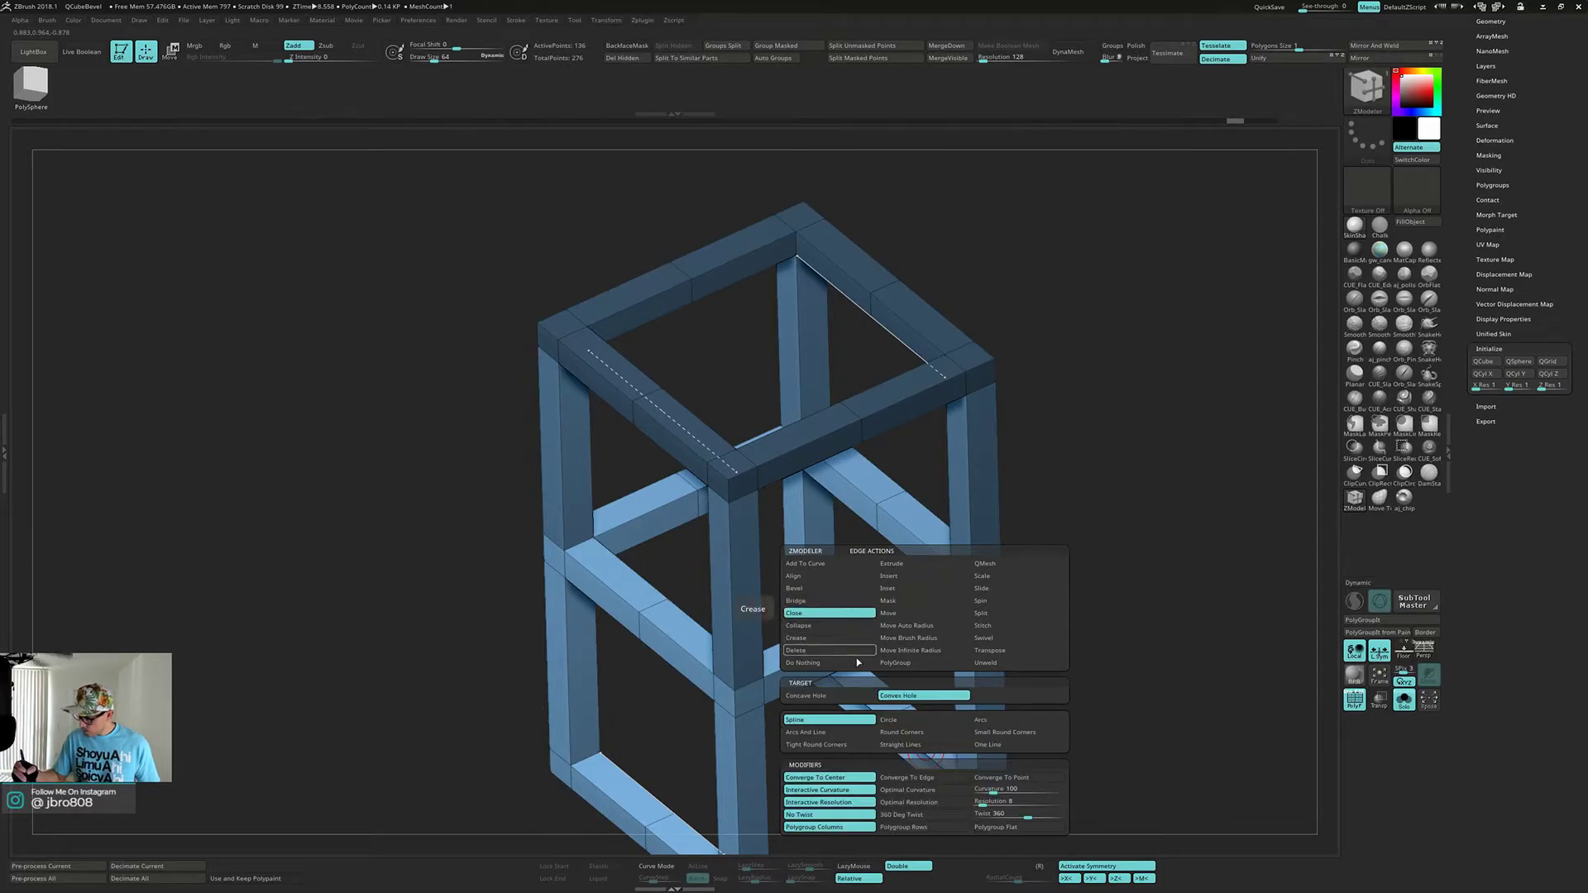
{"action": "left_click", "coordinate": [819, 603]}
{"action": "left_click", "coordinate": [903, 702]}
- Try to bridge the open holes of the two bottom side rails with the Two Holes target
{"action": "left_click_drag", "start_coordinate": [911, 691], "coordinate": [900, 576]}
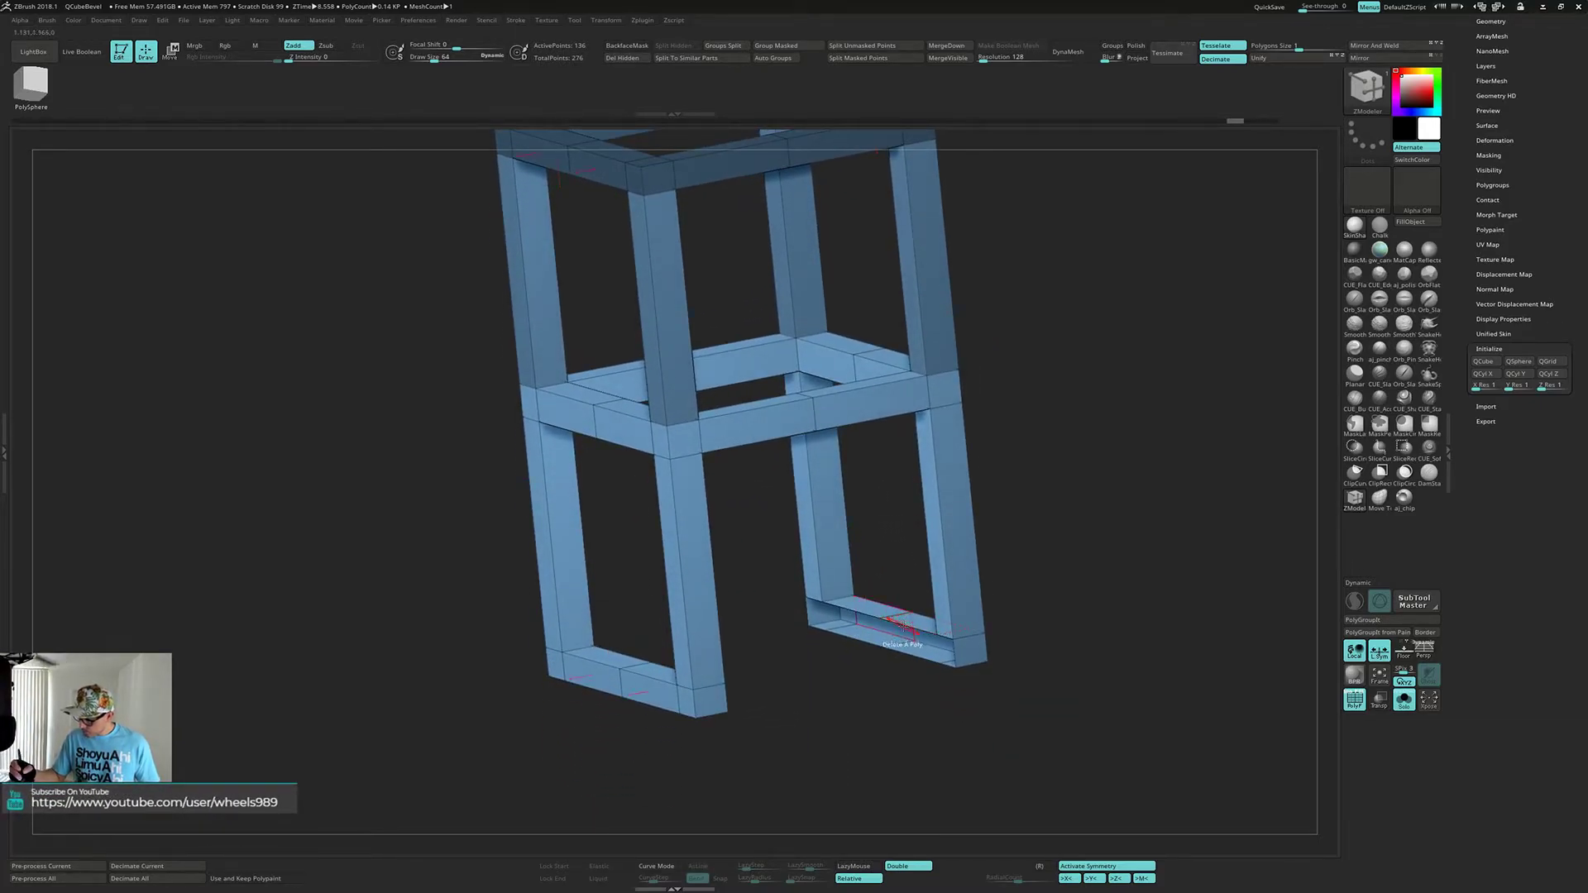
{"action": "left_click_drag", "start_coordinate": [868, 703], "coordinate": [704, 705]}
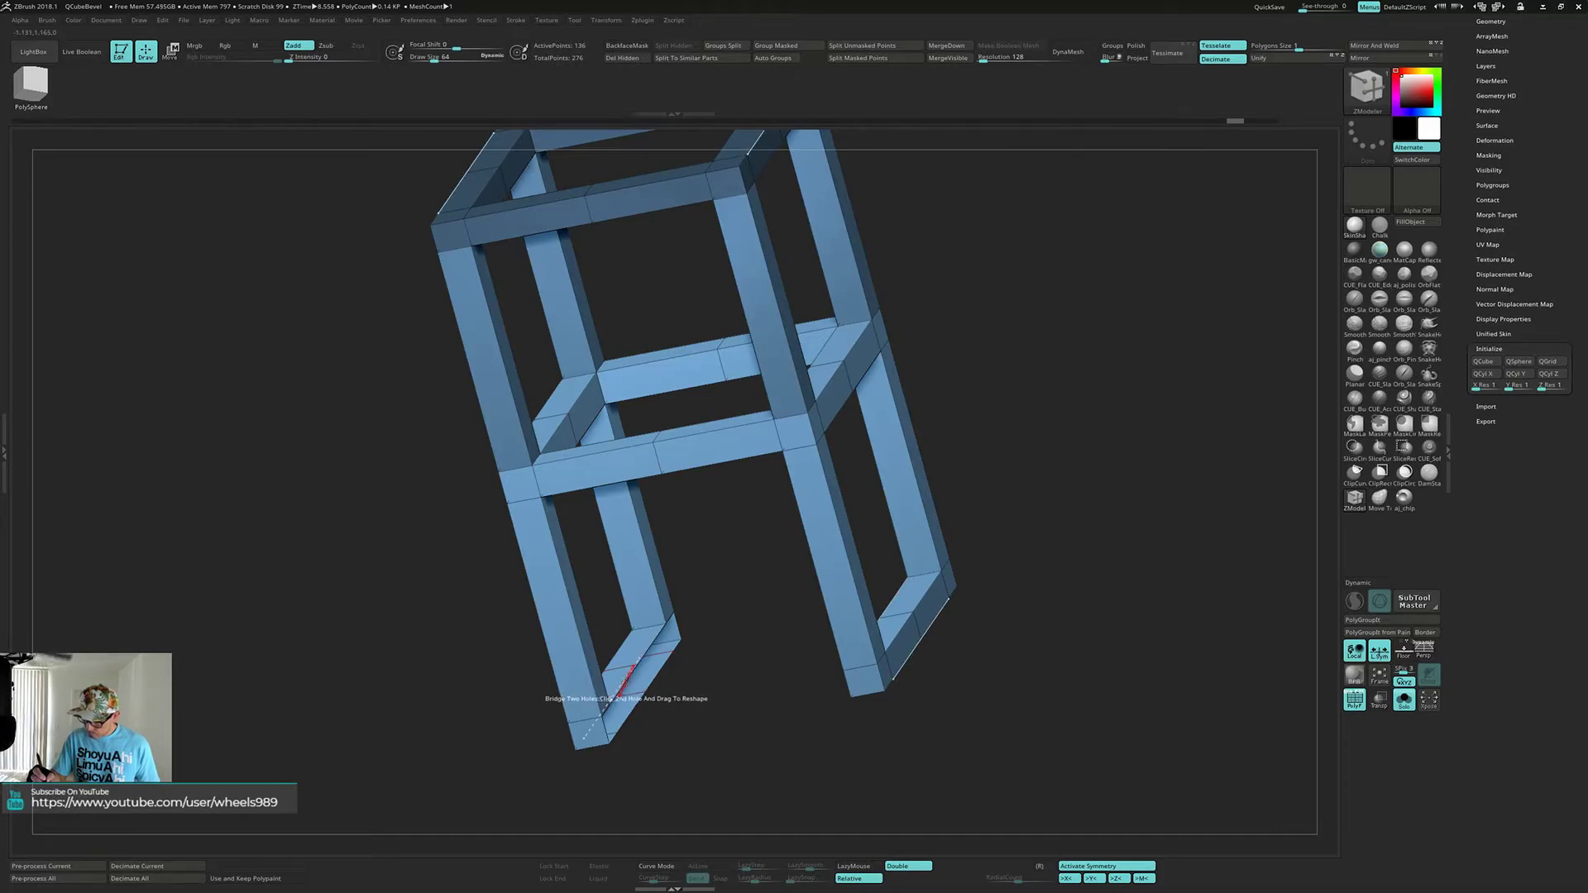
{"action": "left_click_drag", "start_coordinate": [711, 691], "coordinate": [877, 680]}
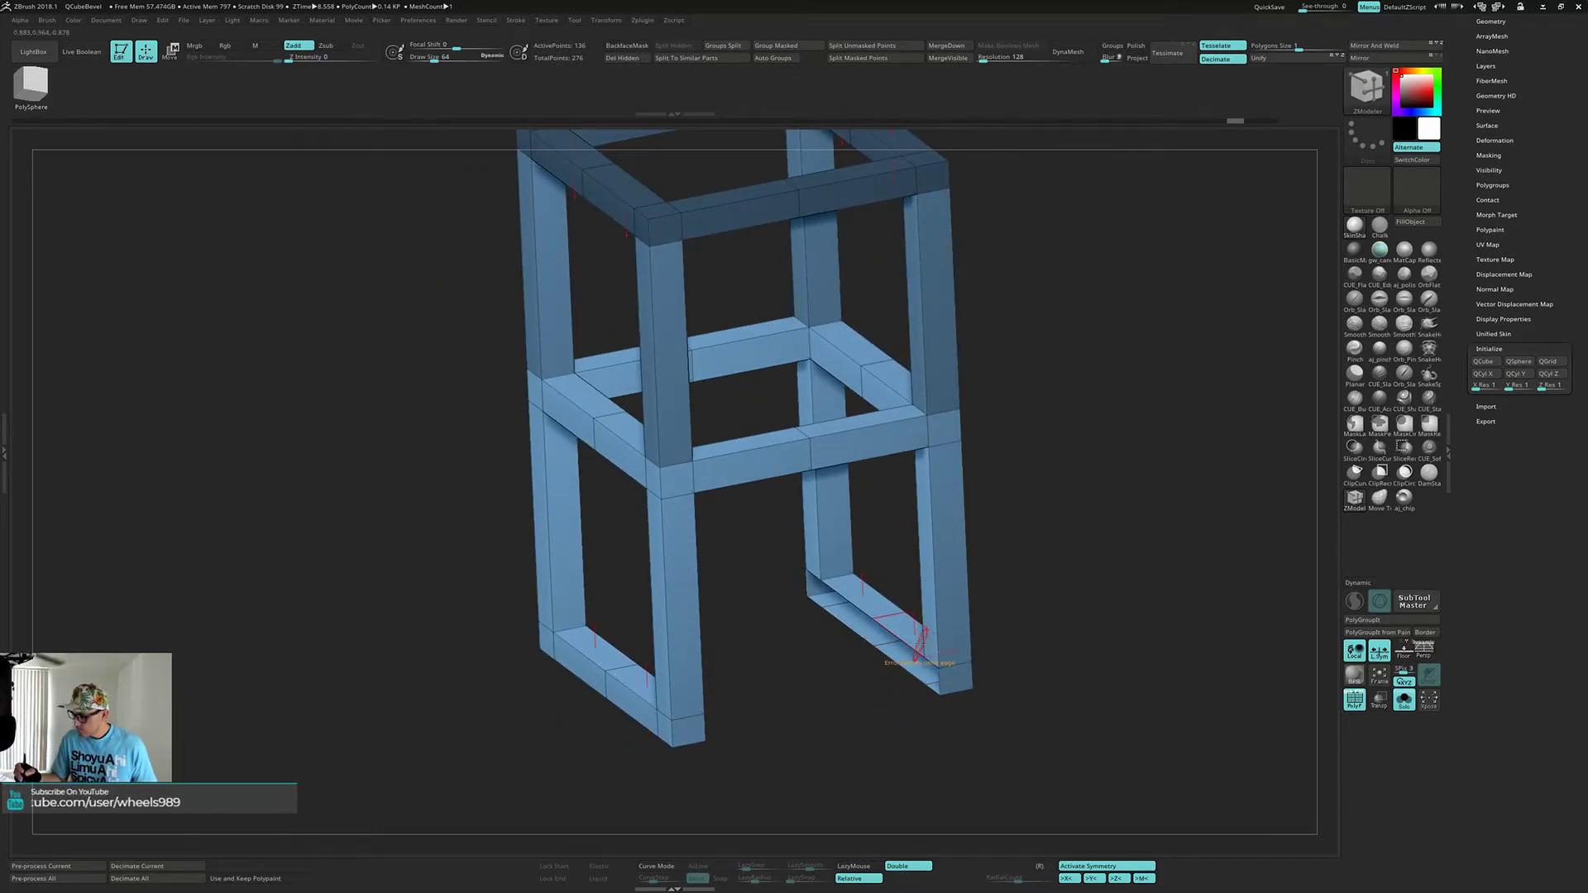
{"action": "left_click_drag", "start_coordinate": [906, 646], "coordinate": [716, 691]}
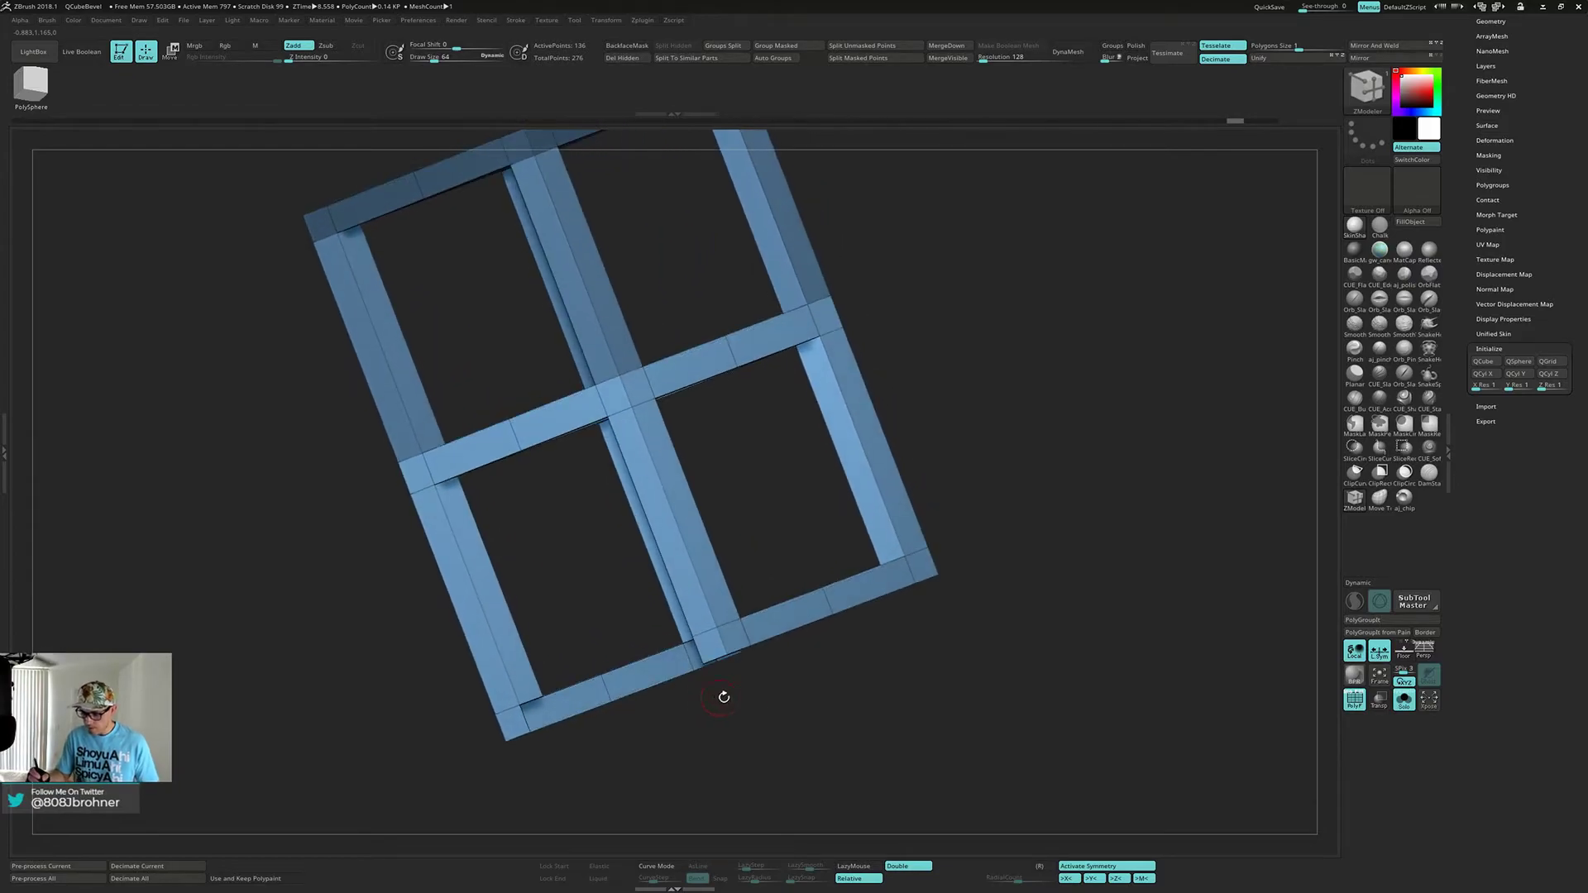
{"action": "left_click_drag", "start_coordinate": [850, 691], "coordinate": [894, 700]}
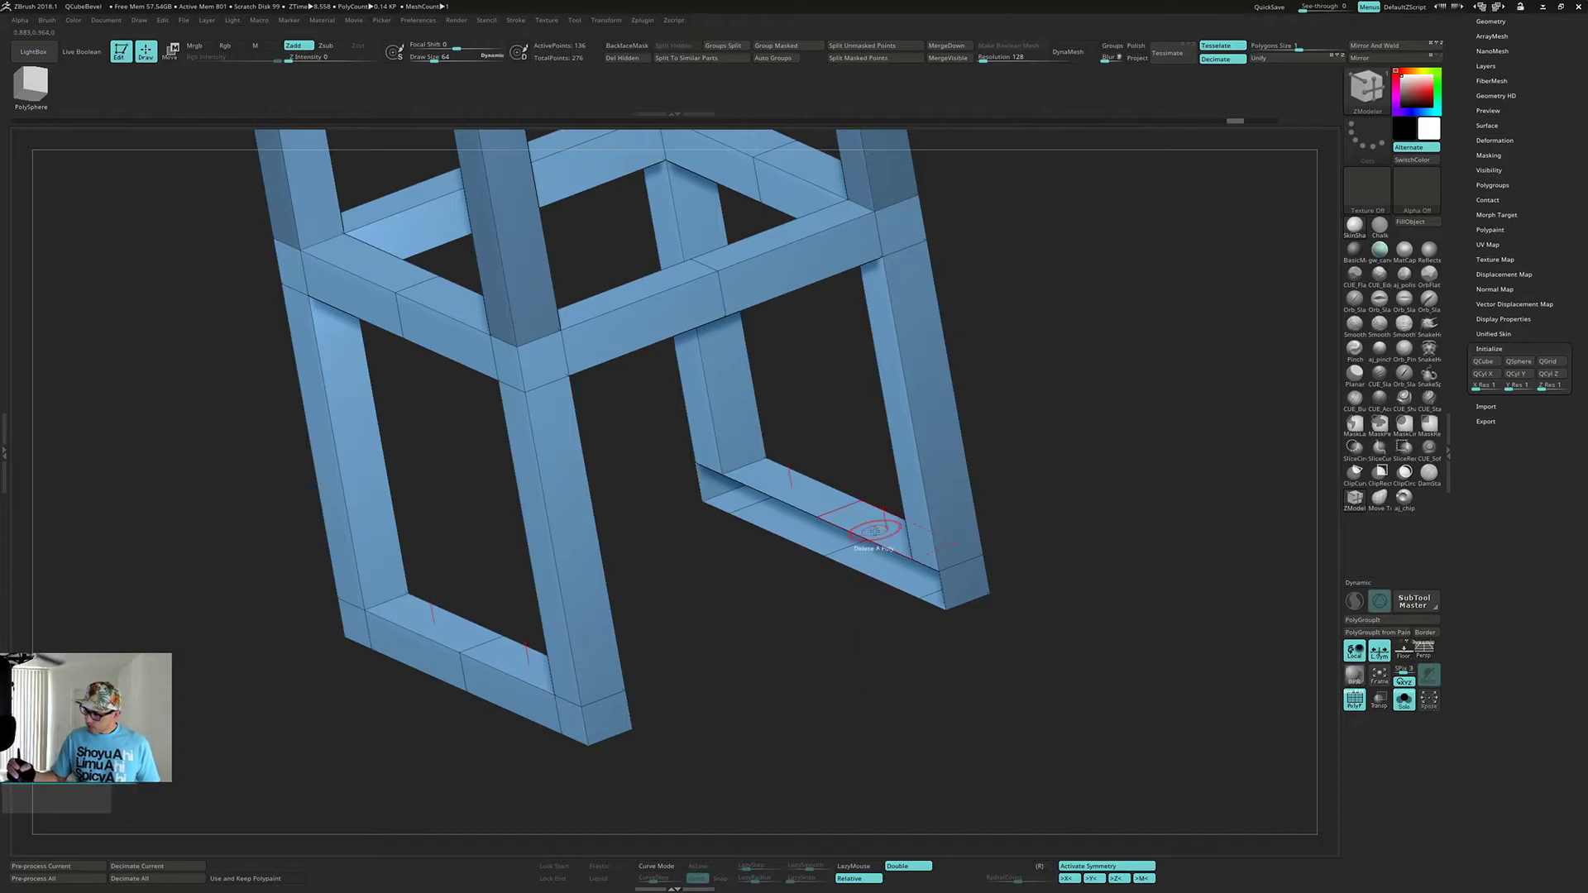
- Set the Bridge target to Edges and bridge the upper inner edges of the two bottom side rails
{"action": "key", "text": "space"}
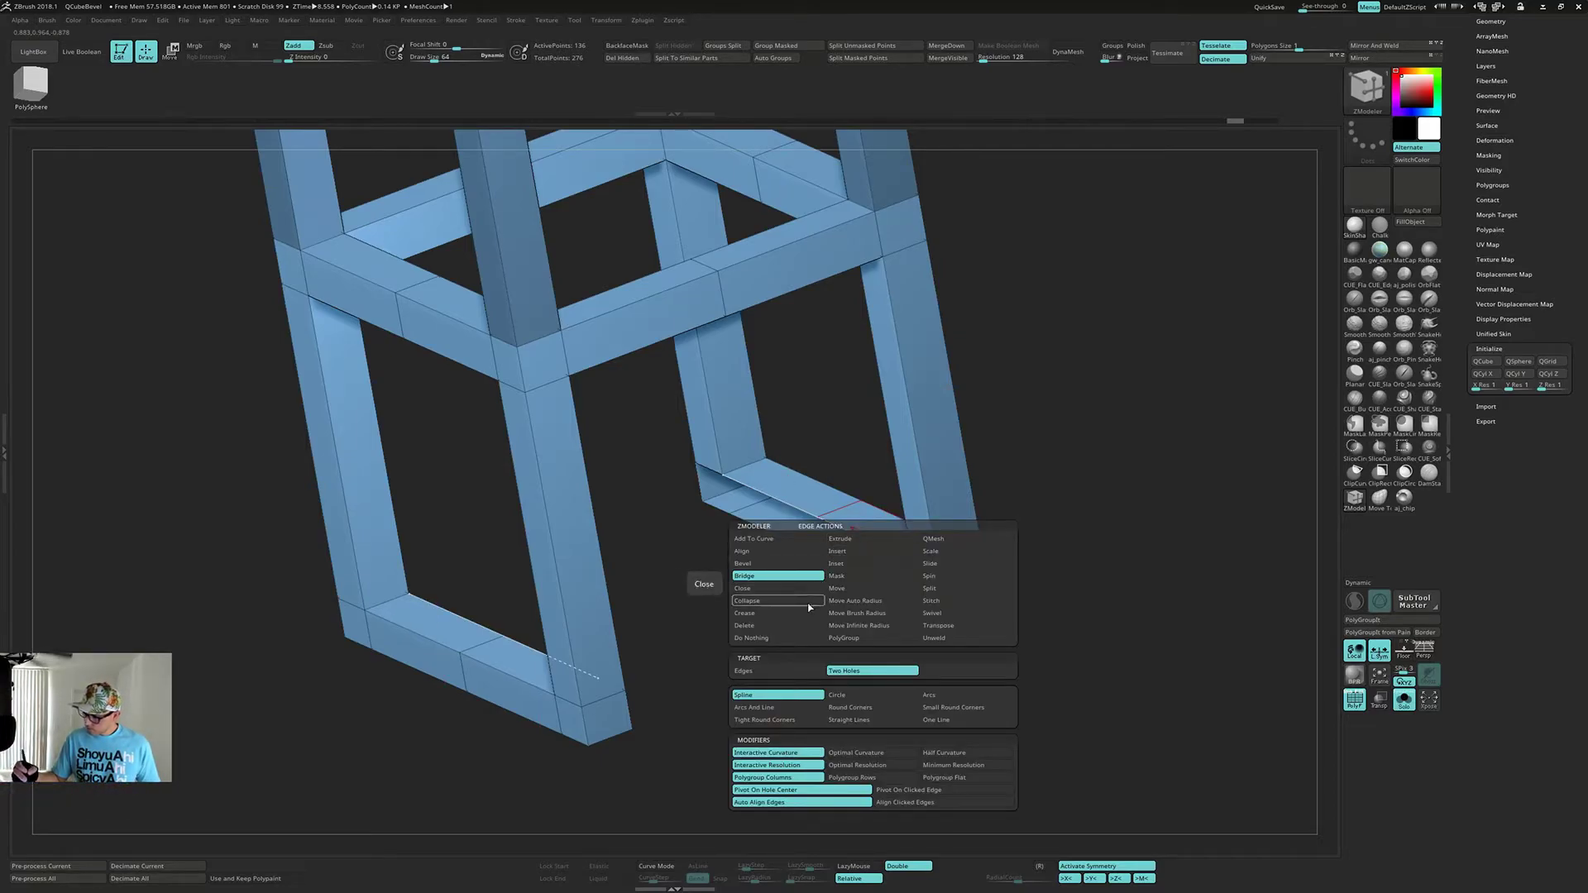
{"action": "left_click", "coordinate": [797, 672]}
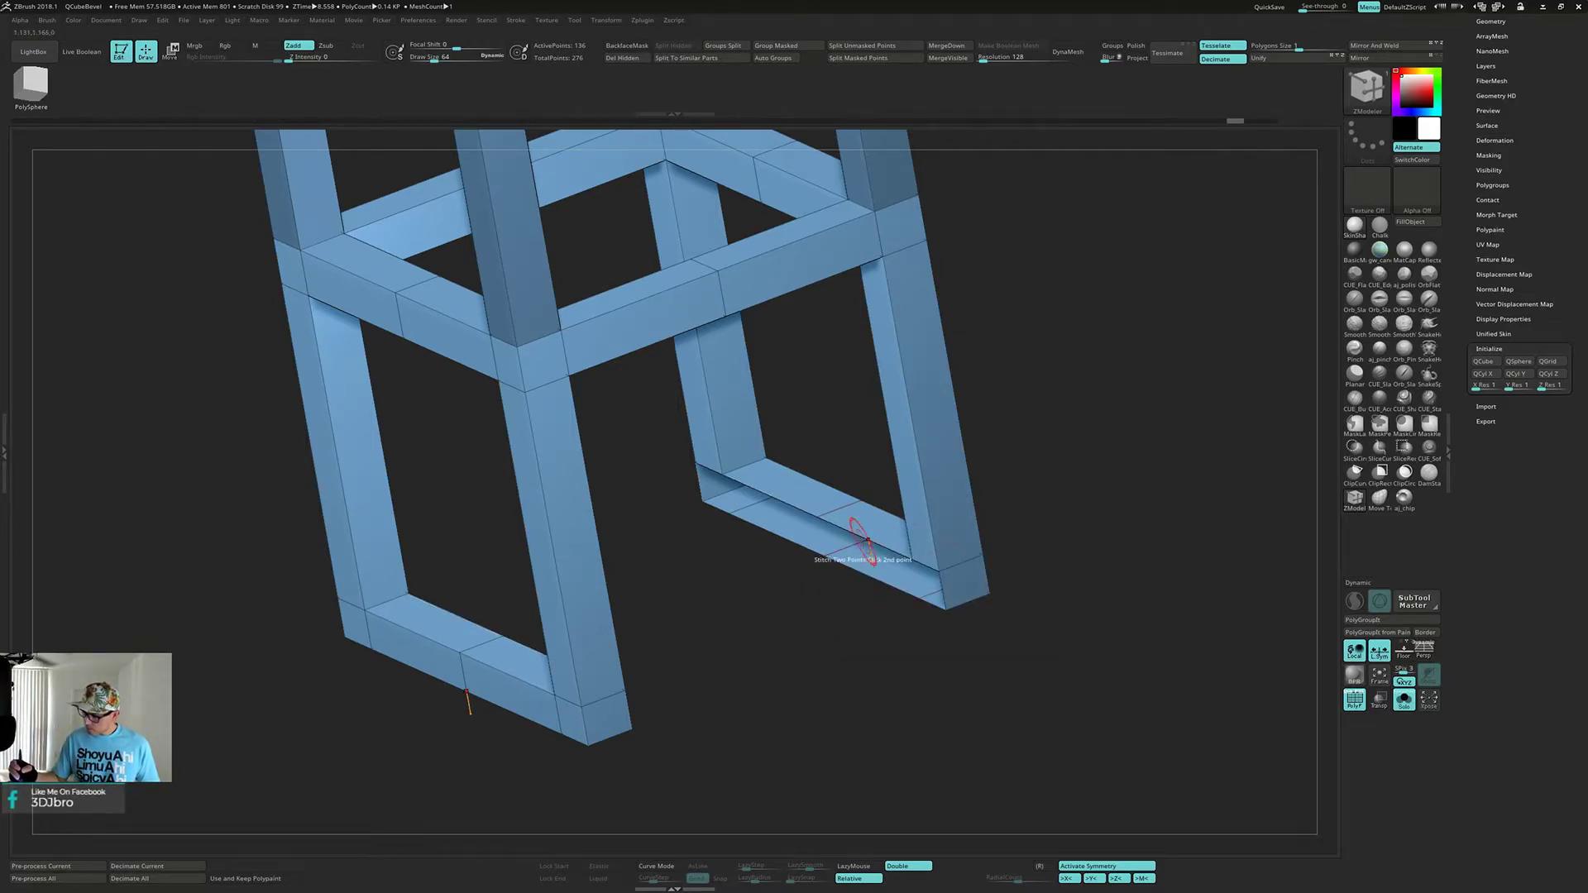
{"action": "left_click_drag", "start_coordinate": [815, 658], "coordinate": [613, 661]}
{"action": "left_click", "coordinate": [458, 675]}
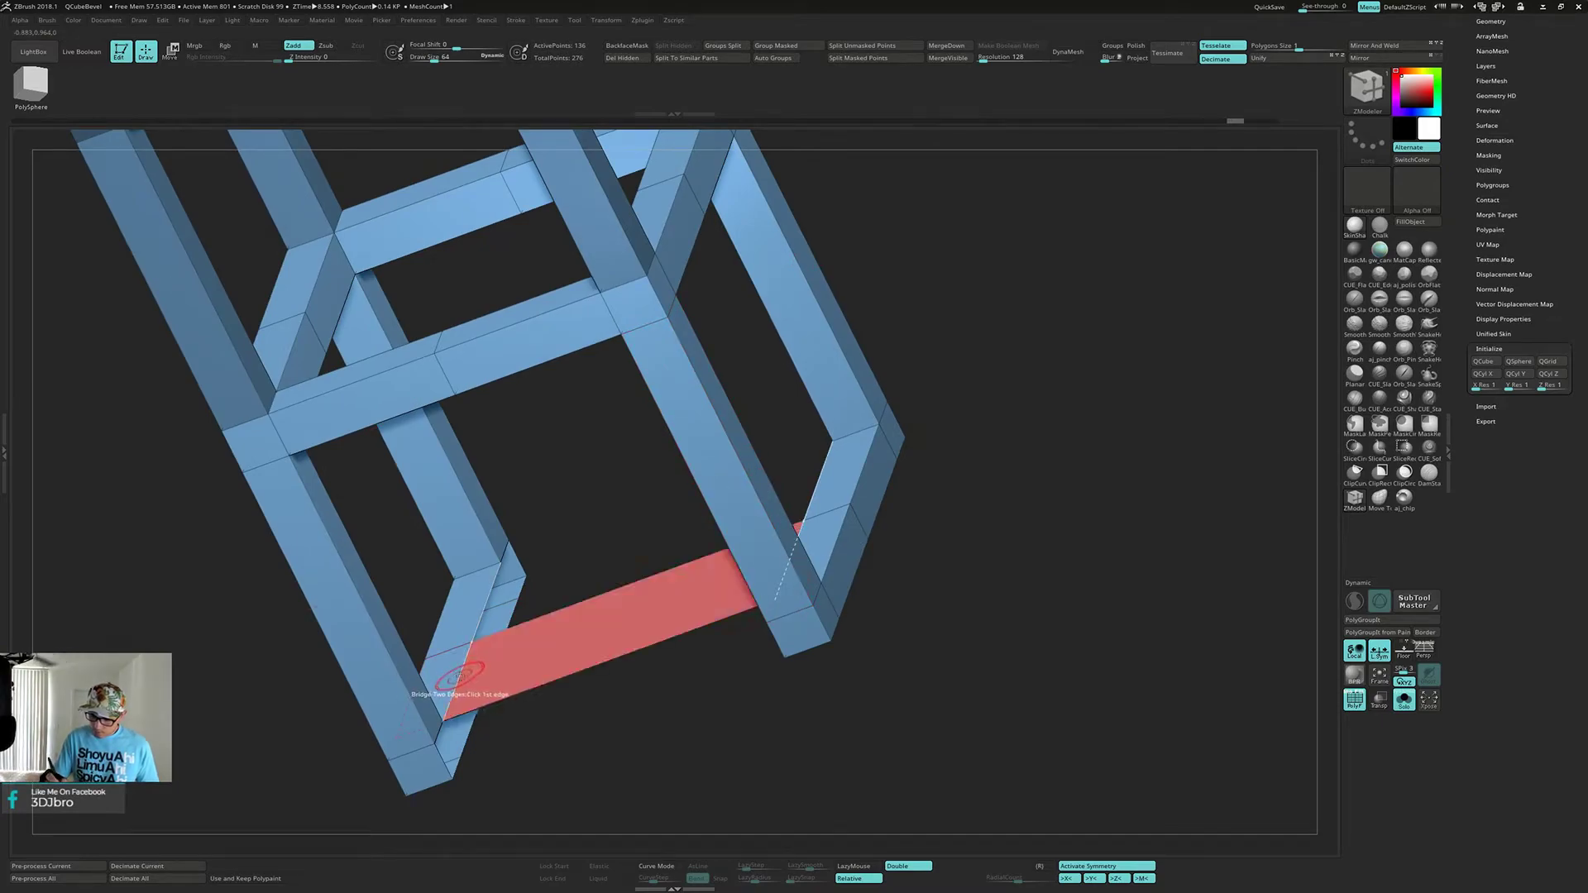
{"action": "left_click_drag", "start_coordinate": [893, 671], "coordinate": [927, 662]}
{"action": "left_click", "coordinate": [469, 577]}
{"action": "left_click_drag", "start_coordinate": [557, 551], "coordinate": [745, 457]}
{"action": "left_click", "coordinate": [747, 483]}
{"action": "left_click_drag", "start_coordinate": [869, 612], "coordinate": [892, 515]}
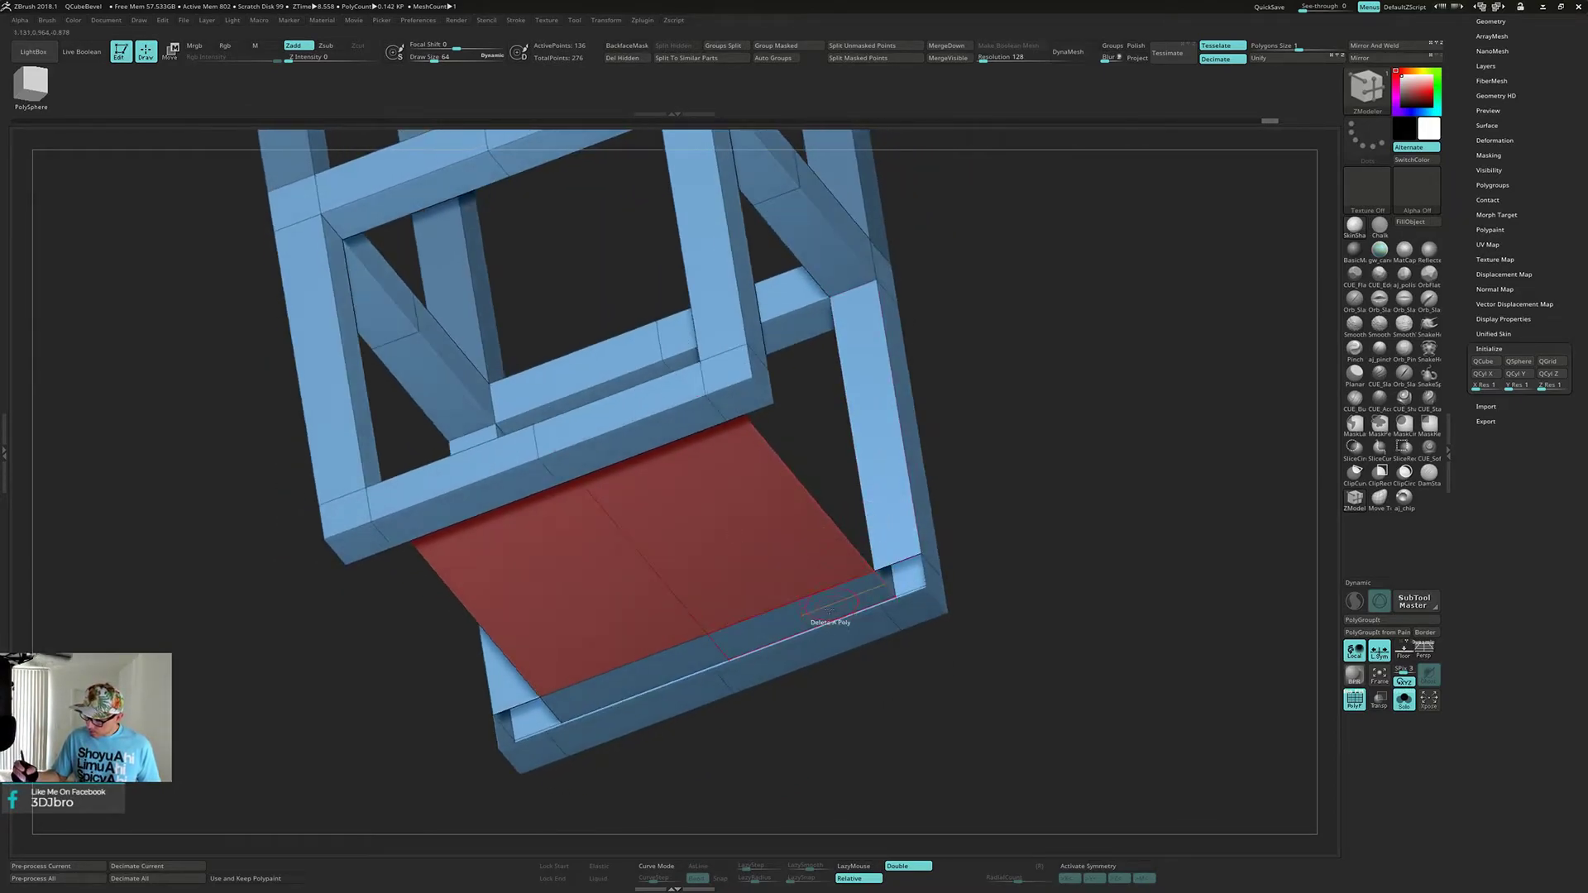
- Bridge the opposing lower inner edges of the two bottom side rails to form the underside
{"action": "left_click_drag", "start_coordinate": [827, 624], "coordinate": [947, 562]}
{"action": "left_click_drag", "start_coordinate": [909, 656], "coordinate": [842, 582]}
{"action": "left_click", "coordinate": [747, 548]}
{"action": "left_click_drag", "start_coordinate": [1011, 571], "coordinate": [912, 562]}
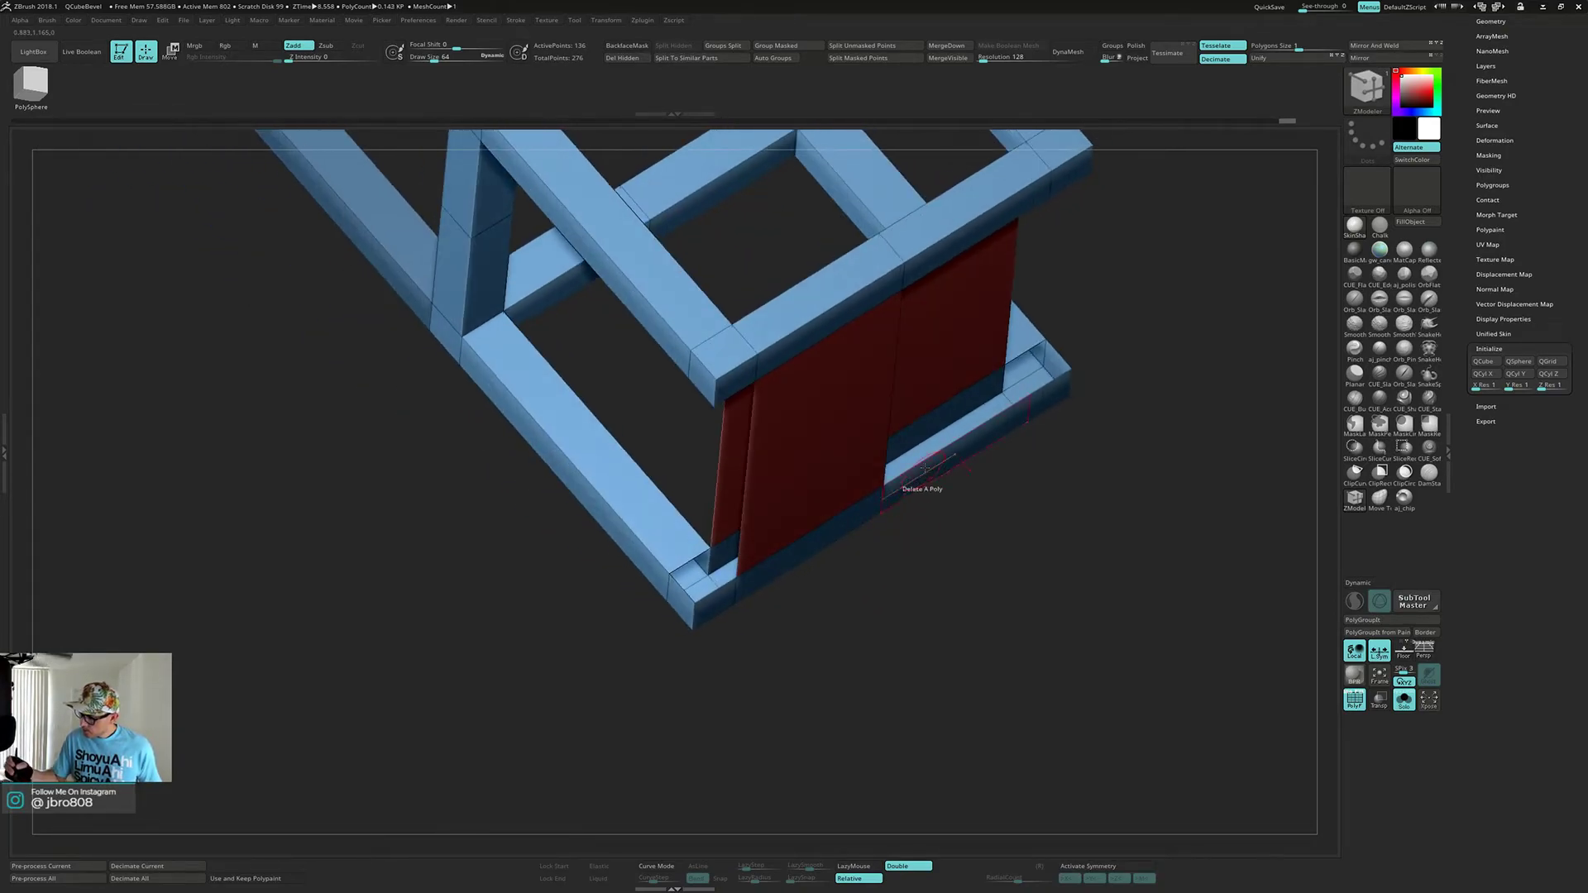
{"action": "left_click_drag", "start_coordinate": [993, 513], "coordinate": [808, 647], "text": "alt"}
{"action": "left_click", "coordinate": [828, 420]}
{"action": "left_click", "coordinate": [804, 373]}
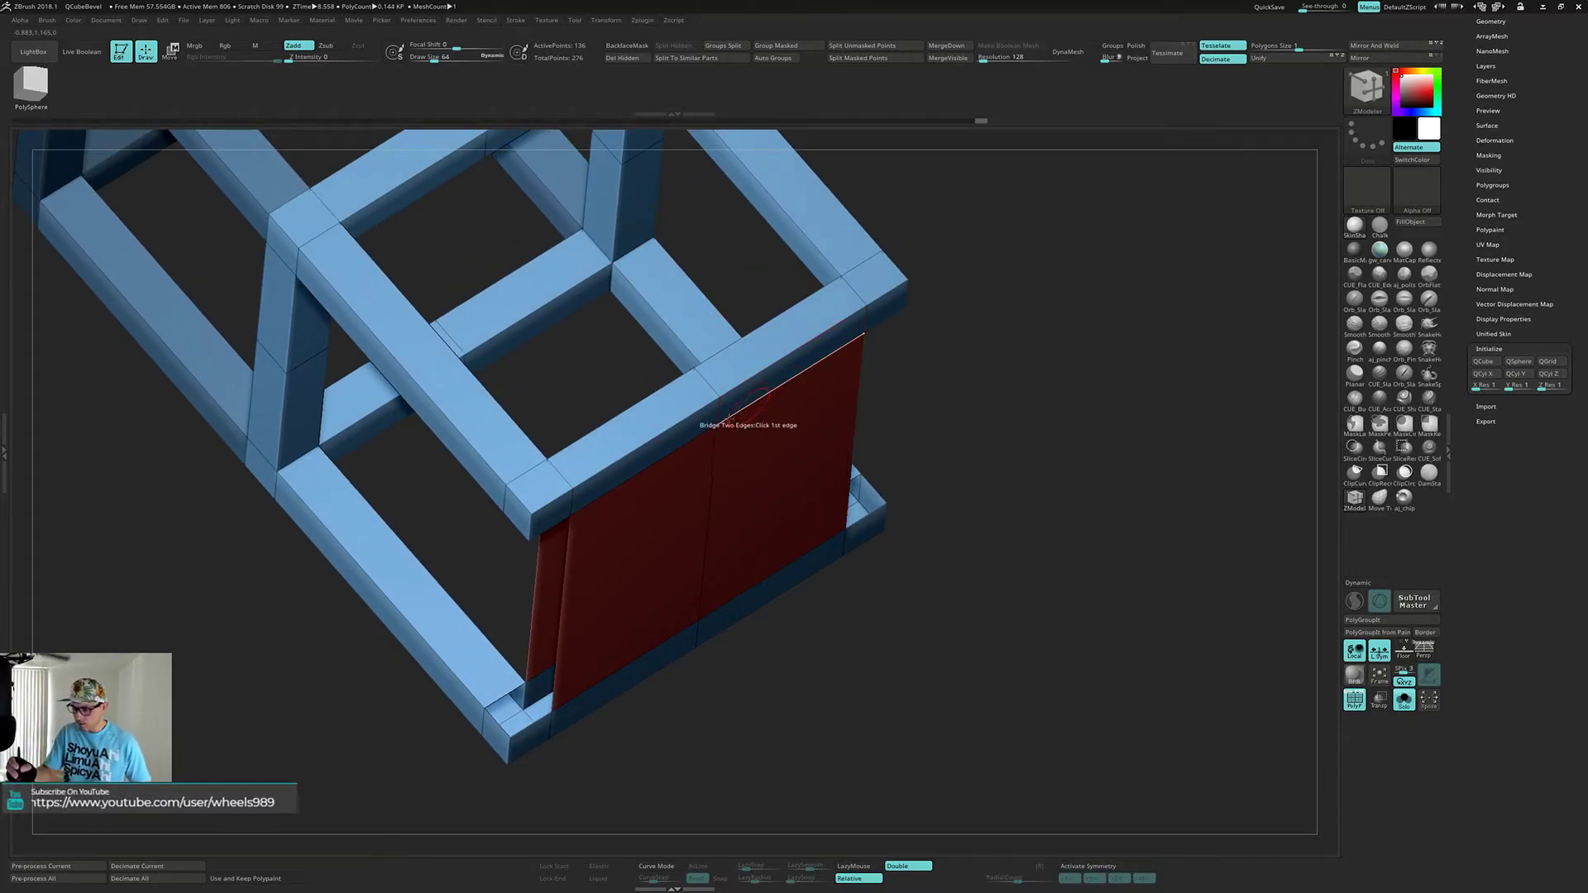
{"action": "left_click_drag", "start_coordinate": [717, 427], "coordinate": [759, 430]}
{"action": "left_click_drag", "start_coordinate": [904, 692], "coordinate": [944, 664]}
{"action": "mouse_move", "coordinate": [890, 581]}
{"action": "left_mouse_down"}
{"action": "mouse_move", "coordinate": [888, 546]}
{"action": "mouse_move", "coordinate": [818, 577]}
{"action": "mouse_move", "coordinate": [819, 515]}
{"action": "mouse_move", "coordinate": [843, 578]}
{"action": "mouse_move", "coordinate": [755, 584]}
{"action": "left_mouse_up"}
- Set the draw size to 32 and bridge the short corner edges at both ends of the bottom rails
{"action": "key", "text": "s"}
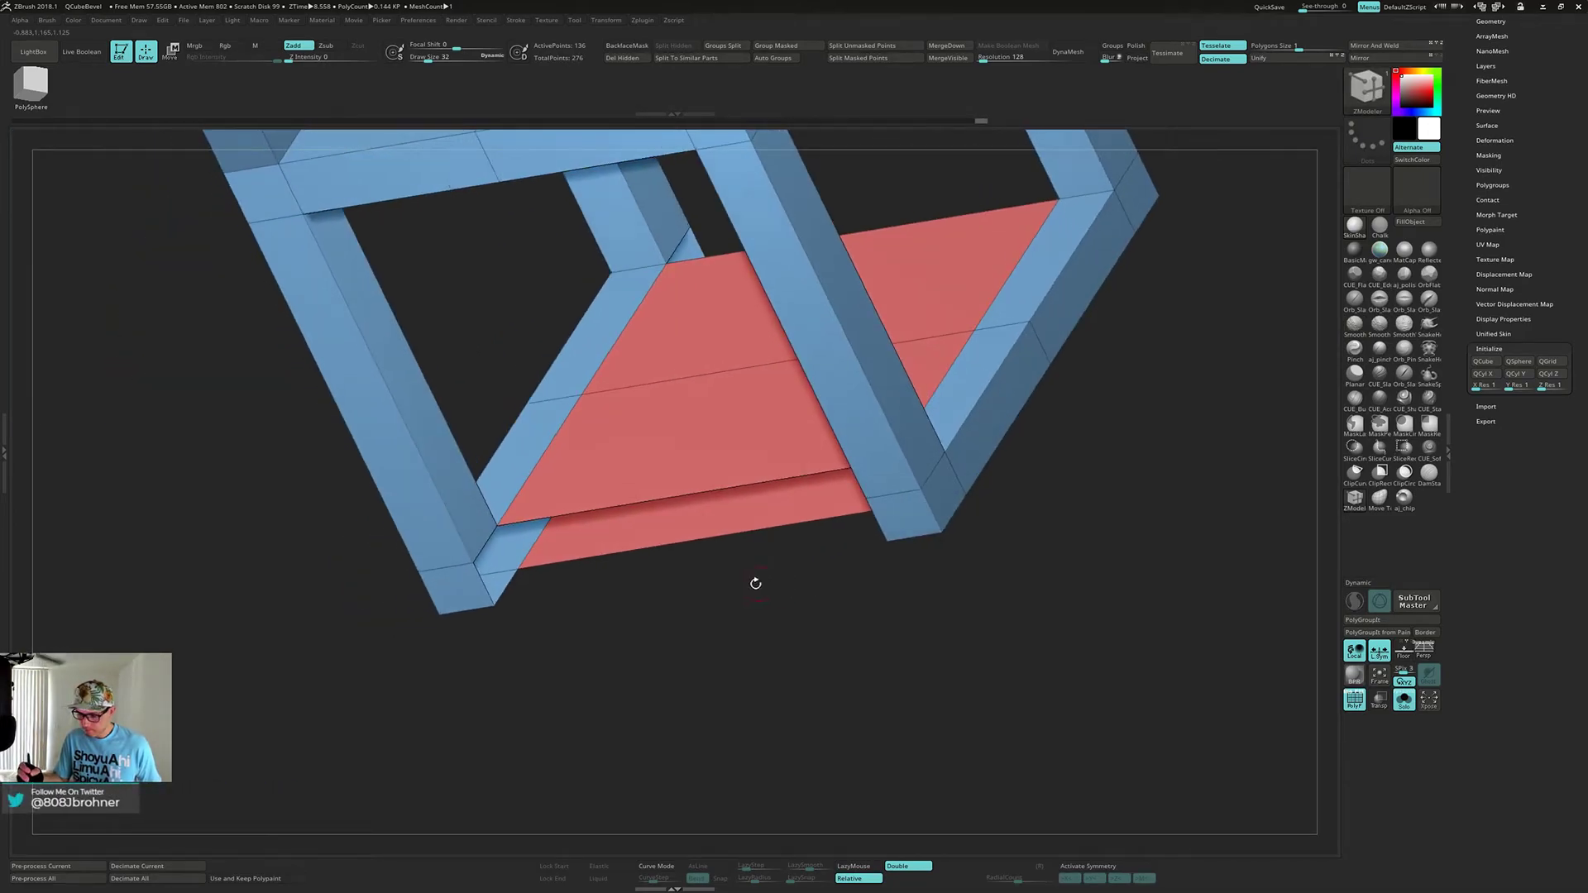
{"action": "left_click", "coordinate": [506, 587]}
{"action": "left_click_drag", "start_coordinate": [523, 611], "coordinate": [811, 627]}
{"action": "left_click", "coordinate": [885, 517]}
{"action": "left_click", "coordinate": [878, 517]}
{"action": "left_click_drag", "start_coordinate": [879, 572], "coordinate": [704, 592]}
{"action": "left_click_drag", "start_coordinate": [1026, 579], "coordinate": [632, 703]}
{"action": "left_click_drag", "start_coordinate": [503, 700], "coordinate": [720, 569]}
{"action": "left_click", "coordinate": [626, 607]}
- Bridge the vertical corner edges to close the front and back of the bottom panel, and make the frame one polygroup
{"action": "left_click_drag", "start_coordinate": [709, 633], "coordinate": [563, 614]}
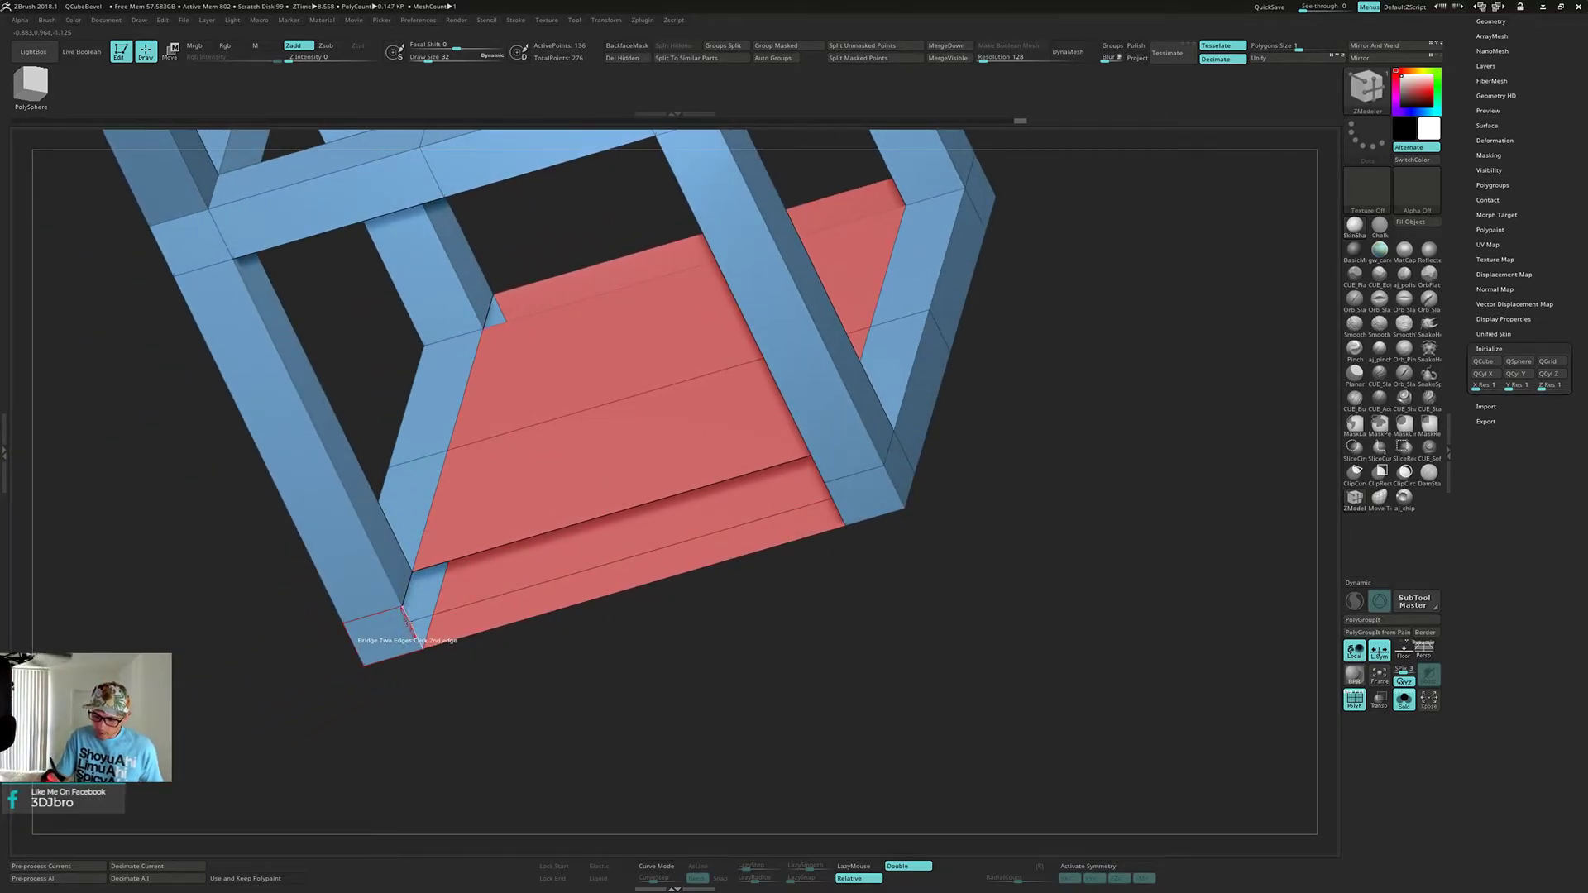
{"action": "left_click", "coordinate": [406, 616]}
{"action": "left_click_drag", "start_coordinate": [651, 619], "coordinate": [782, 463]}
{"action": "left_click", "coordinate": [792, 463]}
{"action": "left_click_drag", "start_coordinate": [786, 583], "coordinate": [770, 542]}
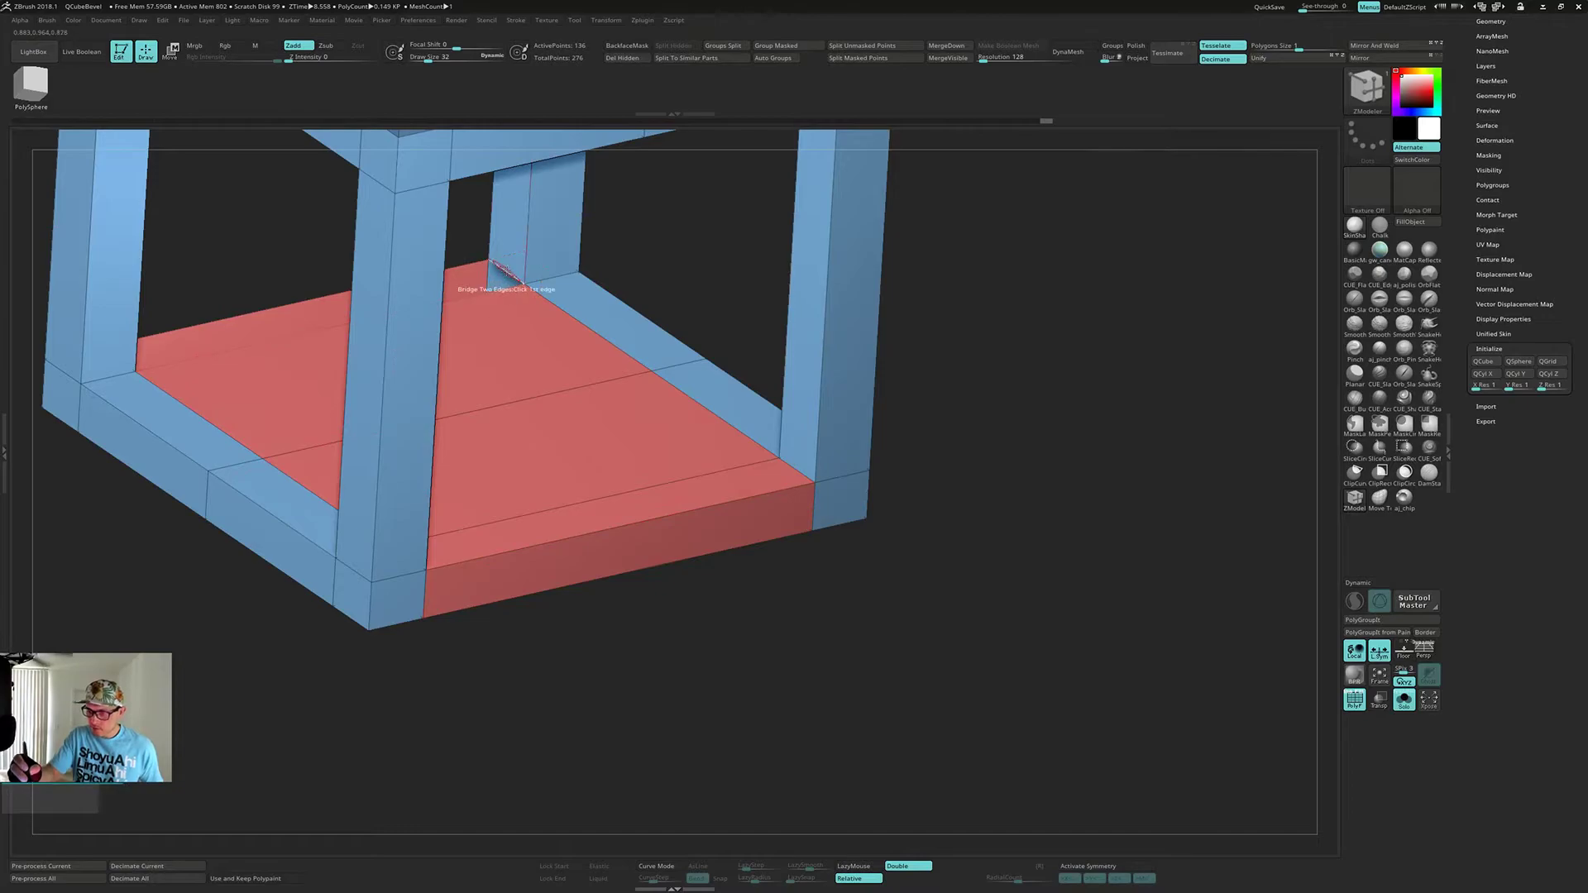
{"action": "left_click_drag", "start_coordinate": [633, 263], "coordinate": [452, 290]}
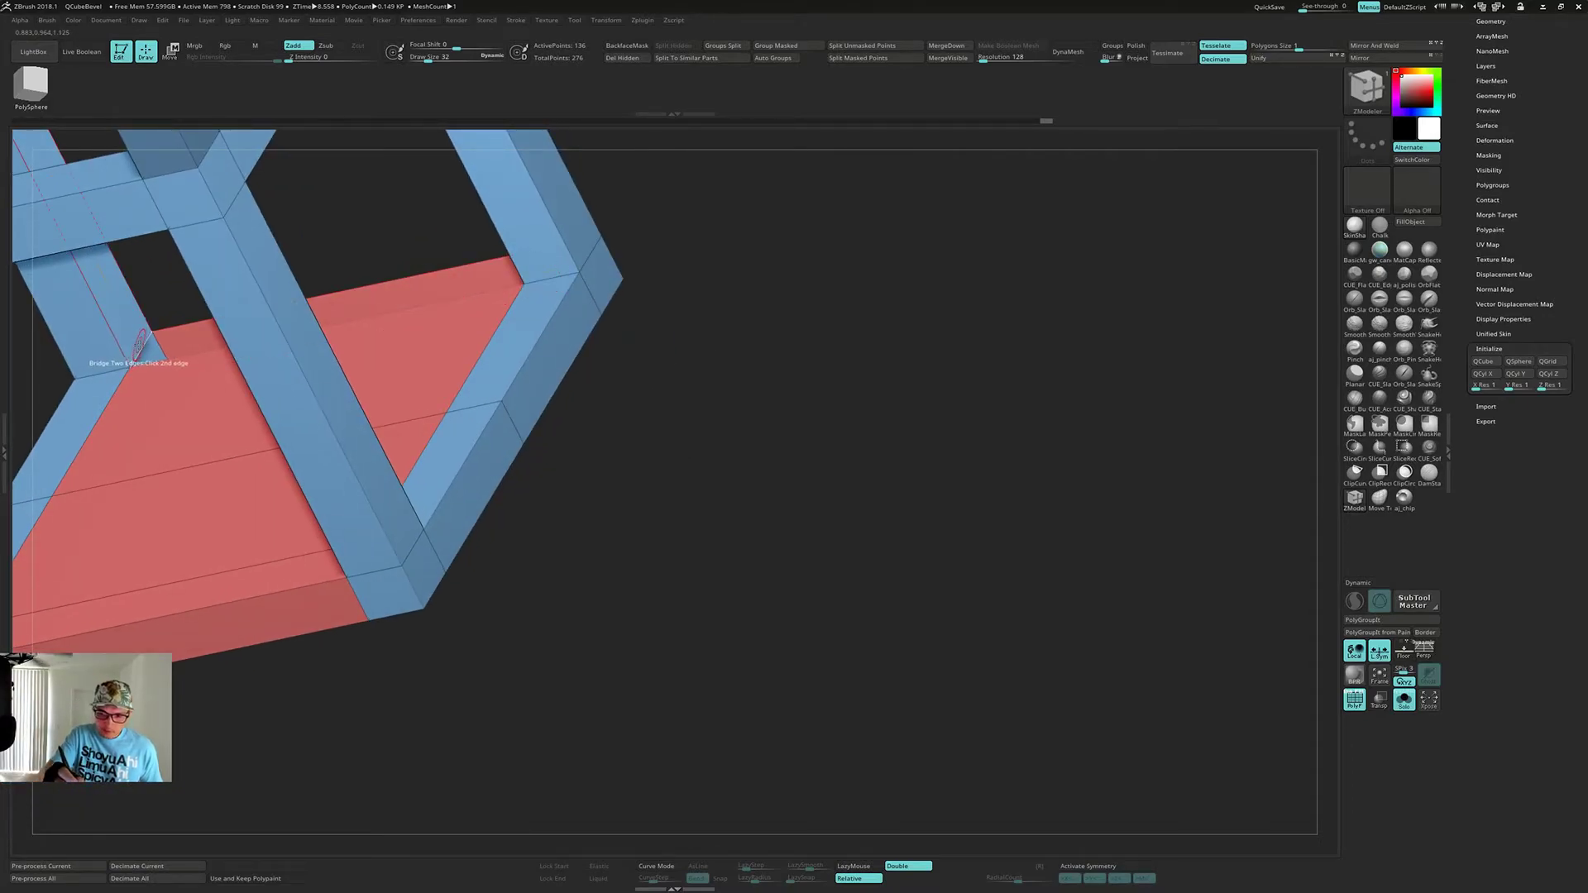
{"action": "left_click_drag", "start_coordinate": [233, 463], "coordinate": [461, 468], "text": "alt"}
{"action": "left_click_drag", "start_coordinate": [928, 539], "coordinate": [865, 461], "text": "alt"}
{"action": "left_click_drag", "start_coordinate": [760, 525], "coordinate": [843, 607], "text": "alt"}
{"action": "key", "text": "ctrl+w"}
{"action": "left_click_drag", "start_coordinate": [973, 523], "coordinate": [1206, 592]}
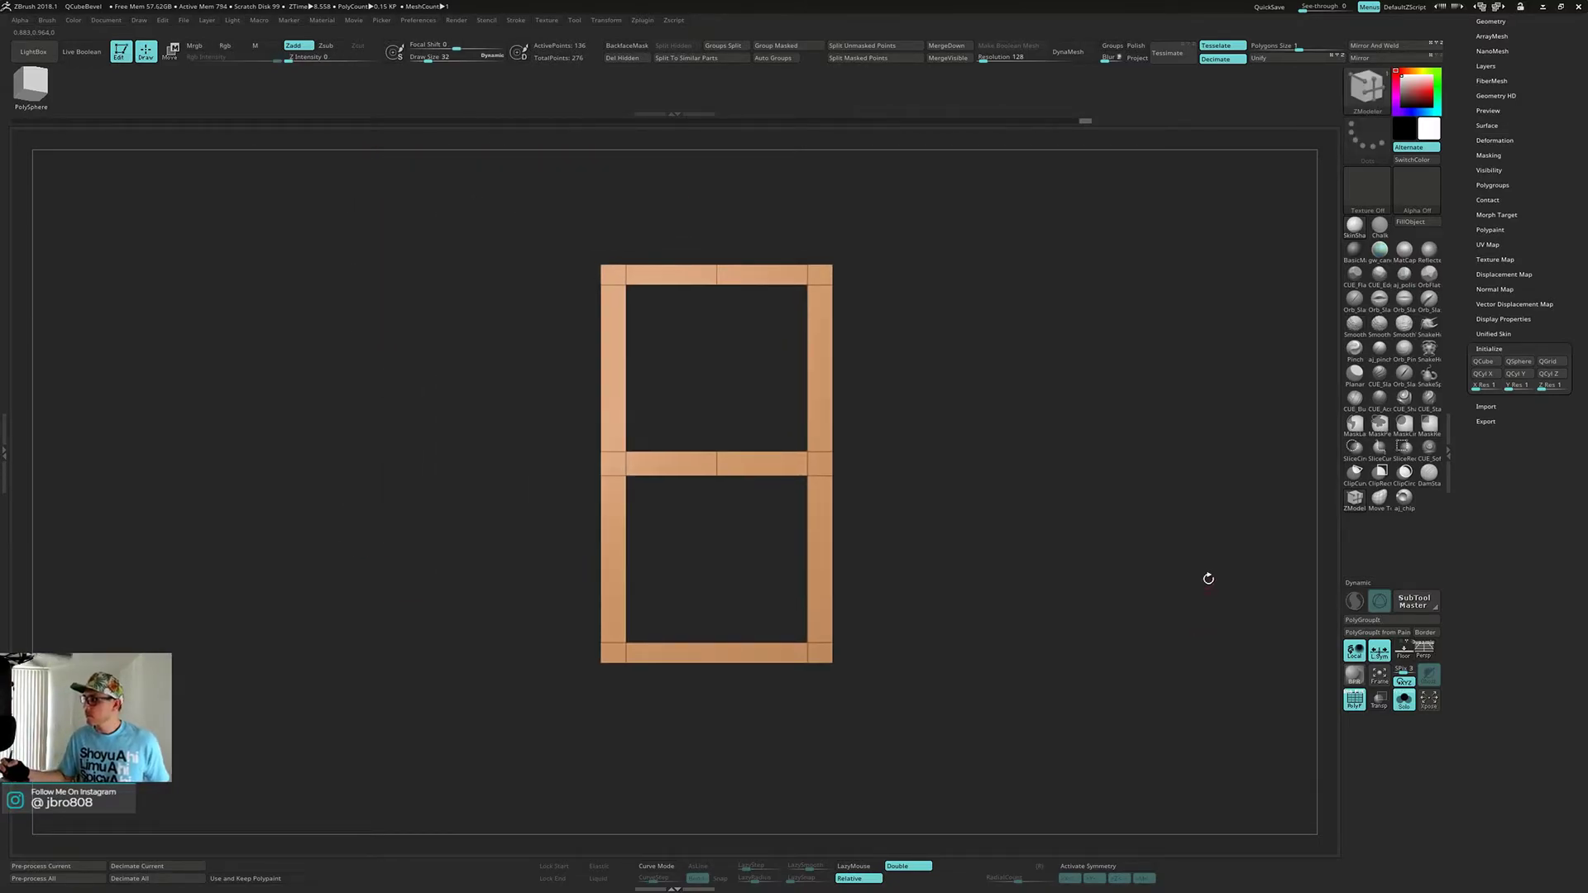
- Set the edge action to Insert, delete the horizontal edge loop along the middle rails, and hide the floor grid
{"action": "mouse_move", "coordinate": [967, 560]}
{"action": "left_mouse_down"}
{"action": "mouse_move", "coordinate": [984, 539]}
{"action": "mouse_move", "coordinate": [958, 599]}
{"action": "mouse_move", "coordinate": [976, 525]}
{"action": "mouse_move", "coordinate": [949, 638]}
{"action": "mouse_move", "coordinate": [978, 546]}
{"action": "mouse_move", "coordinate": [946, 580]}
{"action": "mouse_move", "coordinate": [996, 575]}
{"action": "mouse_move", "coordinate": [967, 577]}
{"action": "mouse_move", "coordinate": [966, 544]}
{"action": "left_mouse_up"}
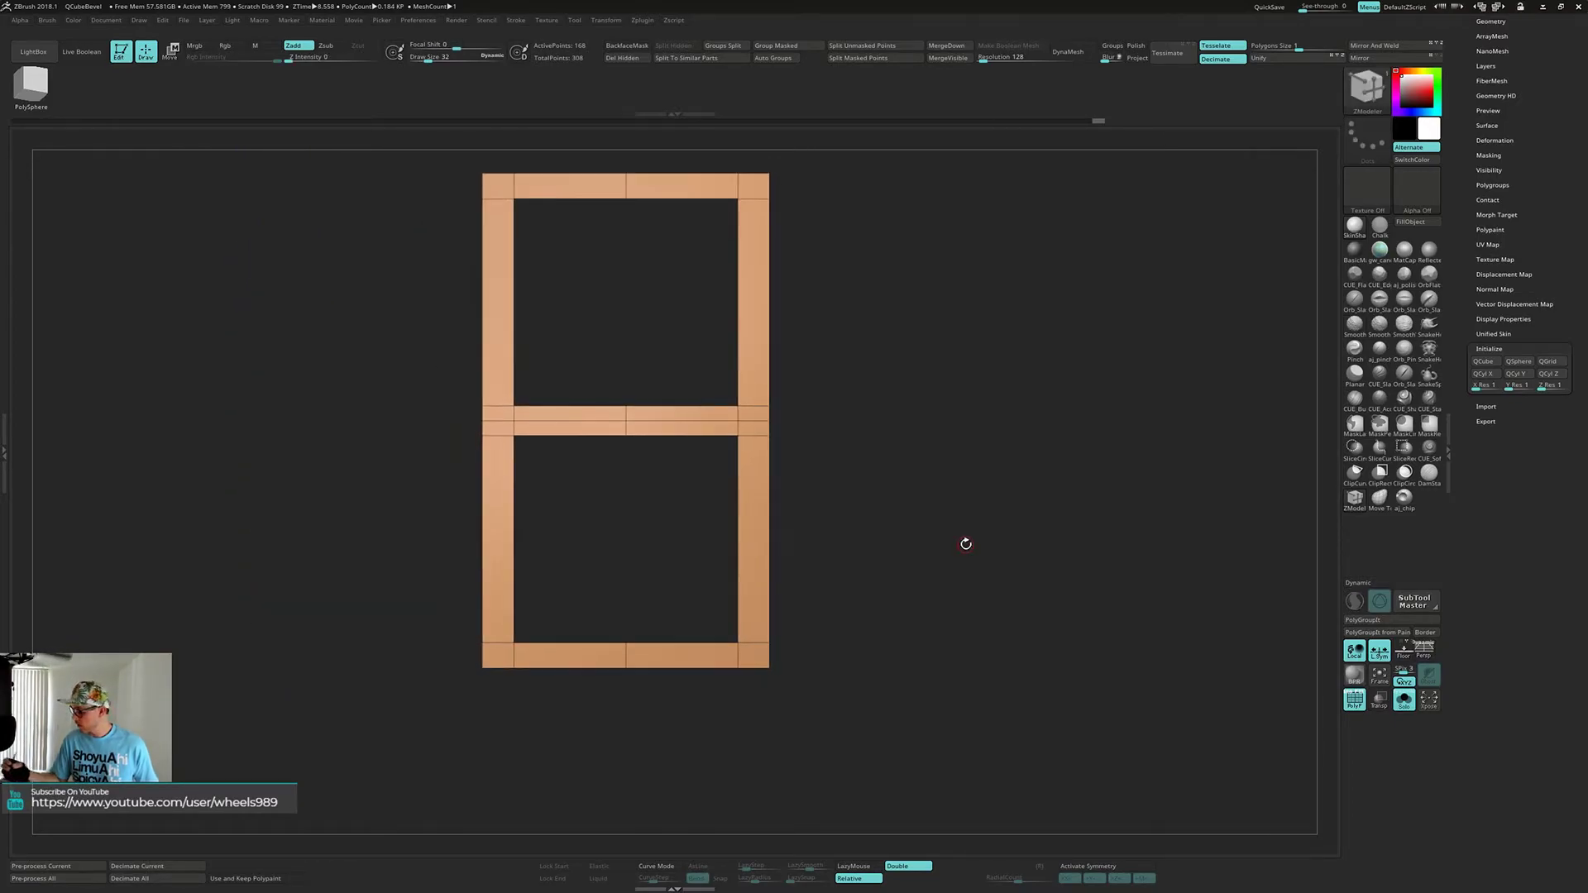
{"action": "left_click_drag", "start_coordinate": [1024, 574], "coordinate": [957, 555]}
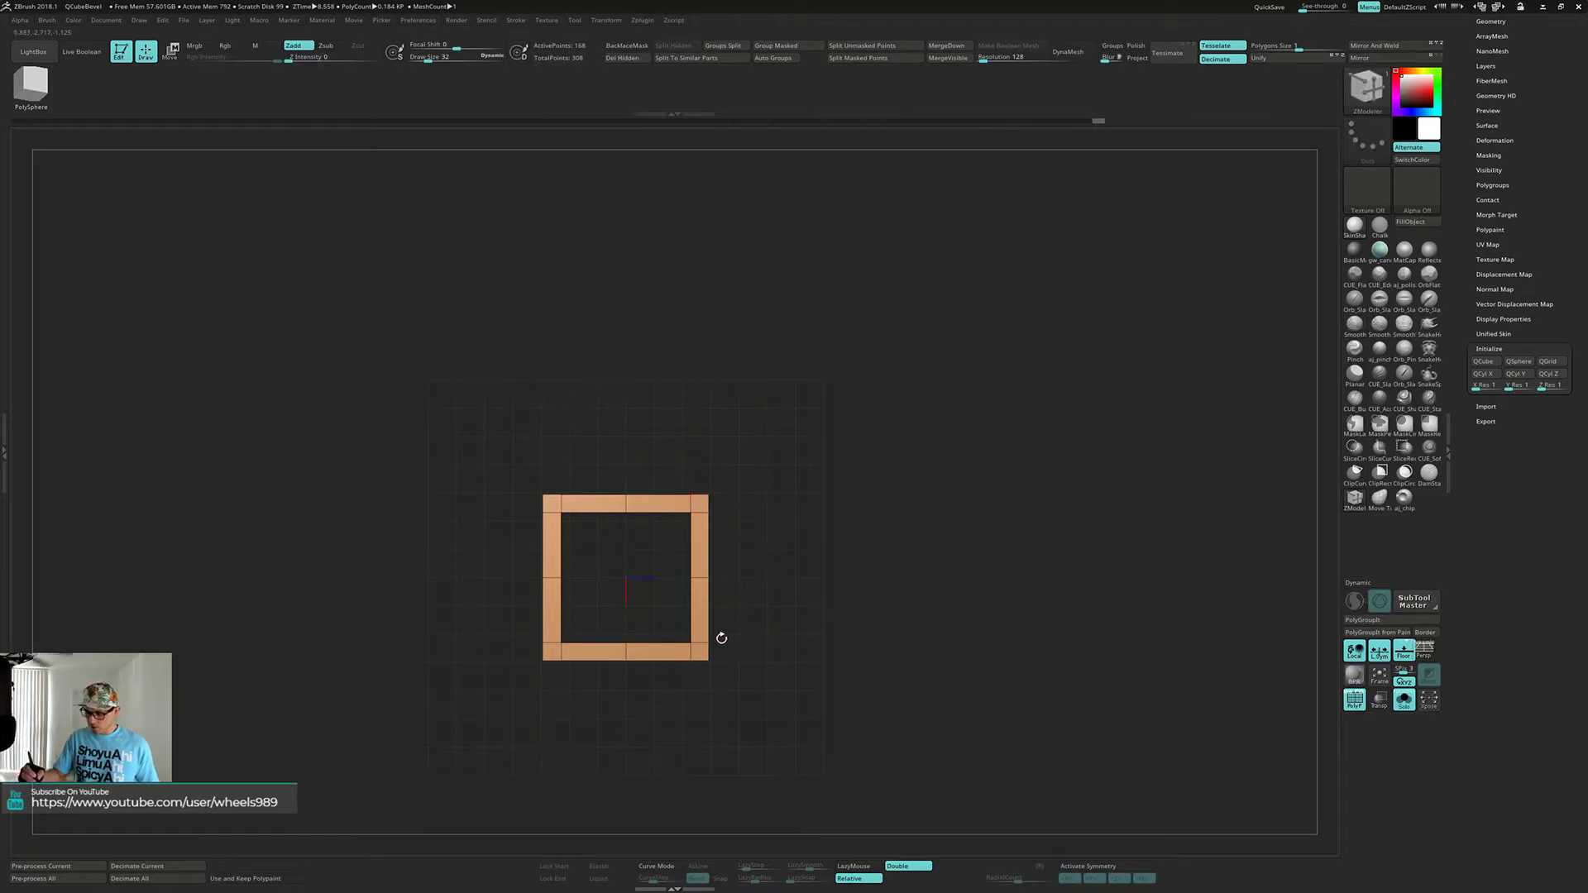
{"action": "left_click_drag", "start_coordinate": [916, 643], "coordinate": [907, 595]}
{"action": "left_click_drag", "start_coordinate": [910, 513], "coordinate": [915, 578], "text": "alt"}
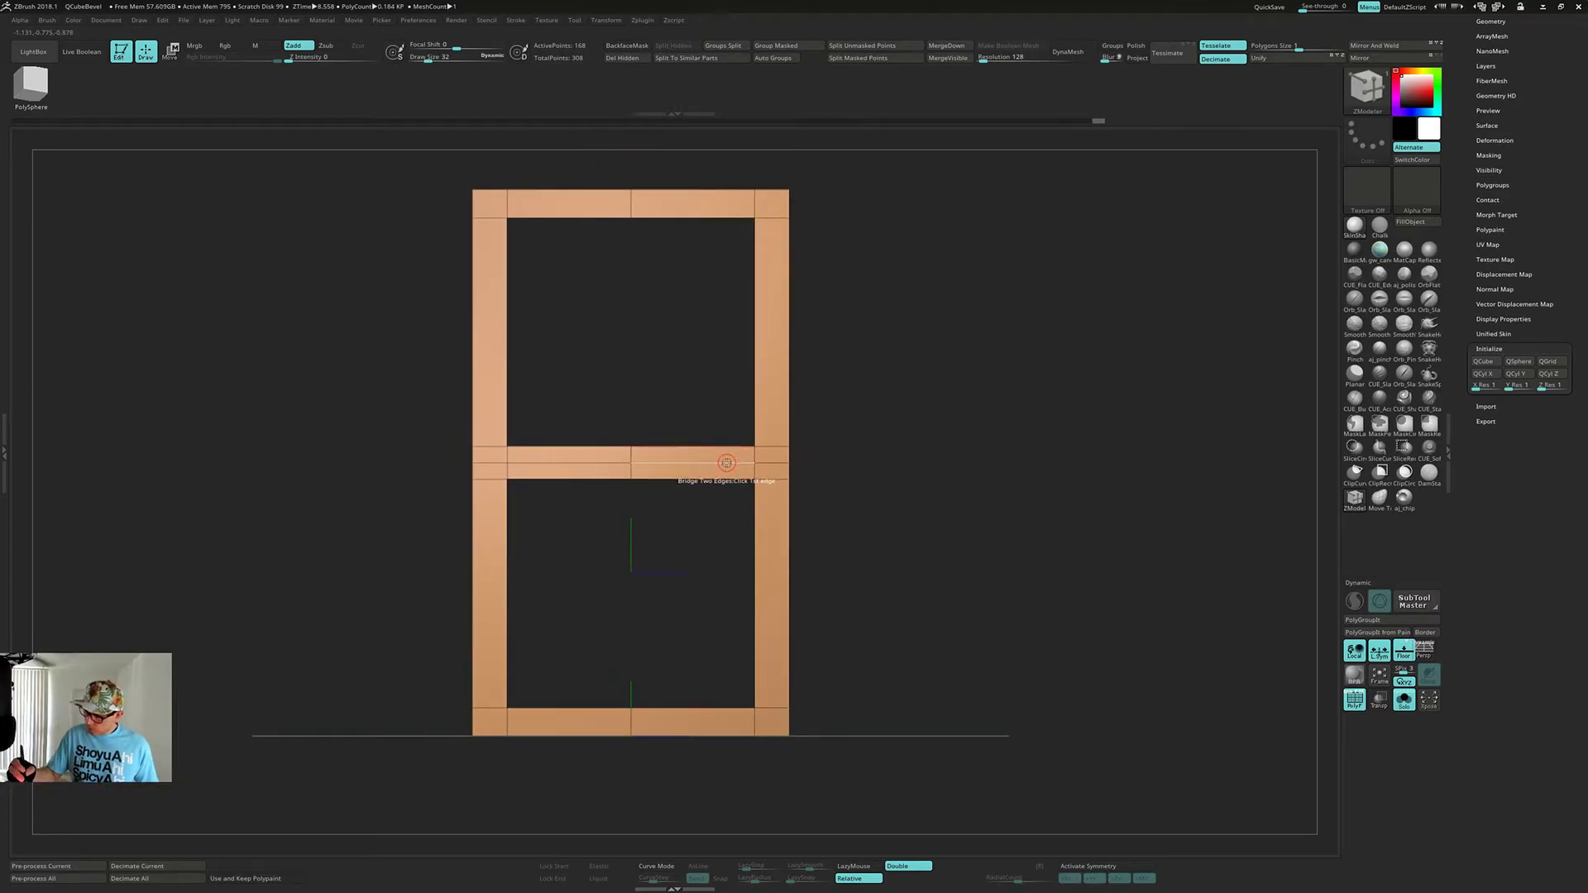
{"action": "key", "text": "space"}
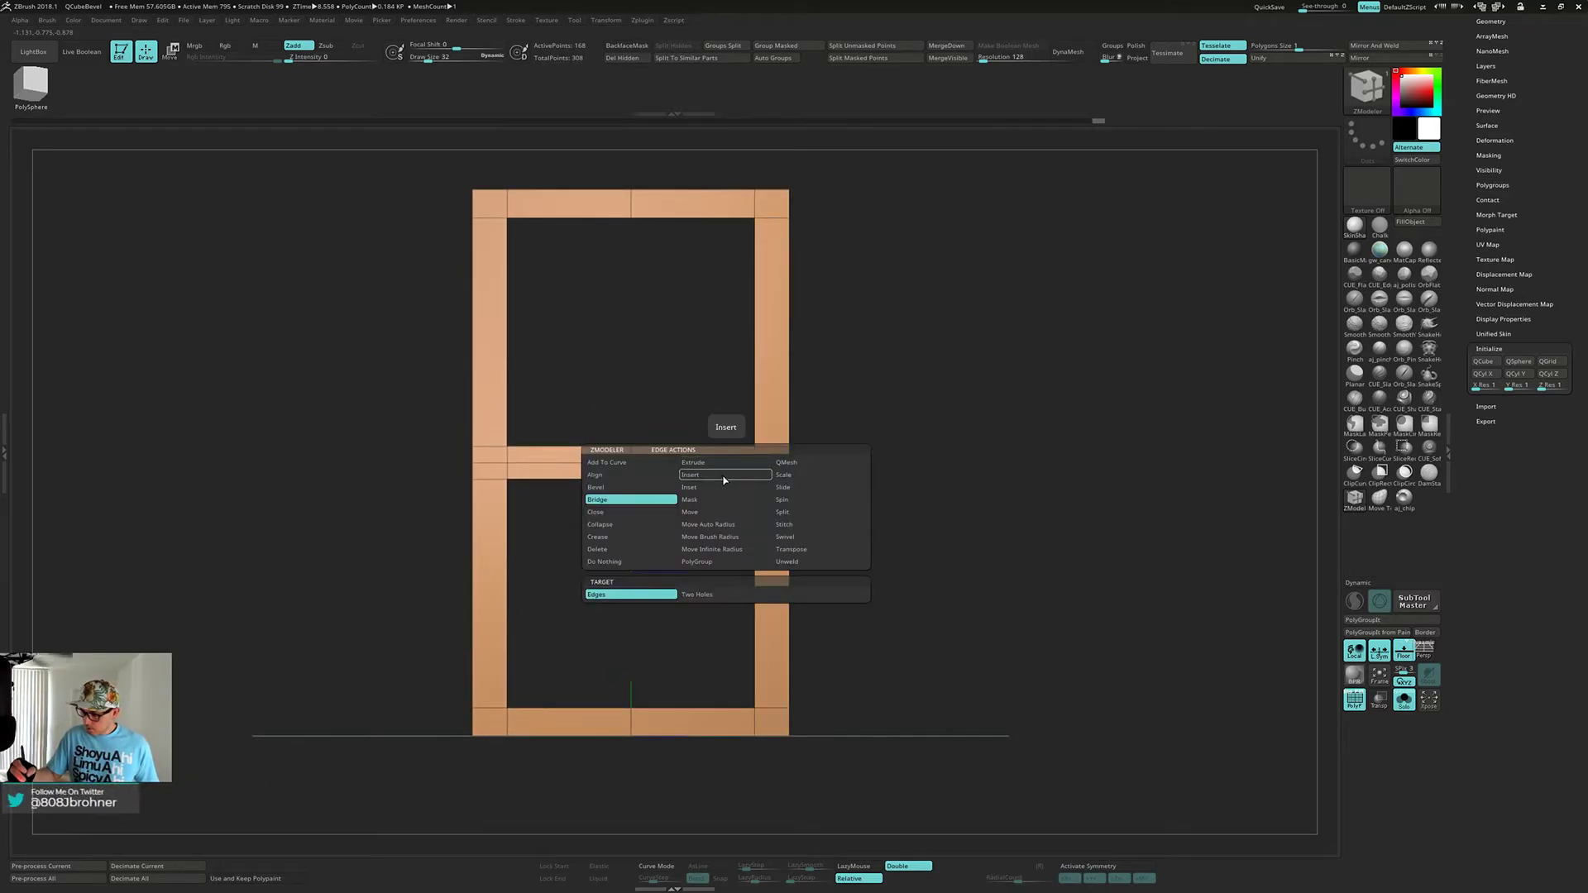
{"action": "left_click", "coordinate": [724, 477]}
{"action": "left_click_drag", "start_coordinate": [1000, 495], "coordinate": [977, 543]}
{"action": "key", "text": "shift+s"}
{"action": "left_click", "coordinate": [1401, 654]}
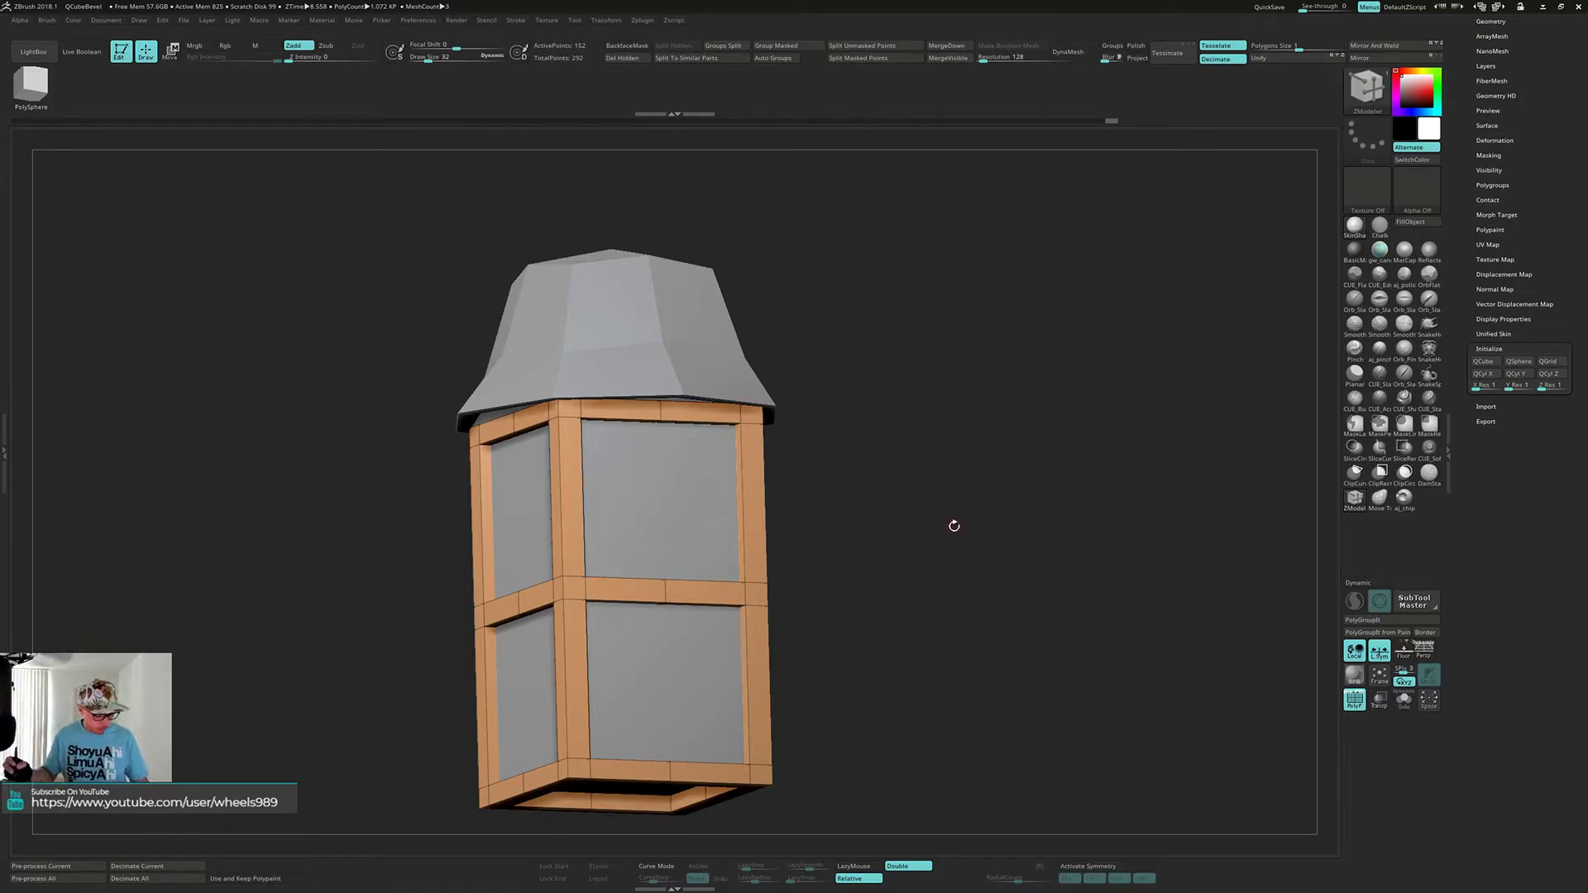
- Isolate the frame without its polyframe and roll its history back to the version with the solid bottom panel
{"action": "left_click_drag", "start_coordinate": [964, 519], "coordinate": [929, 675]}
{"action": "key", "text": "shift+f"}
{"action": "key", "text": "alt+s"}
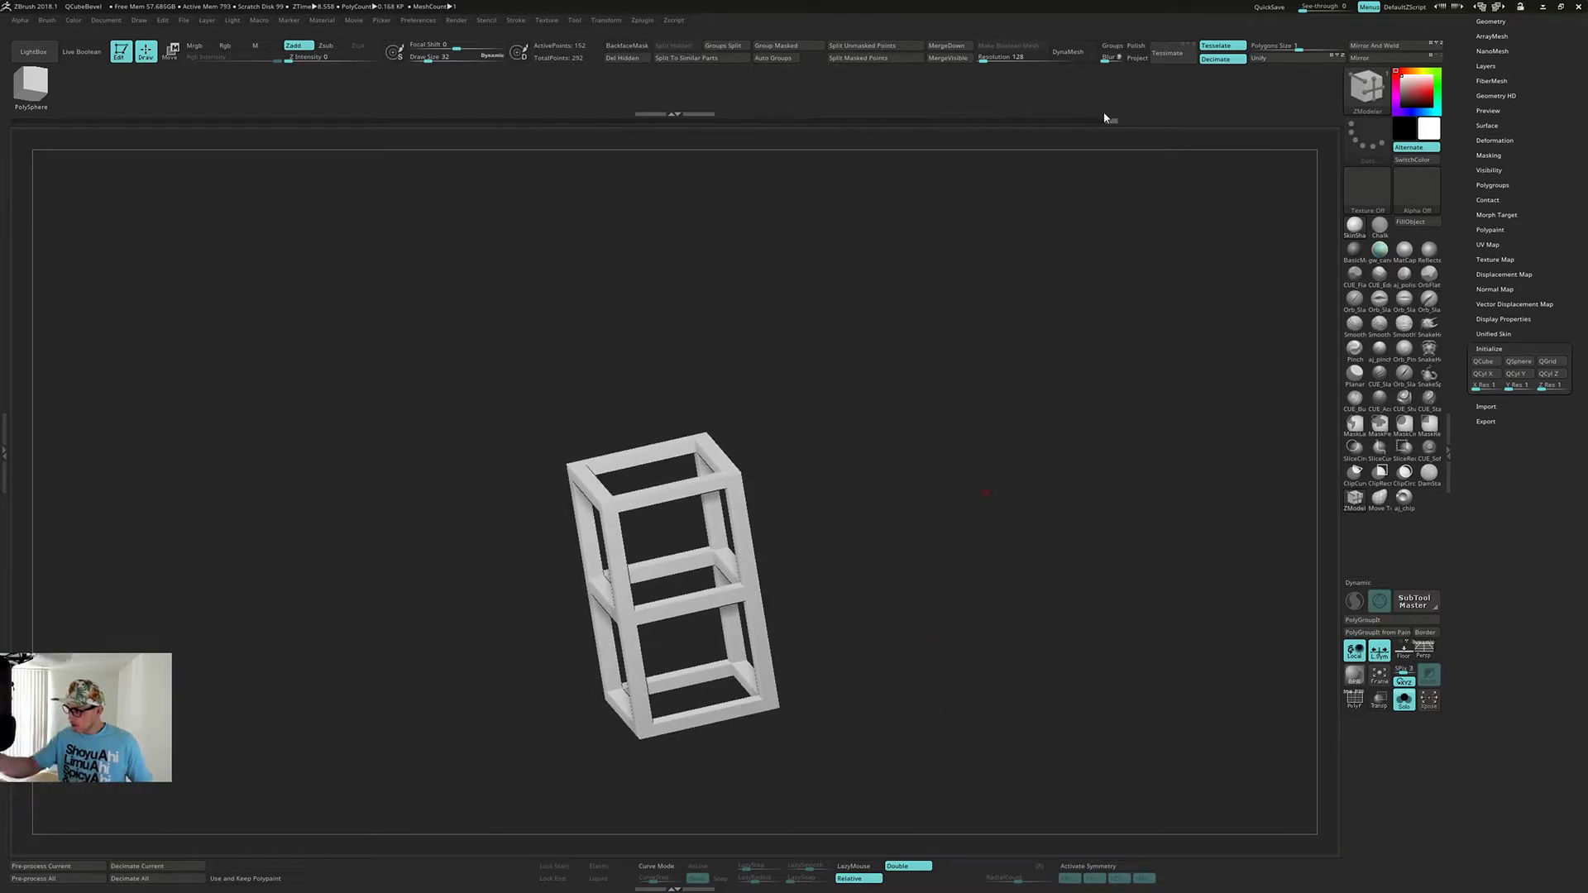
{"action": "left_click", "coordinate": [1085, 123]}
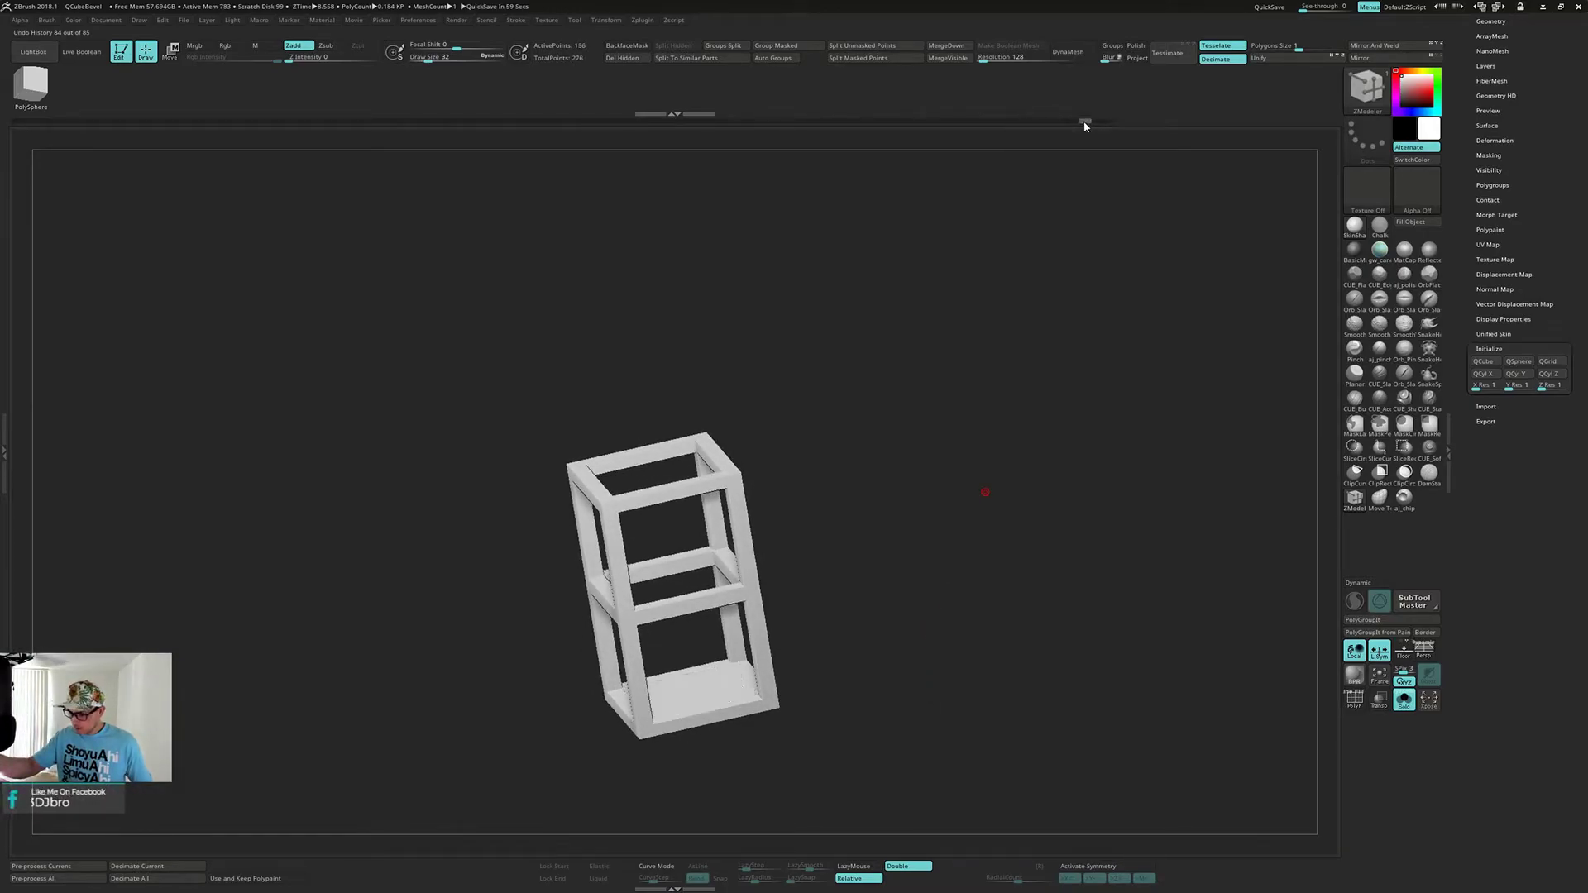
- Restore the polyframe, apply Mirror And Weld to the frame, and delete the centre edge loop across its bottom panel
{"action": "left_click_drag", "start_coordinate": [976, 558], "coordinate": [995, 521]}
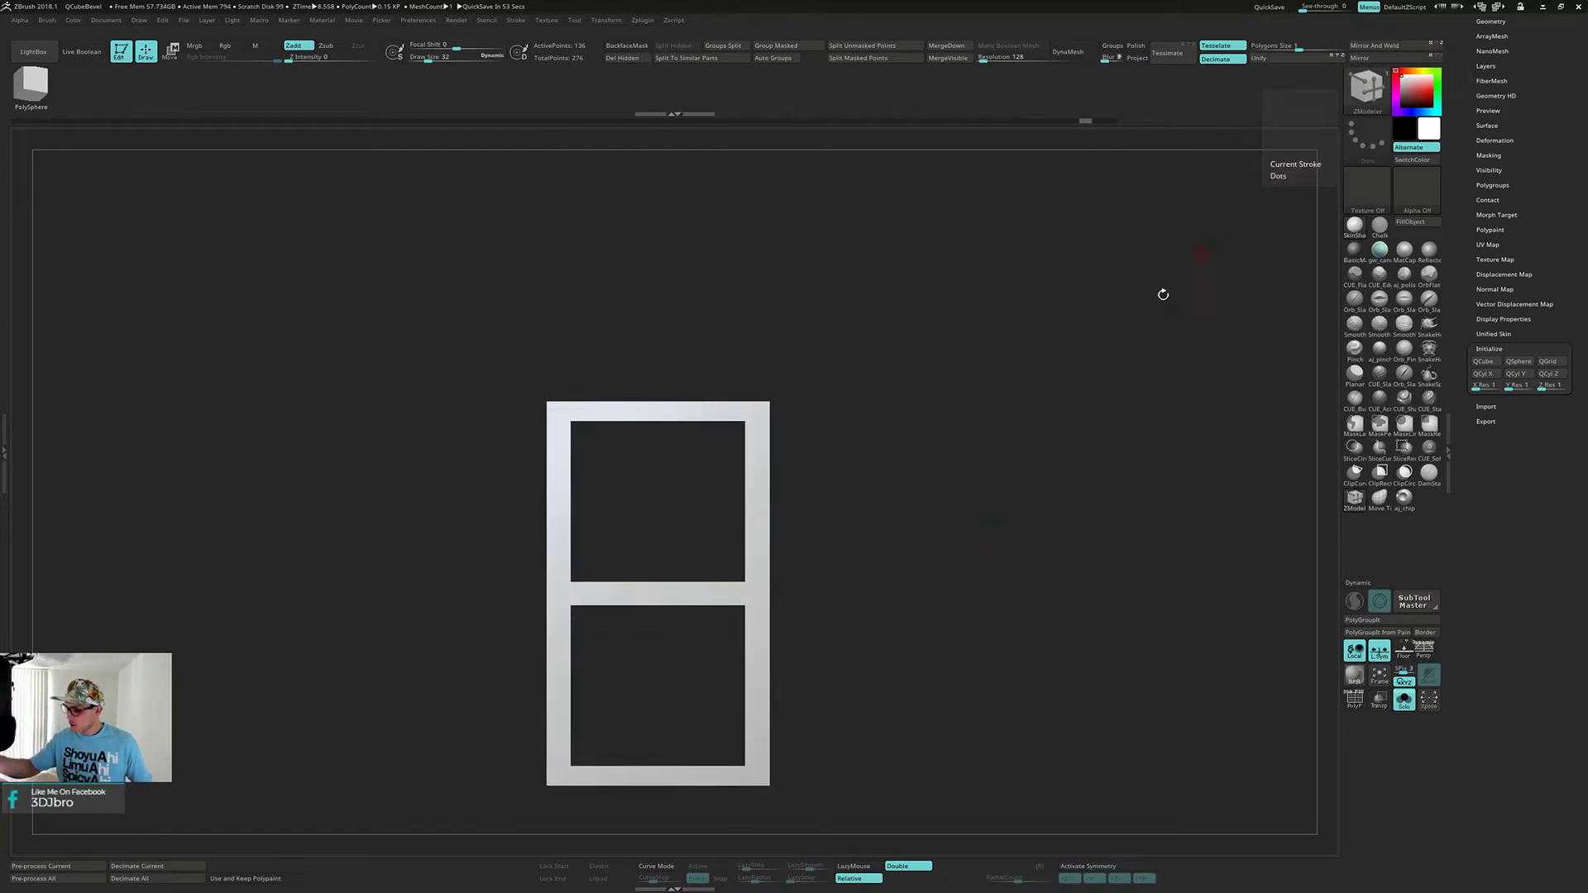
{"action": "key", "text": "shift+f"}
{"action": "mouse_move", "coordinate": [1101, 370]}
{"action": "left_mouse_down"}
{"action": "mouse_move", "coordinate": [1110, 402]}
{"action": "mouse_move", "coordinate": [1080, 402]}
{"action": "left_mouse_up"}
{"action": "left_click", "coordinate": [1416, 46]}
{"action": "left_click_drag", "start_coordinate": [1044, 486], "coordinate": [888, 582]}
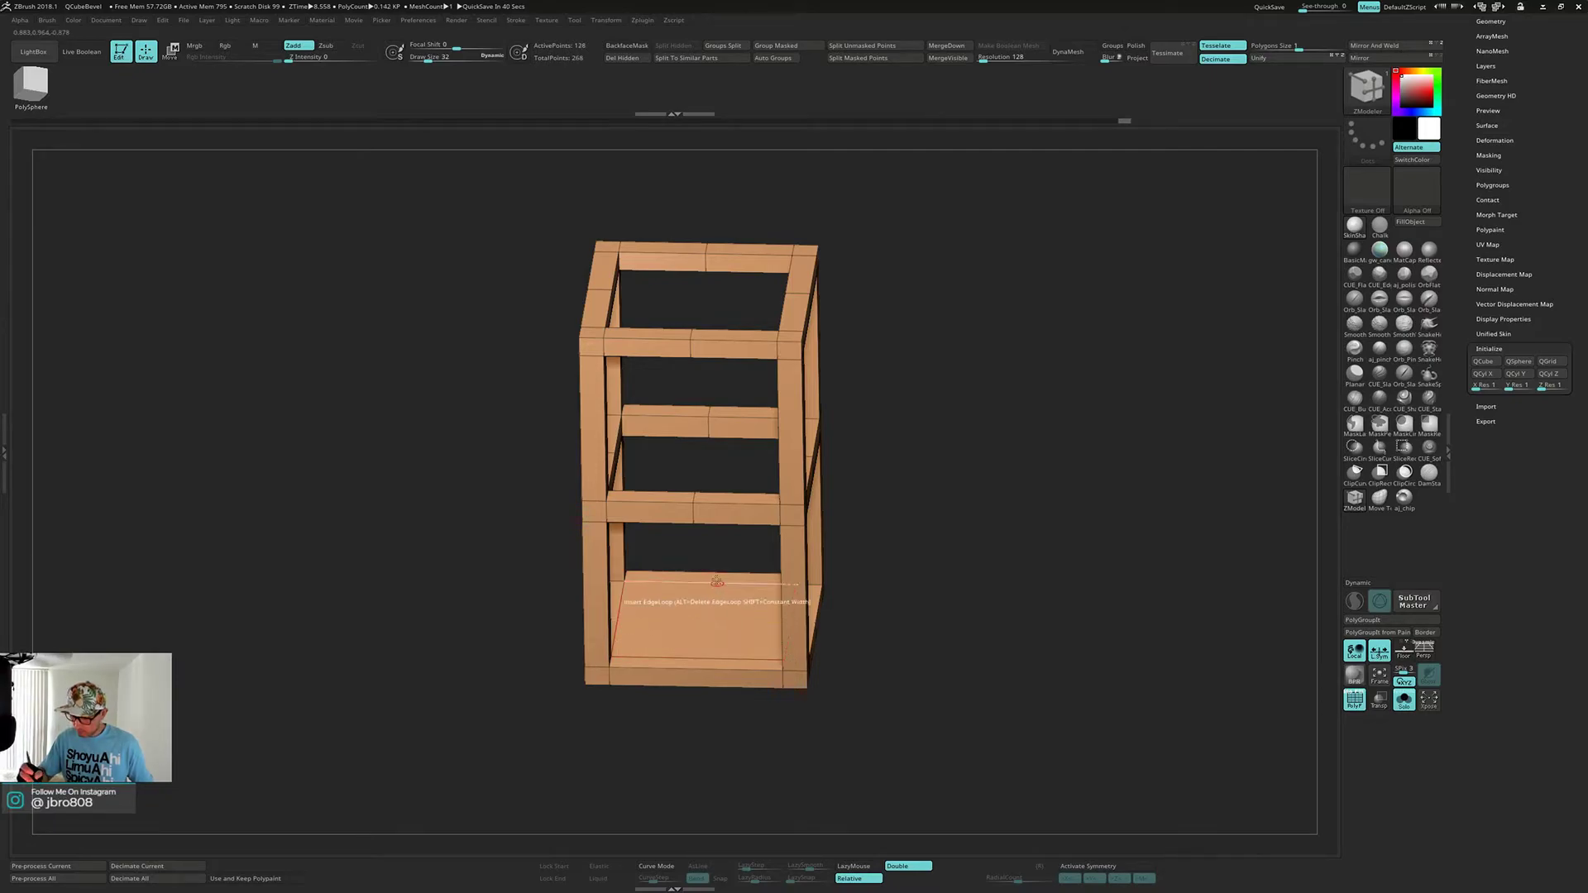
- Delete the centre edge loops from the middle and top rails of the frame
{"action": "left_click_drag", "start_coordinate": [736, 546], "coordinate": [756, 531]}
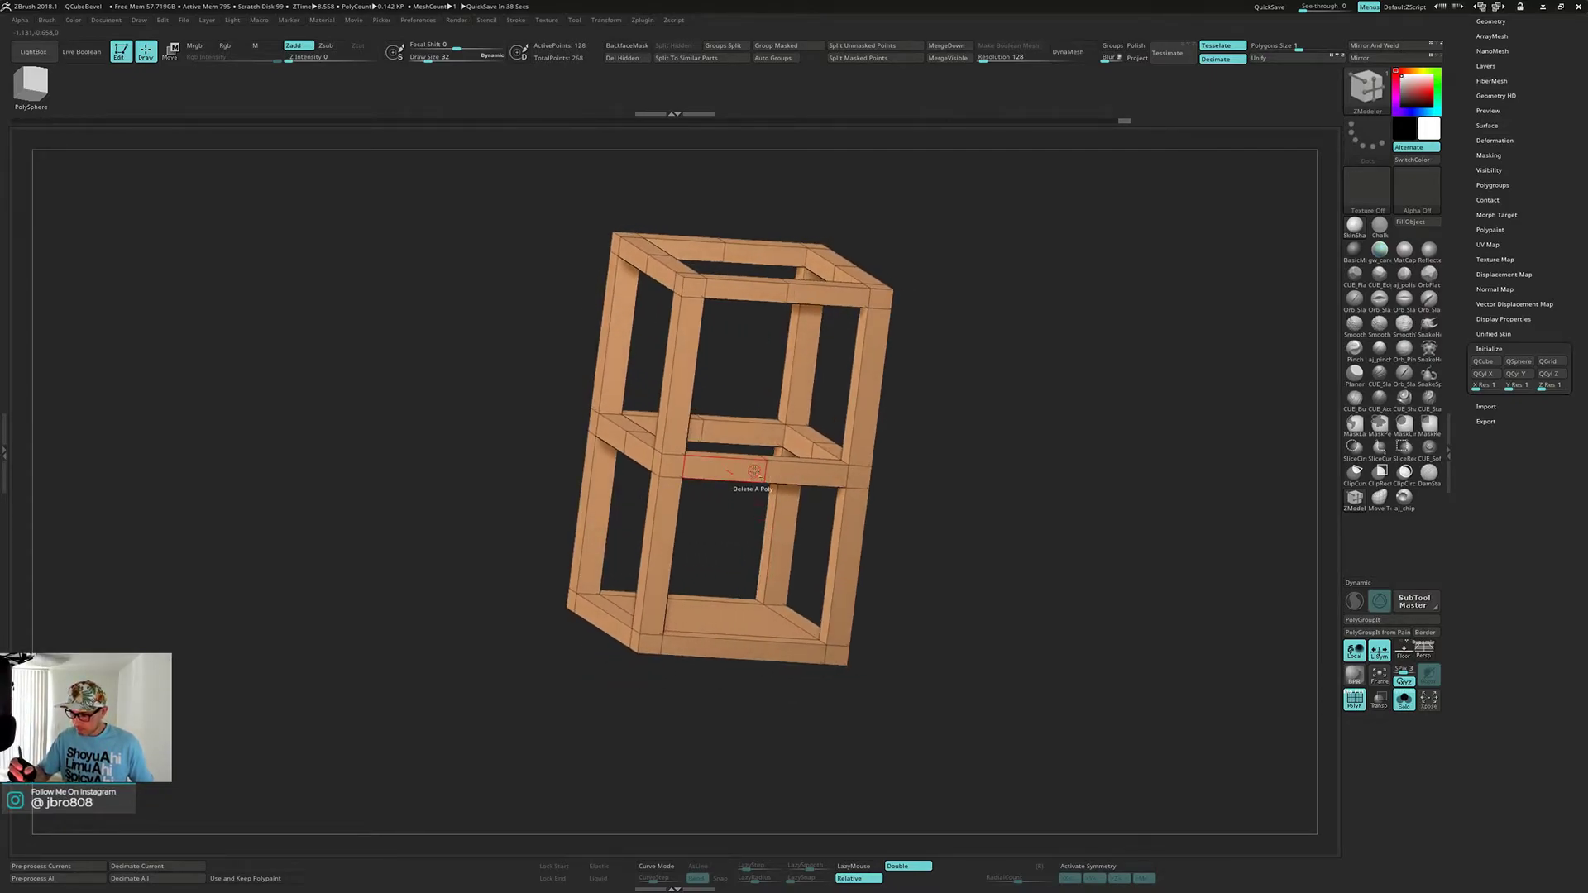
{"action": "left_click", "coordinate": [763, 472]}
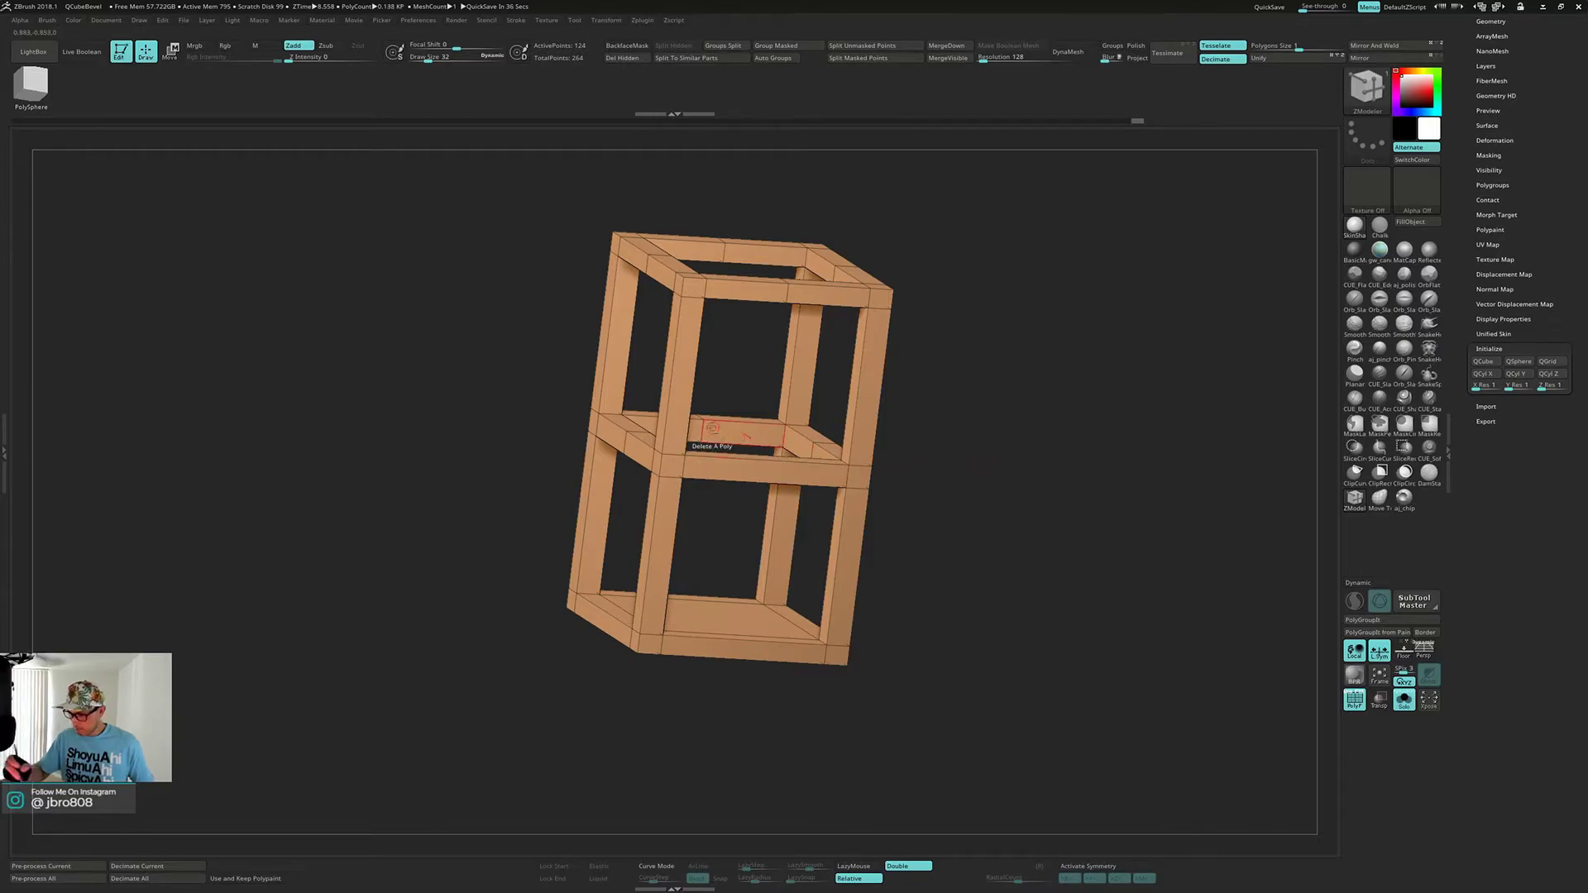
{"action": "left_click", "coordinate": [627, 443], "text": "alt"}
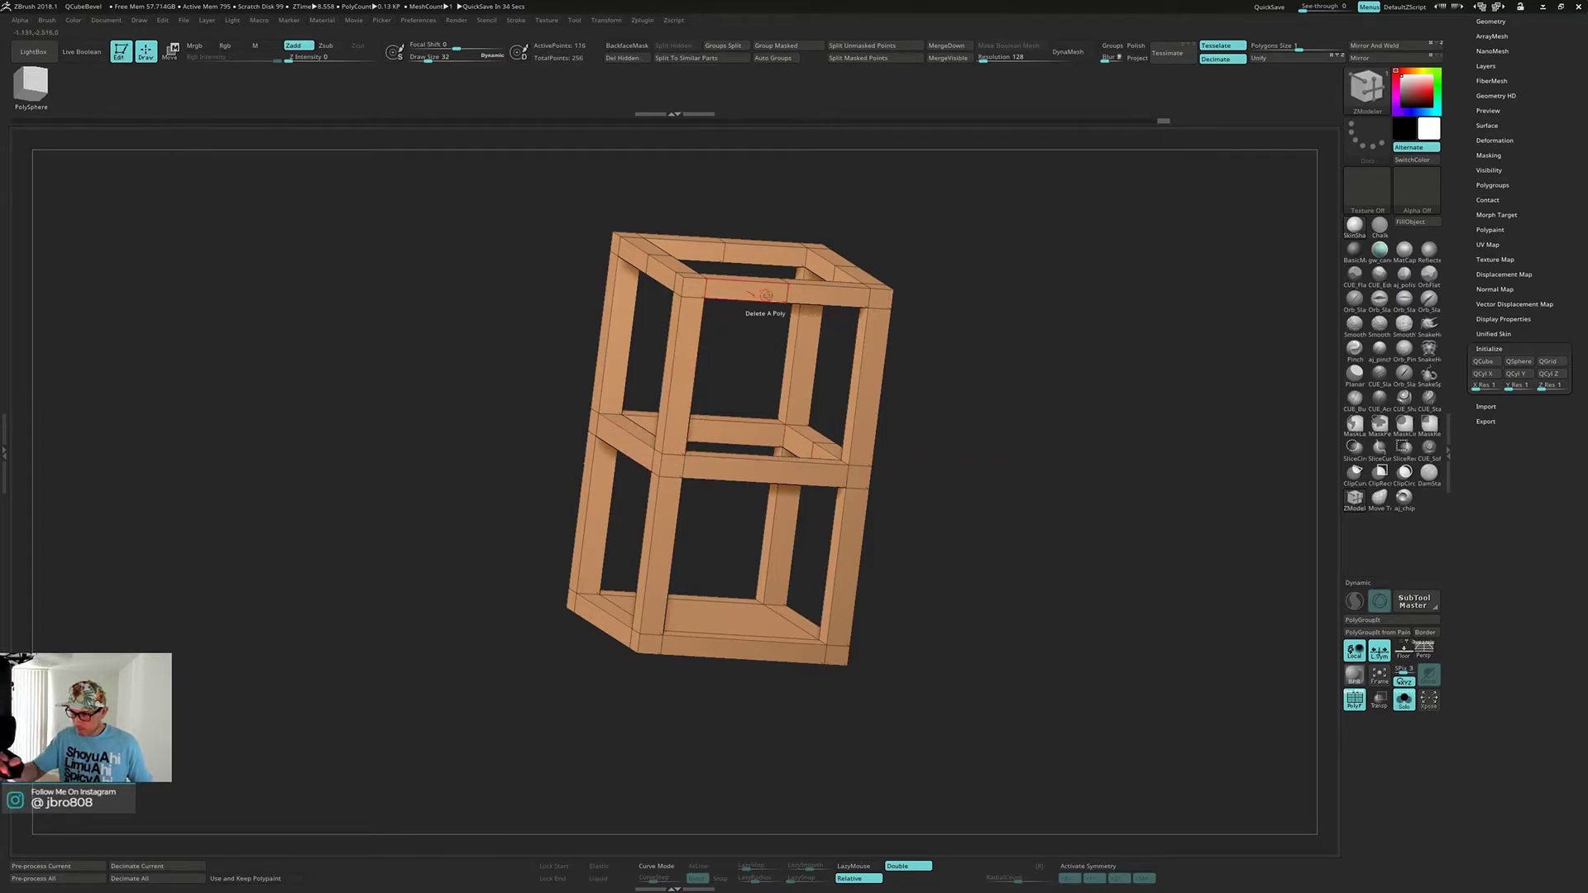
{"action": "left_click", "coordinate": [785, 289], "text": "alt"}
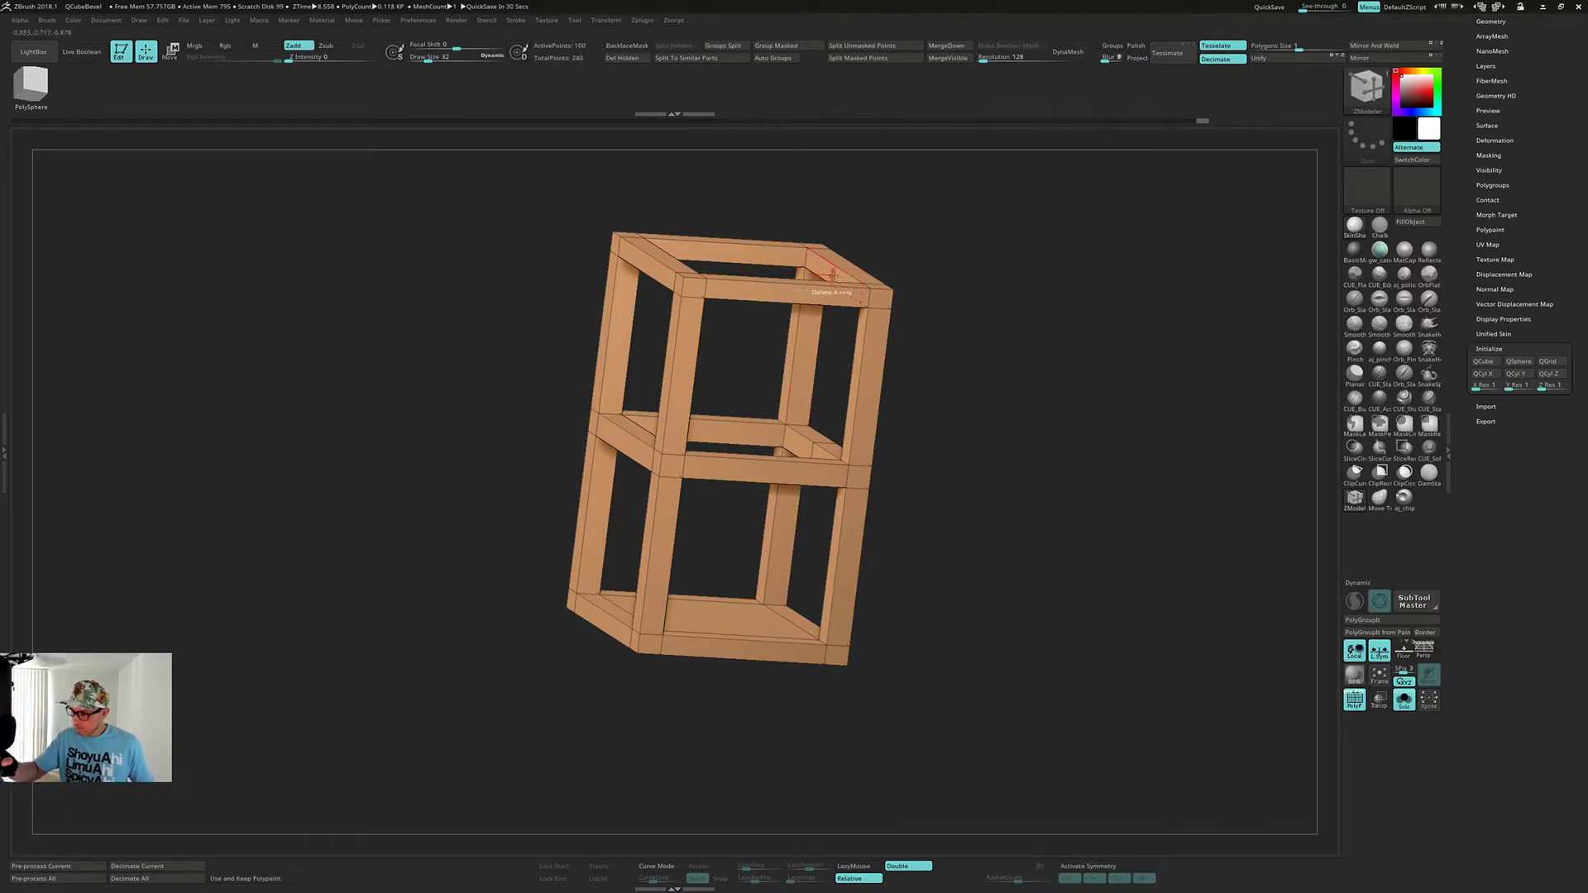
- Turn Solo off to show the frame together with the wall panels and roof
{"action": "mouse_move", "coordinate": [1024, 472]}
{"action": "left_mouse_down"}
{"action": "mouse_move", "coordinate": [1039, 475]}
{"action": "mouse_move", "coordinate": [976, 419]}
{"action": "mouse_move", "coordinate": [1009, 385]}
{"action": "mouse_move", "coordinate": [997, 486]}
{"action": "mouse_move", "coordinate": [996, 413]}
{"action": "mouse_move", "coordinate": [971, 511]}
{"action": "mouse_move", "coordinate": [994, 474]}
{"action": "left_mouse_up"}
{"action": "key", "text": "alt+s"}
{"action": "right_click_drag", "start_coordinate": [773, 407], "coordinate": [806, 407]}
{"action": "left_click_drag", "start_coordinate": [903, 456], "coordinate": [913, 557]}
{"action": "mouse_move", "coordinate": [915, 496]}
{"action": "left_mouse_down"}
{"action": "mouse_move", "coordinate": [941, 454]}
{"action": "mouse_move", "coordinate": [928, 478]}
{"action": "mouse_move", "coordinate": [914, 465]}
{"action": "left_mouse_up"}
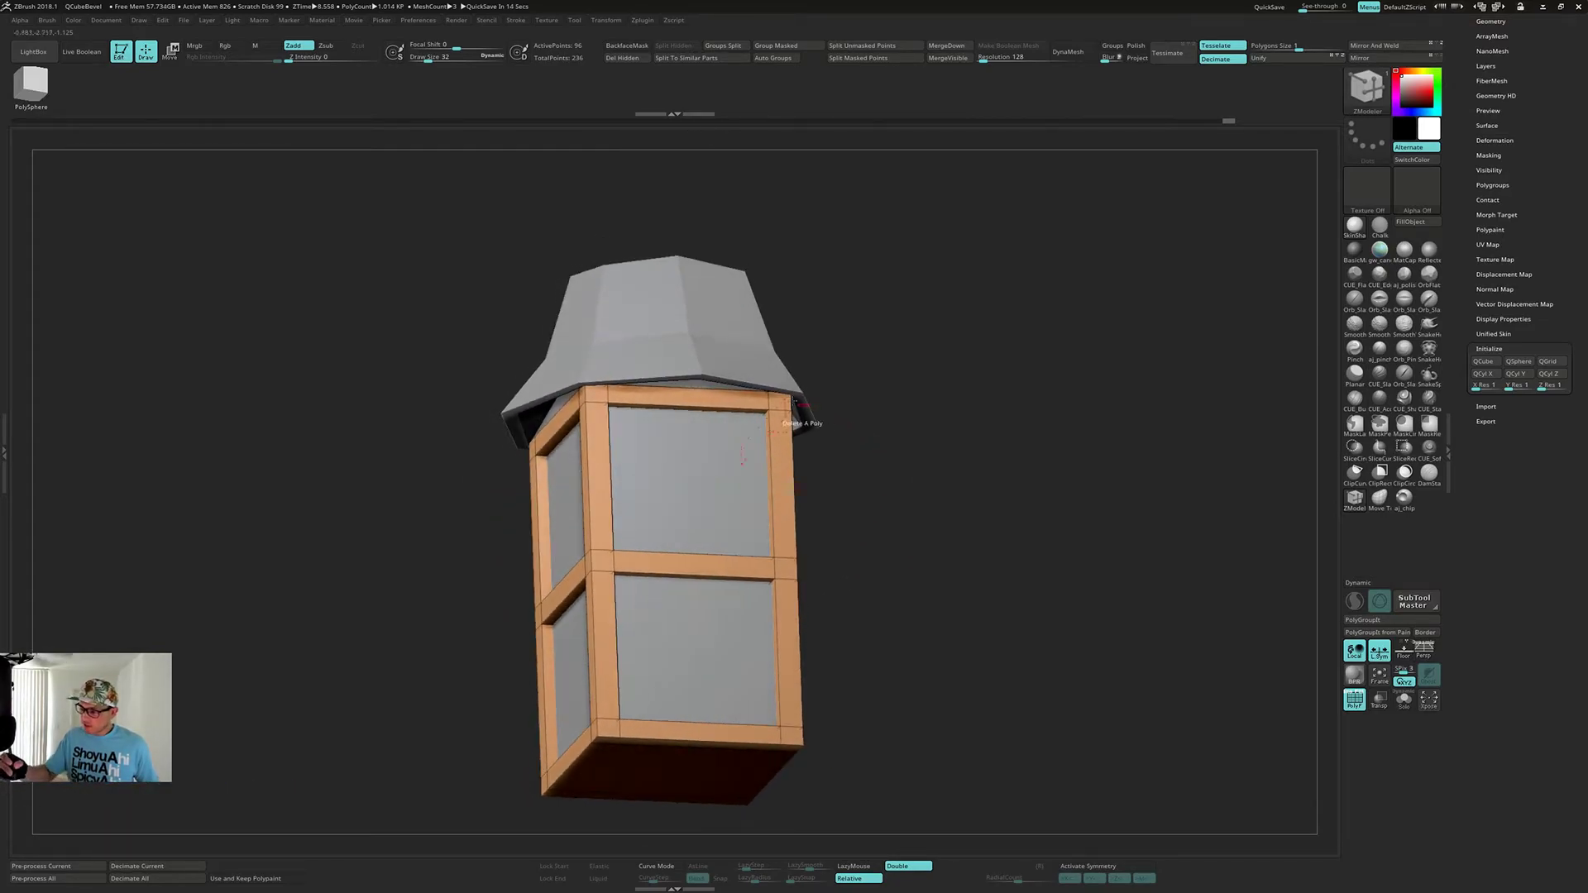
- Select the roof subtool and assign it a single polygroup
{"action": "left_click_drag", "start_coordinate": [820, 366], "coordinate": [863, 415]}
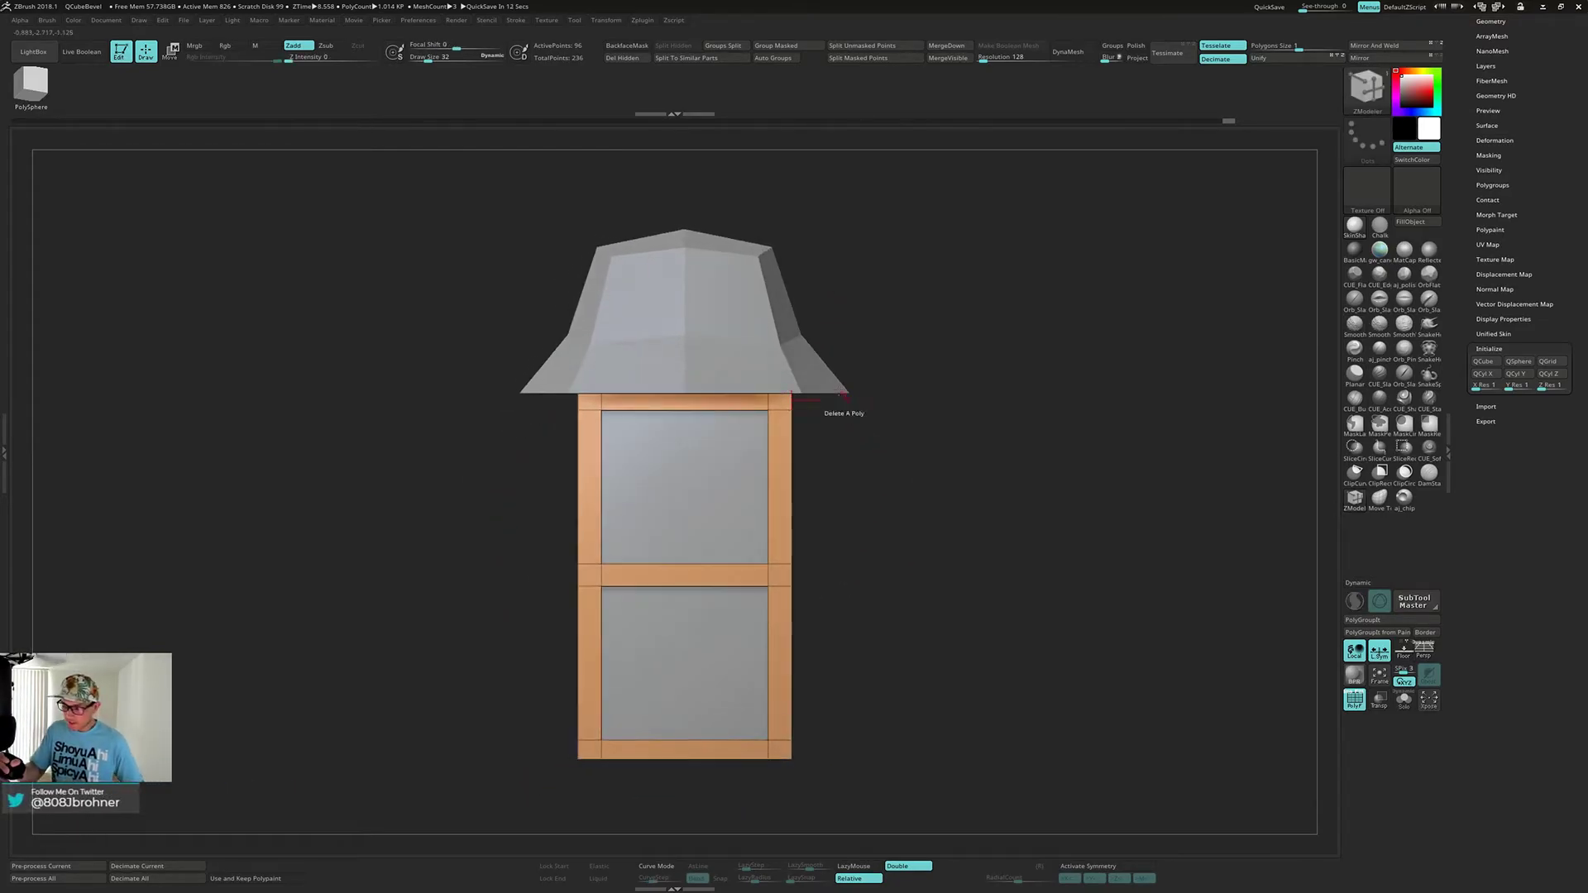
{"action": "left_click", "coordinate": [787, 359], "text": "alt"}
{"action": "left_click_drag", "start_coordinate": [878, 360], "coordinate": [949, 420]}
{"action": "mouse_move", "coordinate": [962, 364]}
{"action": "left_mouse_down", "text": "shift"}
{"action": "mouse_move", "coordinate": [959, 307]}
{"action": "mouse_move", "coordinate": [940, 333]}
{"action": "mouse_move", "coordinate": [940, 387]}
{"action": "mouse_move", "coordinate": [921, 362]}
{"action": "mouse_move", "coordinate": [941, 363]}
{"action": "left_mouse_up", "text": "shift"}
{"action": "key", "text": "ctrl+w"}
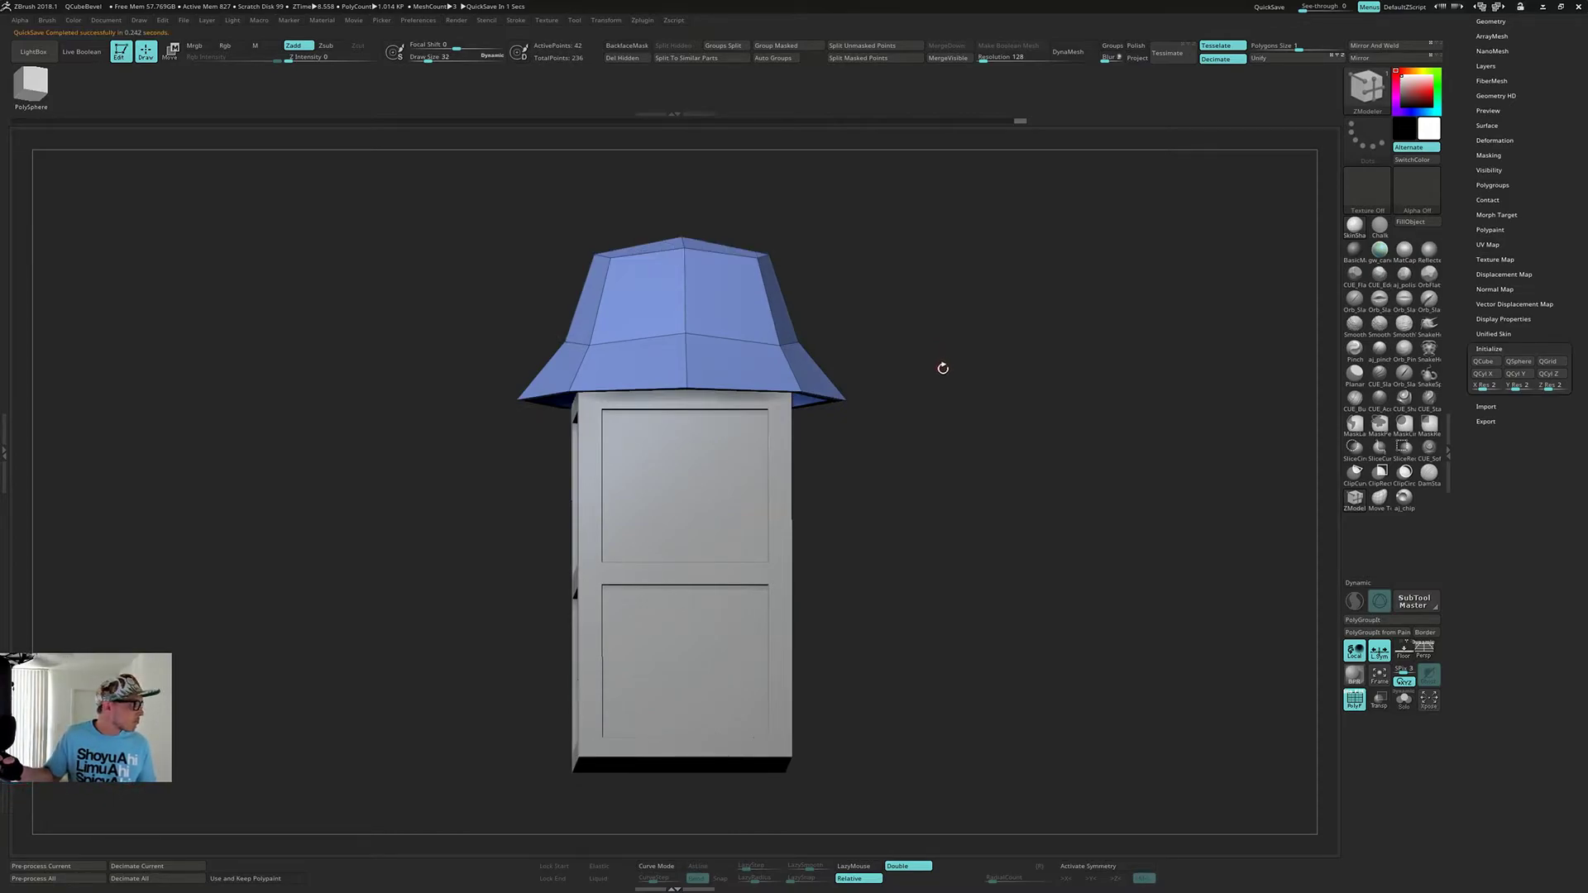
- Duplicate the roof subtool and assign a single new polygroup to the copy
{"action": "mouse_move", "coordinate": [940, 369]}
{"action": "left_mouse_down"}
{"action": "mouse_move", "coordinate": [932, 350]}
{"action": "mouse_move", "coordinate": [940, 400]}
{"action": "mouse_move", "coordinate": [955, 401]}
{"action": "mouse_move", "coordinate": [958, 369]}
{"action": "mouse_move", "coordinate": [956, 392]}
{"action": "mouse_move", "coordinate": [932, 365]}
{"action": "mouse_move", "coordinate": [922, 422]}
{"action": "mouse_move", "coordinate": [926, 396]}
{"action": "left_mouse_up"}
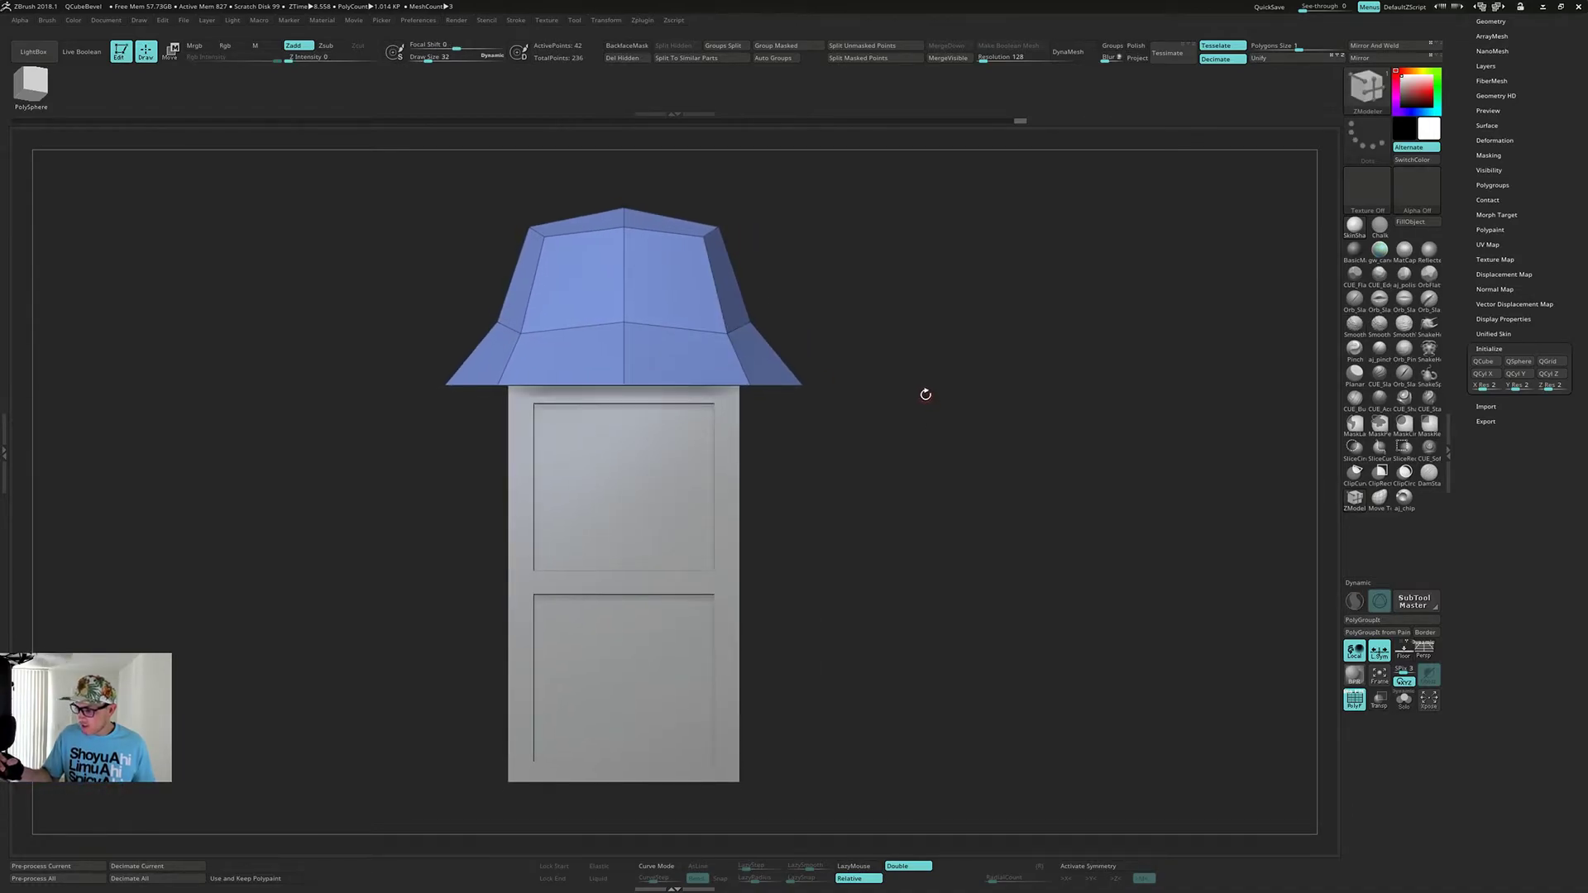
{"action": "left_click_drag", "start_coordinate": [1478, 198], "coordinate": [1461, 226]}
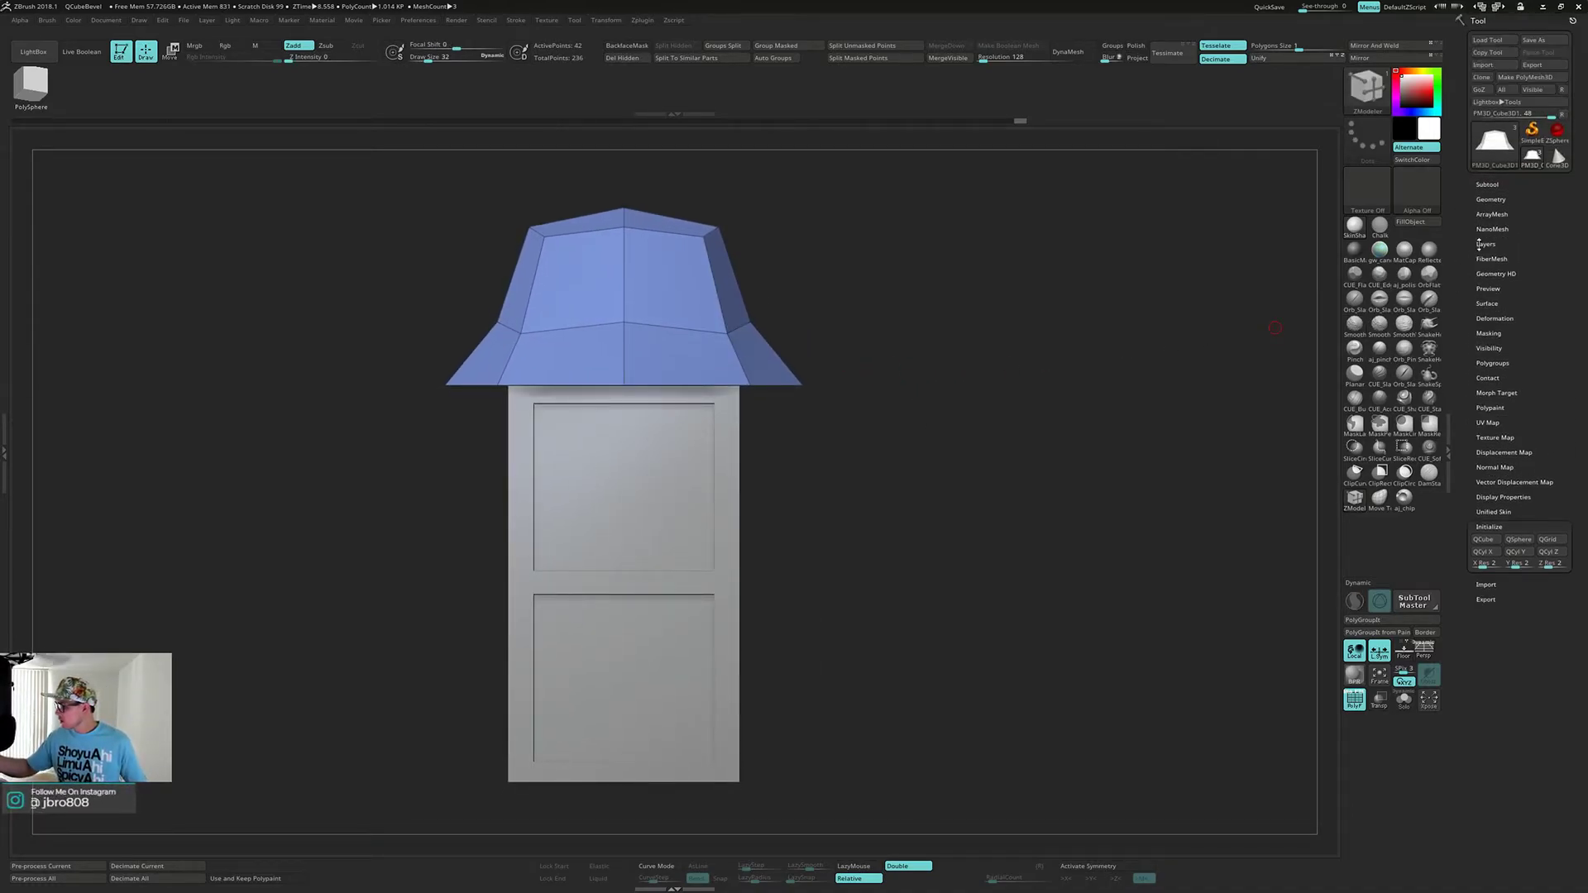
{"action": "left_click", "coordinate": [1490, 185]}
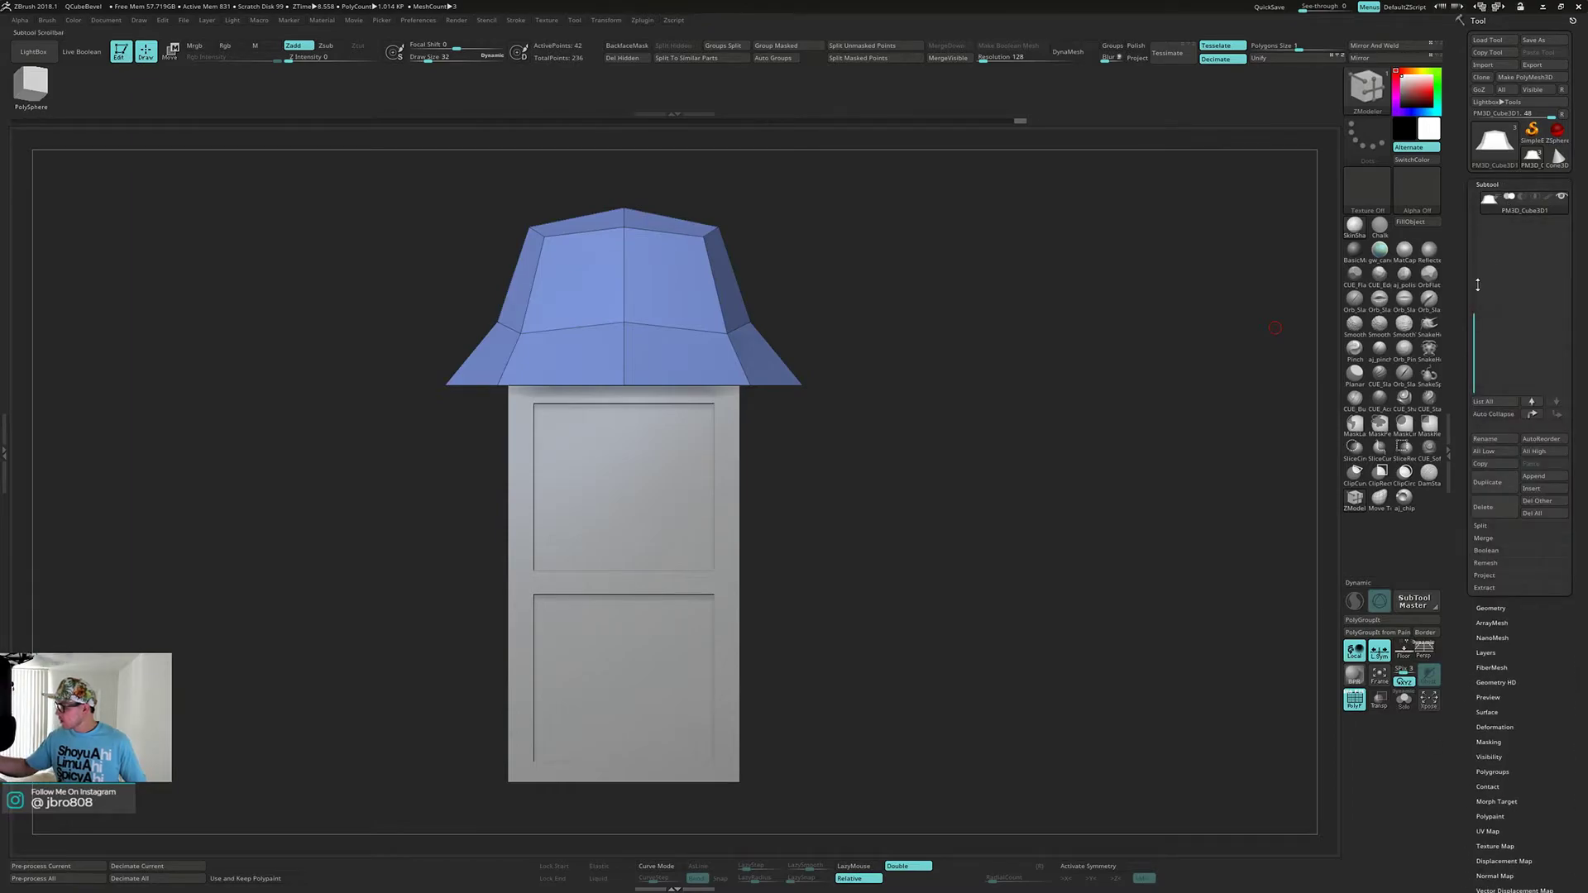
{"action": "left_click_drag", "start_coordinate": [1471, 297], "coordinate": [1472, 225]}
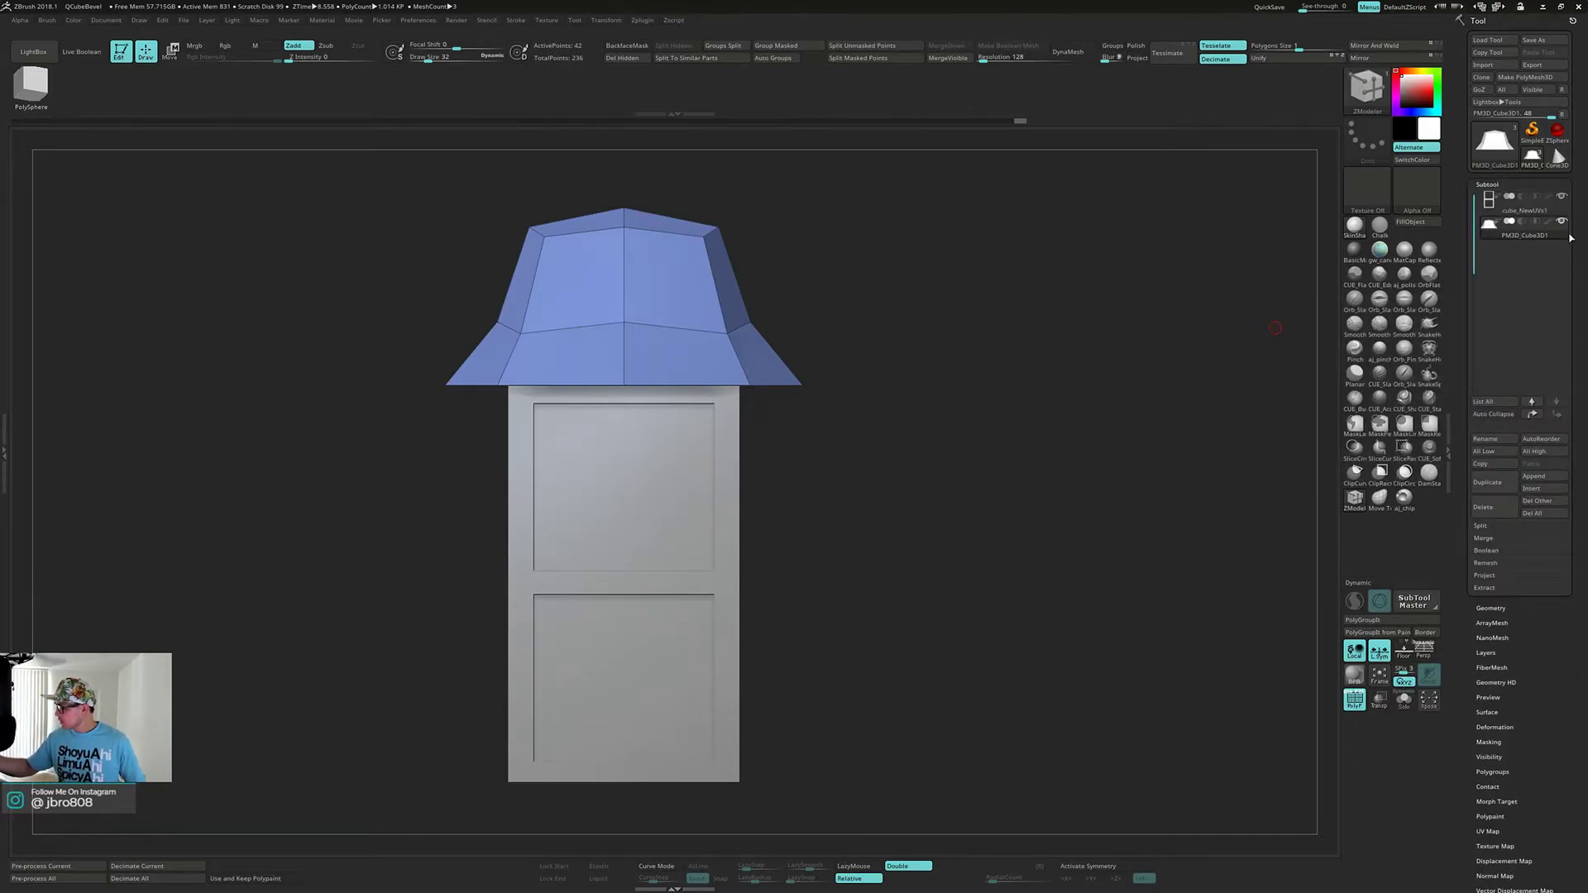
{"action": "left_click", "coordinate": [1489, 483]}
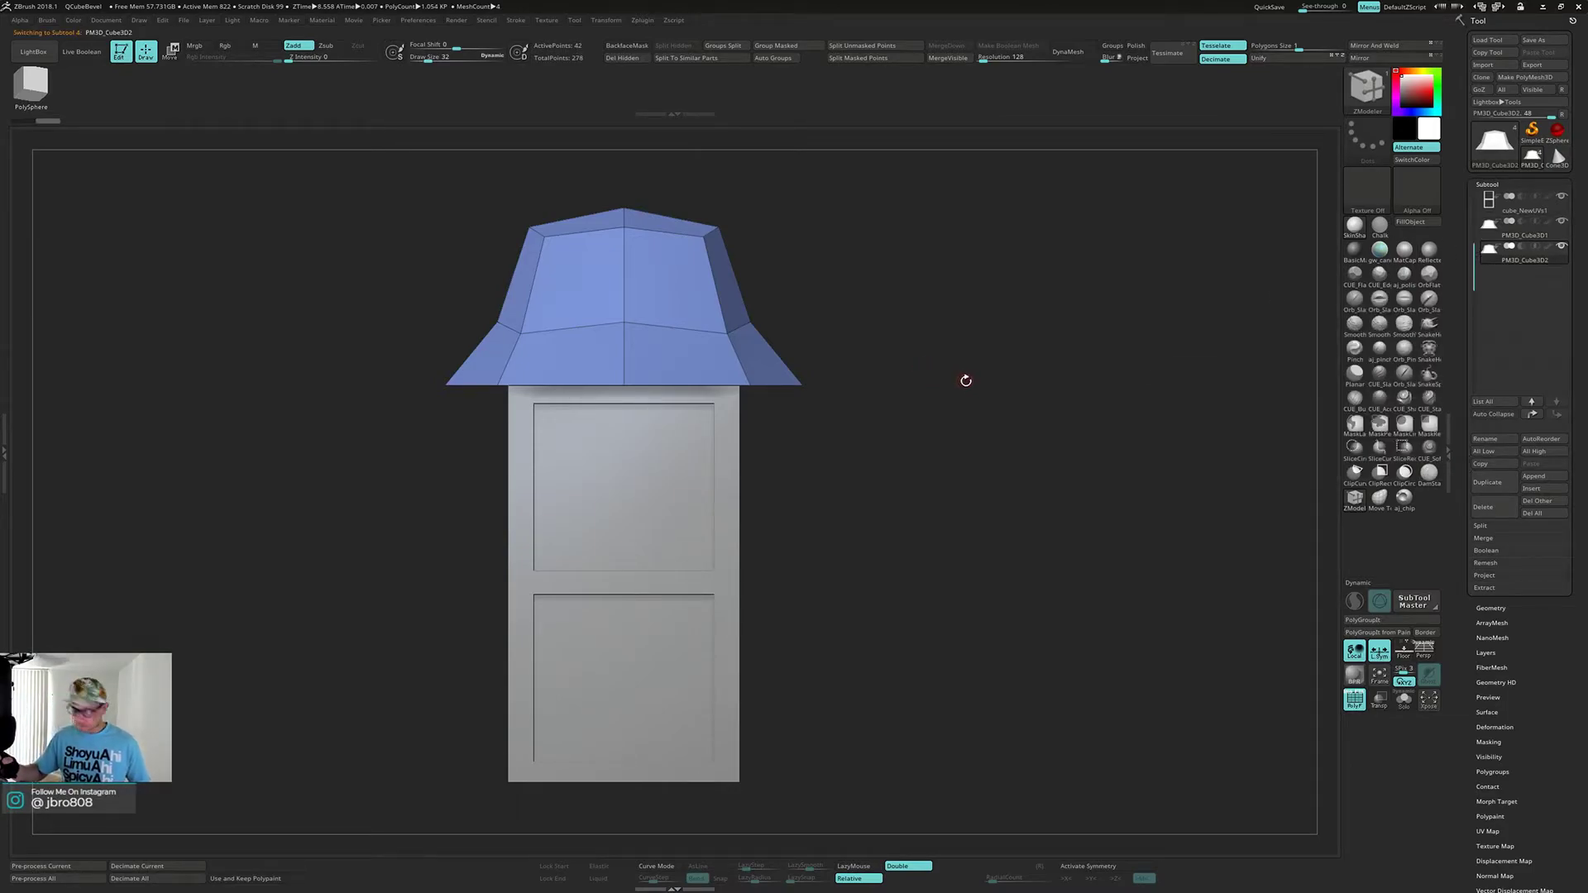
{"action": "key", "text": "ctrl+w"}
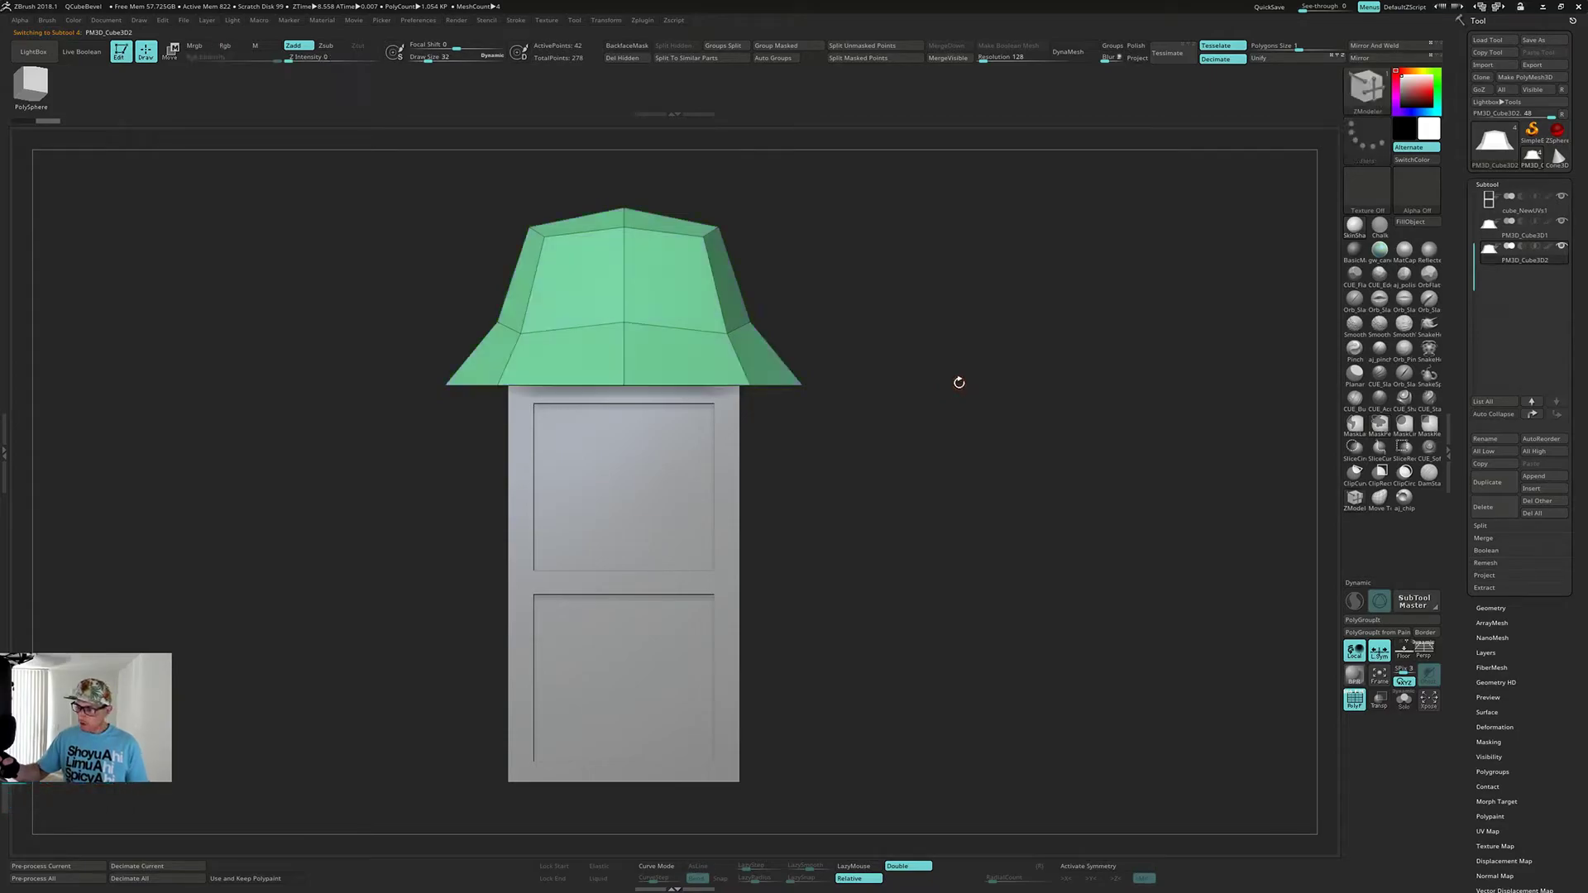
- Activate symmetry on the X and Z axes for the duplicated roof
{"action": "left_click_drag", "start_coordinate": [957, 383], "coordinate": [936, 432]}
{"action": "key", "text": "x"}
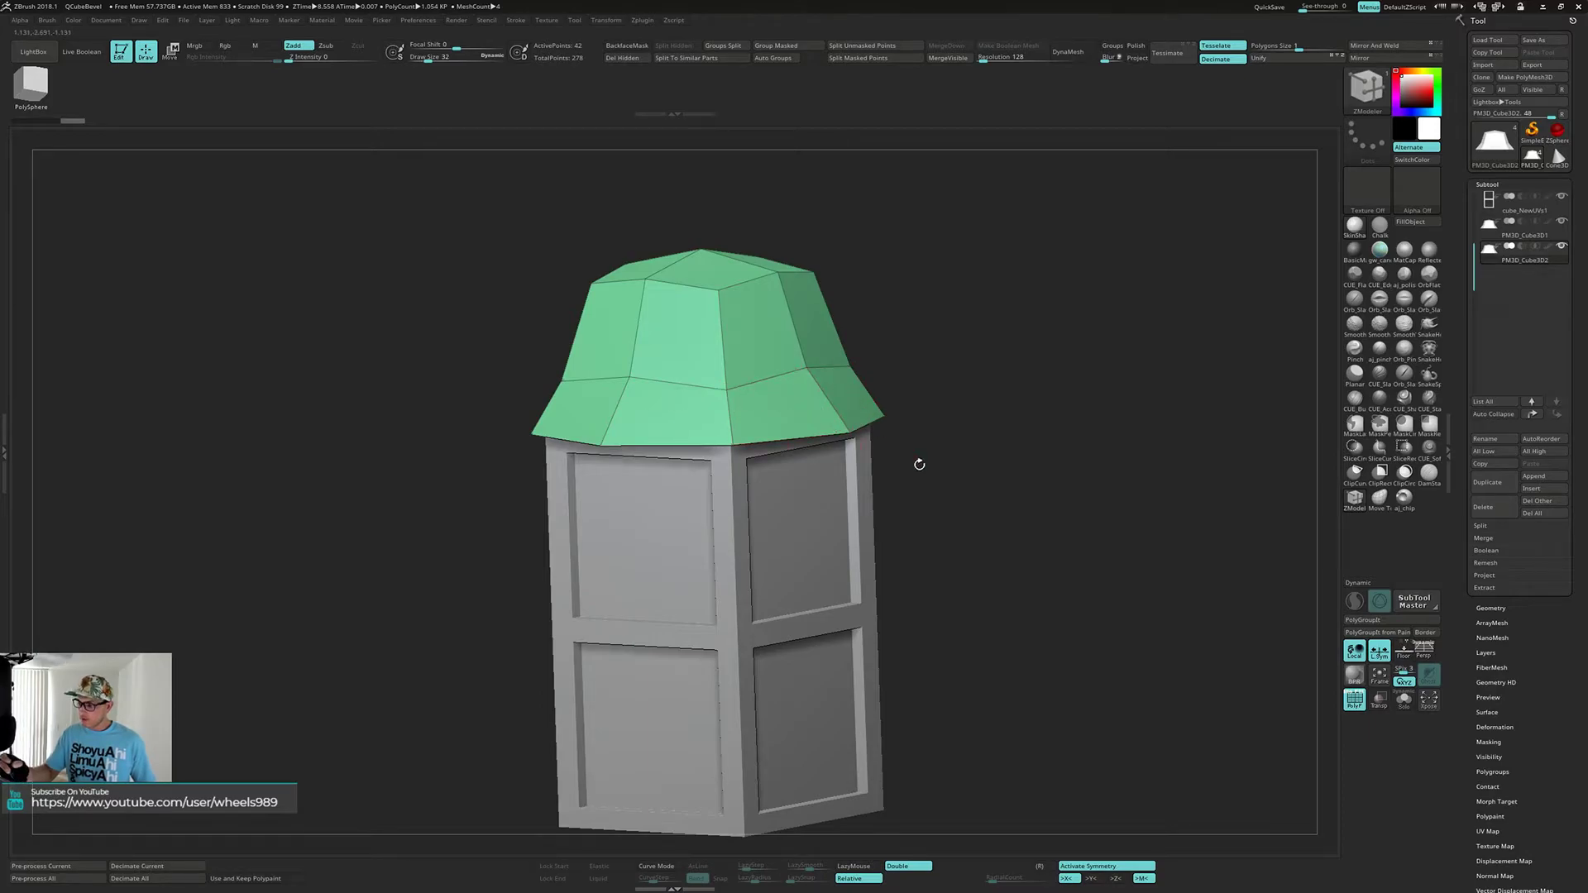
{"action": "left_click", "coordinate": [1117, 879]}
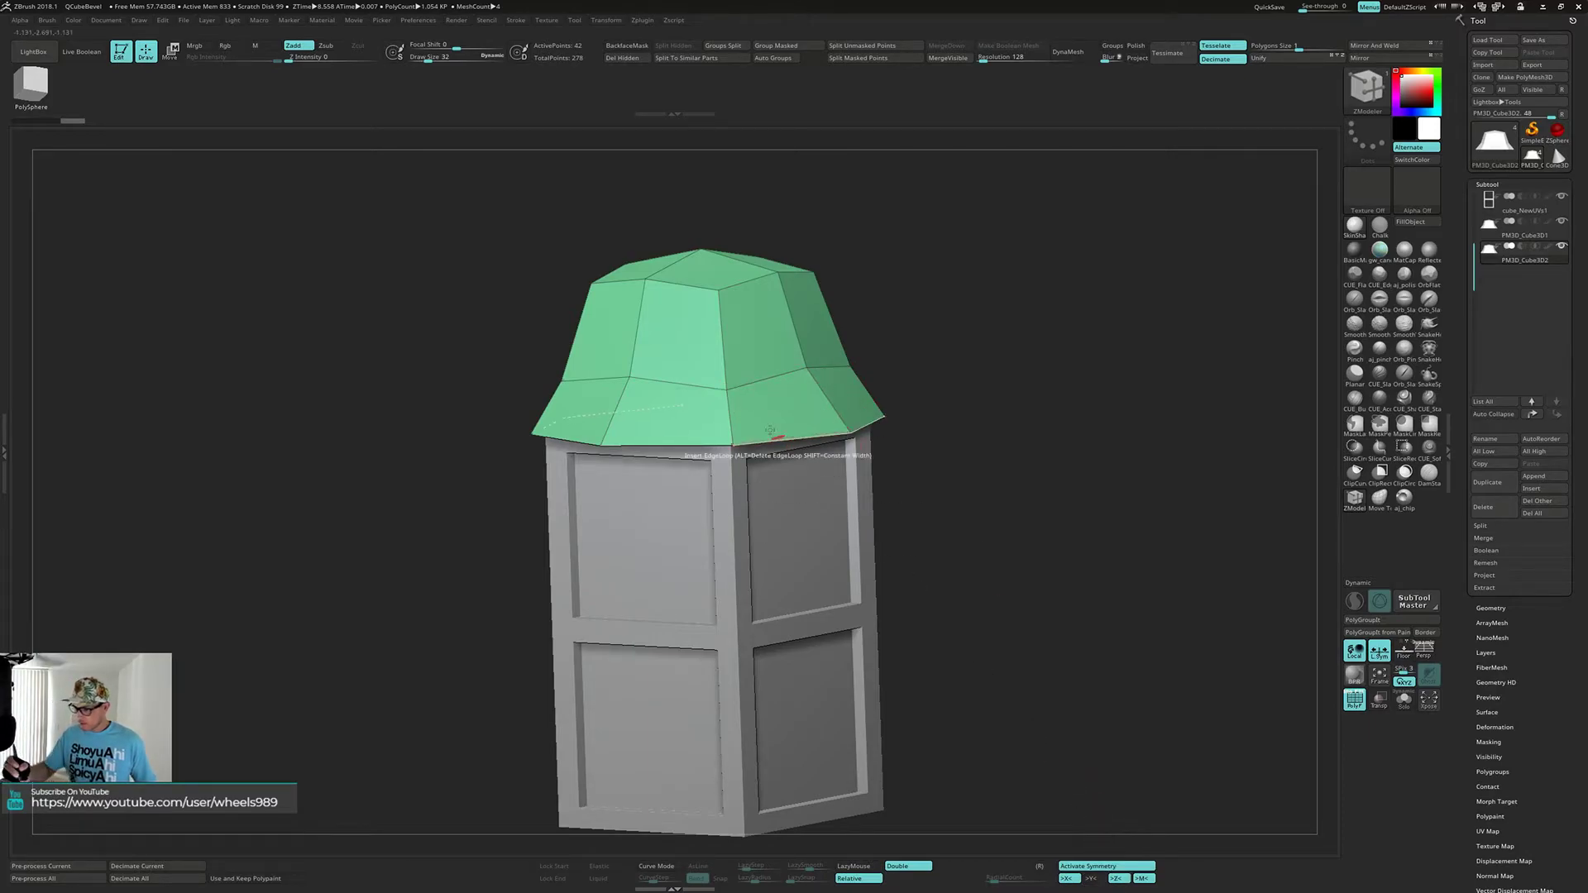
- Try to bevel the complete edge loop running up the duplicated roof's corner, and undo it
{"action": "mouse_move", "coordinate": [726, 379]}
{"action": "right_mouse_down"}
{"action": "mouse_move", "coordinate": [733, 399]}
{"action": "mouse_move", "coordinate": [741, 376]}
{"action": "right_mouse_up"}
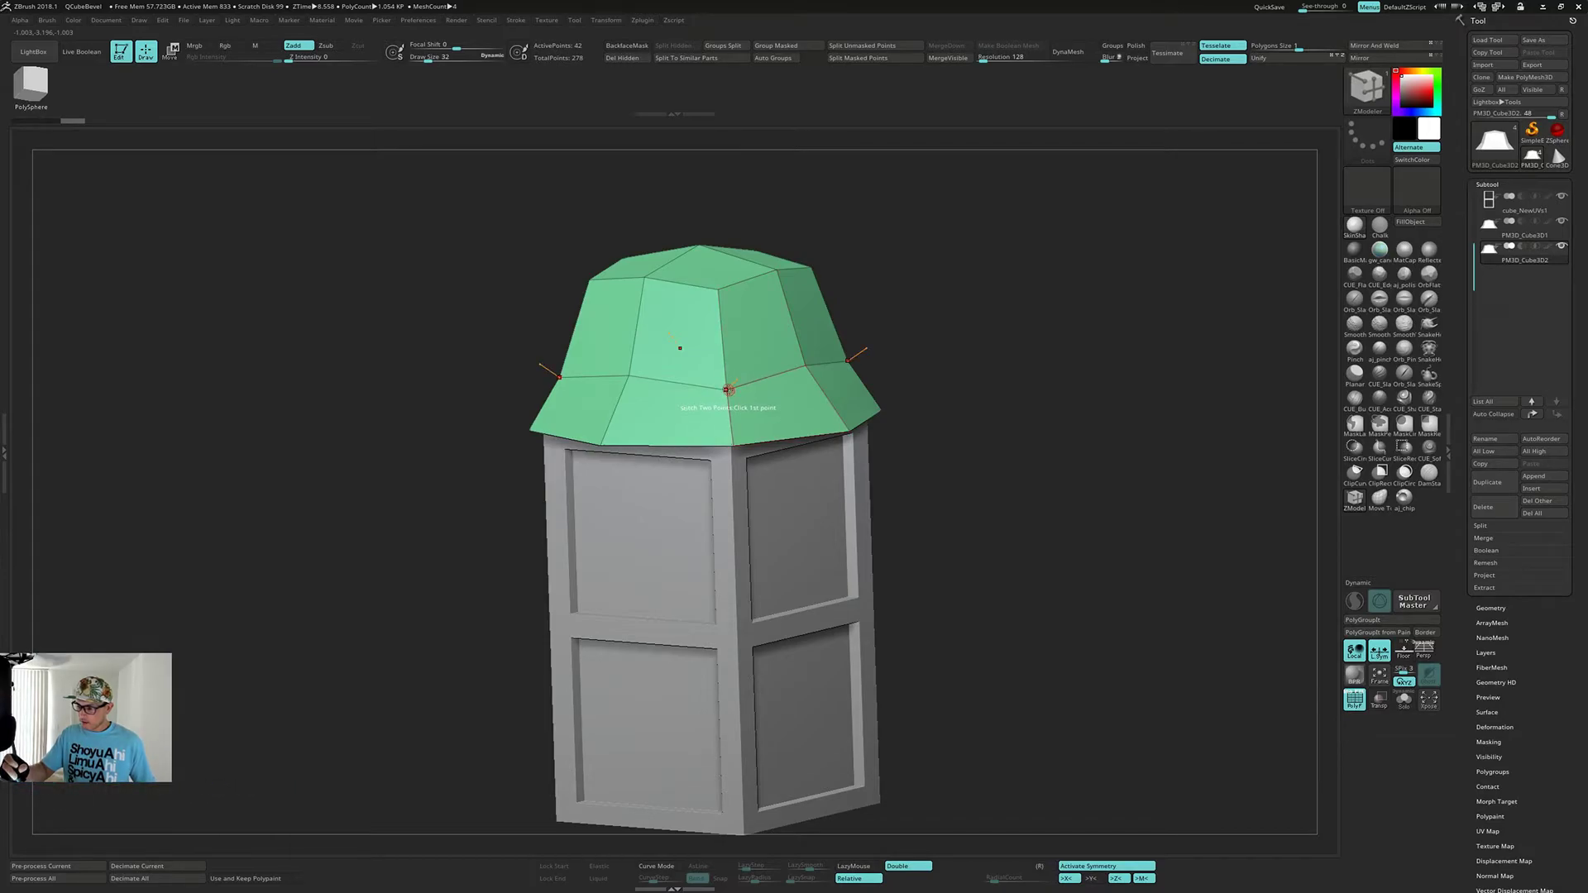
{"action": "key", "text": "space"}
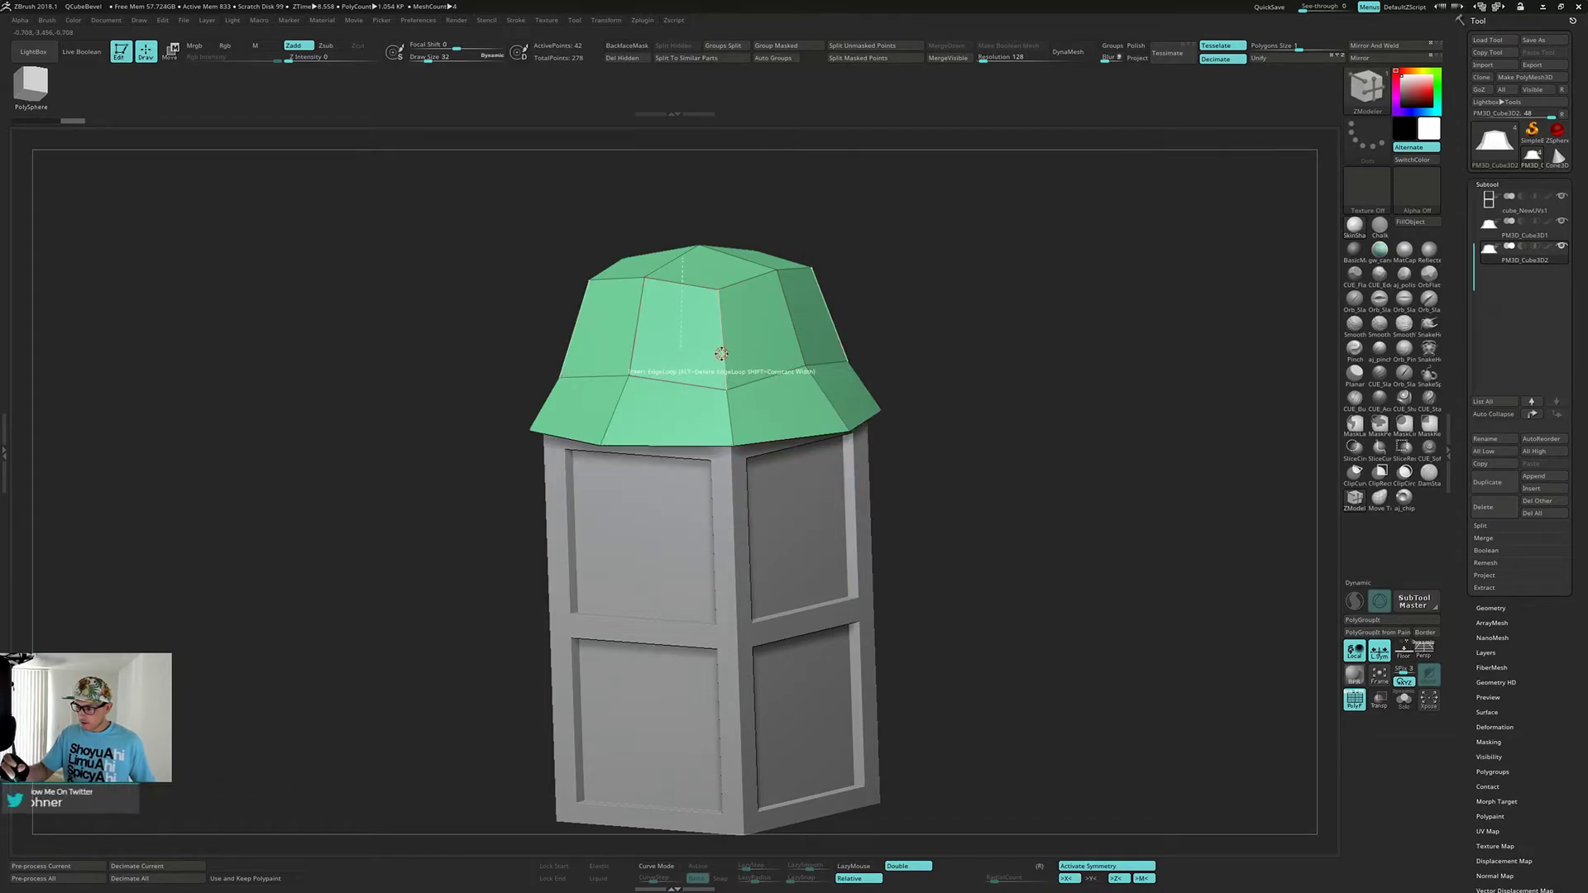
{"action": "key", "text": "space"}
{"action": "left_click", "coordinate": [628, 378]}
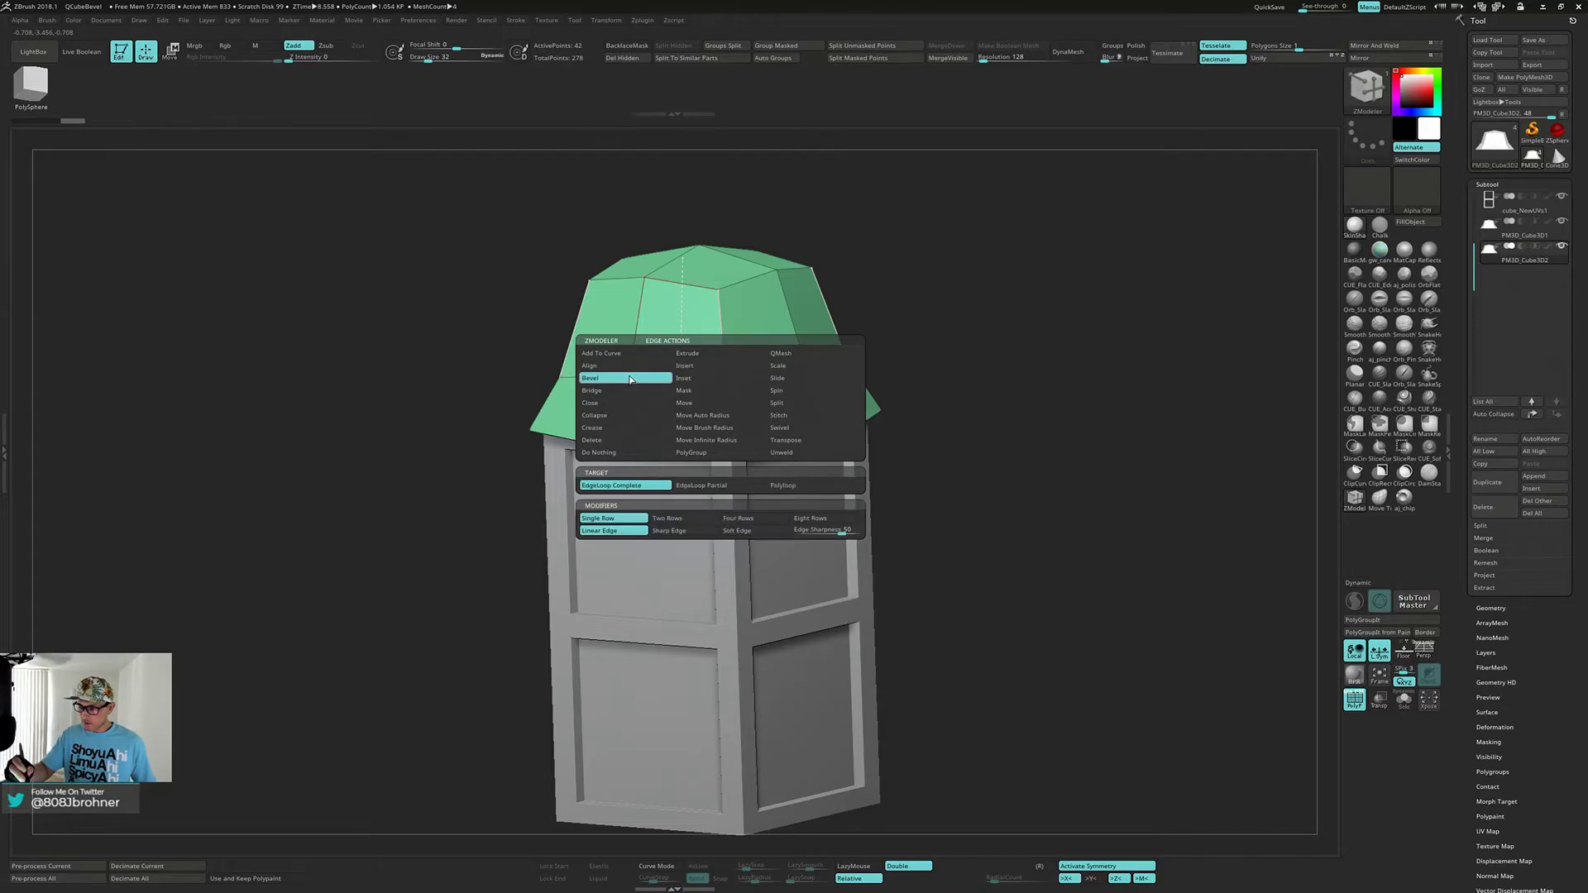
{"action": "left_click_drag", "start_coordinate": [723, 342], "coordinate": [727, 342]}
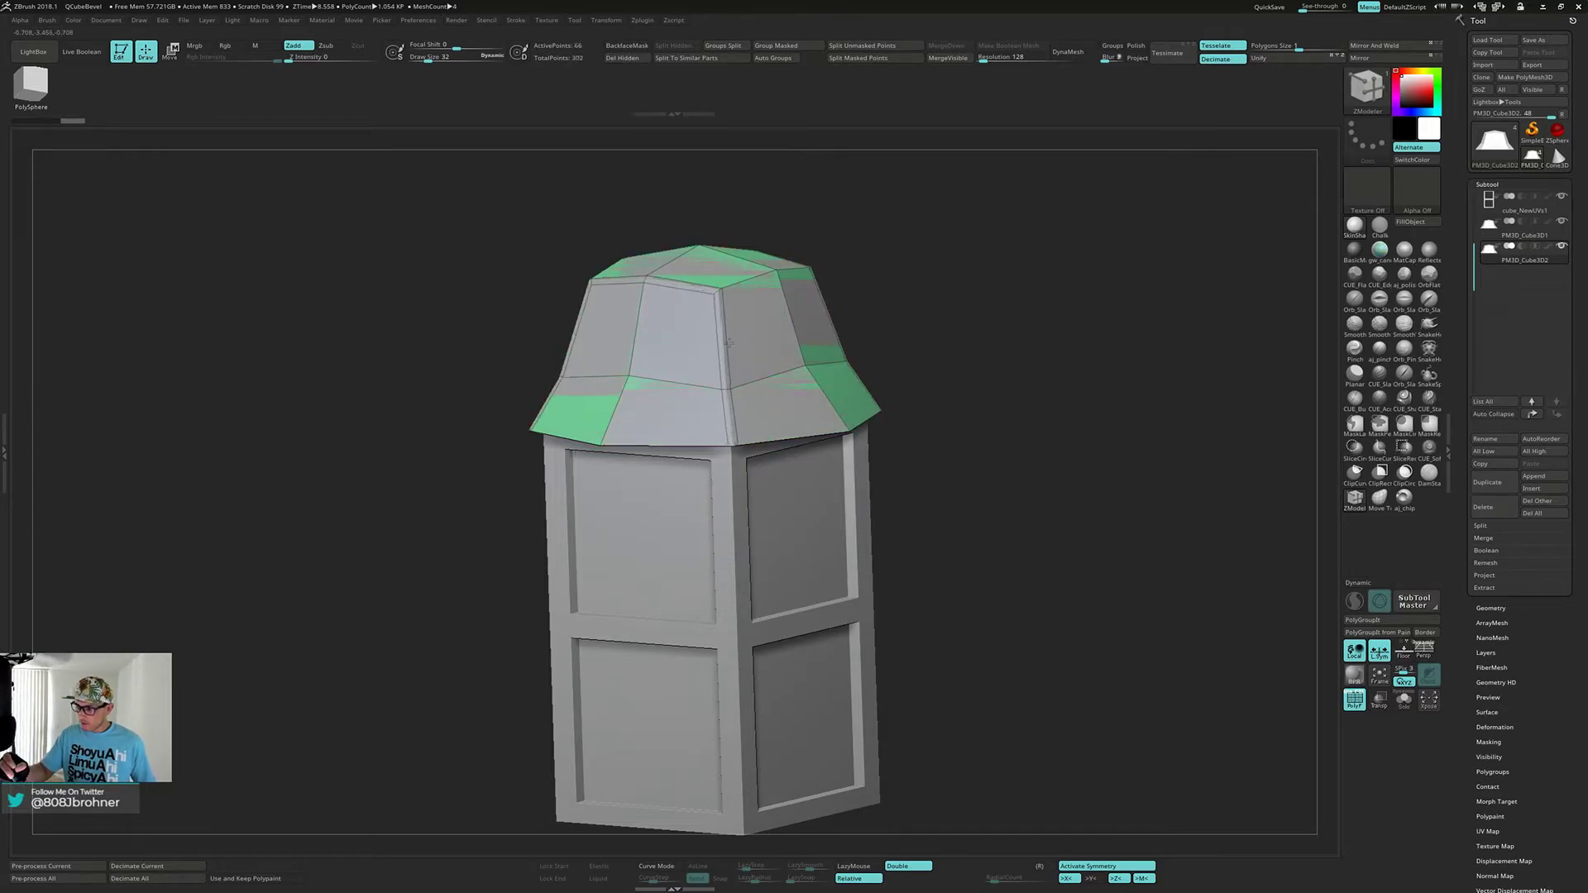
{"action": "key", "text": "ctrl+z"}
- Insert single edge loops beside the corner edges, the upper rim and the brim edge of the duplicated roof
{"action": "right_click_drag", "start_coordinate": [730, 340], "coordinate": [728, 362]}
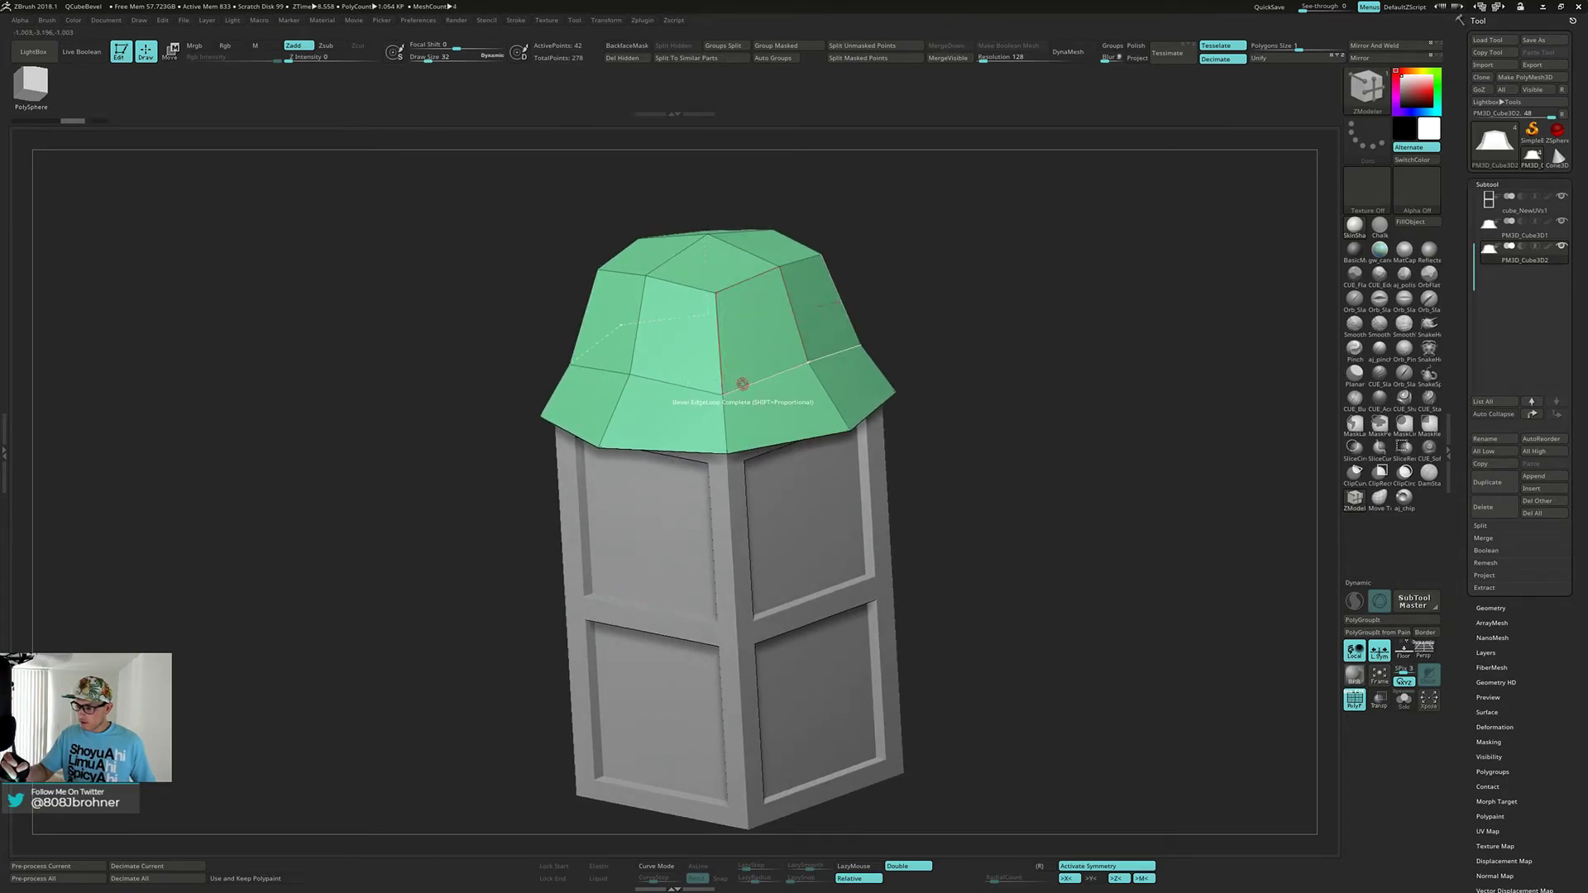
{"action": "key", "text": "space"}
{"action": "left_click", "coordinate": [734, 395]}
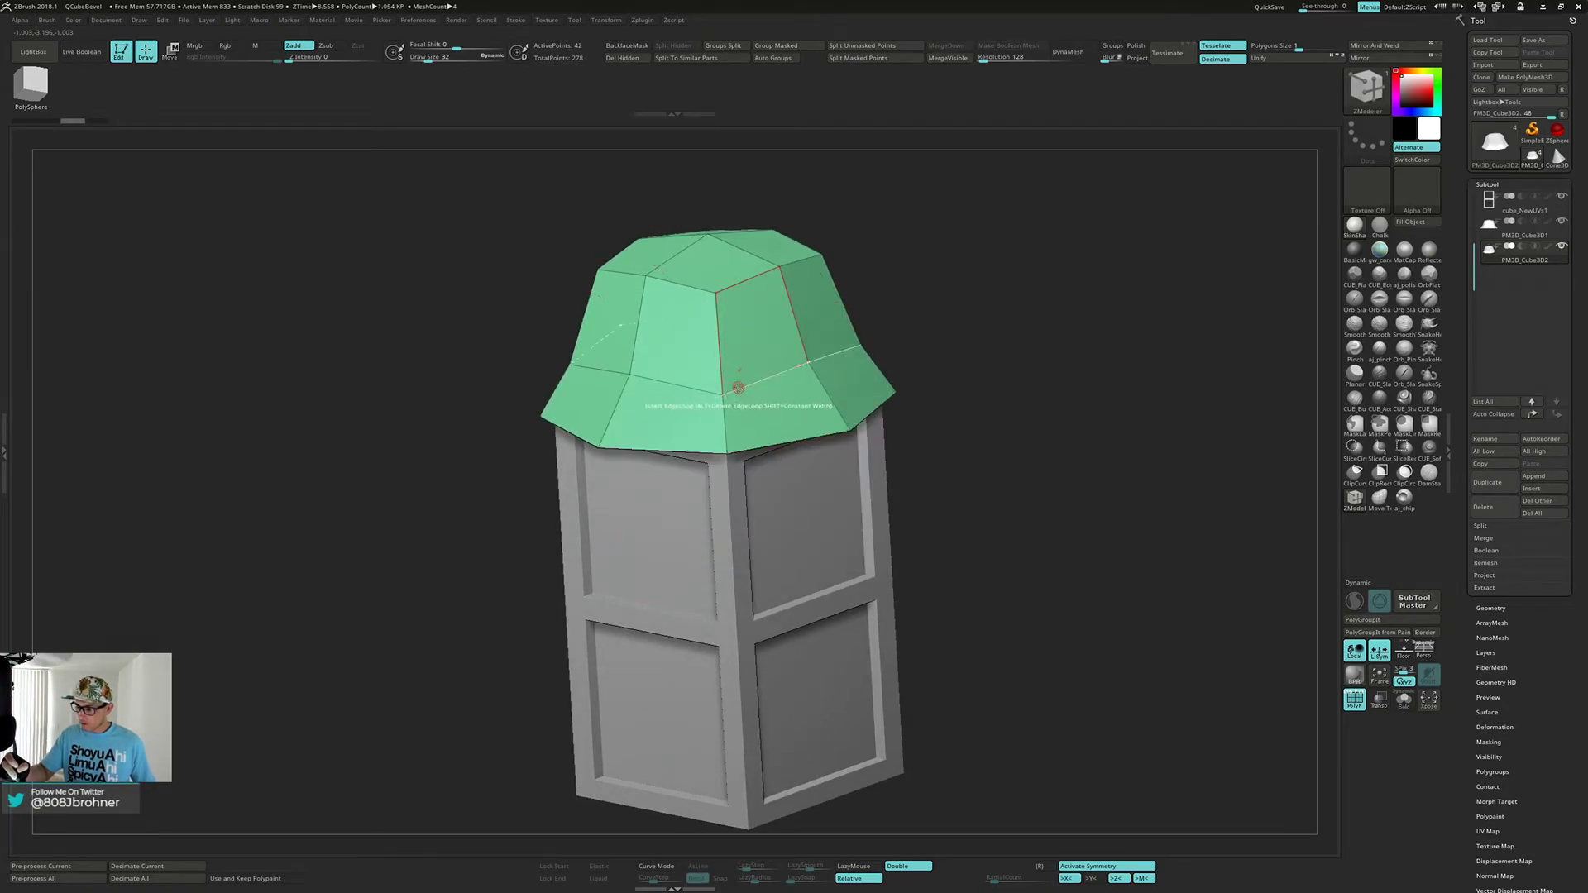
{"action": "left_click", "coordinate": [738, 388]}
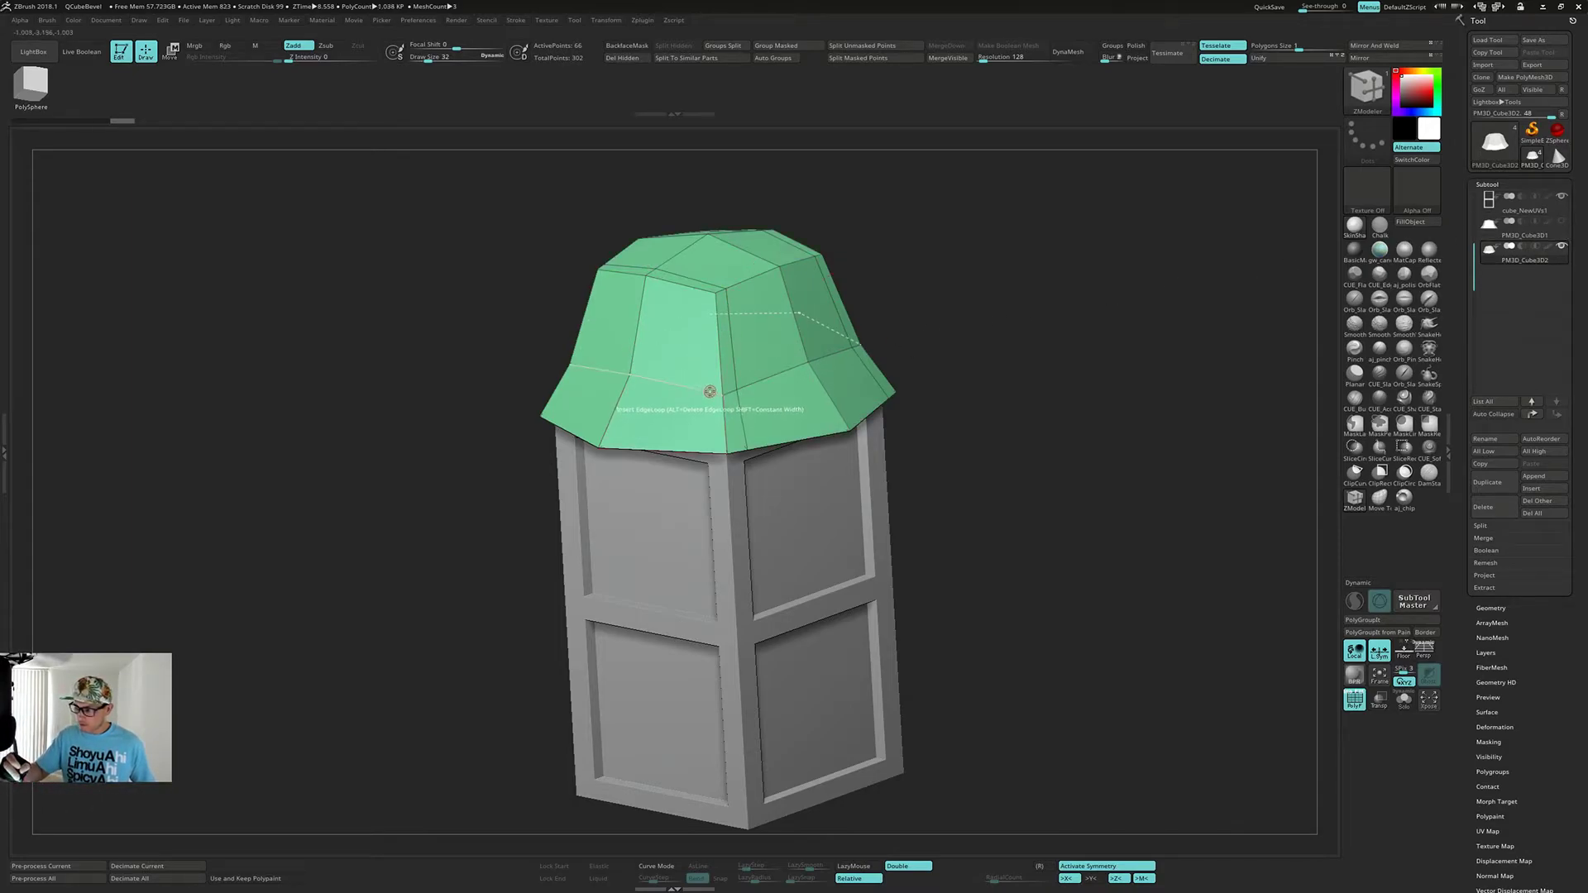
{"action": "left_click", "coordinate": [710, 391]}
{"action": "right_click_drag", "start_coordinate": [710, 384], "coordinate": [682, 351]}
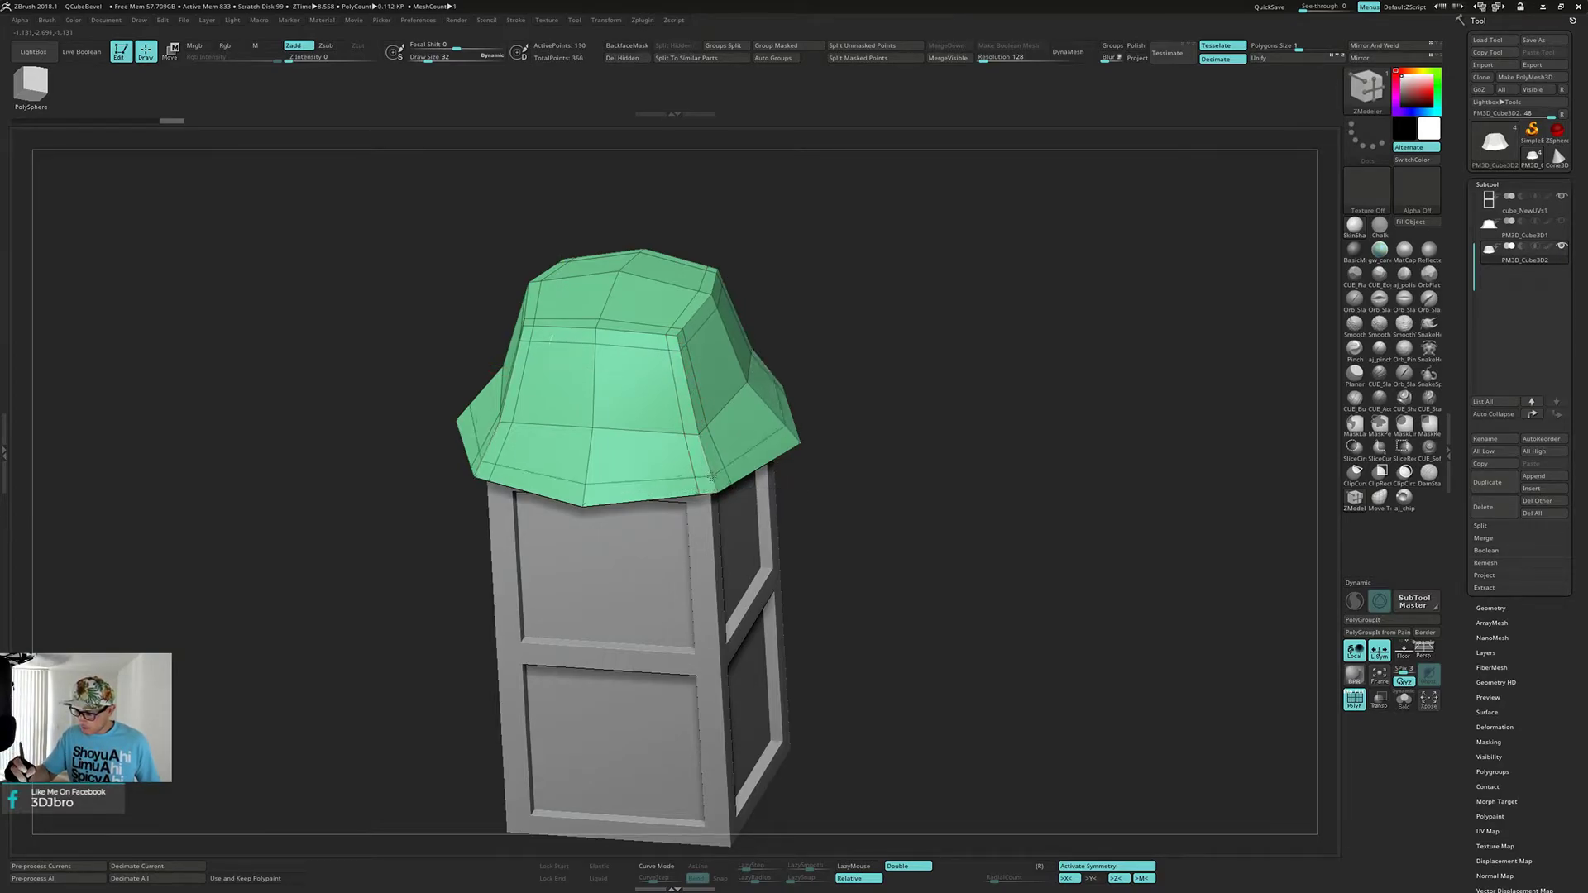
- Isolate the duplicated roof and delete the large side panels between its corner strips, leaving openings all around
{"action": "right_click_drag", "start_coordinate": [709, 468], "coordinate": [877, 474]}
{"action": "key", "text": "alt+s"}
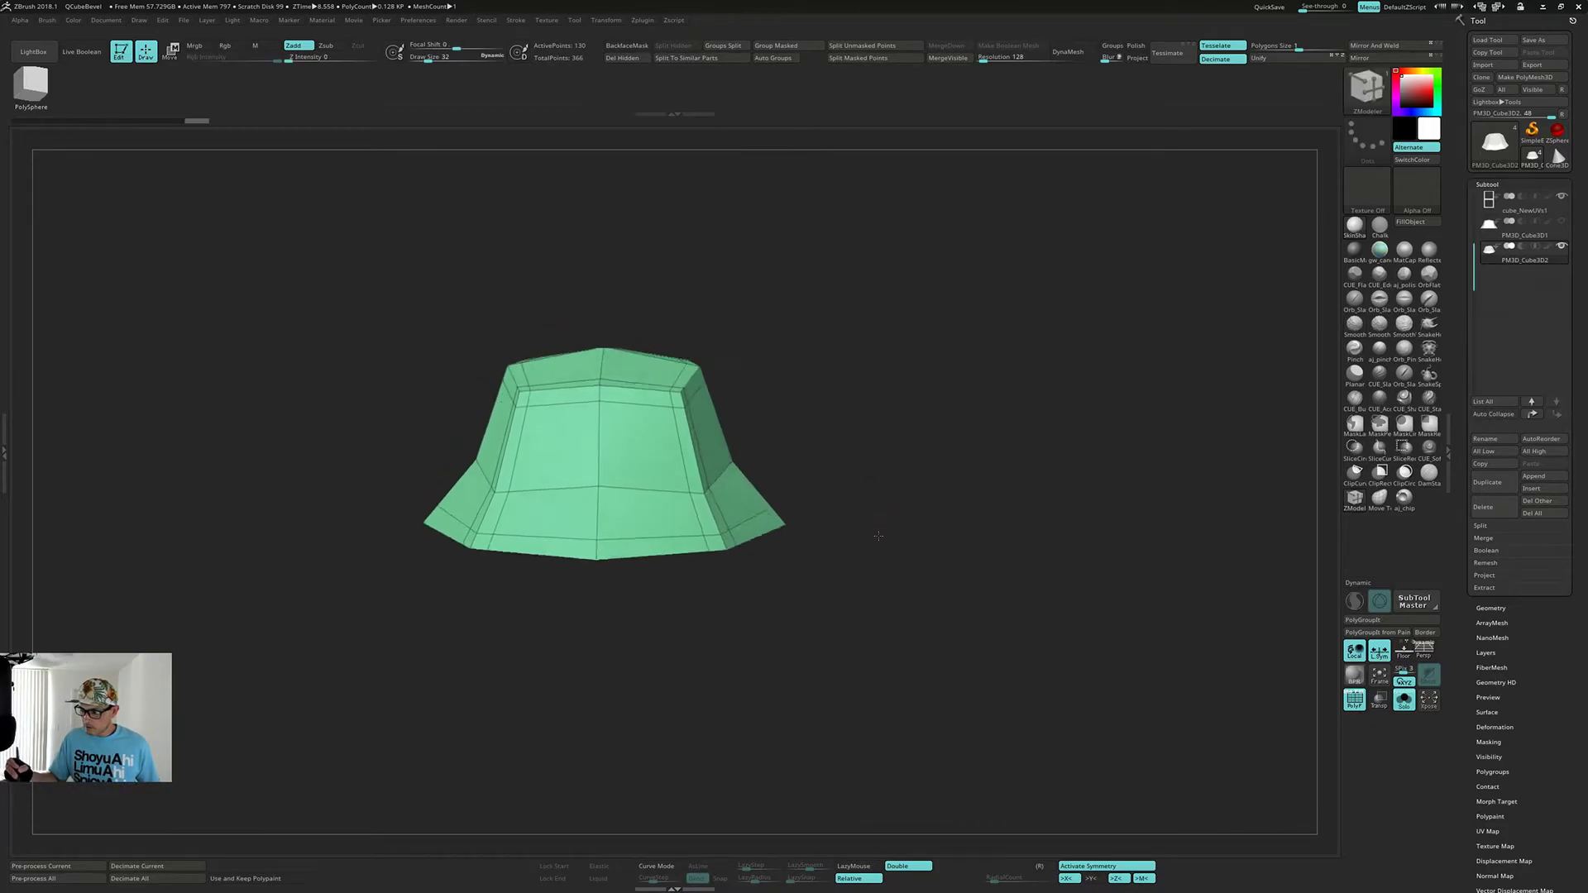
{"action": "left_click", "coordinate": [639, 455]}
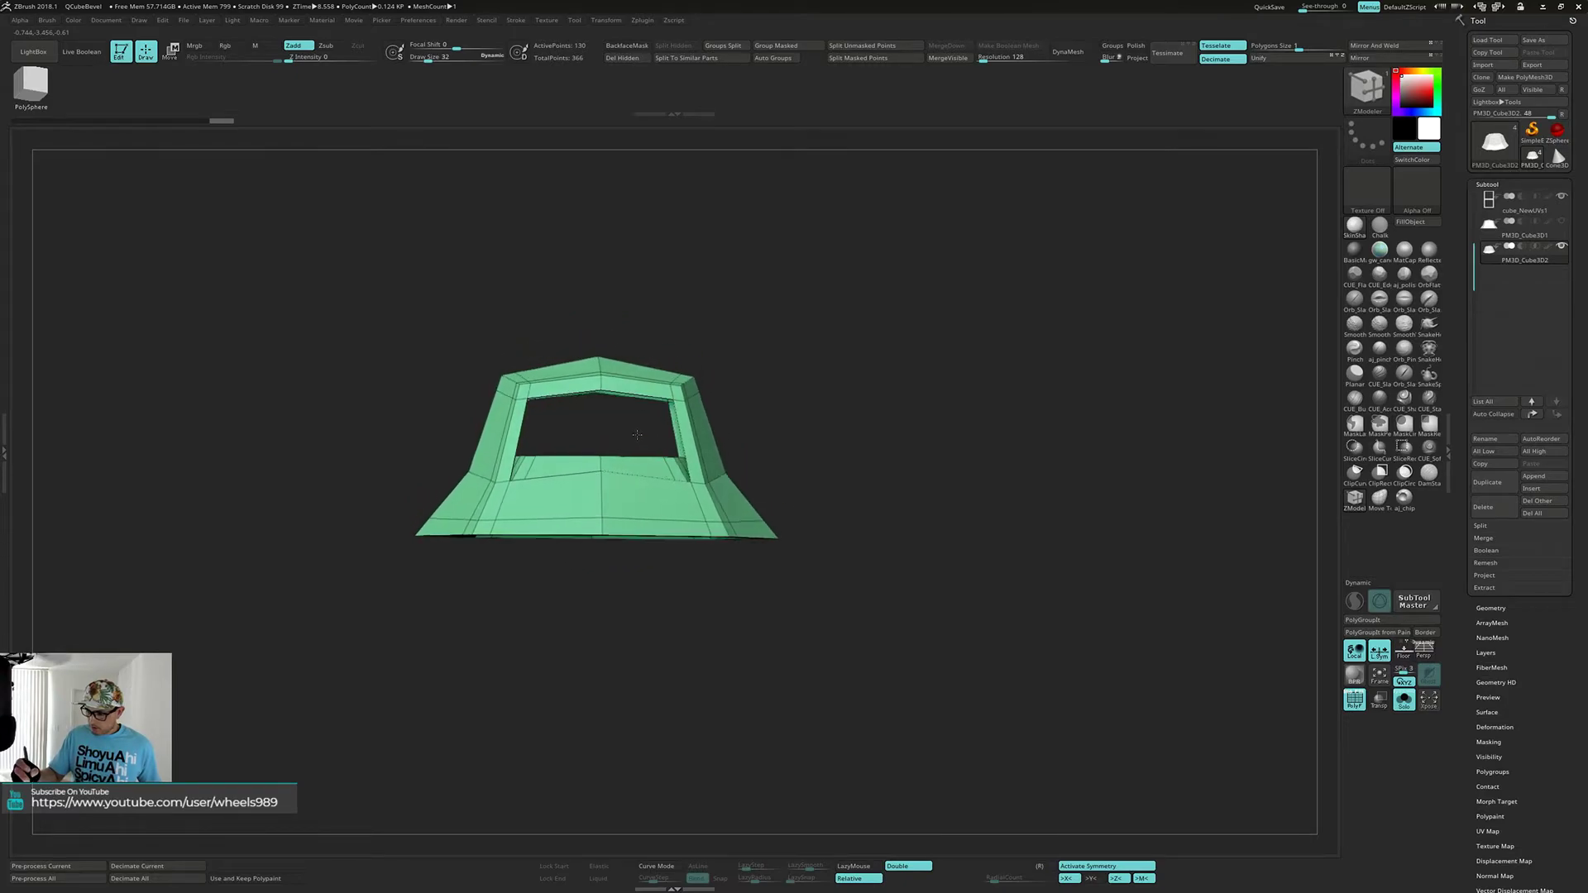
{"action": "right_click_drag", "start_coordinate": [635, 454], "coordinate": [752, 419]}
{"action": "right_click_drag", "start_coordinate": [825, 546], "coordinate": [903, 600]}
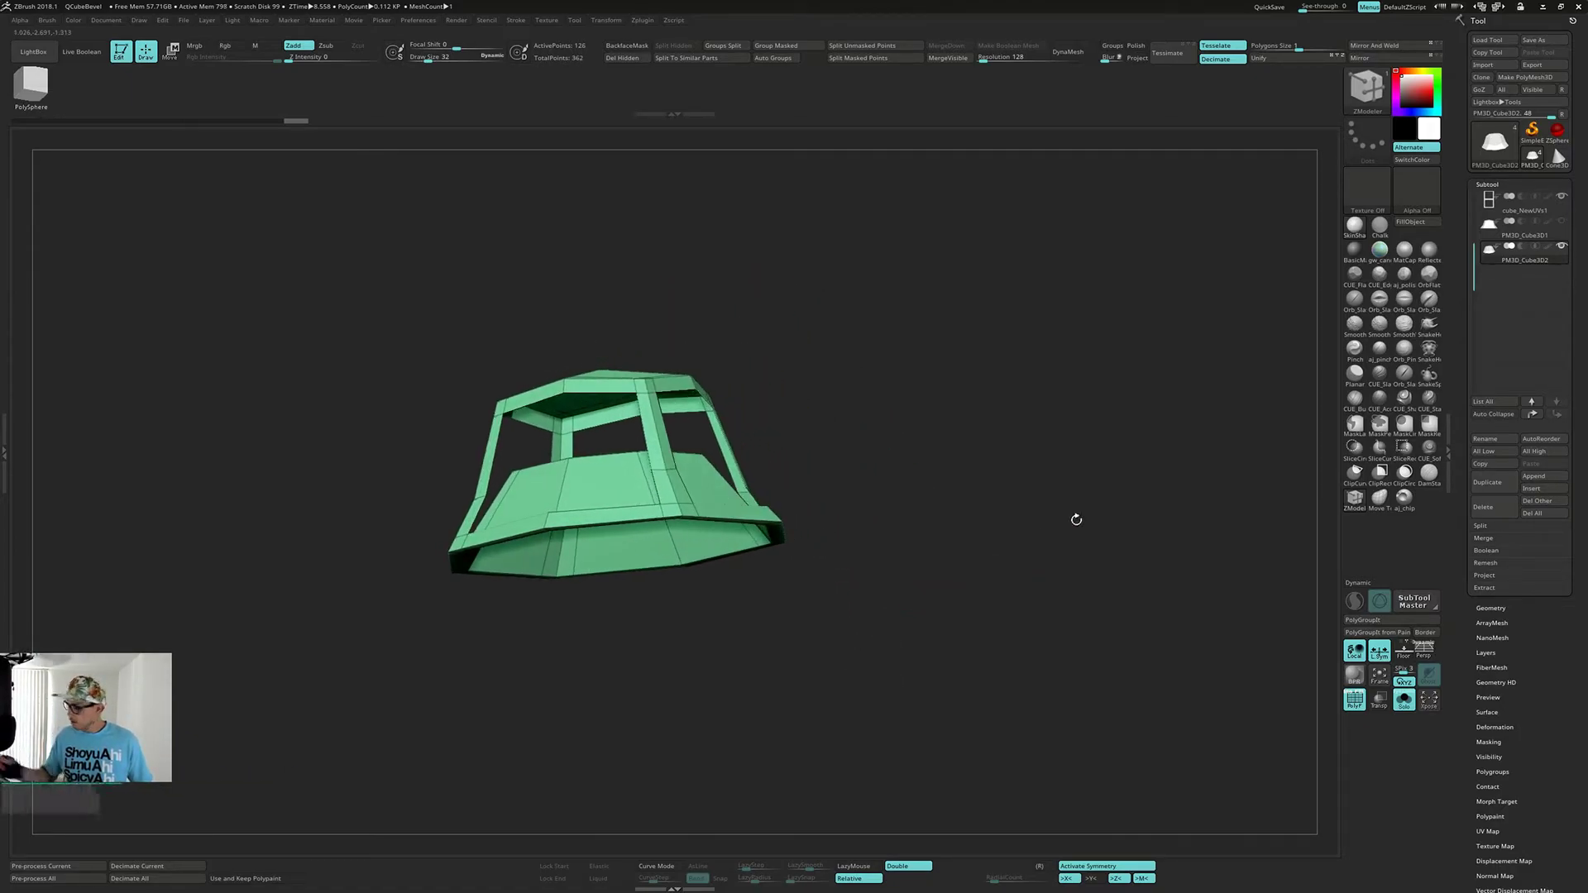
- Show the original roof and hide the wall panel and wall frame subtools, inspecting the overlapping roof pieces
{"action": "left_click", "coordinate": [1562, 225]}
{"action": "key", "text": "alt+s"}
{"action": "left_click_drag", "start_coordinate": [1017, 491], "coordinate": [1028, 485]}
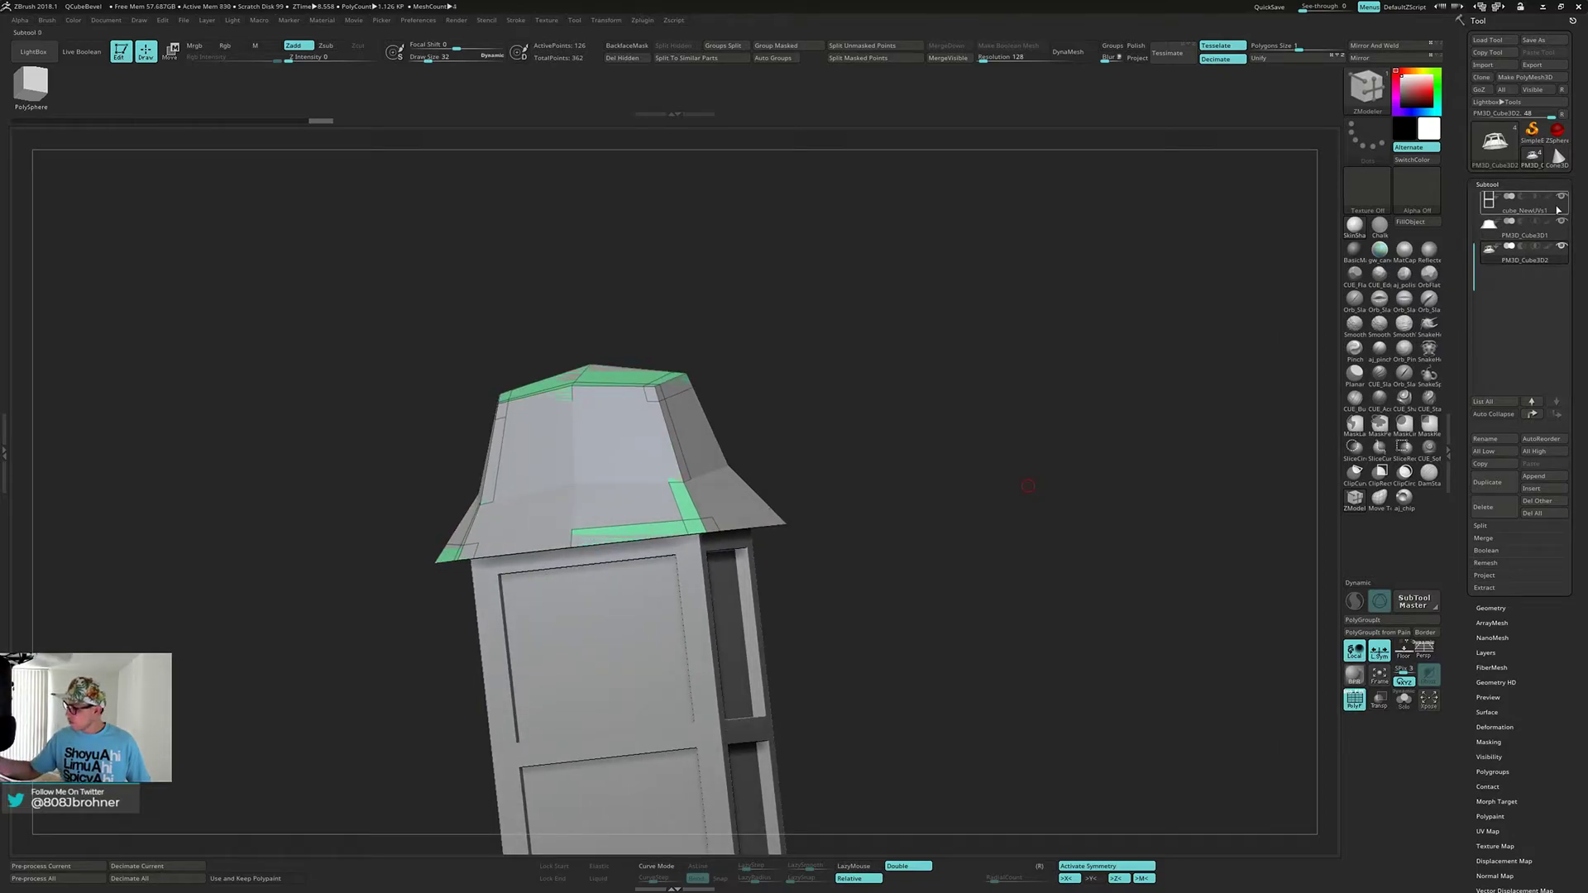
{"action": "left_click", "coordinate": [1484, 257]}
{"action": "left_click_drag", "start_coordinate": [1479, 213], "coordinate": [1496, 188]}
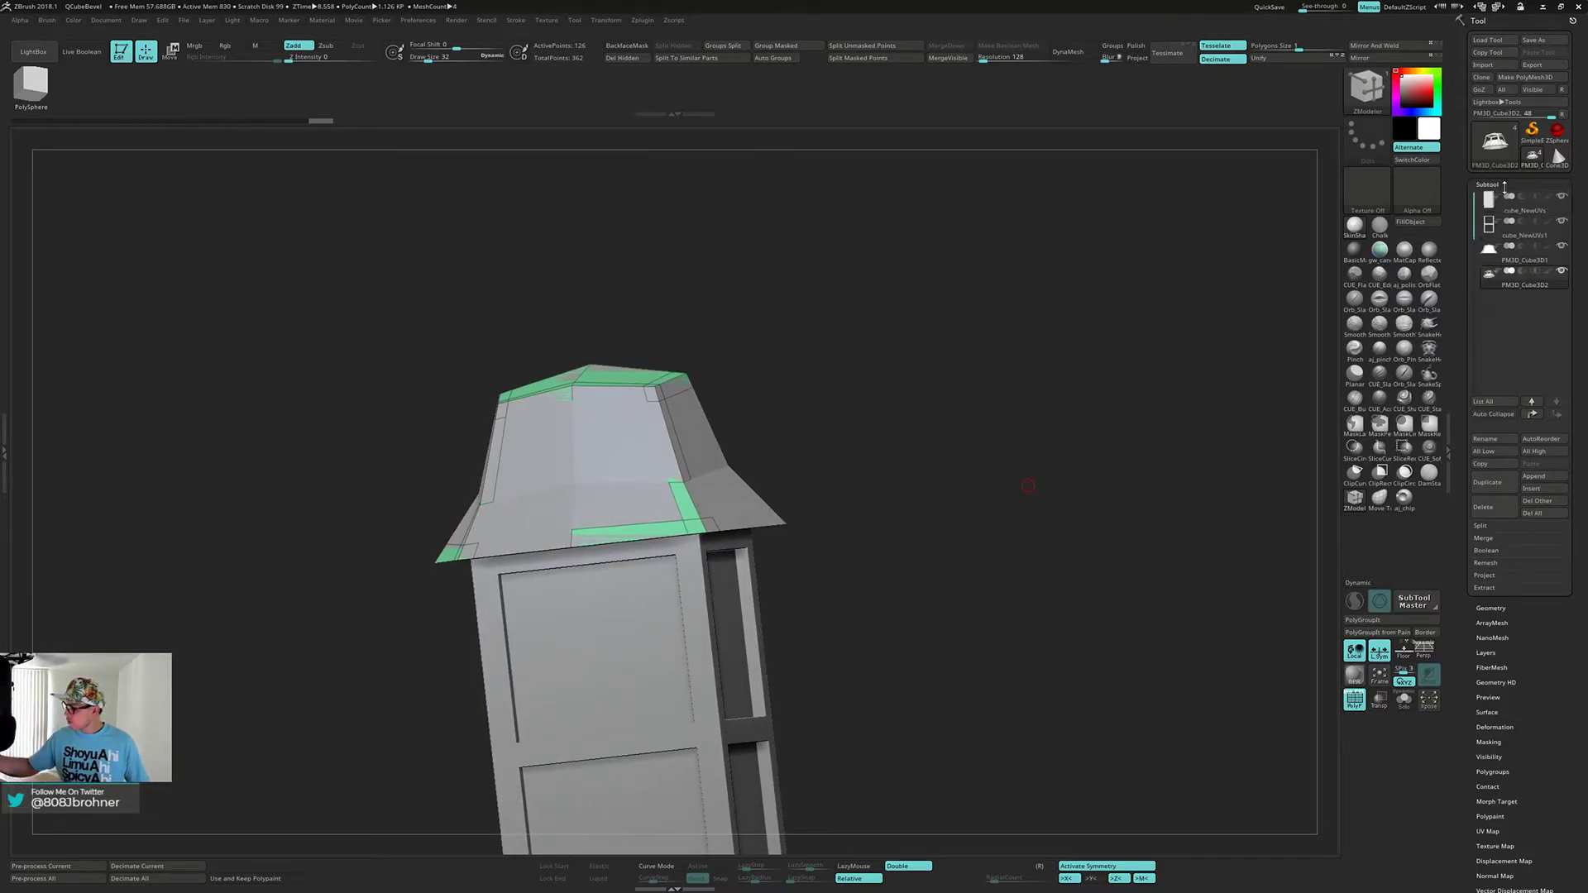
{"action": "left_click", "coordinate": [1563, 197]}
{"action": "left_click", "coordinate": [1563, 222]}
{"action": "left_click_drag", "start_coordinate": [1030, 496], "coordinate": [1025, 420]}
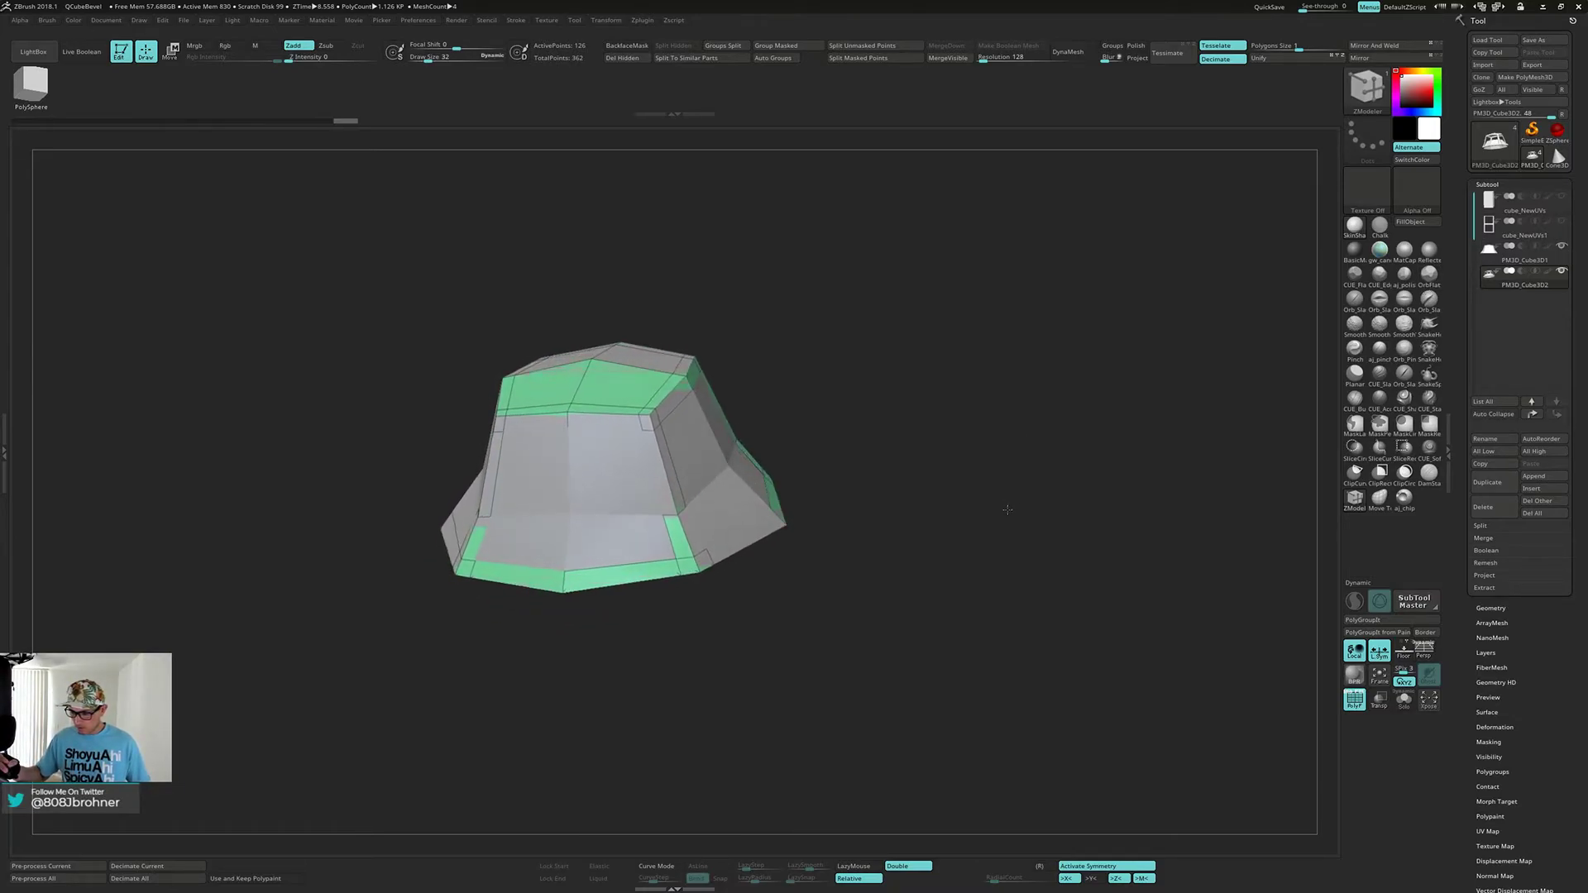
{"action": "left_click_drag", "start_coordinate": [982, 524], "coordinate": [984, 522]}
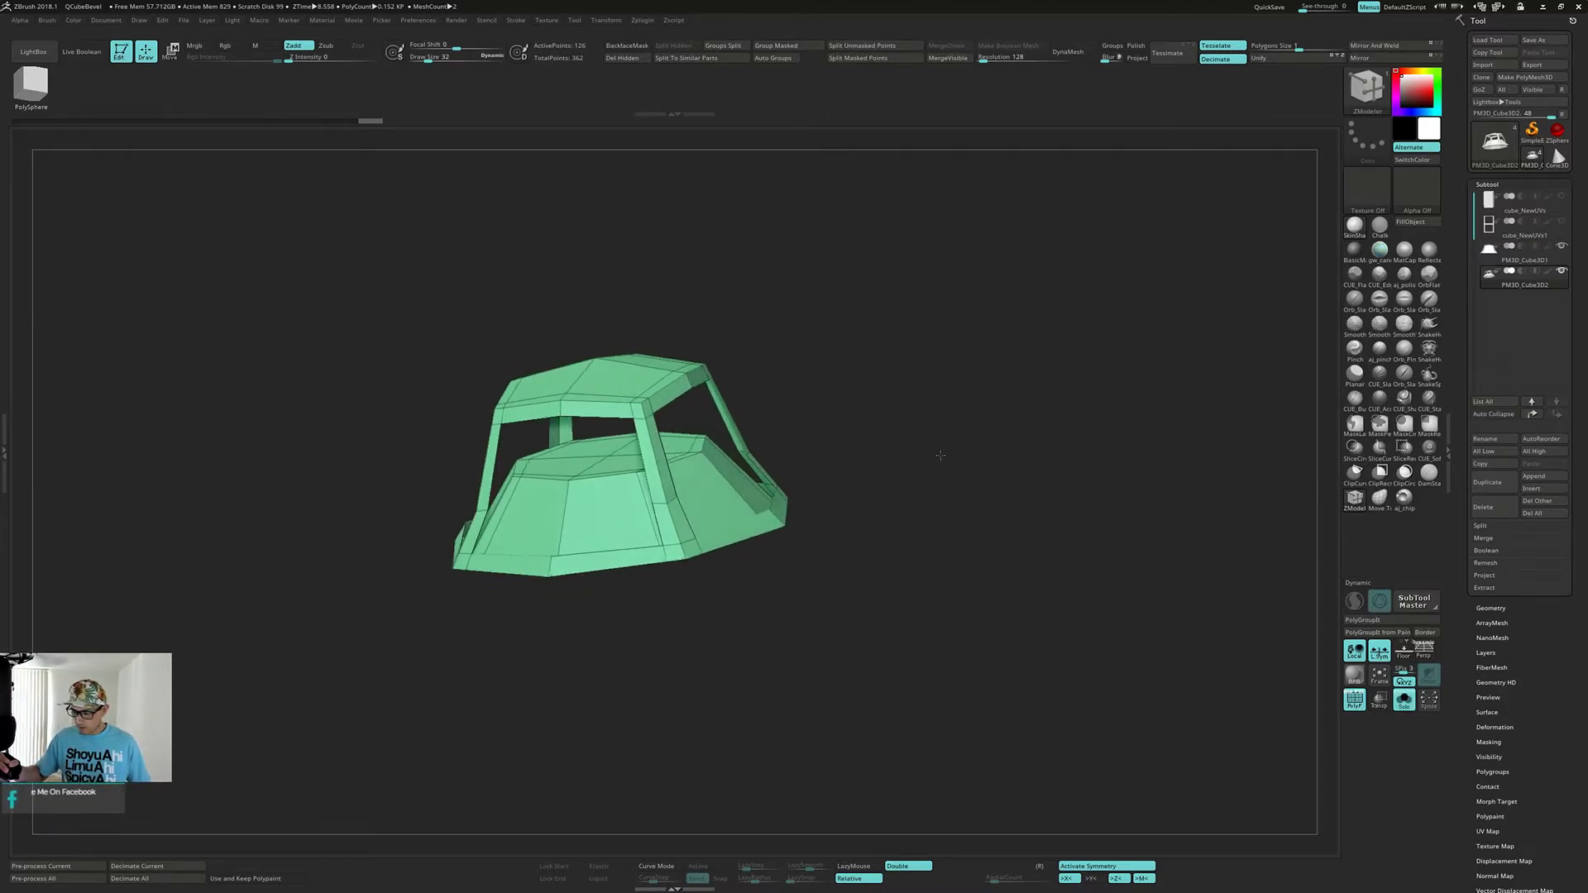
- Delete the duplicated roof's remaining brim panels and inner underside polygons, keeping the outer strips and top cap
{"action": "left_click_drag", "start_coordinate": [976, 394], "coordinate": [988, 396]}
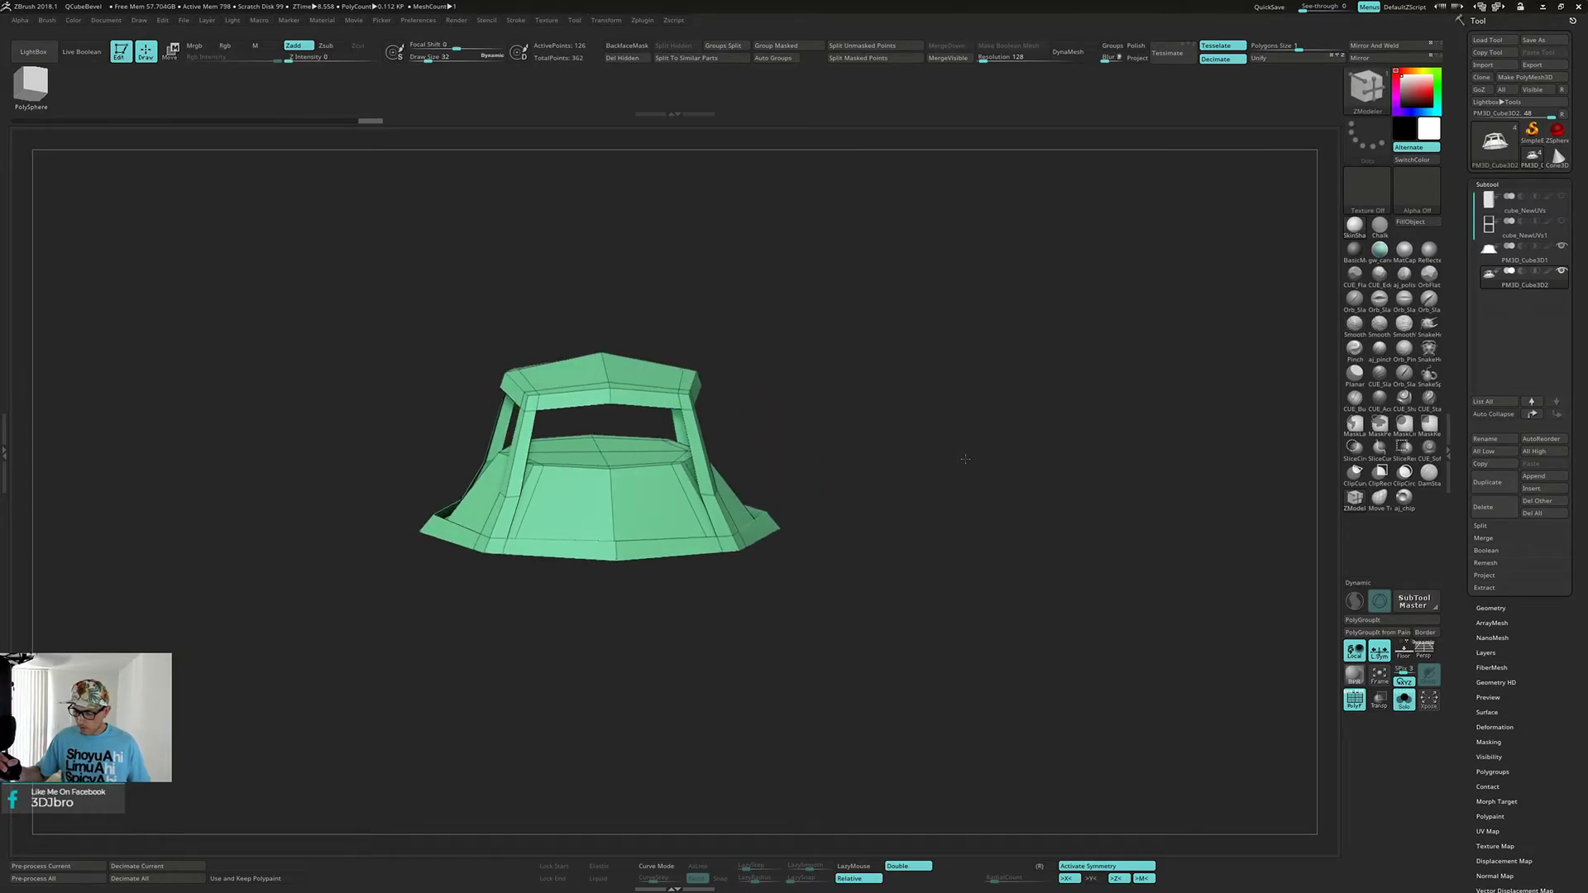
{"action": "left_click_drag", "start_coordinate": [963, 410], "coordinate": [999, 293]}
{"action": "left_click", "coordinate": [762, 423]}
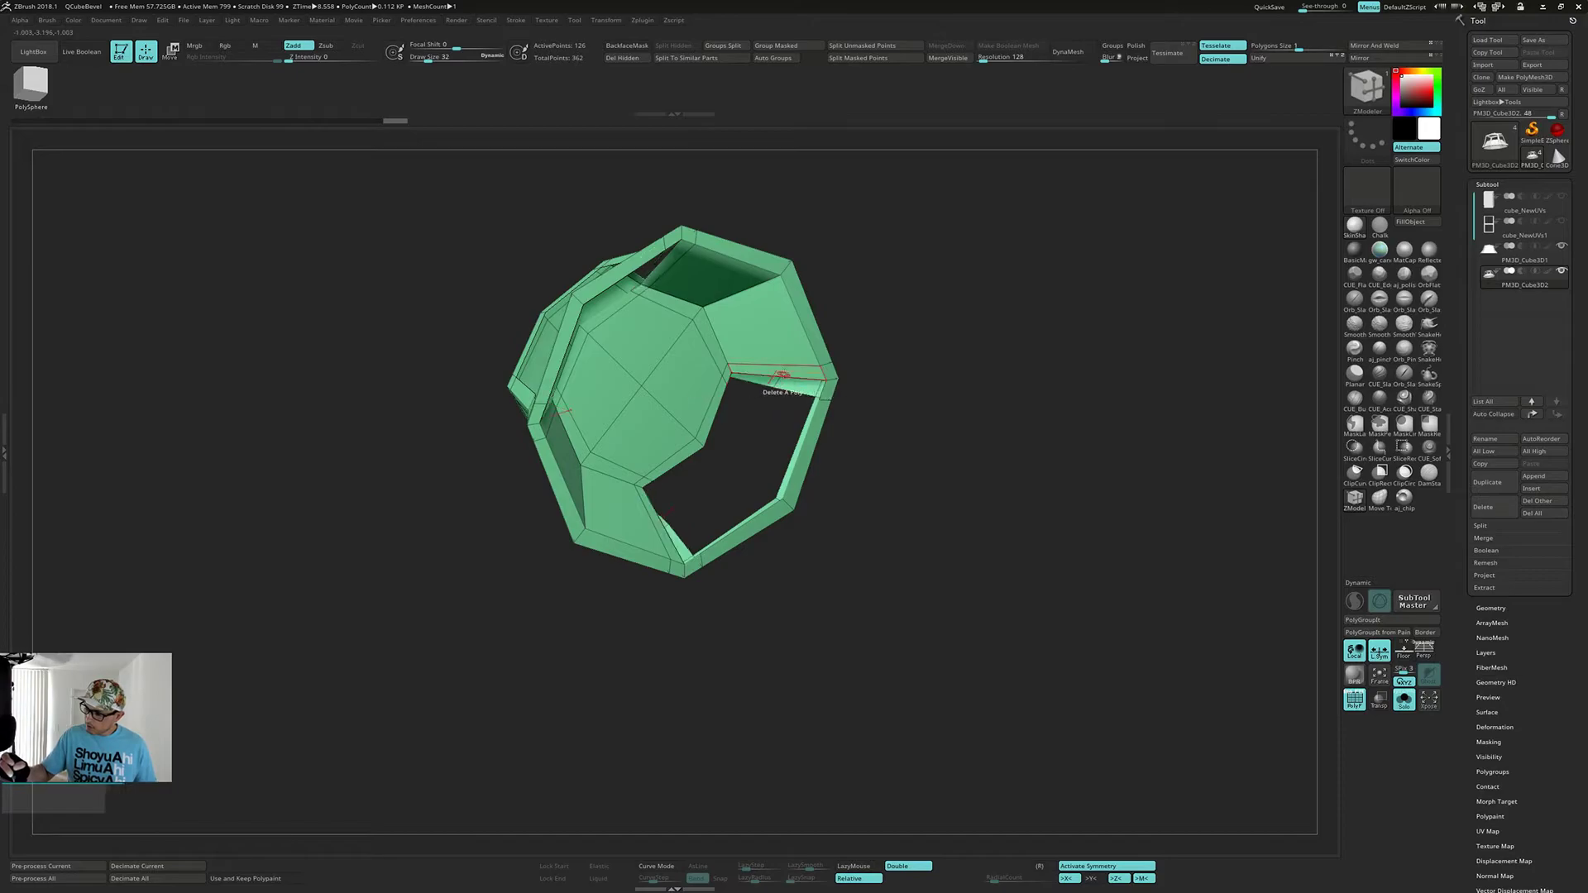
{"action": "left_click", "coordinate": [782, 377]}
{"action": "left_click", "coordinate": [768, 330]}
{"action": "left_click_drag", "start_coordinate": [720, 290], "coordinate": [681, 309]}
{"action": "left_click", "coordinate": [613, 314], "text": "alt"}
{"action": "left_click", "coordinate": [671, 373]}
{"action": "left_click_drag", "start_coordinate": [867, 454], "coordinate": [852, 556]}
{"action": "left_click_drag", "start_coordinate": [865, 493], "coordinate": [904, 589], "text": "alt"}
- Try to thicken the roof framework using QMesh with the Polygroup All target, and undo the extrusion
{"action": "key", "text": "space"}
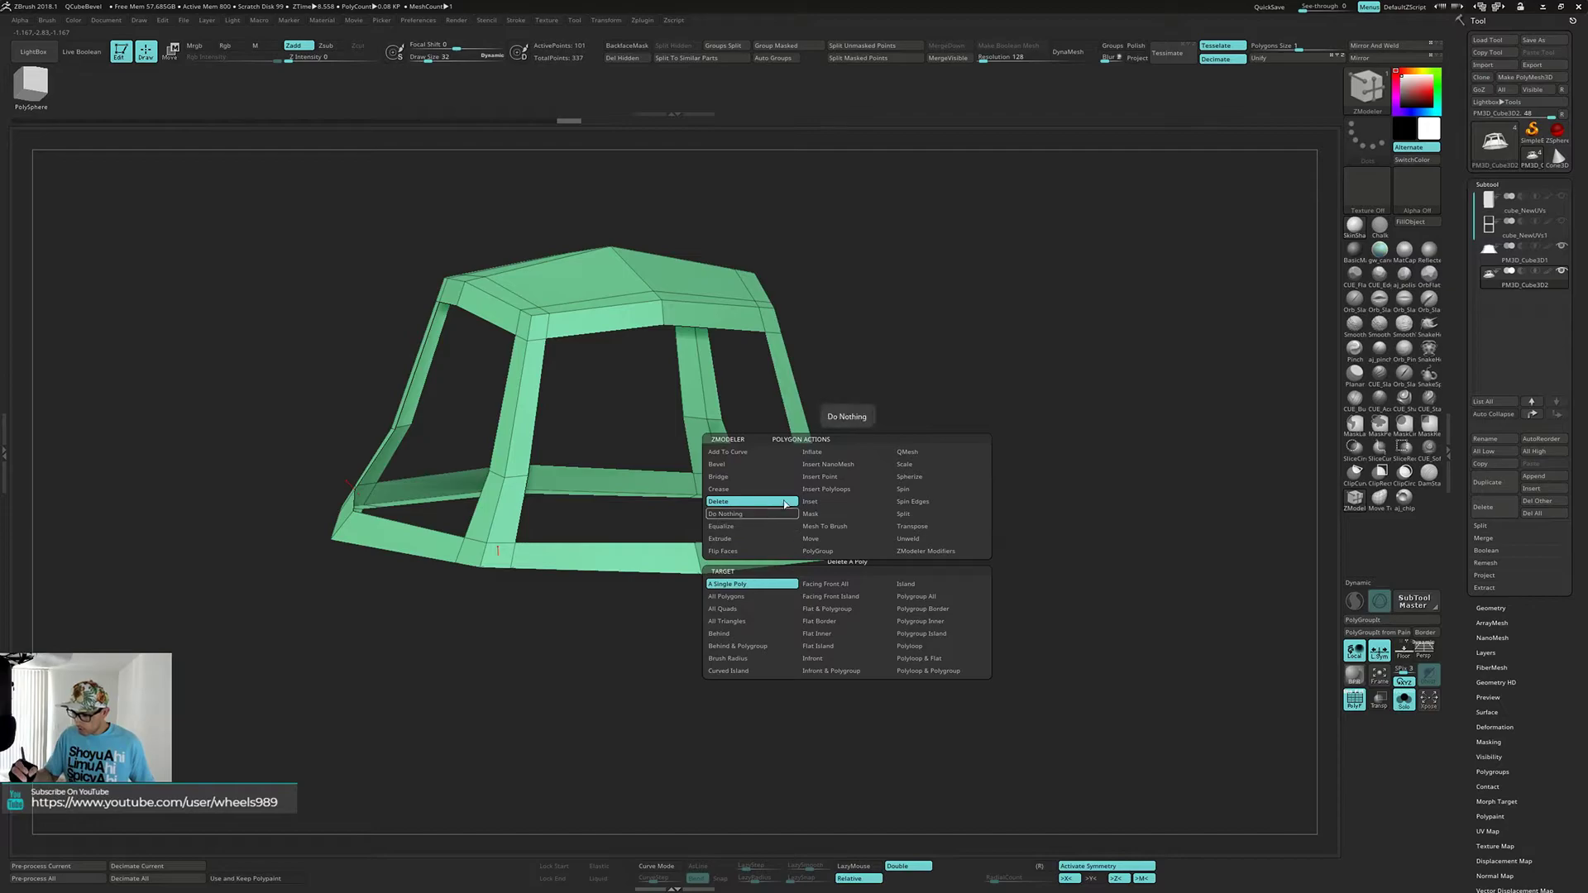
{"action": "left_click", "coordinate": [907, 451]}
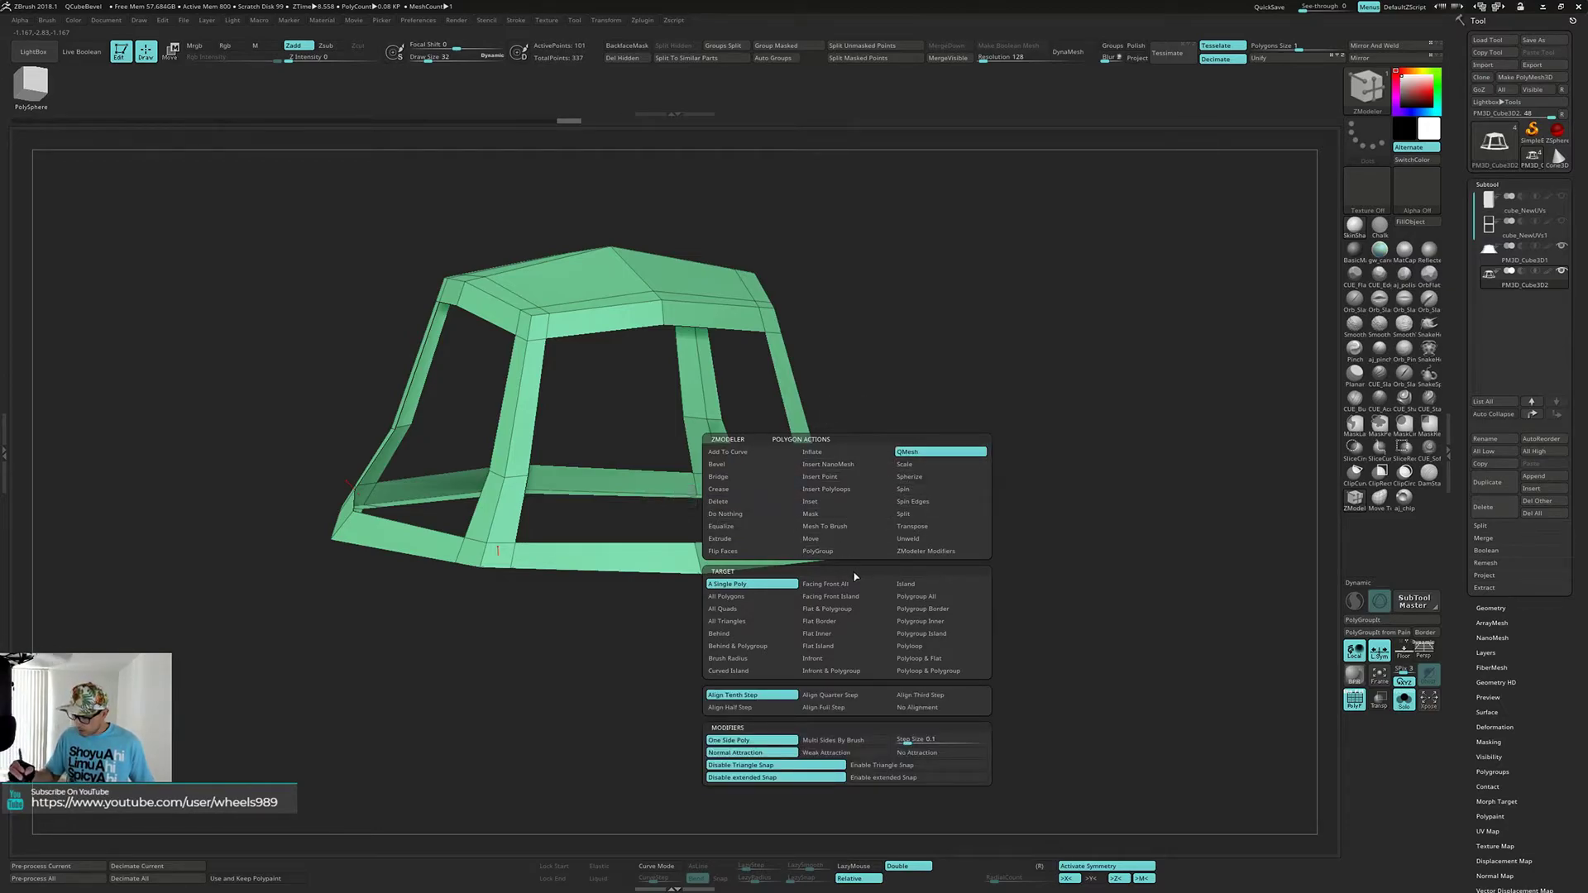
{"action": "left_click", "coordinate": [939, 597]}
{"action": "mouse_move", "coordinate": [874, 519]}
{"action": "right_mouse_down"}
{"action": "mouse_move", "coordinate": [926, 524]}
{"action": "mouse_move", "coordinate": [872, 538]}
{"action": "right_mouse_up"}
{"action": "left_click_drag", "start_coordinate": [865, 538], "coordinate": [880, 521]}
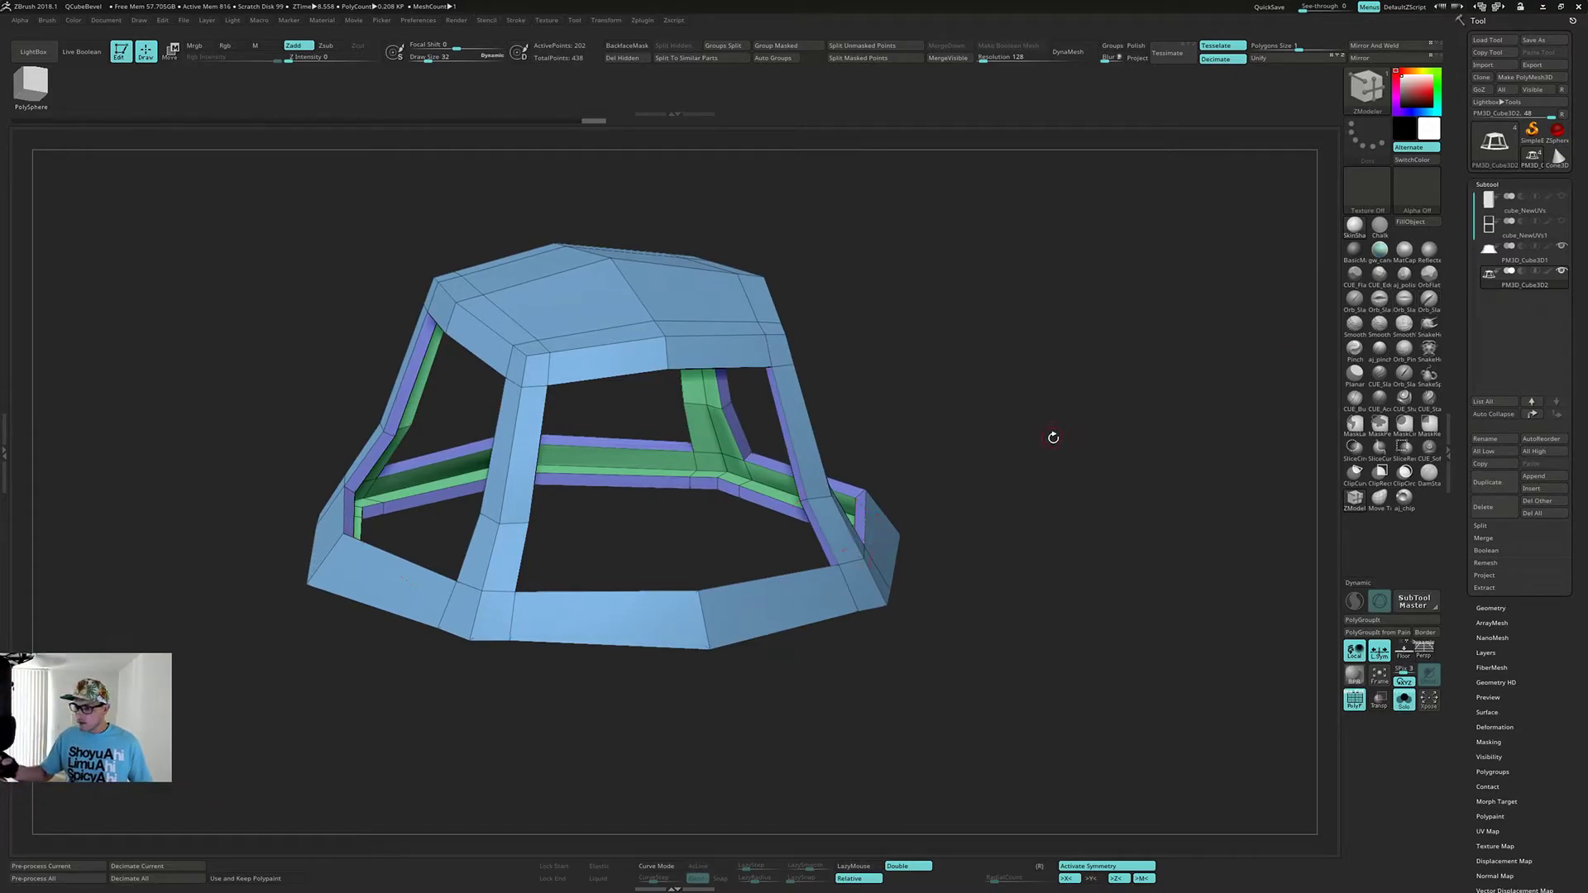
{"action": "key", "text": "ctrl+z"}
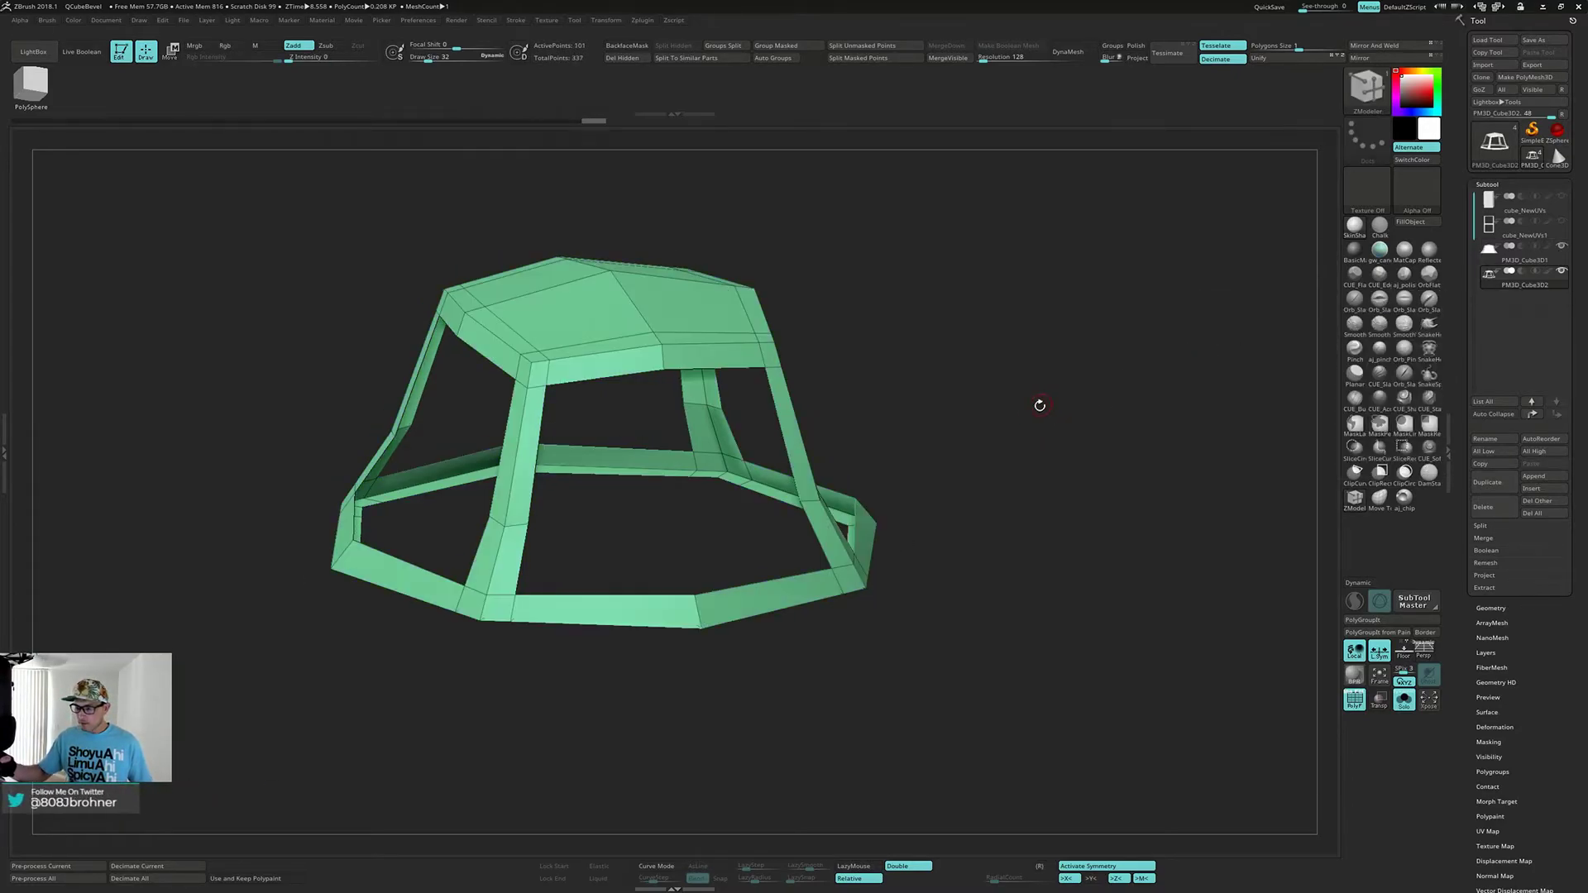
{"action": "key", "text": "ctrl+z"}
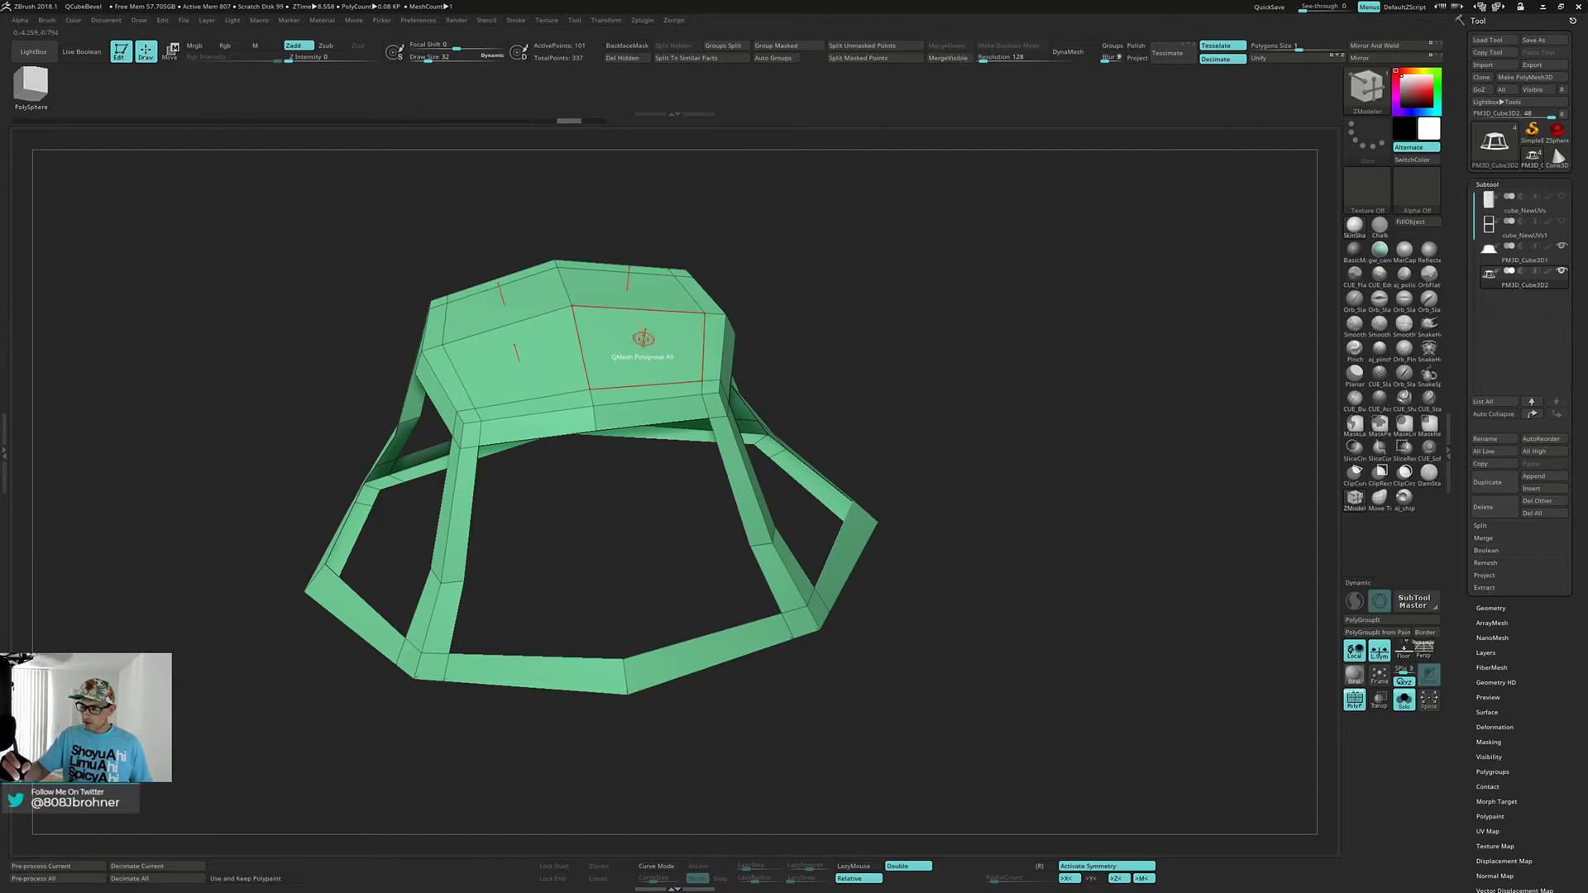
- Delete the flat polygons of the roof framework's top cap with the single-poly Delete action
{"action": "key", "text": "space"}
{"action": "left_click", "coordinate": [541, 391]}
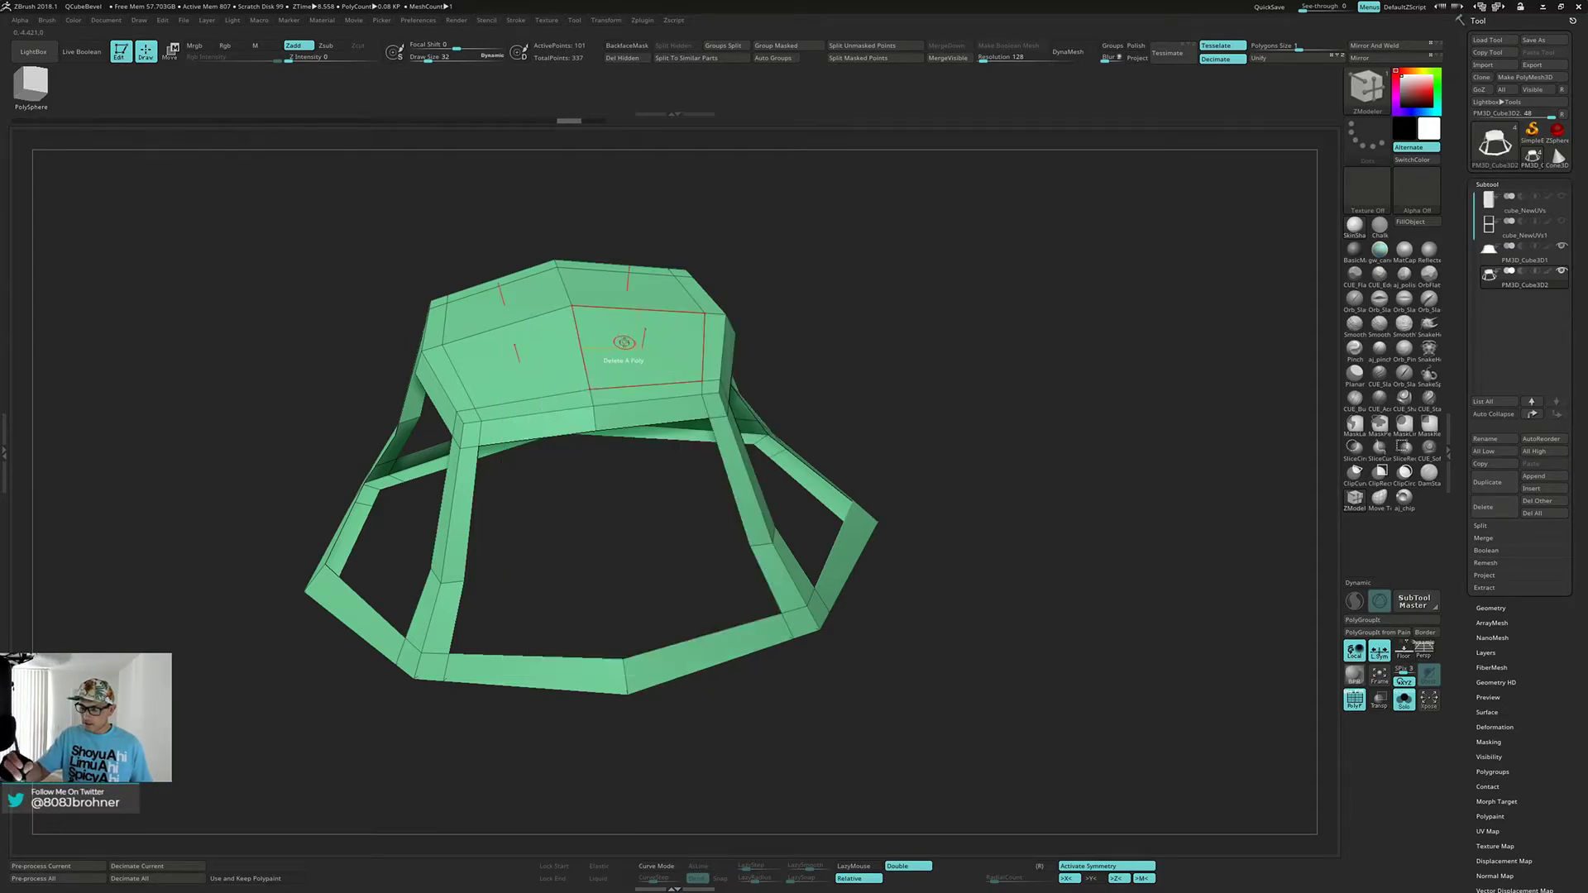
{"action": "left_click", "coordinate": [626, 341]}
- Try the Polygroup All QMesh extrusion on the open-topped framework, turn off the polyframe, and undo the extrusion
{"action": "key", "text": "space"}
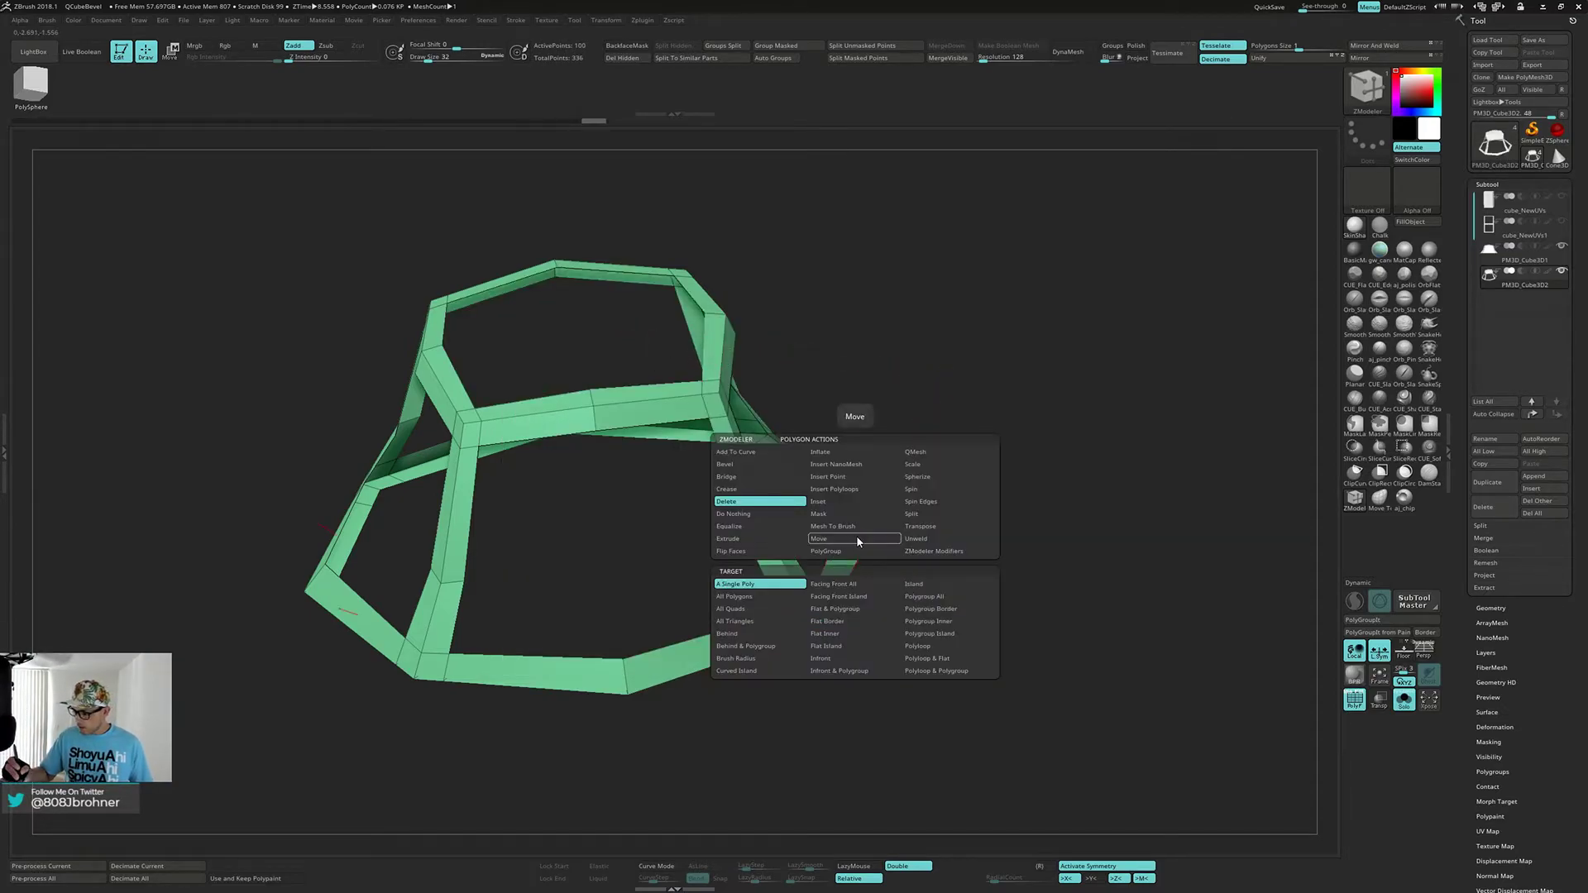
{"action": "left_click", "coordinate": [915, 455]}
{"action": "key", "text": "space"}
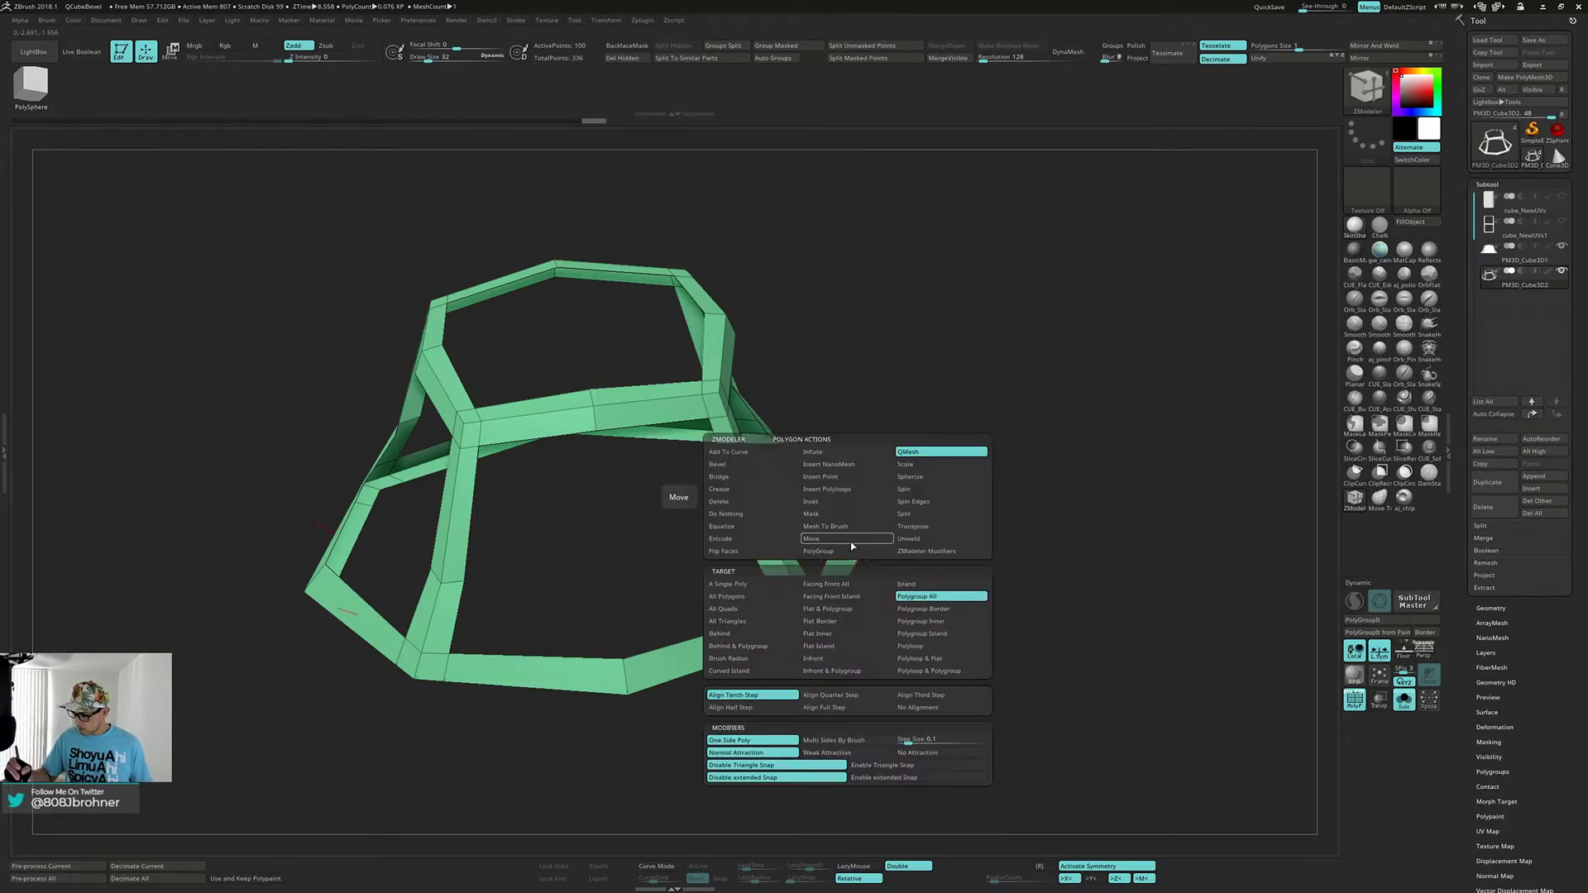
{"action": "left_click_drag", "start_coordinate": [853, 540], "coordinate": [866, 533]}
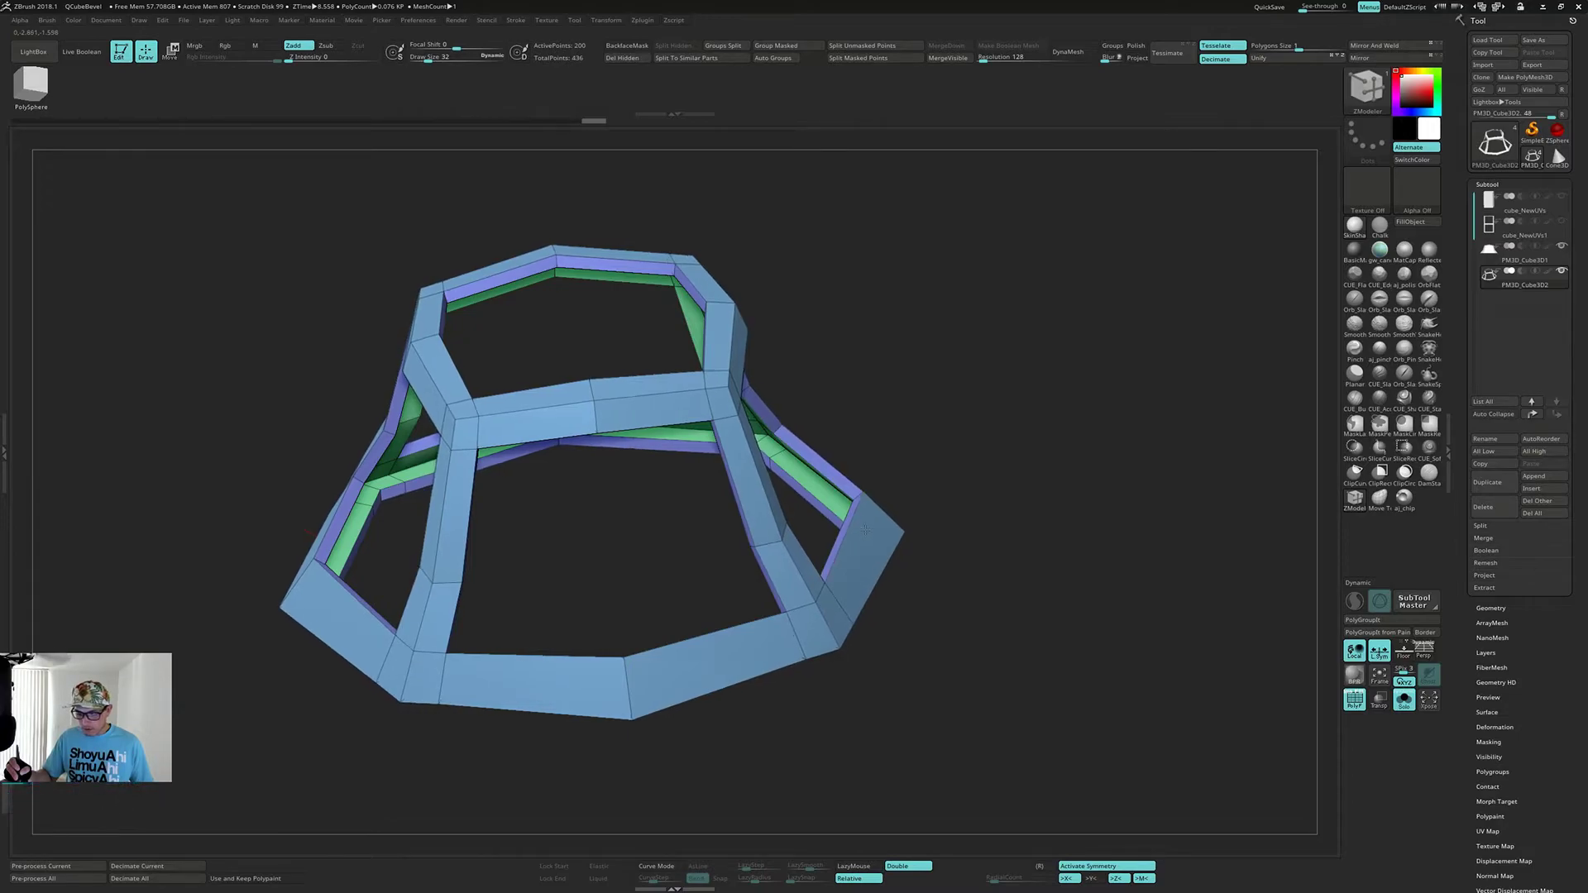
{"action": "left_click_drag", "start_coordinate": [1098, 450], "coordinate": [970, 630]}
{"action": "key", "text": "shift+f"}
{"action": "key", "text": "ctrl+z"}
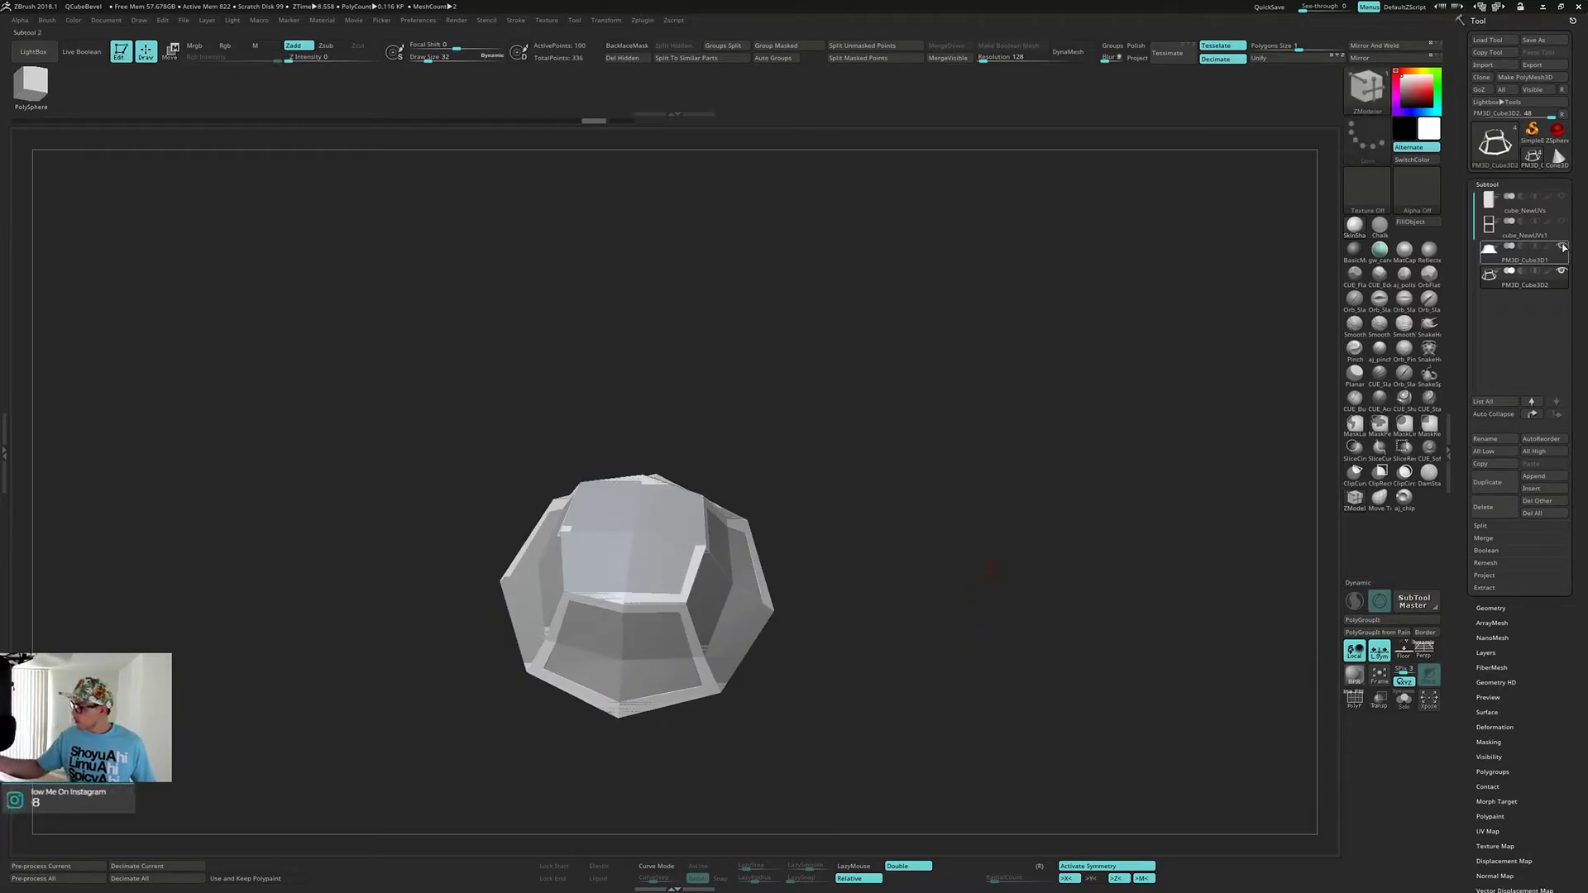
- Isolate the roof framework with its polyframe shown and bevel the centre edges on two opposite sides of the cap opening
{"action": "key", "text": "alt+s"}
{"action": "mouse_move", "coordinate": [884, 491]}
{"action": "left_mouse_down"}
{"action": "mouse_move", "coordinate": [900, 479]}
{"action": "mouse_move", "coordinate": [890, 534]}
{"action": "mouse_move", "coordinate": [861, 527]}
{"action": "left_mouse_up"}
{"action": "key", "text": "shift+f"}
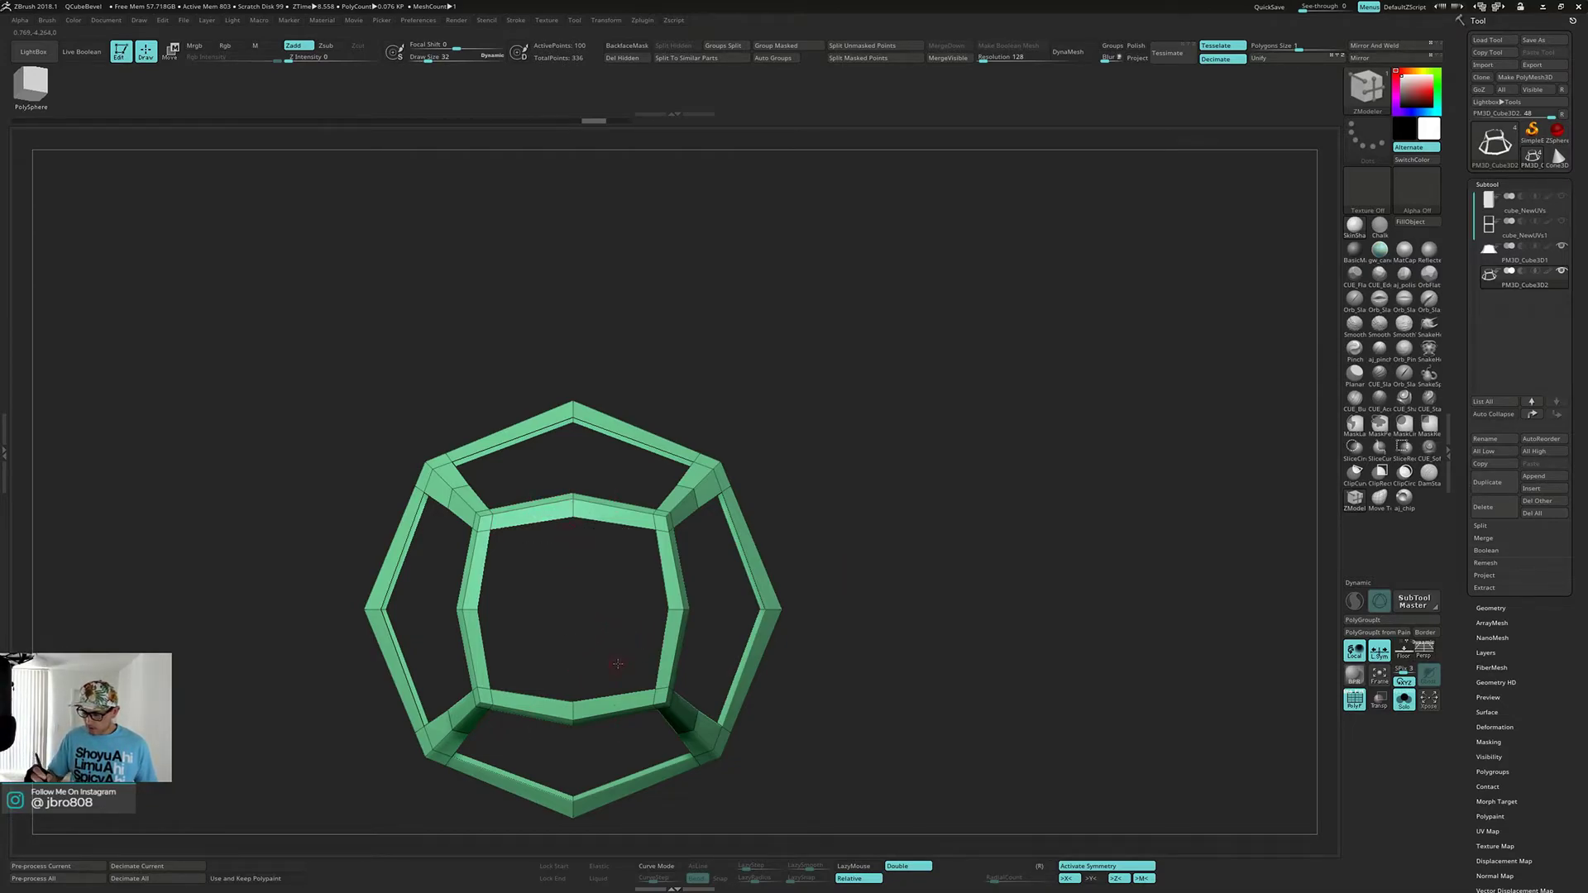
{"action": "left_click_drag", "start_coordinate": [618, 664], "coordinate": [707, 564], "text": "alt"}
{"action": "key", "text": "space"}
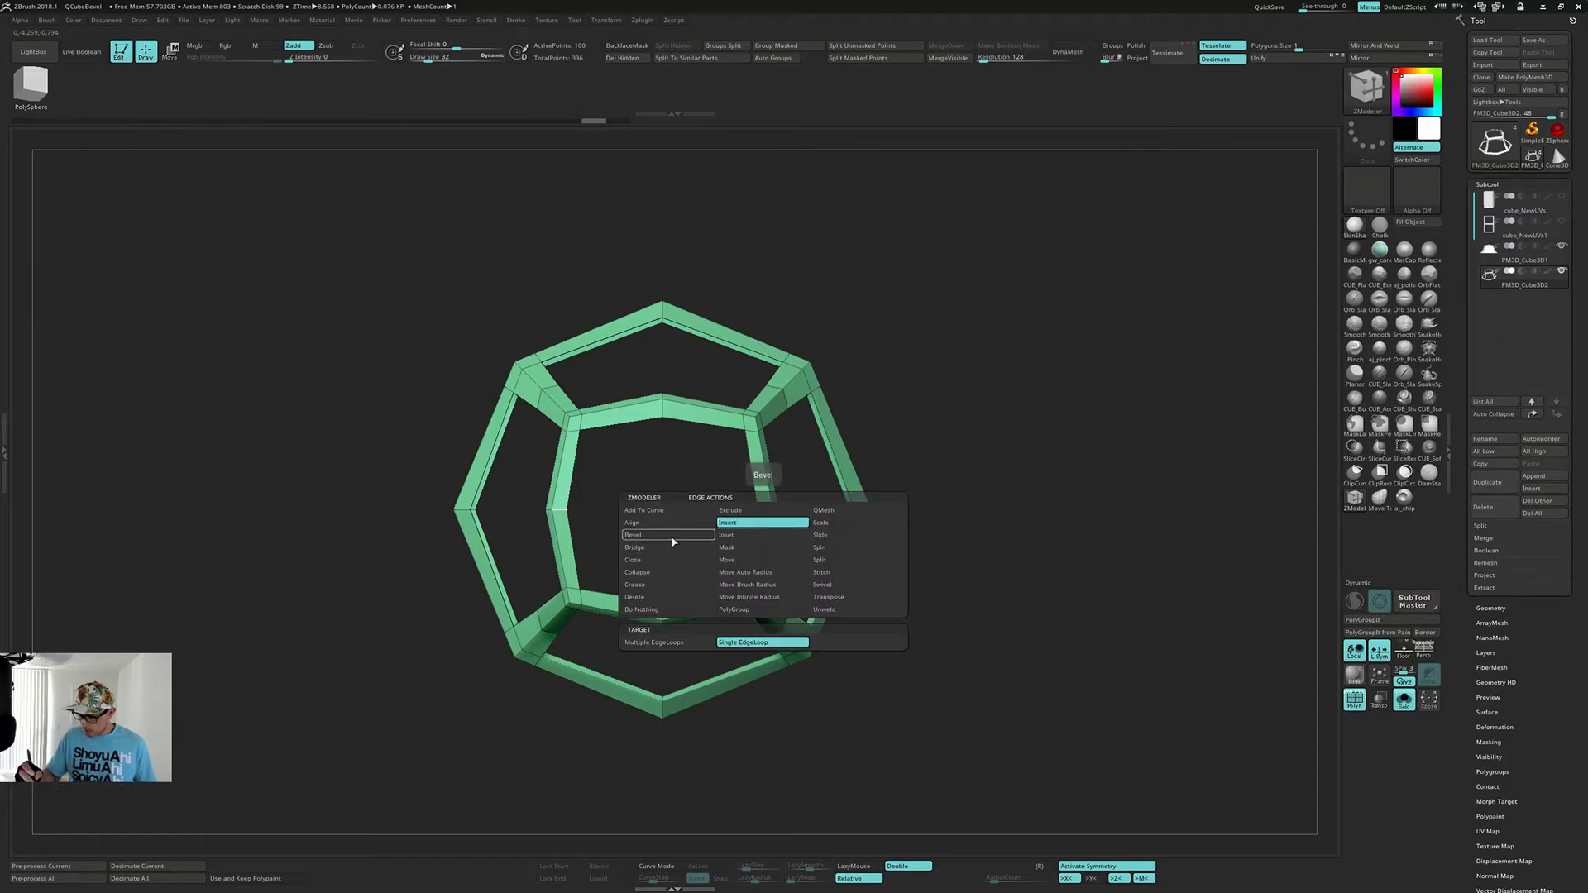
{"action": "left_click", "coordinate": [637, 548]}
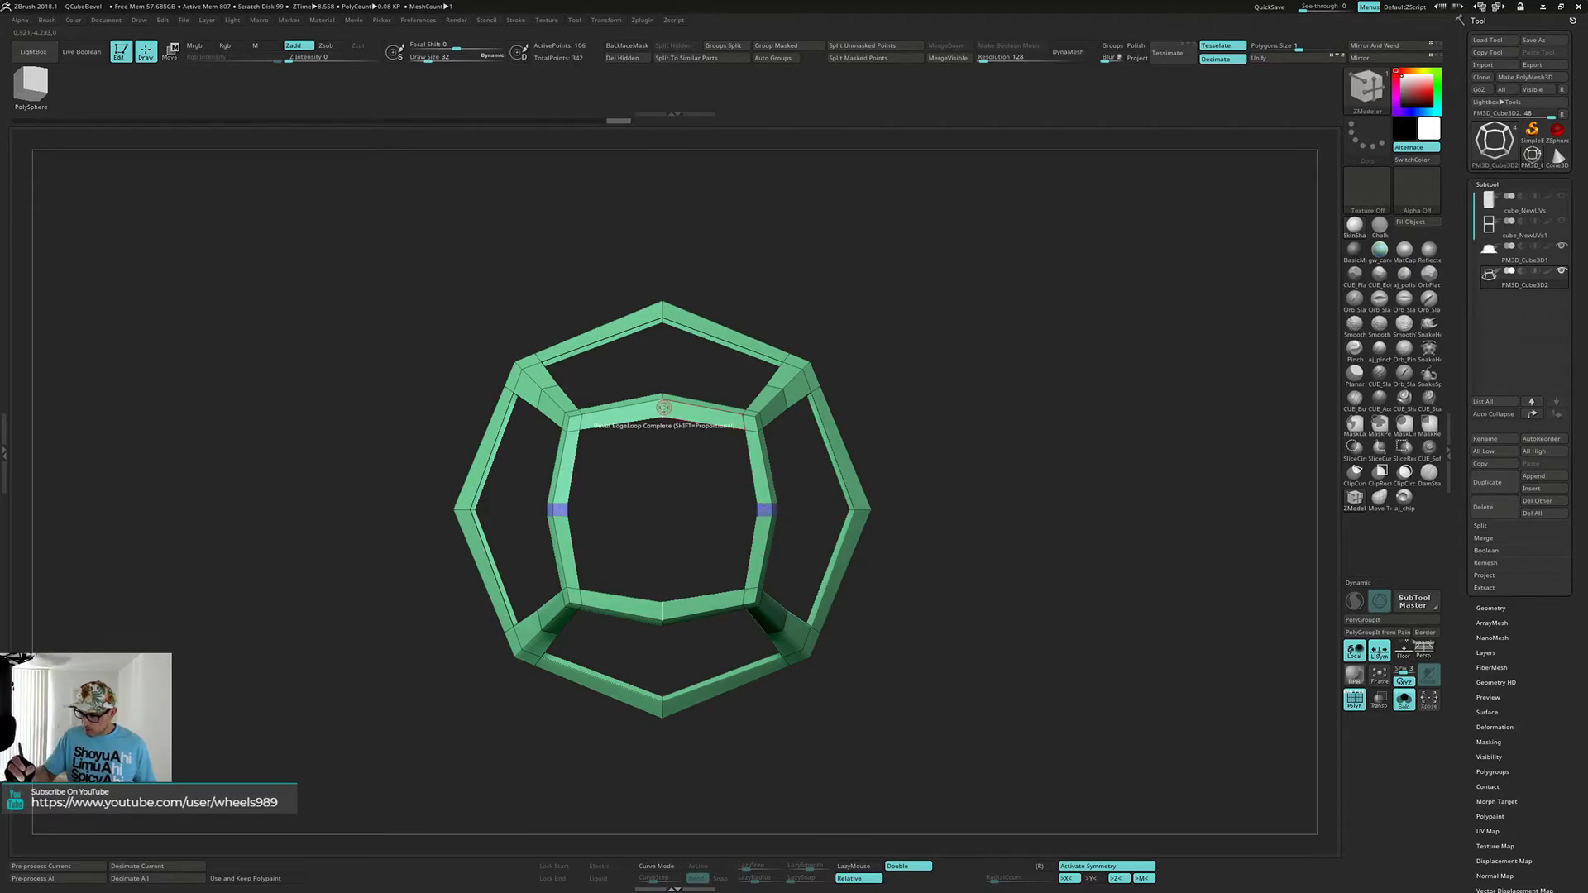
- Redo the side bevels and bevel the centre edges on the other two sides of the cap opening using EdgeLoop Complete
{"action": "key", "text": "ctrl+z"}
{"action": "left_click", "coordinate": [659, 407]}
{"action": "left_click", "coordinate": [667, 407]}
{"action": "key", "text": "ctrl+z"}
{"action": "key", "text": "ctrl+z"}
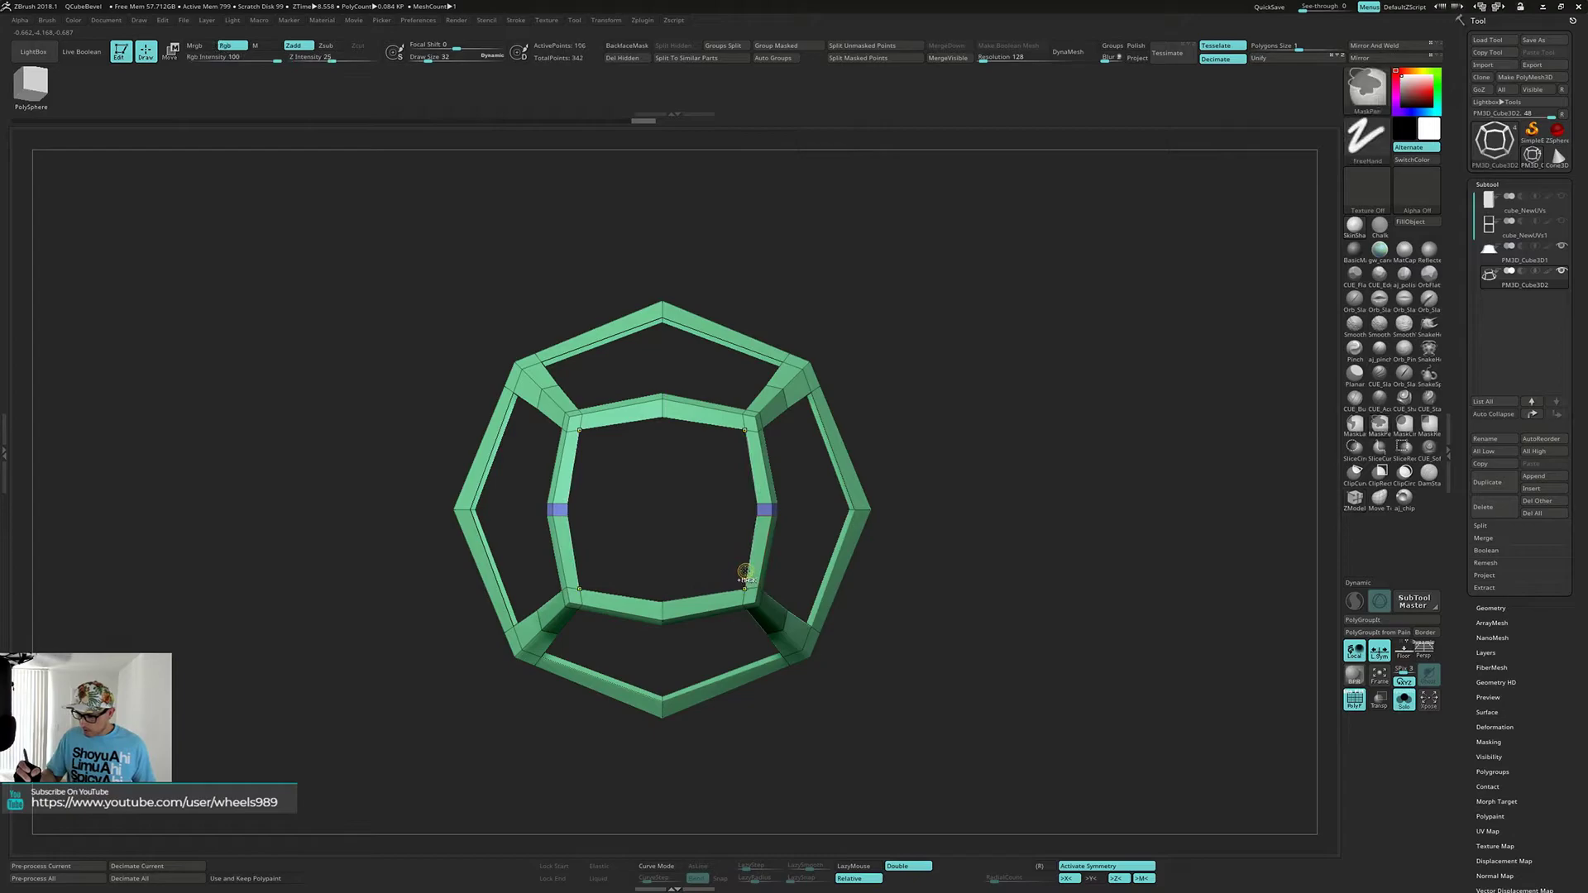
{"action": "left_click", "coordinate": [765, 510]}
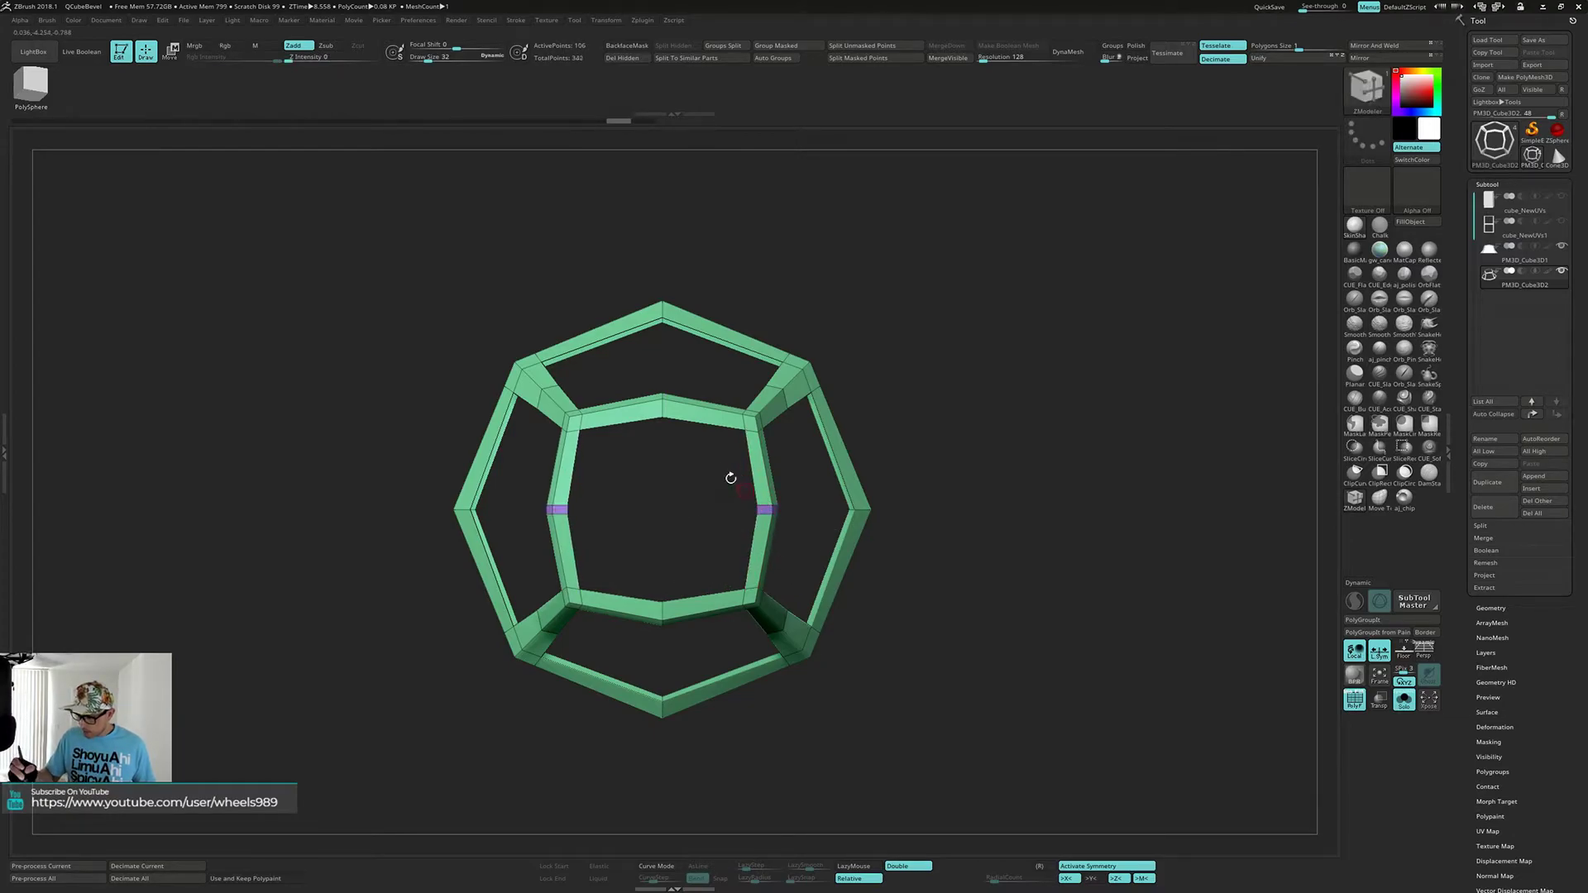
{"action": "left_click", "coordinate": [662, 406]}
{"action": "left_click_drag", "start_coordinate": [698, 461], "coordinate": [886, 563]}
- Bridge the front and back bevelled edges to form a single narrow bar across the cap opening
{"action": "key", "text": "space"}
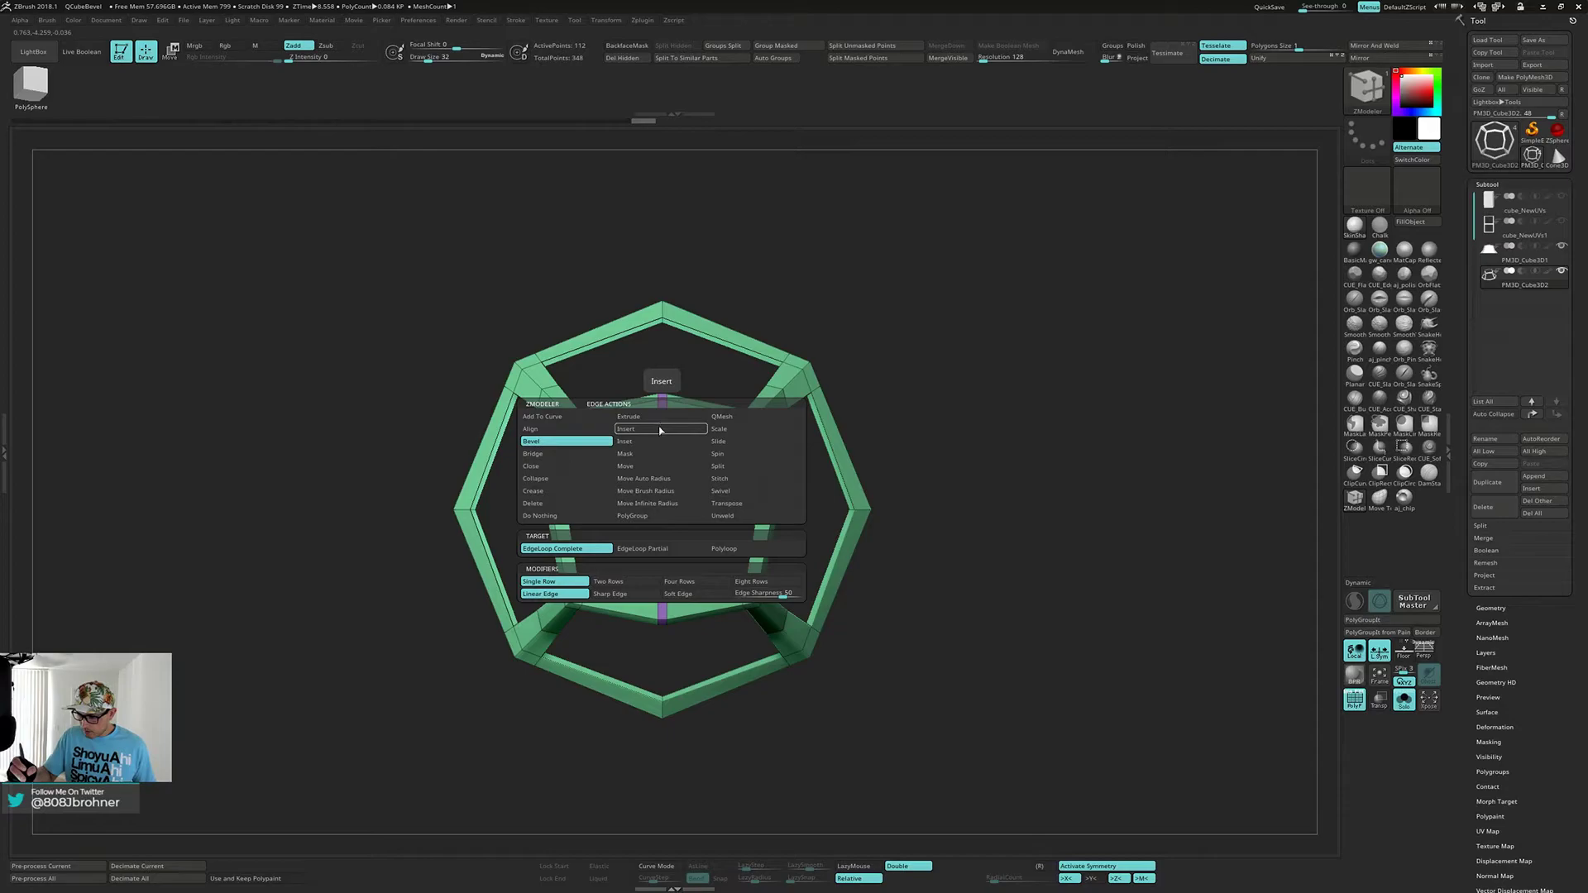
{"action": "left_click", "coordinate": [587, 459]}
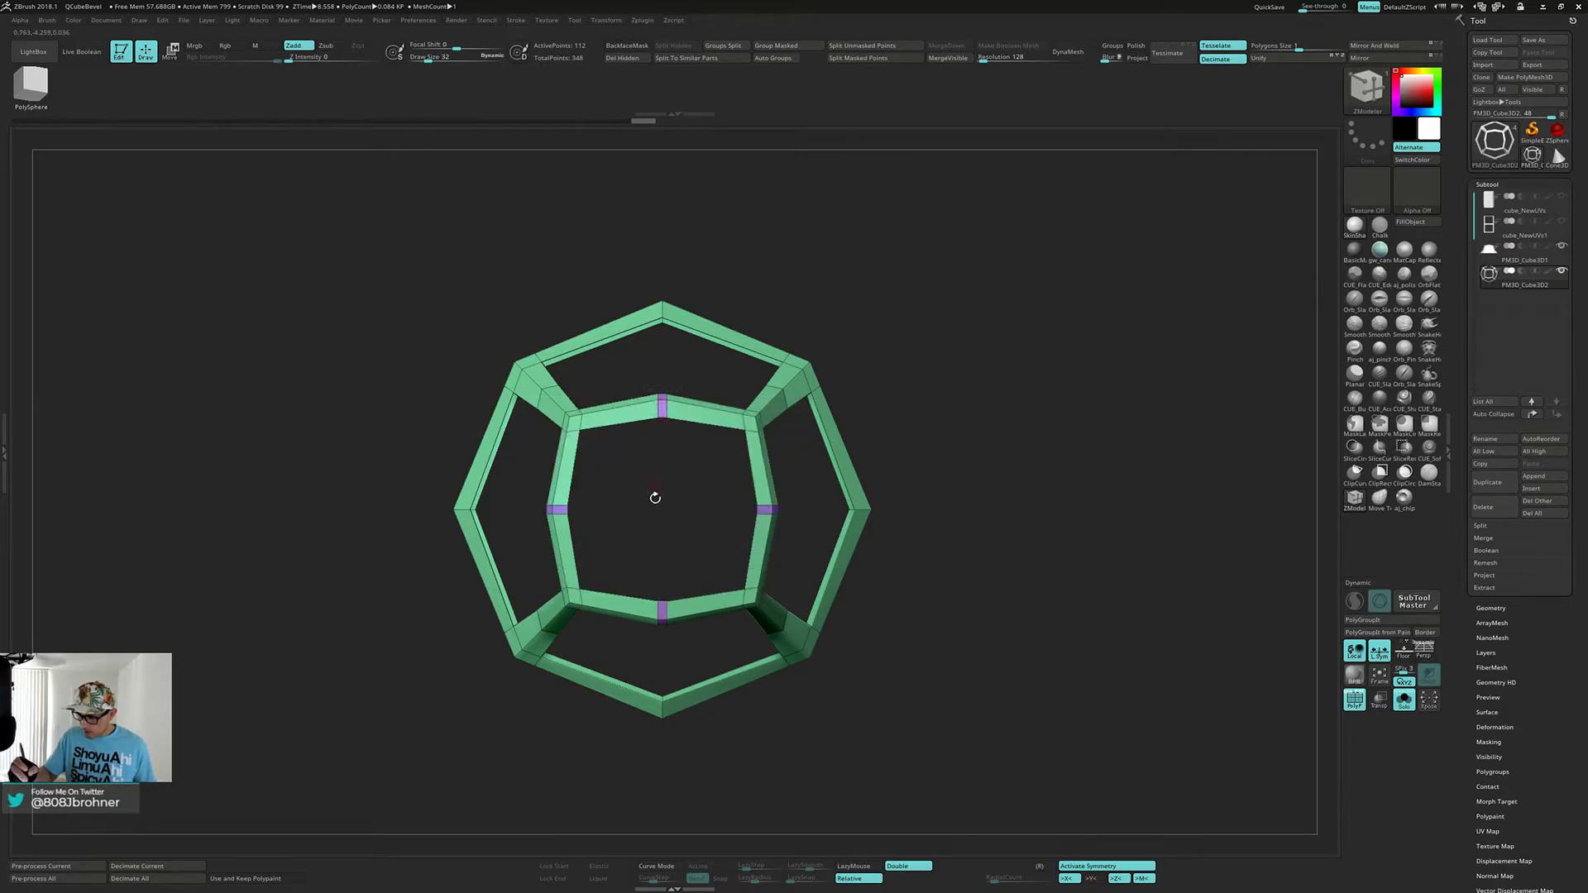
{"action": "left_click", "coordinate": [662, 602]}
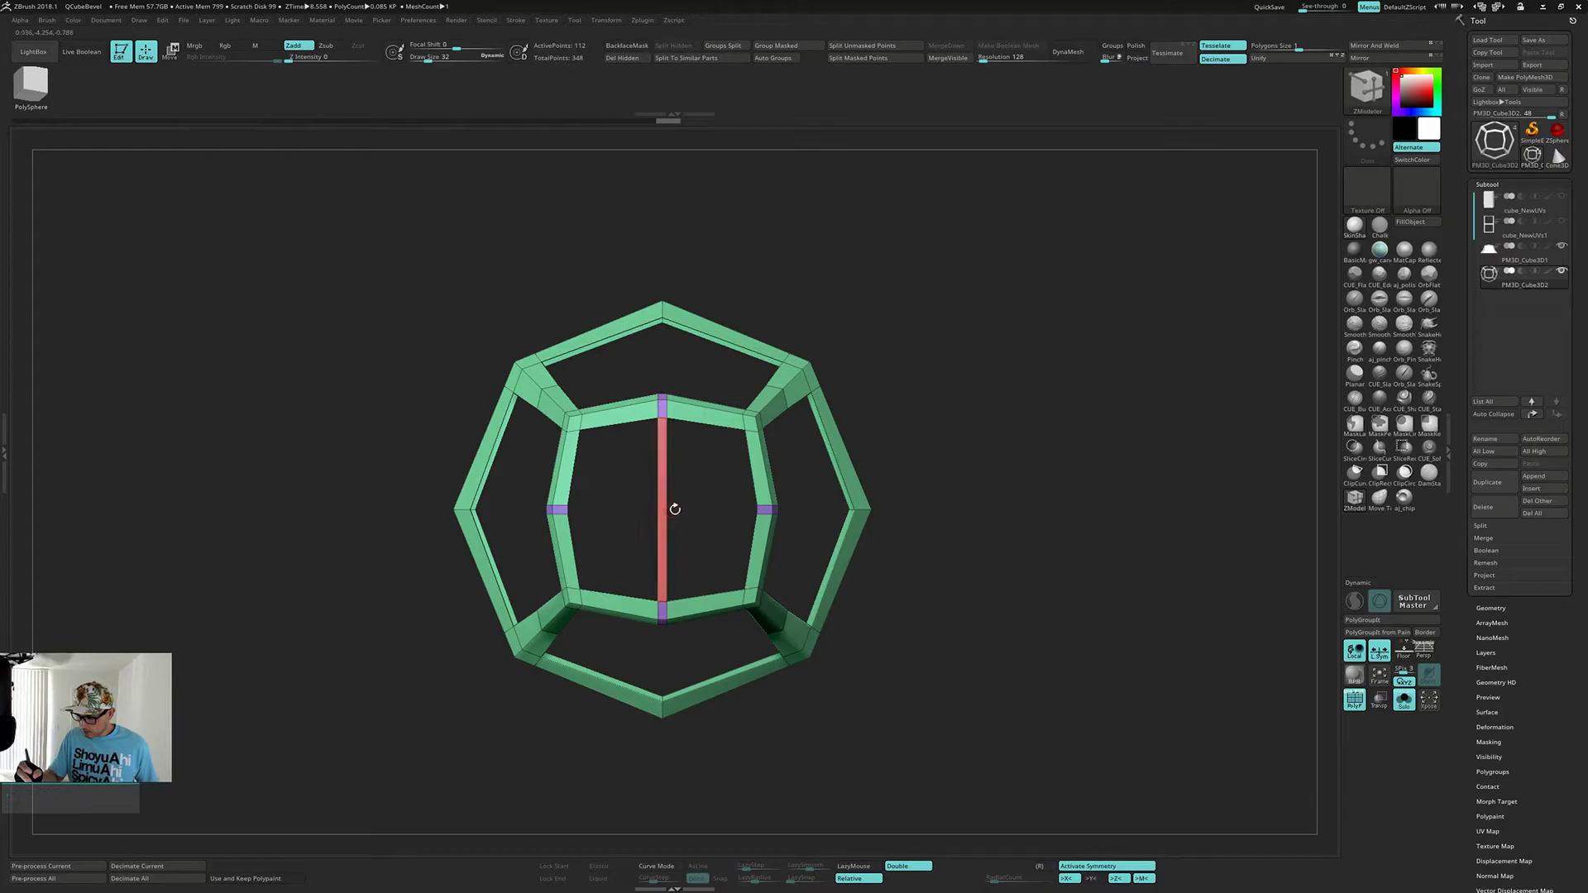
{"action": "mouse_move", "coordinate": [725, 501]}
{"action": "left_mouse_down"}
{"action": "mouse_move", "coordinate": [784, 457]}
{"action": "mouse_move", "coordinate": [712, 491]}
{"action": "mouse_move", "coordinate": [685, 527]}
{"action": "mouse_move", "coordinate": [702, 516]}
{"action": "left_mouse_up"}
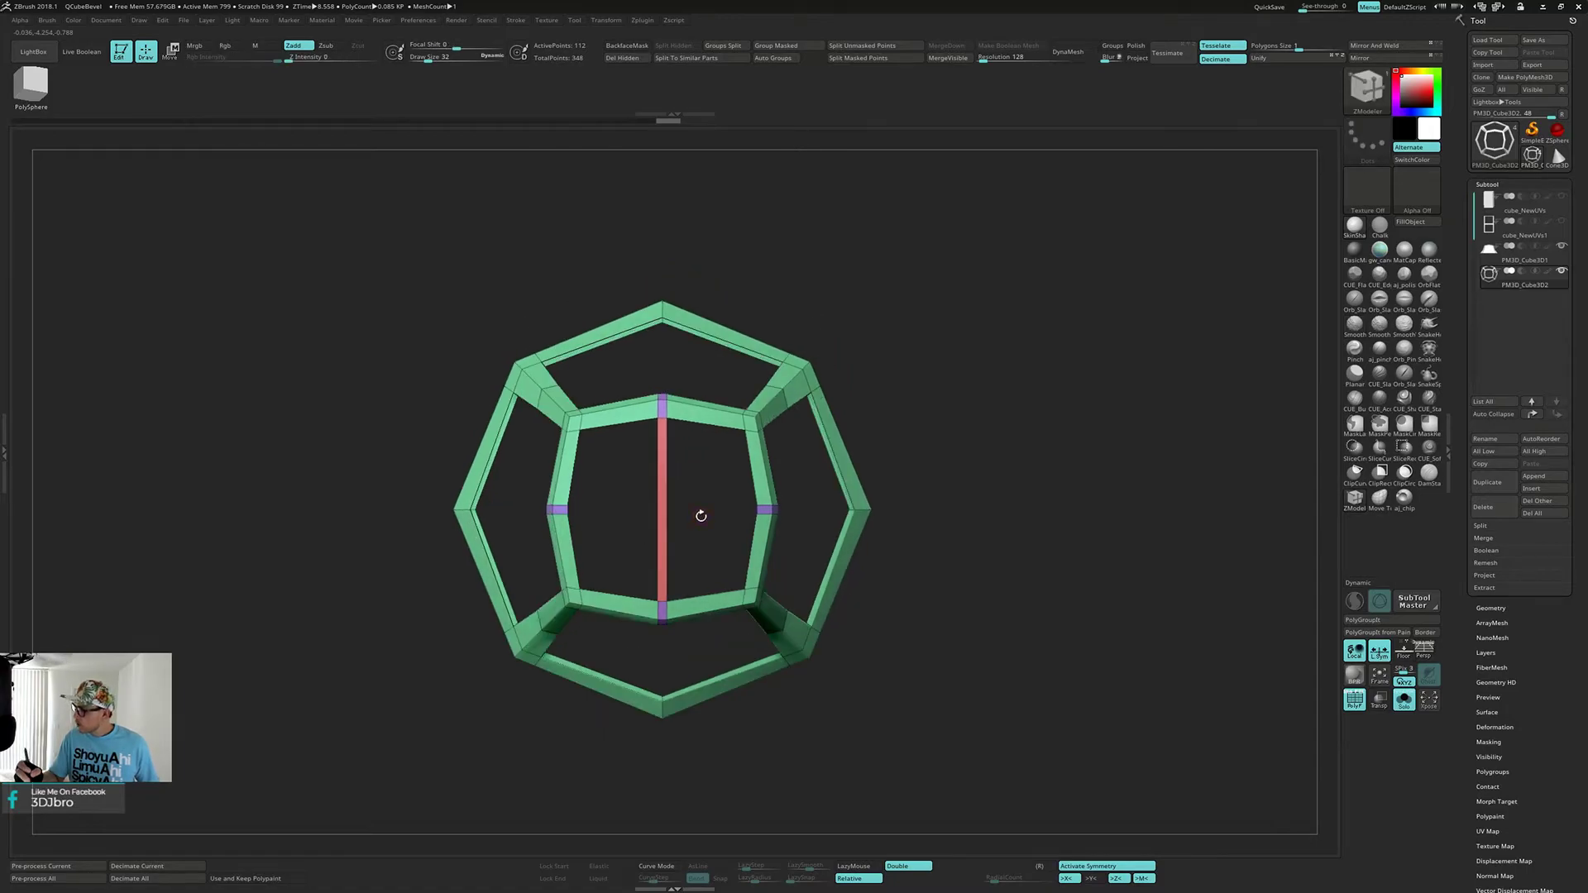
- Mirror and weld the framework, and bevel the bar's centre edge to form a small crossing polygon
{"action": "left_click", "coordinate": [1418, 46]}
{"action": "left_click", "coordinate": [1420, 48]}
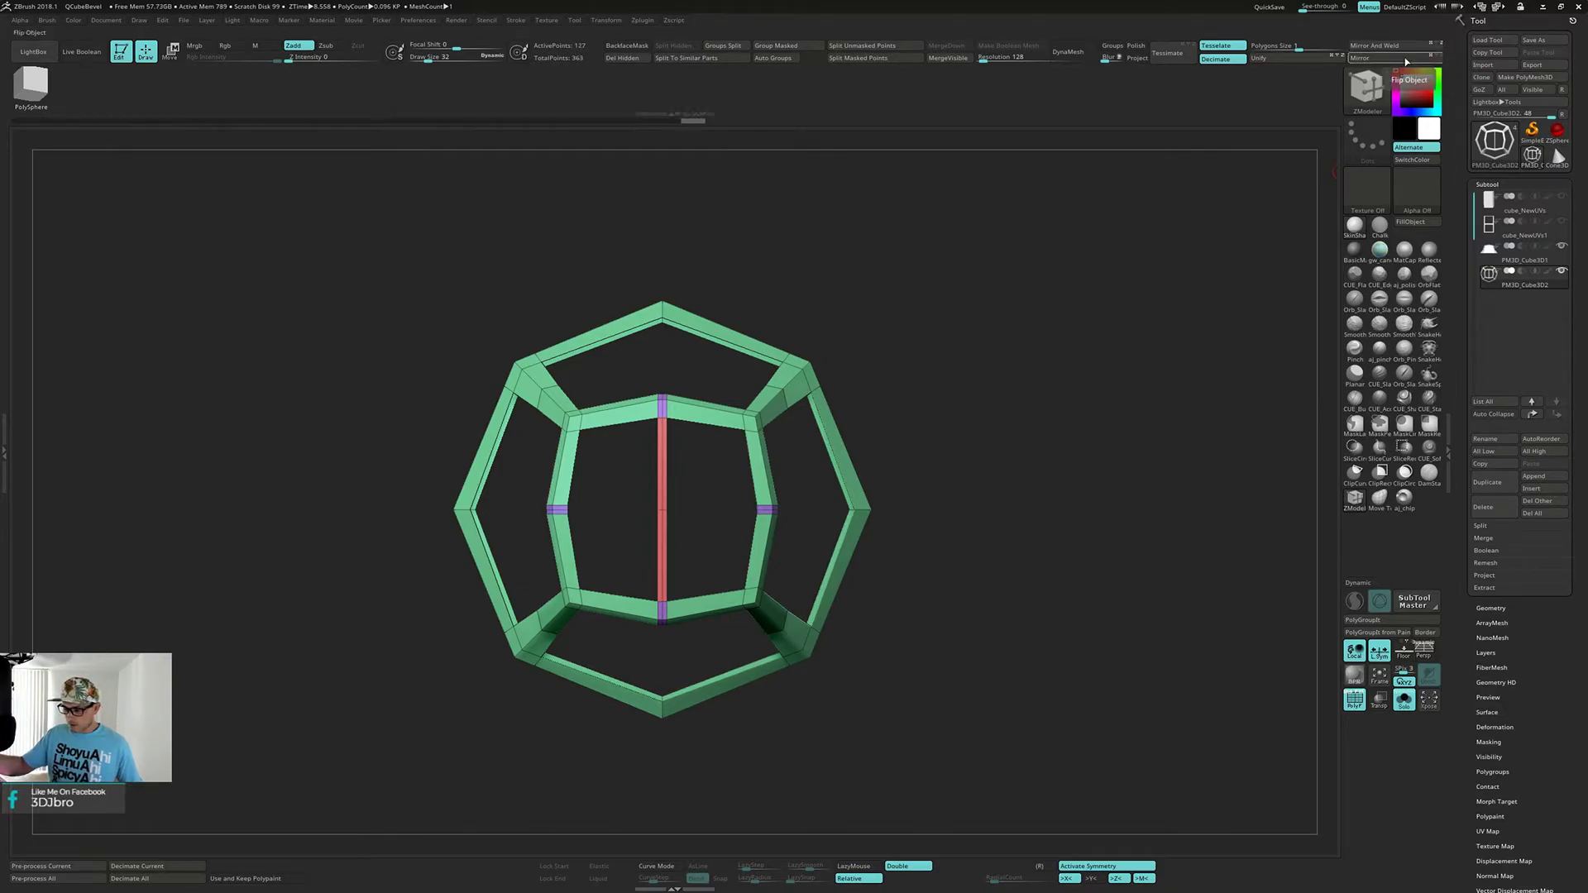
{"action": "left_click_drag", "start_coordinate": [1162, 221], "coordinate": [873, 456], "text": "alt"}
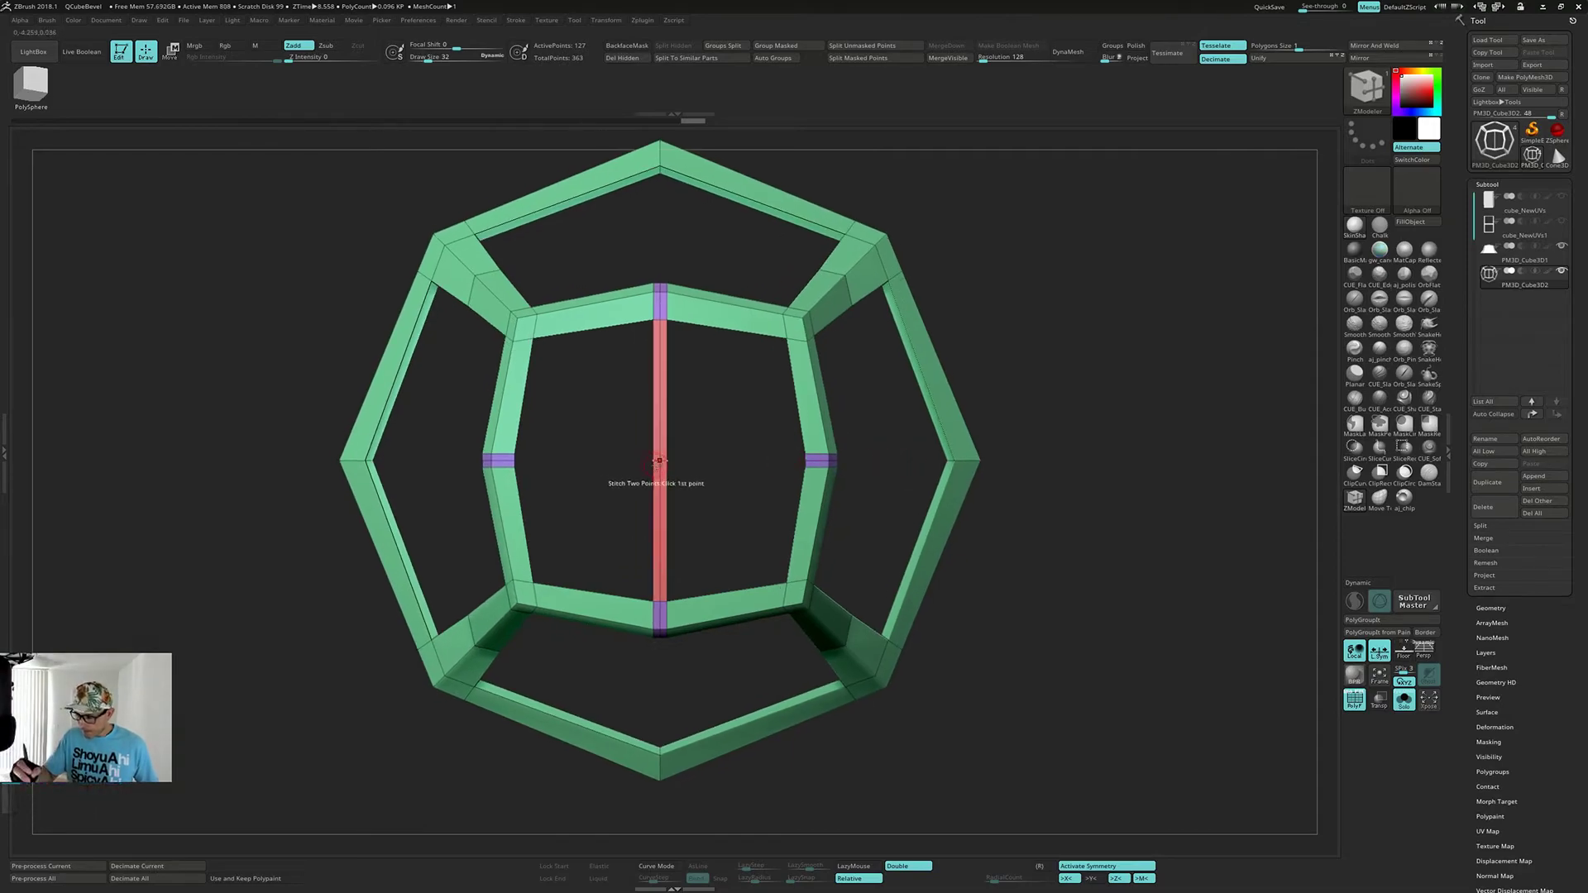
{"action": "key", "text": "space"}
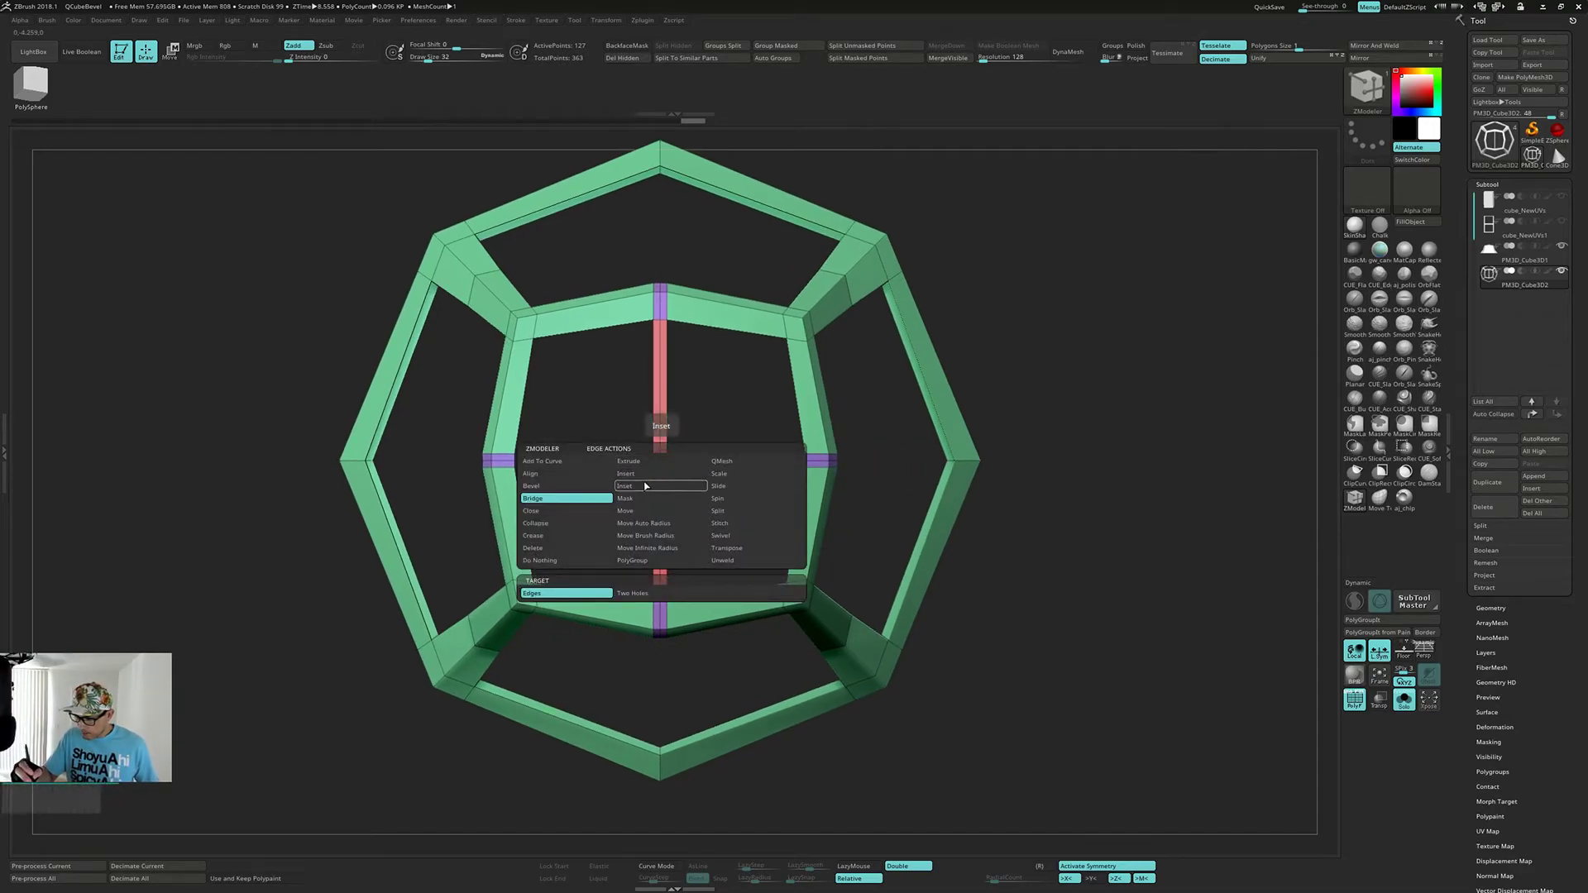
{"action": "left_click", "coordinate": [578, 490]}
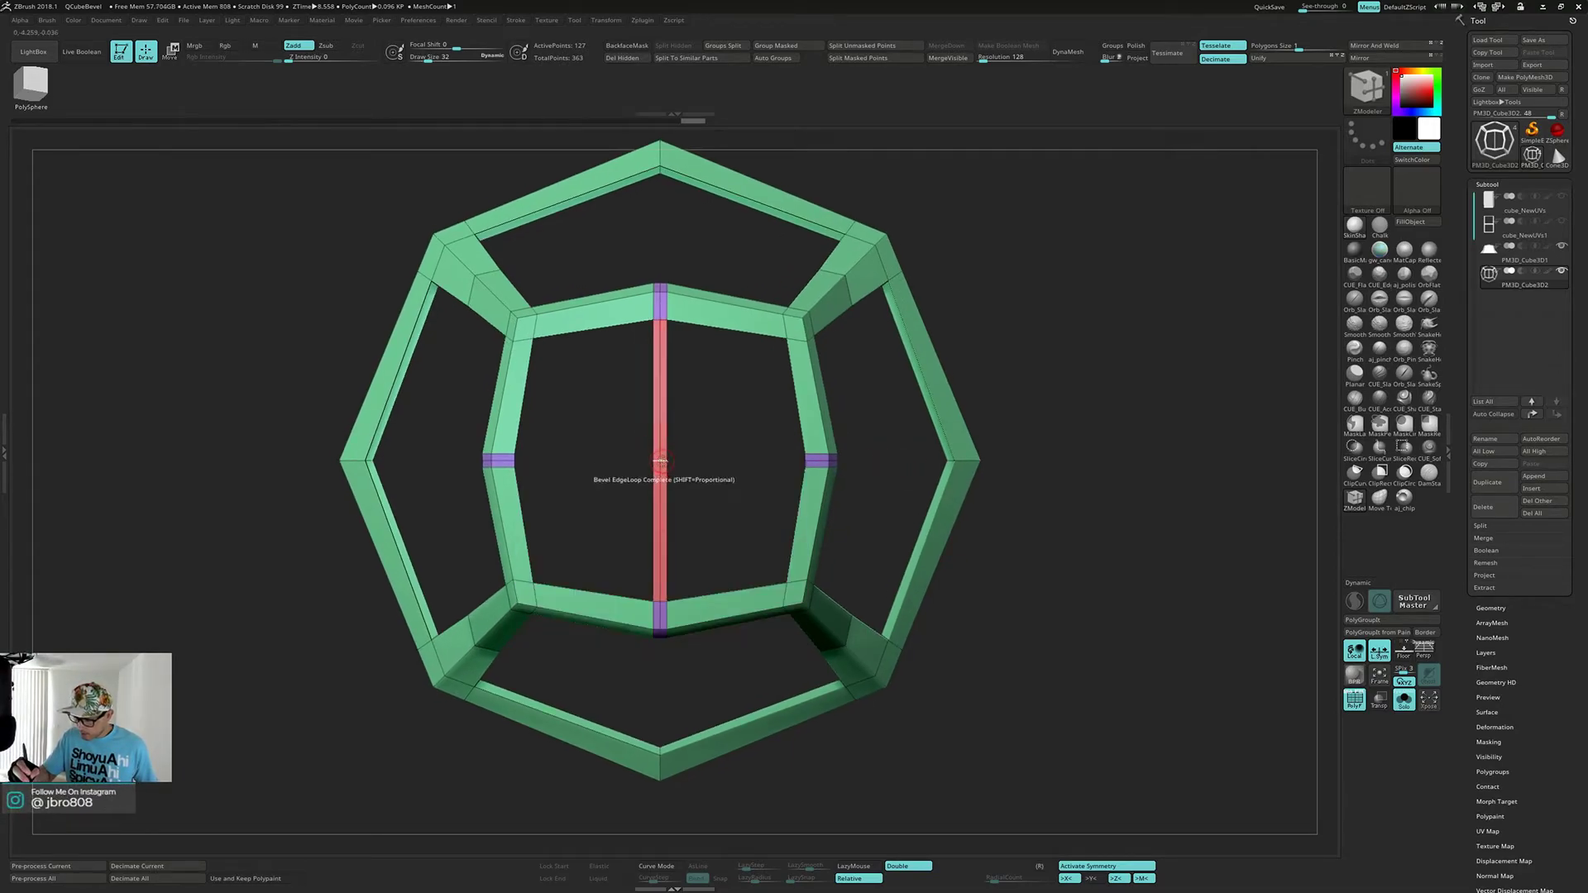
{"action": "key", "text": "space"}
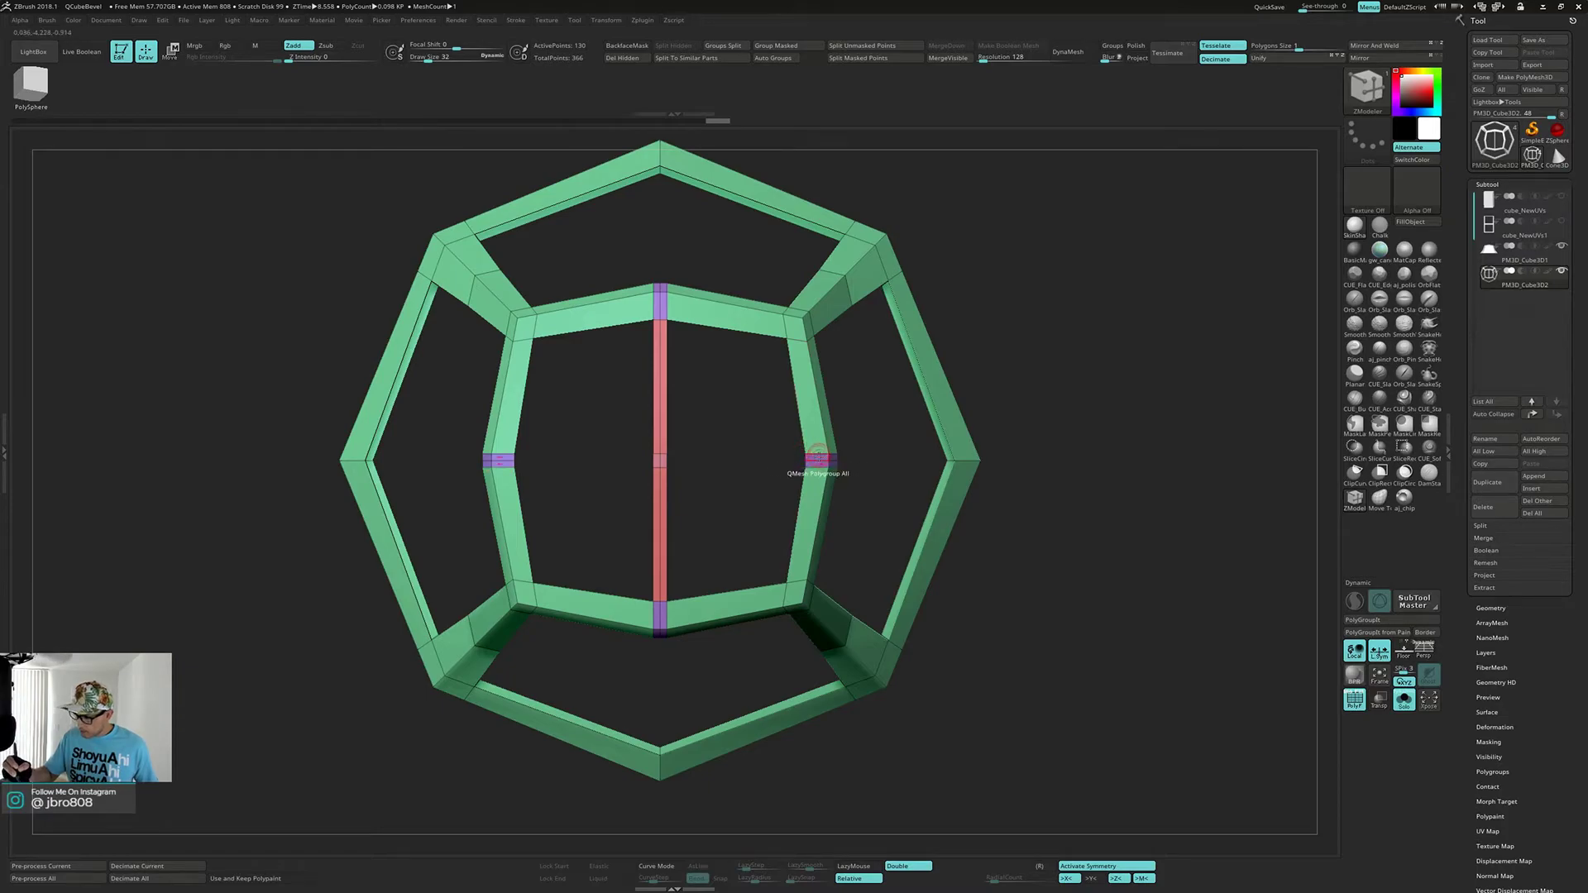
- Delete the extra centre edge loops from the bar and the bevelled side polygons using the Insert edge action
{"action": "key", "text": "space"}
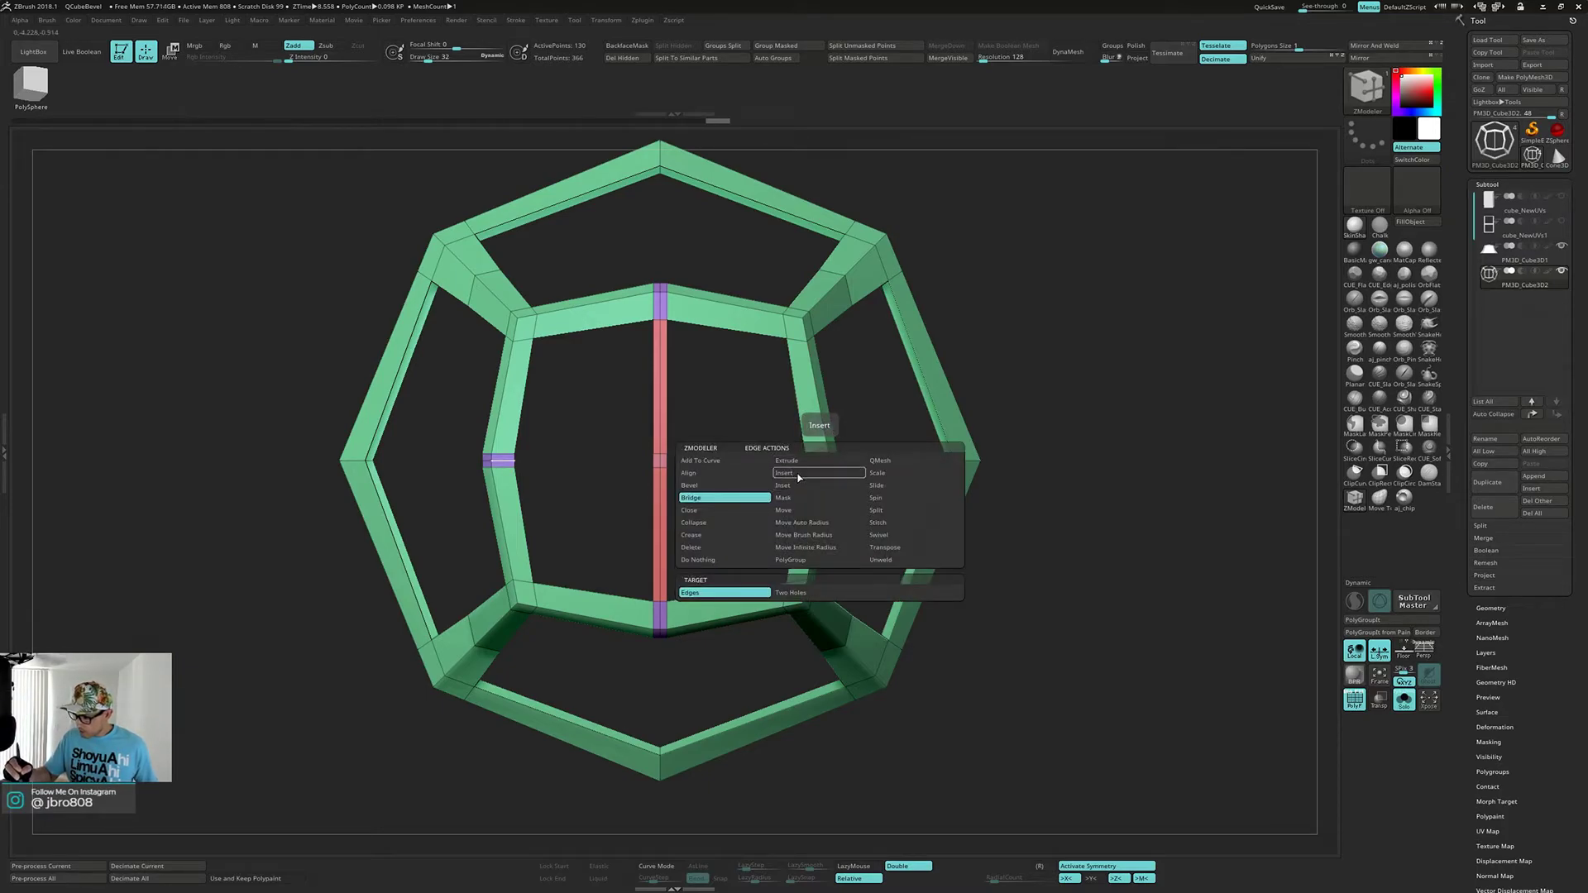
{"action": "left_click", "coordinate": [799, 476]}
{"action": "left_click", "coordinate": [818, 460], "text": "alt"}
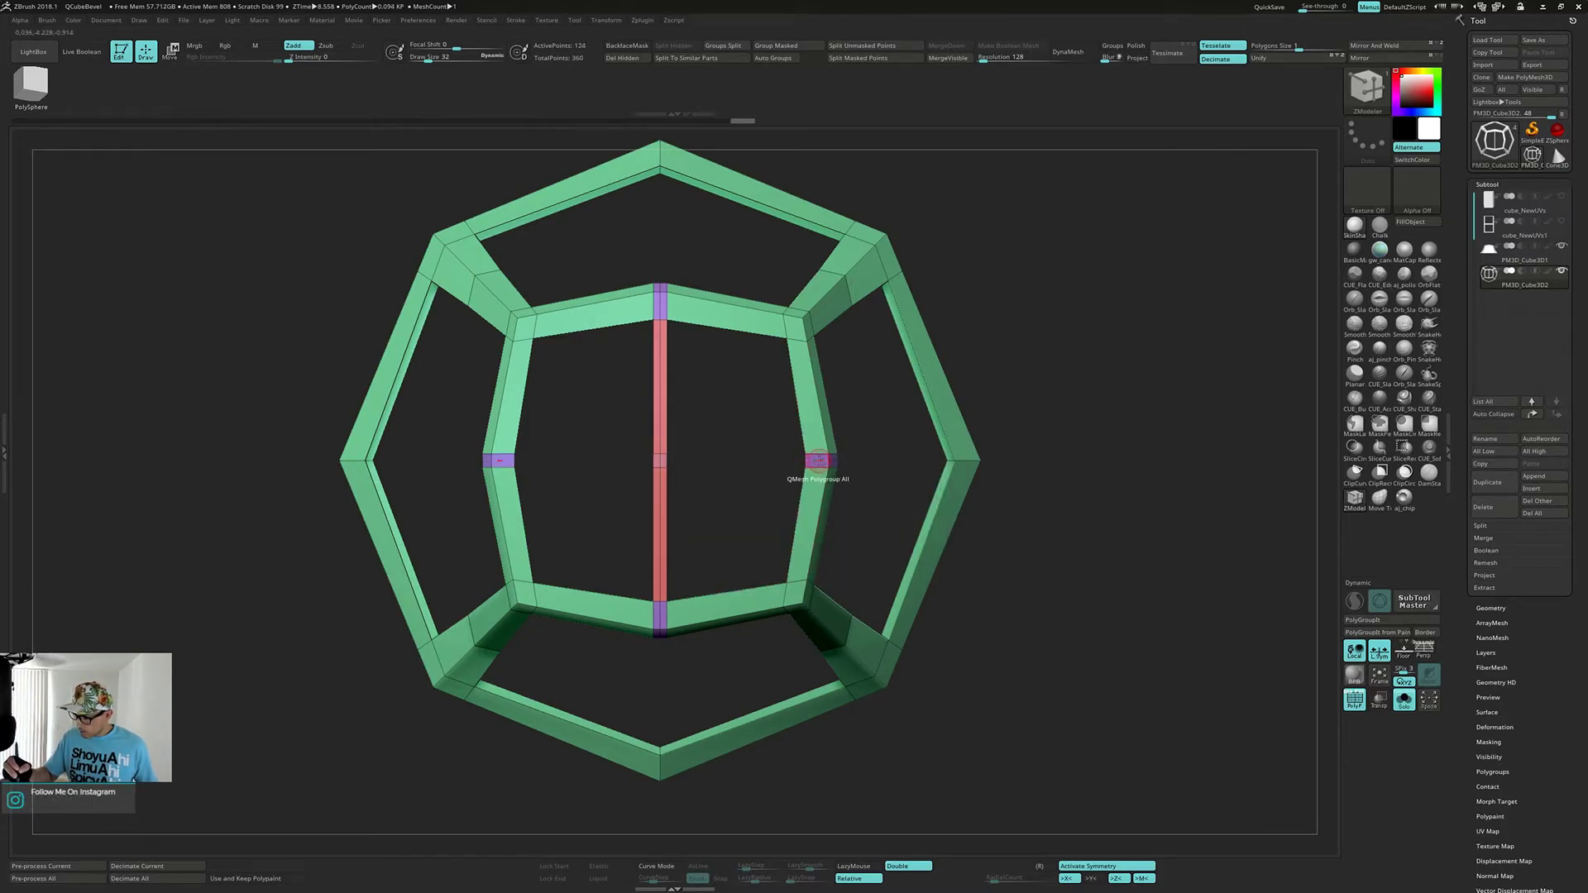
{"action": "left_click", "coordinate": [660, 306], "text": "alt"}
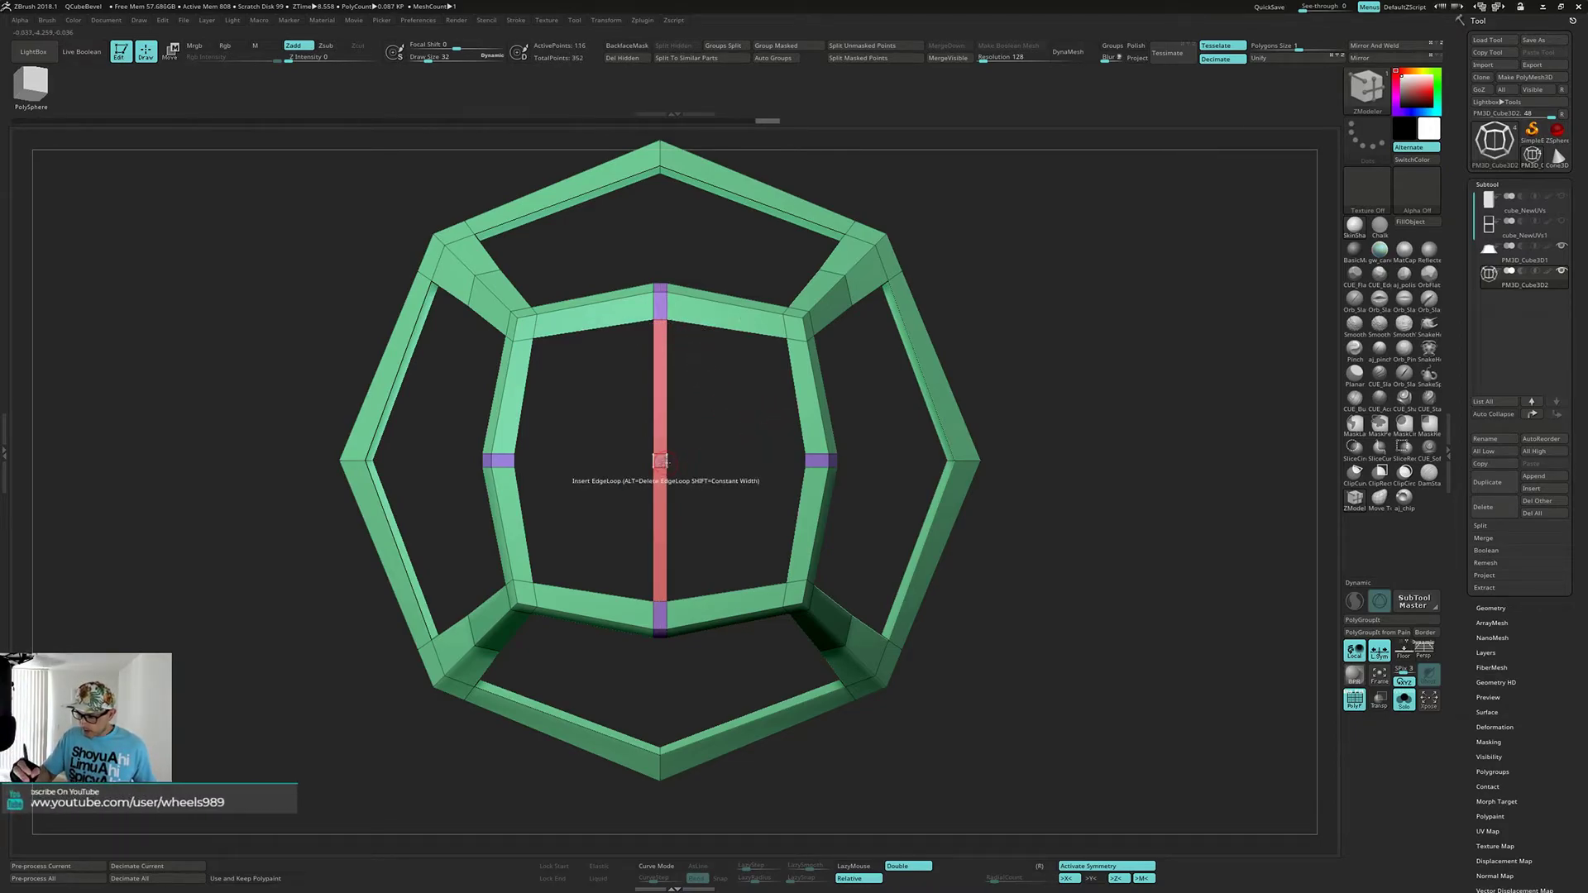
- Bridge the bar's crossing polygon to the two side rails, completing a cross over the cap opening
{"action": "key", "text": "space"}
{"action": "left_click", "coordinate": [559, 497]}
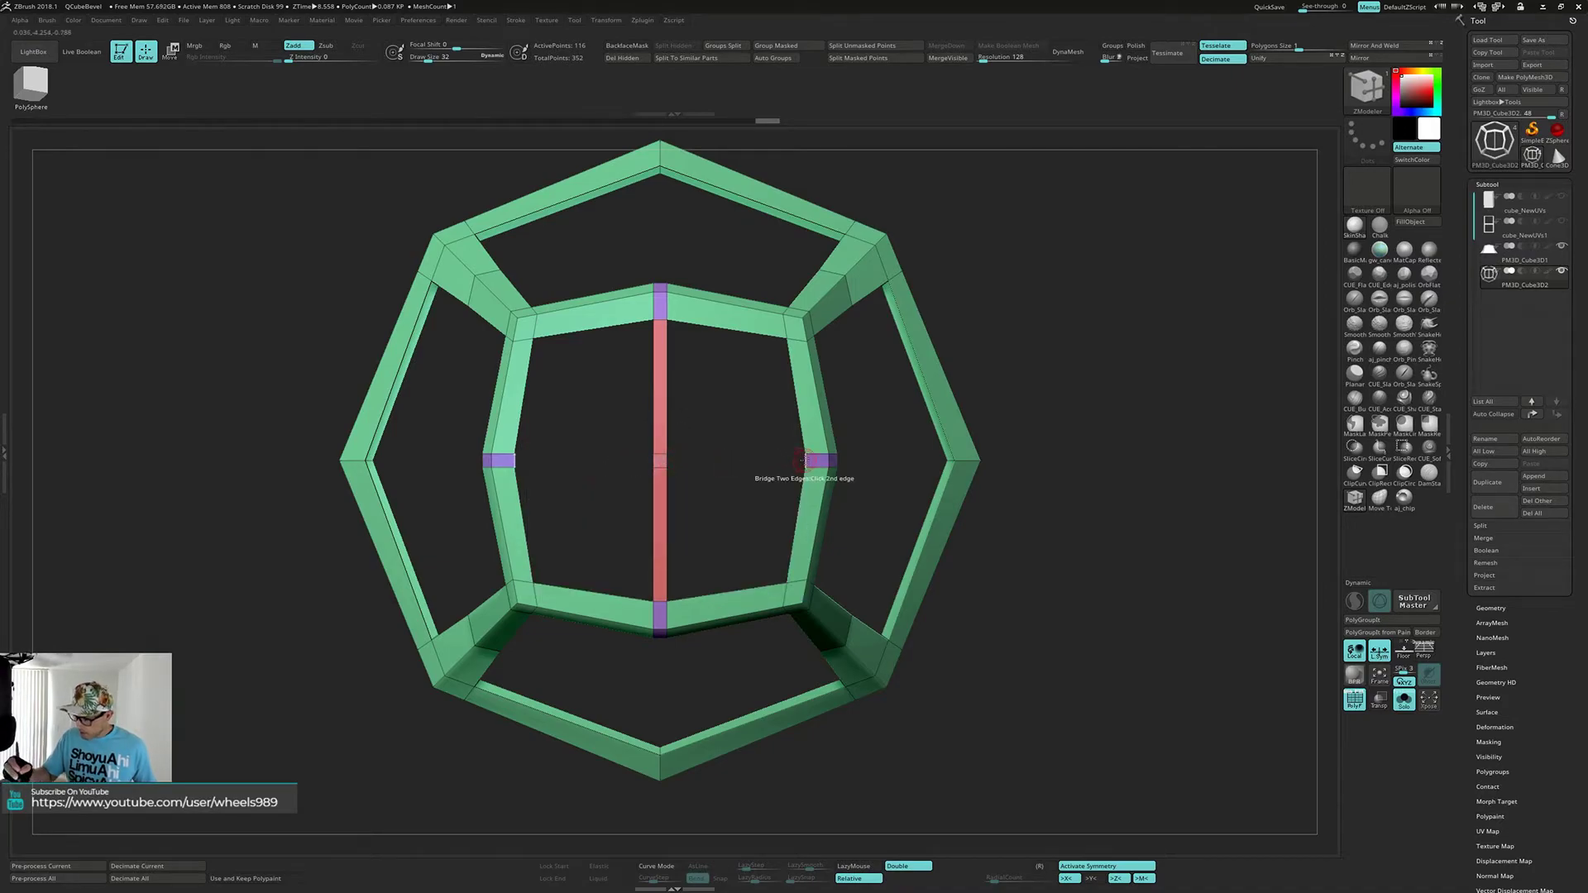
{"action": "left_click", "coordinate": [807, 460]}
{"action": "mouse_move", "coordinate": [1045, 559]}
{"action": "left_mouse_down"}
{"action": "mouse_move", "coordinate": [1064, 433]}
{"action": "mouse_move", "coordinate": [1080, 429]}
{"action": "mouse_move", "coordinate": [1058, 491]}
{"action": "mouse_move", "coordinate": [1058, 453]}
{"action": "mouse_move", "coordinate": [1055, 564]}
{"action": "mouse_move", "coordinate": [1057, 538]}
{"action": "left_mouse_up"}
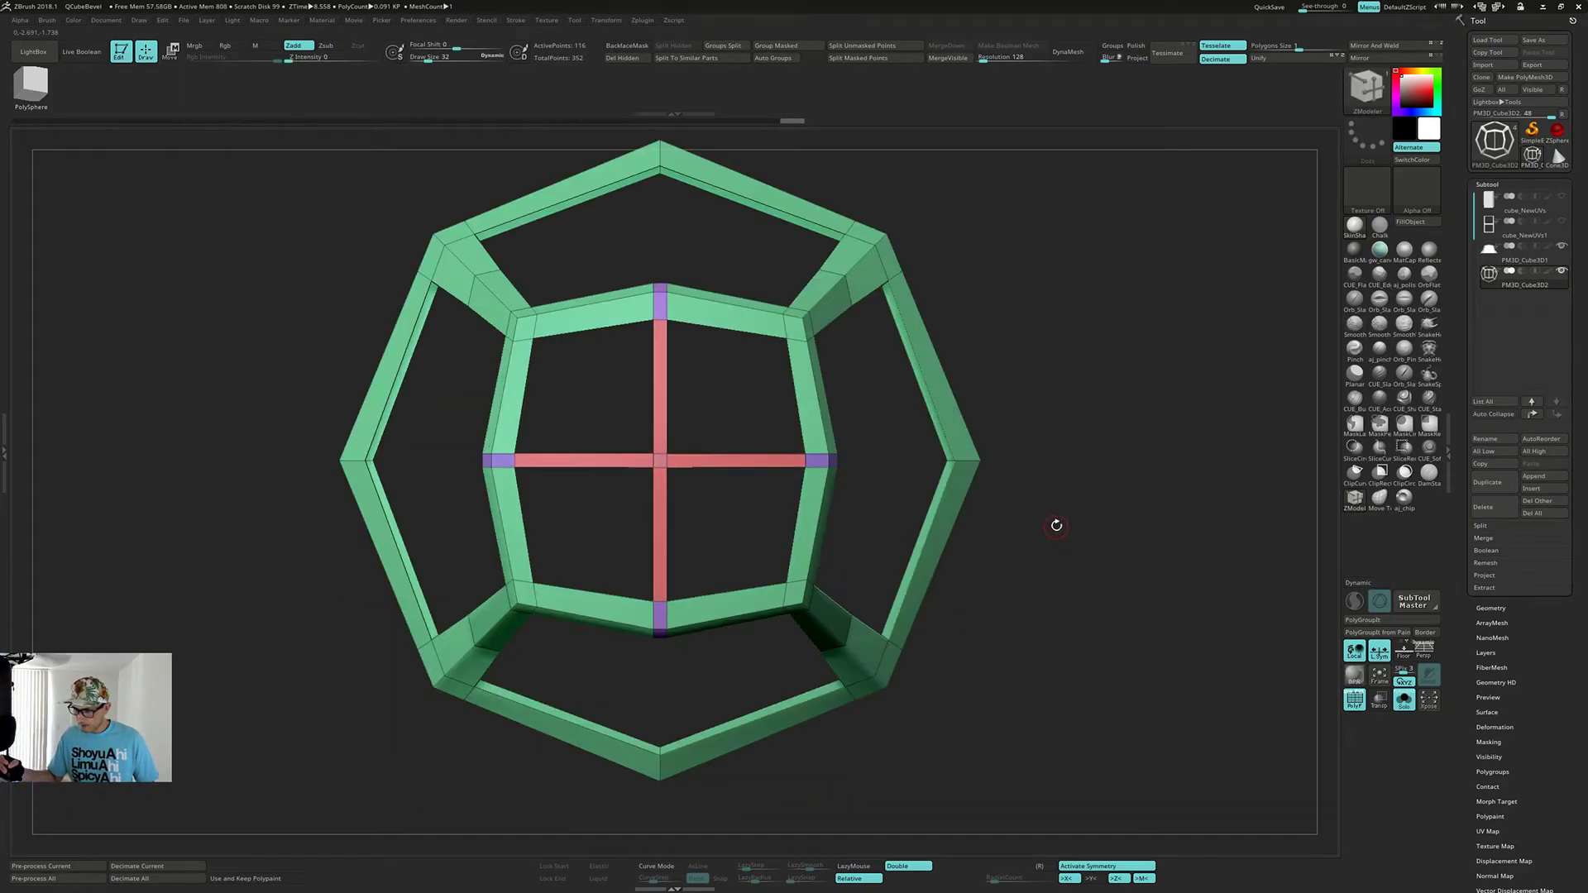
- Invert the mask so only the cross's centre stays editable, and centre the transform gizmo on it
{"action": "key", "text": "ctrl"}
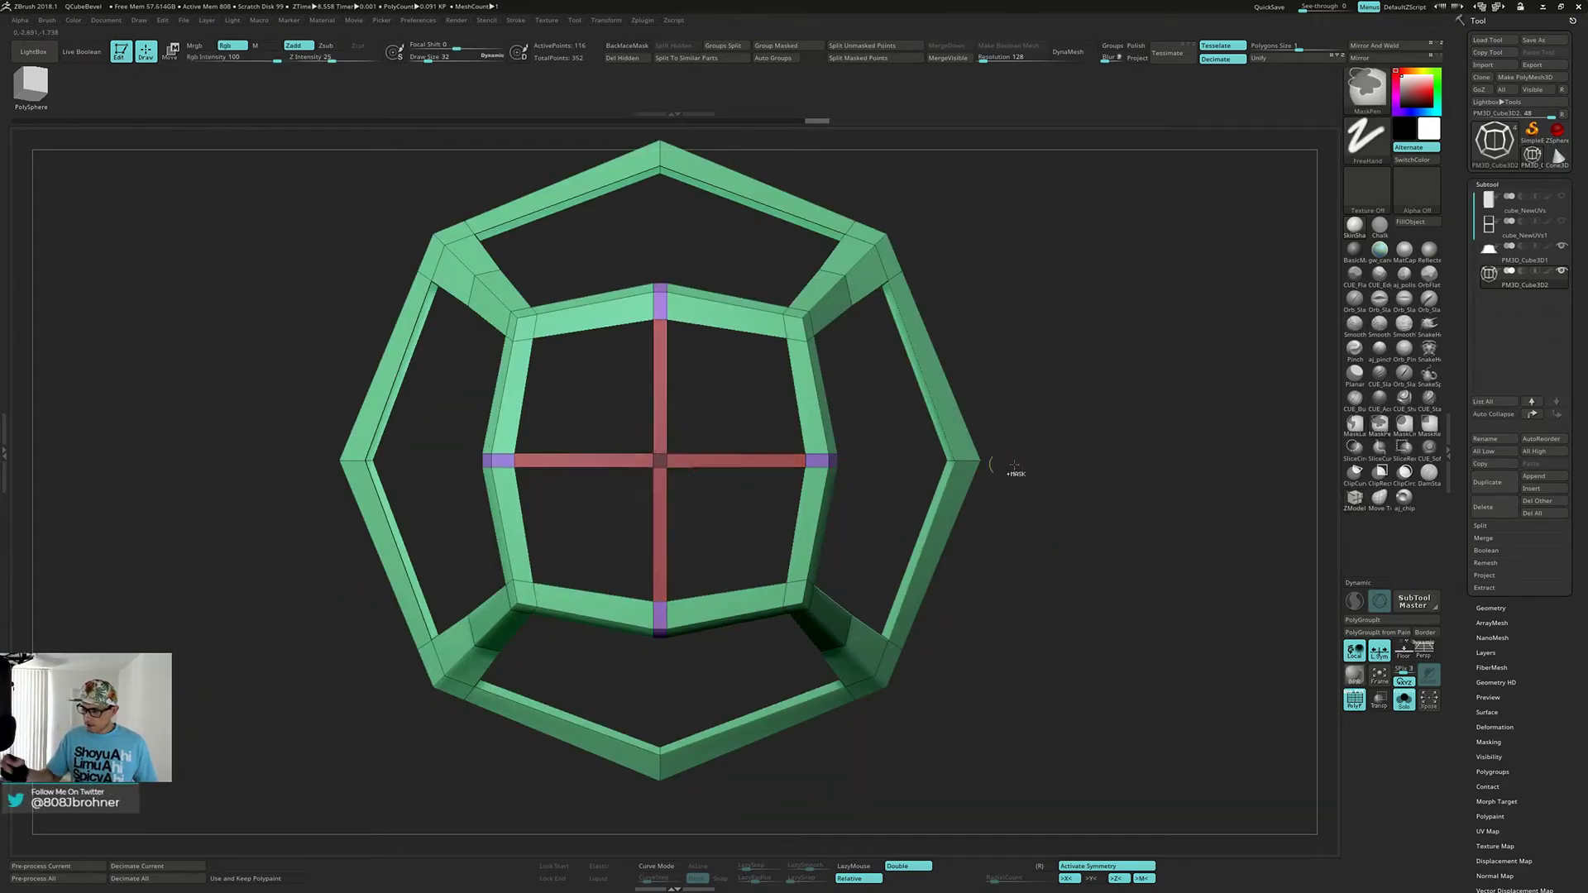
{"action": "left_click", "coordinate": [1070, 468], "text": "ctrl"}
{"action": "key", "text": "w"}
{"action": "left_click_drag", "start_coordinate": [1078, 401], "coordinate": [1080, 352]}
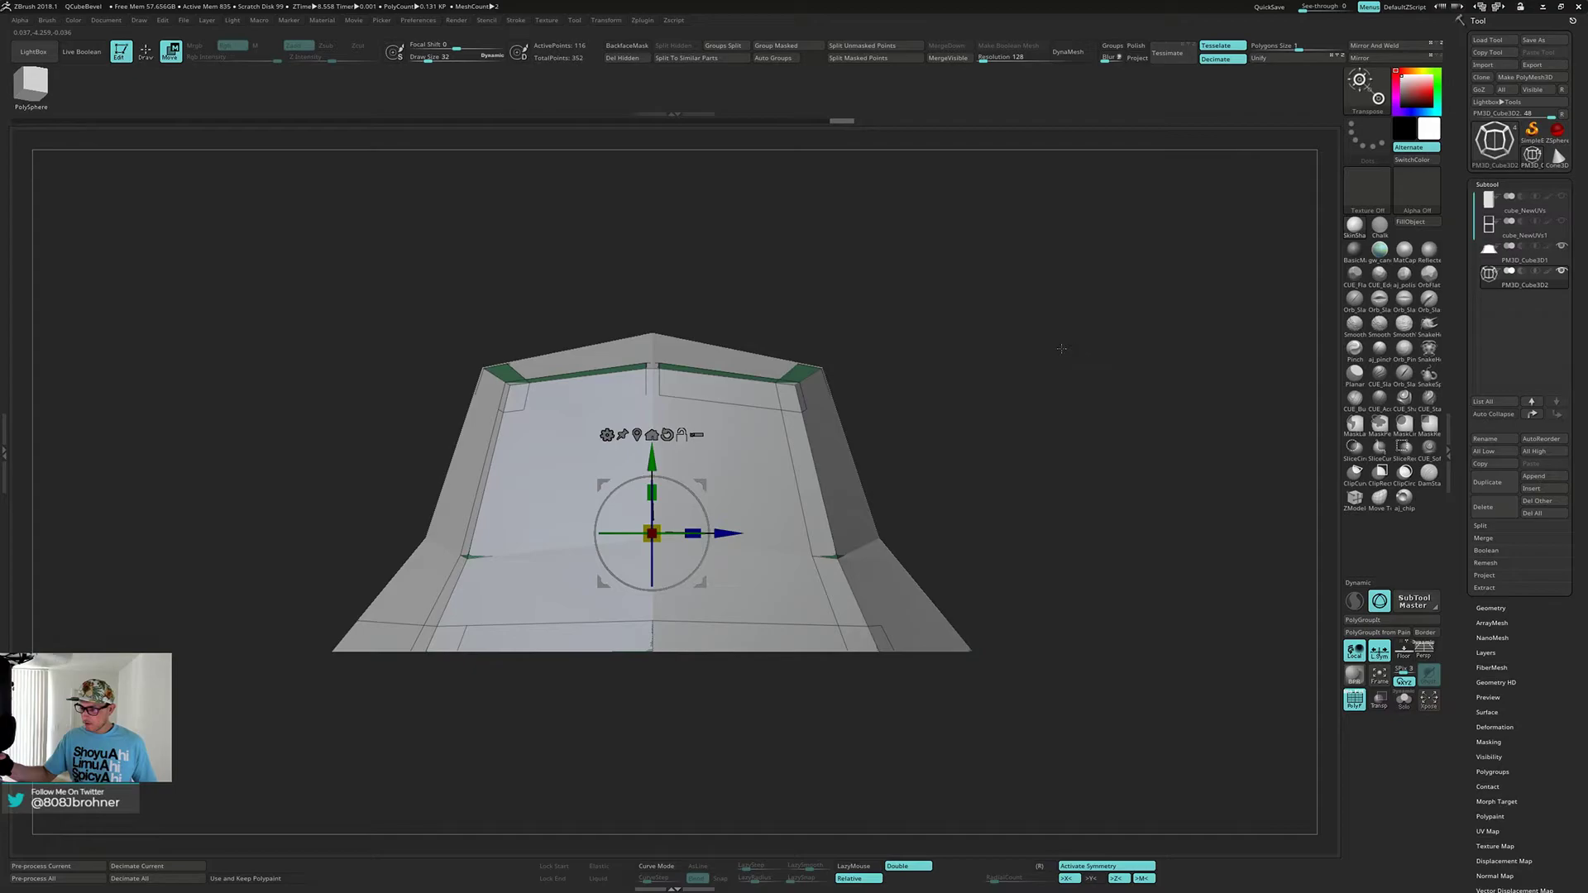
{"action": "left_click", "coordinate": [637, 435]}
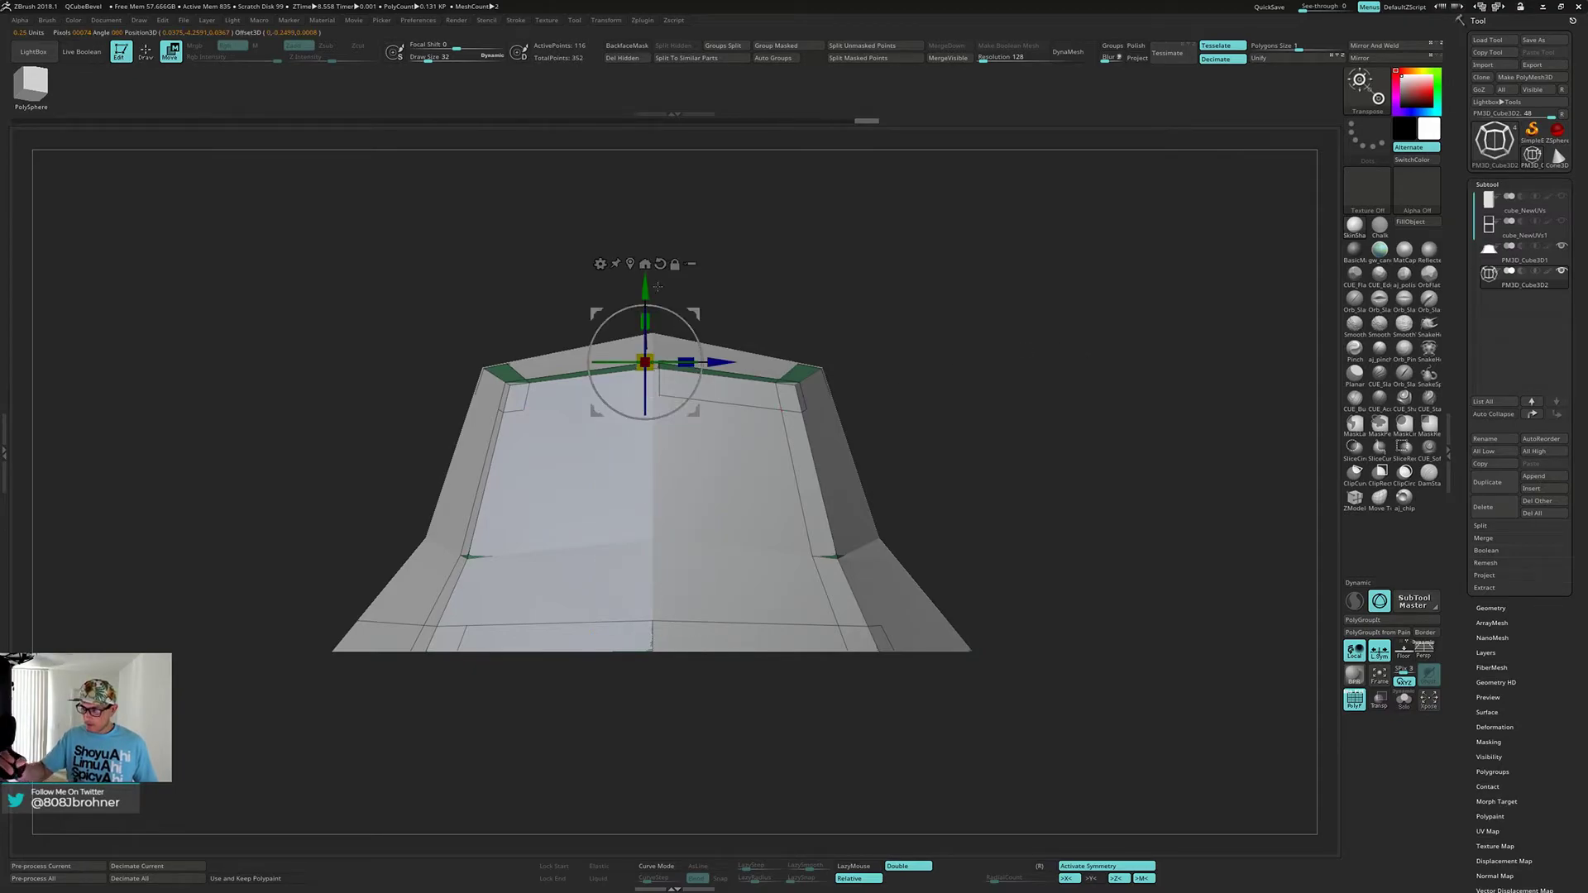
- Raise the centre of the cross to match the peak of the roof cap, and return to draw mode
{"action": "key", "text": "alt+s"}
{"action": "left_click_drag", "start_coordinate": [679, 279], "coordinate": [640, 265]}
{"action": "key", "text": "shift+s"}
{"action": "left_click_drag", "start_coordinate": [782, 271], "coordinate": [774, 258]}
{"action": "left_click_drag", "start_coordinate": [637, 268], "coordinate": [636, 262]}
{"action": "mouse_move", "coordinate": [812, 273]}
{"action": "left_mouse_down"}
{"action": "mouse_move", "coordinate": [1060, 398]}
{"action": "mouse_move", "coordinate": [1012, 442]}
{"action": "left_mouse_up"}
{"action": "key", "text": "q"}
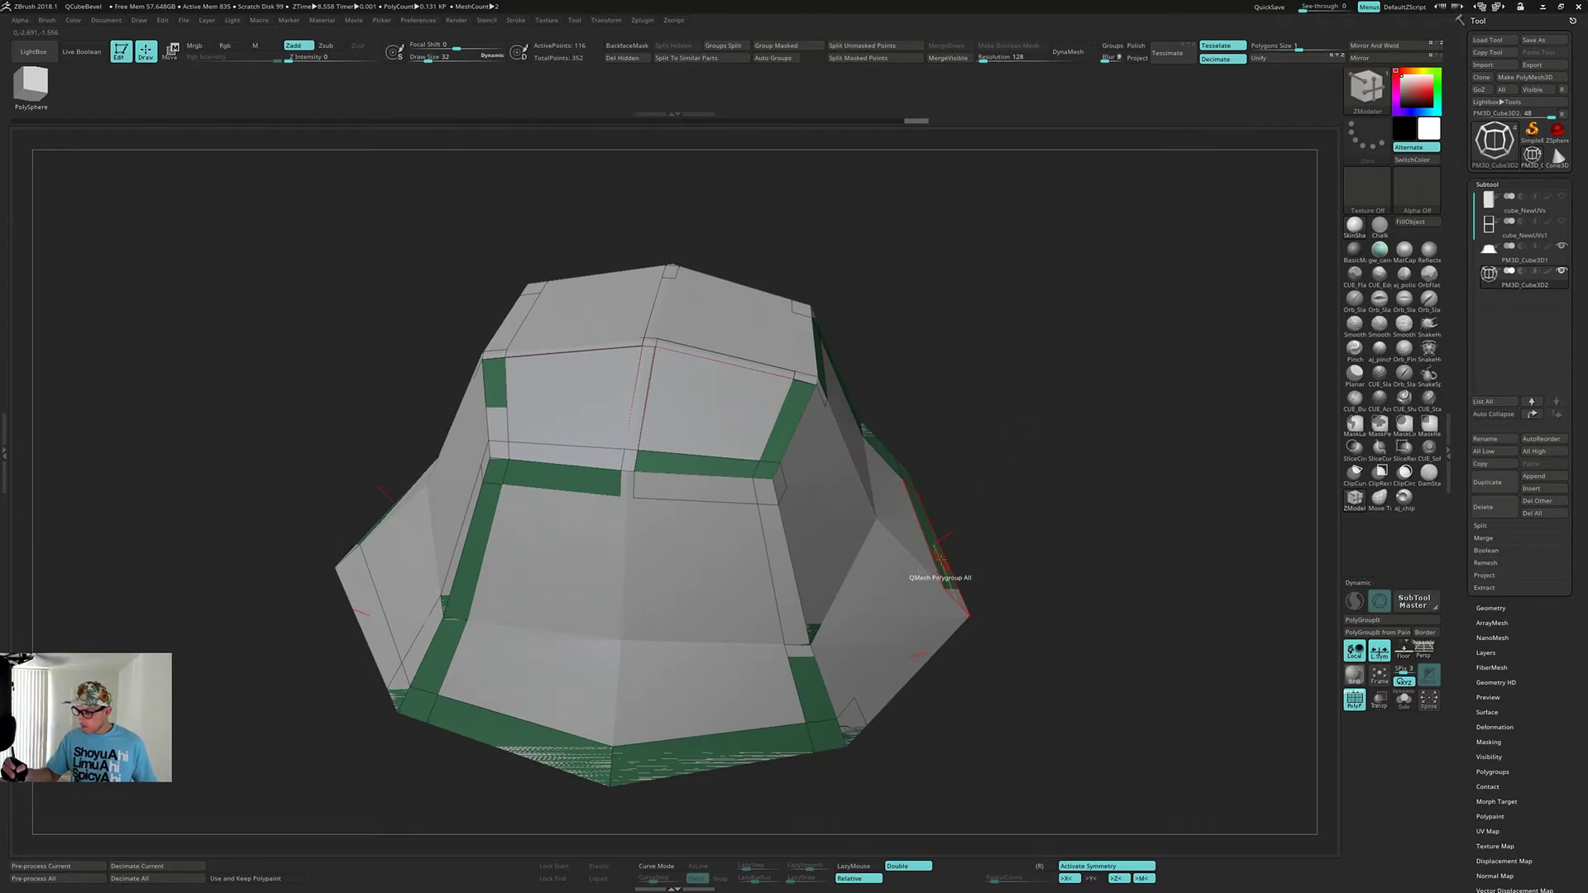
- Try regrouping the framework and thickening it with the Polygroup All QMesh action, and undo the extrusion
{"action": "key", "text": "ctrl"}
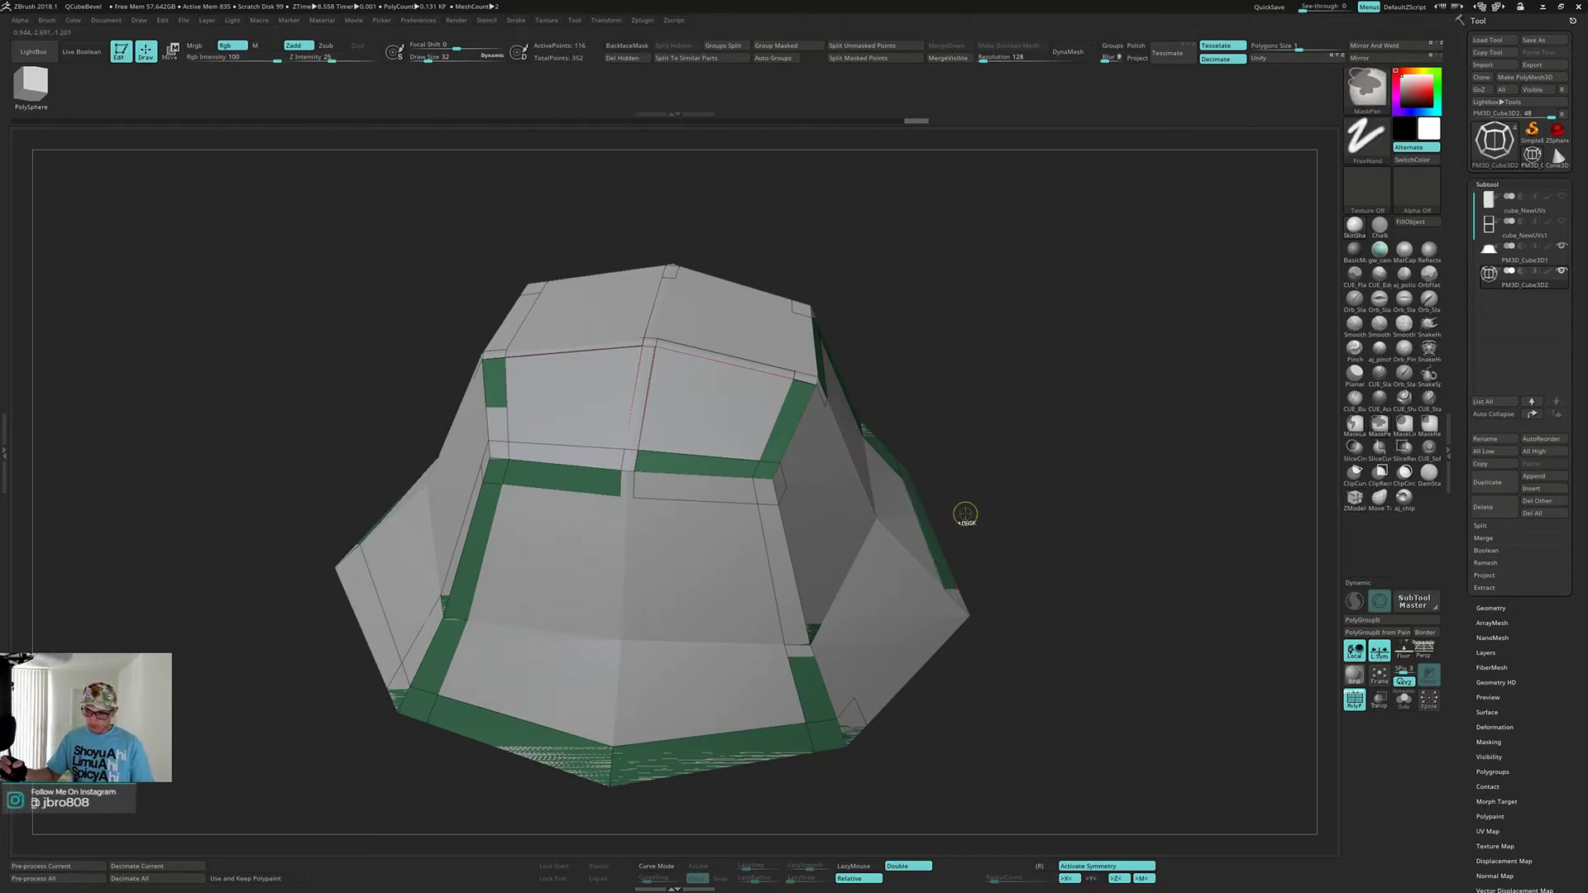
{"action": "key", "text": "ctrl+w"}
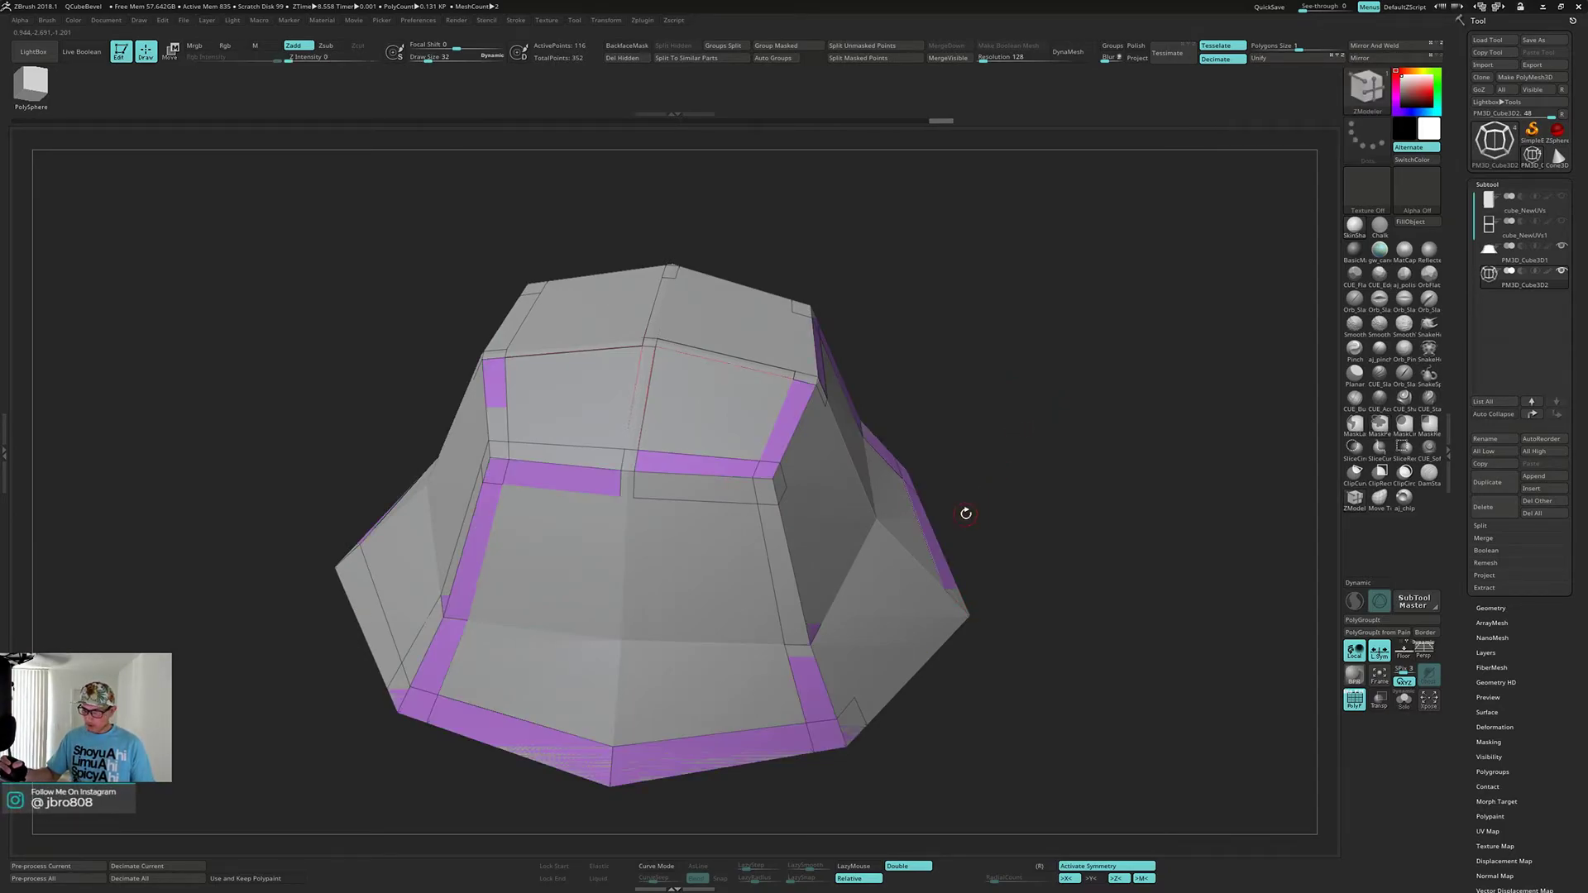
{"action": "left_click", "coordinate": [943, 554]}
{"action": "key", "text": "ctrl"}
{"action": "key", "text": "ctrl+z"}
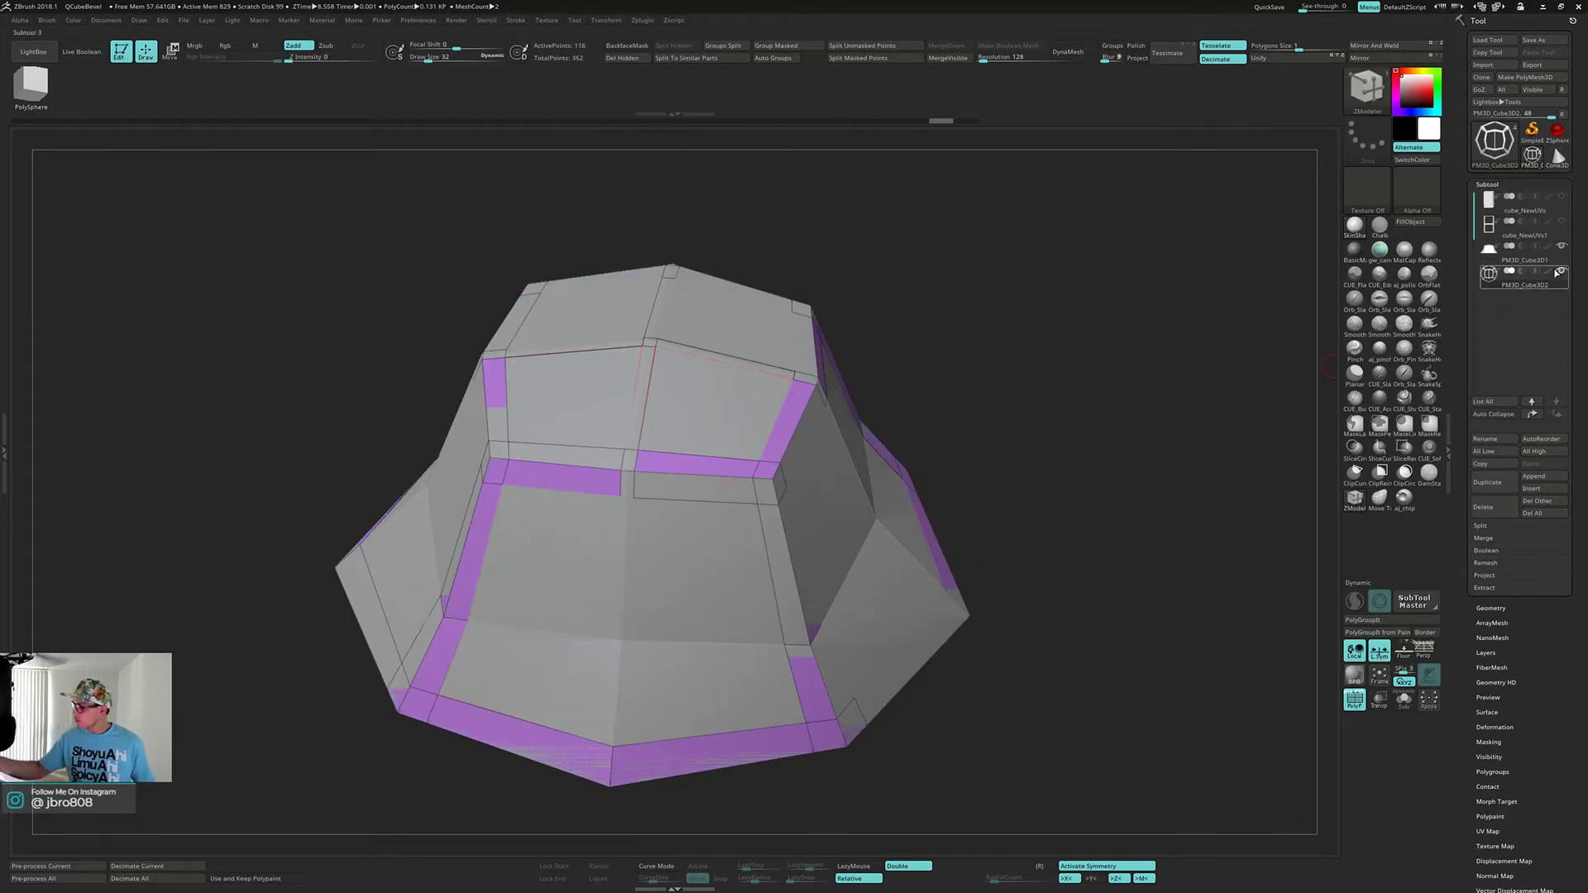
- Isolate the framework and assign the rails and cross bars to one shared polygroup
{"action": "key", "text": "shift+alt+s"}
{"action": "left_click_drag", "start_coordinate": [1004, 430], "coordinate": [1005, 441]}
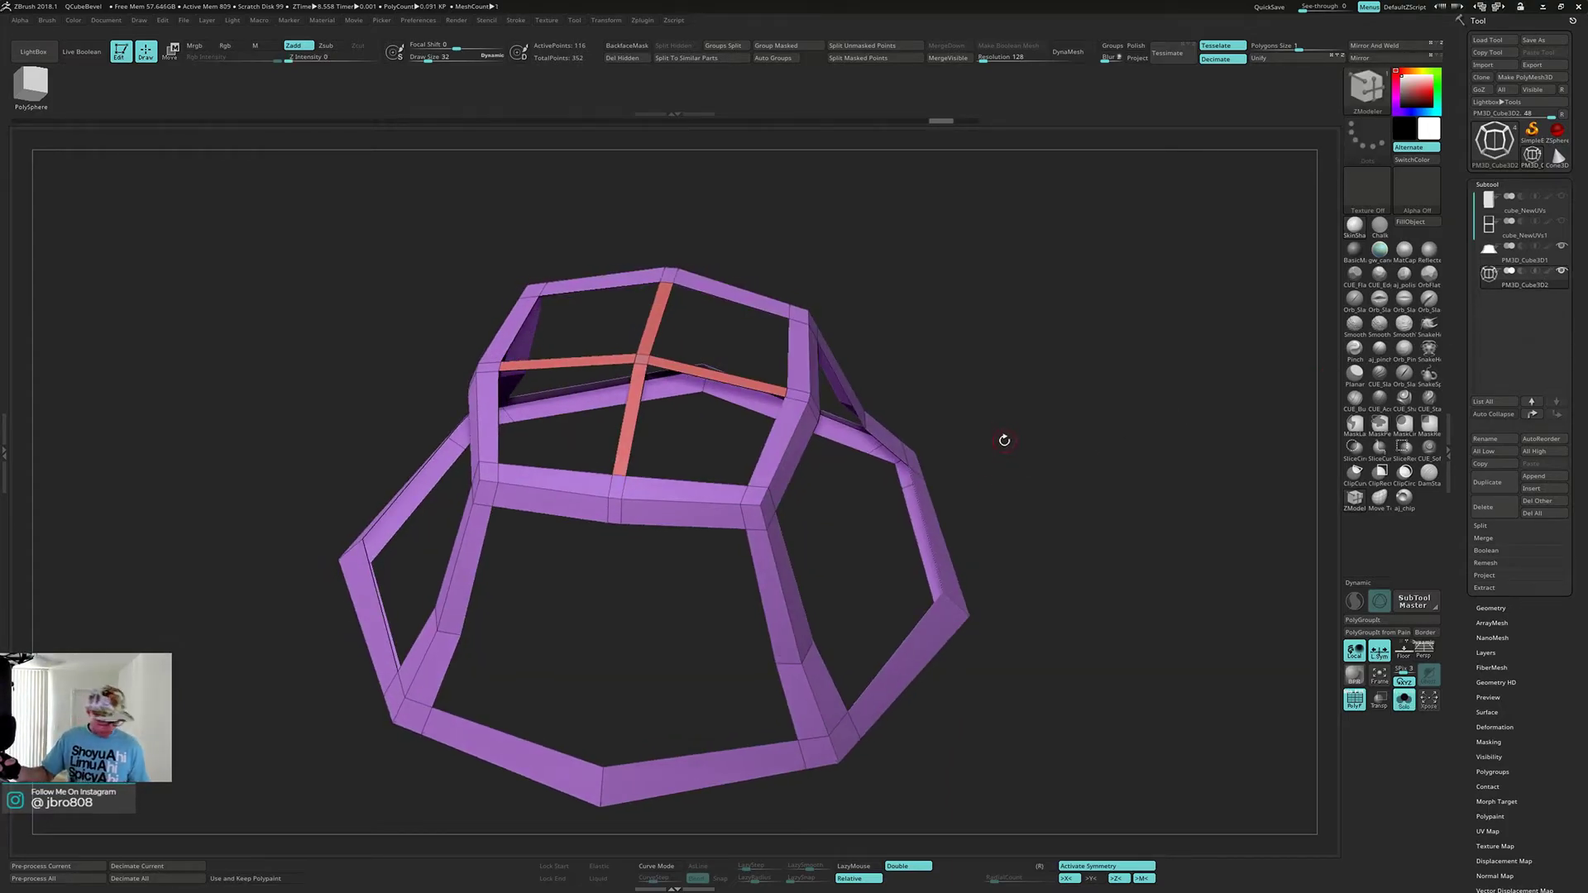
{"action": "key", "text": "ctrl+w"}
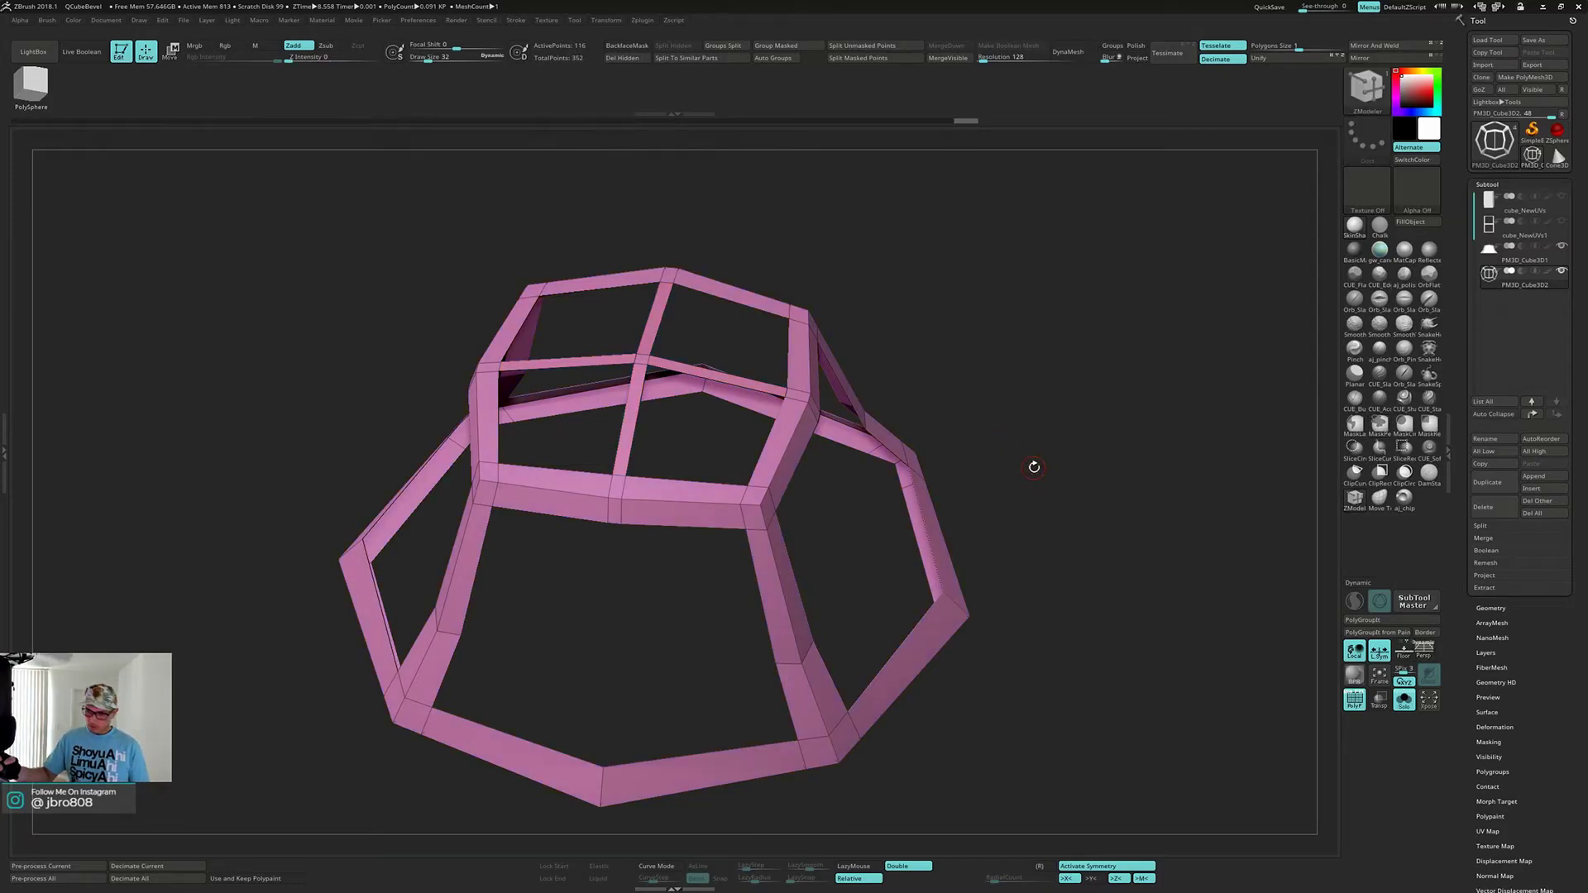
- Show the roof again, try extruding the whole framework outward with QMesh, and undo it
{"action": "key", "text": "shift+alt+s"}
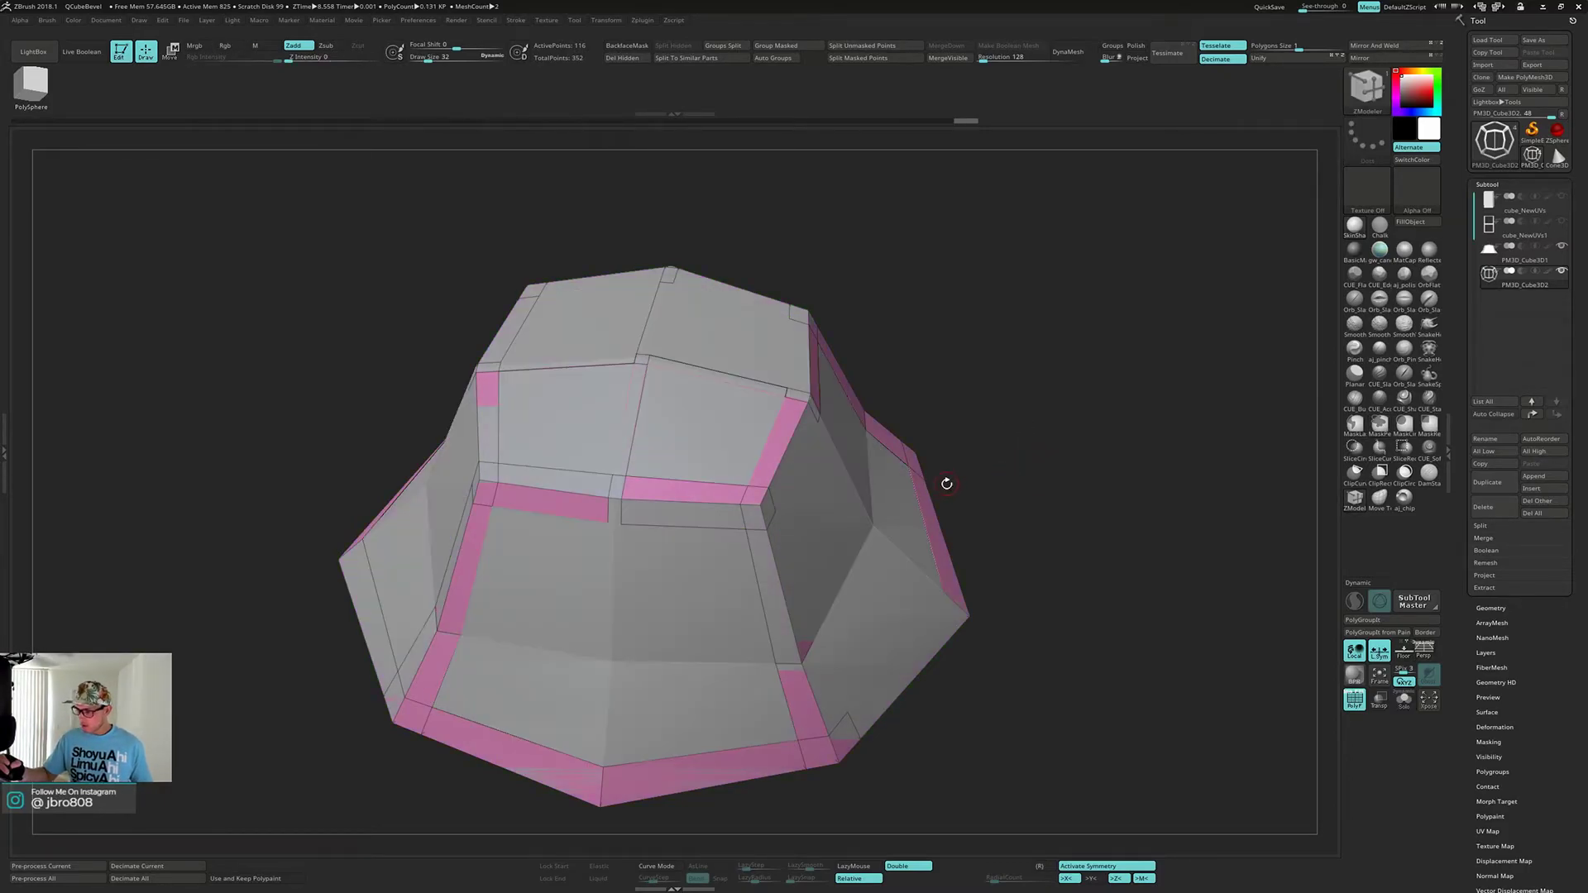
{"action": "left_click_drag", "start_coordinate": [925, 503], "coordinate": [928, 488]}
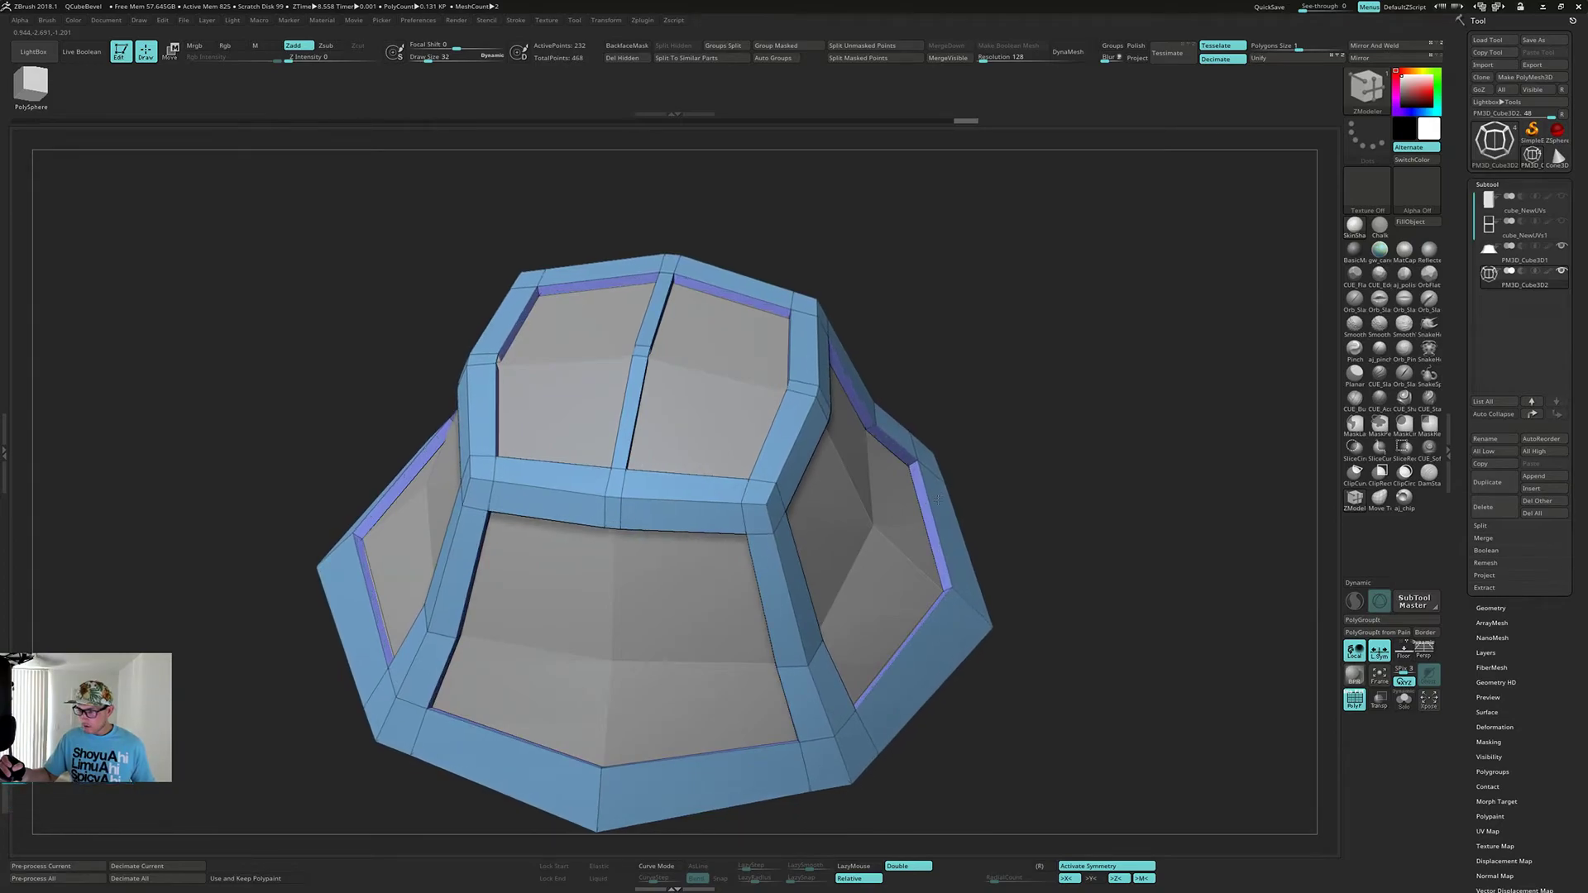
{"action": "key", "text": "ctrl+z"}
{"action": "left_click_drag", "start_coordinate": [905, 387], "coordinate": [996, 443]}
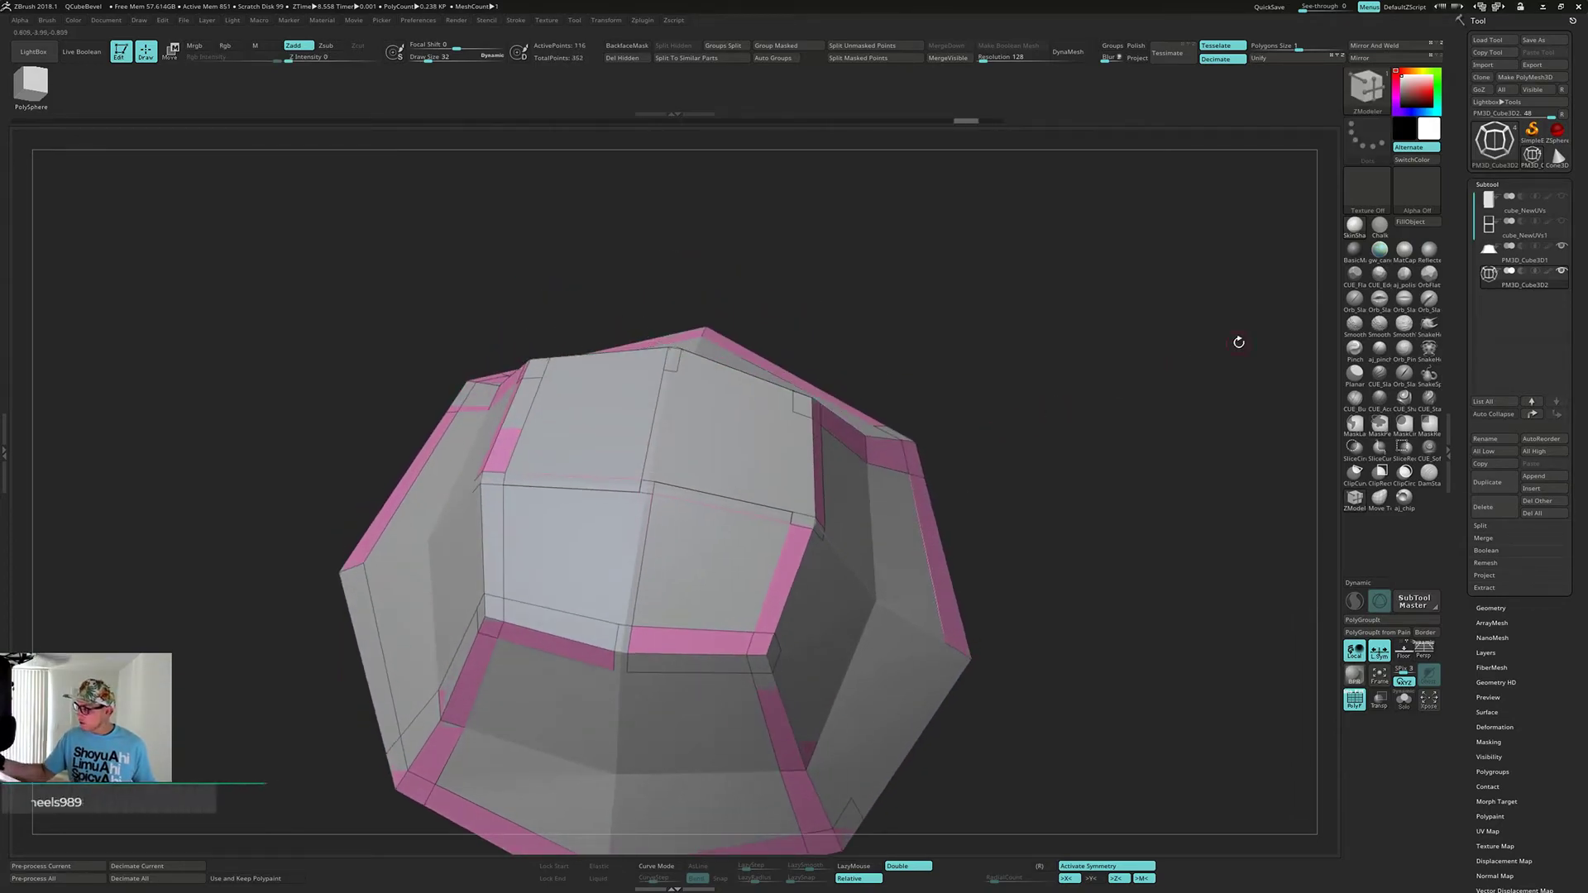
- Isolate the framework, try the Polygroup All QMesh extrusion again to inspect the thickness, and undo it
{"action": "key", "text": "shift+alt+s"}
{"action": "mouse_move", "coordinate": [1030, 559]}
{"action": "left_mouse_down"}
{"action": "mouse_move", "coordinate": [1051, 523]}
{"action": "mouse_move", "coordinate": [1031, 532]}
{"action": "left_mouse_up"}
{"action": "left_click_drag", "start_coordinate": [816, 470], "coordinate": [847, 435]}
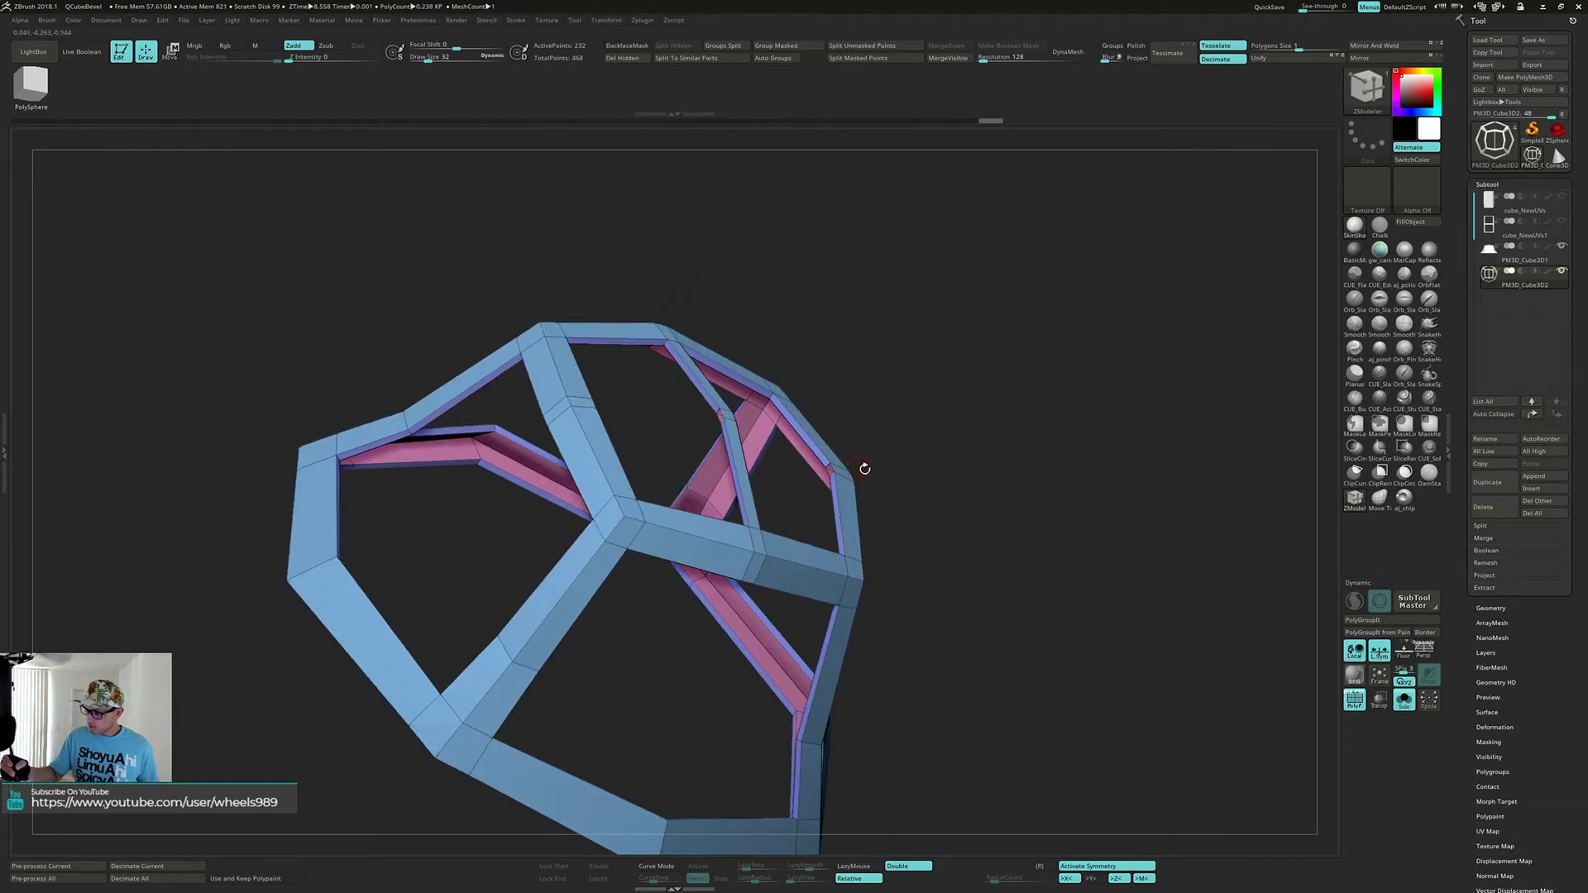
{"action": "key", "text": "ctrl+z"}
{"action": "left_click_drag", "start_coordinate": [960, 522], "coordinate": [915, 585]}
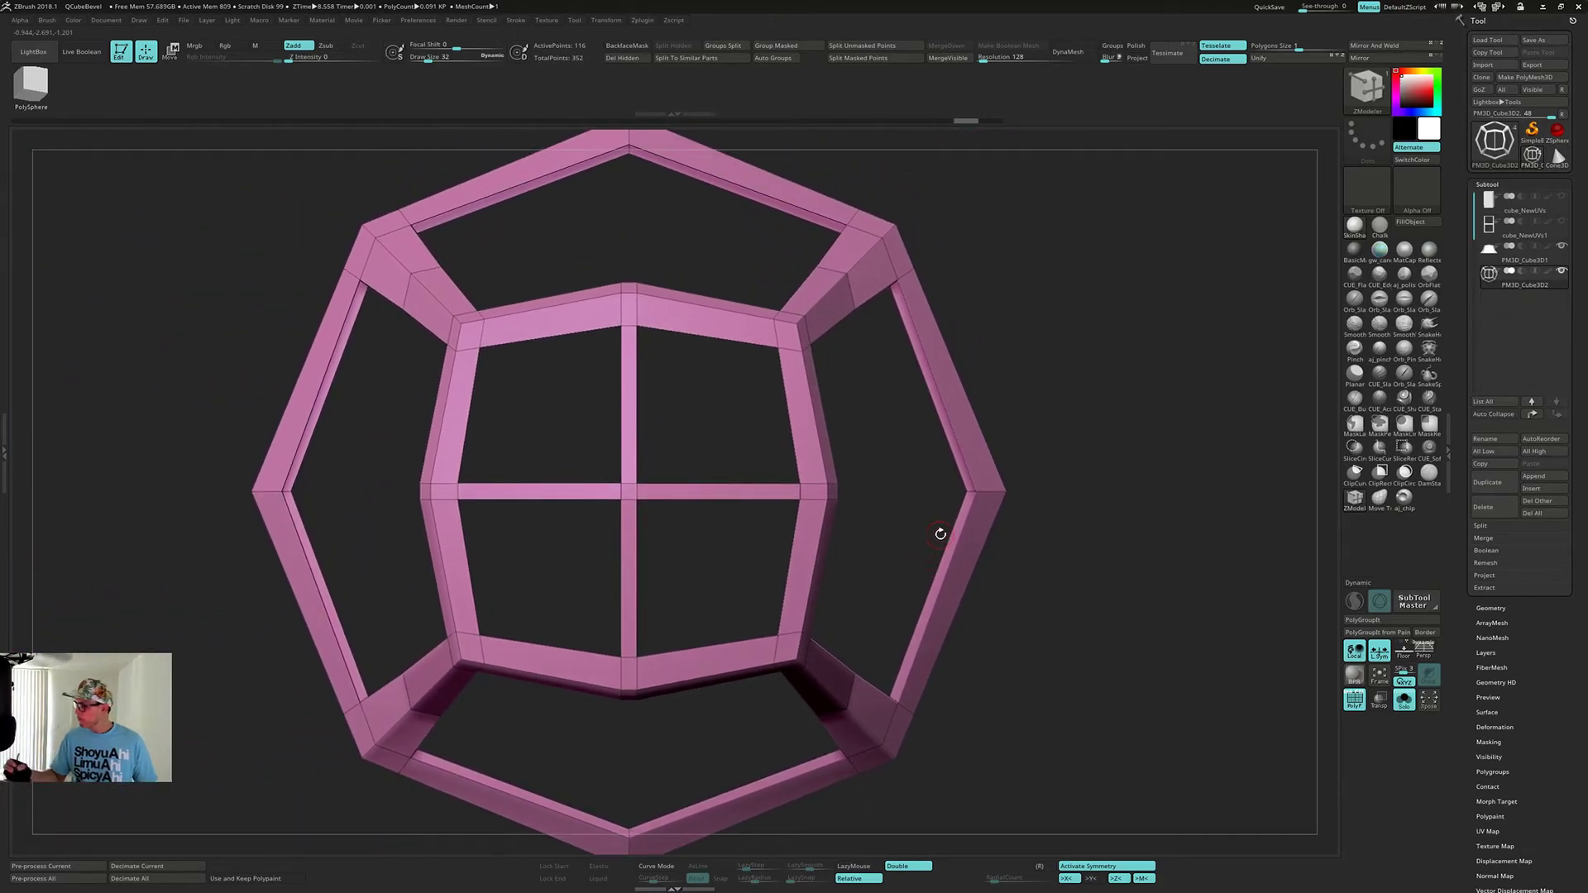
- Run the MeshIntegrity Fix Mesh operation on the roof framework
{"action": "left_click", "coordinate": [1487, 608]}
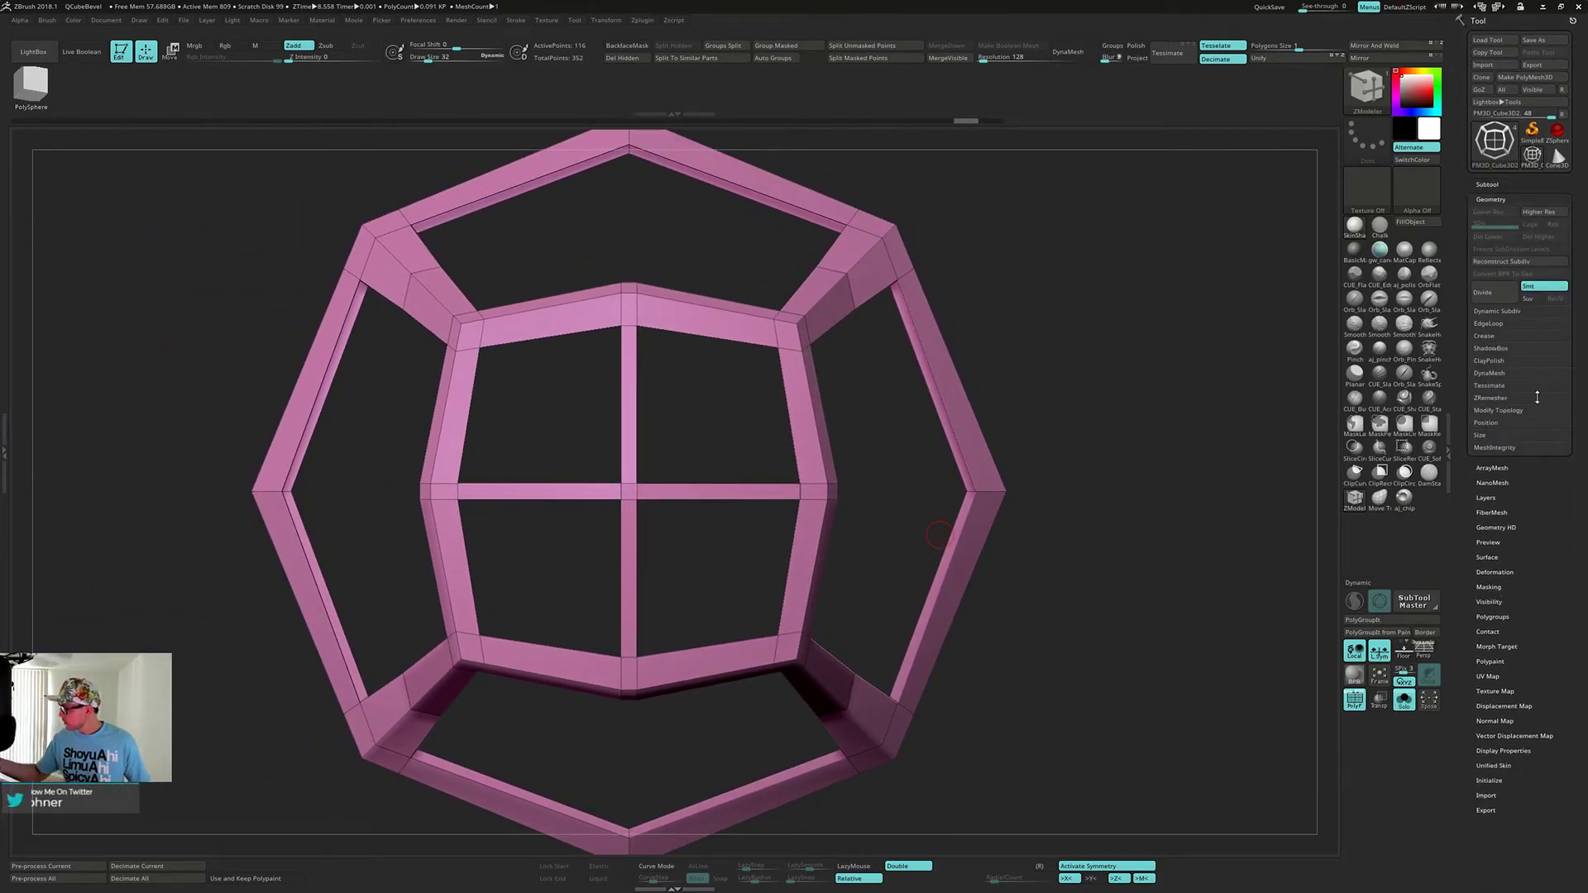
{"action": "left_click", "coordinate": [1506, 448]}
{"action": "left_click", "coordinate": [1535, 460]}
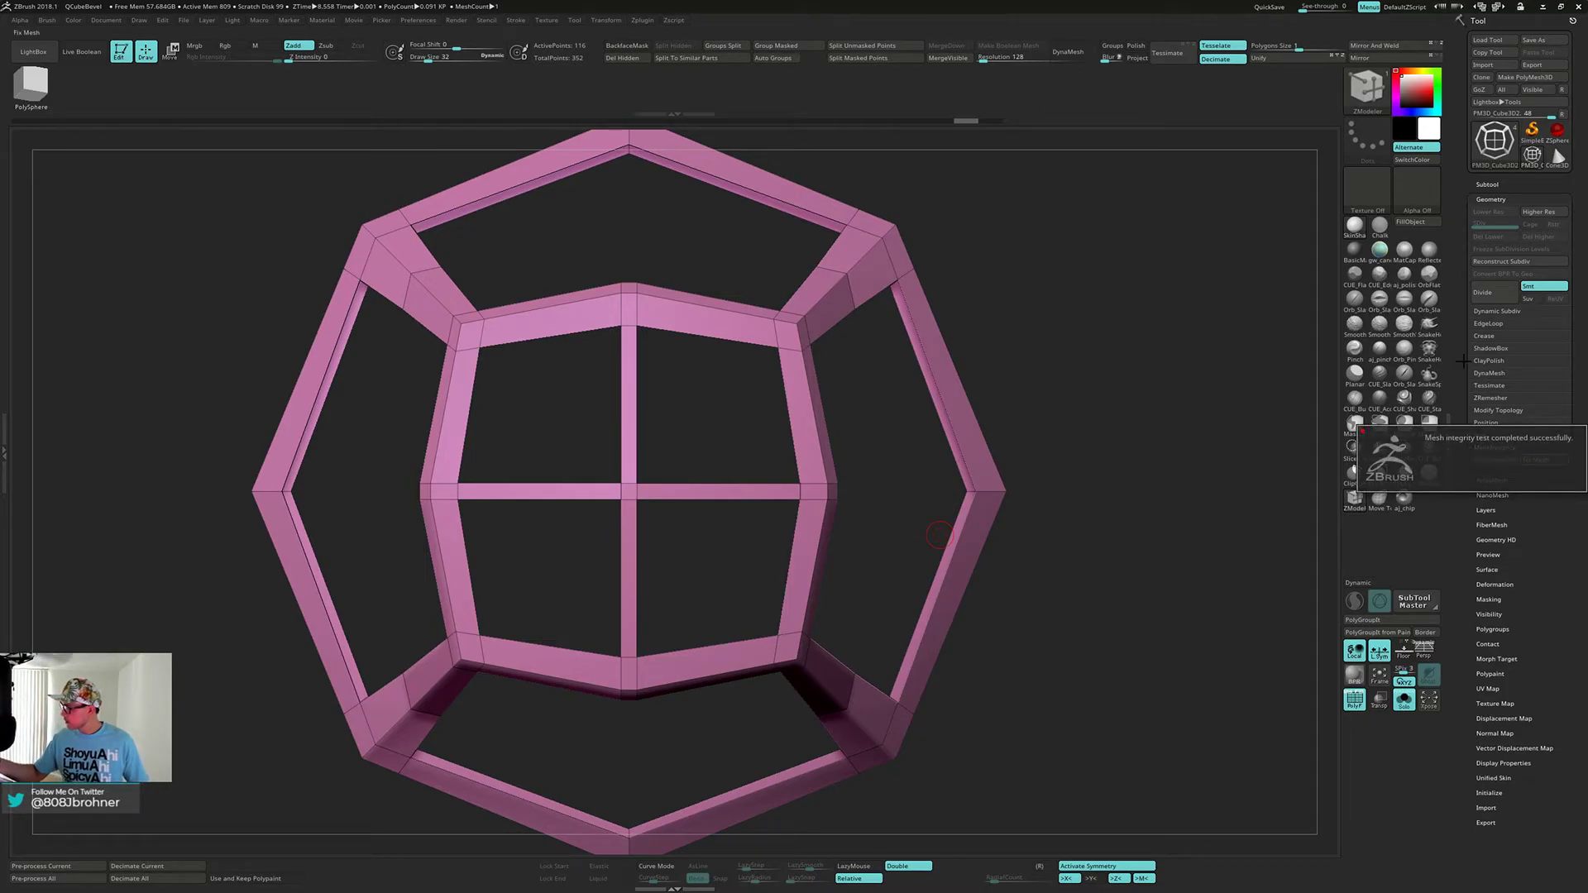
- Weld the framework's points and clear the horizontal cross bars from the roof opening, keeping the vertical bar
{"action": "left_click", "coordinate": [1498, 411]}
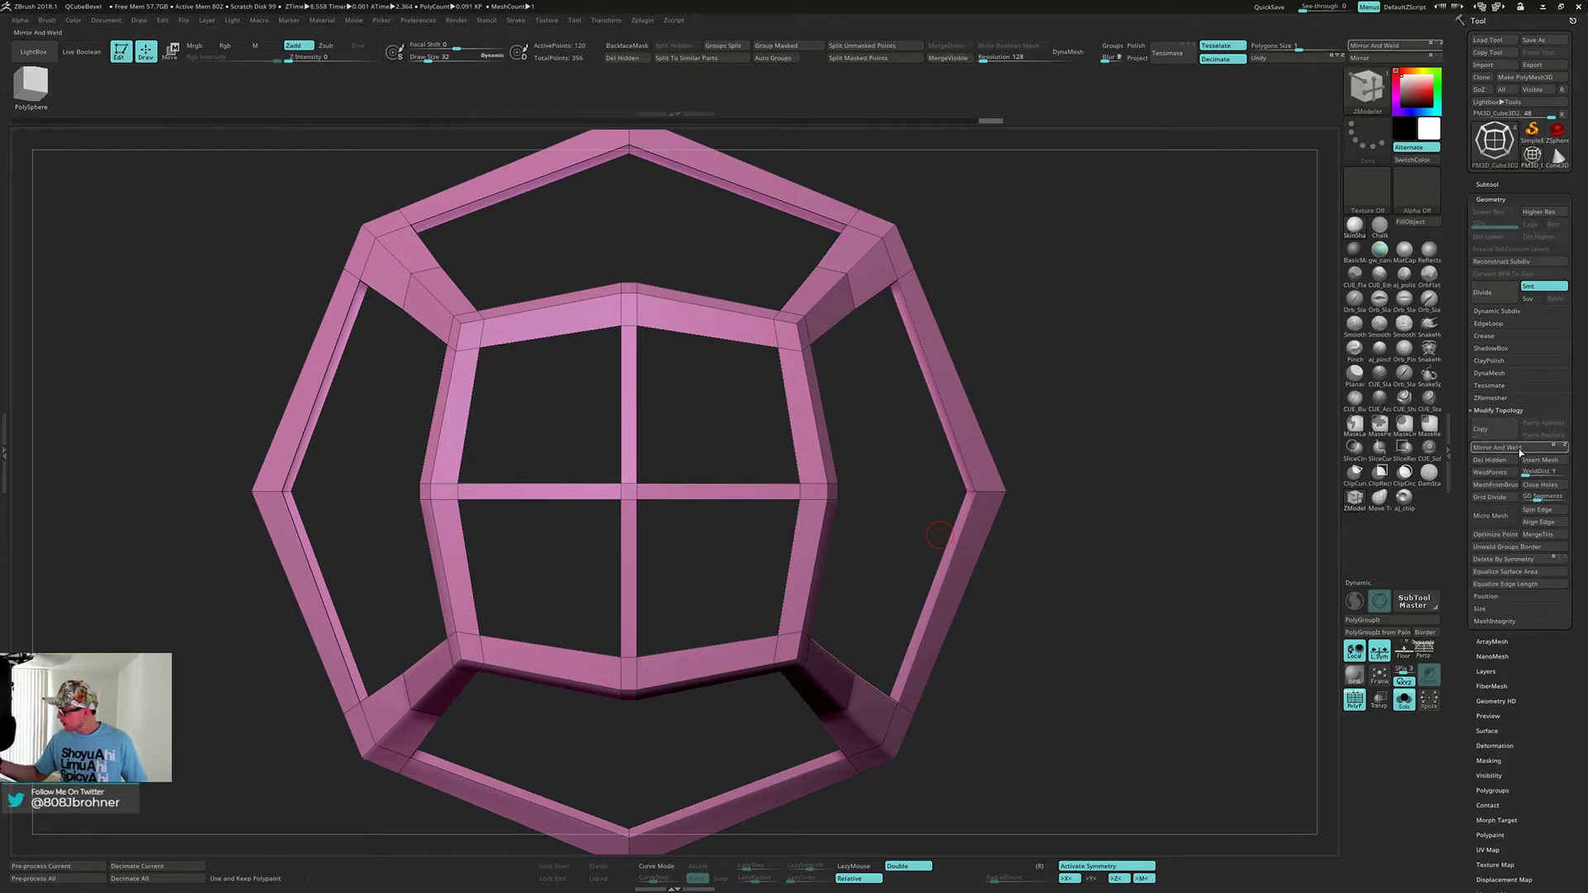
{"action": "left_click", "coordinate": [1509, 470]}
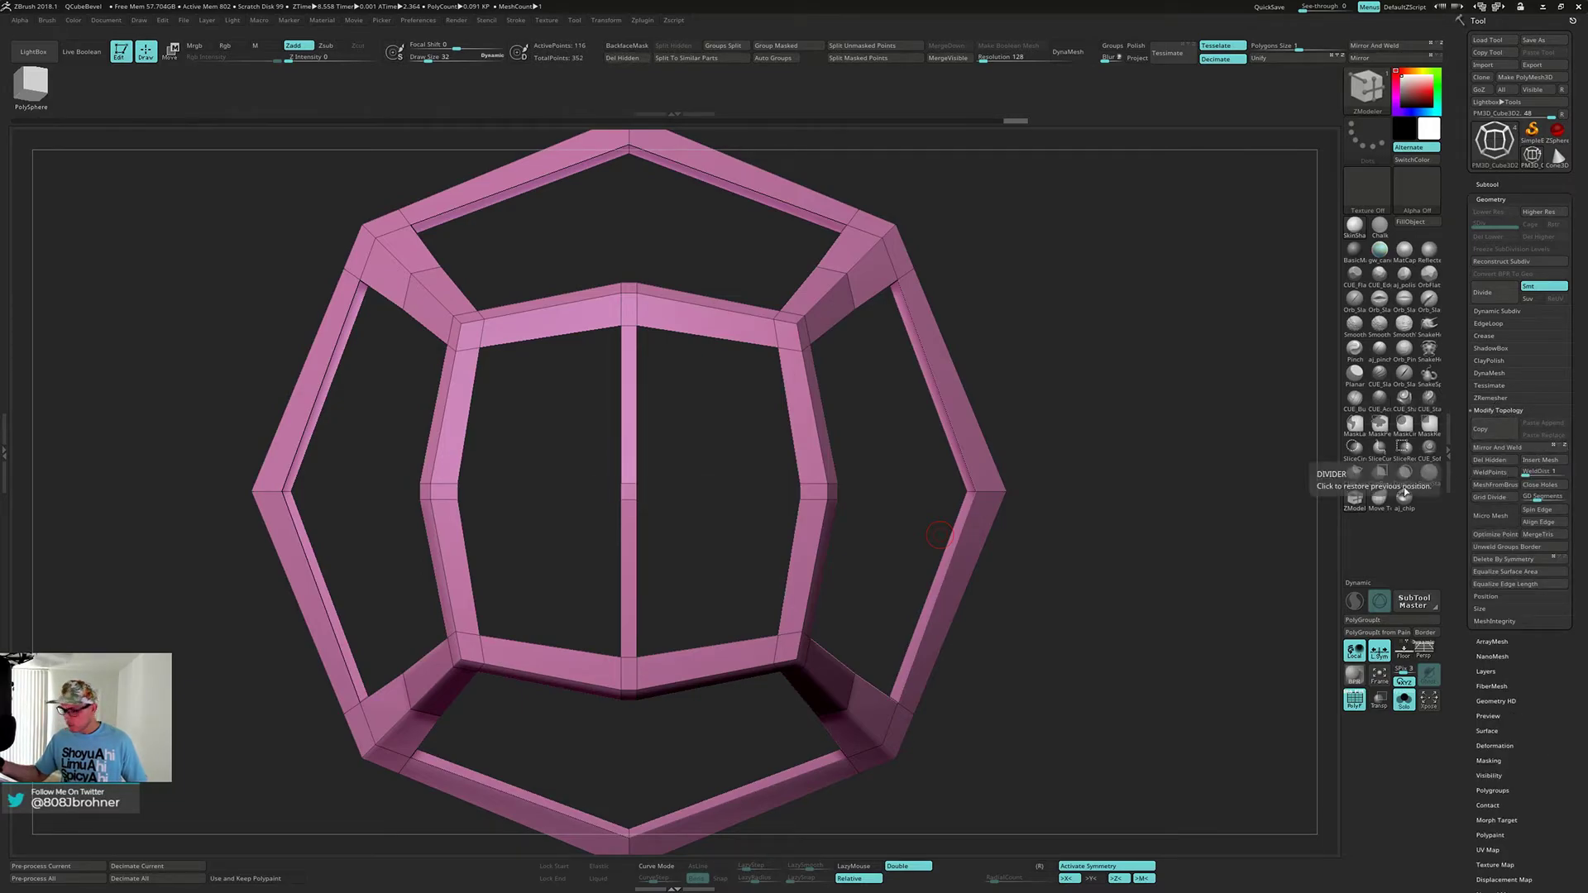
{"action": "left_click_drag", "start_coordinate": [1106, 557], "coordinate": [1099, 566]}
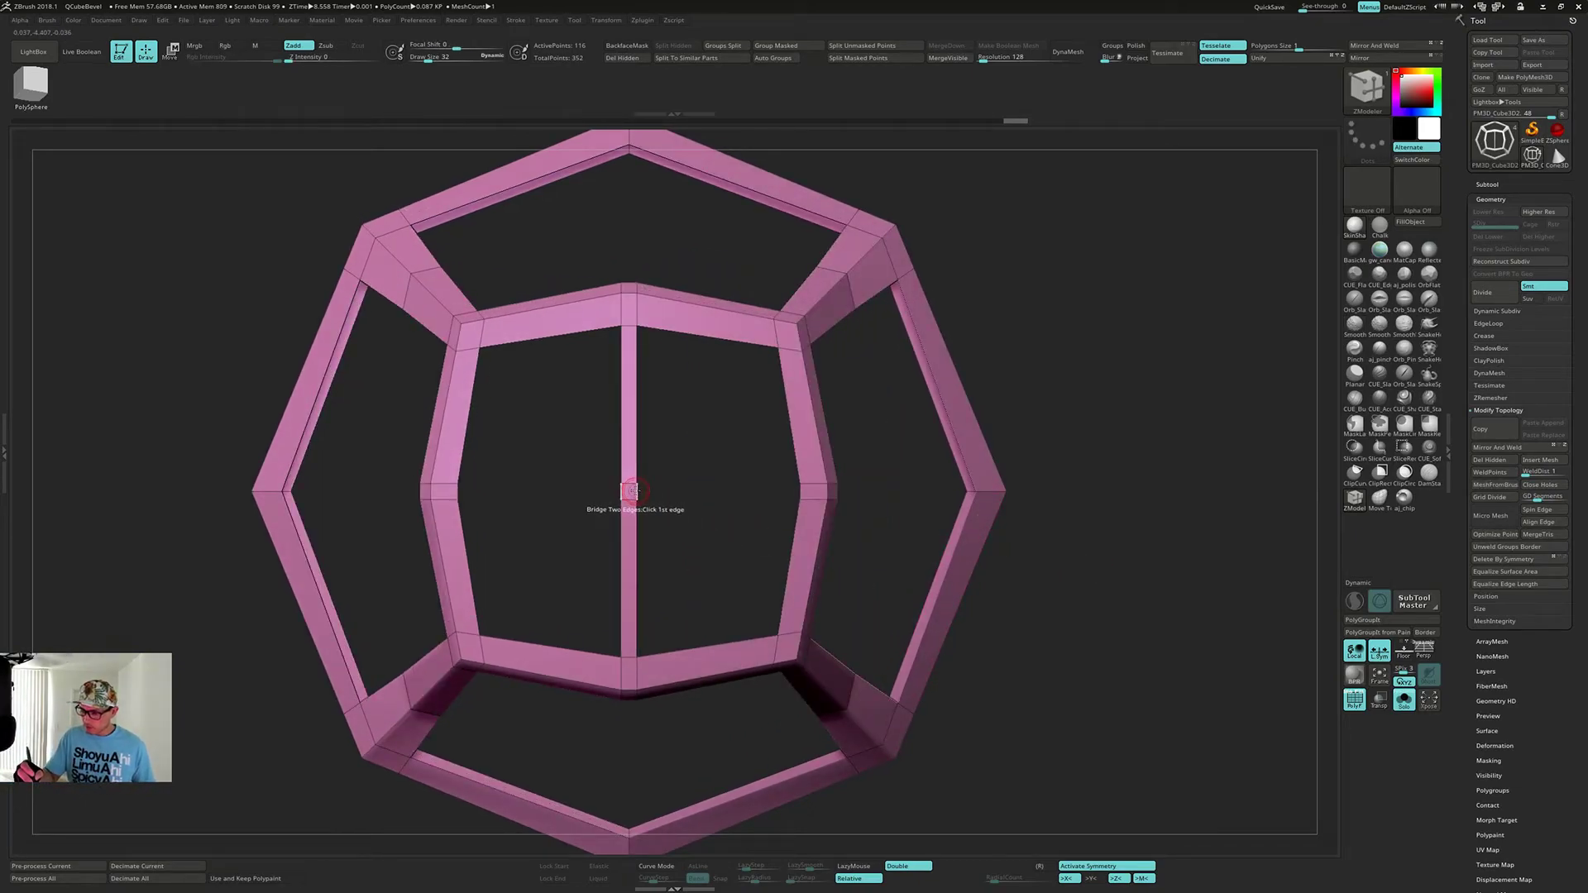
- Try re-bridging the flat horizontal cross bars, undo them, and extrude the whole framework to give it thickness
{"action": "left_click", "coordinate": [800, 491]}
{"action": "mouse_move", "coordinate": [781, 413]}
{"action": "left_mouse_down"}
{"action": "mouse_move", "coordinate": [780, 463]}
{"action": "mouse_move", "coordinate": [778, 404]}
{"action": "left_mouse_up"}
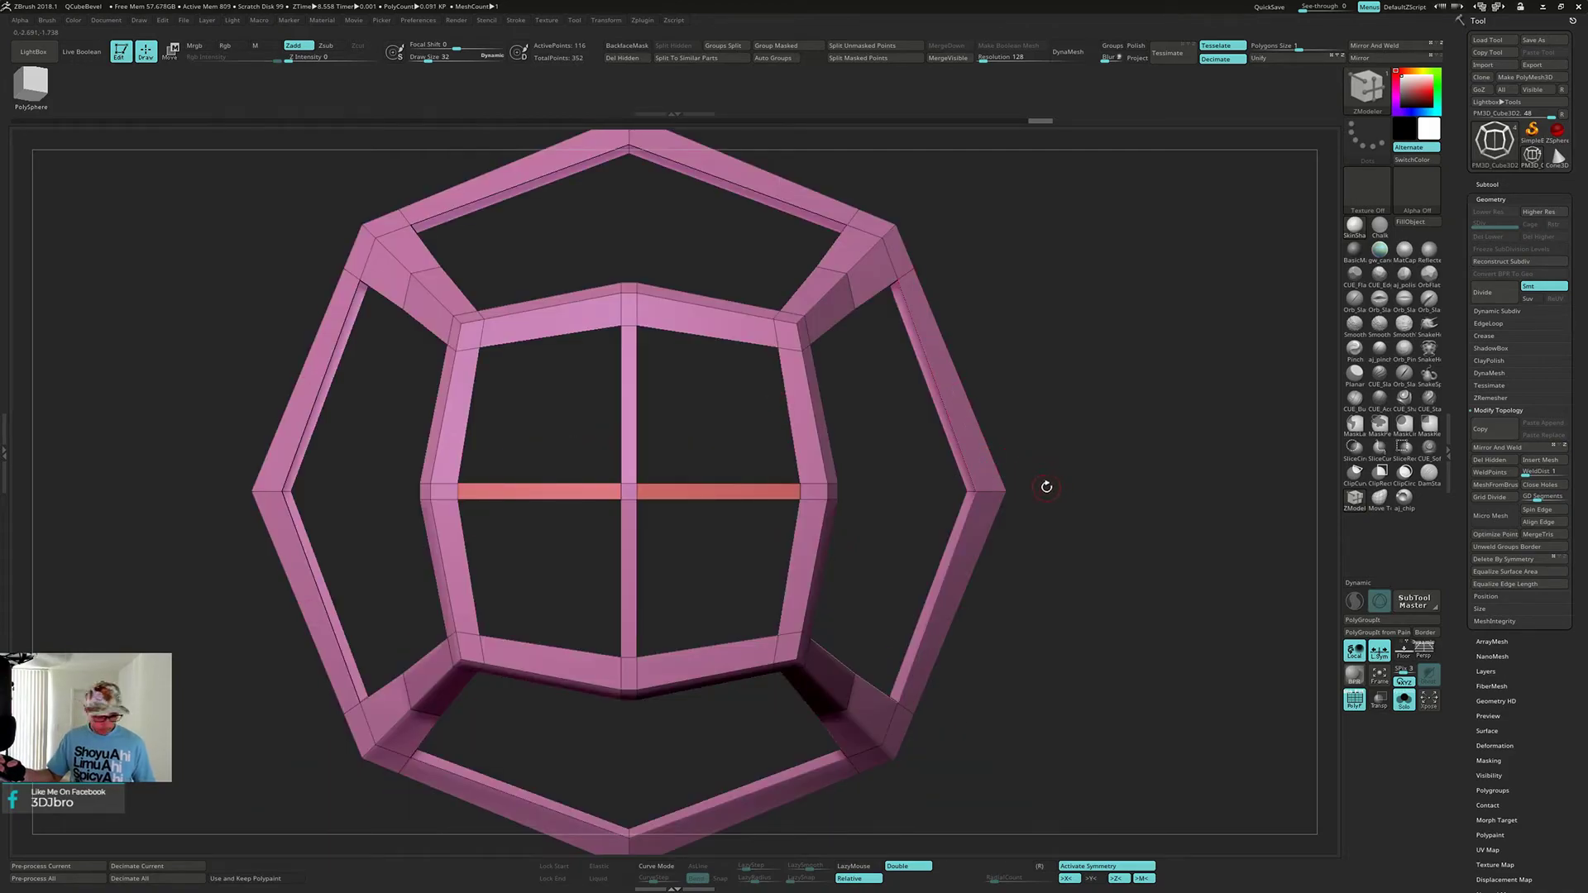
{"action": "left_click_drag", "start_coordinate": [1053, 542], "coordinate": [1055, 458]}
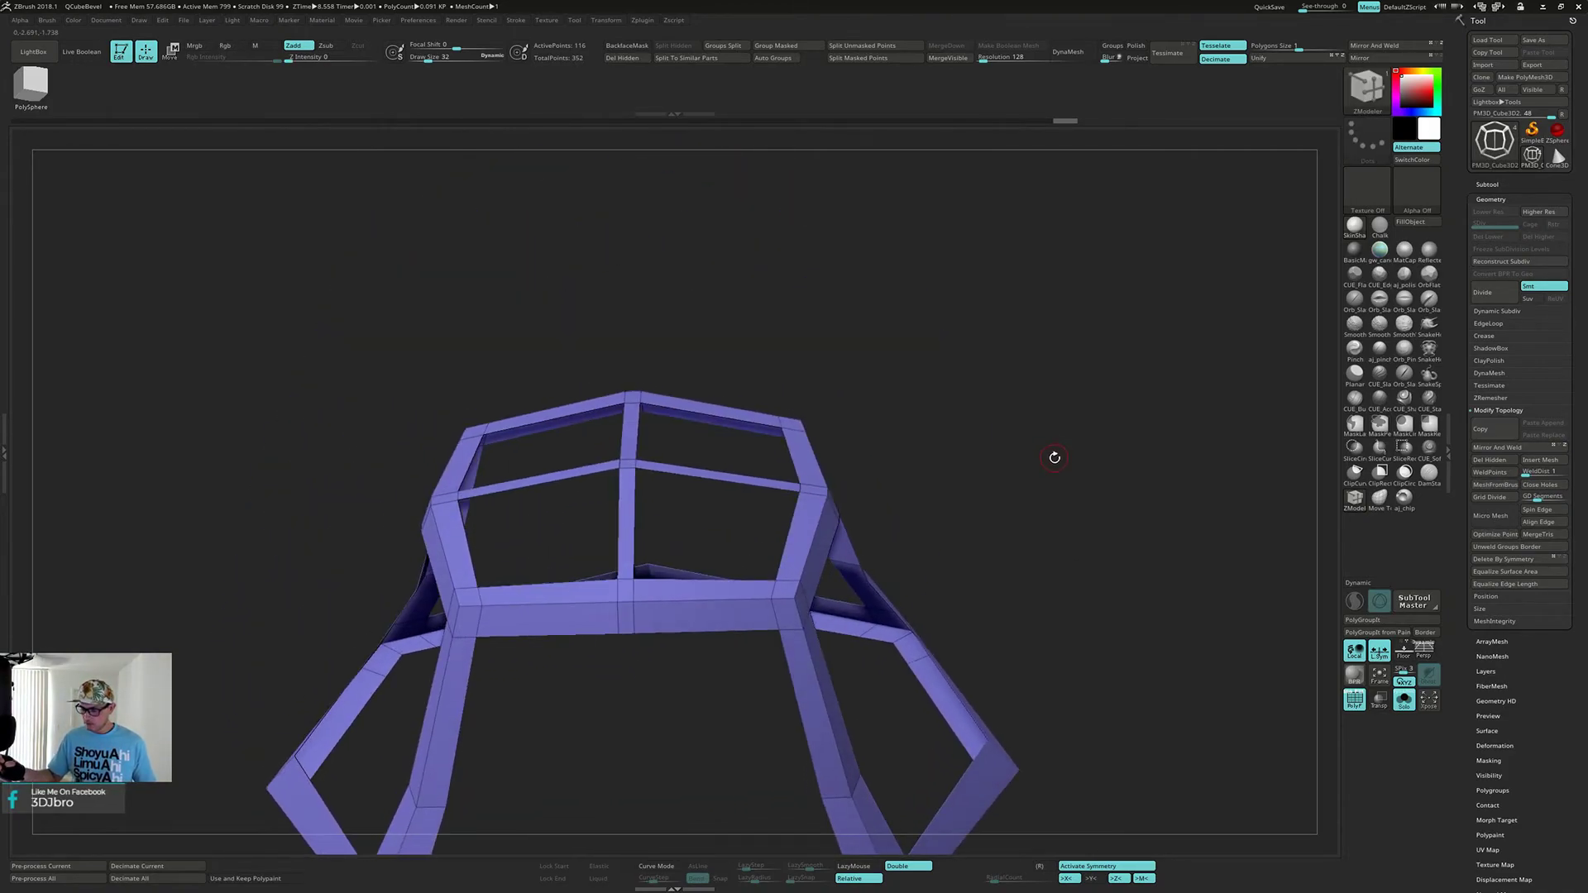
{"action": "left_click_drag", "start_coordinate": [809, 472], "coordinate": [815, 455]}
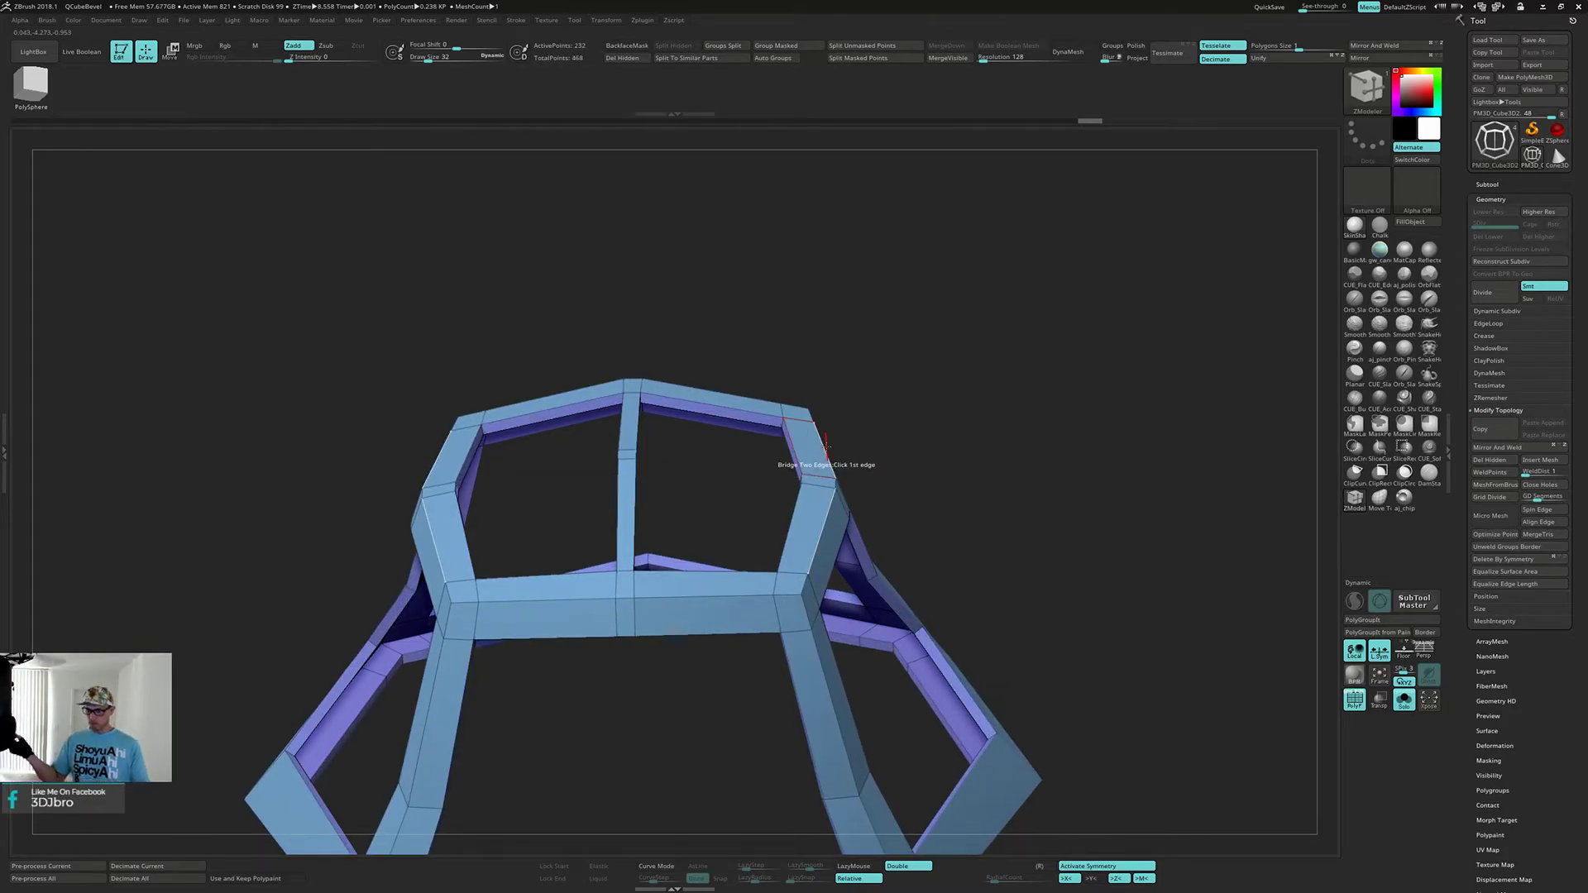
- Set the ZModeler edge action to Bridge with the Two Holes target
{"action": "left_click_drag", "start_coordinate": [1128, 546], "coordinate": [1070, 631]}
{"action": "left_click_drag", "start_coordinate": [670, 522], "coordinate": [408, 426]}
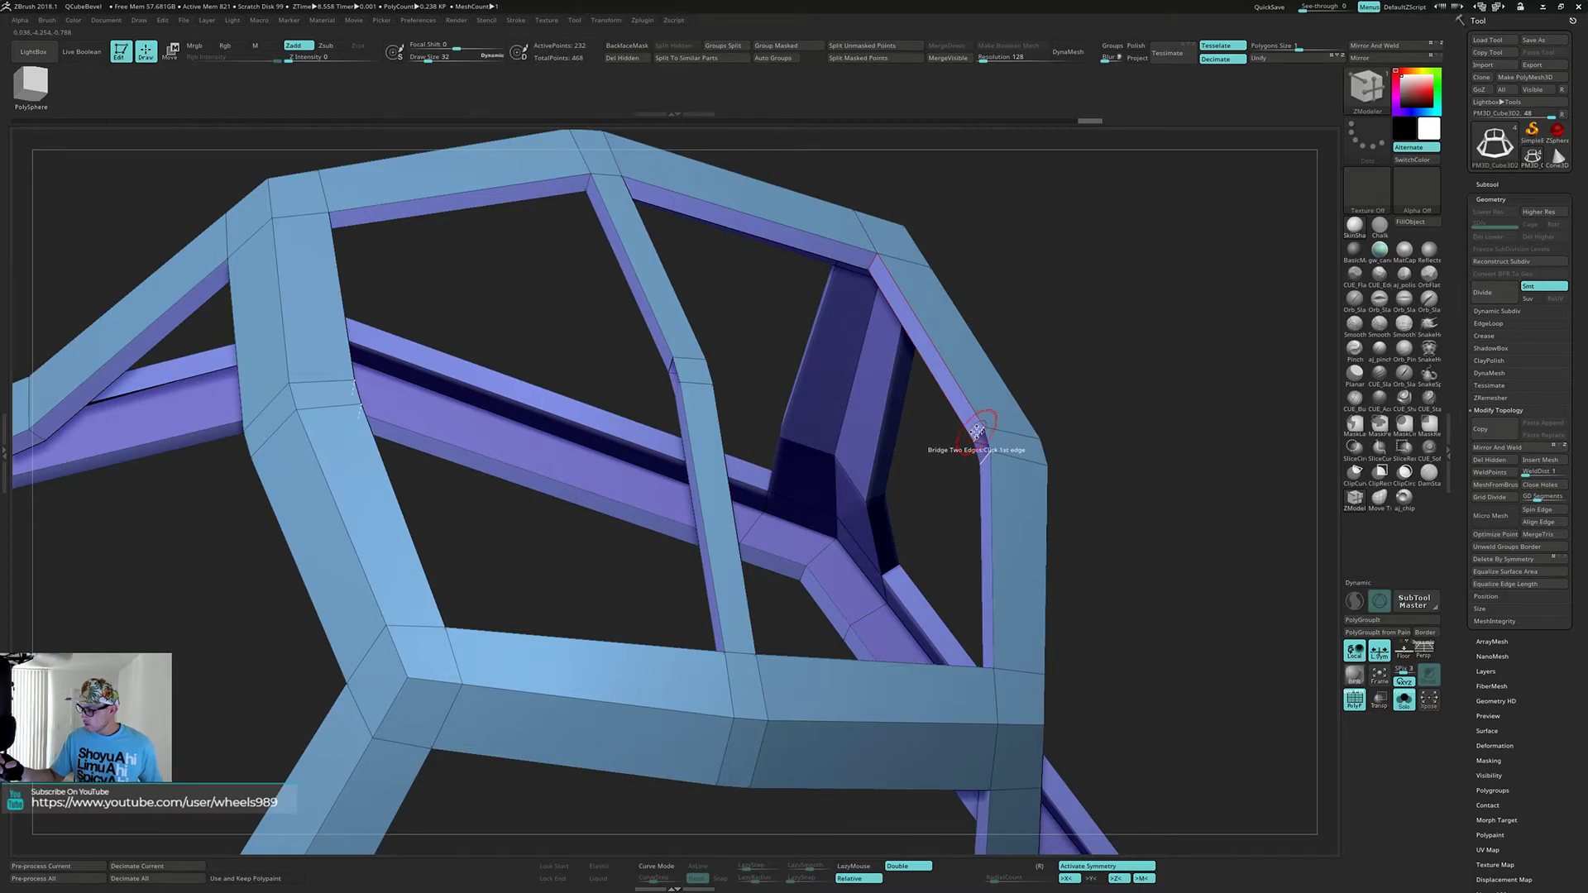
{"action": "key", "text": "space"}
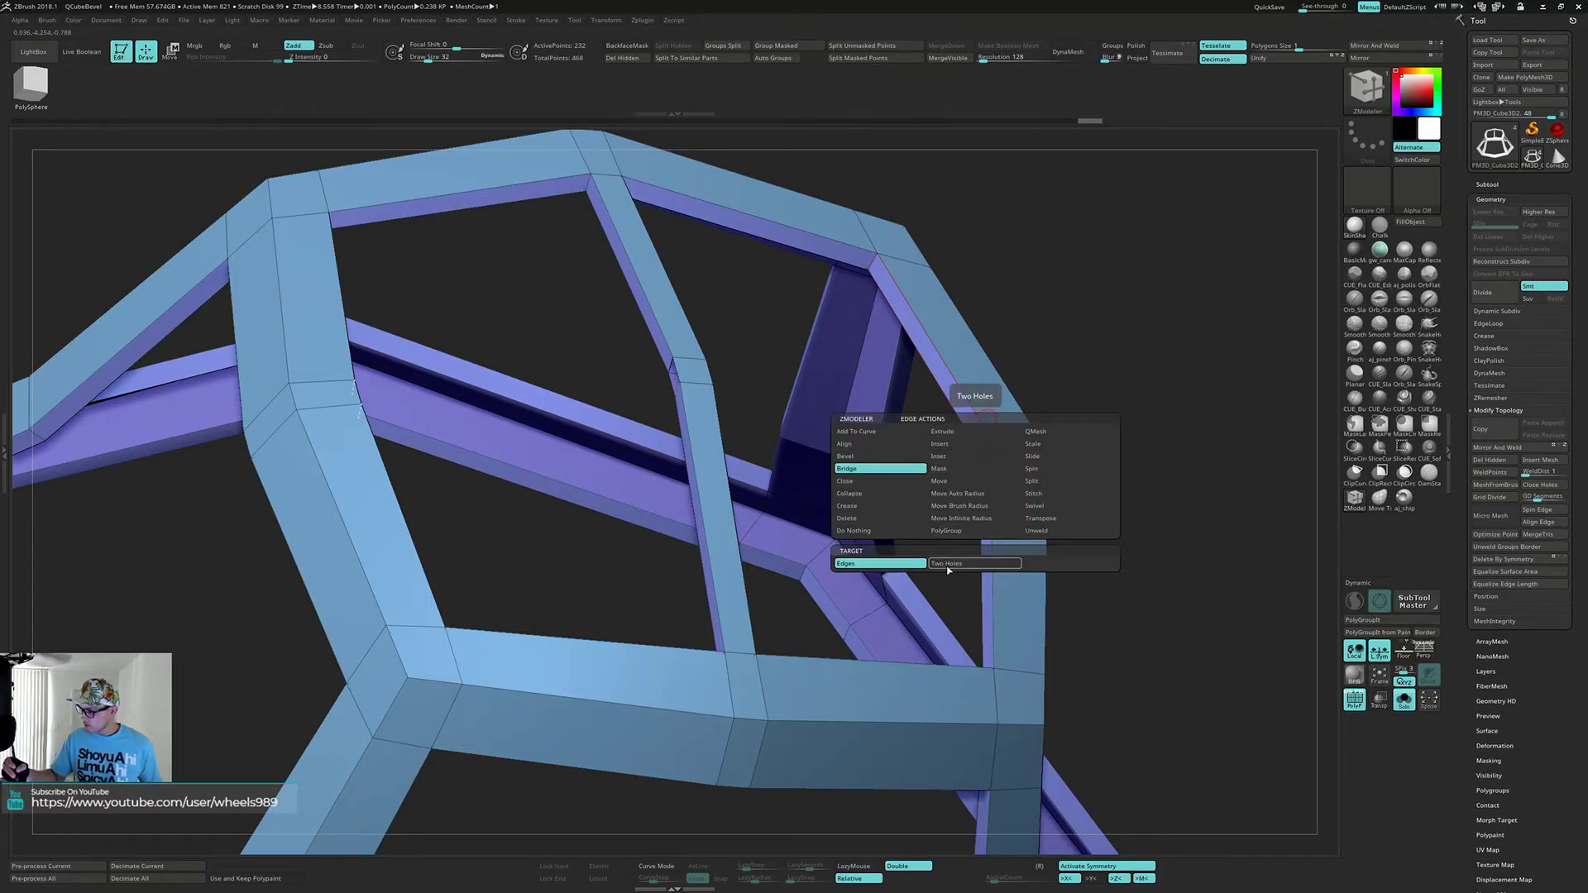
{"action": "left_click", "coordinate": [948, 567]}
{"action": "left_click_drag", "start_coordinate": [964, 439], "coordinate": [827, 394]}
{"action": "left_click", "coordinate": [729, 364]}
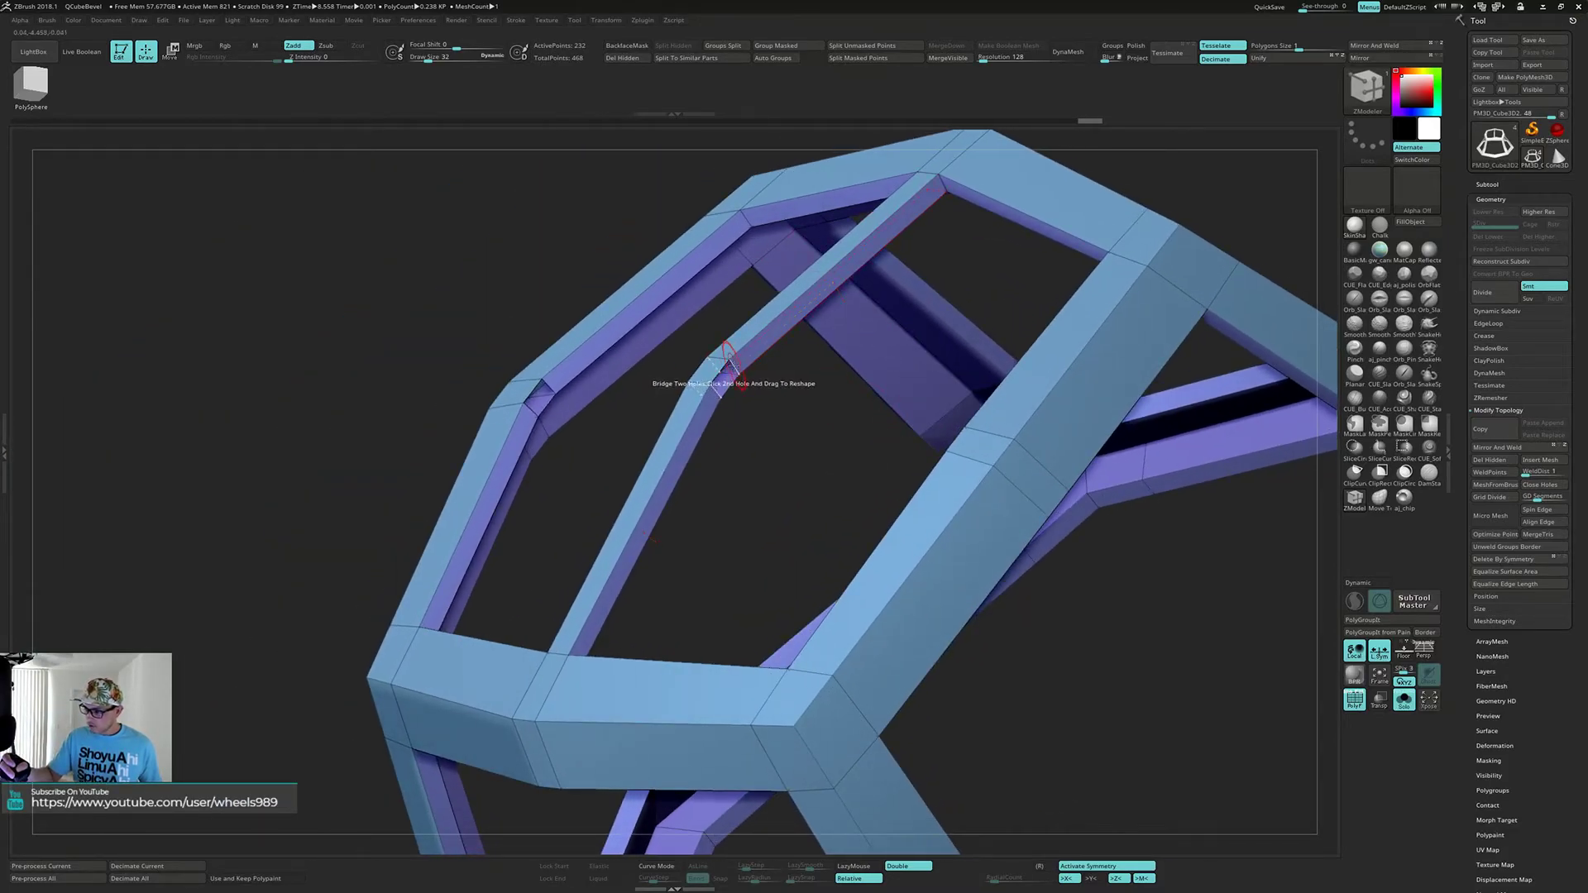
{"action": "left_click", "coordinate": [735, 367]}
{"action": "key", "text": "ctrl+z"}
- Bridge the hole in the roof opening's side rail to the central bar's hole, forming solid horizontal cross bars on both sides
{"action": "left_click_drag", "start_coordinate": [787, 450], "coordinate": [805, 461]}
{"action": "left_click_drag", "start_coordinate": [1026, 447], "coordinate": [732, 398]}
{"action": "left_click", "coordinate": [1035, 446]}
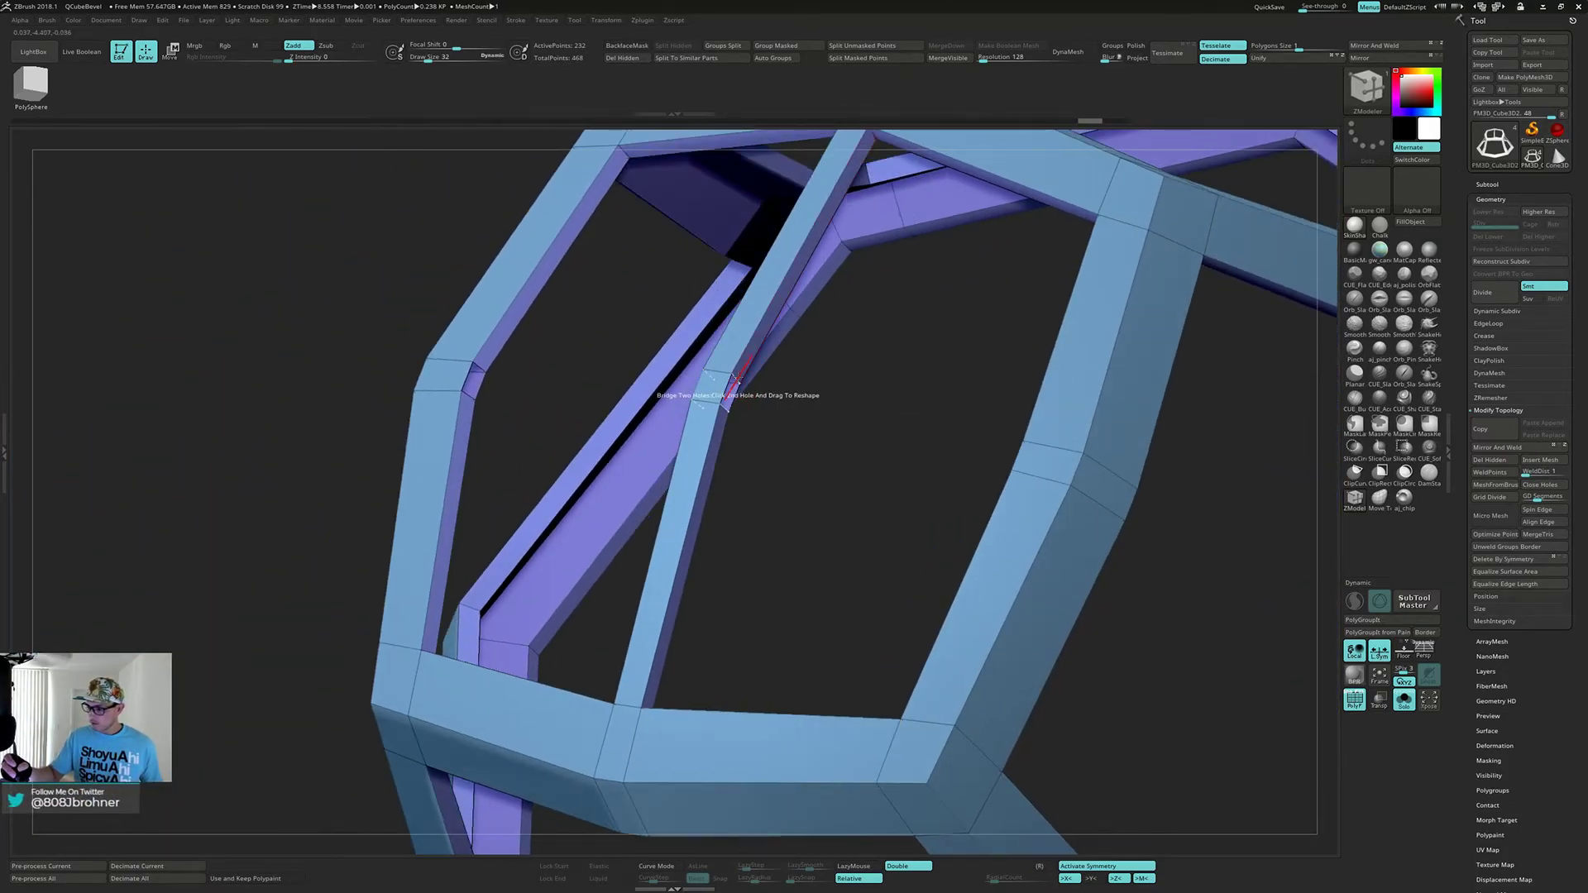
{"action": "left_click", "coordinate": [738, 377]}
- Set the ZModeler edge action to Insert for editing the new cross bars' edge loops
{"action": "left_click_drag", "start_coordinate": [786, 494], "coordinate": [984, 600]}
{"action": "key", "text": "space"}
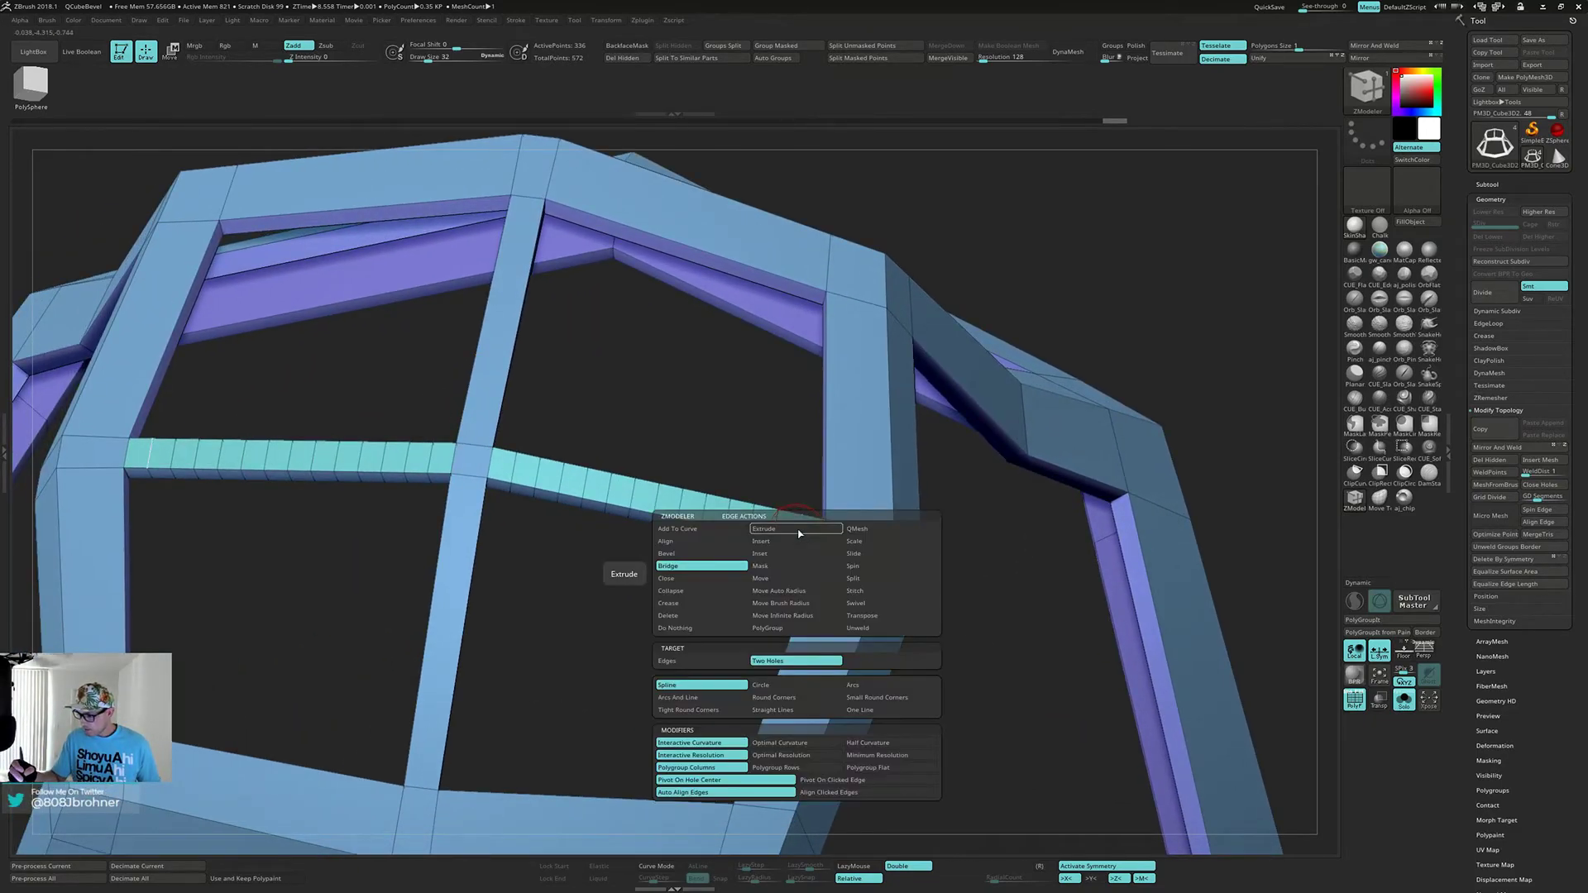
{"action": "left_click", "coordinate": [777, 544]}
{"action": "left_click", "coordinate": [801, 527], "text": "alt"}
{"action": "left_click", "coordinate": [776, 522], "text": "alt"}
{"action": "left_click", "coordinate": [754, 517], "text": "alt"}
{"action": "key", "text": "ctrl+z"}
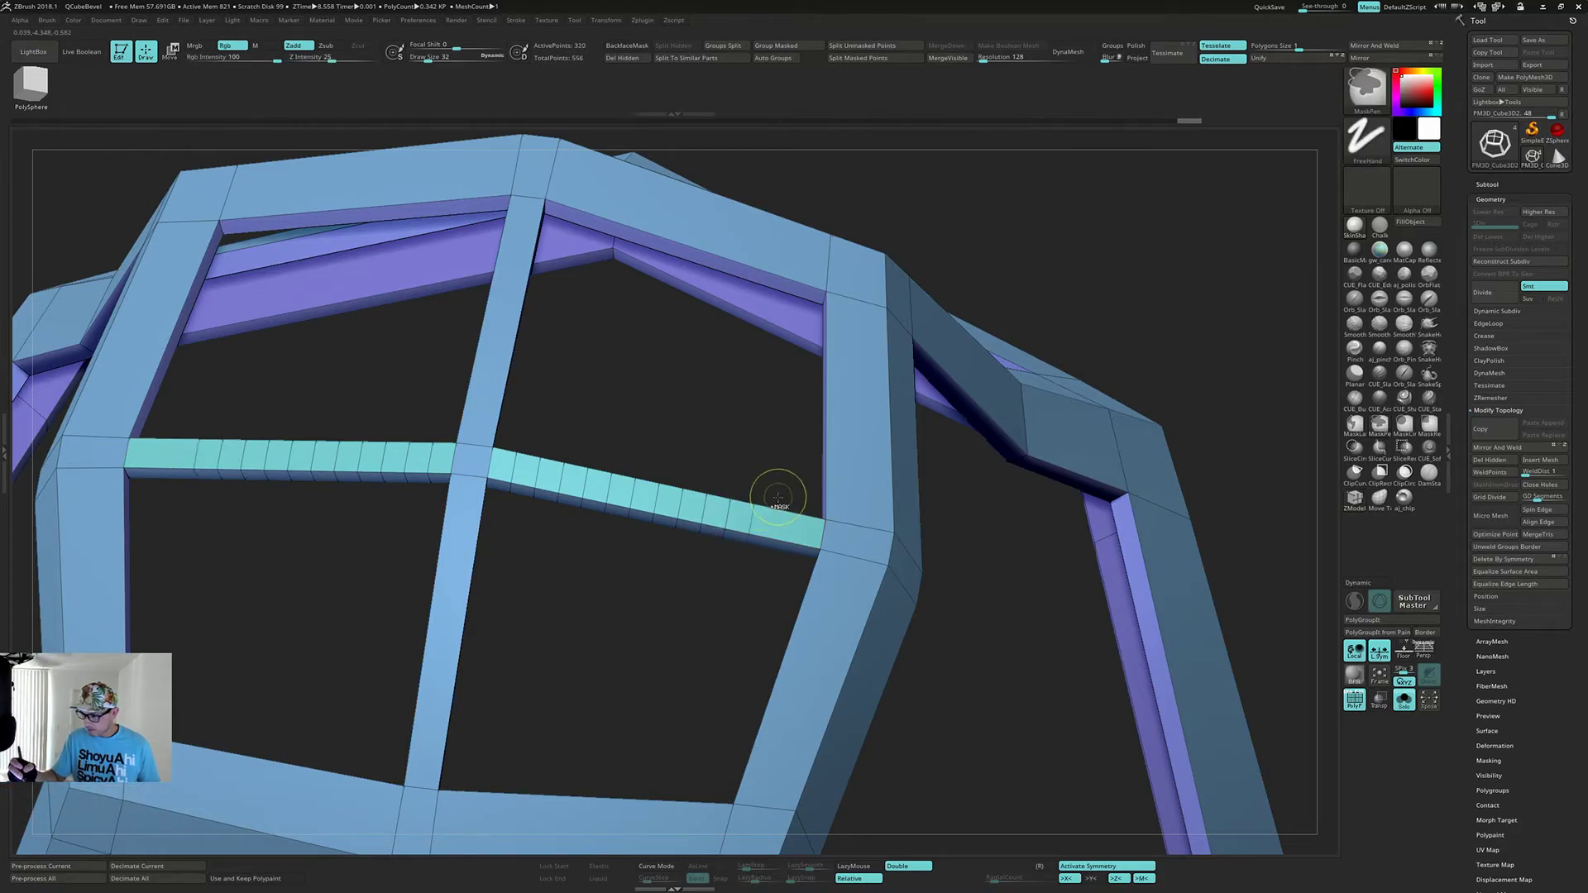
{"action": "key", "text": "ctrl+z"}
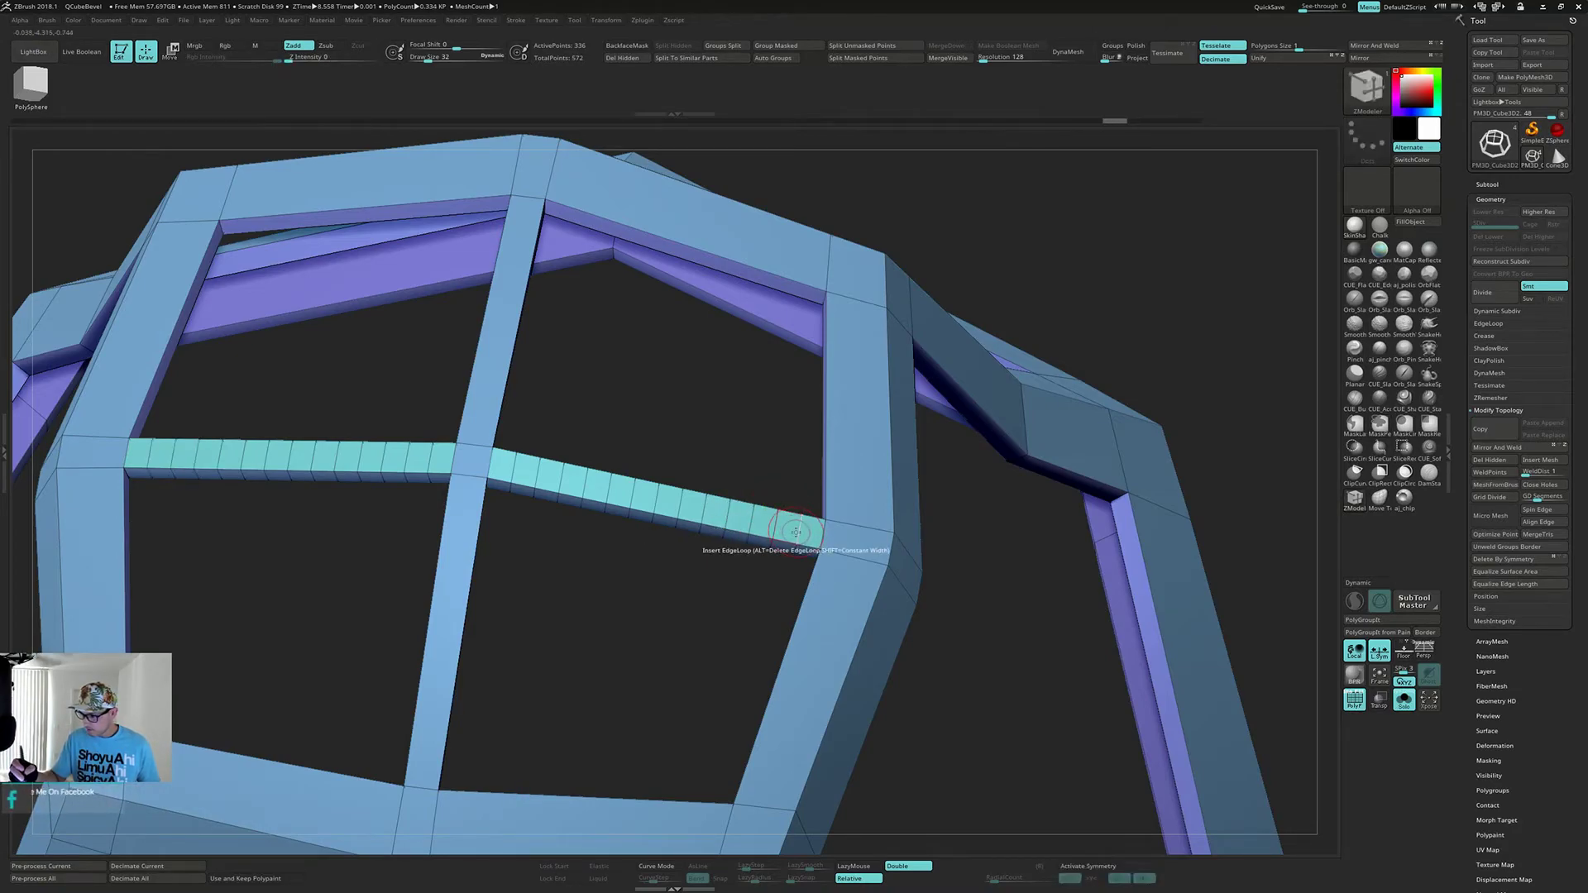
- Delete the extra edge loops along the horizontal cross bars, turning symmetry on to clear both sides together
{"action": "left_click", "coordinate": [799, 530], "text": "alt"}
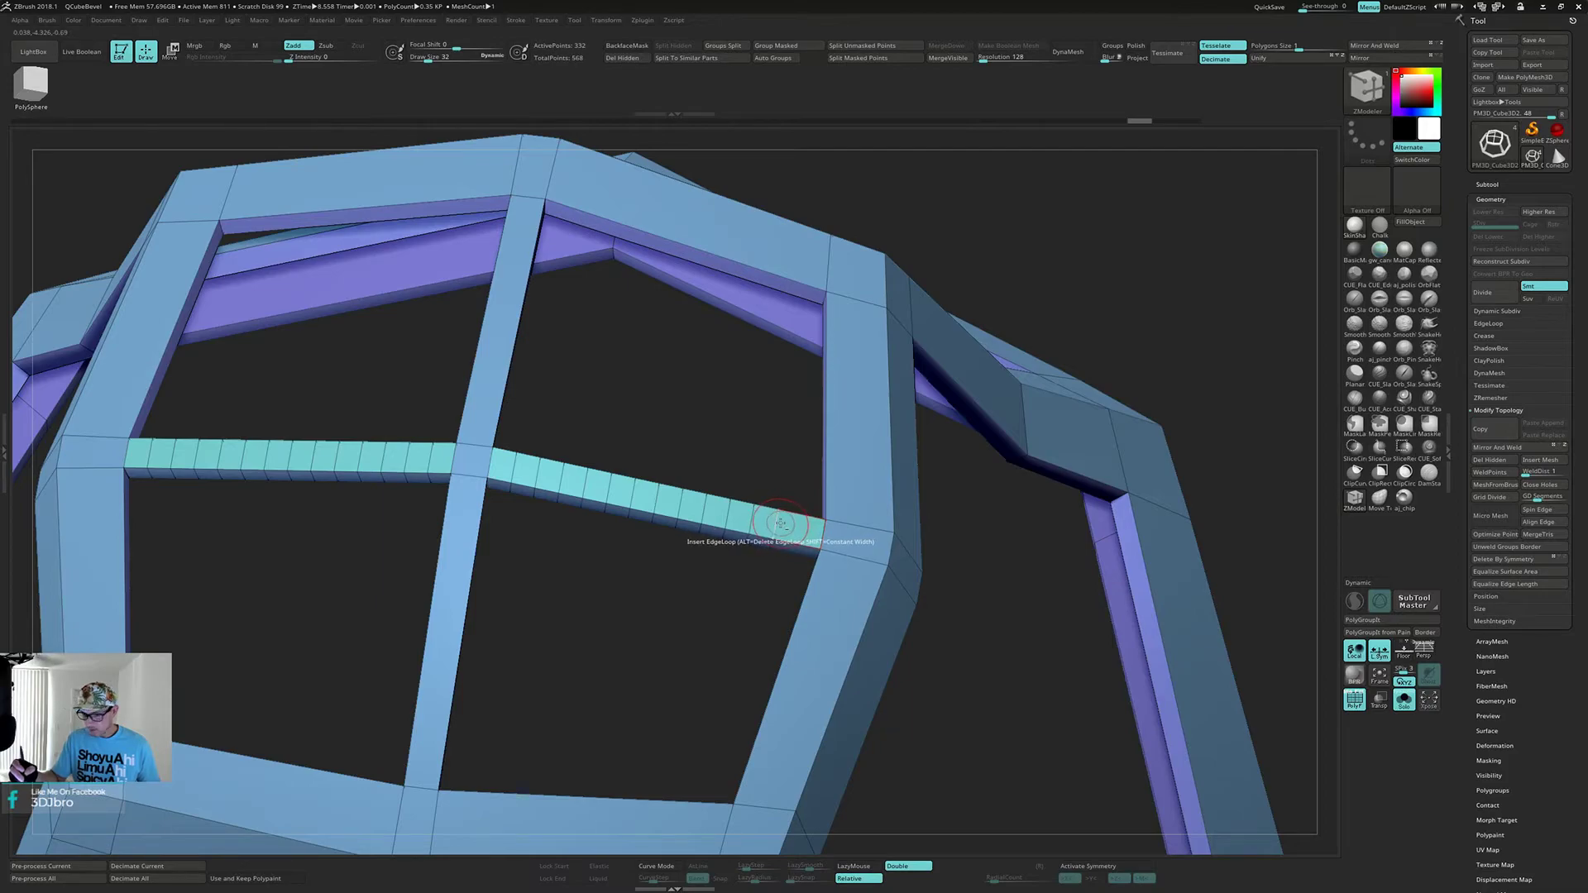
{"action": "key", "text": "x"}
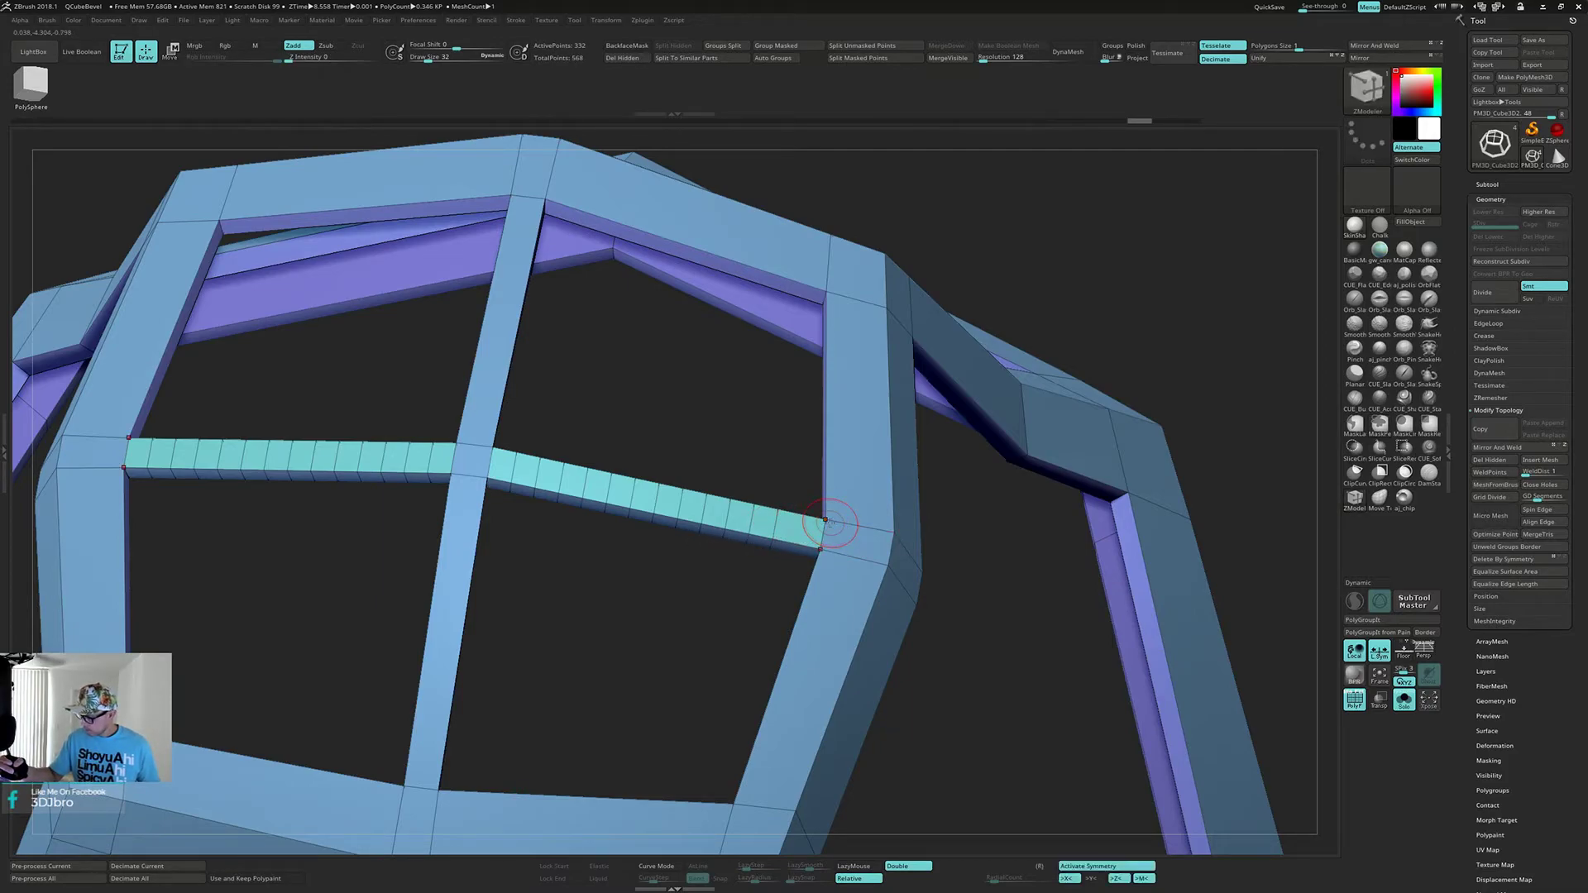
{"action": "left_click", "coordinate": [774, 523], "text": "alt"}
{"action": "left_click", "coordinate": [752, 519], "text": "alt"}
{"action": "left_click", "coordinate": [728, 513], "text": "alt"}
{"action": "left_click", "coordinate": [703, 507], "text": "alt"}
{"action": "left_click", "coordinate": [679, 503], "text": "alt"}
{"action": "left_click", "coordinate": [656, 498], "text": "alt"}
{"action": "left_click", "coordinate": [632, 494], "text": "alt"}
{"action": "left_click", "coordinate": [585, 484], "text": "alt"}
{"action": "left_click", "coordinate": [561, 479], "text": "alt"}
{"action": "left_click", "coordinate": [537, 475], "text": "alt"}
{"action": "left_click", "coordinate": [513, 470], "text": "alt"}
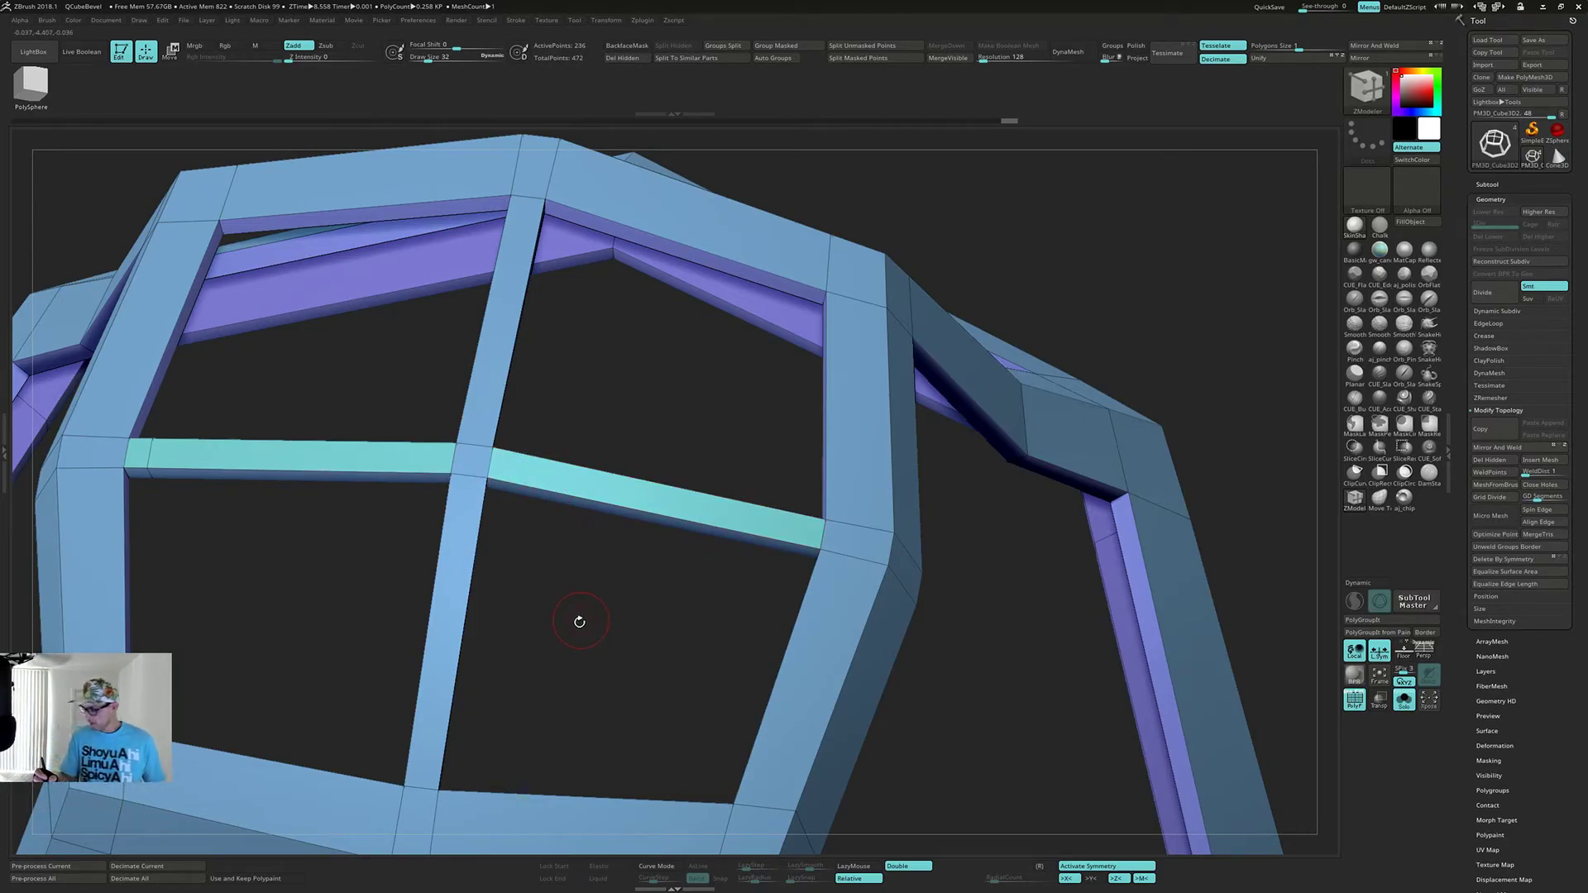
- Turn symmetry off and delete the leftover edge loop near the outer end of the opposite cross bar
{"action": "left_click_drag", "start_coordinate": [580, 622], "coordinate": [613, 606], "text": "alt"}
{"action": "key", "text": "shift+s"}
{"action": "key", "text": "shift+s"}
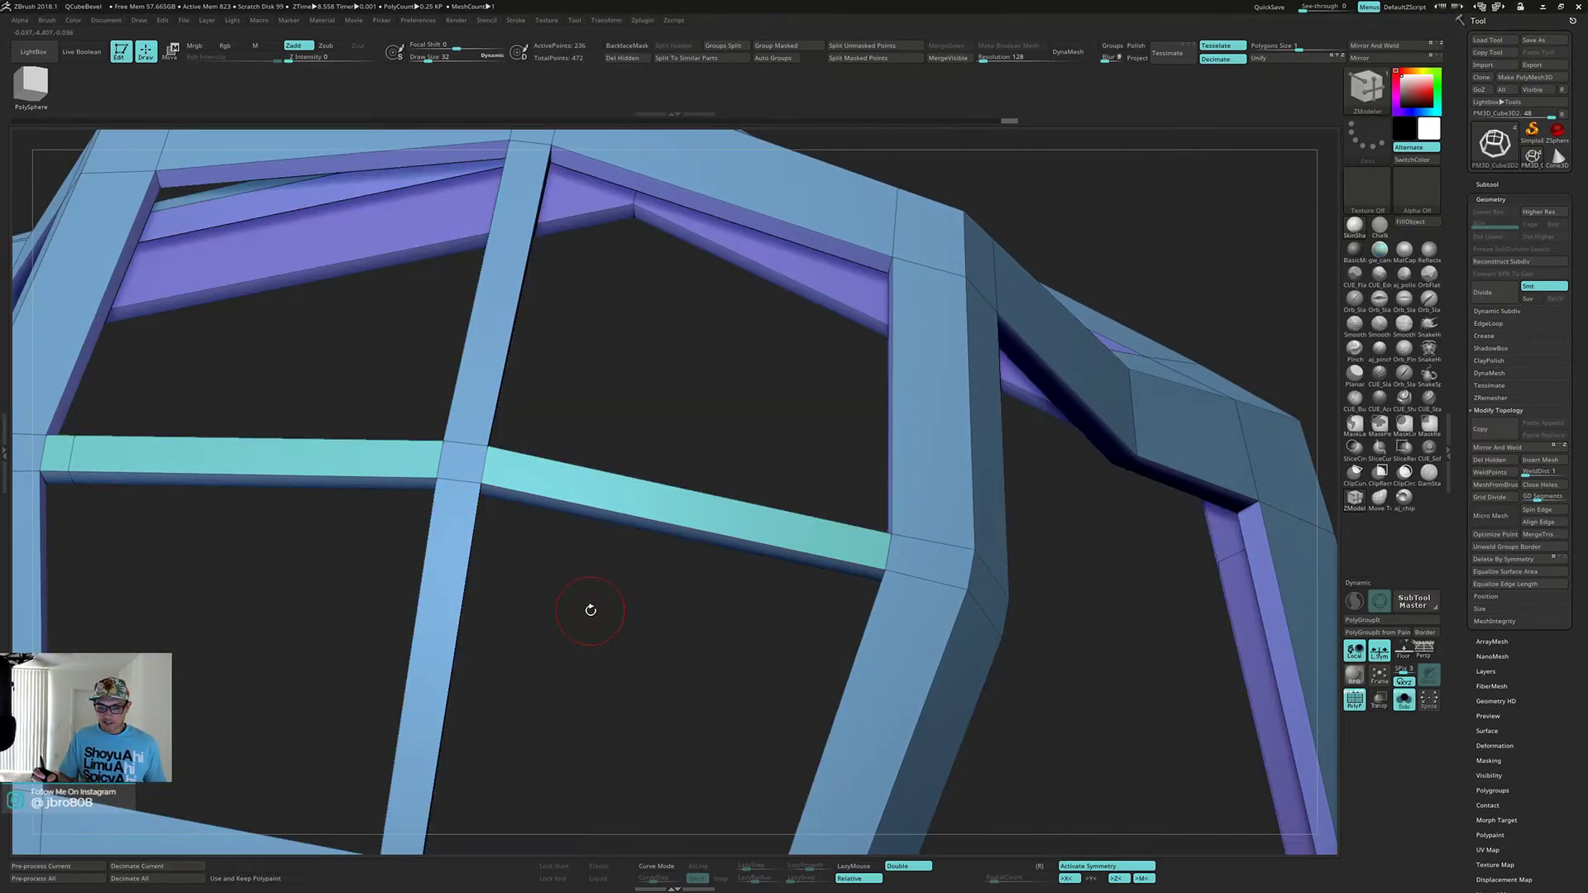
{"action": "key", "text": "x"}
{"action": "left_click", "coordinate": [74, 454], "text": "alt"}
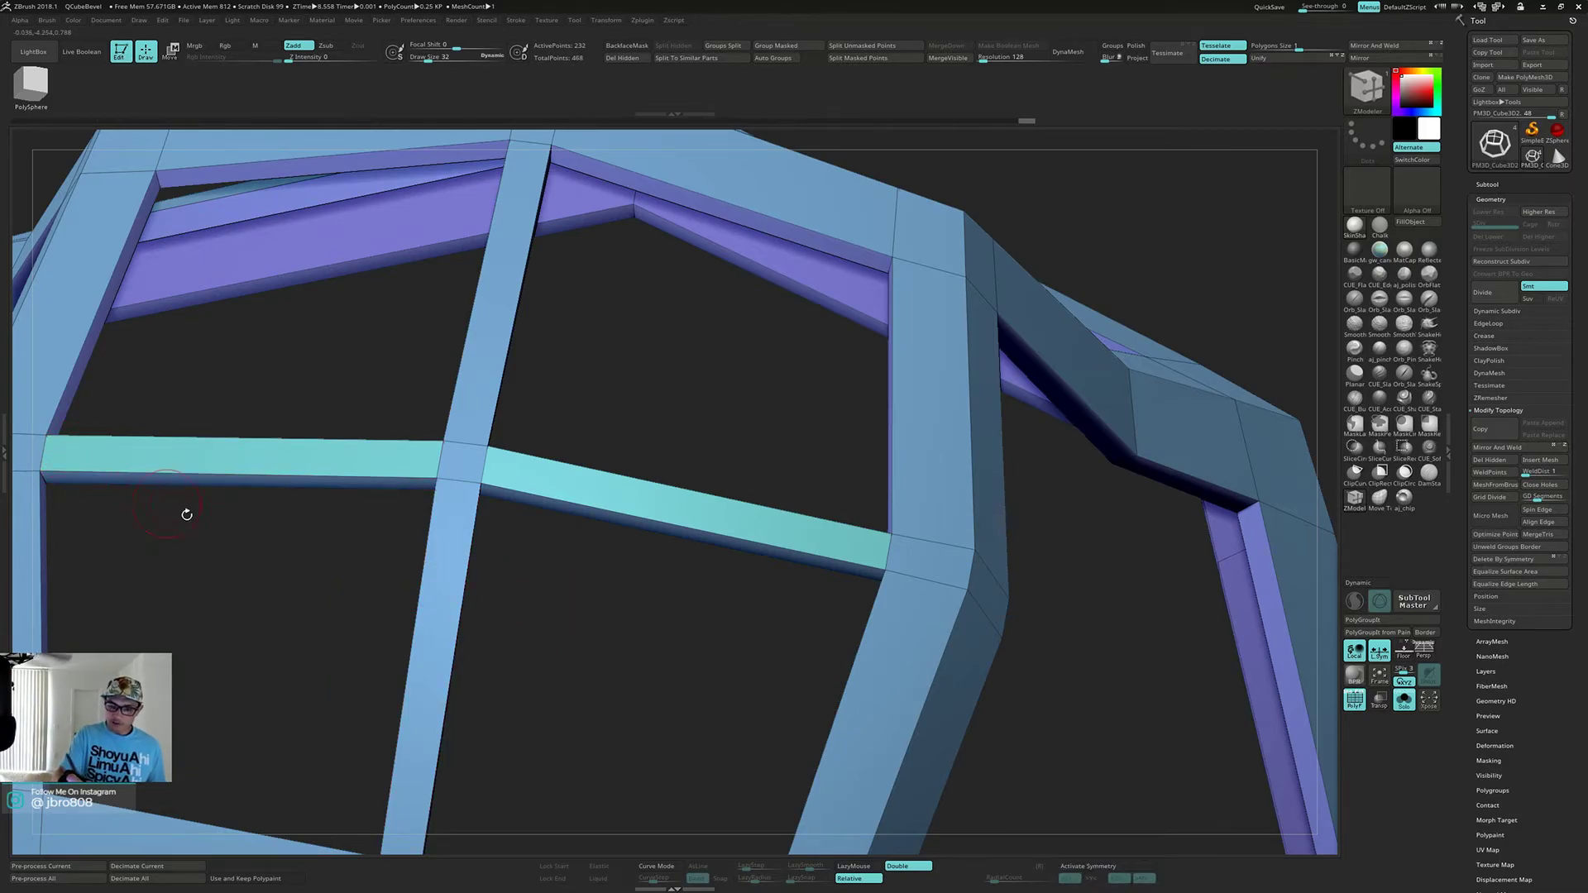
{"action": "key", "text": "shift+s"}
- Show the roof, box and box trim subtools again together with the finished roof framework
{"action": "left_click_drag", "start_coordinate": [585, 648], "coordinate": [608, 478], "text": "alt"}
{"action": "mouse_move", "coordinate": [878, 570]}
{"action": "left_mouse_down", "text": "alt"}
{"action": "mouse_move", "coordinate": [911, 554]}
{"action": "mouse_move", "coordinate": [1028, 372]}
{"action": "left_mouse_up", "text": "alt"}
{"action": "left_click_drag", "start_coordinate": [1117, 472], "coordinate": [1046, 535]}
{"action": "left_click", "coordinate": [1494, 184]}
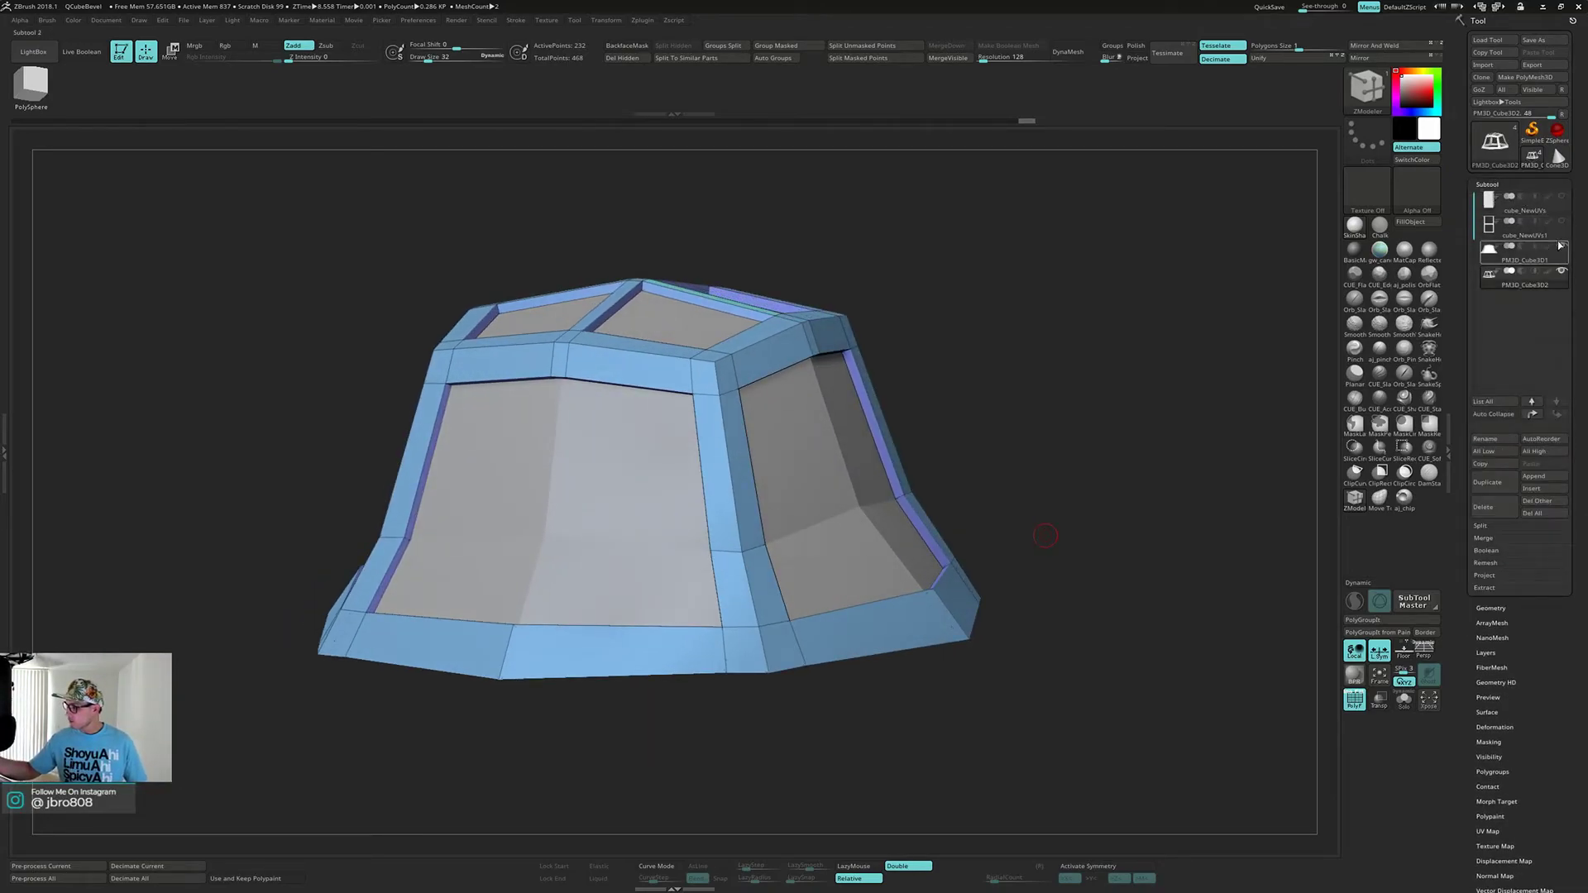
{"action": "left_click", "coordinate": [1563, 273]}
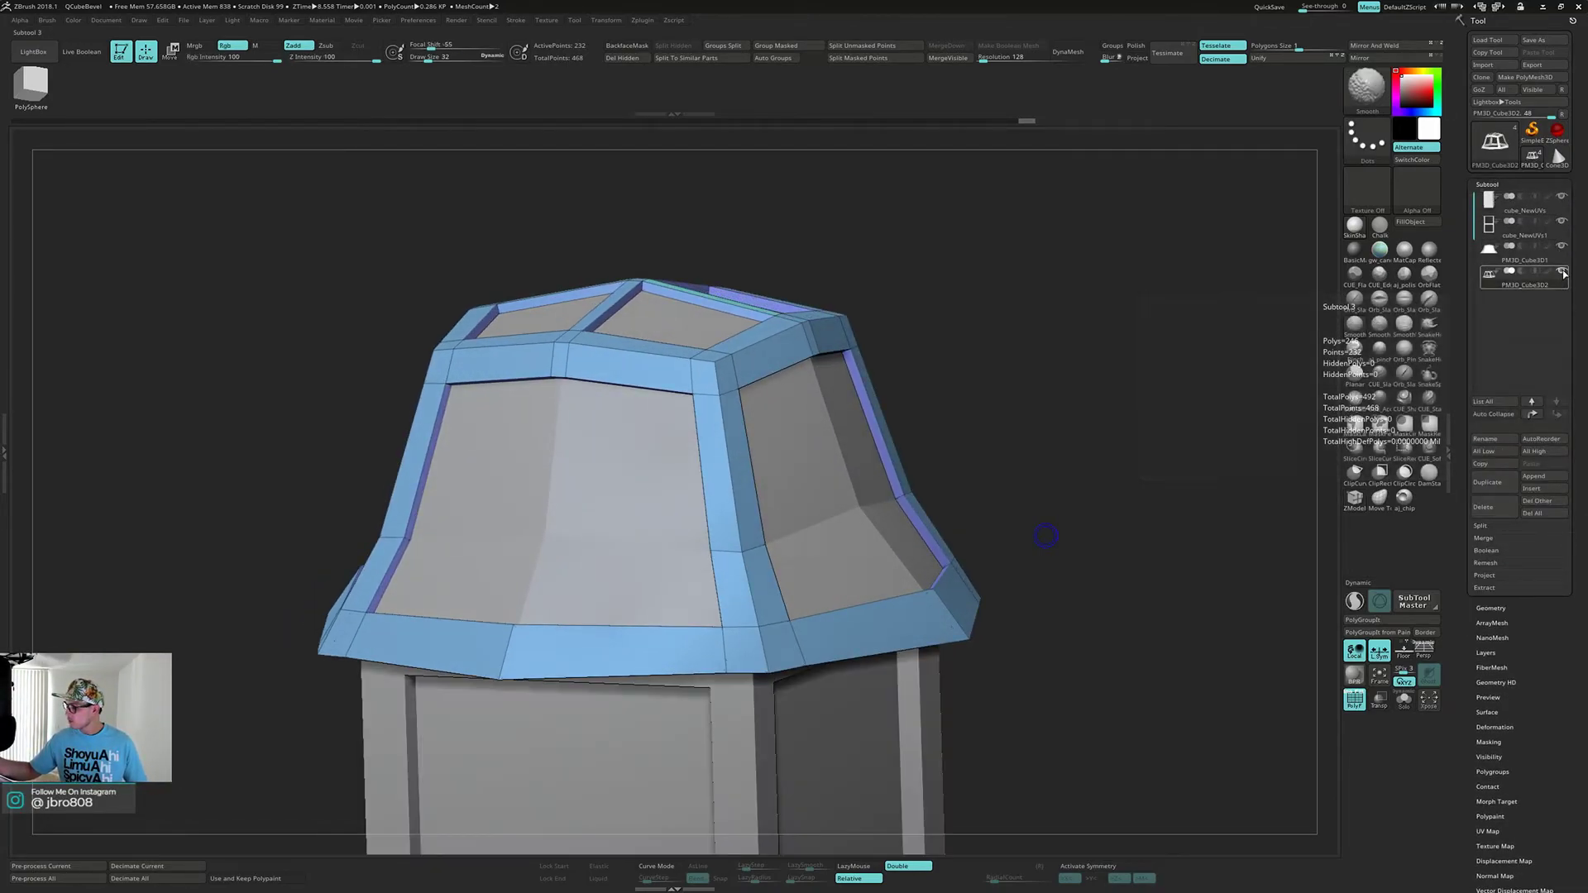
- Hide the polyframe and examine the proportions of the whole roofed box from the front and at an angle
{"action": "left_click_drag", "start_coordinate": [1113, 555], "coordinate": [1047, 623], "text": "alt"}
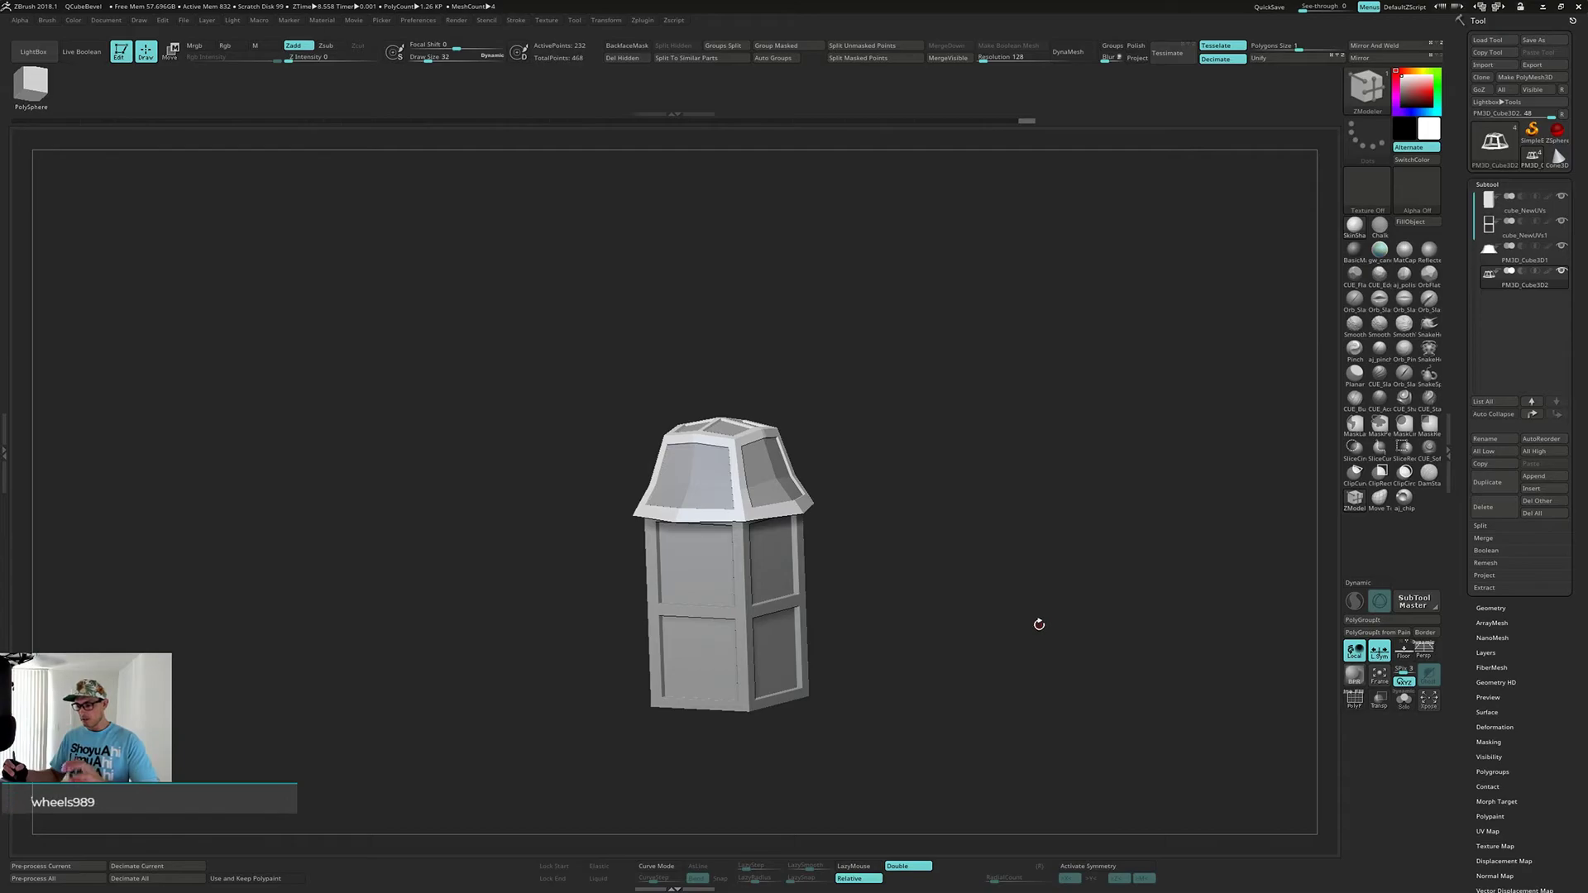
{"action": "left_click_drag", "start_coordinate": [1030, 623], "coordinate": [1038, 646]}
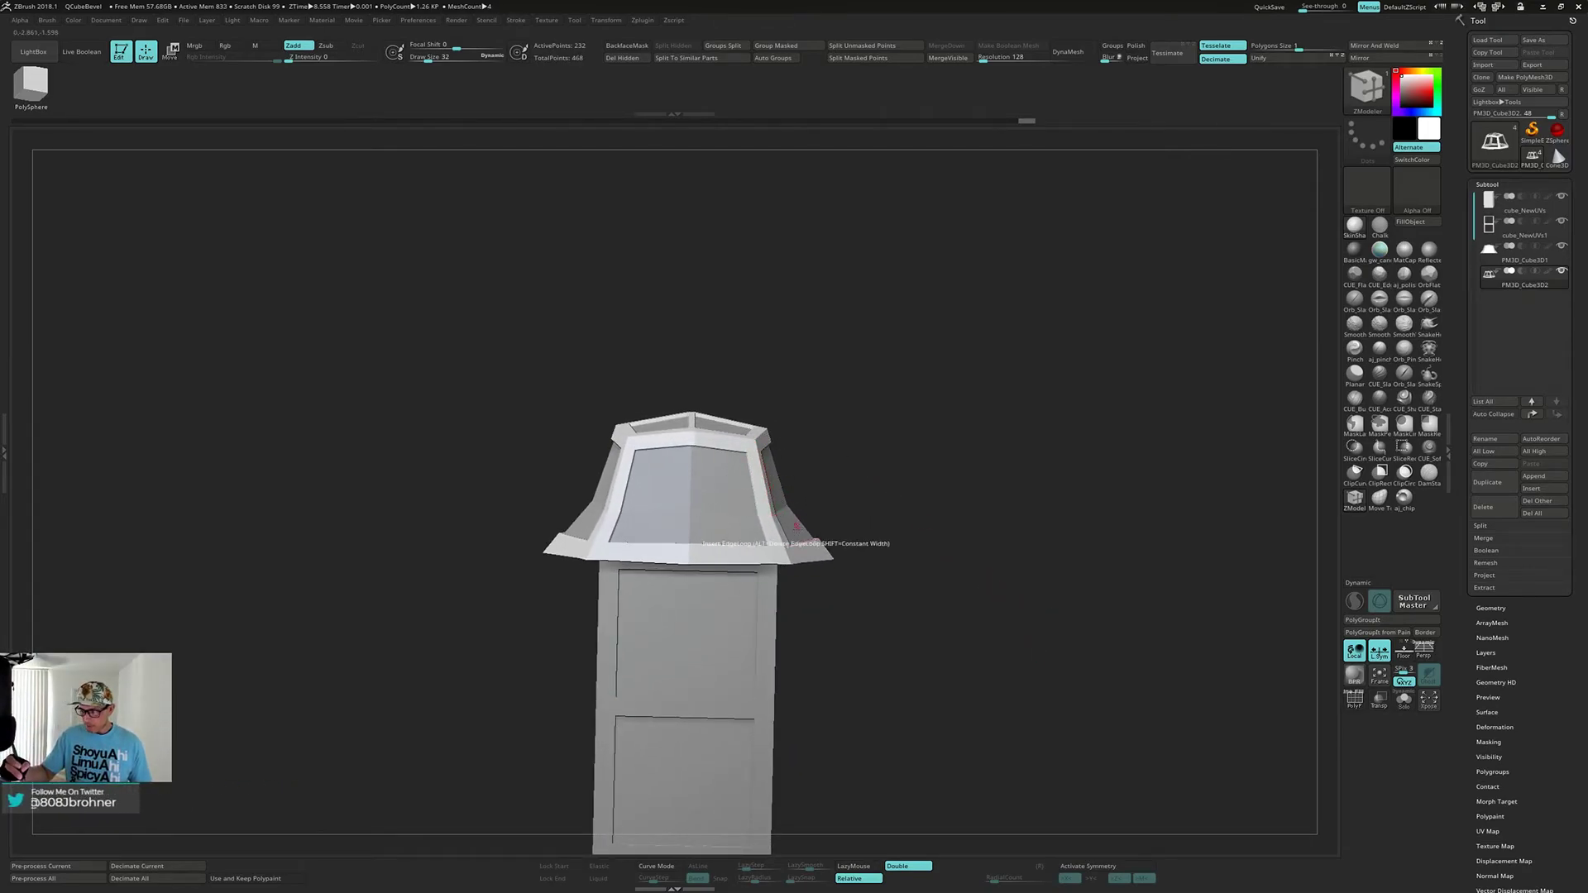
{"action": "left_click_drag", "start_coordinate": [792, 520], "coordinate": [799, 476]}
{"action": "left_click_drag", "start_coordinate": [895, 644], "coordinate": [985, 556], "text": "alt"}
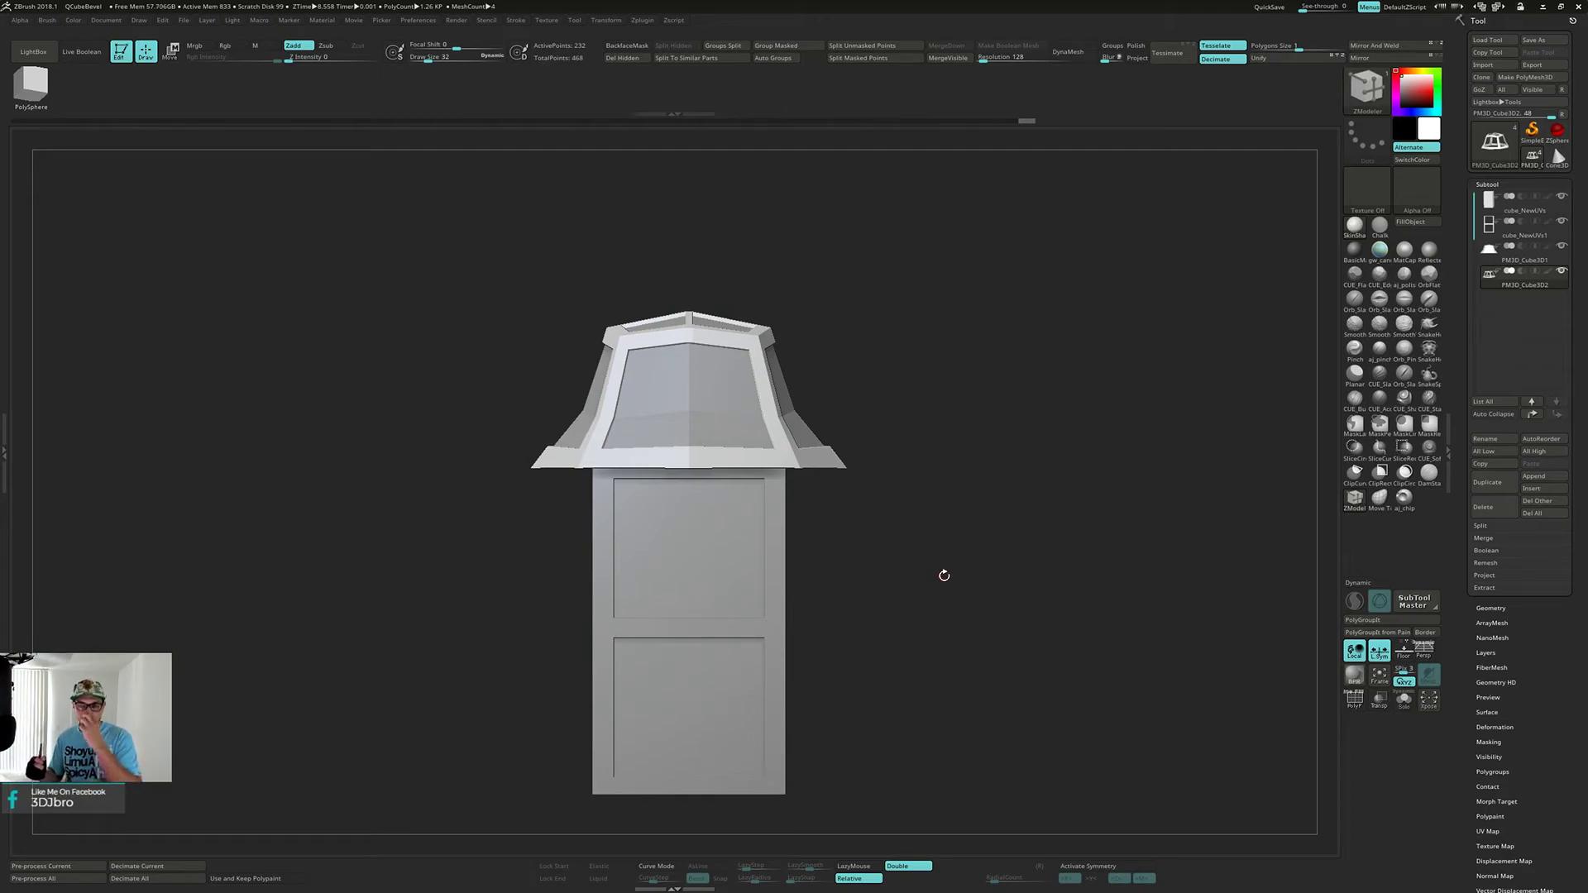
{"action": "left_click_drag", "start_coordinate": [939, 637], "coordinate": [945, 604]}
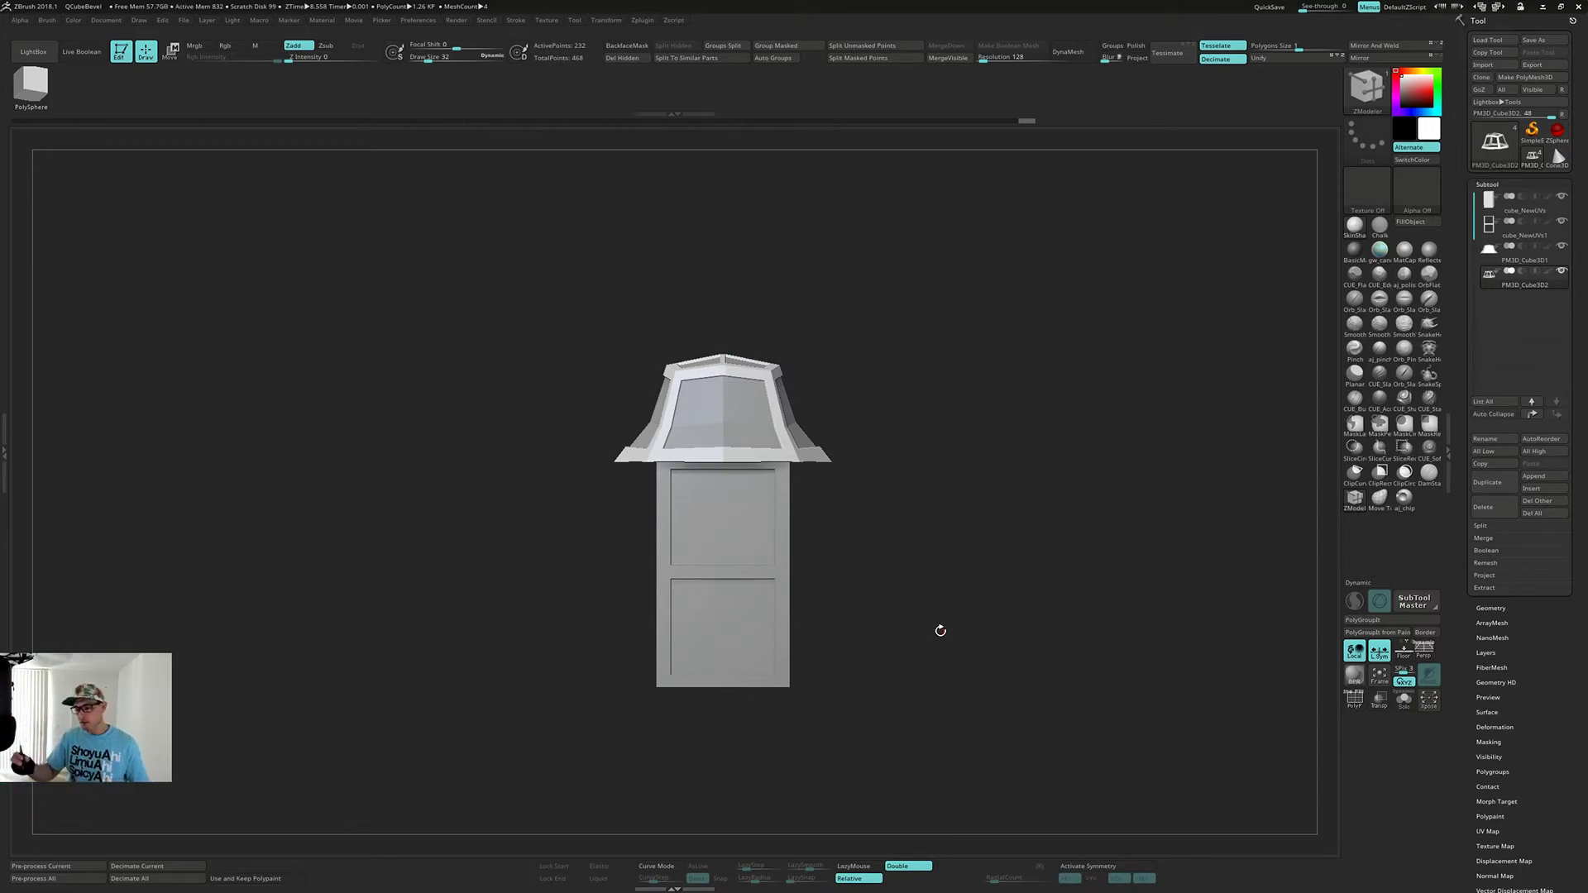
{"action": "left_click_drag", "start_coordinate": [938, 601], "coordinate": [943, 585]}
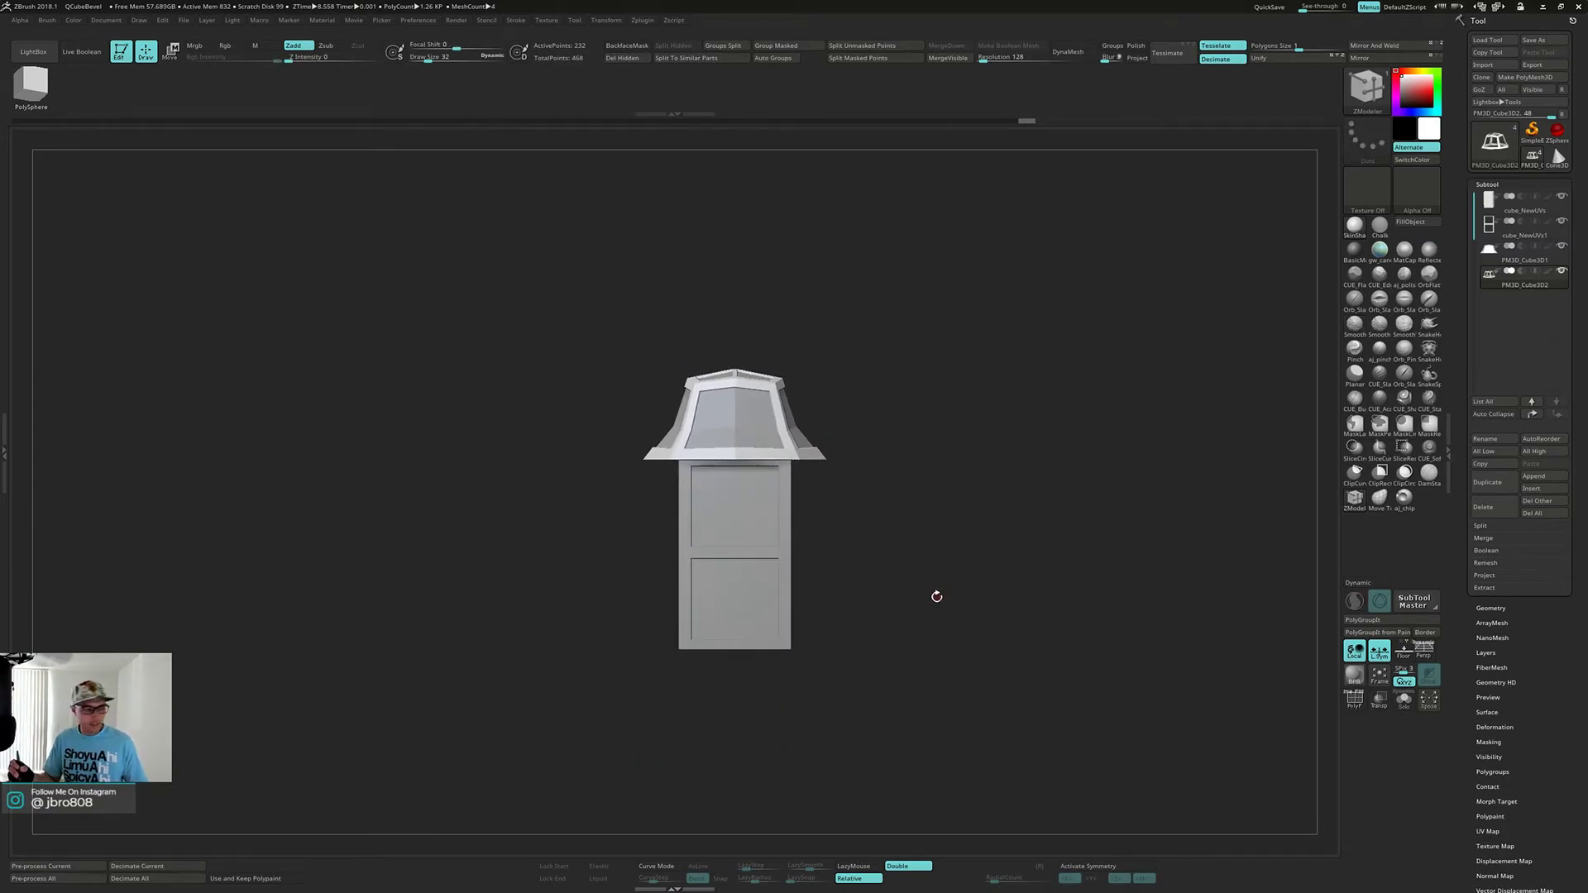
{"action": "left_click_drag", "start_coordinate": [954, 575], "coordinate": [969, 602]}
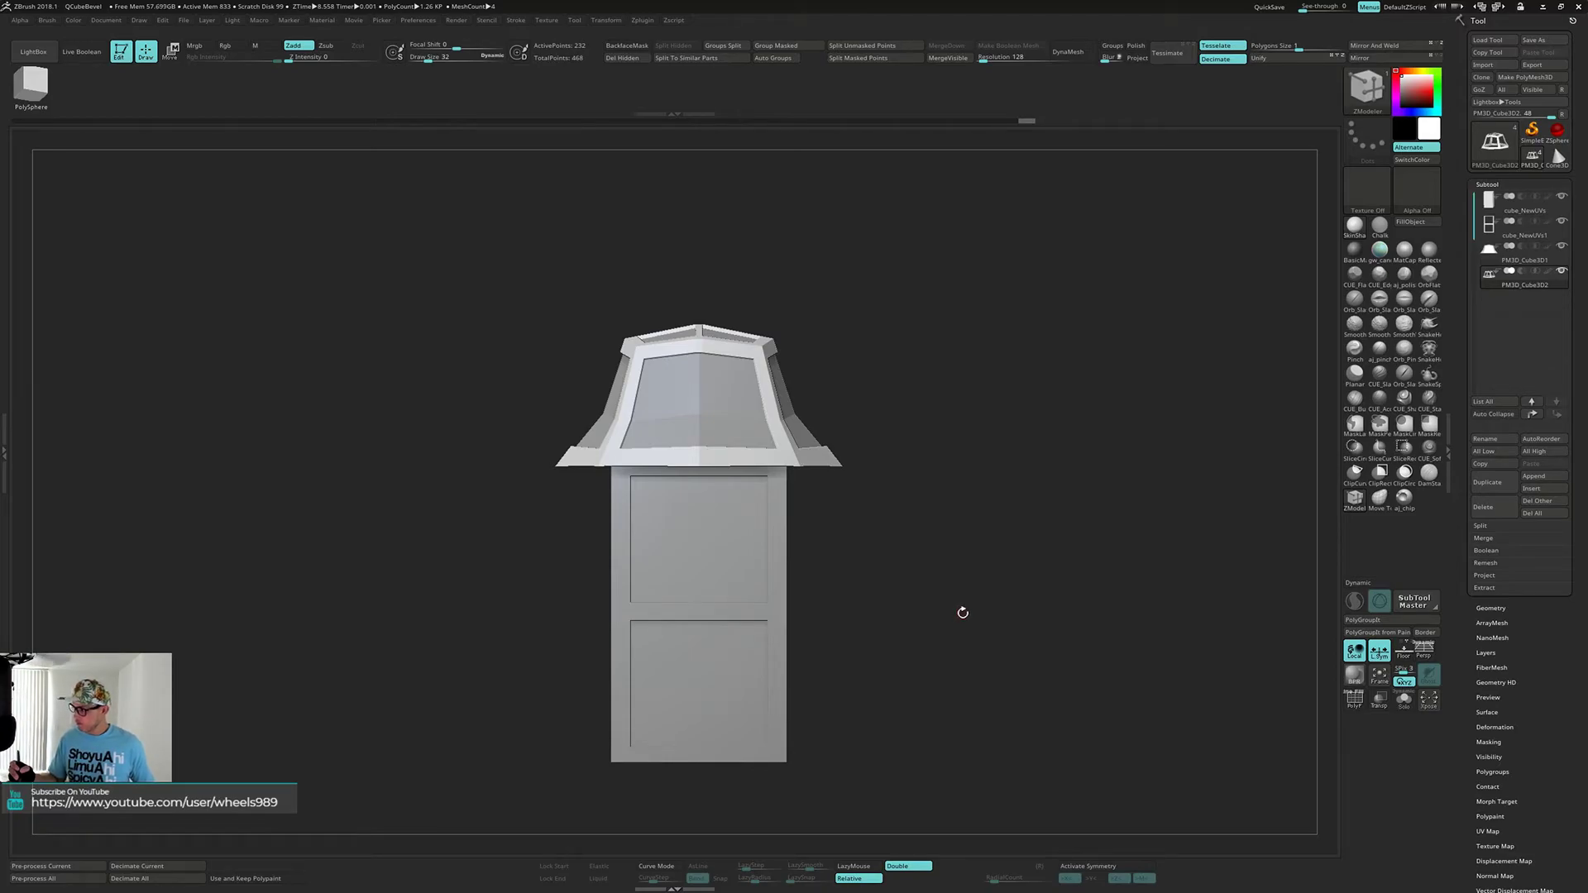
- Append a Ring3D primitive, move it up to the roof's peak and rotate it upright
{"action": "left_click", "coordinate": [1535, 491]}
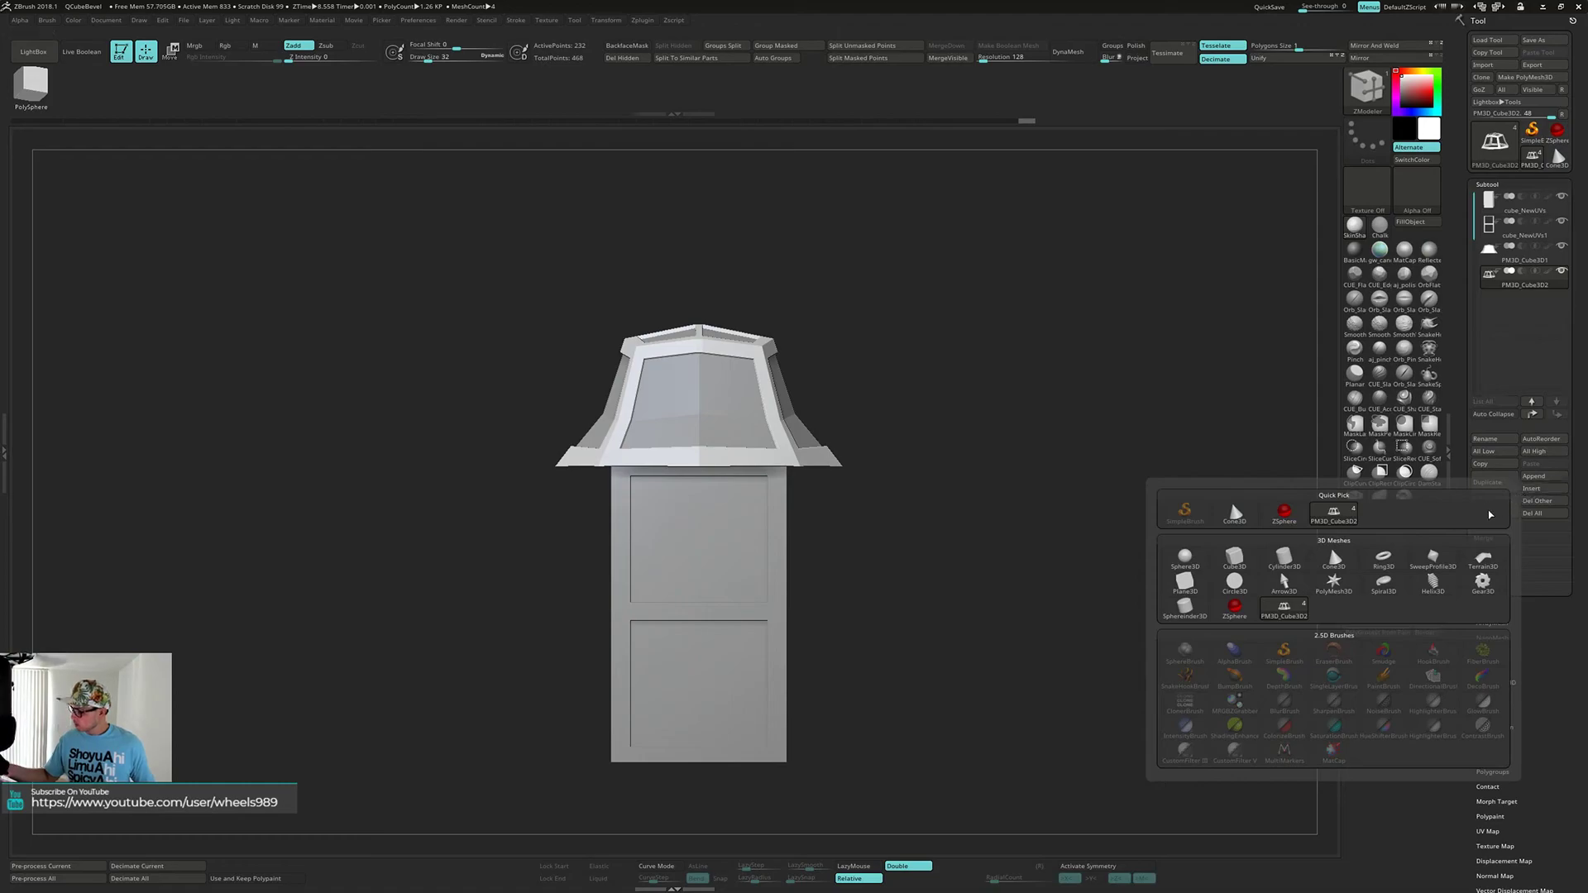
{"action": "left_click", "coordinate": [1383, 557]}
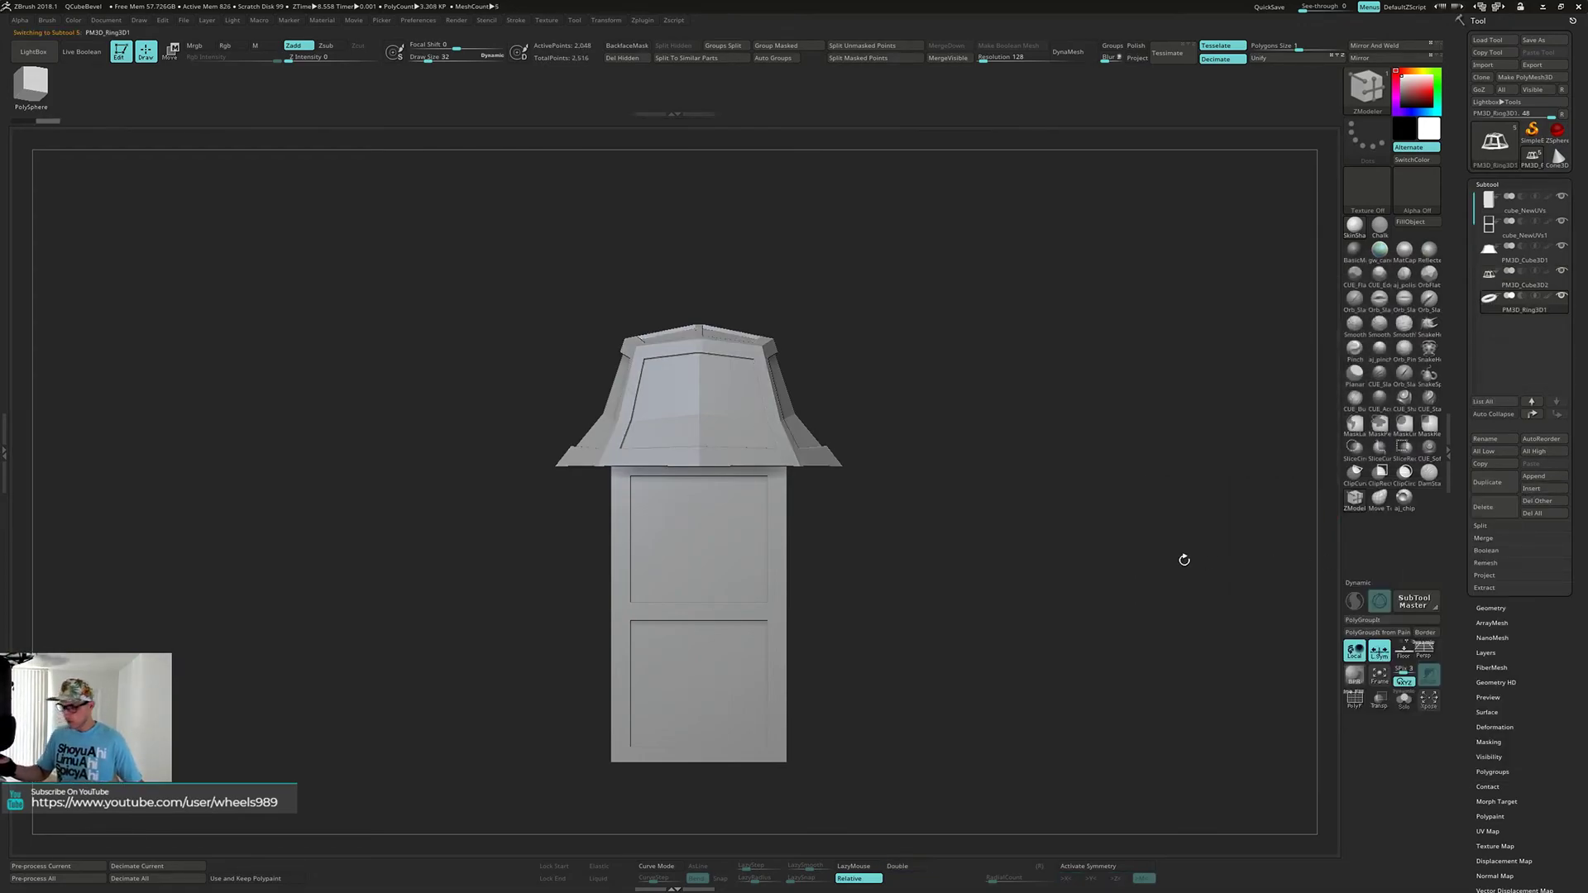
{"action": "key", "text": "w"}
{"action": "left_click_drag", "start_coordinate": [699, 589], "coordinate": [710, 223]}
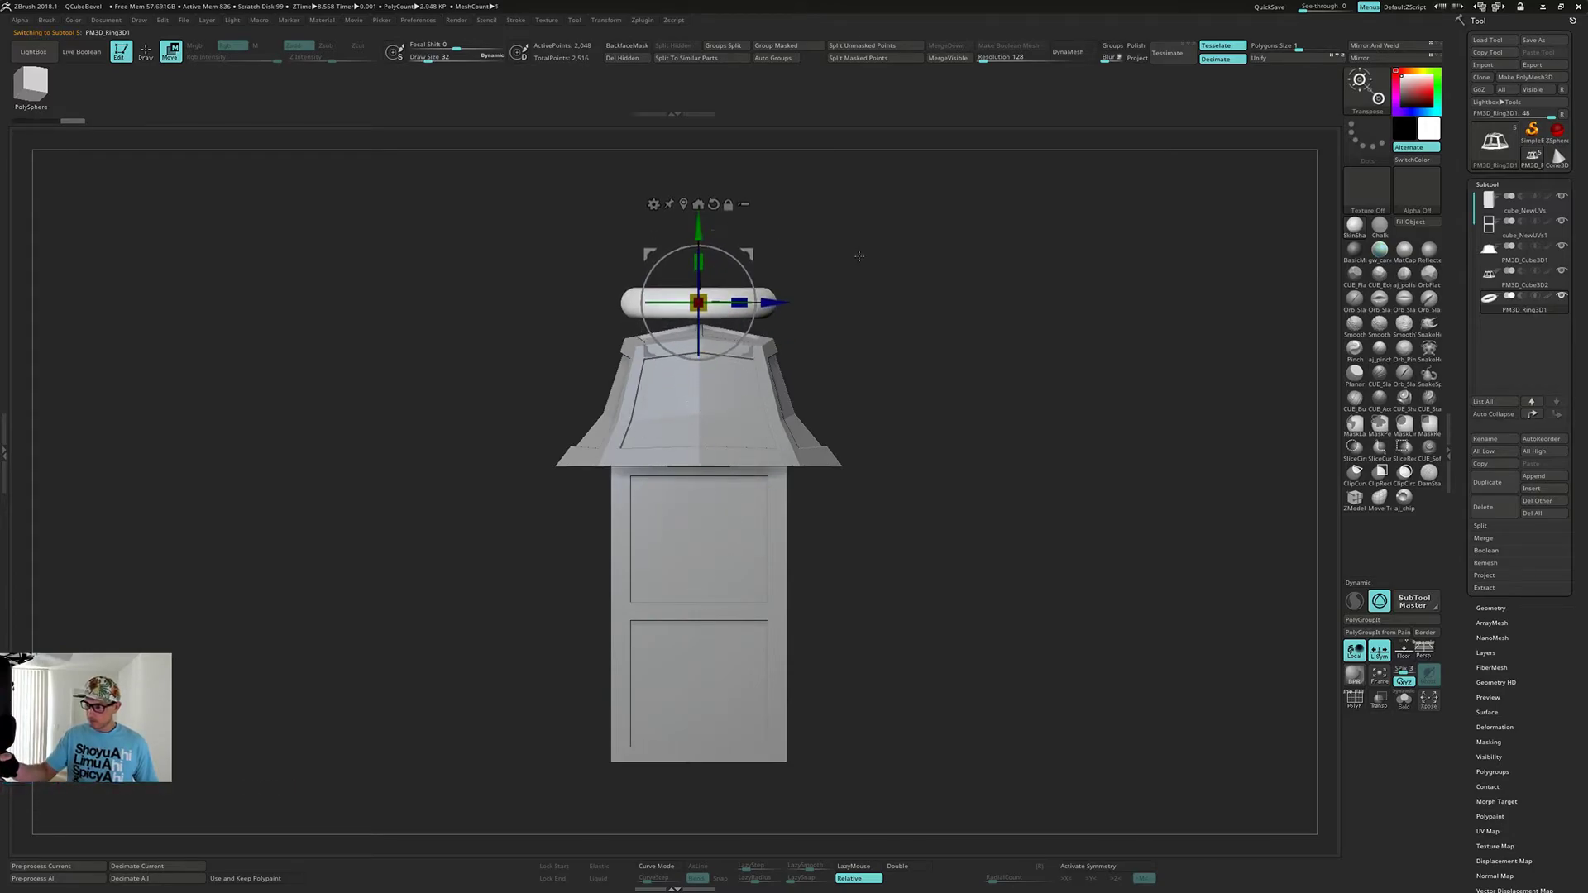
{"action": "left_click_drag", "start_coordinate": [816, 250], "coordinate": [737, 343]}
{"action": "left_click_drag", "start_coordinate": [753, 290], "coordinate": [839, 390], "text": "shift"}
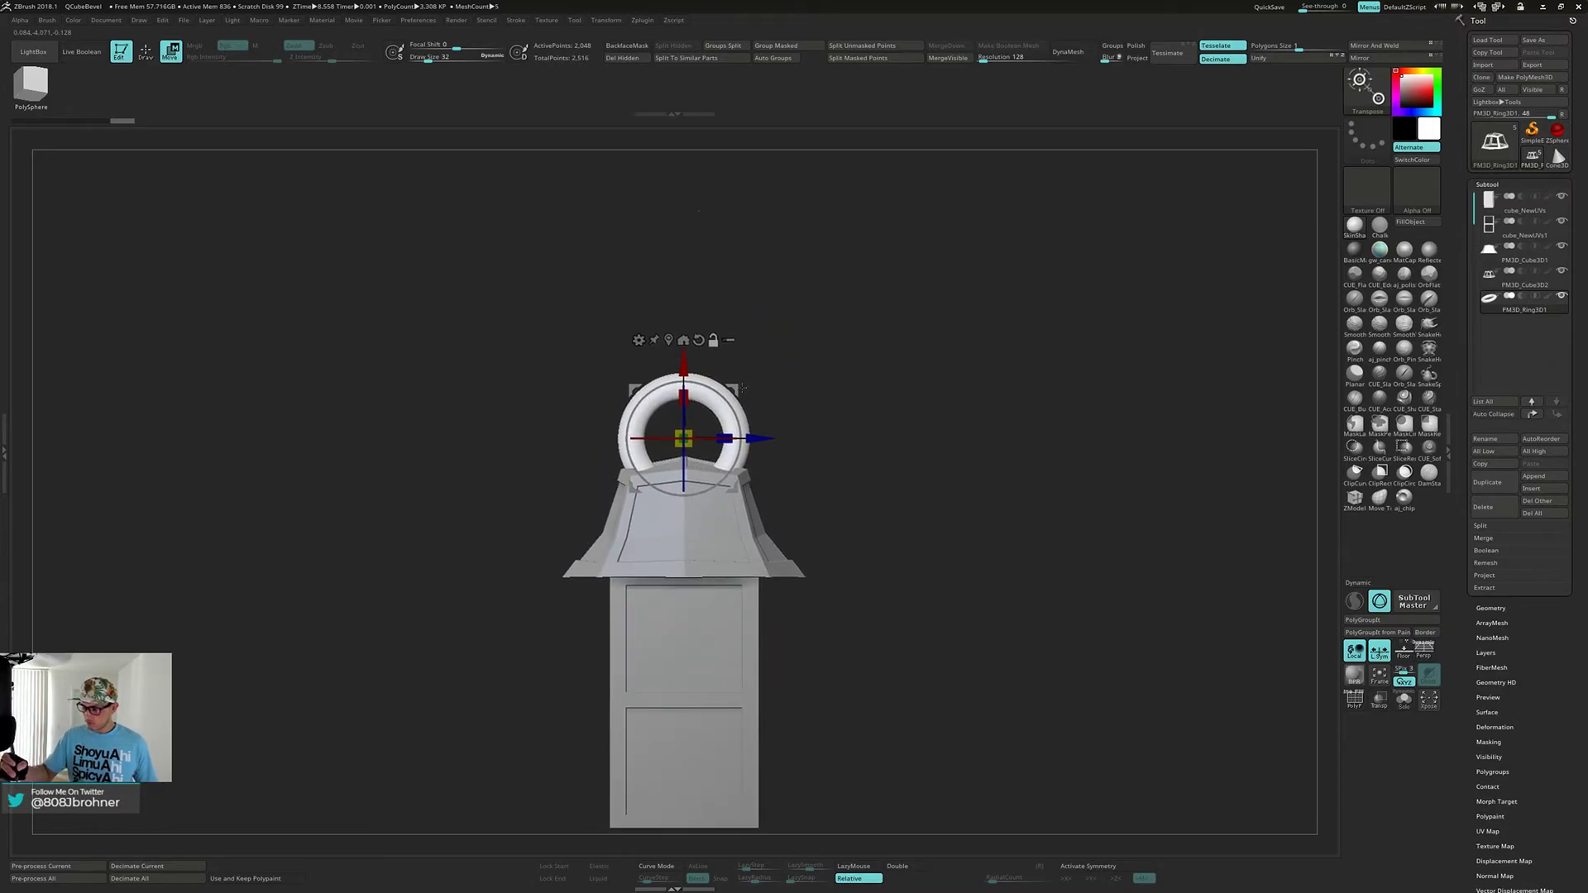
- Scale the ring down uniformly, then try stretching it vertically and undo the stretch
{"action": "left_click_drag", "start_coordinate": [685, 435], "coordinate": [683, 450]}
{"action": "left_click_drag", "start_coordinate": [685, 395], "coordinate": [688, 388]}
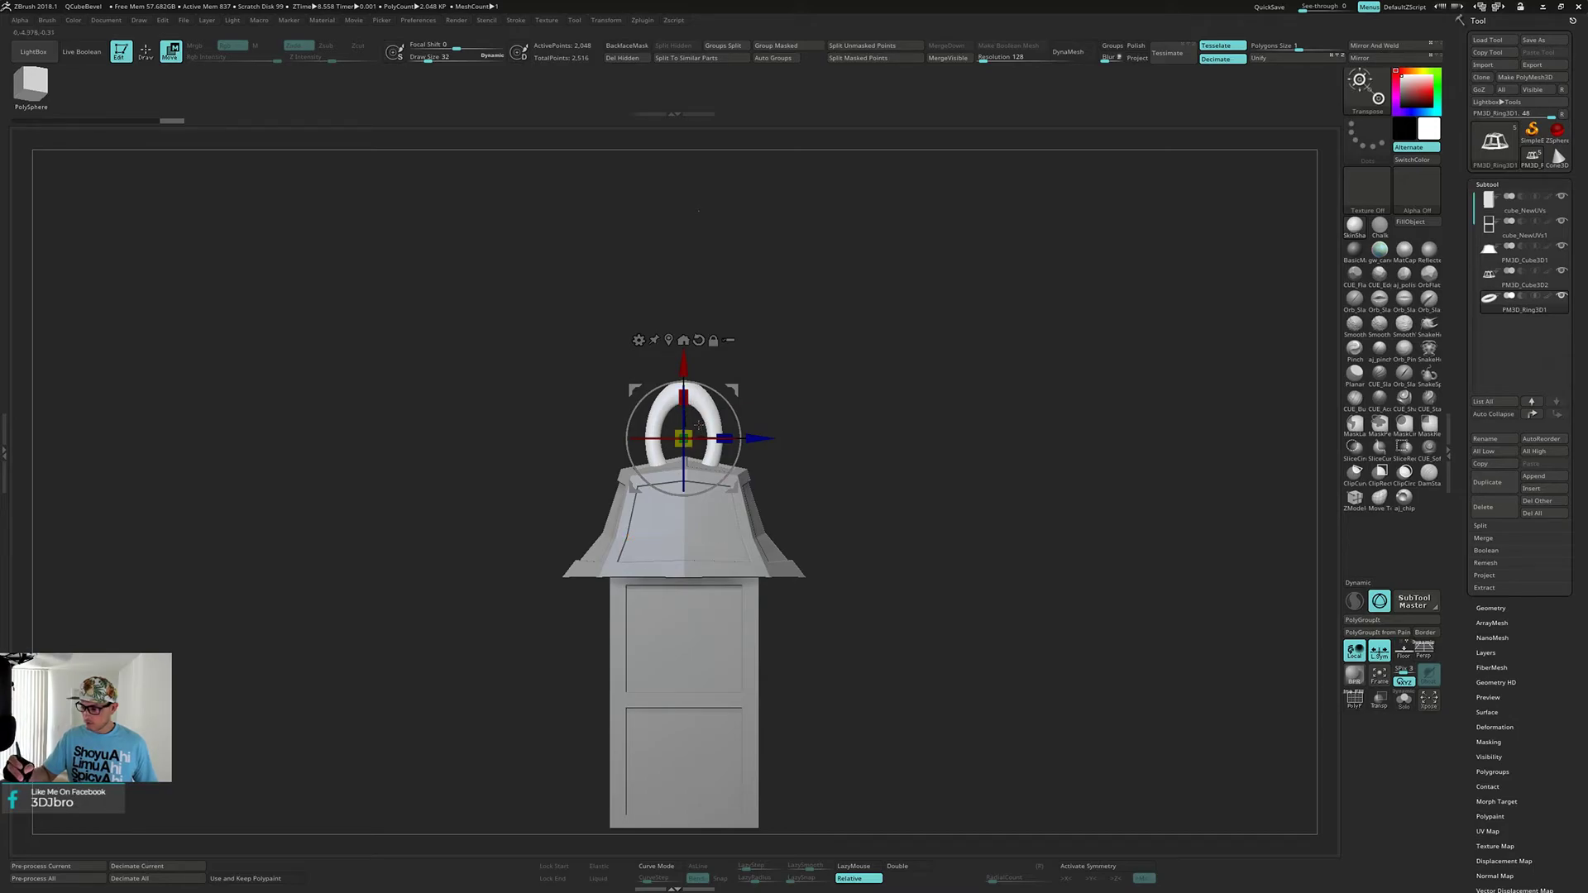
{"action": "key", "text": "ctrl+z"}
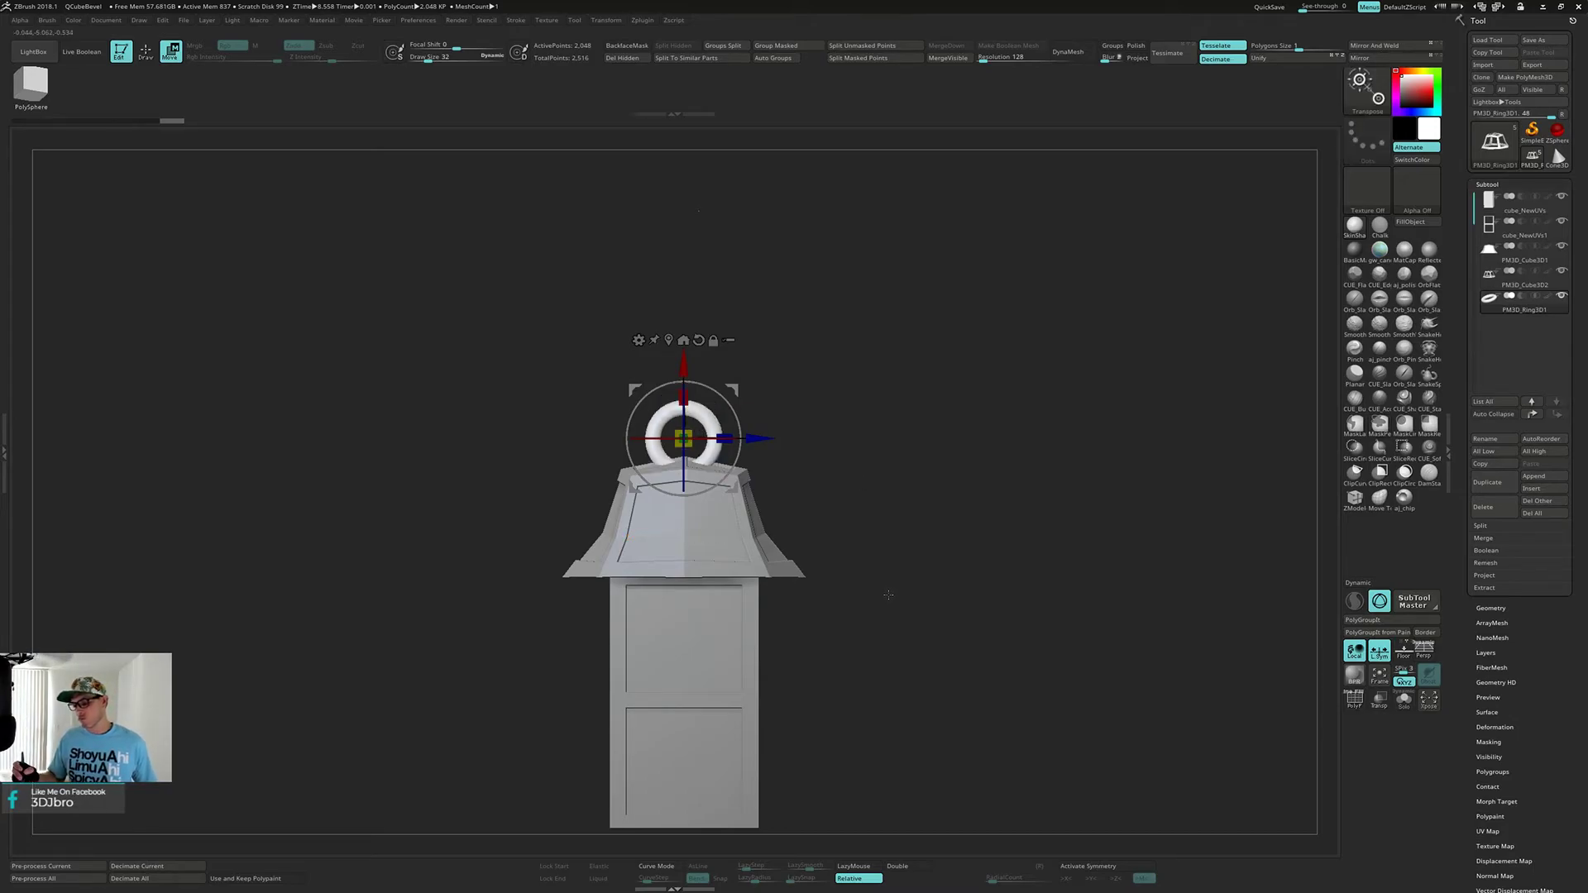
- Show the polyframe, elongate the ring vertically into an oval link with the Extender deformer and accept the result
{"action": "left_click_drag", "start_coordinate": [889, 585], "coordinate": [886, 631], "text": "alt"}
{"action": "key", "text": "shift+f"}
{"action": "left_click_drag", "start_coordinate": [906, 555], "coordinate": [887, 743], "text": "alt"}
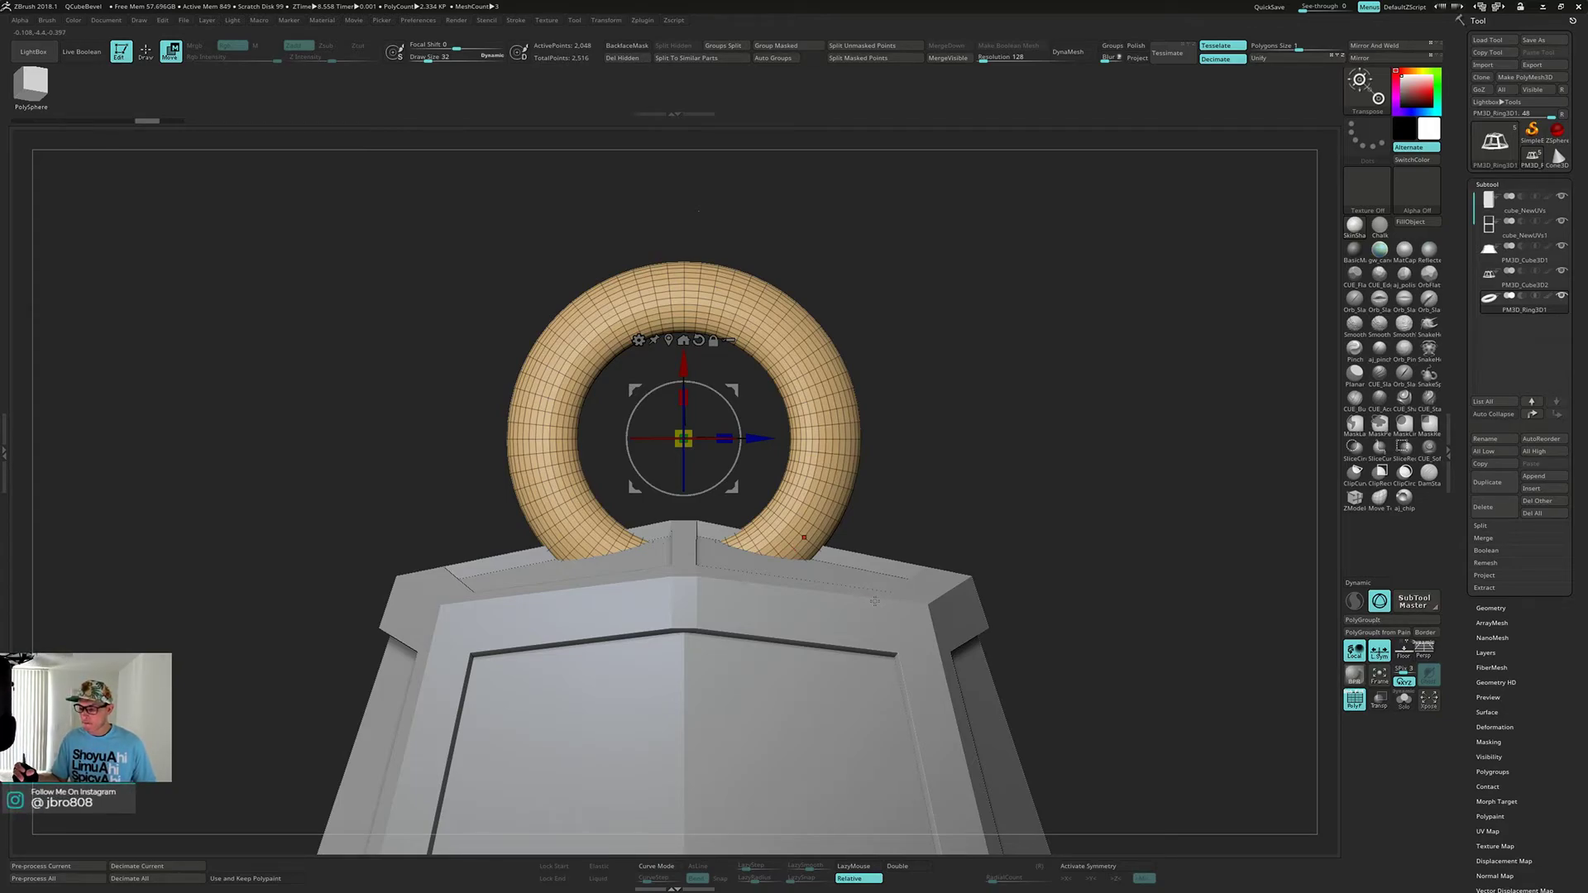
{"action": "left_click", "coordinate": [639, 340]}
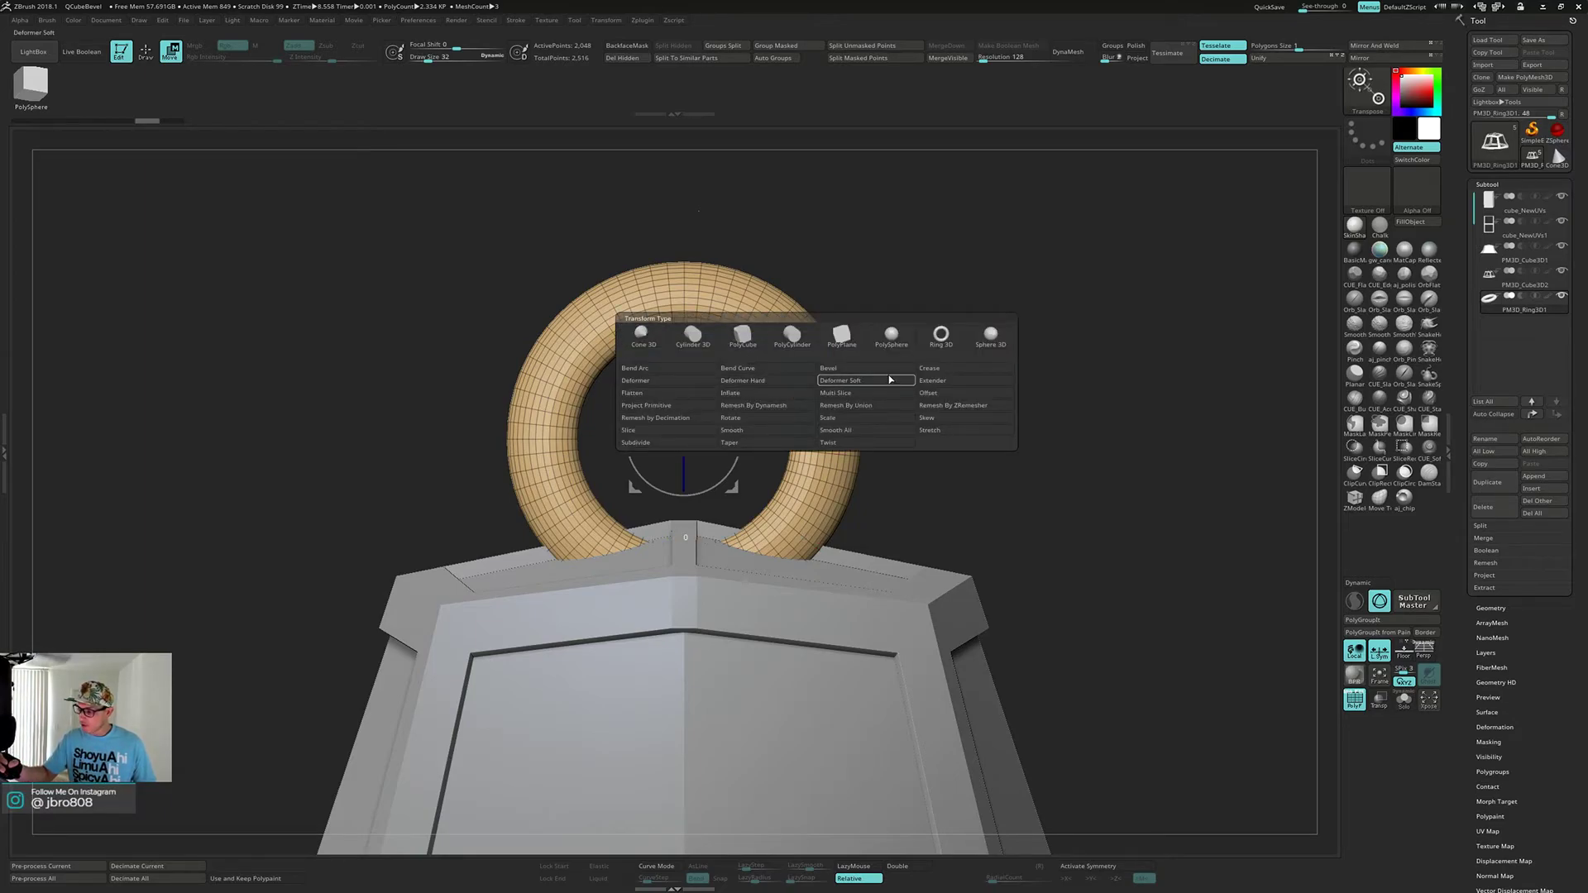
{"action": "left_click", "coordinate": [948, 384]}
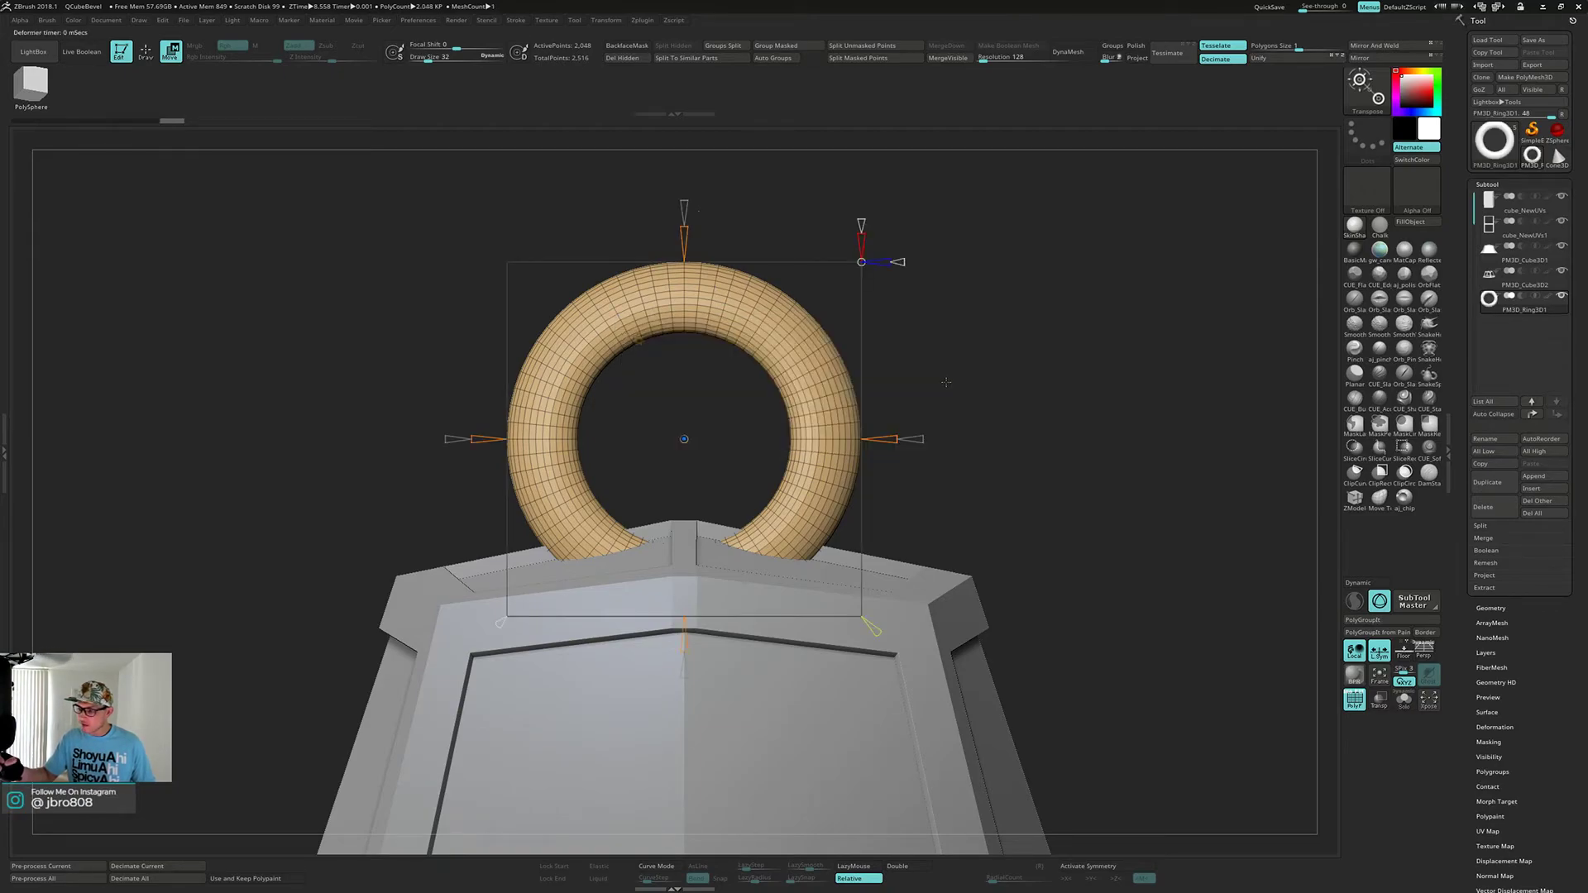
{"action": "right_click_drag", "start_coordinate": [943, 384], "coordinate": [929, 348], "text": "ctrl"}
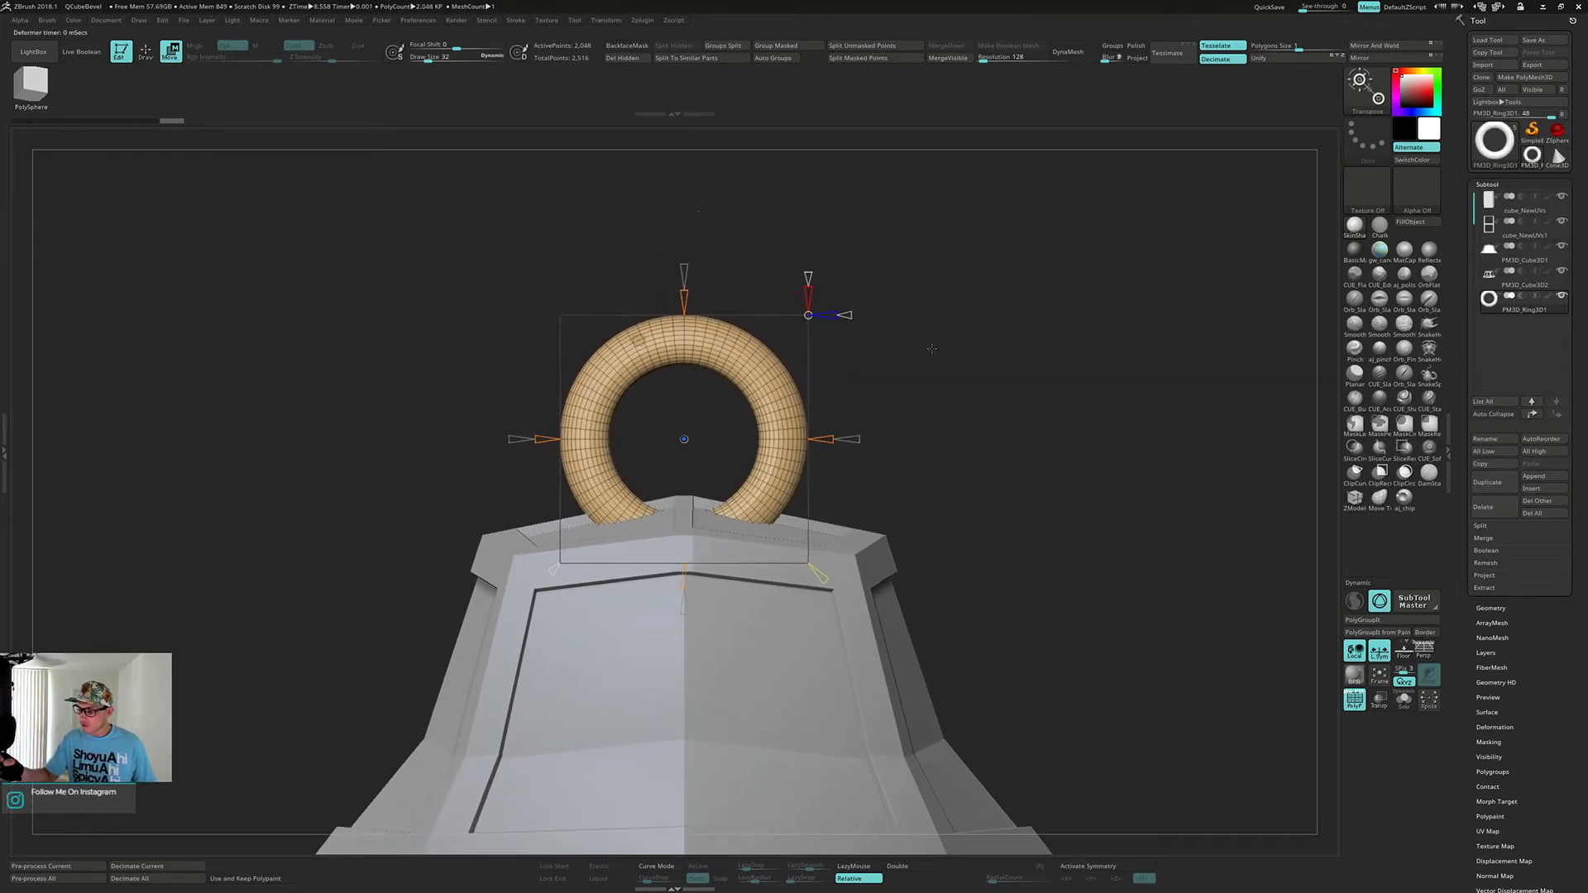
{"action": "left_click_drag", "start_coordinate": [684, 295], "coordinate": [685, 269]}
{"action": "mouse_move", "coordinate": [981, 428]}
{"action": "right_mouse_down", "text": "ctrl"}
{"action": "mouse_move", "coordinate": [984, 443]}
{"action": "mouse_move", "coordinate": [987, 406]}
{"action": "right_mouse_up", "text": "ctrl"}
{"action": "left_click", "coordinate": [642, 337]}
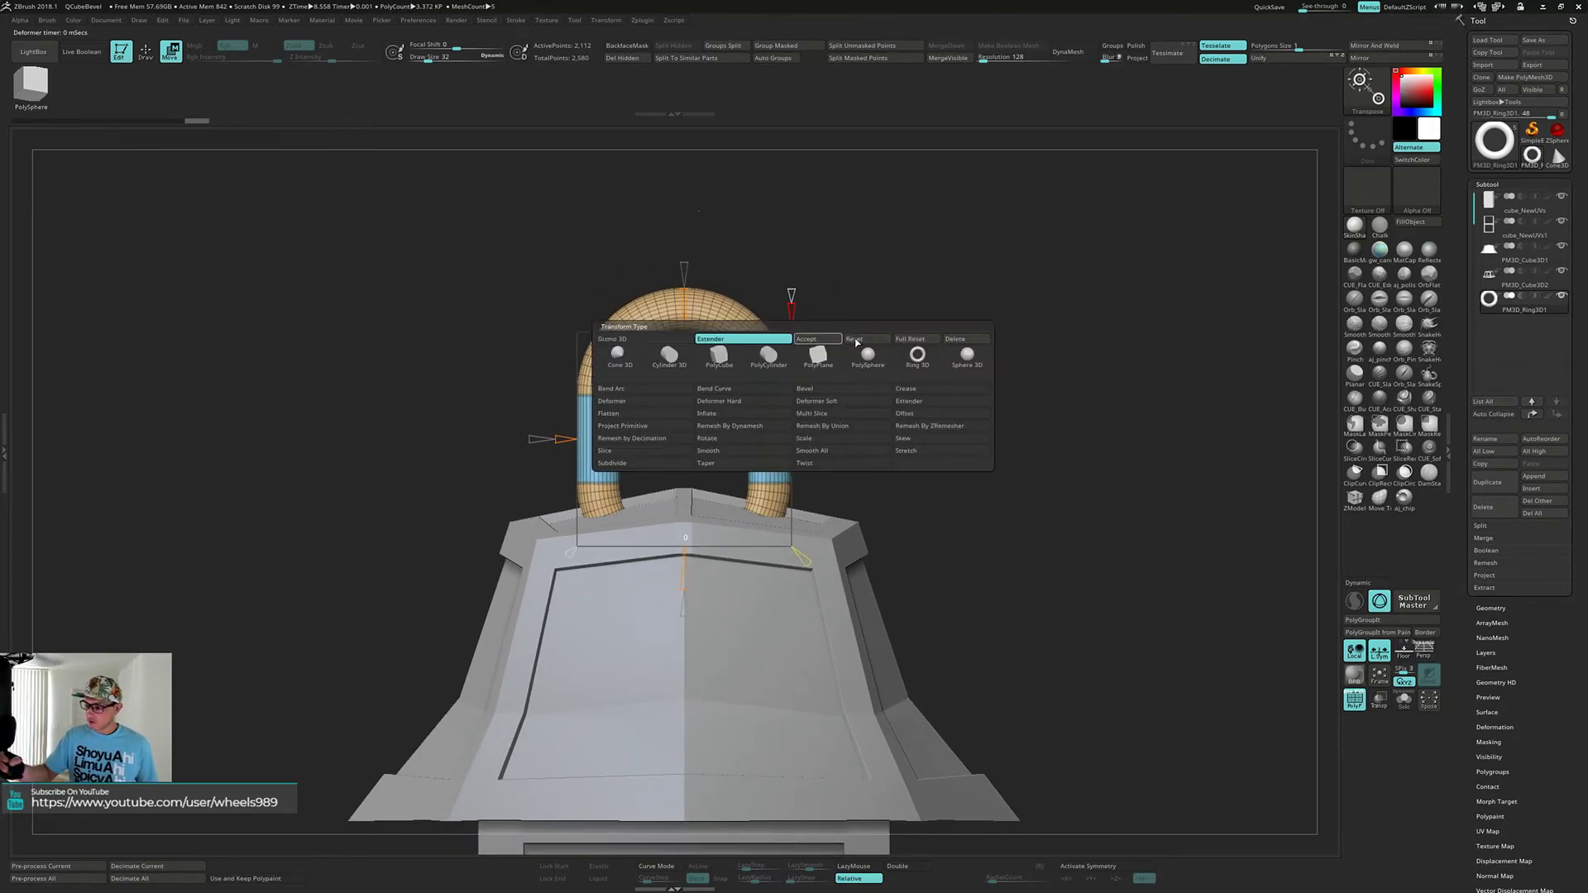
{"action": "left_click", "coordinate": [823, 339]}
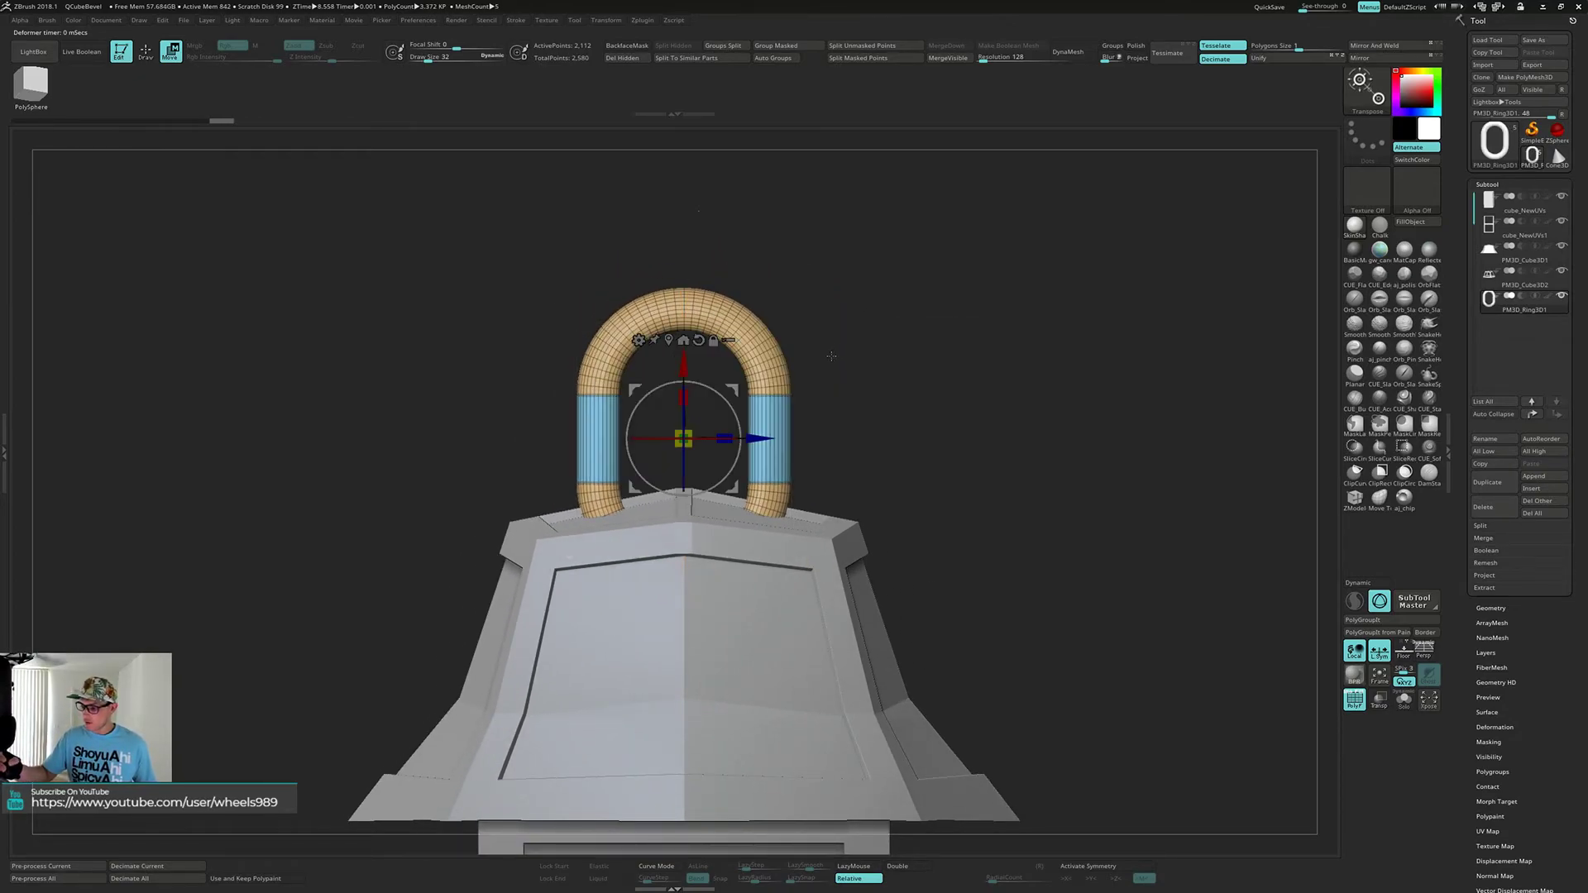
- Scale the elongated link down uniformly and move it up clear of the roof's peak
{"action": "left_click_drag", "start_coordinate": [691, 430], "coordinate": [660, 478]}
{"action": "left_click_drag", "start_coordinate": [790, 434], "coordinate": [793, 516], "text": "alt"}
{"action": "left_click_drag", "start_coordinate": [943, 509], "coordinate": [883, 427]}
{"action": "left_click_drag", "start_coordinate": [684, 364], "coordinate": [701, 254]}
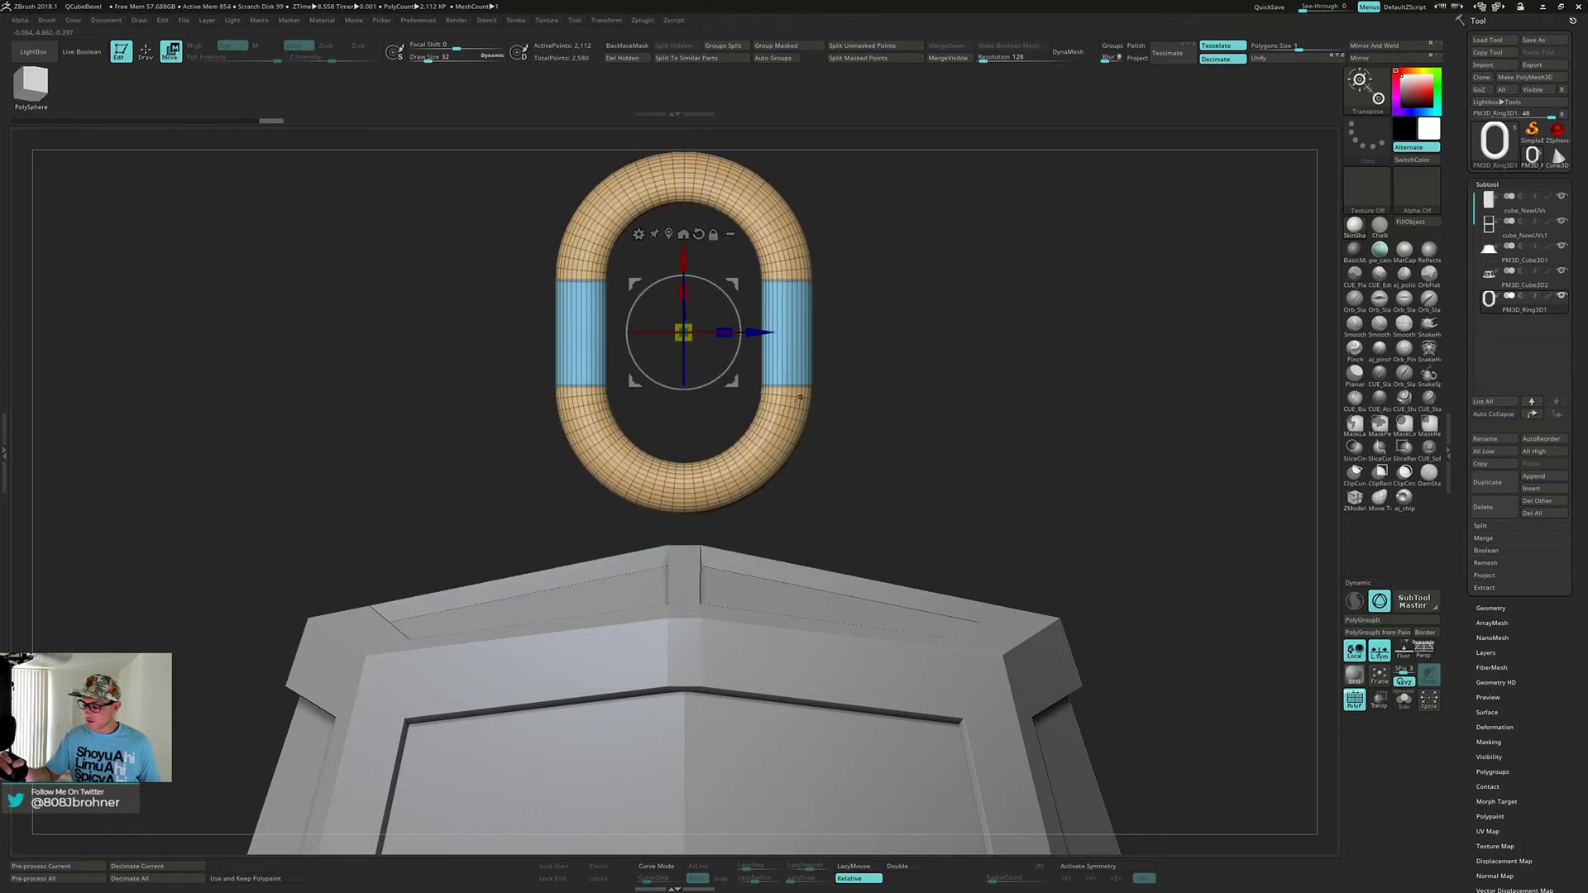
- Isolate the link's two straight segments, turn on Double display, give them one new polygroup and show the whole link again
{"action": "key", "text": "q"}
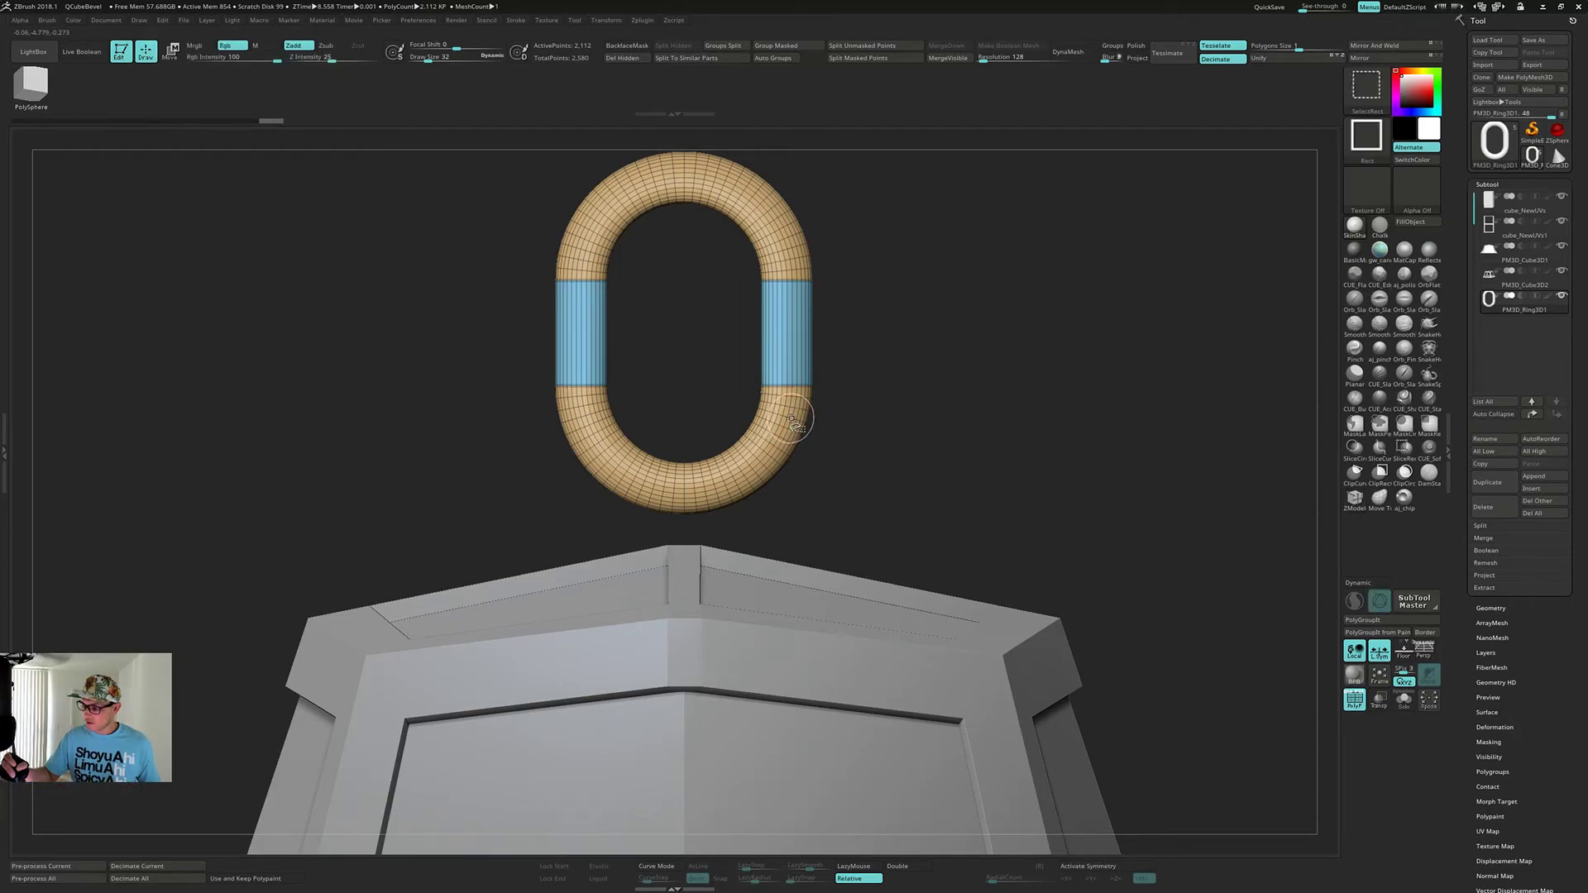
{"action": "left_click", "coordinate": [792, 418], "text": "ctrl+shift"}
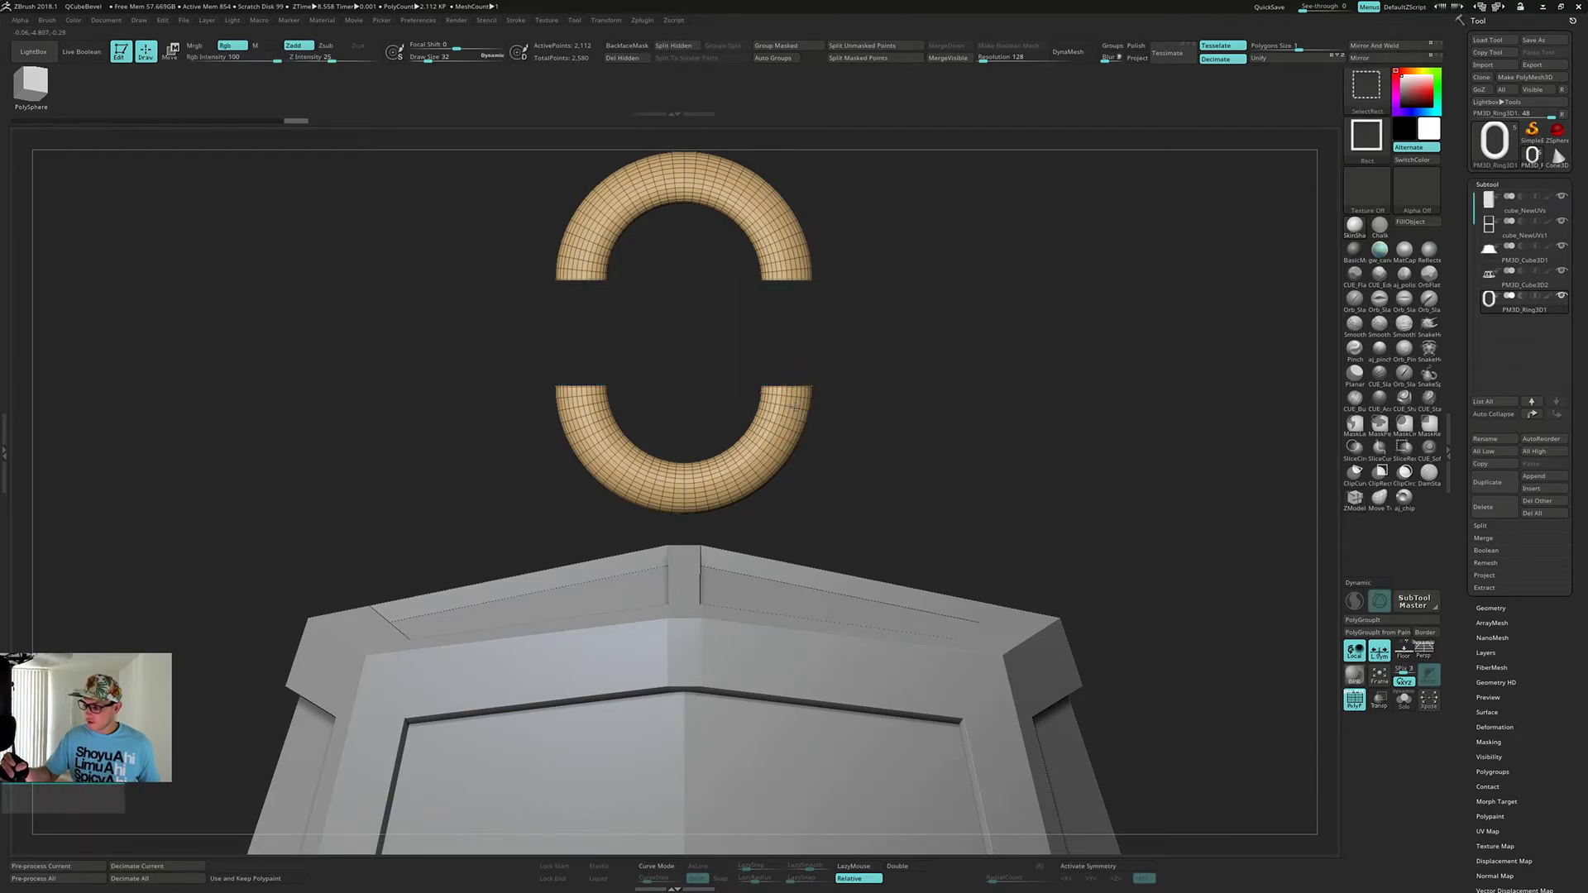
{"action": "left_click", "coordinate": [797, 407], "text": "ctrl+shift"}
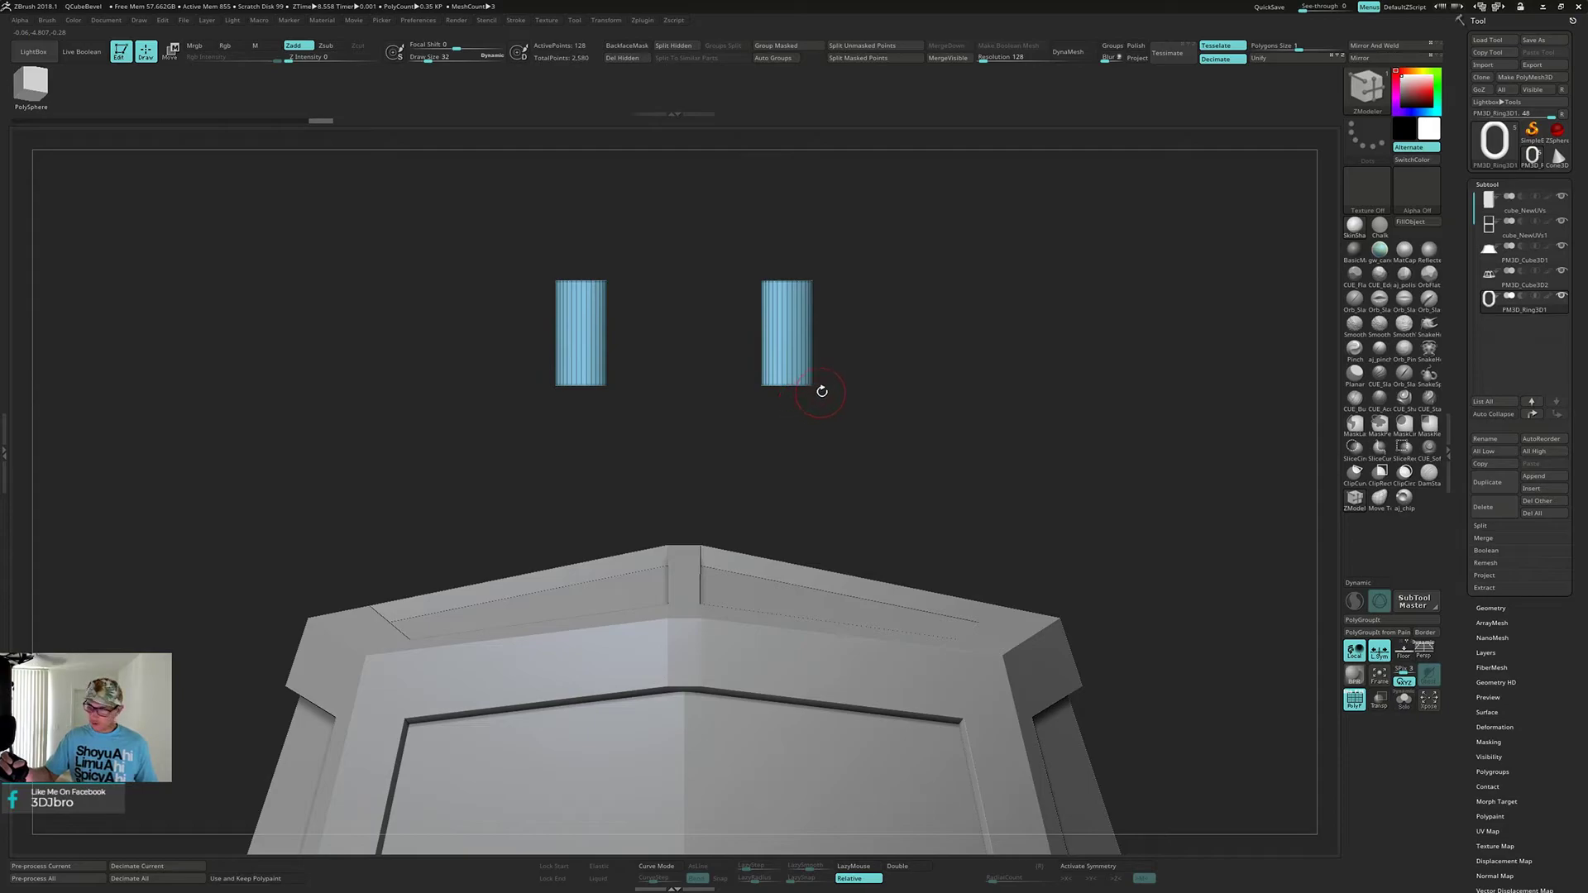
{"action": "left_click_drag", "start_coordinate": [886, 369], "coordinate": [873, 383]}
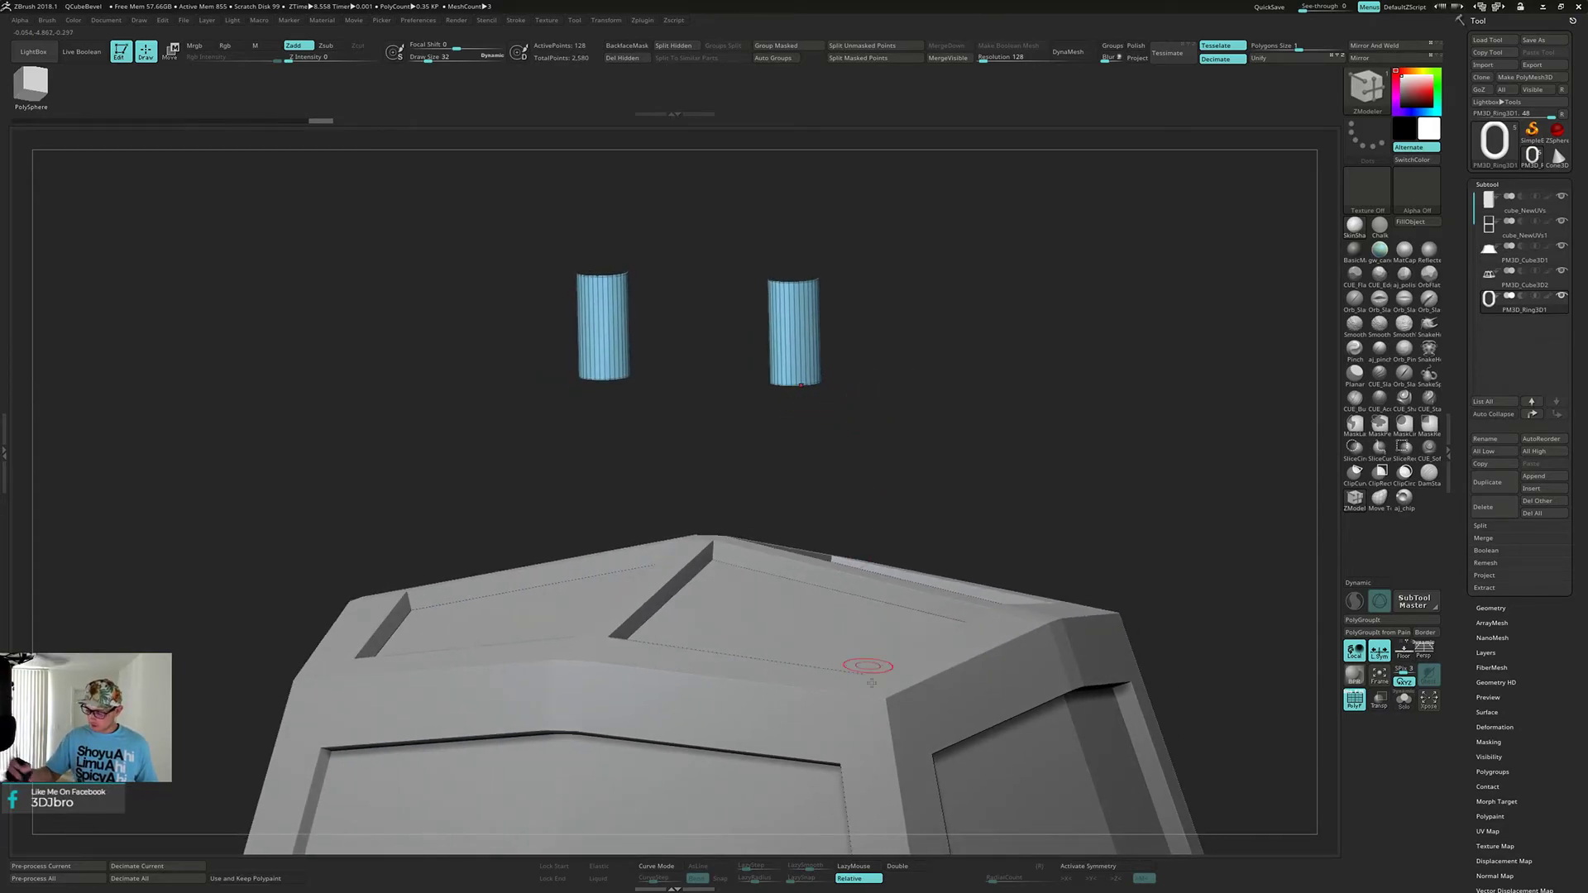
{"action": "left_click", "coordinate": [914, 866]}
{"action": "left_click_drag", "start_coordinate": [968, 467], "coordinate": [973, 459]}
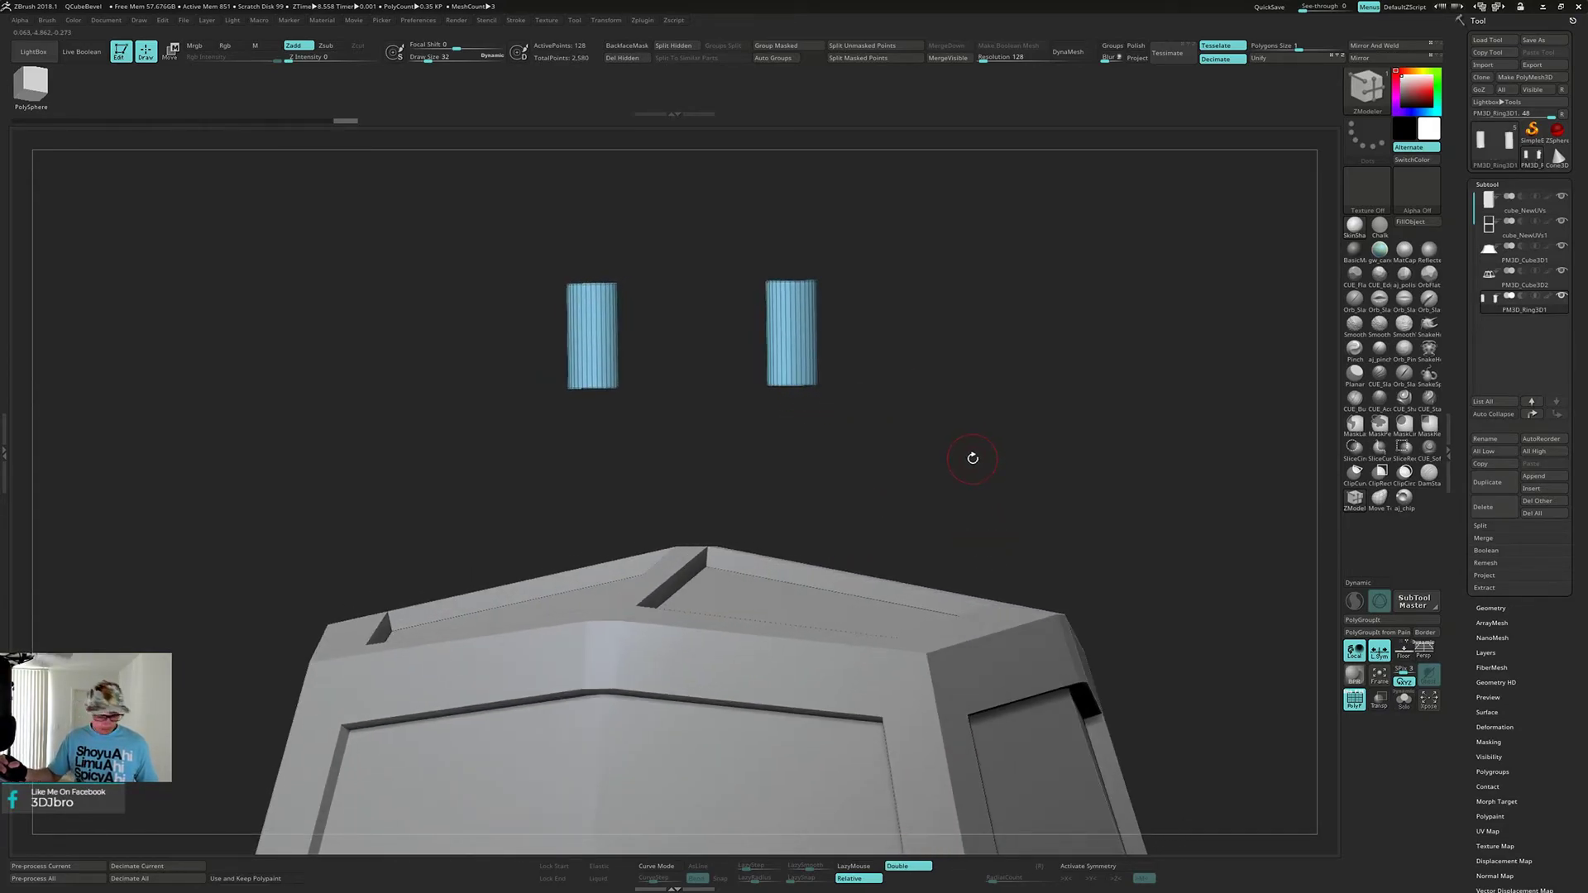
{"action": "key", "text": "ctrl+w"}
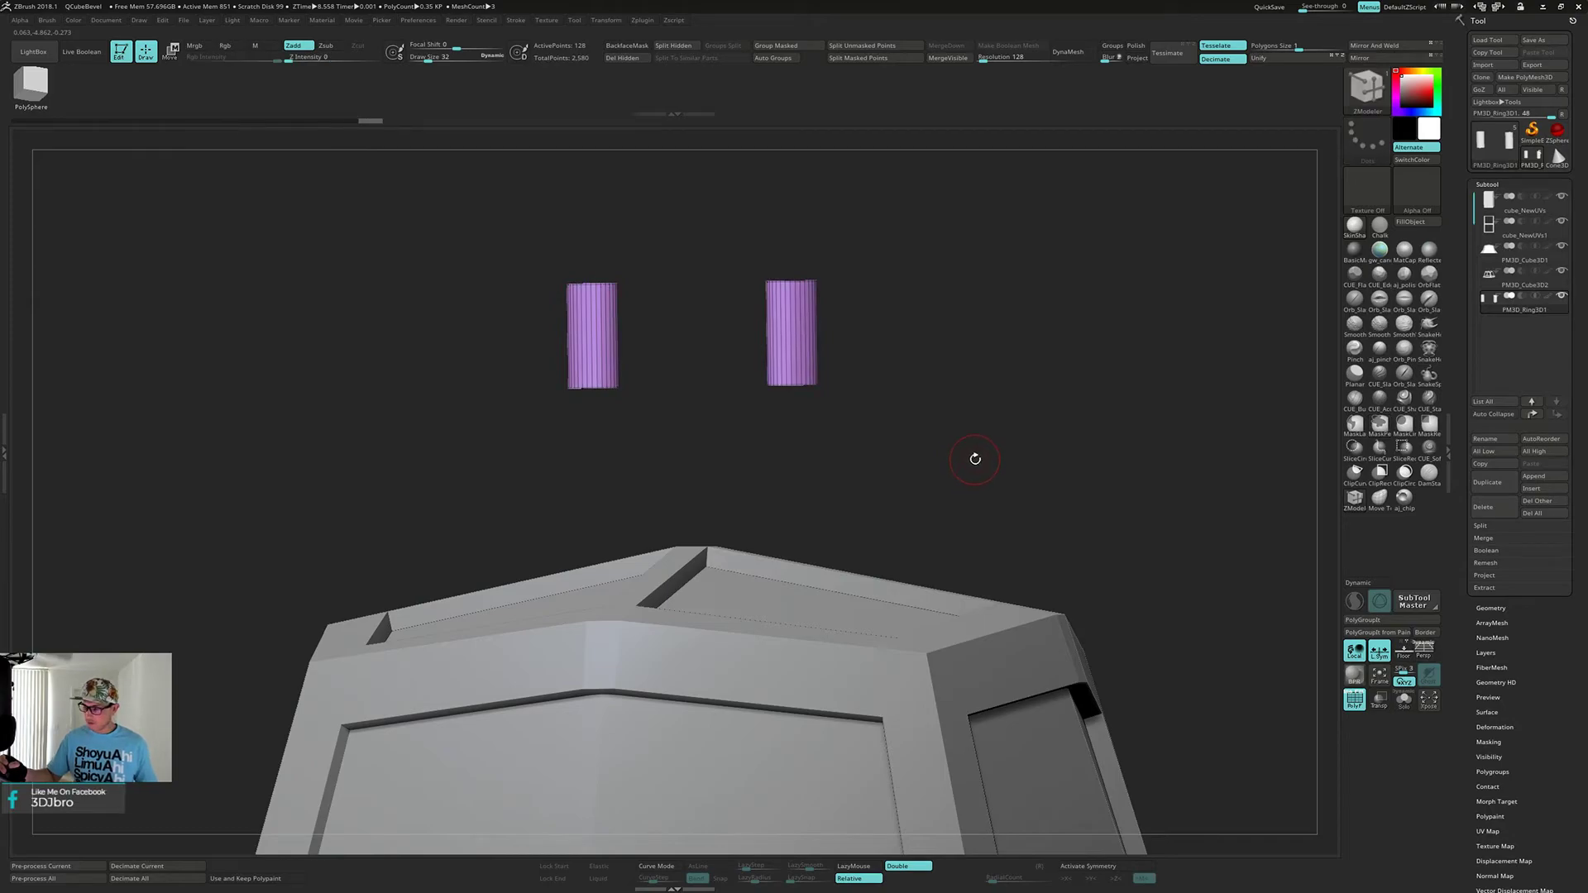
{"action": "left_click", "coordinate": [977, 458], "text": "ctrl+shift"}
{"action": "left_click_drag", "start_coordinate": [975, 443], "coordinate": [986, 433]}
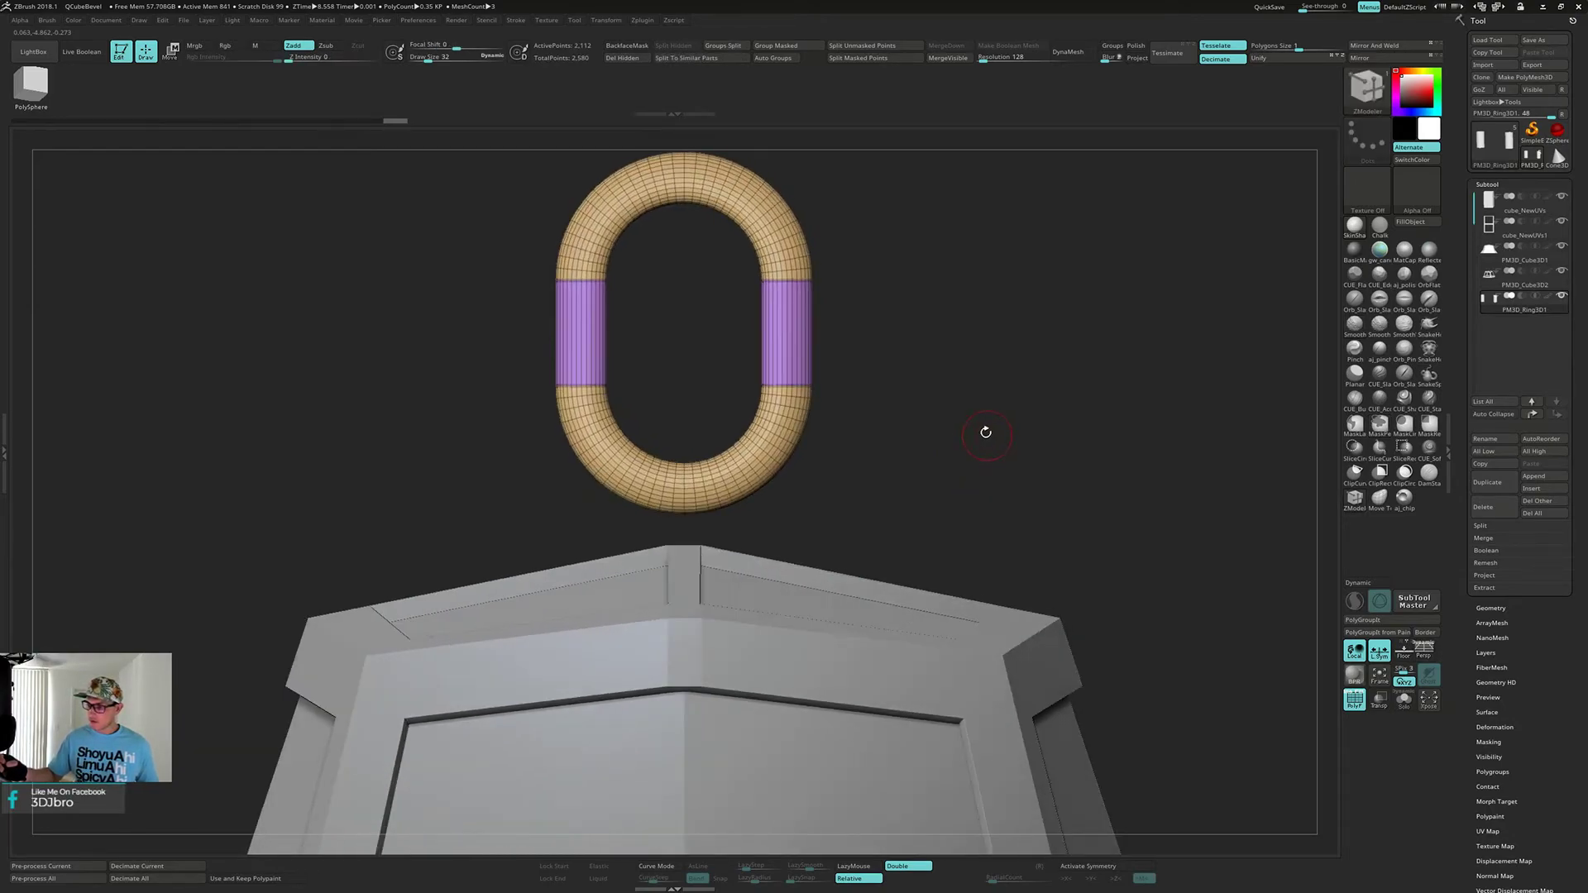
- Mask the link's upper arc and straight sides and turn the masked area into a single polygroup
{"action": "left_click_drag", "start_coordinate": [886, 335], "coordinate": [887, 404], "text": "alt"}
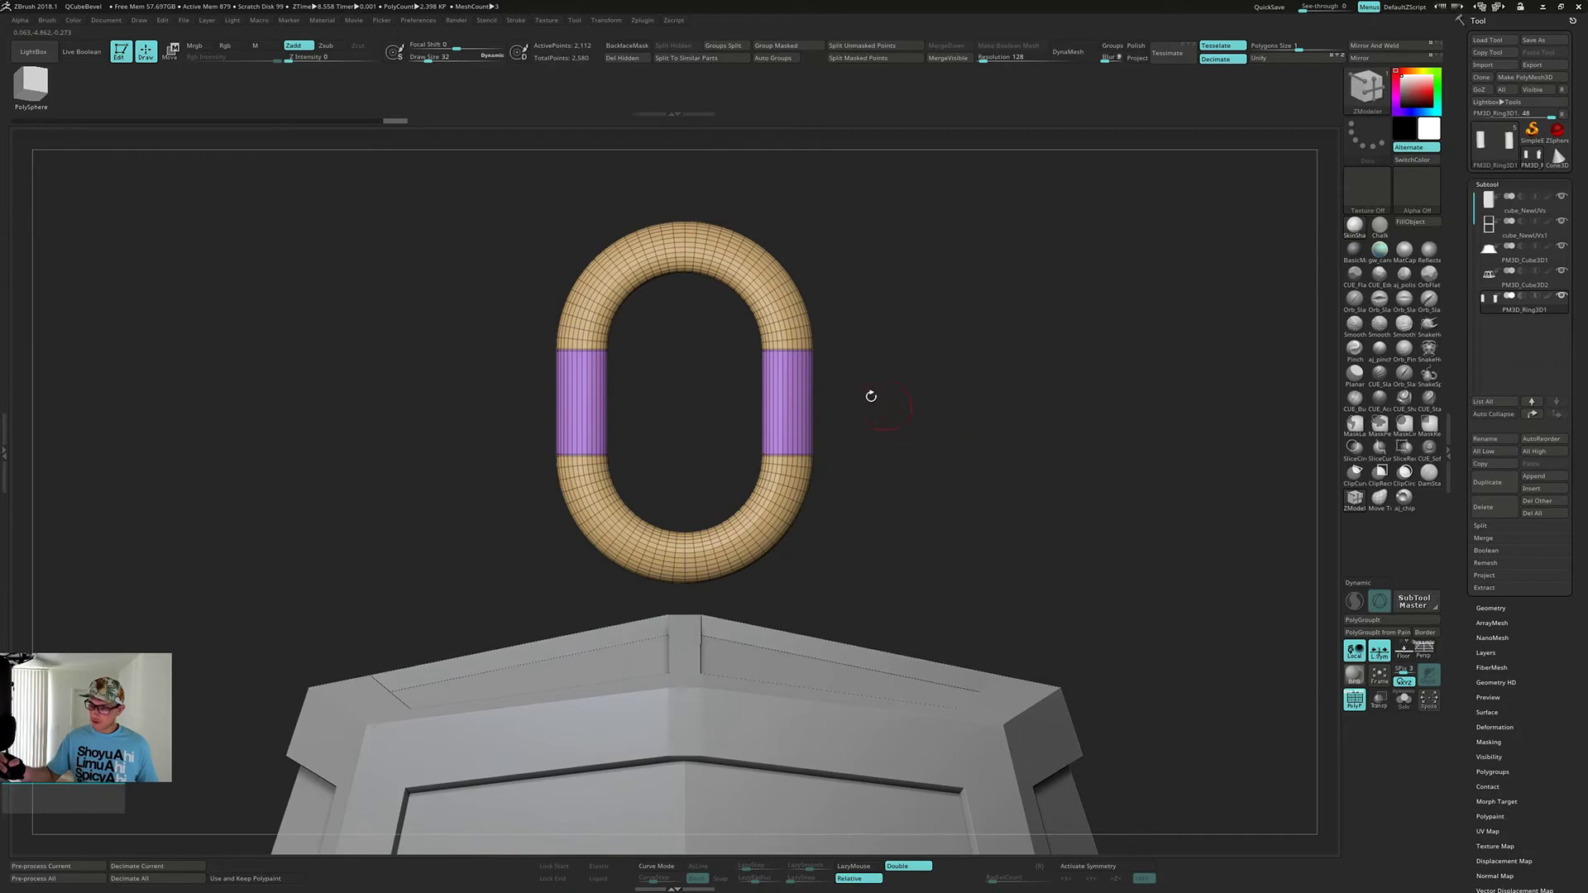
{"action": "mouse_move", "coordinate": [493, 194]}
{"action": "left_mouse_down", "text": "ctrl"}
{"action": "mouse_move", "coordinate": [756, 268]}
{"action": "mouse_move", "coordinate": [867, 404]}
{"action": "mouse_move", "coordinate": [869, 461]}
{"action": "left_mouse_up", "text": "ctrl"}
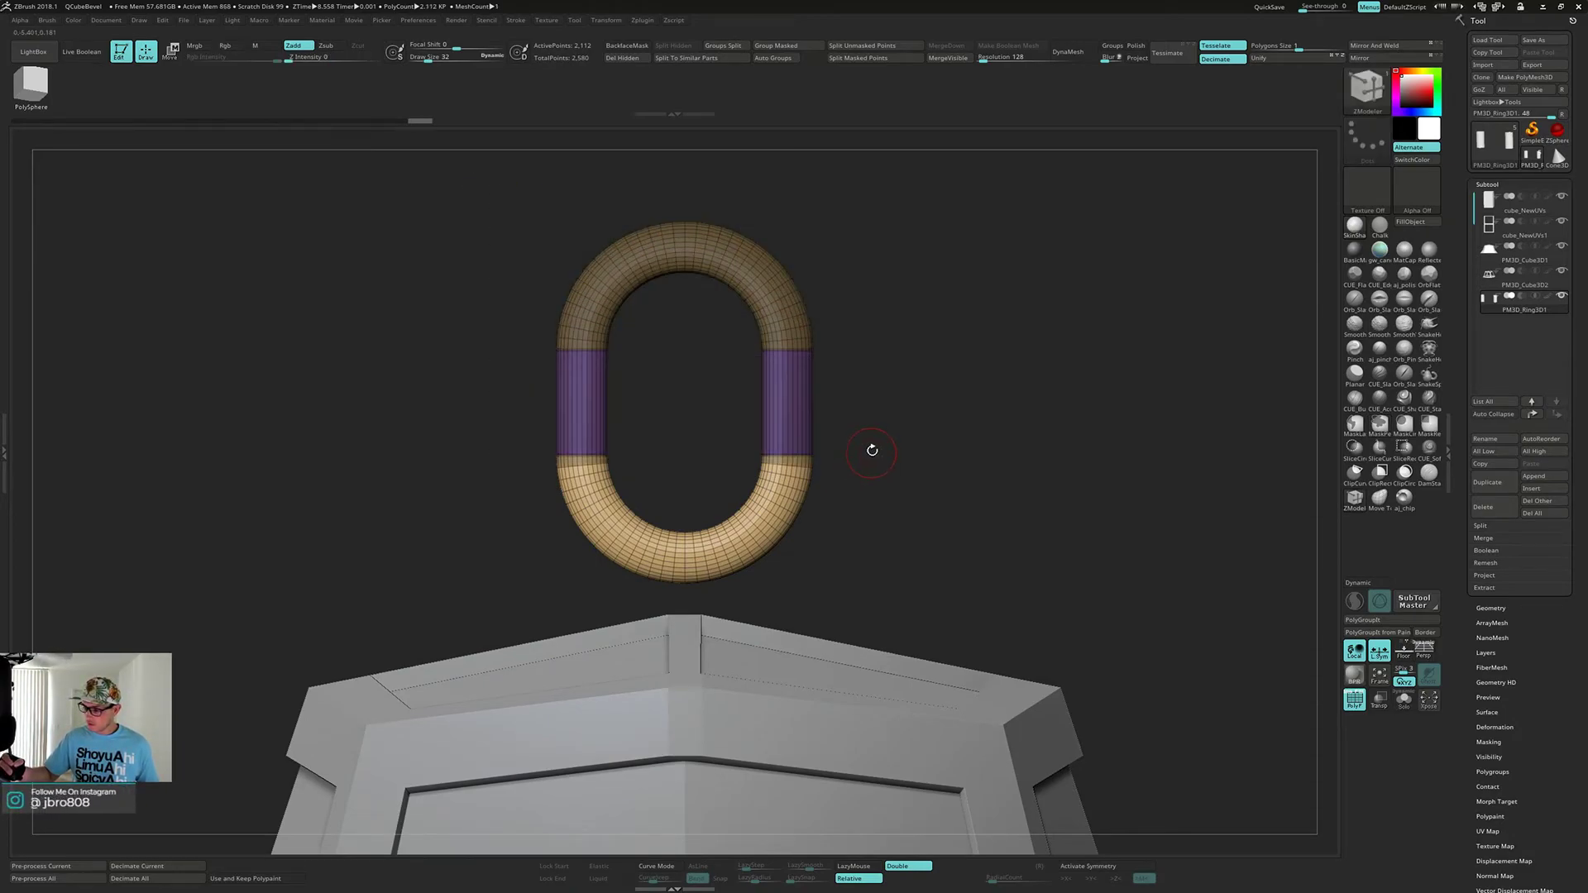
{"action": "key", "text": "ctrl+w"}
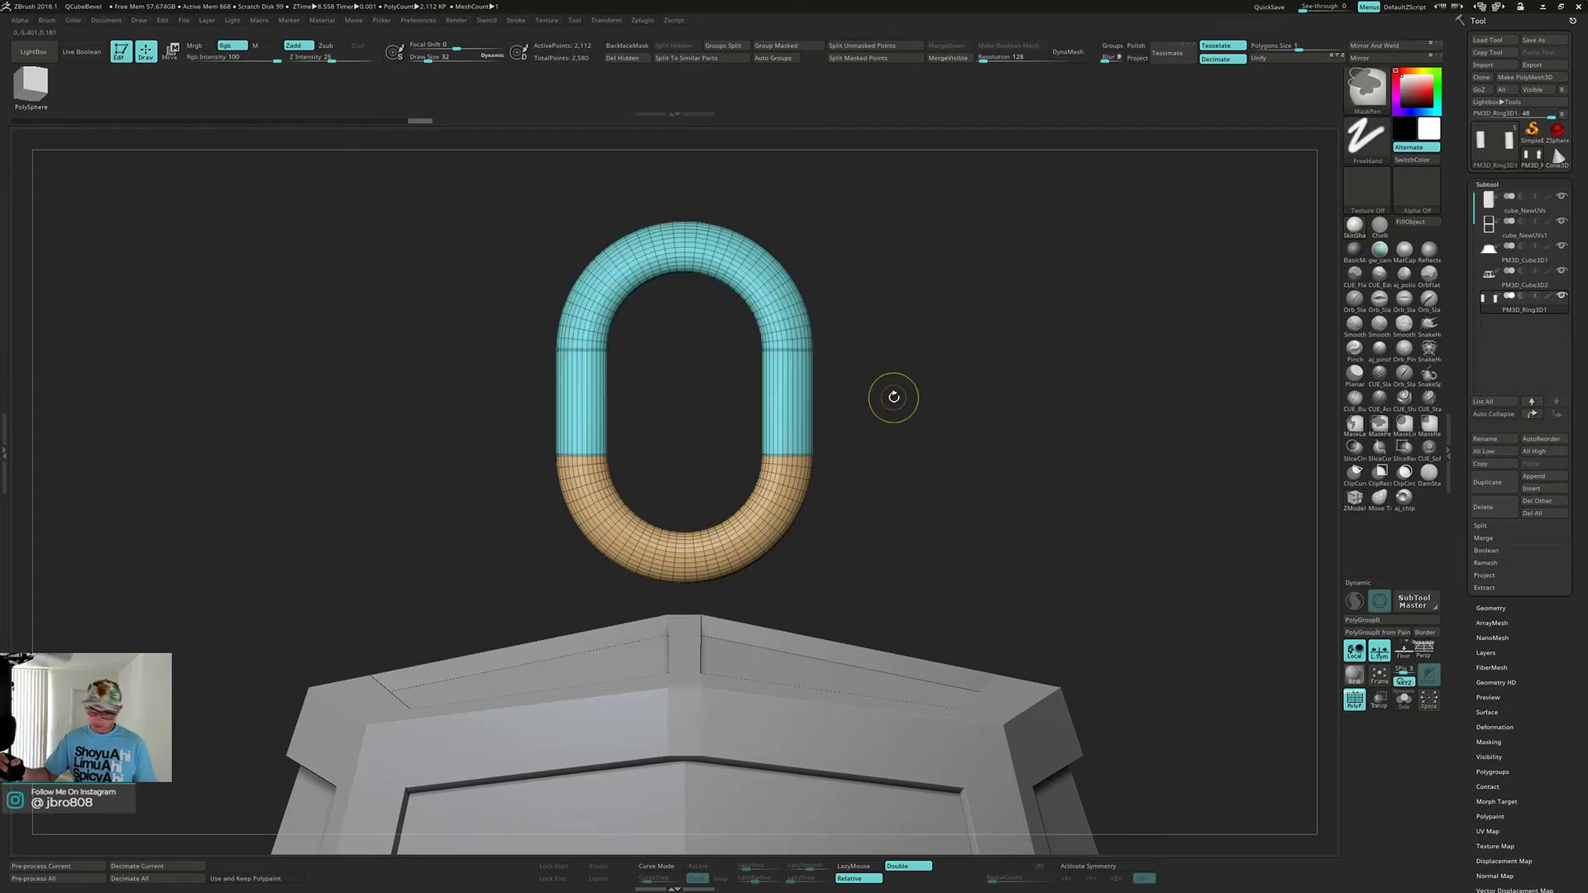
- Try removing the link's lower arc and seating the remaining U-shape on the roof's peak, and undo those changes
{"action": "left_click", "coordinate": [792, 401], "text": "ctrl+shift"}
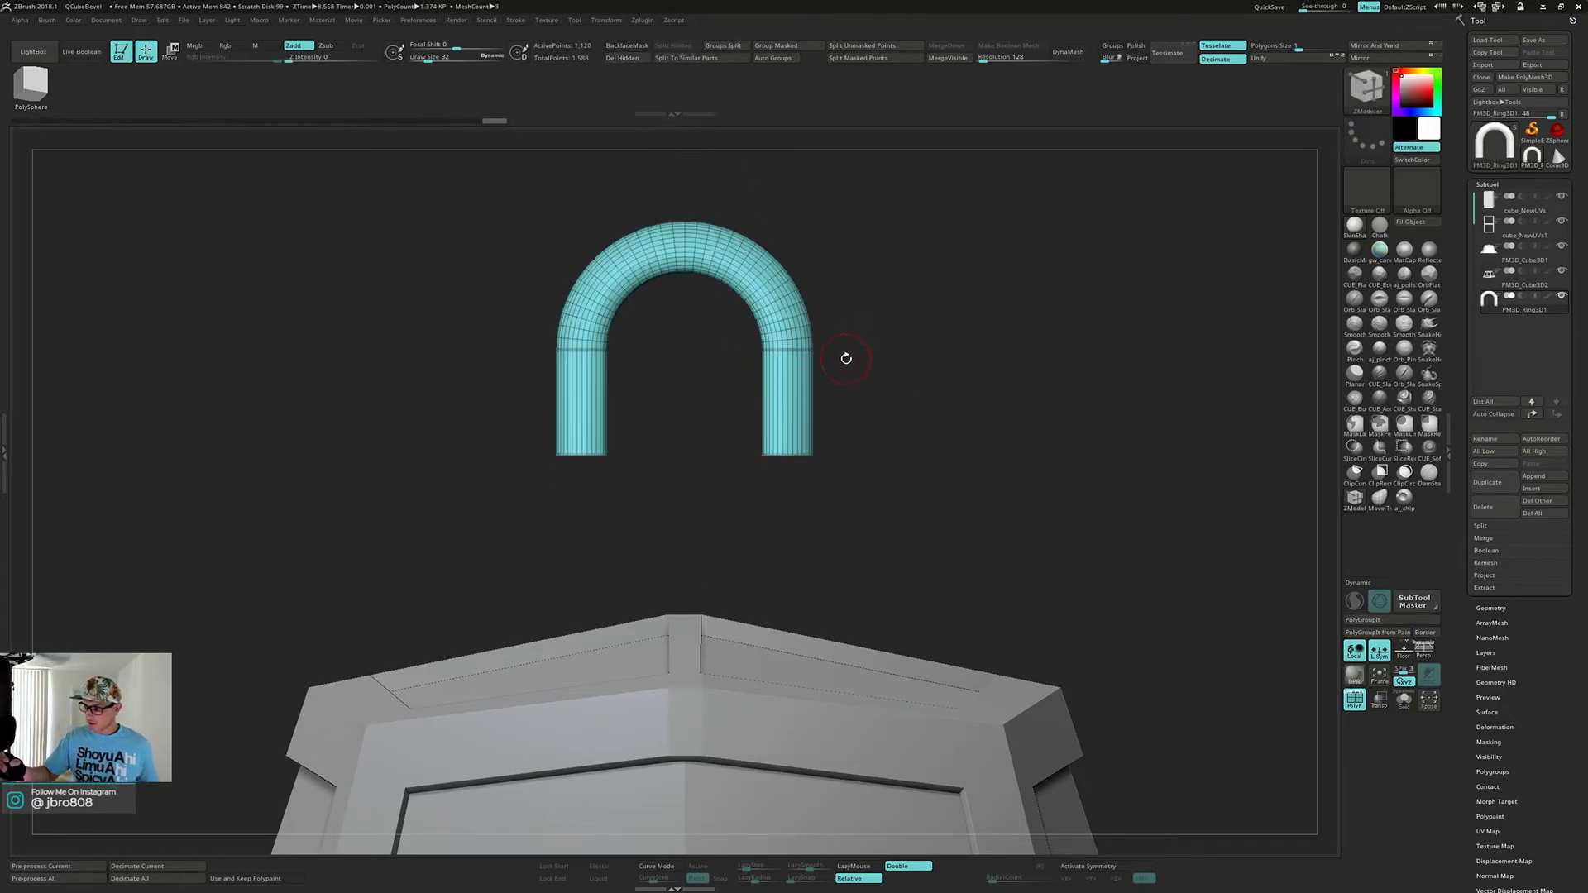
{"action": "key", "text": "w"}
{"action": "left_click", "coordinate": [669, 303]}
{"action": "left_click_drag", "start_coordinate": [684, 265], "coordinate": [684, 452]}
{"action": "left_click_drag", "start_coordinate": [828, 397], "coordinate": [829, 274]}
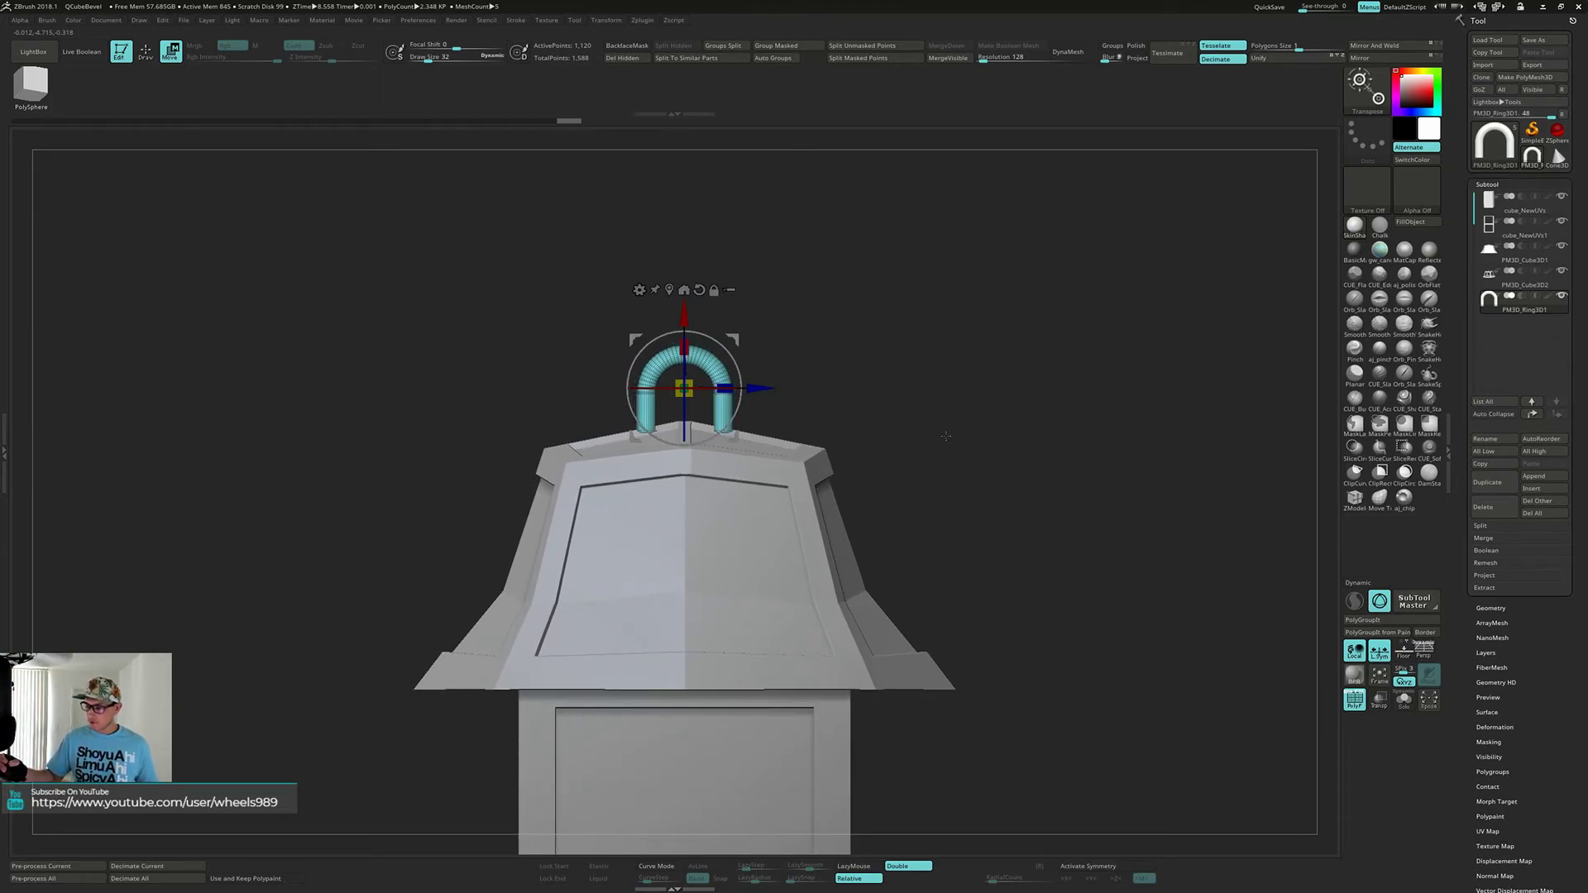
{"action": "key", "text": "ctrl+z"}
{"action": "key", "text": "ctrl+z"}
{"action": "key", "text": "ctrl+z"}
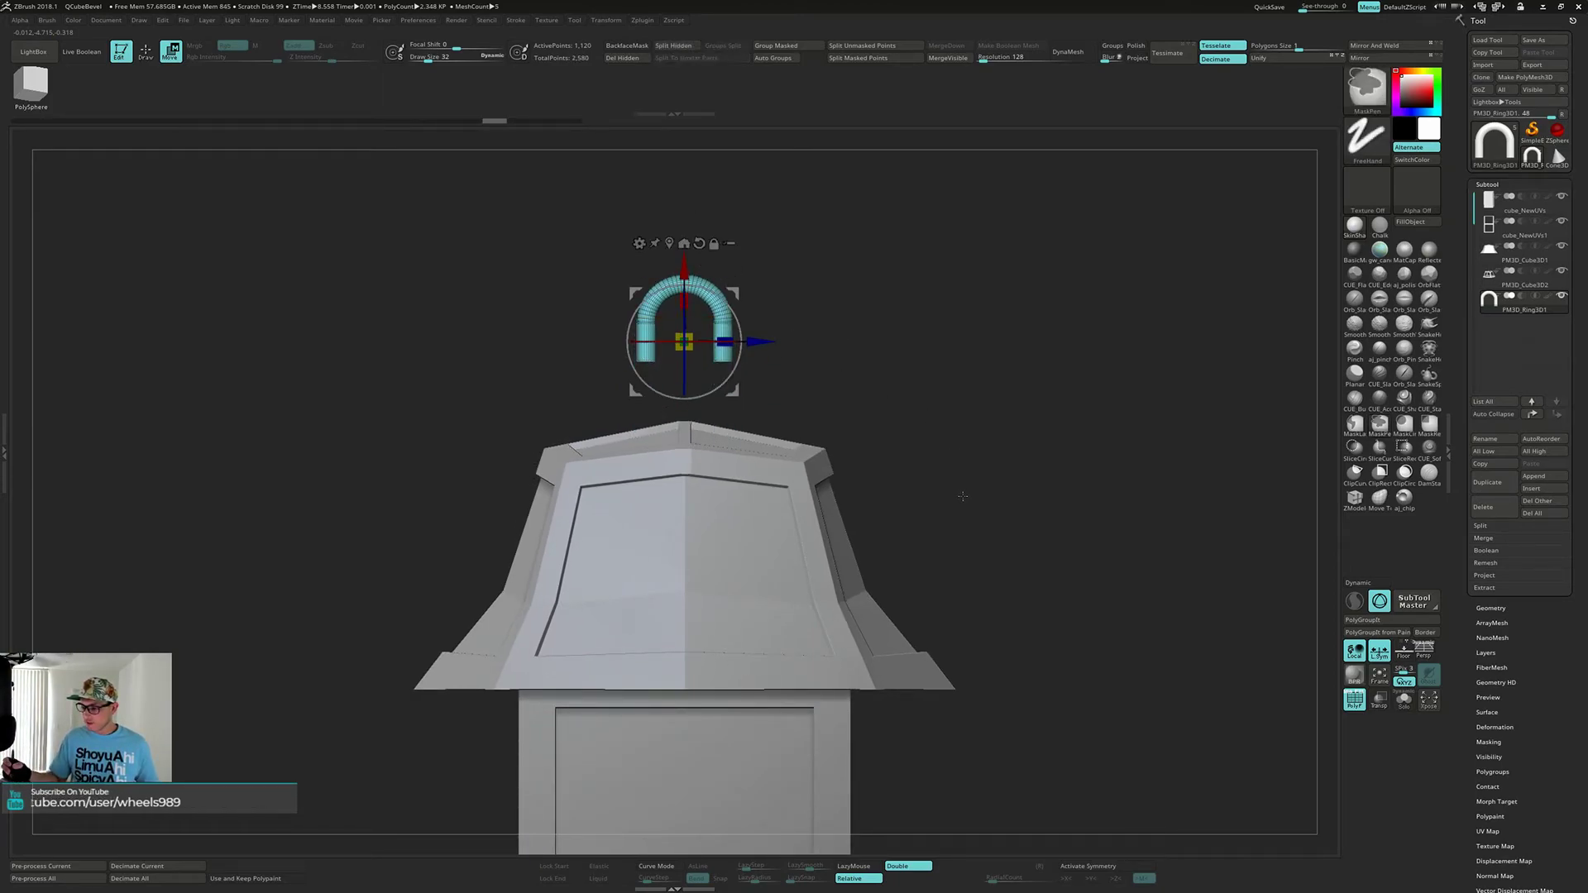
{"action": "key", "text": "ctrl+z"}
- Scale the complete link down further and duplicate it upward within the same subtool
{"action": "left_click_drag", "start_coordinate": [858, 349], "coordinate": [848, 398], "text": "alt"}
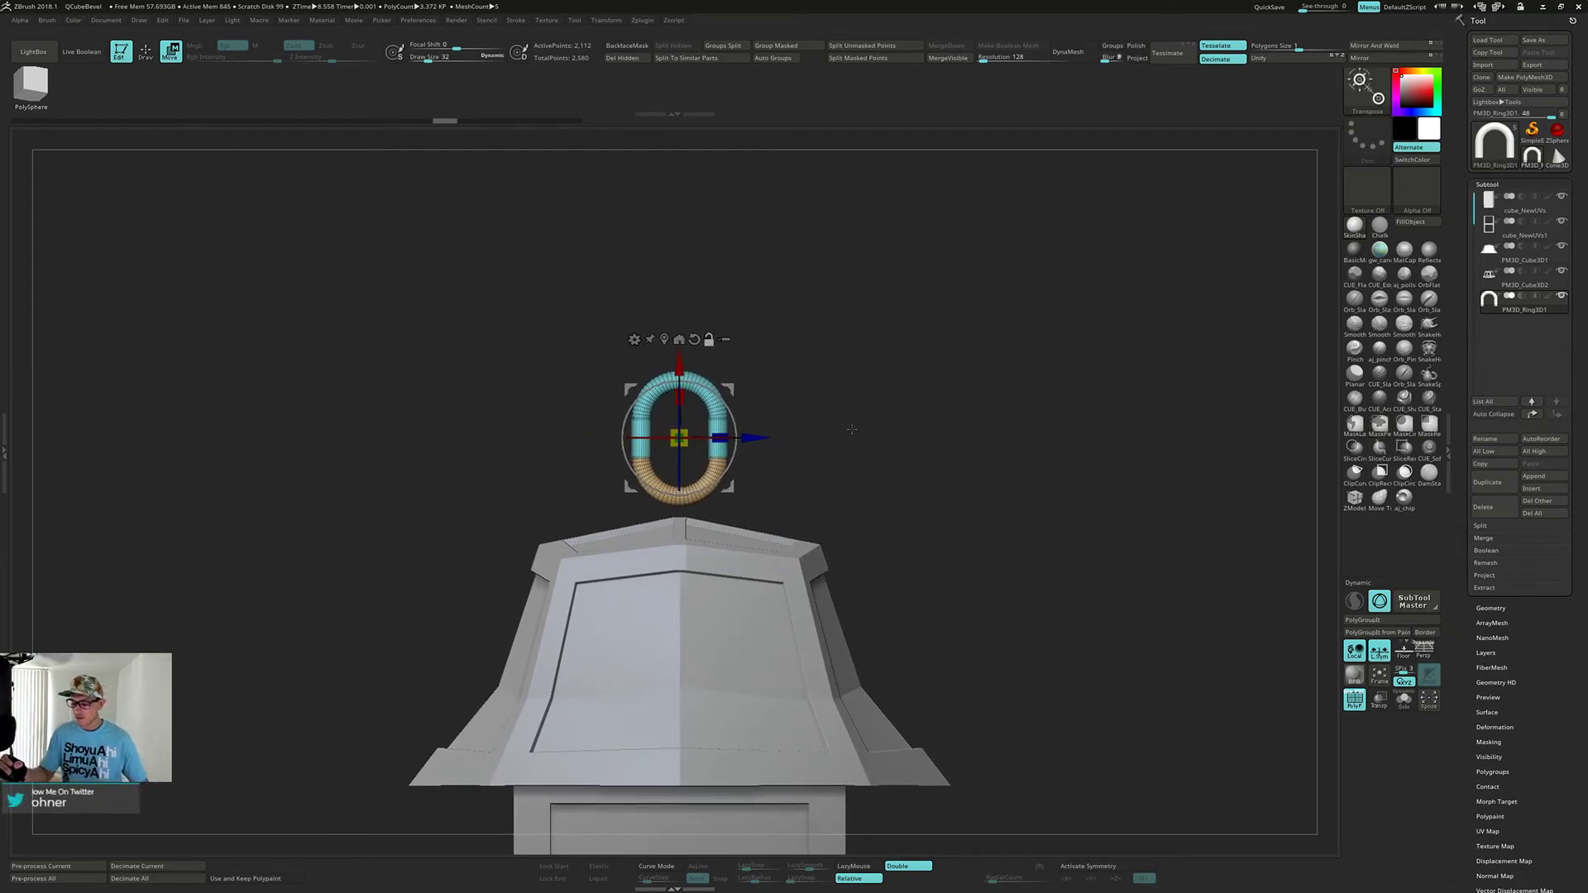
{"action": "mouse_move", "coordinate": [859, 446]}
{"action": "left_mouse_down", "text": "alt"}
{"action": "mouse_move", "coordinate": [875, 366]}
{"action": "mouse_move", "coordinate": [859, 466]}
{"action": "left_mouse_up", "text": "alt"}
{"action": "left_click_drag", "start_coordinate": [679, 481], "coordinate": [676, 460]}
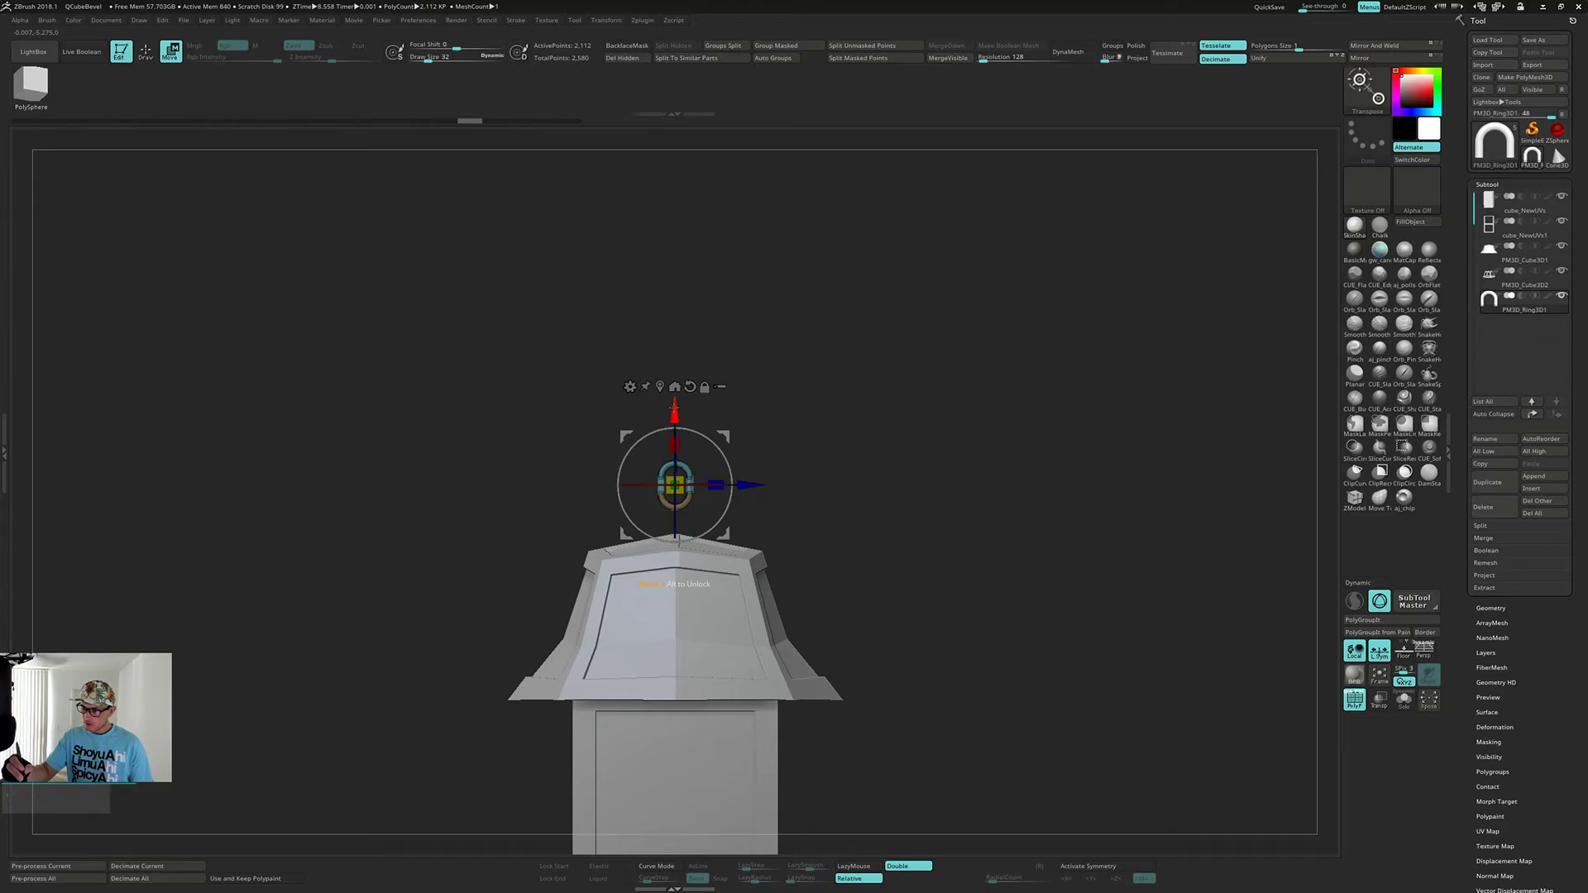
{"action": "left_click_drag", "start_coordinate": [674, 406], "coordinate": [675, 374], "text": "ctrl"}
- Rotate the upper link a quarter turn so the two links interlock, and lower the pair toward the roof
{"action": "left_click_drag", "start_coordinate": [826, 370], "coordinate": [745, 422]}
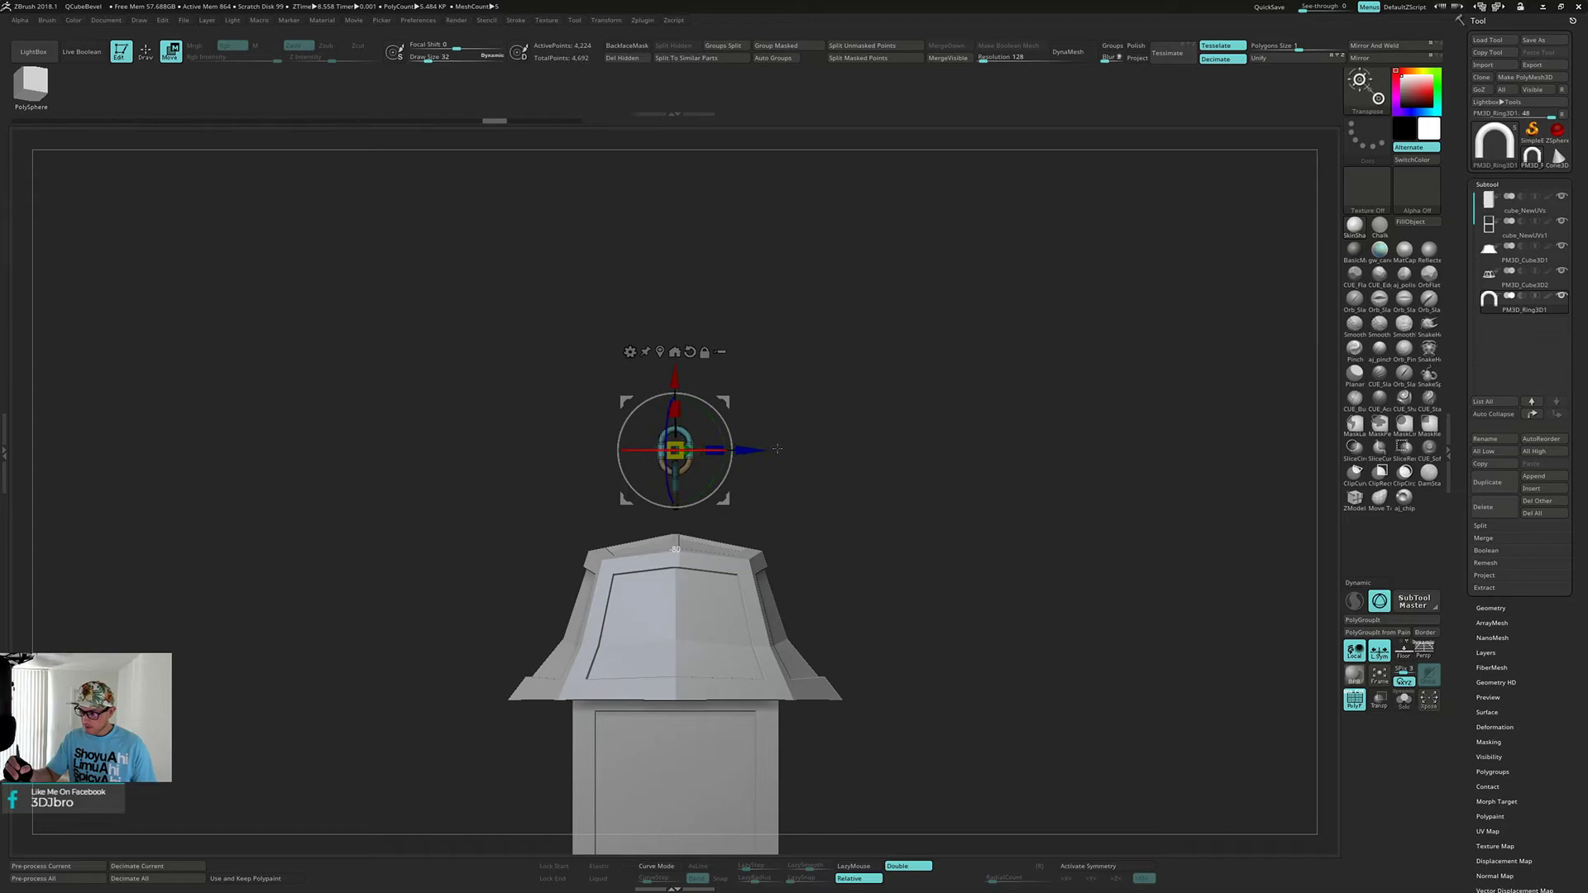
{"action": "left_click_drag", "start_coordinate": [785, 447], "coordinate": [864, 473]}
{"action": "left_click", "coordinate": [660, 351]}
{"action": "left_click_drag", "start_coordinate": [826, 378], "coordinate": [796, 447]}
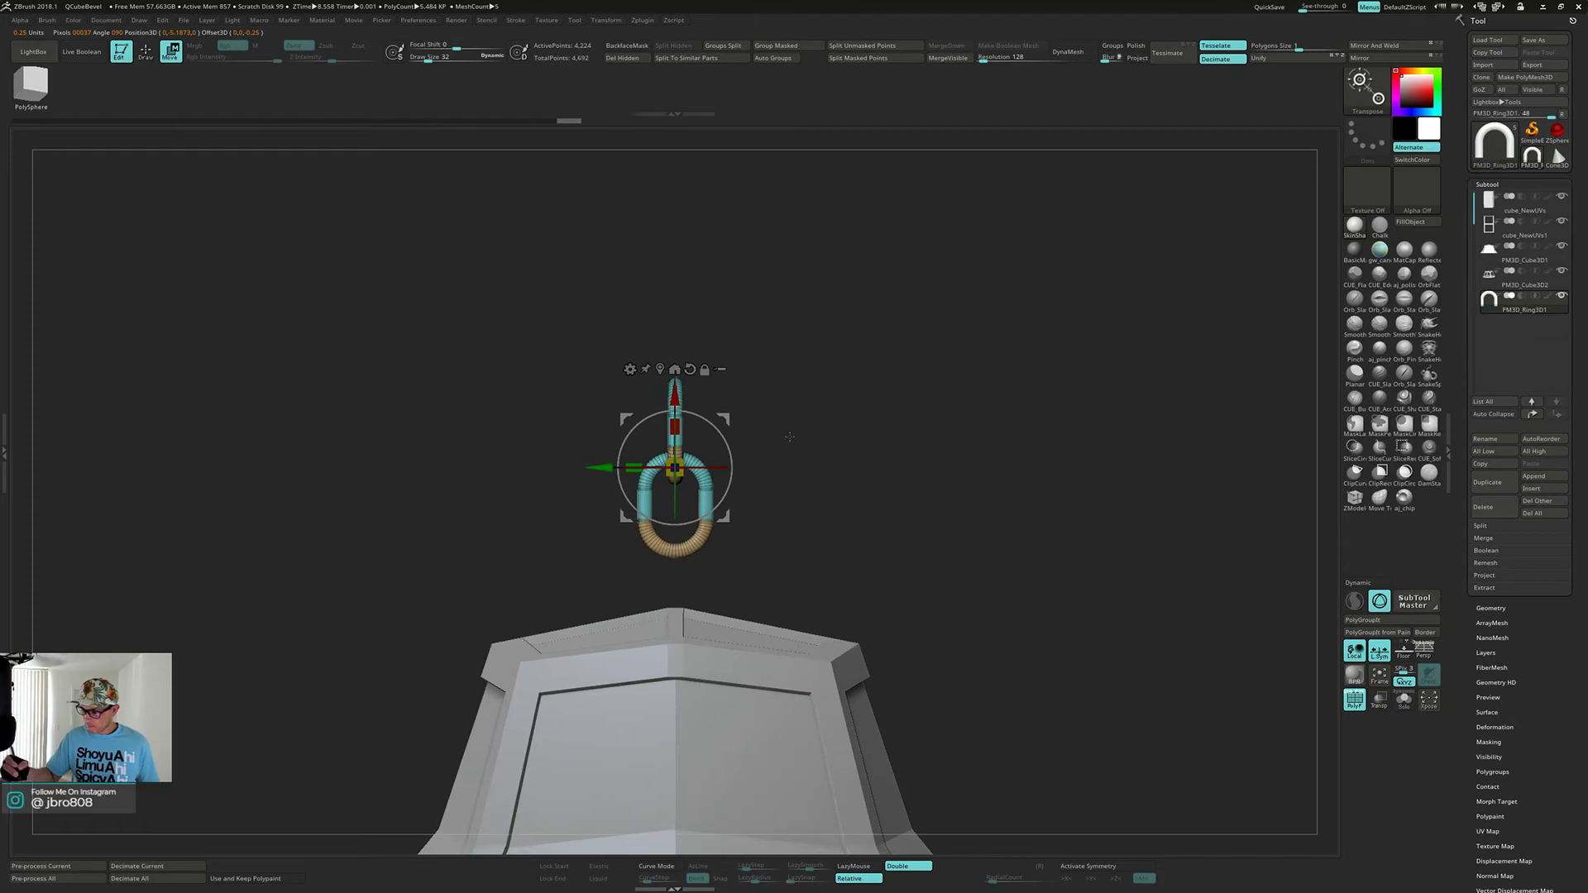
{"action": "mouse_move", "coordinate": [675, 396]}
{"action": "left_mouse_down"}
{"action": "mouse_move", "coordinate": [678, 460]}
{"action": "mouse_move", "coordinate": [683, 424]}
{"action": "left_mouse_up"}
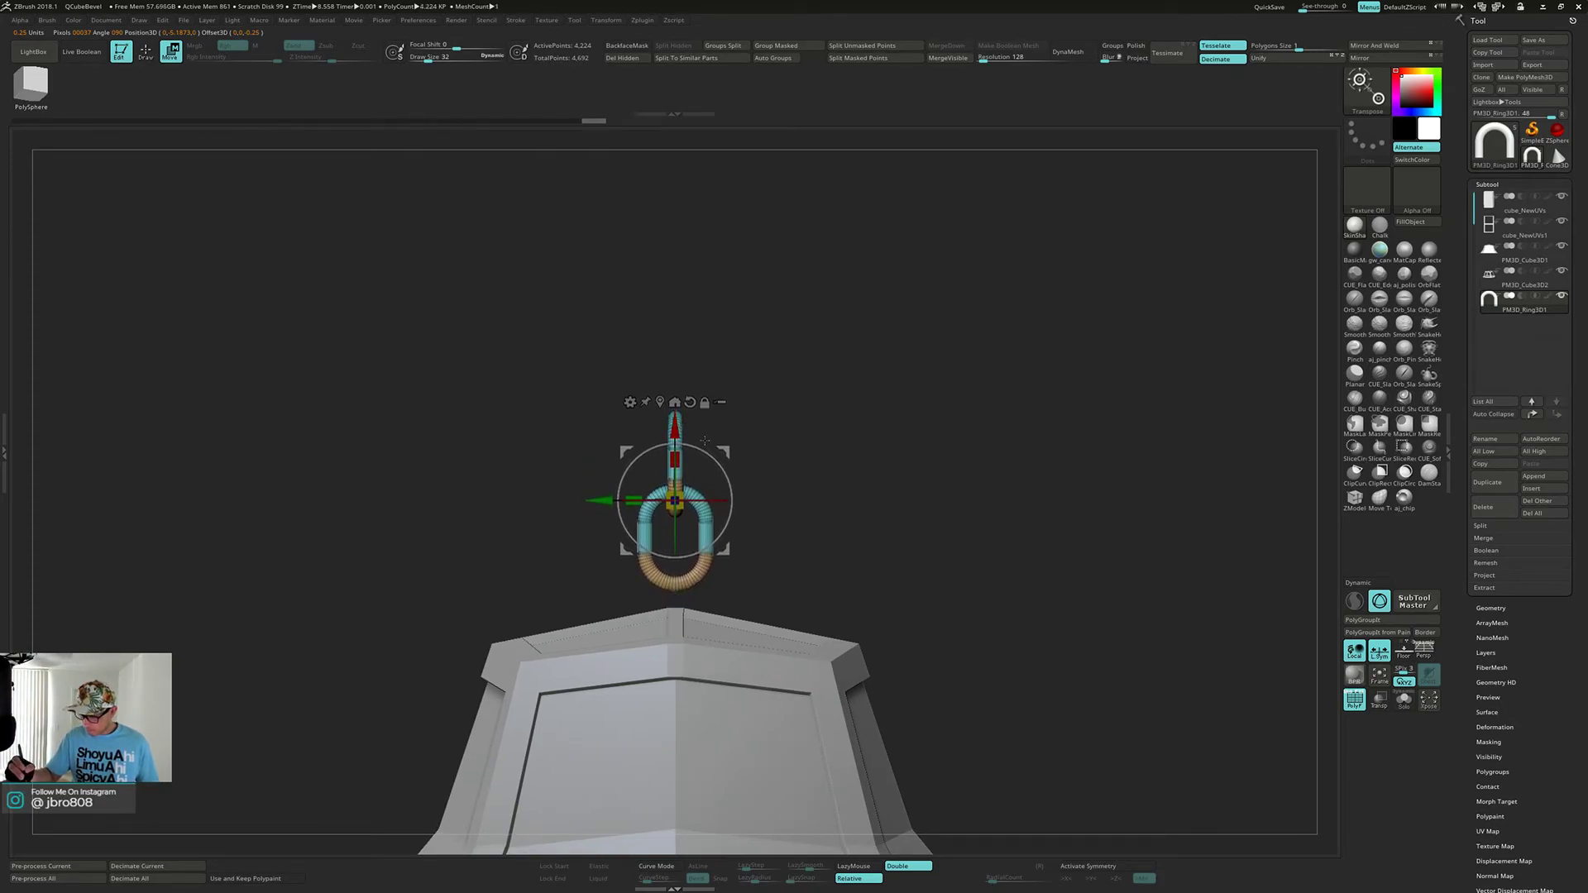
- Isolate the lower arcs of both links and give the upper link's arc its own polygroup
{"action": "left_click", "coordinate": [701, 569], "text": "ctrl"}
{"action": "key", "text": "q"}
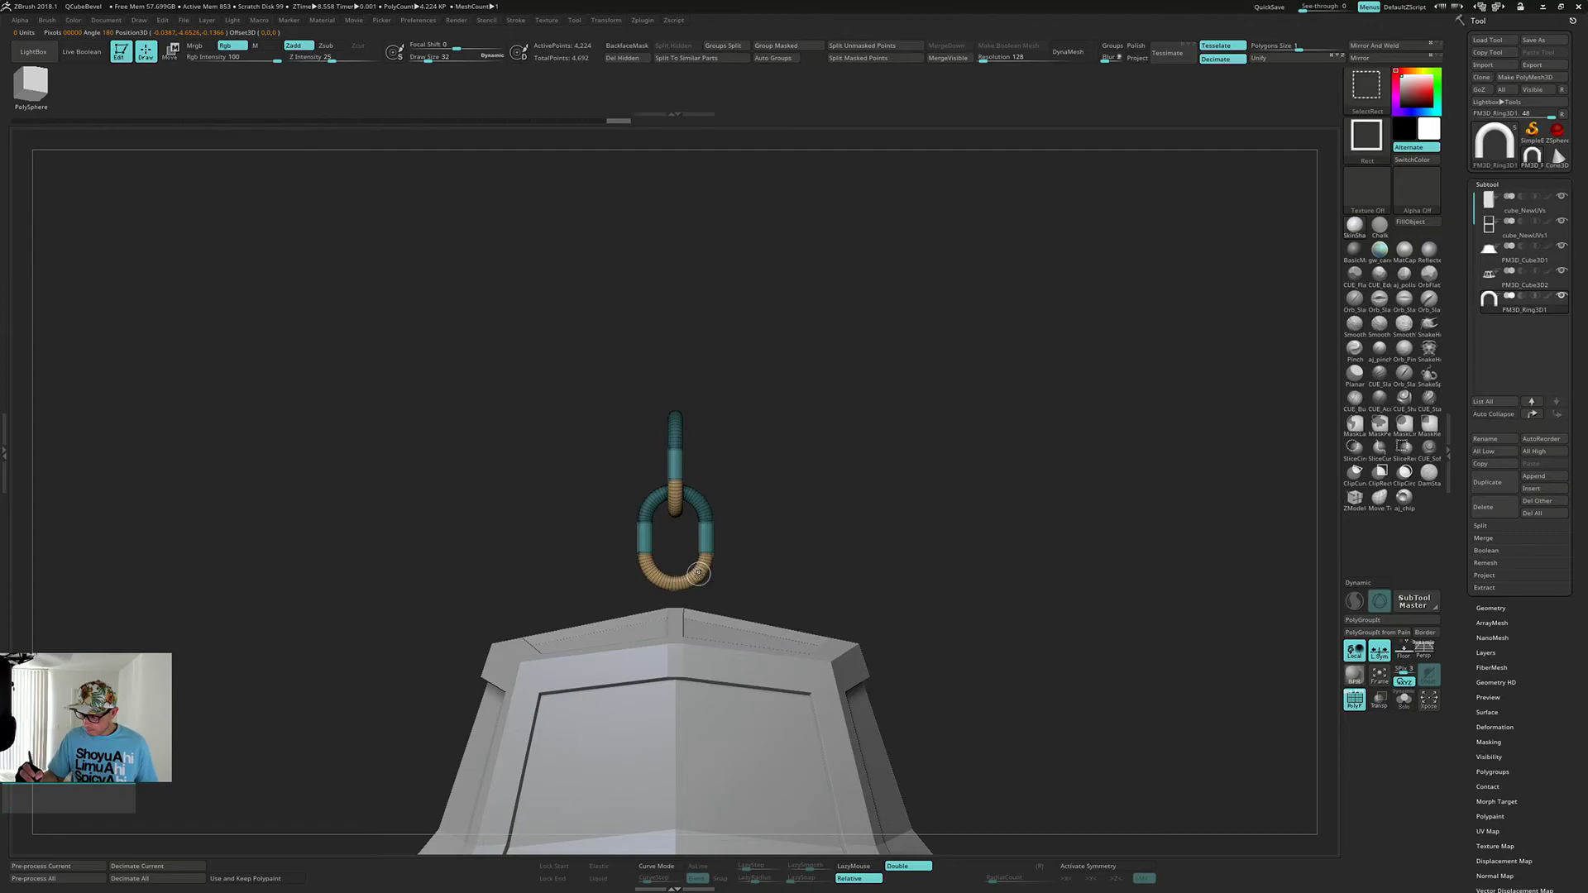
{"action": "left_click", "coordinate": [700, 569], "text": "ctrl+shift"}
{"action": "left_click_drag", "start_coordinate": [642, 454], "coordinate": [718, 523], "text": "ctrl"}
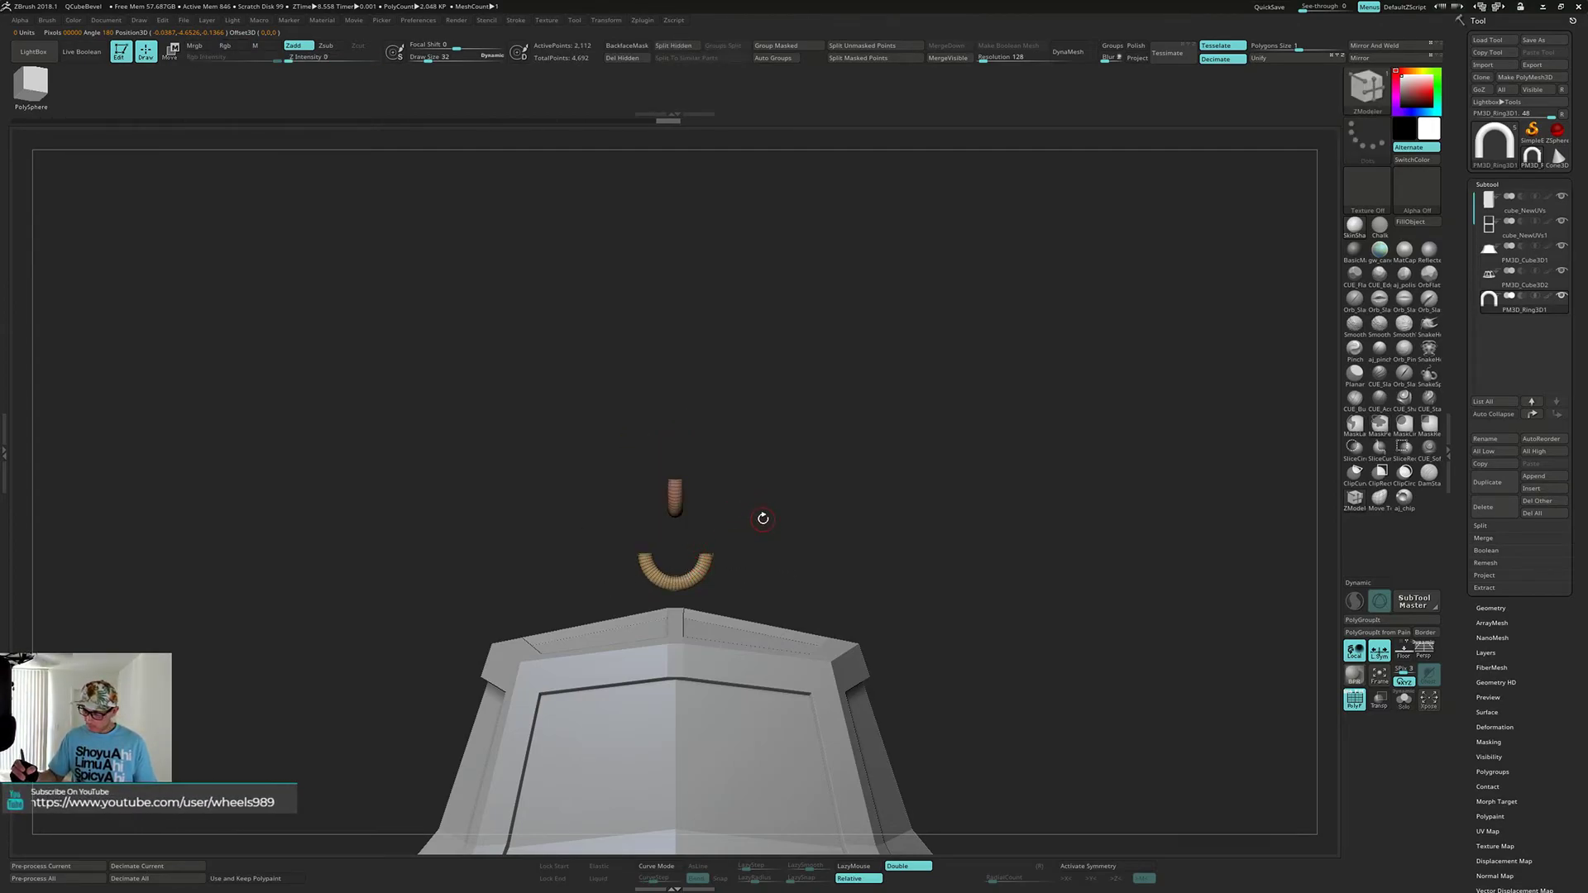
- Isolate the lower link's bottom arc, invert the visibility to hide it and delete the hidden geometry
{"action": "left_click", "coordinate": [680, 490], "text": "ctrl+shift"}
{"action": "left_click_drag", "start_coordinate": [720, 528], "coordinate": [770, 514]}
{"action": "left_click", "coordinate": [754, 519], "text": "ctrl+shift"}
{"action": "left_click", "coordinate": [691, 574], "text": "ctrl+shift"}
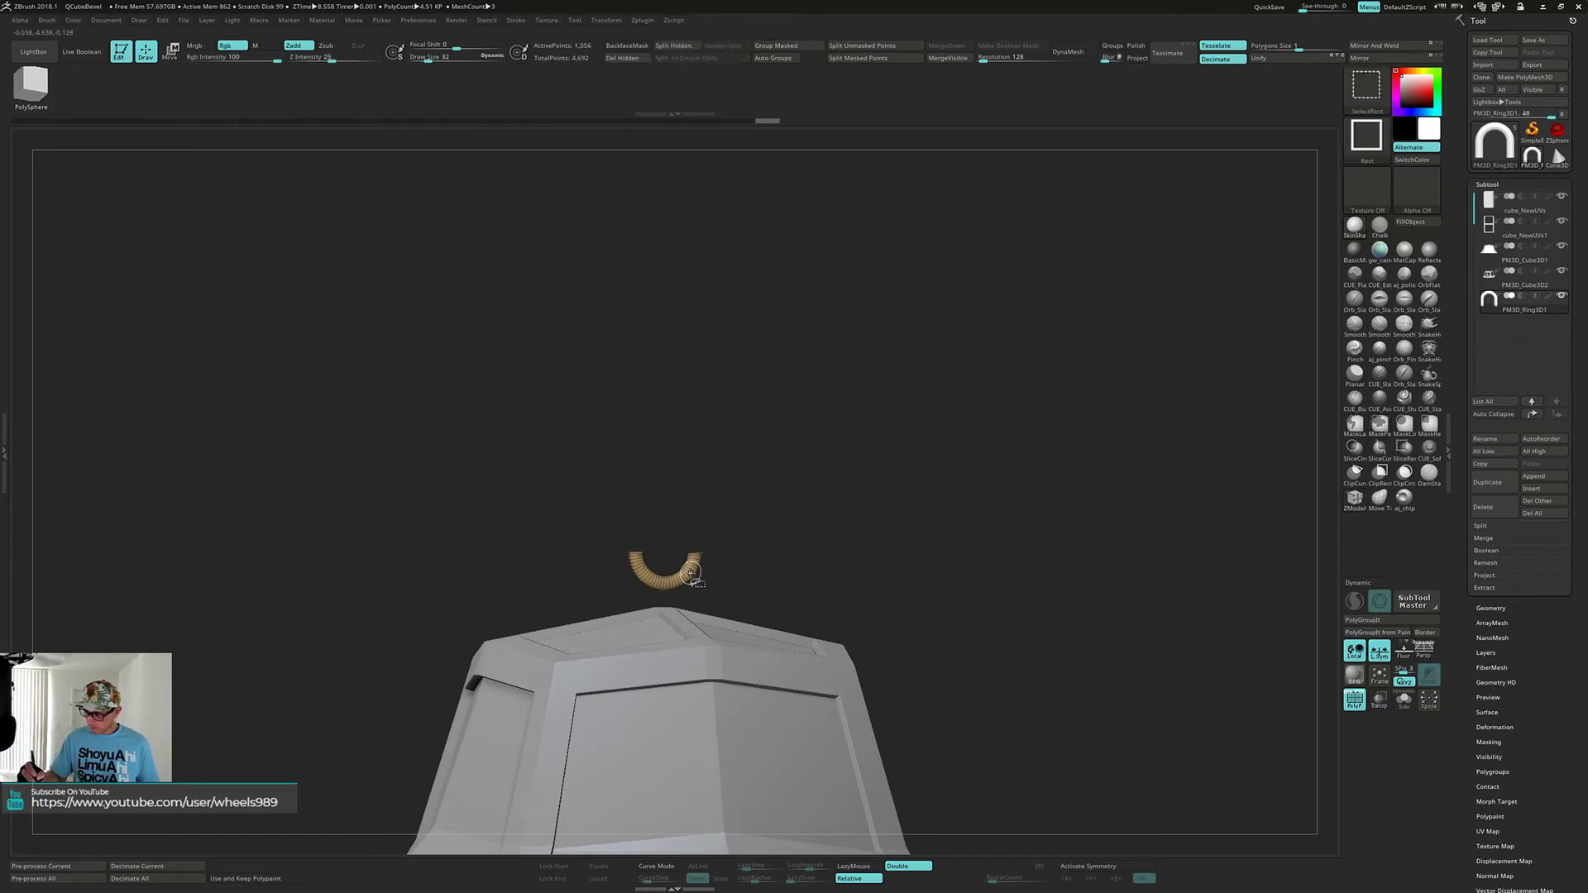
{"action": "left_click", "coordinate": [691, 573], "text": "ctrl+shift"}
{"action": "mouse_move", "coordinate": [705, 480]}
{"action": "left_mouse_down"}
{"action": "mouse_move", "coordinate": [732, 476]}
{"action": "mouse_move", "coordinate": [711, 466]}
{"action": "left_mouse_up"}
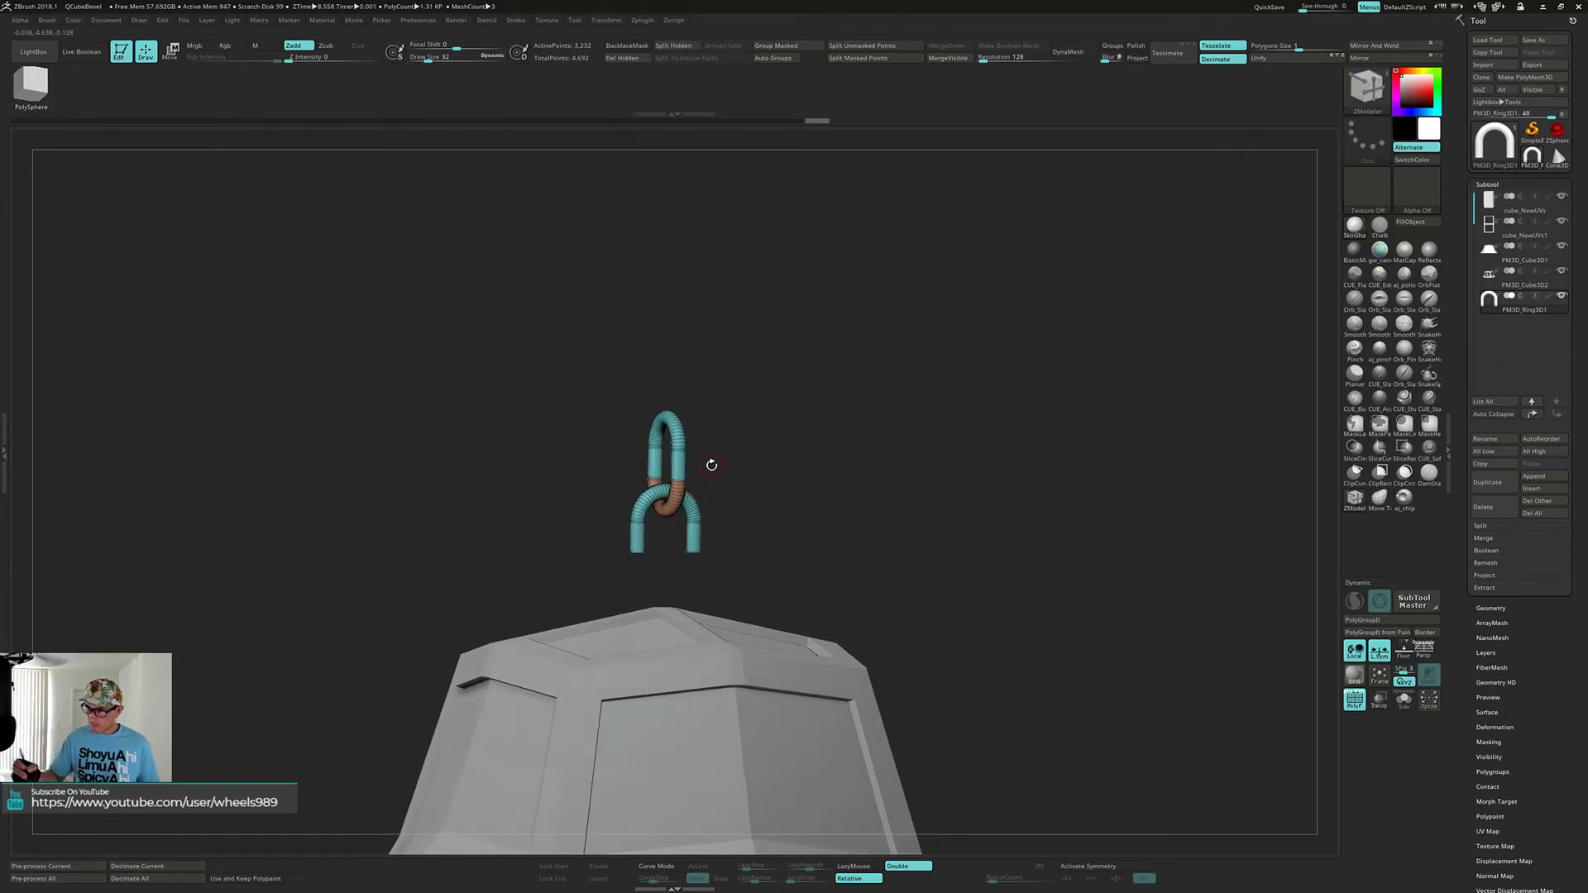
{"action": "left_click", "coordinate": [638, 59]}
{"action": "left_click_drag", "start_coordinate": [741, 379], "coordinate": [790, 459]}
- Center the gizmo on the two links, hide the polyframe and move the links down onto the roof's peak
{"action": "key", "text": "w"}
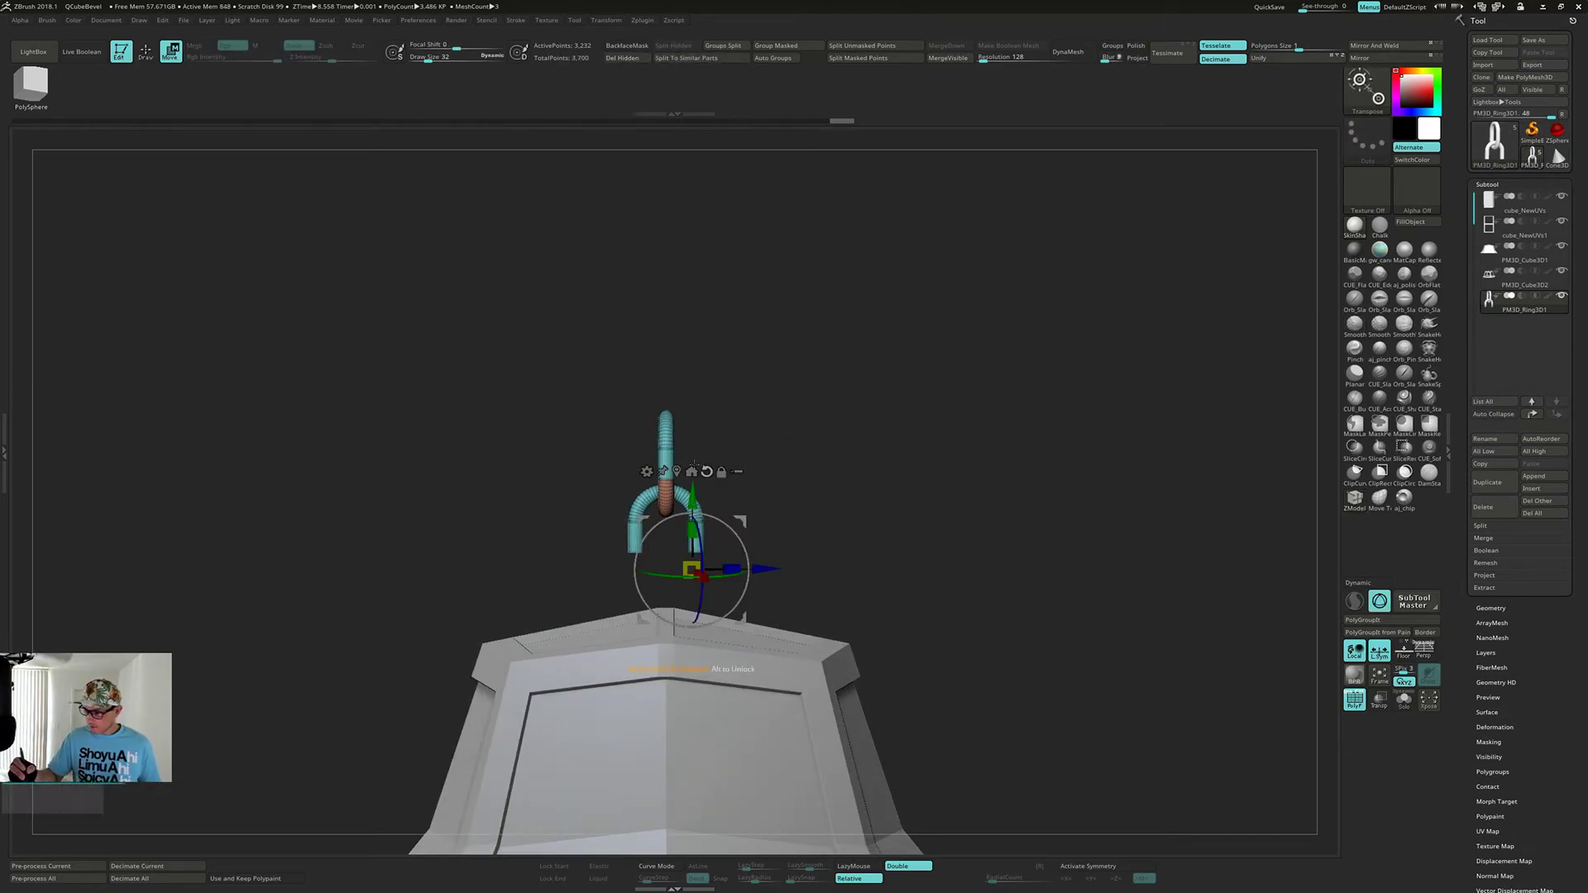
{"action": "left_click_drag", "start_coordinate": [692, 515], "coordinate": [679, 465]}
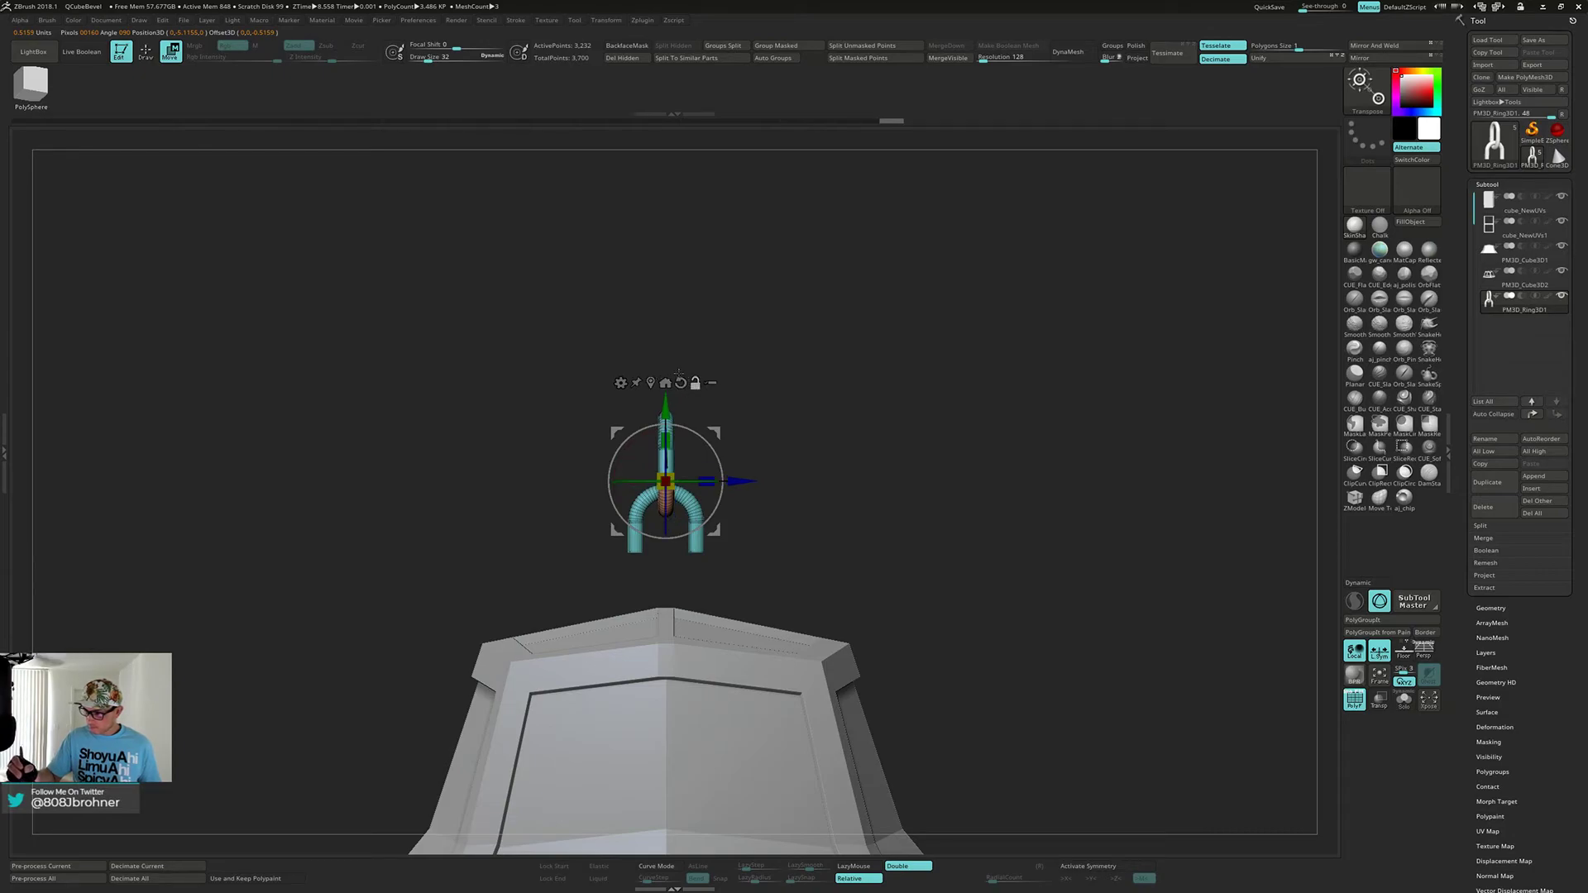
{"action": "left_click_drag", "start_coordinate": [709, 407], "coordinate": [759, 499]}
{"action": "mouse_move", "coordinate": [856, 538]}
{"action": "left_mouse_down"}
{"action": "mouse_move", "coordinate": [816, 560]}
{"action": "mouse_move", "coordinate": [797, 543]}
{"action": "mouse_move", "coordinate": [798, 485]}
{"action": "mouse_move", "coordinate": [805, 528]}
{"action": "mouse_move", "coordinate": [855, 522]}
{"action": "mouse_move", "coordinate": [849, 553]}
{"action": "mouse_move", "coordinate": [841, 448]}
{"action": "mouse_move", "coordinate": [858, 575]}
{"action": "mouse_move", "coordinate": [843, 549]}
{"action": "mouse_move", "coordinate": [872, 536]}
{"action": "mouse_move", "coordinate": [832, 596]}
{"action": "mouse_move", "coordinate": [837, 620]}
{"action": "mouse_move", "coordinate": [844, 528]}
{"action": "mouse_move", "coordinate": [807, 576]}
{"action": "mouse_move", "coordinate": [828, 566]}
{"action": "mouse_move", "coordinate": [827, 591]}
{"action": "mouse_move", "coordinate": [794, 530]}
{"action": "left_mouse_up"}
{"action": "key", "text": "q"}
{"action": "key", "text": "shift+f"}
{"action": "key", "text": "w"}
{"action": "left_click_drag", "start_coordinate": [696, 519], "coordinate": [703, 609]}
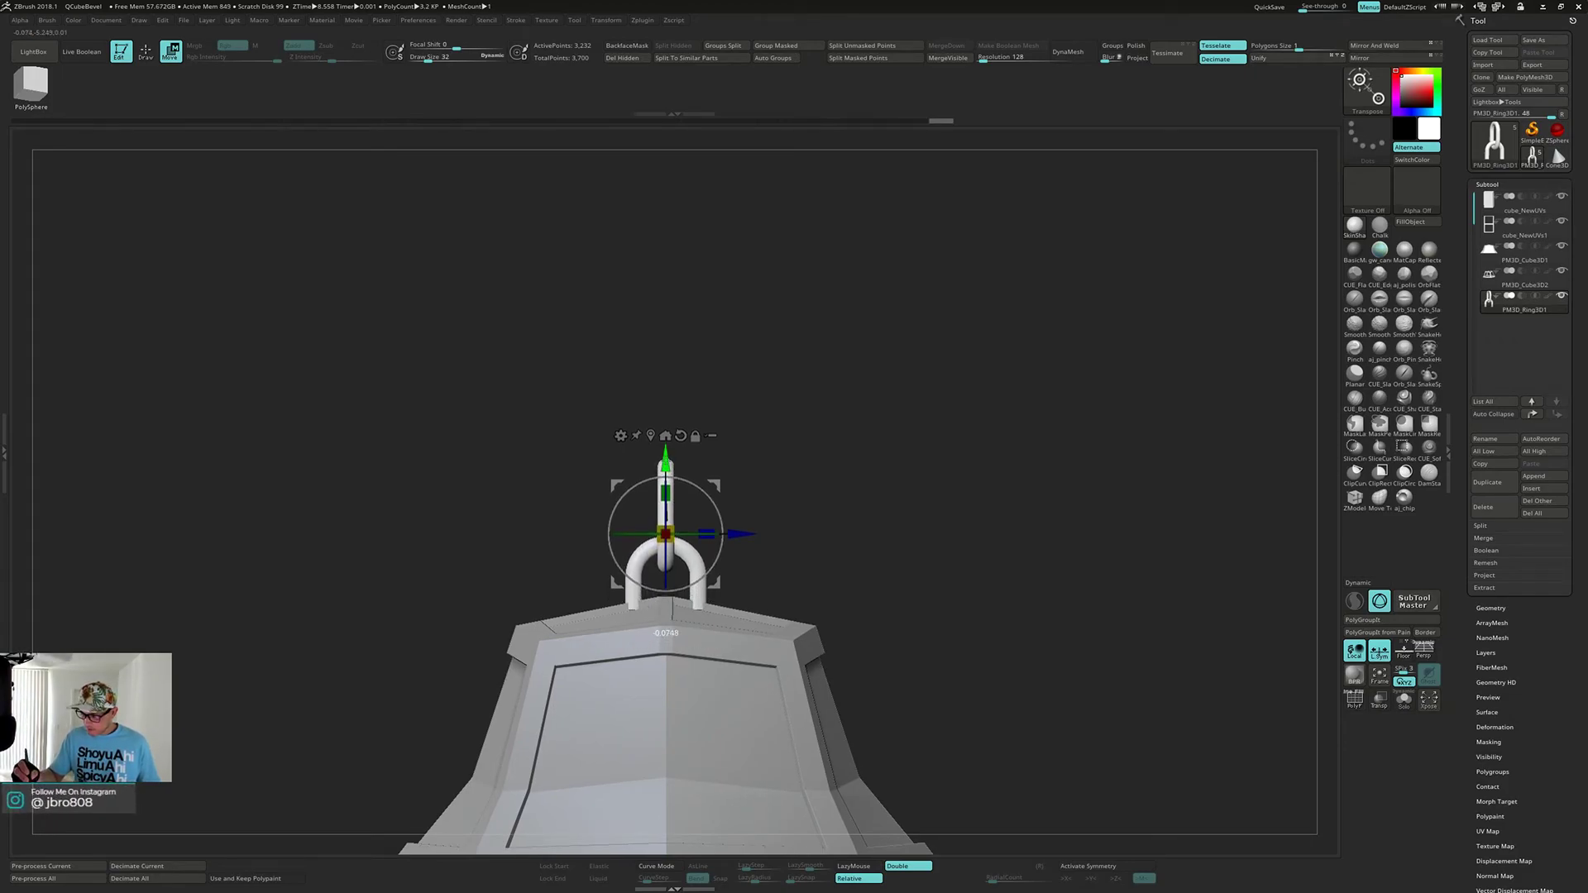
- Scale the two-link handle up slightly and check its proportions against the roofed box
{"action": "mouse_move", "coordinate": [728, 434]}
{"action": "left_mouse_down"}
{"action": "mouse_move", "coordinate": [788, 439]}
{"action": "mouse_move", "coordinate": [729, 456]}
{"action": "left_mouse_up"}
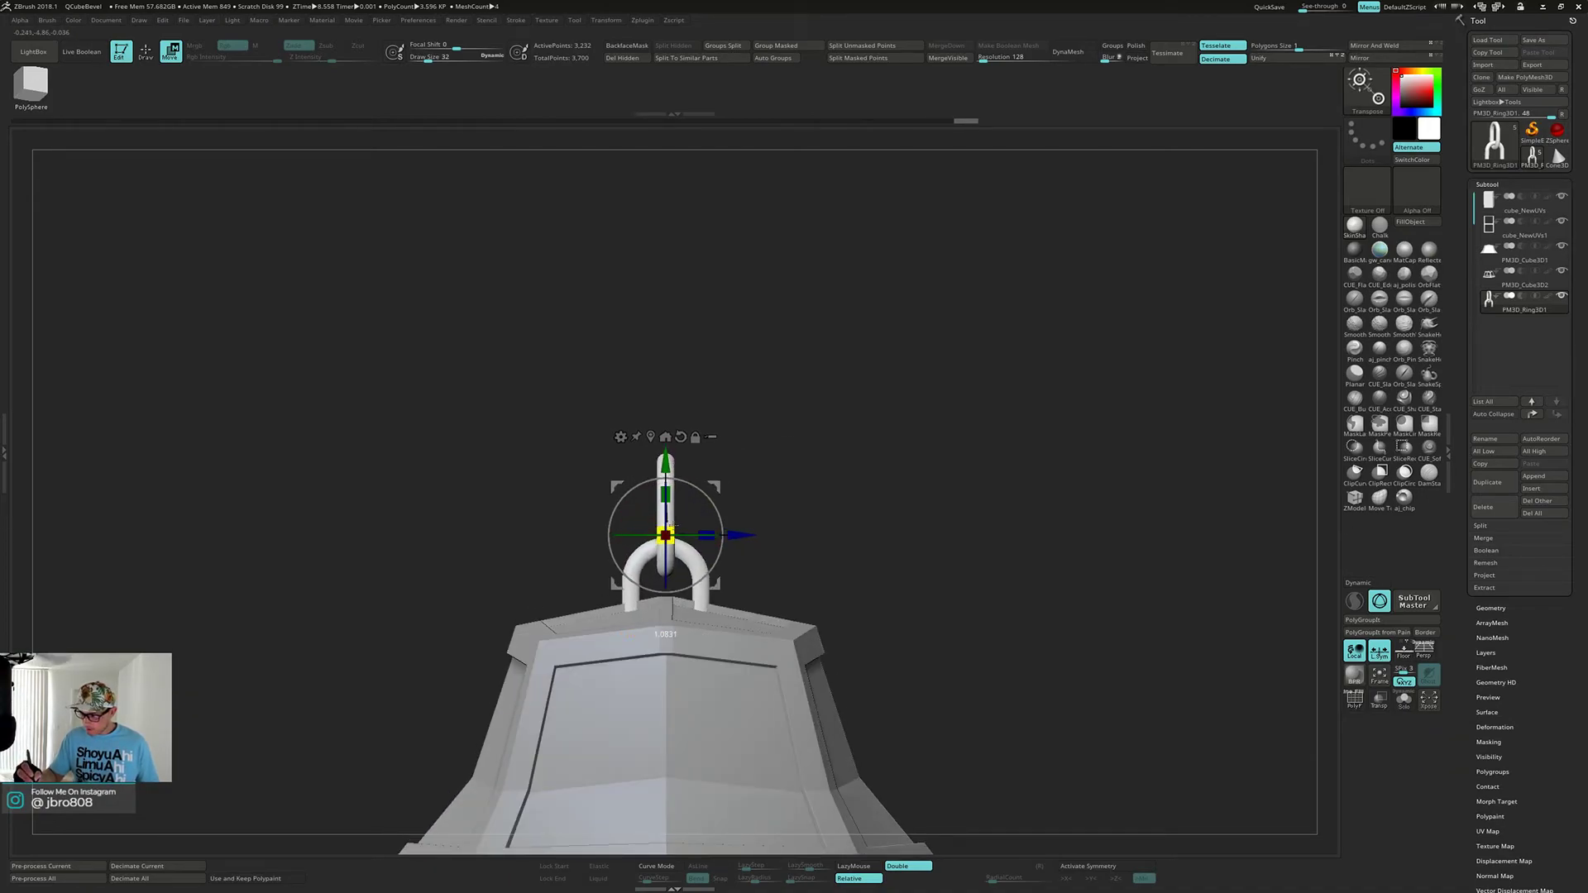
{"action": "left_click_drag", "start_coordinate": [801, 443], "coordinate": [845, 321]}
{"action": "mouse_move", "coordinate": [920, 501]}
{"action": "left_mouse_down"}
{"action": "mouse_move", "coordinate": [880, 511]}
{"action": "mouse_move", "coordinate": [878, 563]}
{"action": "left_mouse_up"}
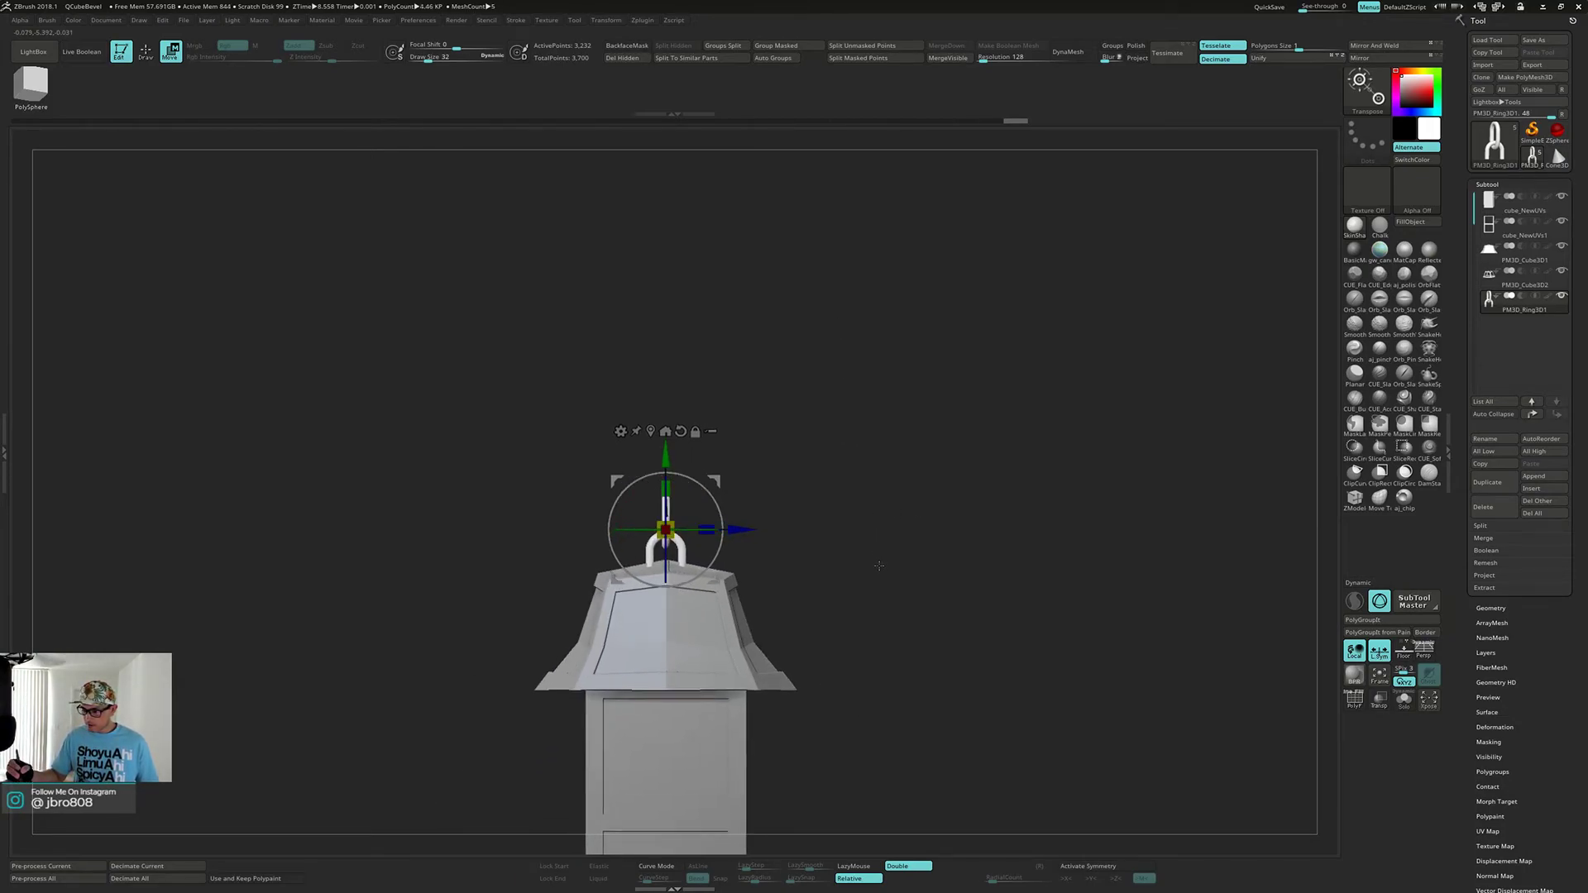
{"action": "key", "text": "q"}
{"action": "left_click_drag", "start_coordinate": [654, 487], "coordinate": [668, 464]}
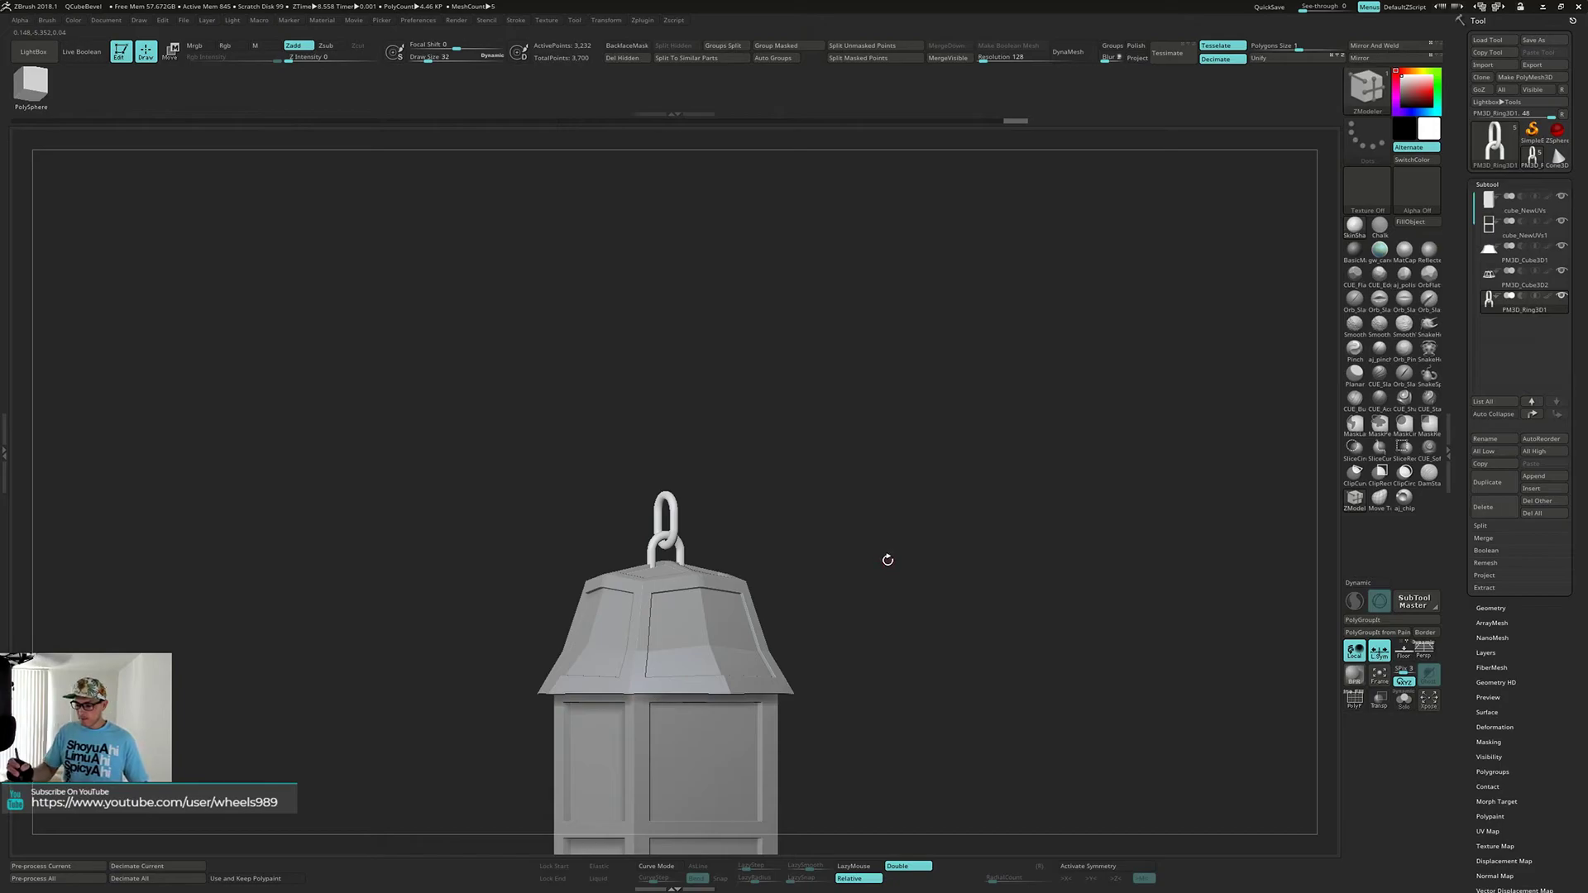
- Switch to the box's trim framework and show its polyframe
{"action": "mouse_move", "coordinate": [893, 561]}
{"action": "left_mouse_down"}
{"action": "mouse_move", "coordinate": [922, 552]}
{"action": "mouse_move", "coordinate": [883, 560]}
{"action": "mouse_move", "coordinate": [896, 552]}
{"action": "left_mouse_up"}
{"action": "left_click_drag", "start_coordinate": [891, 622], "coordinate": [934, 454], "text": "alt"}
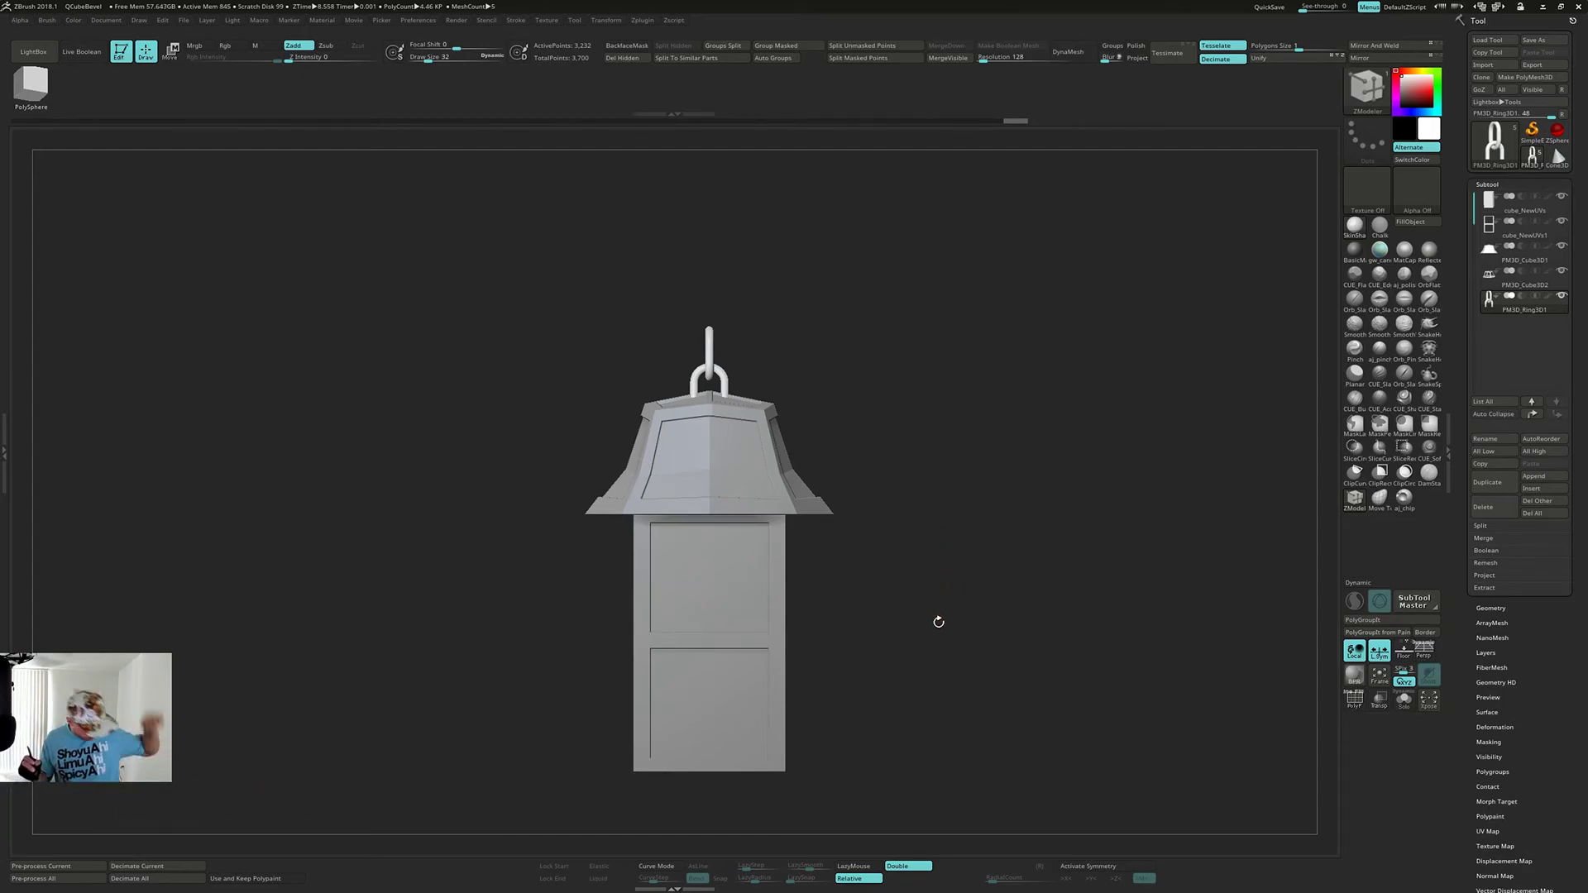
{"action": "mouse_move", "coordinate": [962, 618]}
{"action": "left_mouse_down"}
{"action": "mouse_move", "coordinate": [996, 614]}
{"action": "mouse_move", "coordinate": [966, 625]}
{"action": "mouse_move", "coordinate": [971, 651]}
{"action": "mouse_move", "coordinate": [982, 585]}
{"action": "mouse_move", "coordinate": [940, 638]}
{"action": "mouse_move", "coordinate": [940, 667]}
{"action": "mouse_move", "coordinate": [984, 636]}
{"action": "mouse_move", "coordinate": [965, 626]}
{"action": "mouse_move", "coordinate": [968, 643]}
{"action": "mouse_move", "coordinate": [976, 607]}
{"action": "left_mouse_up"}
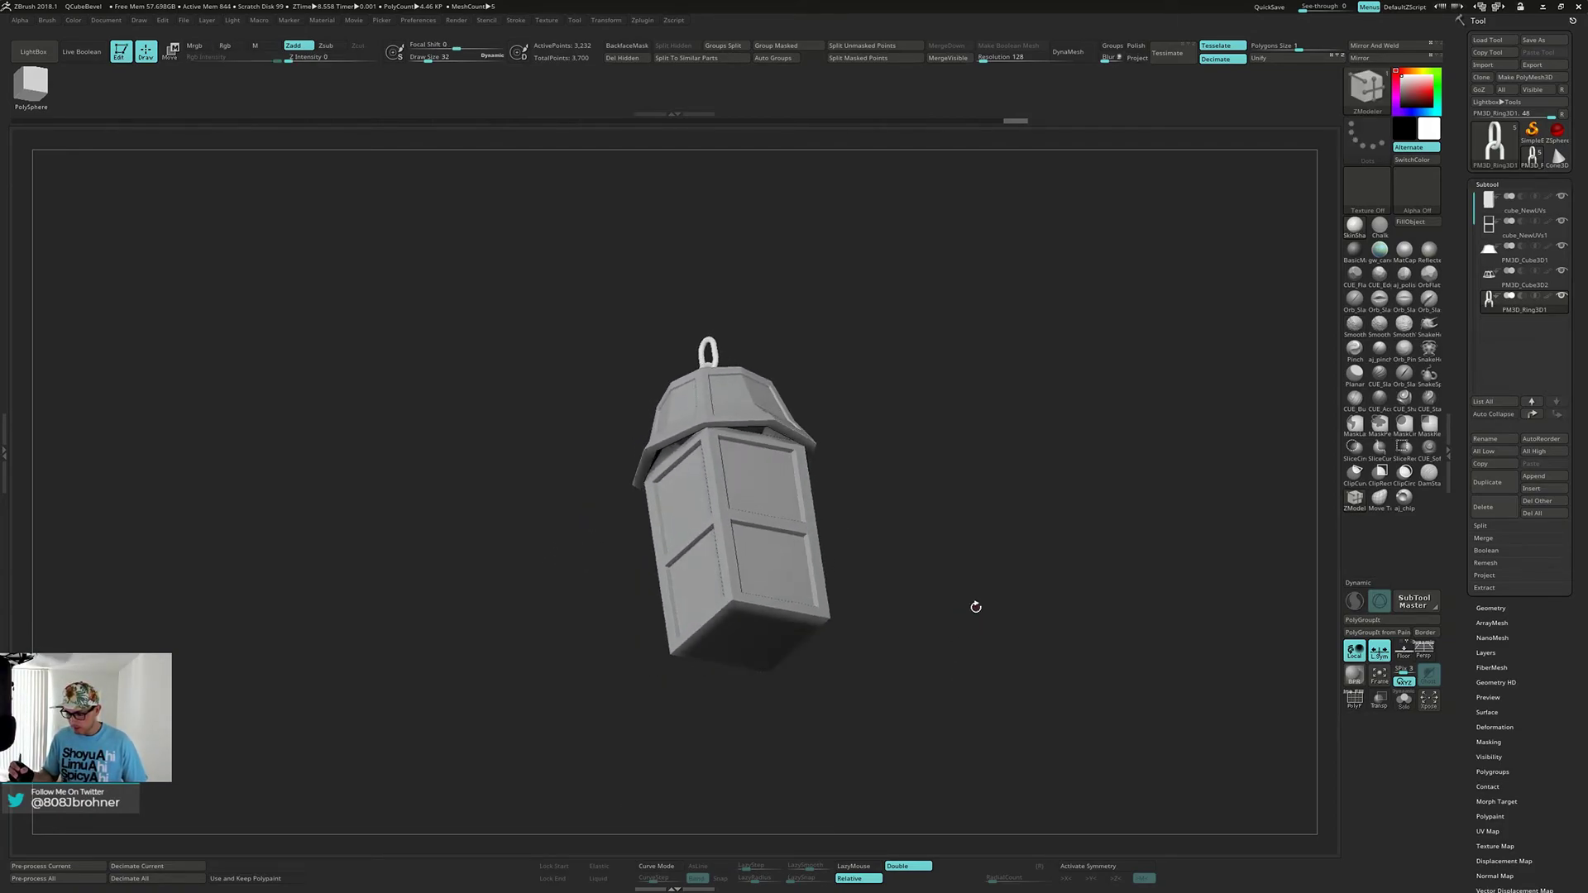
{"action": "left_click", "coordinate": [819, 593], "text": "alt"}
{"action": "key", "text": "shift+f"}
{"action": "left_click_drag", "start_coordinate": [908, 596], "coordinate": [927, 490]}
{"action": "mouse_move", "coordinate": [889, 641]}
{"action": "left_mouse_down"}
{"action": "mouse_move", "coordinate": [886, 603]}
{"action": "mouse_move", "coordinate": [884, 618]}
{"action": "left_mouse_up"}
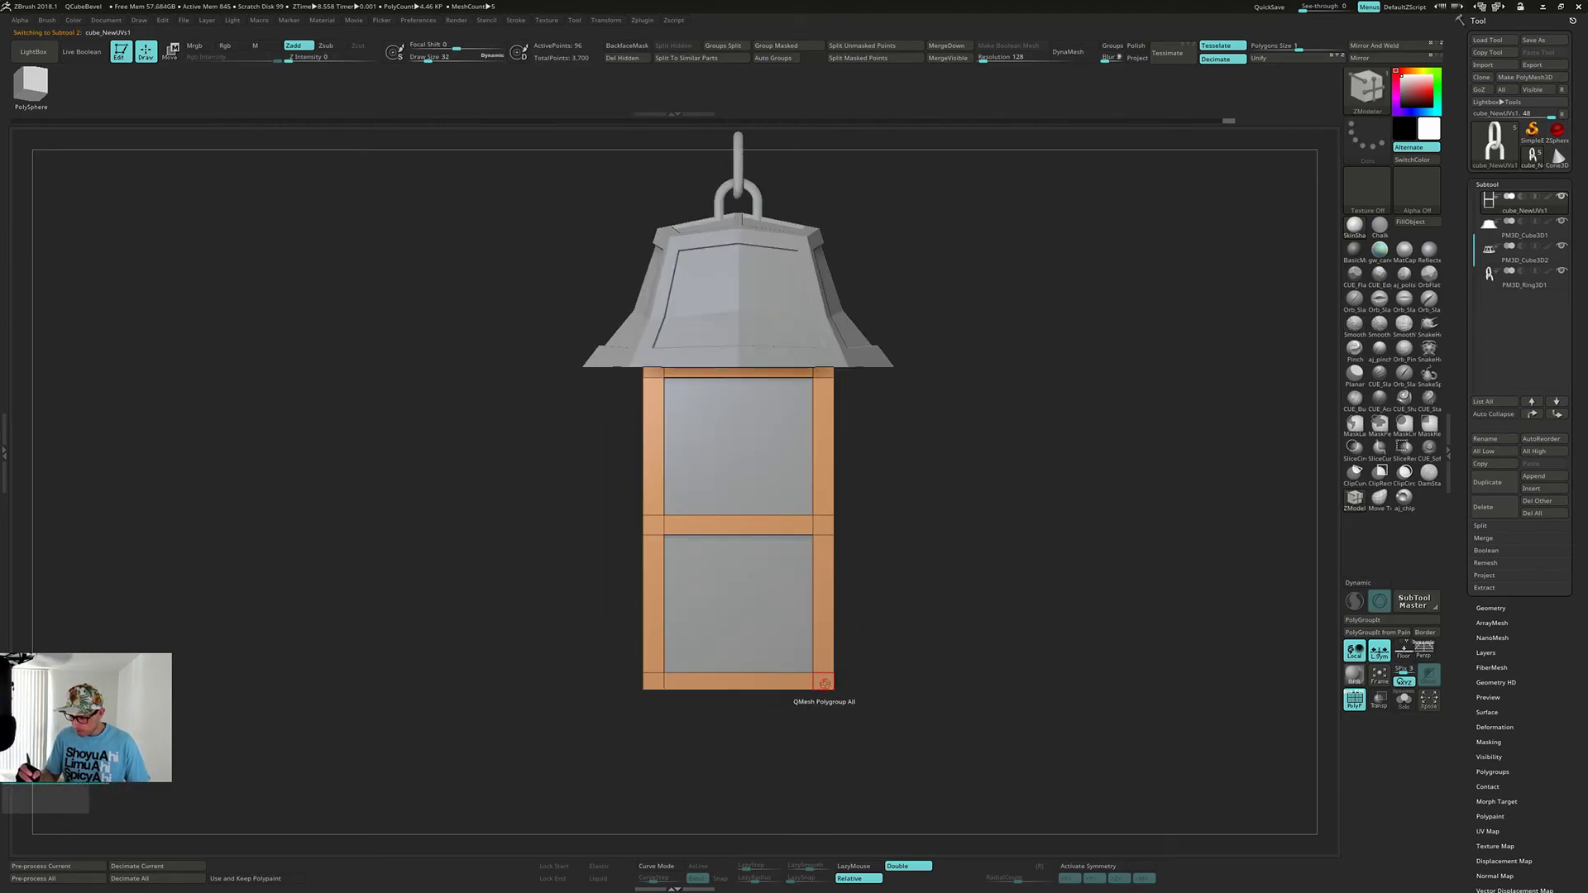
- Activate symmetry and push the framework's top and bottom rails outward as their own polygroup, so the posts flare away from the middle rail
{"action": "left_click_drag", "start_coordinate": [869, 675], "coordinate": [916, 664]}
{"action": "left_click", "coordinate": [827, 679]}
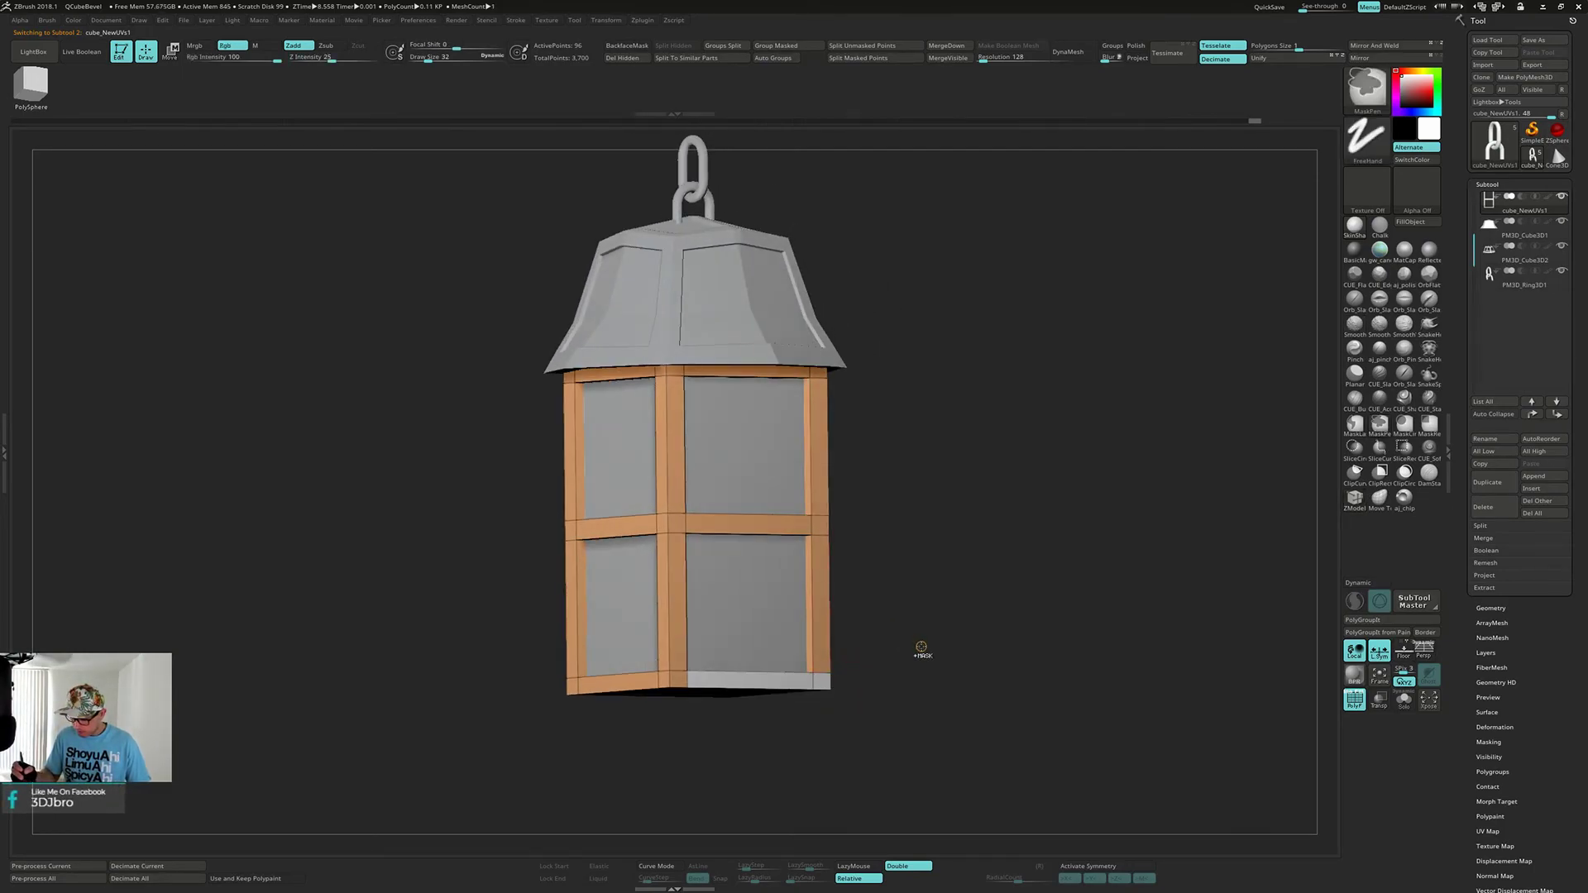
{"action": "key", "text": "x"}
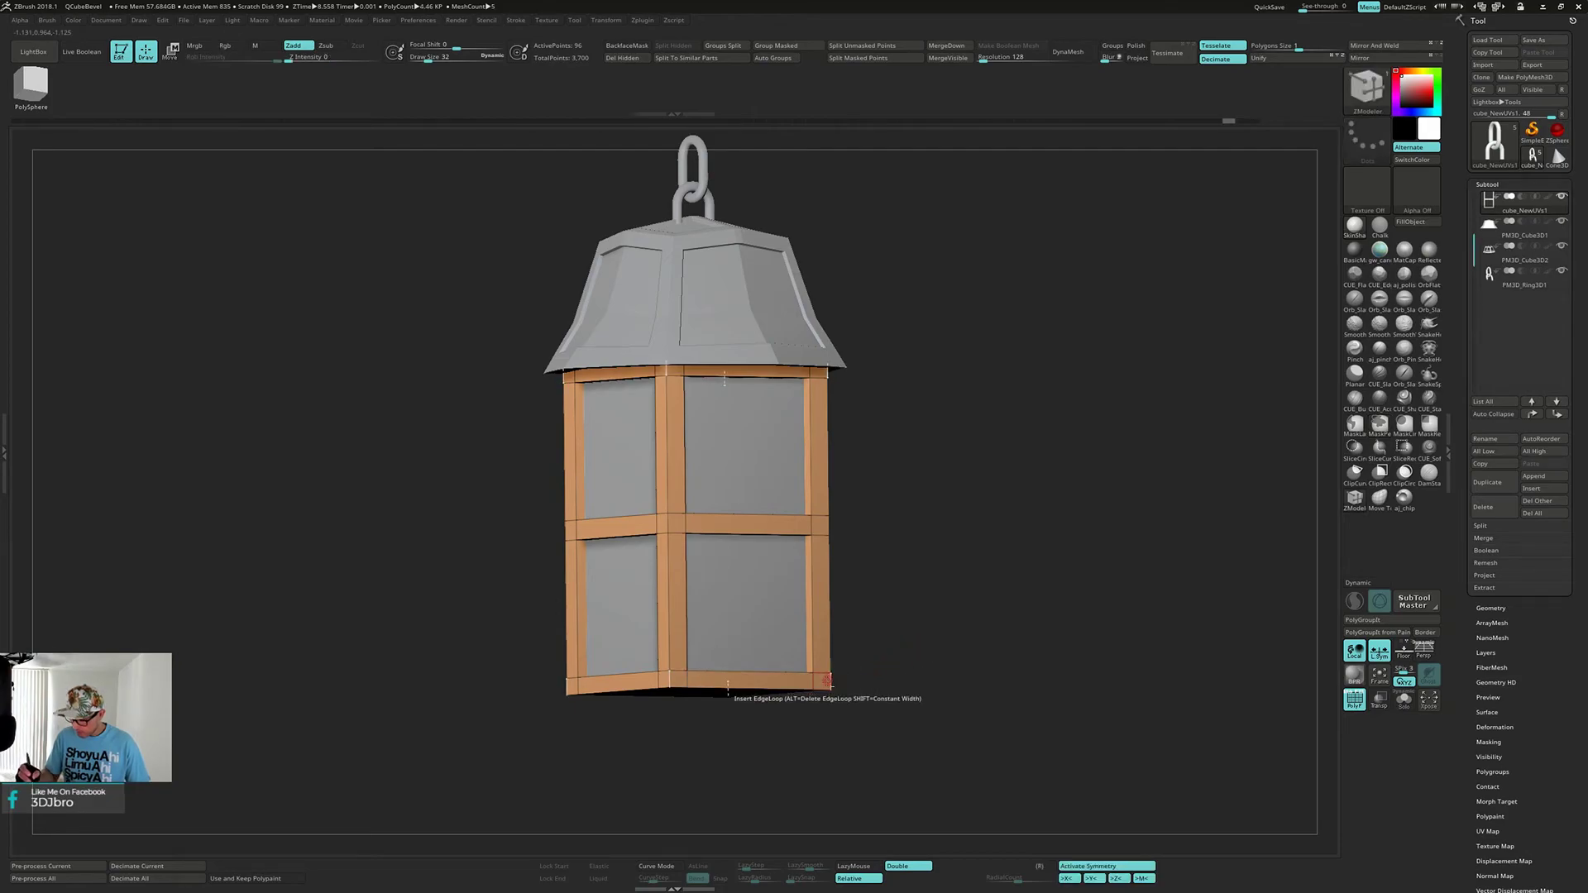
{"action": "left_click_drag", "start_coordinate": [857, 671], "coordinate": [906, 672]}
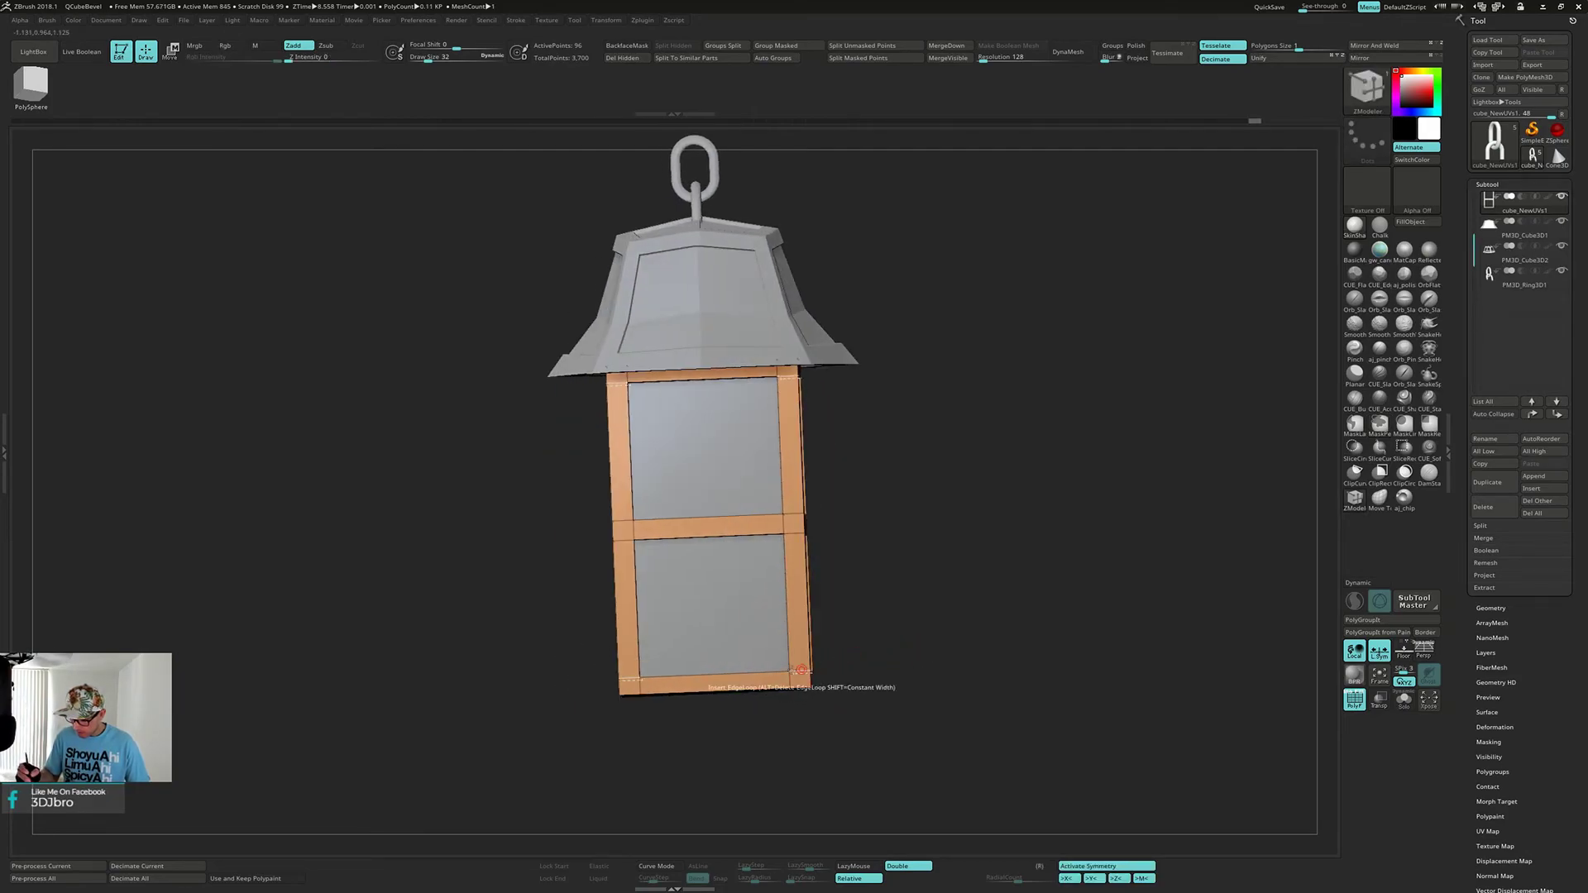
{"action": "left_click_drag", "start_coordinate": [800, 681], "coordinate": [713, 683], "text": "alt"}
{"action": "left_click_drag", "start_coordinate": [862, 662], "coordinate": [933, 598]}
{"action": "left_click_drag", "start_coordinate": [933, 613], "coordinate": [920, 608]}
{"action": "mouse_move", "coordinate": [920, 608]}
{"action": "left_mouse_down", "text": "alt"}
{"action": "mouse_move", "coordinate": [917, 669]}
{"action": "mouse_move", "coordinate": [921, 601]}
{"action": "mouse_move", "coordinate": [904, 647]}
{"action": "mouse_move", "coordinate": [849, 677]}
{"action": "mouse_move", "coordinate": [883, 701]}
{"action": "mouse_move", "coordinate": [836, 687]}
{"action": "mouse_move", "coordinate": [855, 690]}
{"action": "mouse_move", "coordinate": [883, 612]}
{"action": "mouse_move", "coordinate": [835, 574]}
{"action": "mouse_move", "coordinate": [778, 605]}
{"action": "mouse_move", "coordinate": [940, 613]}
{"action": "mouse_move", "coordinate": [885, 684]}
{"action": "mouse_move", "coordinate": [915, 685]}
{"action": "mouse_move", "coordinate": [1007, 557]}
{"action": "mouse_move", "coordinate": [989, 620]}
{"action": "mouse_move", "coordinate": [982, 588]}
{"action": "left_mouse_up", "text": "alt"}
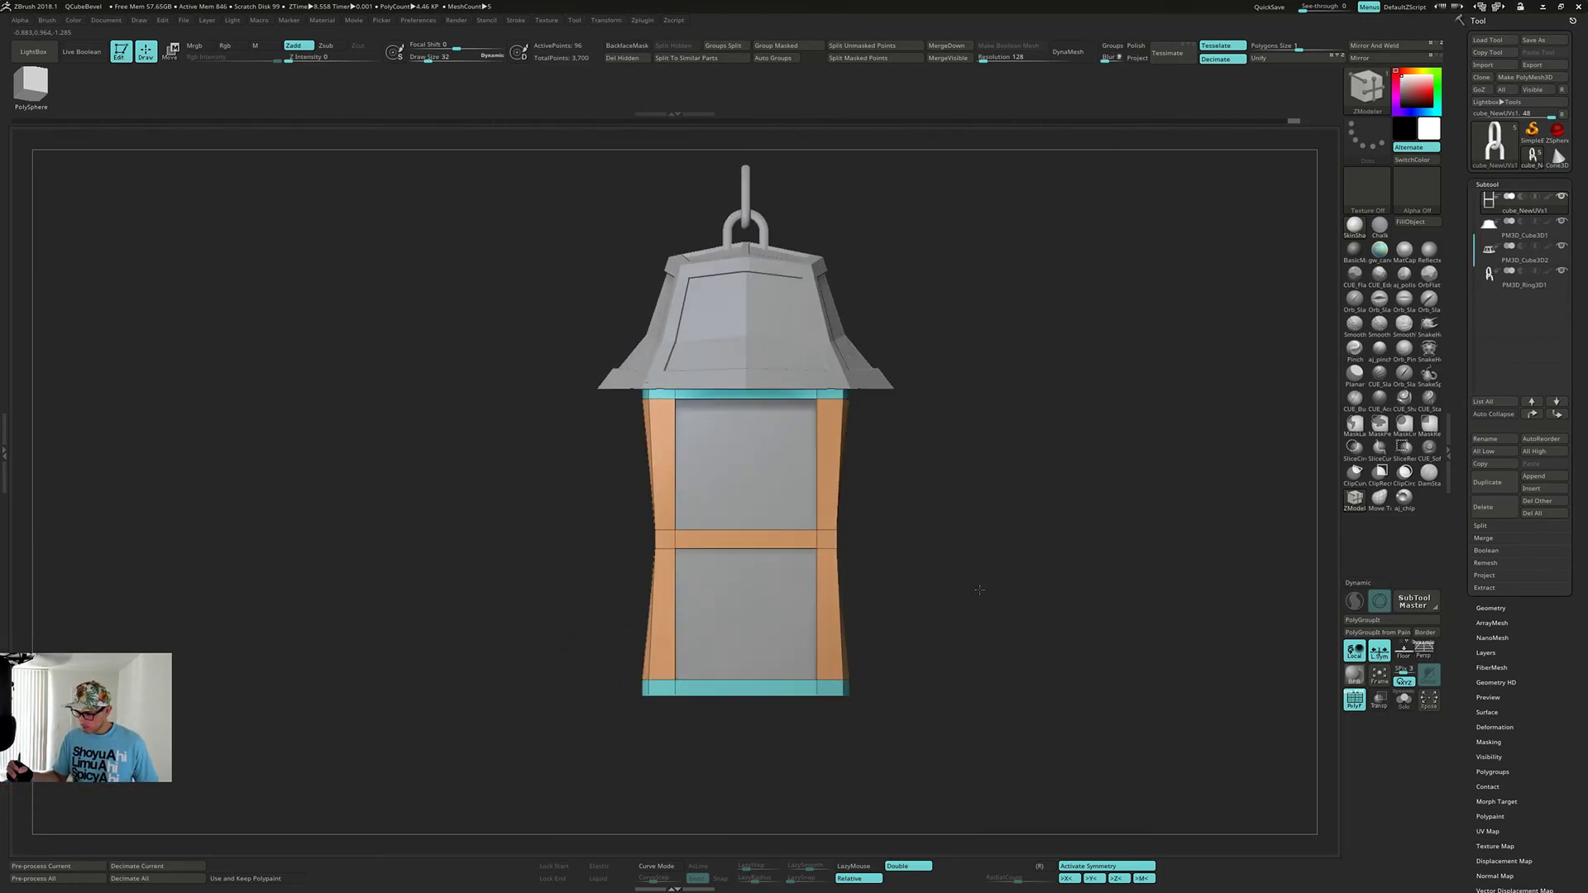
- Isolate the framework and mask its upper half above the middle rail, with symmetry off while masking
{"action": "key", "text": "alt+s"}
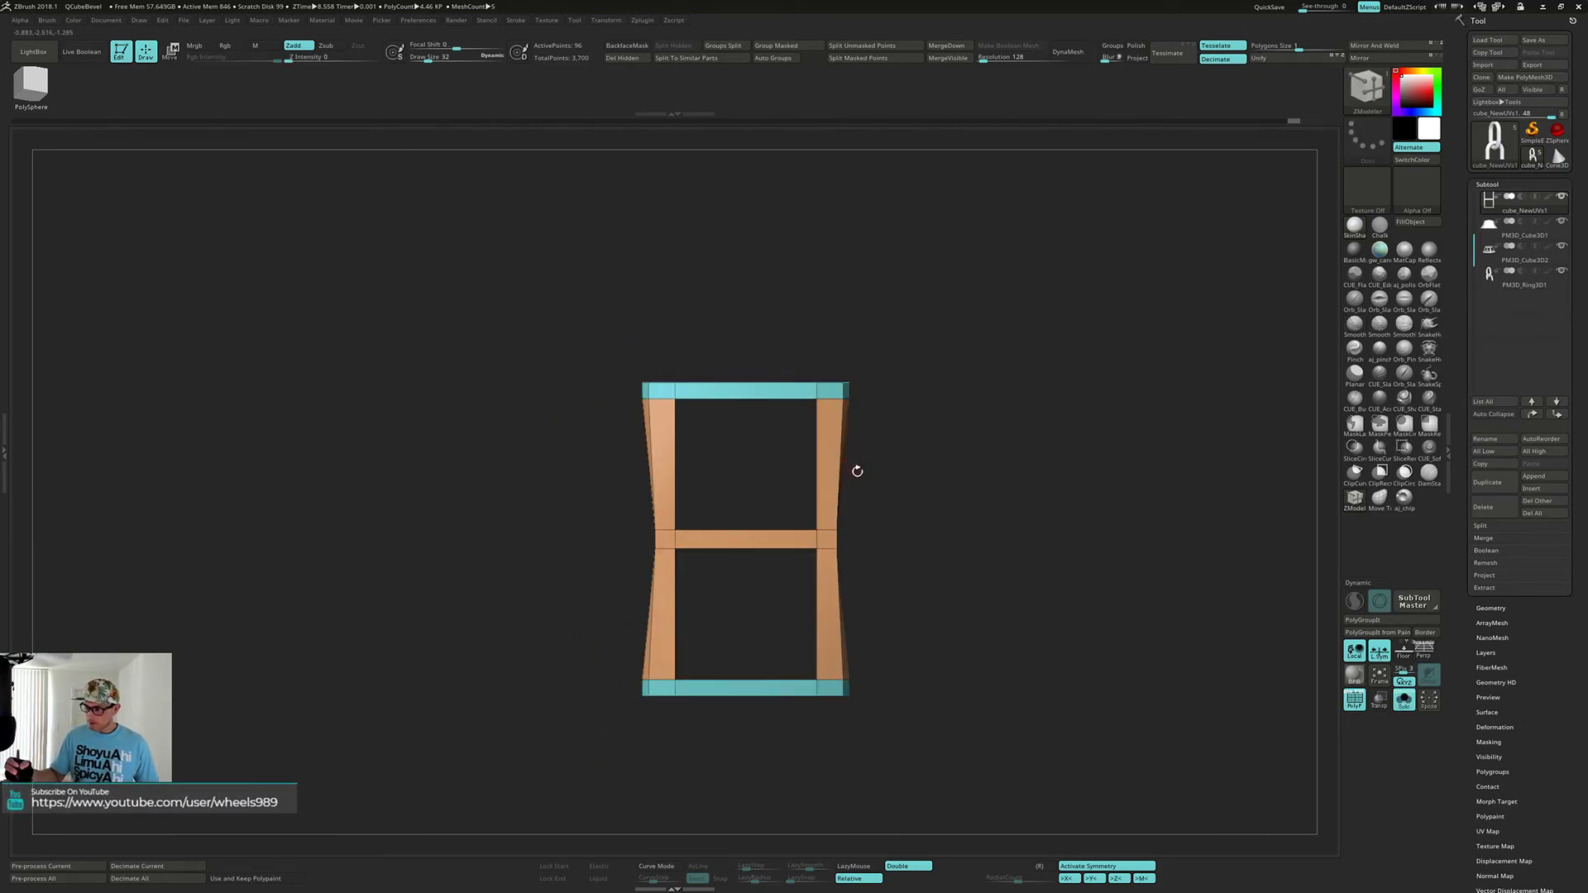
{"action": "left_click_drag", "start_coordinate": [571, 303], "coordinate": [915, 453], "text": "ctrl"}
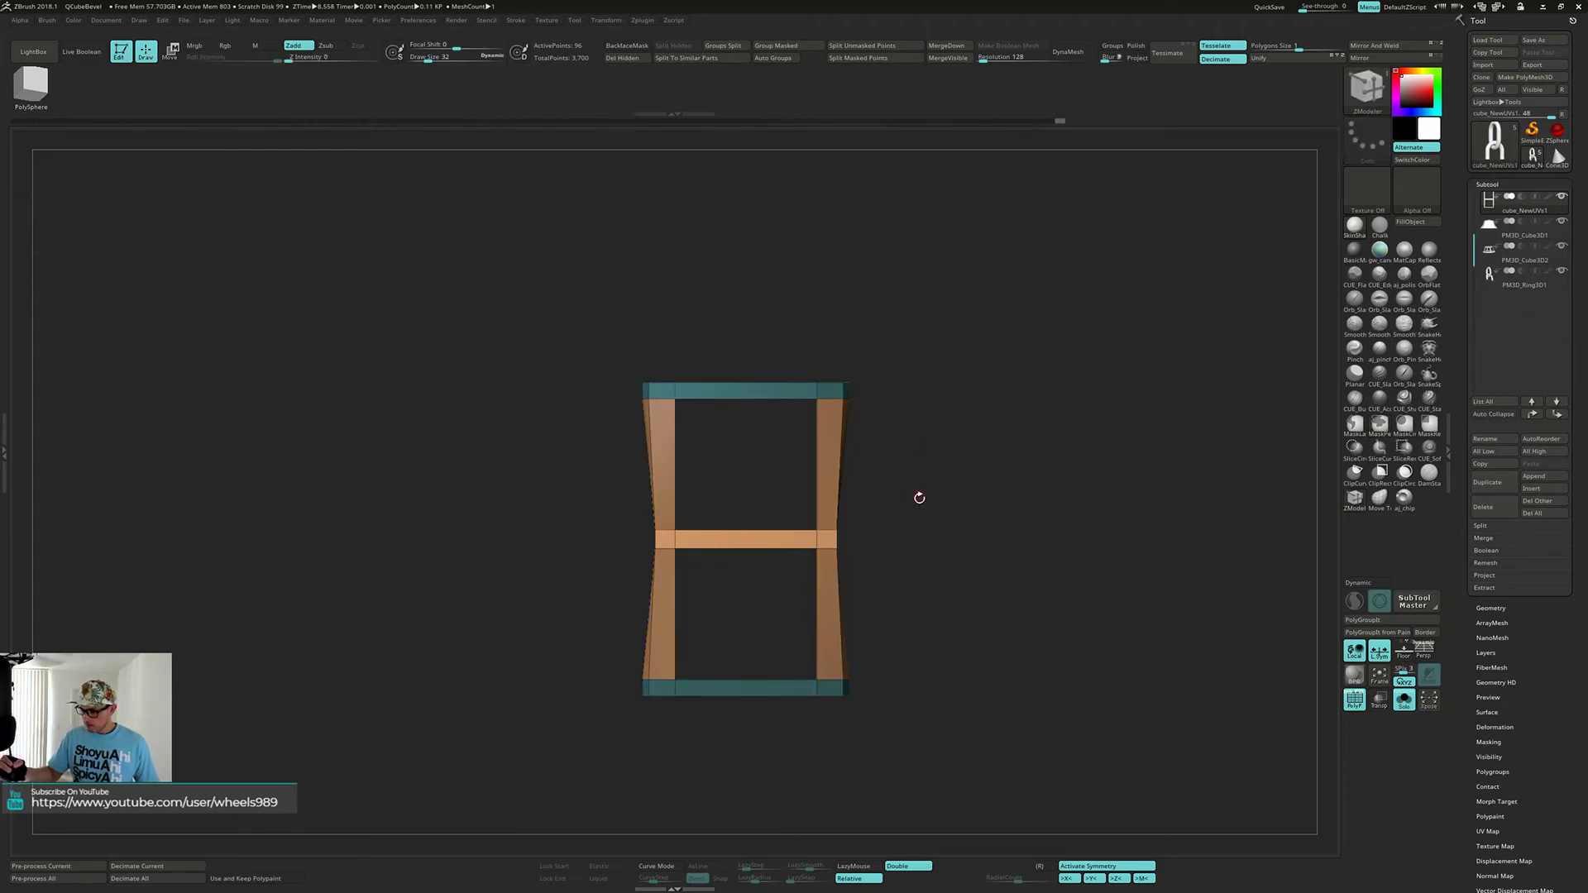
{"action": "left_click_drag", "start_coordinate": [942, 505], "coordinate": [955, 533], "text": "ctrl"}
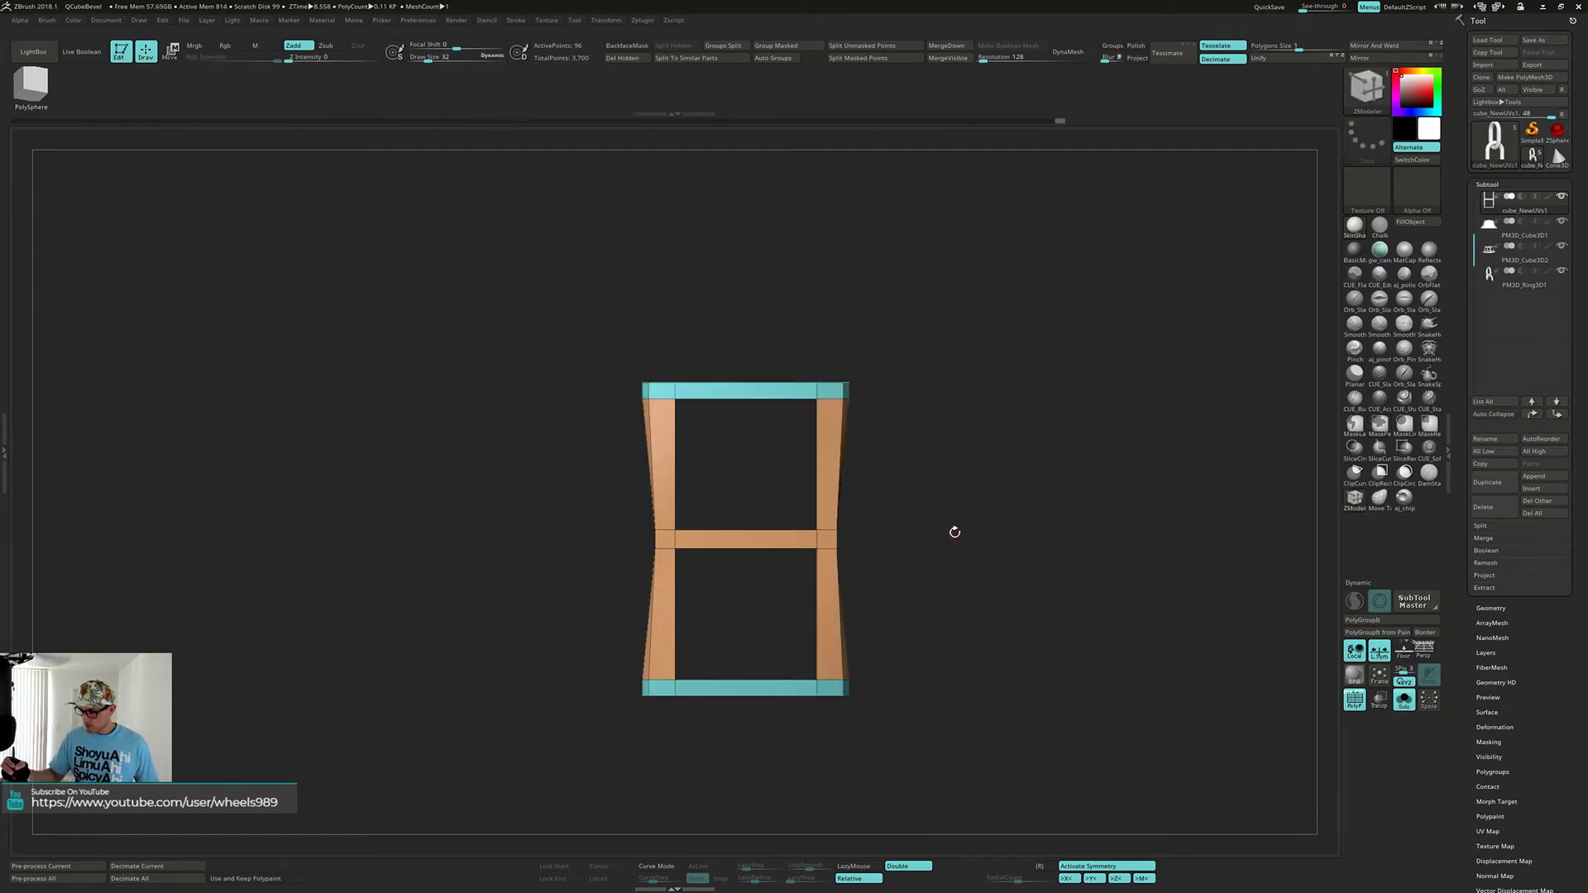
{"action": "key", "text": "x"}
{"action": "left_click_drag", "start_coordinate": [585, 320], "coordinate": [882, 530], "text": "ctrl"}
{"action": "key", "text": "x"}
{"action": "mouse_move", "coordinate": [961, 569]}
{"action": "left_mouse_down"}
{"action": "mouse_move", "coordinate": [975, 604]}
{"action": "mouse_move", "coordinate": [975, 578]}
{"action": "left_mouse_up"}
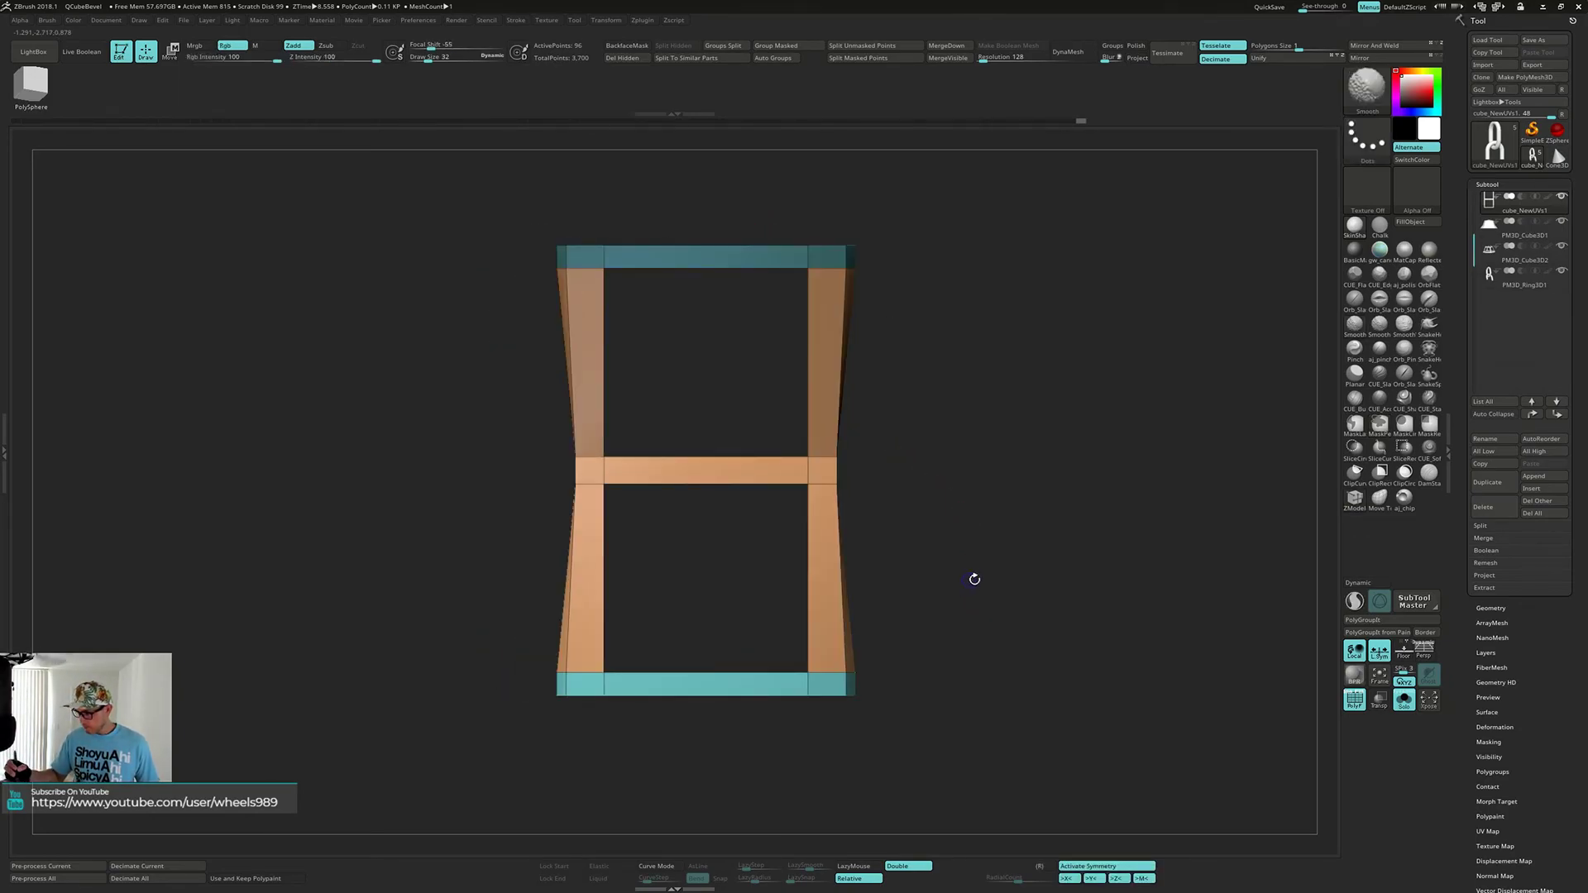
- Turn off Y symmetry and extrude the framework's bottom rail outward into a ledge around the base
{"action": "left_click", "coordinate": [1093, 879]}
{"action": "left_click_drag", "start_coordinate": [956, 680], "coordinate": [935, 714]}
{"action": "left_click_drag", "start_coordinate": [855, 684], "coordinate": [871, 689]}
{"action": "key", "text": "ctrl+z"}
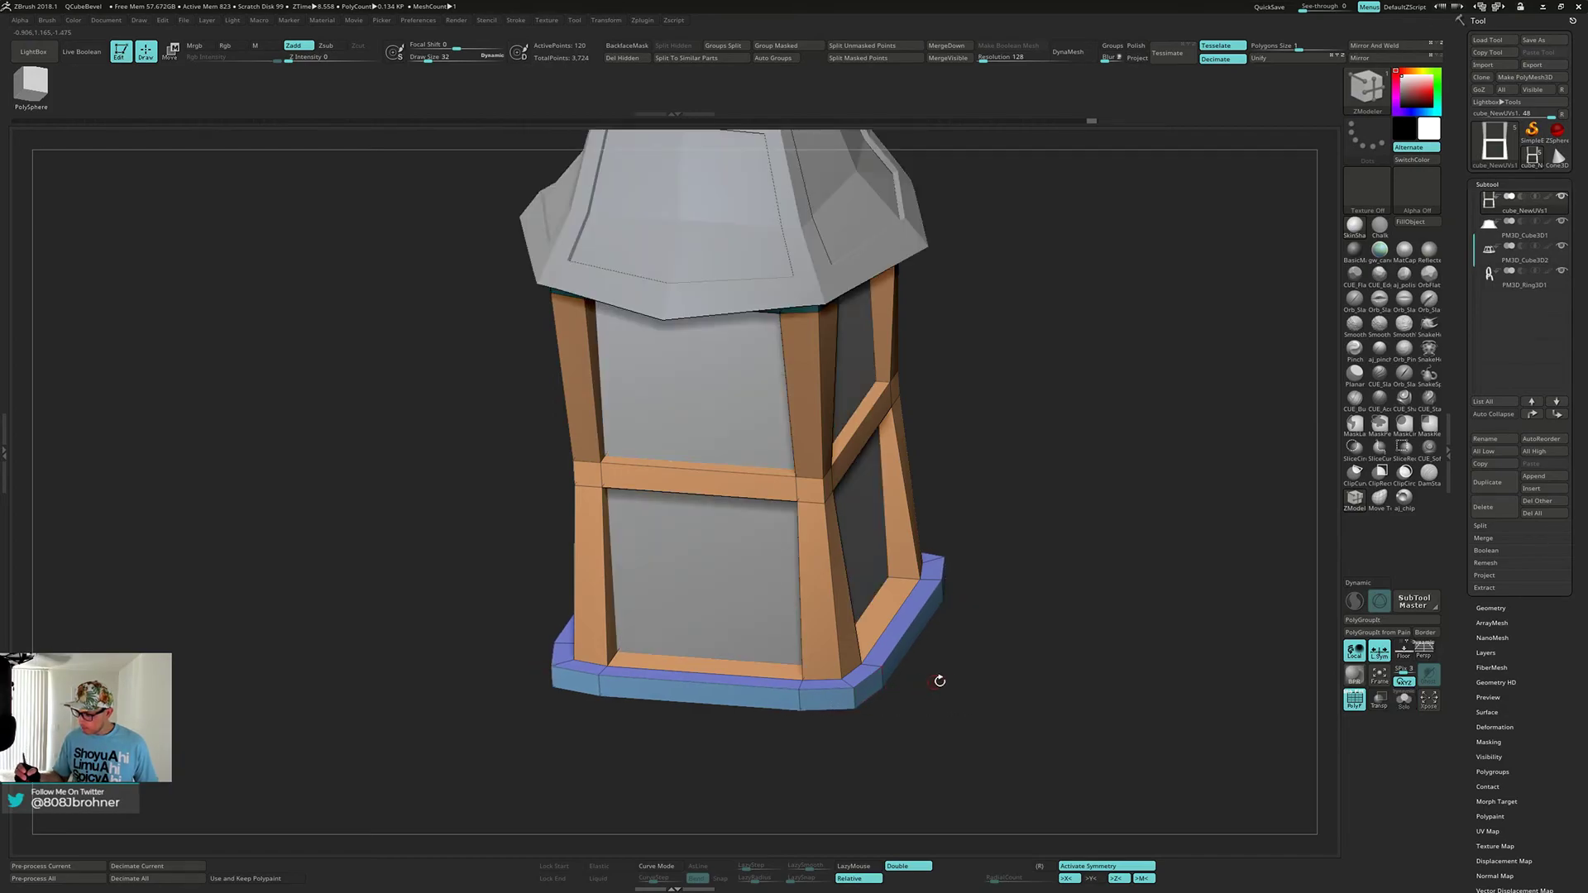
- Extrude the underside faces inside the base ledge downward with QMesh to form a second, smaller tier
{"action": "left_click_drag", "start_coordinate": [936, 678], "coordinate": [1006, 475], "text": "shift"}
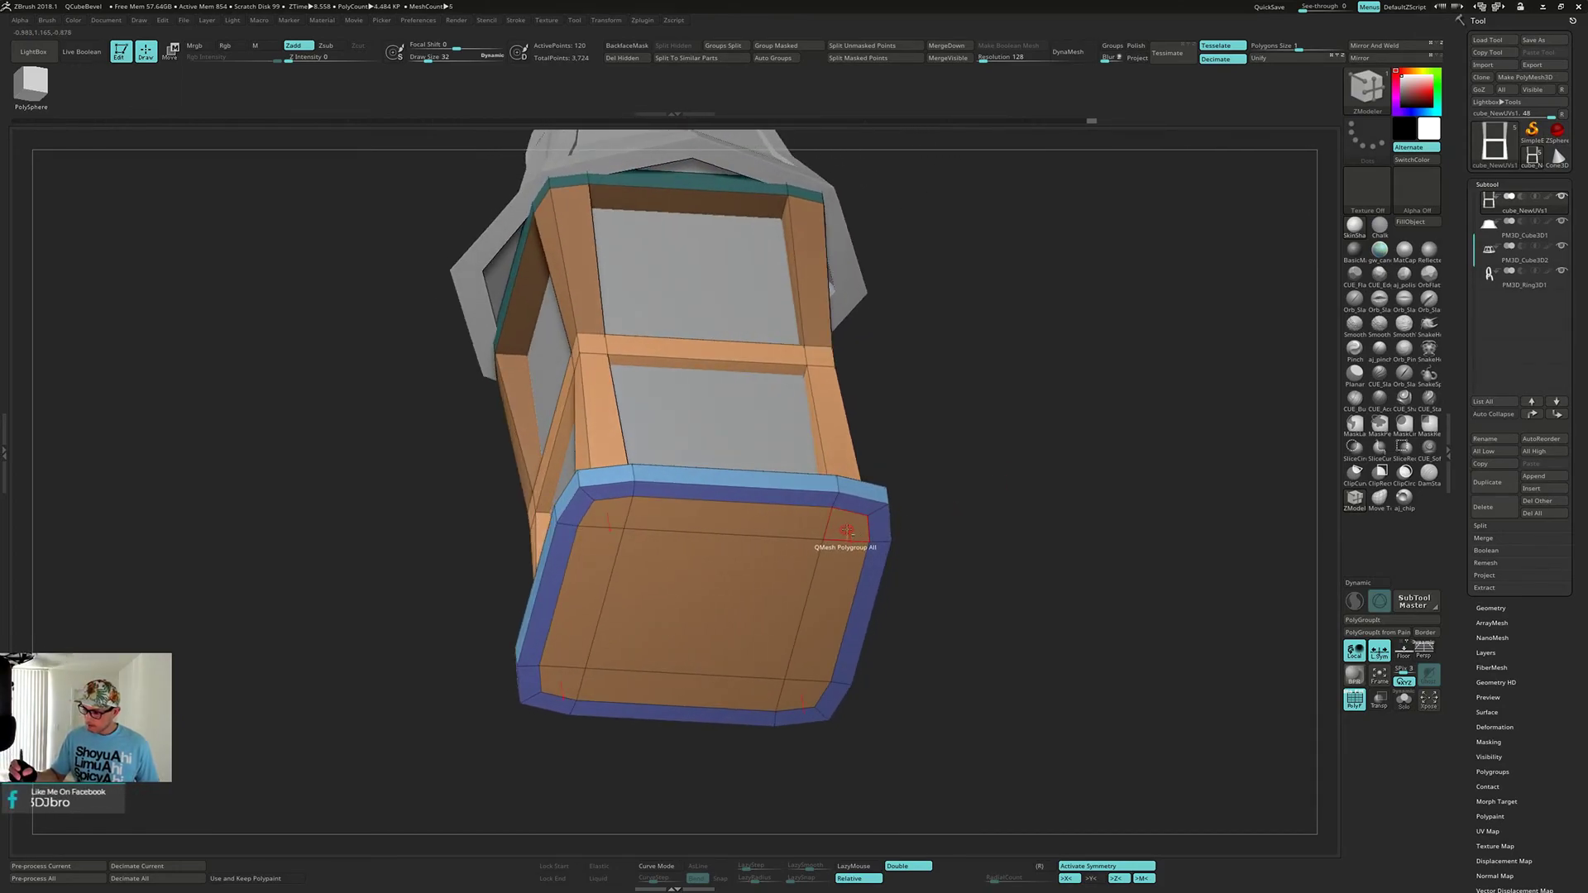
{"action": "left_click", "coordinate": [801, 528], "text": "alt"}
{"action": "left_click", "coordinate": [827, 603]}
{"action": "mouse_move", "coordinate": [819, 597]}
{"action": "right_mouse_down", "text": "shift"}
{"action": "mouse_move", "coordinate": [816, 649]}
{"action": "mouse_move", "coordinate": [802, 556]}
{"action": "mouse_move", "coordinate": [800, 576]}
{"action": "right_mouse_up", "text": "shift"}
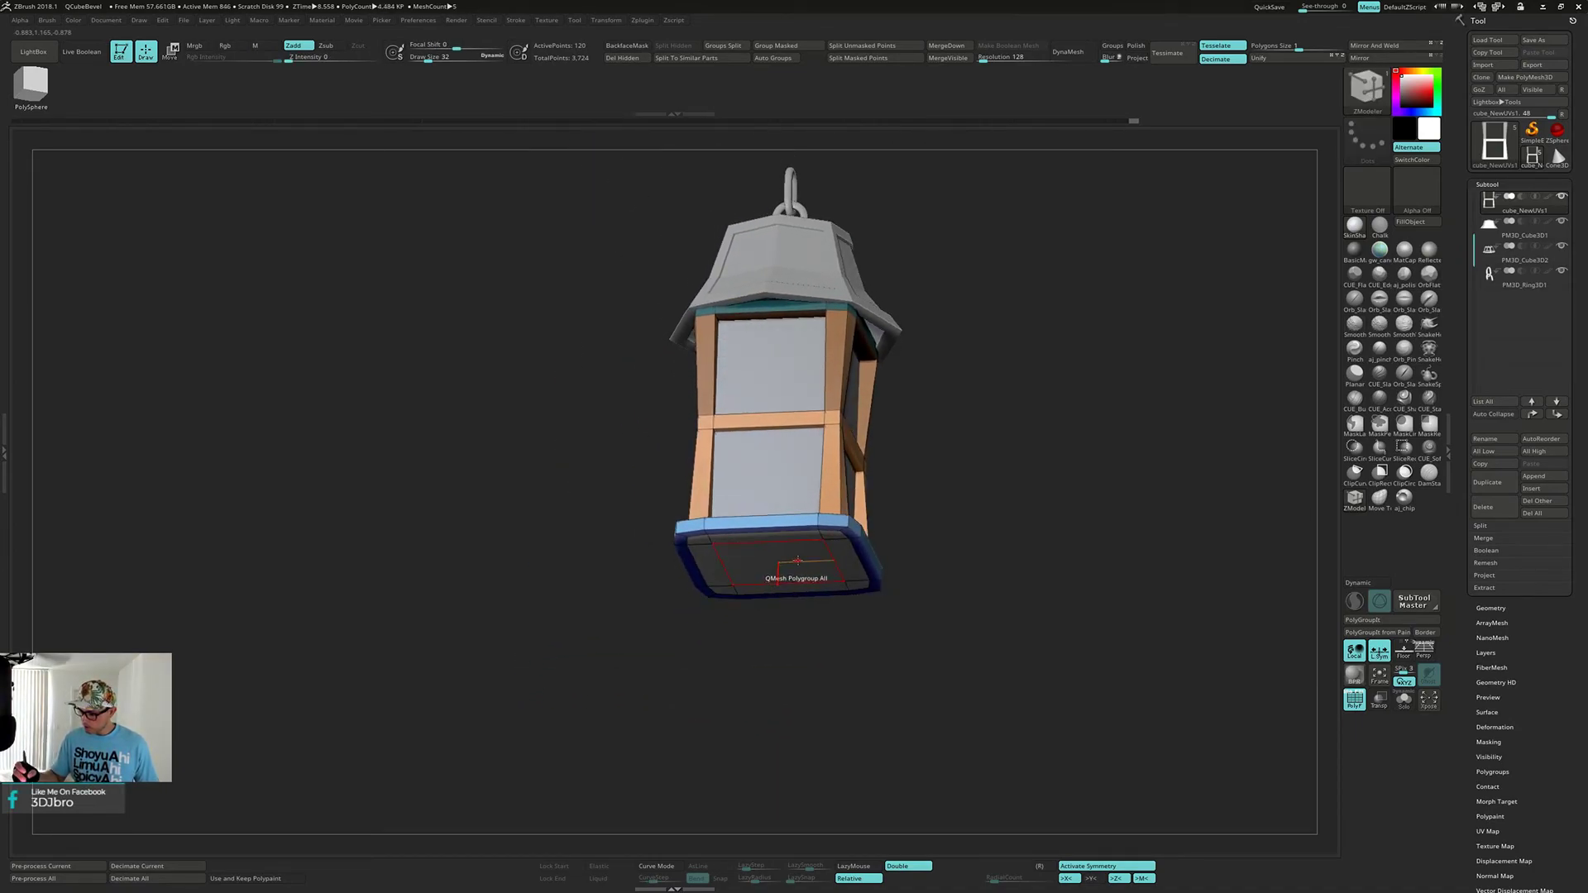
{"action": "left_click_drag", "start_coordinate": [807, 559], "coordinate": [805, 567]}
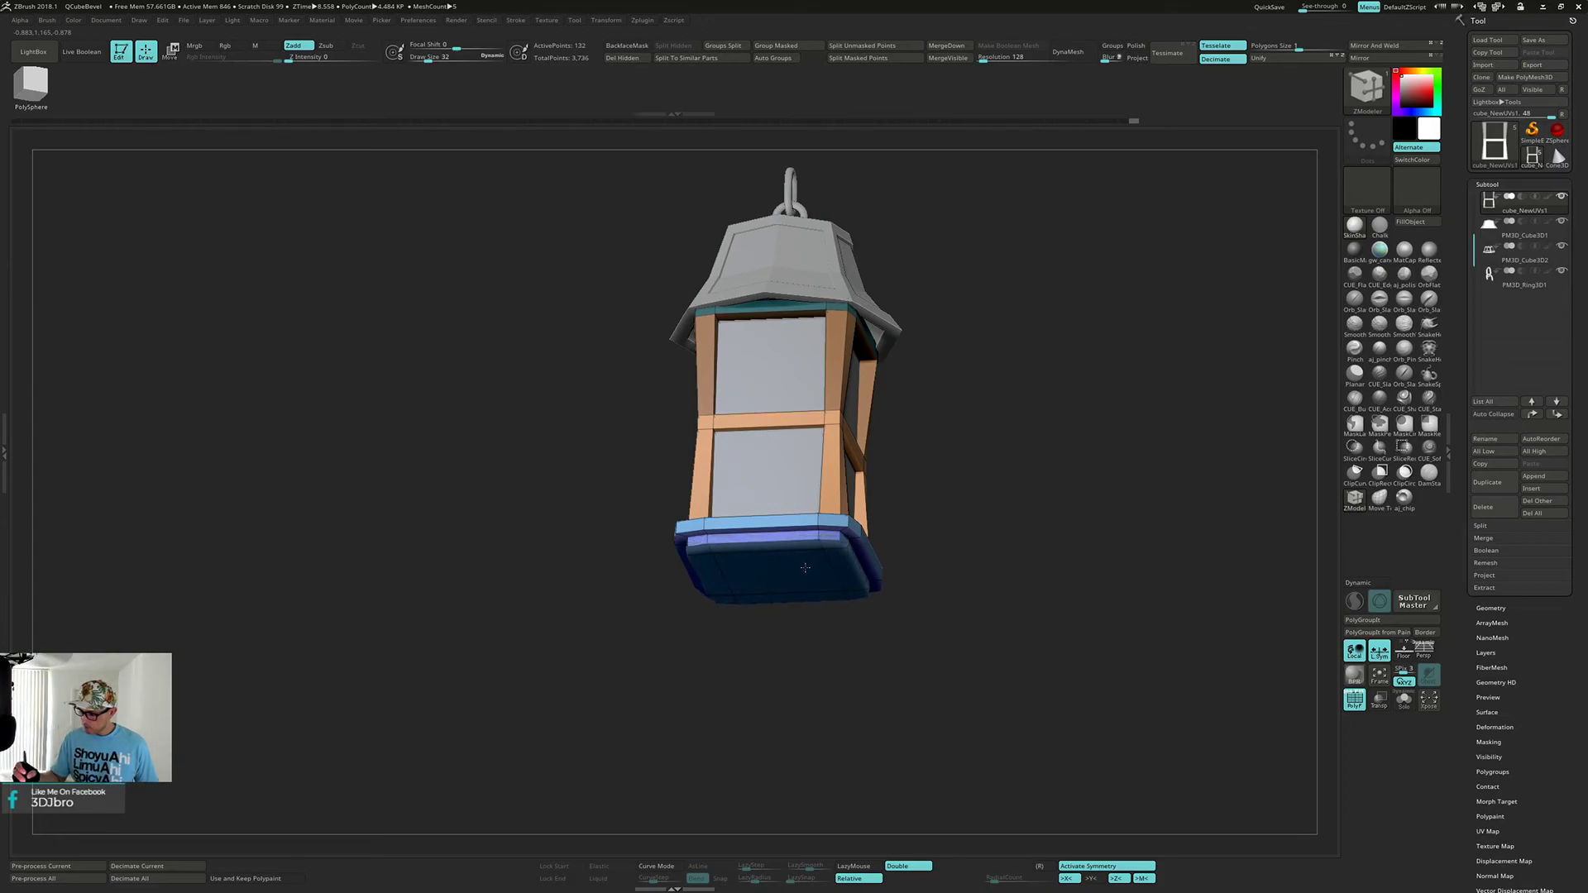
- Extrude the central square of the base's underside downward into a third, smaller block
{"action": "mouse_move", "coordinate": [964, 546]}
{"action": "right_mouse_down"}
{"action": "mouse_move", "coordinate": [977, 579]}
{"action": "mouse_move", "coordinate": [975, 543]}
{"action": "mouse_move", "coordinate": [943, 588]}
{"action": "mouse_move", "coordinate": [977, 570]}
{"action": "mouse_move", "coordinate": [976, 536]}
{"action": "mouse_move", "coordinate": [965, 574]}
{"action": "right_mouse_up"}
{"action": "key", "text": "shift+f"}
{"action": "key", "text": "shift+f"}
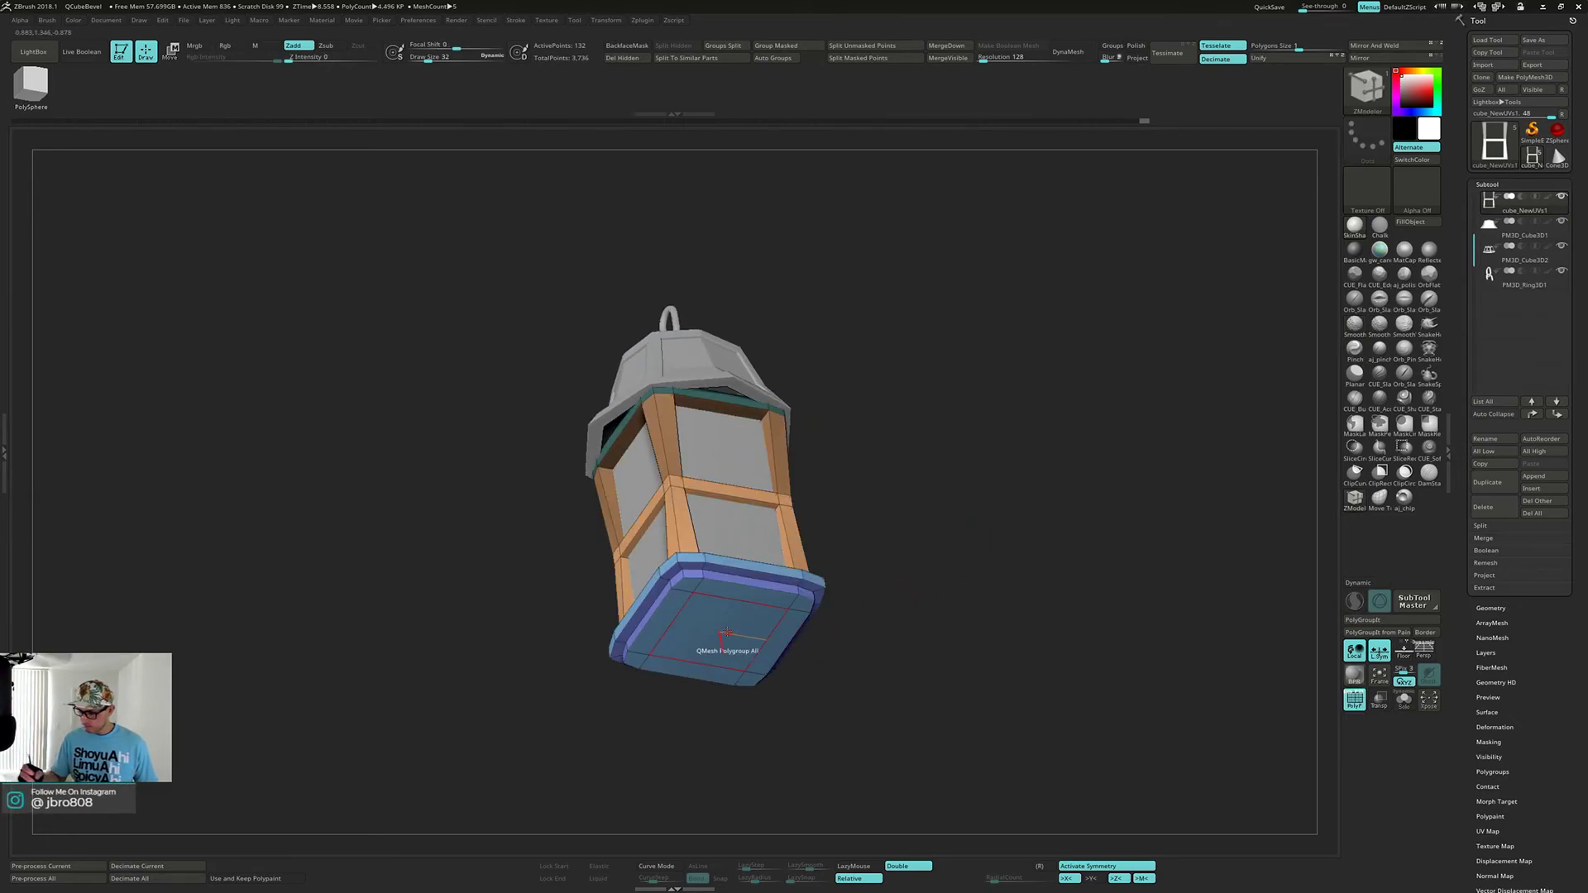
{"action": "left_click_drag", "start_coordinate": [732, 631], "coordinate": [740, 651]}
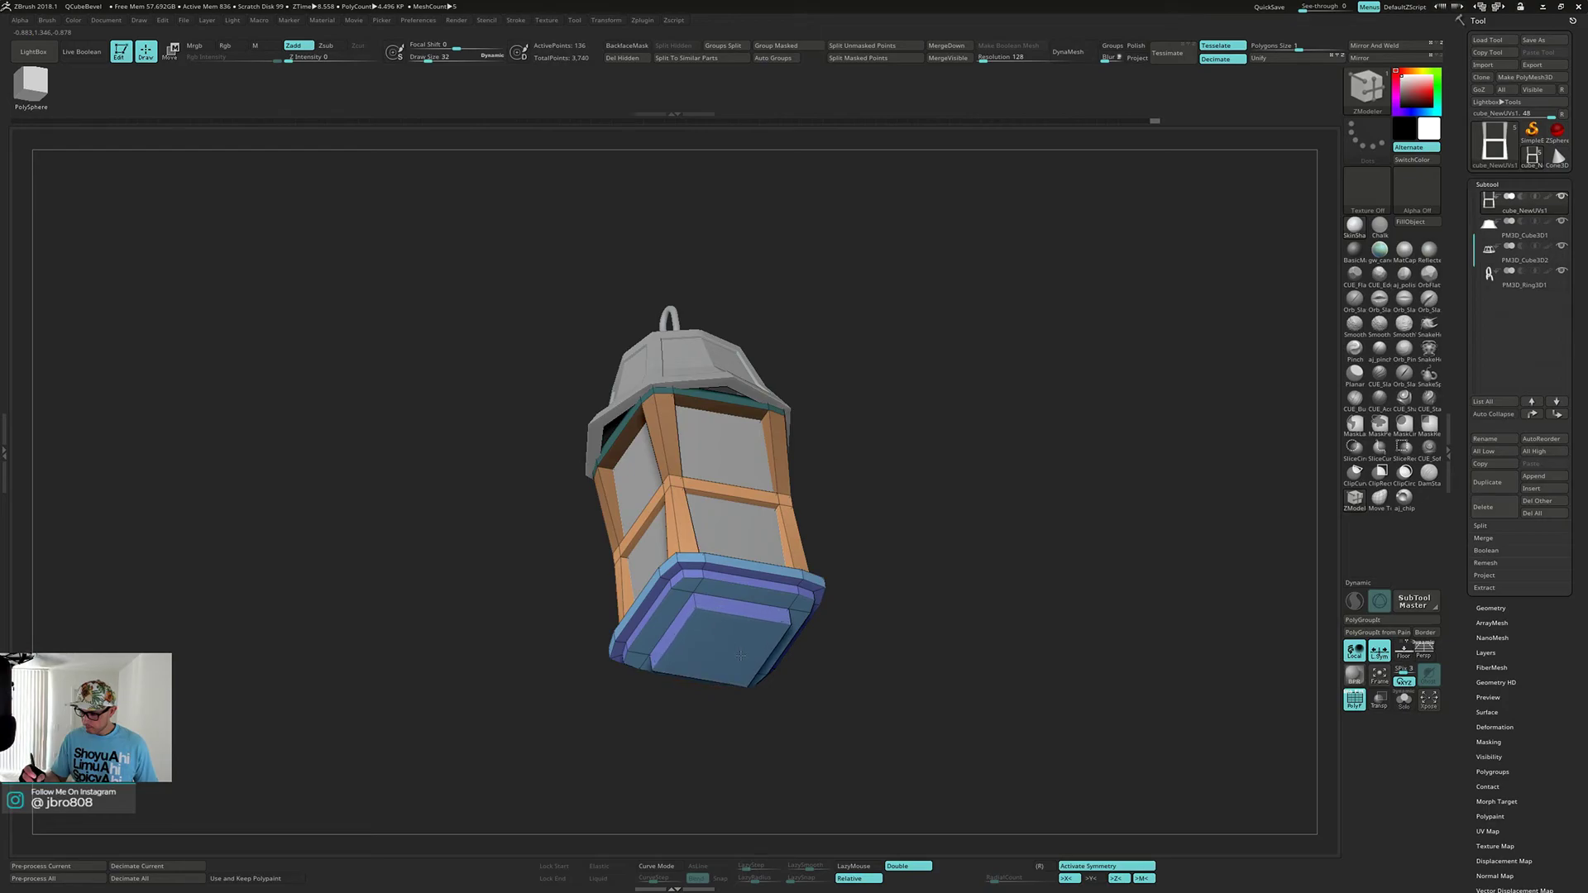
{"action": "key", "text": "w"}
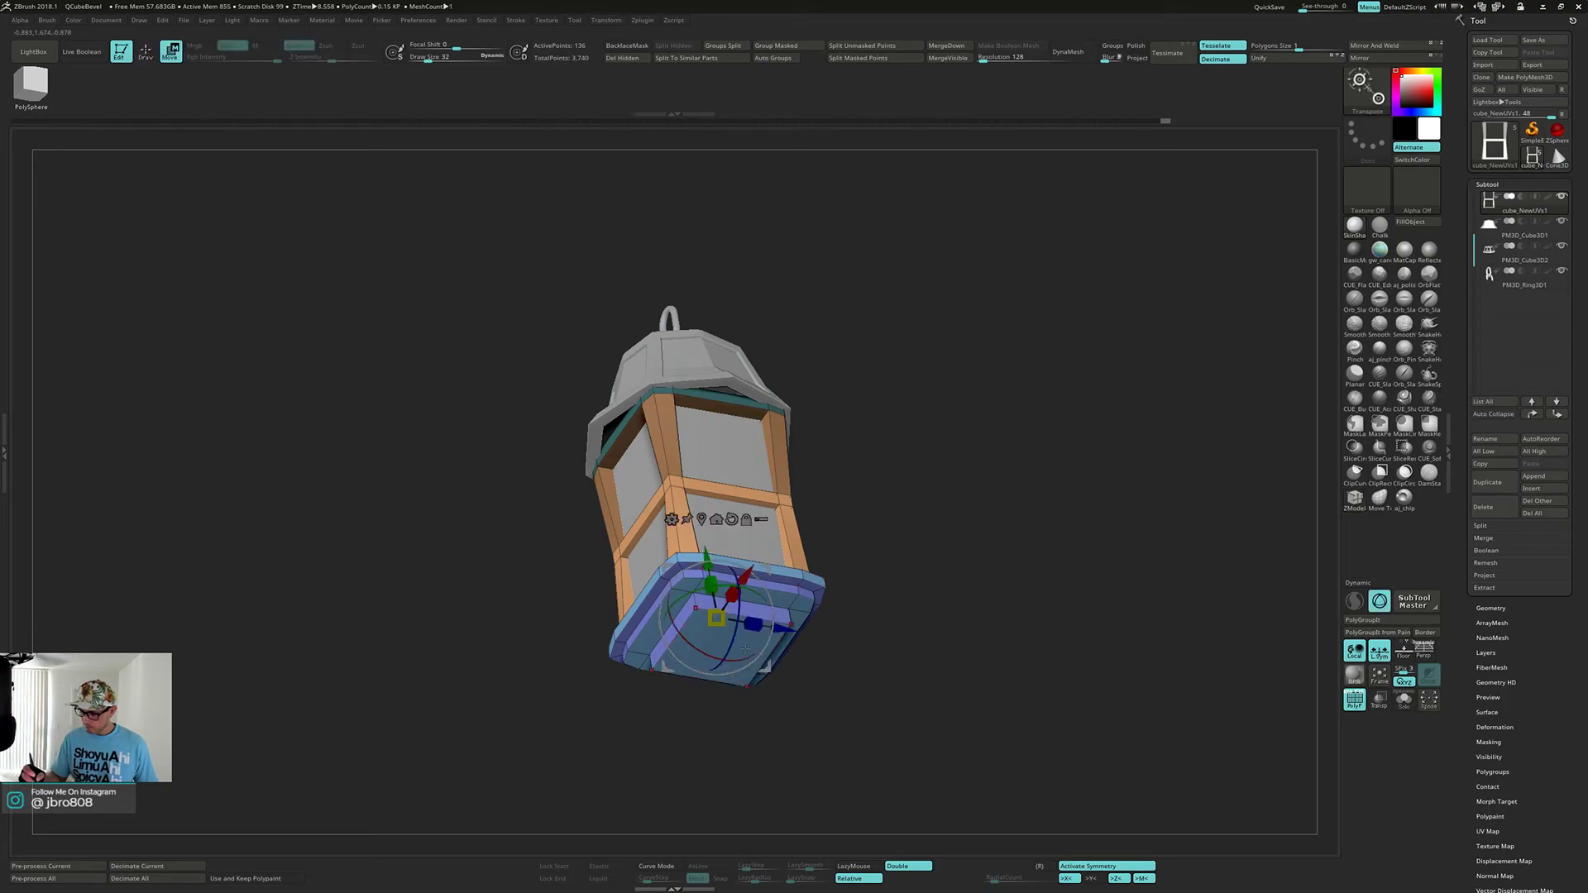
{"action": "left_click_drag", "start_coordinate": [918, 606], "coordinate": [919, 647]}
{"action": "key", "text": "q"}
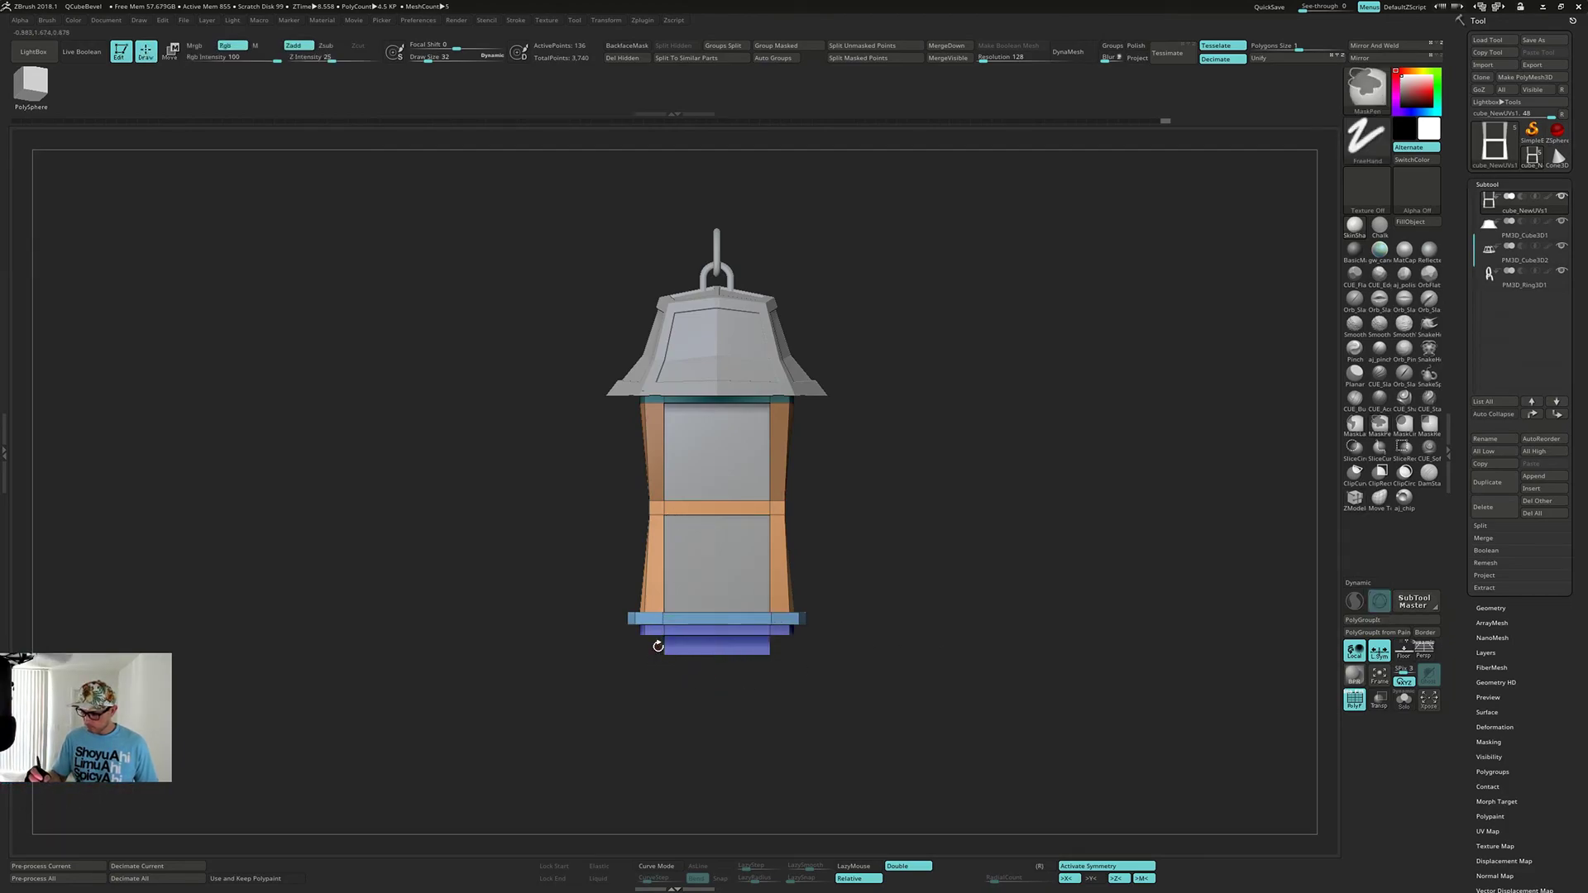
- Turn off symmetry and mask the whole framework except the bottom face of the lowest block
{"action": "left_click_drag", "start_coordinate": [775, 676], "coordinate": [840, 703], "text": "ctrl"}
{"action": "left_click", "coordinate": [883, 650], "text": "ctrl"}
{"action": "left_click_drag", "start_coordinate": [887, 648], "coordinate": [954, 668]}
{"action": "key", "text": "x"}
{"action": "mouse_move", "coordinate": [648, 647]}
{"action": "left_mouse_down", "text": "ctrl"}
{"action": "mouse_move", "coordinate": [826, 697]}
{"action": "mouse_move", "coordinate": [858, 608]}
{"action": "mouse_move", "coordinate": [861, 543]}
{"action": "left_mouse_up", "text": "ctrl"}
{"action": "key", "text": "b"}
{"action": "key", "text": "z"}
{"action": "key", "text": "m"}
- Center the gizmo on the unmasked bottom face, scale it down to taper the lowest block, and hide the polyframe
{"action": "key", "text": "w"}
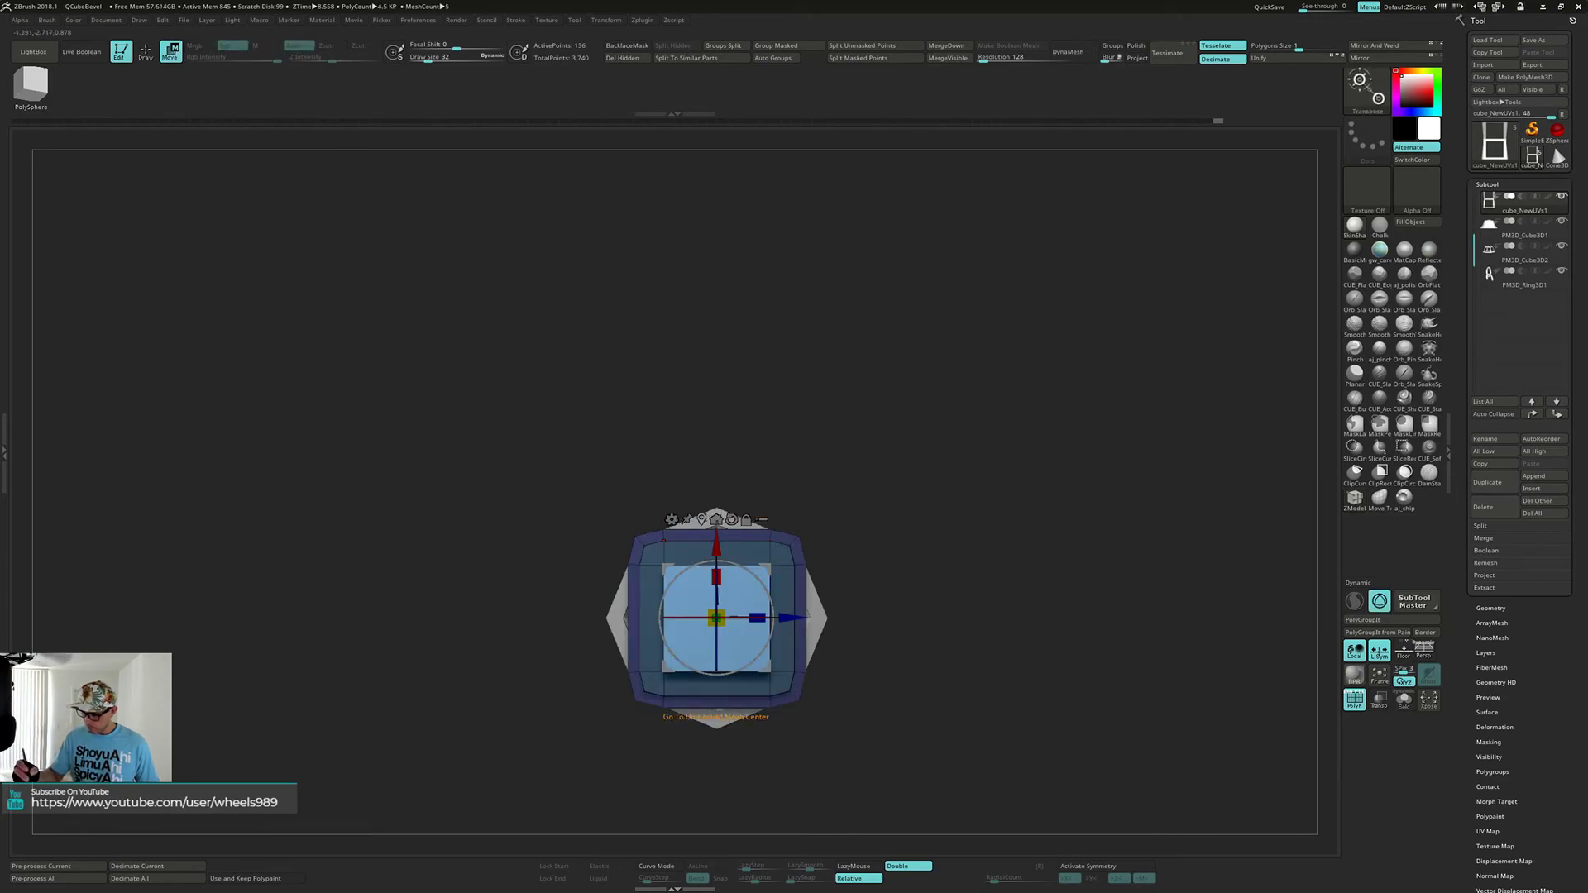
{"action": "left_click", "coordinate": [701, 519]}
{"action": "mouse_move", "coordinate": [860, 620]}
{"action": "left_mouse_down"}
{"action": "mouse_move", "coordinate": [929, 632]}
{"action": "mouse_move", "coordinate": [926, 652]}
{"action": "left_mouse_up"}
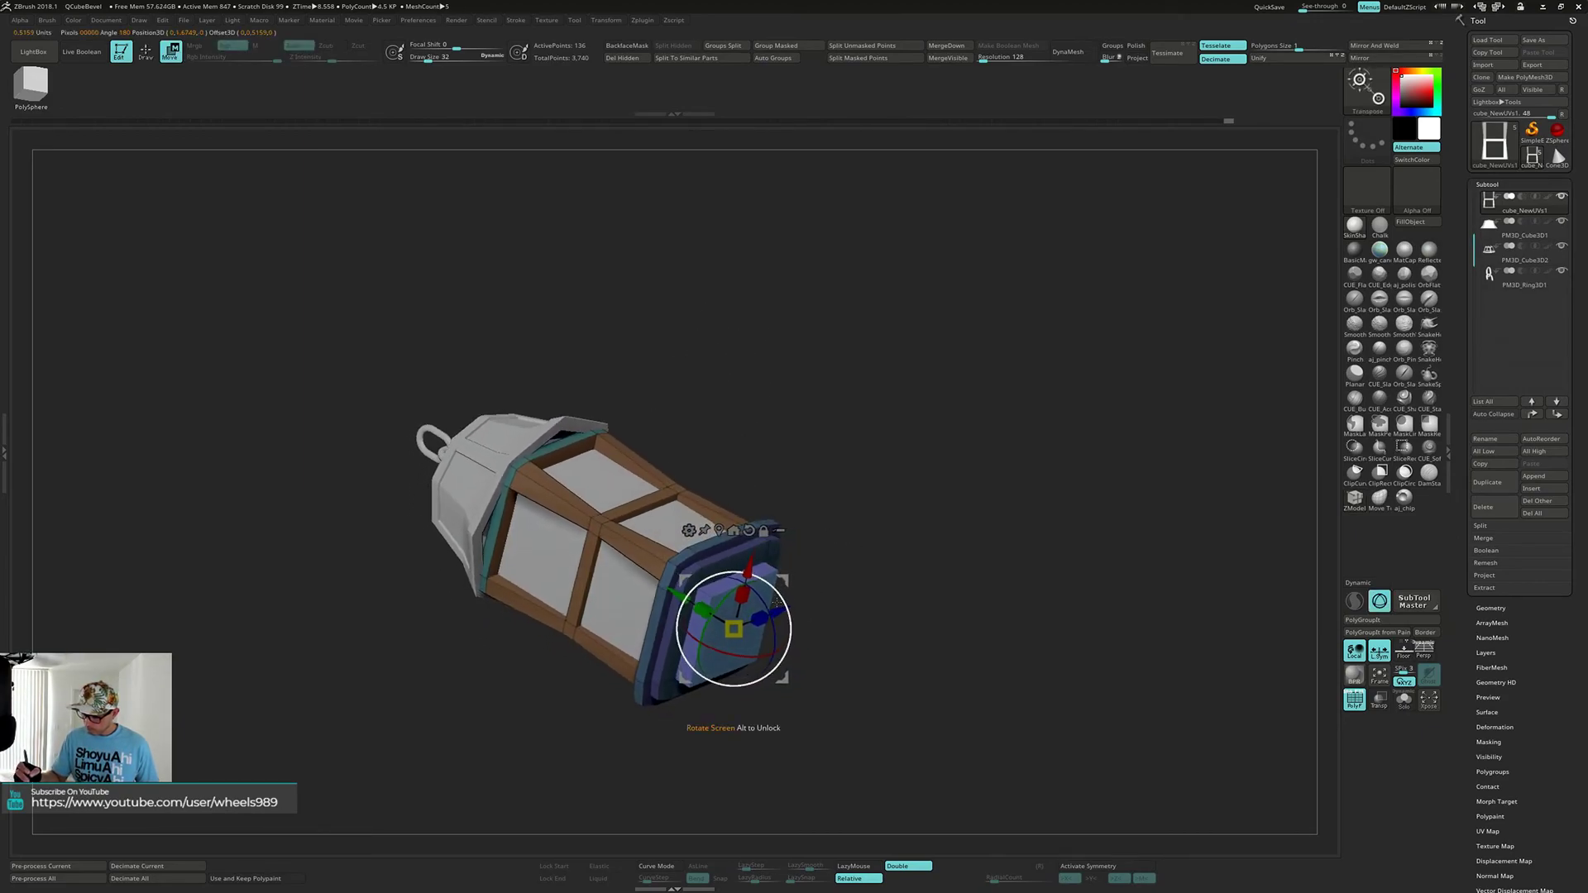
{"action": "left_click_drag", "start_coordinate": [734, 628], "coordinate": [733, 629]}
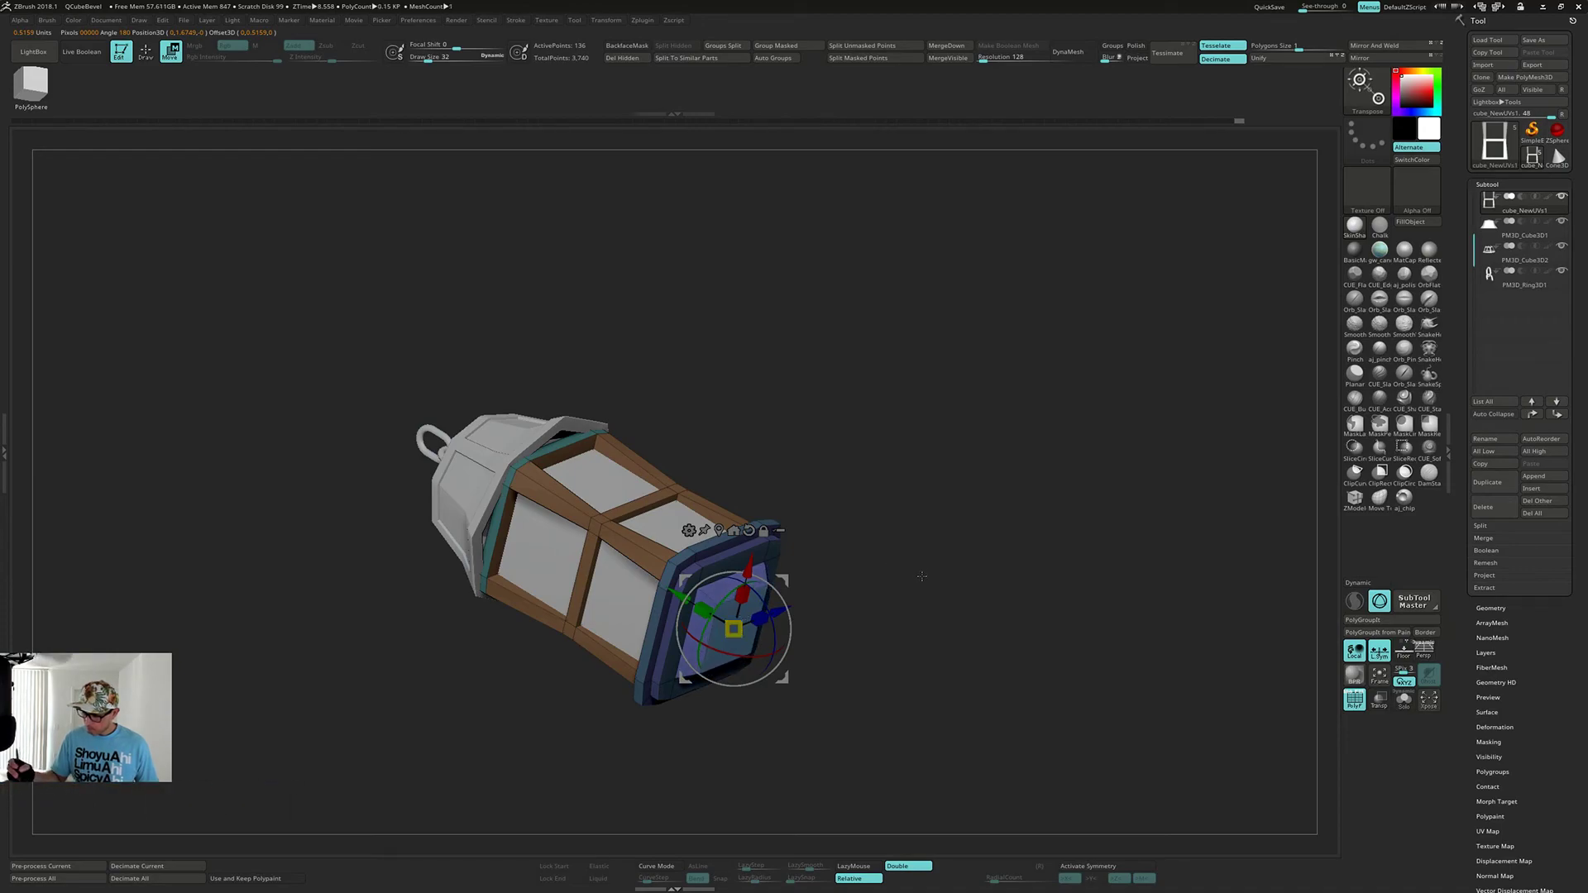
{"action": "key", "text": "q"}
{"action": "mouse_move", "coordinate": [918, 575]}
{"action": "left_mouse_down", "text": "shift"}
{"action": "mouse_move", "coordinate": [870, 623]}
{"action": "mouse_move", "coordinate": [897, 551]}
{"action": "left_mouse_up", "text": "shift"}
{"action": "mouse_move", "coordinate": [902, 558]}
{"action": "left_mouse_down"}
{"action": "mouse_move", "coordinate": [869, 574]}
{"action": "mouse_move", "coordinate": [916, 558]}
{"action": "mouse_move", "coordinate": [906, 606]}
{"action": "mouse_move", "coordinate": [929, 557]}
{"action": "mouse_move", "coordinate": [902, 635]}
{"action": "left_mouse_up"}
{"action": "key", "text": "shift+f"}
{"action": "mouse_move", "coordinate": [938, 602]}
{"action": "left_mouse_down"}
{"action": "mouse_move", "coordinate": [902, 612]}
{"action": "mouse_move", "coordinate": [927, 609]}
{"action": "mouse_move", "coordinate": [921, 592]}
{"action": "left_mouse_up"}
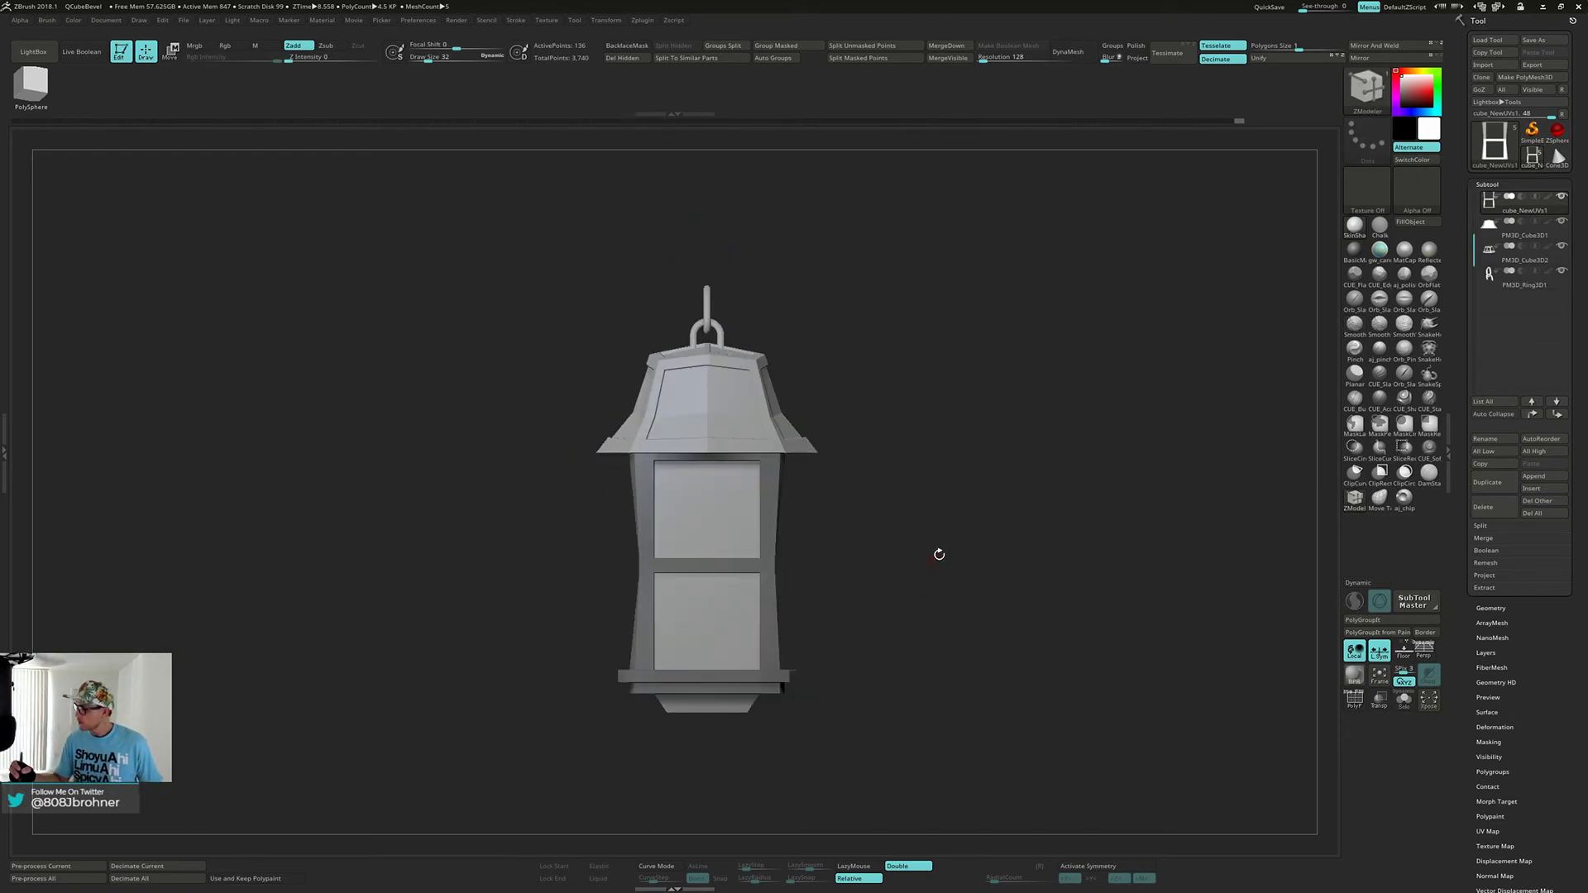
- Turn off Zadd, then select and isolate the inner box behind the framework
{"action": "mouse_move", "coordinate": [976, 411]}
{"action": "left_mouse_down"}
{"action": "mouse_move", "coordinate": [989, 426]}
{"action": "mouse_move", "coordinate": [979, 393]}
{"action": "left_mouse_up"}
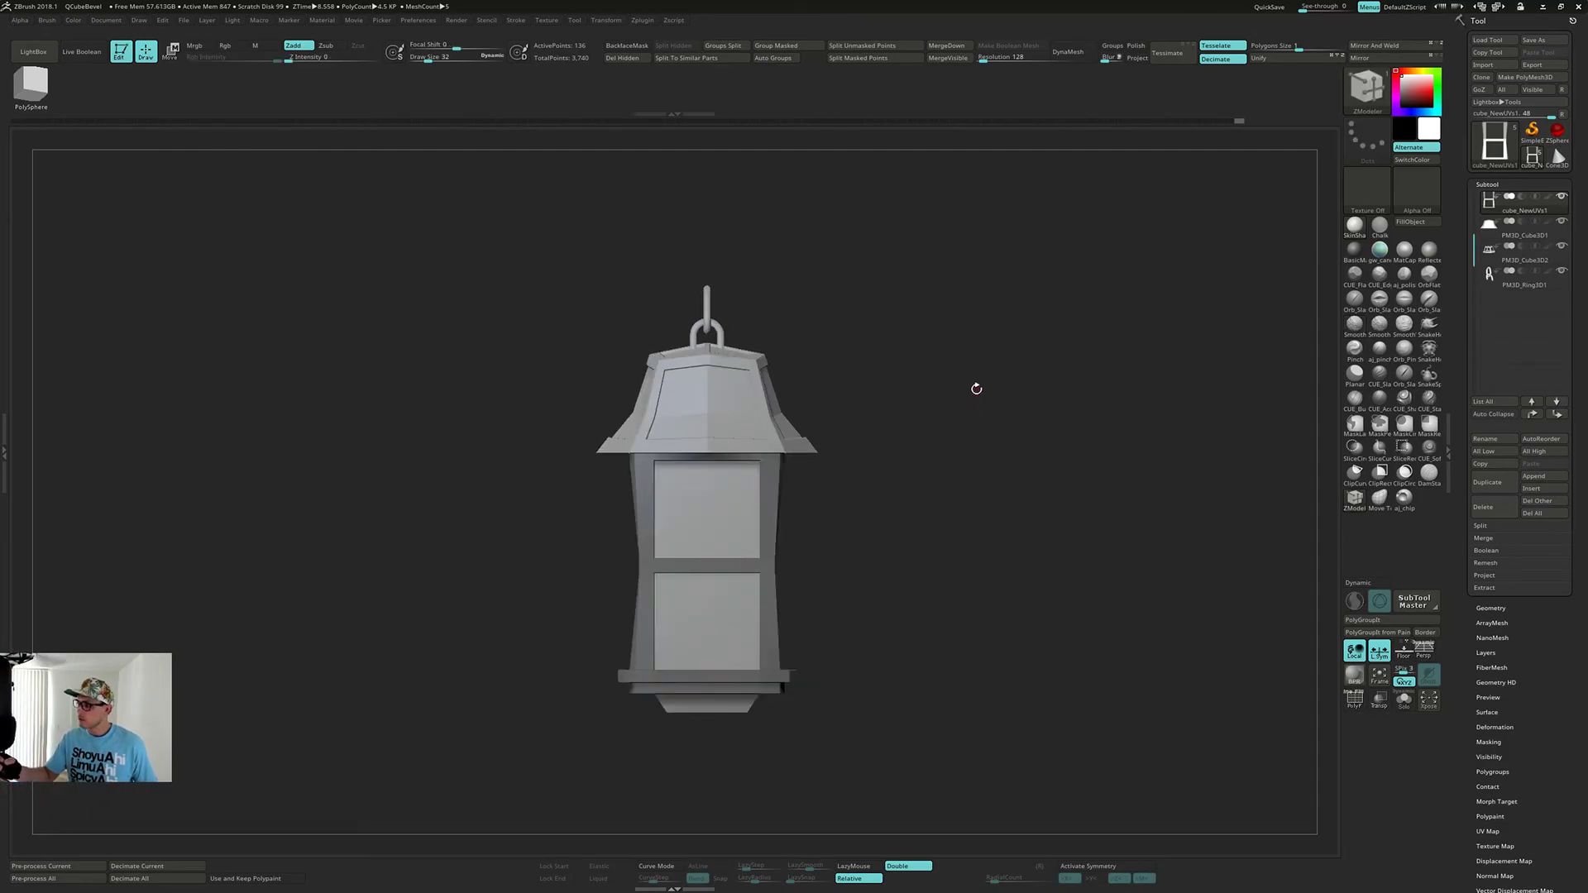
{"action": "left_click", "coordinate": [297, 52]}
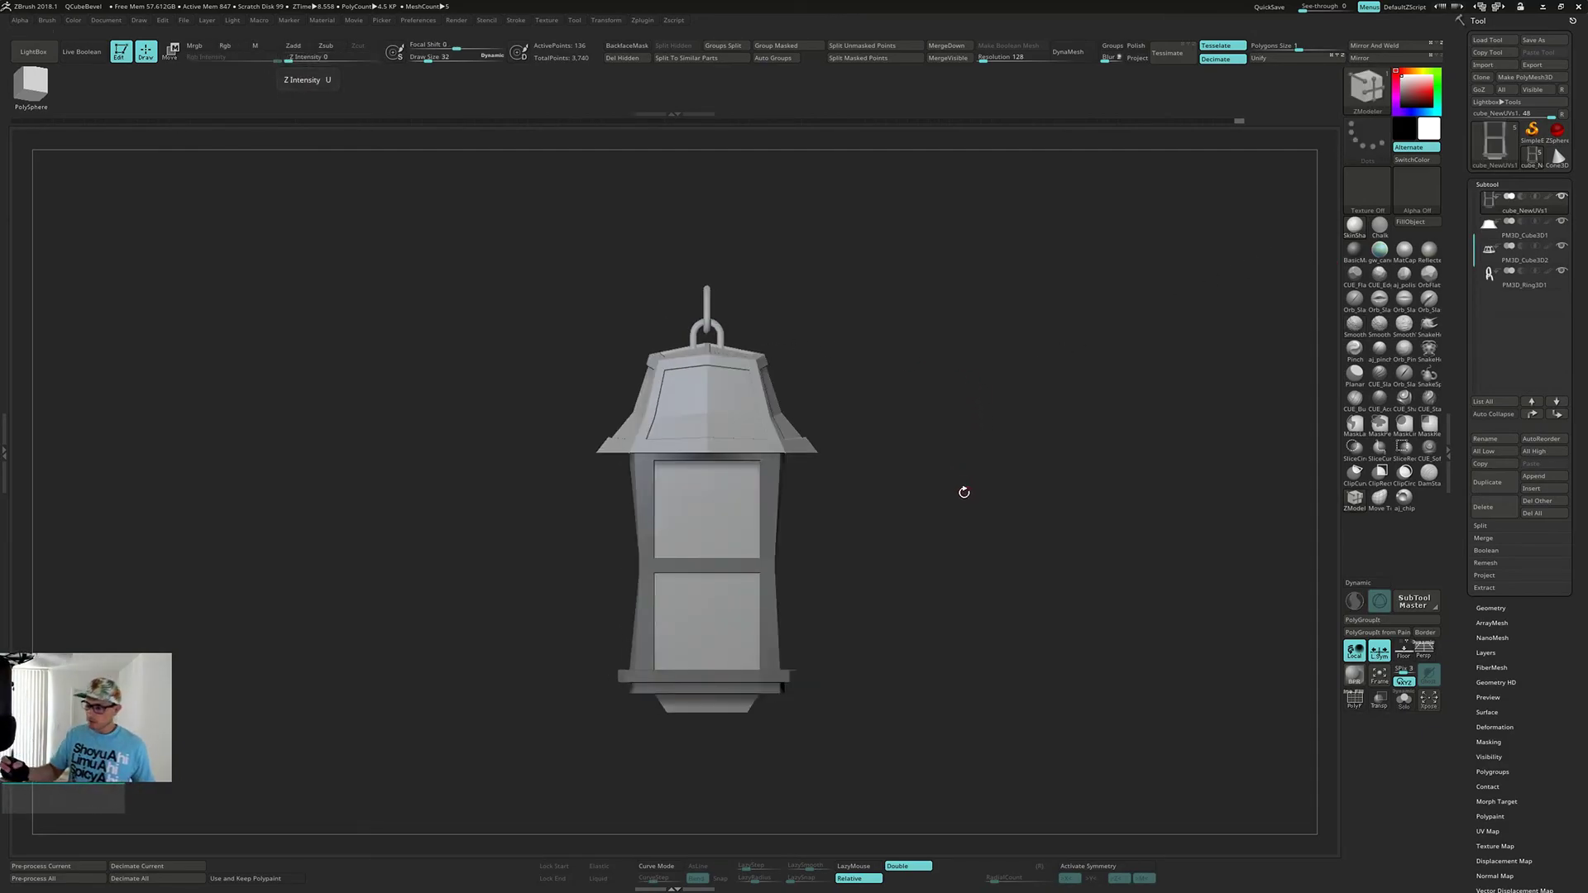
{"action": "left_click_drag", "start_coordinate": [948, 569], "coordinate": [953, 551], "text": "alt"}
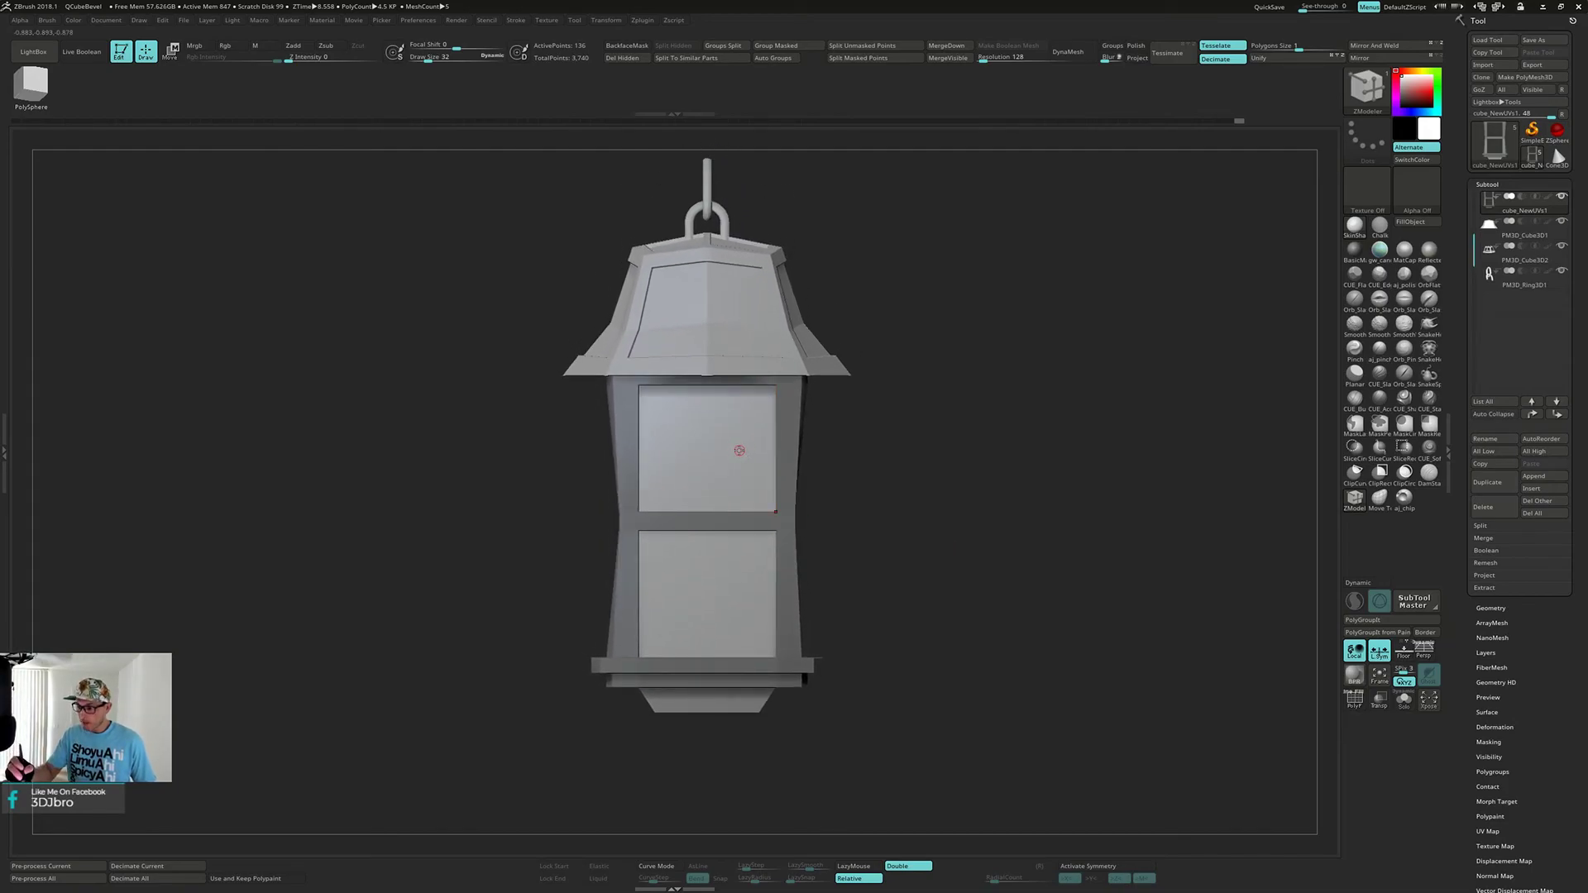
{"action": "left_click", "coordinate": [742, 452], "text": "alt"}
{"action": "key", "text": "alt+s"}
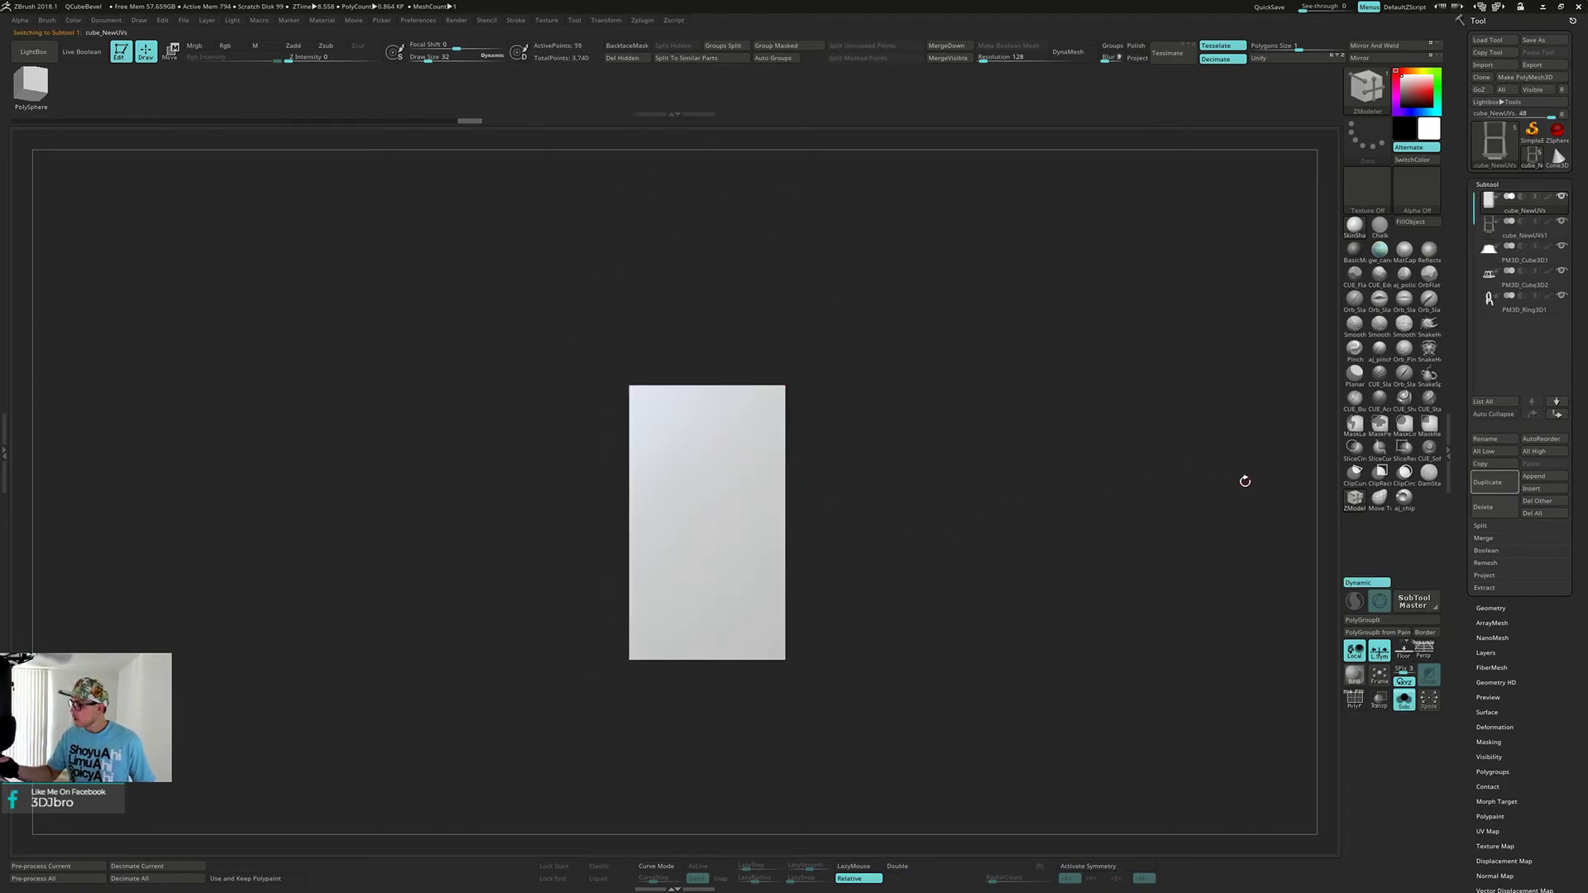
- Fill the inner box with a pale yellow color and show the other subtools again
{"action": "left_click_drag", "start_coordinate": [1423, 65], "coordinate": [1415, 73]}
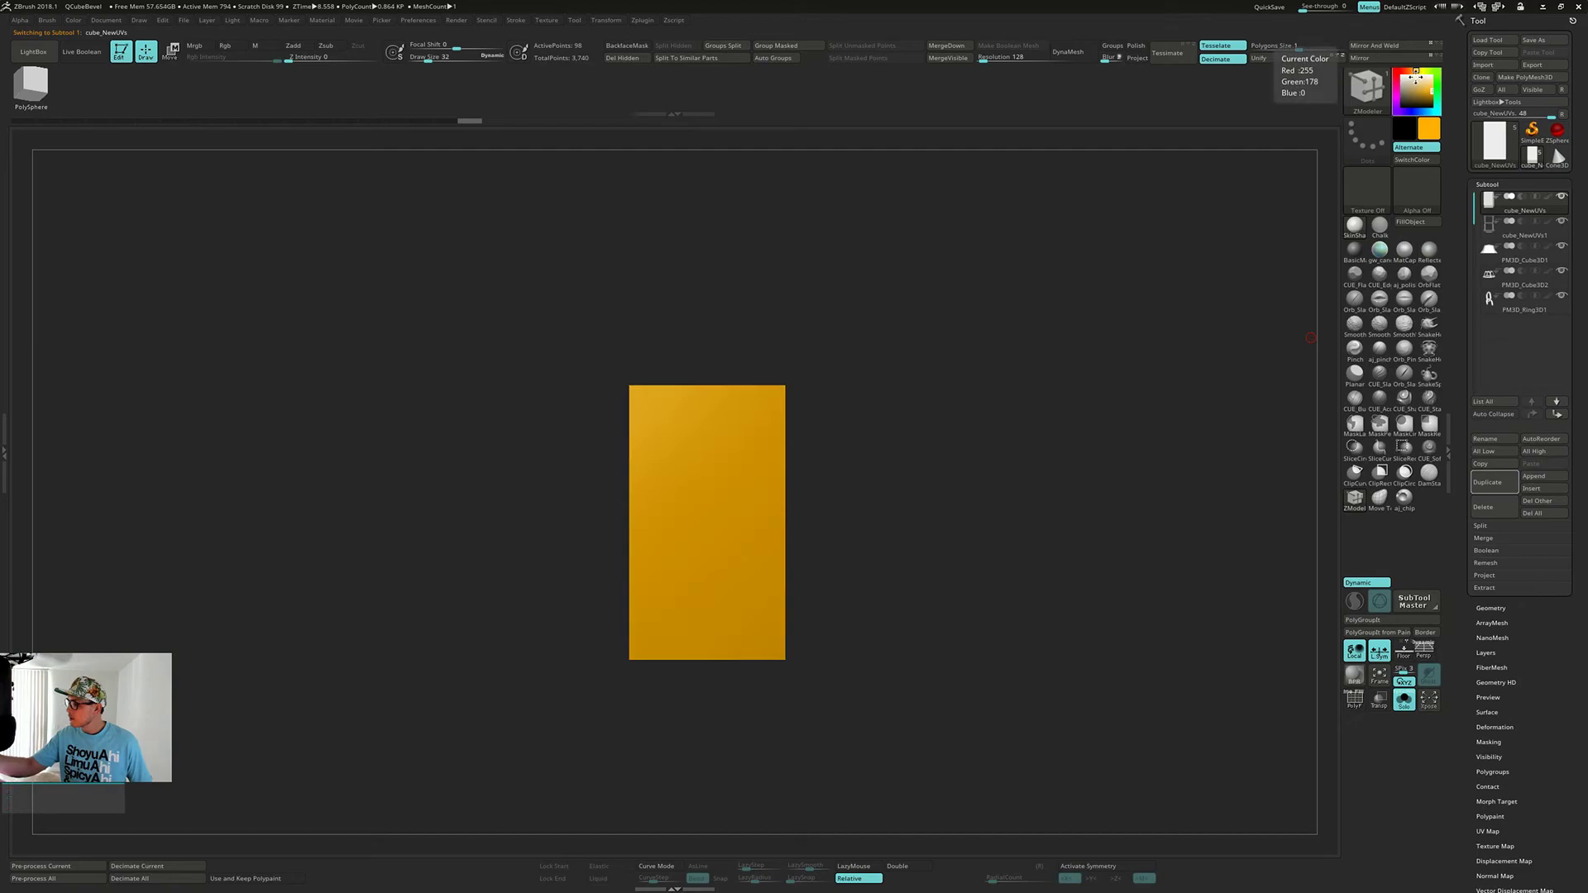
{"action": "left_click", "coordinate": [1416, 74]}
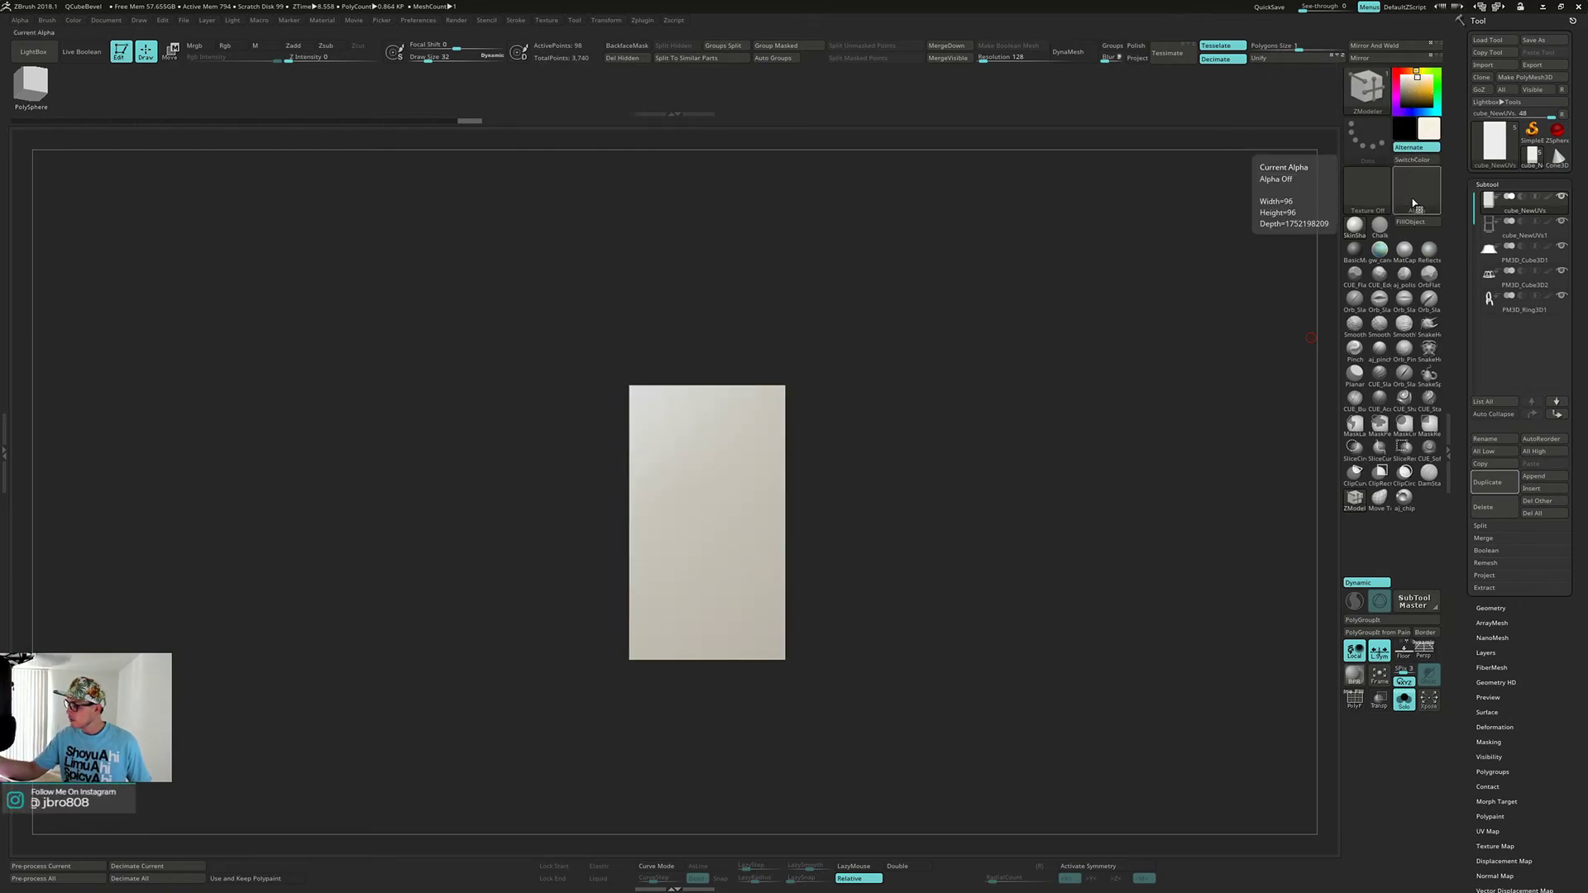
{"action": "left_click", "coordinate": [1424, 82]}
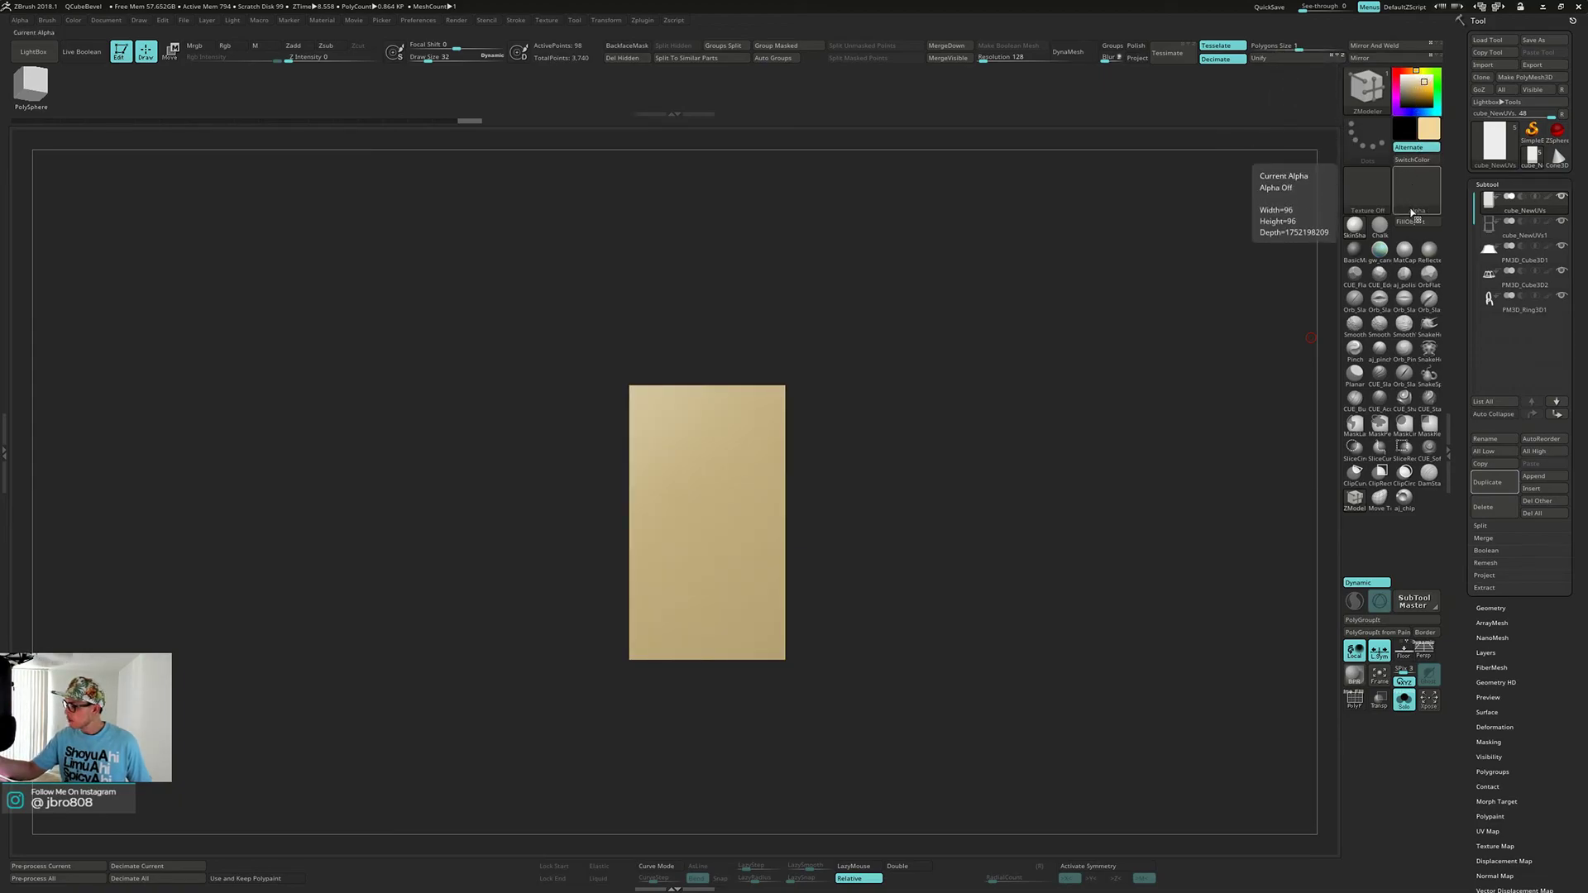
{"action": "key", "text": "shift+s"}
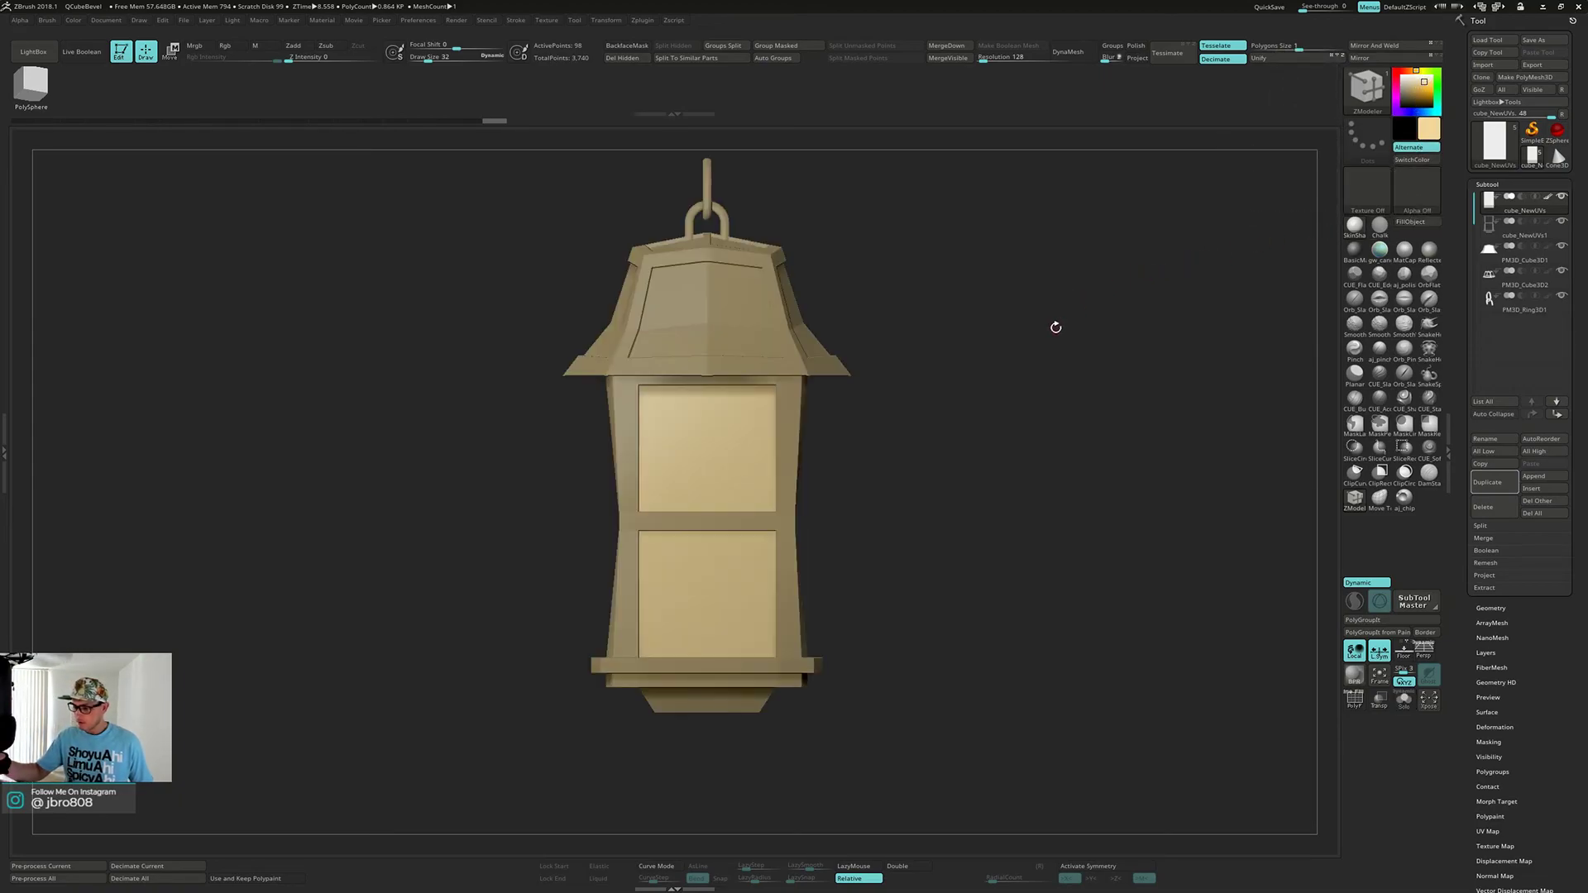
- Choose a dark blue-grey and fill the roof trim subtool PM3D_Cube3D2 with it
{"action": "left_click", "coordinate": [1410, 112]}
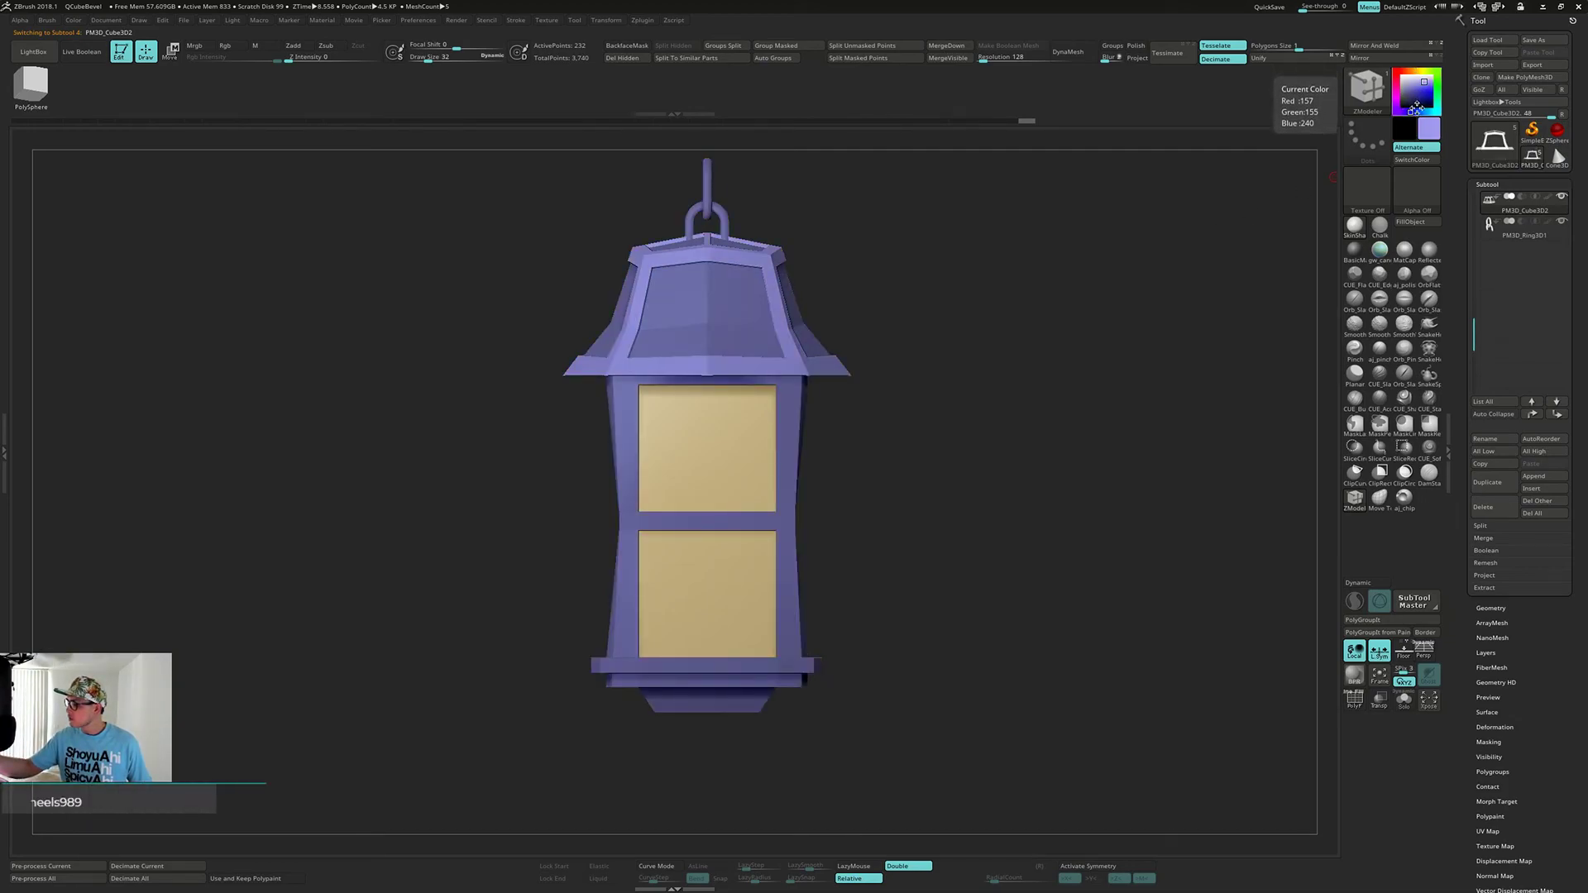
{"action": "left_click", "coordinate": [1404, 98]}
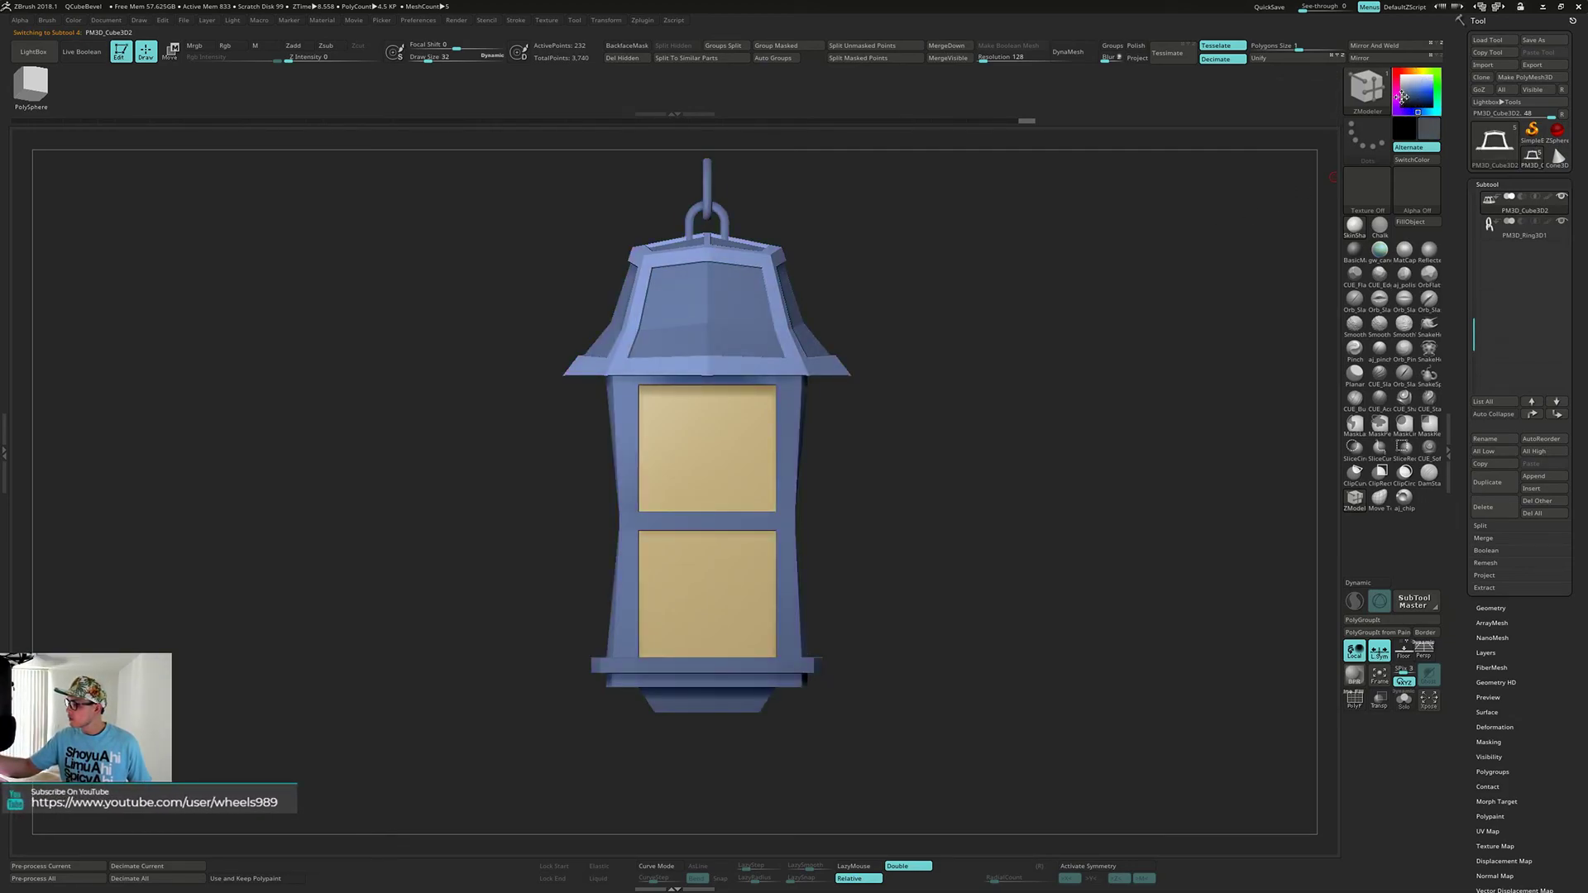
{"action": "left_click", "coordinate": [1400, 96]}
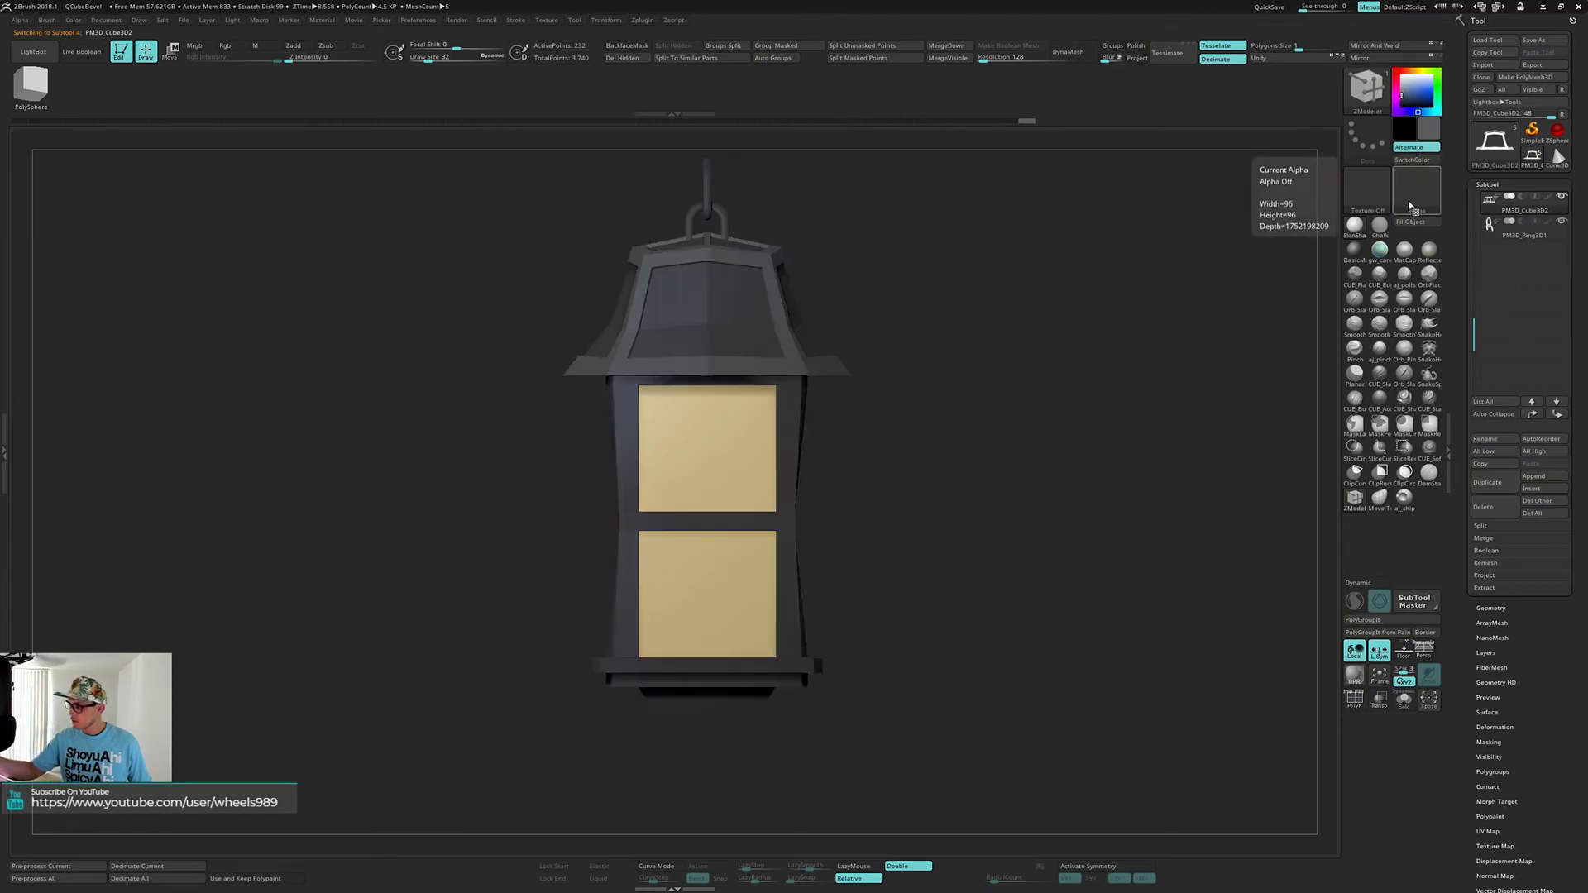
{"action": "left_click", "coordinate": [1413, 223]}
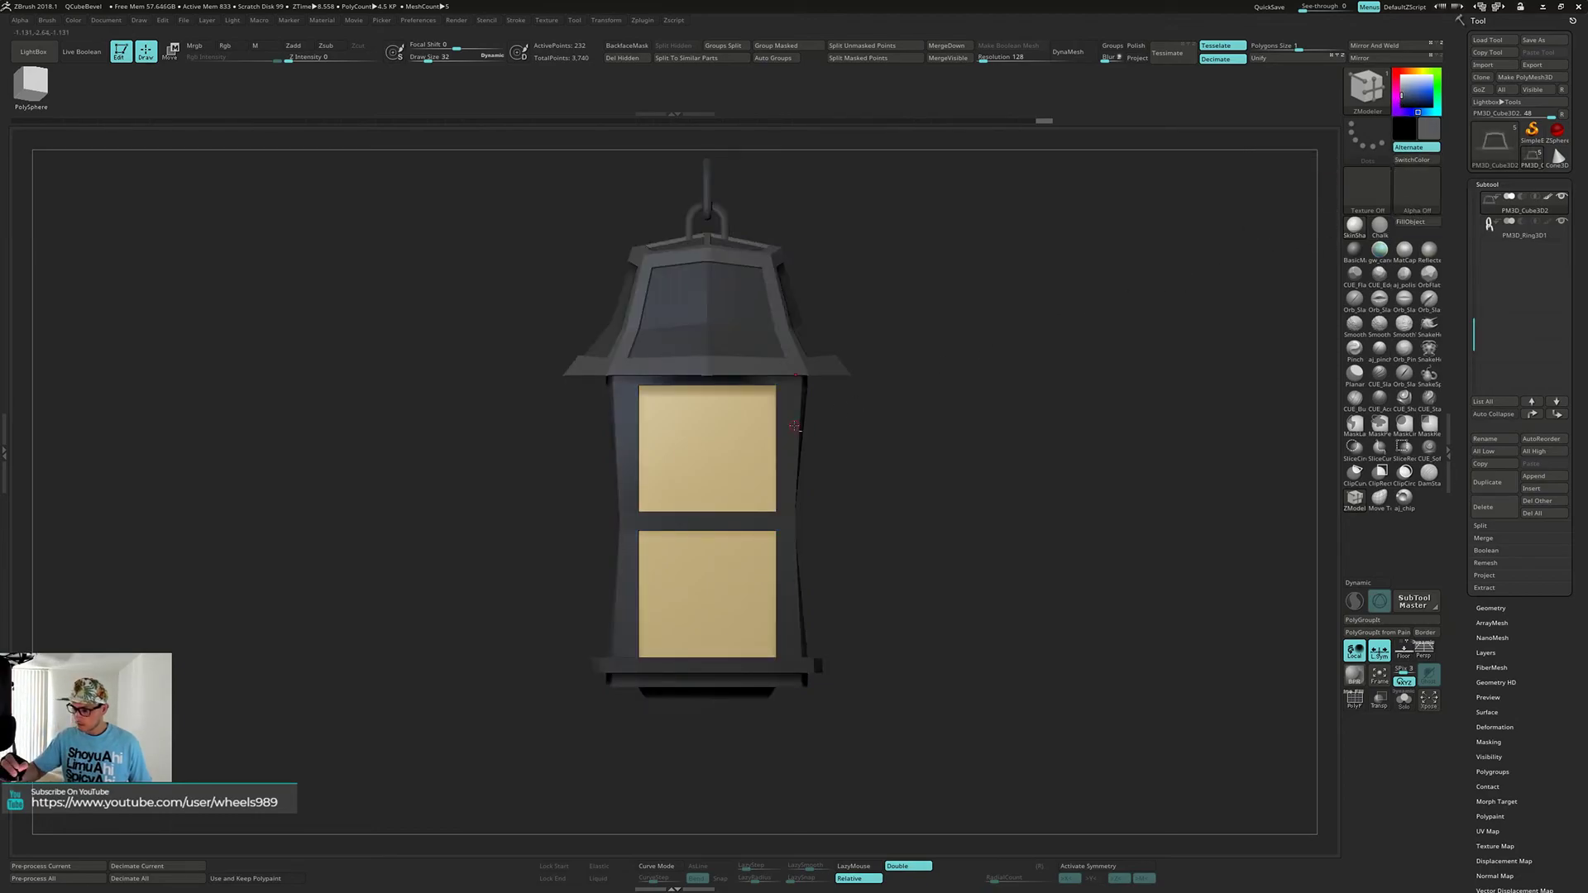
- Select the lantern's window framework subtool and fill it with the dark blue-grey color
{"action": "left_click", "coordinate": [794, 426], "text": "alt"}
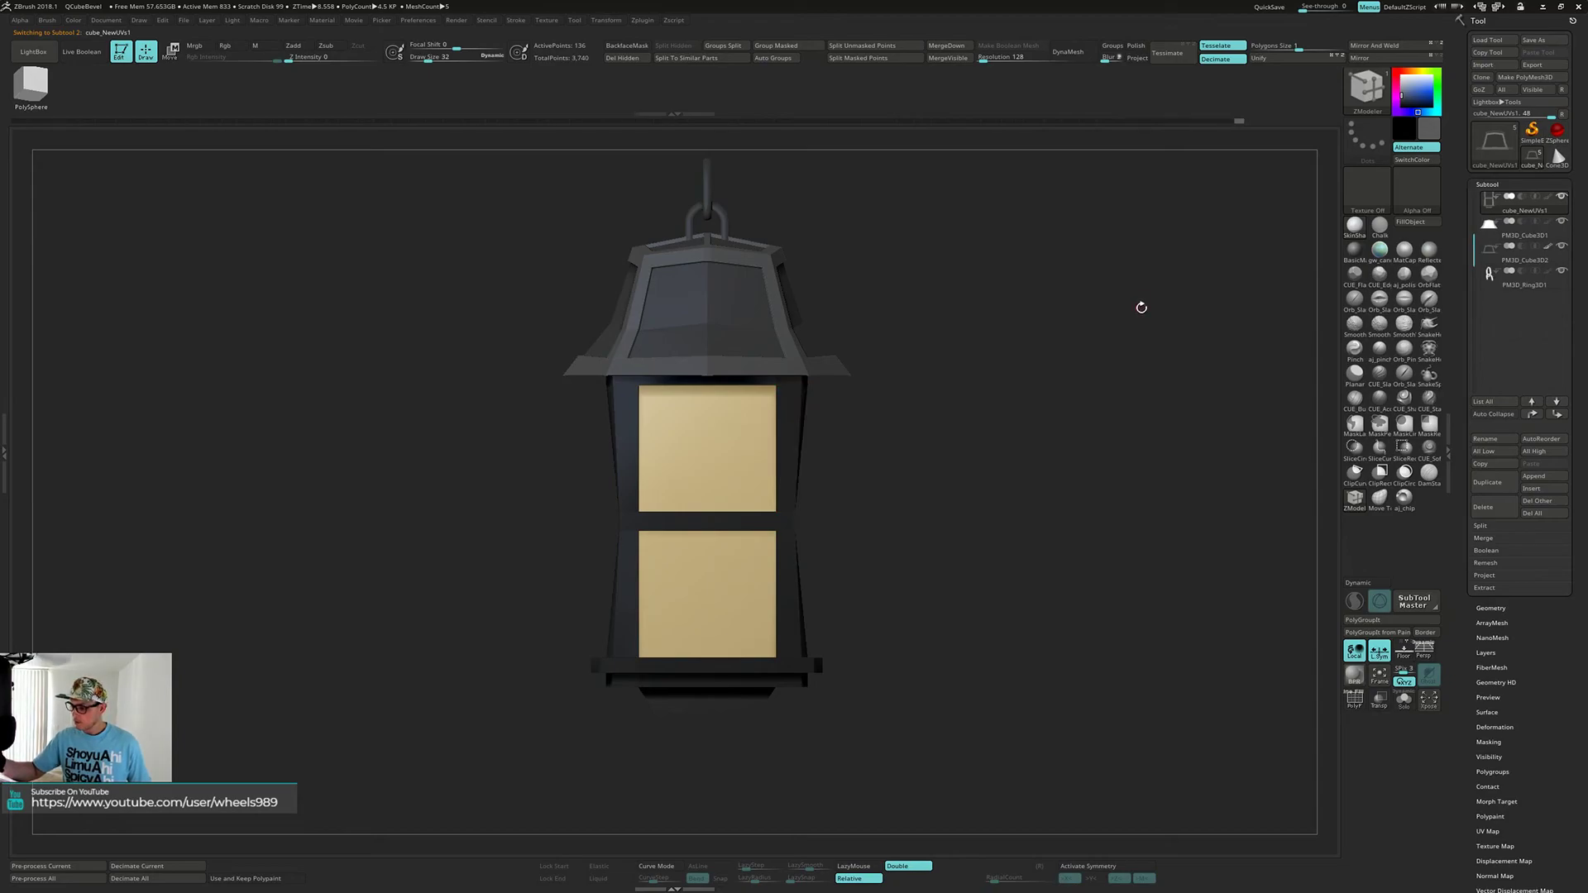
{"action": "left_click", "coordinate": [1417, 224]}
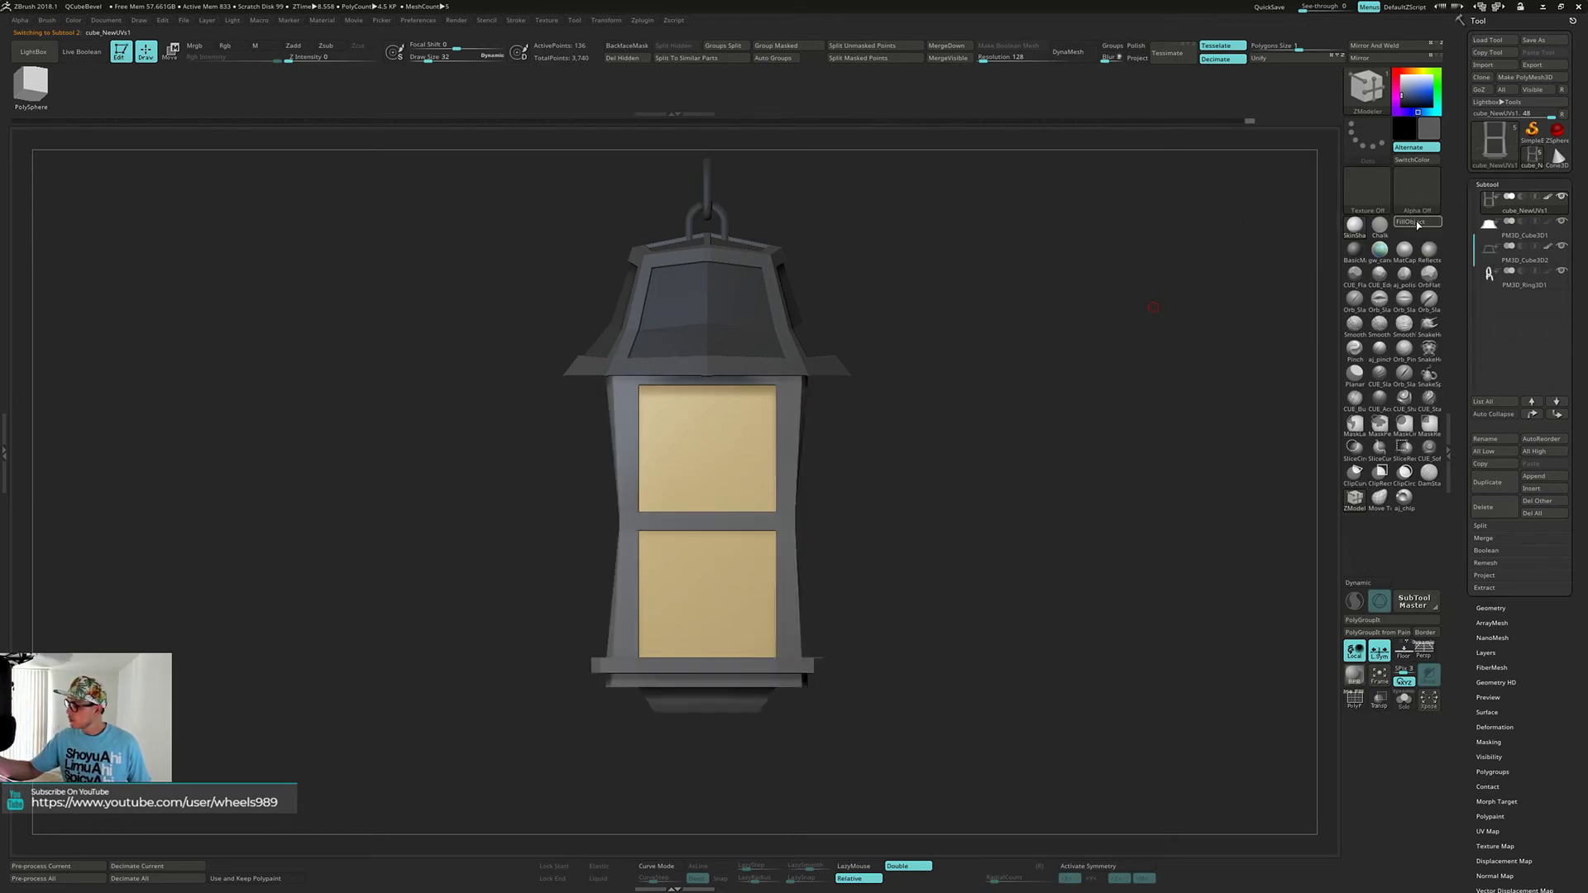
{"action": "left_click_drag", "start_coordinate": [1056, 384], "coordinate": [1031, 380]}
{"action": "left_click_drag", "start_coordinate": [934, 363], "coordinate": [977, 572]}
- Fill the roof panel subtool with the pale yellow sampled from the glass, and check it in isolation before showing all subtools again
{"action": "left_click", "coordinate": [742, 359], "text": "alt"}
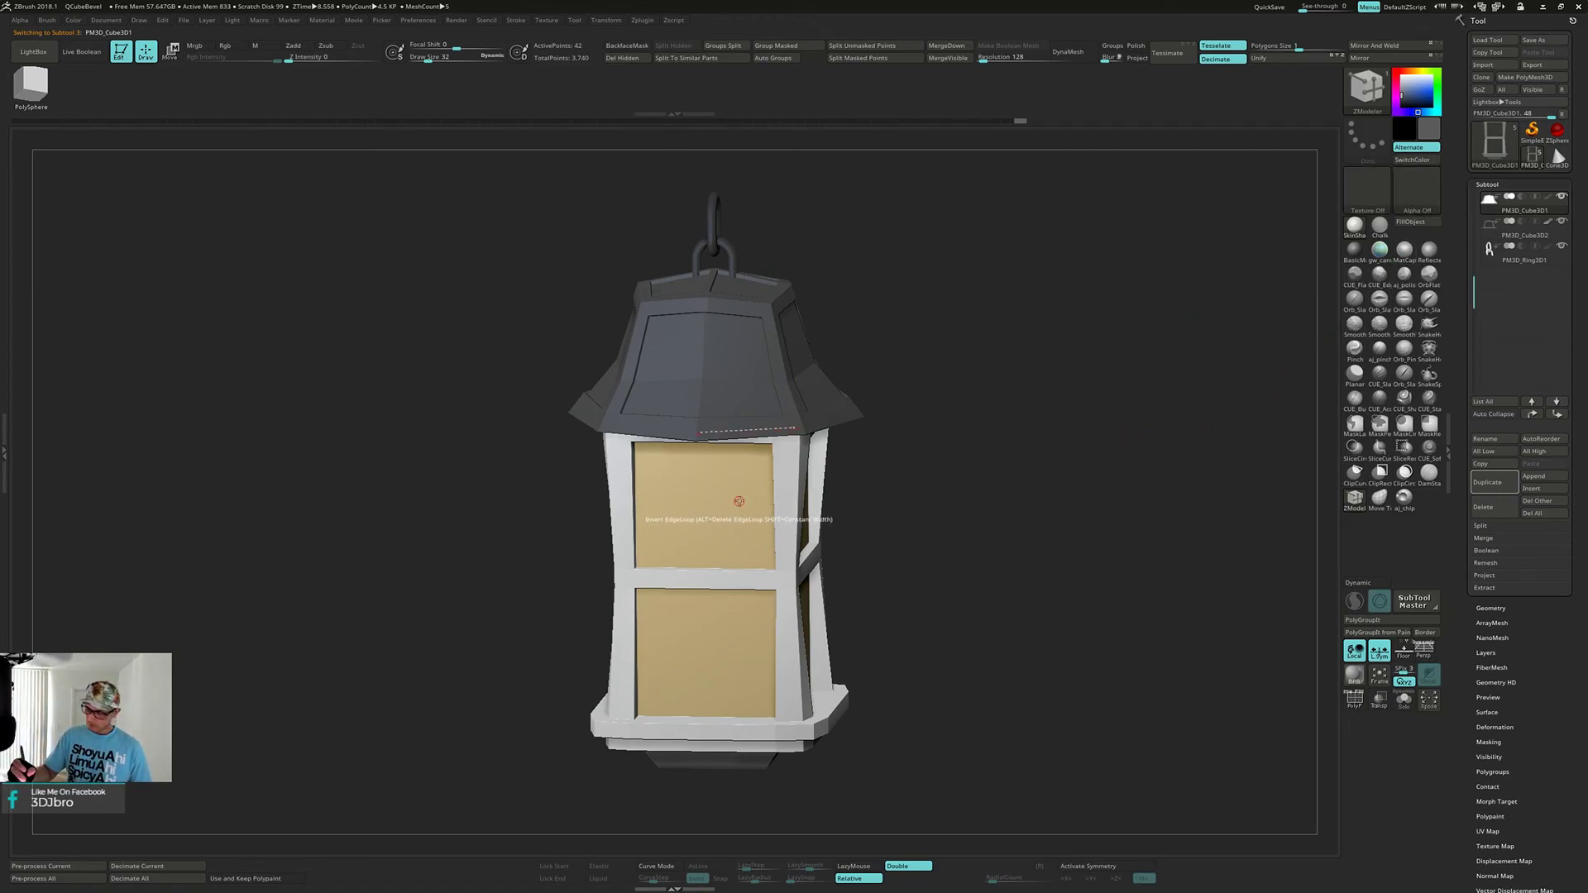
{"action": "key", "text": "c"}
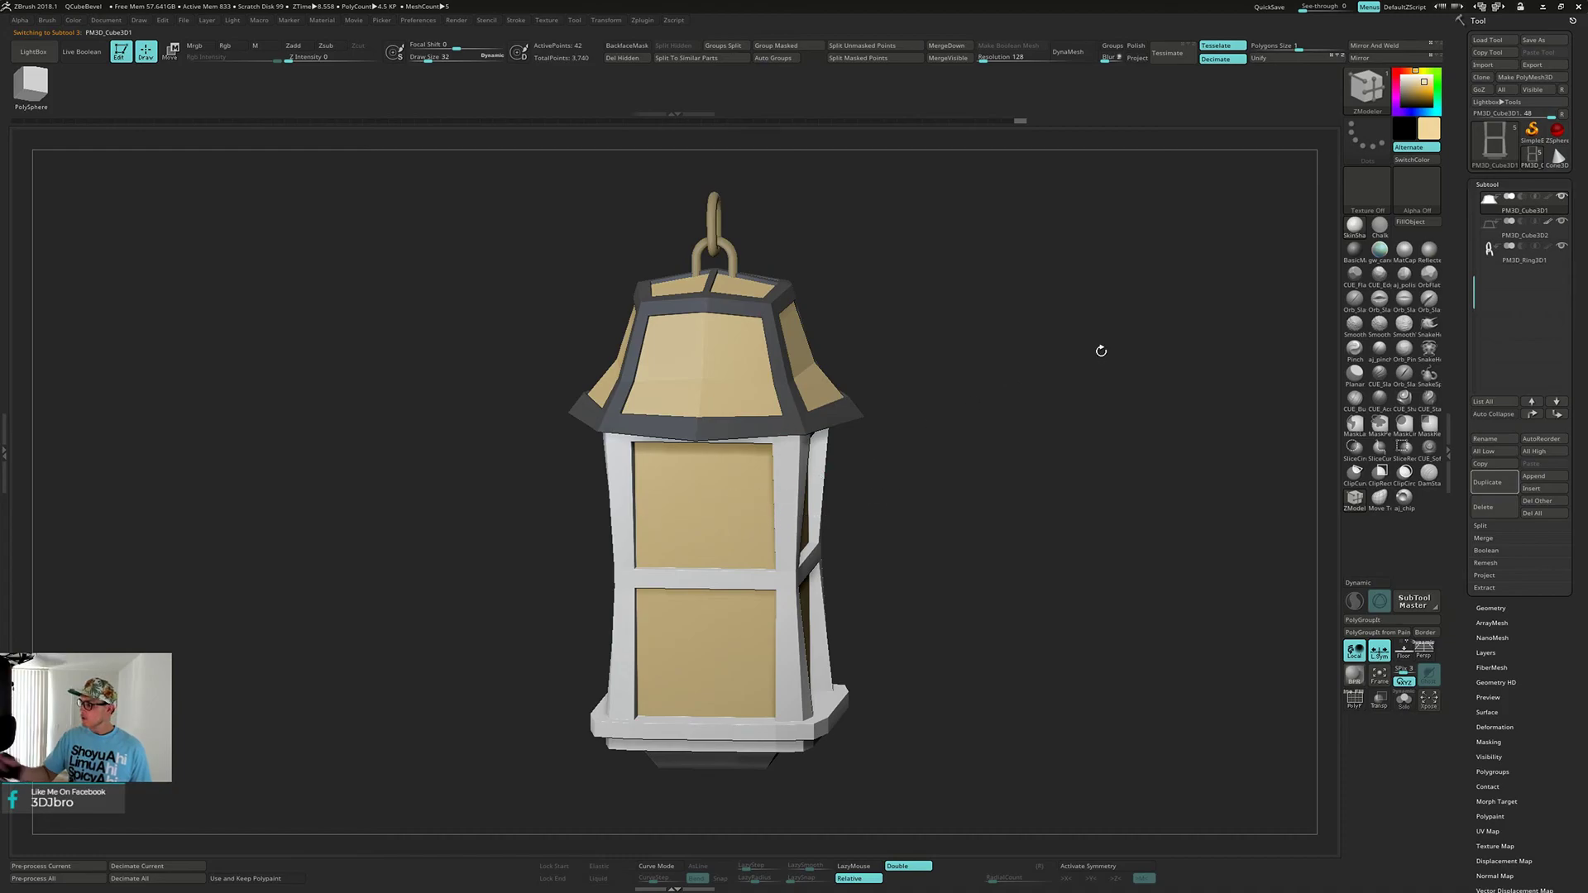
{"action": "left_click", "coordinate": [1418, 223]}
{"action": "left_click_drag", "start_coordinate": [986, 386], "coordinate": [1006, 461]}
{"action": "key", "text": "alt+s"}
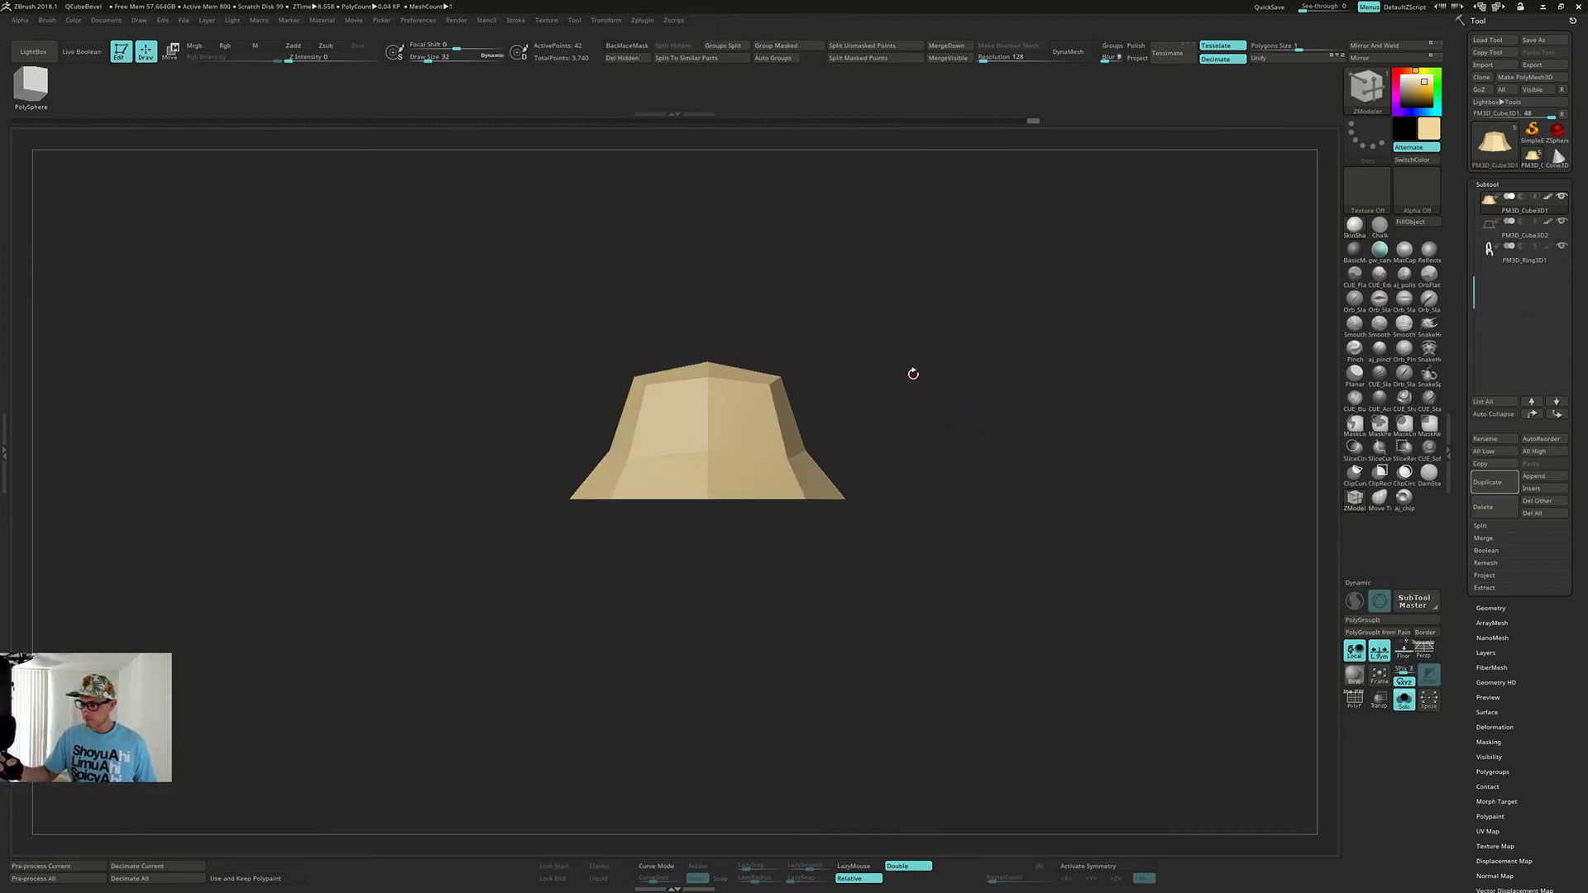
{"action": "key", "text": "alt+s"}
{"action": "mouse_move", "coordinate": [930, 374]}
{"action": "left_mouse_down"}
{"action": "mouse_move", "coordinate": [925, 445]}
{"action": "mouse_move", "coordinate": [925, 377]}
{"action": "left_mouse_up"}
- Fill the chain links with the dark grey sampled from the roof trim, and give the window framework the same grey
{"action": "left_click", "coordinate": [707, 304], "text": "alt"}
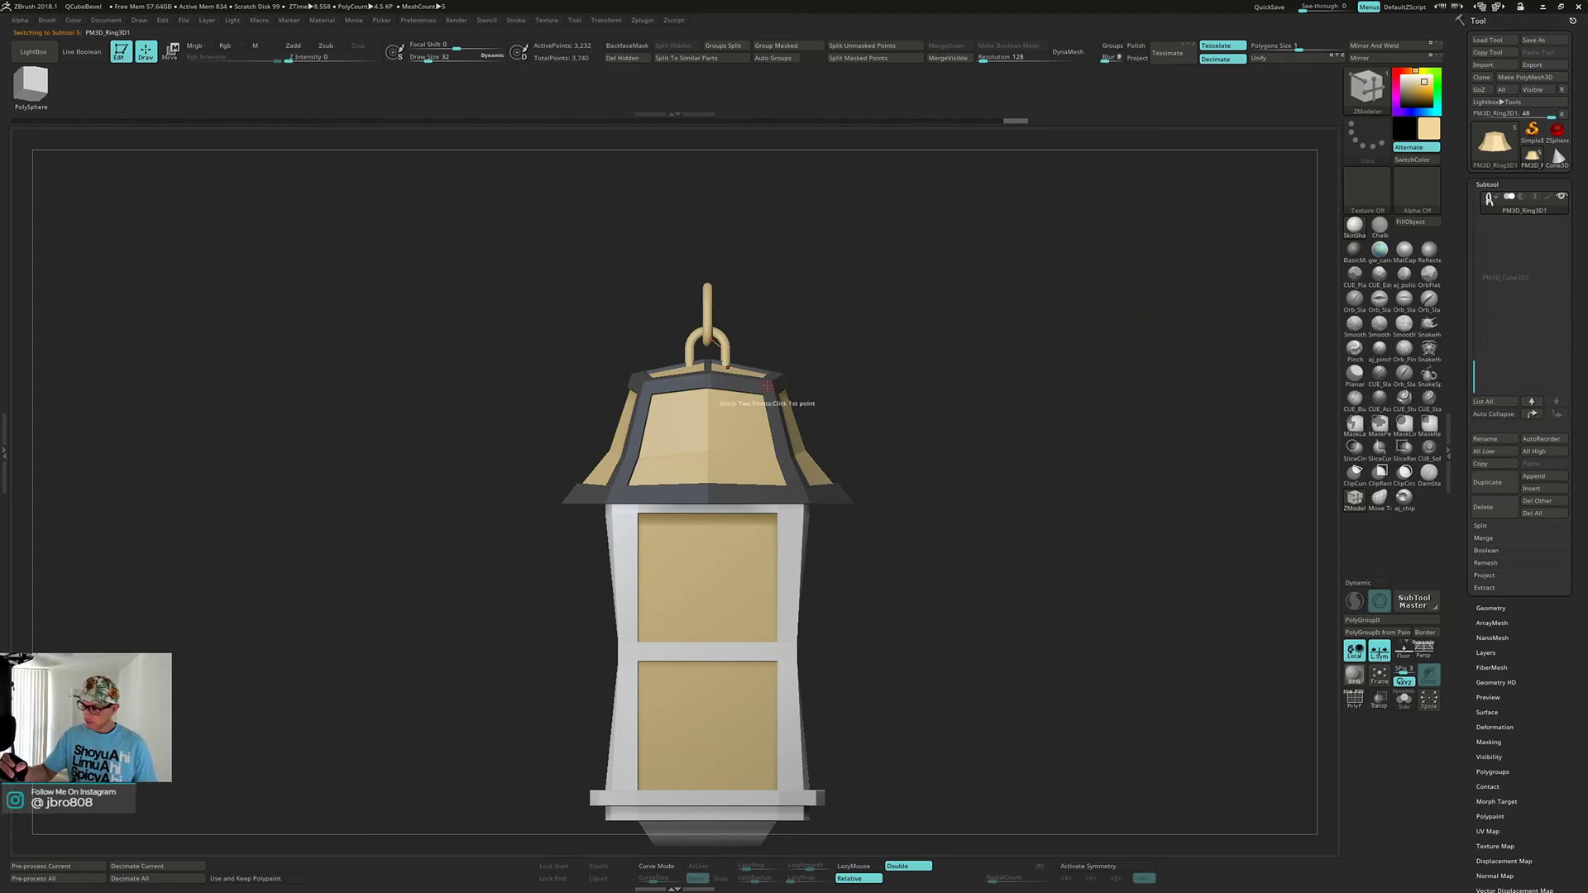
{"action": "key", "text": "c"}
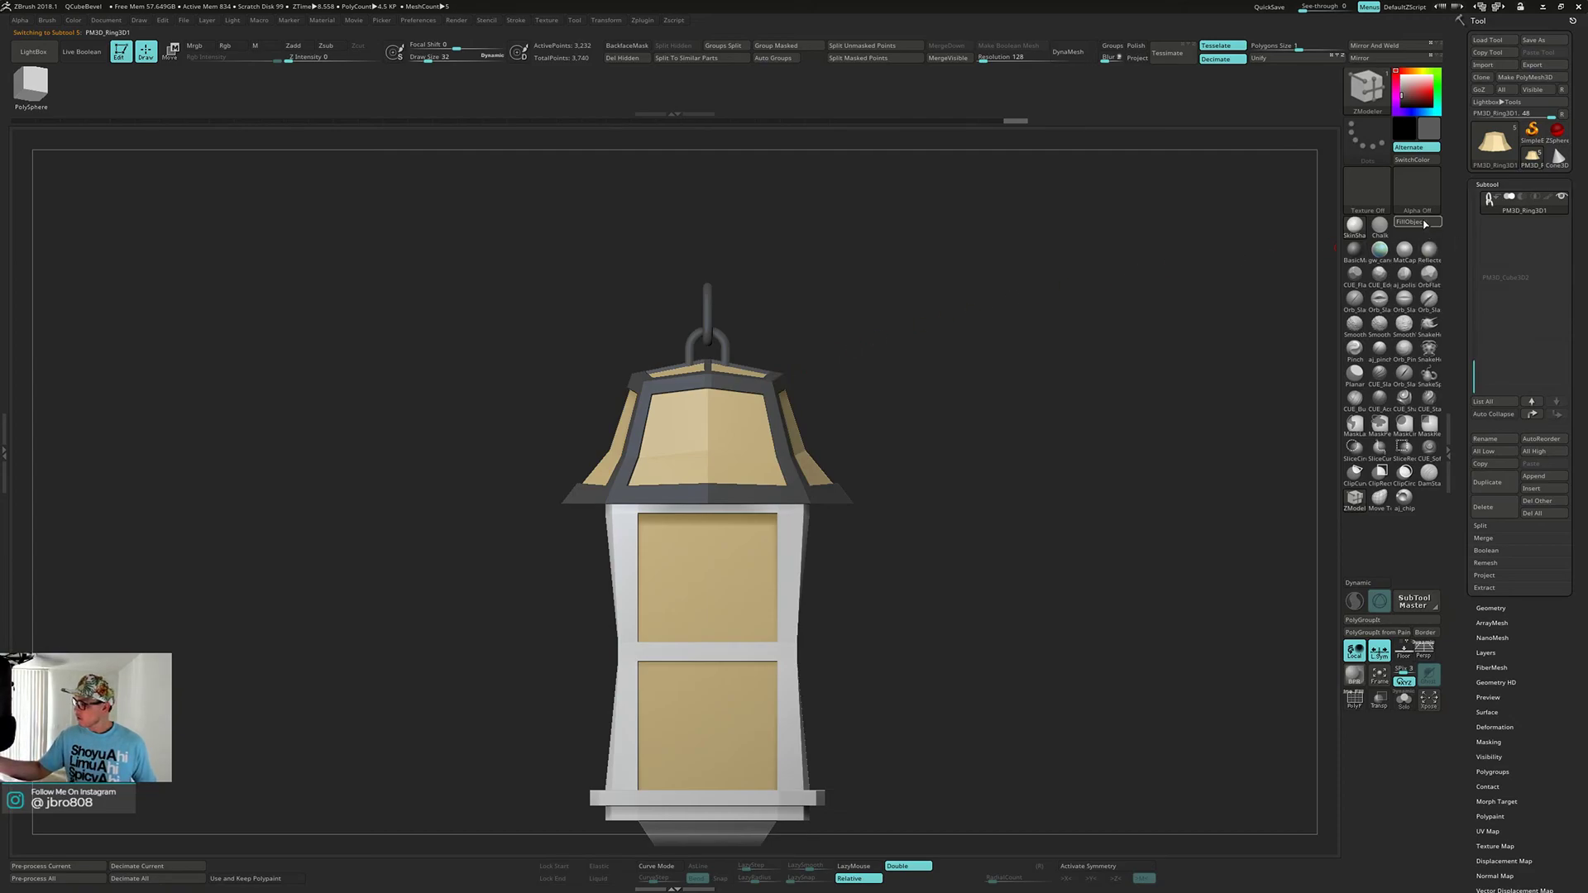
{"action": "left_click_drag", "start_coordinate": [1015, 423], "coordinate": [1006, 432]}
{"action": "left_click", "coordinate": [786, 563], "text": "alt"}
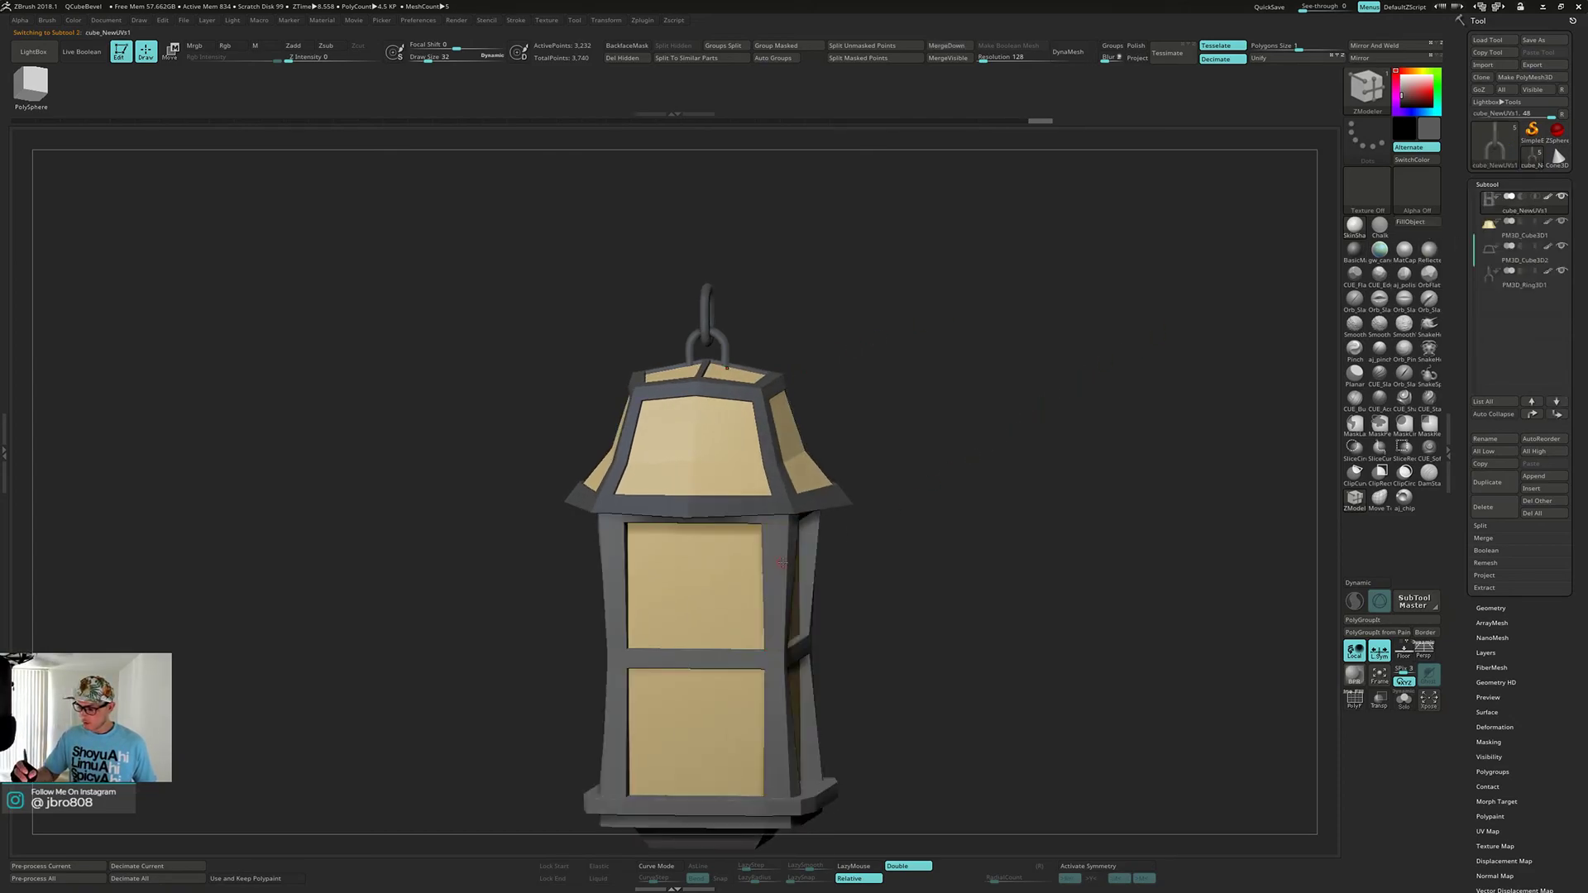
{"action": "left_click_drag", "start_coordinate": [1013, 507], "coordinate": [951, 566]}
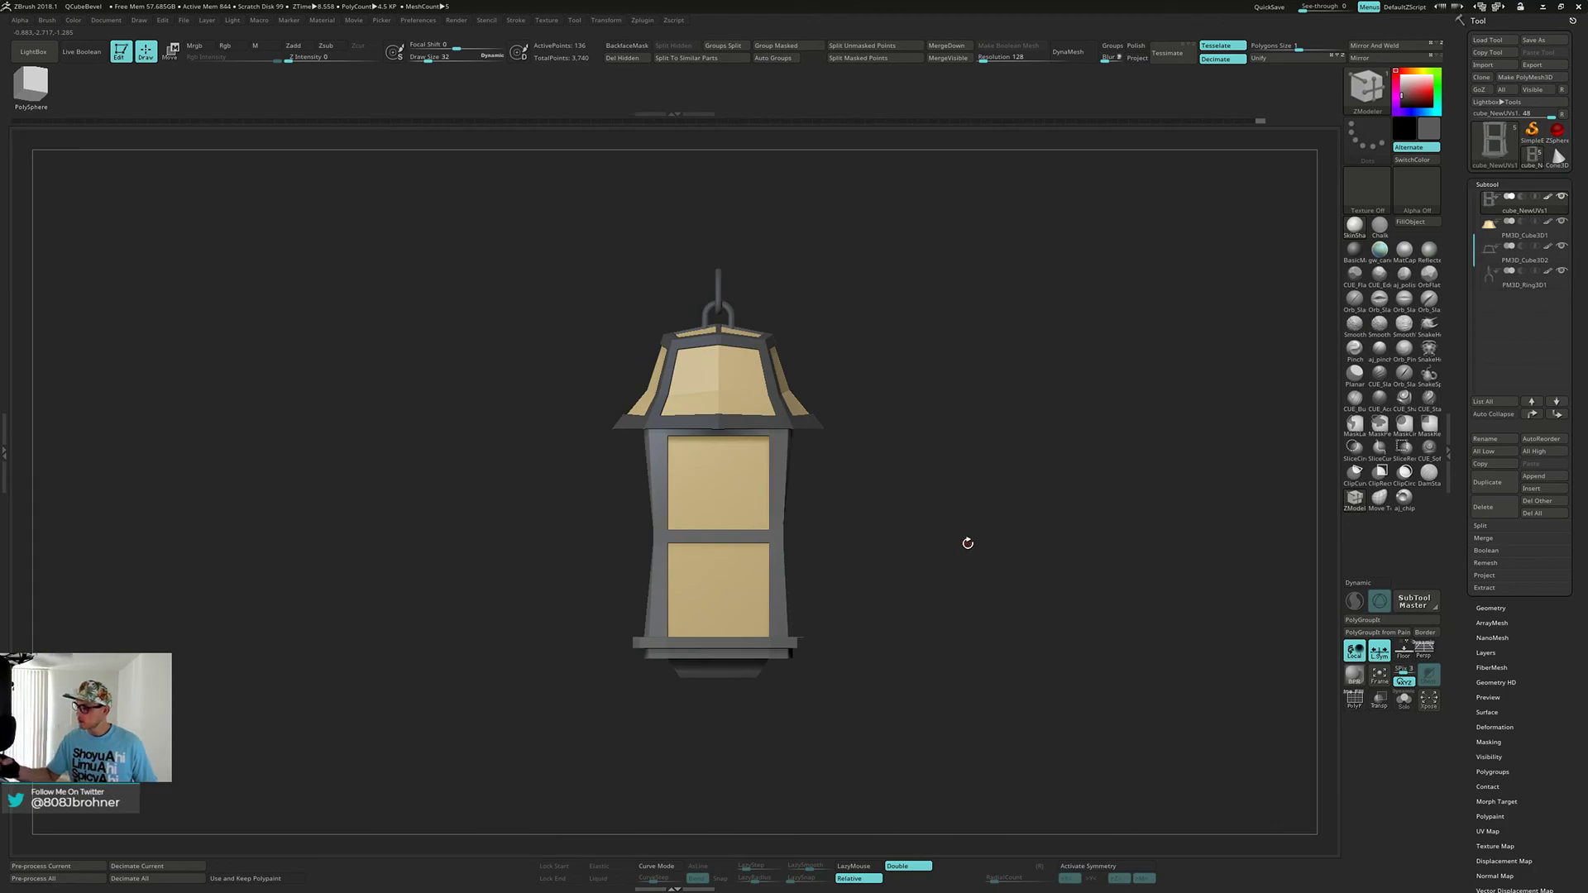
- Turn off the polypaint display on all subtools and set the active color to white
{"action": "mouse_move", "coordinate": [1045, 633]}
{"action": "left_mouse_down"}
{"action": "mouse_move", "coordinate": [1024, 640]}
{"action": "mouse_move", "coordinate": [1022, 517]}
{"action": "left_mouse_up"}
{"action": "left_click", "coordinate": [1548, 272], "text": "shift"}
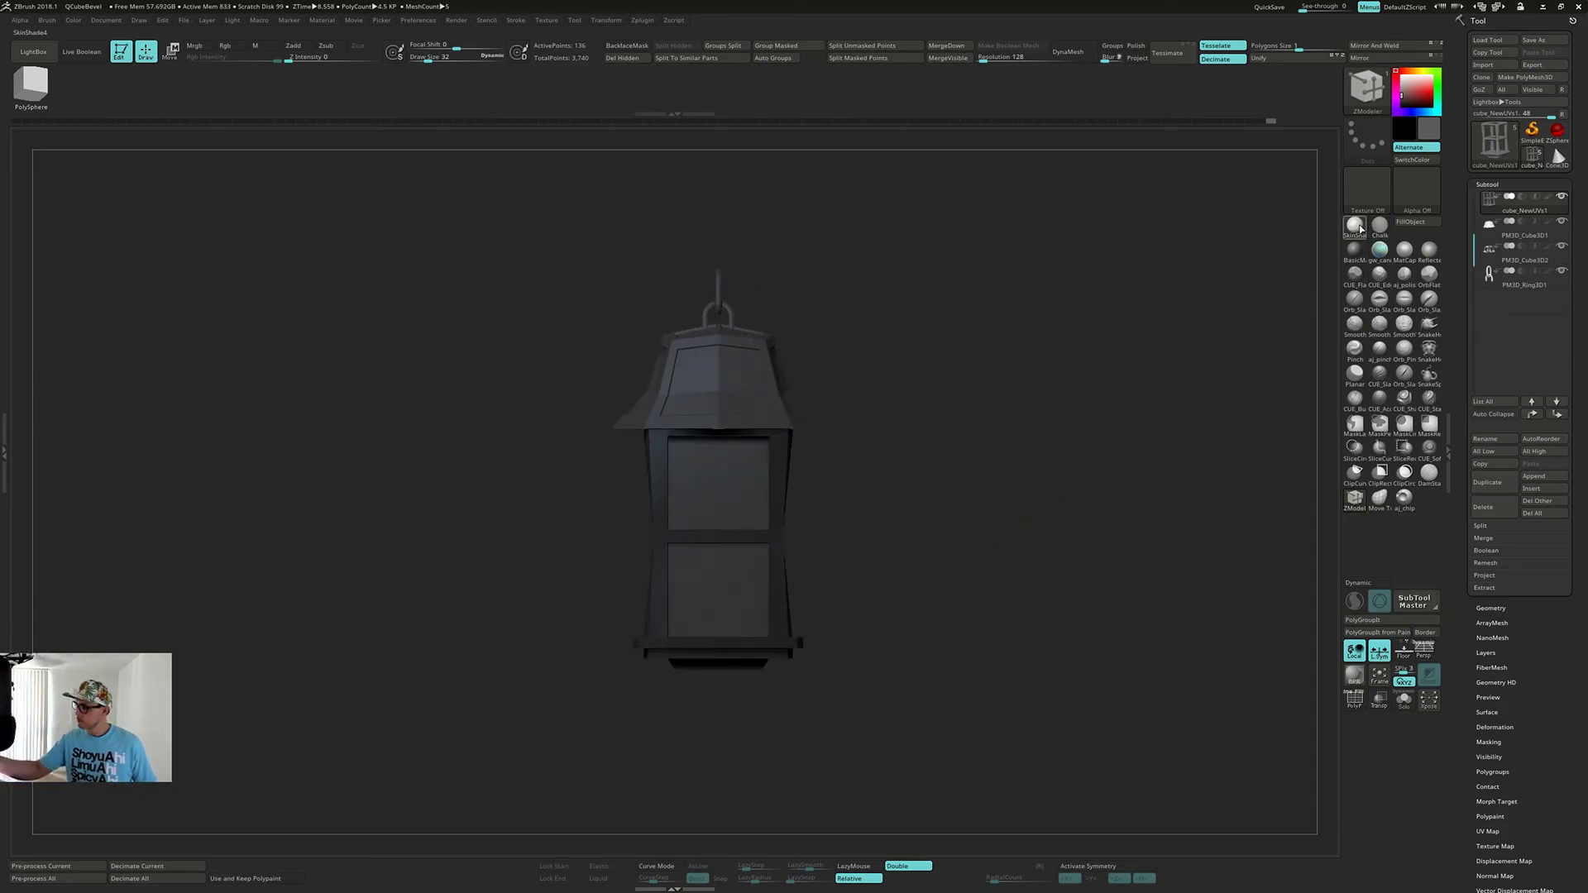
{"action": "mouse_move", "coordinate": [1361, 229]}
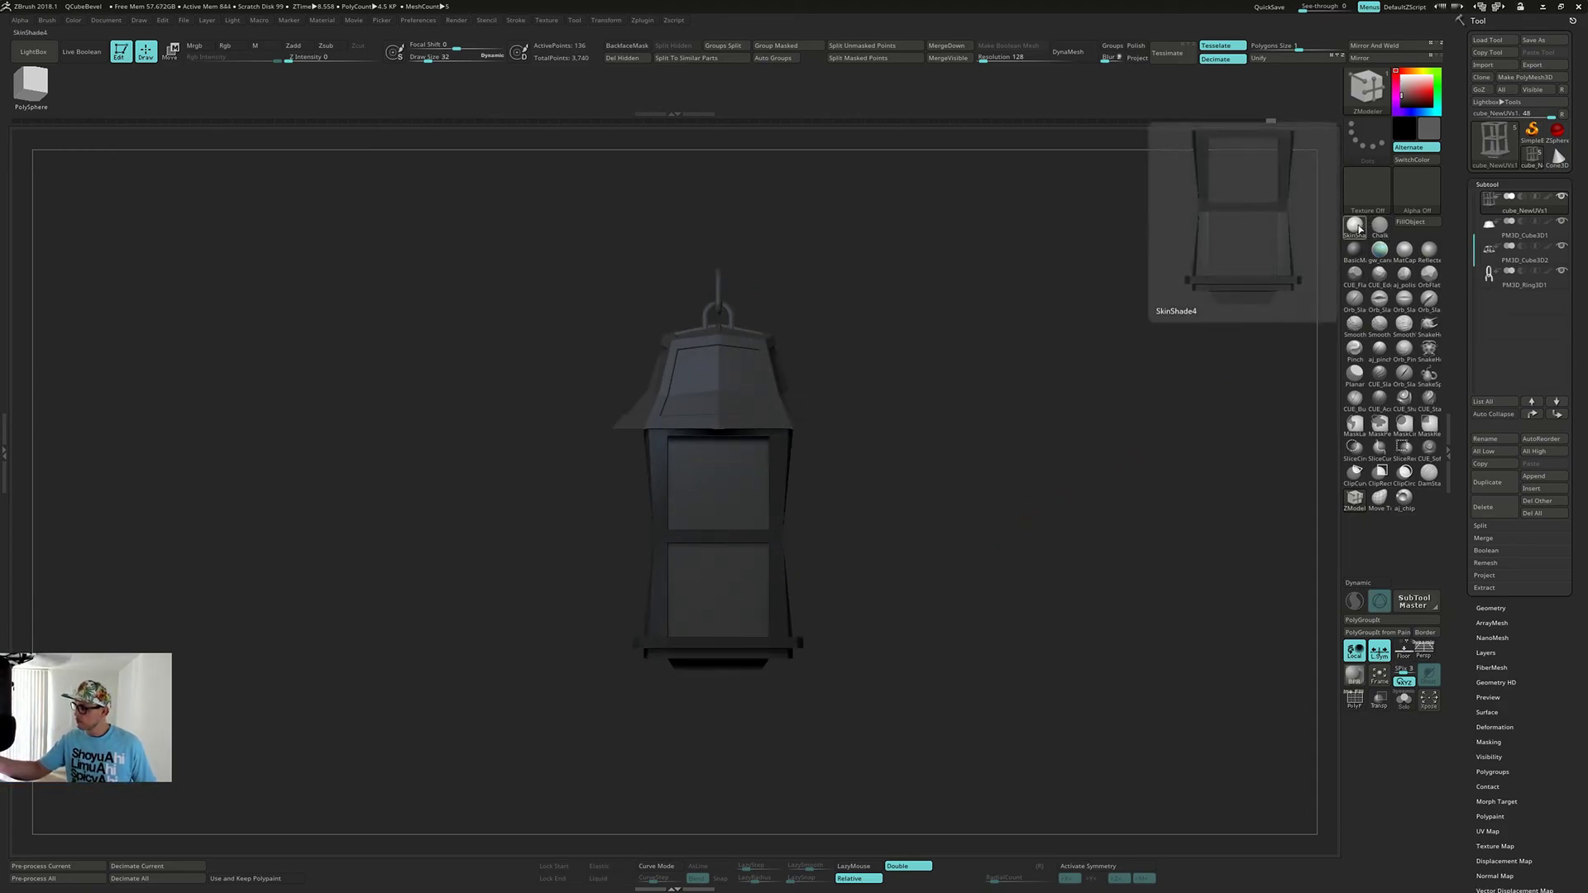
{"action": "left_click", "coordinate": [1401, 77]}
{"action": "mouse_move", "coordinate": [1055, 451]}
{"action": "left_mouse_down"}
{"action": "mouse_move", "coordinate": [999, 485]}
{"action": "mouse_move", "coordinate": [1040, 452]}
{"action": "left_mouse_up"}
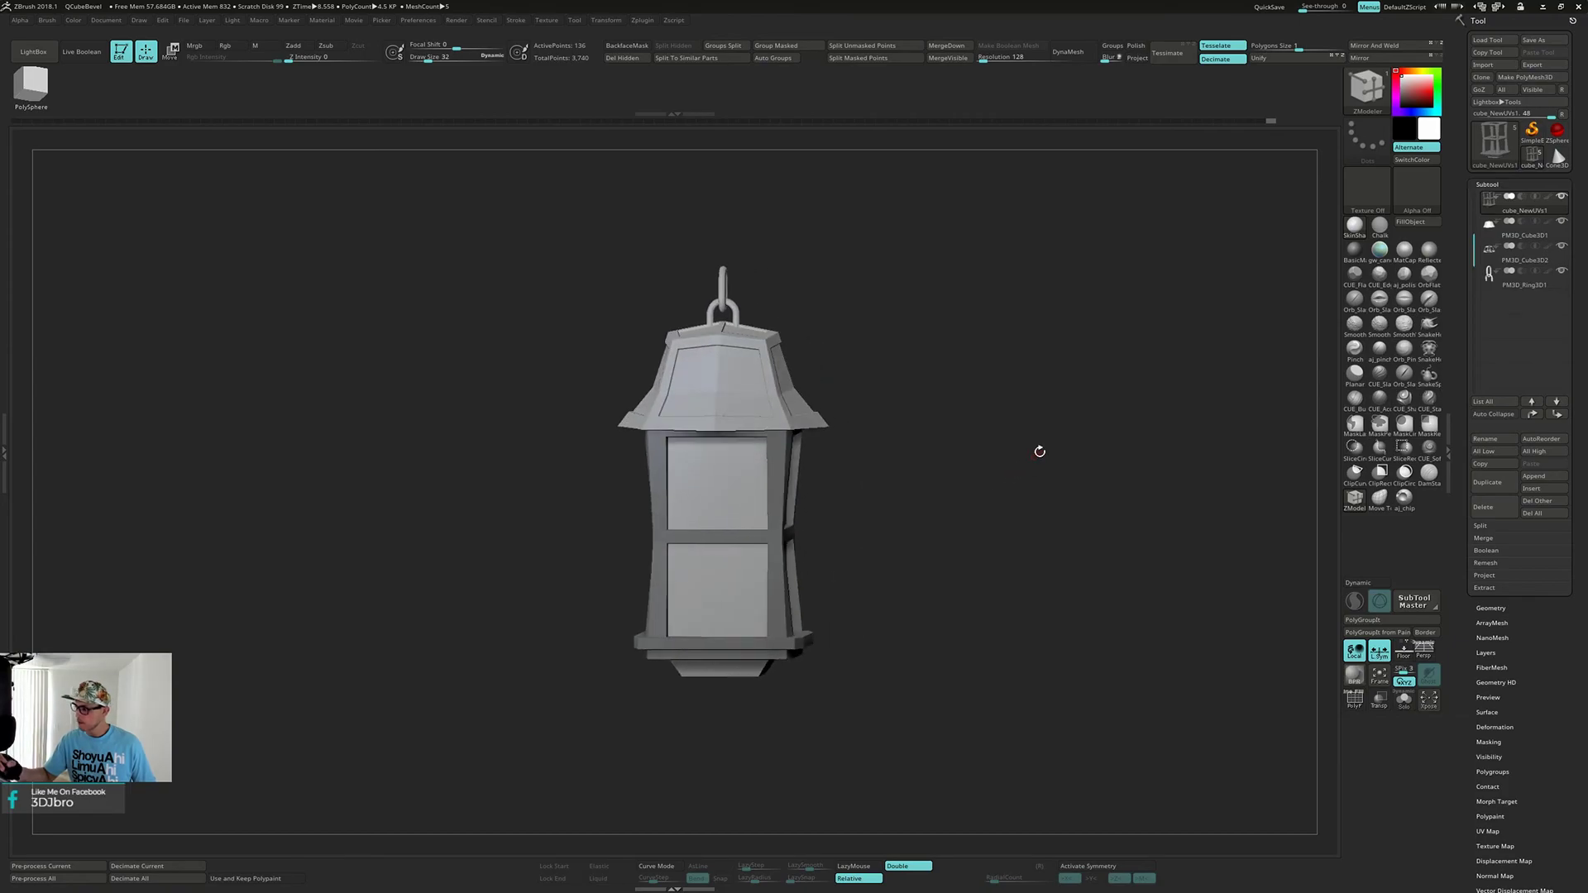
- Switch the lantern's material to the greenish matcap beside the basic material
{"action": "left_click", "coordinate": [1381, 251]}
{"action": "left_click_drag", "start_coordinate": [1197, 374], "coordinate": [979, 519]}
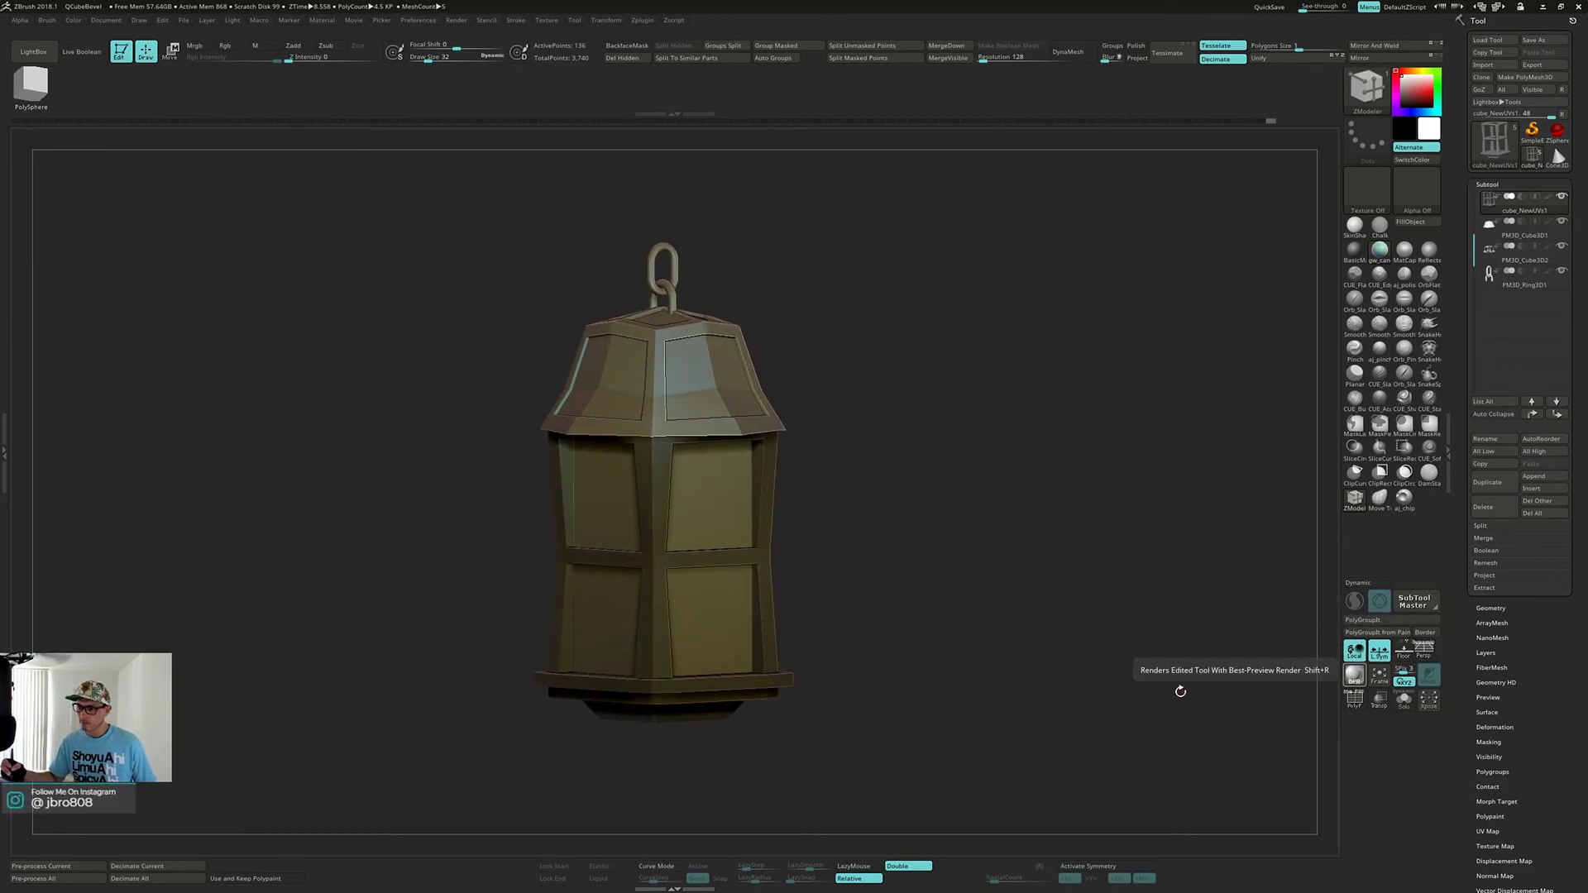
{"action": "left_click_drag", "start_coordinate": [1160, 644], "coordinate": [1150, 621]}
{"action": "mouse_move", "coordinate": [960, 591]}
{"action": "left_mouse_down"}
{"action": "mouse_move", "coordinate": [929, 628]}
{"action": "mouse_move", "coordinate": [956, 574]}
{"action": "mouse_move", "coordinate": [947, 587]}
{"action": "left_mouse_up"}
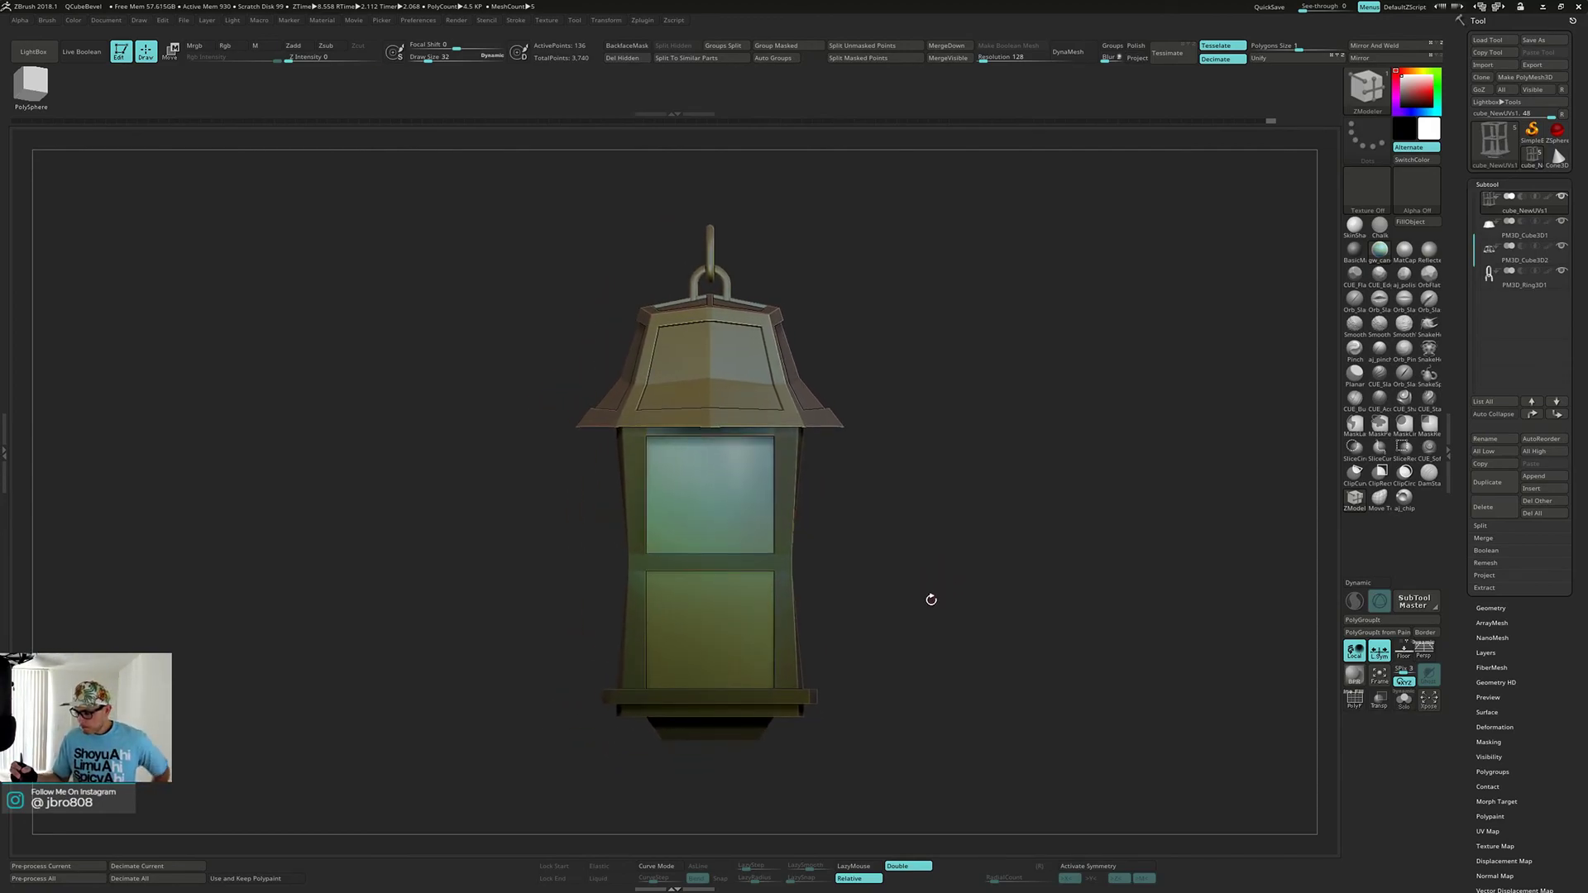
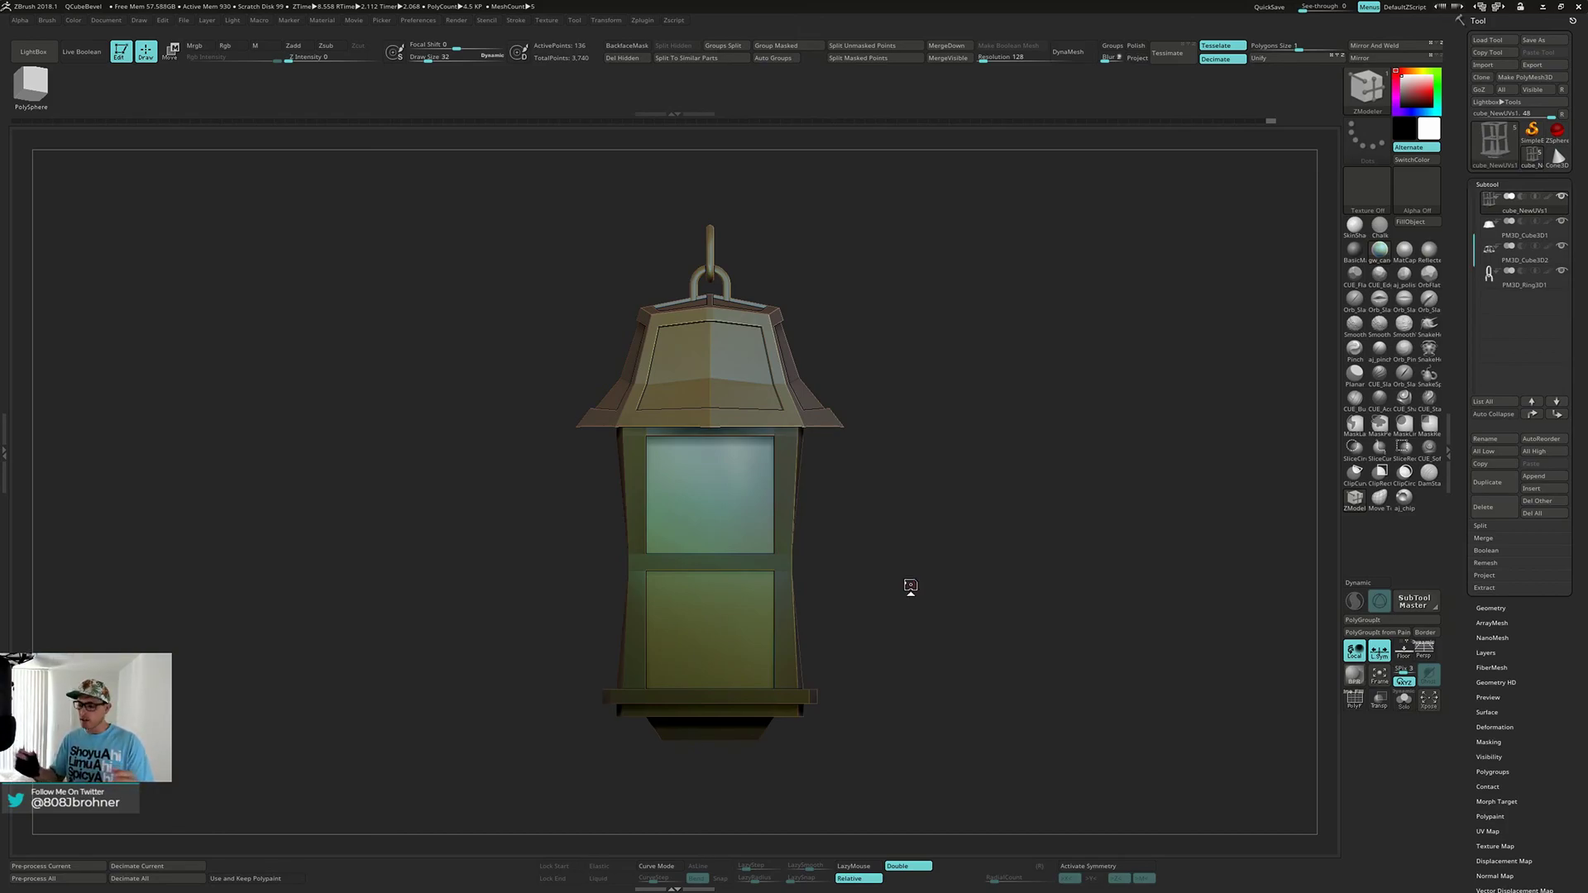
- Examine the shape of the complete lantern from the front, the sides, above and below
{"action": "left_click_drag", "start_coordinate": [907, 585], "coordinate": [1020, 591]}
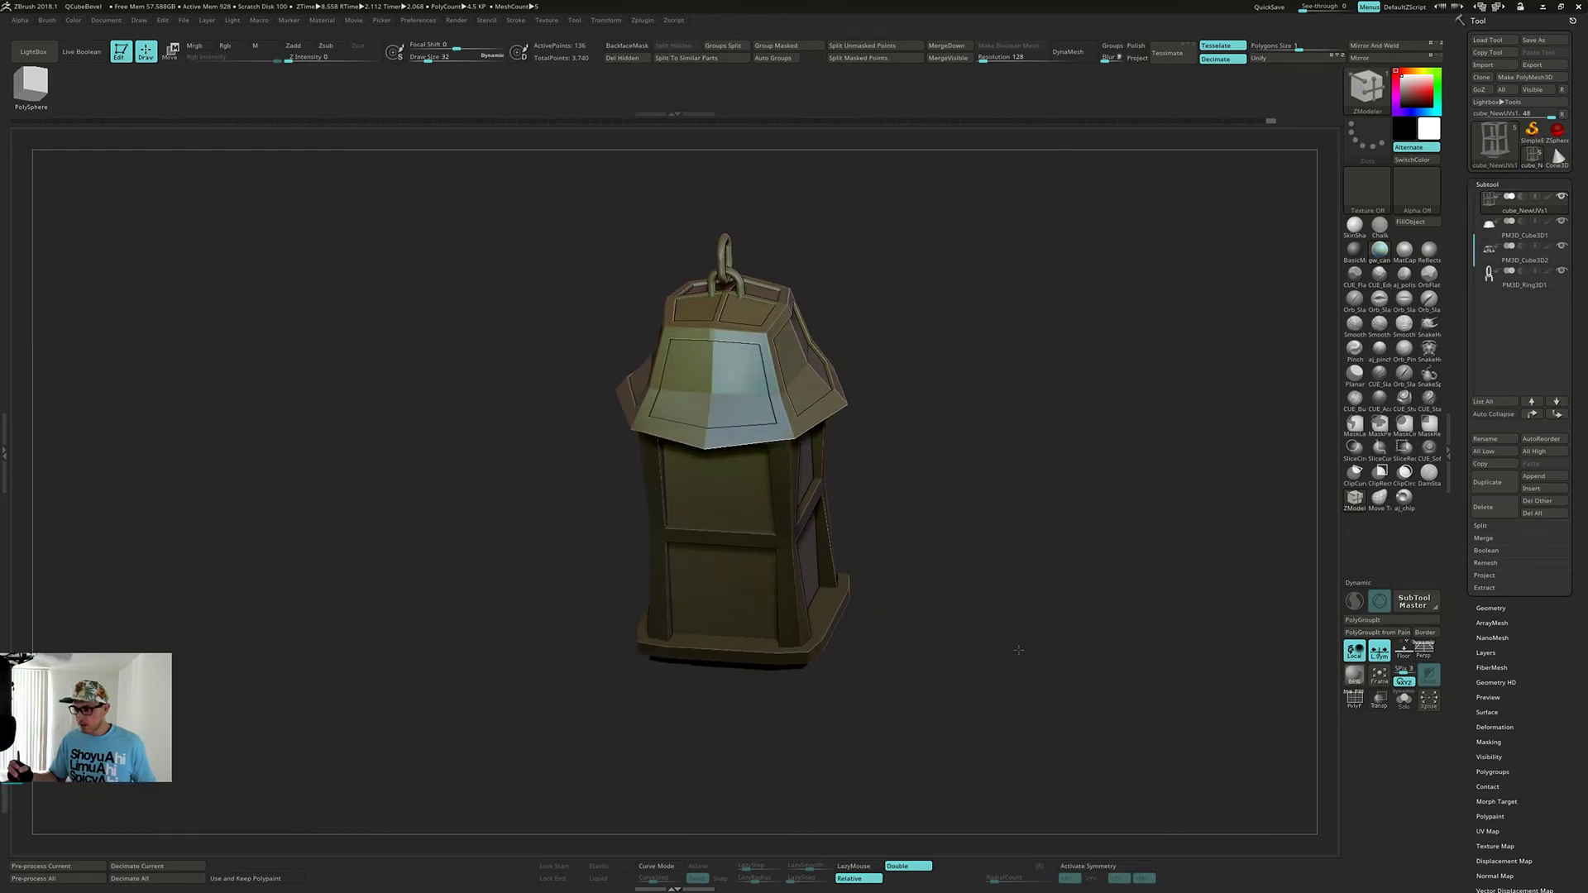
{"action": "left_click_drag", "start_coordinate": [1043, 622], "coordinate": [977, 636], "text": "shift"}
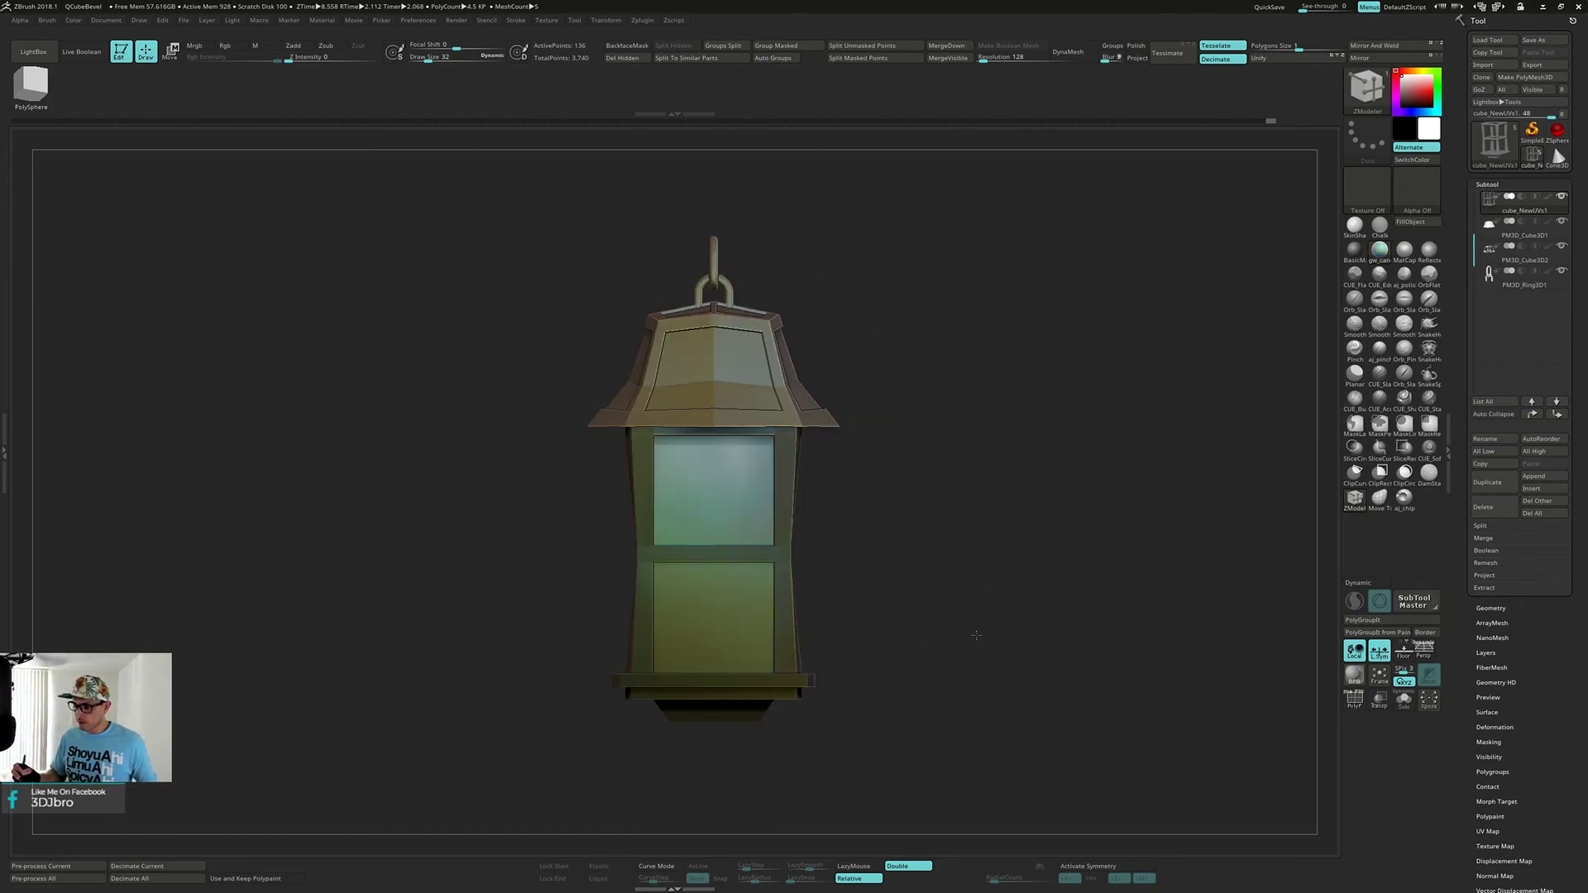
{"action": "left_click_drag", "start_coordinate": [931, 582], "coordinate": [946, 585]}
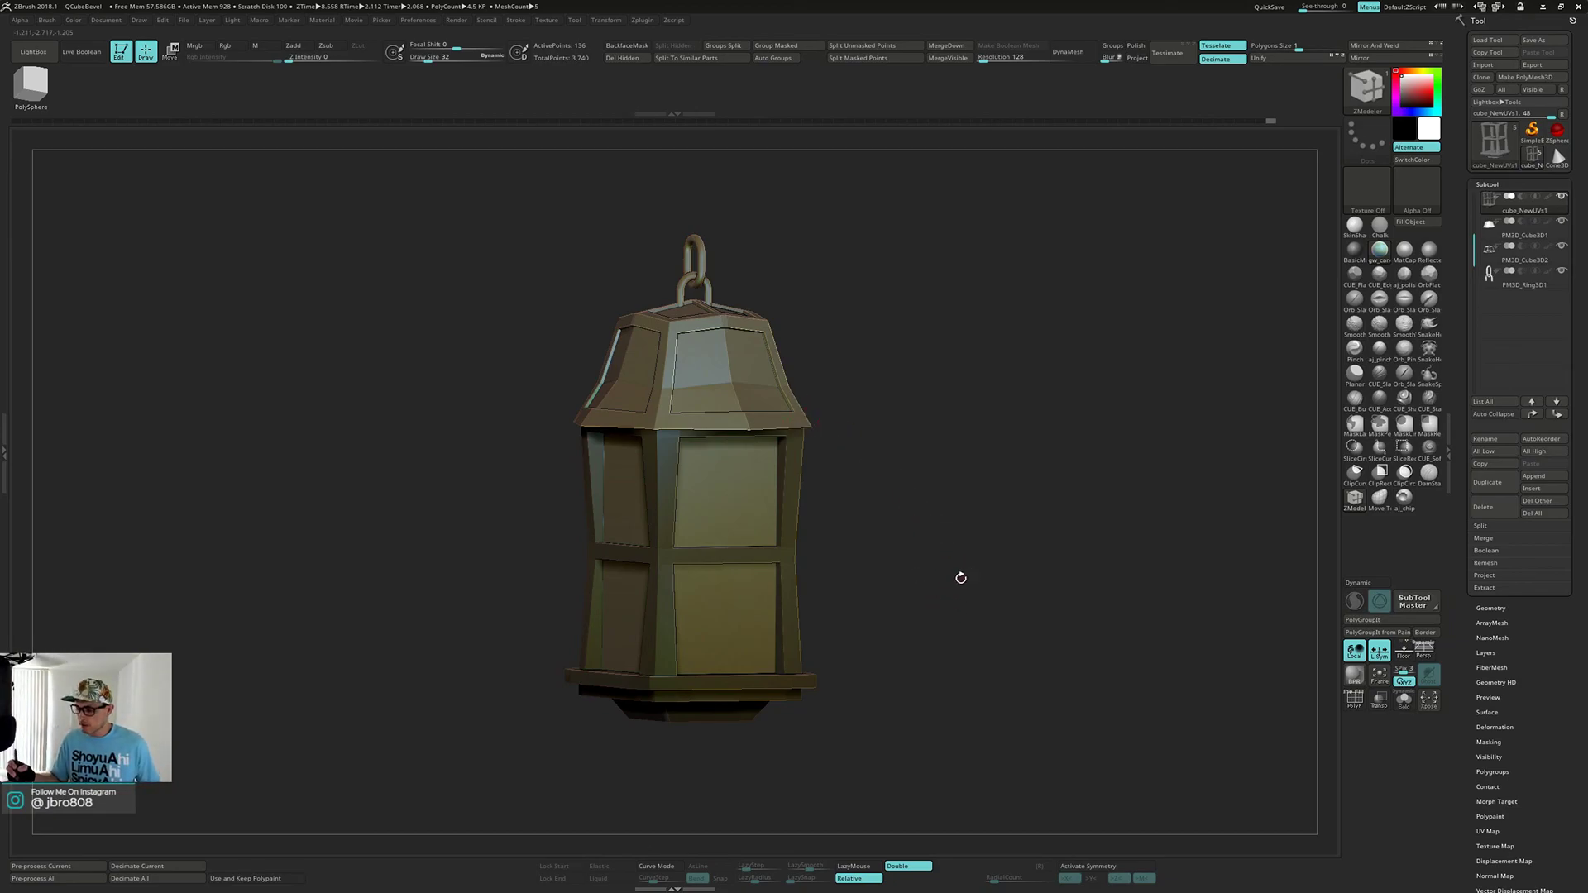
{"action": "mouse_move", "coordinate": [966, 571]}
{"action": "left_mouse_down"}
{"action": "mouse_move", "coordinate": [963, 619]}
{"action": "mouse_move", "coordinate": [986, 561]}
{"action": "mouse_move", "coordinate": [957, 558]}
{"action": "left_mouse_up"}
{"action": "left_click_drag", "start_coordinate": [886, 489], "coordinate": [911, 524]}
{"action": "left_click_drag", "start_coordinate": [806, 341], "coordinate": [814, 392]}
{"action": "left_click_drag", "start_coordinate": [915, 471], "coordinate": [894, 469]}
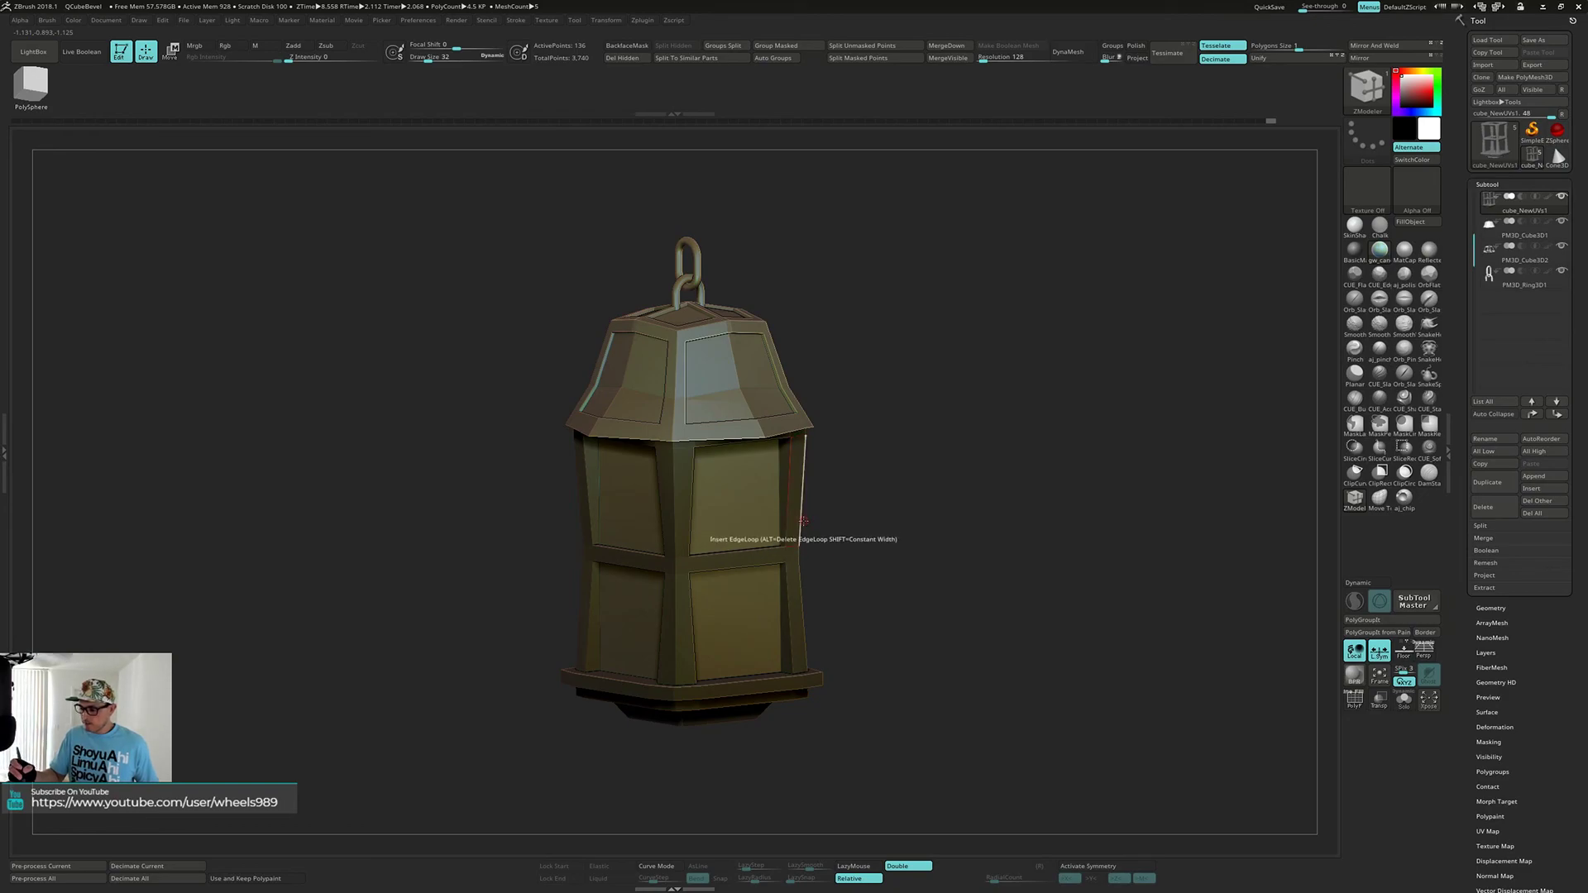
{"action": "left_click_drag", "start_coordinate": [867, 518], "coordinate": [830, 510]}
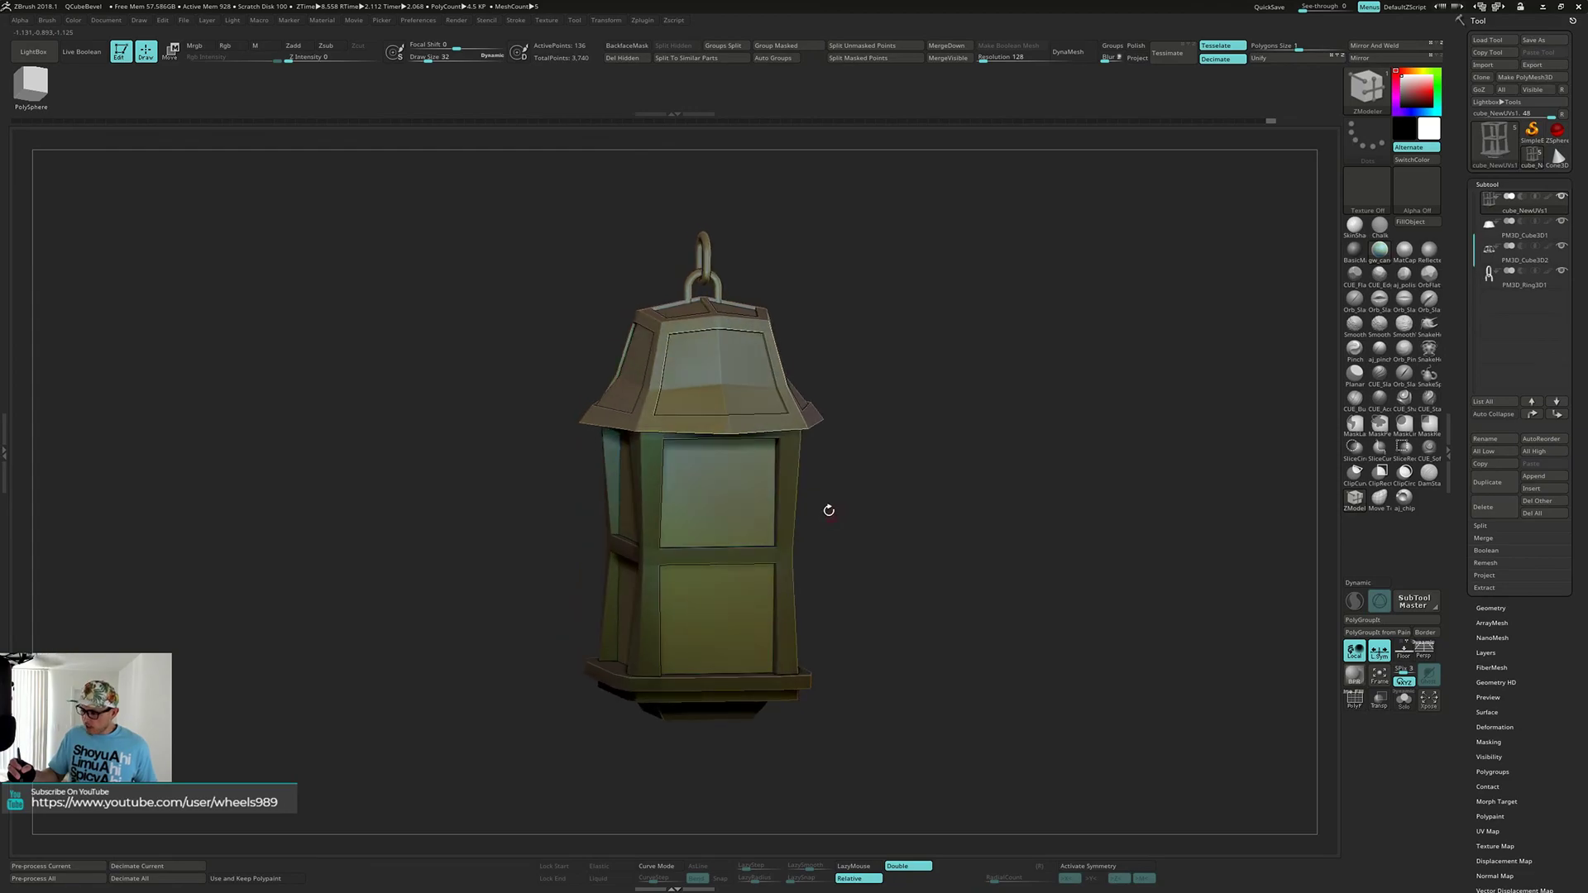
{"action": "right_click_drag", "start_coordinate": [734, 486], "coordinate": [743, 485]}
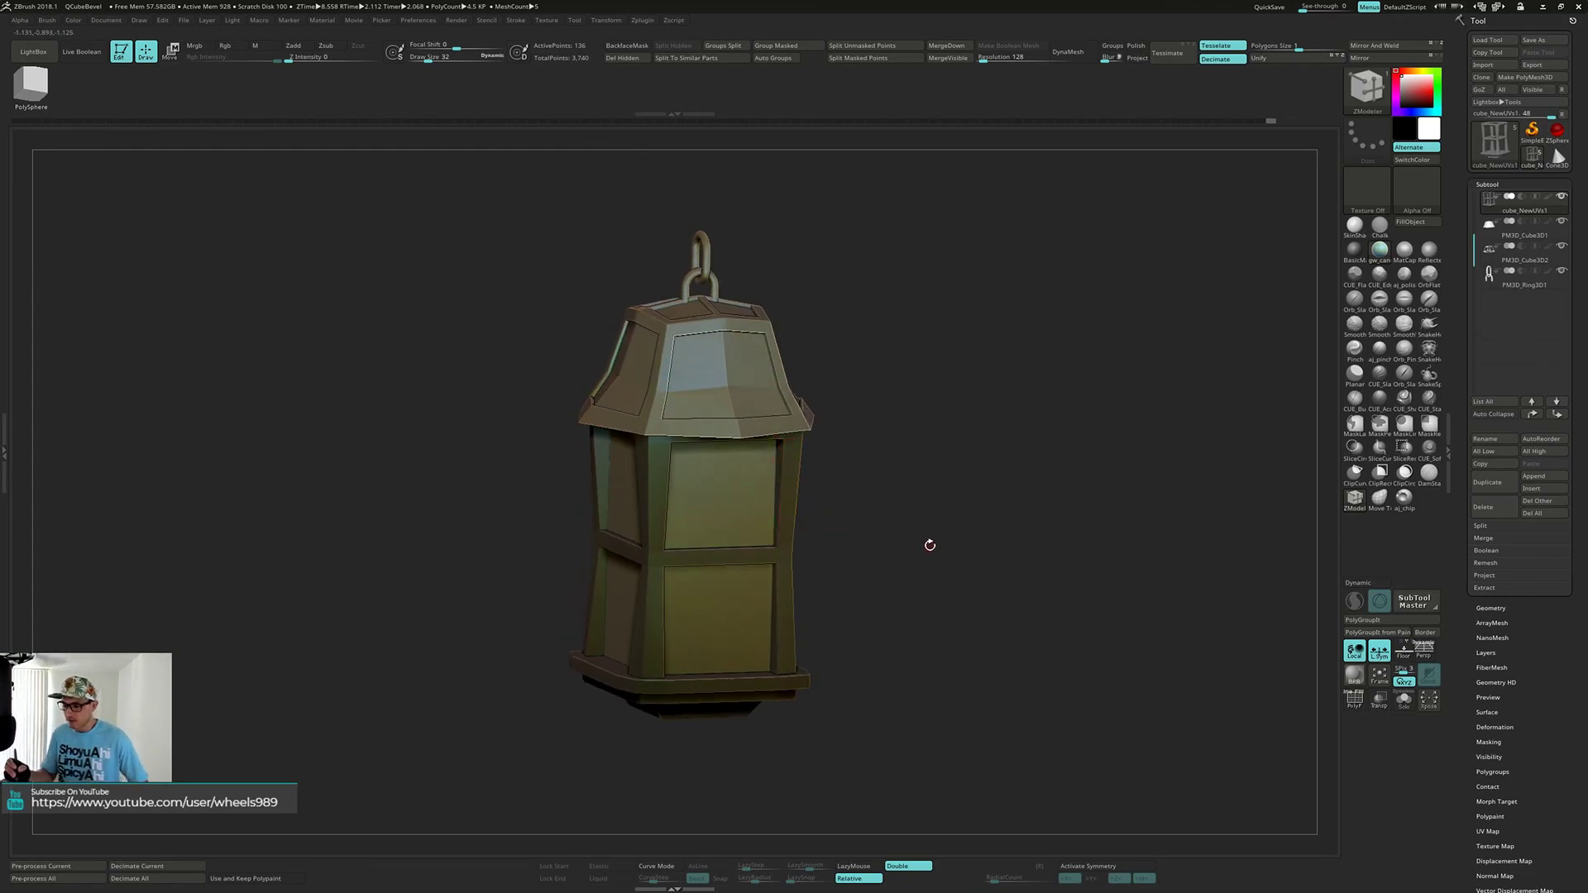
{"action": "right_click_drag", "start_coordinate": [908, 514], "coordinate": [894, 512]}
{"action": "right_click_drag", "start_coordinate": [894, 511], "coordinate": [896, 536], "text": "ctrl"}
{"action": "mouse_move", "coordinate": [896, 537]}
{"action": "left_mouse_down"}
{"action": "mouse_move", "coordinate": [905, 574]}
{"action": "mouse_move", "coordinate": [892, 527]}
{"action": "mouse_move", "coordinate": [909, 526]}
{"action": "left_mouse_up"}
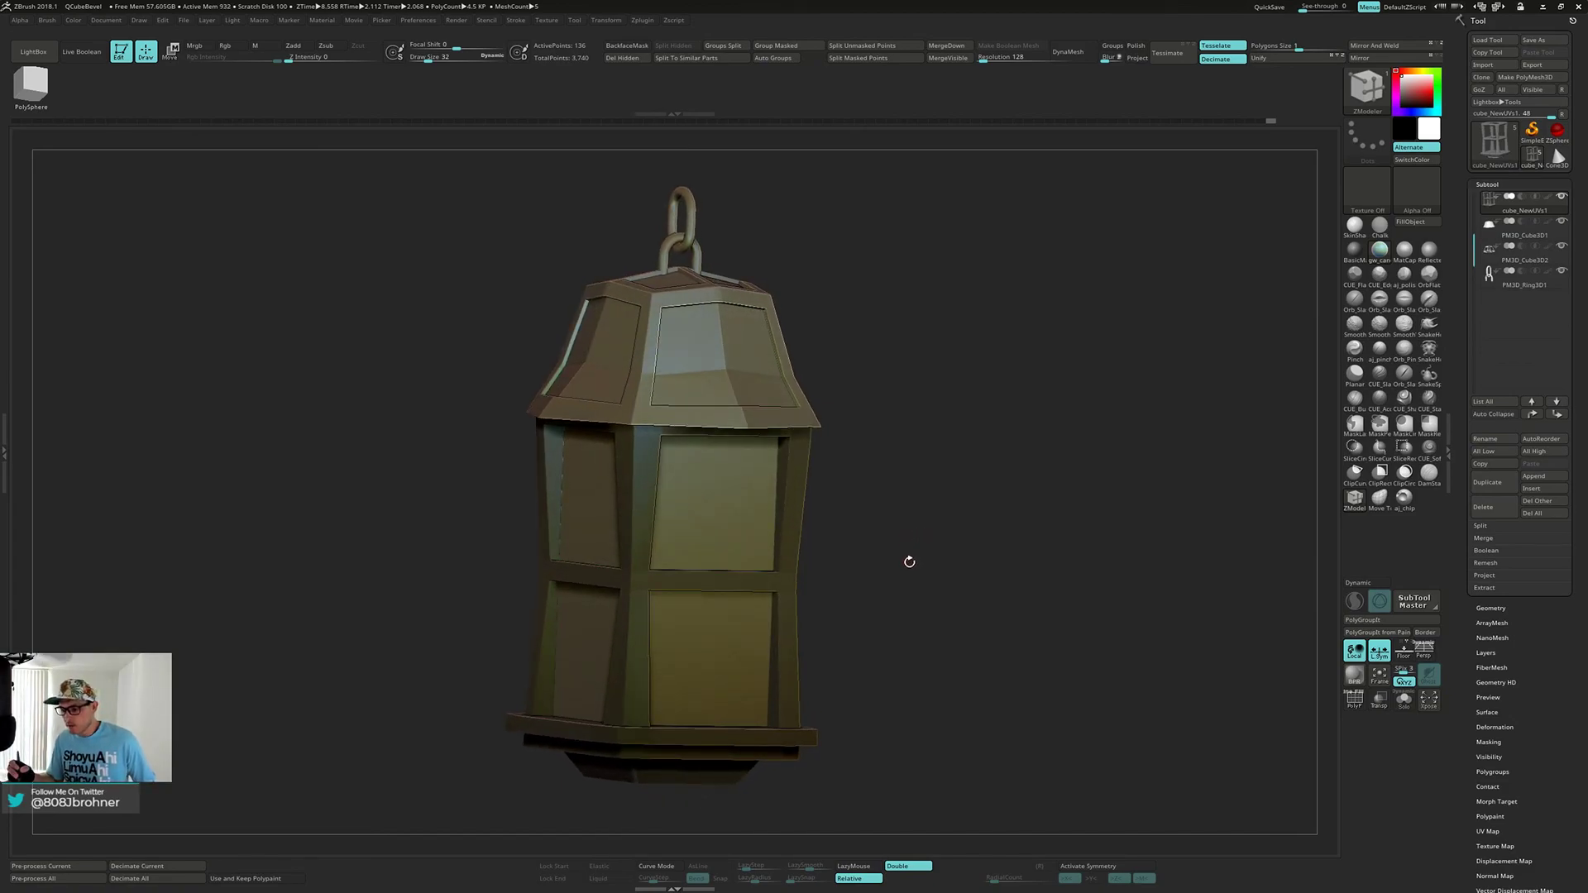
{"action": "left_click_drag", "start_coordinate": [916, 616], "coordinate": [918, 578], "text": "alt"}
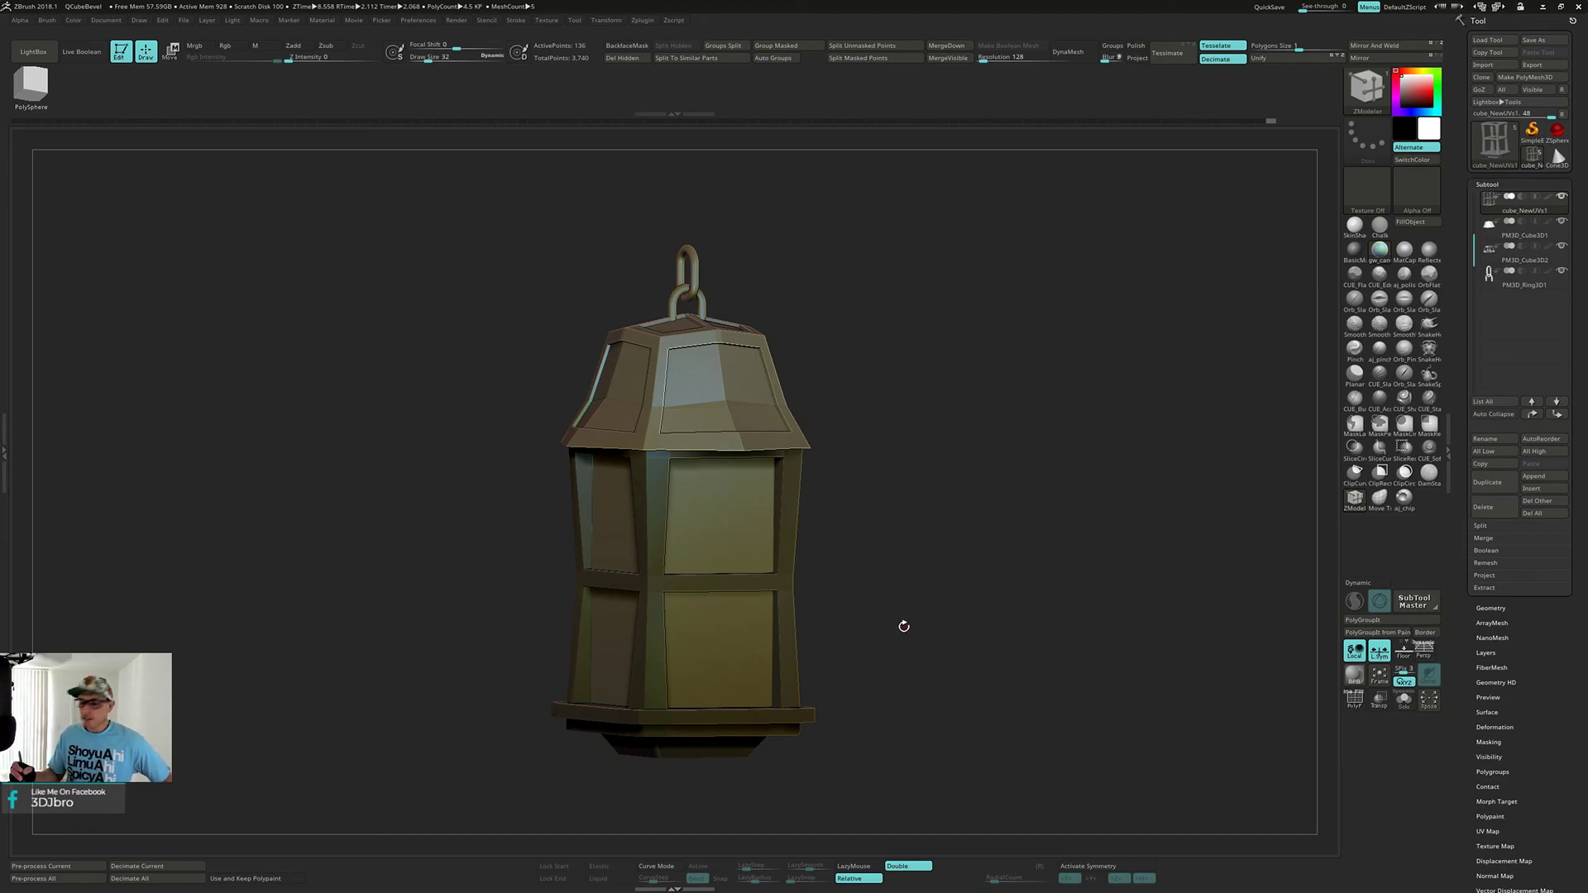
{"action": "left_click_drag", "start_coordinate": [912, 593], "coordinate": [913, 608]}
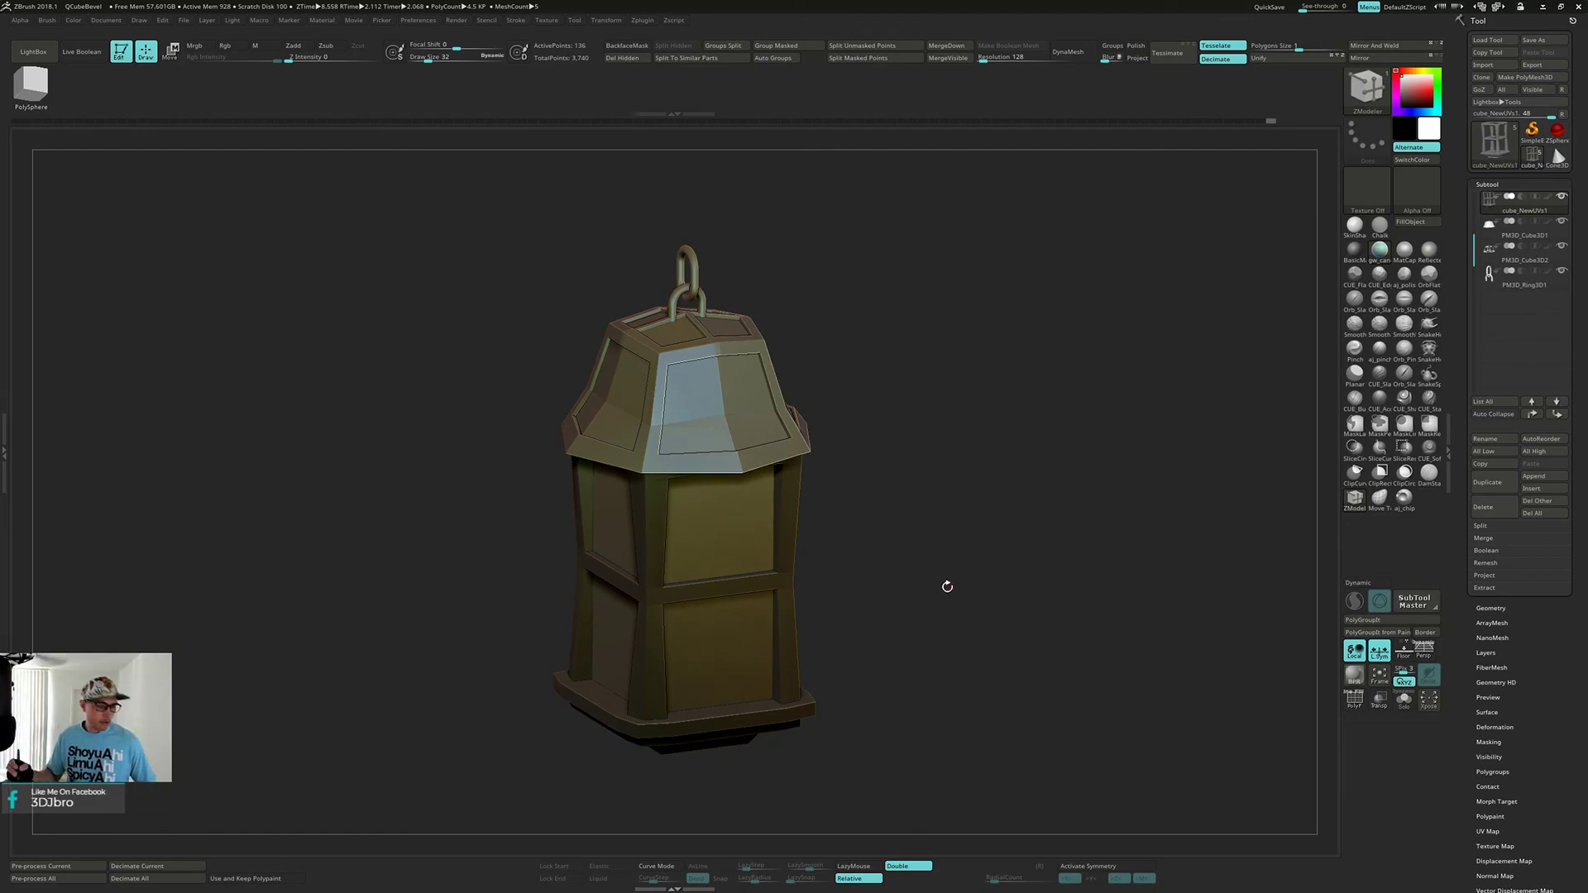
{"action": "left_click_drag", "start_coordinate": [946, 595], "coordinate": [943, 576]}
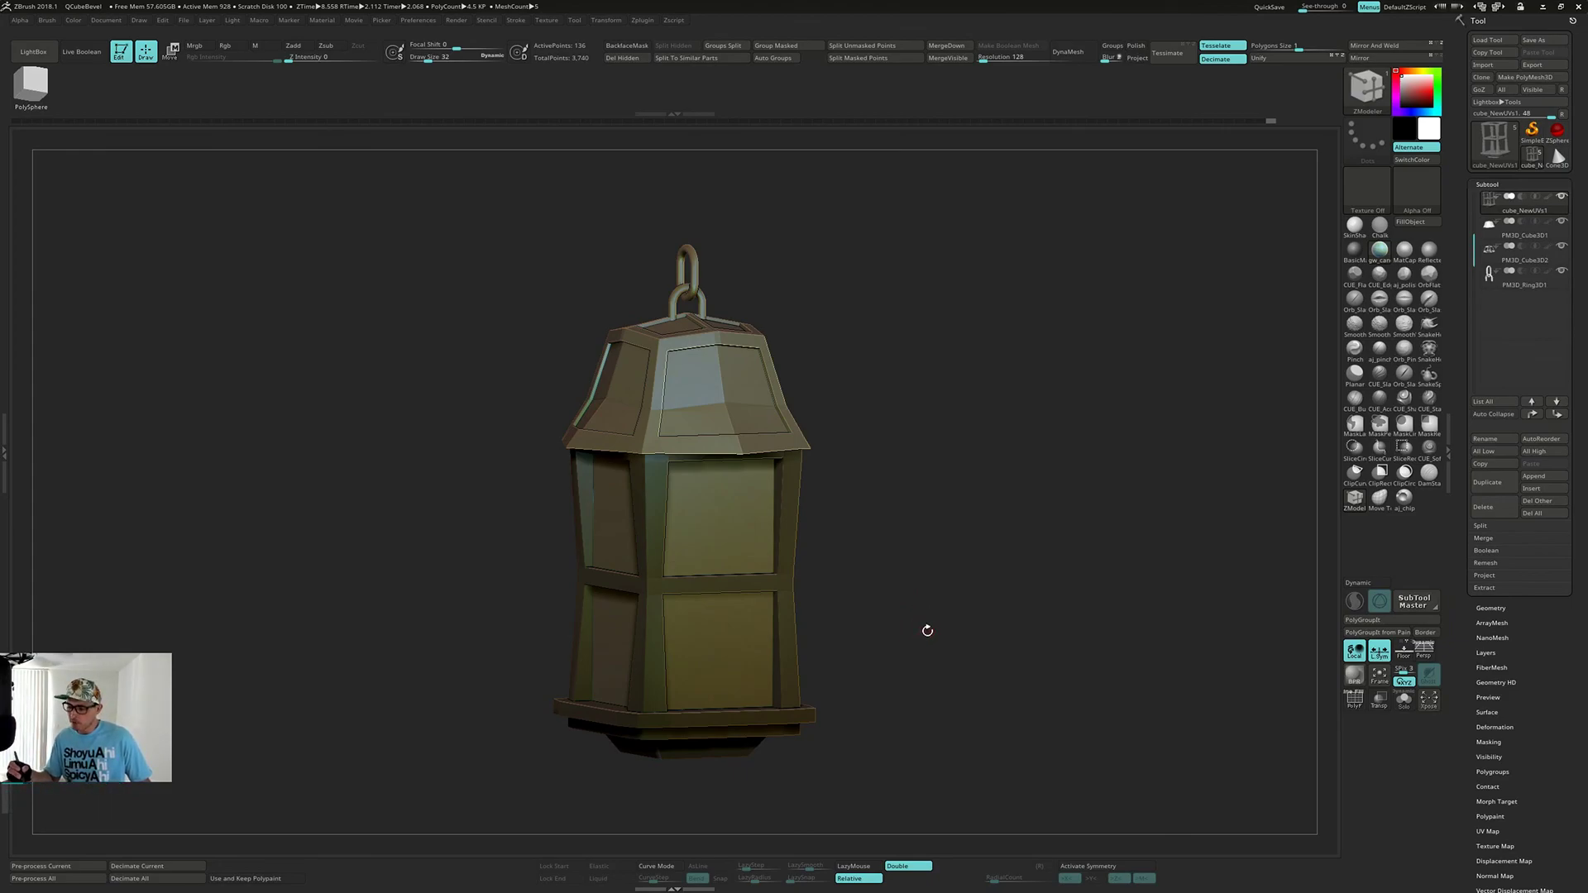
{"action": "mouse_move", "coordinate": [957, 616]}
{"action": "left_mouse_down"}
{"action": "mouse_move", "coordinate": [935, 637]}
{"action": "mouse_move", "coordinate": [979, 625]}
{"action": "left_mouse_up"}
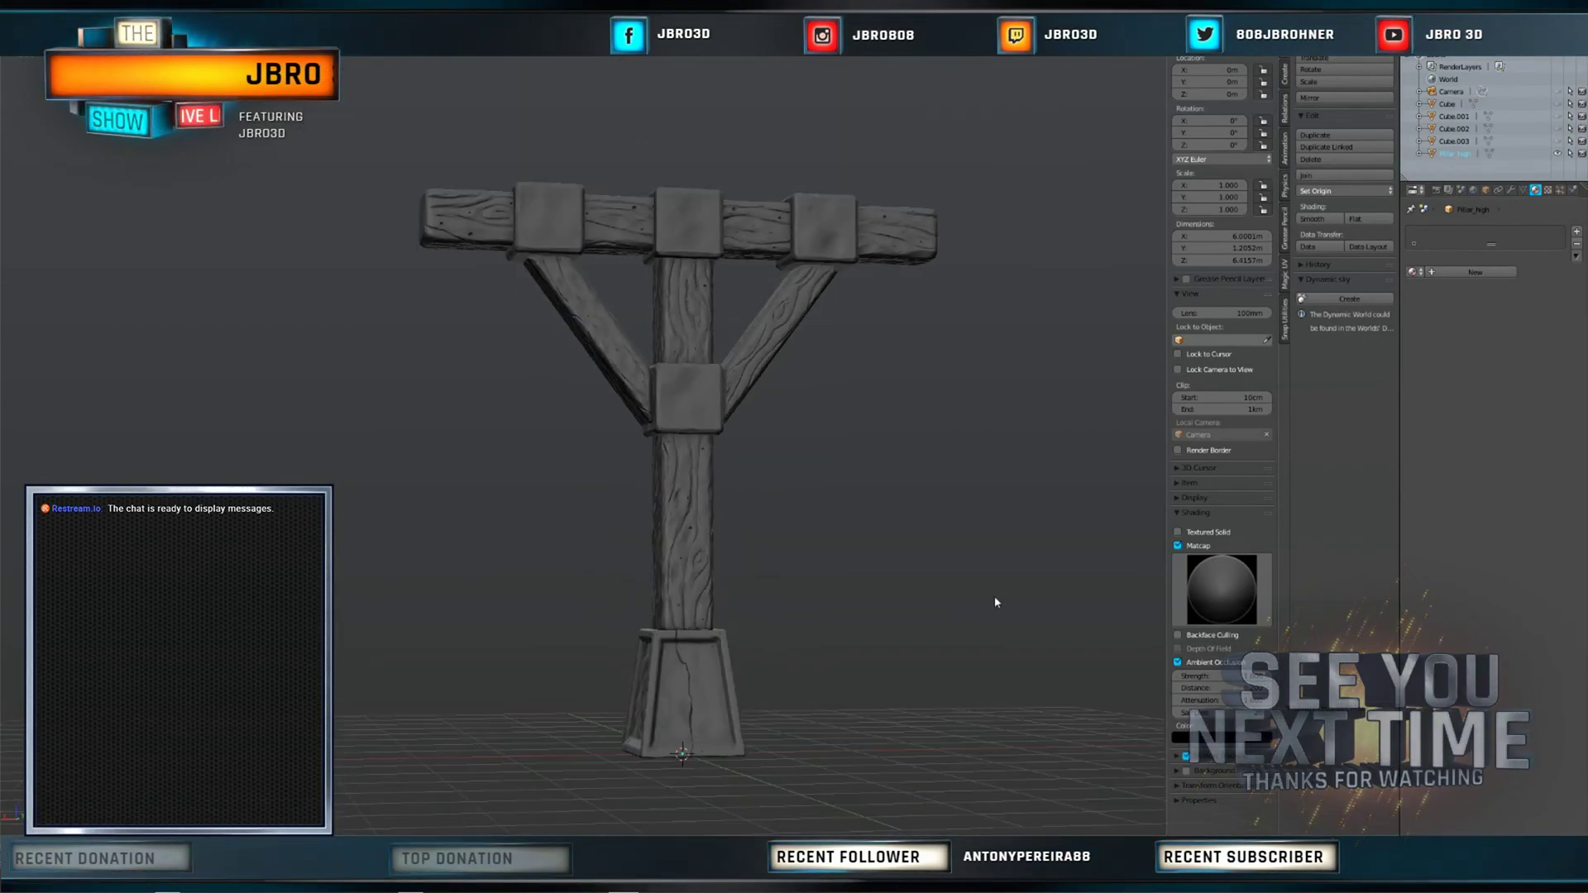
{"action": "mouse_move", "coordinate": [995, 600]}
{"action": "middle_mouse_down"}
{"action": "mouse_move", "coordinate": [967, 627]}
{"action": "mouse_move", "coordinate": [933, 623]}
{"action": "mouse_move", "coordinate": [999, 602]}
{"action": "middle_mouse_up"}
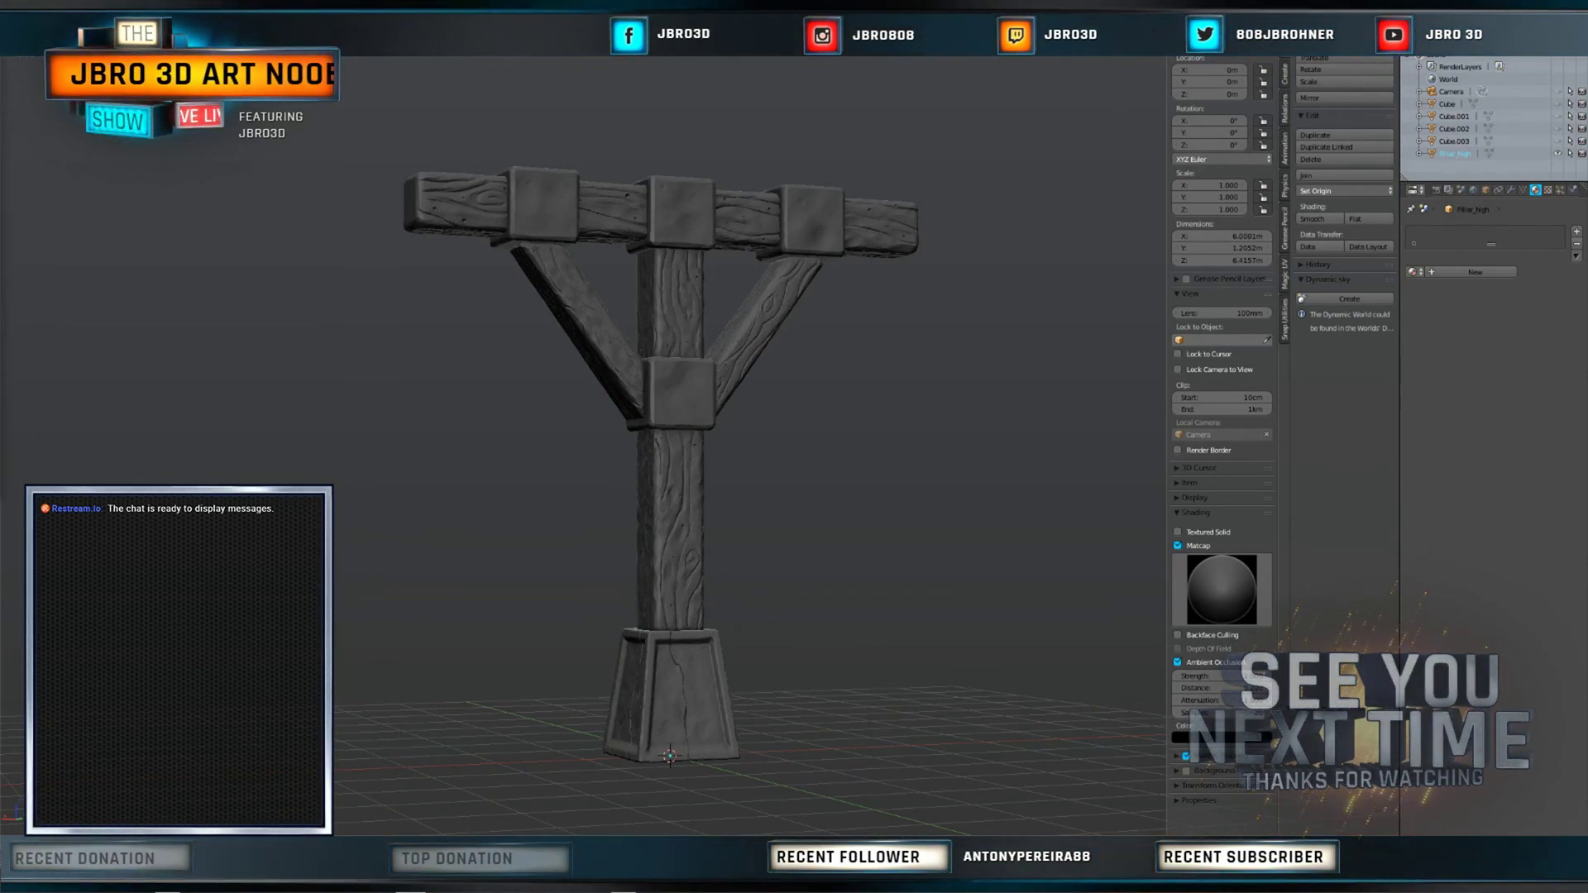
{"action": "middle_click_drag", "start_coordinate": [1000, 602], "coordinate": [933, 624]}
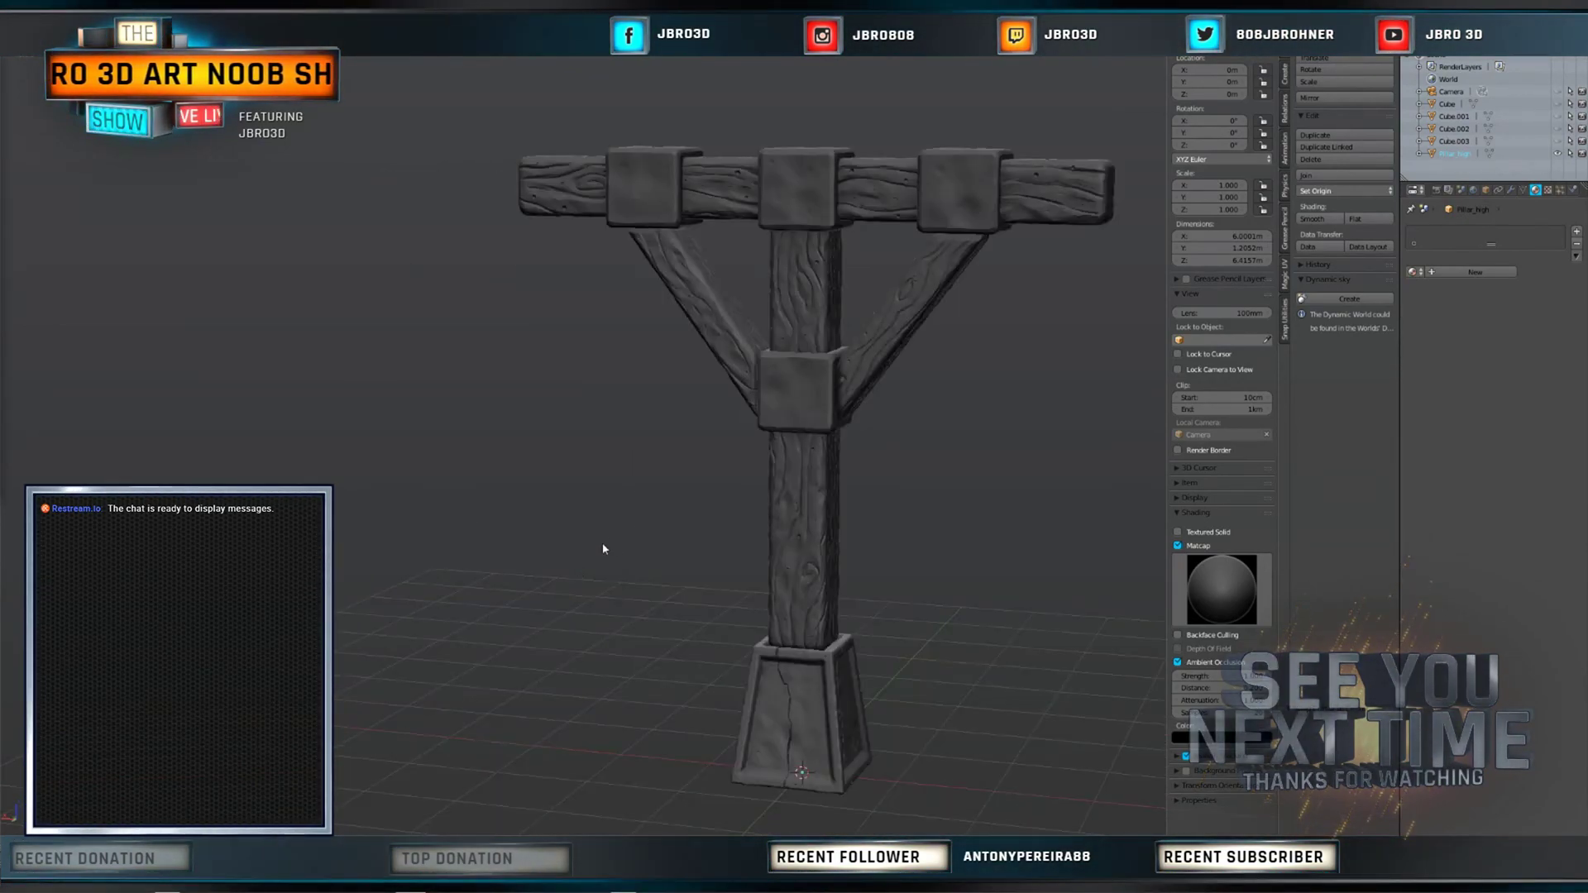
{"action": "middle_click_drag", "start_coordinate": [1044, 756], "coordinate": [1052, 695]}
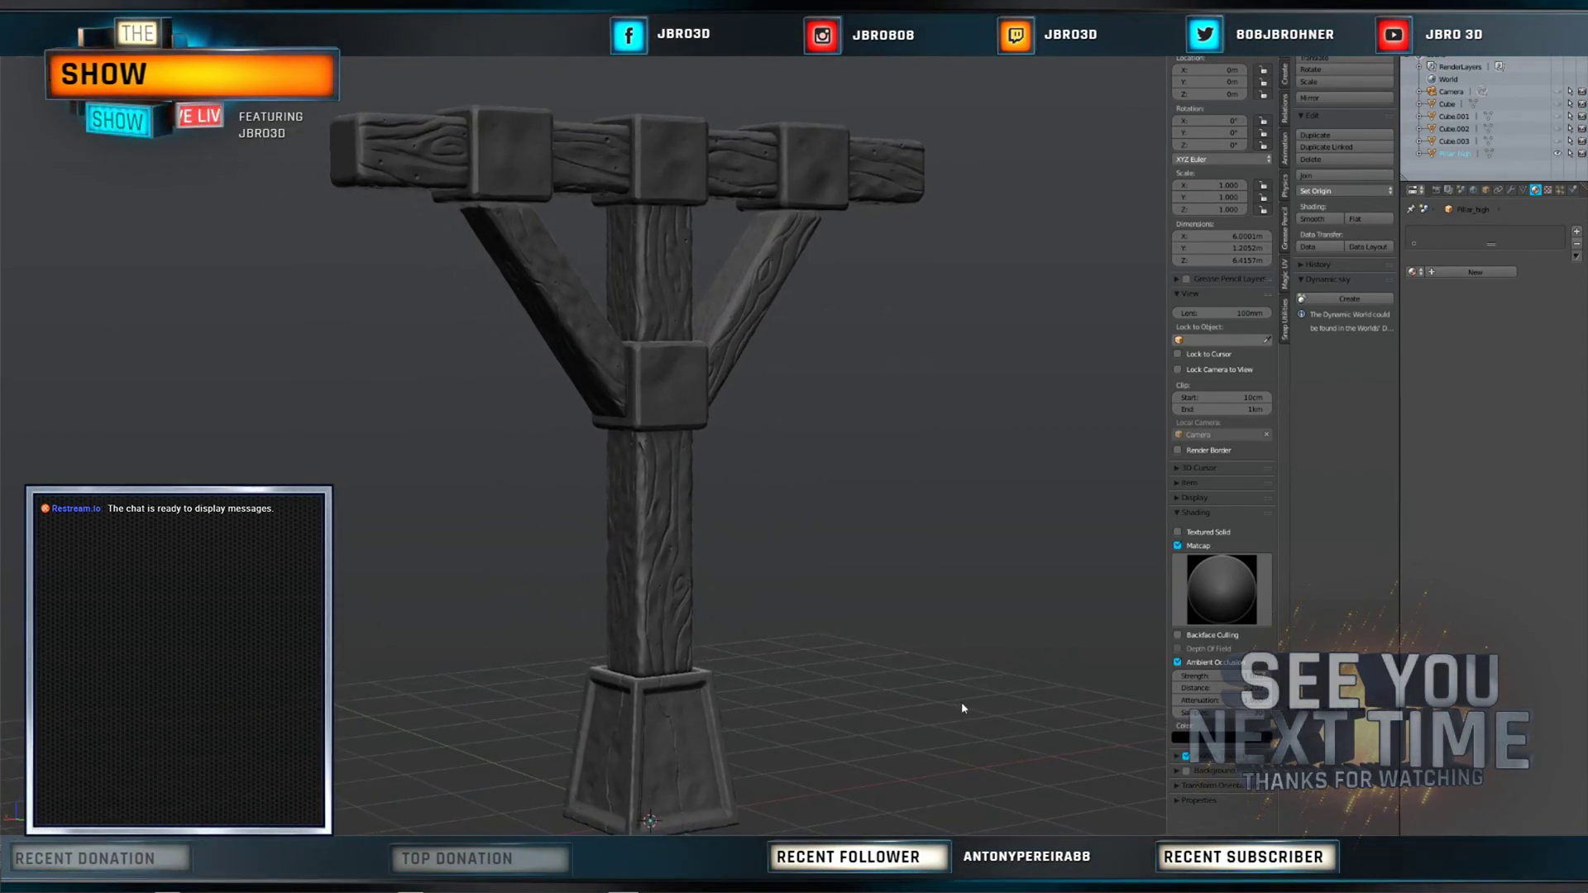